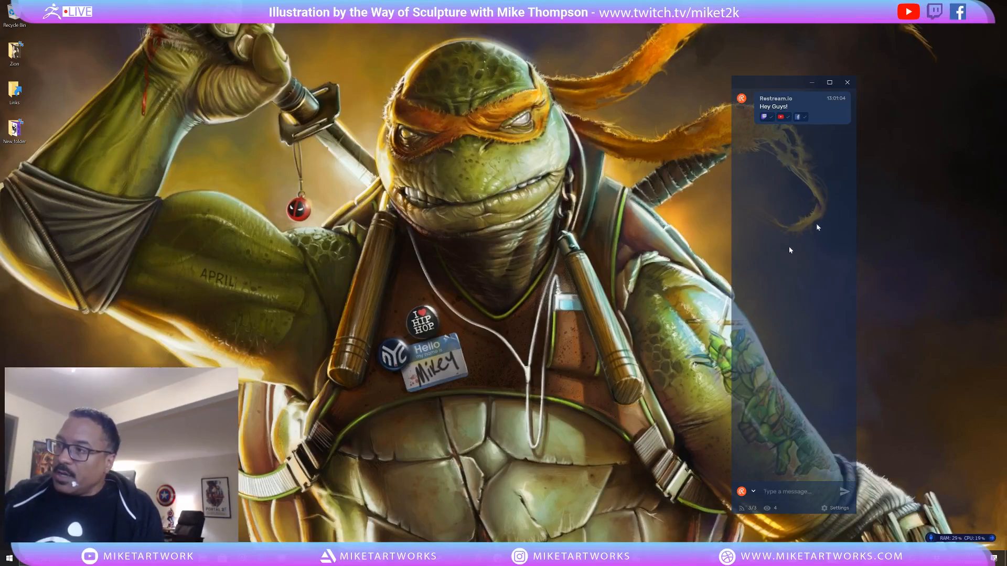
# Move the stream chat window higher on the desktop and switch to ZBrush.
pyautogui.moveTo(782, 82); pyautogui.dragTo(814, 44)
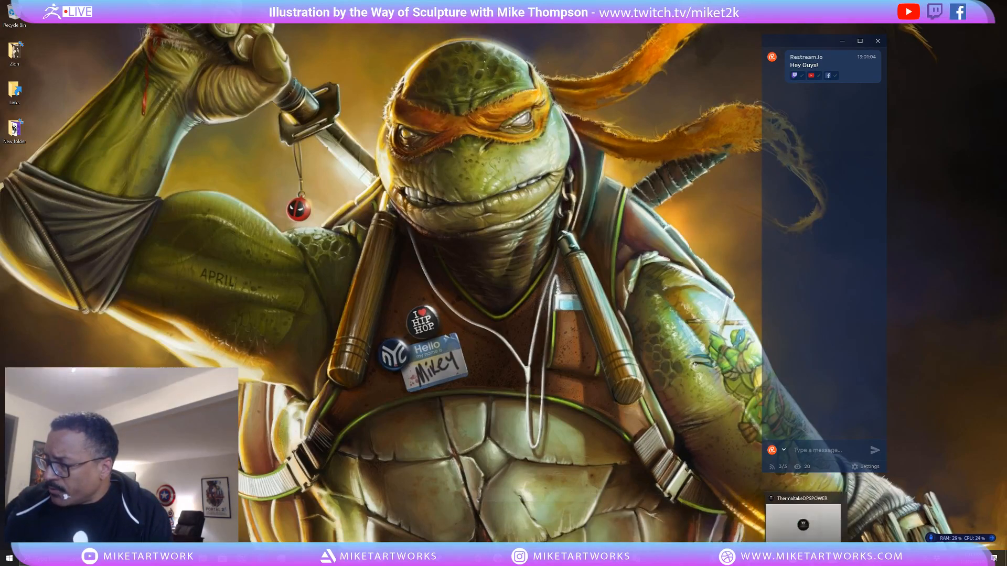
pyautogui.click(834, 559)
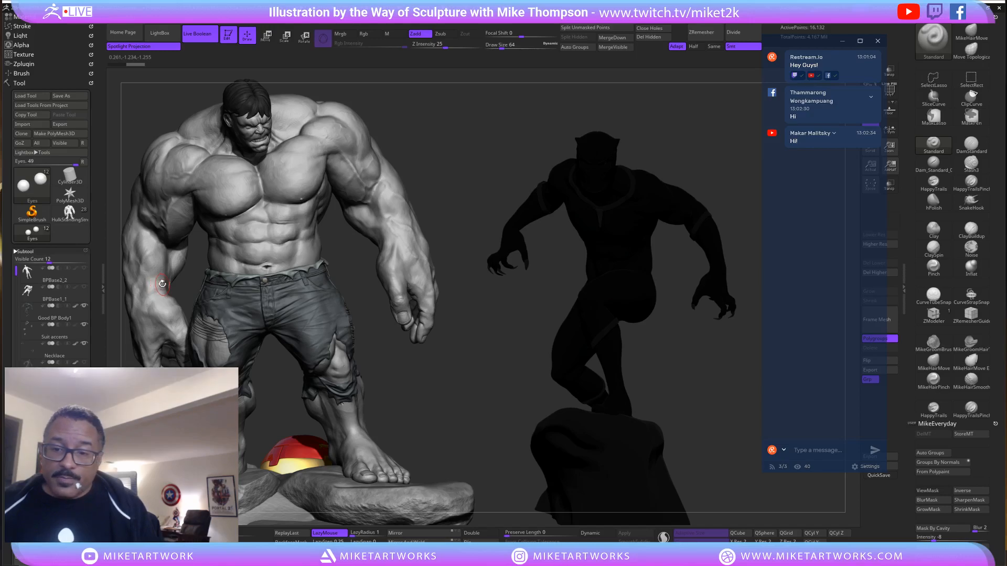
# Reposition the scene light to the front so the dark Black Panther figure is lit, and return to the tool settings.
pyautogui.click(18, 83)
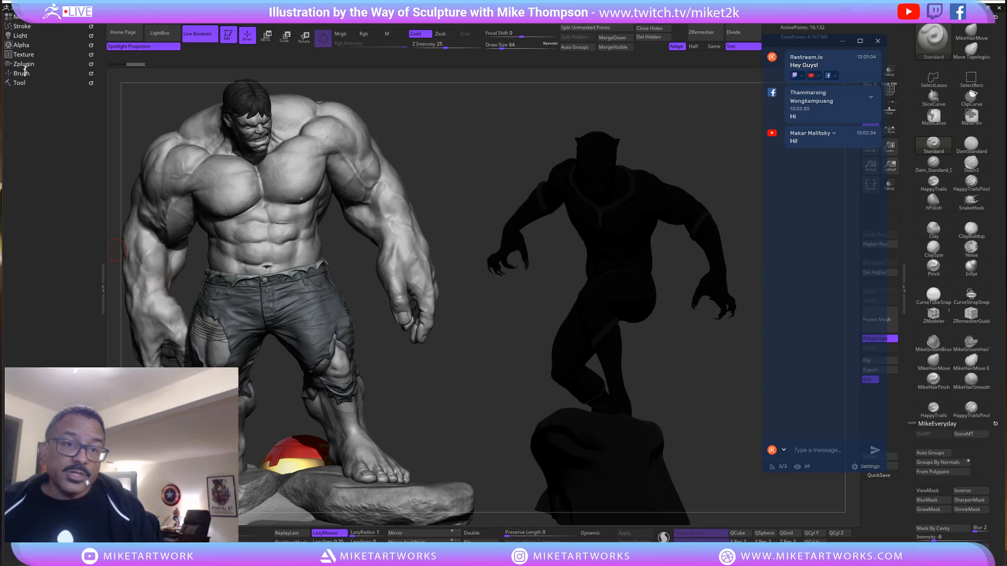
pyautogui.click(24, 36)
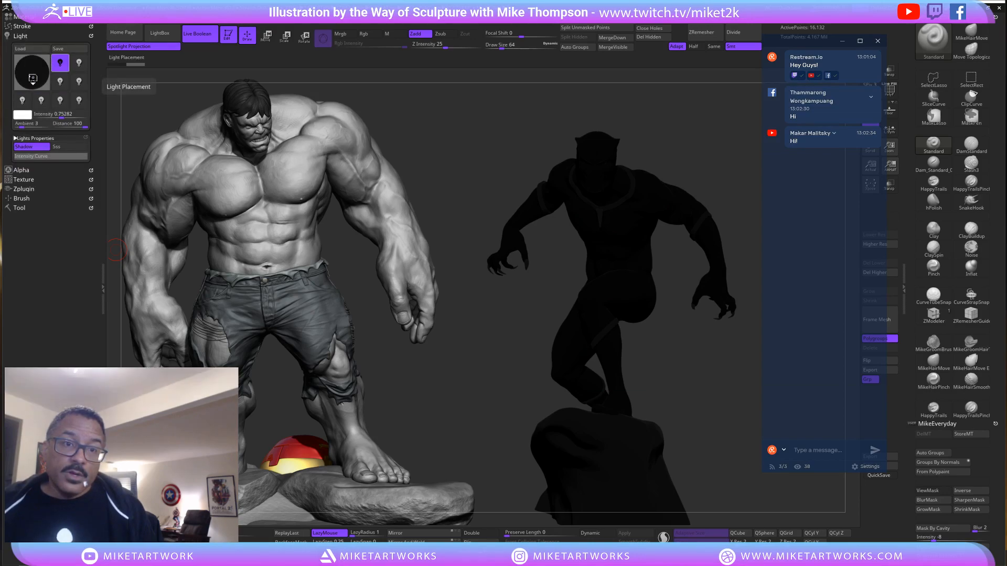
pyautogui.click(33, 78)
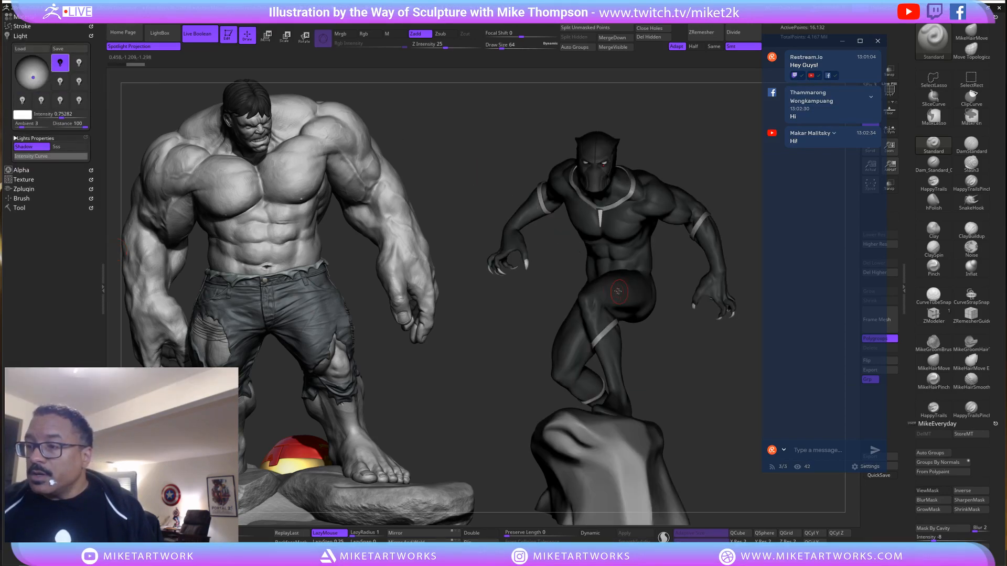
pyautogui.click(17, 208)
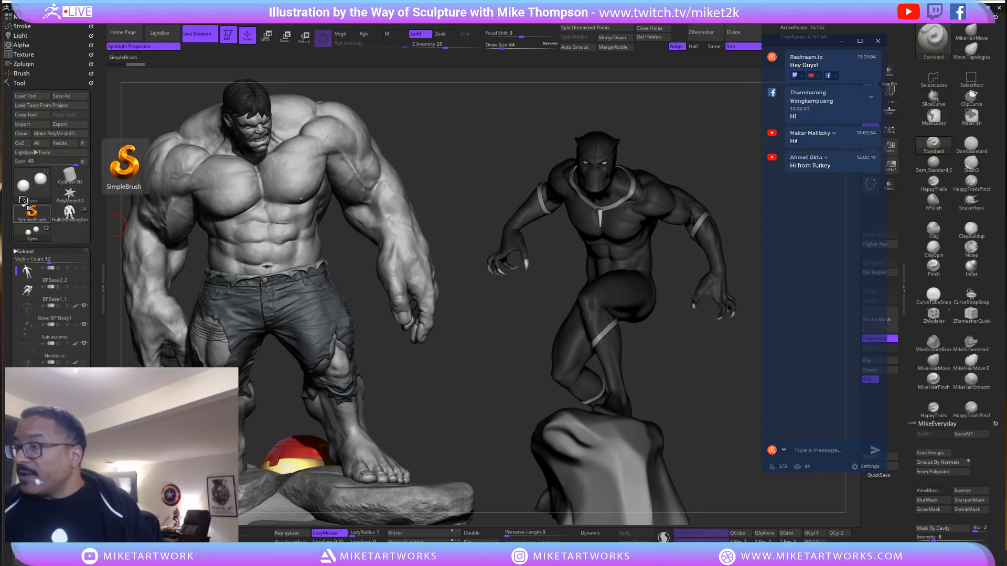
# Turn the Black Panther figure on its rock to a three-quarter view and save the work.
pyautogui.moveTo(22, 200)
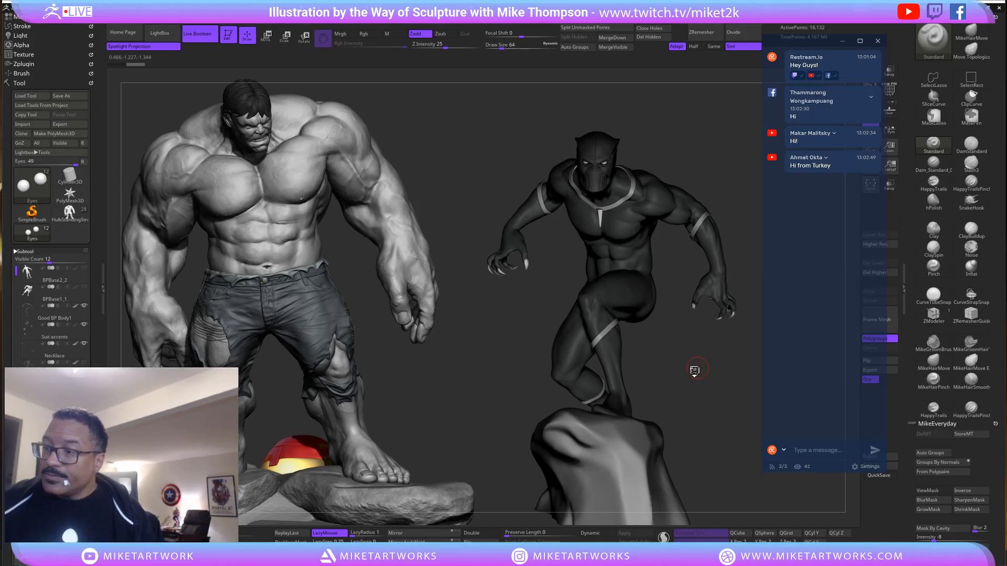
pyautogui.moveTo(693, 371)
pyautogui.mouseDown()
pyautogui.moveTo(638, 372)
pyautogui.moveTo(707, 366)
pyautogui.mouseUp()
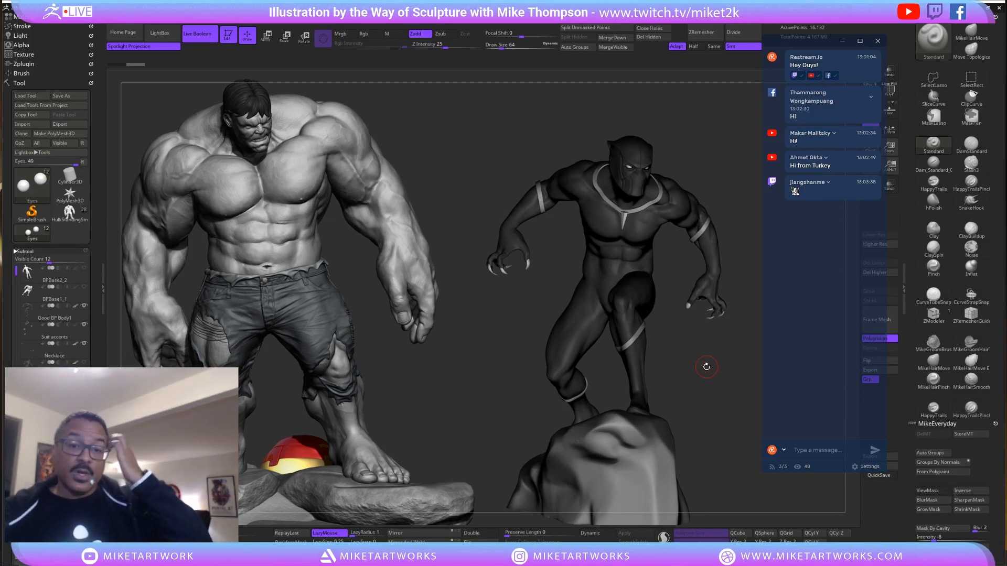
pyautogui.hotkey('ctrl', 's')
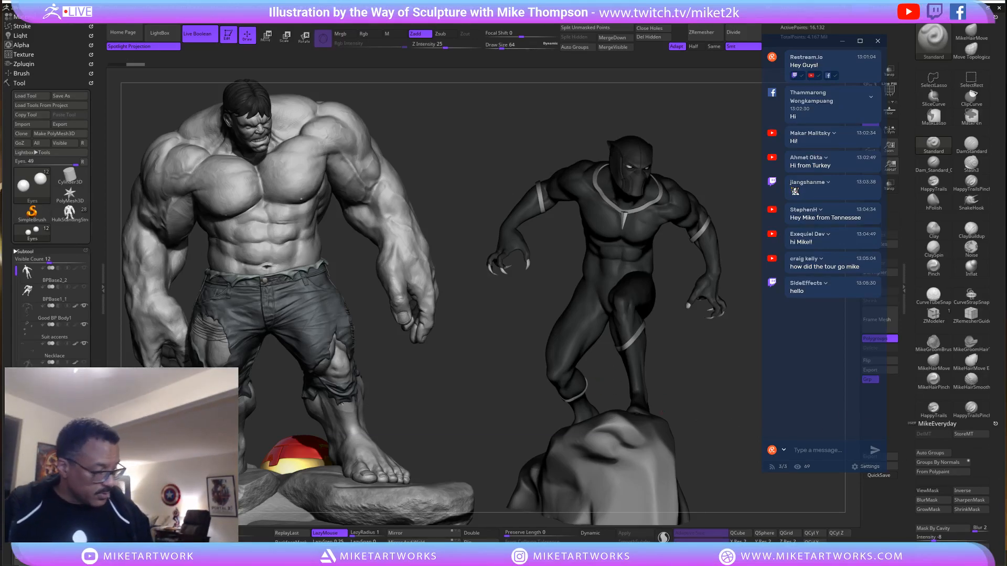
# Switch to PureRef and load the recent reference board TrapJaw.pur.
pyautogui.press('super')
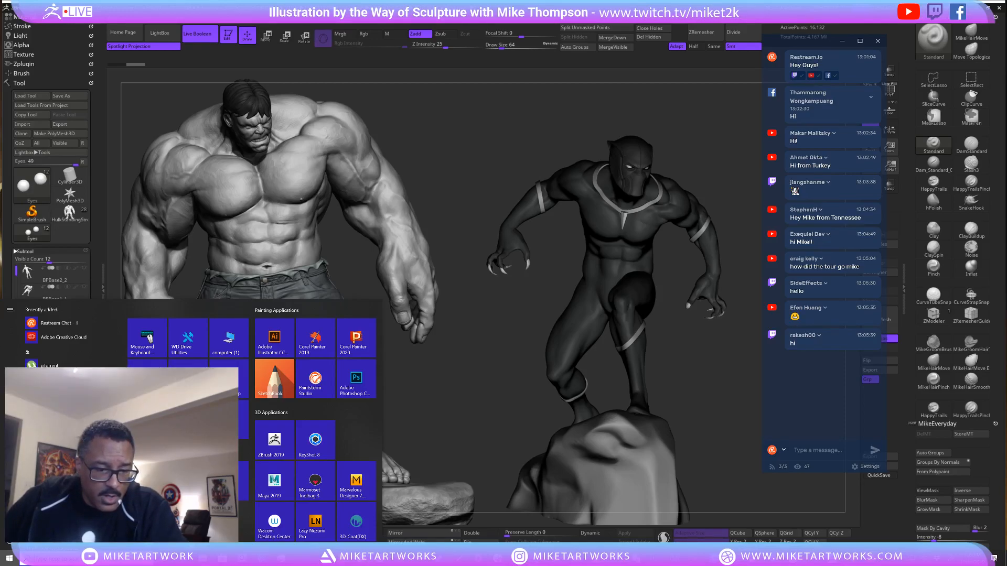
pyautogui.press('Escape')
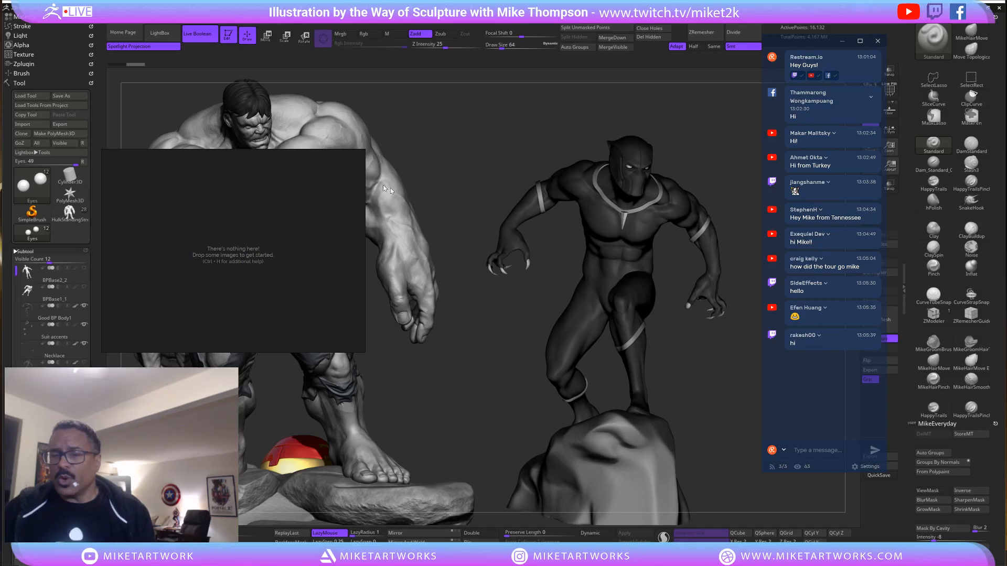
pyautogui.rightClick(253, 264)
pyautogui.moveTo(278, 386)
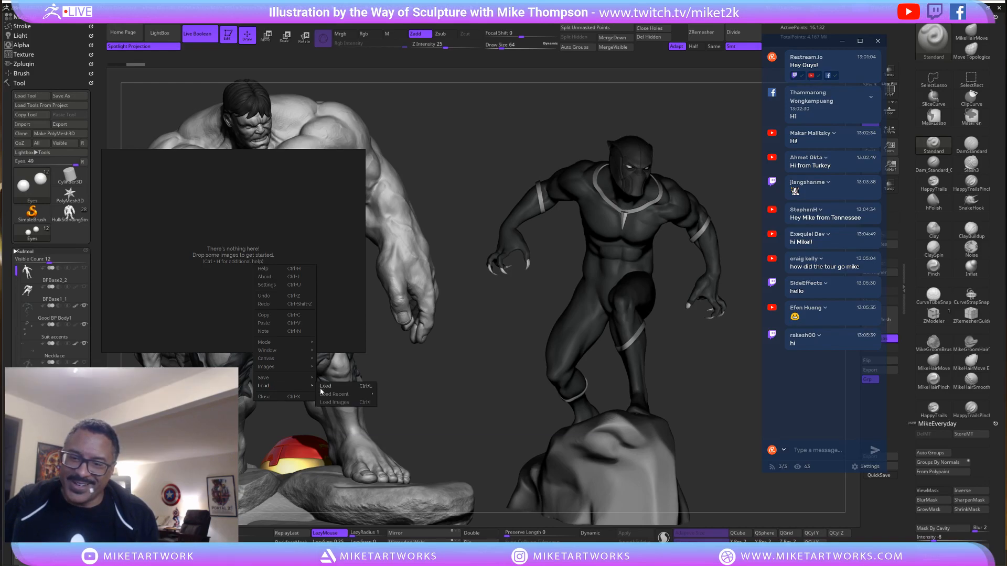
pyautogui.moveTo(341, 398)
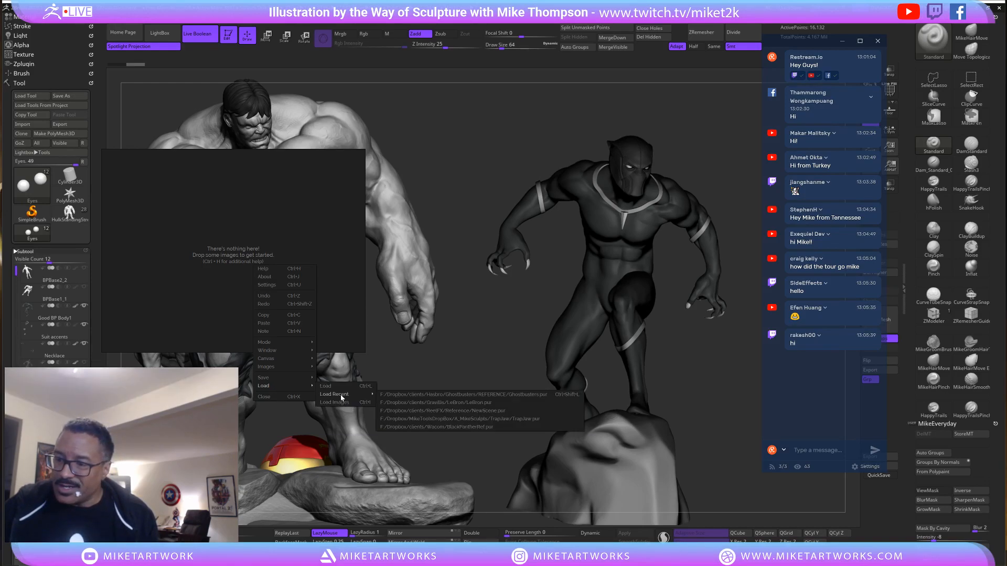
pyautogui.click(461, 424)
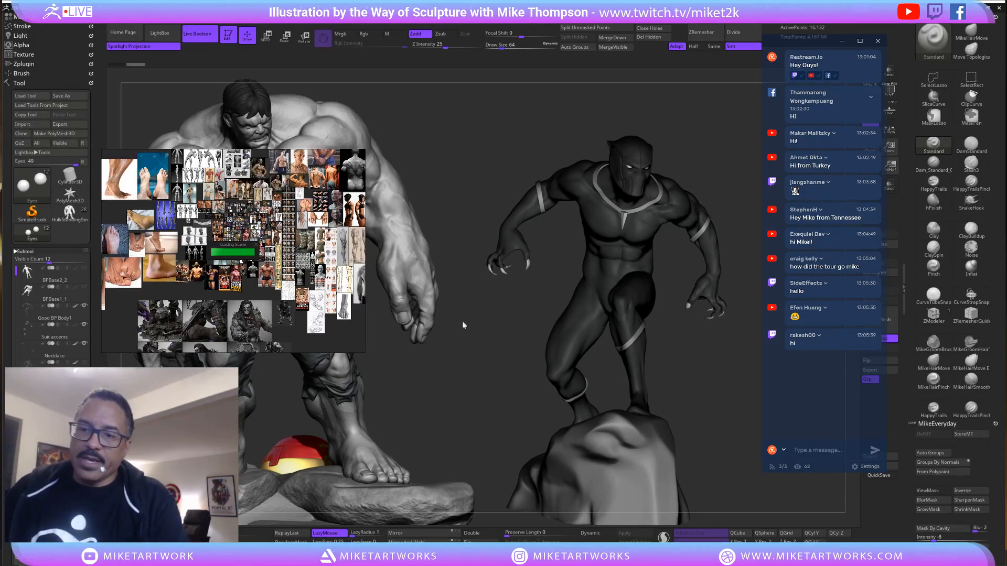
# Enlarge the TrapJaw reference window, look over its anatomy images and move the window away from the Black Panther figure.
pyautogui.scroll(9, 269, 242)
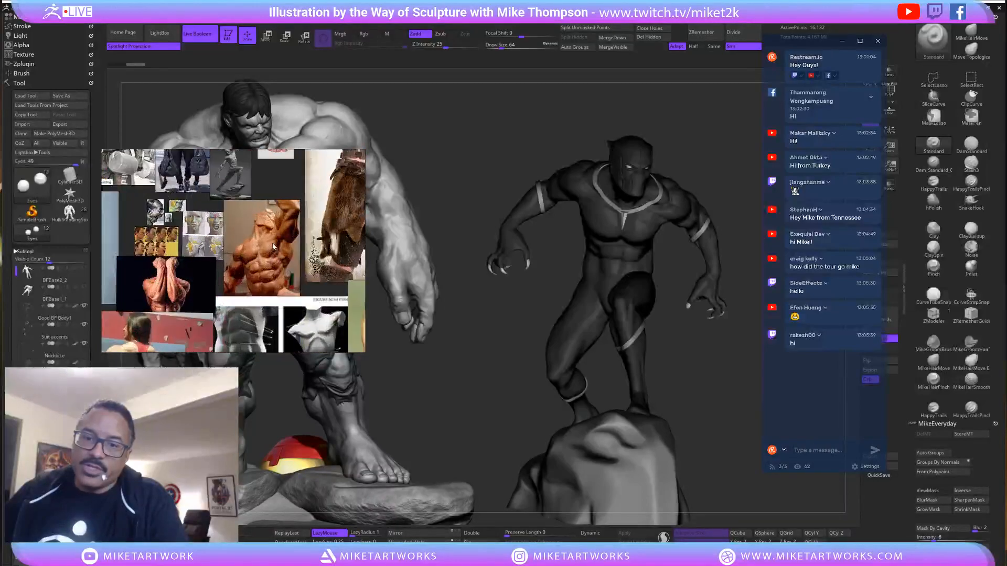
pyautogui.scroll(-3, 281, 253)
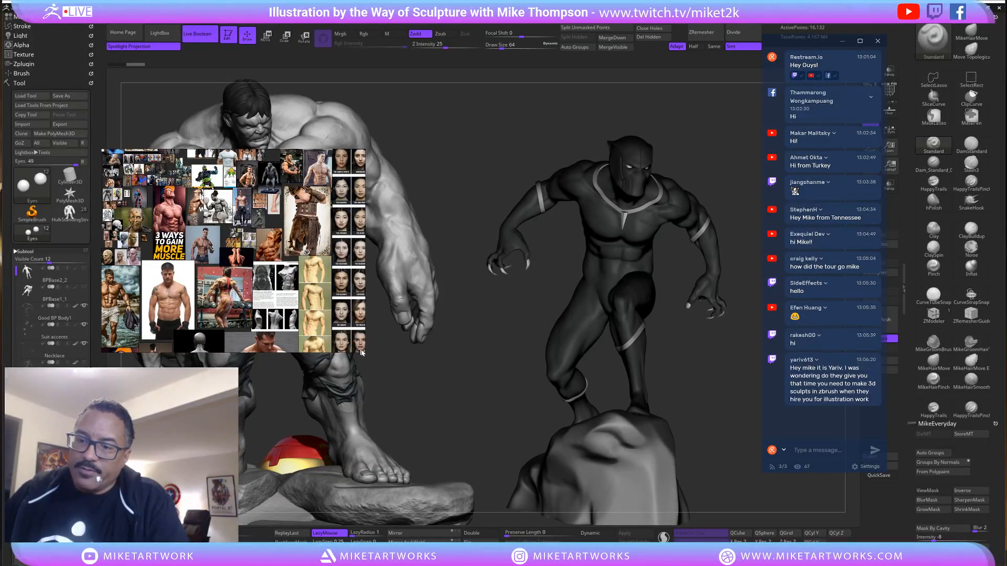
pyautogui.moveTo(367, 352); pyautogui.dragTo(560, 510)
pyautogui.moveTo(135, 233); pyautogui.dragTo(392, 374, button='middle')
pyautogui.scroll(7, 392, 374)
pyautogui.scroll(-7, 392, 373)
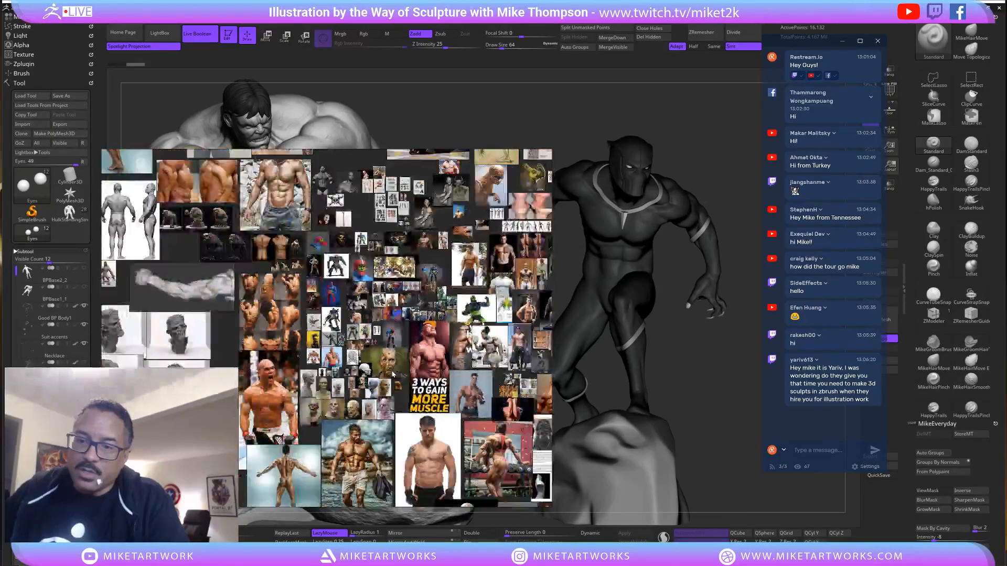
pyautogui.moveTo(334, 431); pyautogui.dragTo(428, 414, button='middle')
pyautogui.moveTo(428, 414); pyautogui.dragTo(370, 284, button='right')
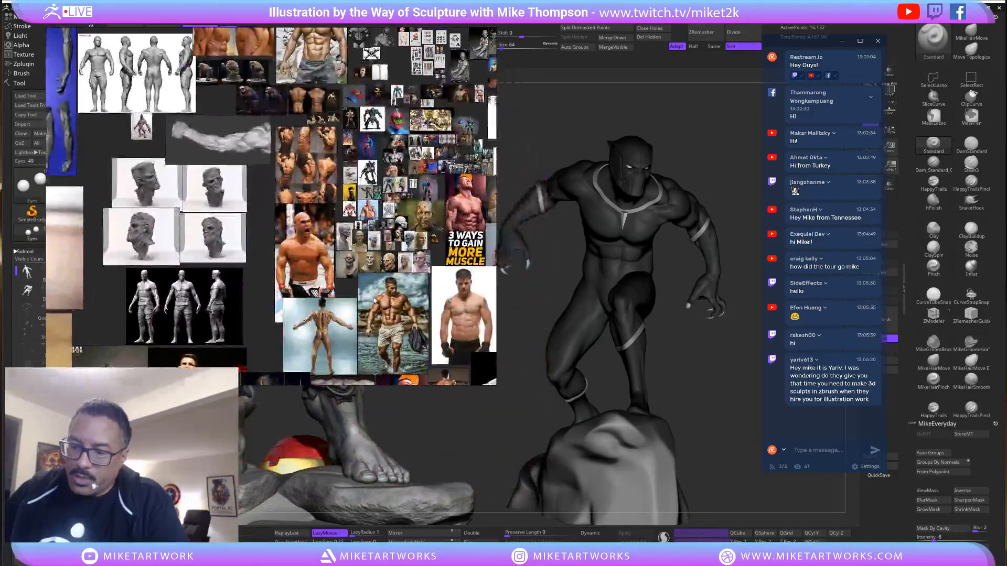
# Open a second PureRef window and load the recent board BlackPantherRef.pur into it.
pyautogui.press('super')
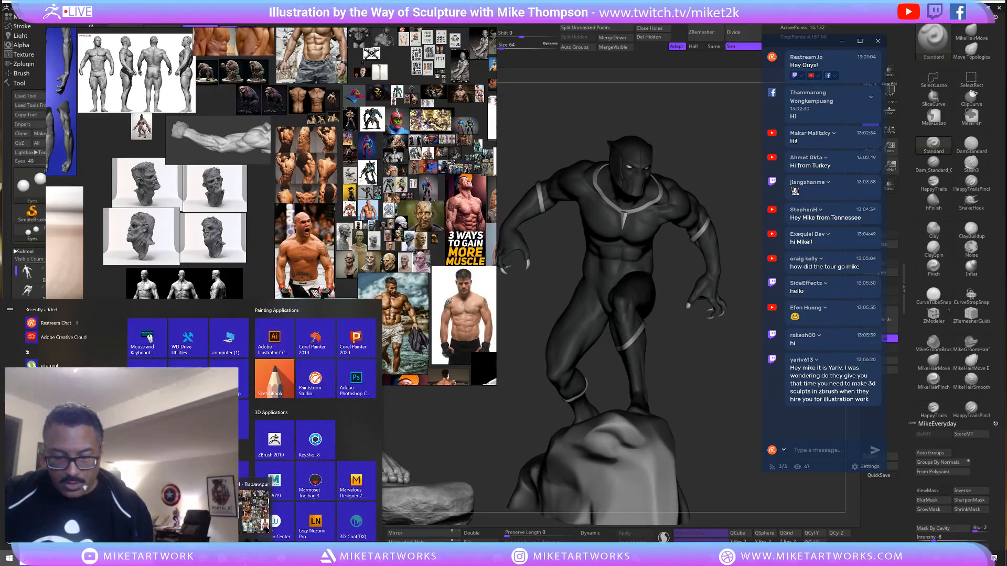
pyautogui.rightClick(223, 558)
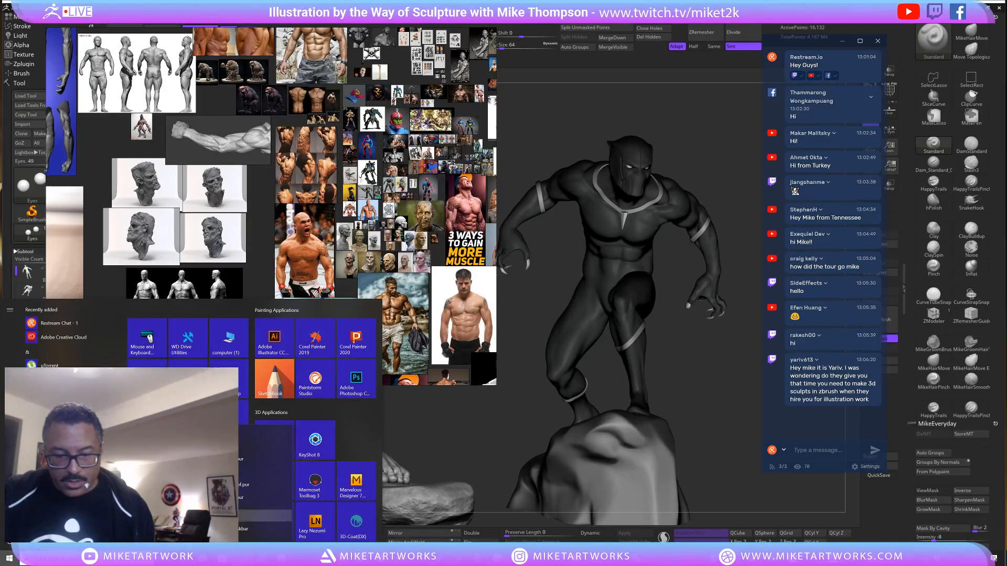
pyautogui.click(241, 516)
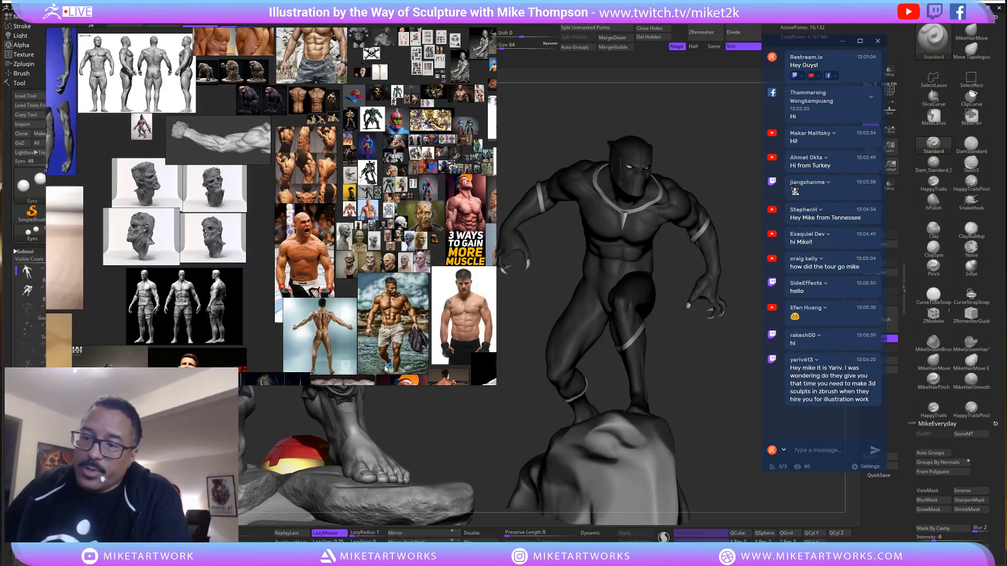
pyautogui.rightClick(303, 226)
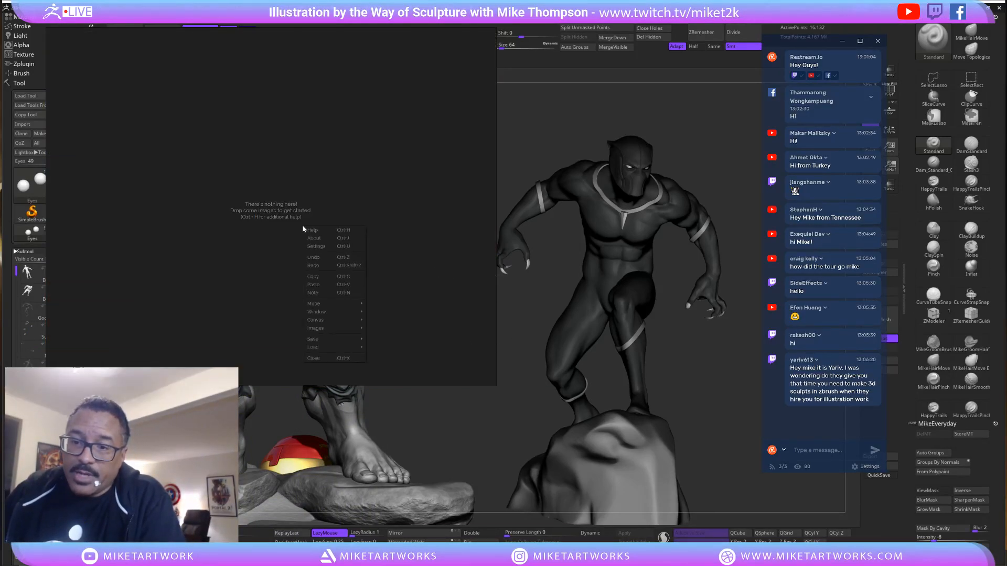
pyautogui.moveTo(313, 348)
pyautogui.moveTo(384, 356)
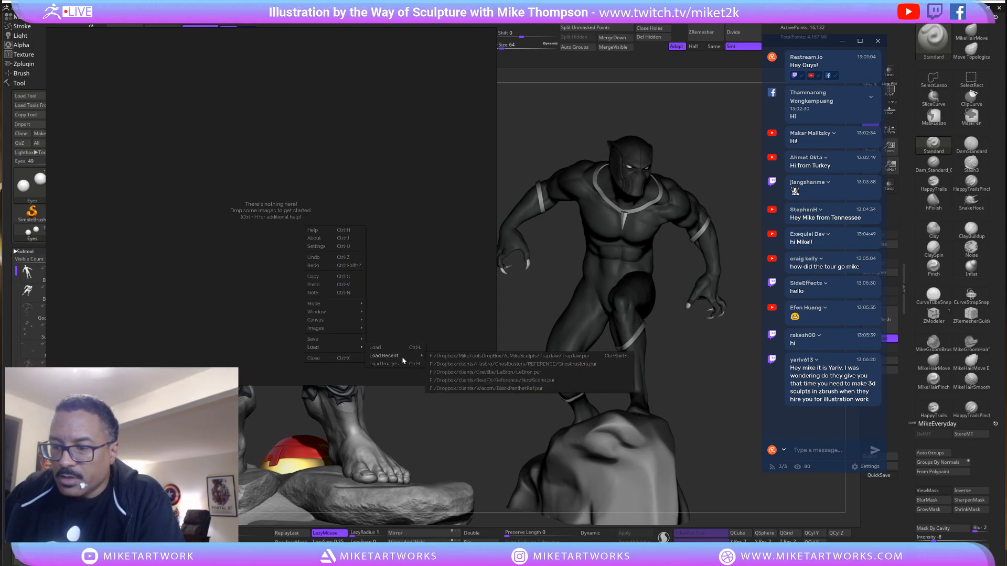
pyautogui.click(455, 391)
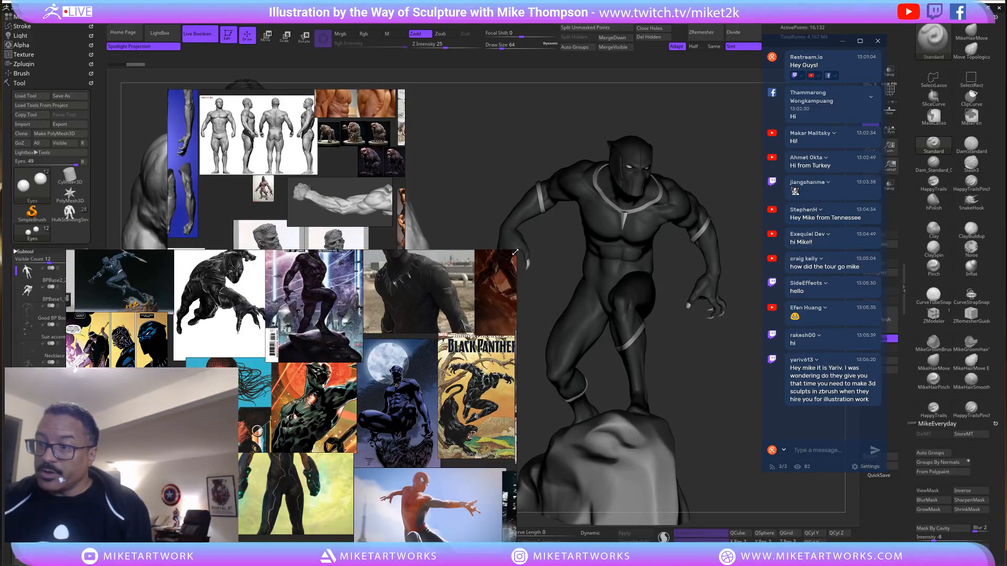
# Shrink the Black Panther reference window and arrange both reference windows one above the other beside the figure.
pyautogui.moveTo(516, 251); pyautogui.dragTo(365, 370)
pyautogui.moveTo(249, 514); pyautogui.dragTo(335, 429, button='right')
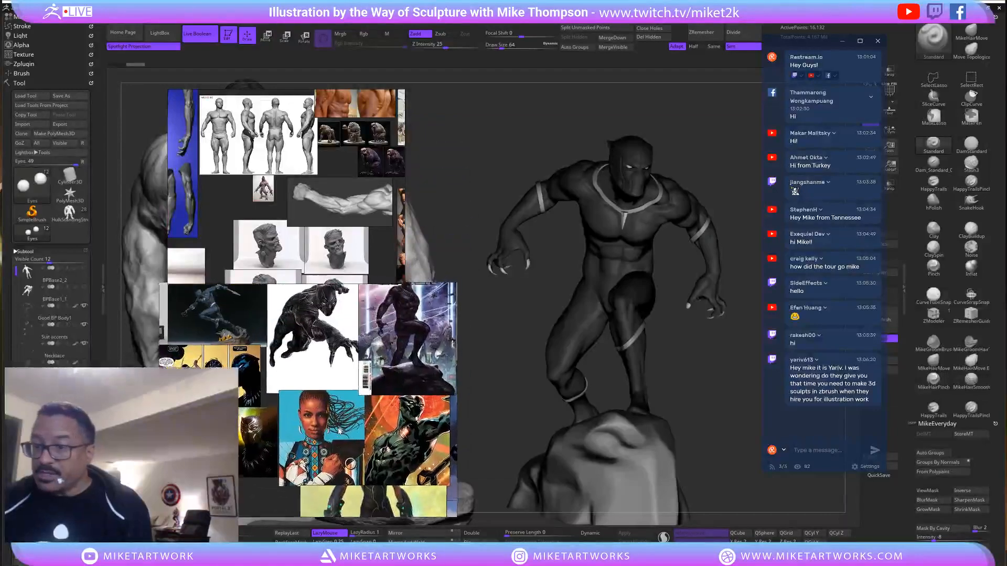
pyautogui.moveTo(321, 249); pyautogui.dragTo(301, 182, button='middle')
pyautogui.moveTo(302, 184); pyautogui.dragTo(284, 125, button='right')
pyautogui.scroll(-3, 279, 448)
# Examine the two crouching Black Panther illustrations on the reference board, the jungle one and the one among tree roots.
pyautogui.moveTo(247, 446); pyautogui.dragTo(279, 398, button='middle')
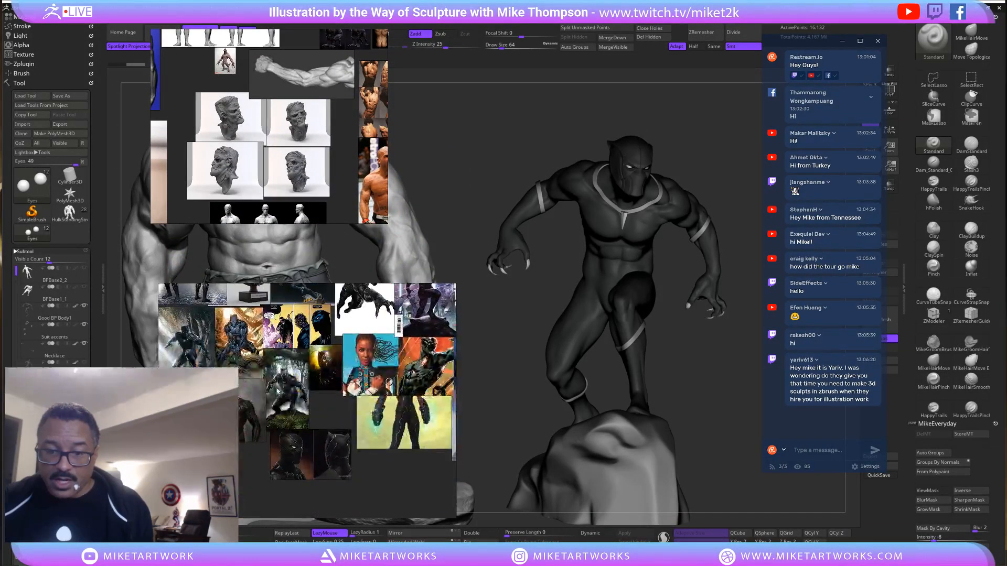
pyautogui.doubleClick(278, 399)
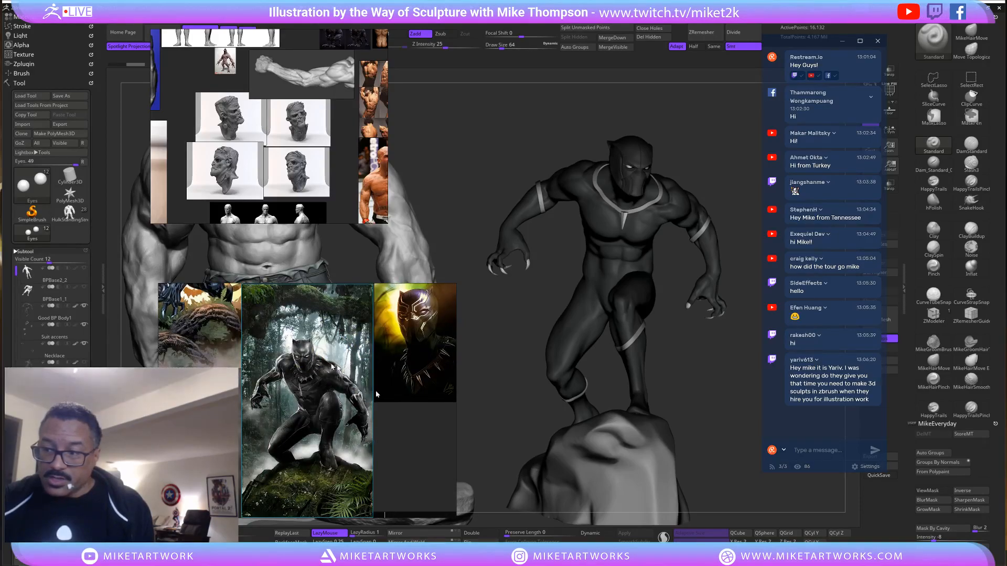
pyautogui.moveTo(312, 426); pyautogui.dragTo(380, 414, button='middle')
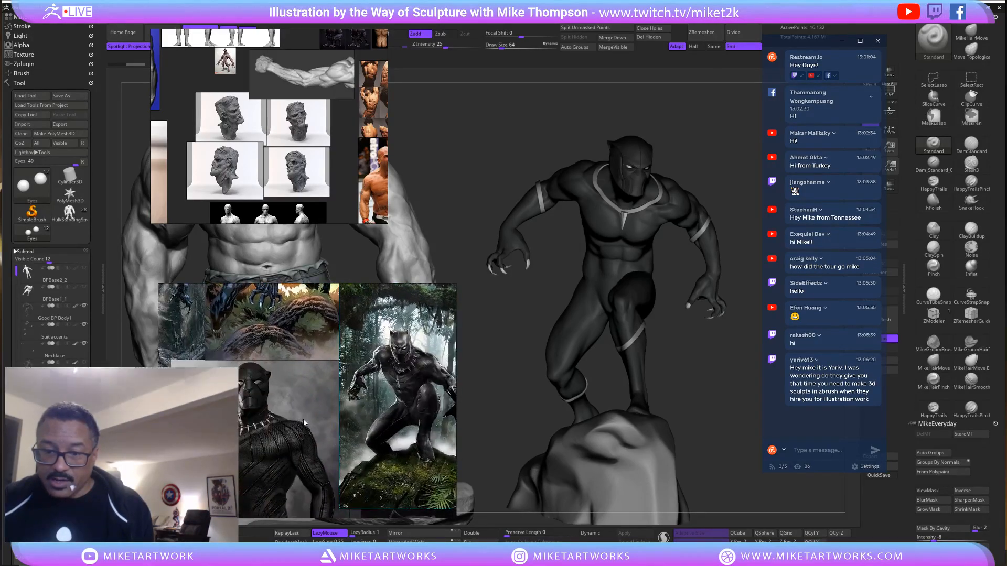
pyautogui.scroll(-3, 336, 415)
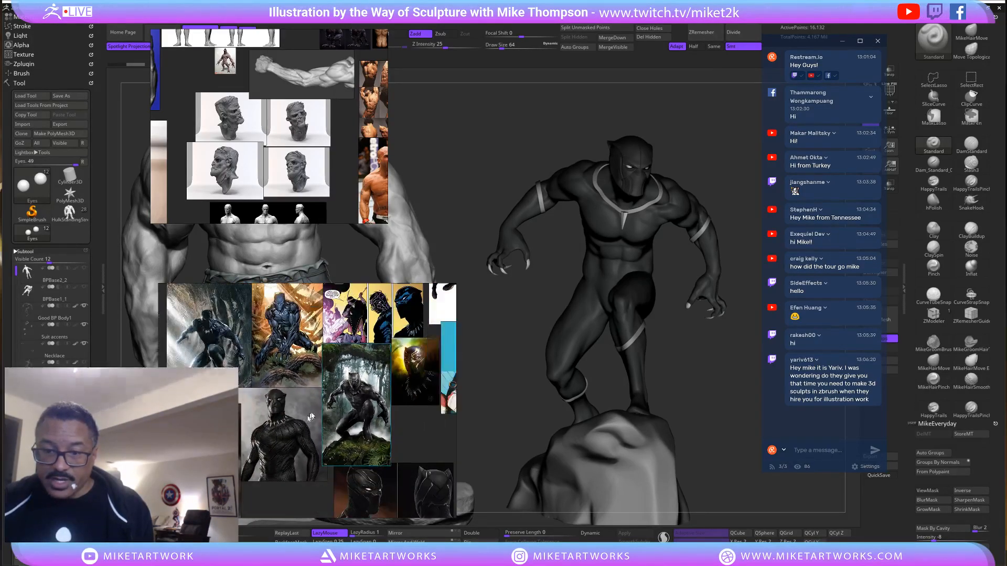
pyautogui.doubleClick(219, 344)
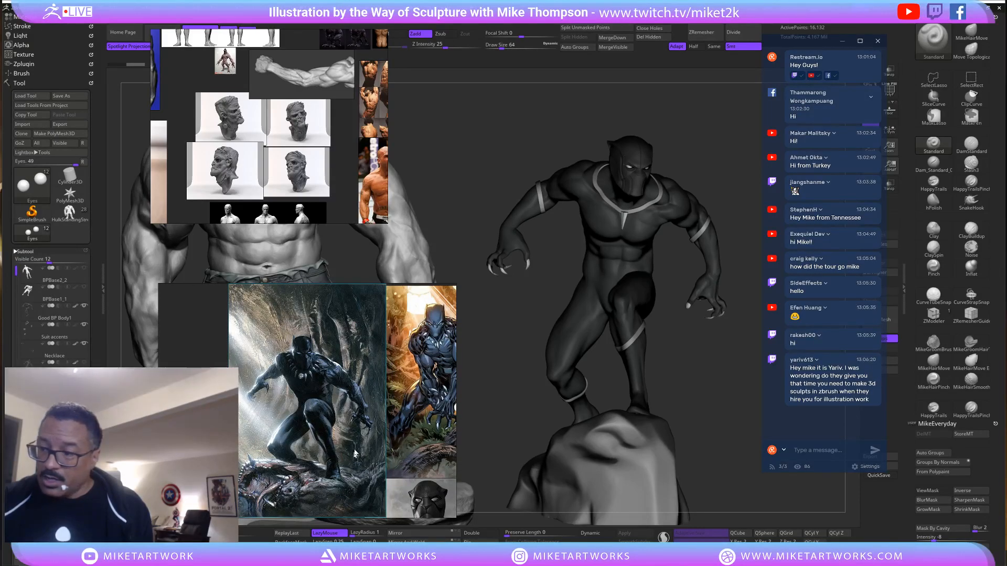
pyautogui.scroll(-2, 356, 456)
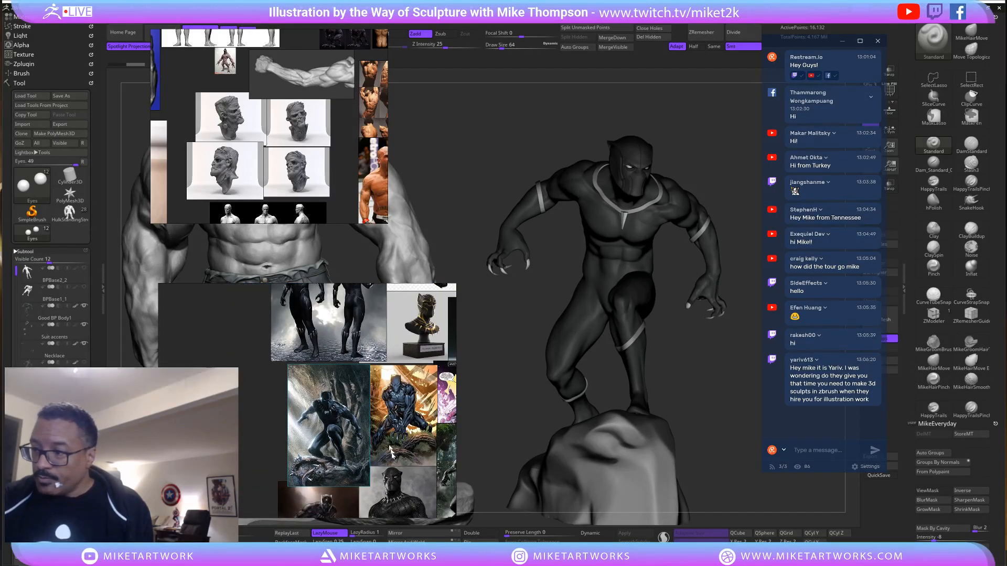
# Examine the brown-background Black Panther pose, the suit torso portrait and the surrounding statue images on the board.
pyautogui.moveTo(393, 455); pyautogui.dragTo(341, 324, button='middle')
pyautogui.moveTo(258, 415); pyautogui.dragTo(263, 404, button='middle')
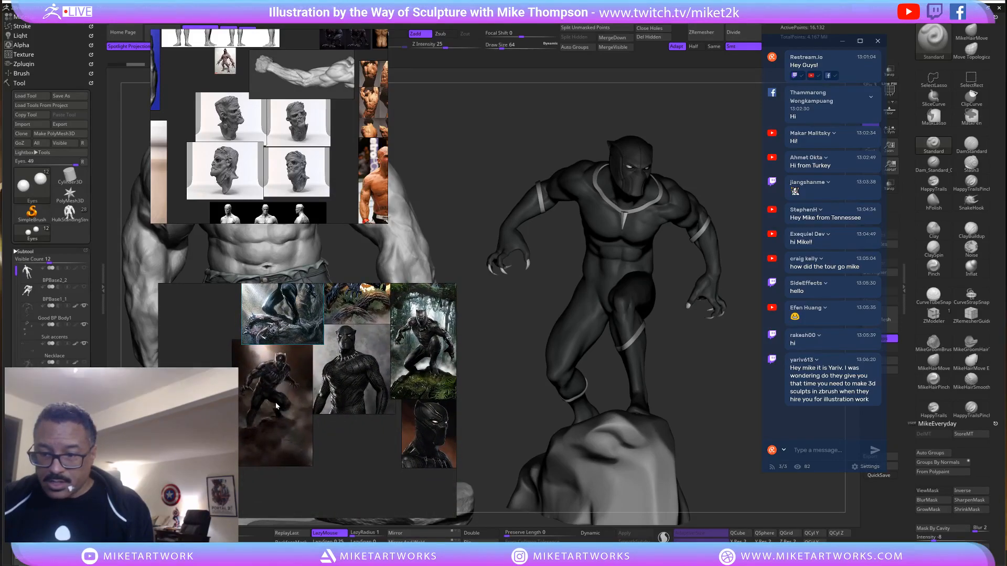
pyautogui.doubleClick(260, 405)
pyautogui.scroll(-2, 301, 432)
pyautogui.moveTo(301, 432); pyautogui.dragTo(249, 453, button='middle')
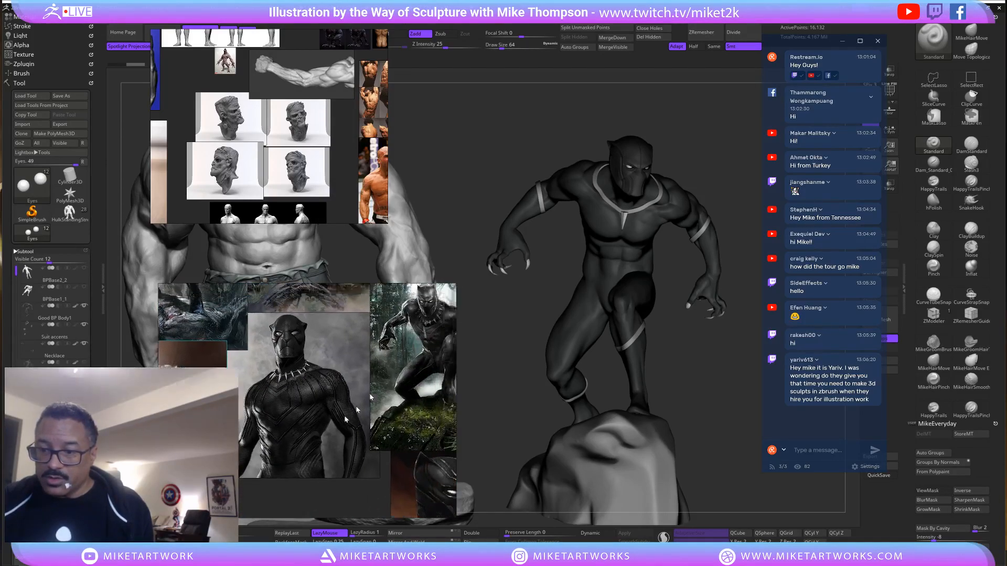
pyautogui.moveTo(366, 314); pyautogui.dragTo(336, 454, button='middle')
pyautogui.scroll(-3, 369, 420)
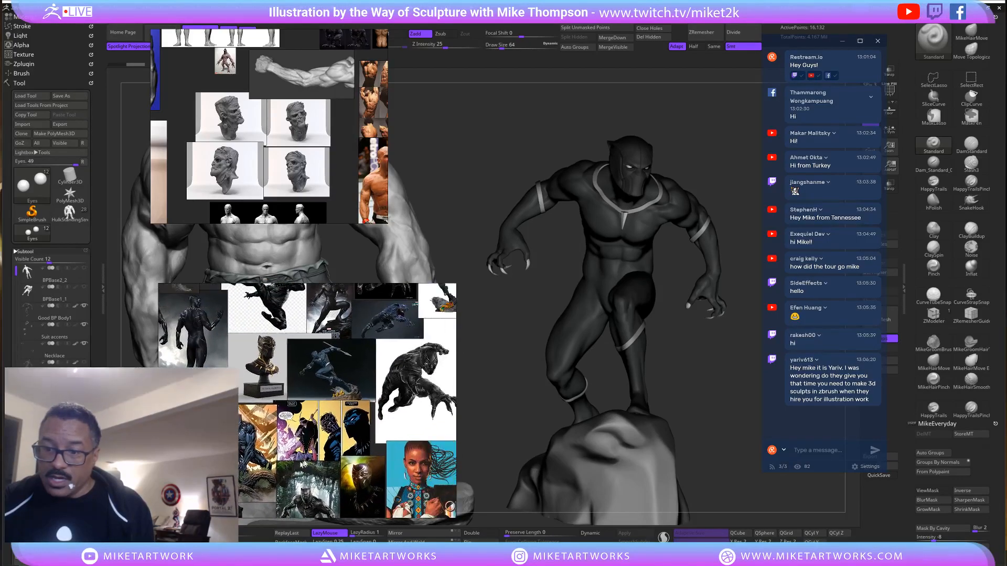
# Centre the Black Panther board on the crouching poses and torso portrait, and place its window just below the TrapJaw board.
pyautogui.moveTo(367, 399); pyautogui.dragTo(405, 326, button='middle')
pyautogui.moveTo(366, 459); pyautogui.dragTo(349, 399, button='middle')
pyautogui.moveTo(367, 435); pyautogui.dragTo(346, 415, button='middle')
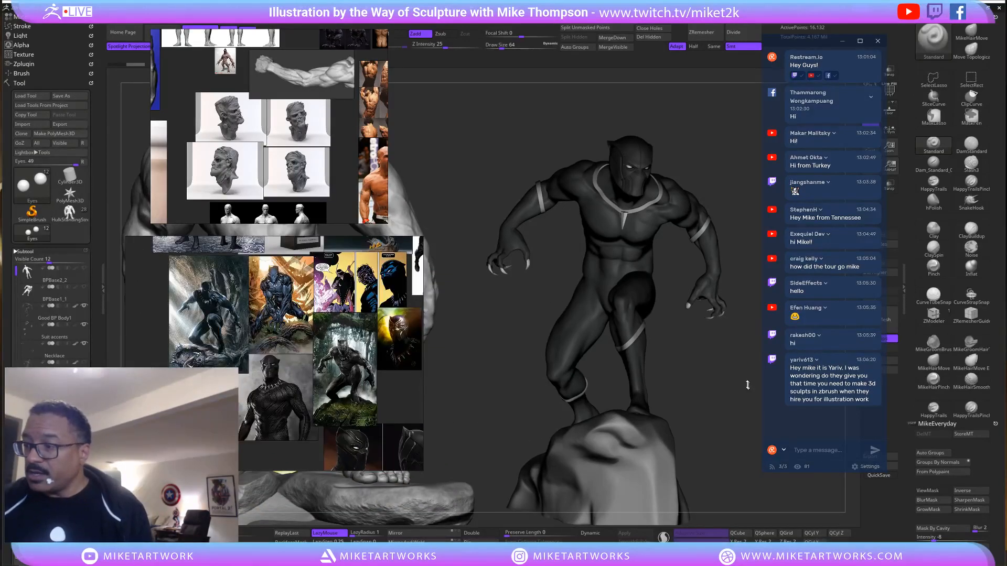
# Turn the figure back to a front view and move the chat window clear of the viewport navigation controls.
pyautogui.moveTo(698, 399); pyautogui.dragTo(734, 396)
pyautogui.moveTo(727, 395); pyautogui.dragTo(752, 388)
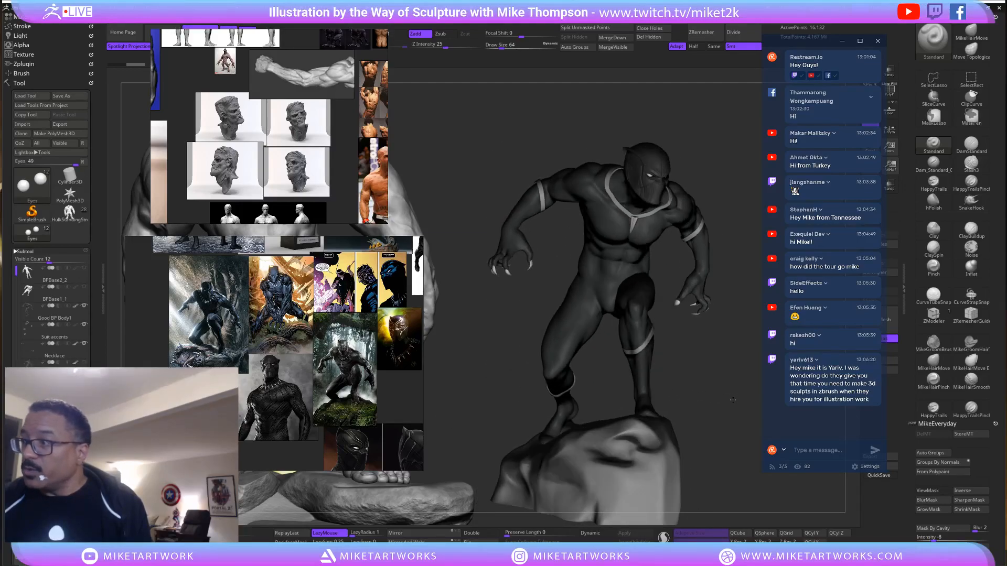
pyautogui.moveTo(825, 45); pyautogui.dragTo(790, 59)
pyautogui.moveTo(699, 372)
pyautogui.mouseDown()
pyautogui.moveTo(708, 369)
pyautogui.moveTo(630, 455)
pyautogui.moveTo(704, 398)
pyautogui.moveTo(690, 379)
pyautogui.mouseUp()
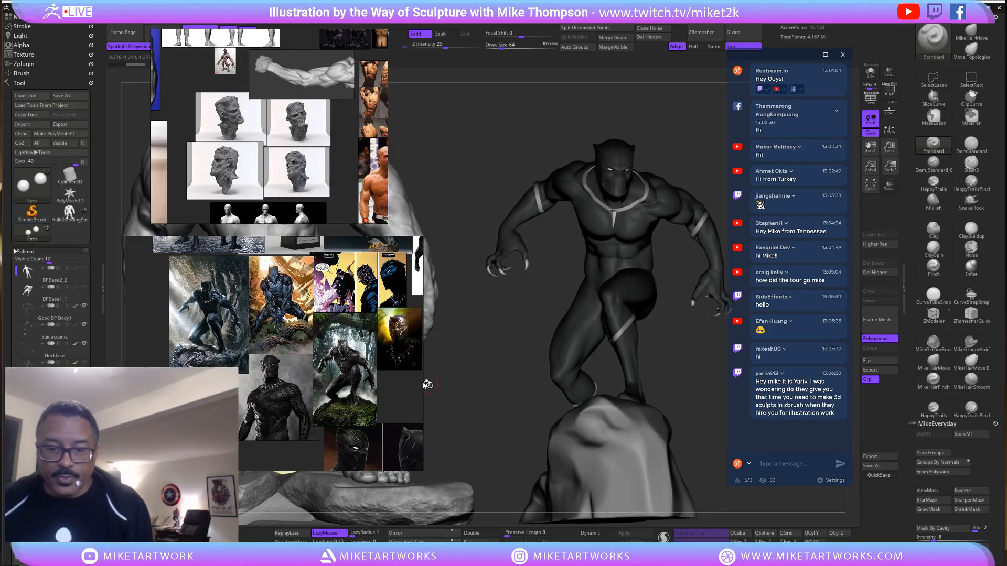
# Move the Black Panther board off the canvas and enlarge the anatomy board to show more of its muscle photos.
pyautogui.moveTo(344, 396); pyautogui.dragTo(1, 386, button='right')
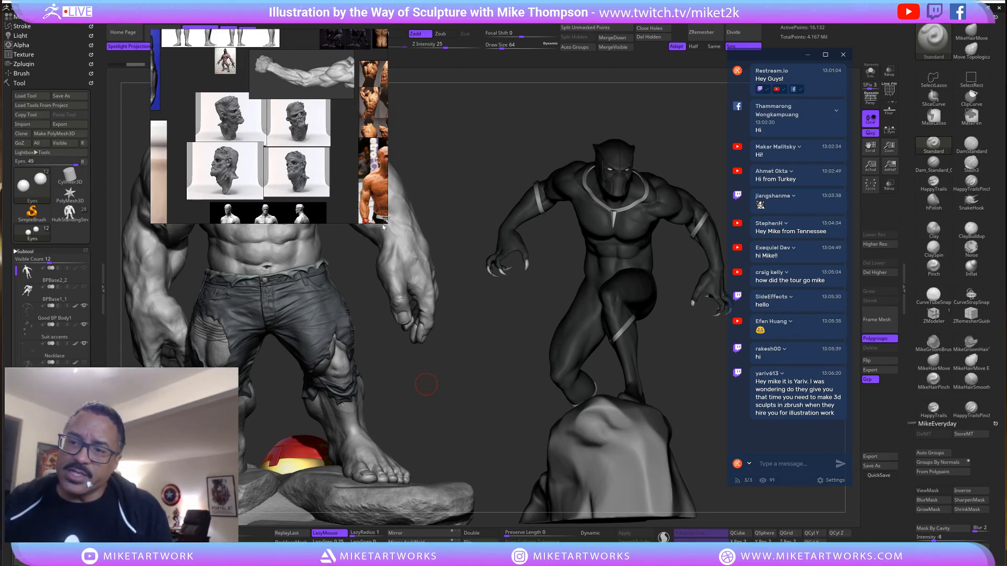
pyautogui.moveTo(388, 225); pyautogui.dragTo(622, 283)
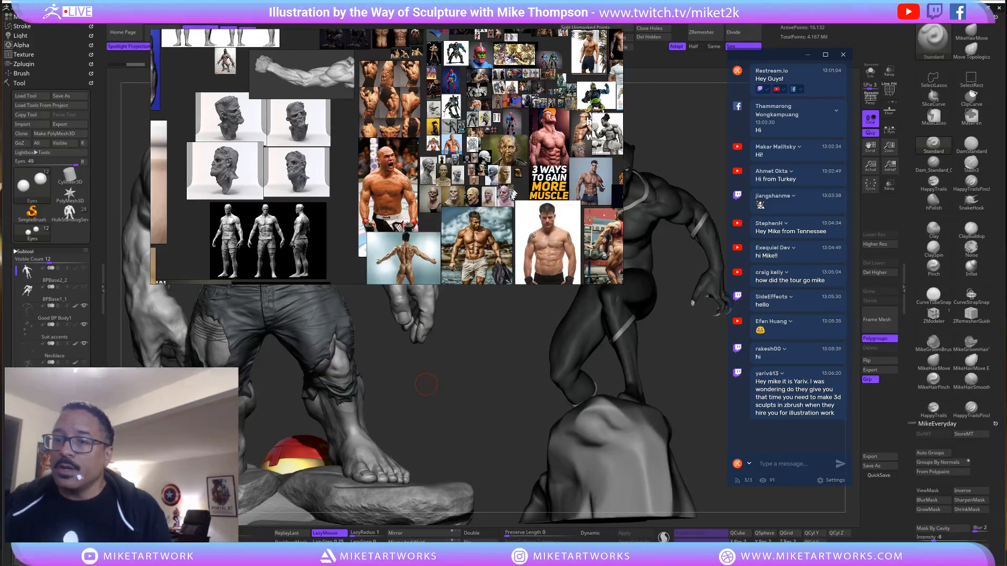
pyautogui.hotkey('shift', 'z')
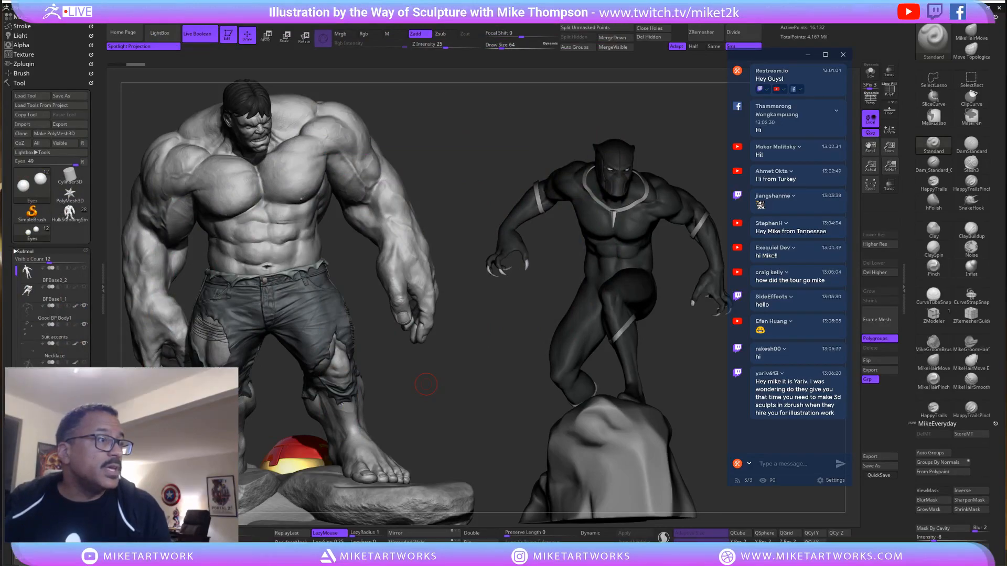
pyautogui.hotkey('shift', 'z')
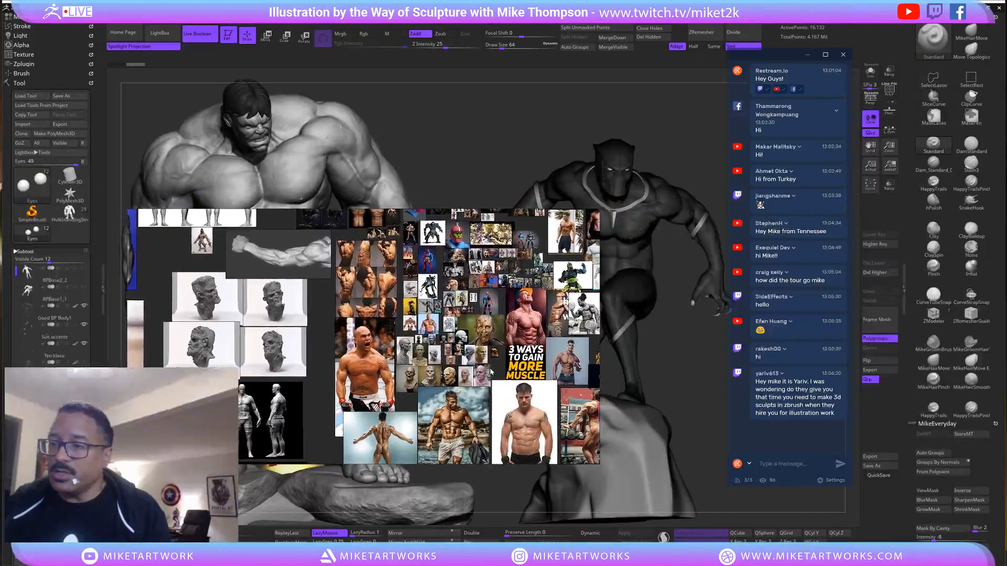
# Reshape the anatomy board window into a tall block covering the Hulk's torso and legs.
pyautogui.moveTo(597, 210)
pyautogui.mouseDown()
pyautogui.moveTo(475, 266)
pyautogui.moveTo(372, 338)
pyautogui.mouseUp()
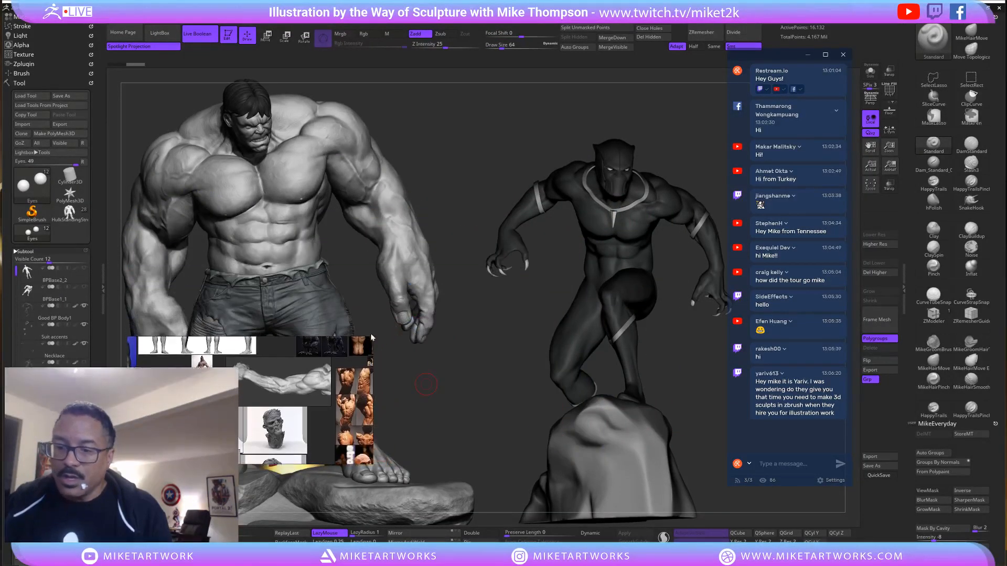
pyautogui.moveTo(282, 414); pyautogui.dragTo(276, 202, button='right')
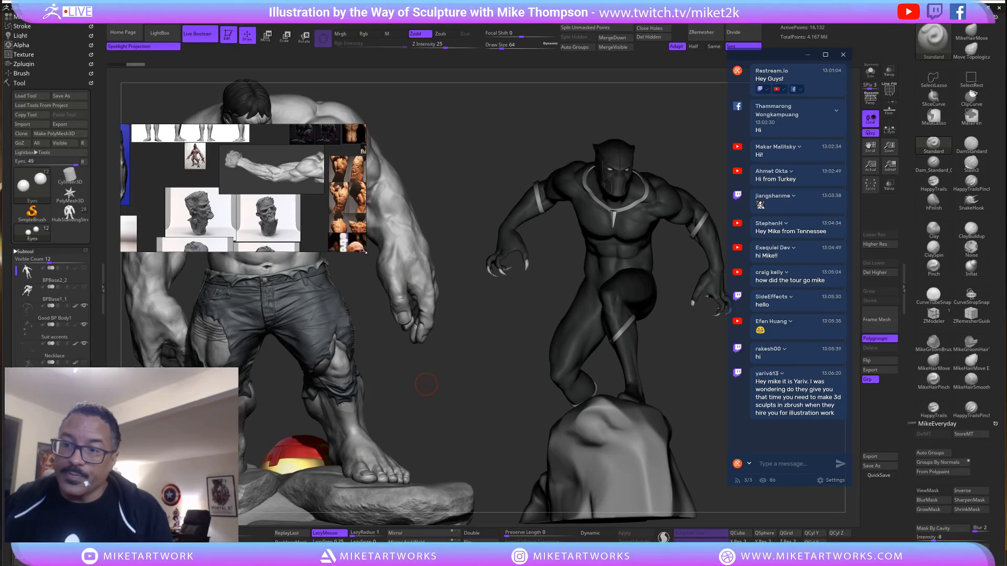
pyautogui.moveTo(363, 250); pyautogui.dragTo(437, 464)
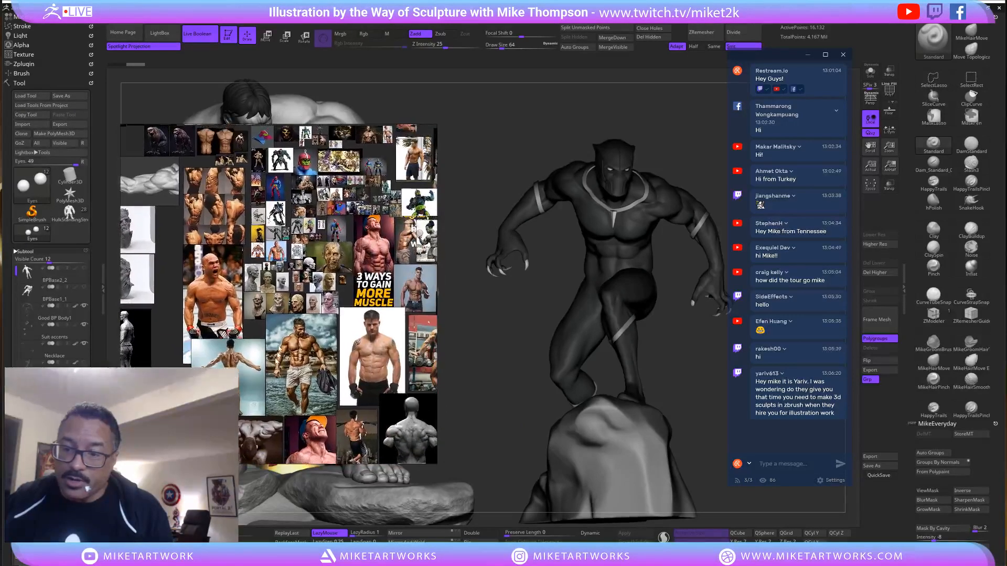
# Lower the anatomy board window below the Hulk's chest and focus it on the multi-pose back muscle photo.
pyautogui.moveTo(277, 360); pyautogui.dragTo(254, 424, button='middle')
pyautogui.moveTo(311, 272)
pyautogui.mouseDown(button='right')
pyautogui.moveTo(602, 512)
pyautogui.moveTo(595, 477)
pyautogui.moveTo(513, 410)
pyautogui.moveTo(268, 324)
pyautogui.moveTo(634, 347)
pyautogui.moveTo(247, 315)
pyautogui.moveTo(499, 464)
pyautogui.moveTo(447, 526)
pyautogui.mouseUp(button='right')
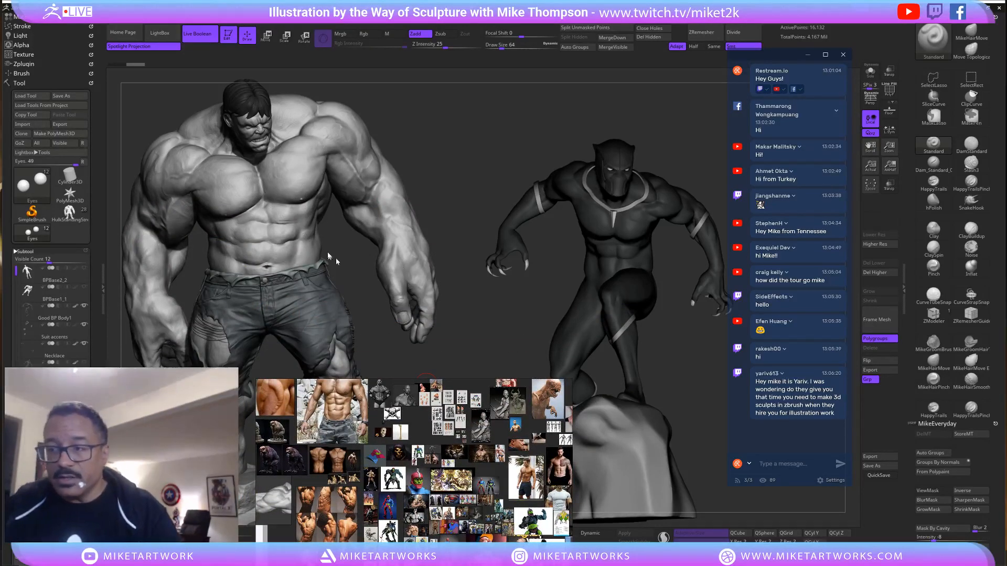
pyautogui.moveTo(466, 540); pyautogui.dragTo(341, 374, button='right')
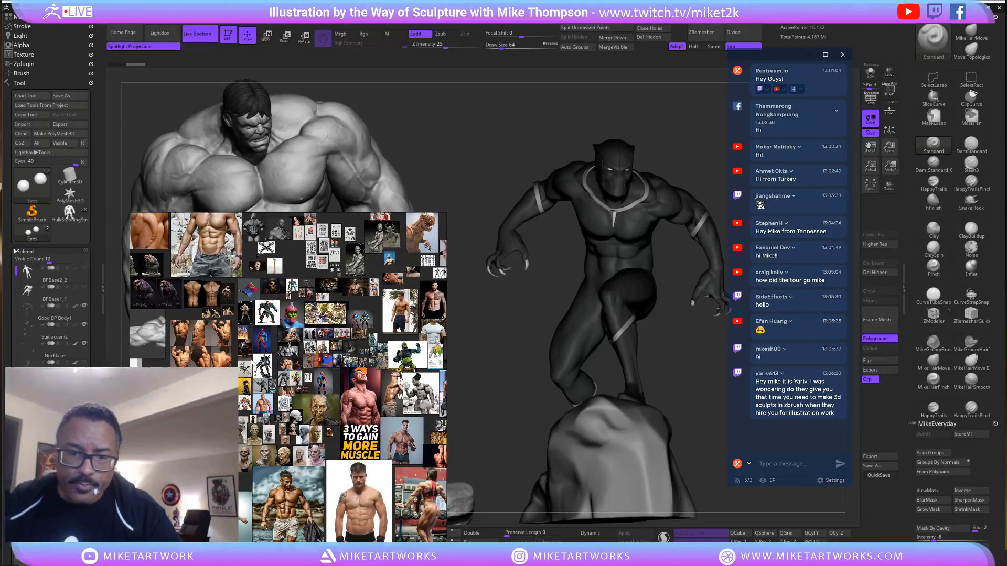
pyautogui.doubleClick(202, 344)
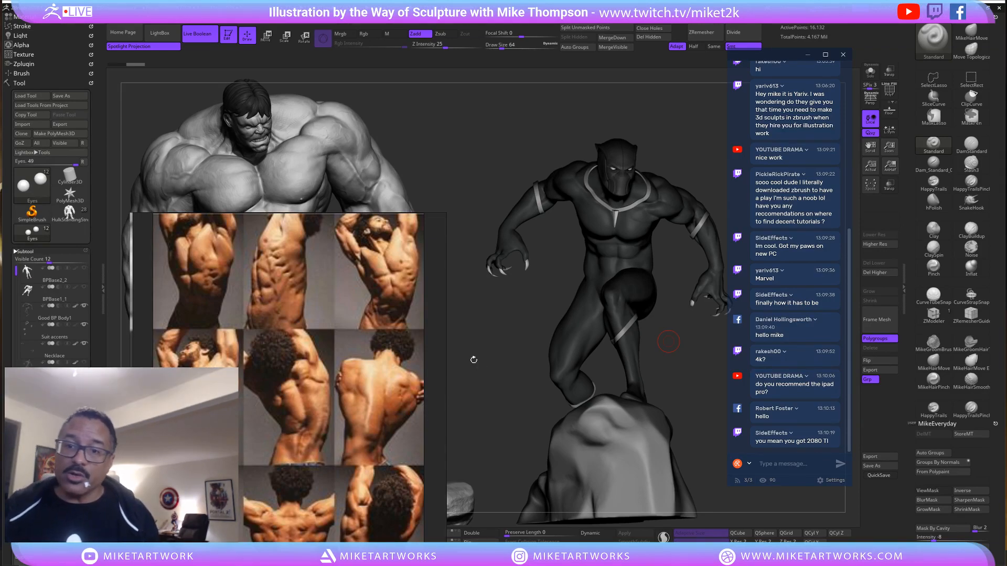
# Show the desktop, switch back to ZBrush, and place the back muscle reference over the Hulk's body beside the Black Panther.
pyautogui.moveTo(314, 347)
pyautogui.mouseDown()
pyautogui.moveTo(734, 438)
pyautogui.moveTo(657, 449)
pyautogui.mouseUp()
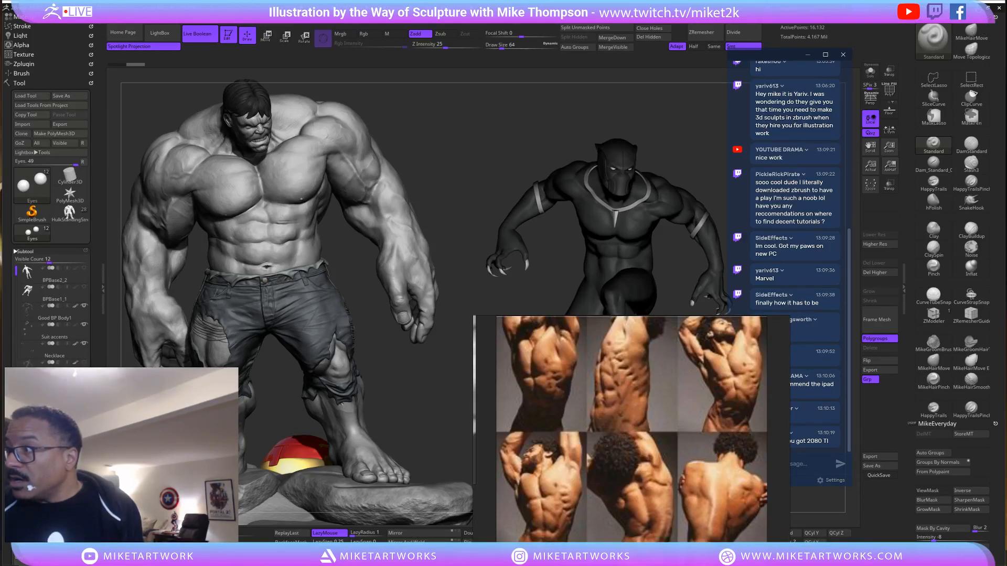
pyautogui.press('super+d')
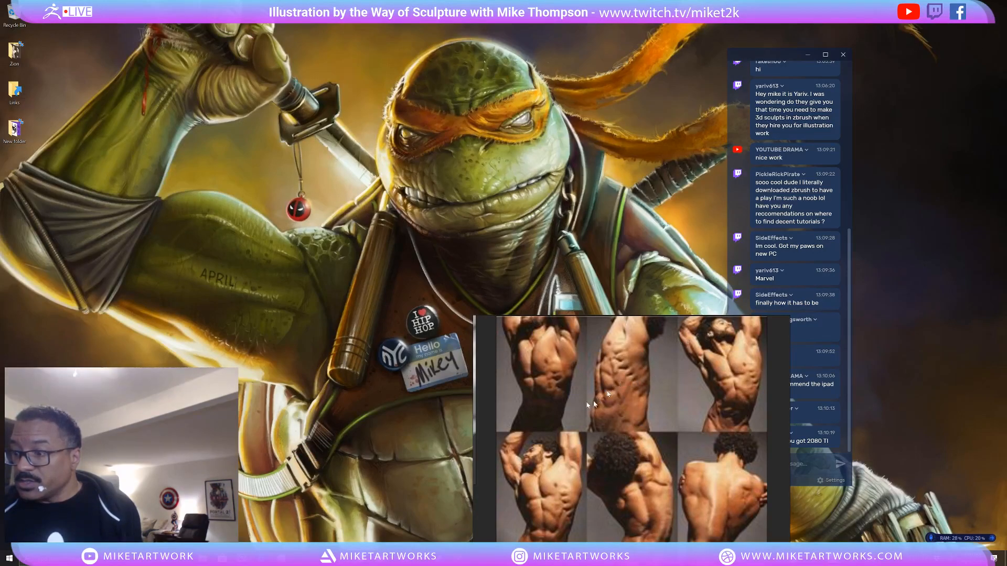
pyautogui.moveTo(594, 404); pyautogui.dragTo(142, 278)
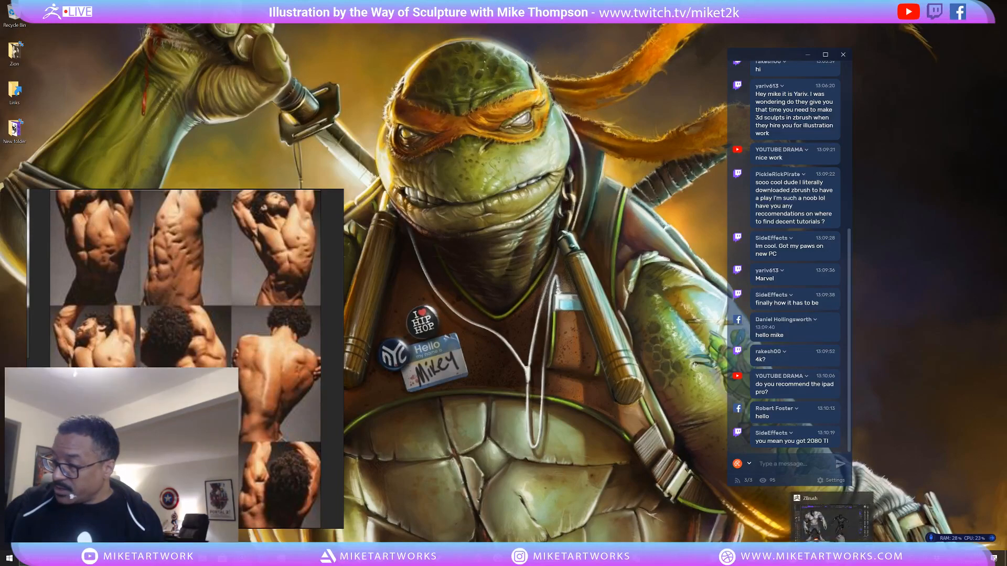
pyautogui.moveTo(852, 558)
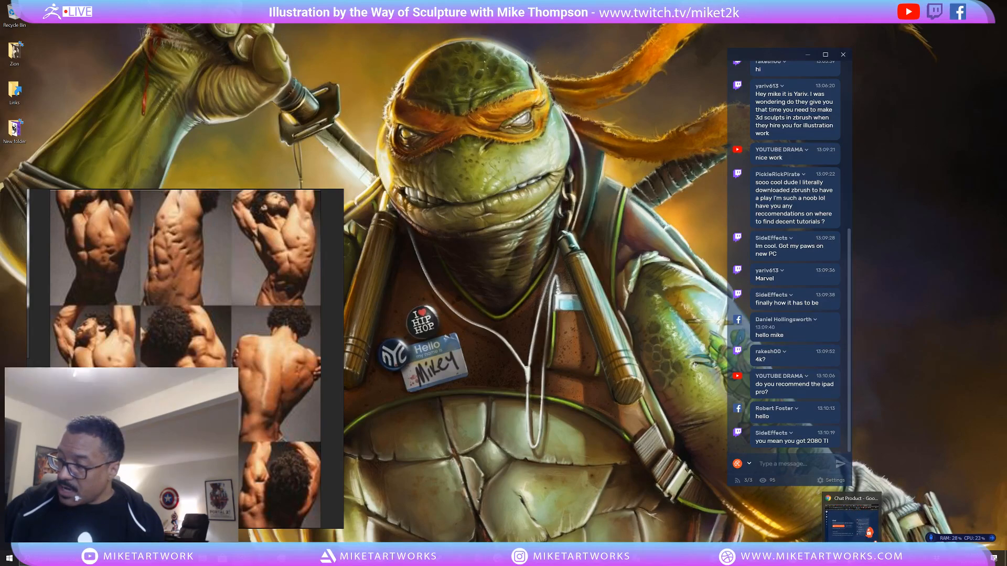
pyautogui.click(826, 557)
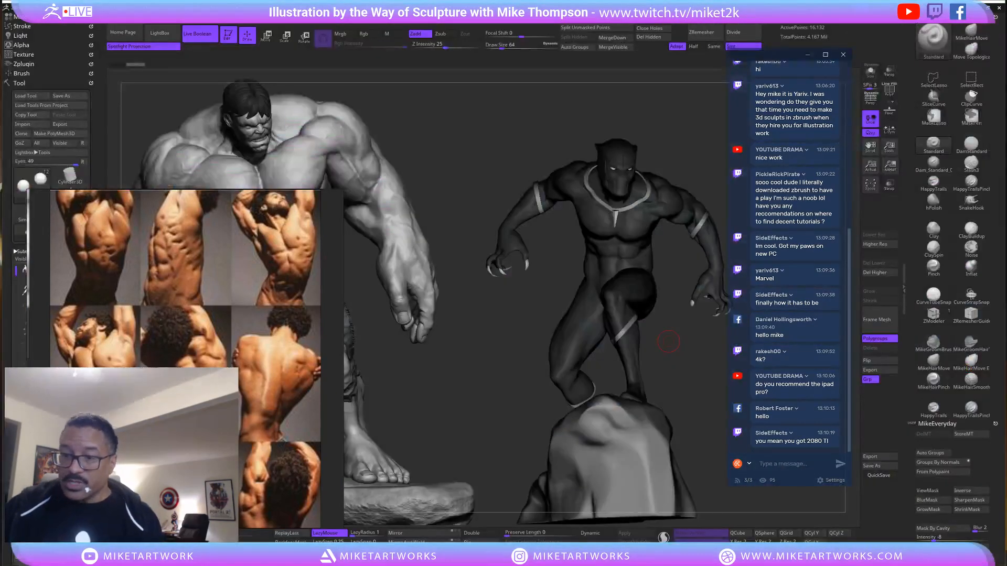
pyautogui.moveTo(303, 374); pyautogui.dragTo(351, 339)
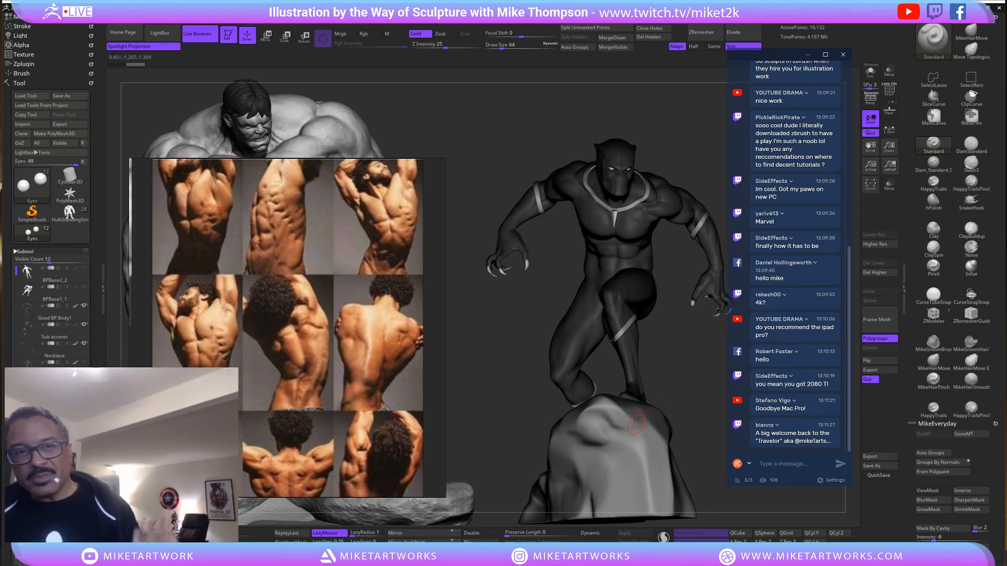
# Select the Good BP Body1 subtool and turn off the dark colour display on the body and mask.
pyautogui.moveTo(688, 393); pyautogui.dragTo(704, 438)
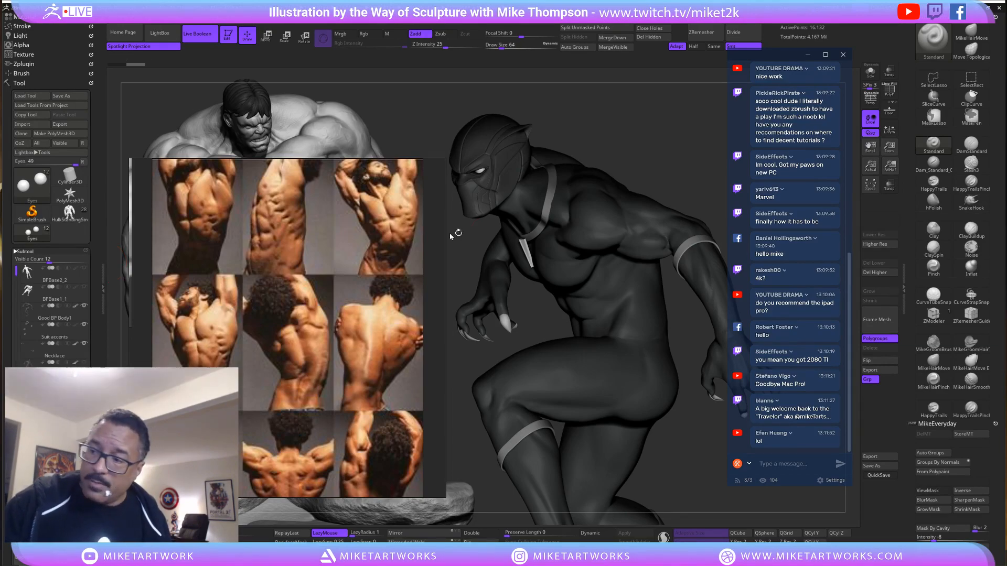
pyautogui.keyDown('alt'); pyautogui.click(614, 255); pyautogui.keyUp('alt')
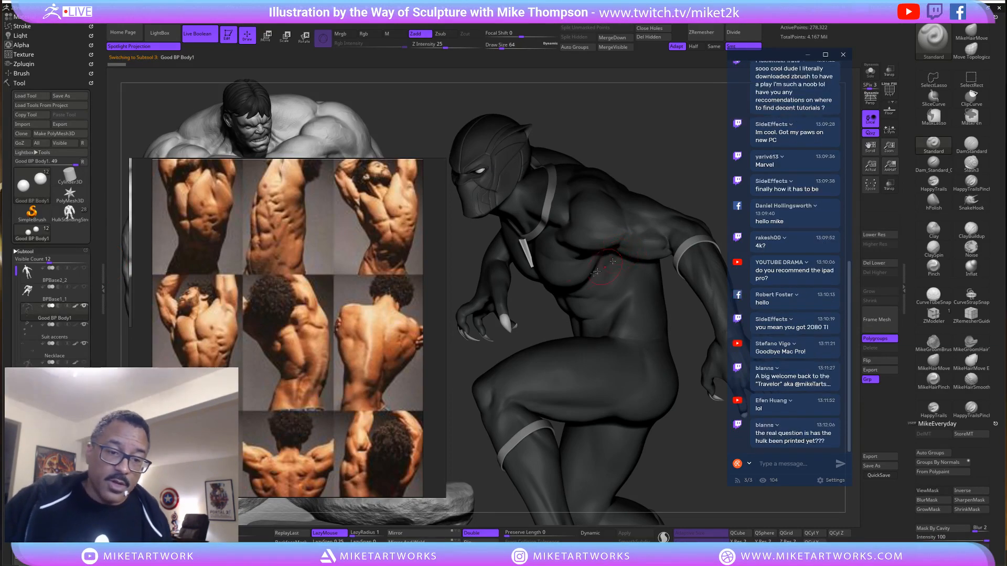
pyautogui.click(79, 314)
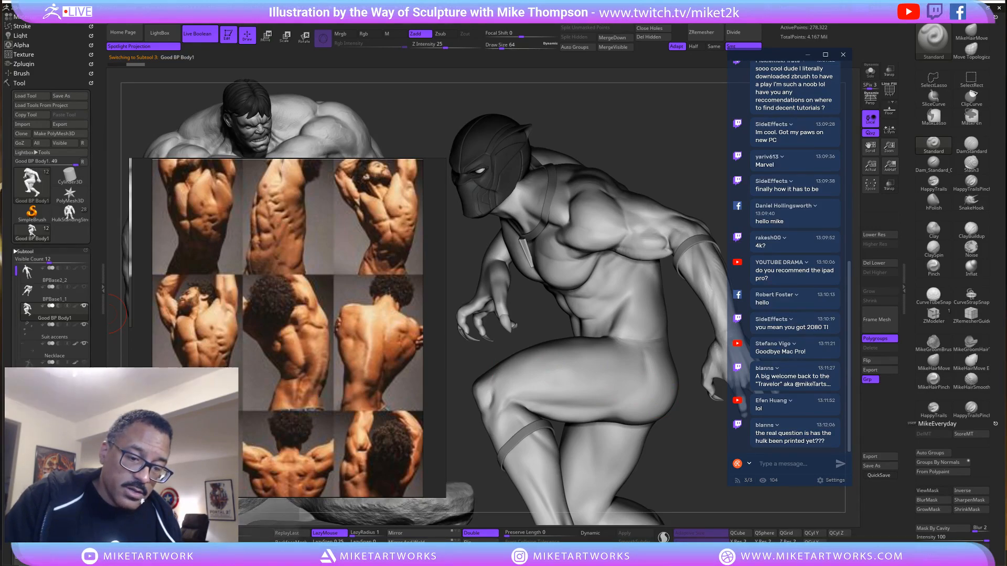
pyautogui.click(75, 438)
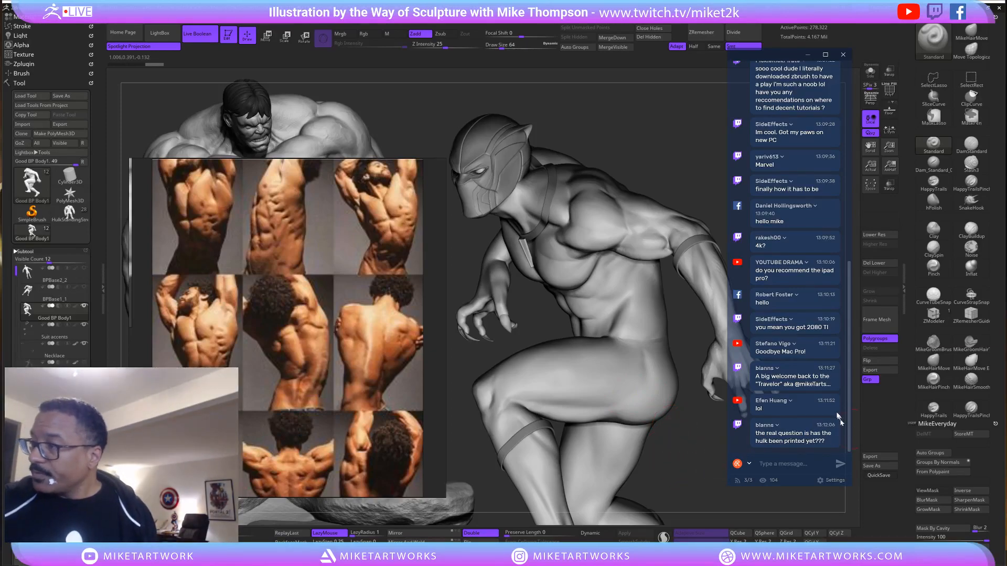
# Shift the chat window slightly away from the figure and turn the model to a three-quarter front view.
pyautogui.moveTo(795, 58); pyautogui.dragTo(801, 70)
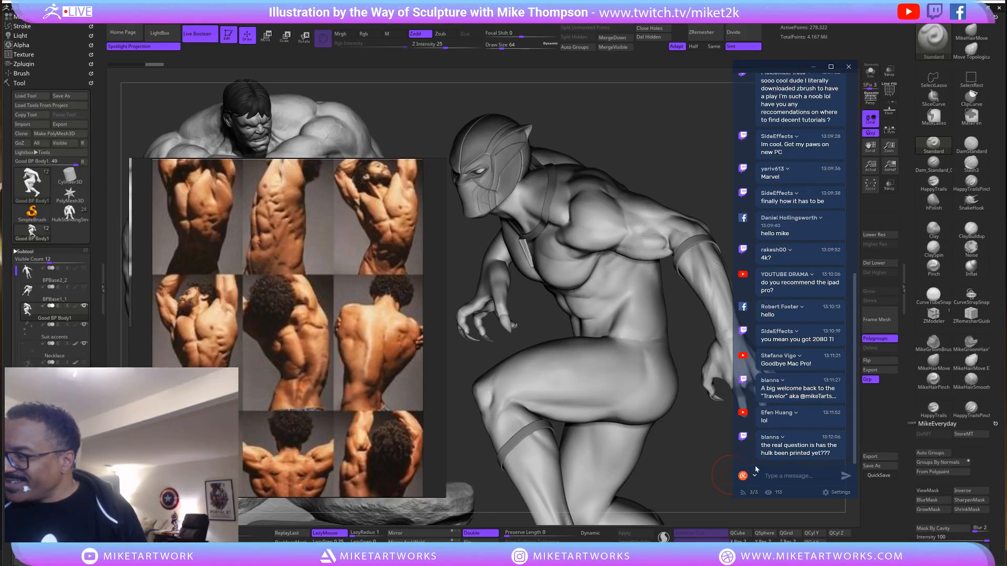
pyautogui.moveTo(678, 481)
pyautogui.mouseDown()
pyautogui.moveTo(695, 446)
pyautogui.moveTo(682, 410)
pyautogui.moveTo(698, 436)
pyautogui.mouseUp()
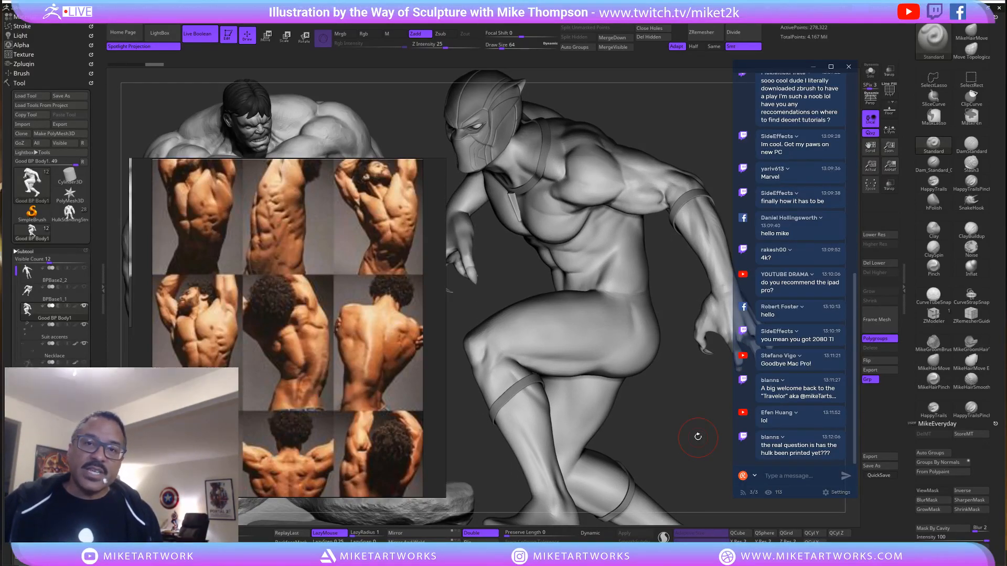
pyautogui.moveTo(681, 431); pyautogui.dragTo(637, 379)
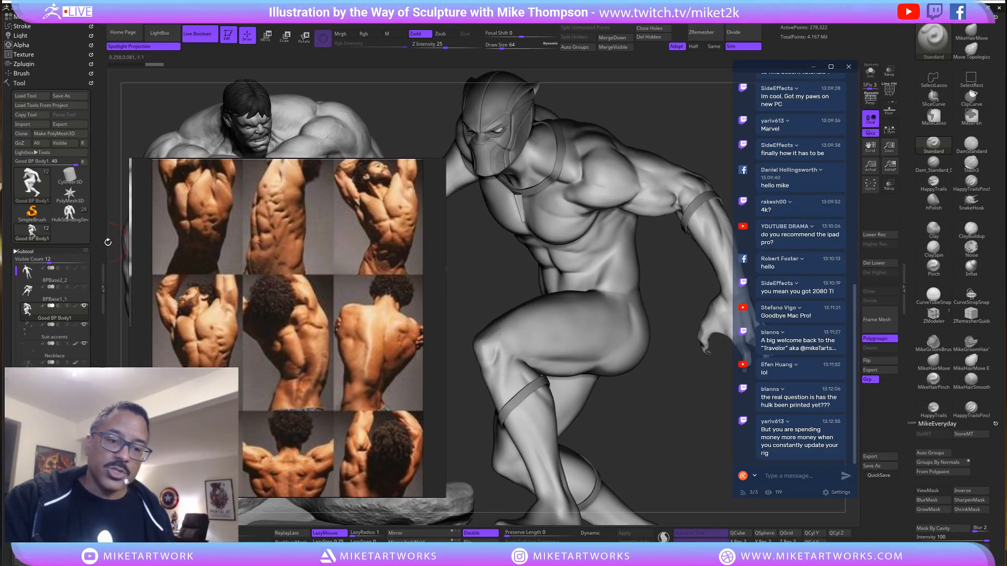
# Choose the DamStandard brush and make a short stroke along the underside of the raised thigh.
pyautogui.click(984, 190)
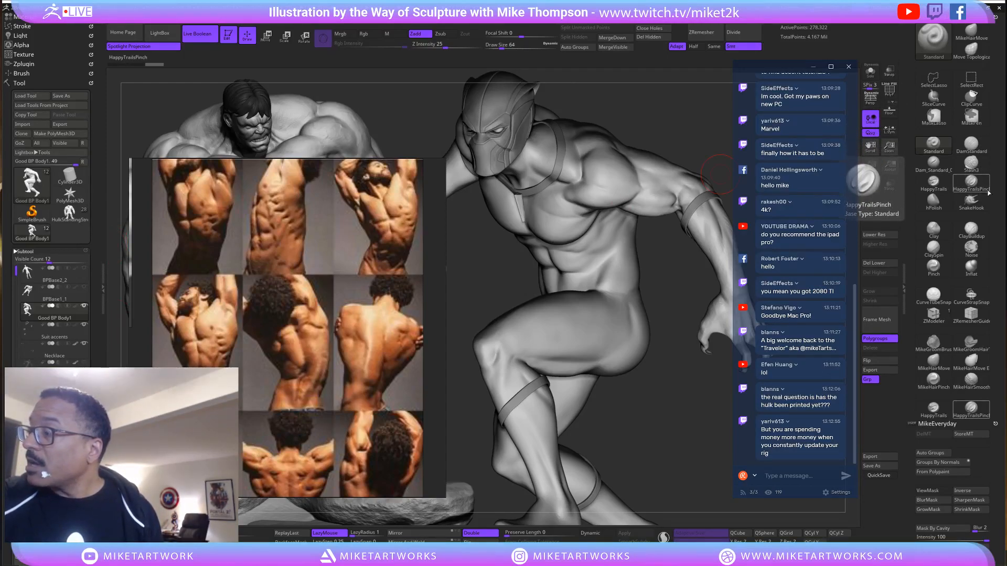
pyautogui.click(973, 203)
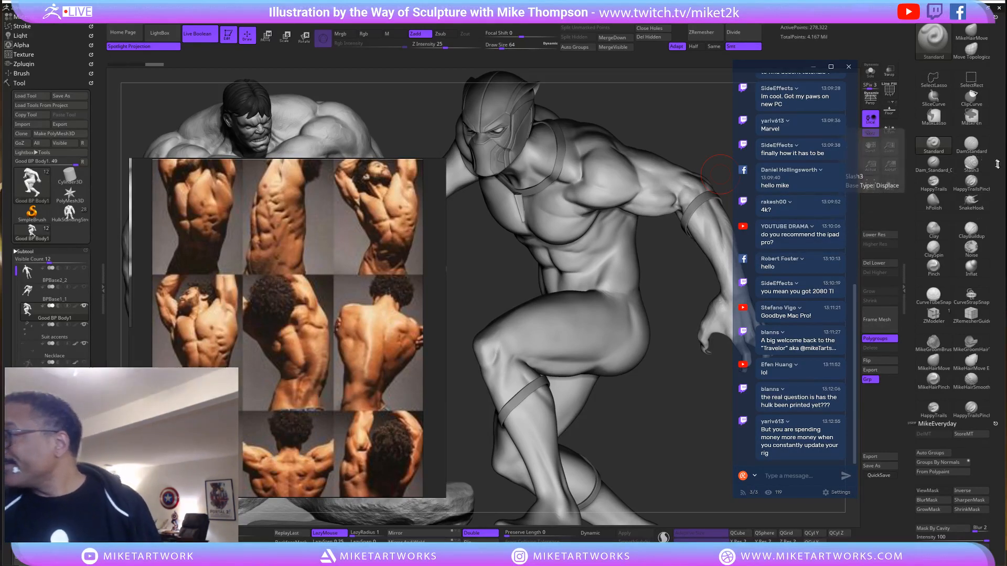
pyautogui.click(966, 153)
pyautogui.click(966, 152)
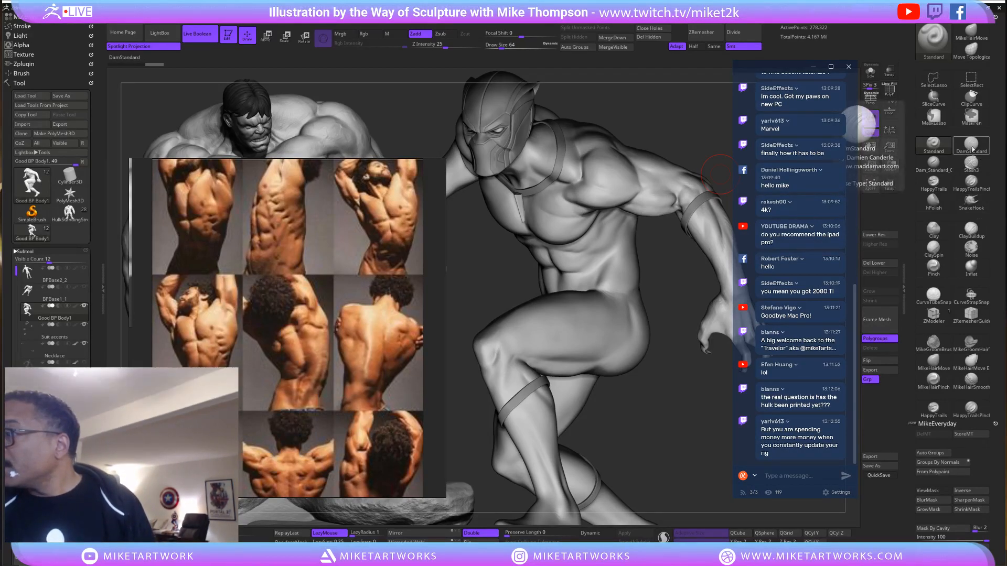
pyautogui.moveTo(554, 360)
pyautogui.mouseDown()
pyautogui.moveTo(583, 360)
pyautogui.moveTo(562, 361)
pyautogui.mouseUp()
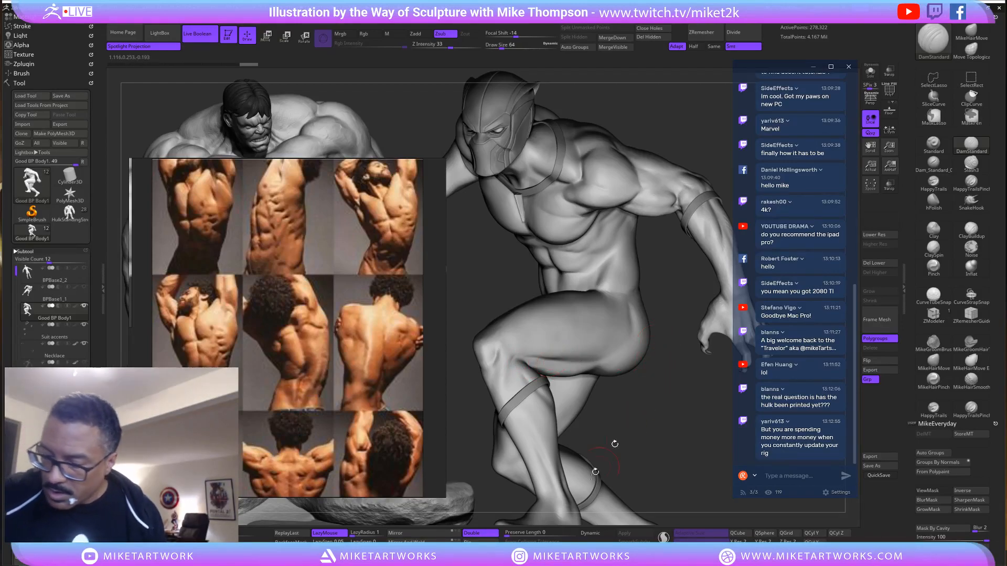
# Set the LazyRadius to 39 and carve a short crease along the back of the raised leg's calf.
pyautogui.click(363, 536)
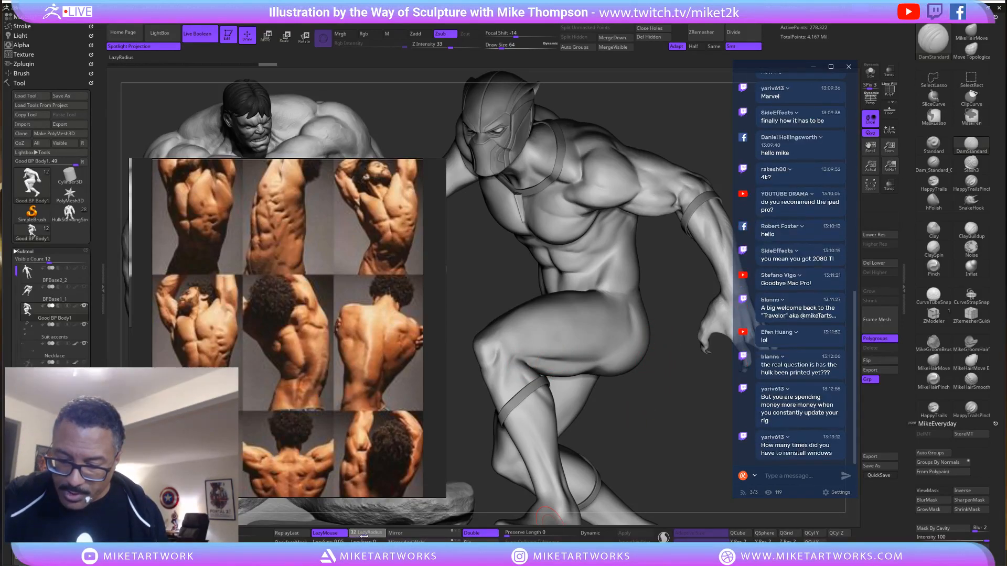
pyautogui.moveTo(364, 536); pyautogui.dragTo(405, 516)
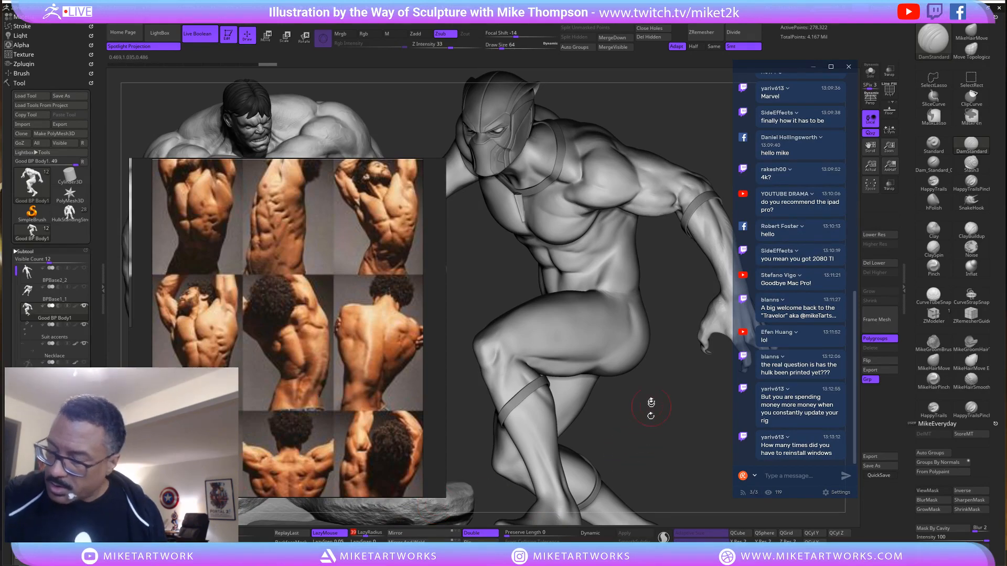
pyautogui.moveTo(552, 409)
pyautogui.mouseDown()
pyautogui.moveTo(554, 419)
pyautogui.moveTo(555, 409)
pyautogui.mouseUp()
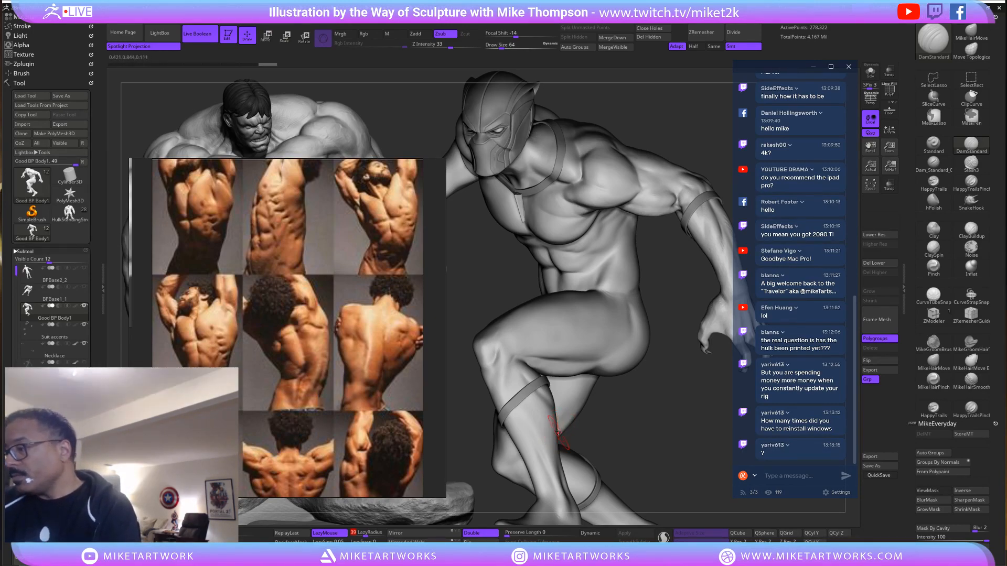
# Carve the muscle crease along the underside of the raised thigh with DamStandard and soften it with the Smooth brush.
pyautogui.moveTo(630, 417); pyautogui.dragTo(571, 409)
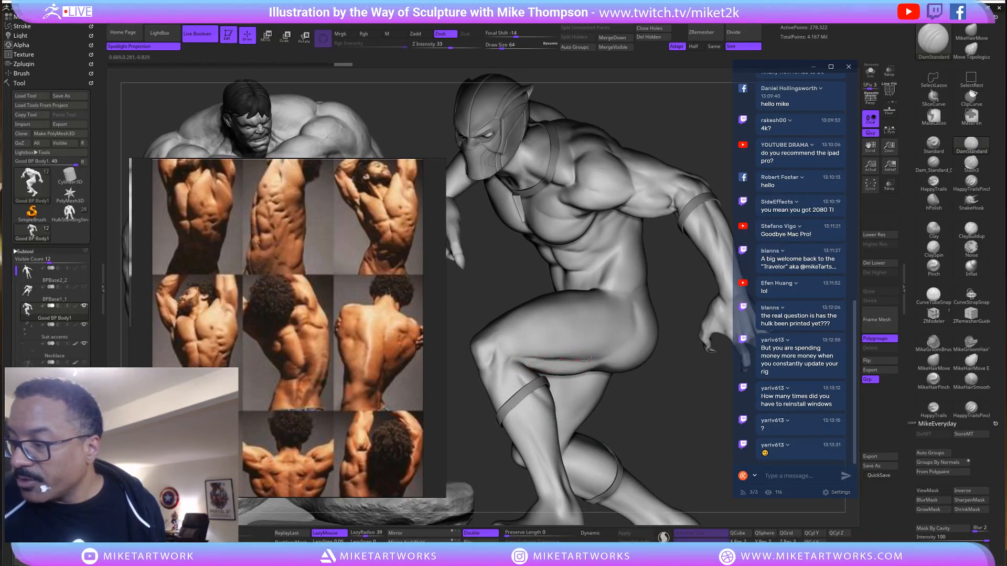
pyautogui.press('shift')
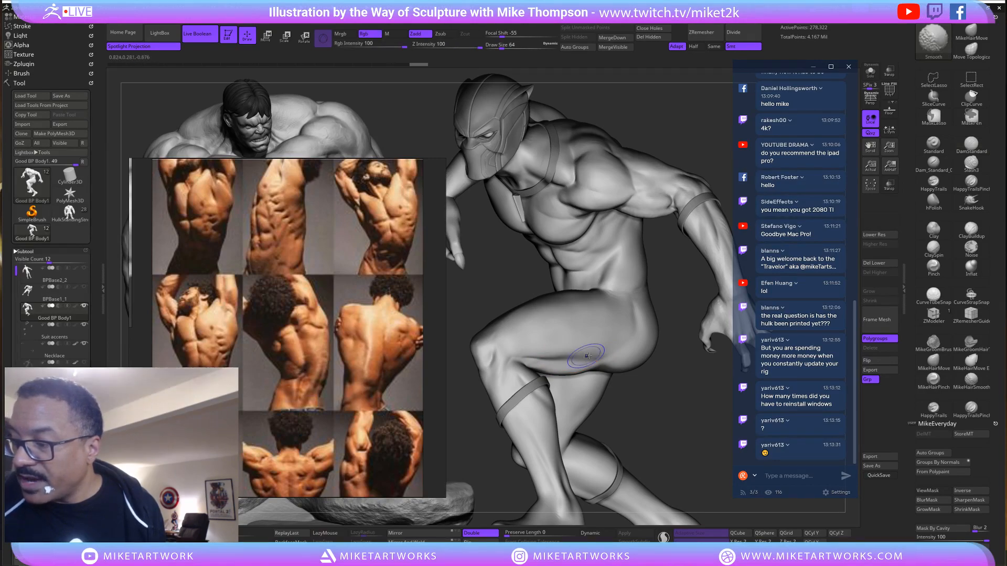
pyautogui.moveTo(656, 405); pyautogui.dragTo(548, 361)
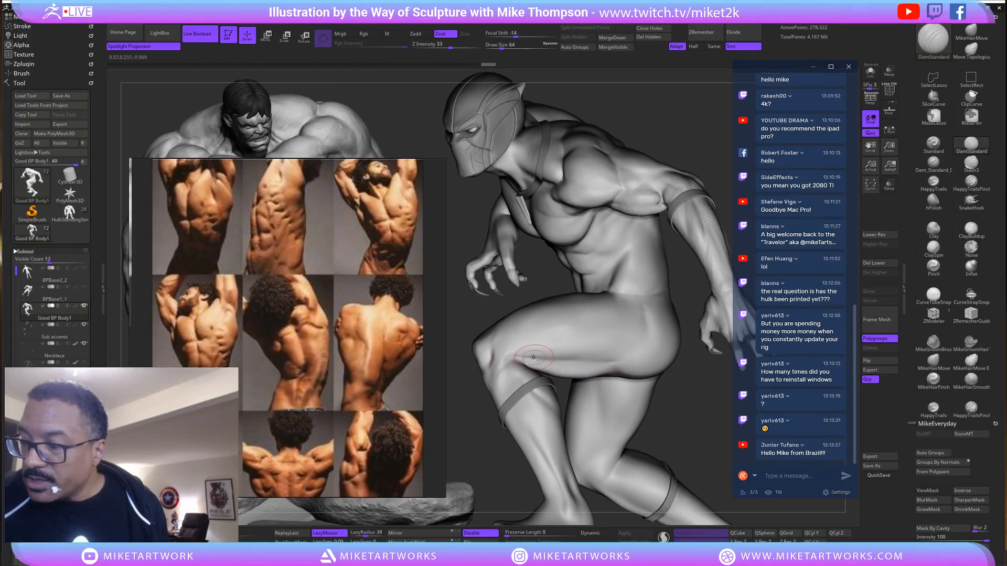
pyautogui.press('shift')
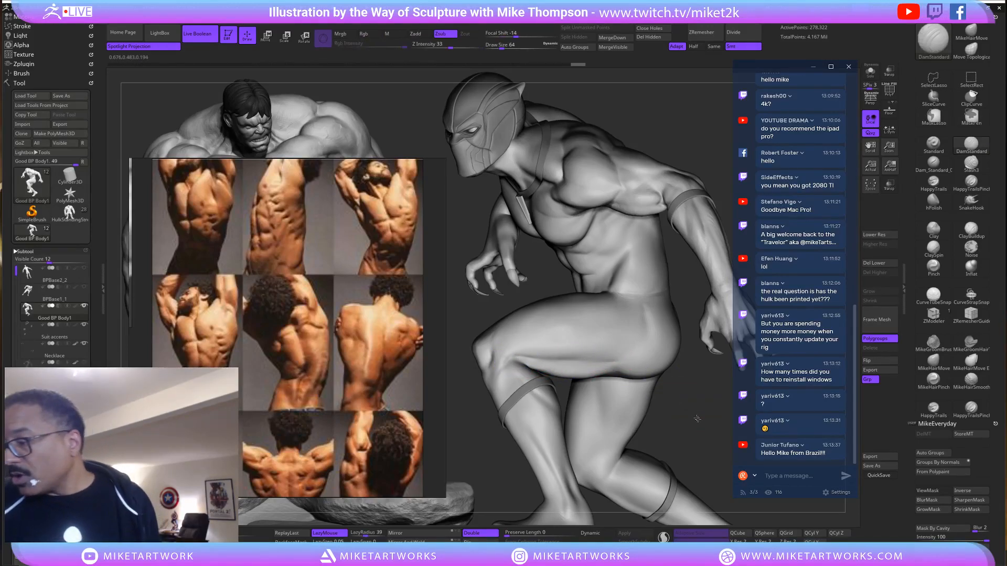
pyautogui.moveTo(666, 384)
pyautogui.mouseDown()
pyautogui.moveTo(624, 357)
pyautogui.moveTo(632, 347)
pyautogui.moveTo(705, 367)
pyautogui.mouseUp()
pyautogui.moveTo(574, 355)
pyautogui.mouseDown()
pyautogui.moveTo(550, 357)
pyautogui.moveTo(562, 356)
pyautogui.mouseUp()
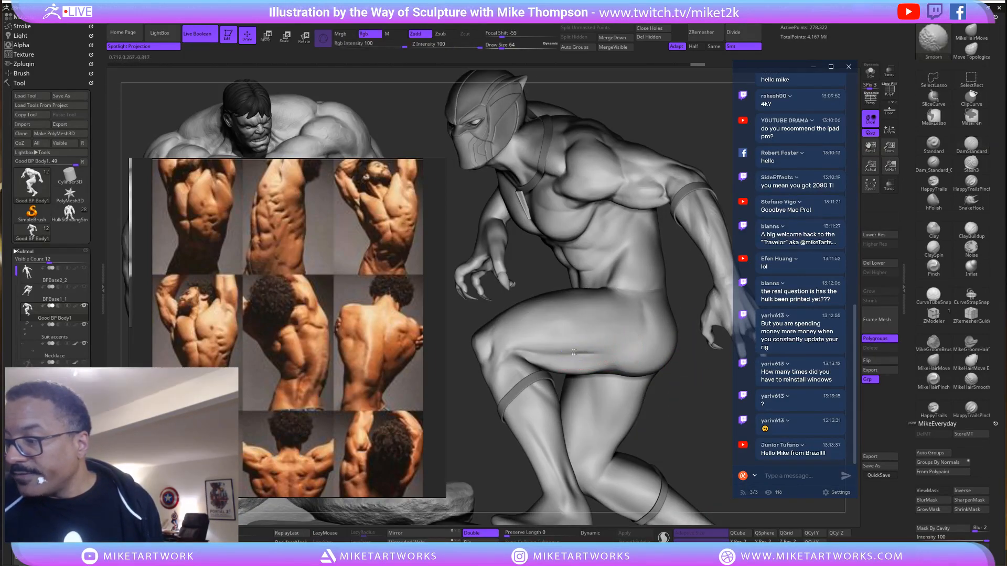
pyautogui.moveTo(687, 423); pyautogui.dragTo(661, 401)
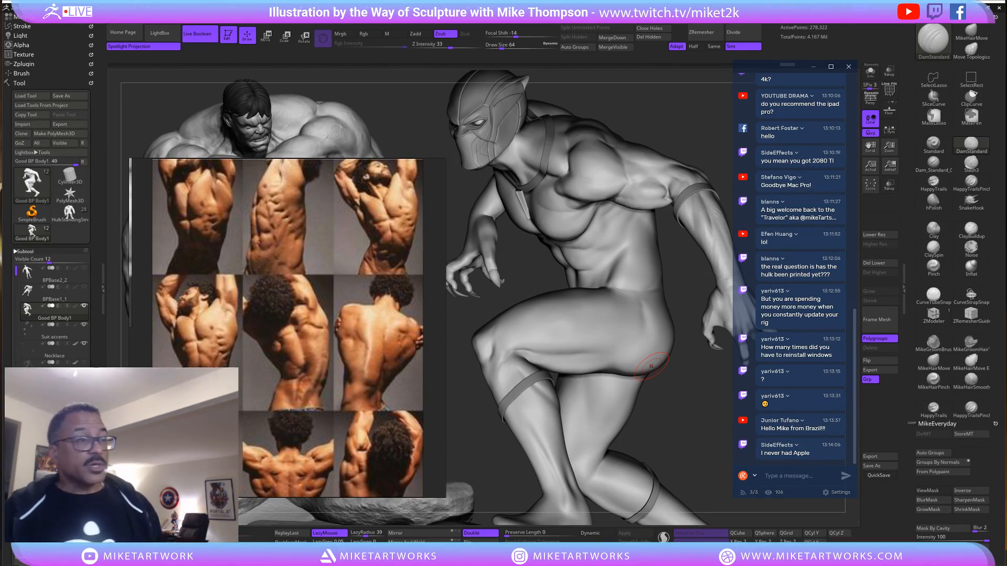
# Look through the reference board's physique photos, torso studies and anatomy sheets for a suitable leg muscle reference.
pyautogui.scroll(-6, 407, 351)
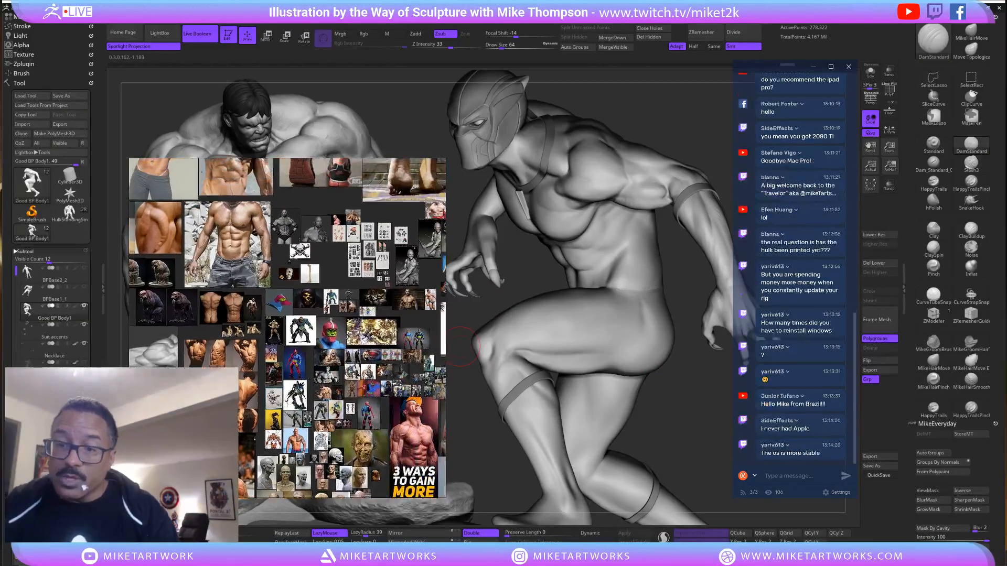
pyautogui.scroll(-3, 304, 335)
pyautogui.hscroll(3, 341, 350)
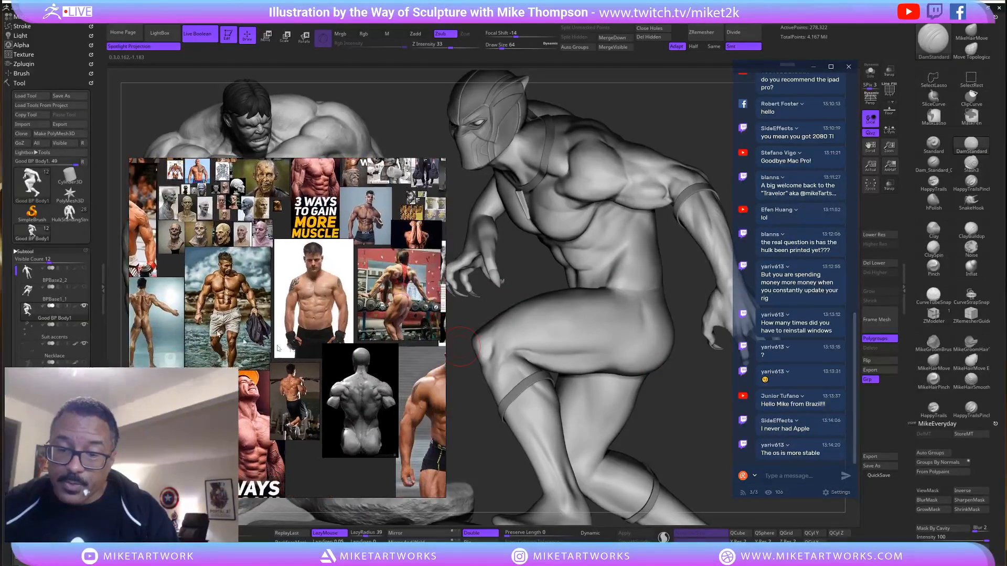
pyautogui.scroll(-2, 302, 350)
pyautogui.hscroll(3, 298, 311)
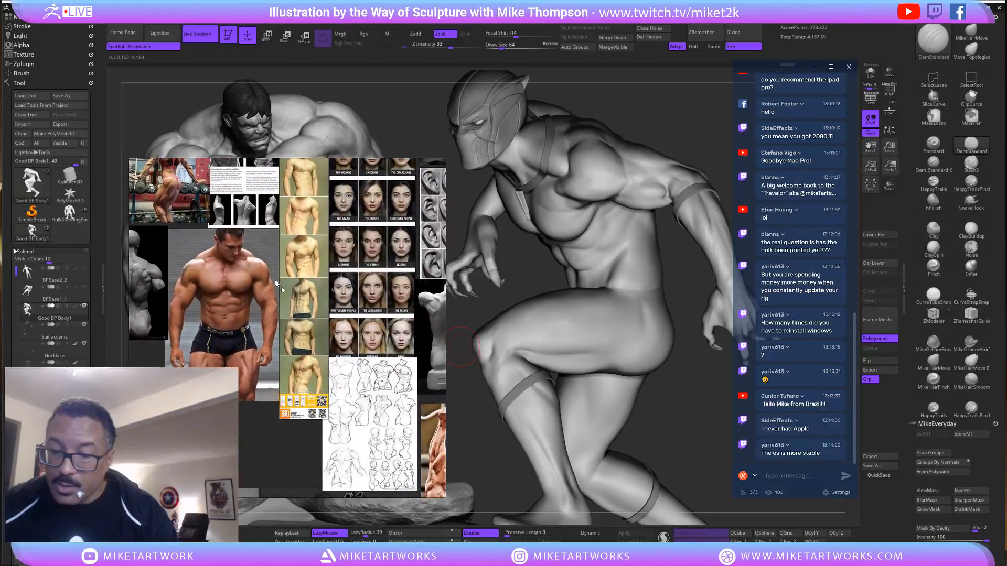
pyautogui.scroll(-2, 341, 371)
pyautogui.hscroll(4, 315, 356)
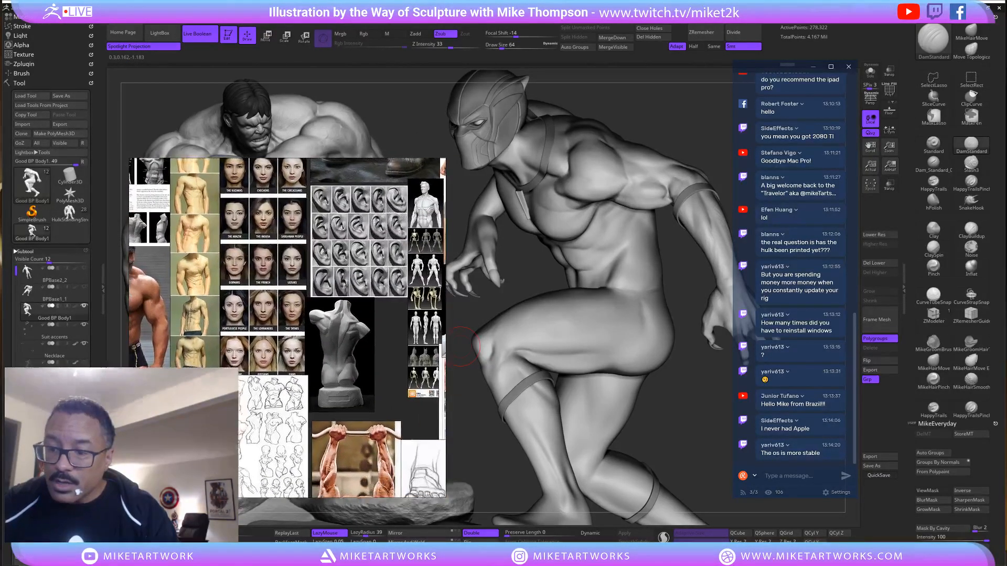
pyautogui.moveTo(276, 332); pyautogui.dragTo(236, 282, button='middle')
pyautogui.scroll(-5, 309, 430)
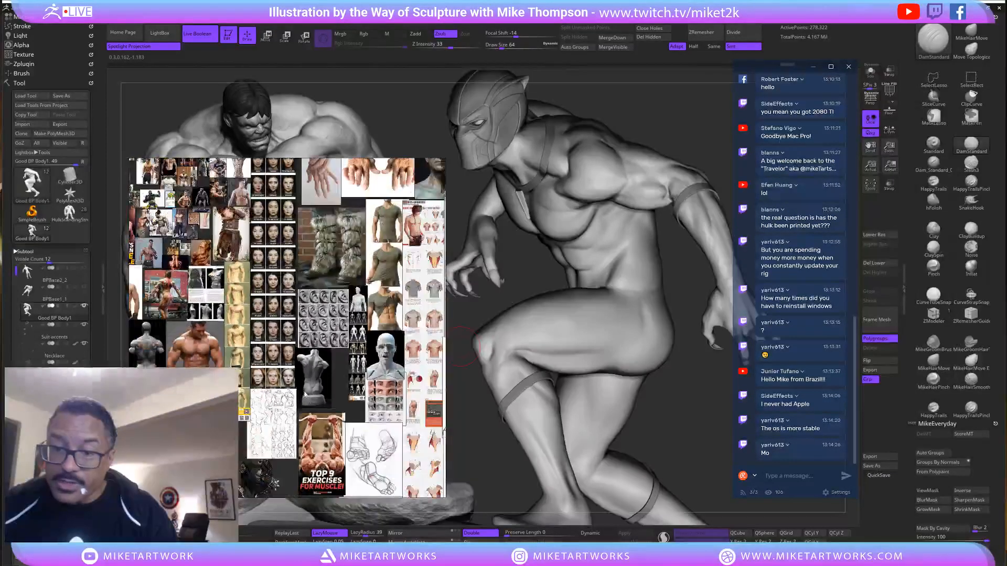
# Find the sheet of grey flexing male figures on the reference board and bring it into close view.
pyautogui.moveTo(297, 434); pyautogui.dragTo(355, 317, button='middle')
pyautogui.scroll(3, 369, 271)
pyautogui.moveTo(343, 273); pyautogui.dragTo(292, 484, button='middle')
pyautogui.moveTo(263, 382)
pyautogui.mouseDown(button='middle')
pyautogui.moveTo(307, 414)
pyautogui.moveTo(346, 424)
pyautogui.mouseUp(button='middle')
pyautogui.moveTo(268, 338); pyautogui.dragTo(394, 411, button='middle')
pyautogui.moveTo(271, 393)
pyautogui.mouseDown(button='middle')
pyautogui.moveTo(396, 390)
pyautogui.moveTo(377, 417)
pyautogui.mouseUp(button='middle')
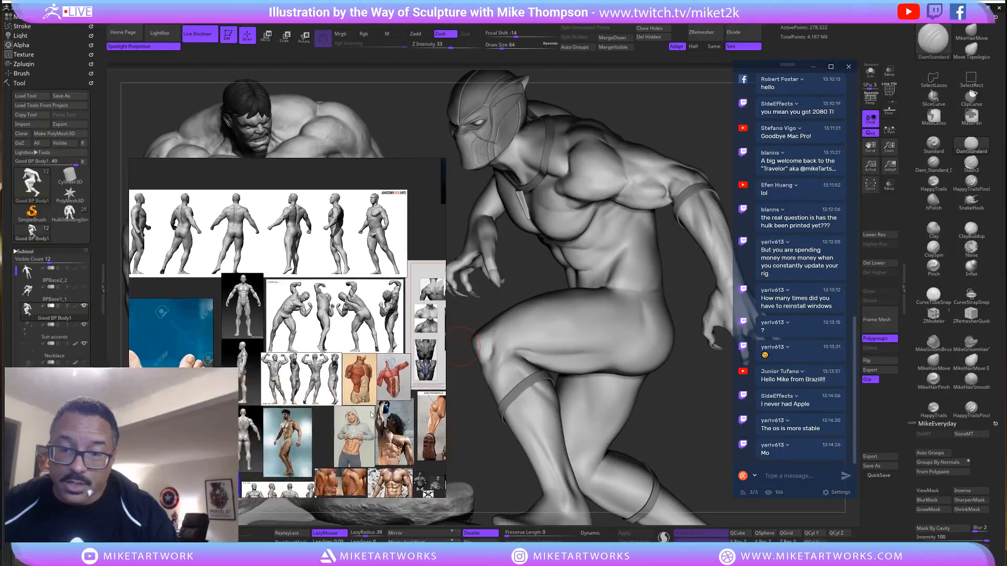
pyautogui.scroll(4, 340, 366)
pyautogui.moveTo(339, 365); pyautogui.dragTo(337, 323, button='middle')
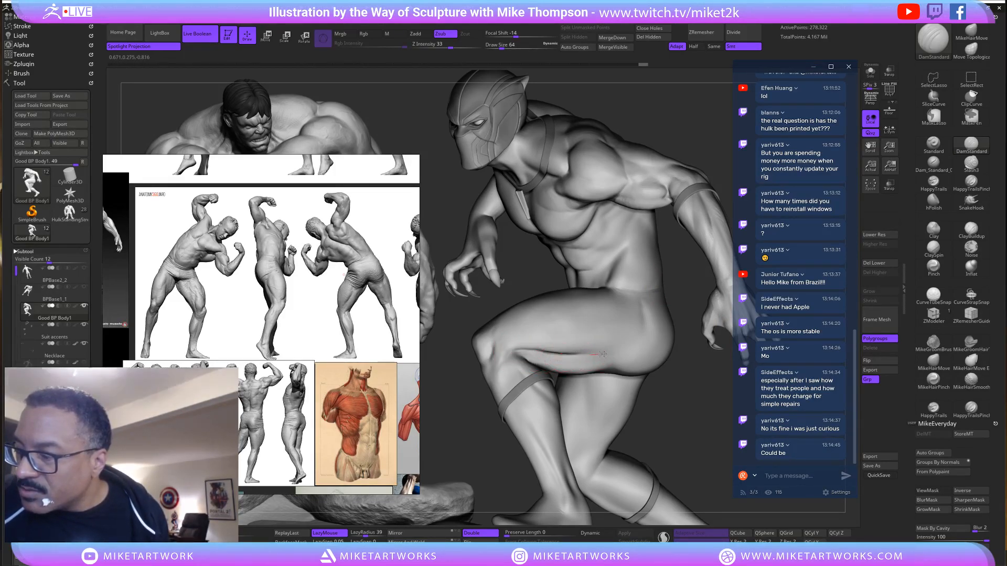
# Lower the Smooth brush's Z Intensity to 15 and soften the crease under the raised thigh.
pyautogui.press('shift')
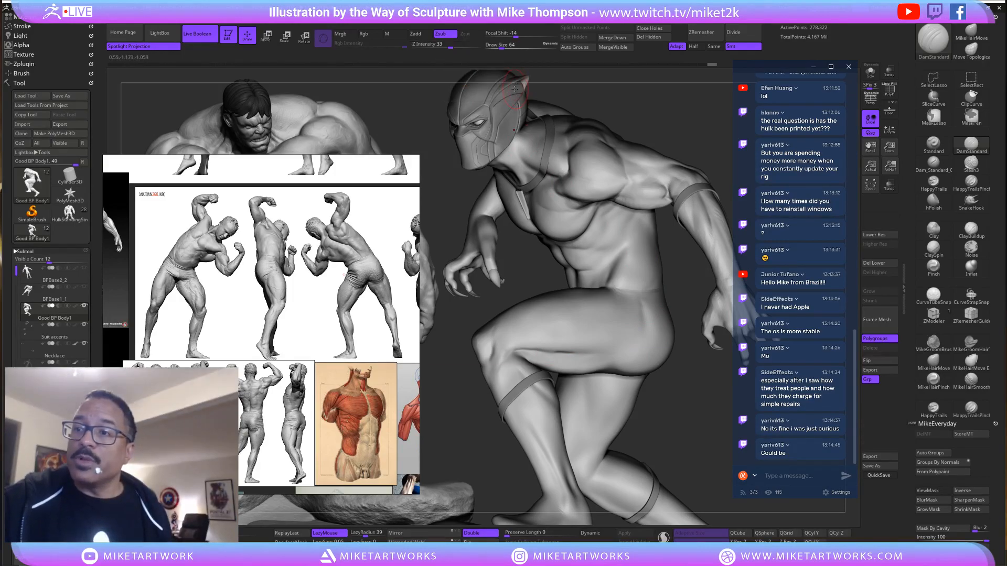
pyautogui.press('shift')
pyautogui.moveTo(480, 48); pyautogui.dragTo(443, 49)
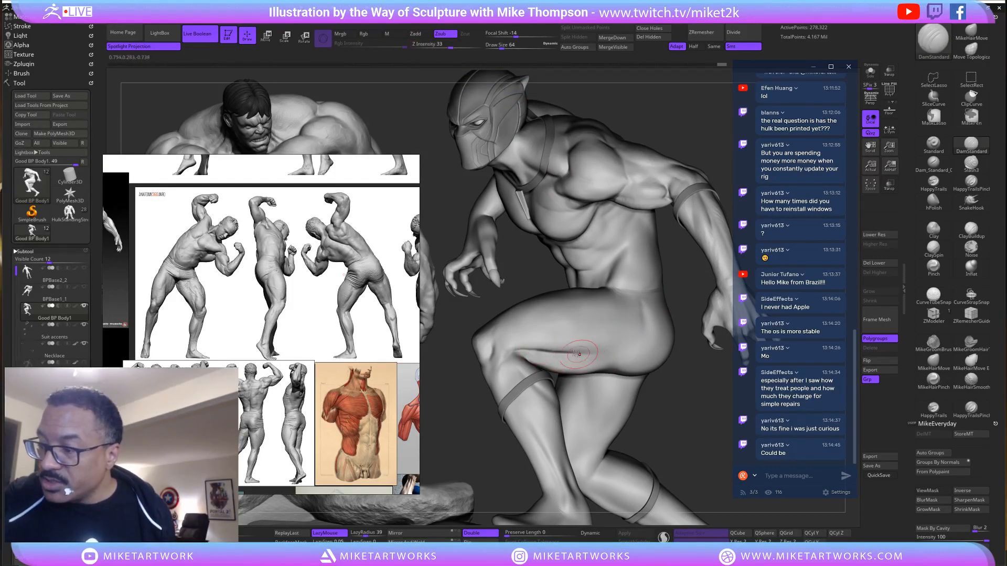
pyautogui.press('shift')
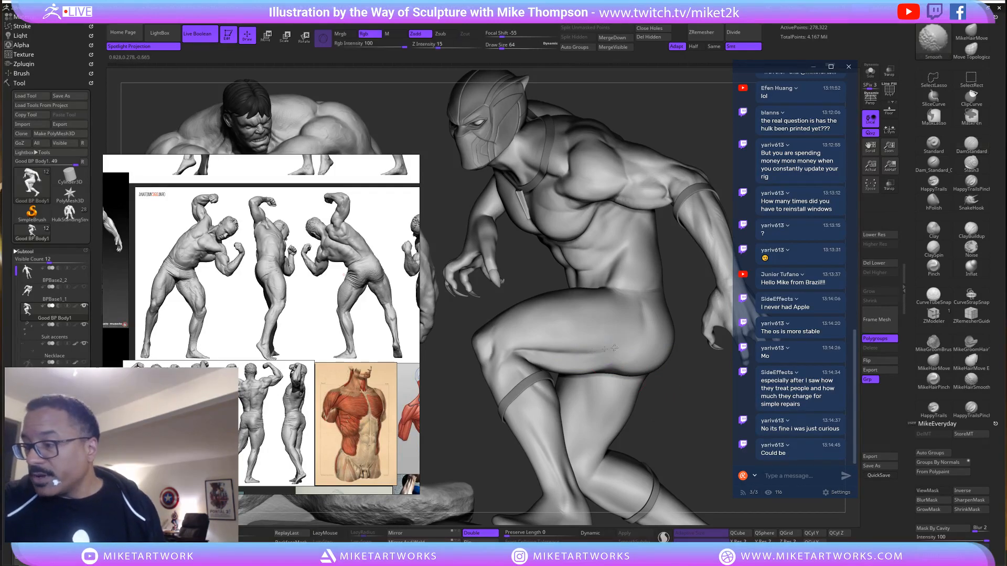
pyautogui.moveTo(627, 351)
pyautogui.mouseDown()
pyautogui.moveTo(583, 351)
pyautogui.moveTo(608, 350)
pyautogui.mouseUp()
# Carve and lightly smooth the forms just below the raised knee, checking them from the front and side.
pyautogui.moveTo(683, 453)
pyautogui.mouseDown()
pyautogui.moveTo(638, 448)
pyautogui.moveTo(702, 441)
pyautogui.mouseUp()
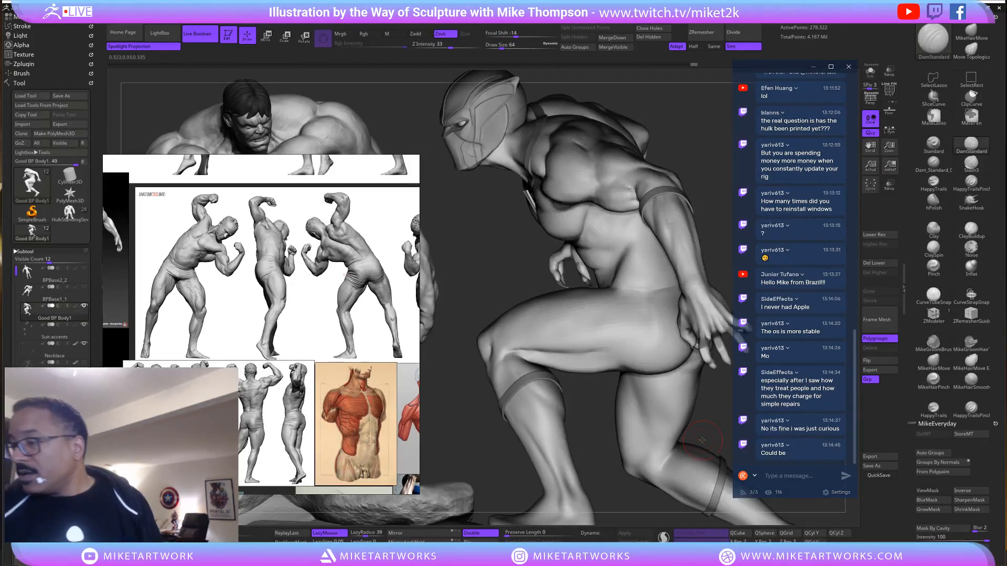
pyautogui.moveTo(600, 454); pyautogui.dragTo(709, 430)
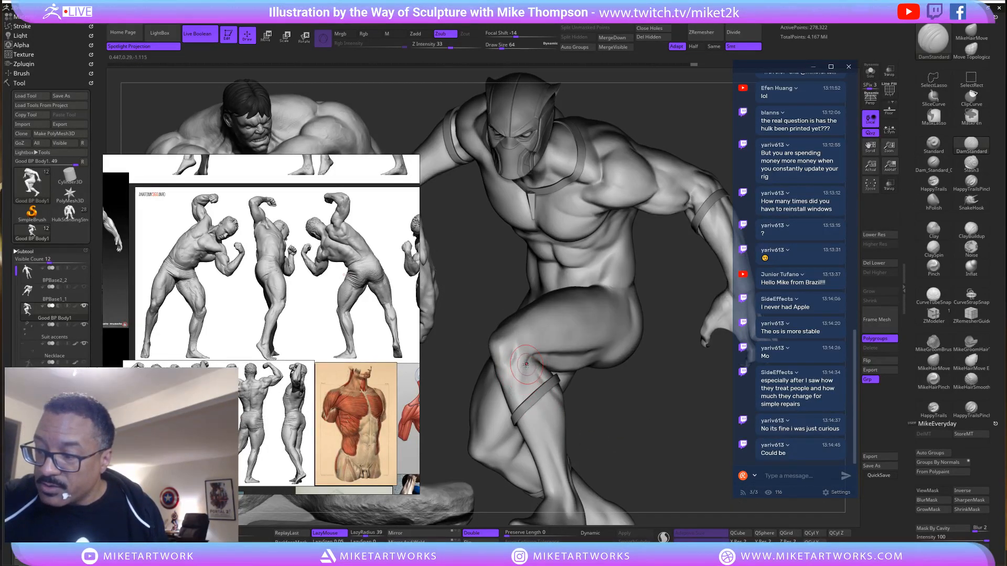
pyautogui.moveTo(526, 365)
pyautogui.mouseDown()
pyautogui.moveTo(534, 406)
pyautogui.moveTo(527, 367)
pyautogui.mouseUp()
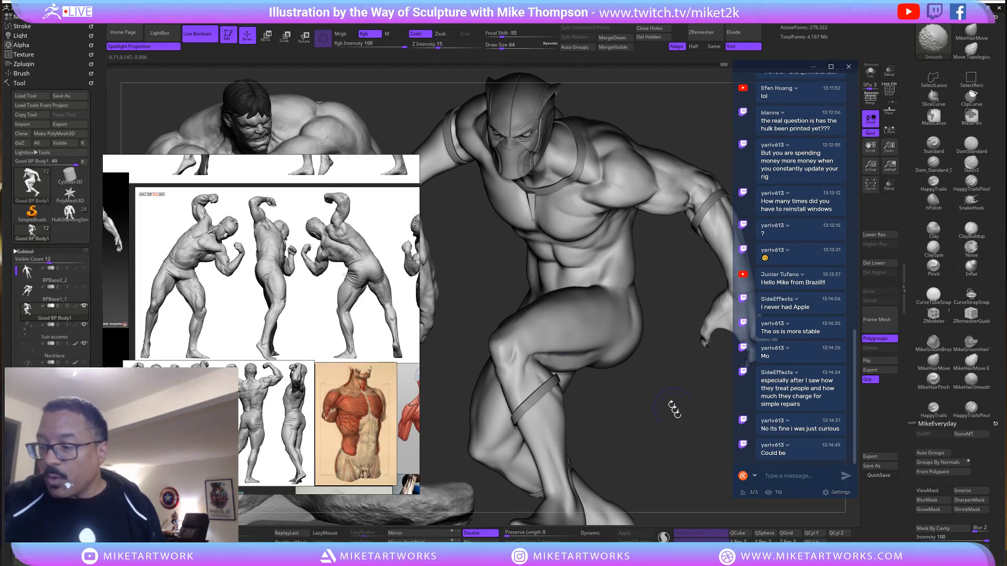
pyautogui.moveTo(674, 408); pyautogui.dragTo(603, 304)
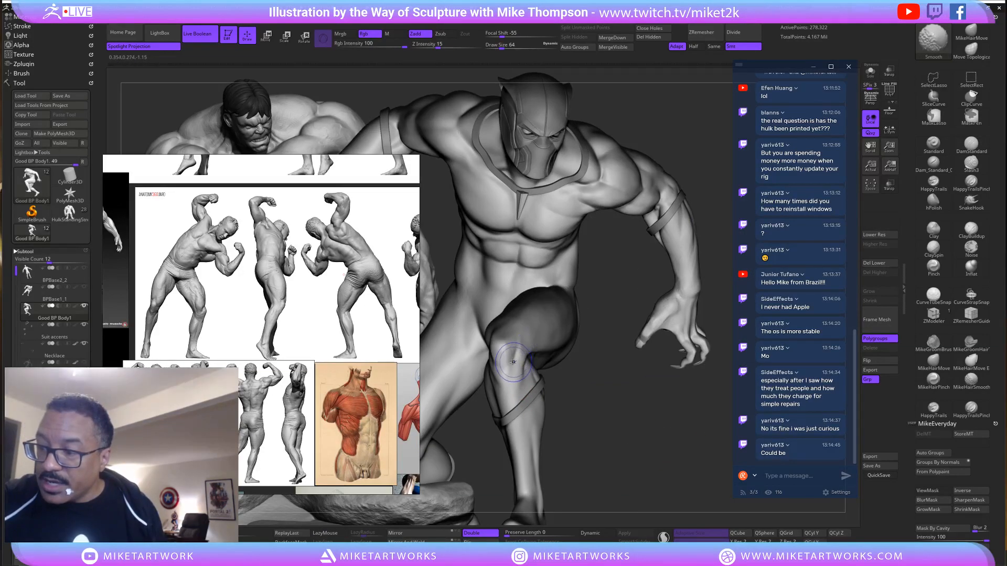
pyautogui.moveTo(626, 443)
pyautogui.mouseDown()
pyautogui.moveTo(620, 449)
pyautogui.moveTo(703, 452)
pyautogui.moveTo(695, 428)
pyautogui.moveTo(660, 398)
pyautogui.moveTo(680, 410)
pyautogui.mouseUp()
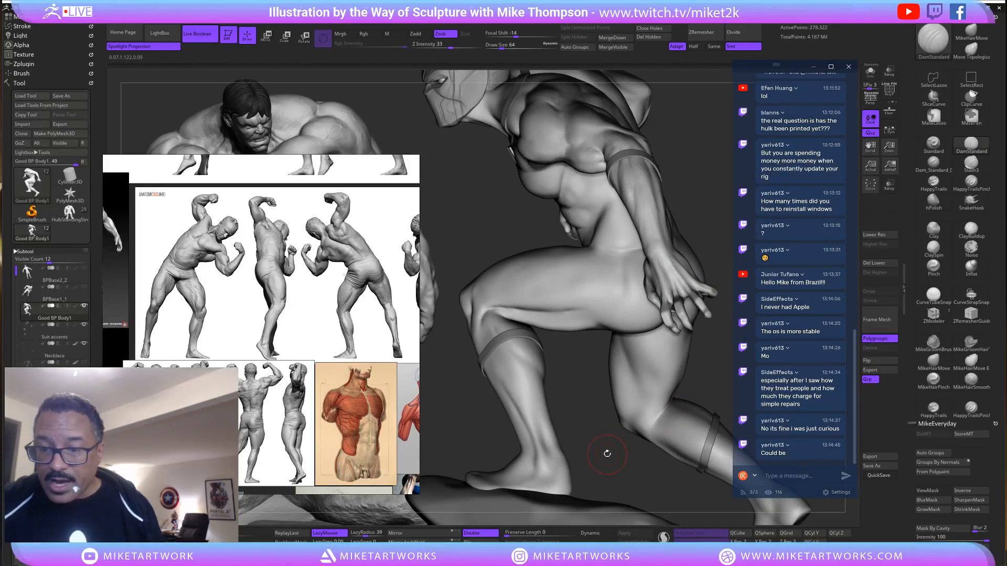
# Refine the raised leg's shin and calf from the strap down towards the ankle, smoothing the surface.
pyautogui.moveTo(611, 471); pyautogui.dragTo(622, 448)
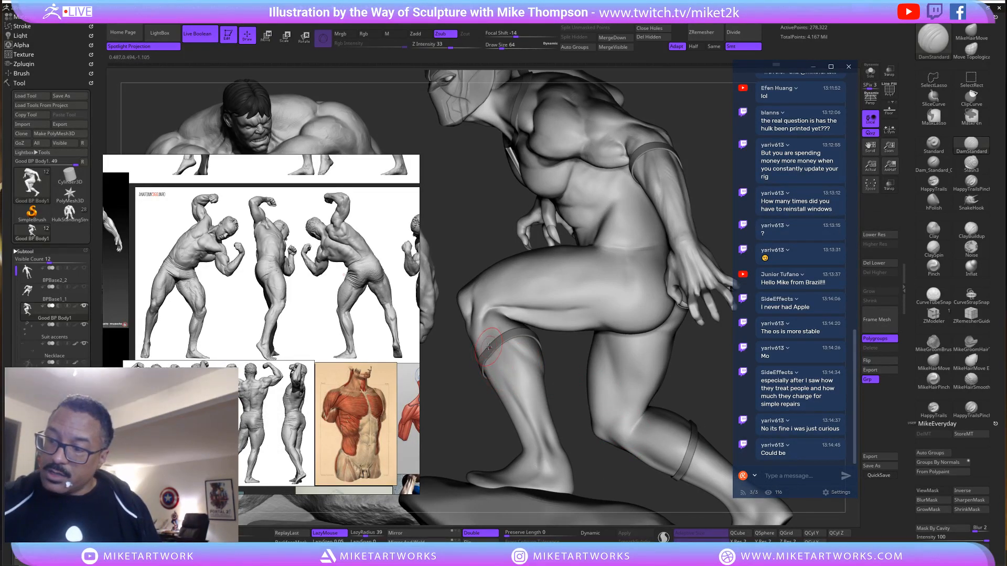
pyautogui.press('shift')
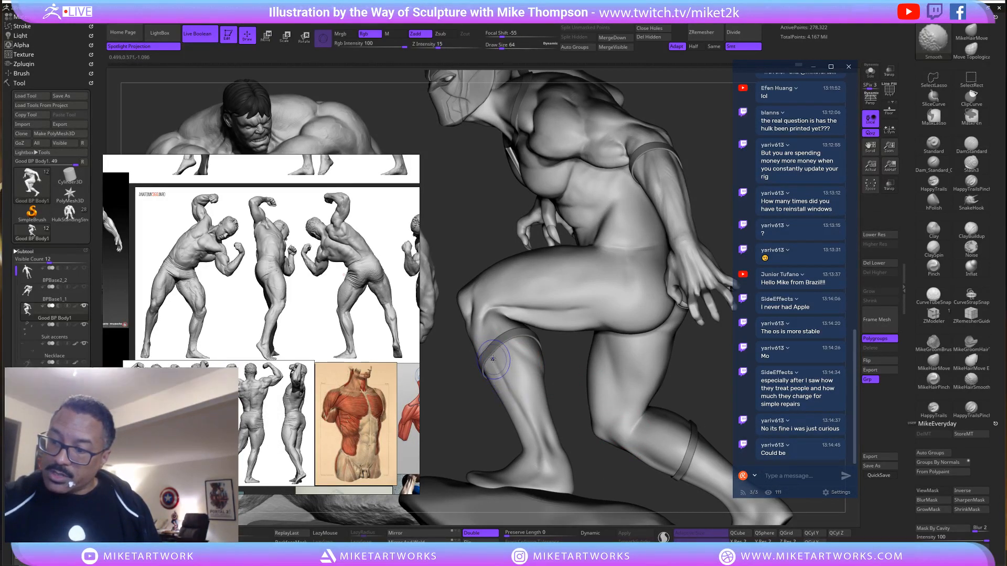
pyautogui.keyDown('shift'); pyautogui.moveTo(493, 359); pyautogui.dragTo(512, 396); pyautogui.keyUp('shift')
pyautogui.press('shift')
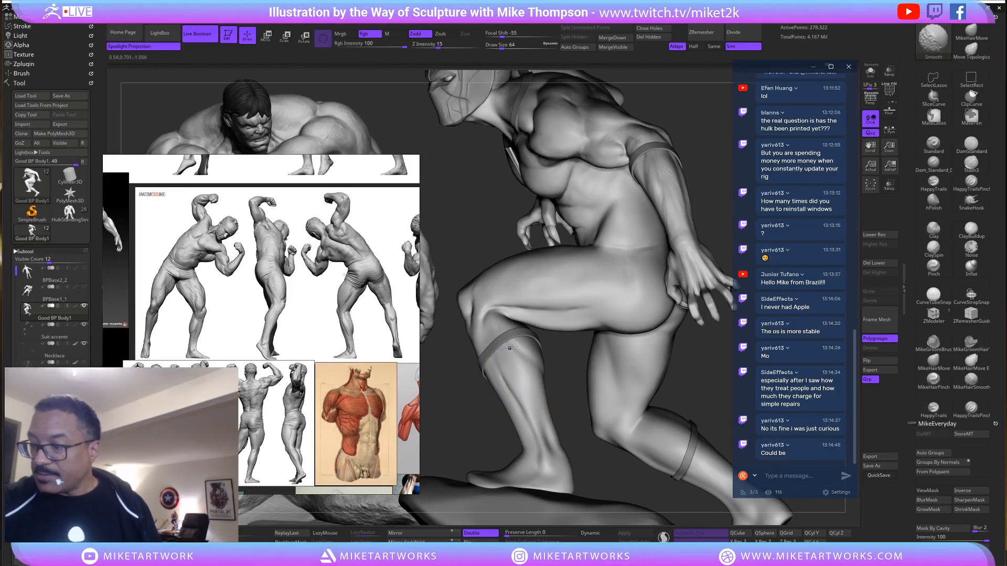
pyautogui.moveTo(593, 458)
pyautogui.mouseDown()
pyautogui.moveTo(483, 452)
pyautogui.moveTo(639, 462)
pyautogui.moveTo(523, 429)
pyautogui.mouseUp()
pyautogui.press('shift')
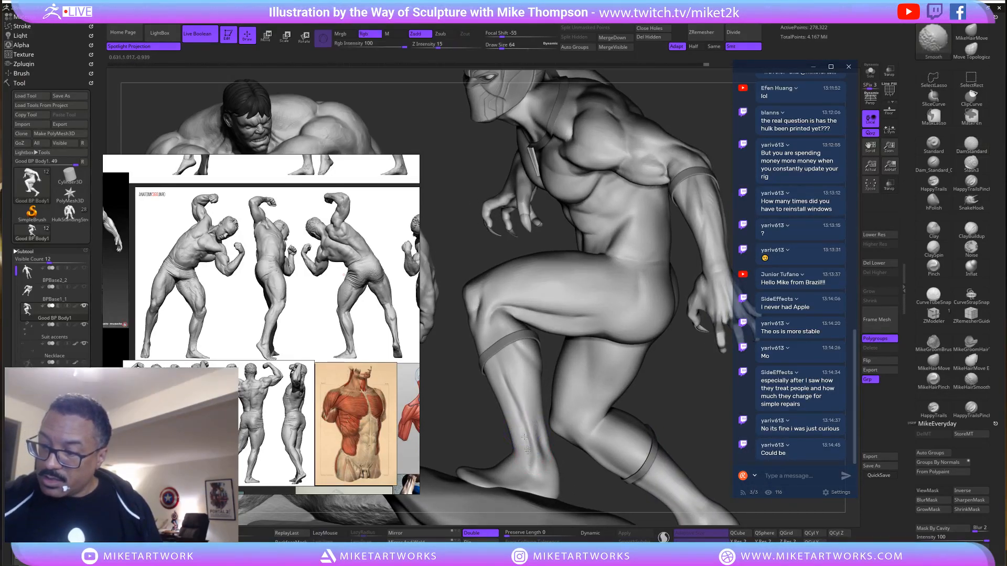
# Isolate the body's pelvis and upper legs and turn on Solo to hide the other subtools.
pyautogui.moveTo(700, 414)
pyautogui.mouseDown()
pyautogui.moveTo(703, 400)
pyautogui.moveTo(680, 398)
pyautogui.mouseUp()
pyautogui.moveTo(693, 271); pyautogui.dragTo(666, 356)
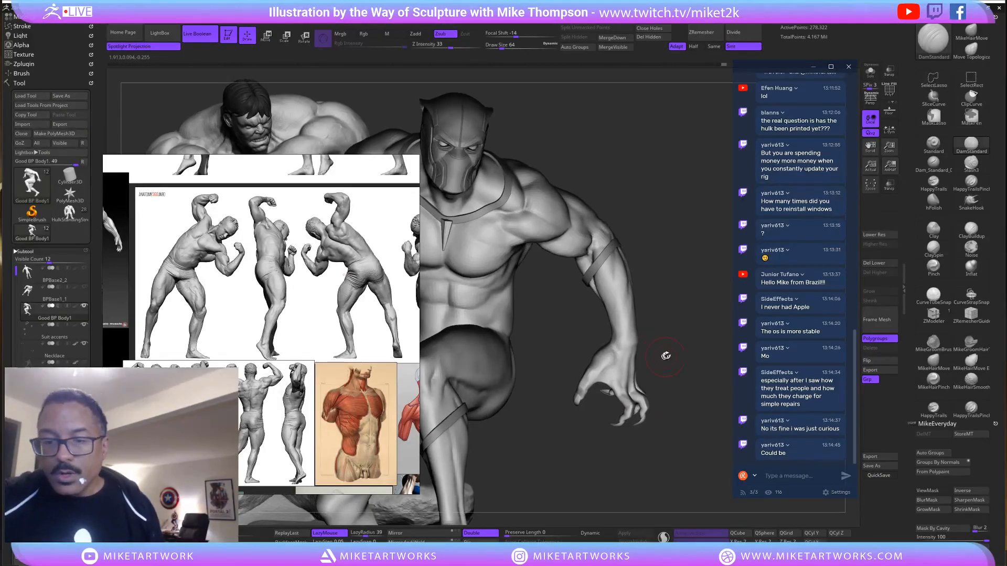
pyautogui.moveTo(675, 315); pyautogui.dragTo(718, 378)
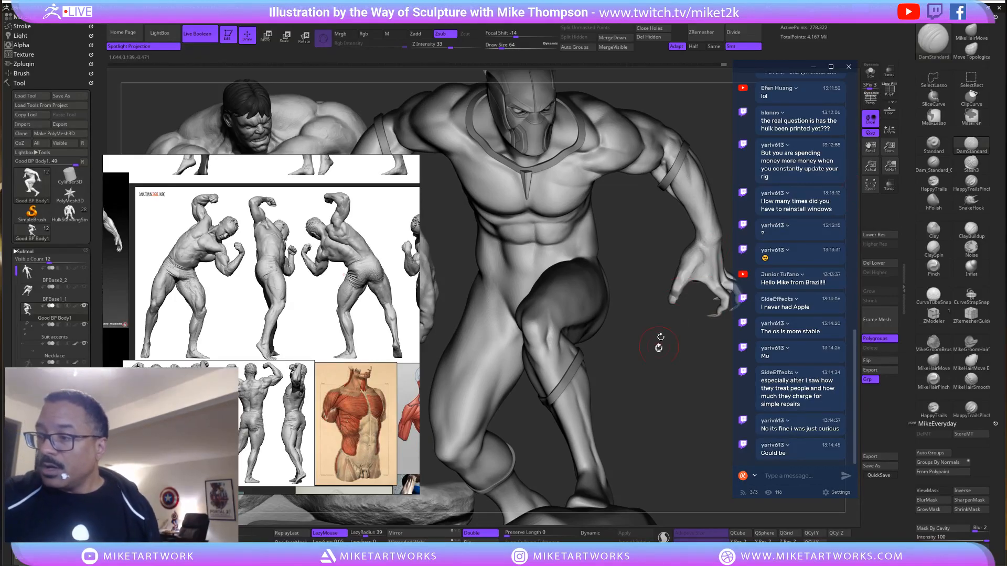
pyautogui.moveTo(659, 347)
pyautogui.mouseDown()
pyautogui.moveTo(527, 424)
pyautogui.moveTo(717, 430)
pyautogui.moveTo(714, 234)
pyautogui.moveTo(731, 238)
pyautogui.mouseUp()
pyautogui.moveTo(716, 374); pyautogui.dragTo(702, 398)
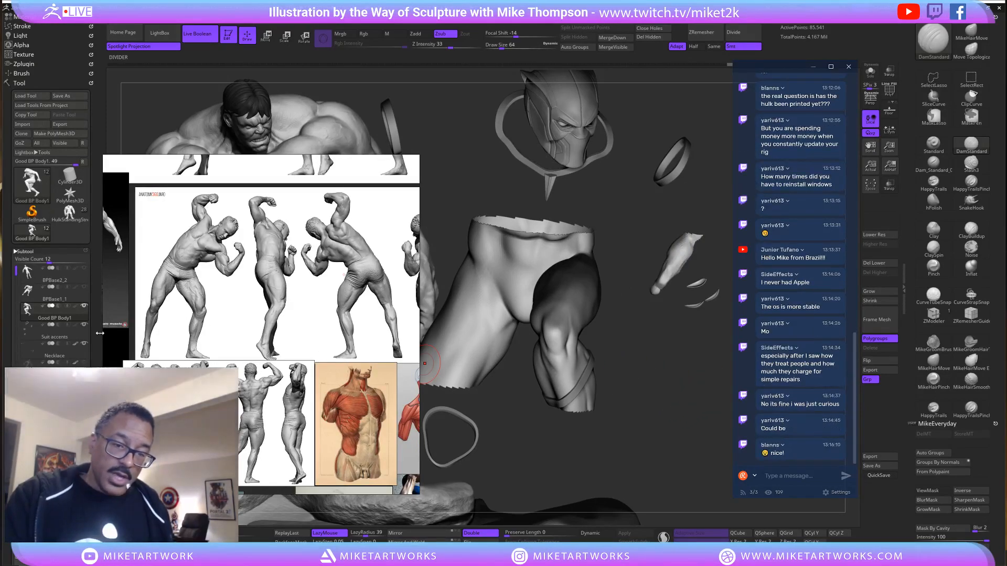
pyautogui.click(872, 73)
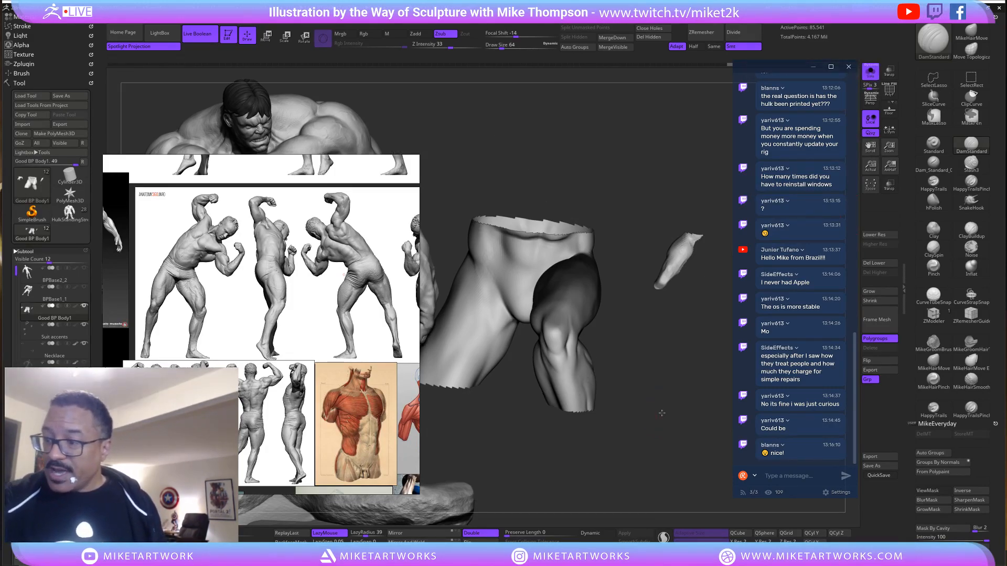
# Hide the stray hand piece so that only the pelvis and legs of the isolated mesh are shown.
pyautogui.moveTo(662, 412); pyautogui.dragTo(684, 425)
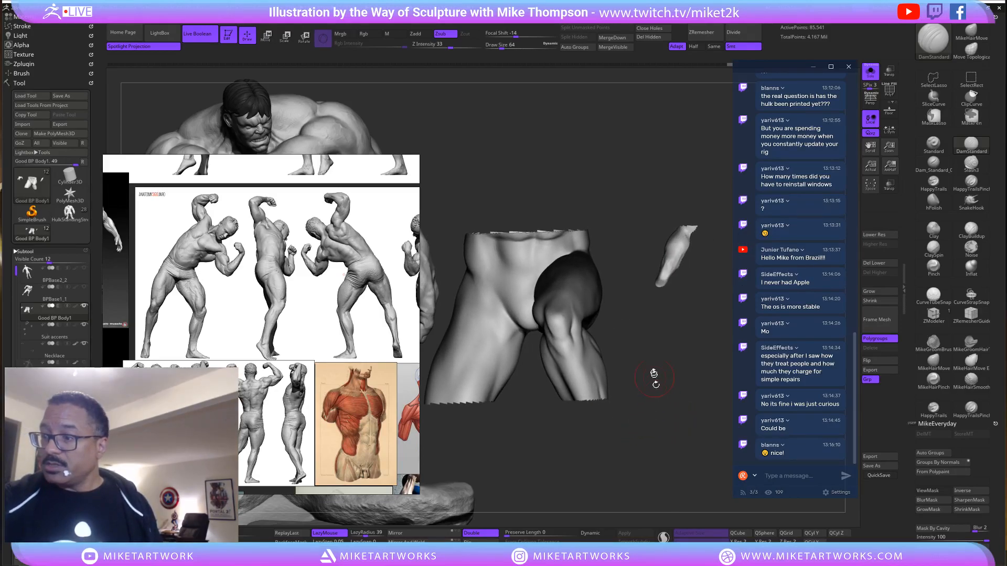
pyautogui.keyDown('alt'); pyautogui.moveTo(638, 266); pyautogui.dragTo(682, 246); pyautogui.keyUp('alt')
pyautogui.keyDown('ctrl'); pyautogui.keyDown('shift'); pyautogui.moveTo(684, 165); pyautogui.dragTo(460, 406); pyautogui.keyUp('shift'); pyautogui.keyUp('ctrl')
pyautogui.moveTo(650, 427); pyautogui.dragTo(616, 355)
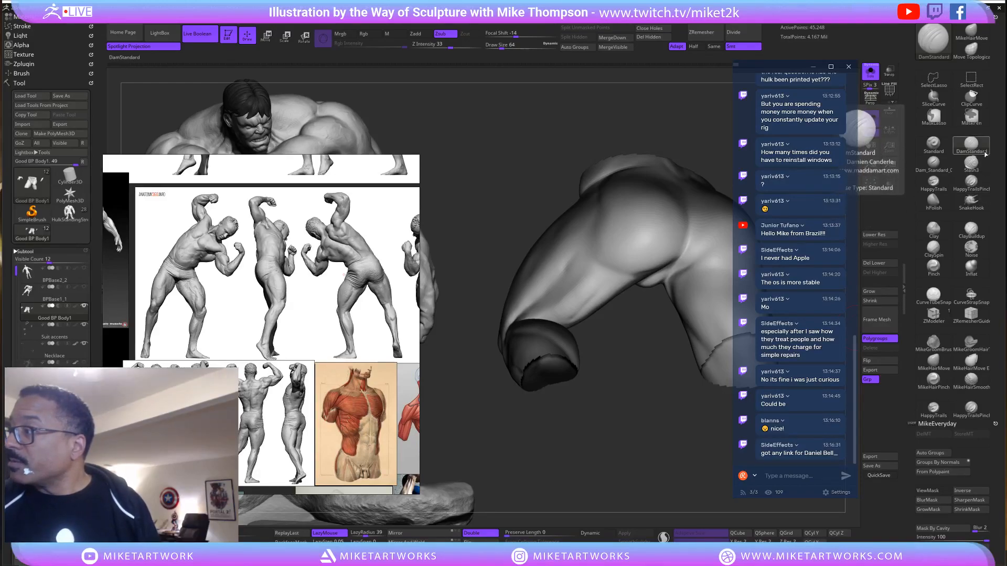
# Carve the forms around the raised knee with DamStandard and smooth the surface across to the inner thigh.
pyautogui.moveTo(607, 366)
pyautogui.mouseDown()
pyautogui.moveTo(629, 395)
pyautogui.moveTo(589, 367)
pyautogui.moveTo(649, 401)
pyautogui.moveTo(590, 381)
pyautogui.mouseUp()
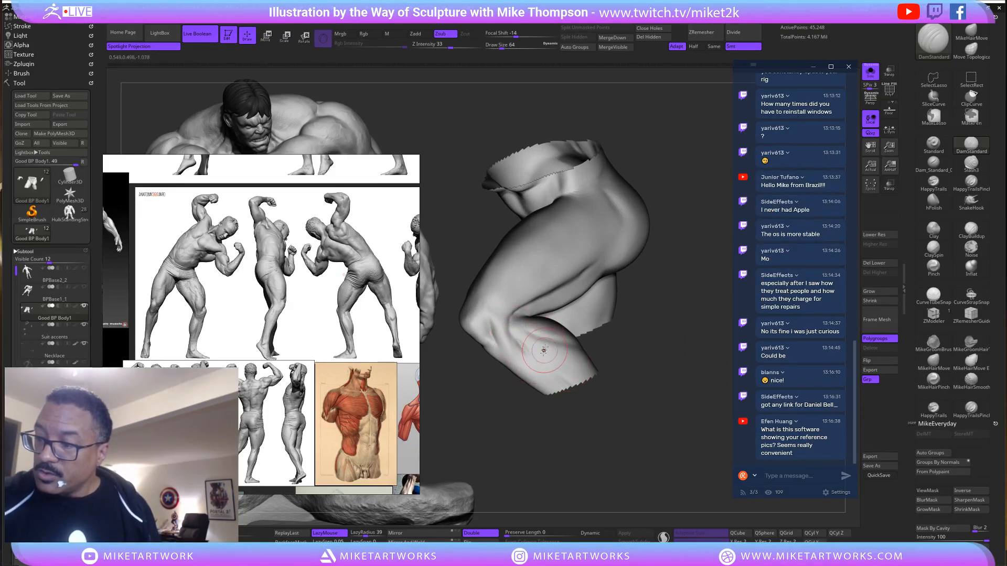
pyautogui.press('shift')
pyautogui.moveTo(652, 350)
pyautogui.mouseDown()
pyautogui.moveTo(594, 327)
pyautogui.moveTo(571, 377)
pyautogui.mouseUp()
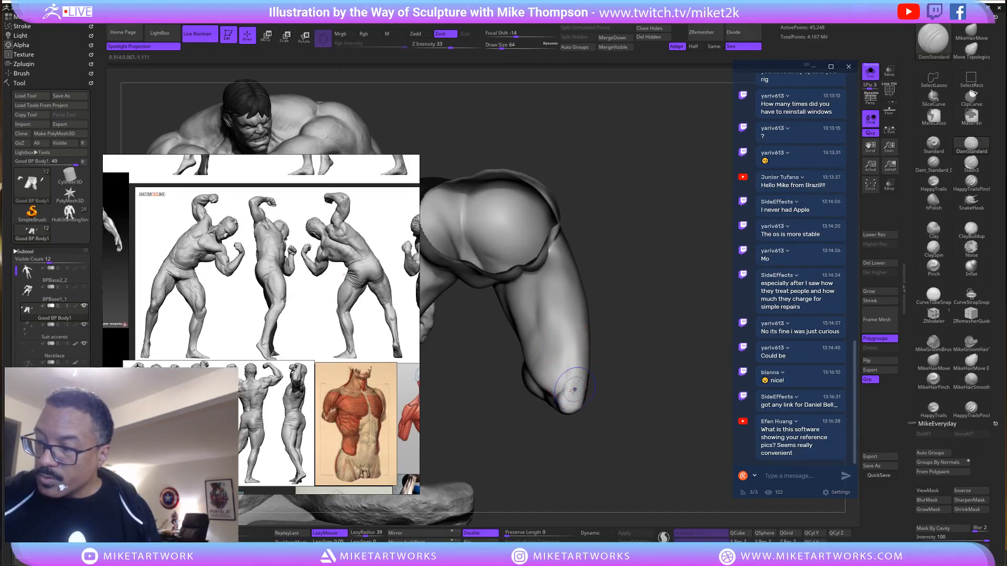
pyautogui.moveTo(653, 416)
pyautogui.mouseDown()
pyautogui.moveTo(668, 373)
pyautogui.moveTo(580, 322)
pyautogui.moveTo(519, 358)
pyautogui.mouseUp()
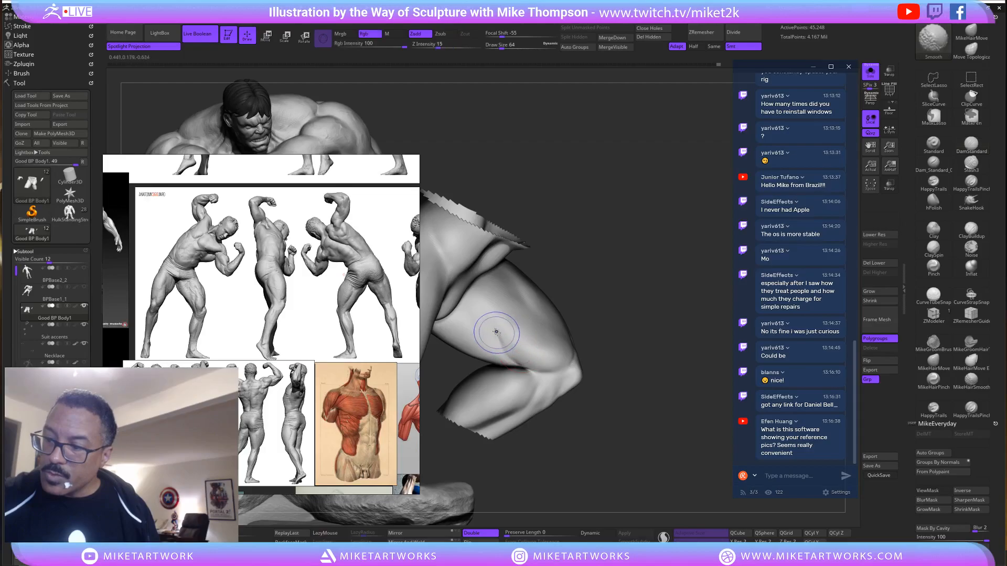
pyautogui.moveTo(596, 292); pyautogui.dragTo(652, 299)
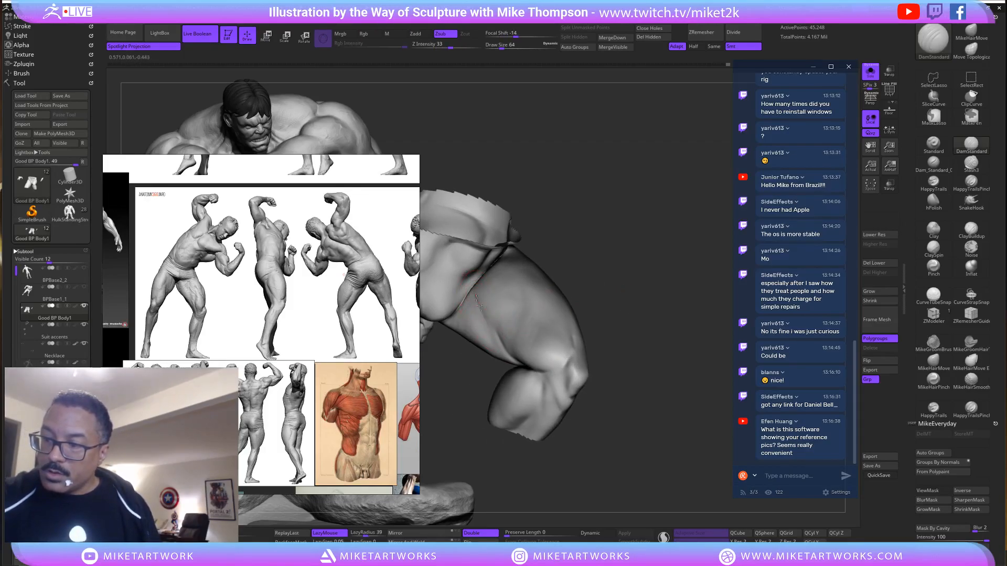
# Carve the muscle separation running down the raised leg's inner thigh from the groin and soften its edges.
pyautogui.press('shift')
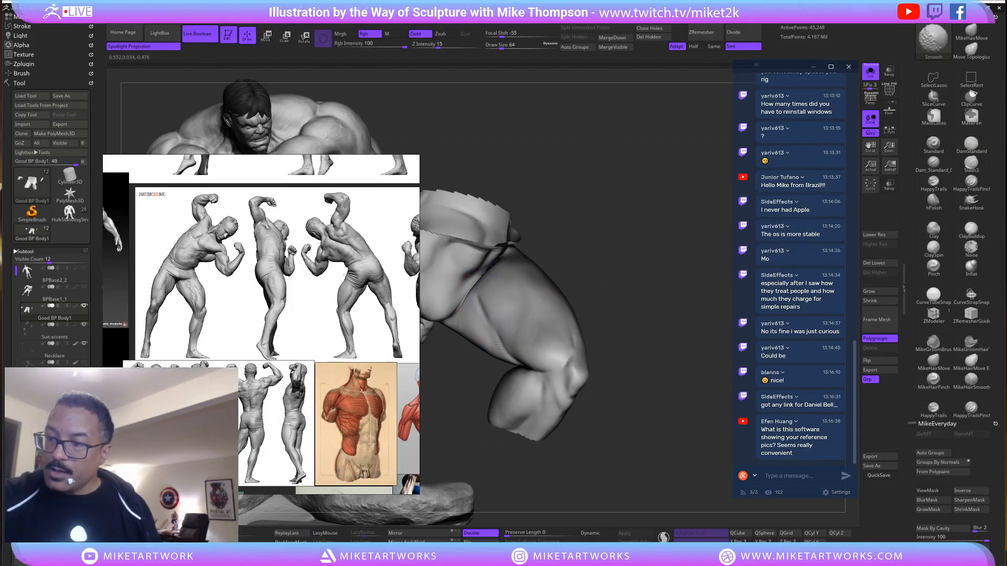
pyautogui.moveTo(637, 413); pyautogui.dragTo(646, 420)
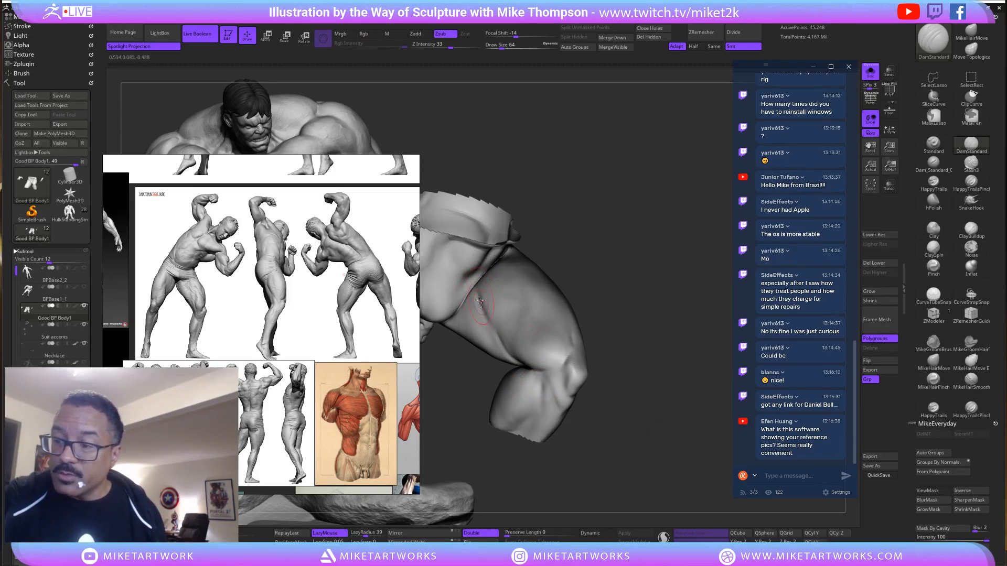
pyautogui.moveTo(598, 294); pyautogui.dragTo(480, 292)
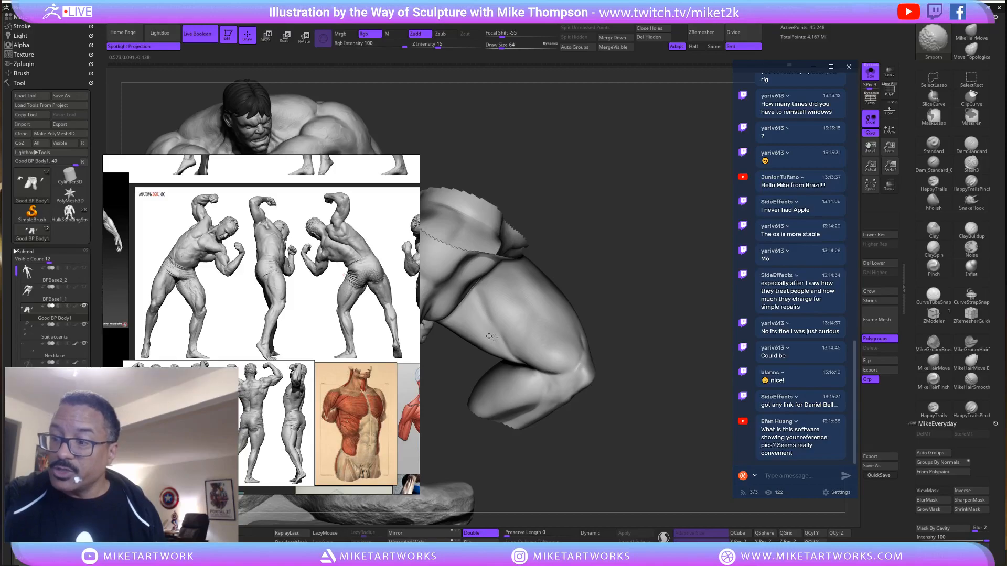
pyautogui.moveTo(635, 353); pyautogui.dragTo(623, 407)
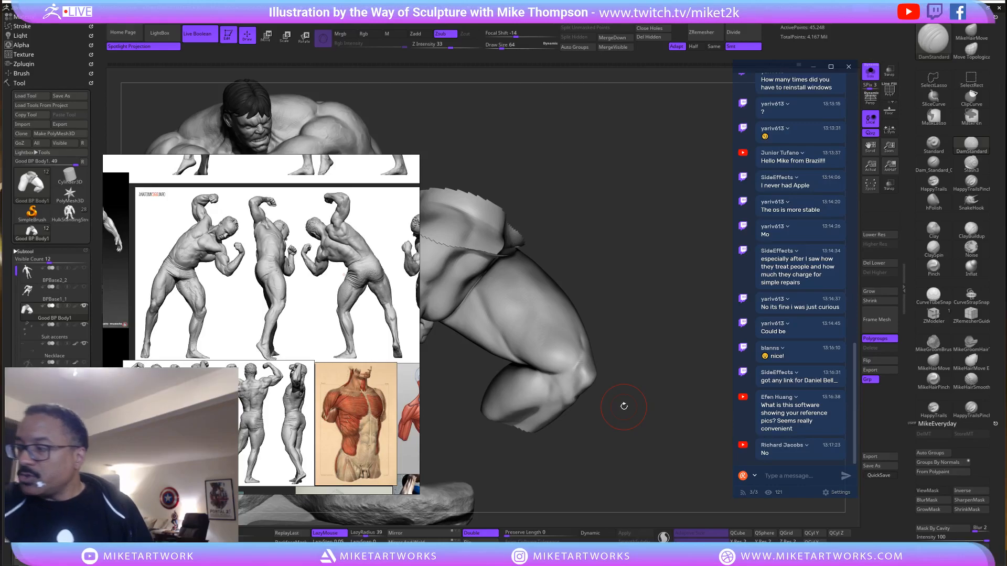
pyautogui.moveTo(623, 407)
pyautogui.mouseDown()
pyautogui.moveTo(615, 415)
pyautogui.moveTo(513, 305)
pyautogui.mouseUp()
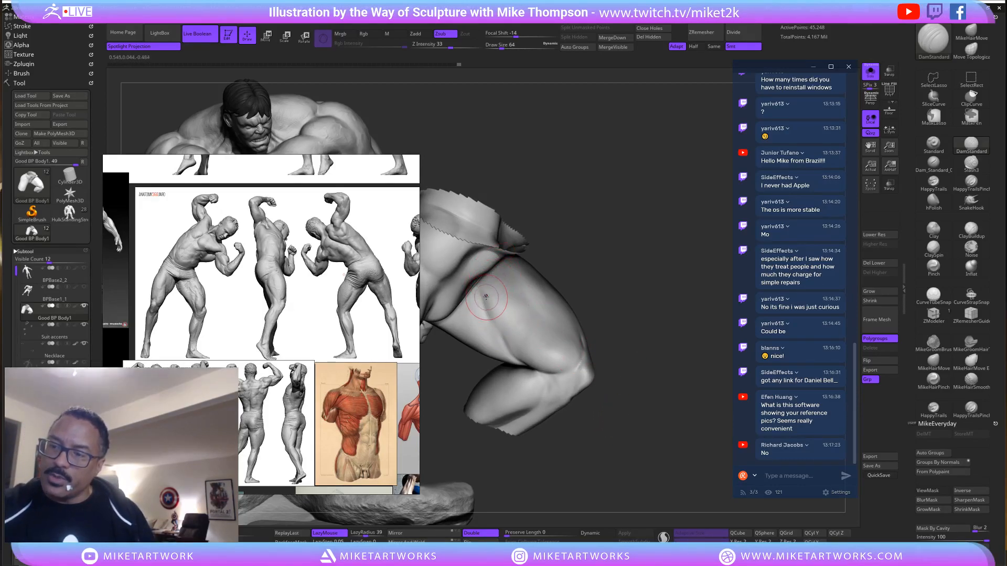
pyautogui.moveTo(487, 298)
pyautogui.keyDown('shift'); pyautogui.mouseDown()
pyautogui.moveTo(487, 313)
pyautogui.moveTo(482, 294)
pyautogui.mouseUp(); pyautogui.keyUp('shift')
pyautogui.moveTo(559, 456); pyautogui.dragTo(569, 430)
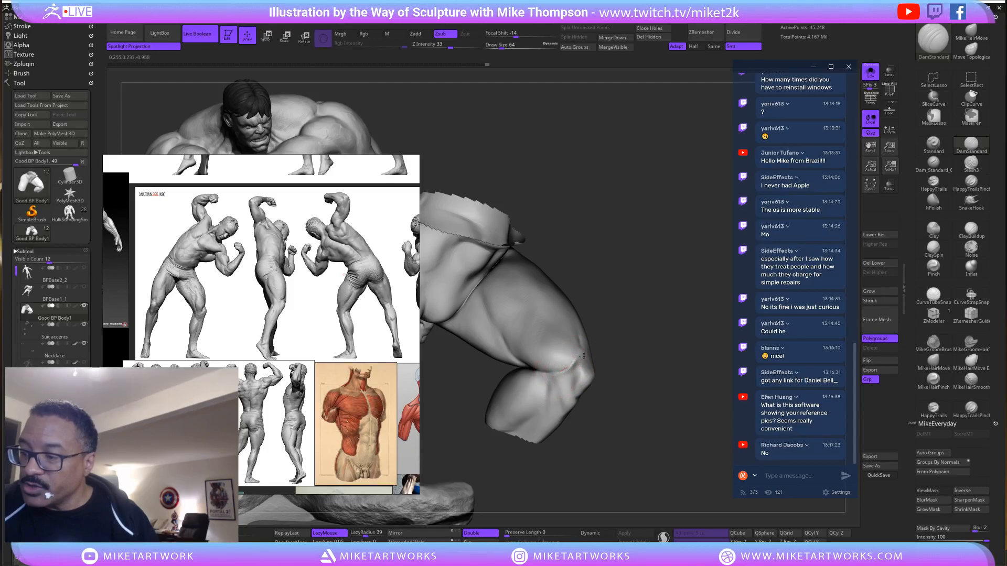
# Define the creases around the front and outer side of the raised kneecap and lightly smooth them.
pyautogui.moveTo(654, 351)
pyautogui.mouseDown()
pyautogui.moveTo(663, 341)
pyautogui.moveTo(581, 347)
pyautogui.mouseUp()
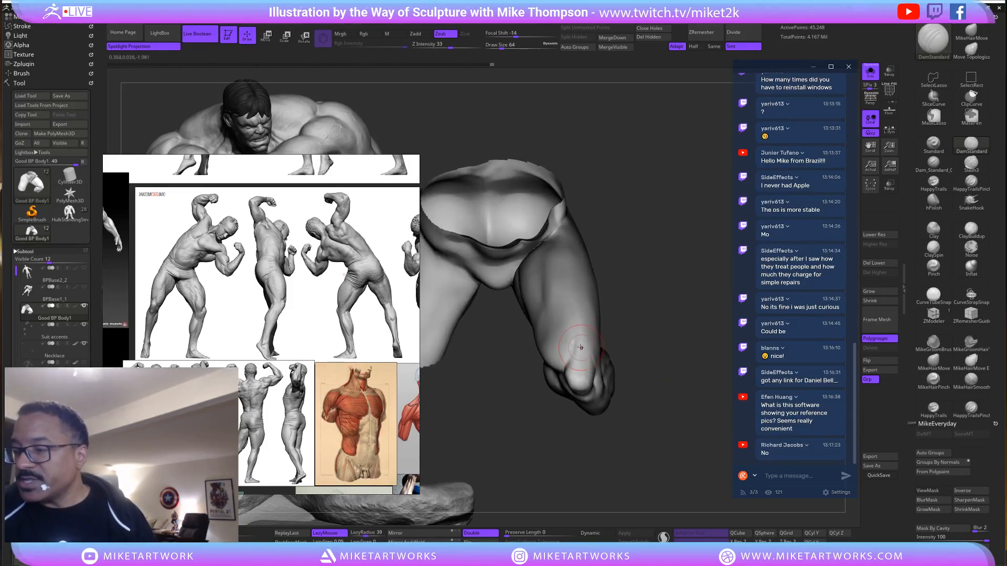
pyautogui.moveTo(666, 344); pyautogui.dragTo(588, 352)
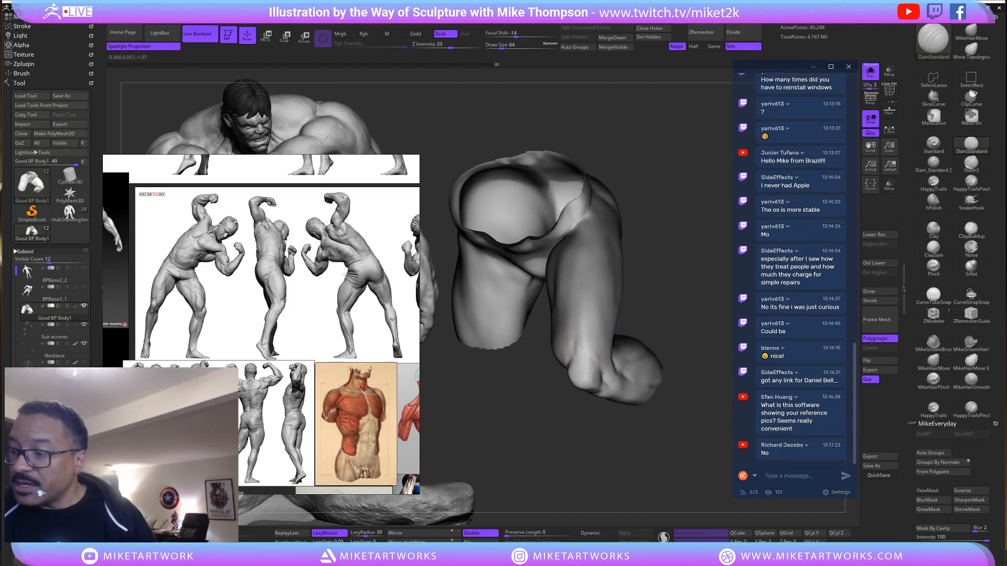
pyautogui.press('shift')
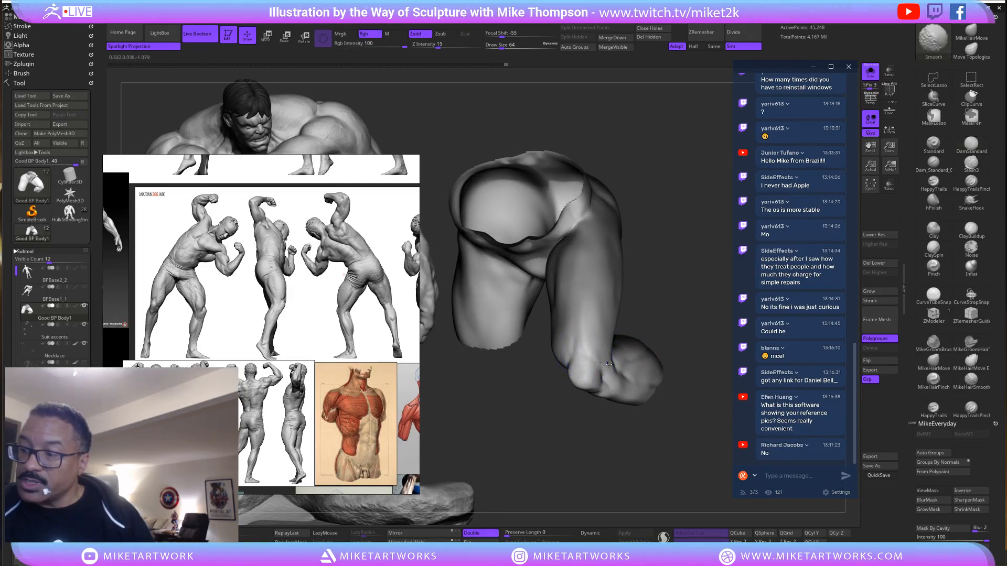
pyautogui.moveTo(679, 314)
pyautogui.mouseDown()
pyautogui.moveTo(665, 329)
pyautogui.moveTo(630, 292)
pyautogui.moveTo(622, 302)
pyautogui.moveTo(612, 286)
pyautogui.moveTo(542, 269)
pyautogui.mouseUp()
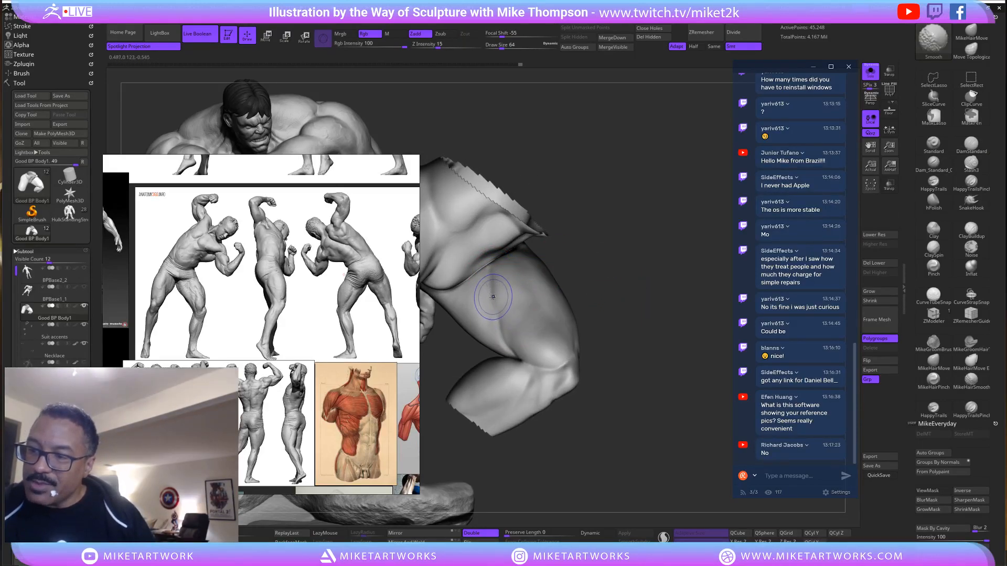
# Smooth the inner thigh between groin and knee and carve the muscle line at its upper end.
pyautogui.moveTo(631, 440)
pyautogui.mouseDown()
pyautogui.moveTo(659, 434)
pyautogui.moveTo(653, 440)
pyautogui.moveTo(612, 299)
pyautogui.moveTo(655, 310)
pyautogui.moveTo(660, 296)
pyautogui.moveTo(693, 300)
pyautogui.mouseUp()
pyautogui.keyDown('shift'); pyautogui.moveTo(533, 320); pyautogui.dragTo(523, 331); pyautogui.keyUp('shift')
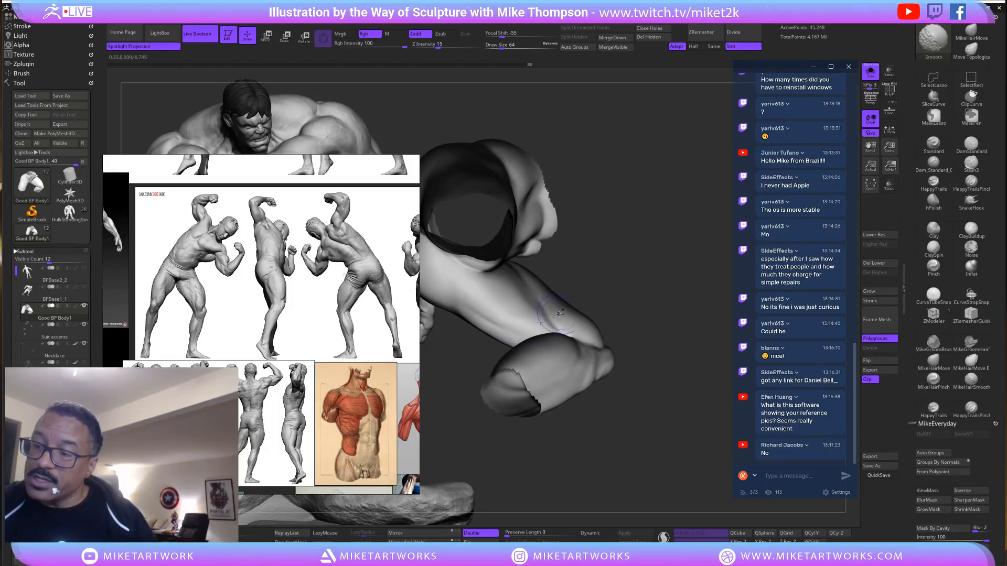
pyautogui.moveTo(584, 273); pyautogui.dragTo(615, 277)
pyautogui.moveTo(476, 311); pyautogui.dragTo(448, 286)
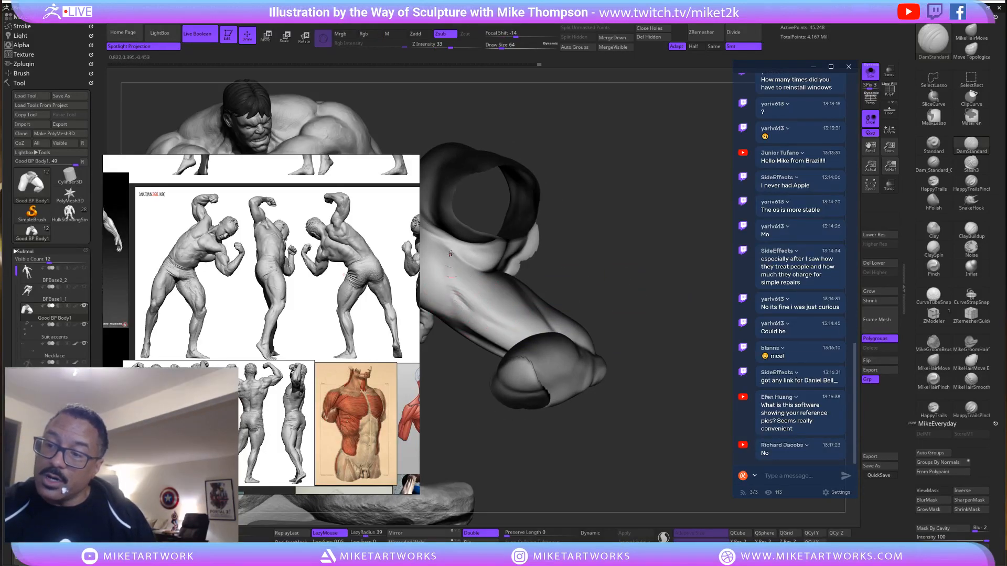
pyautogui.moveTo(650, 296)
pyautogui.mouseDown()
pyautogui.moveTo(683, 301)
pyautogui.moveTo(651, 335)
pyautogui.mouseUp()
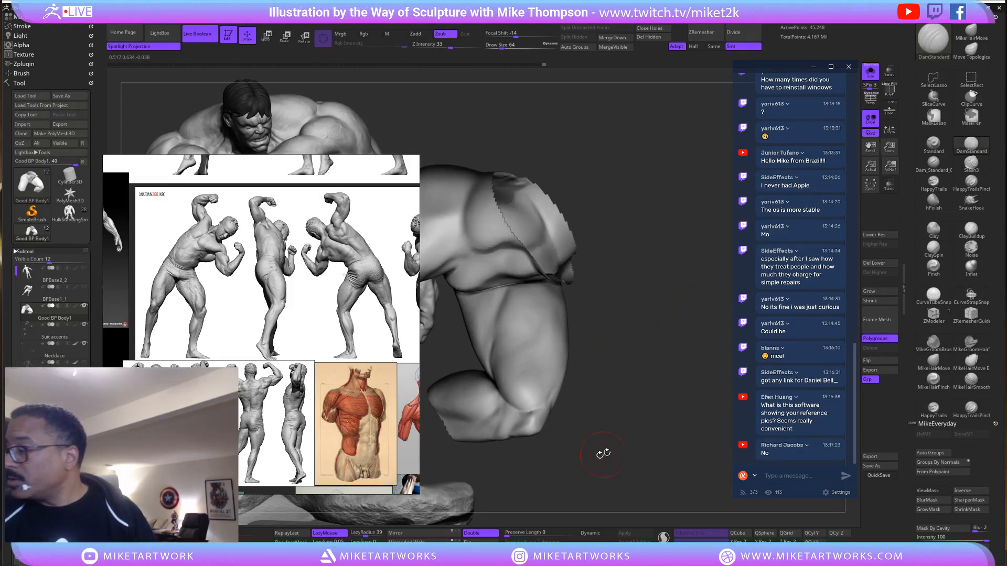
# Carve the crease behind the raised knee where the outer thigh meets the calf.
pyautogui.moveTo(603, 454)
pyautogui.mouseDown()
pyautogui.moveTo(562, 479)
pyautogui.moveTo(659, 423)
pyautogui.moveTo(645, 422)
pyautogui.moveTo(644, 449)
pyautogui.moveTo(688, 419)
pyautogui.mouseUp()
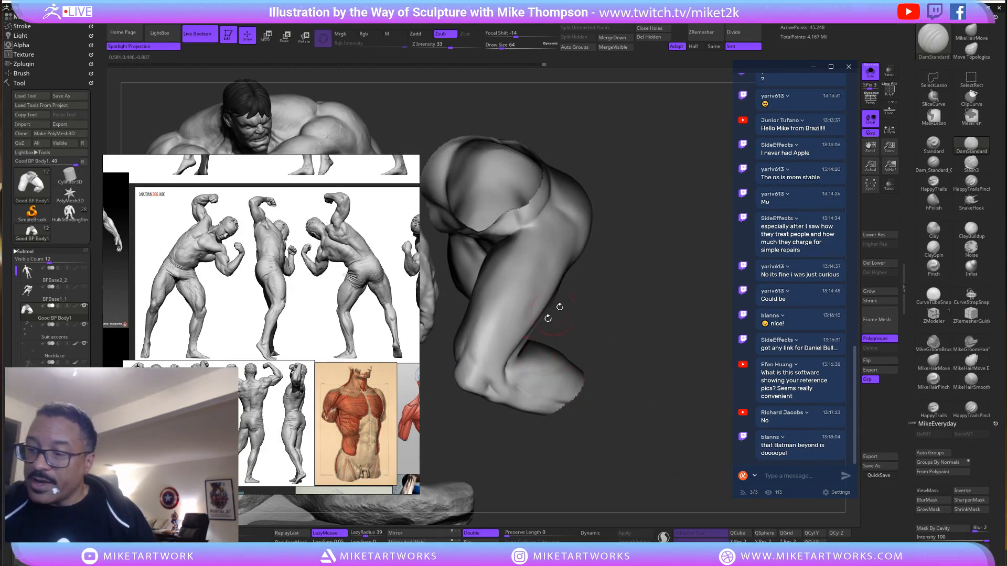
pyautogui.moveTo(547, 318); pyautogui.dragTo(495, 349)
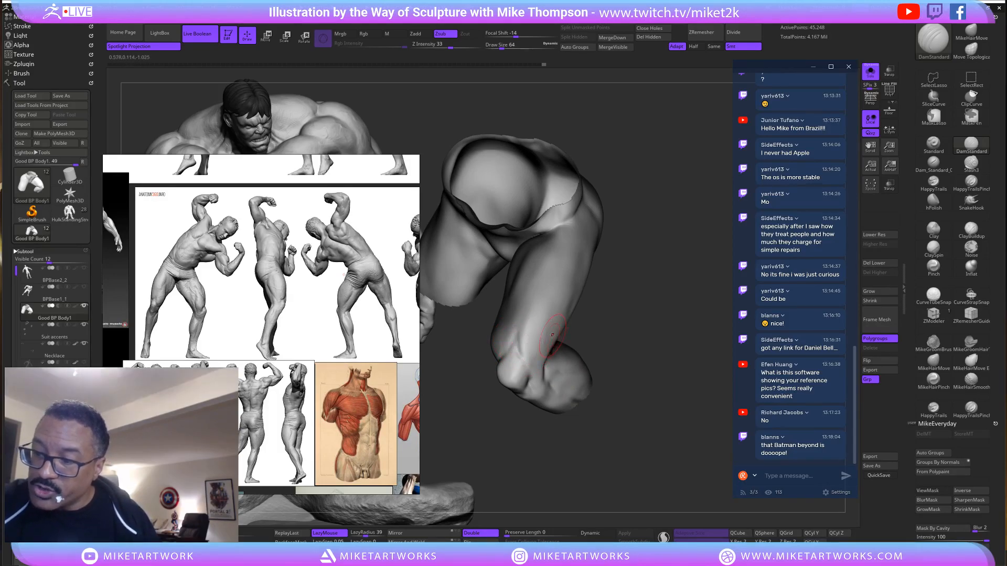
pyautogui.moveTo(714, 288); pyautogui.dragTo(624, 301)
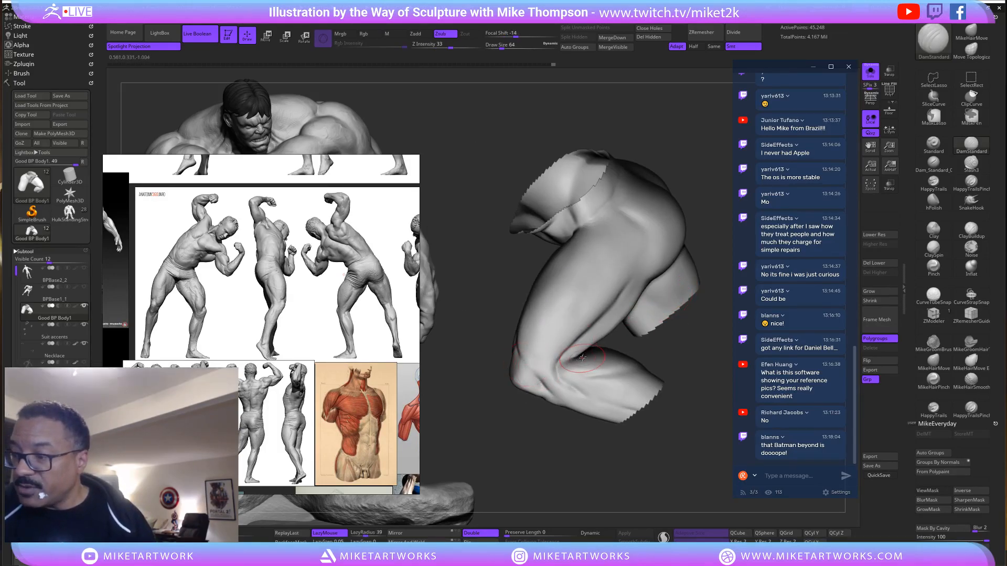
pyautogui.moveTo(684, 314)
pyautogui.mouseDown()
pyautogui.moveTo(731, 348)
pyautogui.moveTo(642, 336)
pyautogui.mouseUp()
# Build up the outer thigh muscle above the raised knee using ClayBuildup with a LazyRadius of 13.
pyautogui.click(971, 230)
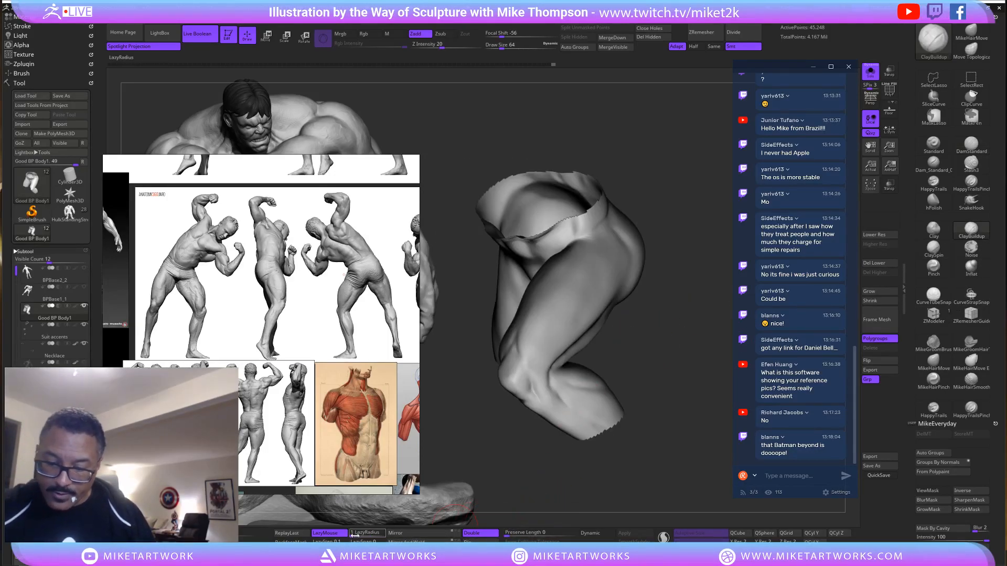
pyautogui.moveTo(355, 535); pyautogui.dragTo(359, 534)
pyautogui.moveTo(681, 315); pyautogui.dragTo(667, 316)
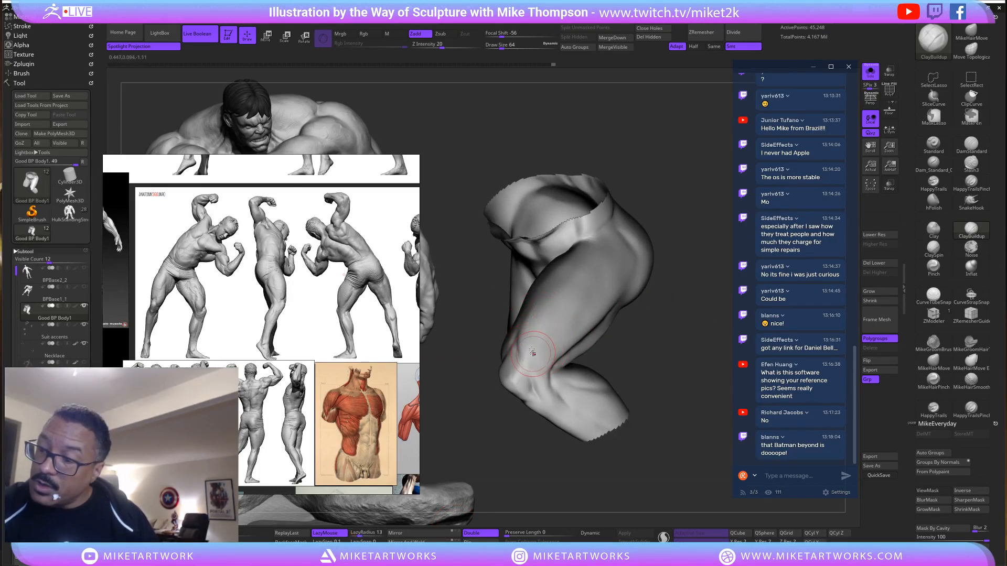
pyautogui.moveTo(532, 353); pyautogui.dragTo(552, 320)
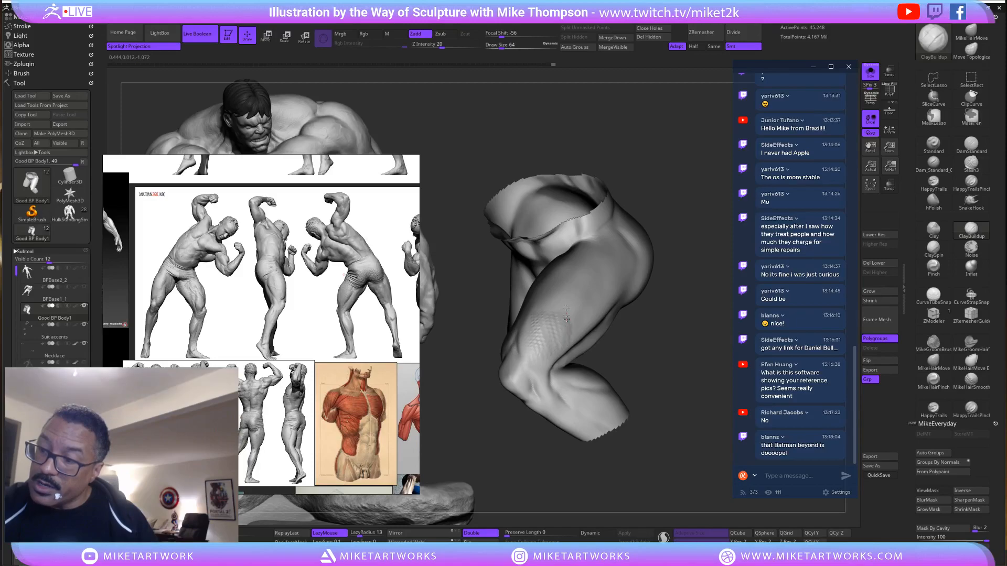
pyautogui.moveTo(643, 318)
pyautogui.mouseDown()
pyautogui.moveTo(656, 331)
pyautogui.moveTo(653, 317)
pyautogui.mouseUp()
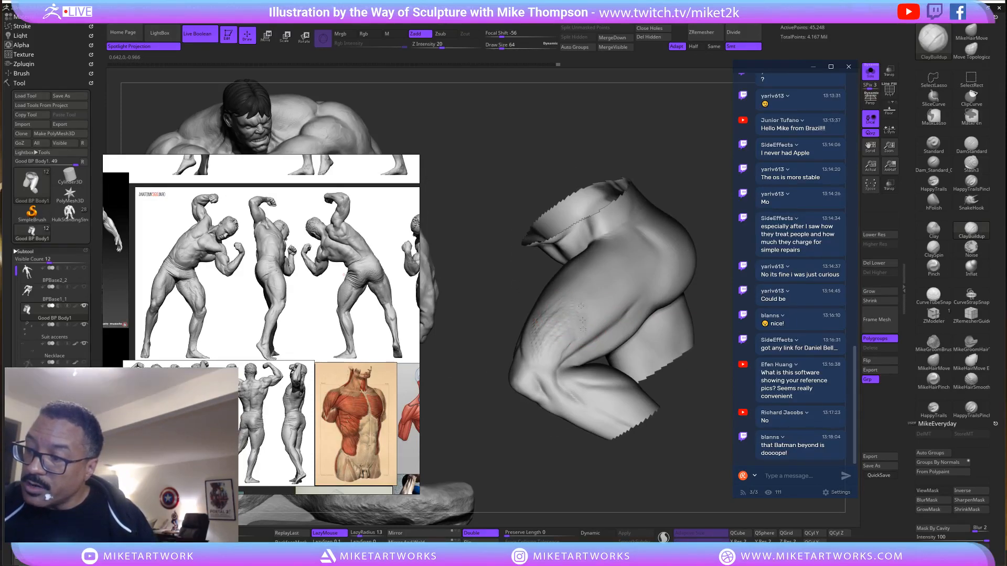
pyautogui.moveTo(581, 306)
pyautogui.mouseDown()
pyautogui.moveTo(575, 336)
pyautogui.moveTo(553, 346)
pyautogui.mouseUp()
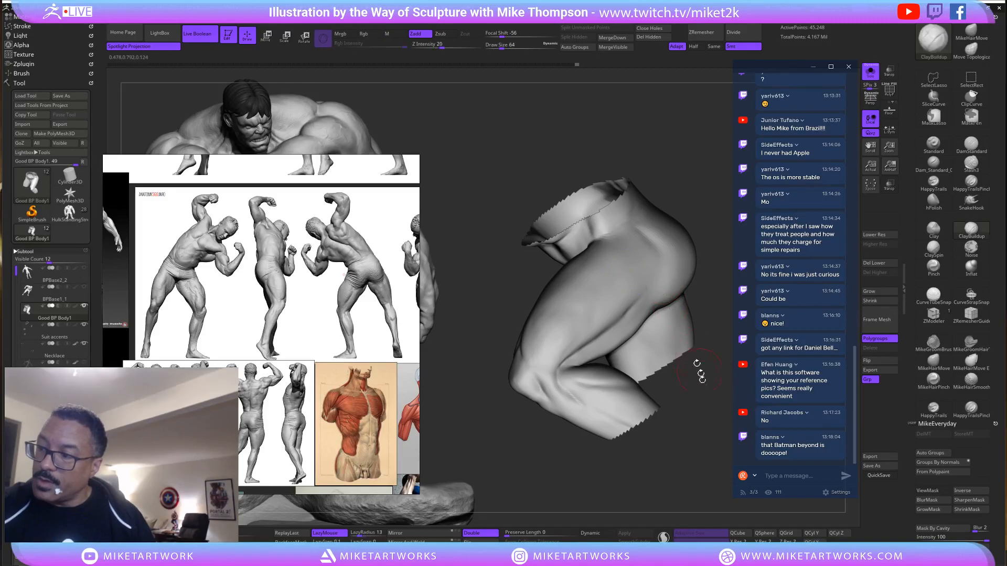
# Add volume to the lower thigh just above the kneecap and smooth it into the surrounding muscle.
pyautogui.moveTo(703, 402)
pyautogui.mouseDown()
pyautogui.moveTo(640, 360)
pyautogui.moveTo(580, 341)
pyautogui.mouseUp()
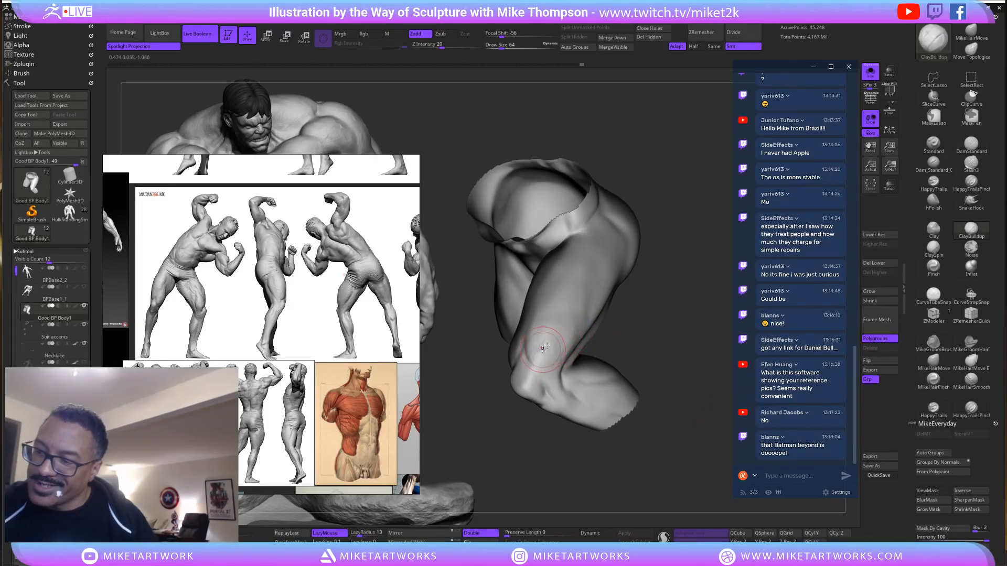
pyautogui.moveTo(550, 369); pyautogui.dragTo(543, 357)
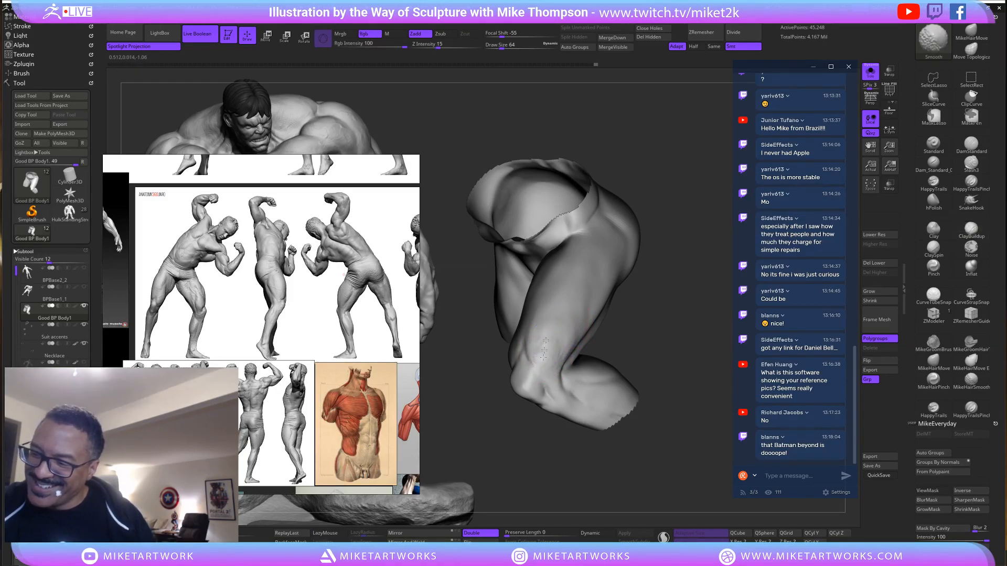
pyautogui.moveTo(656, 367); pyautogui.dragTo(707, 346)
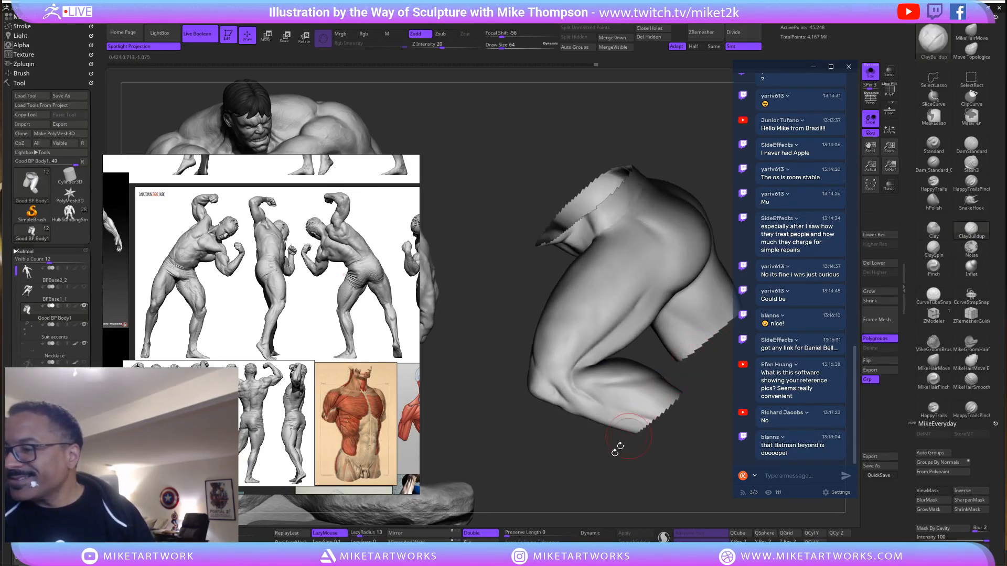
pyautogui.moveTo(618, 449)
pyautogui.mouseDown()
pyautogui.moveTo(583, 334)
pyautogui.moveTo(553, 342)
pyautogui.mouseUp()
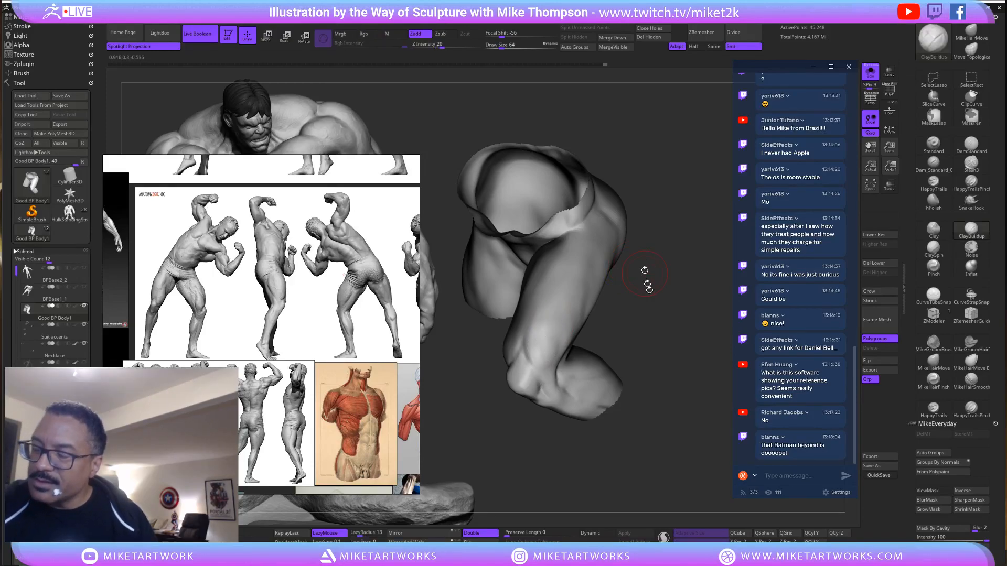
pyautogui.moveTo(645, 276); pyautogui.dragTo(685, 337)
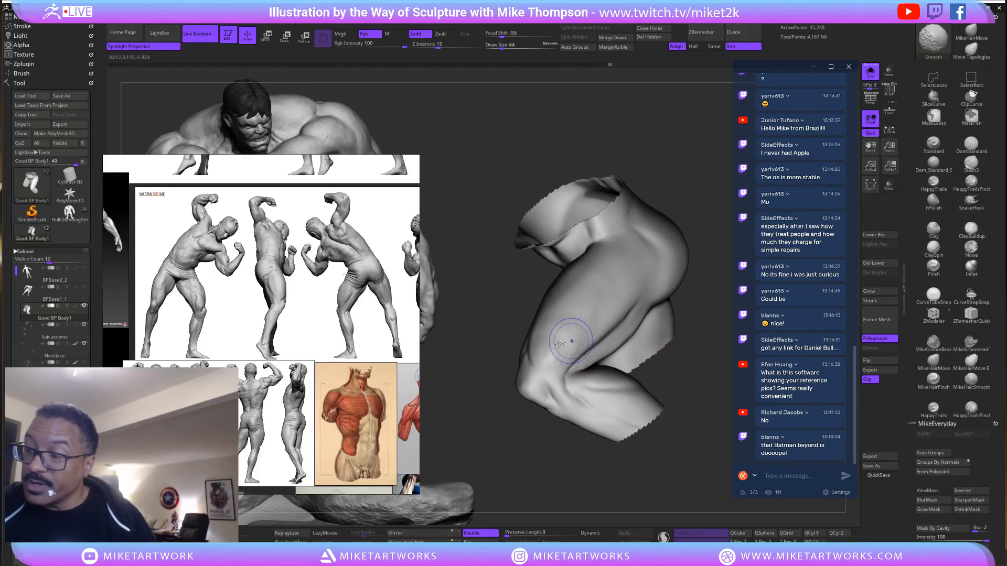
pyautogui.keyDown('shift'); pyautogui.moveTo(563, 339); pyautogui.dragTo(556, 364); pyautogui.keyUp('shift')
pyautogui.moveTo(686, 337)
pyautogui.mouseDown()
pyautogui.moveTo(702, 366)
pyautogui.moveTo(618, 337)
pyautogui.mouseUp()
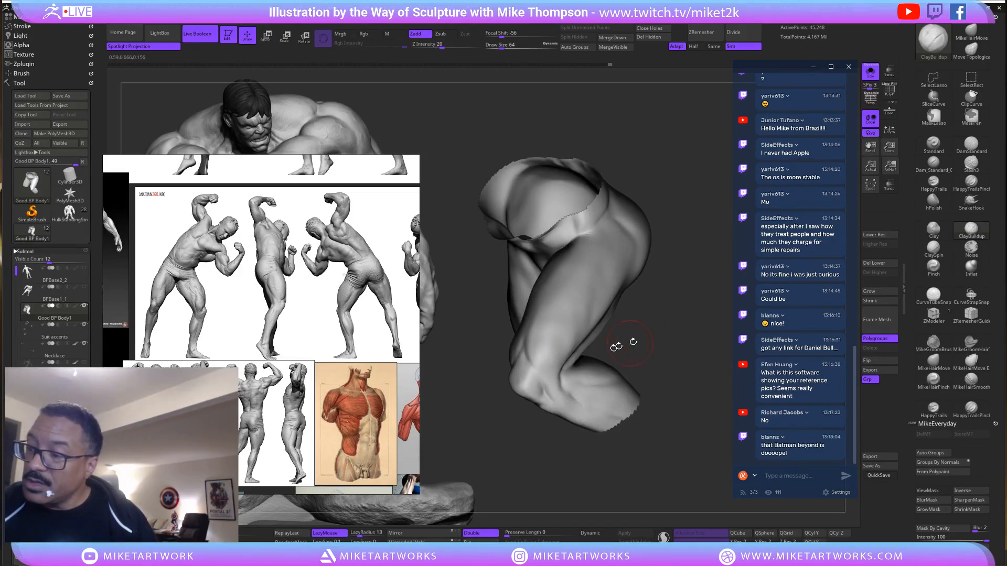
pyautogui.press('shift')
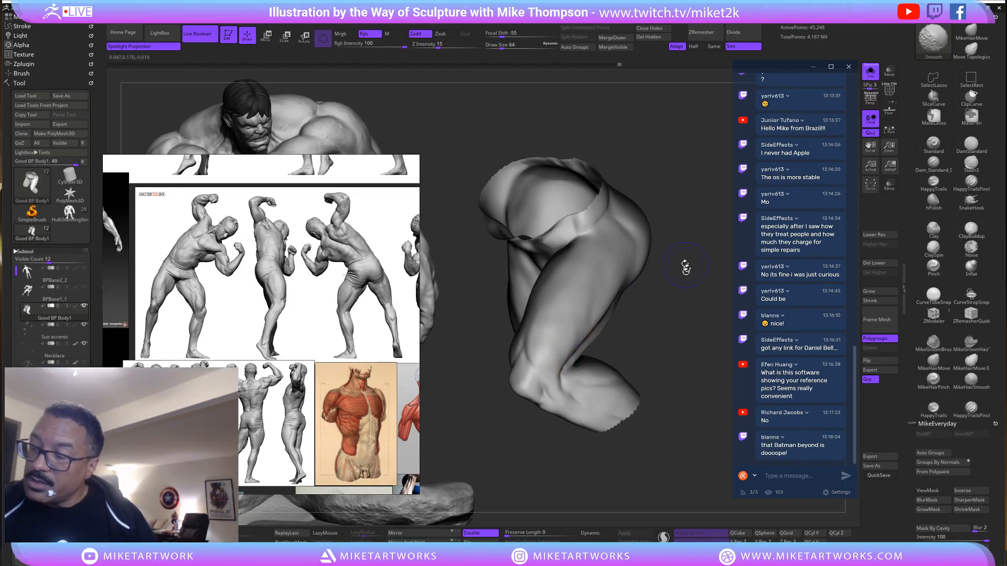
# Build up the outer side of the raised knee down towards the top of the calf.
pyautogui.moveTo(686, 267); pyautogui.dragTo(699, 303)
pyautogui.moveTo(648, 453); pyautogui.dragTo(637, 452)
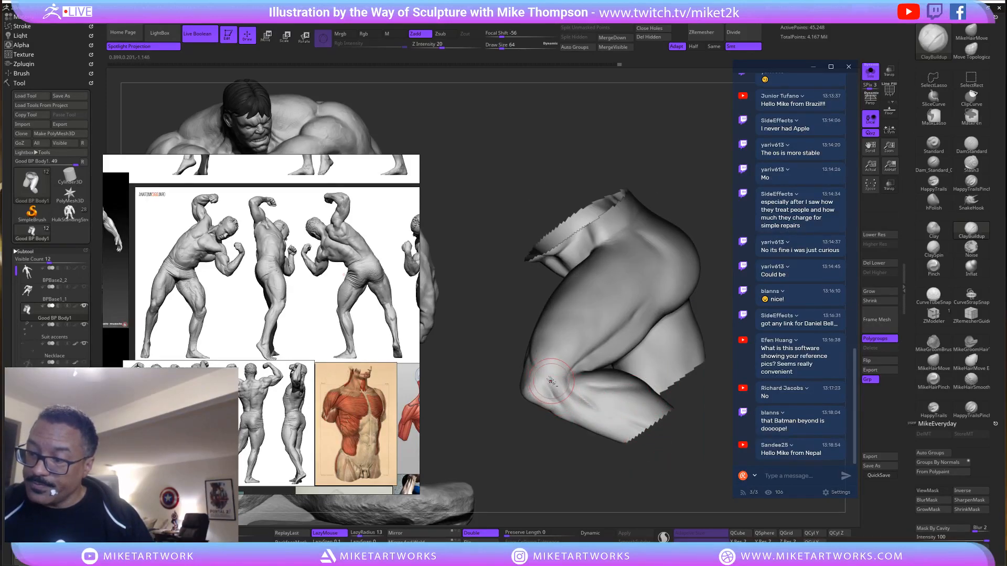
pyautogui.moveTo(551, 381); pyautogui.dragTo(566, 399)
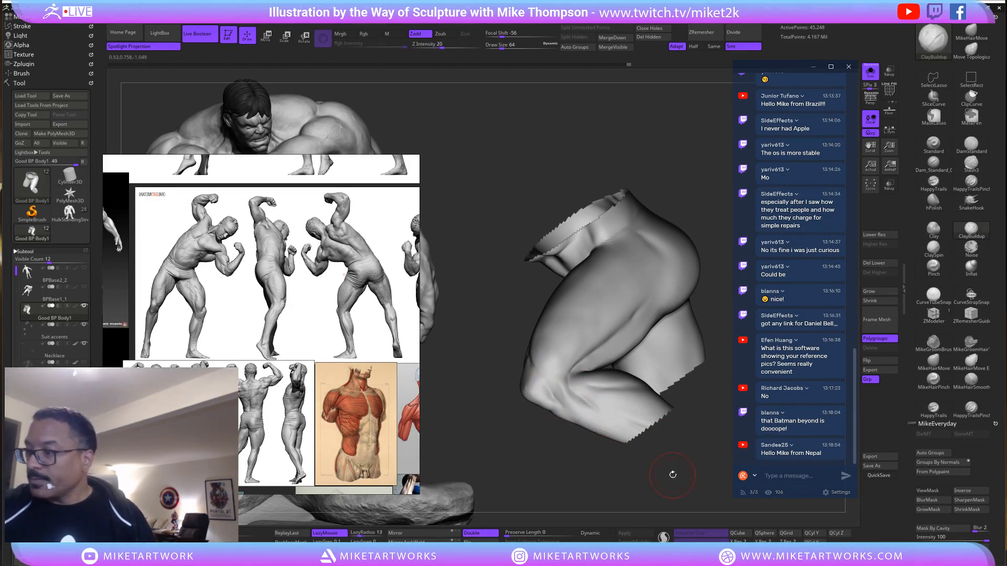
pyautogui.moveTo(685, 477)
pyautogui.mouseDown()
pyautogui.moveTo(662, 483)
pyautogui.moveTo(680, 480)
pyautogui.mouseUp()
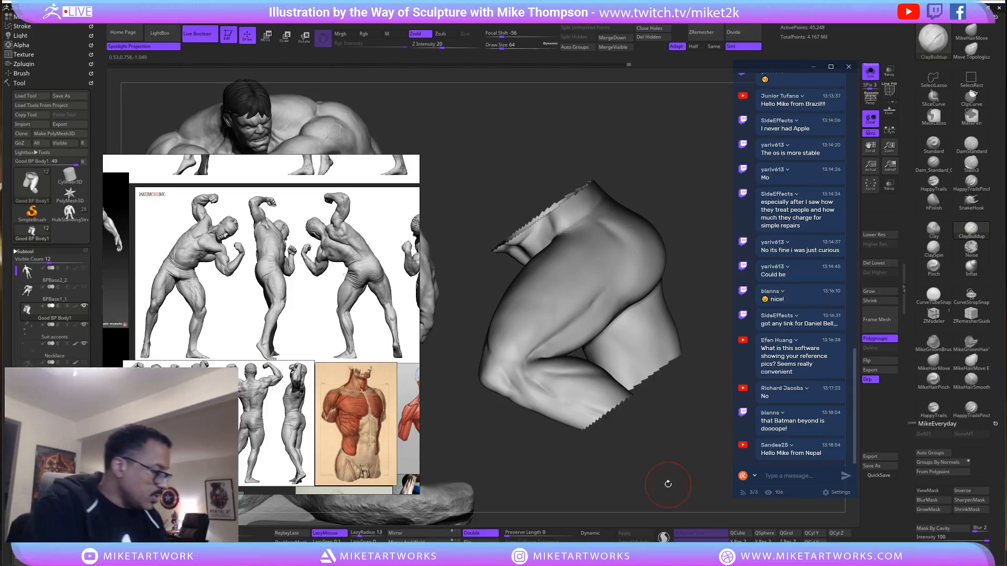
# Answer the viewer's question about the reference viewer by sending "PUR Ref" in the stream chat.
pyautogui.hotkey('shift', 'p')
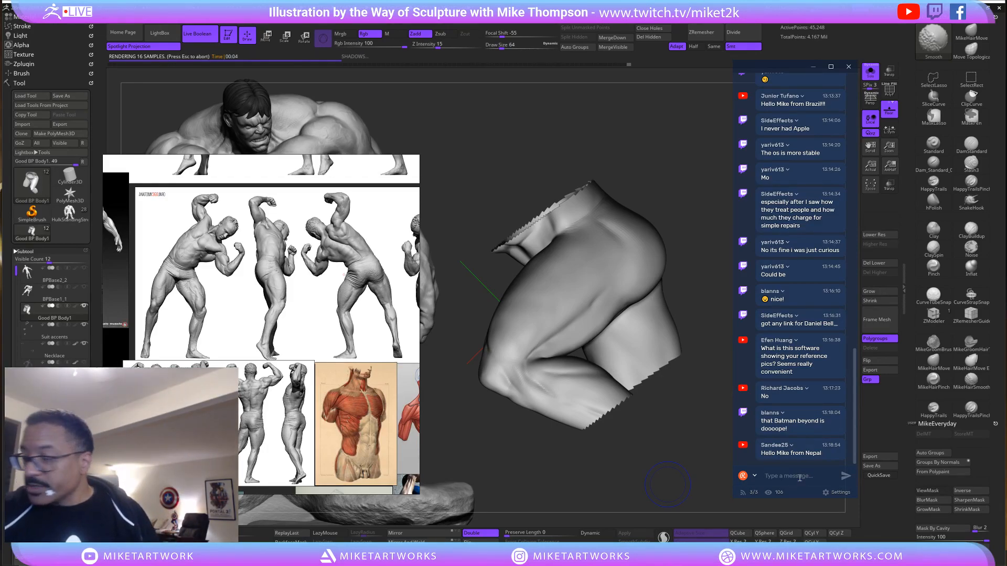
pyautogui.write('PUR')
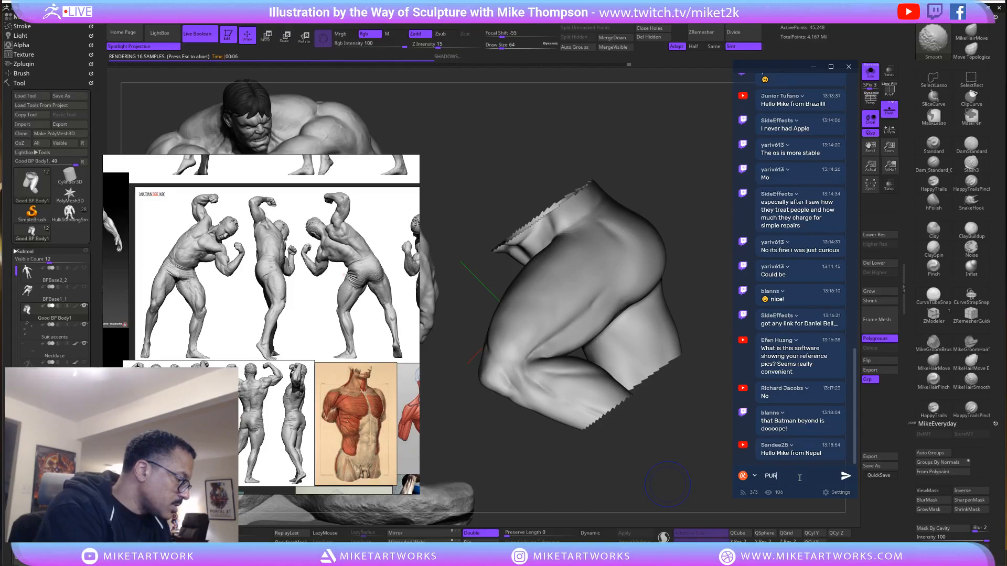
pyautogui.write(' Ref')
pyautogui.press('Return')
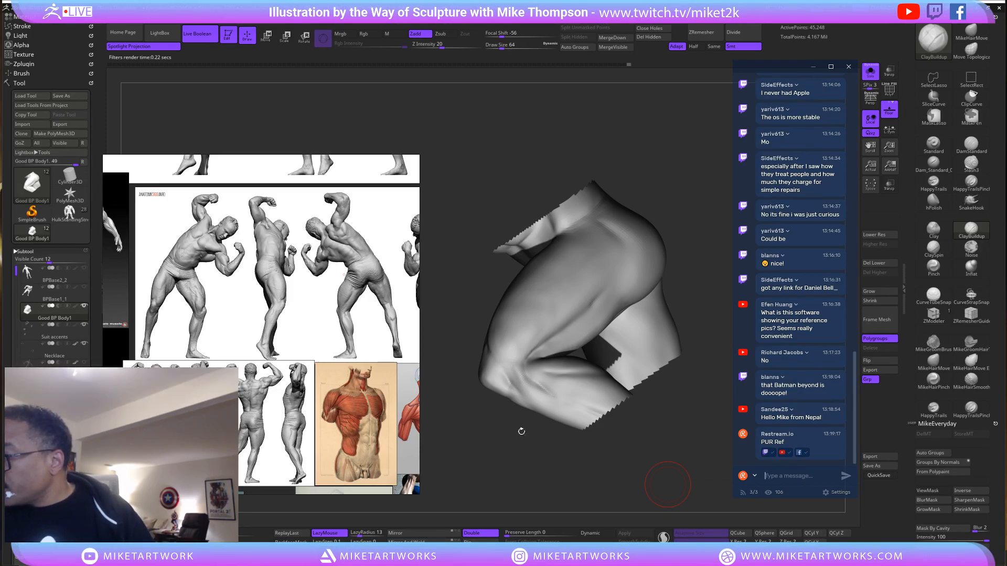
pyautogui.moveTo(618, 453)
pyautogui.mouseDown()
pyautogui.moveTo(663, 455)
pyautogui.moveTo(664, 435)
pyautogui.mouseUp()
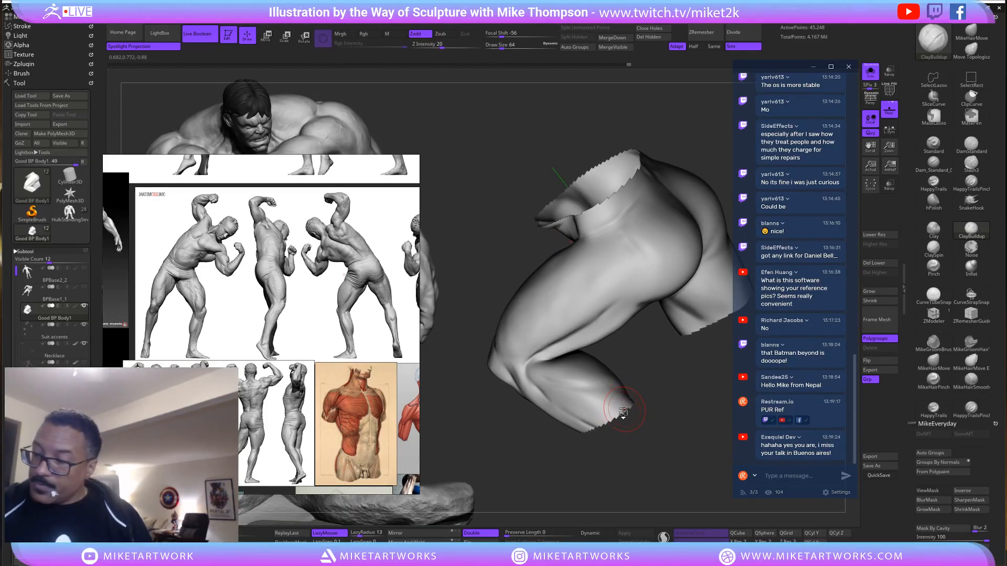
pyautogui.press('w')
pyautogui.press('e')
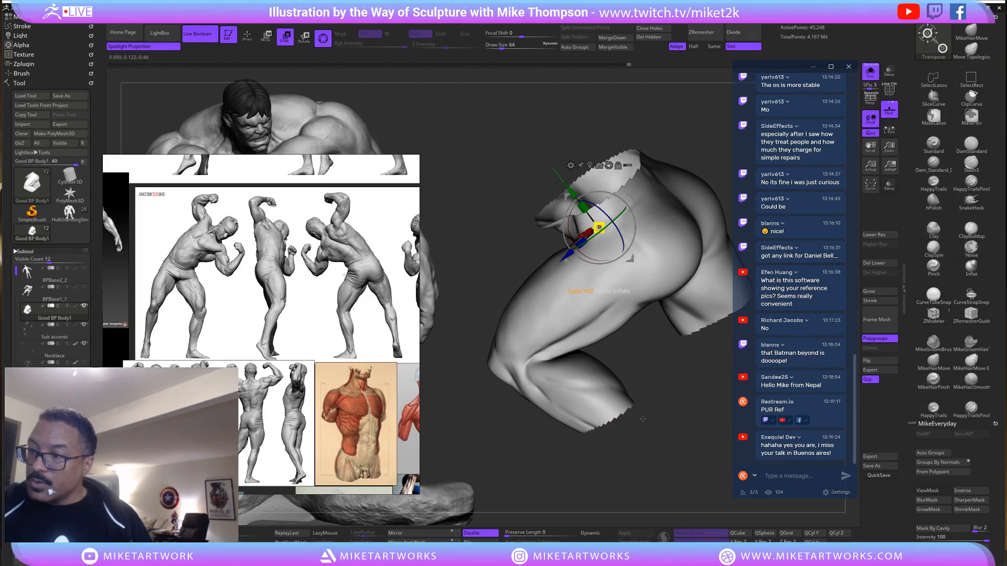
pyautogui.press('w')
pyautogui.press('q')
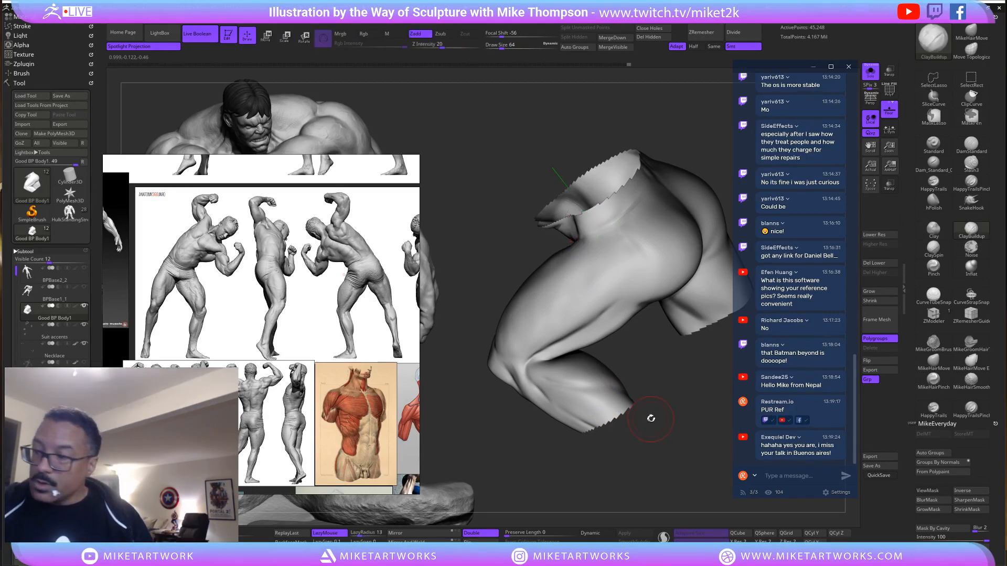
# Build up the outer hip where the raised thigh meets the glute, using ClayBuildup, and smooth the strokes.
pyautogui.moveTo(650, 418); pyautogui.dragTo(677, 447)
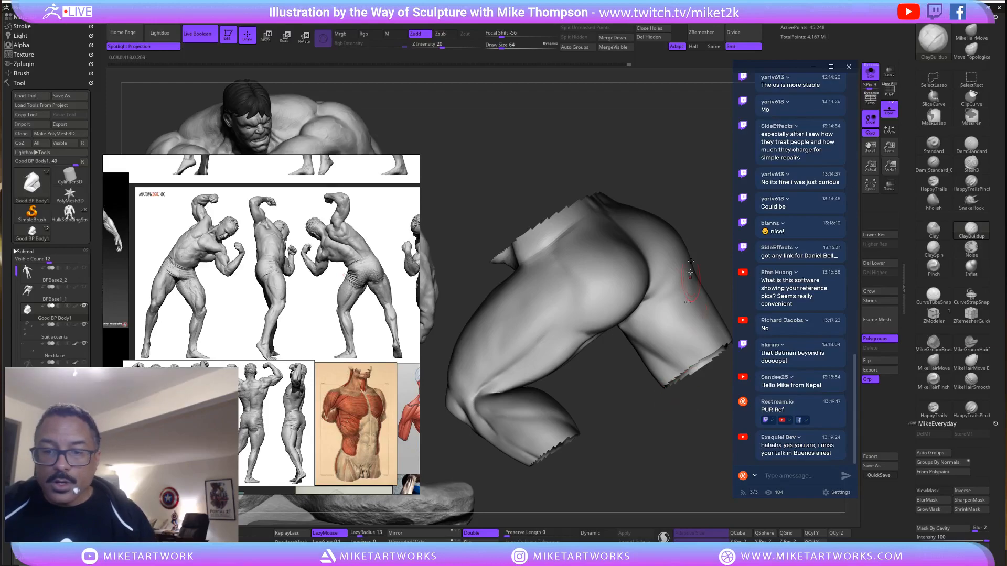
pyautogui.moveTo(698, 231); pyautogui.dragTo(723, 245)
pyautogui.moveTo(641, 266); pyautogui.dragTo(642, 305)
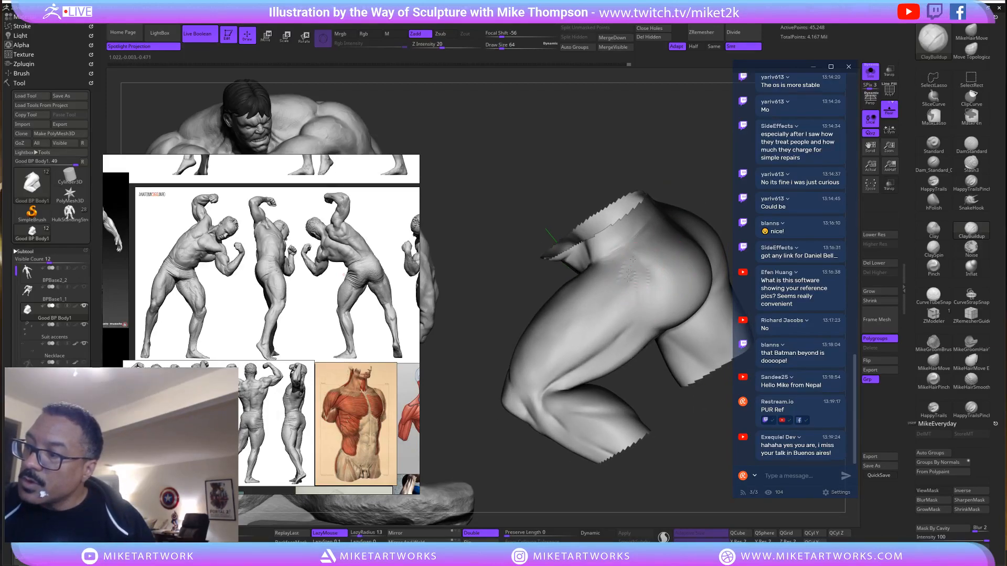
pyautogui.press('shift')
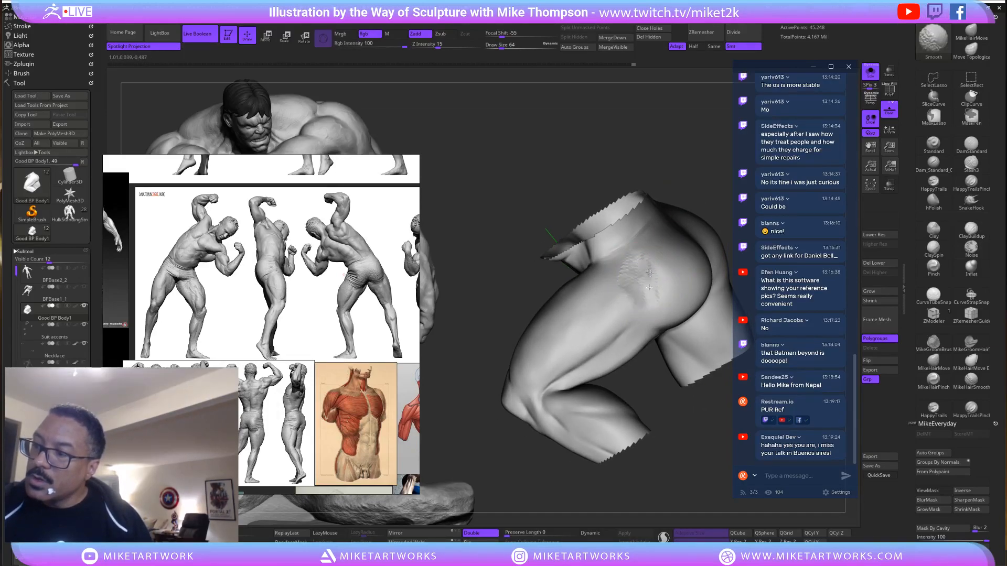
pyautogui.moveTo(649, 280)
pyautogui.keyDown('shift'); pyautogui.mouseDown()
pyautogui.moveTo(635, 286)
pyautogui.moveTo(650, 281)
pyautogui.moveTo(641, 317)
pyautogui.mouseUp(); pyautogui.keyUp('shift')
# Refine the glute's outer contour and smooth its transition into the back of the raised thigh.
pyautogui.moveTo(701, 431)
pyautogui.keyDown('alt'); pyautogui.mouseDown()
pyautogui.moveTo(669, 416)
pyautogui.moveTo(686, 412)
pyautogui.moveTo(686, 265)
pyautogui.moveTo(616, 282)
pyautogui.moveTo(634, 298)
pyautogui.mouseUp(); pyautogui.keyUp('alt')
pyautogui.press('shift')
pyautogui.moveTo(637, 343)
pyautogui.mouseDown()
pyautogui.moveTo(658, 337)
pyautogui.moveTo(679, 301)
pyautogui.moveTo(613, 281)
pyautogui.mouseUp()
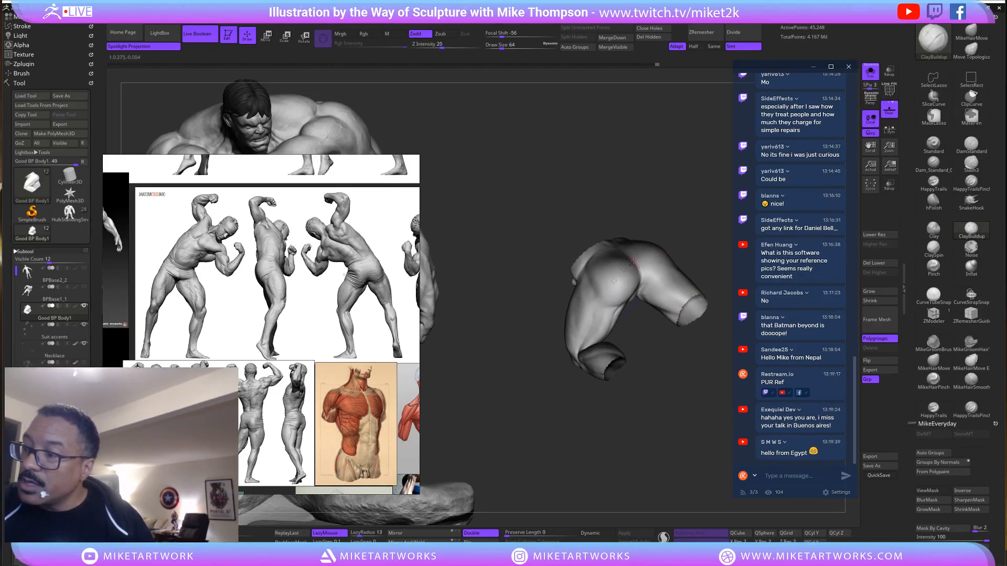
pyautogui.moveTo(696, 220); pyautogui.dragTo(700, 244)
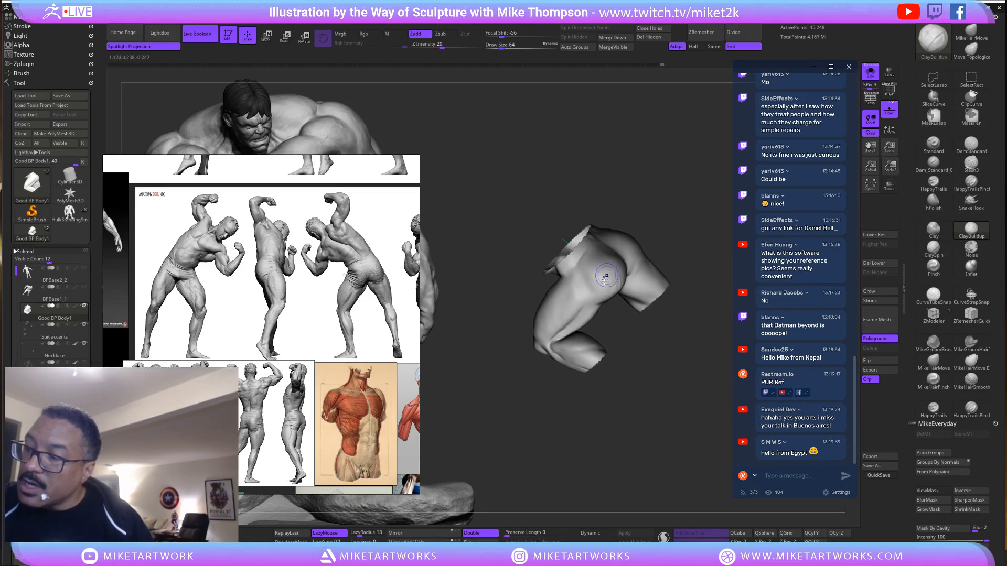
pyautogui.keyDown('shift'); pyautogui.moveTo(607, 276); pyautogui.dragTo(603, 300); pyautogui.keyUp('shift')
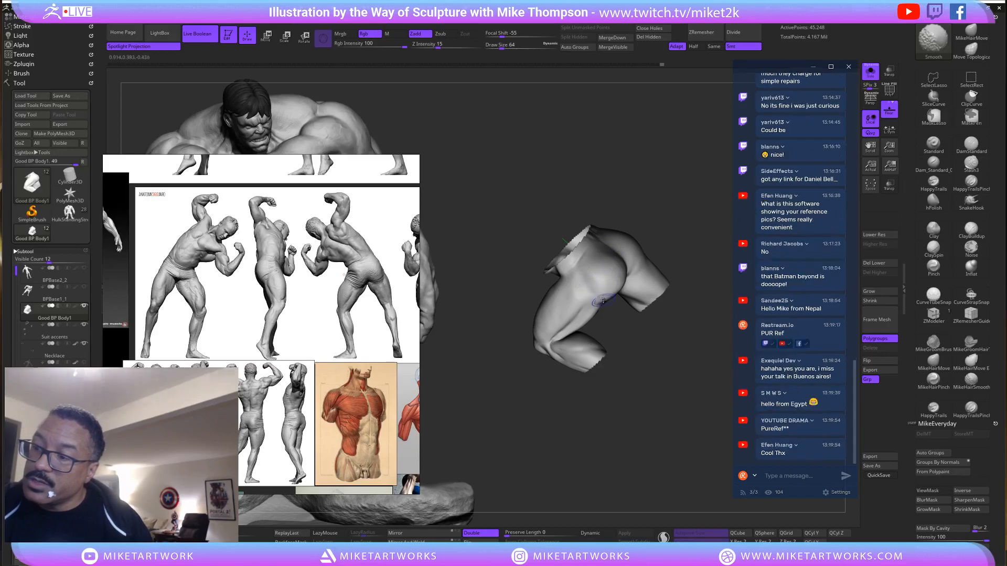
# Sculpt the outer hamstring between the glute and the raised knee, and soften the area around it.
pyautogui.moveTo(689, 209); pyautogui.dragTo(679, 216)
pyautogui.moveTo(577, 294)
pyautogui.mouseDown()
pyautogui.moveTo(573, 281)
pyautogui.moveTo(568, 305)
pyautogui.mouseUp()
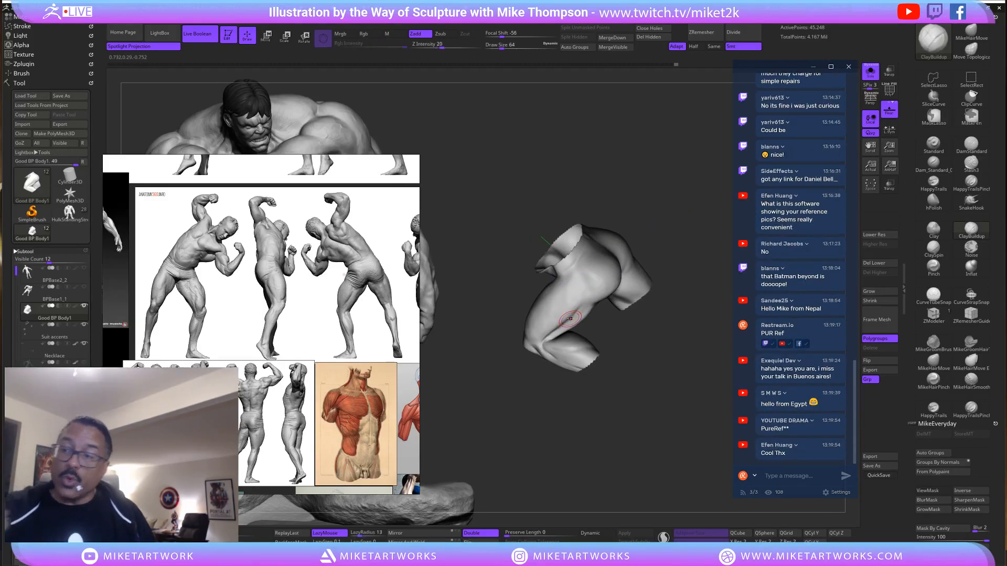
pyautogui.moveTo(674, 430); pyautogui.dragTo(653, 349)
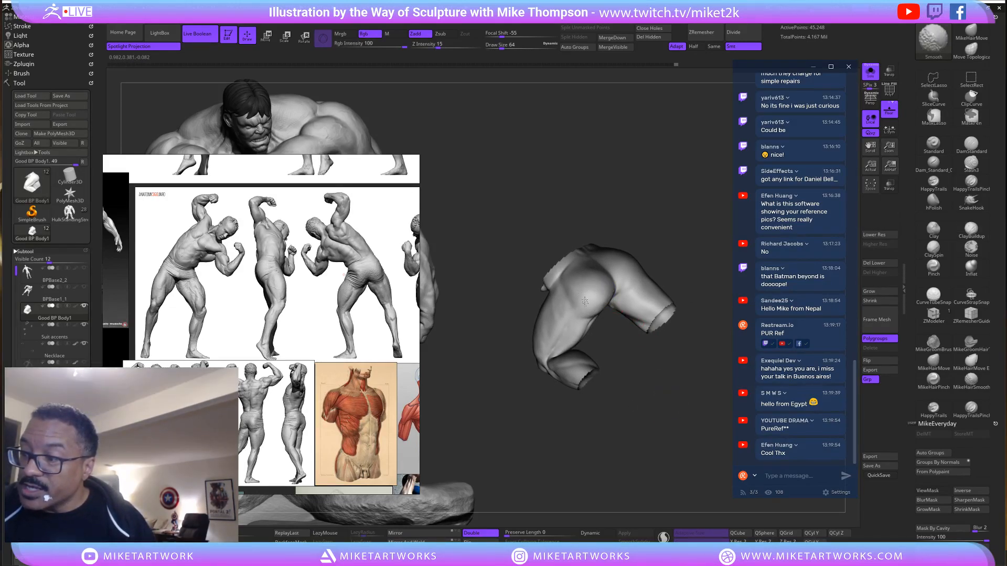
pyautogui.moveTo(652, 395); pyautogui.dragTo(662, 325)
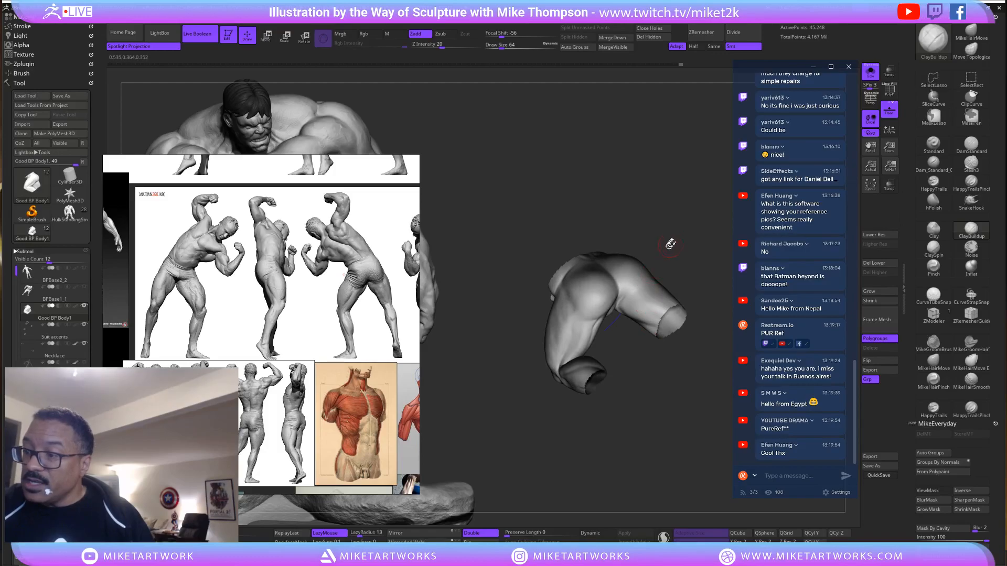
pyautogui.moveTo(670, 244); pyautogui.dragTo(600, 309)
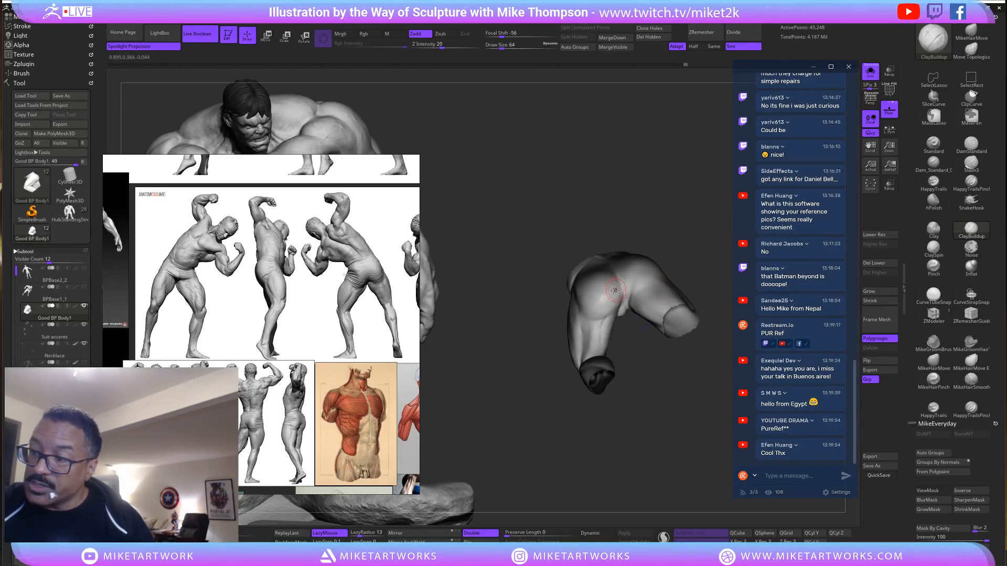
# Build up the upper outer thigh beside the hip with a Draw Size of 82 and smooth it.
pyautogui.moveTo(659, 337)
pyautogui.mouseDown()
pyautogui.moveTo(658, 420)
pyautogui.moveTo(679, 415)
pyautogui.moveTo(674, 388)
pyautogui.moveTo(690, 411)
pyautogui.moveTo(662, 325)
pyautogui.moveTo(665, 257)
pyautogui.moveTo(653, 246)
pyautogui.moveTo(575, 263)
pyautogui.mouseUp()
pyautogui.press('s')
pyautogui.click(699, 269)
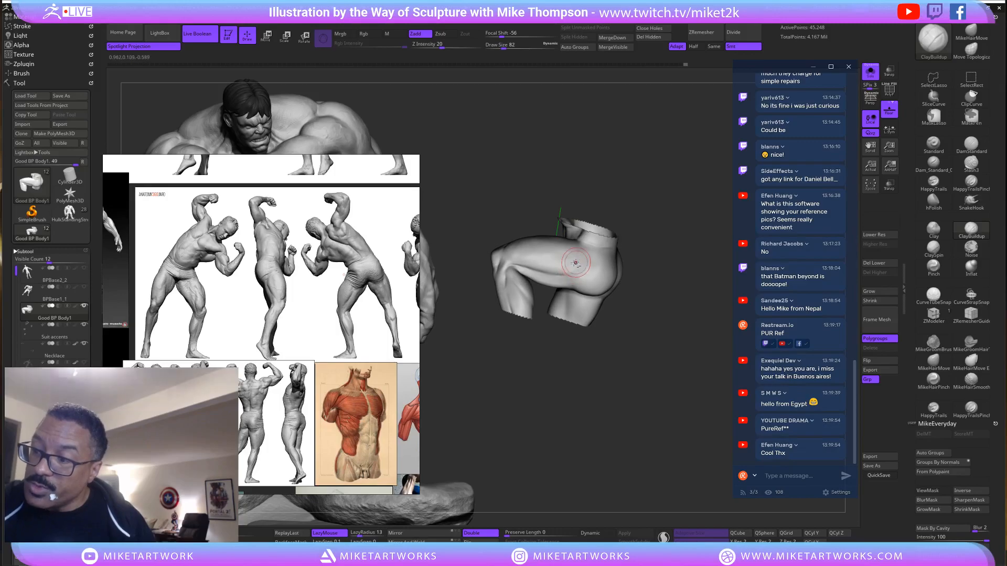
pyautogui.press('shift')
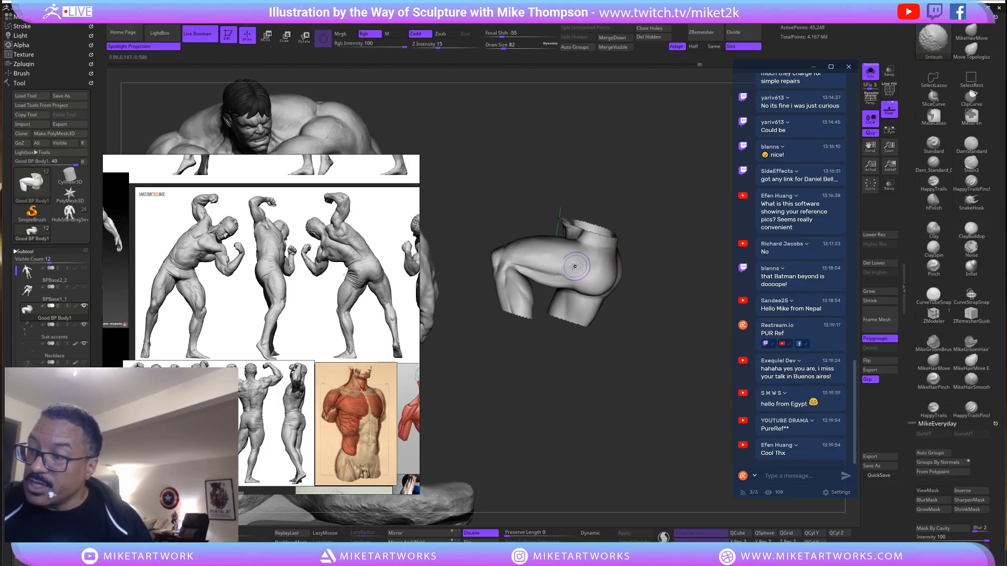
pyautogui.moveTo(632, 240)
pyautogui.mouseDown()
pyautogui.moveTo(667, 225)
pyautogui.moveTo(574, 266)
pyautogui.mouseUp()
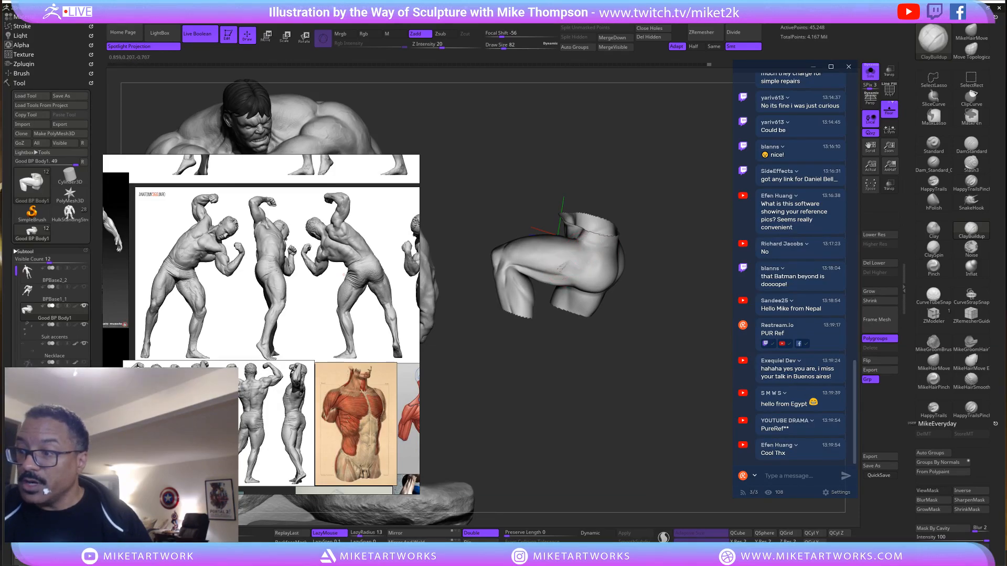
pyautogui.press('shift')
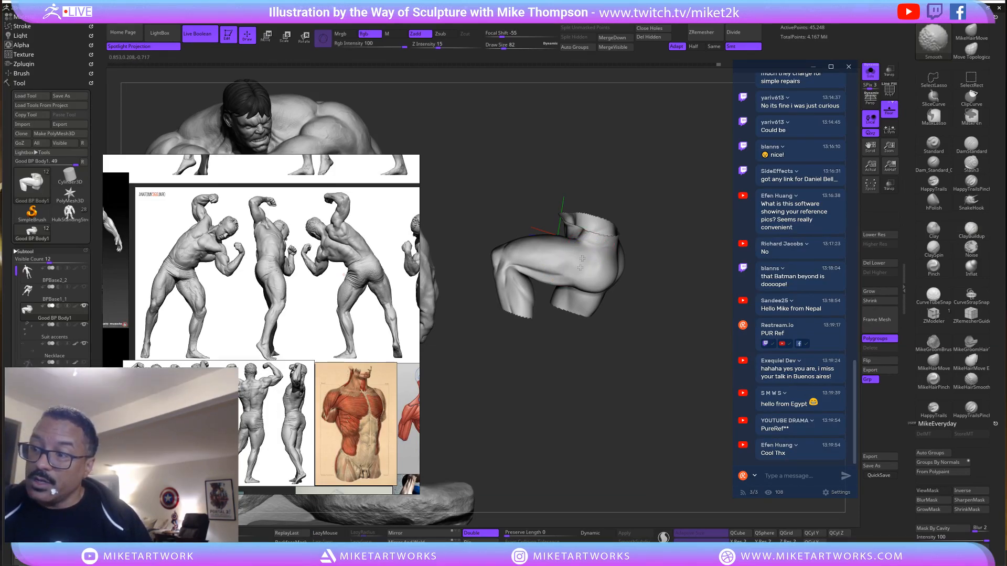
# Shape the middle of the raised outer thigh and blend it into the hip from several angles.
pyautogui.moveTo(650, 325); pyautogui.dragTo(666, 224)
pyautogui.press('shift')
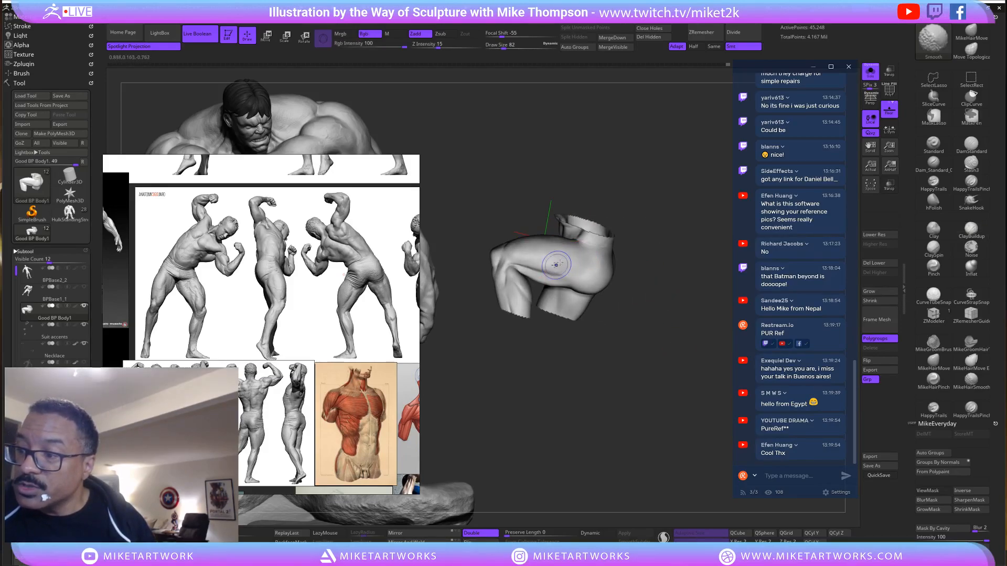
pyautogui.moveTo(675, 220); pyautogui.dragTo(692, 181)
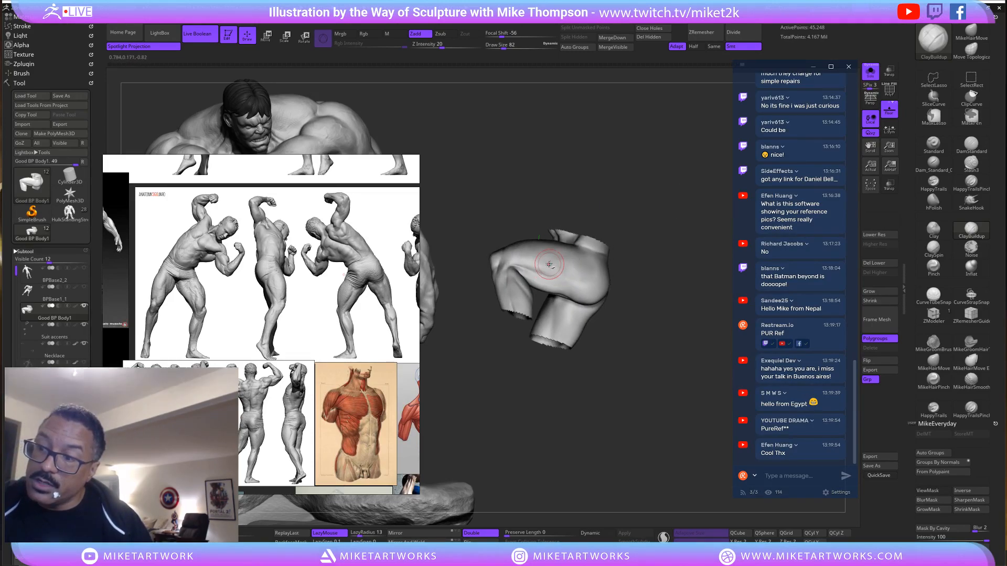
pyautogui.press('shift')
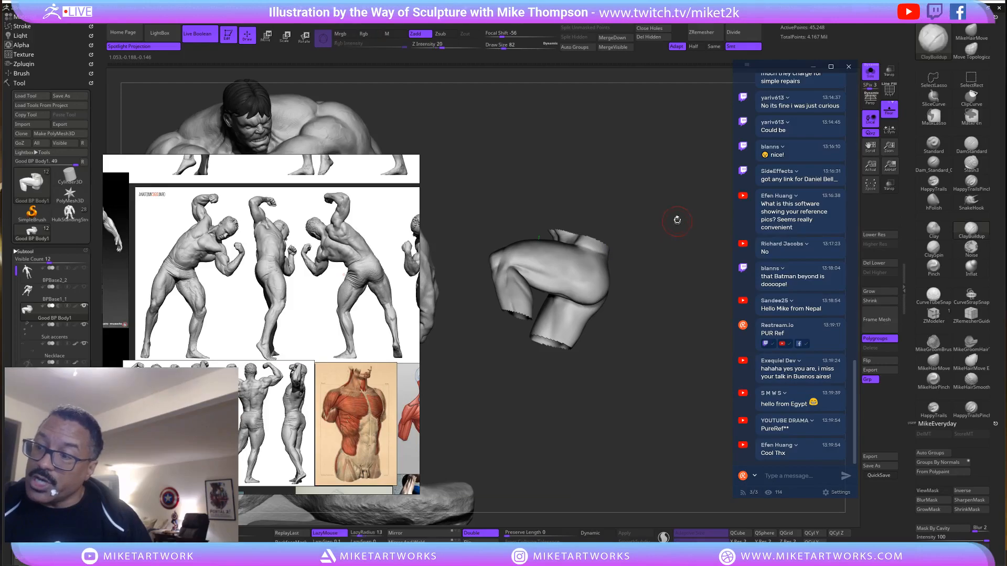
pyautogui.moveTo(674, 218)
pyautogui.mouseDown()
pyautogui.moveTo(636, 225)
pyautogui.moveTo(667, 219)
pyautogui.moveTo(613, 242)
pyautogui.mouseUp()
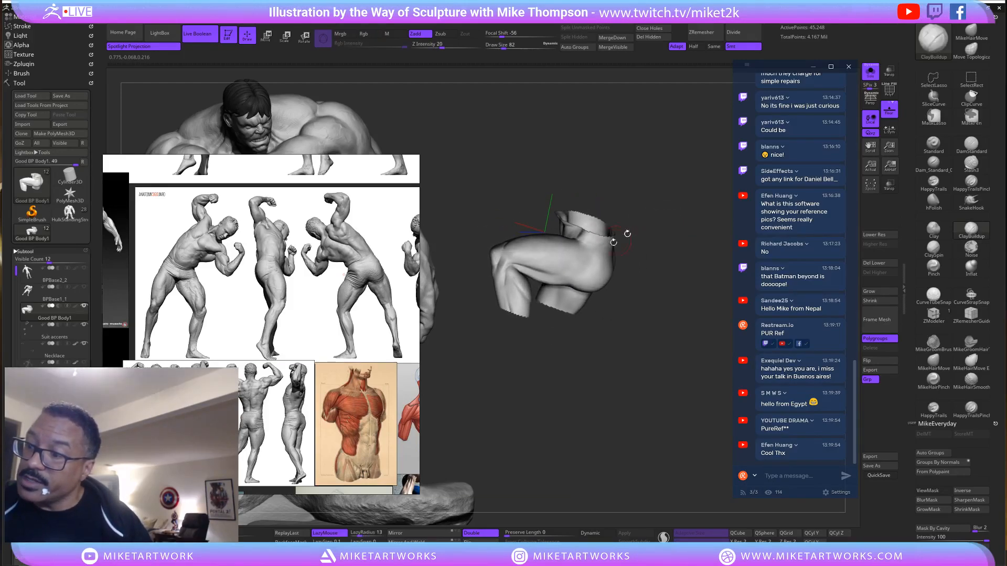
pyautogui.press('shift')
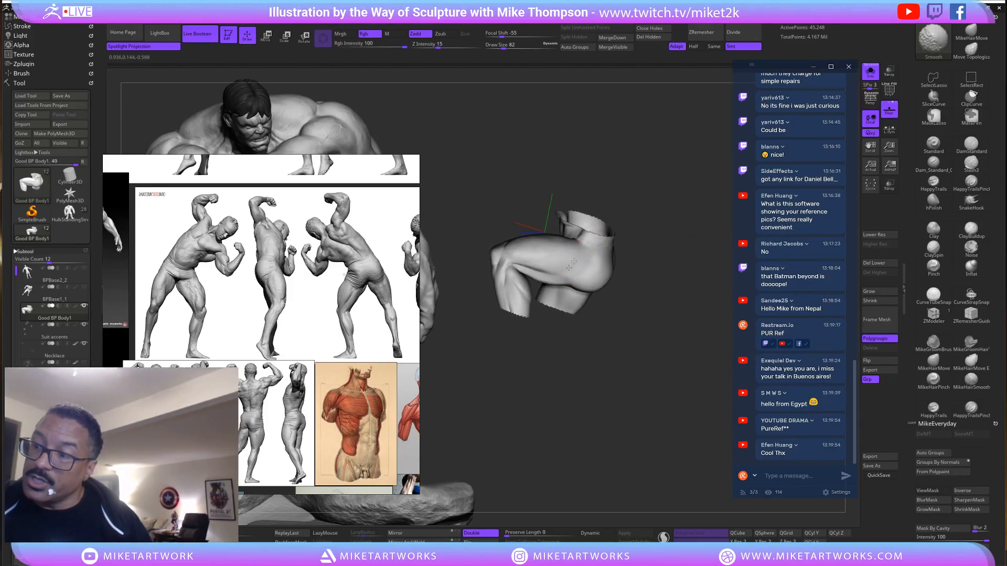
# Add volume along the raised thigh's outer side as seen from above, and smooth it.
pyautogui.moveTo(614, 362)
pyautogui.mouseDown()
pyautogui.moveTo(643, 414)
pyautogui.moveTo(677, 292)
pyautogui.moveTo(651, 292)
pyautogui.moveTo(652, 283)
pyautogui.moveTo(636, 319)
pyautogui.mouseUp()
pyautogui.moveTo(552, 318); pyautogui.dragTo(551, 332)
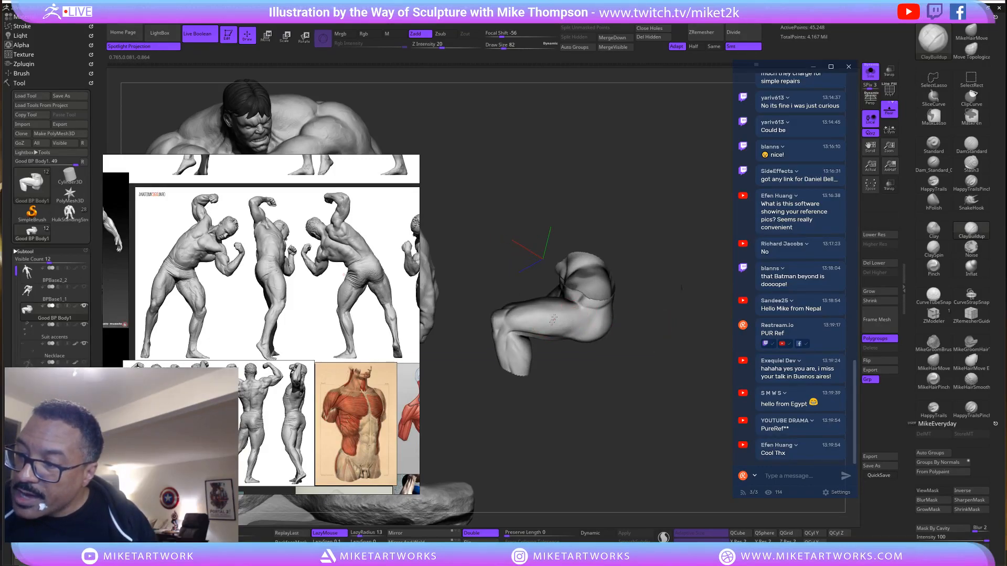
pyautogui.moveTo(670, 283); pyautogui.dragTo(550, 322)
pyautogui.press('shift')
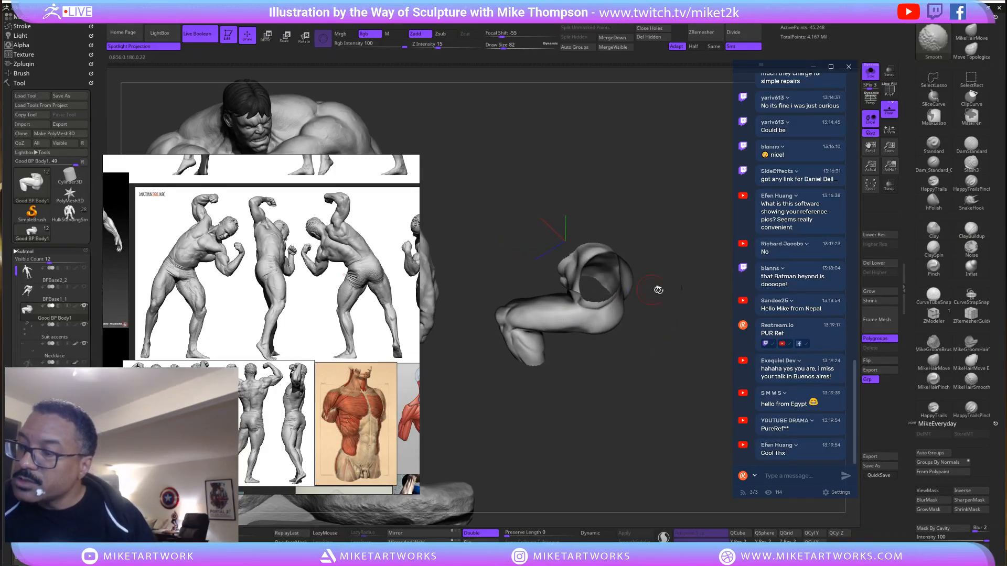
# Hide the floor grid, then build up and smooth the lower outer thigh between the hip and raised knee.
pyautogui.moveTo(656, 285)
pyautogui.mouseDown()
pyautogui.moveTo(665, 315)
pyautogui.moveTo(663, 276)
pyautogui.mouseUp()
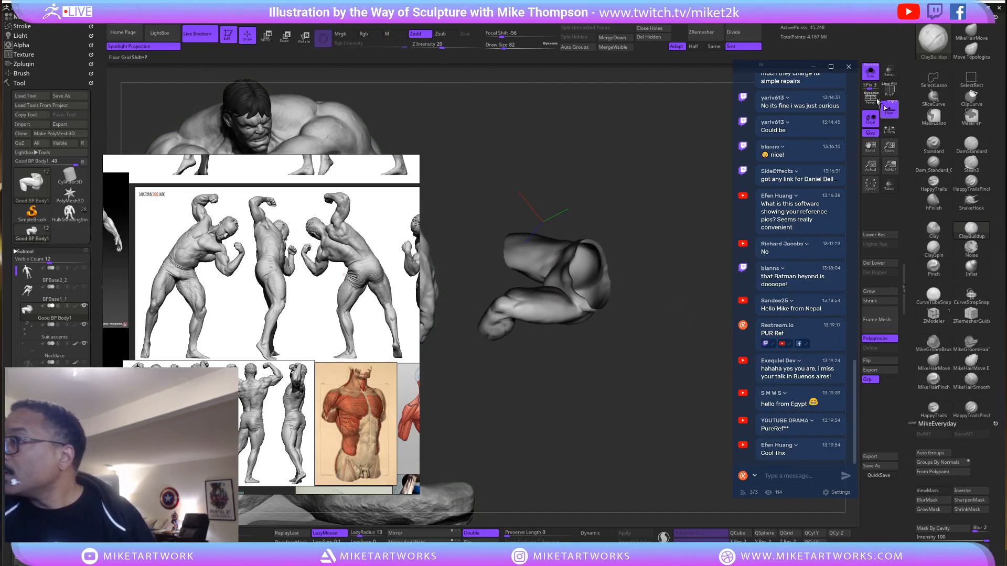
pyautogui.moveTo(671, 367); pyautogui.dragTo(682, 294)
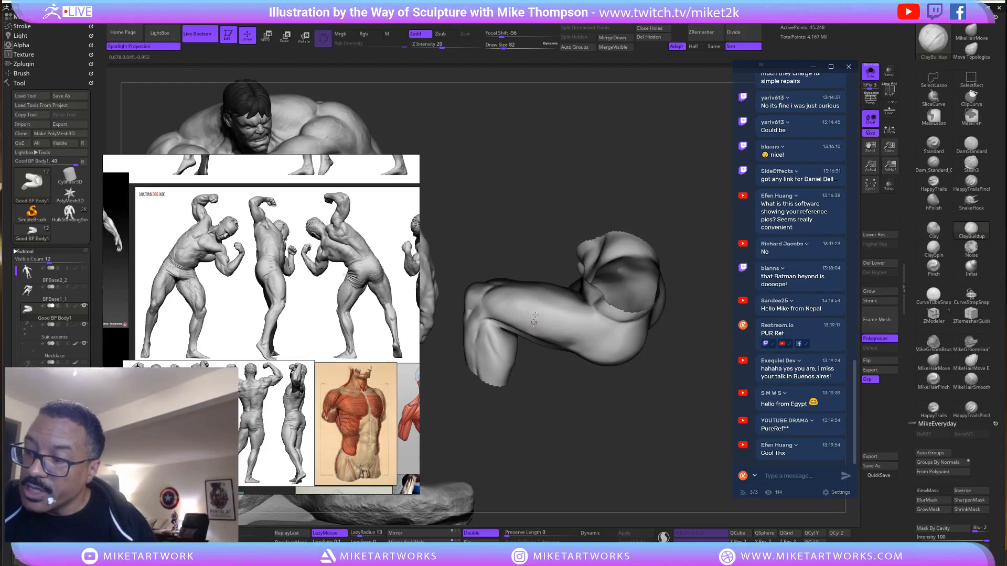
pyautogui.moveTo(666, 328); pyautogui.dragTo(674, 312)
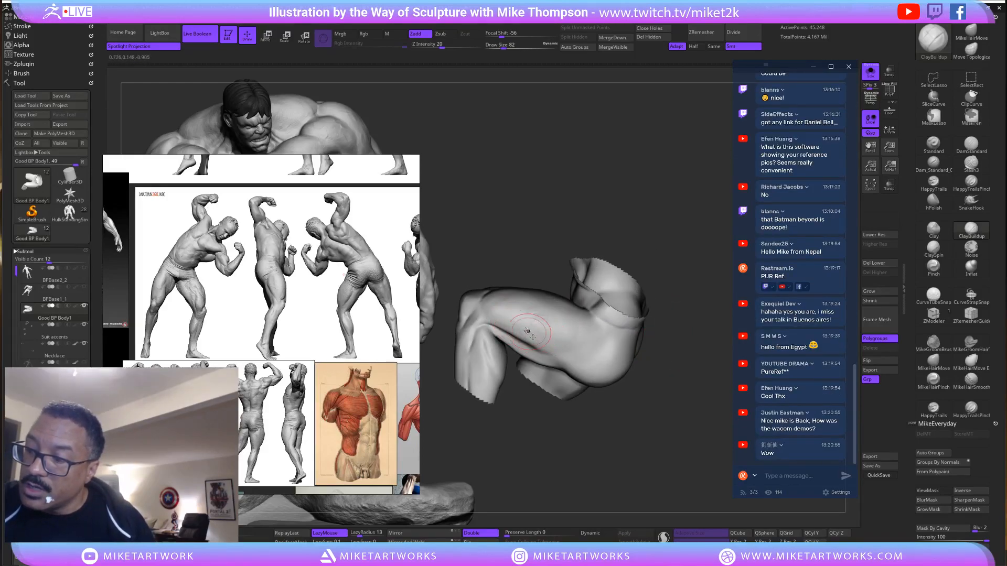
pyautogui.press('shift')
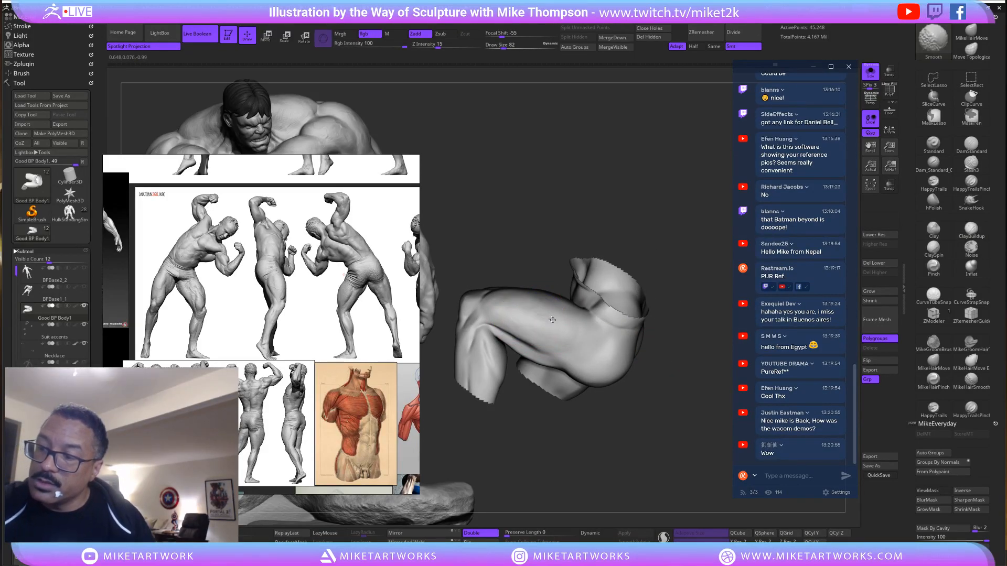
# Build up the calf below the raised knee and smooth its outer side and back.
pyautogui.moveTo(660, 297)
pyautogui.mouseDown()
pyautogui.moveTo(677, 328)
pyautogui.moveTo(669, 384)
pyautogui.moveTo(651, 372)
pyautogui.mouseUp()
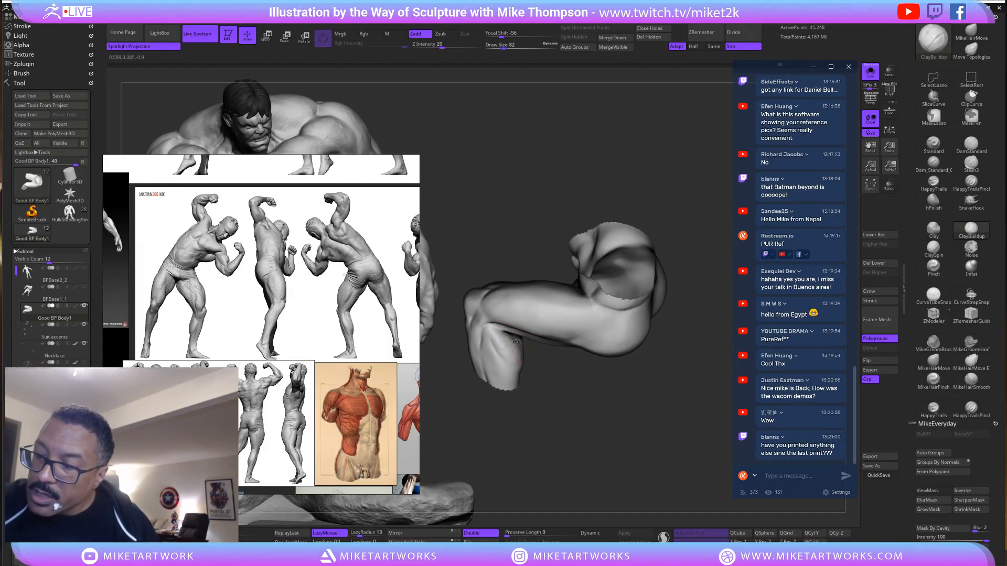
pyautogui.press('shift')
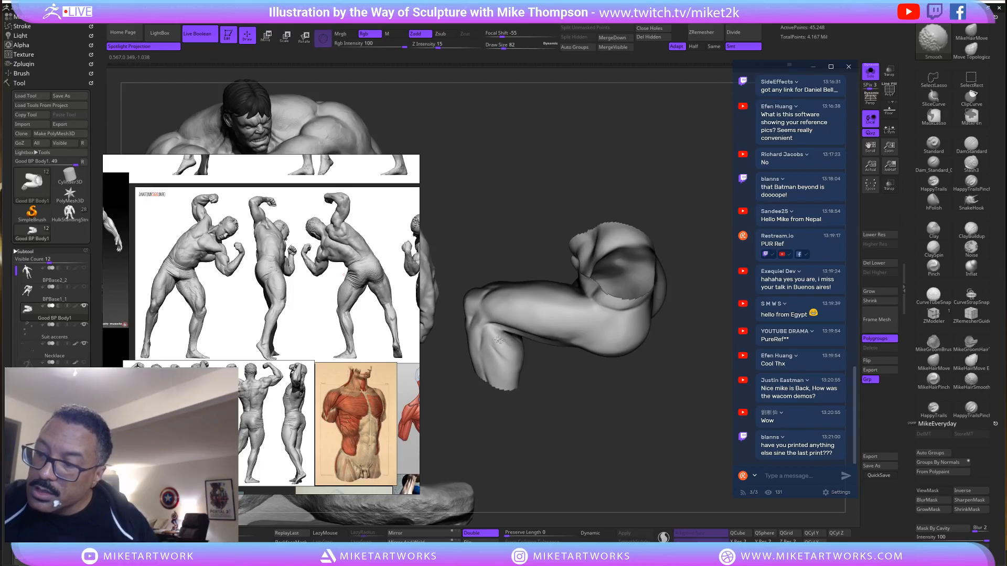
pyautogui.moveTo(606, 423)
pyautogui.mouseDown()
pyautogui.moveTo(612, 412)
pyautogui.moveTo(535, 356)
pyautogui.mouseUp()
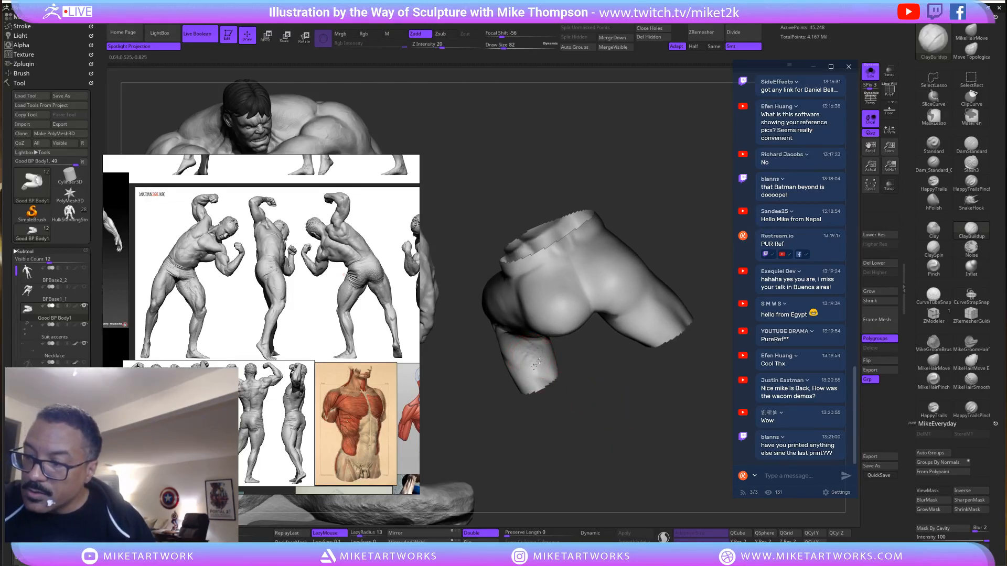
pyautogui.press('shift')
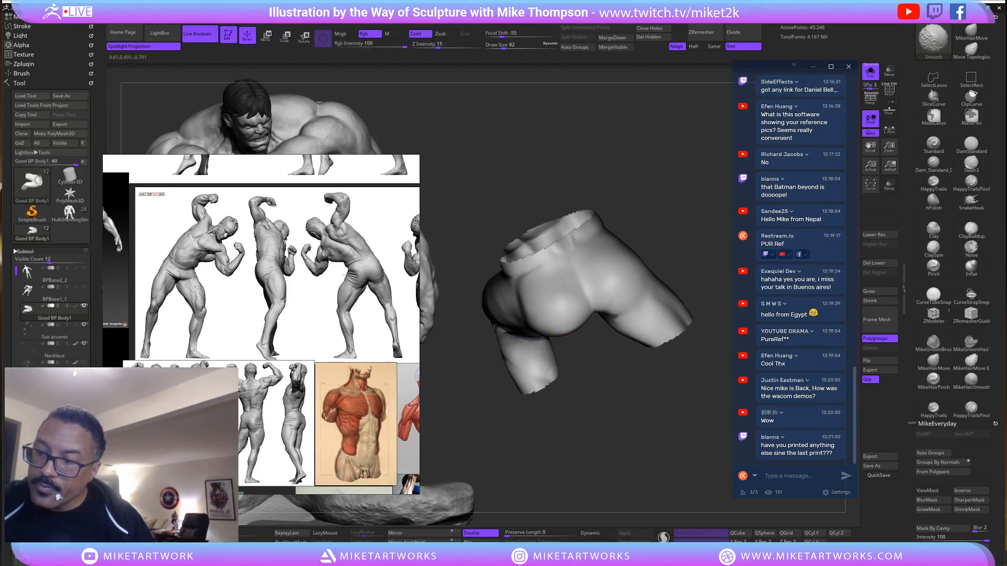
# Build up the inner calf below the raised knee and add clay to the inner thigh just above it.
pyautogui.moveTo(541, 344)
pyautogui.mouseDown()
pyautogui.moveTo(608, 422)
pyautogui.moveTo(650, 429)
pyautogui.moveTo(562, 379)
pyautogui.mouseUp()
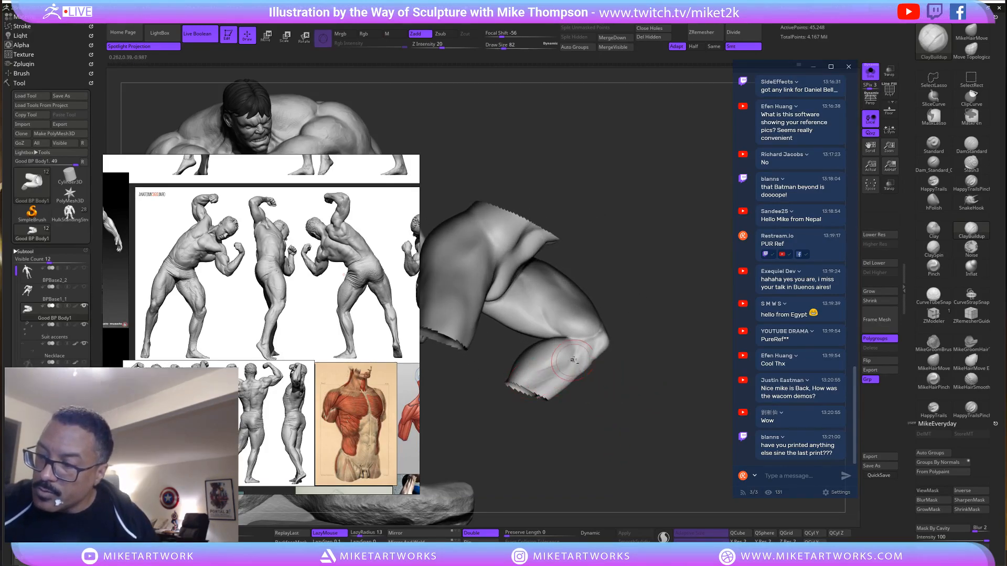
pyautogui.press('shift')
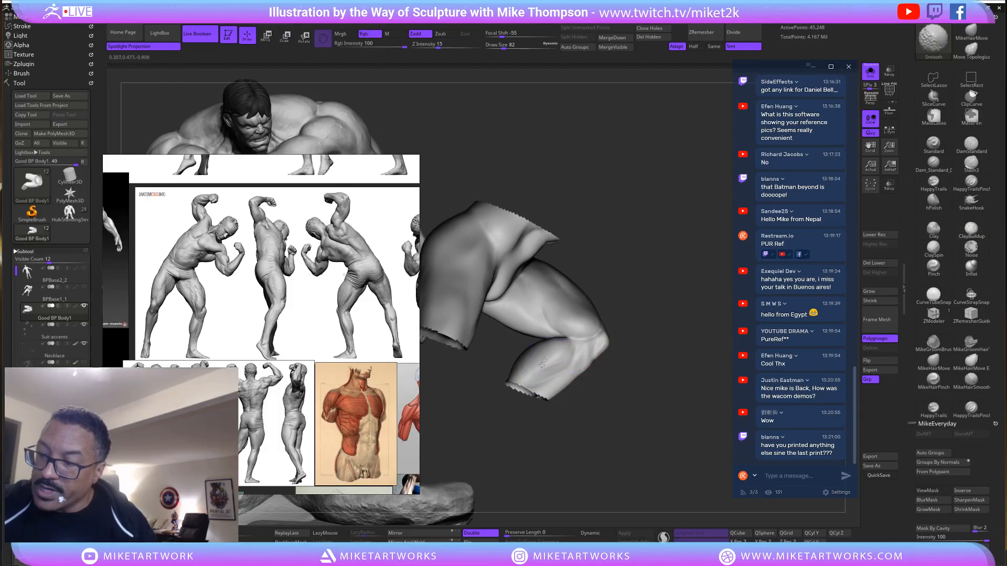
pyautogui.moveTo(650, 364)
pyautogui.mouseDown()
pyautogui.moveTo(649, 411)
pyautogui.moveTo(636, 411)
pyautogui.moveTo(551, 334)
pyautogui.mouseUp()
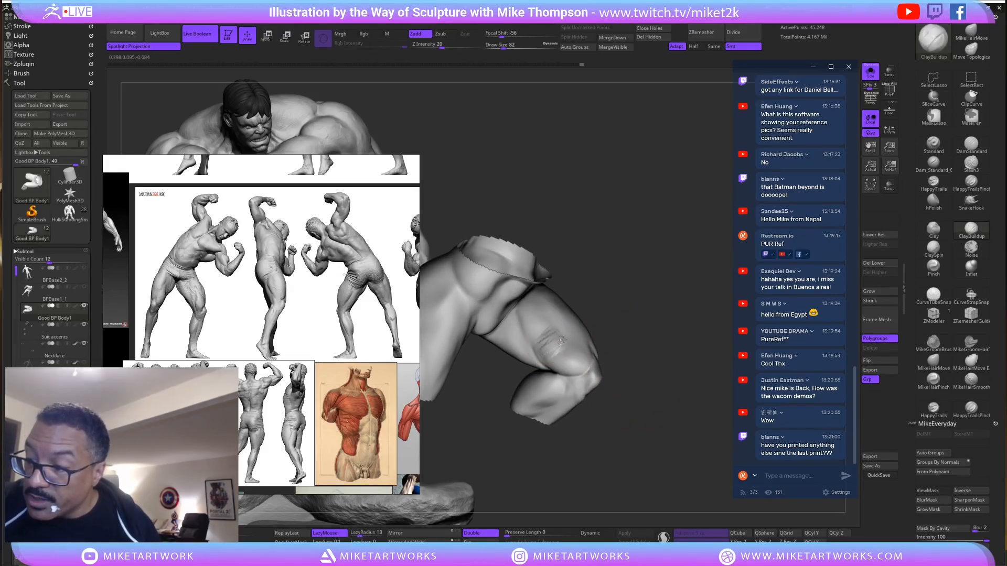
pyautogui.moveTo(638, 314); pyautogui.dragTo(579, 331)
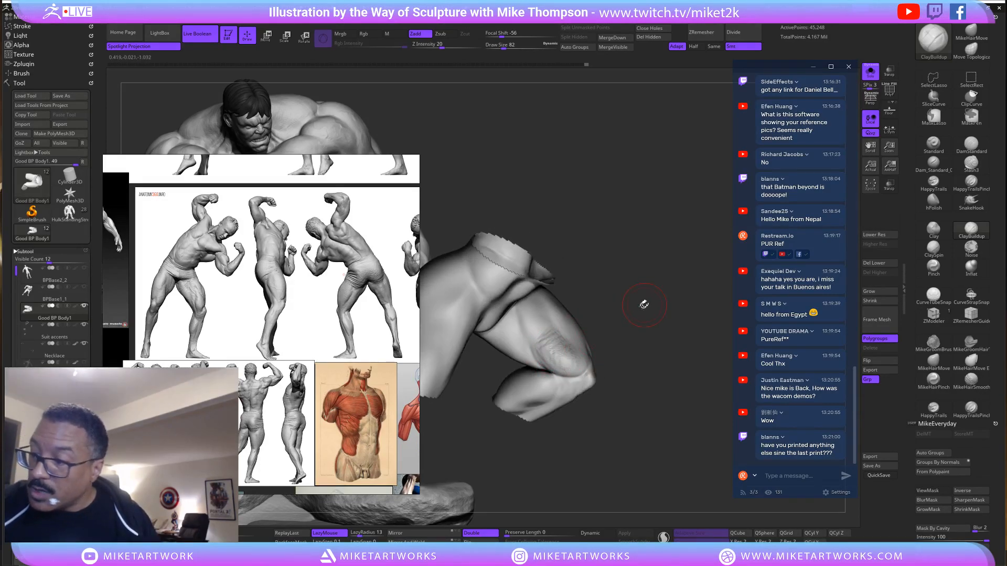
pyautogui.moveTo(643, 301)
pyautogui.mouseDown()
pyautogui.moveTo(616, 321)
pyautogui.moveTo(548, 338)
pyautogui.mouseUp()
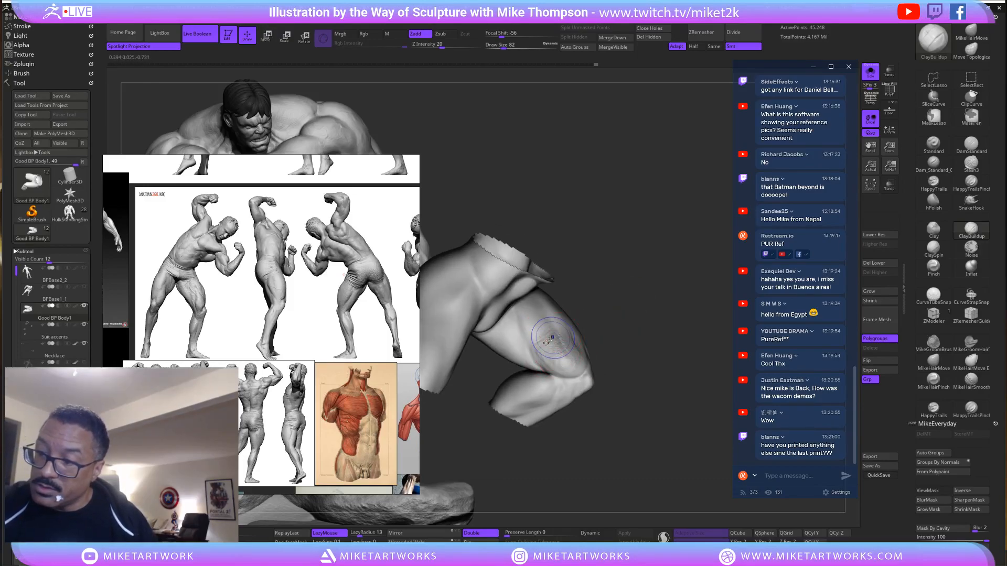
# Smooth the added clay on the lower inner thigh and blend it into the raised knee.
pyautogui.press('shift')
pyautogui.moveTo(634, 314)
pyautogui.mouseDown()
pyautogui.moveTo(619, 310)
pyautogui.moveTo(553, 337)
pyautogui.moveTo(572, 356)
pyautogui.mouseUp()
pyautogui.press('shift')
pyautogui.press('shift')
pyautogui.moveTo(681, 387)
pyautogui.mouseDown()
pyautogui.moveTo(671, 360)
pyautogui.moveTo(600, 361)
pyautogui.moveTo(606, 356)
pyautogui.moveTo(595, 376)
pyautogui.moveTo(583, 368)
pyautogui.mouseUp()
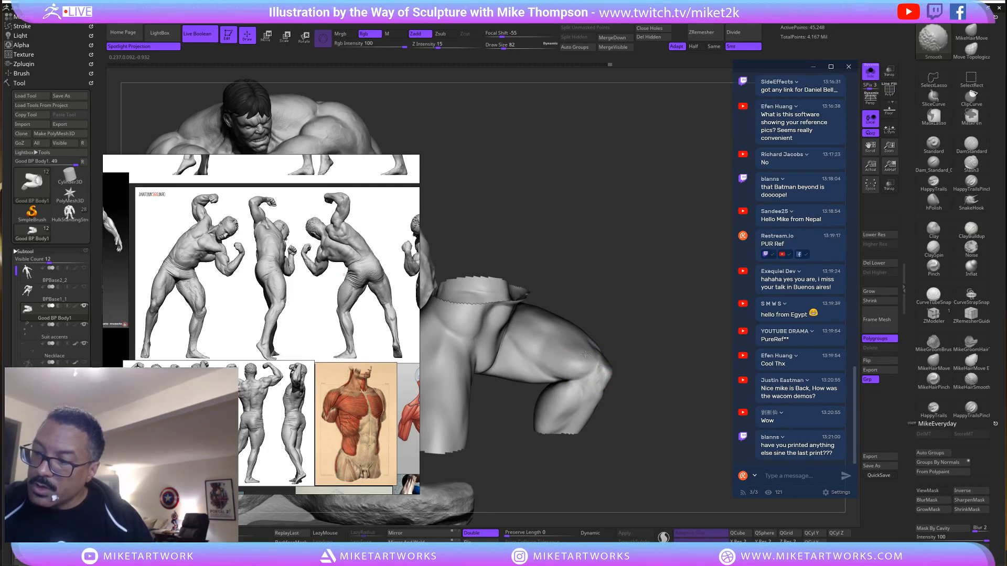
# Show the whole body again, then define and smooth the inner calf of the raised leg.
pyautogui.moveTo(677, 439); pyautogui.dragTo(658, 410)
pyautogui.moveTo(655, 481)
pyautogui.keyDown('alt'); pyautogui.mouseDown()
pyautogui.moveTo(684, 457)
pyautogui.moveTo(677, 442)
pyautogui.moveTo(693, 443)
pyautogui.moveTo(694, 397)
pyautogui.moveTo(704, 418)
pyautogui.moveTo(677, 419)
pyautogui.moveTo(688, 409)
pyautogui.moveTo(708, 419)
pyautogui.moveTo(681, 390)
pyautogui.mouseUp(); pyautogui.keyUp('alt')
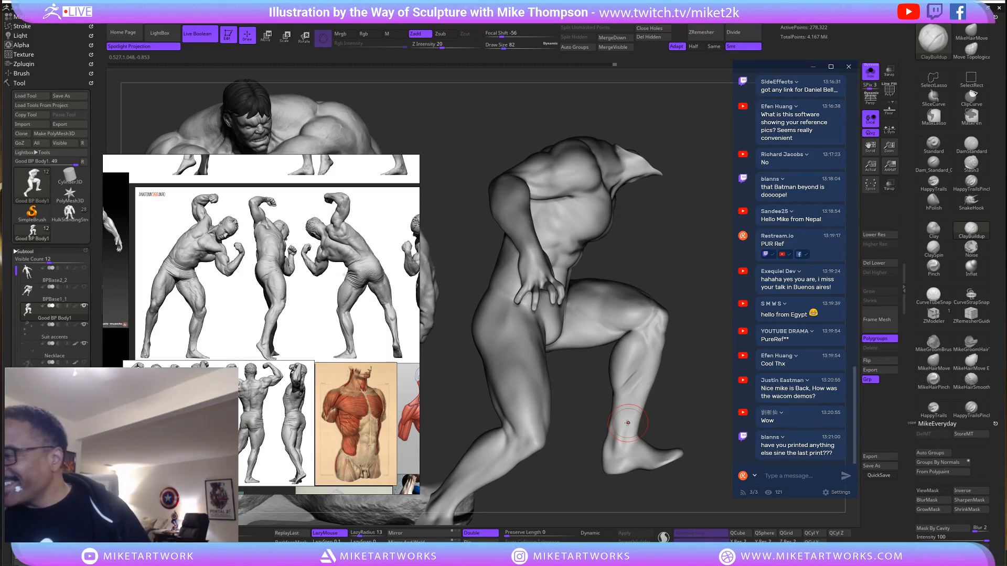
pyautogui.moveTo(677, 388)
pyautogui.mouseDown()
pyautogui.moveTo(697, 382)
pyautogui.moveTo(689, 393)
pyautogui.moveTo(610, 387)
pyautogui.mouseUp()
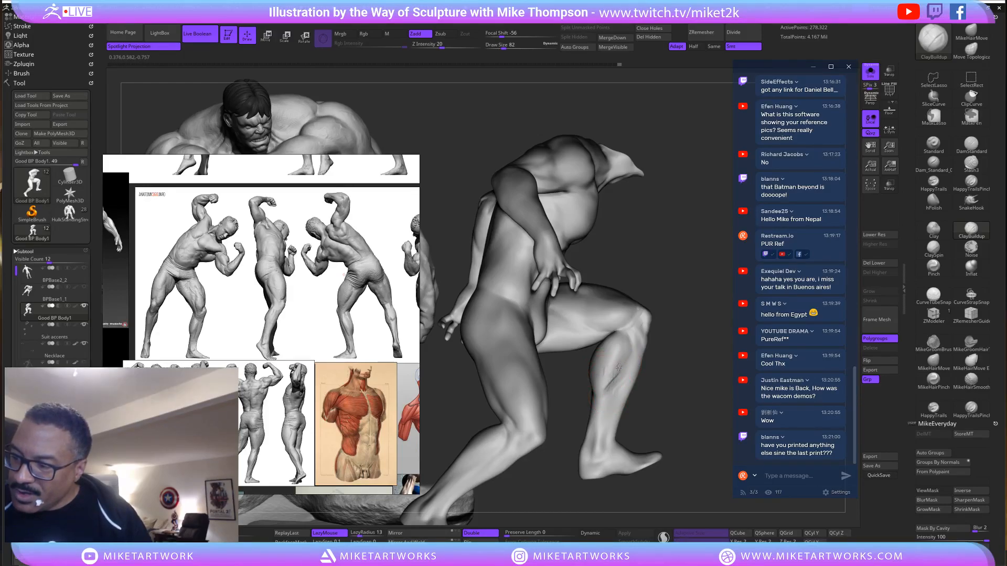
pyautogui.press('shift')
pyautogui.moveTo(621, 366); pyautogui.dragTo(609, 382)
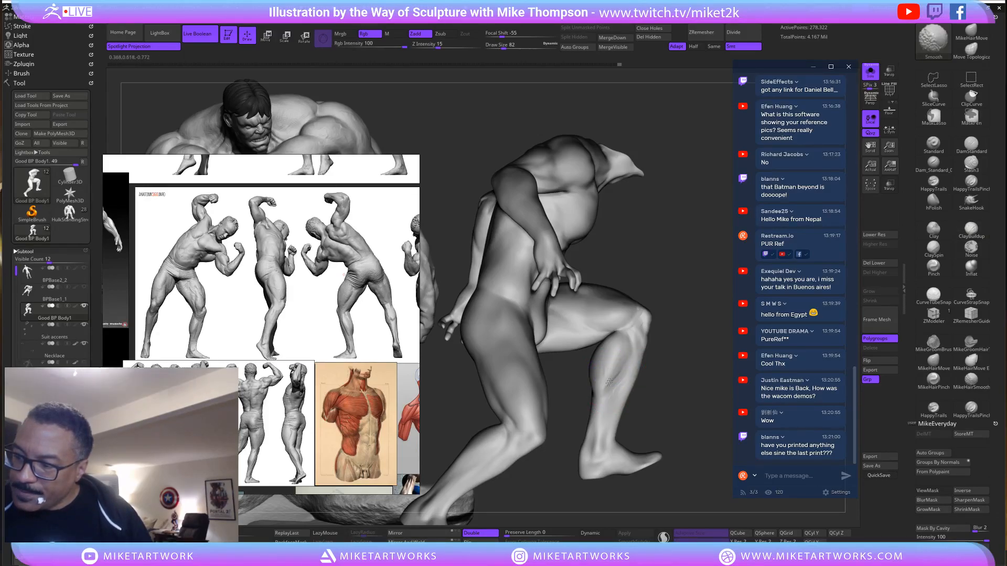
# Refine the raised leg's shin and inner calf from the front and side, and smooth the upper calf.
pyautogui.moveTo(672, 363)
pyautogui.mouseDown()
pyautogui.moveTo(703, 451)
pyautogui.moveTo(713, 433)
pyautogui.moveTo(626, 385)
pyautogui.mouseUp()
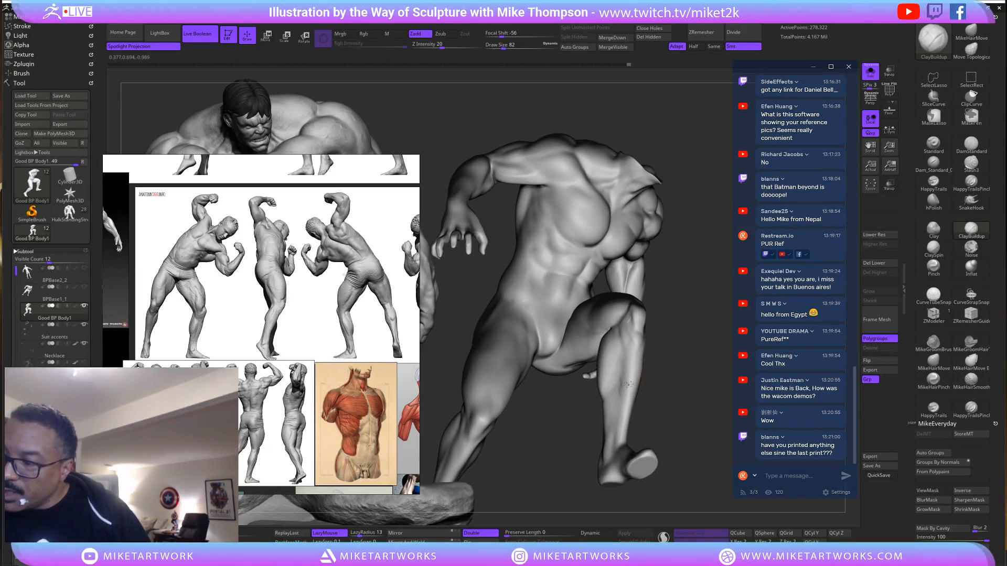
pyautogui.moveTo(673, 366); pyautogui.dragTo(607, 401)
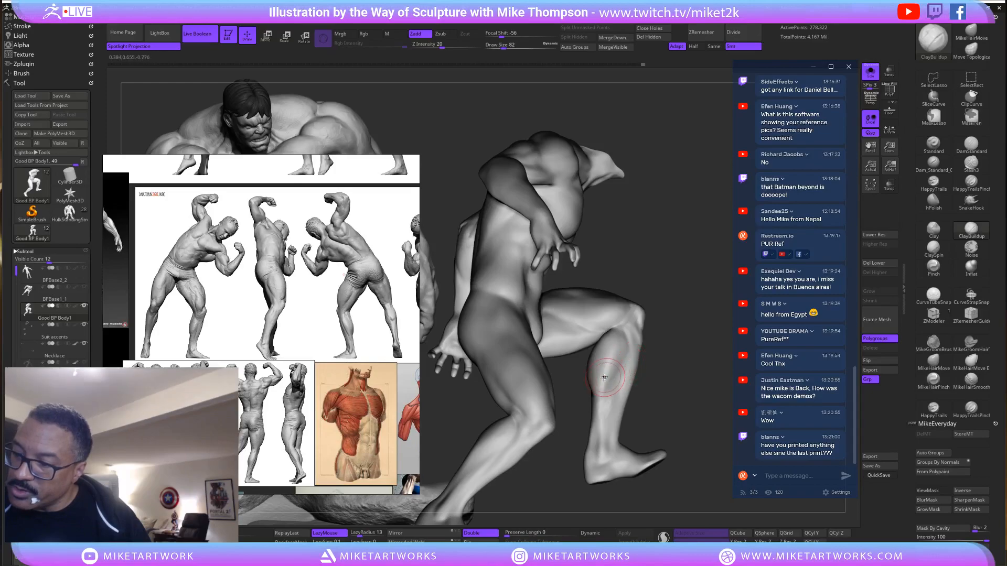
pyautogui.moveTo(668, 475); pyautogui.dragTo(694, 423)
pyautogui.moveTo(596, 489)
pyautogui.mouseDown()
pyautogui.moveTo(592, 474)
pyautogui.moveTo(590, 495)
pyautogui.mouseUp()
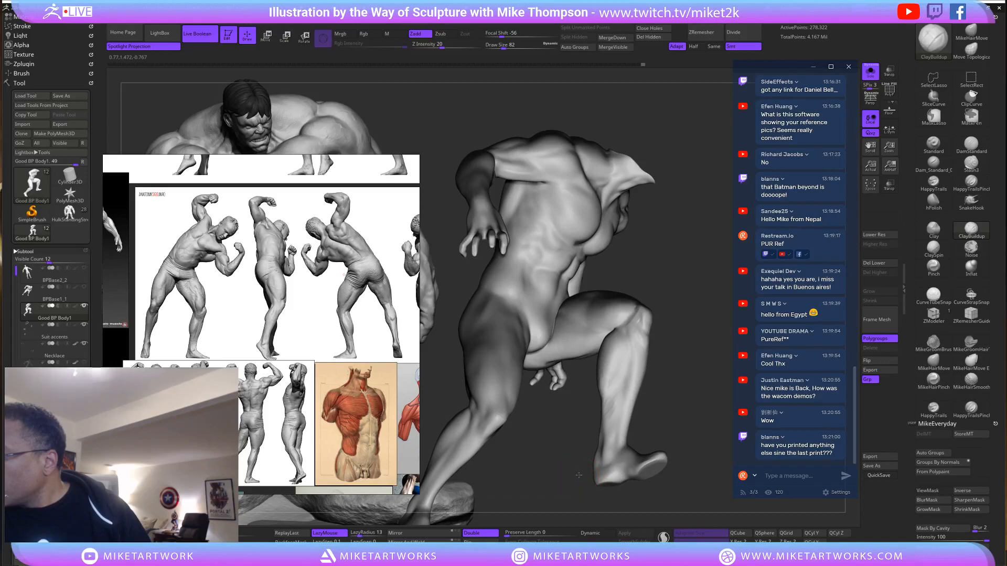
pyautogui.moveTo(579, 475)
pyautogui.mouseDown()
pyautogui.moveTo(670, 361)
pyautogui.moveTo(600, 366)
pyautogui.mouseUp()
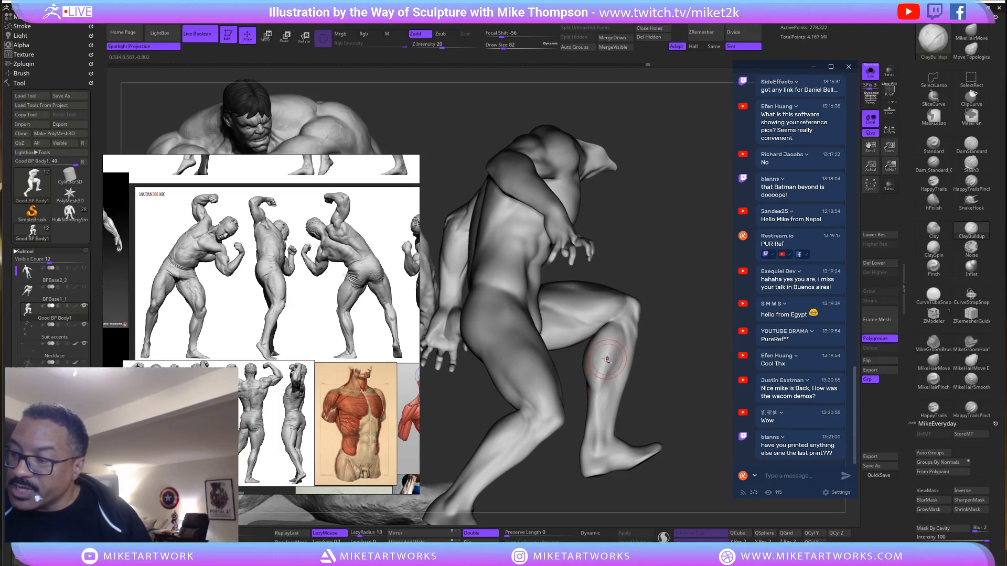
pyautogui.press('shift')
# Build up the raised thigh's inner side and underside near the knee, and smooth it.
pyautogui.moveTo(668, 324)
pyautogui.mouseDown()
pyautogui.moveTo(624, 341)
pyautogui.moveTo(682, 367)
pyautogui.moveTo(632, 396)
pyautogui.moveTo(591, 402)
pyautogui.mouseUp()
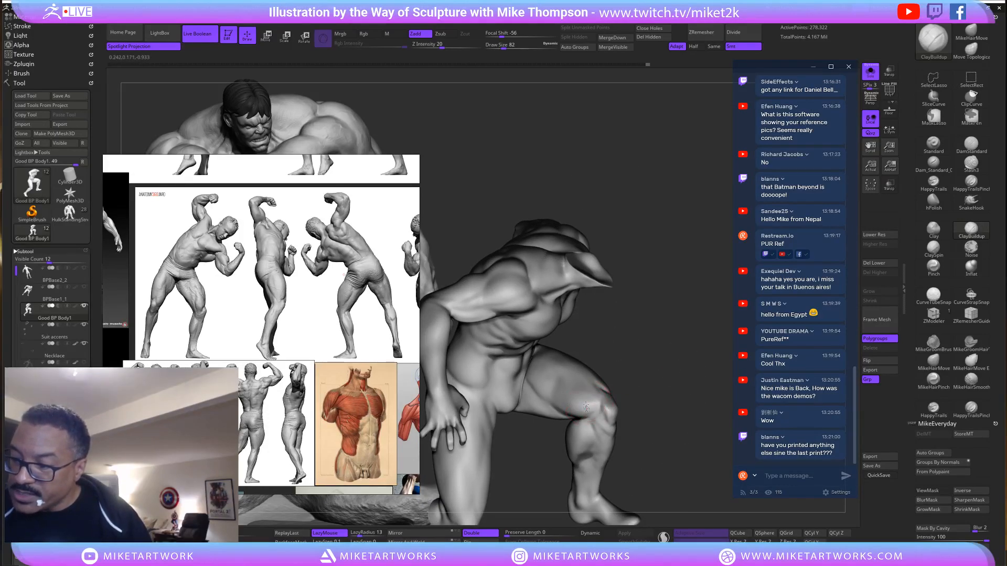
pyautogui.moveTo(668, 331)
pyautogui.mouseDown()
pyautogui.moveTo(662, 372)
pyautogui.moveTo(575, 404)
pyautogui.mouseUp()
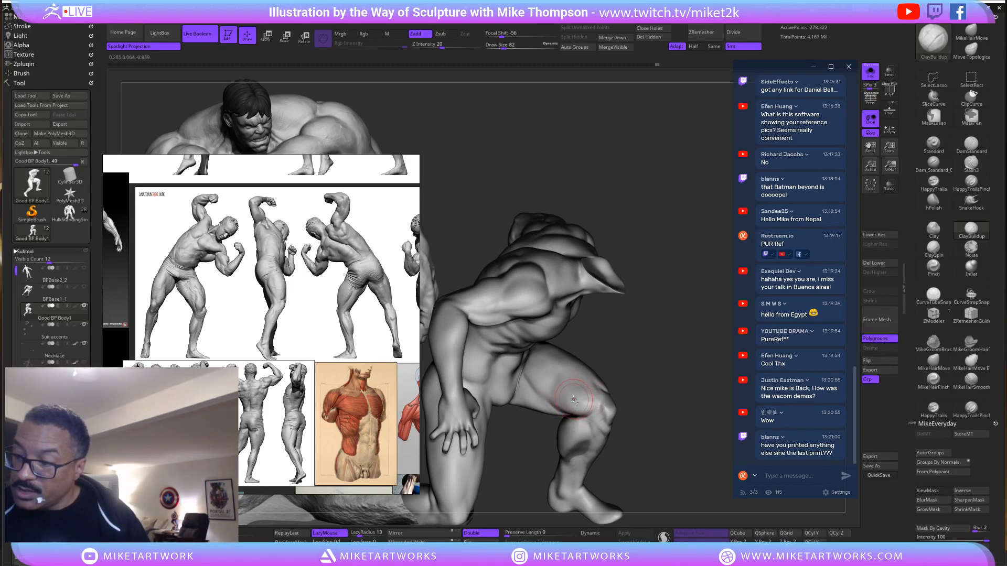
pyautogui.moveTo(660, 359)
pyautogui.mouseDown()
pyautogui.moveTo(673, 316)
pyautogui.moveTo(678, 341)
pyautogui.moveTo(595, 376)
pyautogui.mouseUp()
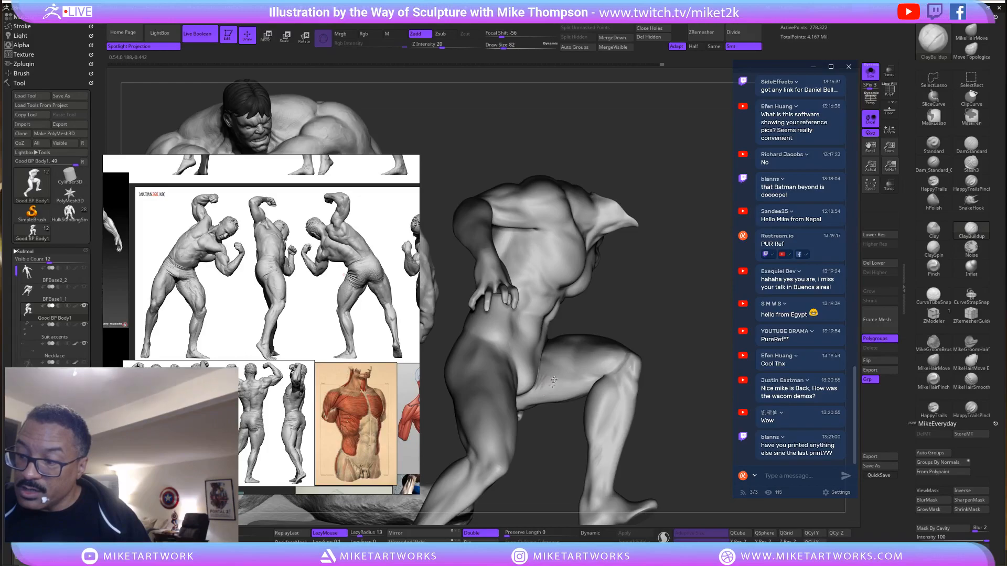
pyautogui.press('shift')
# Define the lower outer edge of the pectoral above the raised leg and smooth it.
pyautogui.moveTo(697, 362)
pyautogui.mouseDown()
pyautogui.moveTo(648, 383)
pyautogui.moveTo(656, 395)
pyautogui.moveTo(698, 377)
pyautogui.mouseUp()
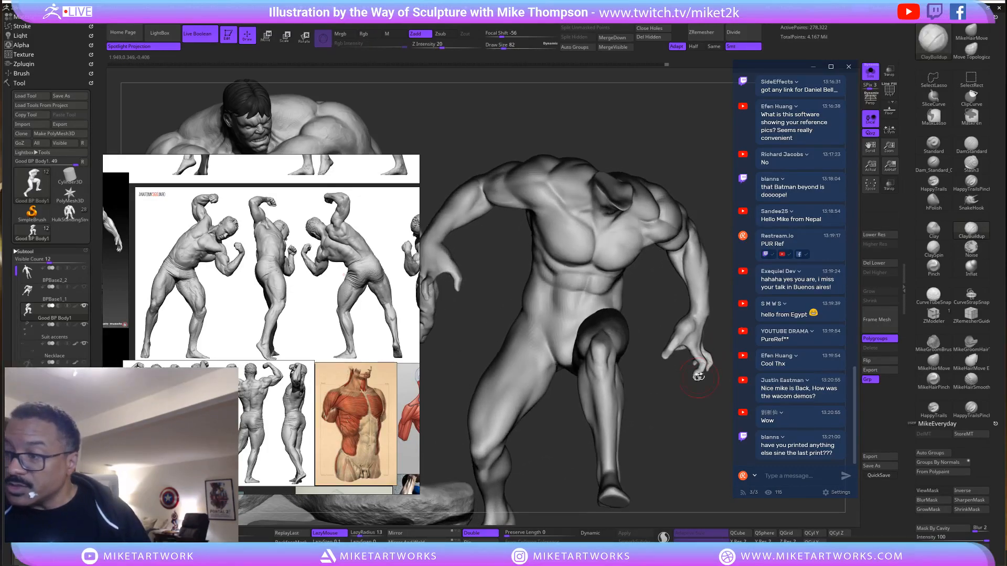
pyautogui.moveTo(705, 183); pyautogui.dragTo(641, 263)
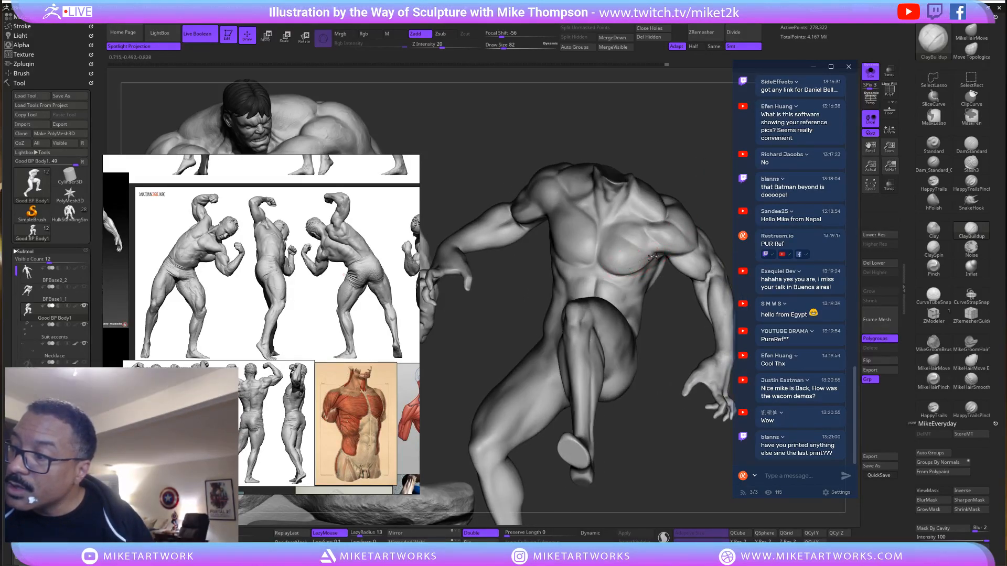
pyautogui.moveTo(705, 201)
pyautogui.mouseDown()
pyautogui.moveTo(718, 205)
pyautogui.moveTo(677, 193)
pyautogui.mouseUp()
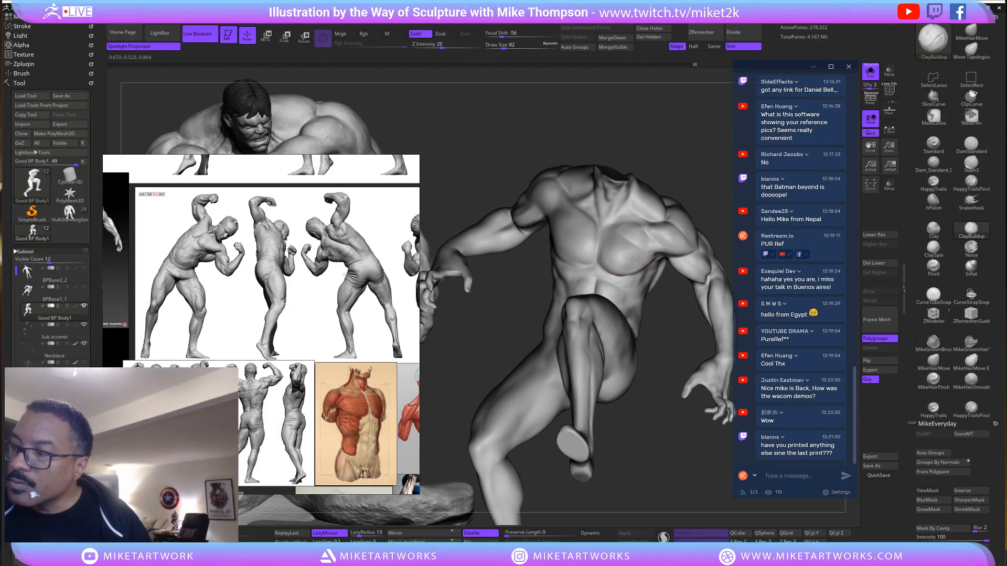
pyautogui.keyDown('shift'); pyautogui.moveTo(623, 258); pyautogui.dragTo(641, 265); pyautogui.keyUp('shift')
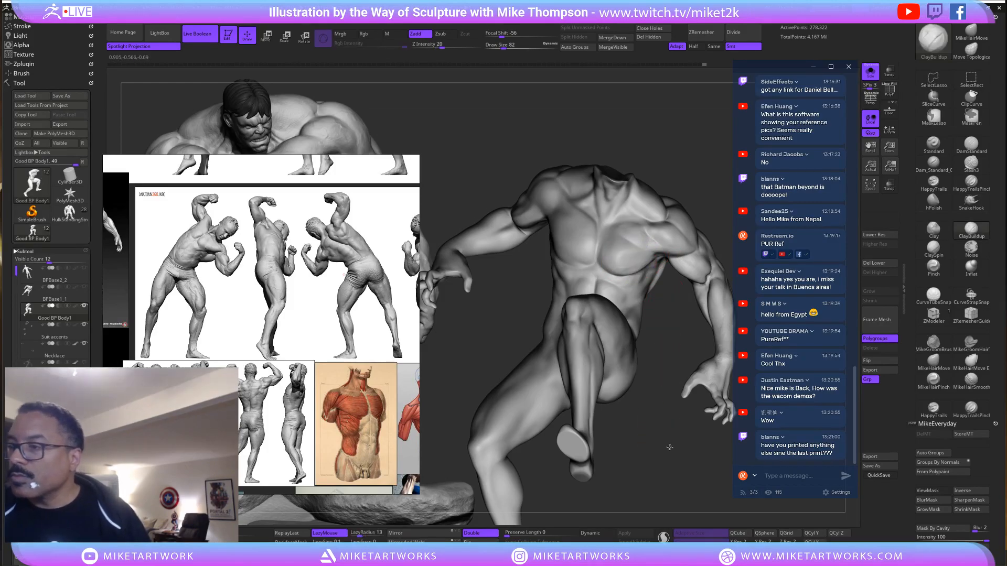
pyautogui.moveTo(669, 447)
pyautogui.mouseDown()
pyautogui.moveTo(676, 238)
pyautogui.moveTo(619, 265)
pyautogui.mouseUp()
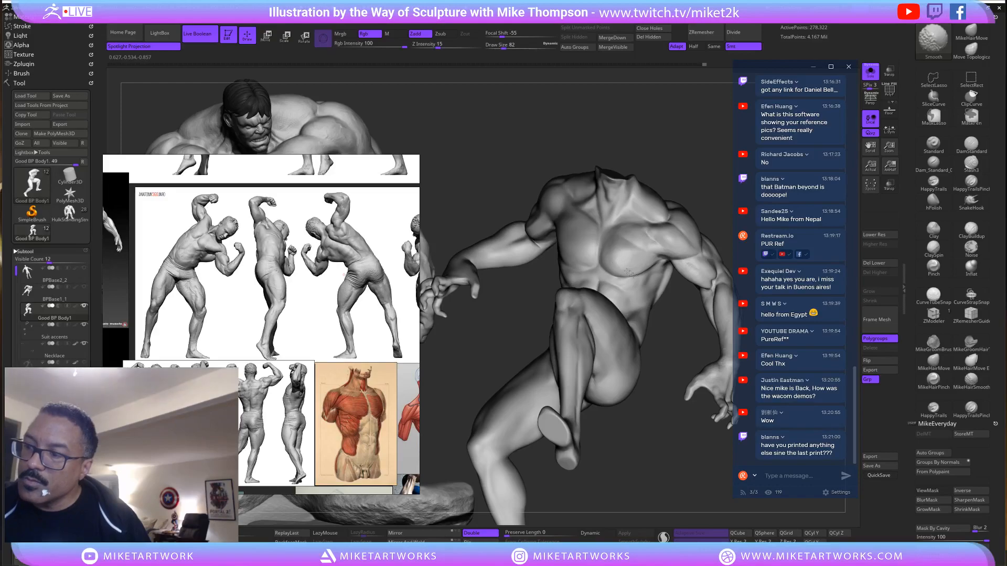
# Refine the opposite pectoral and the transition into the armpit and shoulder from the front and side.
pyautogui.moveTo(660, 398)
pyautogui.mouseDown()
pyautogui.moveTo(678, 445)
pyautogui.moveTo(678, 315)
pyautogui.moveTo(536, 249)
pyautogui.mouseUp()
pyautogui.moveTo(682, 296); pyautogui.dragTo(559, 288)
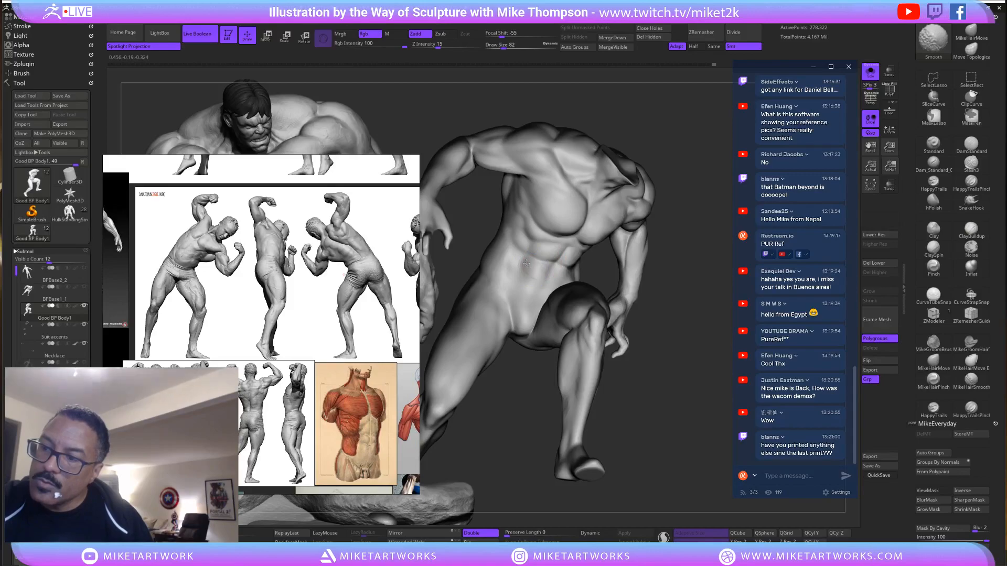
pyautogui.moveTo(671, 414)
pyautogui.mouseDown()
pyautogui.moveTo(683, 420)
pyautogui.moveTo(584, 260)
pyautogui.mouseUp()
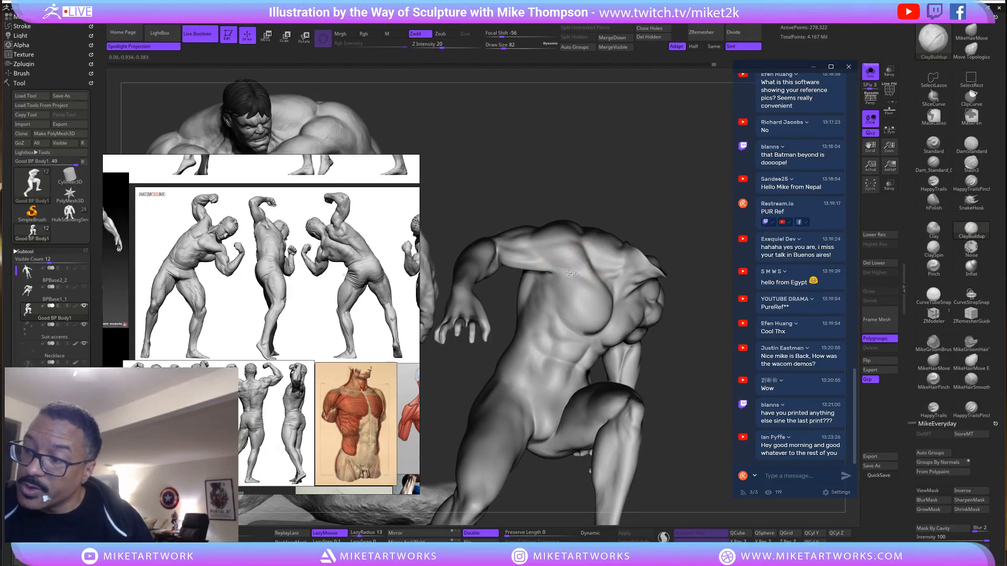
pyautogui.moveTo(660, 216); pyautogui.dragTo(669, 208)
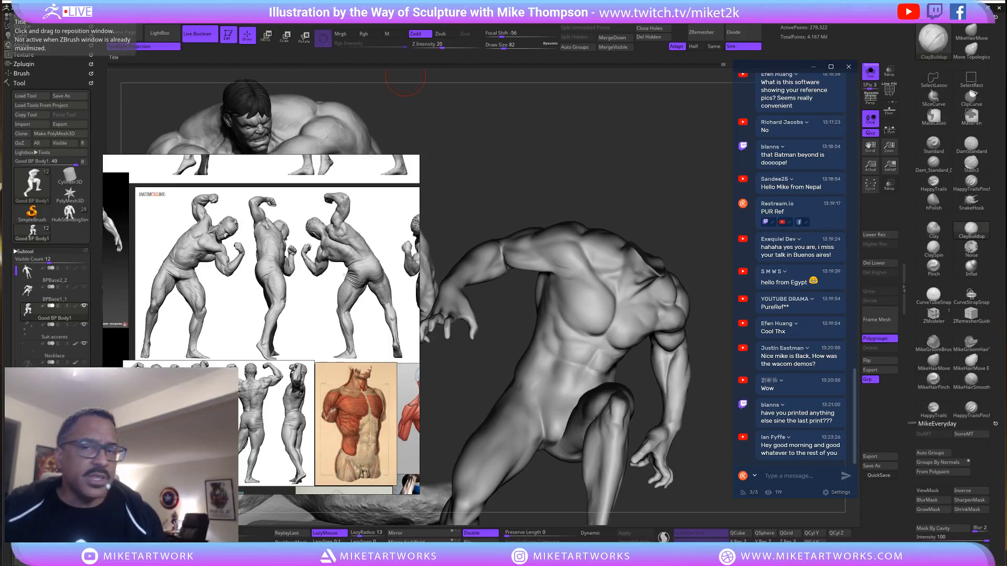
# Look through the Black Panther reference board for crouching poses and suit designs.
pyautogui.moveTo(244, 343); pyautogui.dragTo(279, 340, button='right')
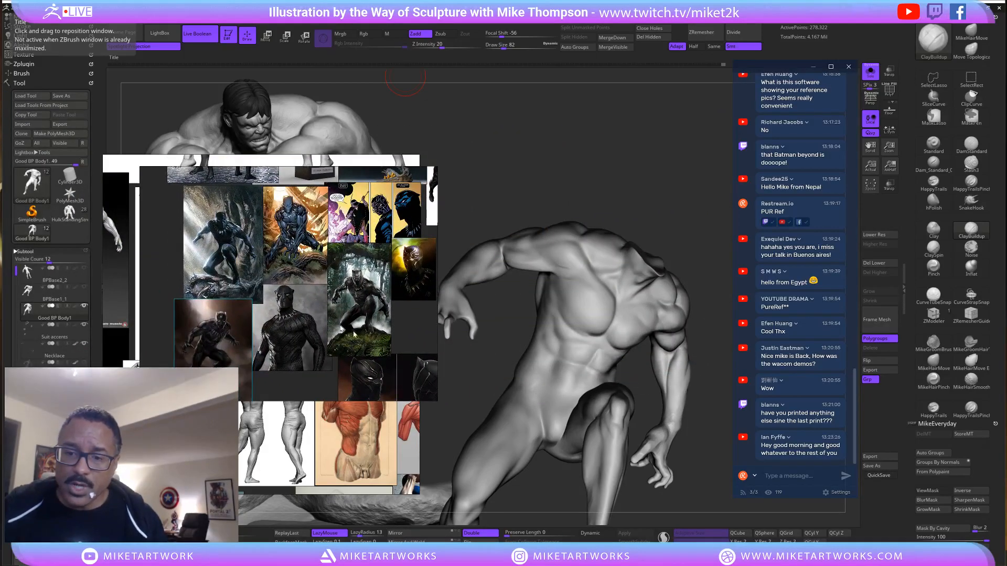
pyautogui.scroll(-4, 354, 334)
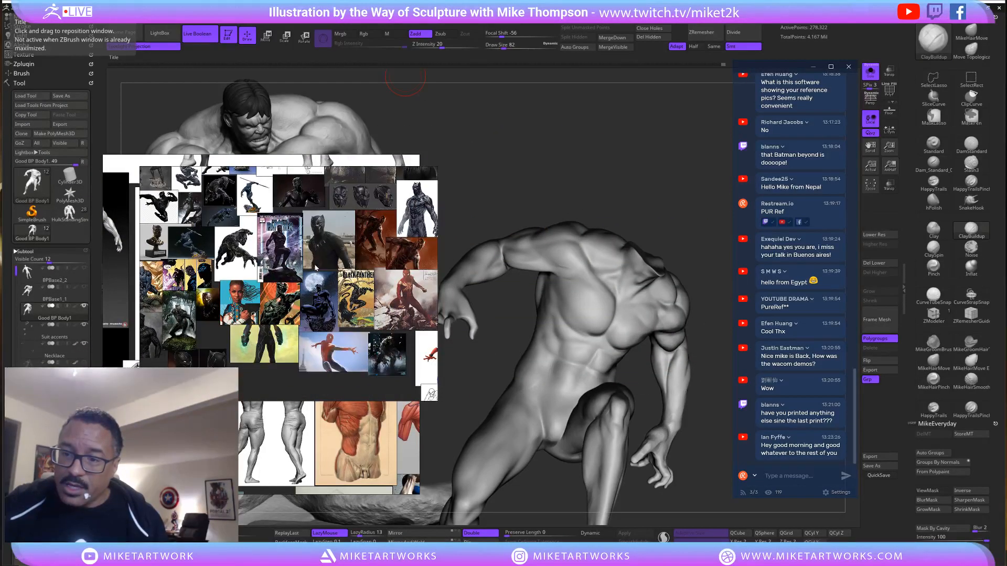
pyautogui.scroll(4, 315, 268)
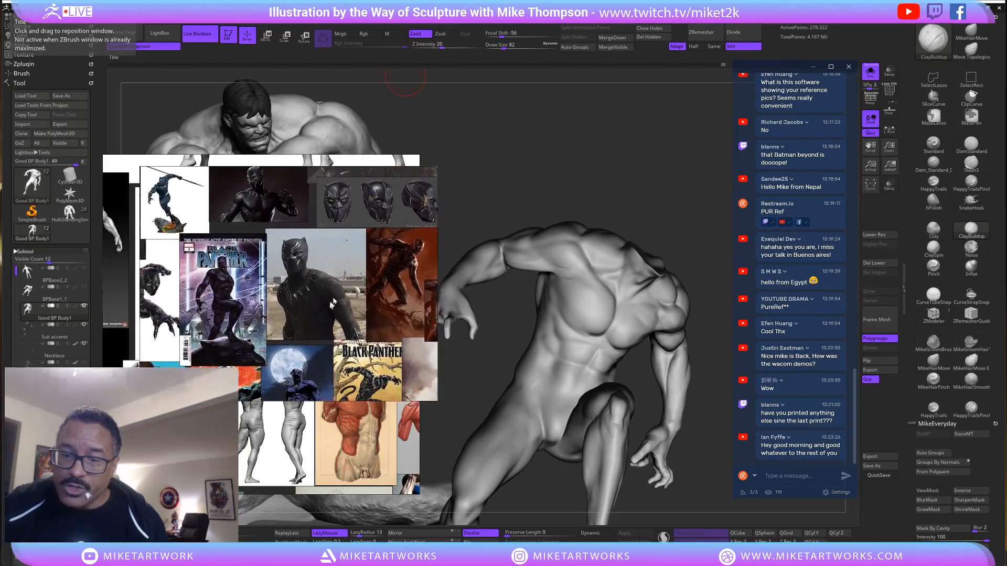
pyautogui.scroll(2, 332, 305)
pyautogui.moveTo(311, 326); pyautogui.dragTo(183, 304, button='middle')
pyautogui.scroll(2, 266, 301)
pyautogui.scroll(-2, 291, 316)
pyautogui.moveTo(263, 299); pyautogui.dragTo(163, 287, button='middle')
pyautogui.moveTo(292, 317); pyautogui.dragTo(403, 281, button='middle')
pyautogui.moveTo(330, 326); pyautogui.dragTo(398, 282, button='middle')
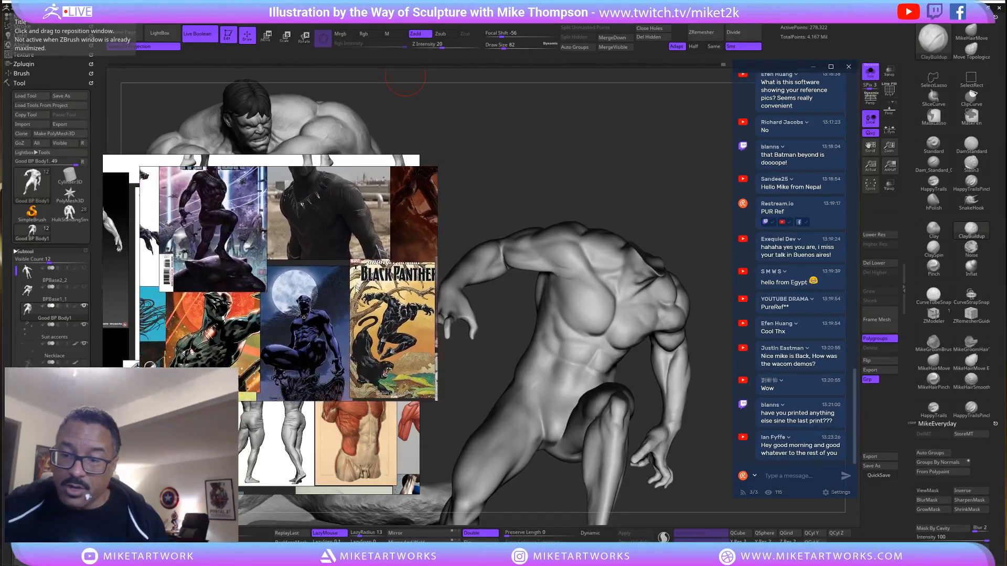
# Examine the moonlit and forest crouching poses and the torso of the movie suit up close.
pyautogui.moveTo(353, 308); pyautogui.dragTo(368, 257, button='middle')
pyautogui.scroll(3, 367, 257)
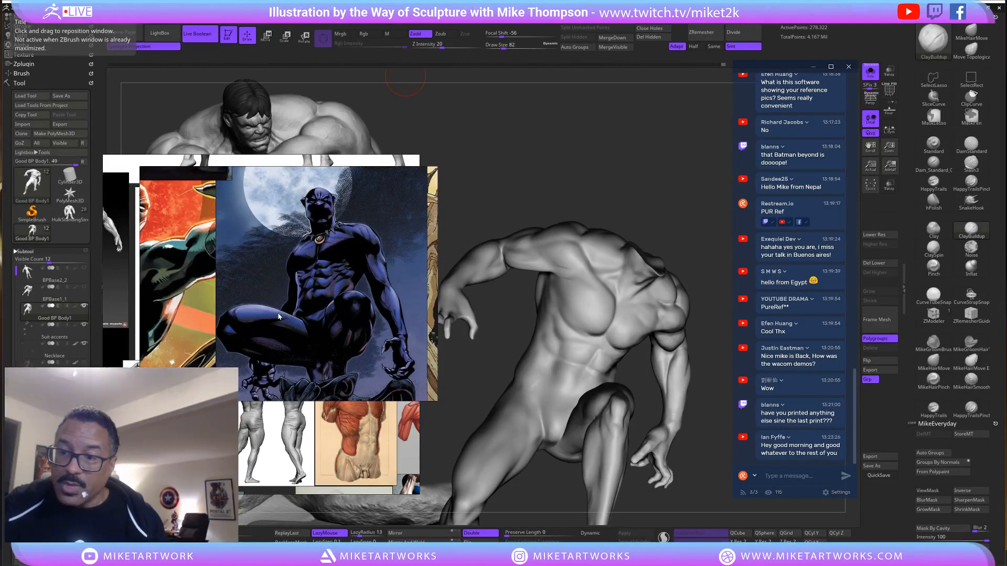
pyautogui.scroll(-4, 279, 316)
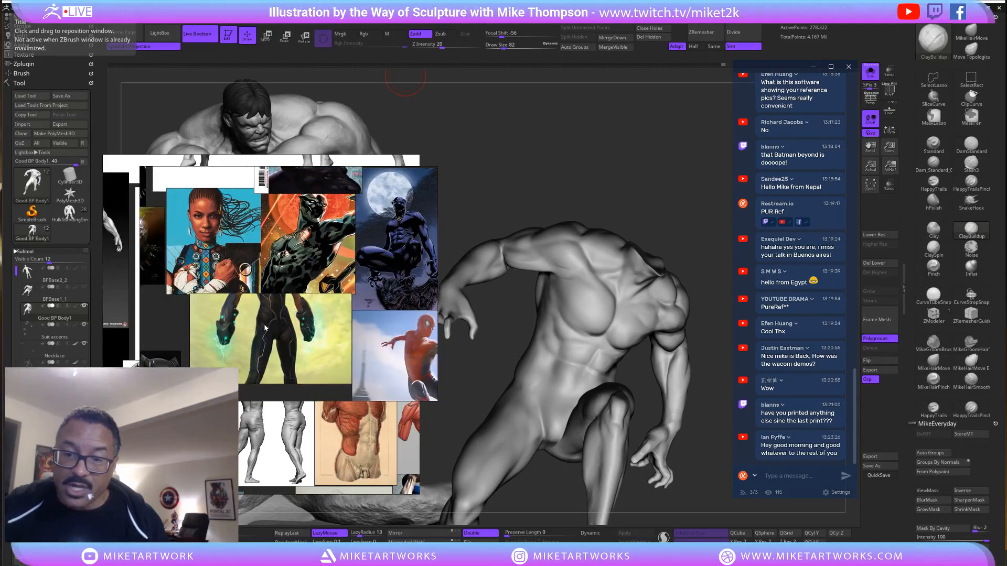
pyautogui.moveTo(321, 305); pyautogui.dragTo(374, 269, button='middle')
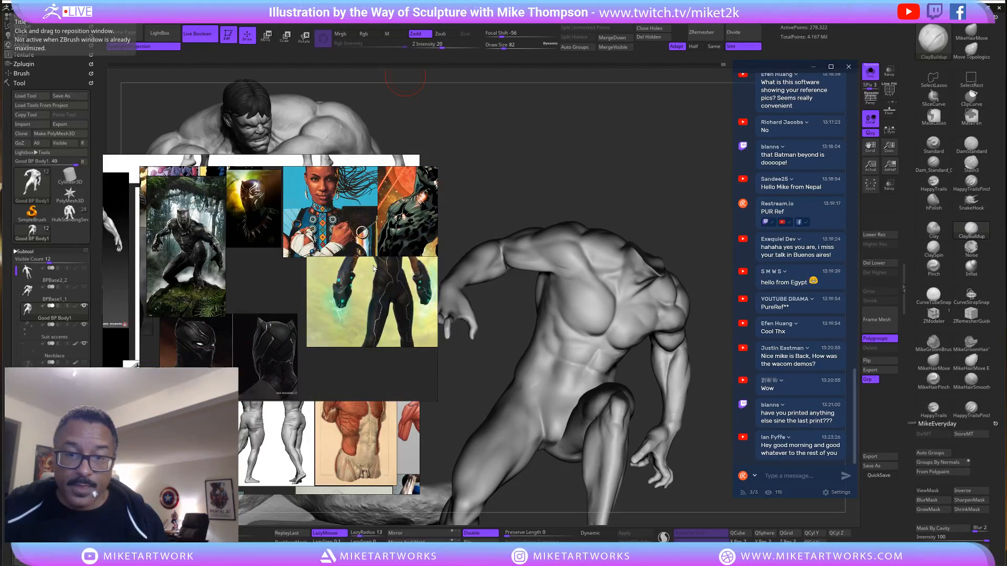
pyautogui.scroll(5, 317, 340)
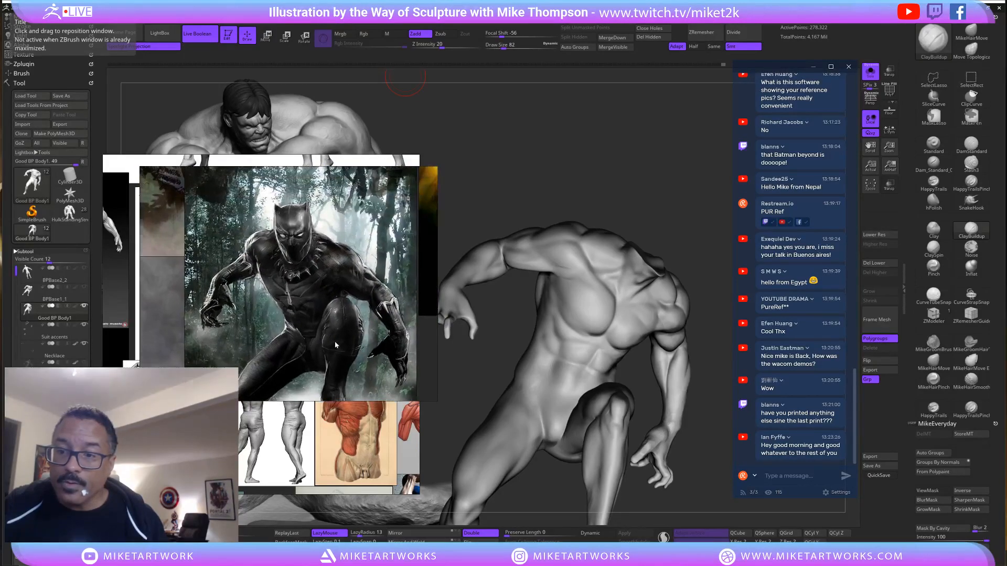
pyautogui.moveTo(279, 320); pyautogui.dragTo(363, 244, button='middle')
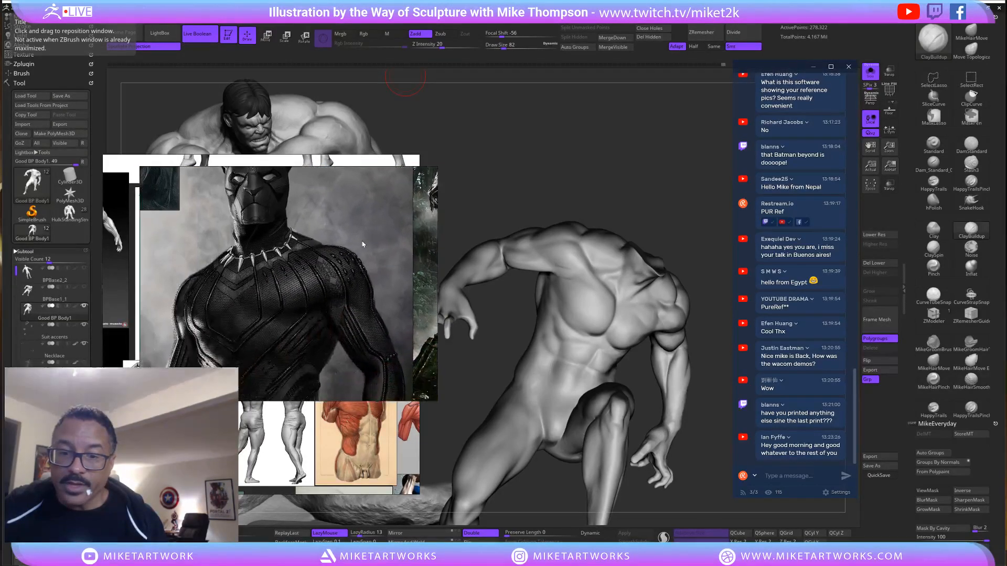
pyautogui.scroll(-3, 267, 282)
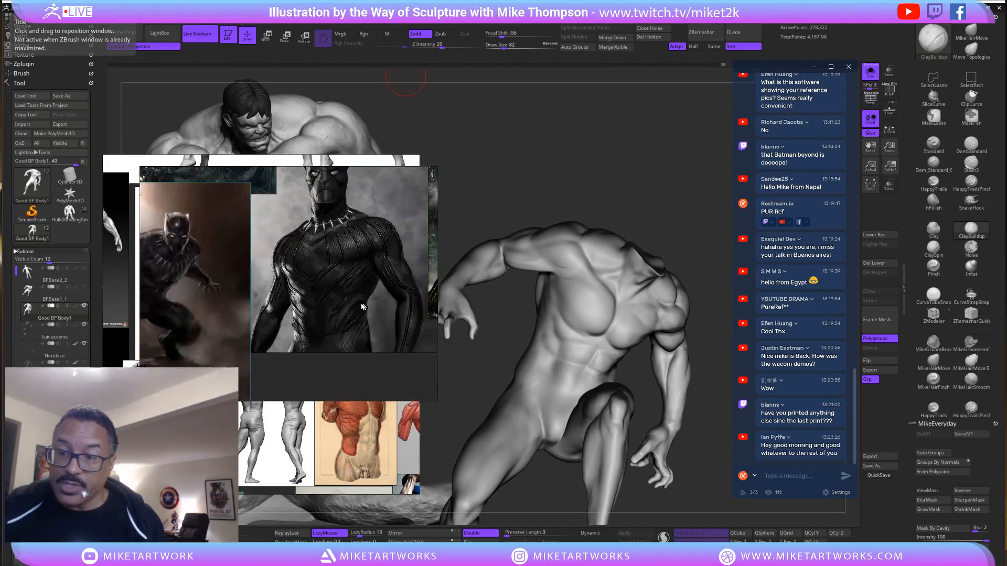
pyautogui.scroll(3, 362, 296)
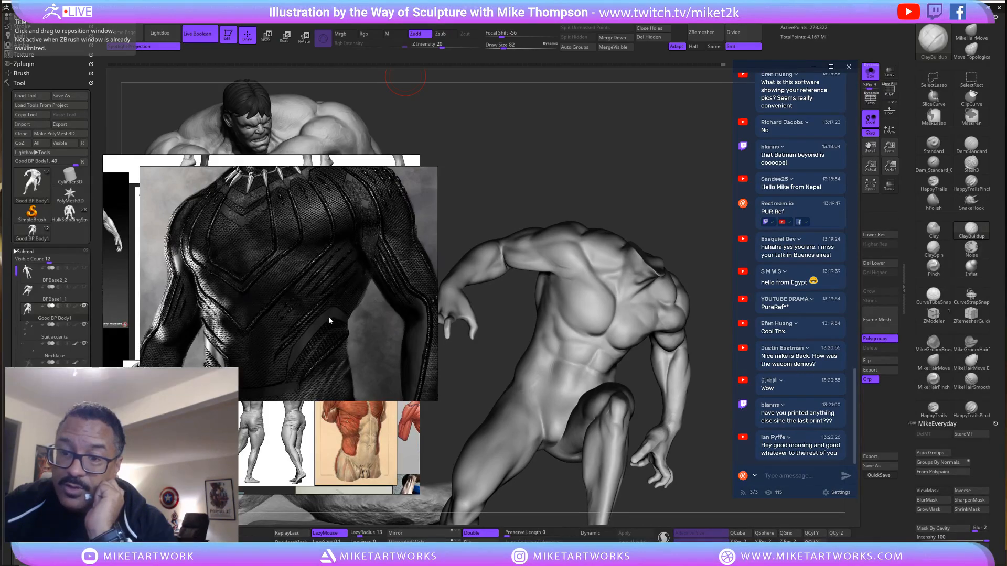
# Look through the remaining Black Panther and Spider-Man pose references, including leaping, crouching and inked figures.
pyautogui.scroll(-5, 330, 320)
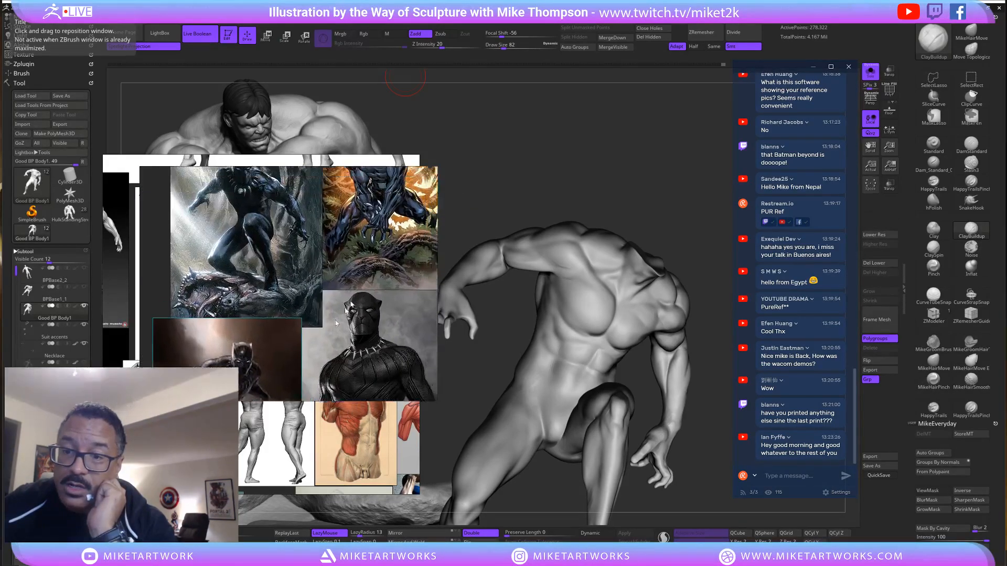
pyautogui.moveTo(352, 302); pyautogui.dragTo(310, 372, button='middle')
pyautogui.moveTo(367, 268); pyautogui.dragTo(363, 352, button='middle')
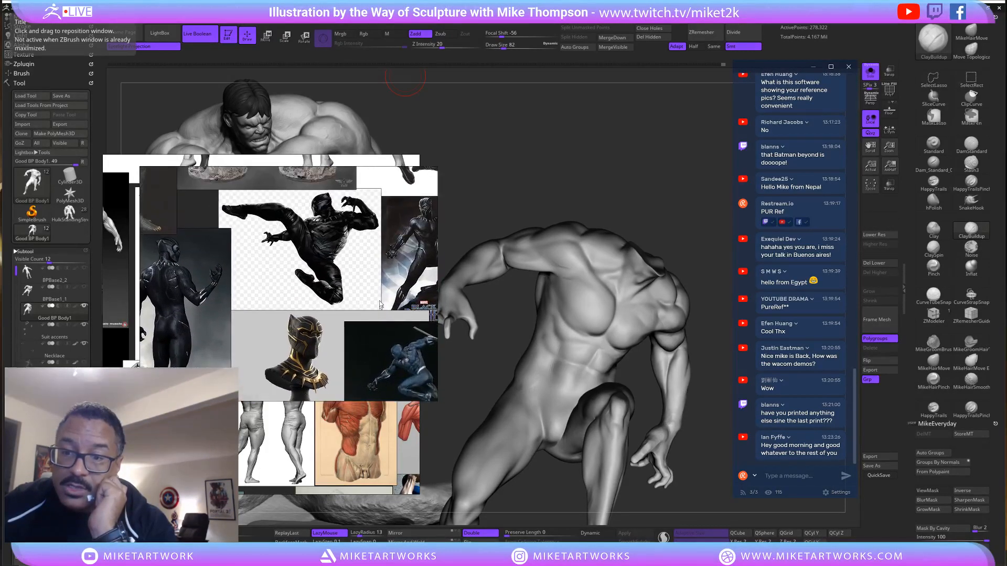
pyautogui.moveTo(379, 300); pyautogui.dragTo(308, 384, button='middle')
pyautogui.moveTo(348, 306); pyautogui.dragTo(363, 403, button='middle')
pyautogui.moveTo(344, 291); pyautogui.dragTo(329, 371, button='middle')
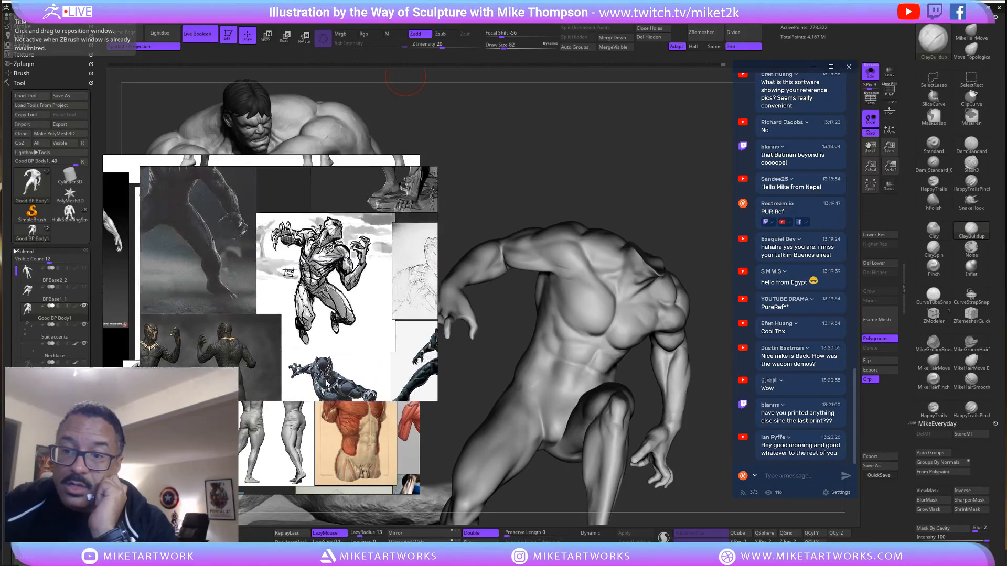
pyautogui.scroll(-1, 331, 325)
pyautogui.moveTo(335, 262)
pyautogui.mouseDown(button='middle')
pyautogui.moveTo(343, 367)
pyautogui.moveTo(341, 315)
pyautogui.moveTo(360, 332)
pyautogui.moveTo(286, 231)
pyautogui.moveTo(310, 268)
pyautogui.mouseUp(button='middle')
pyautogui.scroll(-3, 346, 343)
pyautogui.moveTo(354, 292); pyautogui.dragTo(297, 388, button='middle')
pyautogui.moveTo(346, 330); pyautogui.dragTo(340, 264, button='middle')
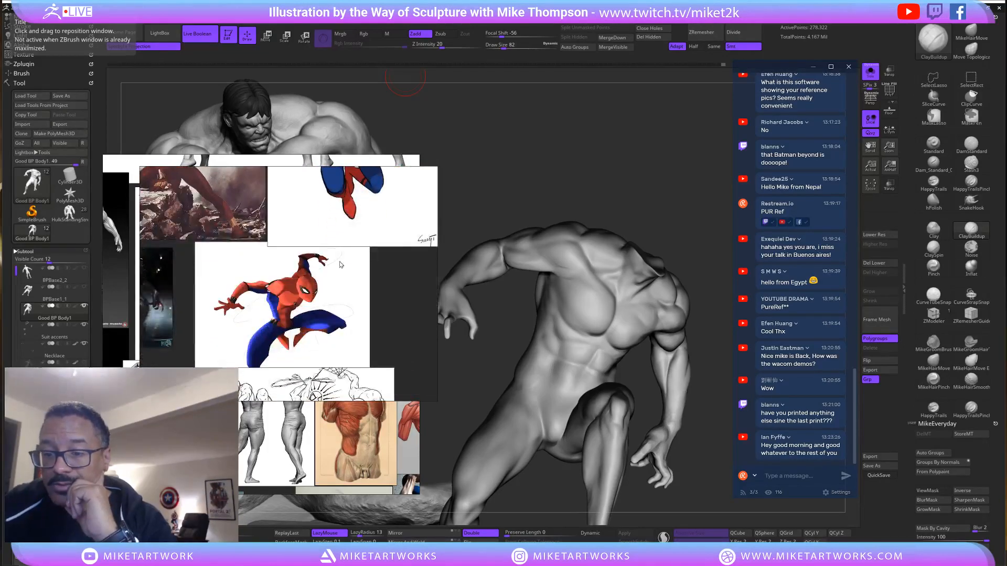
pyautogui.moveTo(382, 375); pyautogui.dragTo(1, 278, button='right')
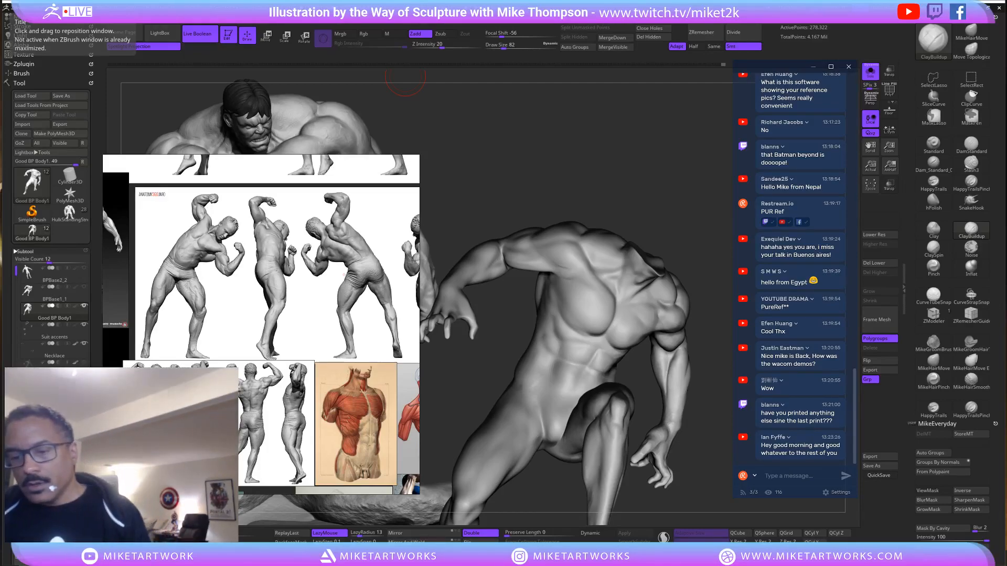
# Save the project and turn off Solo to inspect the whole figure with its helmet, necklace and suit accents.
pyautogui.hotkey('ctrl', 's')
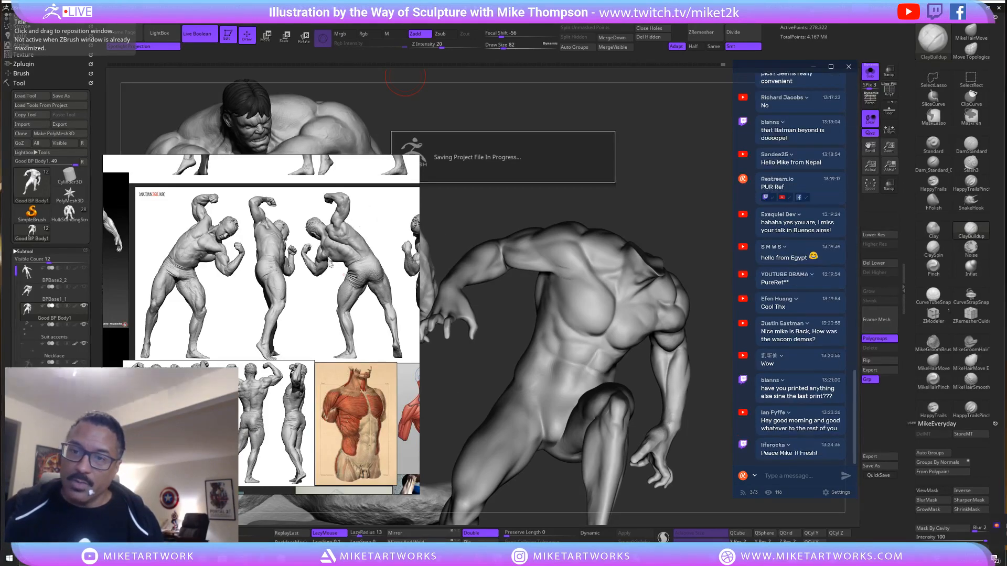
pyautogui.moveTo(347, 275)
pyautogui.mouseDown()
pyautogui.moveTo(323, 307)
pyautogui.moveTo(350, 309)
pyautogui.moveTo(363, 293)
pyautogui.moveTo(349, 277)
pyautogui.mouseUp()
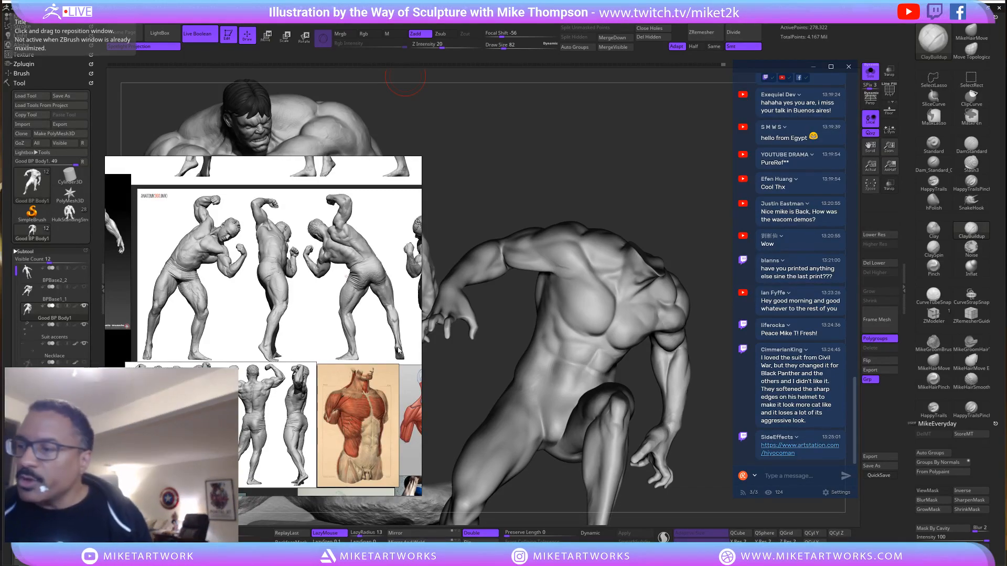
pyautogui.moveTo(708, 446); pyautogui.dragTo(710, 445)
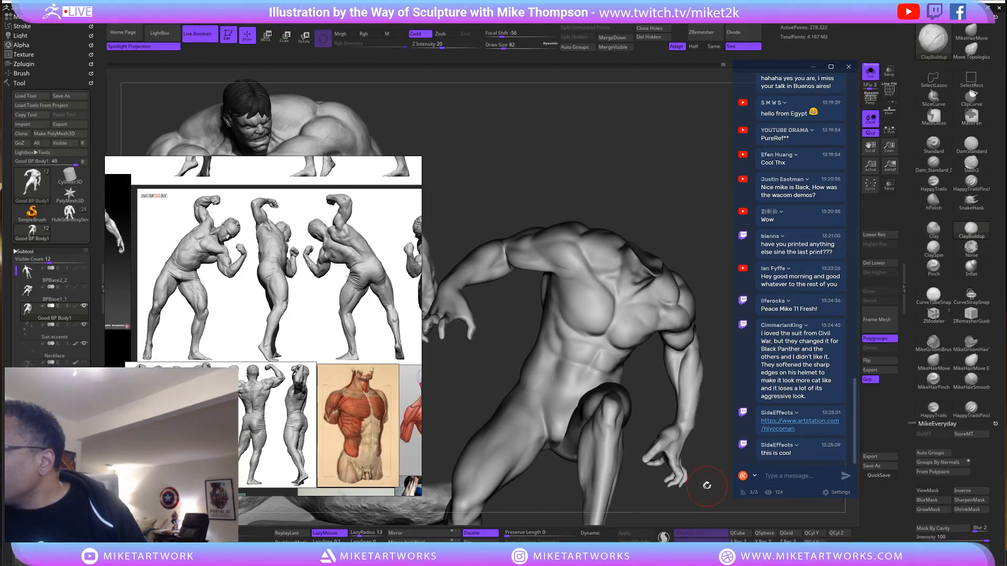
pyautogui.moveTo(707, 486); pyautogui.dragTo(711, 492)
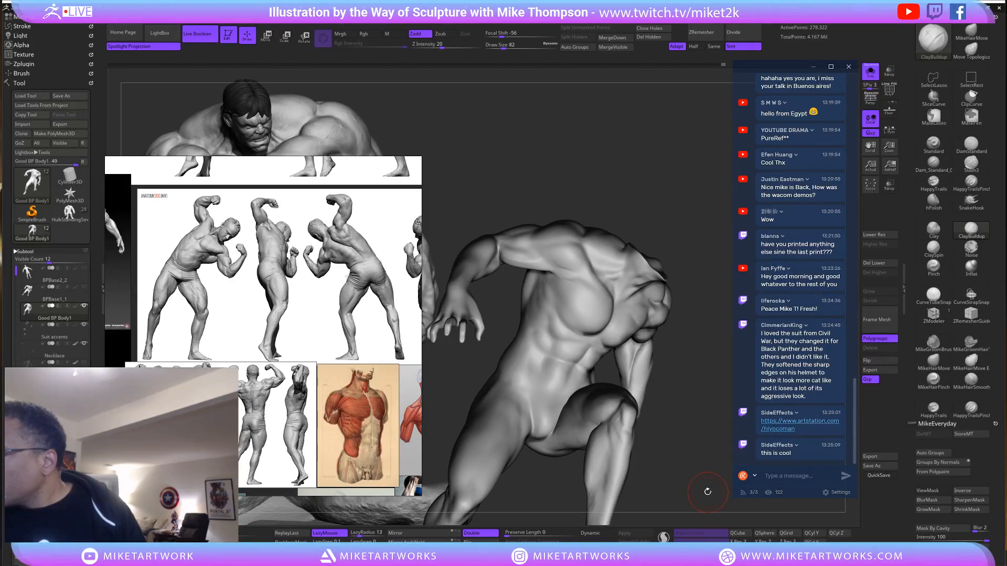
pyautogui.moveTo(708, 490)
pyautogui.mouseDown()
pyautogui.moveTo(702, 496)
pyautogui.moveTo(697, 210)
pyautogui.moveTo(678, 212)
pyautogui.moveTo(701, 189)
pyautogui.moveTo(691, 143)
pyautogui.moveTo(684, 212)
pyautogui.moveTo(709, 332)
pyautogui.mouseUp()
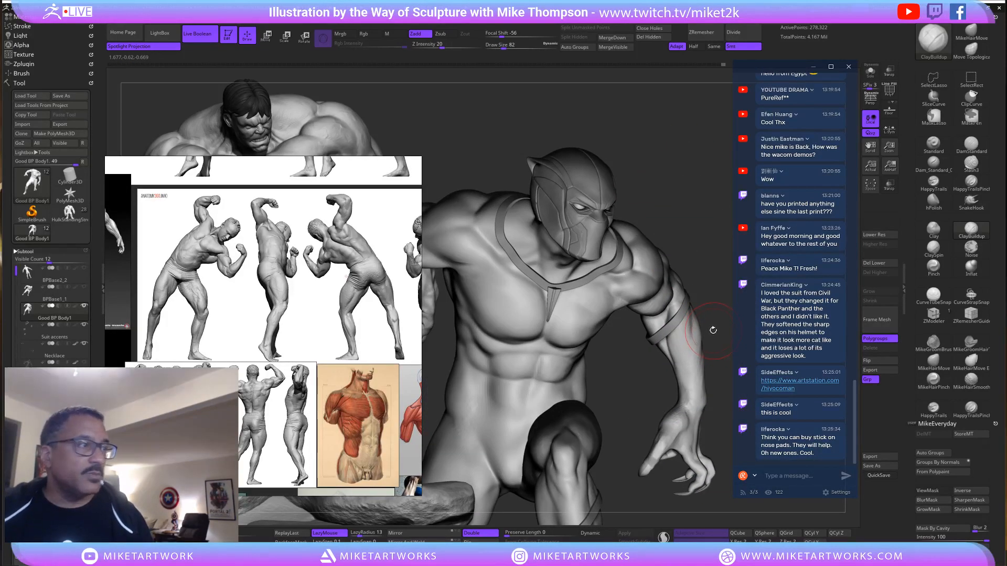
pyautogui.moveTo(699, 224); pyautogui.dragTo(688, 215)
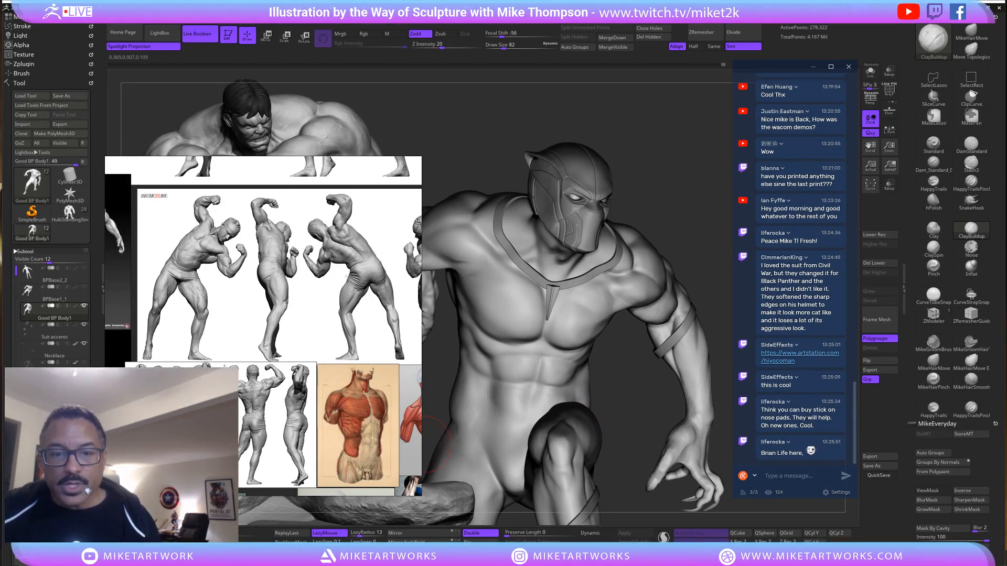
# Look through the anatomy reference board for the foot photos and the statue images below them.
pyautogui.moveTo(262, 320); pyautogui.dragTo(270, 418, button='middle')
pyautogui.moveTo(381, 394); pyautogui.dragTo(342, 419, button='middle')
pyautogui.moveTo(263, 336); pyautogui.dragTo(273, 438, button='middle')
pyautogui.moveTo(220, 333); pyautogui.dragTo(419, 353, button='middle')
pyautogui.scroll(-3, 253, 354)
pyautogui.moveTo(125, 430); pyautogui.dragTo(268, 231, button='middle')
pyautogui.scroll(-5, 247, 375)
pyautogui.moveTo(290, 378); pyautogui.dragTo(295, 328, button='middle')
pyautogui.moveTo(309, 425); pyautogui.dragTo(330, 296, button='middle')
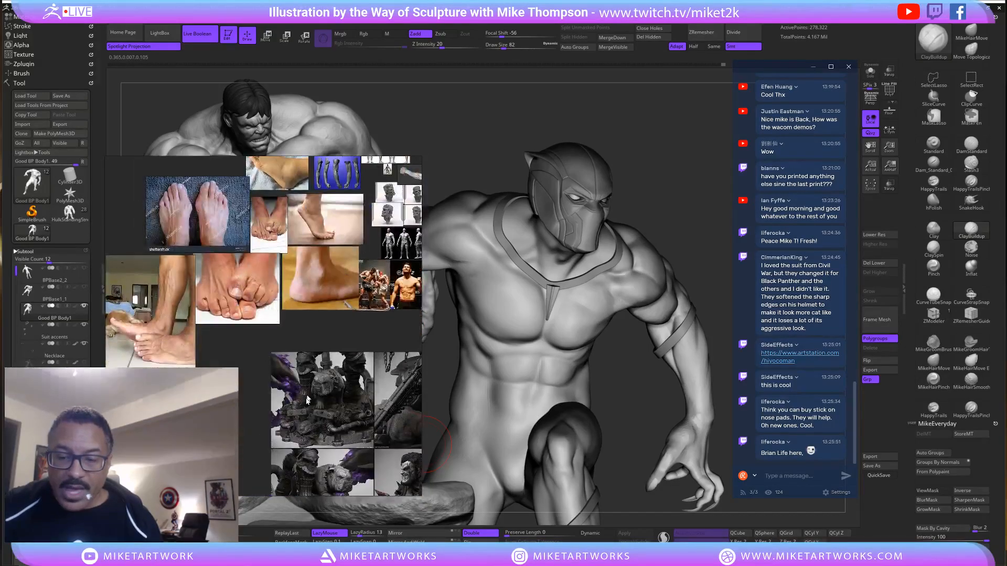
# Examine the Lobo statue references, including the chained arm, the weapon, the dog and the base.
pyautogui.moveTo(388, 441); pyautogui.dragTo(292, 297, button='middle')
pyautogui.moveTo(354, 370); pyautogui.dragTo(192, 488, button='middle')
pyautogui.moveTo(281, 393); pyautogui.dragTo(361, 368, button='middle')
pyautogui.moveTo(194, 369); pyautogui.dragTo(163, 394, button='middle')
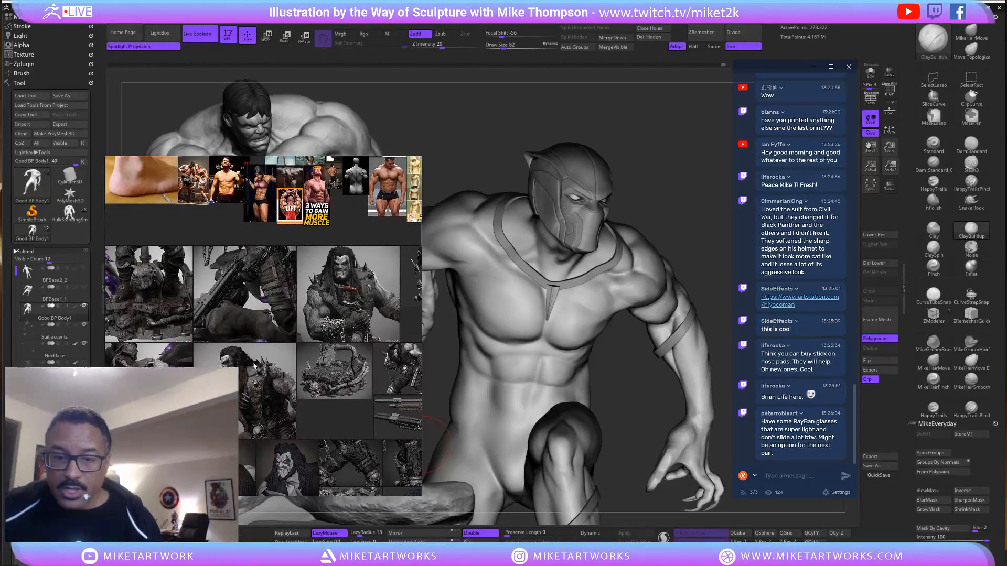
pyautogui.moveTo(293, 367); pyautogui.dragTo(269, 396, button='middle')
pyautogui.scroll(-5, 279, 378)
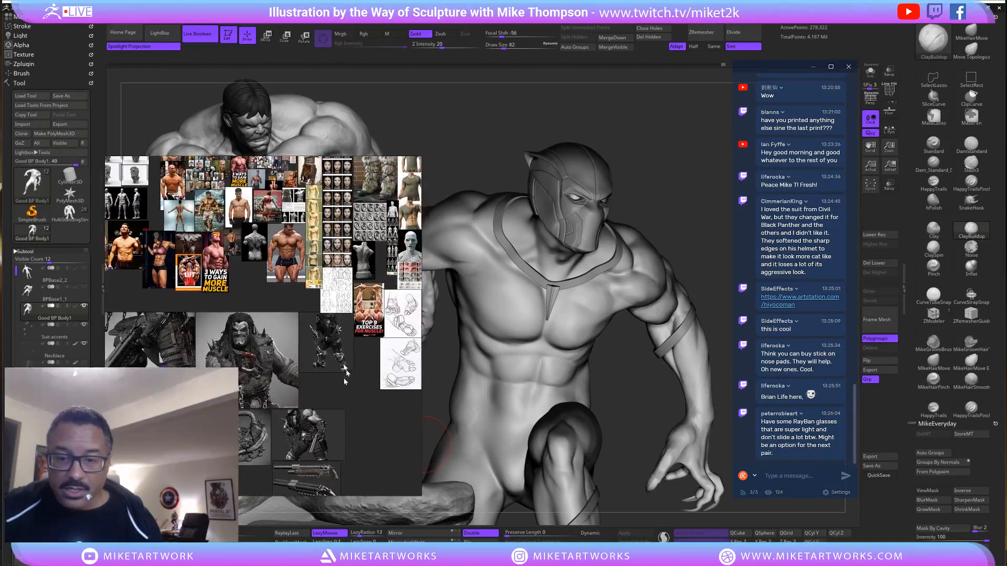
pyautogui.moveTo(302, 444); pyautogui.dragTo(419, 338, button='middle')
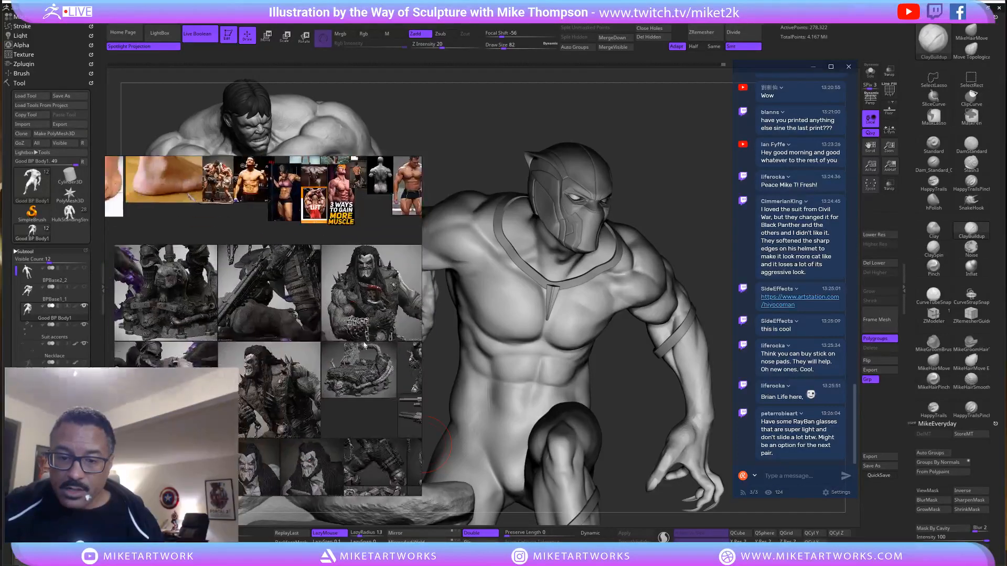
pyautogui.moveTo(291, 363); pyautogui.dragTo(198, 405, button='middle')
pyautogui.moveTo(284, 401); pyautogui.dragTo(340, 409, button='middle')
pyautogui.scroll(5, 325, 404)
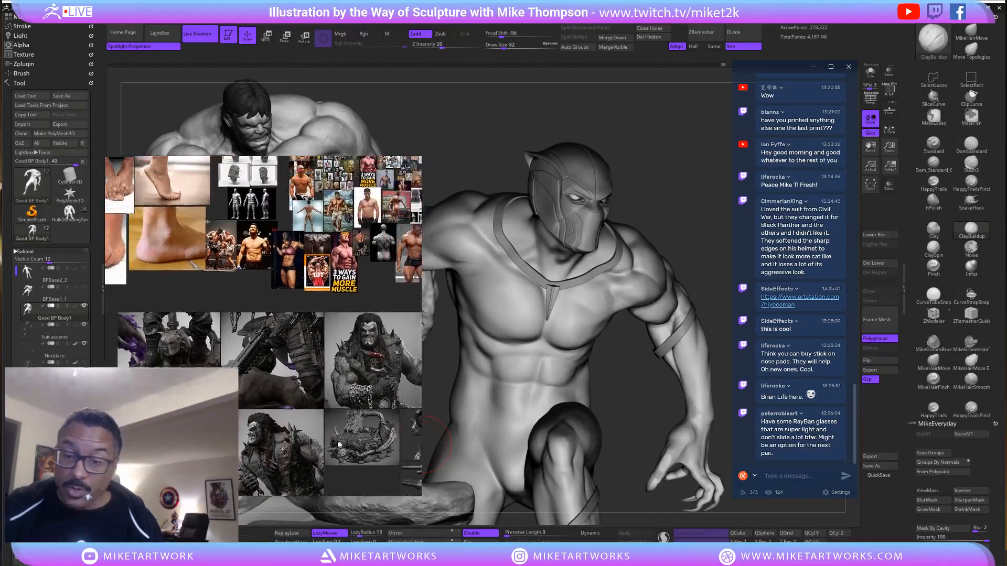
pyautogui.scroll(3, 331, 414)
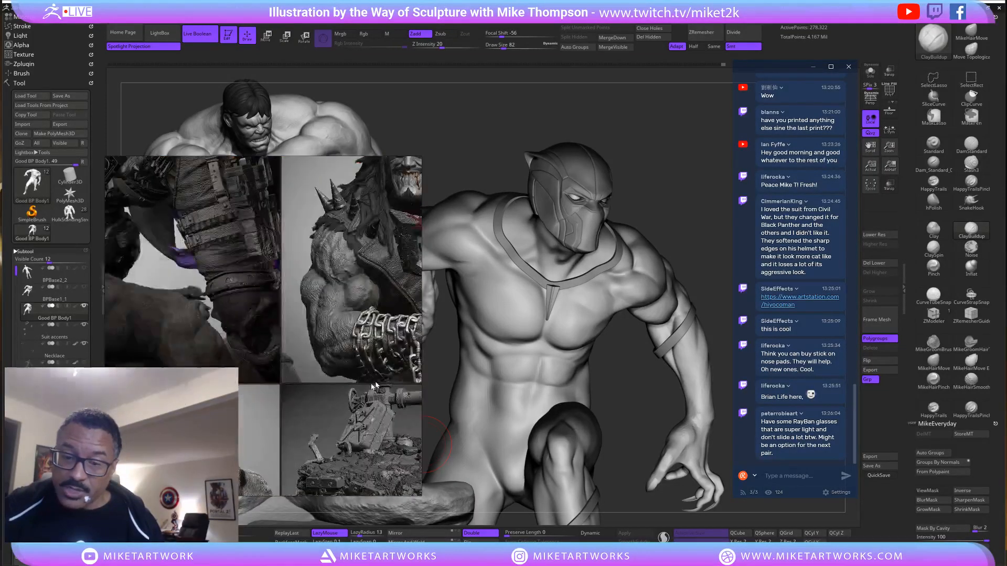
pyautogui.moveTo(388, 373); pyautogui.dragTo(388, 407, button='middle')
pyautogui.moveTo(240, 435); pyautogui.dragTo(364, 413, button='middle')
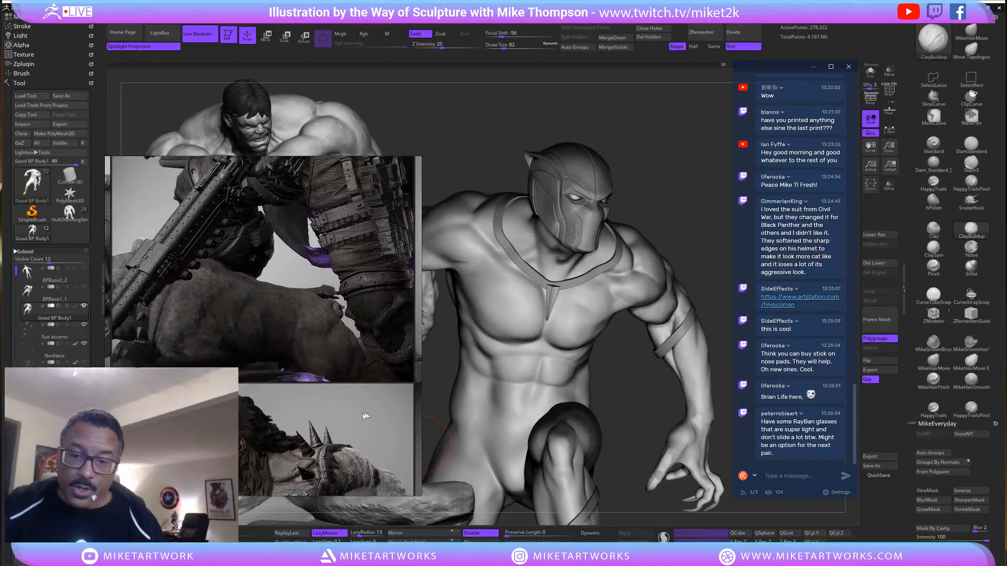
pyautogui.scroll(-2, 284, 409)
pyautogui.scroll(-4, 284, 409)
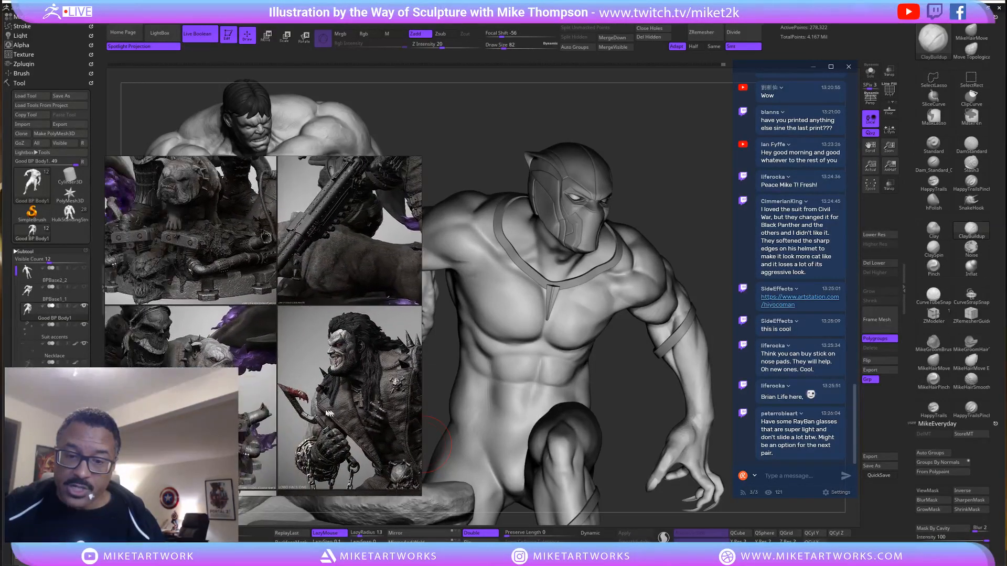
pyautogui.scroll(-8, 321, 408)
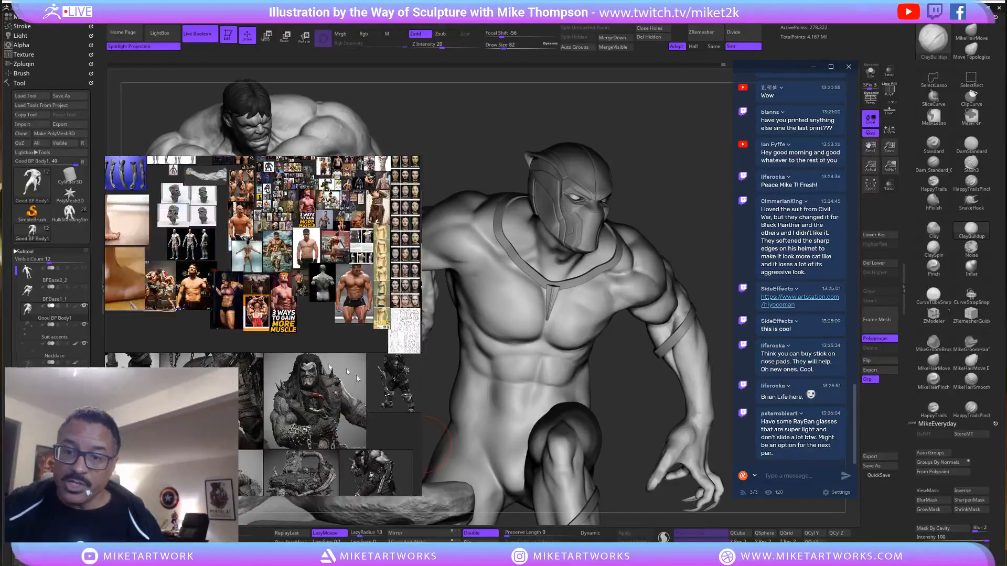
# Search the muscle reference collection for the rear-view calf photos and the leg anatomy drawing.
pyautogui.moveTo(270, 414); pyautogui.dragTo(246, 461, button='middle')
pyautogui.moveTo(247, 389); pyautogui.dragTo(270, 469, button='middle')
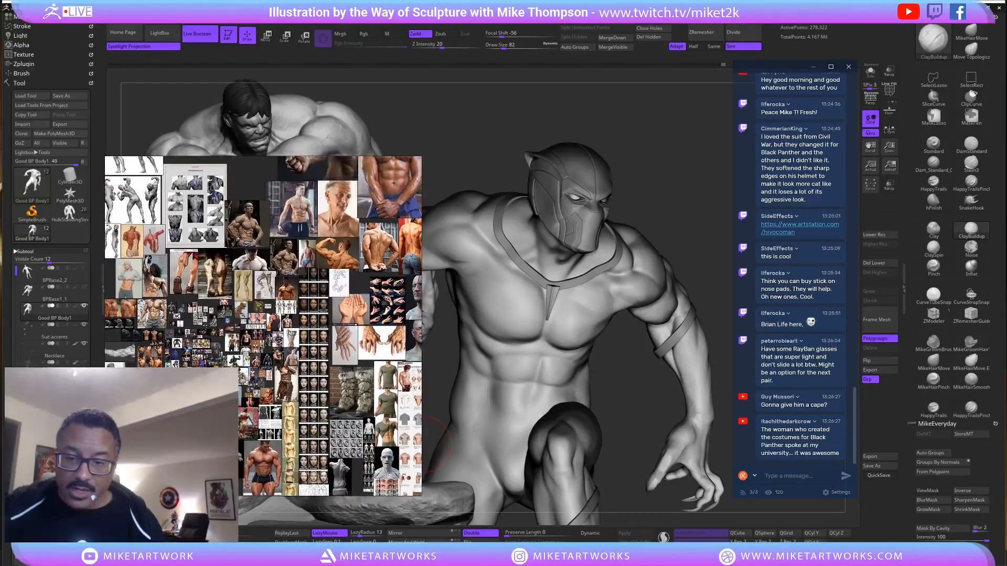
pyautogui.scroll(2, 246, 384)
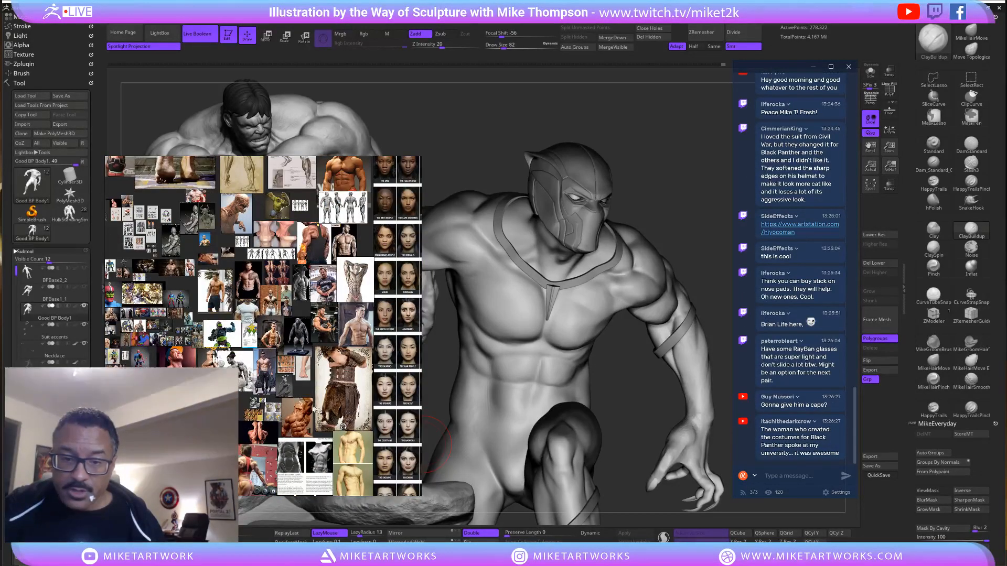
pyautogui.moveTo(315, 411); pyautogui.dragTo(404, 459, button='middle')
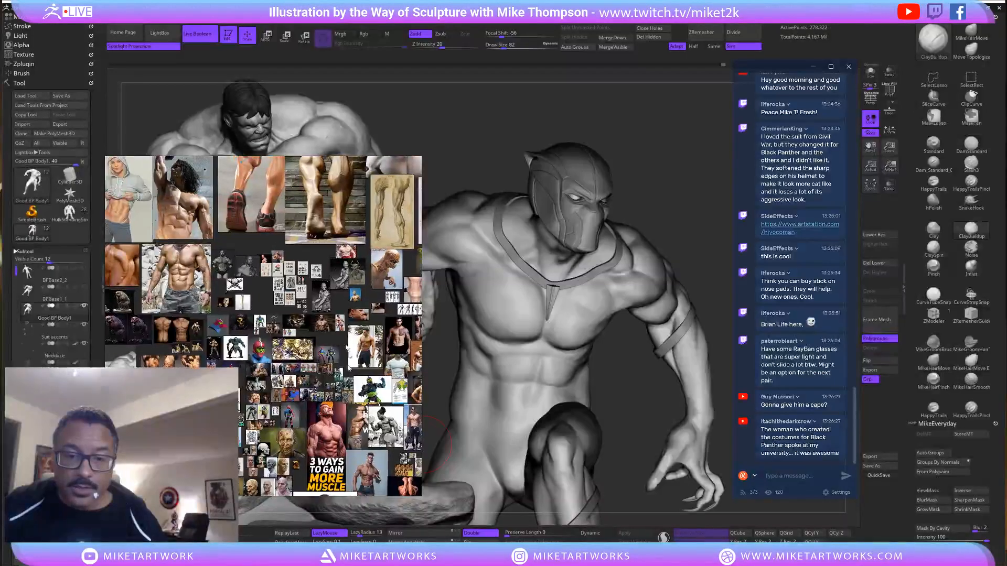
pyautogui.scroll(3, 264, 328)
pyautogui.moveTo(305, 405); pyautogui.dragTo(178, 367, button='middle')
pyautogui.moveTo(344, 427); pyautogui.dragTo(310, 422, button='middle')
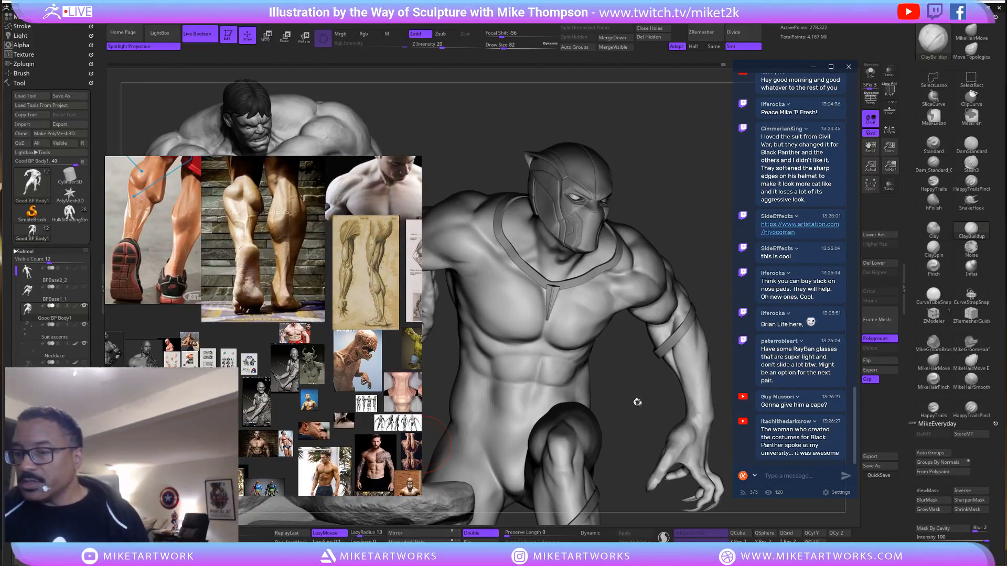
# Select the suit accents and adjust the leg bands using the MikeHairMove brush at draw size 94.
pyautogui.moveTo(637, 402)
pyautogui.mouseDown()
pyautogui.moveTo(636, 415)
pyautogui.moveTo(650, 415)
pyautogui.moveTo(676, 368)
pyautogui.moveTo(666, 361)
pyautogui.moveTo(690, 339)
pyautogui.moveTo(636, 290)
pyautogui.mouseUp()
pyautogui.press('ctrl')
pyautogui.keyDown('alt'); pyautogui.click(511, 288); pyautogui.keyUp('alt')
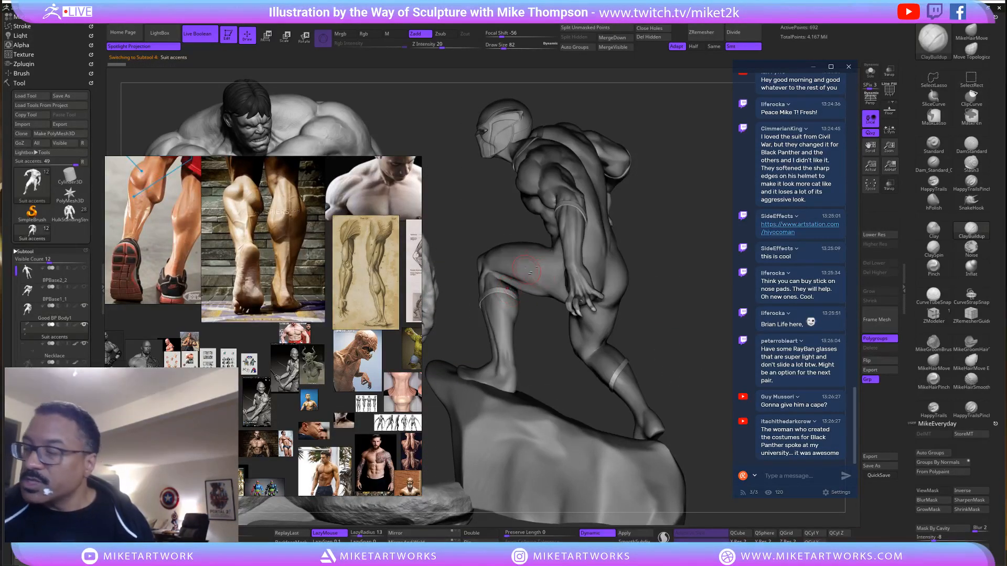
pyautogui.click(969, 32)
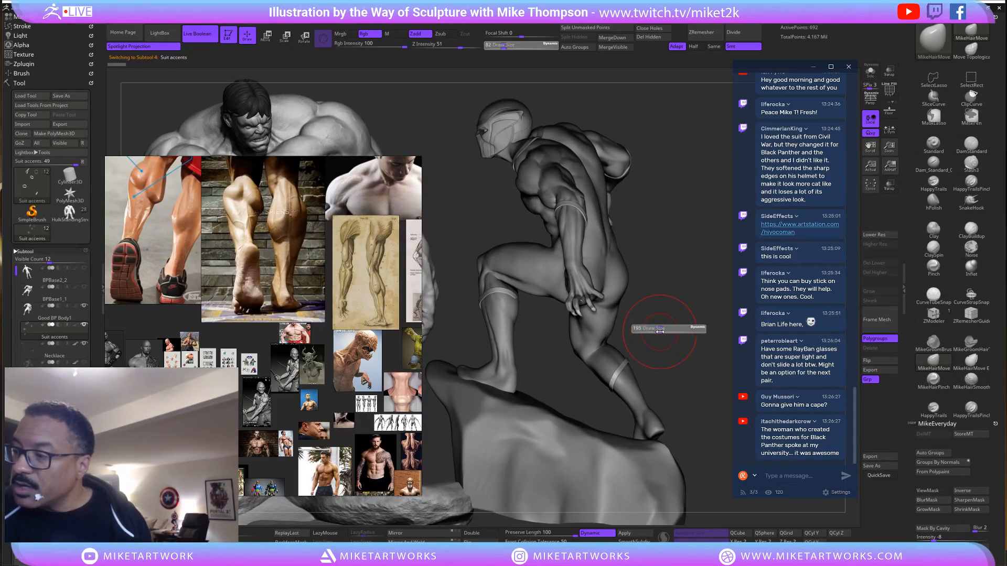
pyautogui.moveTo(652, 317)
pyautogui.mouseDown()
pyautogui.moveTo(679, 319)
pyautogui.moveTo(526, 306)
pyautogui.mouseUp()
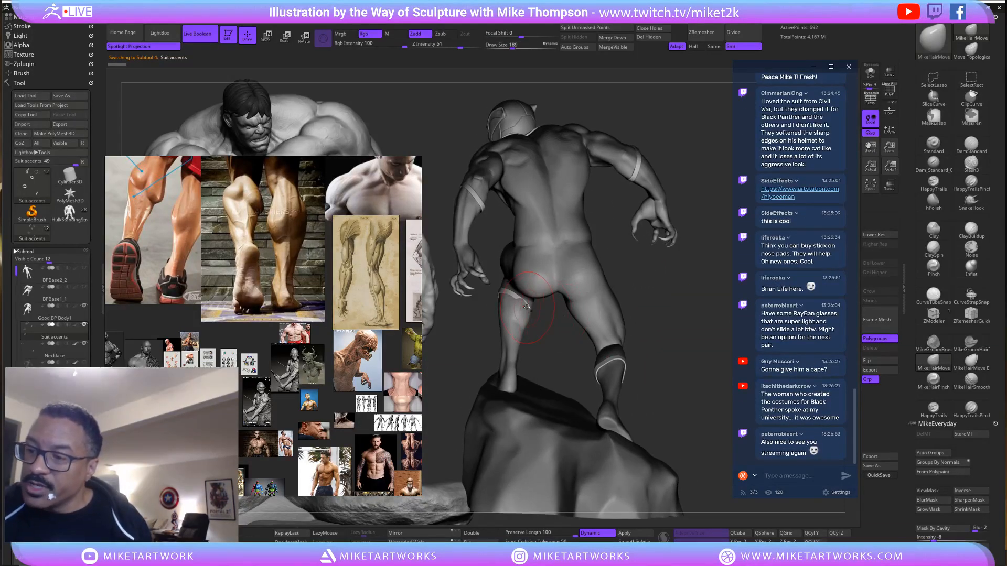
pyautogui.moveTo(679, 252)
pyautogui.mouseDown()
pyautogui.moveTo(603, 292)
pyautogui.moveTo(628, 286)
pyautogui.moveTo(537, 319)
pyautogui.moveTo(697, 278)
pyautogui.moveTo(708, 272)
pyautogui.moveTo(702, 256)
pyautogui.moveTo(682, 346)
pyautogui.moveTo(551, 354)
pyautogui.mouseUp()
pyautogui.press('s')
pyautogui.click(624, 298)
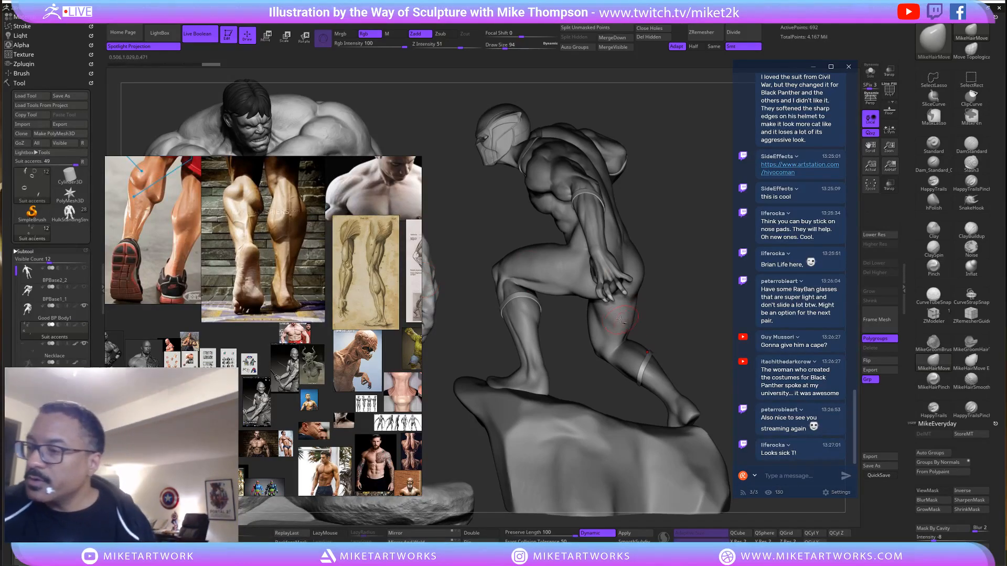
# Make the body the active subtool, hide the suit accents and check the pose from the side and front.
pyautogui.keyDown('alt'); pyautogui.click(614, 301); pyautogui.keyUp('alt')
pyautogui.moveTo(685, 304); pyautogui.dragTo(669, 328)
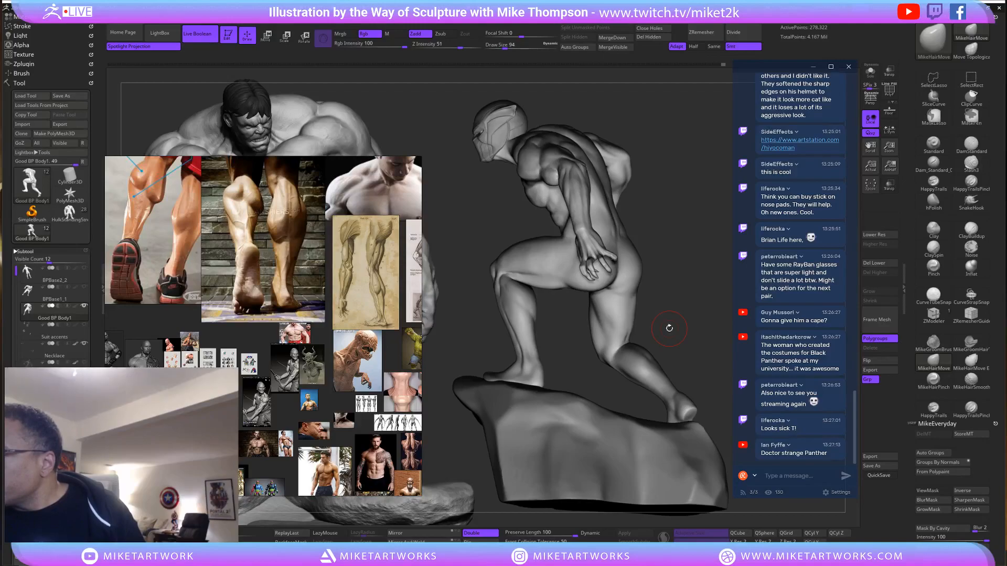
pyautogui.moveTo(669, 328); pyautogui.dragTo(676, 350)
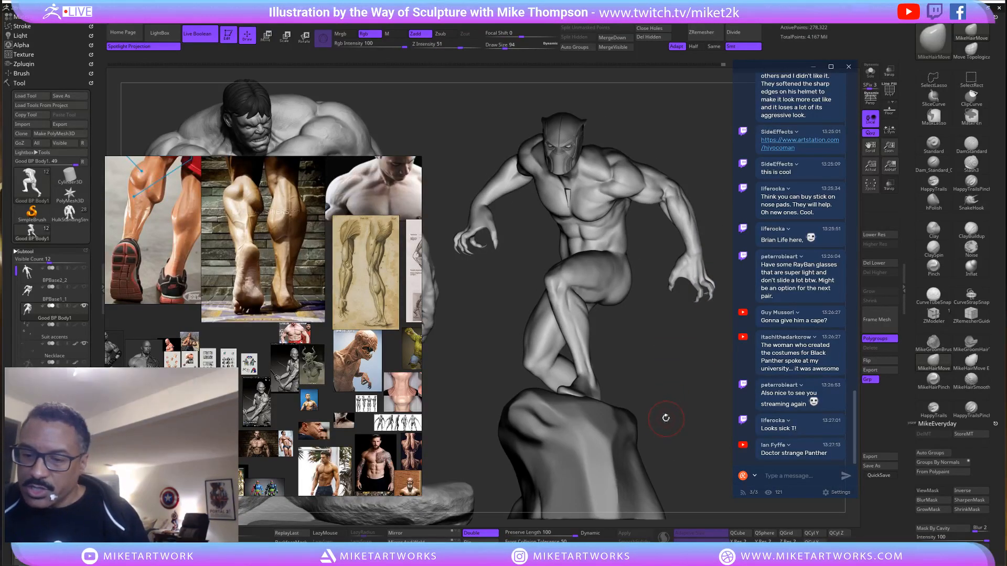
pyautogui.moveTo(665, 418); pyautogui.dragTo(685, 397)
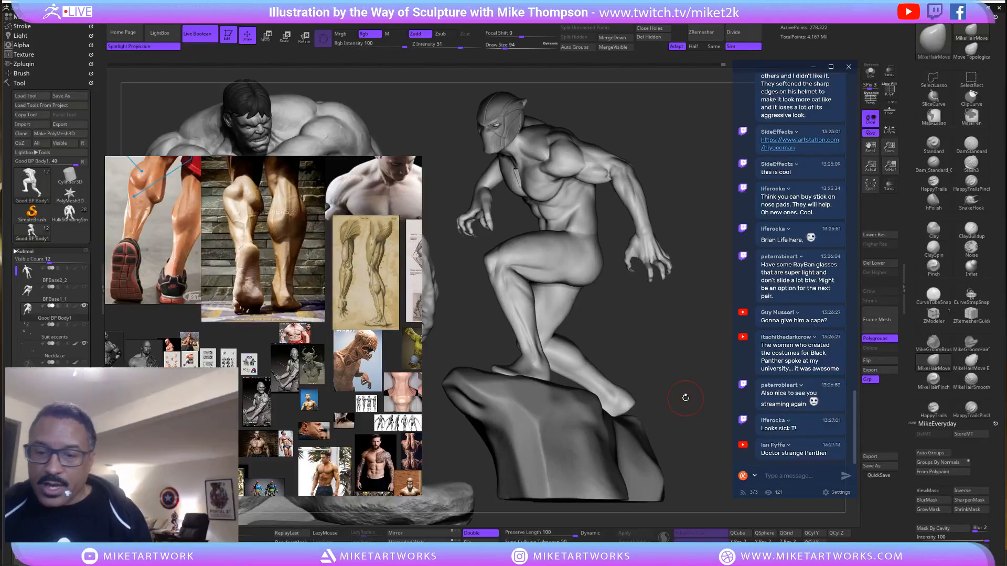
pyautogui.keyDown('alt'); pyautogui.moveTo(648, 350); pyautogui.dragTo(678, 351); pyautogui.keyUp('alt')
# Build up the right glute from behind with the ClayBuildup brush at draw size 94 and smooth the strokes.
pyautogui.click(987, 204)
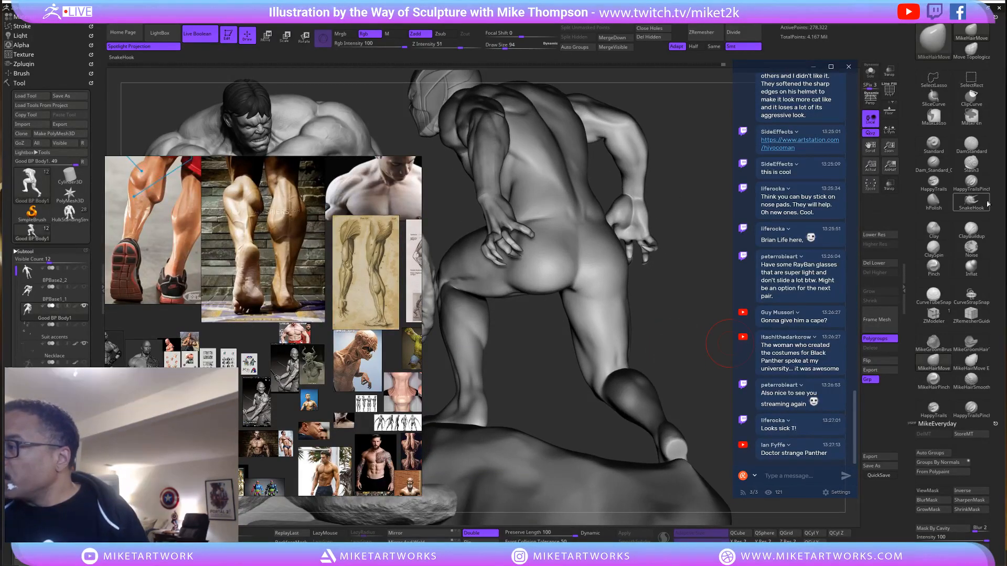
pyautogui.click(971, 231)
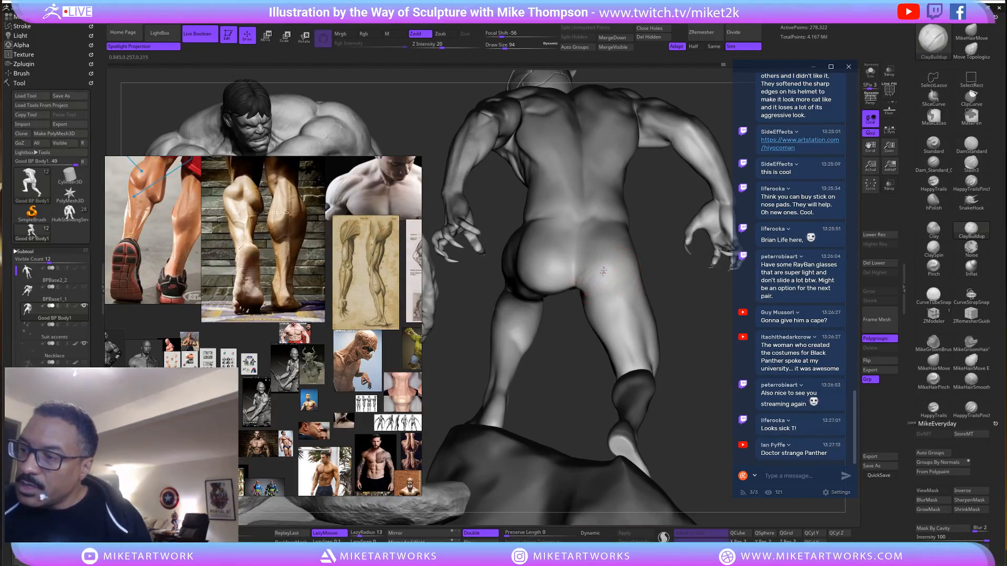
pyautogui.moveTo(664, 285); pyautogui.dragTo(593, 281)
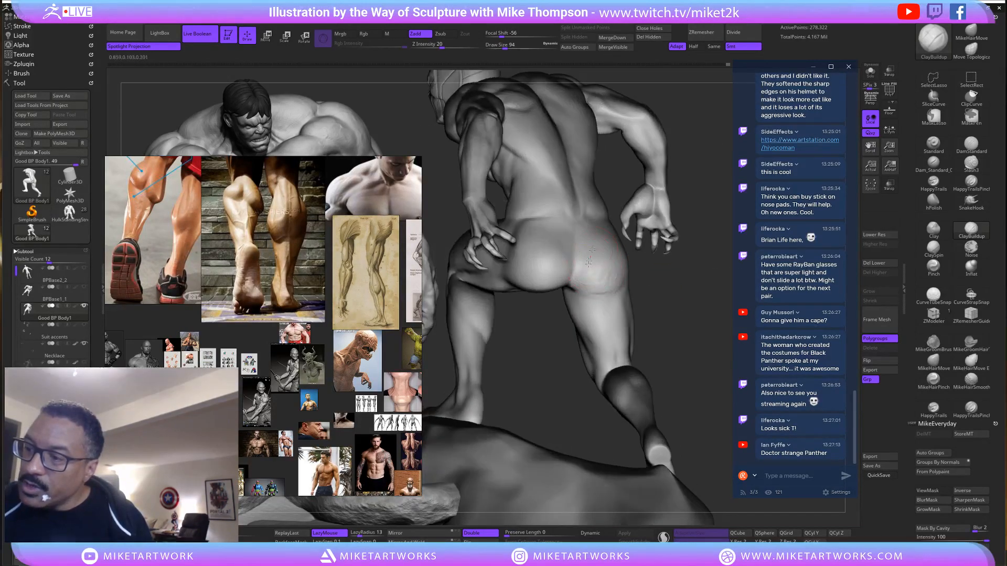
pyautogui.press('shift')
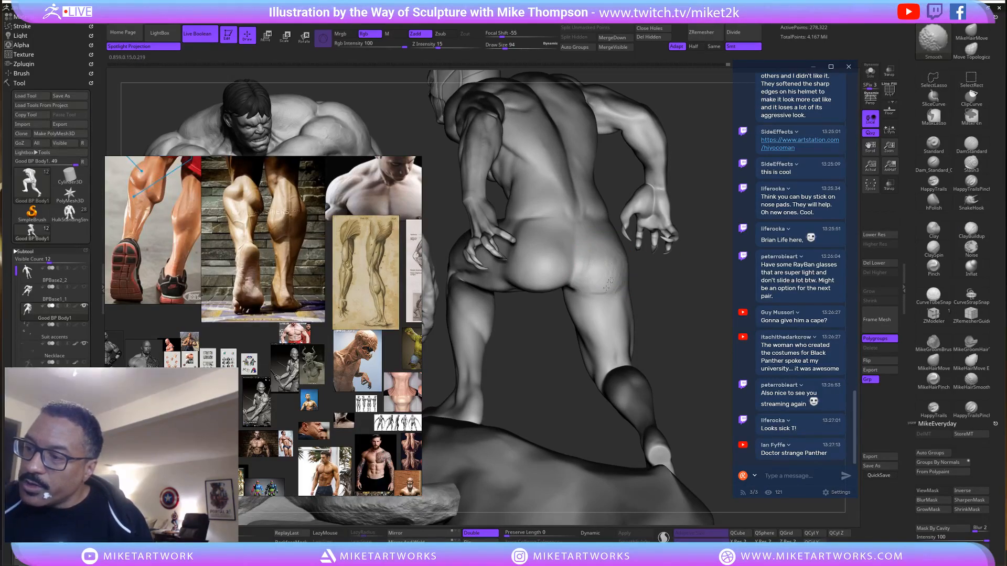
pyautogui.moveTo(672, 332)
pyautogui.mouseDown()
pyautogui.moveTo(681, 264)
pyautogui.moveTo(590, 275)
pyautogui.mouseUp()
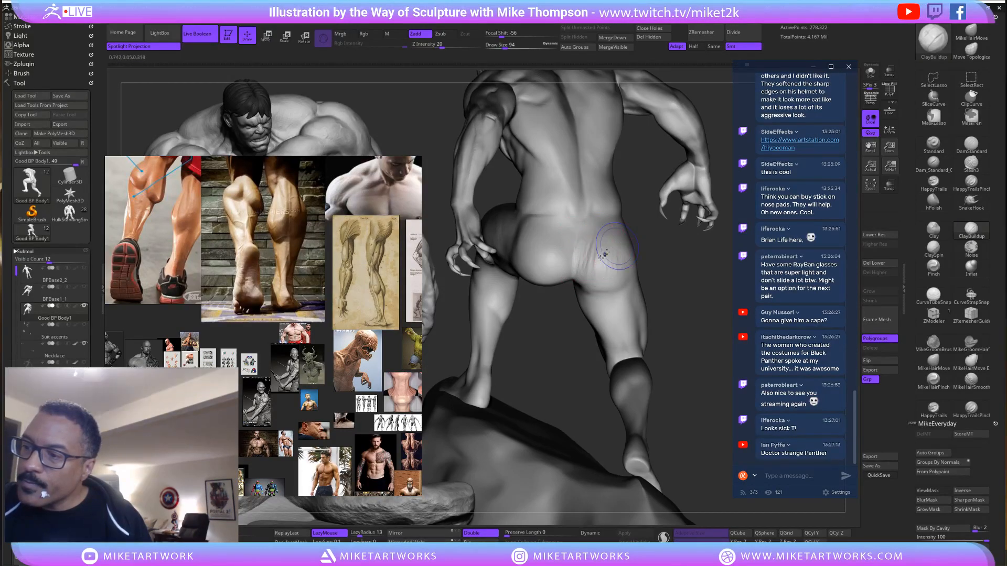
pyautogui.moveTo(686, 333)
pyautogui.mouseDown()
pyautogui.moveTo(669, 253)
pyautogui.moveTo(655, 249)
pyautogui.mouseUp()
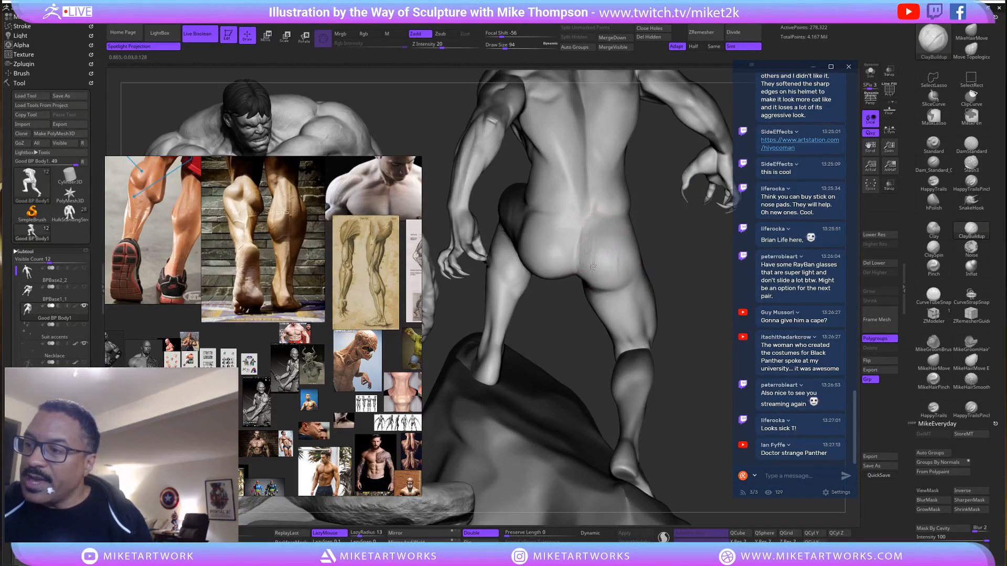
pyautogui.moveTo(696, 319); pyautogui.dragTo(635, 315)
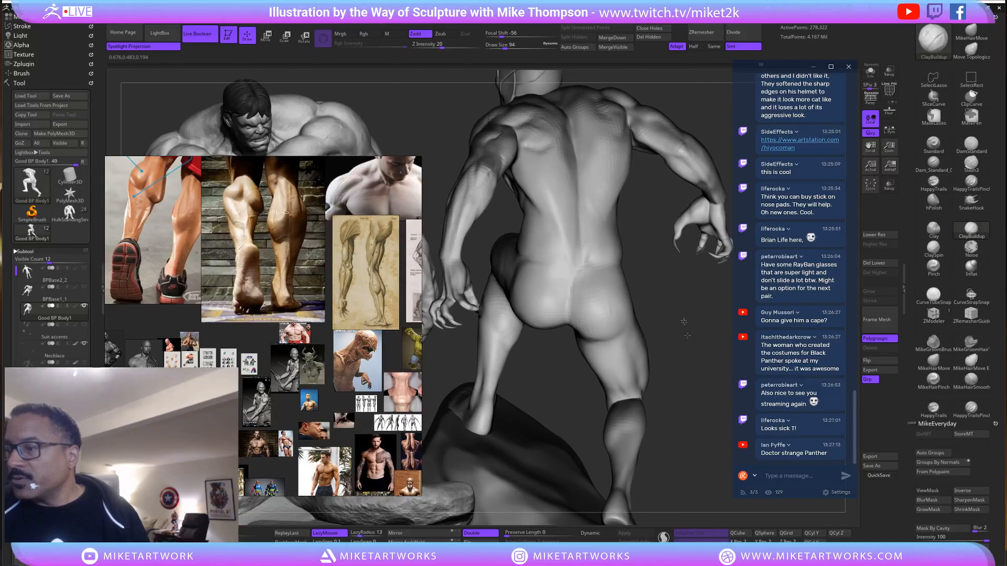
pyautogui.press('shift')
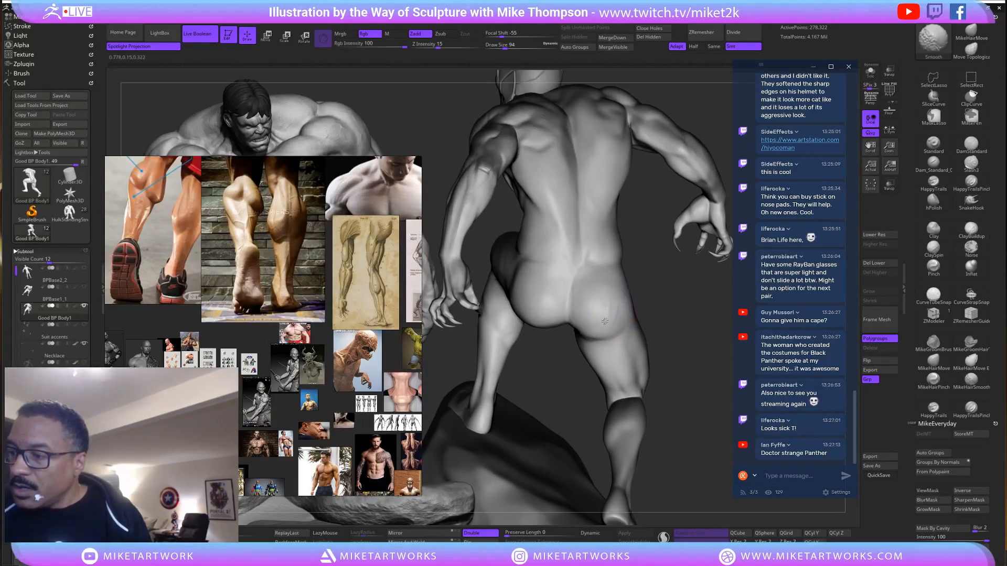
# Shape the outer side of the right glute and its fold into the upper thigh with ClayBuildup.
pyautogui.moveTo(705, 353); pyautogui.dragTo(632, 347)
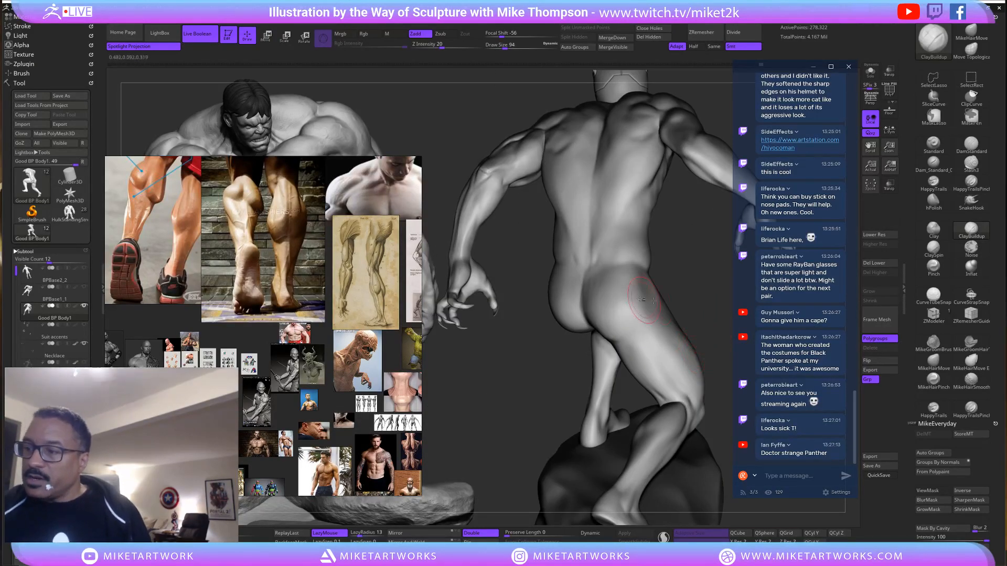
pyautogui.moveTo(685, 278); pyautogui.dragTo(642, 310)
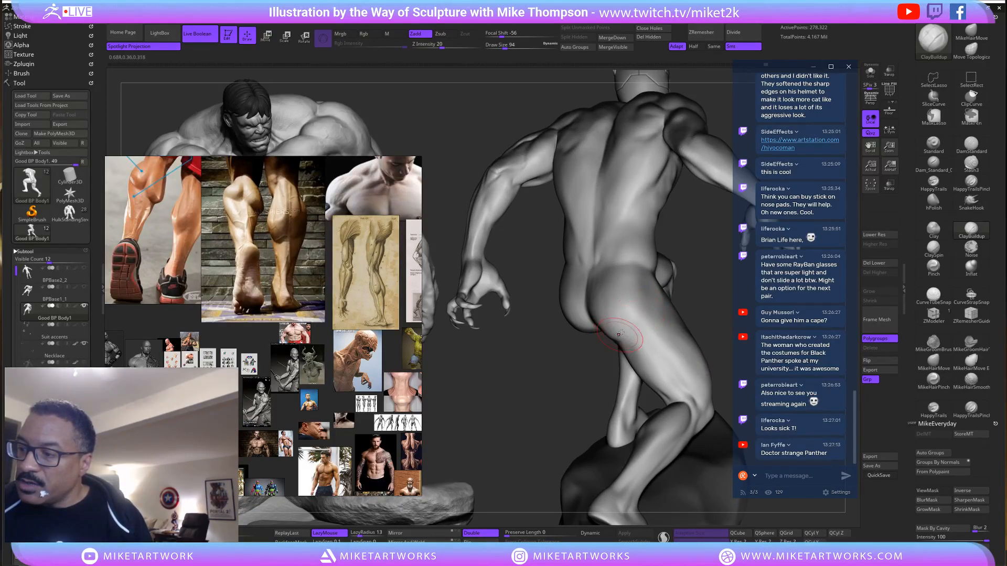
pyautogui.moveTo(685, 285); pyautogui.dragTo(726, 283)
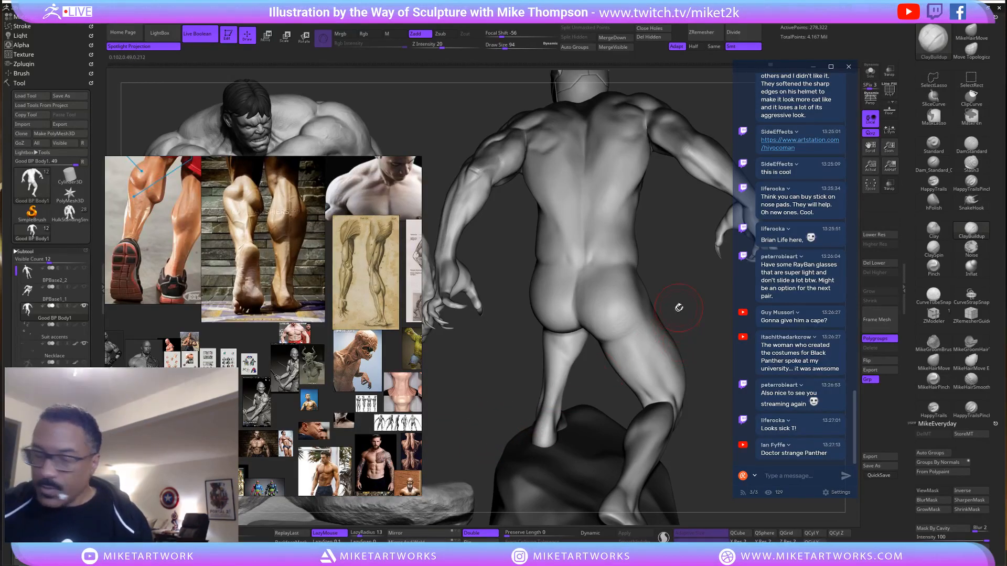
# Reduce the draw size to 68, then add volume to the right glute's outer and lower areas and smooth it.
pyautogui.press('s')
pyautogui.moveTo(697, 308)
pyautogui.mouseDown()
pyautogui.moveTo(654, 321)
pyautogui.moveTo(734, 345)
pyautogui.mouseUp()
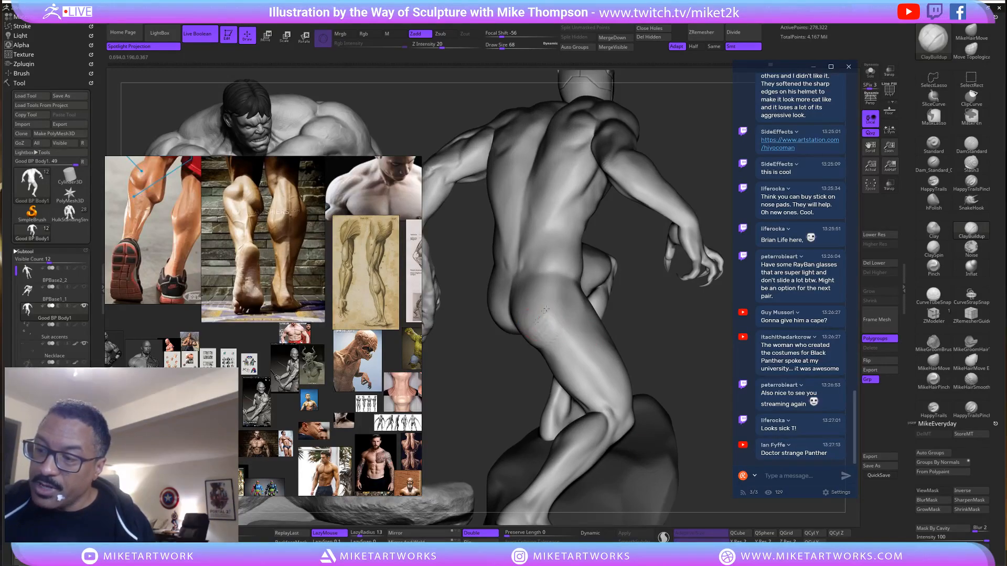
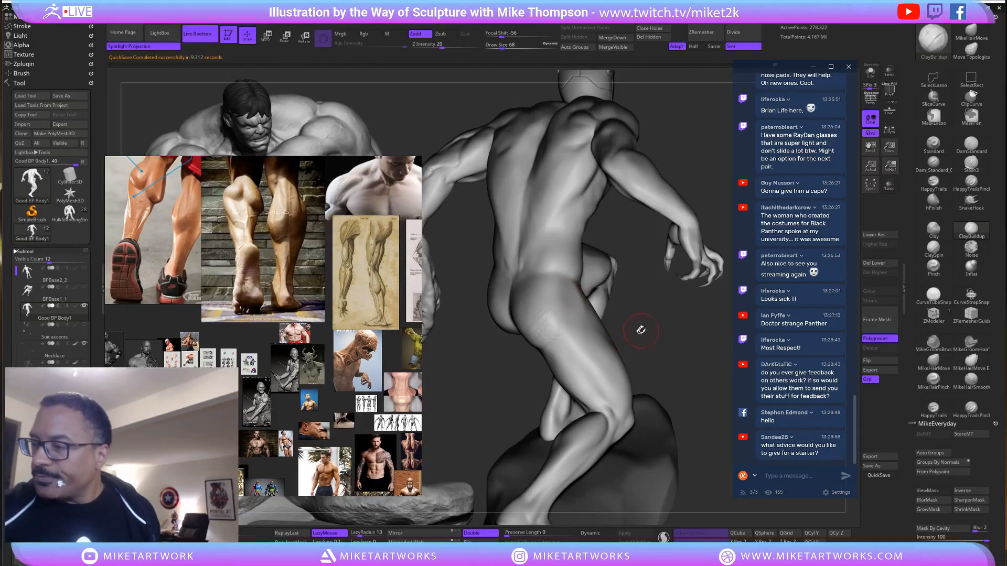
pyautogui.moveTo(655, 325)
pyautogui.mouseDown()
pyautogui.moveTo(527, 305)
pyautogui.moveTo(530, 320)
pyautogui.moveTo(548, 314)
pyautogui.moveTo(514, 312)
pyautogui.mouseUp()
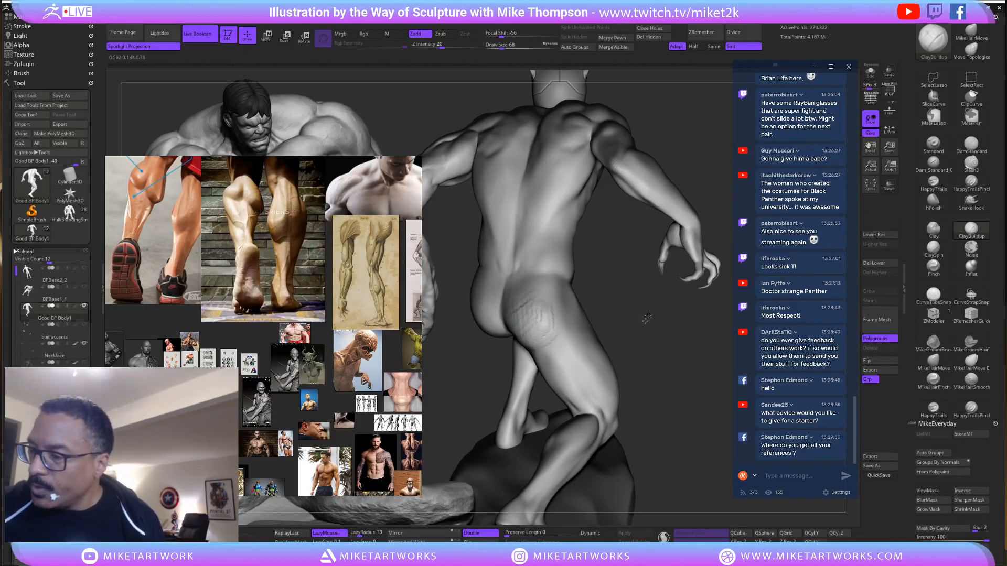
pyautogui.moveTo(647, 319)
pyautogui.mouseDown()
pyautogui.moveTo(552, 303)
pyautogui.moveTo(554, 338)
pyautogui.moveTo(531, 319)
pyautogui.mouseUp()
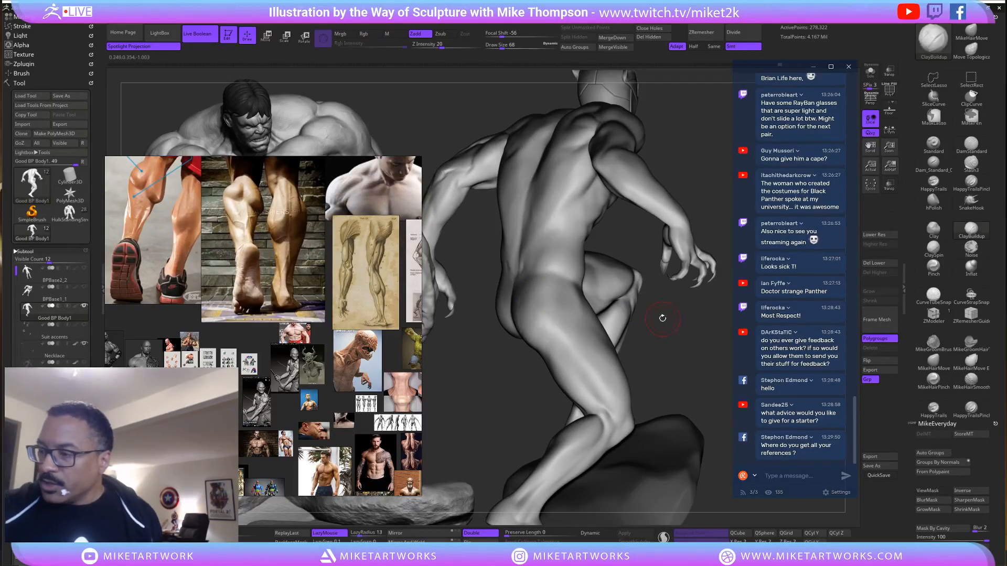
pyautogui.moveTo(663, 316); pyautogui.dragTo(512, 302)
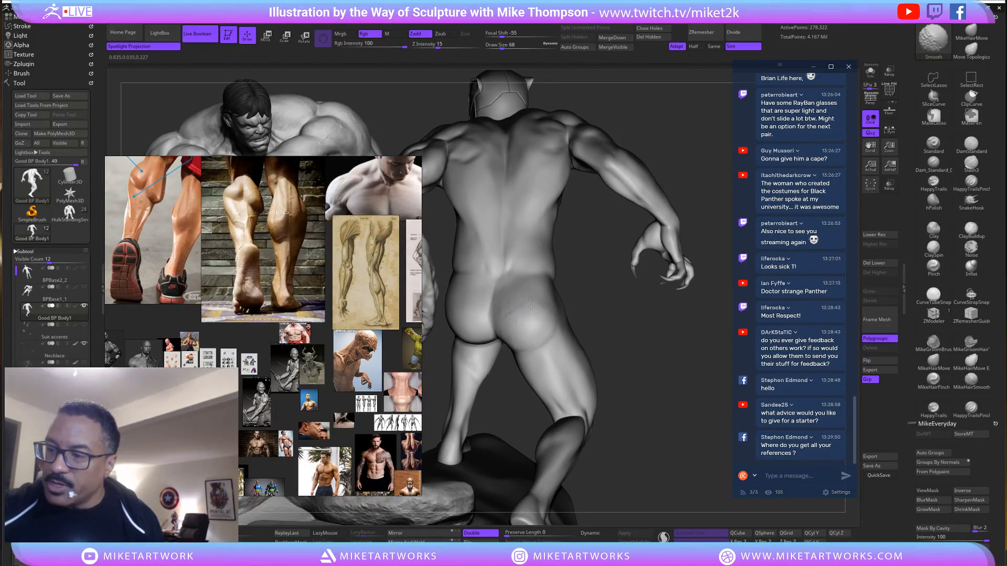
pyautogui.moveTo(629, 341)
pyautogui.mouseDown()
pyautogui.moveTo(559, 346)
pyautogui.moveTo(540, 307)
pyautogui.mouseUp()
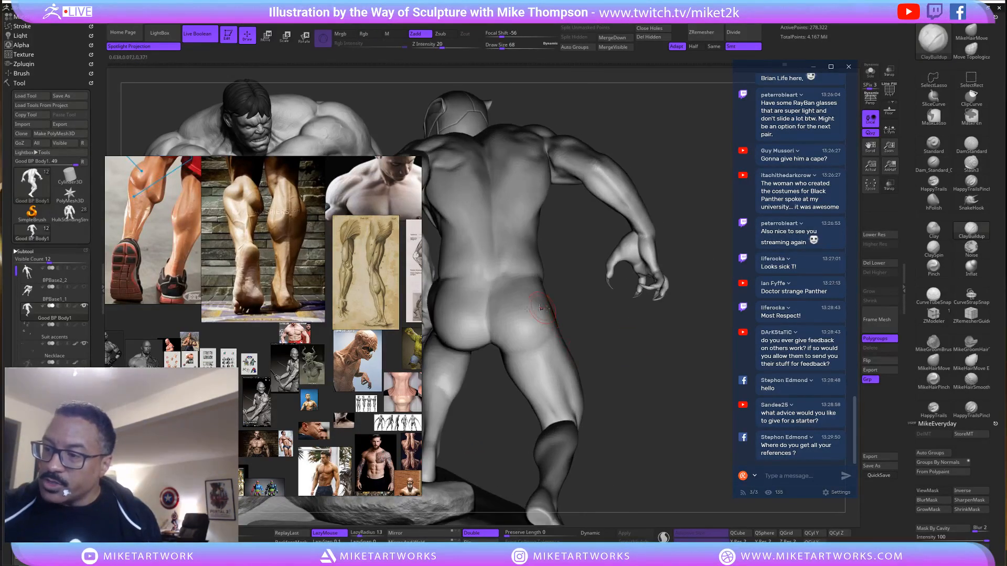
pyautogui.press('shift')
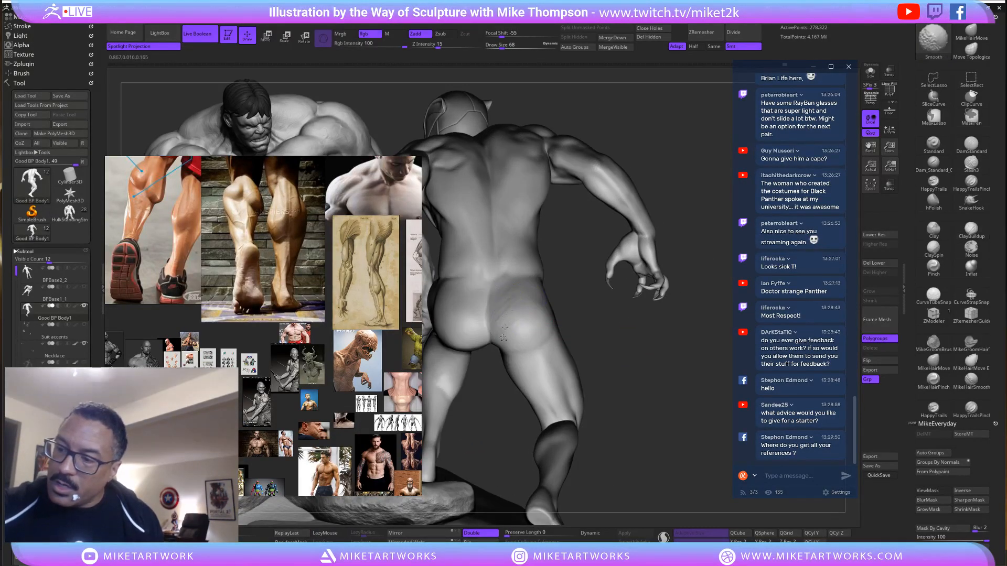
# Refine the transition from the right glute to the hip in side view with ClayBuildup and smooth the surface.
pyautogui.moveTo(630, 375)
pyautogui.mouseDown()
pyautogui.moveTo(660, 362)
pyautogui.moveTo(664, 337)
pyautogui.moveTo(552, 299)
pyautogui.mouseUp()
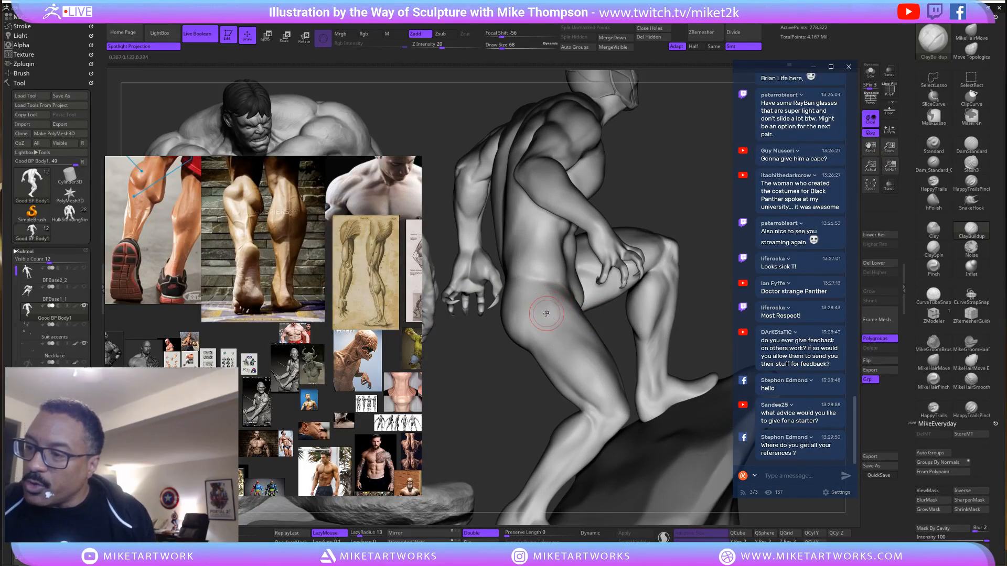
pyautogui.press('shift')
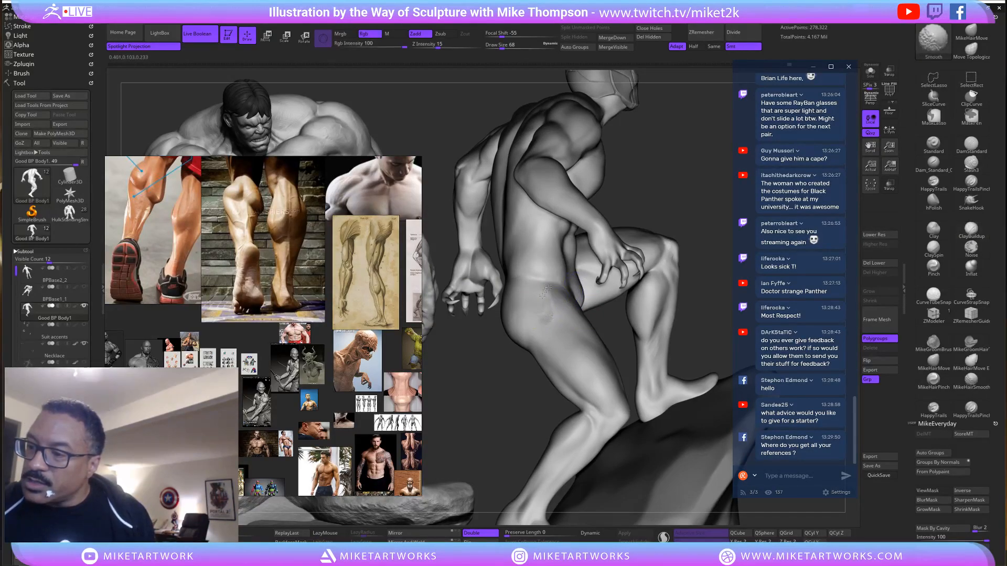
pyautogui.moveTo(689, 320)
pyautogui.mouseDown()
pyautogui.moveTo(700, 314)
pyautogui.moveTo(555, 292)
pyautogui.mouseUp()
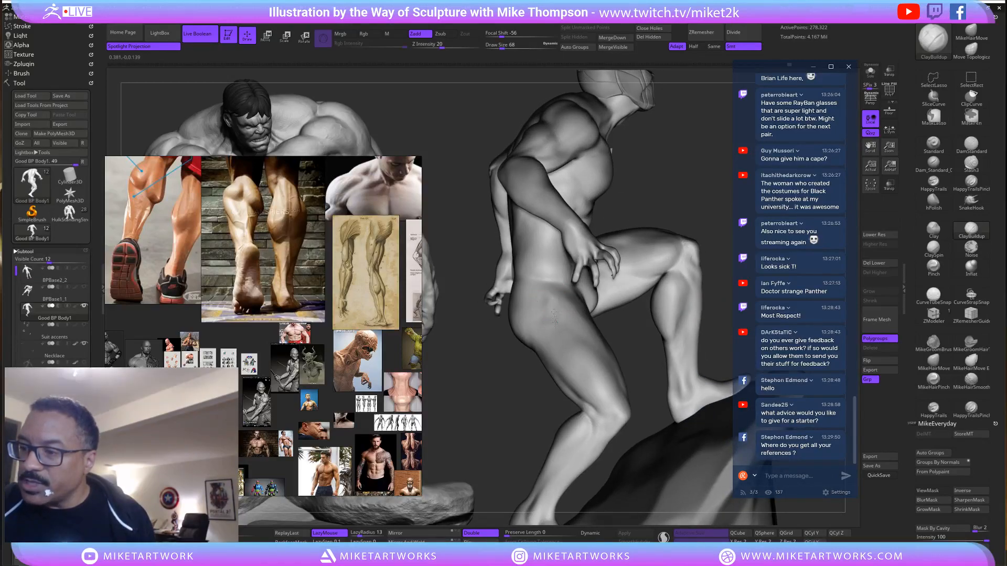
pyautogui.press('shift')
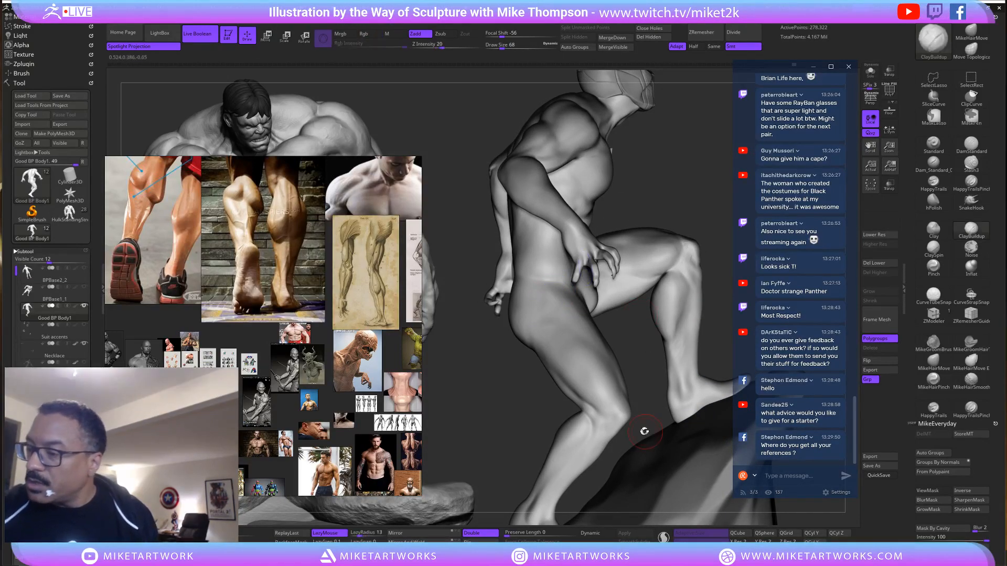
# Build up the right outer thigh muscle down to the knee with ClayBuildup and smooth it at draw size 78.
pyautogui.moveTo(551, 300)
pyautogui.mouseDown()
pyautogui.moveTo(540, 344)
pyautogui.moveTo(557, 340)
pyautogui.moveTo(568, 362)
pyautogui.moveTo(584, 352)
pyautogui.mouseUp()
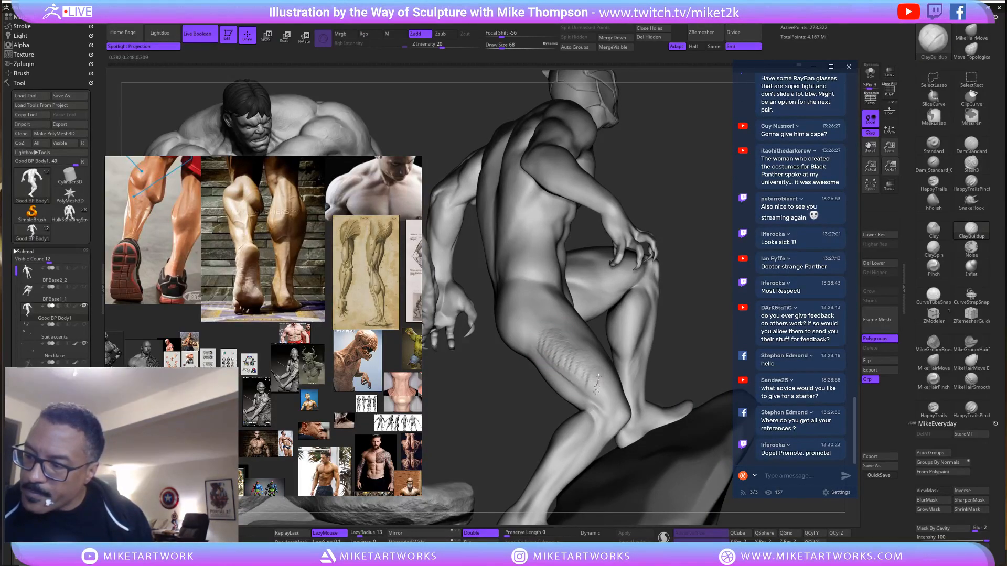
pyautogui.press('shift')
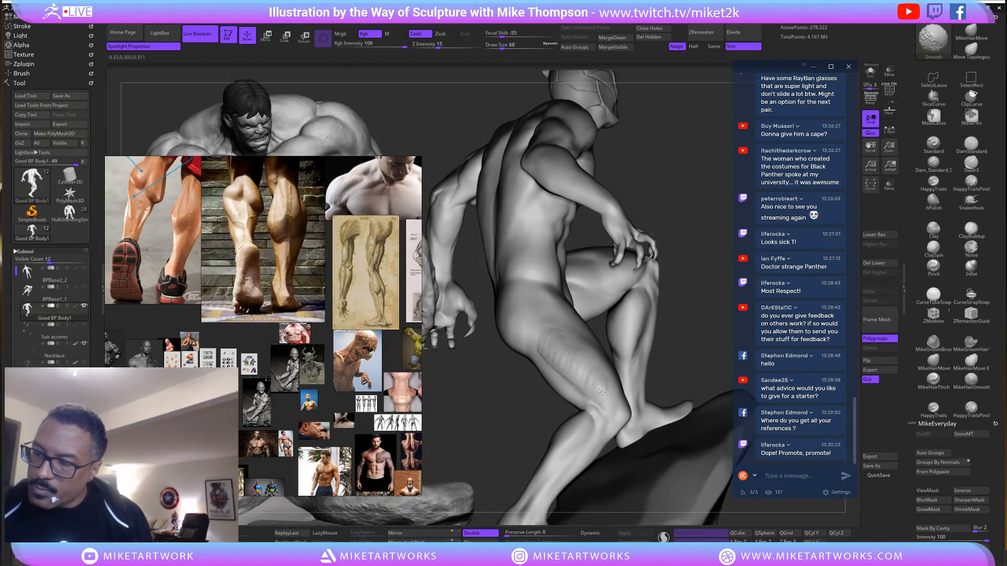
pyautogui.moveTo(681, 341)
pyautogui.mouseDown()
pyautogui.moveTo(652, 373)
pyautogui.moveTo(576, 373)
pyautogui.mouseUp()
pyautogui.press('s')
pyautogui.press('s')
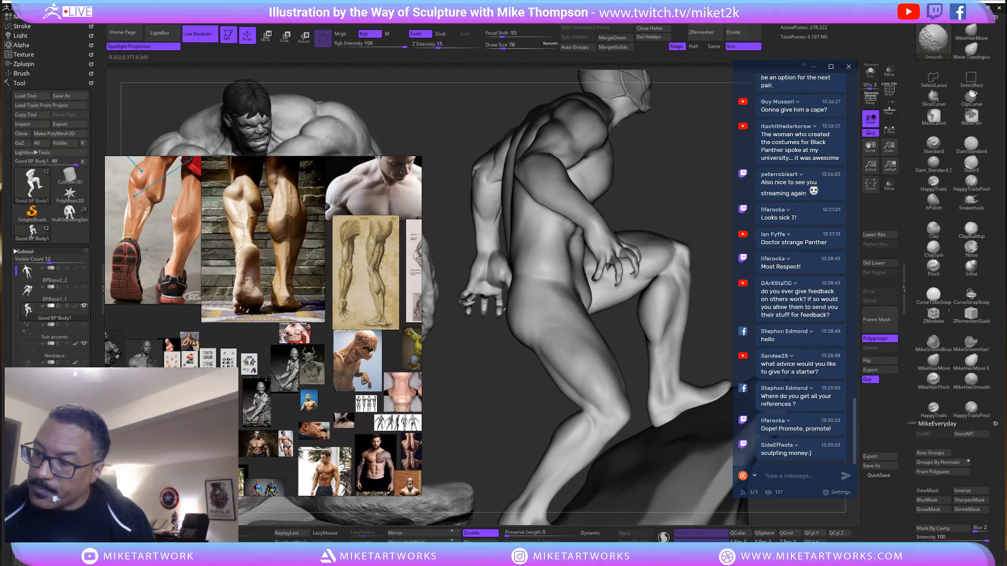
pyautogui.keyDown('shift'); pyautogui.moveTo(554, 341); pyautogui.dragTo(563, 311); pyautogui.keyUp('shift')
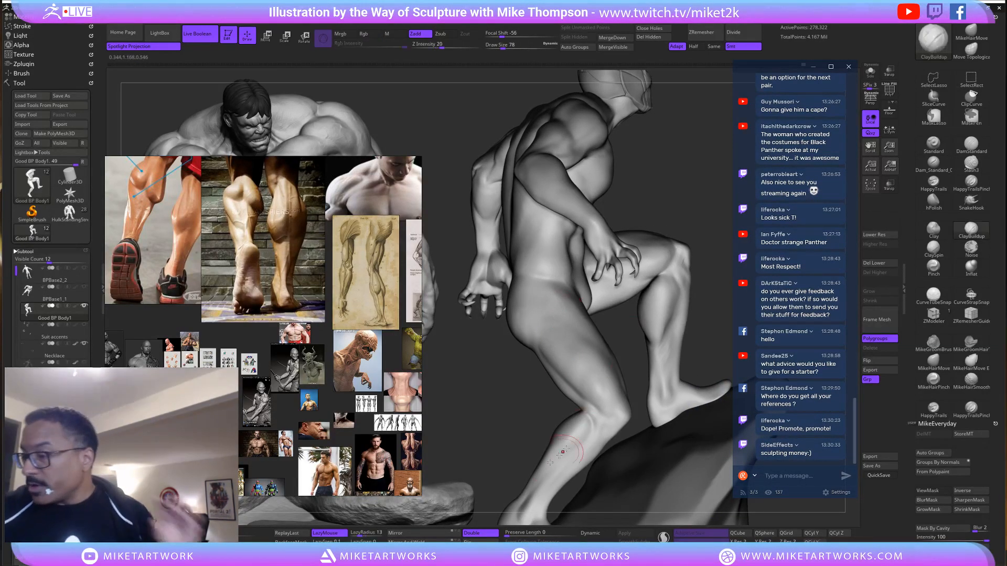
# Carve the muscle separations along the right thigh and behind the knee with the DamStandard brush, softening them with Smooth.
pyautogui.moveTo(500, 428)
pyautogui.mouseDown()
pyautogui.moveTo(641, 399)
pyautogui.moveTo(665, 353)
pyautogui.moveTo(727, 348)
pyautogui.mouseUp()
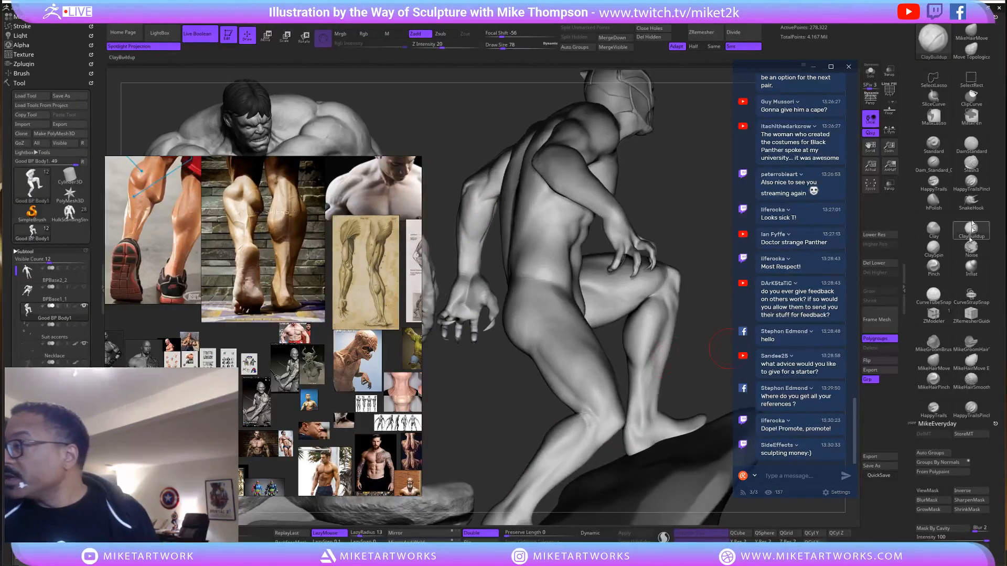
pyautogui.click(971, 149)
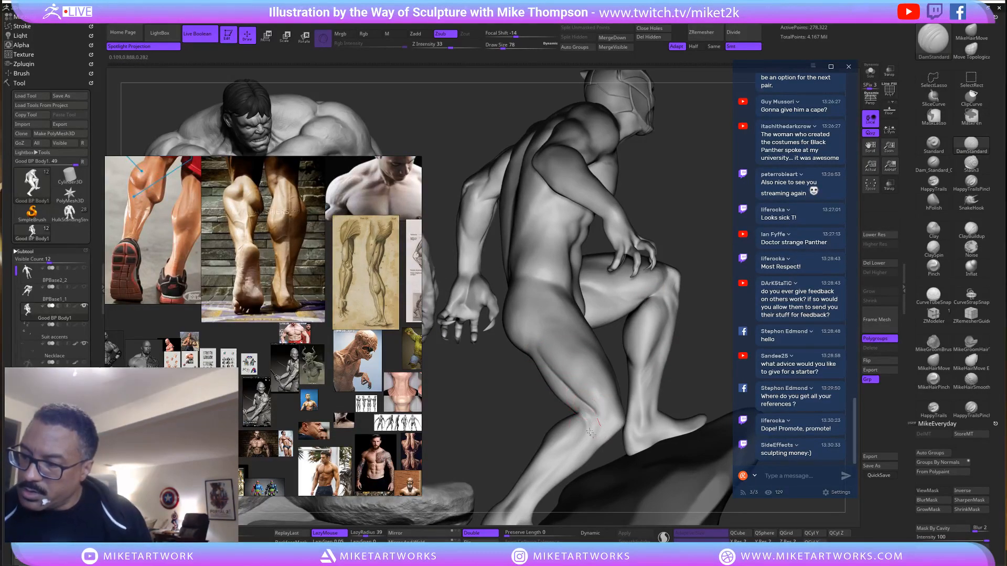
pyautogui.moveTo(681, 376); pyautogui.dragTo(716, 383)
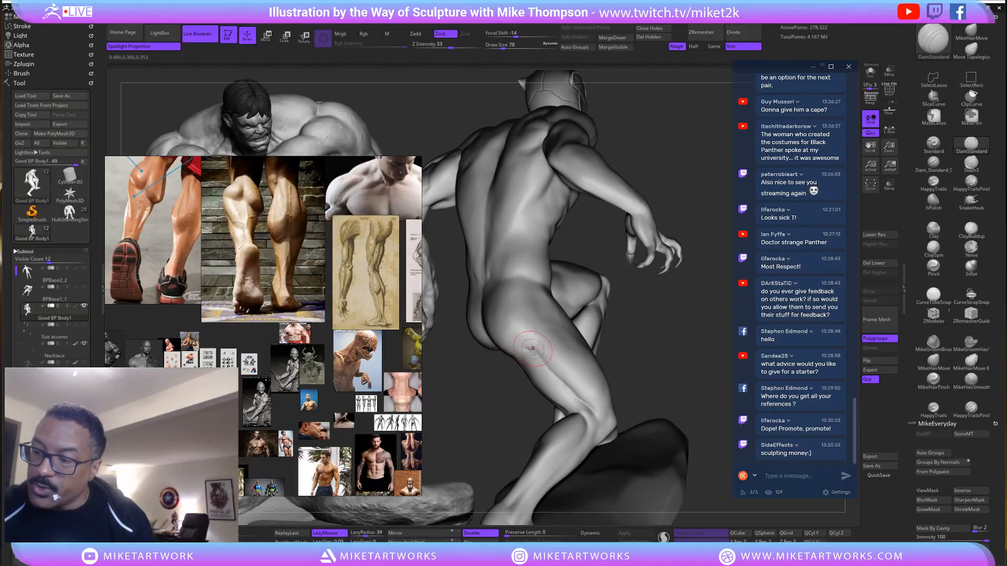
pyautogui.press('shift')
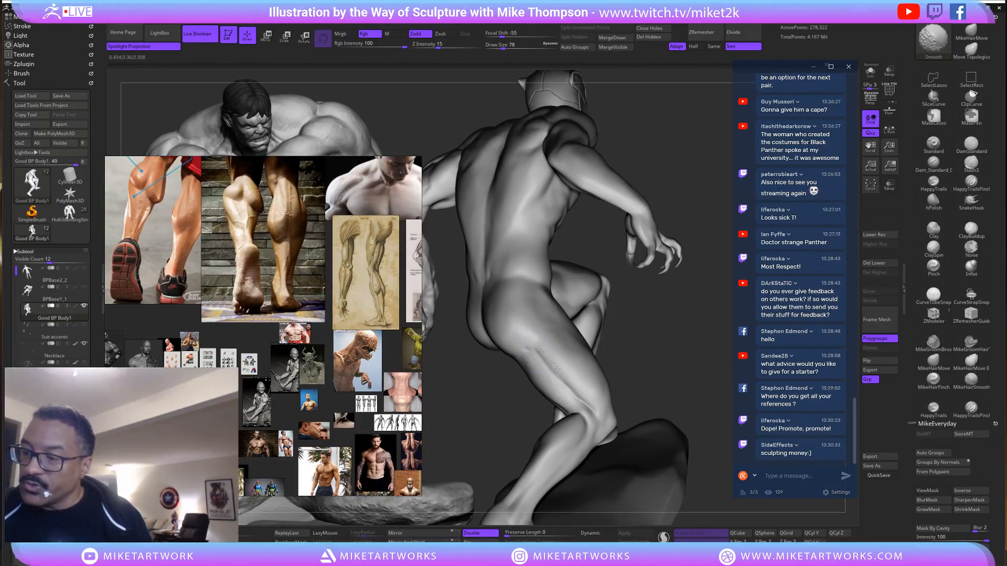
pyautogui.moveTo(687, 373)
pyautogui.mouseDown()
pyautogui.moveTo(666, 376)
pyautogui.moveTo(679, 386)
pyautogui.moveTo(659, 398)
pyautogui.moveTo(609, 397)
pyautogui.moveTo(583, 351)
pyautogui.moveTo(583, 294)
pyautogui.mouseUp()
pyautogui.press('shift')
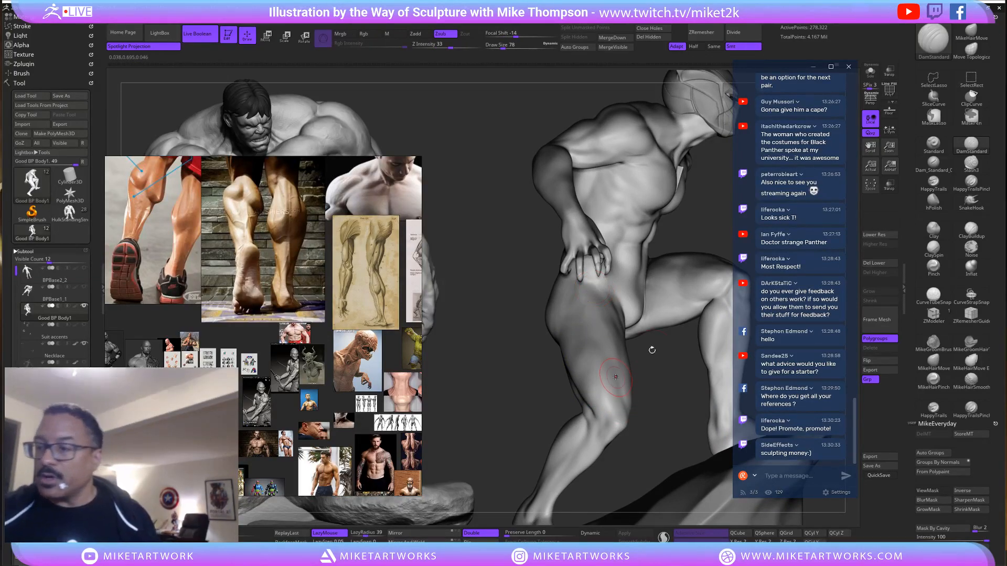
# Refine the outer right thigh above the knee with the ClaySpin brush, smooth it and check the leg from the front.
pyautogui.moveTo(655, 454)
pyautogui.mouseDown()
pyautogui.moveTo(658, 407)
pyautogui.moveTo(667, 410)
pyautogui.moveTo(656, 418)
pyautogui.mouseUp()
pyautogui.moveTo(660, 415); pyautogui.dragTo(582, 370)
pyautogui.click(937, 250)
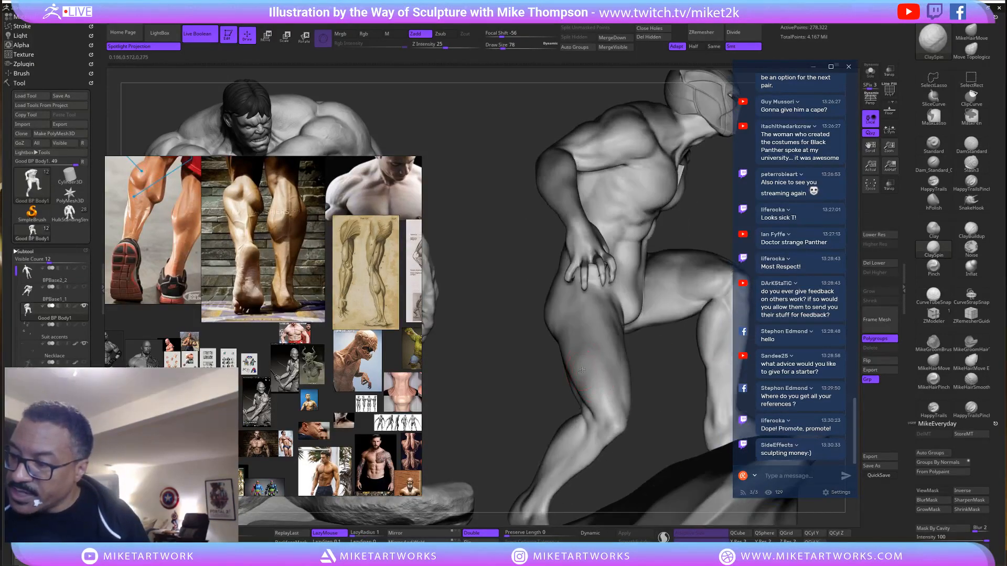
pyautogui.press('shift')
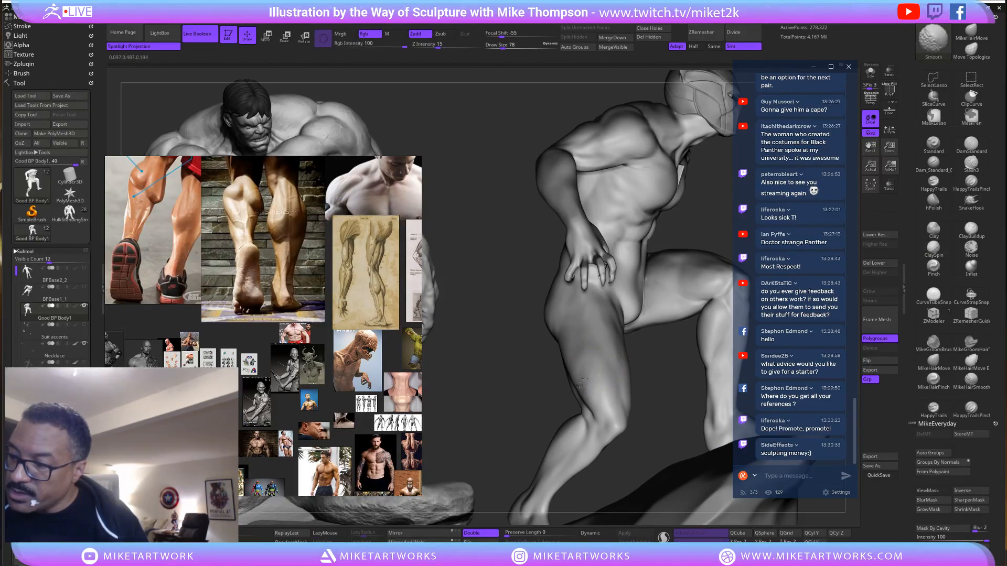
pyautogui.moveTo(656, 438); pyautogui.dragTo(598, 424)
pyautogui.moveTo(663, 411); pyautogui.dragTo(676, 397)
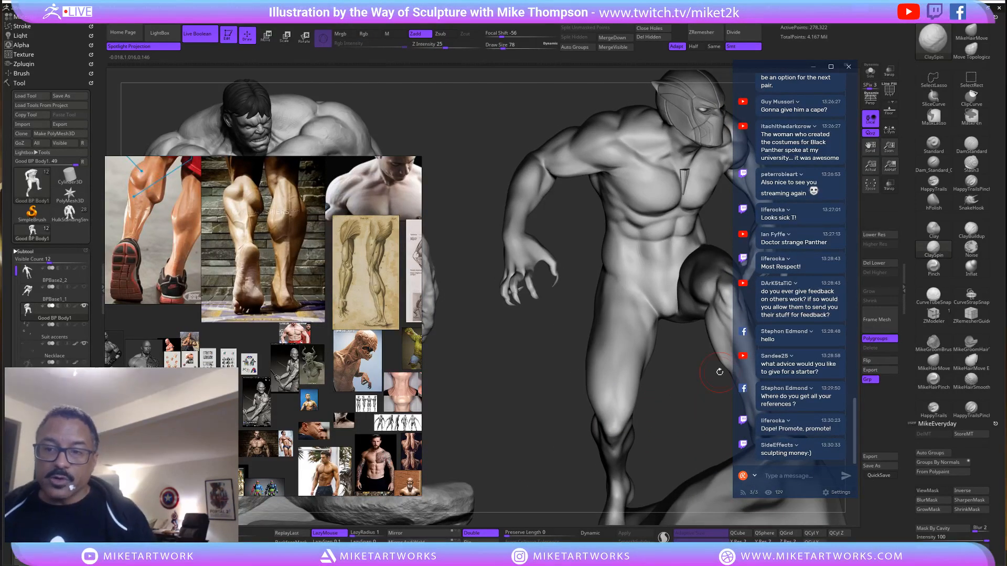
# Find the 3D anatomy renders of the flexing male figure on the reference board and enlarge them for leg study.
pyautogui.scroll(-3, 298, 394)
pyautogui.moveTo(296, 362); pyautogui.dragTo(256, 448, button='middle')
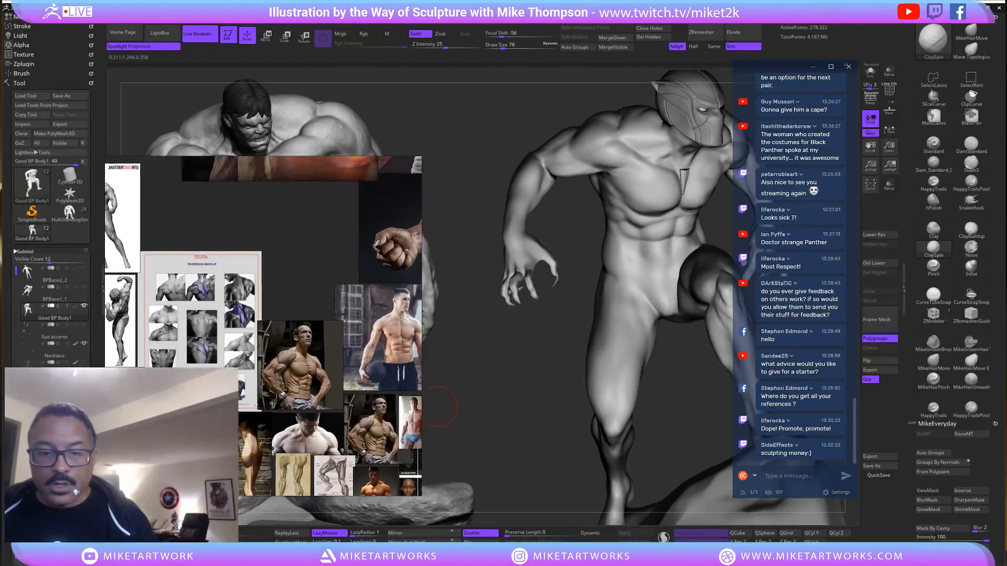
pyautogui.moveTo(137, 414); pyautogui.dragTo(283, 441, button='middle')
pyautogui.moveTo(178, 437); pyautogui.dragTo(257, 459, button='middle')
pyautogui.scroll(3, 257, 459)
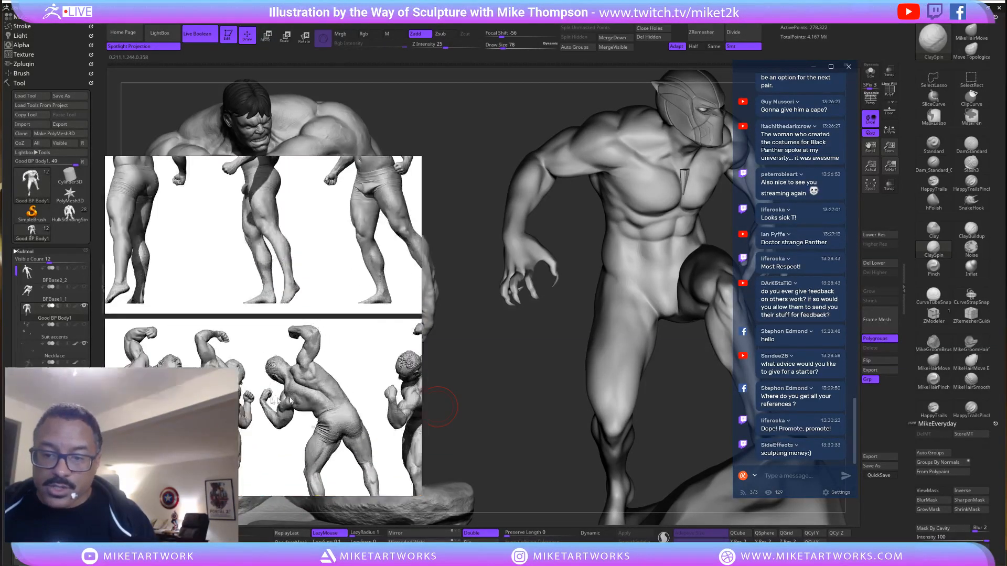
pyautogui.moveTo(315, 409); pyautogui.dragTo(349, 371, button='middle')
pyautogui.scroll(2, 349, 372)
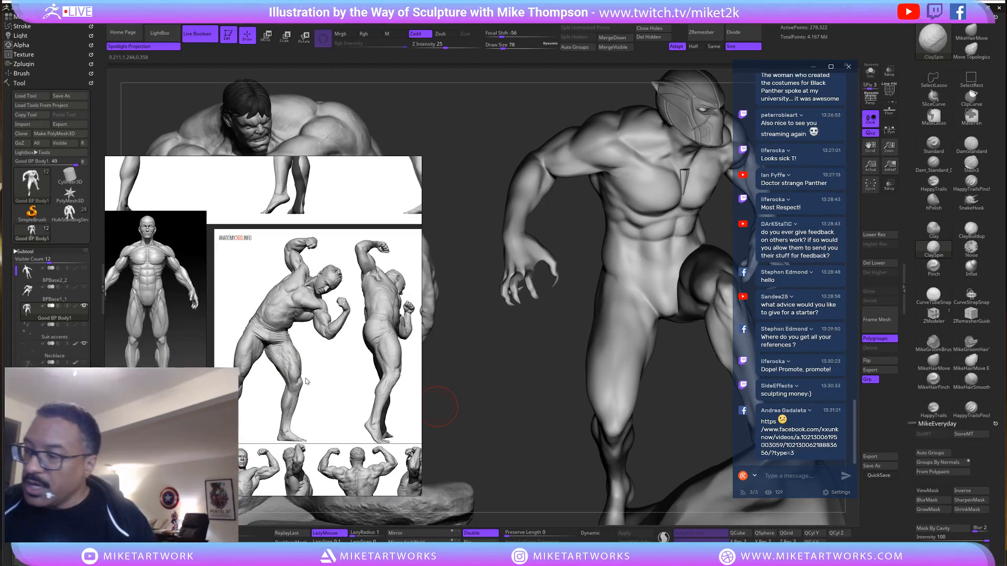
# Carve the muscle separations down the front and outer side of the right thigh with the DamStandard brush.
pyautogui.moveTo(658, 413); pyautogui.dragTo(663, 407)
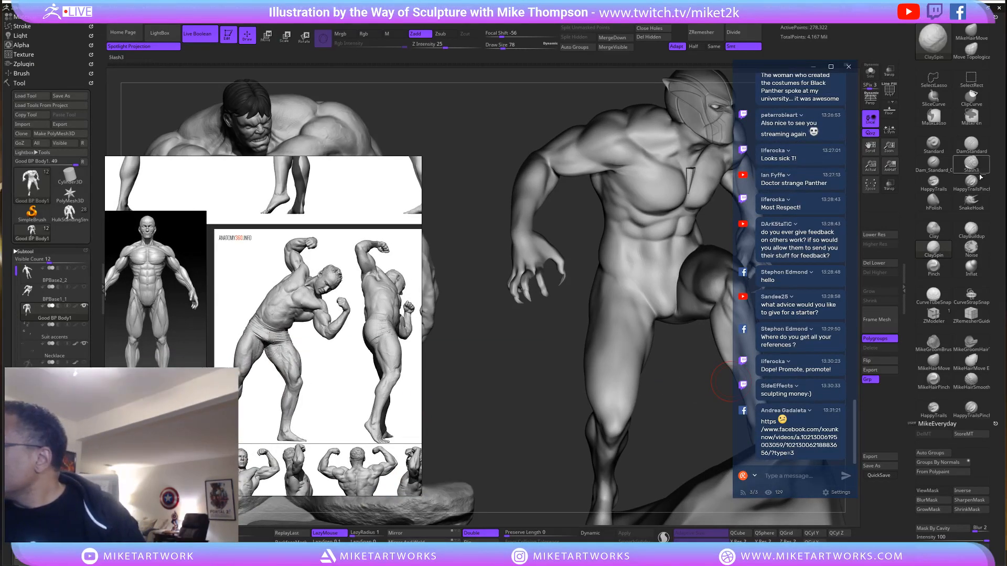
pyautogui.click(971, 145)
pyautogui.moveTo(662, 354)
pyautogui.mouseDown()
pyautogui.moveTo(665, 398)
pyautogui.moveTo(617, 399)
pyautogui.mouseUp()
pyautogui.moveTo(634, 388)
pyautogui.mouseDown(button='right')
pyautogui.moveTo(654, 388)
pyautogui.moveTo(648, 380)
pyautogui.moveTo(616, 386)
pyautogui.moveTo(681, 387)
pyautogui.mouseUp(button='right')
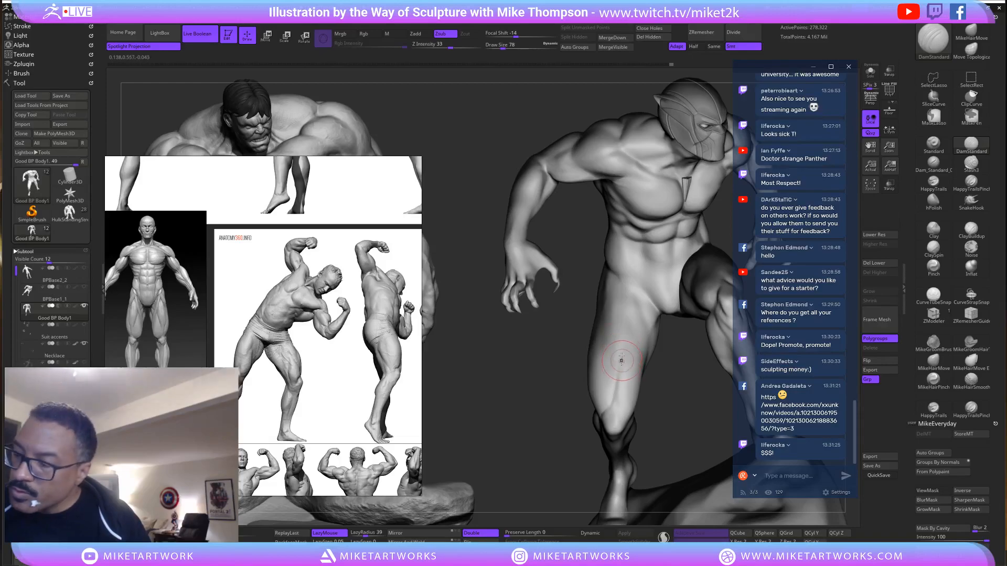
pyautogui.moveTo(615, 389); pyautogui.dragTo(611, 370)
pyautogui.moveTo(662, 374); pyautogui.dragTo(685, 375, button='right')
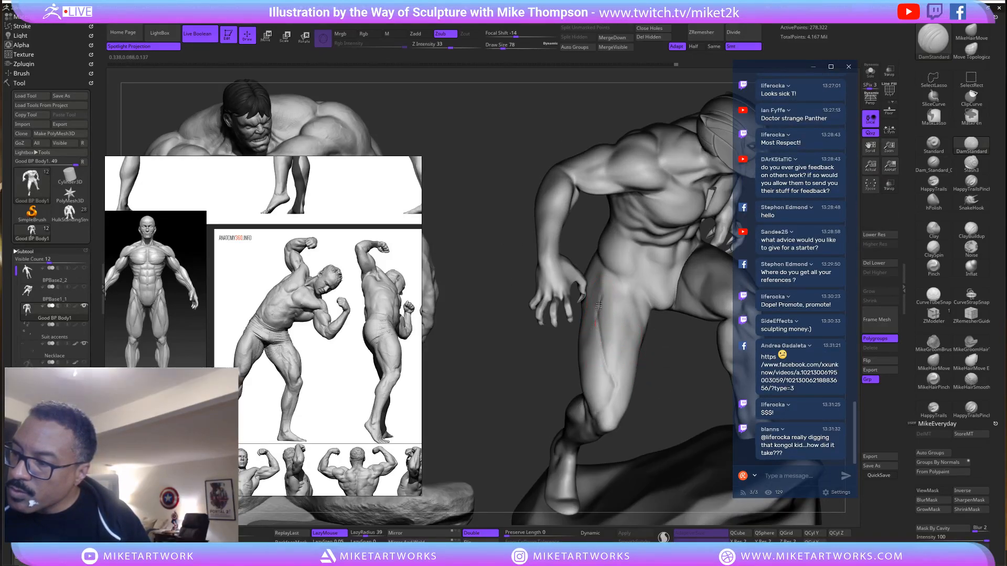
pyautogui.moveTo(648, 362)
pyautogui.mouseDown(button='right')
pyautogui.moveTo(667, 386)
pyautogui.moveTo(658, 382)
pyautogui.mouseUp(button='right')
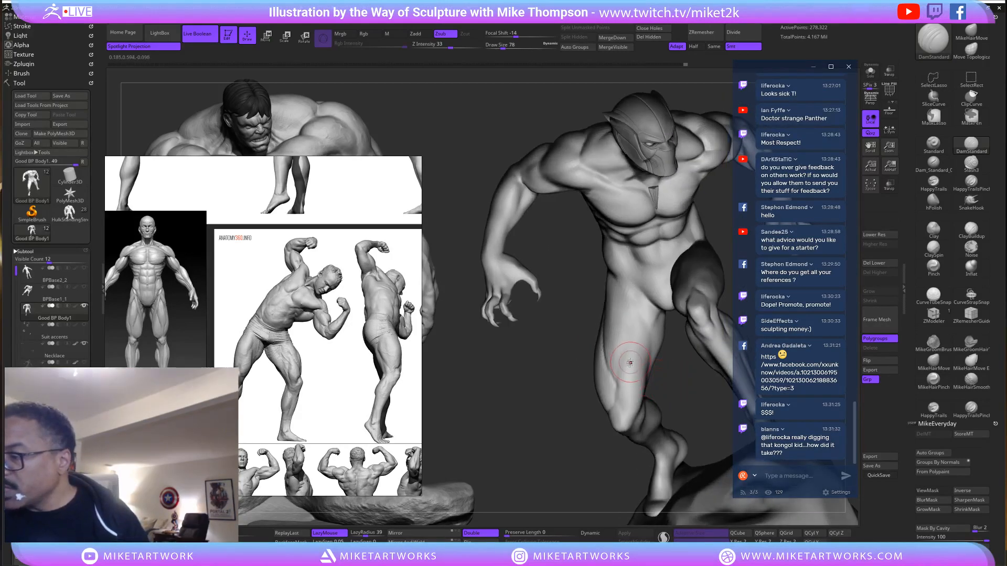
# Extend the muscle lines from the upper right thigh to above the knee with DamStandard and soften them with Smooth.
pyautogui.moveTo(622, 373); pyautogui.dragTo(618, 401)
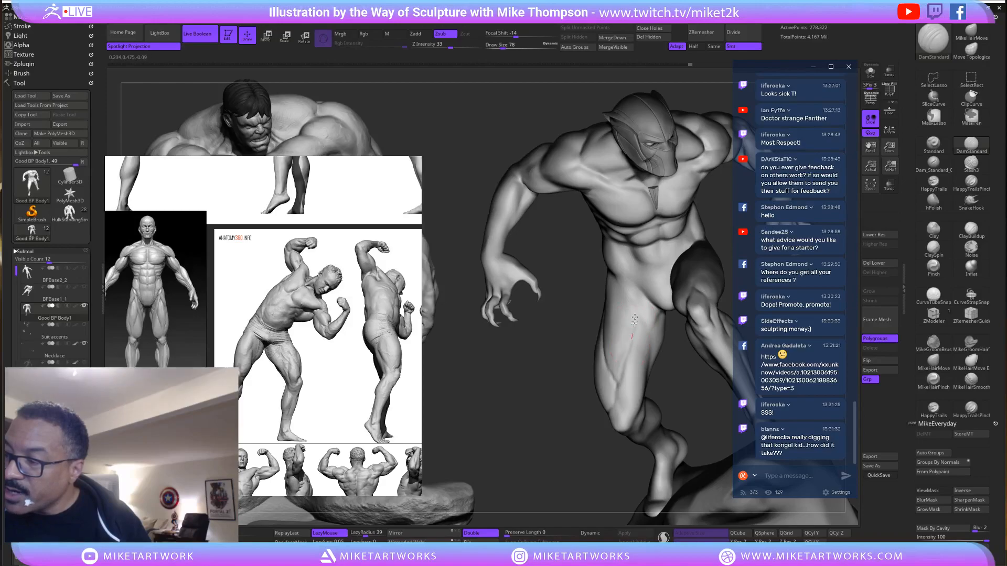
pyautogui.moveTo(678, 391); pyautogui.dragTo(635, 401, button='right')
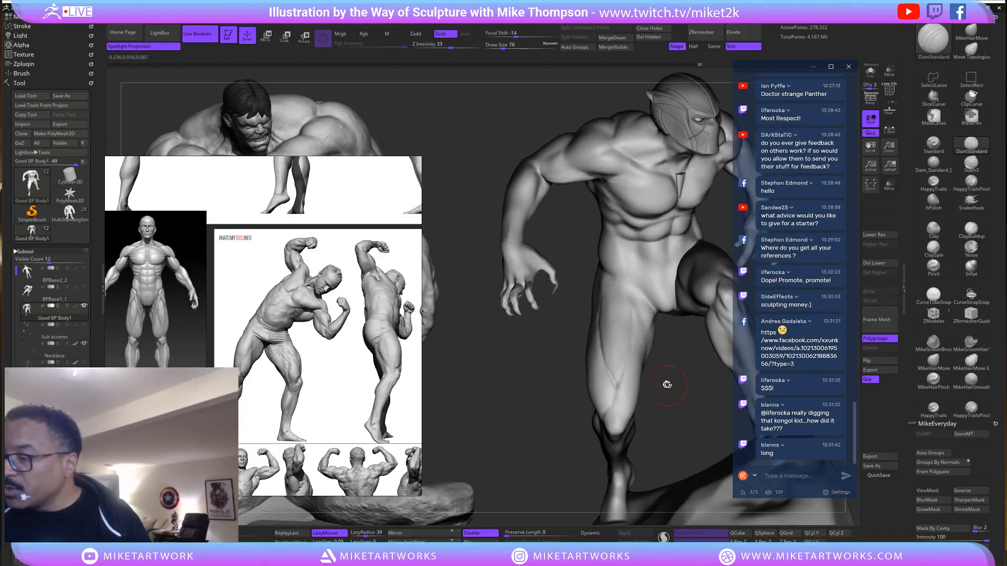
pyautogui.press('shift')
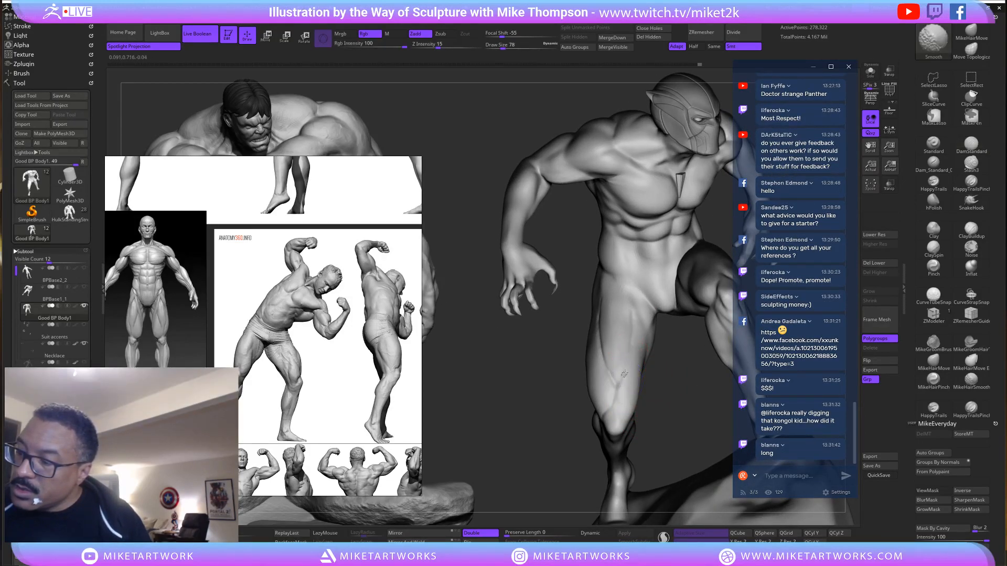
pyautogui.moveTo(660, 377); pyautogui.dragTo(700, 373)
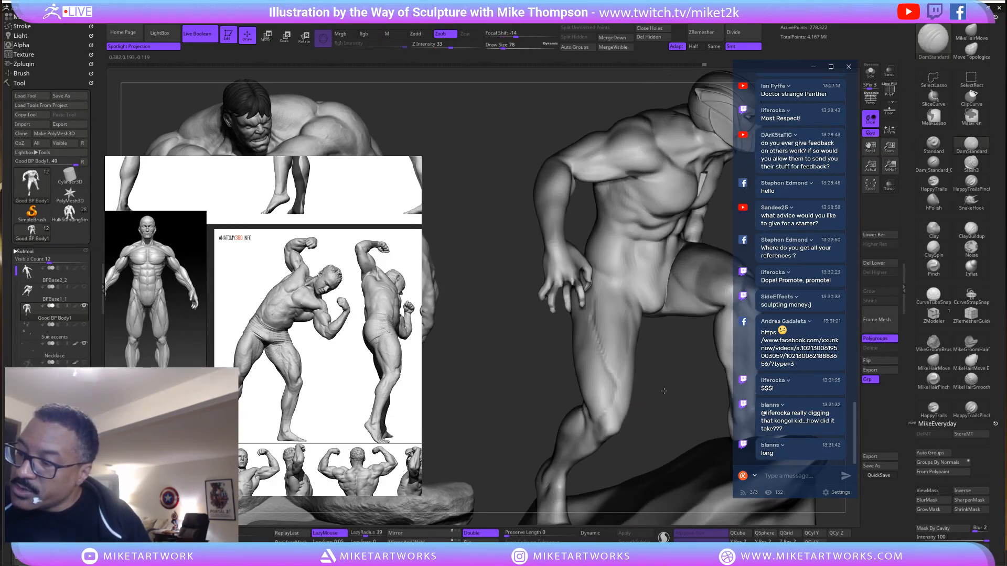
pyautogui.moveTo(645, 382); pyautogui.dragTo(674, 351, button='right')
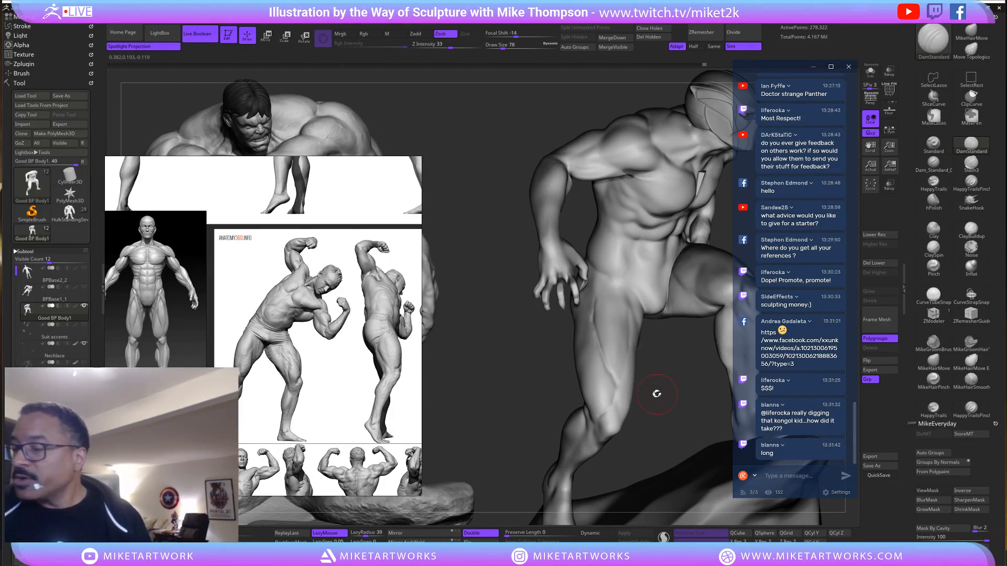
pyautogui.moveTo(657, 394); pyautogui.dragTo(652, 382)
# Refine the muscle definition above the right knee with DamStandard at draw size 54, smoothing the carved lines.
pyautogui.press('s')
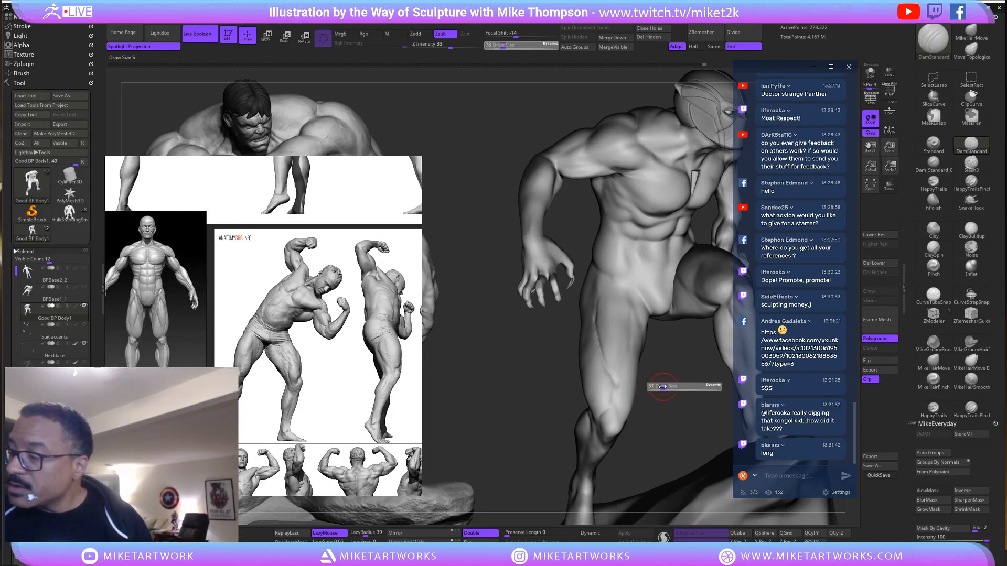
pyautogui.press('shift')
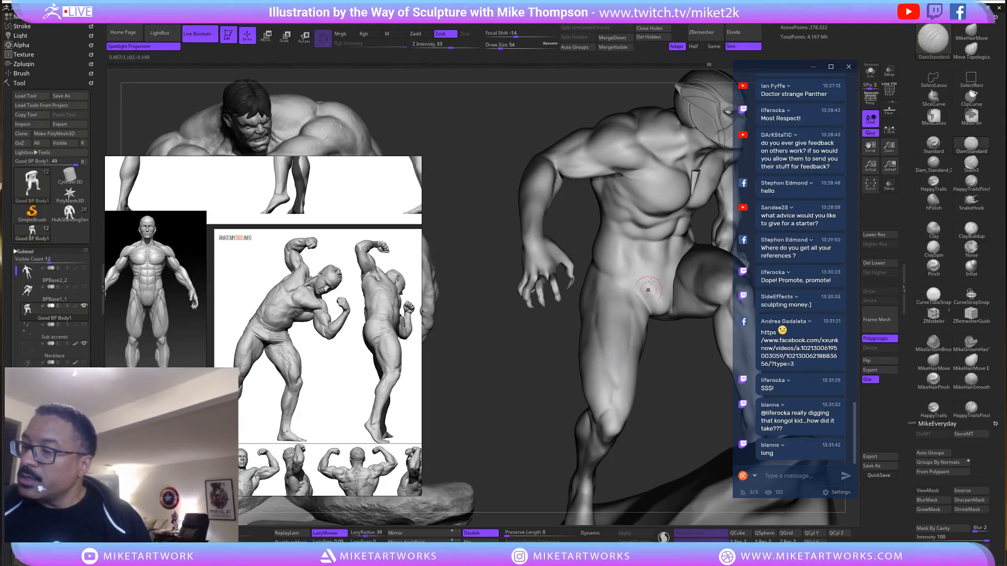
pyautogui.moveTo(661, 400); pyautogui.dragTo(630, 402)
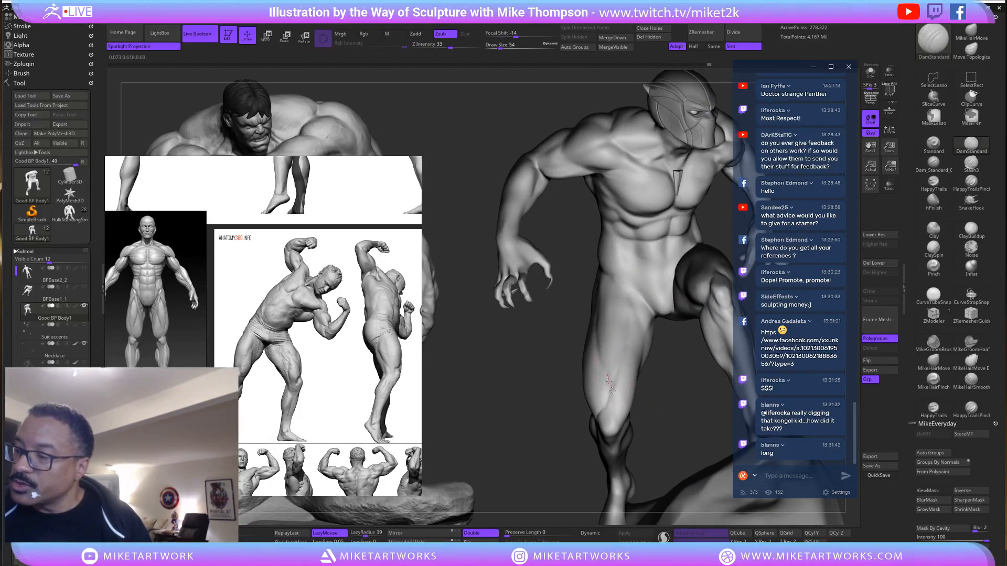
pyautogui.press('shift')
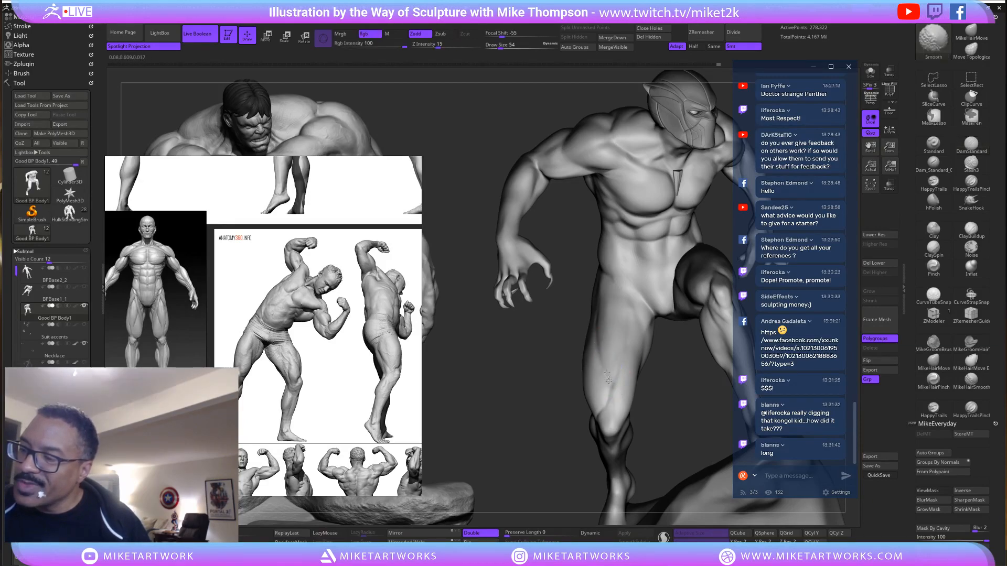
pyautogui.moveTo(672, 400)
pyautogui.mouseDown()
pyautogui.moveTo(664, 404)
pyautogui.moveTo(653, 388)
pyautogui.mouseUp()
pyautogui.press('shift')
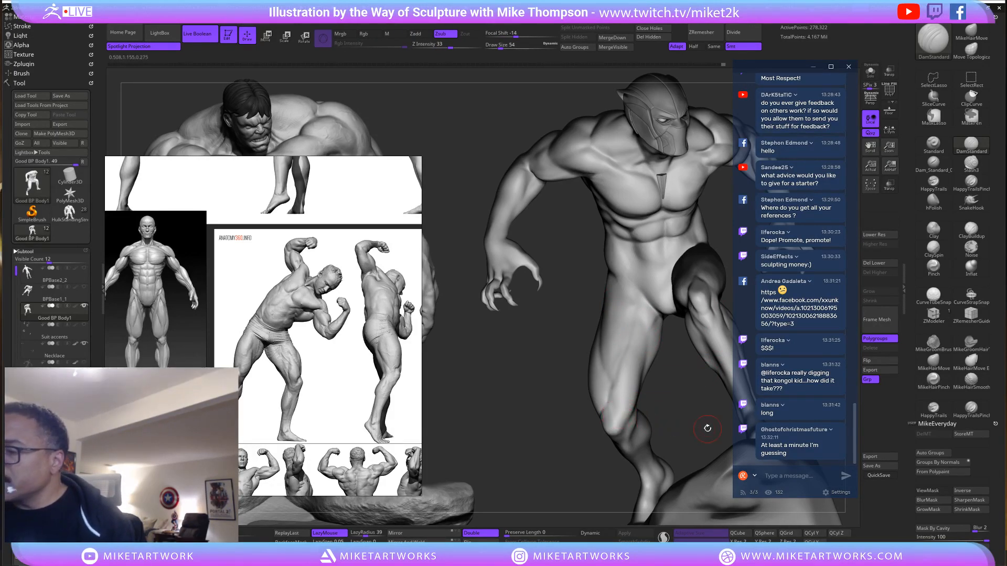
# Read back through the viewers' chat messages for questions about sculpting feedback, starter advice and reference sources.
pyautogui.moveTo(691, 434)
pyautogui.mouseDown()
pyautogui.moveTo(692, 419)
pyautogui.moveTo(618, 405)
pyautogui.moveTo(666, 450)
pyautogui.mouseUp()
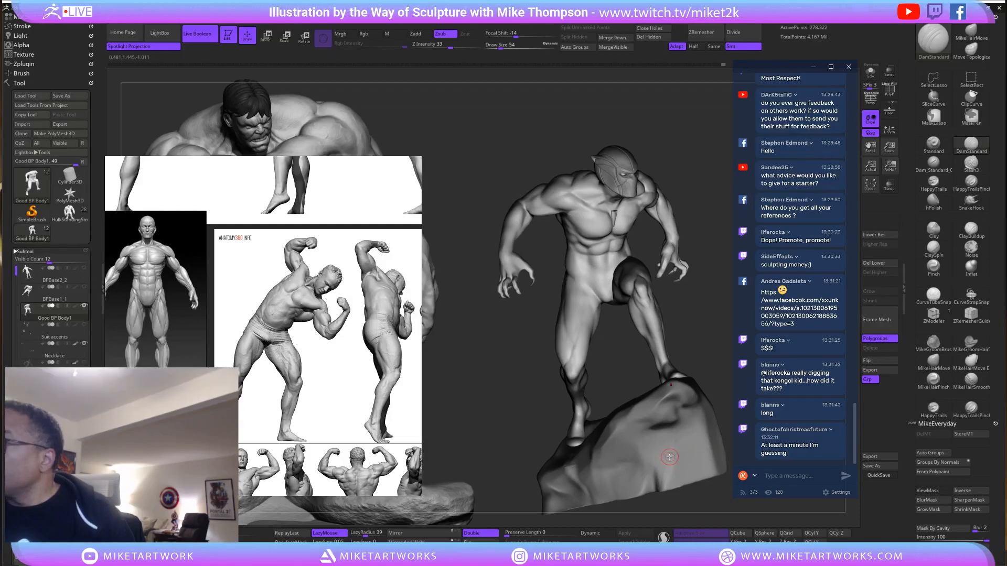
pyautogui.scroll(5, 812, 203)
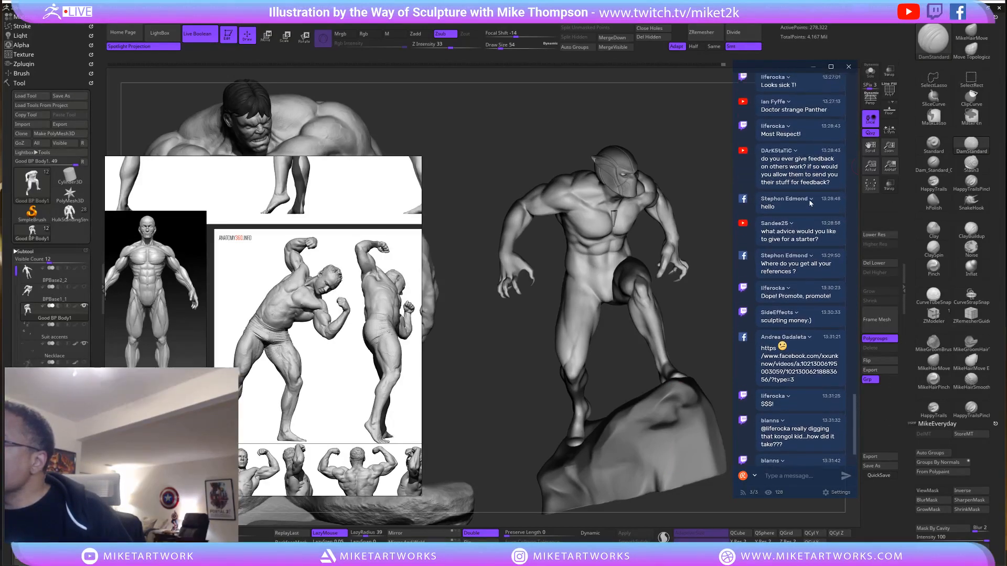
pyautogui.scroll(4, 812, 204)
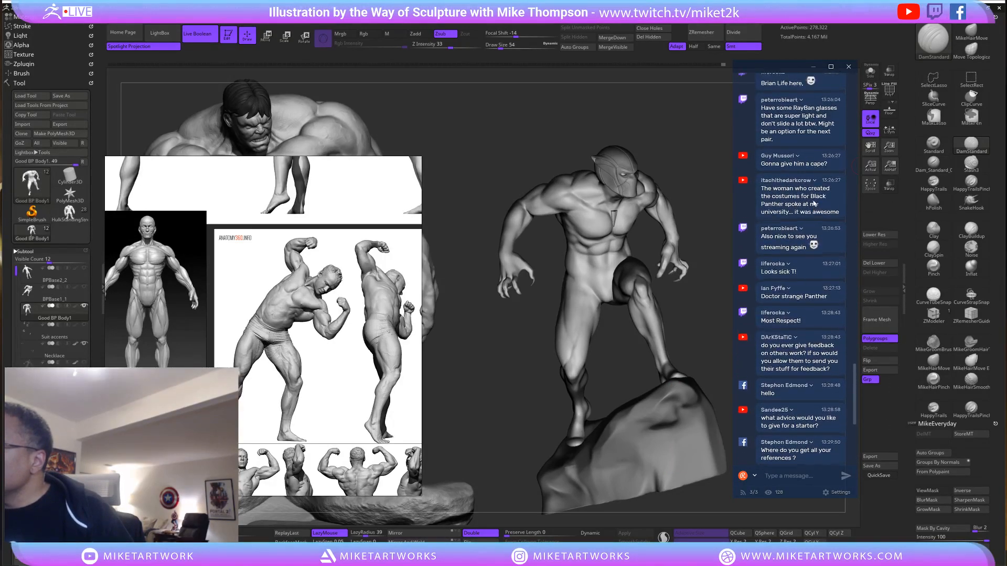
pyautogui.scroll(3, 814, 204)
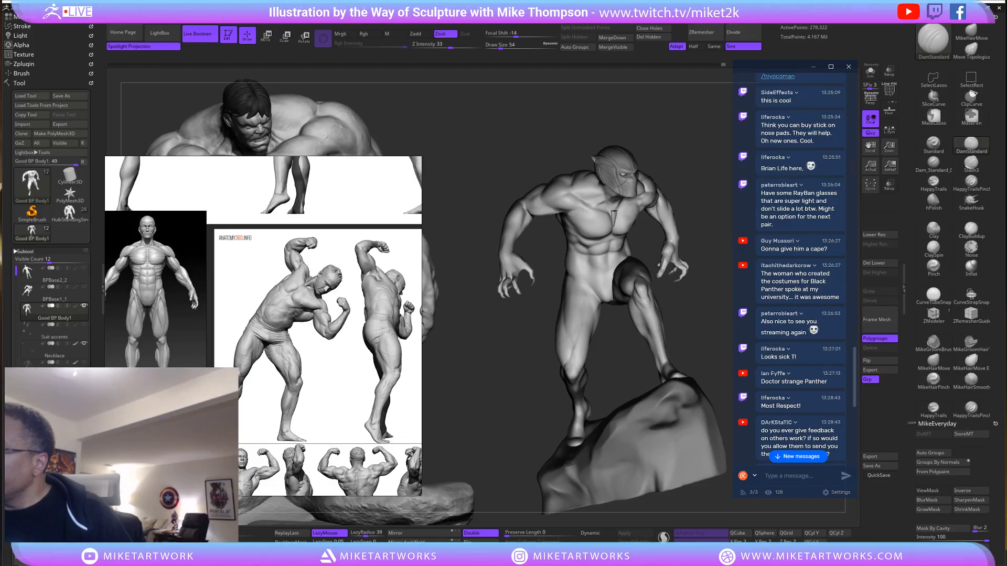
pyautogui.scroll(-2, 803, 288)
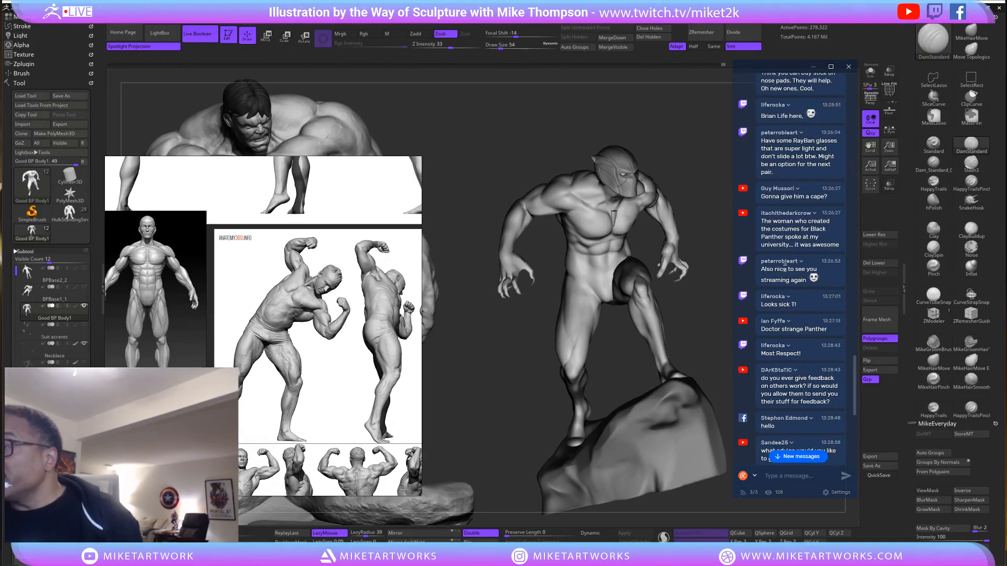
pyautogui.scroll(-1, 771, 266)
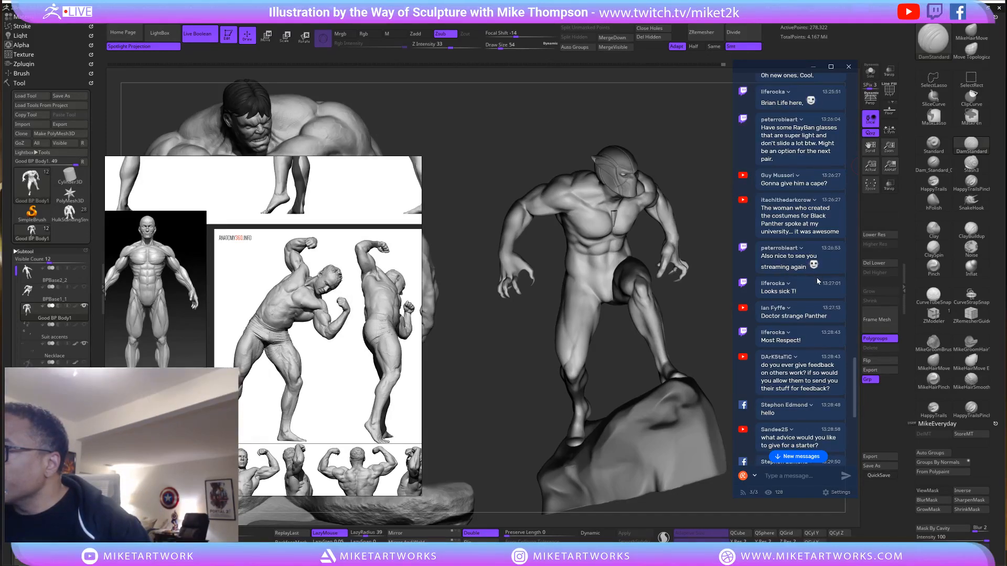
pyautogui.scroll(-1, 817, 278)
pyautogui.scroll(-2, 817, 278)
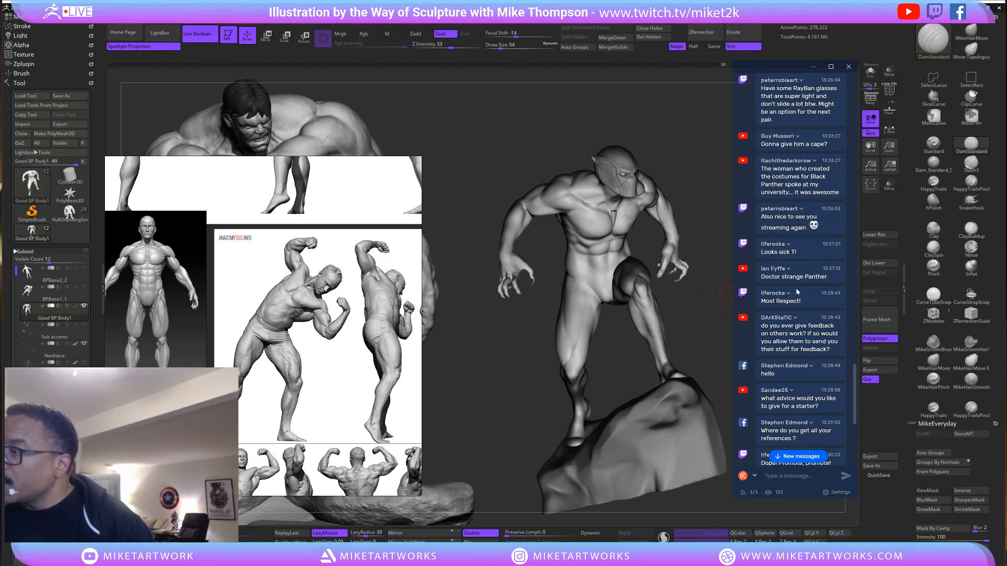
pyautogui.scroll(-2, 797, 292)
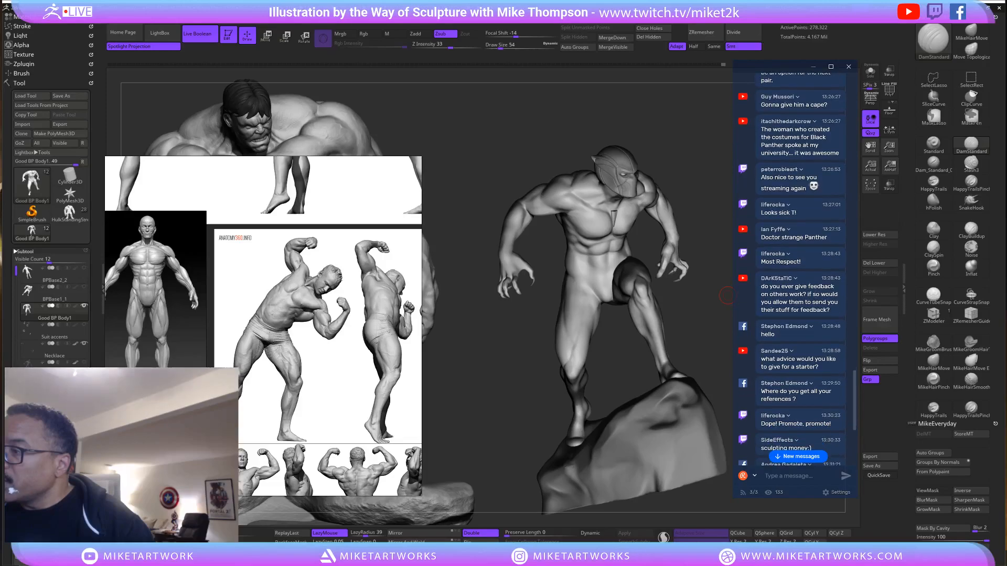
pyautogui.scroll(-2, 797, 289)
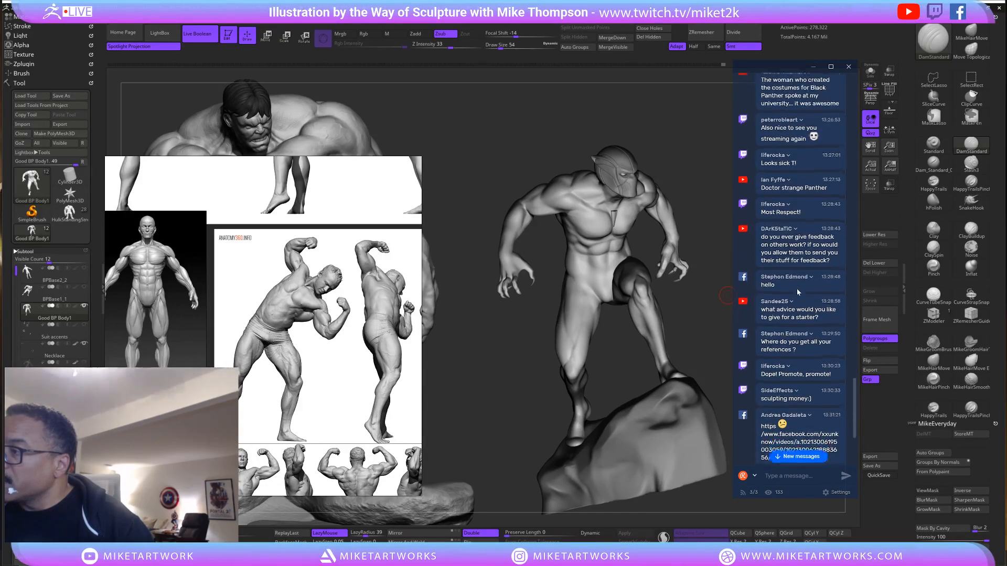
pyautogui.scroll(-1, 797, 290)
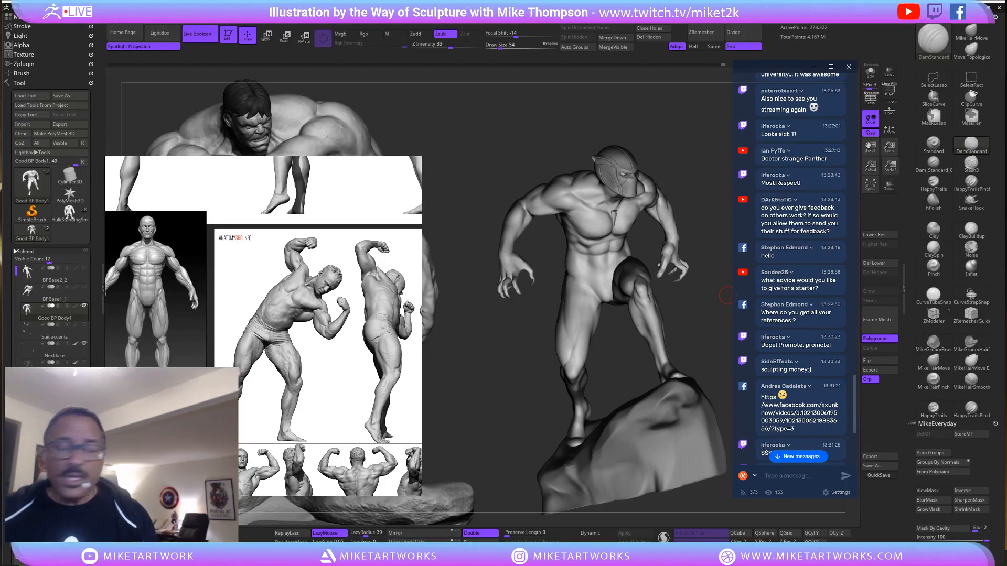
# Refine the inner and upper right thigh toward the groin with the ClaySpin brush and smooth the surface.
pyautogui.moveTo(703, 341)
pyautogui.mouseDown()
pyautogui.moveTo(704, 351)
pyautogui.moveTo(648, 344)
pyautogui.moveTo(678, 346)
pyautogui.moveTo(699, 378)
pyautogui.mouseUp()
pyautogui.moveTo(546, 346); pyautogui.dragTo(564, 313)
pyautogui.moveTo(693, 350)
pyautogui.mouseDown()
pyautogui.moveTo(682, 350)
pyautogui.moveTo(693, 361)
pyautogui.moveTo(683, 344)
pyautogui.mouseUp()
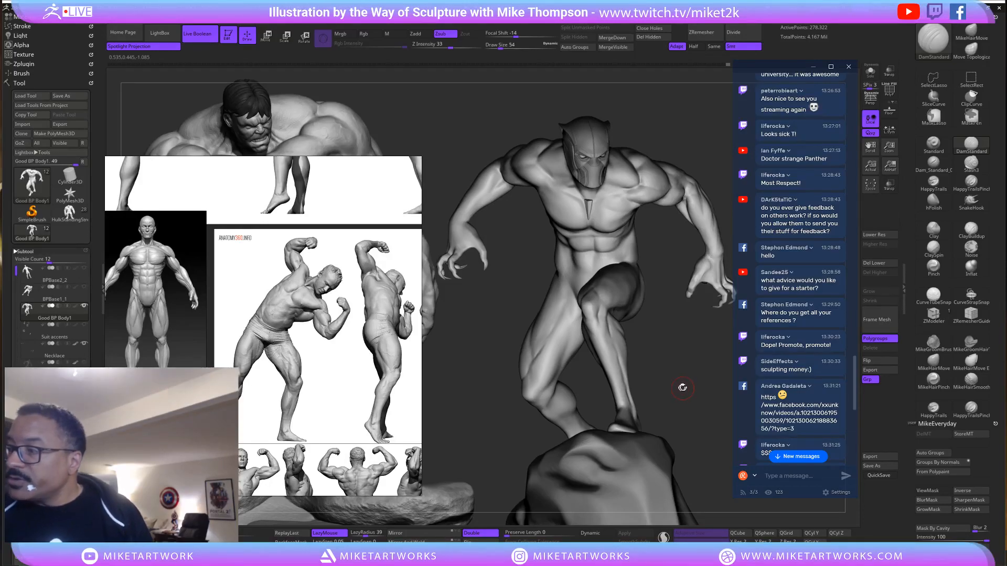
pyautogui.moveTo(682, 387); pyautogui.dragTo(631, 348)
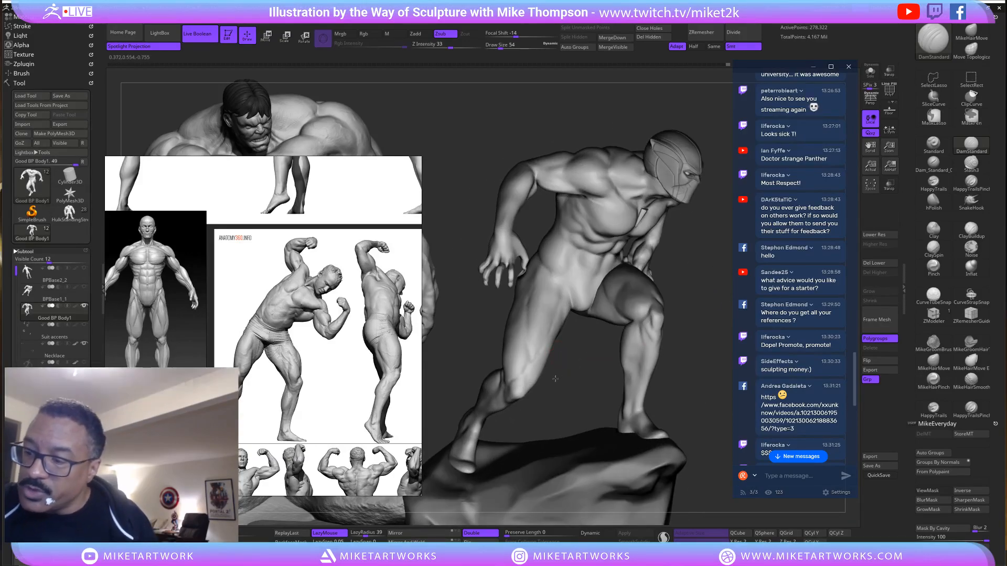
pyautogui.moveTo(556, 379); pyautogui.dragTo(688, 307)
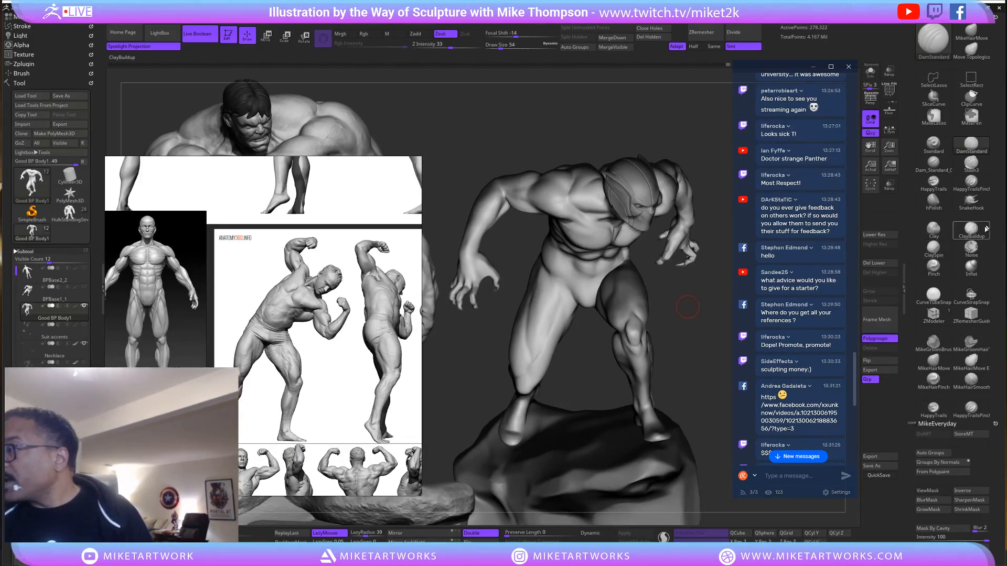
pyautogui.click(986, 229)
pyautogui.moveTo(554, 366); pyautogui.dragTo(563, 356)
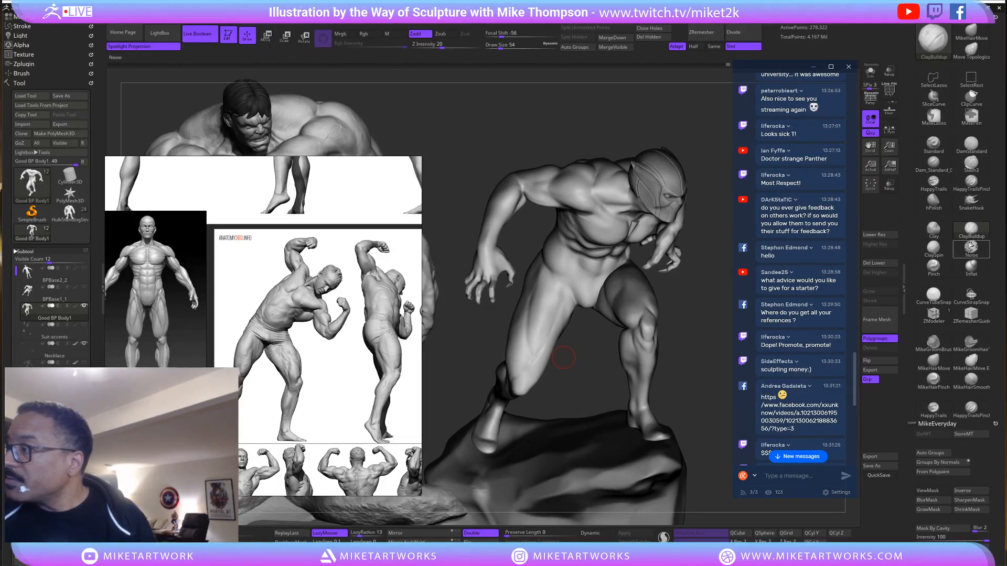
pyautogui.click(933, 248)
pyautogui.moveTo(564, 360); pyautogui.dragTo(547, 340)
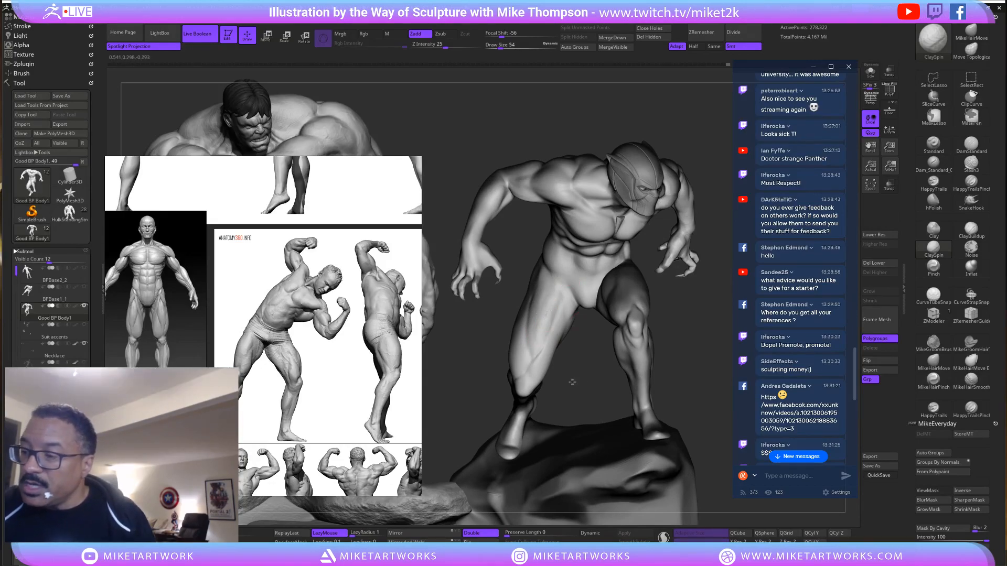
pyautogui.moveTo(572, 383); pyautogui.dragTo(552, 320)
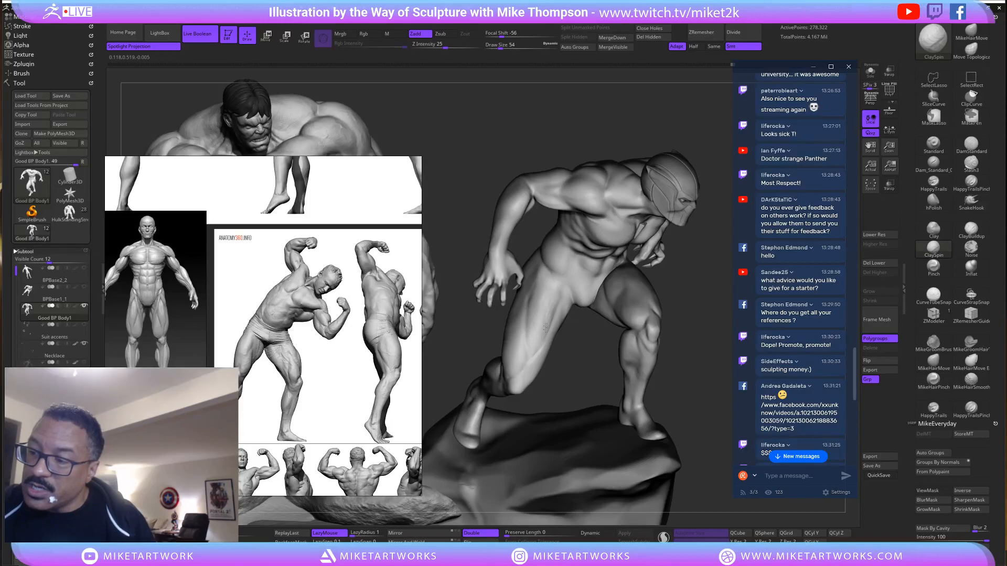
pyautogui.press('shift')
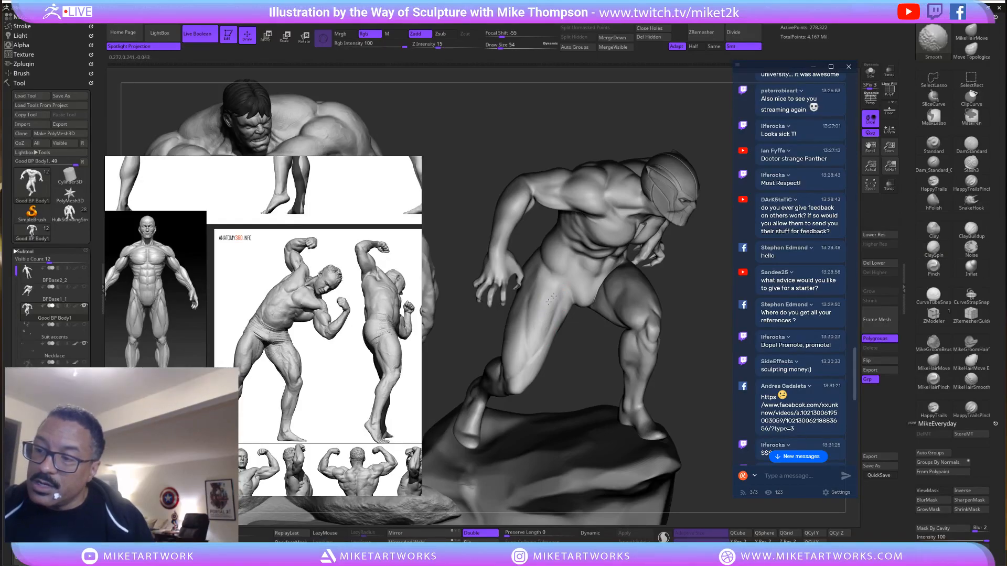
pyautogui.moveTo(702, 331)
pyautogui.mouseDown()
pyautogui.moveTo(706, 357)
pyautogui.moveTo(572, 288)
pyautogui.mouseUp()
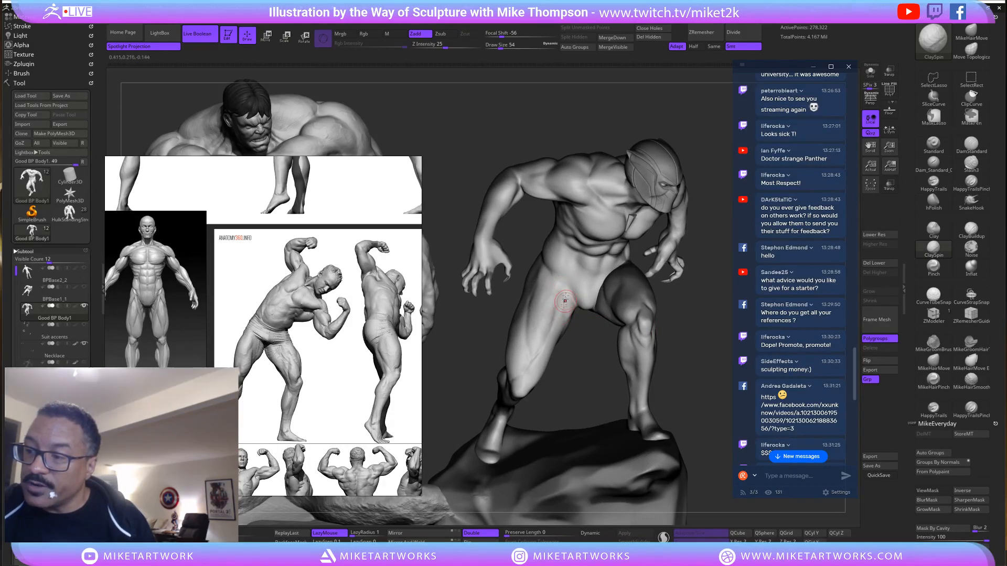
# Refine the front of the upper right thigh below the hip with ClaySpin at draw size 54 and smooth the strokes.
pyautogui.press('shift')
pyautogui.moveTo(688, 318); pyautogui.dragTo(569, 301)
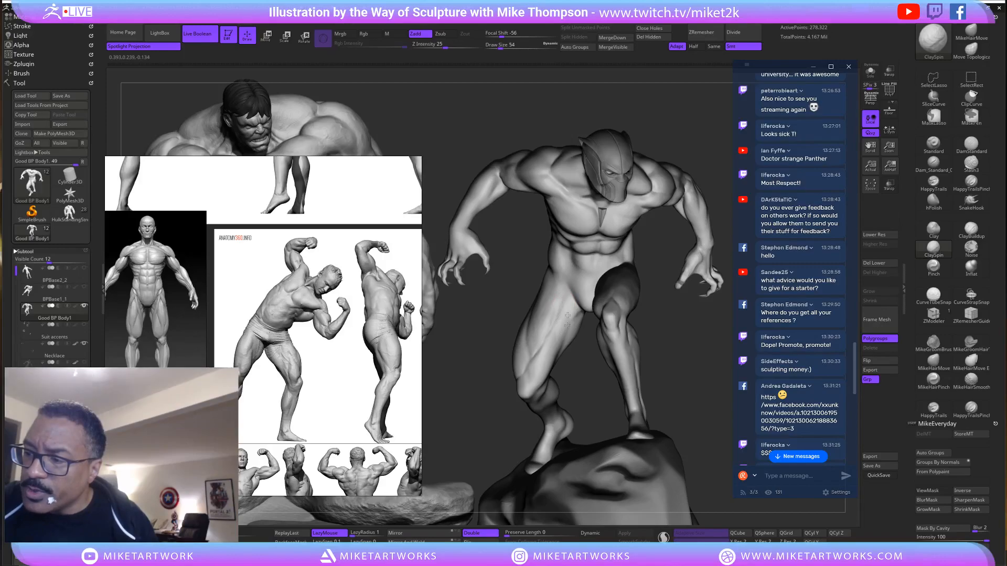
pyautogui.press('shift')
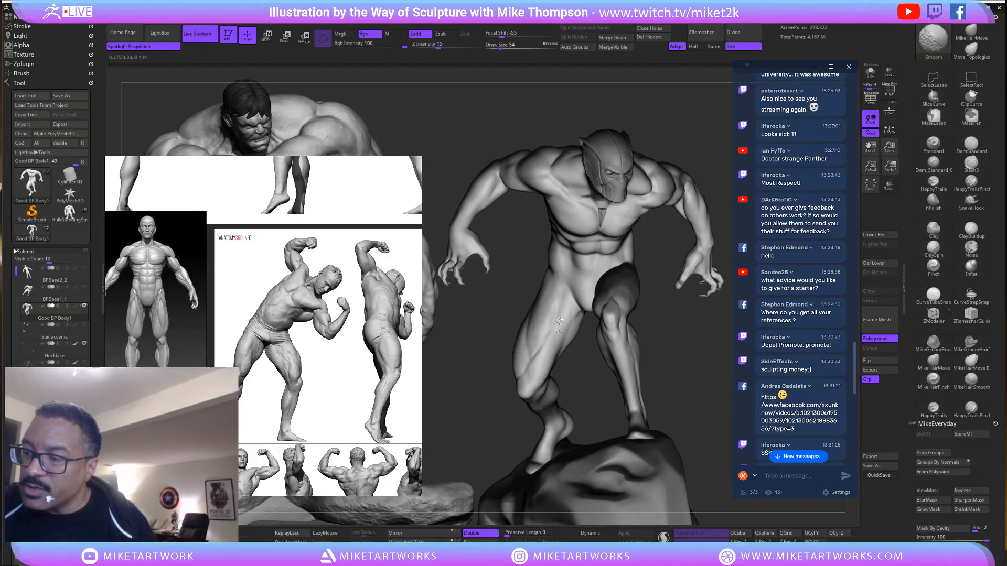
pyautogui.keyDown('shift'); pyautogui.moveTo(557, 304); pyautogui.dragTo(570, 285); pyautogui.keyUp('shift')
pyautogui.moveTo(583, 335)
pyautogui.mouseDown()
pyautogui.moveTo(682, 330)
pyautogui.moveTo(561, 299)
pyautogui.mouseUp()
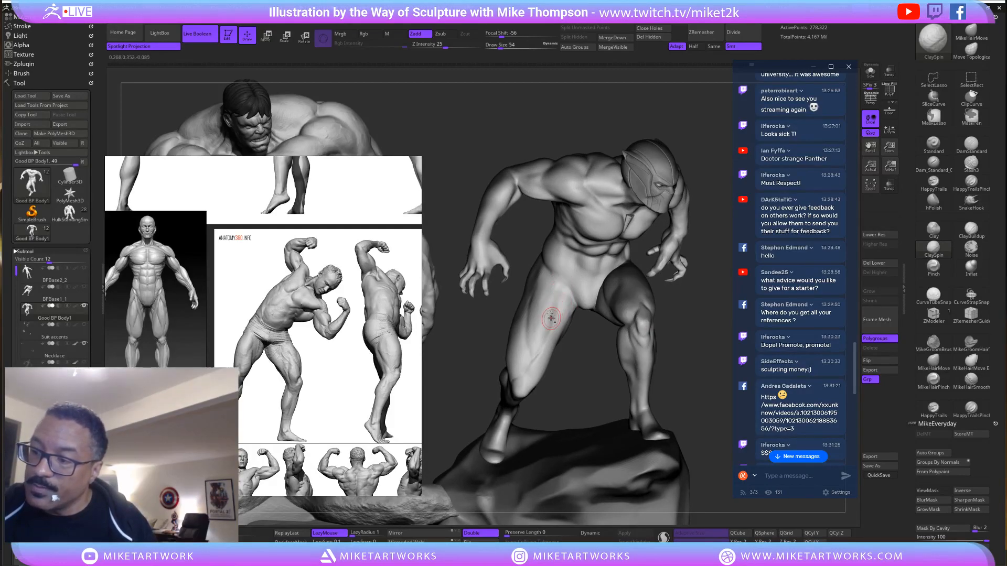
pyautogui.press('shift')
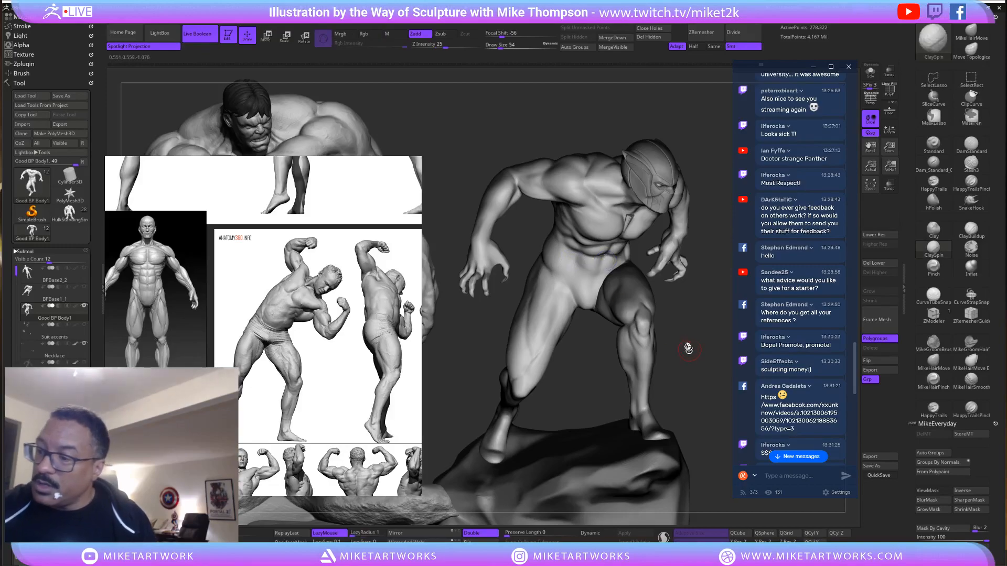
# Build up the muscle forms of the lower right thigh just above the knee with ClaySpin.
pyautogui.moveTo(689, 349)
pyautogui.mouseDown()
pyautogui.moveTo(675, 321)
pyautogui.moveTo(546, 367)
pyautogui.mouseUp()
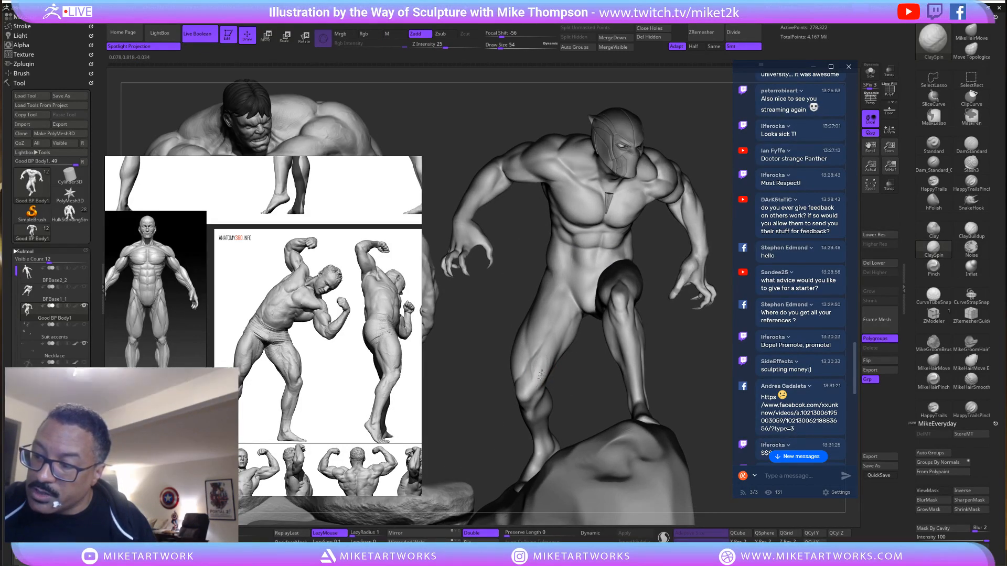
pyautogui.moveTo(637, 330); pyautogui.dragTo(557, 373)
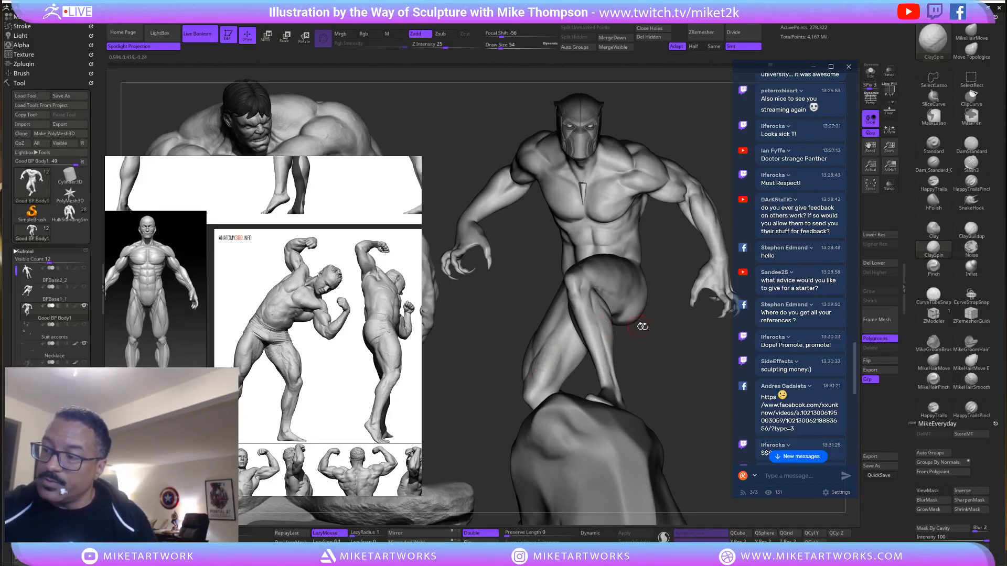
pyautogui.moveTo(654, 359)
pyautogui.mouseDown()
pyautogui.moveTo(669, 361)
pyautogui.moveTo(553, 364)
pyautogui.moveTo(586, 345)
pyautogui.mouseUp()
pyautogui.moveTo(657, 350); pyautogui.dragTo(608, 357)
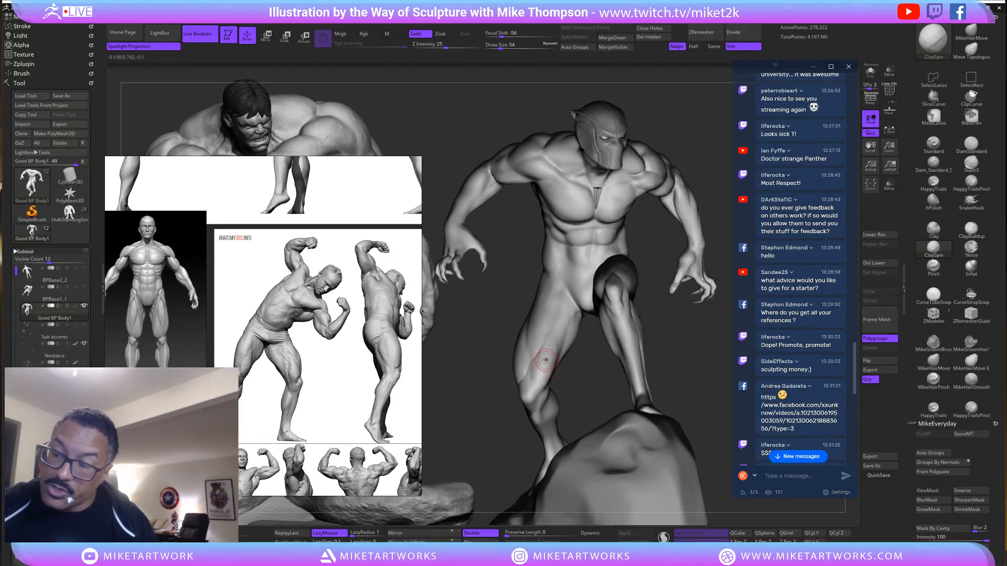
pyautogui.press('shift')
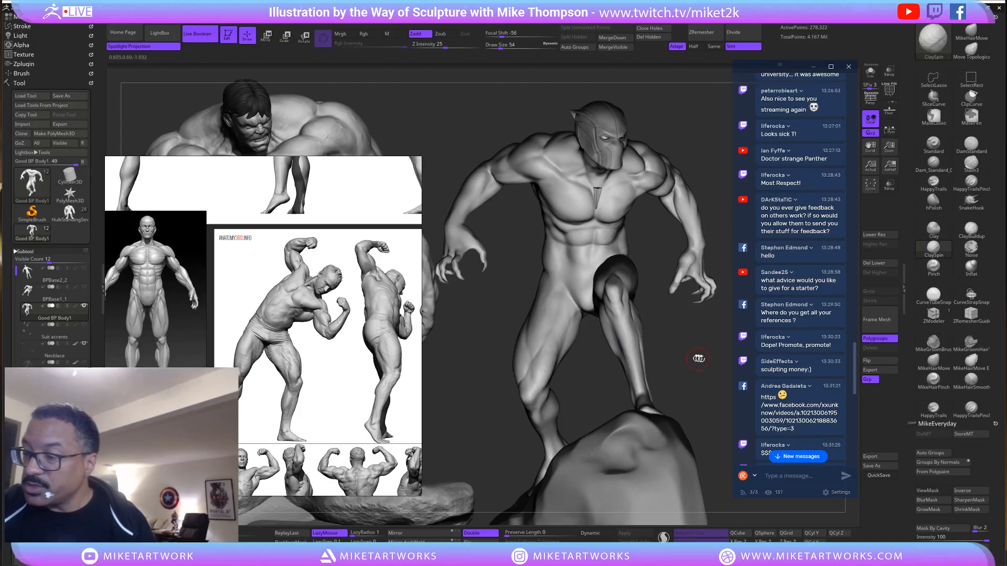
pyautogui.moveTo(534, 370); pyautogui.dragTo(552, 379)
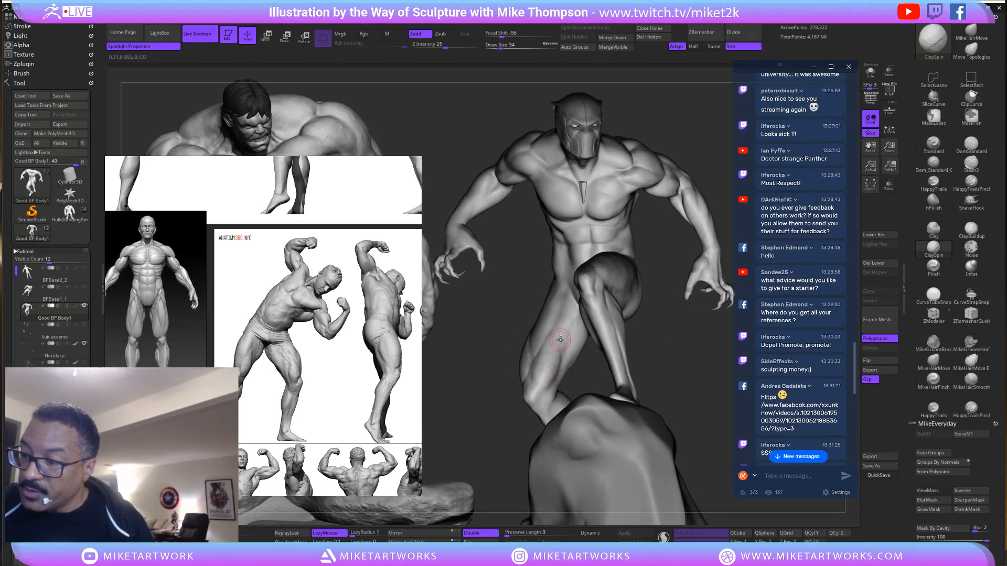
# Shape the inner right thigh beside the raised left leg with ClaySpin and smooth the transitions.
pyautogui.press('shift')
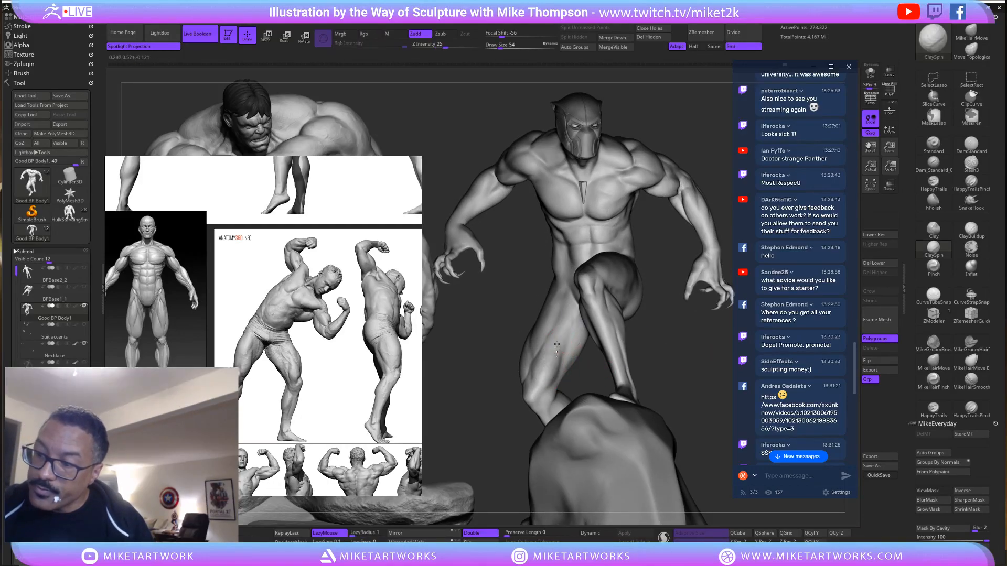
pyautogui.press('shift')
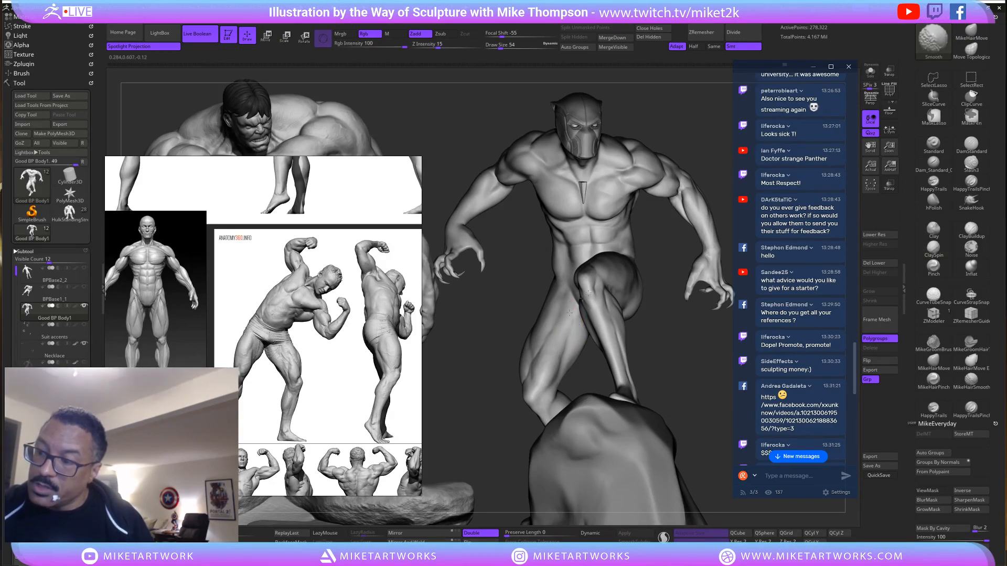
pyautogui.press('shift')
pyautogui.moveTo(558, 340); pyautogui.dragTo(574, 340)
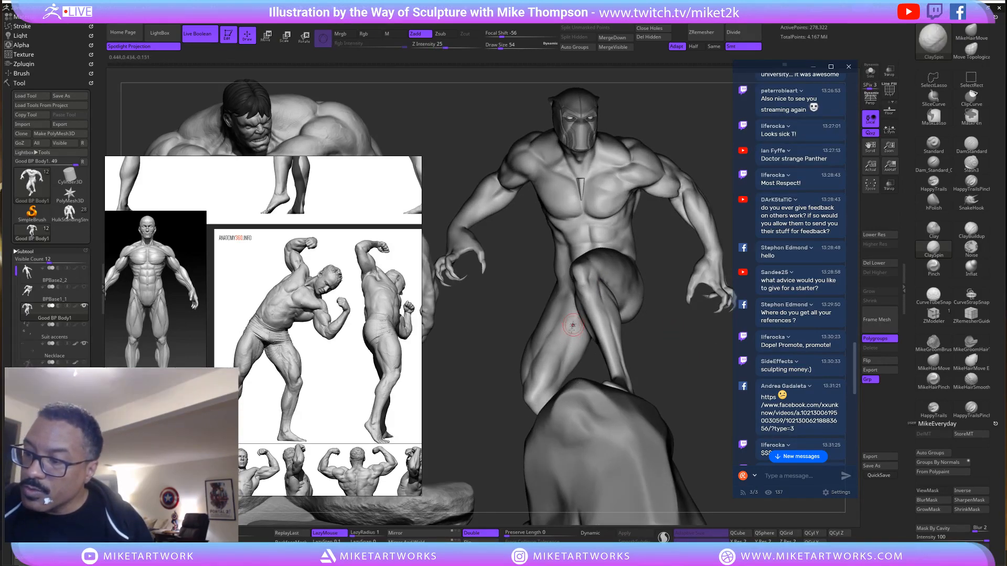
pyautogui.press('shift')
pyautogui.press('shift')
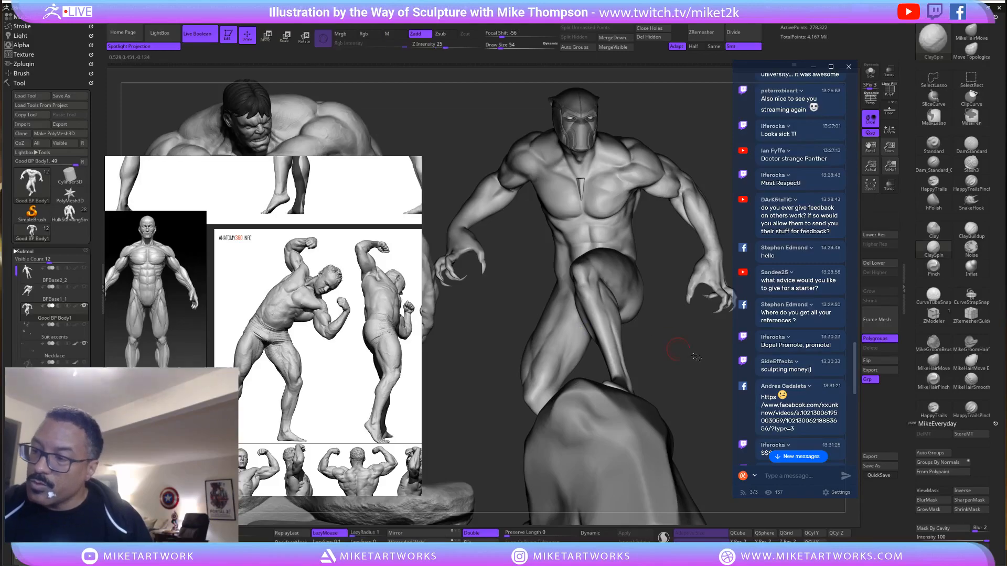
pyautogui.moveTo(681, 315)
pyautogui.mouseDown()
pyautogui.moveTo(708, 346)
pyautogui.moveTo(666, 349)
pyautogui.mouseUp()
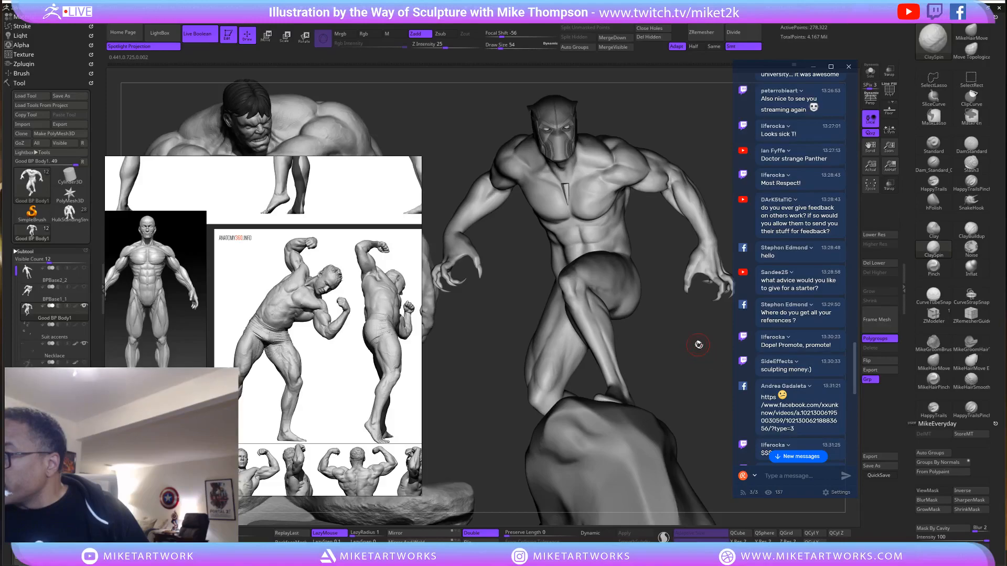
# Read on through the viewers' newer chat messages for questions about finding freelance clients and streaming setup tips.
pyautogui.scroll(-5, 782, 347)
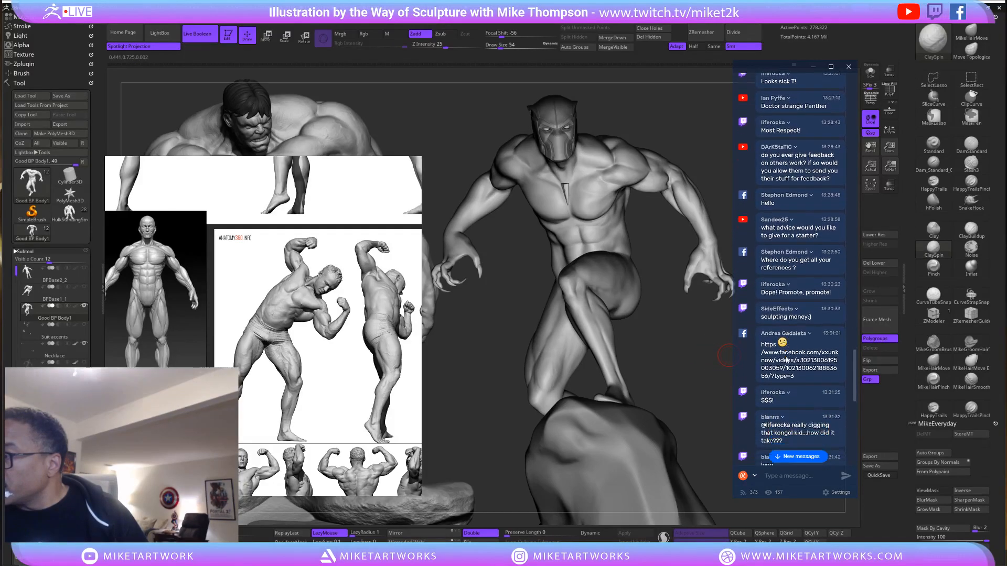
pyautogui.scroll(-2, 785, 359)
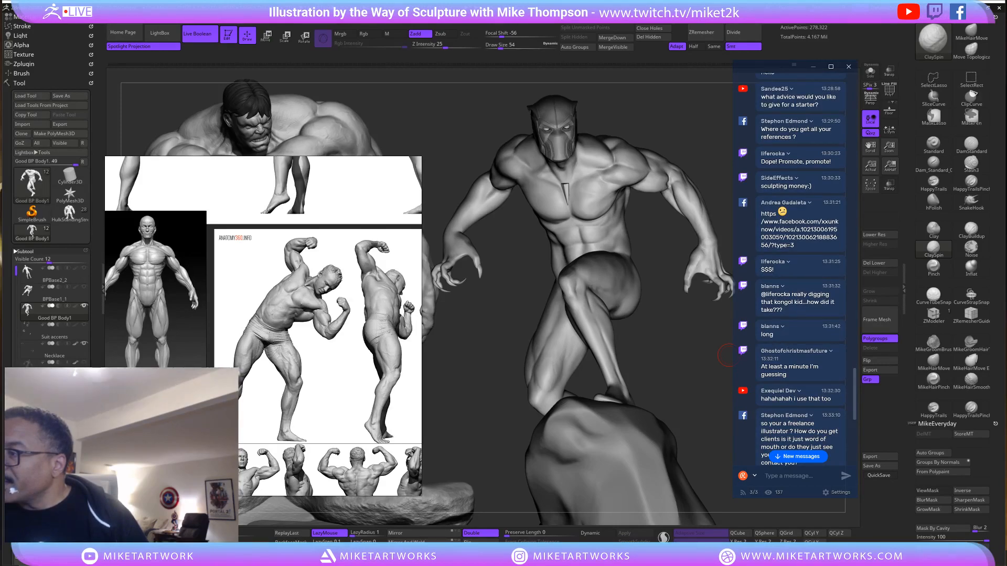
pyautogui.scroll(-2, 786, 357)
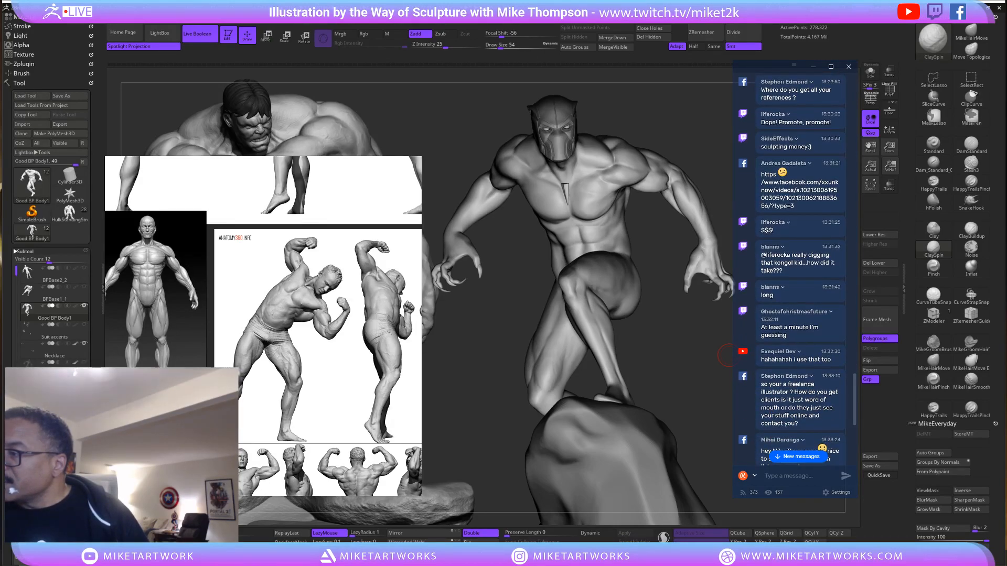
pyautogui.scroll(-1, 787, 357)
pyautogui.scroll(-5, 787, 357)
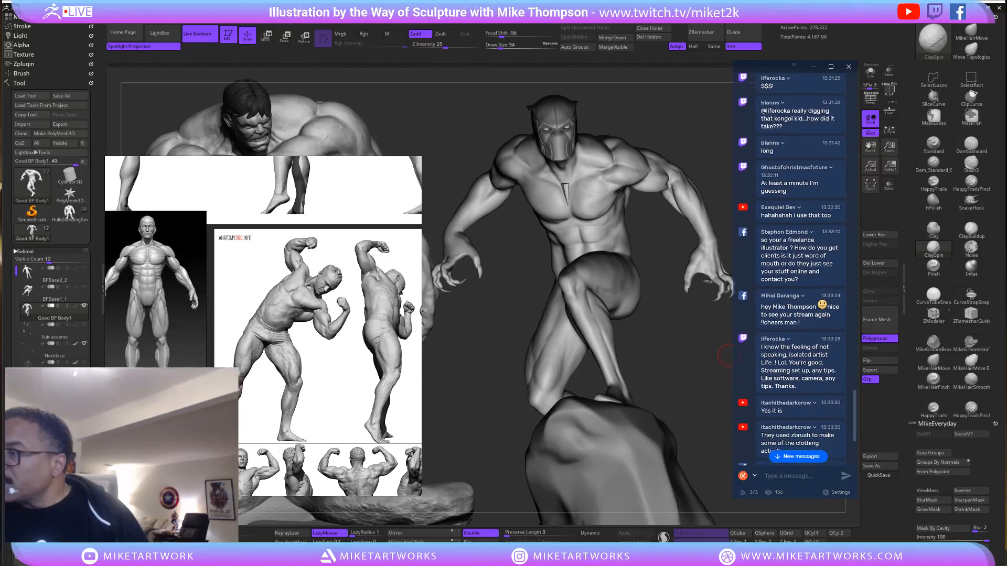
pyautogui.scroll(-2, 787, 356)
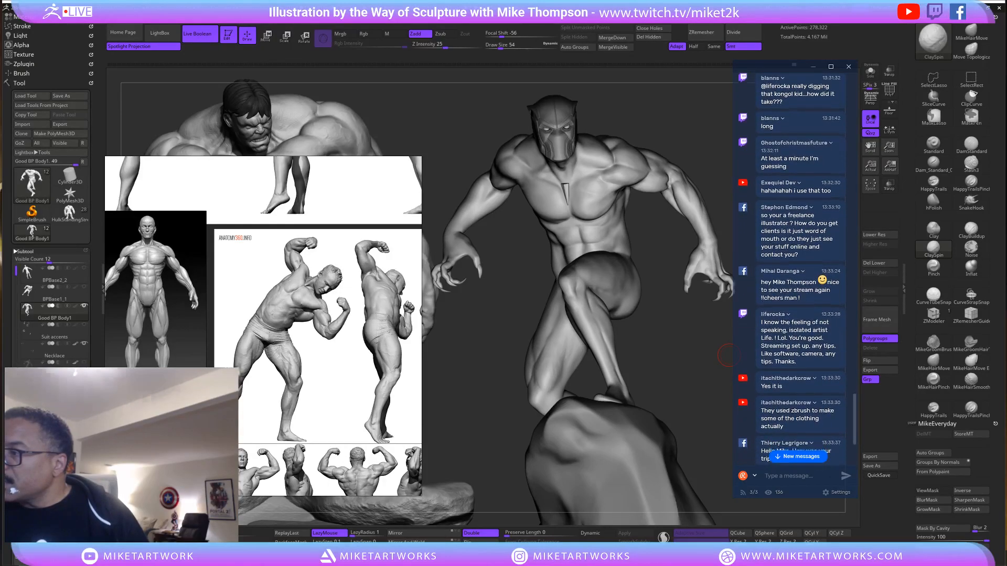
pyautogui.scroll(-2, 761, 370)
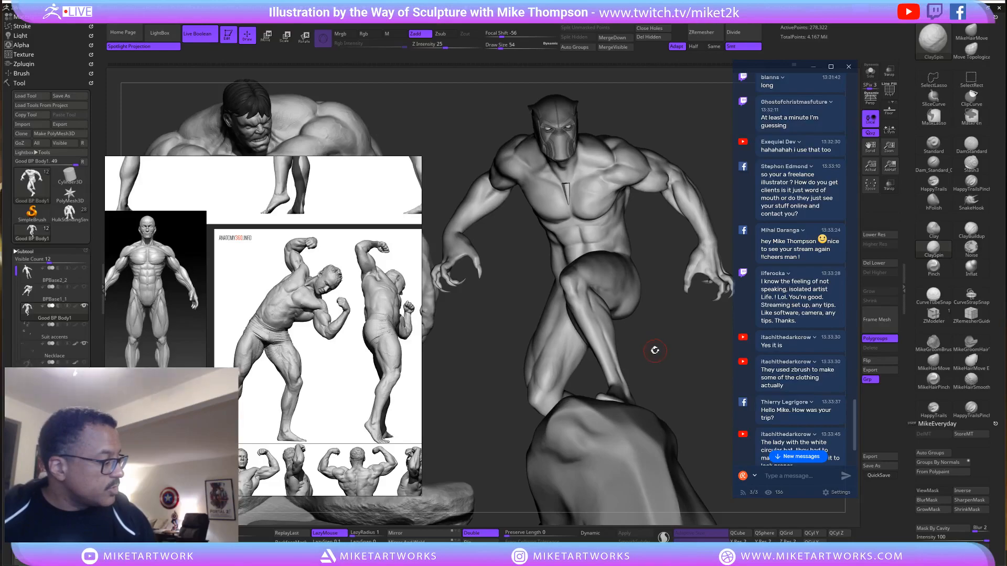
# Enlarge the brush to draw size 62 and refine the right thigh above the knee with ClaySpin, smoothing the surface.
pyautogui.press('s')
pyautogui.moveTo(657, 353); pyautogui.dragTo(557, 373)
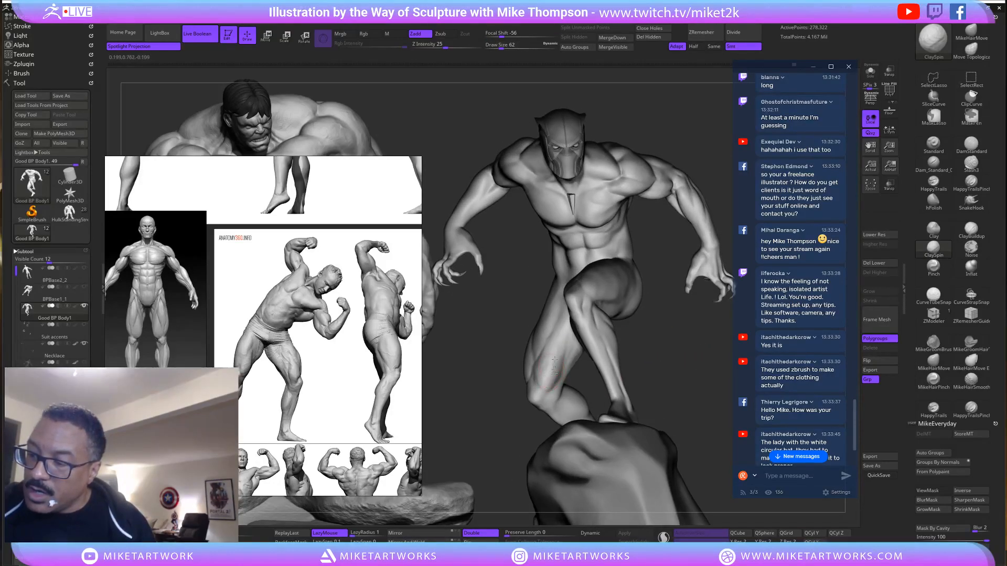
pyautogui.press('shift')
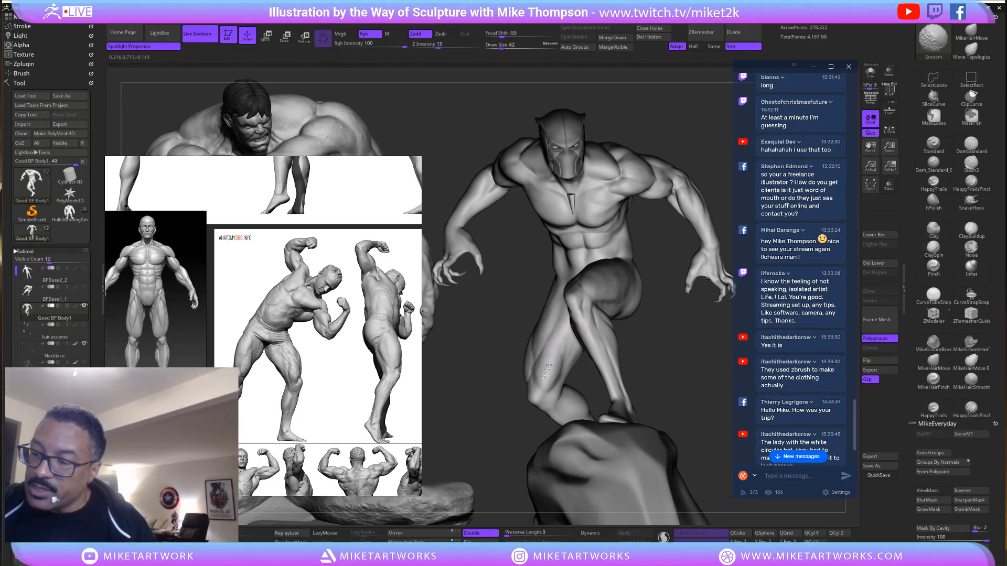
# Refine the inner face of the right thigh below the buttocks with ClaySpin and smooth it from several side angles.
pyautogui.moveTo(685, 359)
pyautogui.mouseDown()
pyautogui.moveTo(572, 355)
pyautogui.moveTo(635, 355)
pyautogui.moveTo(561, 370)
pyautogui.mouseUp()
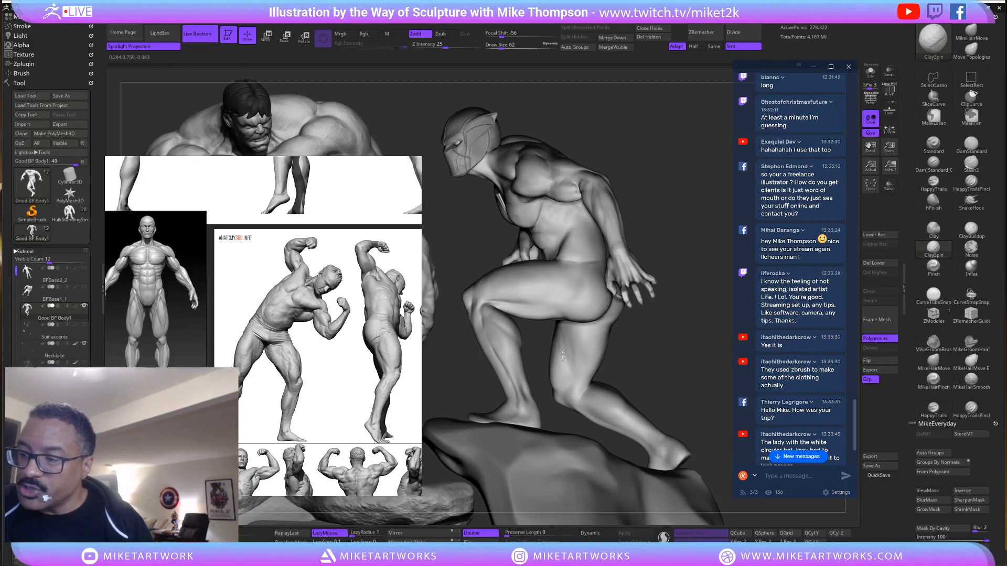
pyautogui.press('shift')
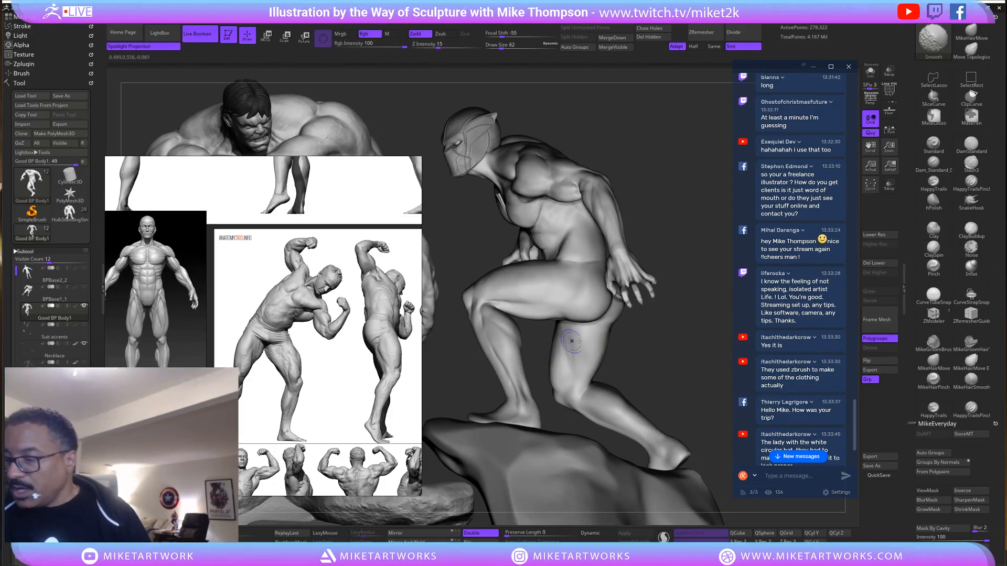
pyautogui.moveTo(670, 335)
pyautogui.mouseDown()
pyautogui.moveTo(640, 340)
pyautogui.moveTo(665, 341)
pyautogui.mouseUp()
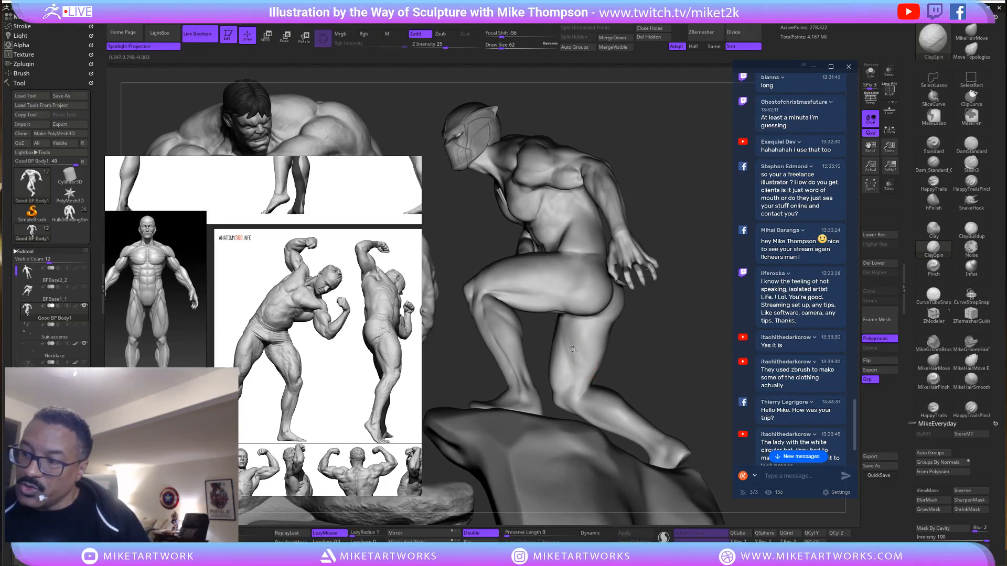
pyautogui.moveTo(635, 342); pyautogui.dragTo(581, 349)
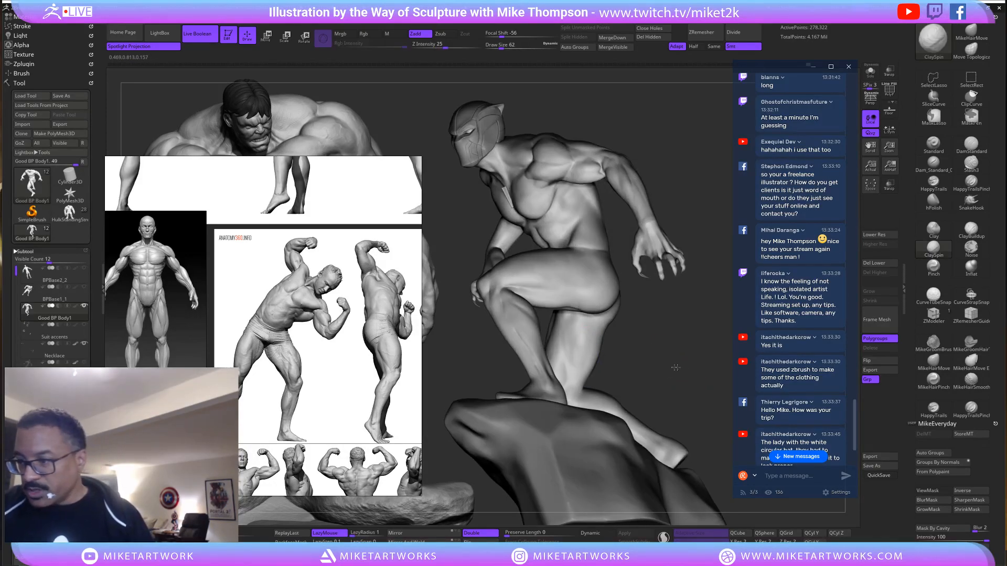
pyautogui.moveTo(675, 367)
pyautogui.mouseDown()
pyautogui.moveTo(692, 357)
pyautogui.moveTo(586, 368)
pyautogui.mouseUp()
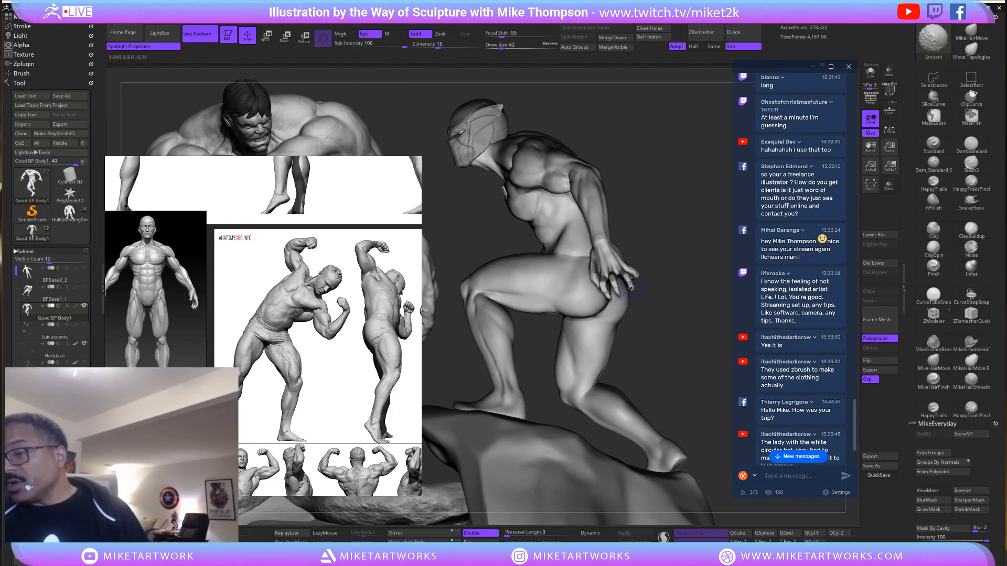
pyautogui.moveTo(635, 327); pyautogui.dragTo(654, 327)
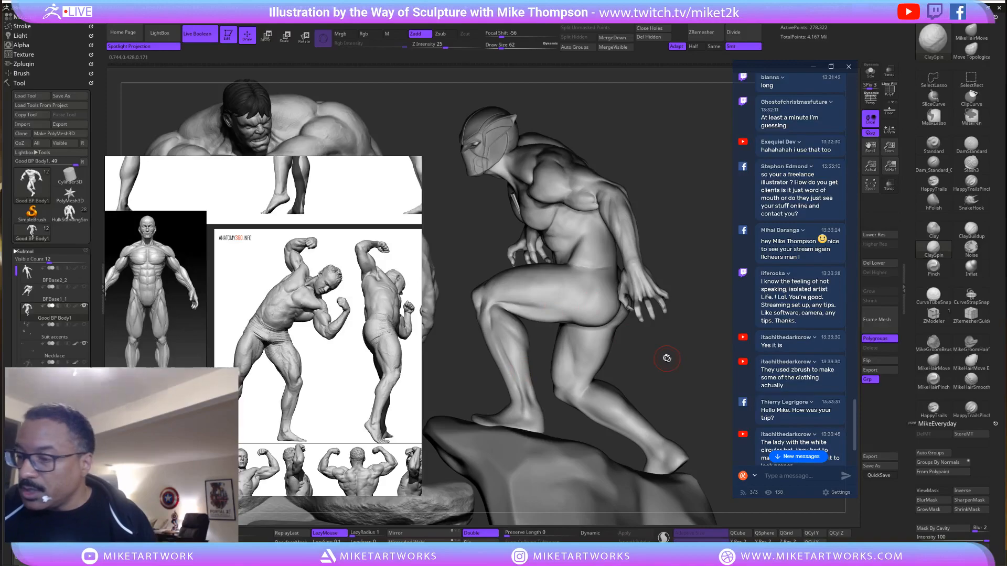
# Refine the raised left leg's calf with ClaySpin and smooth the form up to the thigh behind the knee.
pyautogui.moveTo(666, 358); pyautogui.dragTo(575, 367)
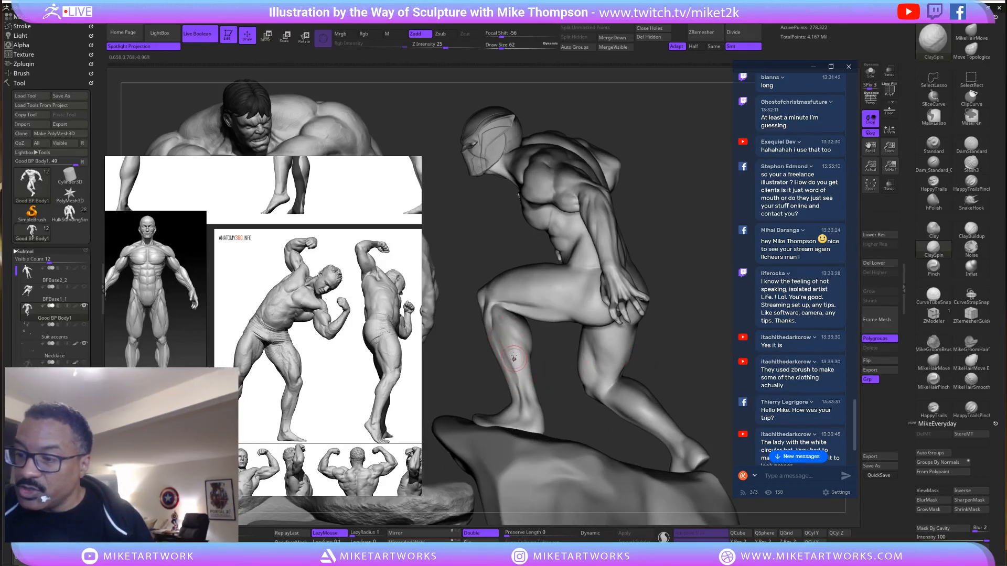
pyautogui.moveTo(505, 346)
pyautogui.keyDown('shift'); pyautogui.mouseDown()
pyautogui.moveTo(515, 372)
pyautogui.moveTo(507, 356)
pyautogui.mouseUp(); pyautogui.keyUp('shift')
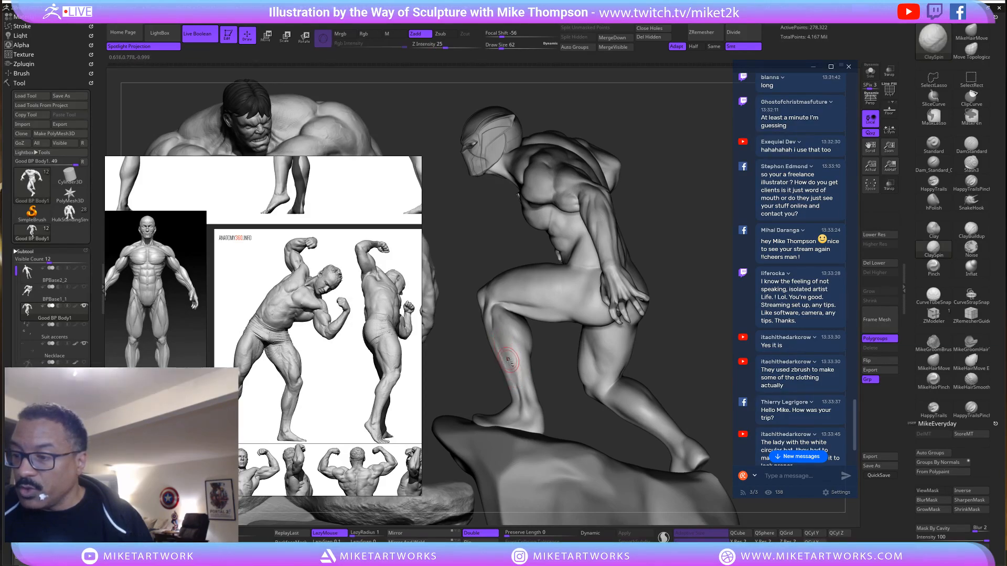
pyautogui.moveTo(671, 344); pyautogui.dragTo(506, 356)
pyautogui.moveTo(671, 308); pyautogui.dragTo(523, 364)
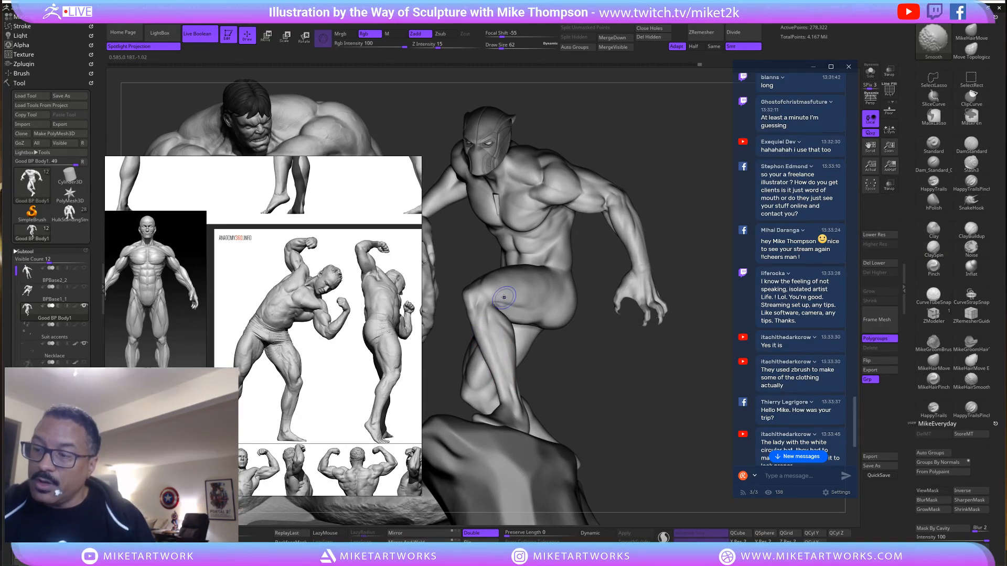
# Refine the glutes and the backs of the thighs with ClaySpin and smooth them from several rear angles.
pyautogui.moveTo(697, 400); pyautogui.dragTo(645, 352)
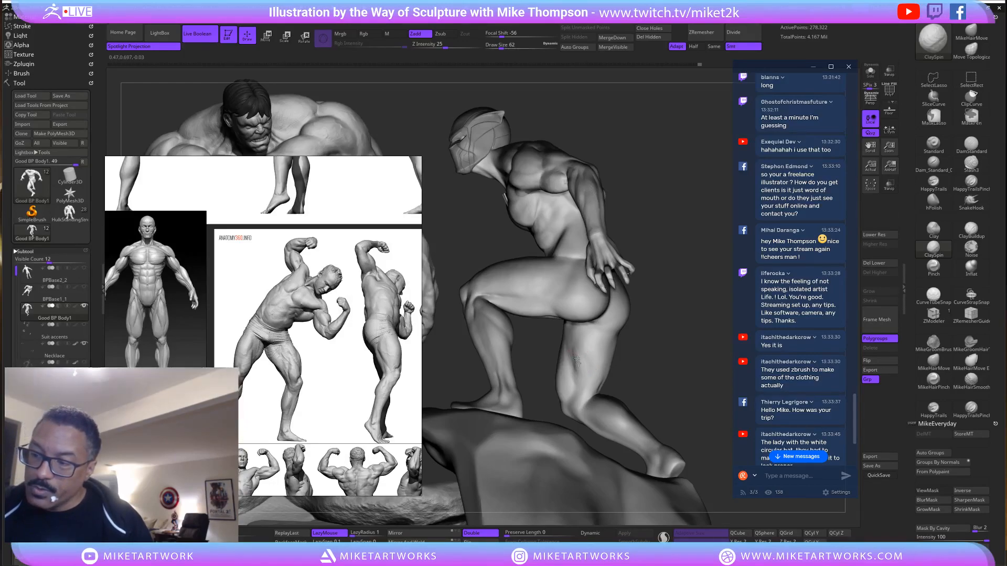
pyautogui.press('shift')
pyautogui.moveTo(682, 367); pyautogui.dragTo(589, 324)
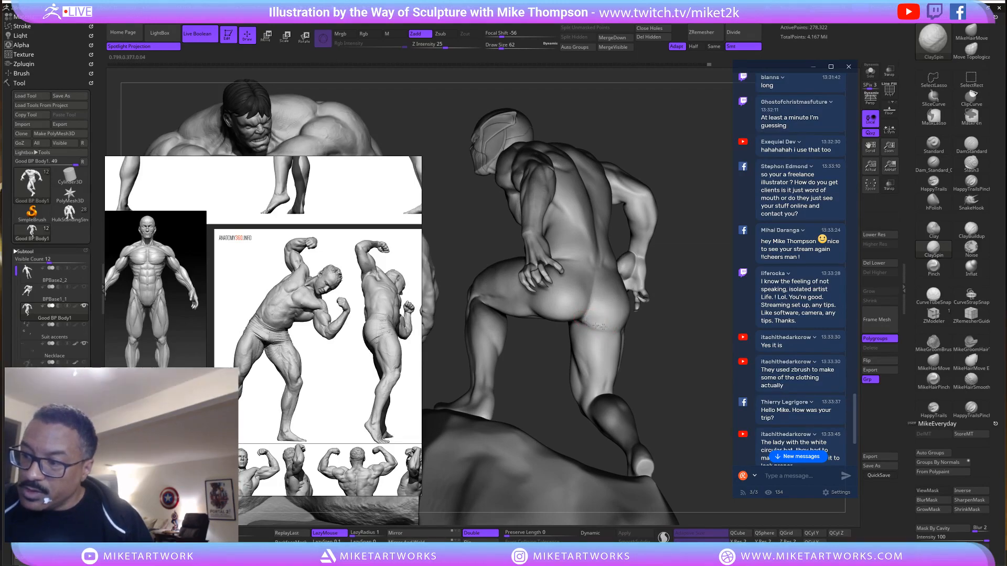
pyautogui.moveTo(655, 335); pyautogui.dragTo(580, 310)
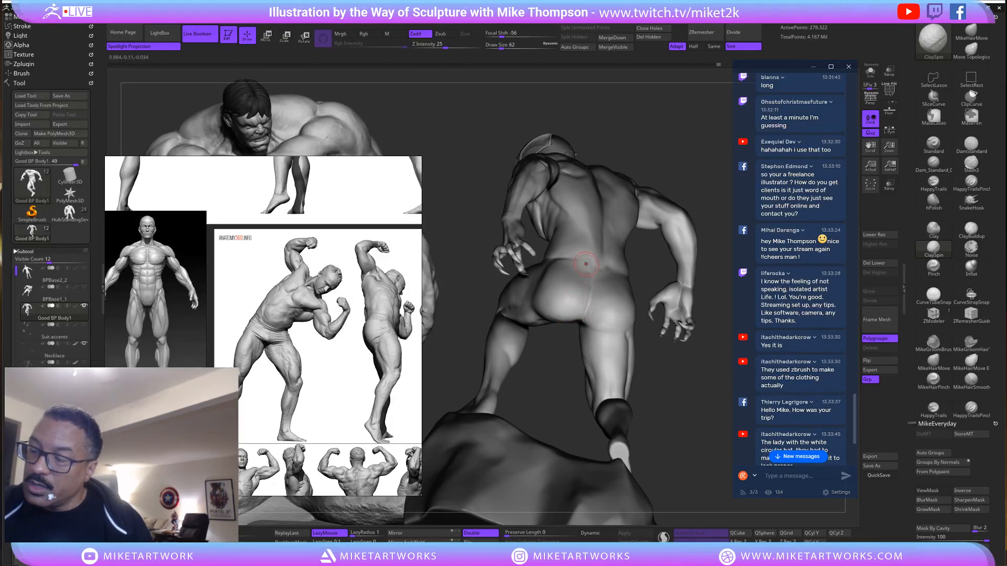
pyautogui.moveTo(581, 295); pyautogui.dragTo(591, 297)
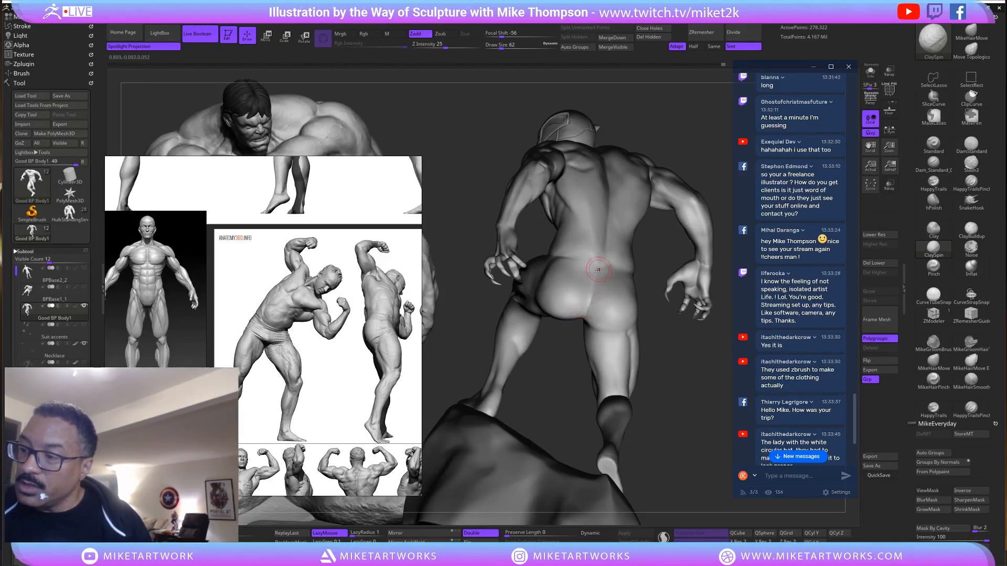
pyautogui.press('shift')
pyautogui.moveTo(696, 380)
pyautogui.mouseDown()
pyautogui.moveTo(702, 387)
pyautogui.moveTo(704, 360)
pyautogui.moveTo(688, 379)
pyautogui.moveTo(671, 375)
pyautogui.mouseUp()
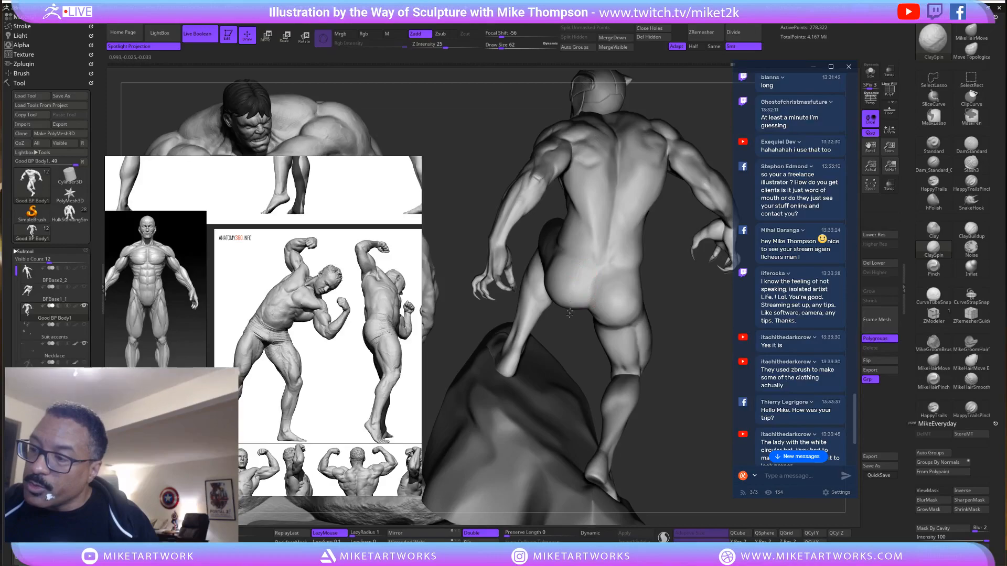
pyautogui.press('shift')
pyautogui.moveTo(695, 333)
pyautogui.mouseDown()
pyautogui.moveTo(717, 342)
pyautogui.moveTo(723, 369)
pyautogui.moveTo(586, 322)
pyautogui.mouseUp()
pyautogui.moveTo(687, 393); pyautogui.dragTo(678, 402)
# Browse the reference board for photos and diagrams of flexed calf muscles seen from behind.
pyautogui.scroll(-4, 282, 420)
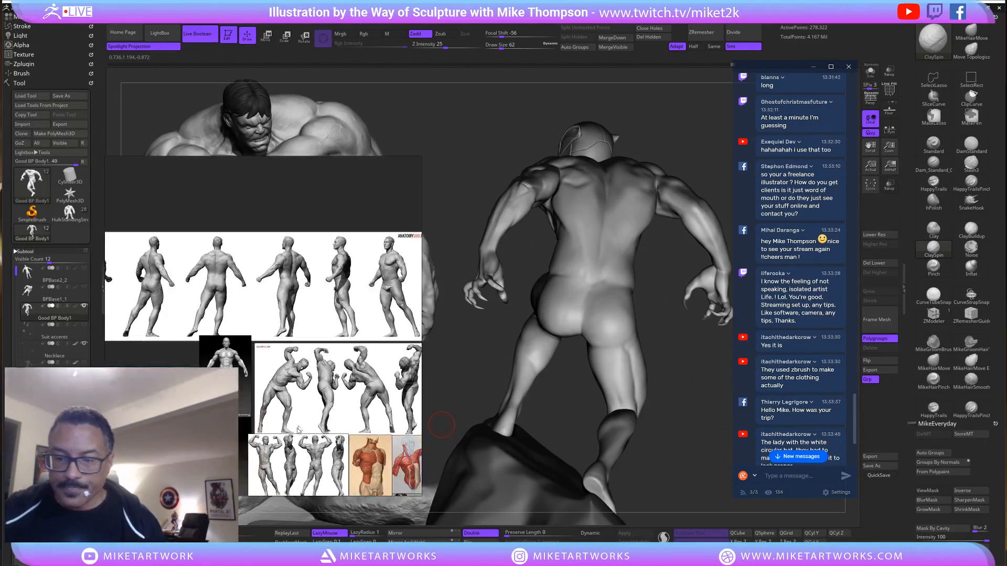
pyautogui.moveTo(255, 418); pyautogui.dragTo(367, 375, button='middle')
pyautogui.scroll(-4, 263, 436)
pyautogui.moveTo(195, 418); pyautogui.dragTo(236, 323, button='middle')
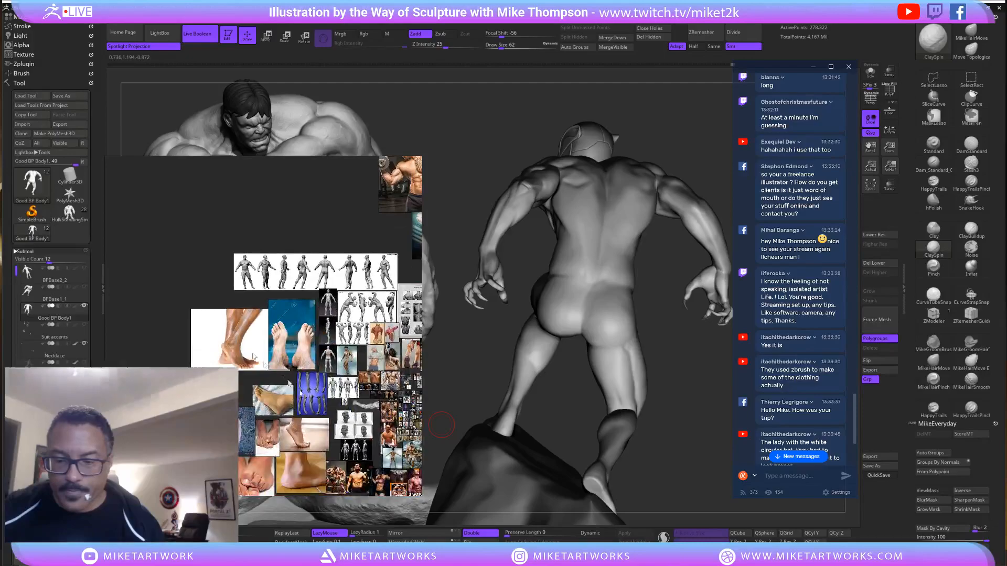
pyautogui.moveTo(395, 444); pyautogui.dragTo(288, 381, button='middle')
pyautogui.scroll(3, 320, 272)
pyautogui.moveTo(320, 273); pyautogui.dragTo(245, 448, button='middle')
pyautogui.moveTo(320, 341); pyautogui.dragTo(314, 362, button='middle')
pyautogui.scroll(-3, 322, 377)
pyautogui.scroll(2, 337, 360)
pyautogui.scroll(-3, 326, 367)
pyautogui.scroll(5, 314, 362)
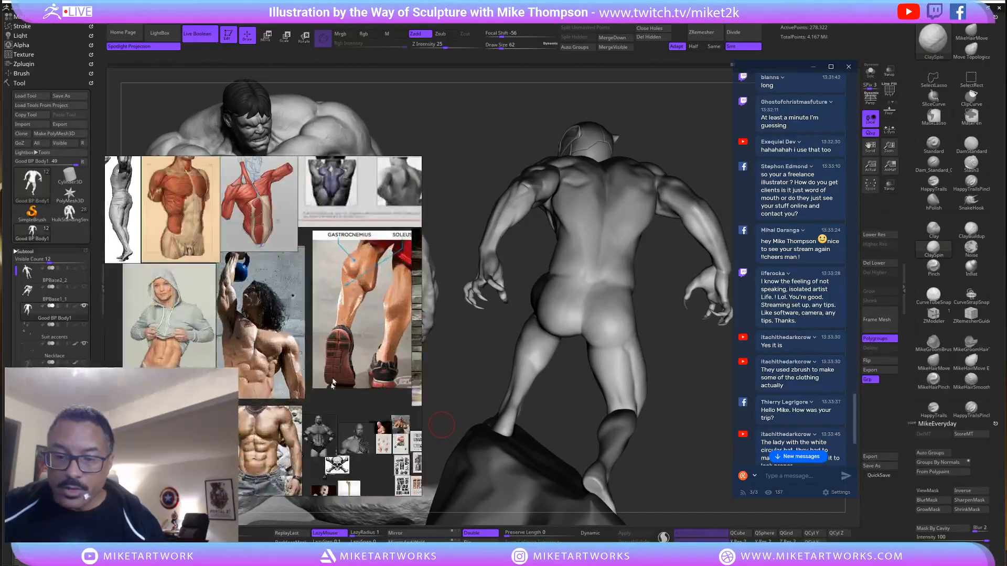
pyautogui.moveTo(406, 333); pyautogui.dragTo(252, 370, button='middle')
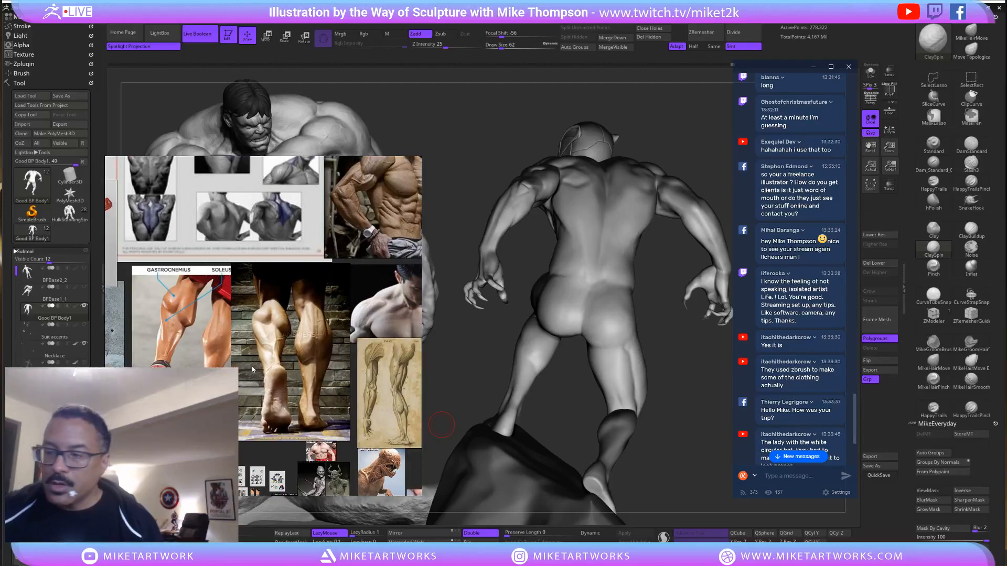
# Carve muscle separation lines into the backs of the legs with DamStandard, starting on the raised left calf.
pyautogui.moveTo(680, 391); pyautogui.dragTo(684, 367)
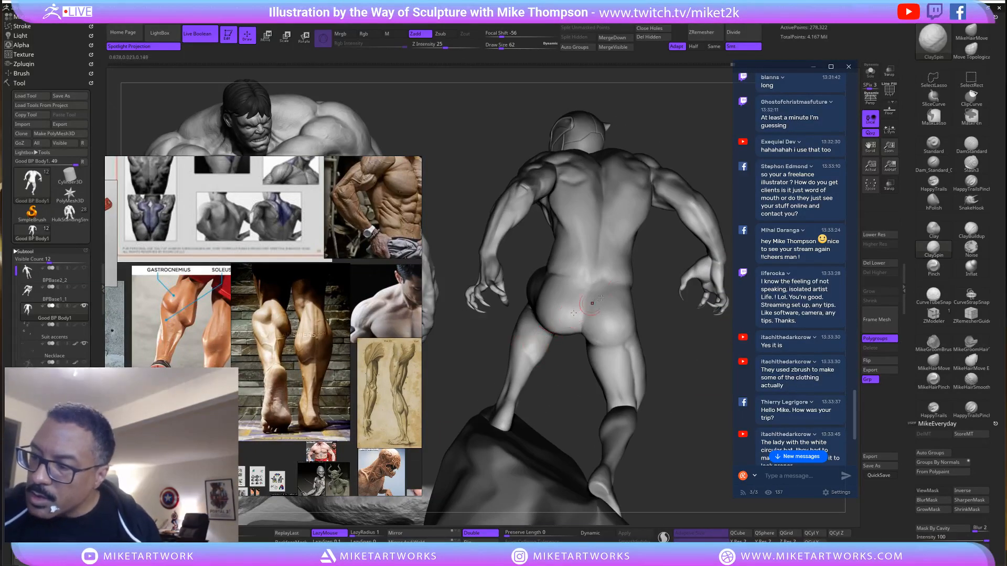
pyautogui.click(973, 143)
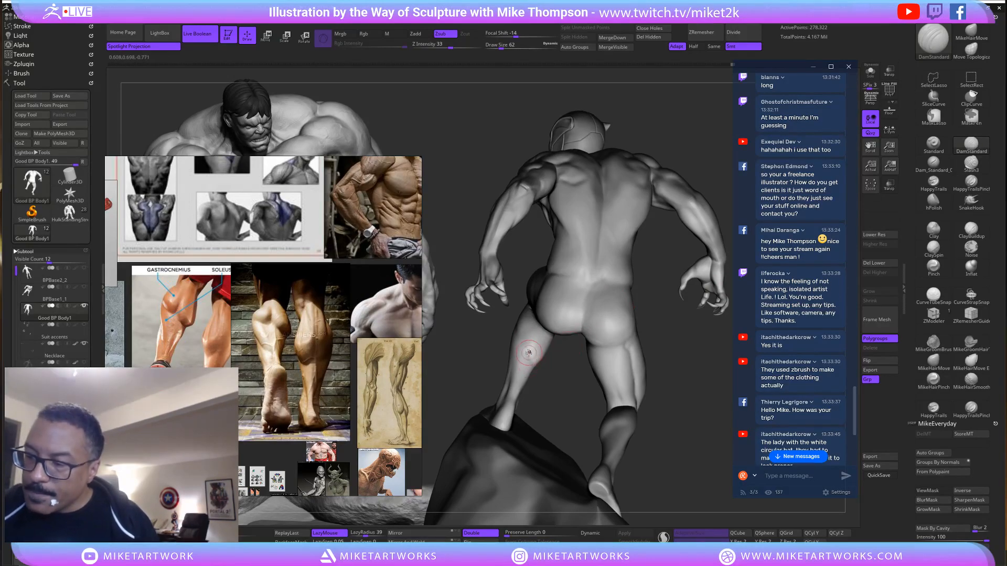
pyautogui.moveTo(680, 378); pyautogui.dragTo(648, 361)
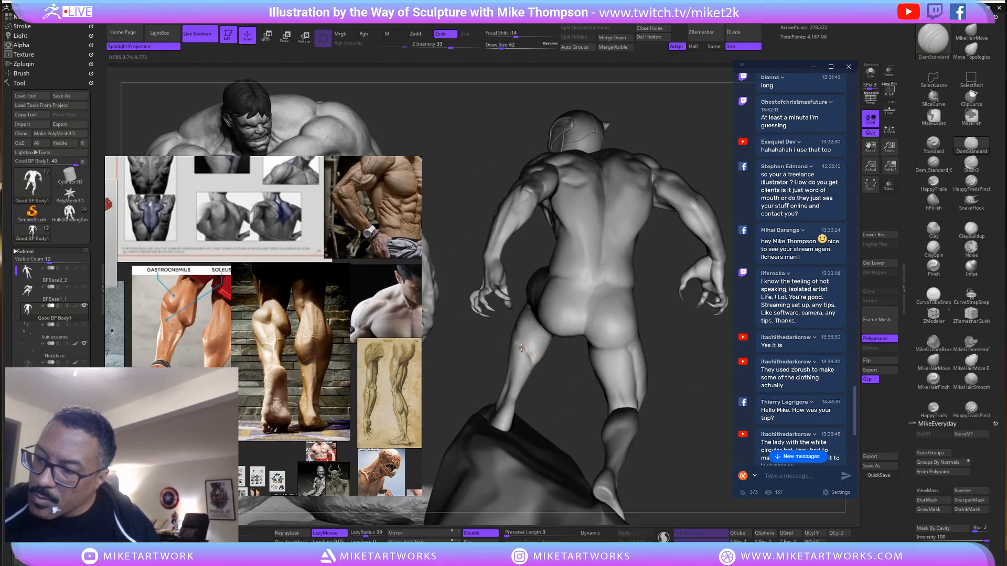
pyautogui.moveTo(656, 350); pyautogui.dragTo(577, 351)
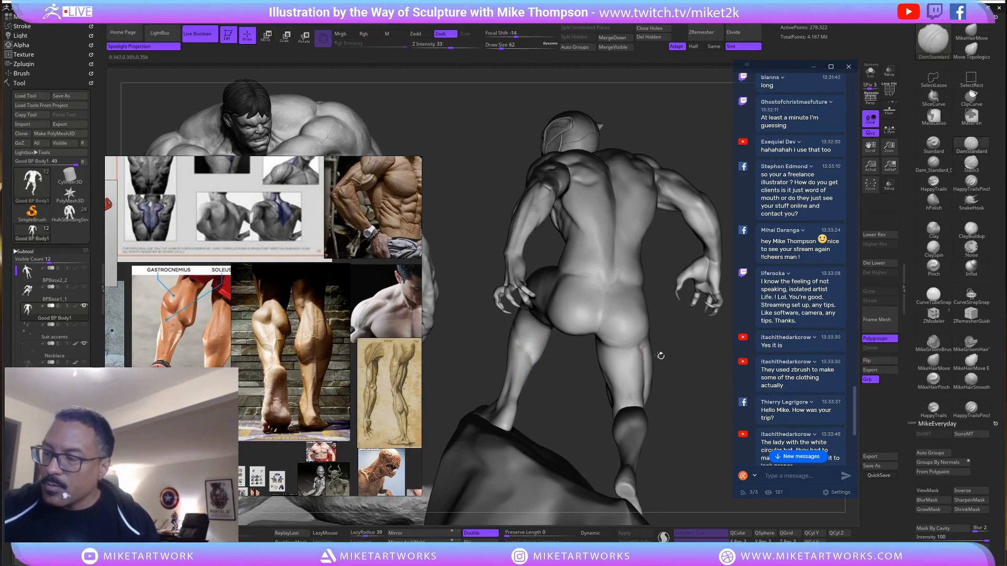
pyautogui.moveTo(676, 375)
pyautogui.mouseDown()
pyautogui.moveTo(715, 381)
pyautogui.moveTo(695, 379)
pyautogui.moveTo(698, 352)
pyautogui.mouseUp()
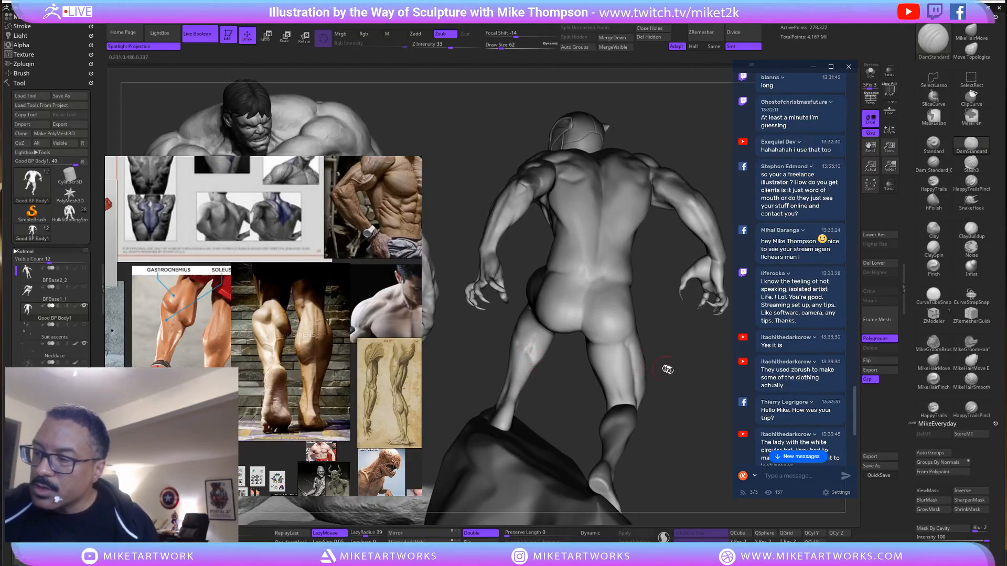
pyautogui.moveTo(712, 395)
pyautogui.mouseDown()
pyautogui.moveTo(721, 412)
pyautogui.moveTo(721, 378)
pyautogui.mouseUp()
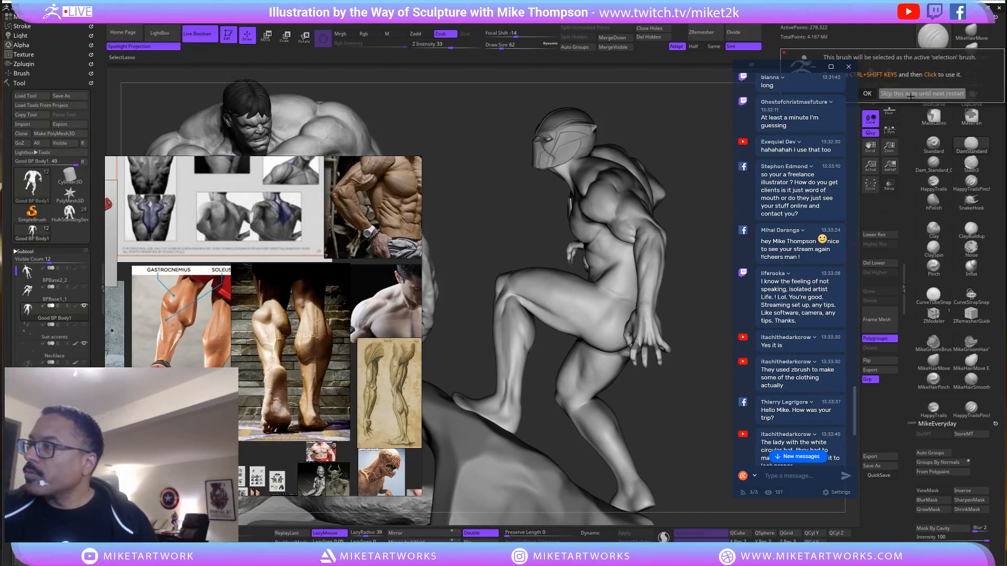
# Isolate the raised left lower leg with a lasso selection and Solo mode, lowering the mesh two subdivision levels and hiding stray pieces.
pyautogui.moveTo(553, 364)
pyautogui.keyDown('ctrl'); pyautogui.keyDown('shift'); pyautogui.mouseDown()
pyautogui.moveTo(557, 330)
pyautogui.moveTo(473, 314)
pyautogui.moveTo(437, 387)
pyautogui.moveTo(548, 391)
pyautogui.mouseUp(); pyautogui.keyUp('shift'); pyautogui.keyUp('ctrl')
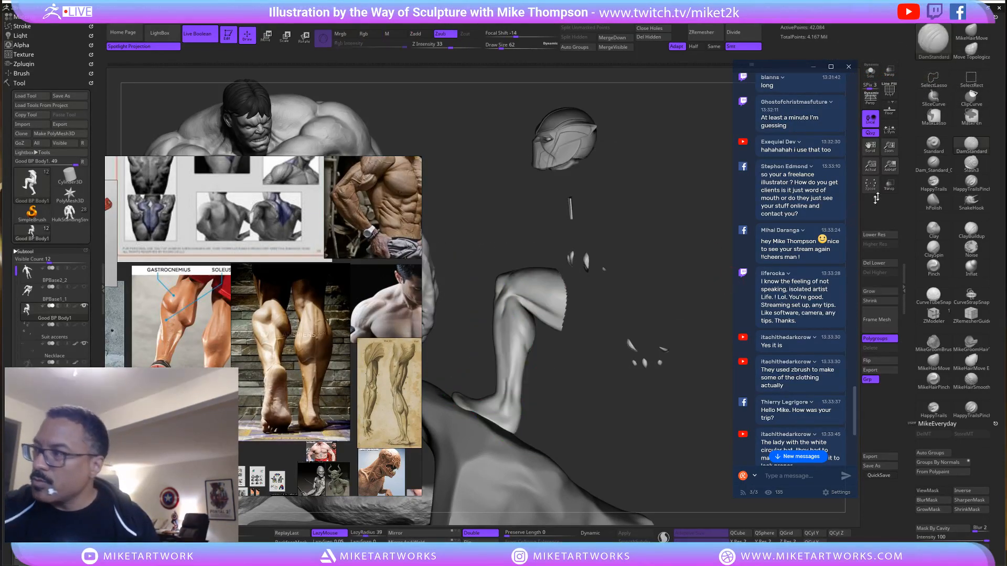
pyautogui.click(870, 73)
pyautogui.moveTo(697, 400)
pyautogui.mouseDown()
pyautogui.moveTo(665, 404)
pyautogui.moveTo(683, 389)
pyautogui.moveTo(675, 377)
pyautogui.moveTo(619, 367)
pyautogui.moveTo(620, 347)
pyautogui.moveTo(607, 338)
pyautogui.moveTo(591, 383)
pyautogui.moveTo(533, 342)
pyautogui.mouseUp()
pyautogui.hotkey('shift', 'd')
pyautogui.hotkey('shift', 'd')
pyautogui.moveTo(654, 361)
pyautogui.mouseDown()
pyautogui.moveTo(637, 359)
pyautogui.moveTo(626, 394)
pyautogui.moveTo(598, 390)
pyautogui.moveTo(569, 359)
pyautogui.moveTo(588, 325)
pyautogui.mouseUp()
pyautogui.moveTo(641, 360)
pyautogui.mouseDown()
pyautogui.moveTo(637, 370)
pyautogui.moveTo(655, 359)
pyautogui.moveTo(643, 348)
pyautogui.mouseUp()
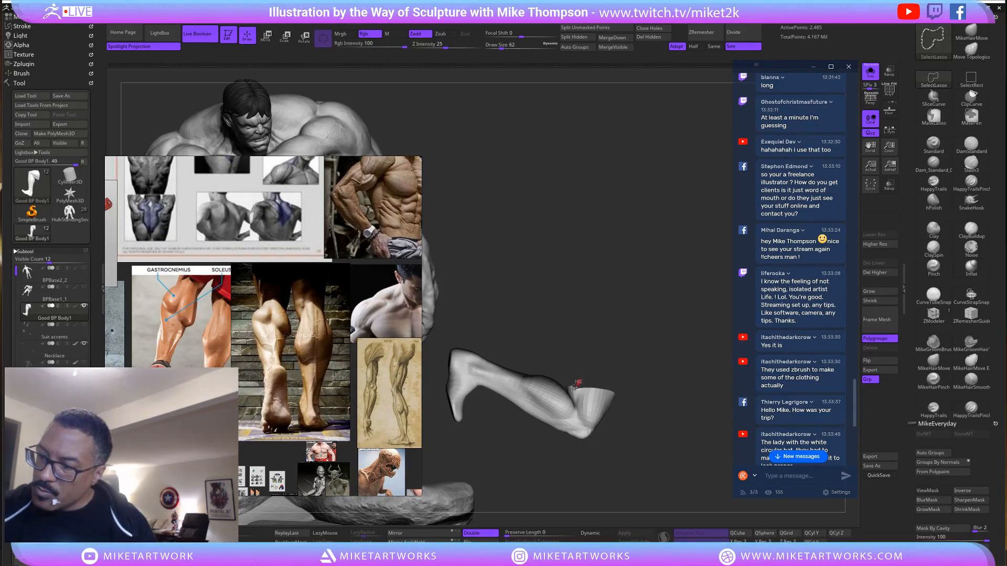
pyautogui.keyDown('ctrl'); pyautogui.keyDown('alt'); pyautogui.keyDown('shift'); pyautogui.moveTo(562, 381); pyautogui.dragTo(565, 385); pyautogui.keyUp('shift'); pyautogui.keyUp('alt'); pyautogui.keyUp('ctrl')
pyautogui.moveTo(644, 354); pyautogui.dragTo(662, 384)
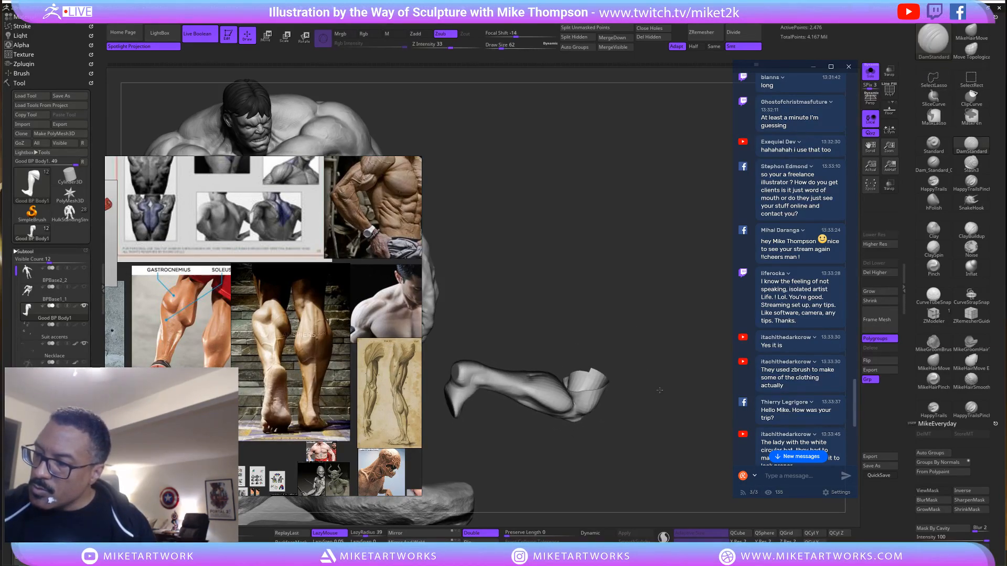
# Shrink the visible area of the isolated leg four times and raise the mesh two subdivision levels.
pyautogui.click(880, 301)
pyautogui.click(880, 301)
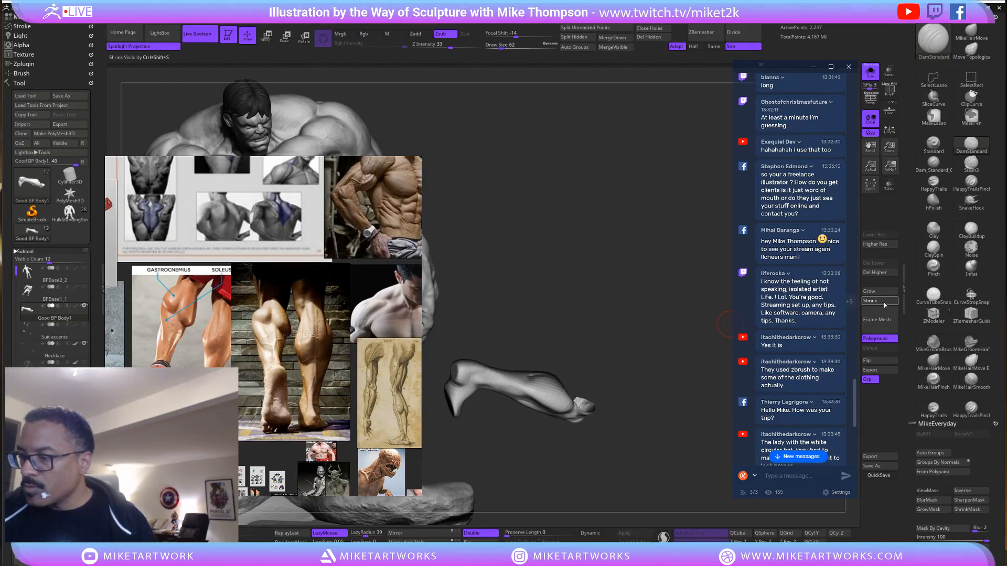
pyautogui.click(879, 301)
pyautogui.click(880, 301)
pyautogui.moveTo(653, 401); pyautogui.dragTo(682, 392)
pyautogui.hotkey('ctrl', 'd')
pyautogui.hotkey('ctrl', 'd')
pyautogui.scroll(5, 683, 392)
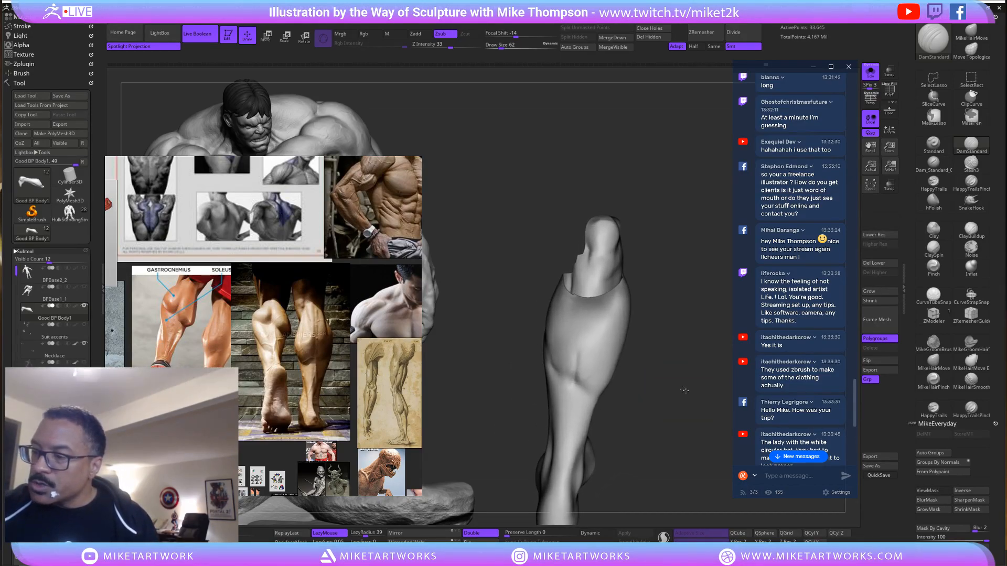
# Carve the split between the two calf heads and their lower edge with DamStandard, smoothing the cuts.
pyautogui.moveTo(679, 334); pyautogui.dragTo(629, 331)
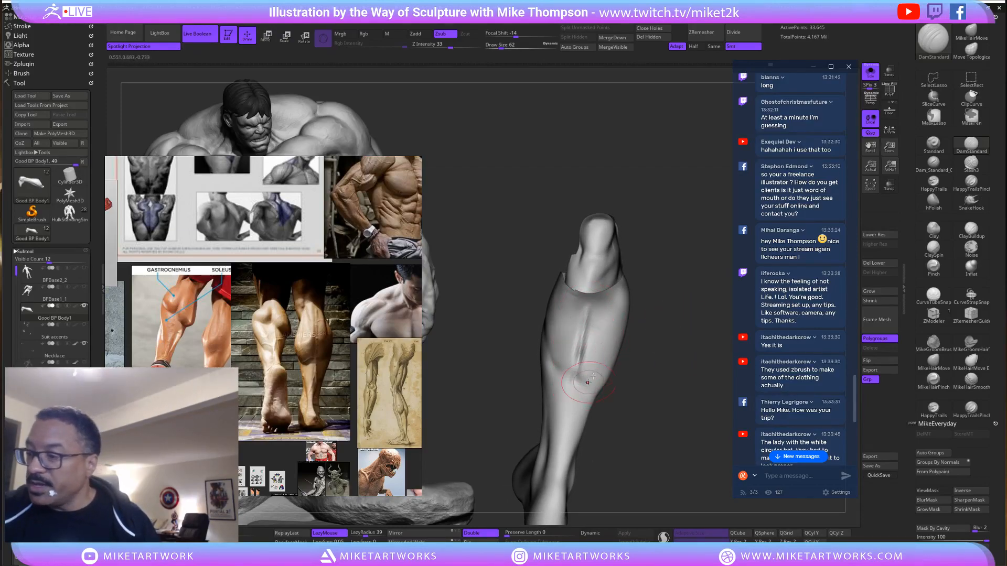
pyautogui.moveTo(622, 367)
pyautogui.mouseDown()
pyautogui.moveTo(646, 339)
pyautogui.moveTo(591, 309)
pyautogui.mouseUp()
pyautogui.press('shift')
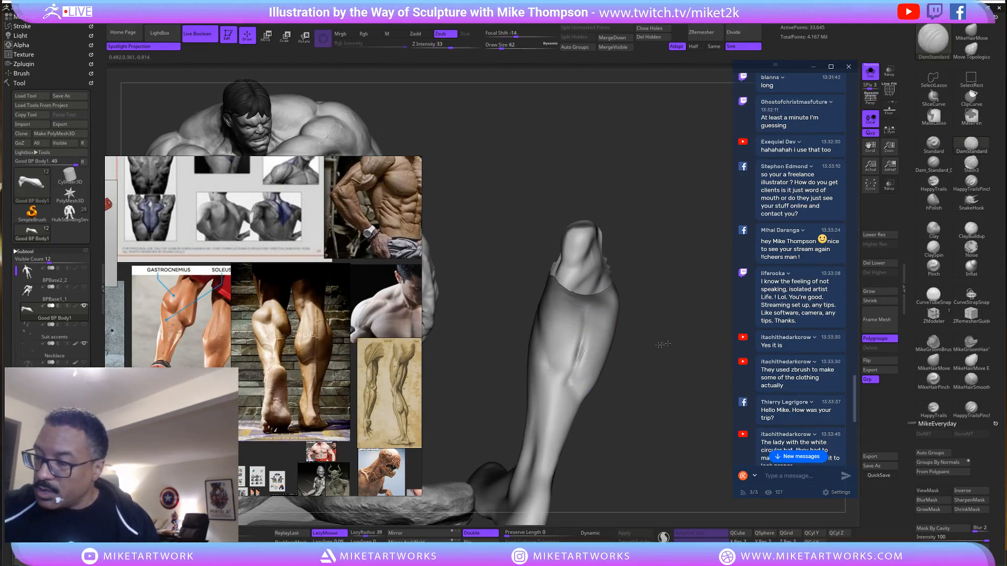
pyautogui.moveTo(647, 329)
pyautogui.mouseDown()
pyautogui.moveTo(663, 337)
pyautogui.moveTo(649, 336)
pyautogui.mouseUp()
pyautogui.moveTo(580, 362); pyautogui.dragTo(548, 393)
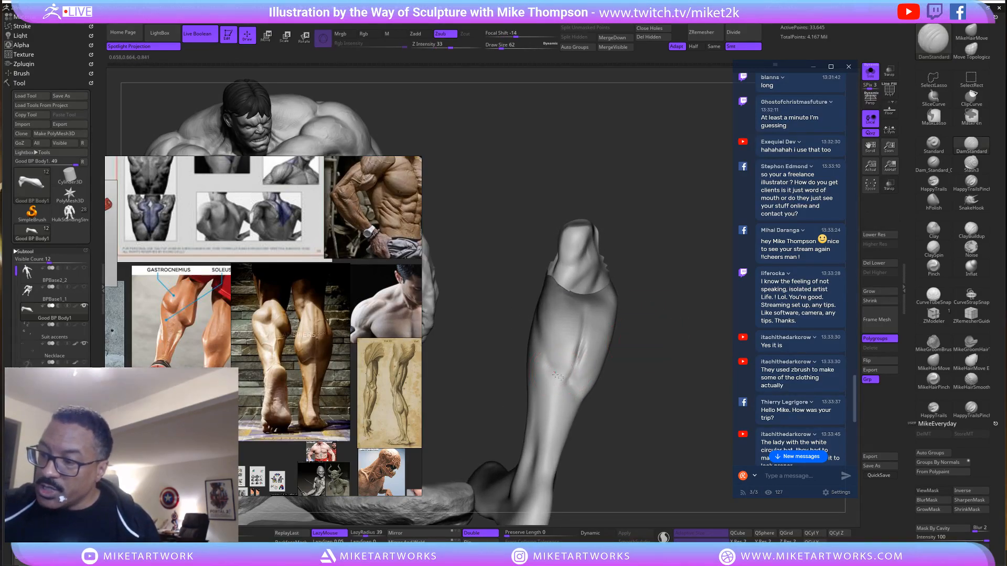
pyautogui.moveTo(577, 356)
pyautogui.mouseDown()
pyautogui.moveTo(550, 388)
pyautogui.moveTo(548, 370)
pyautogui.mouseUp()
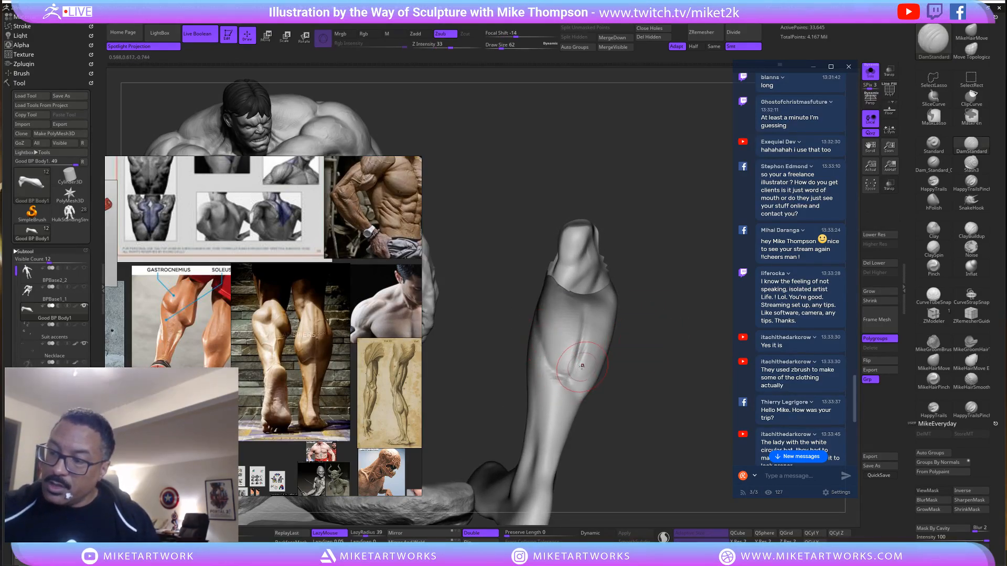
pyautogui.moveTo(672, 328)
pyautogui.mouseDown()
pyautogui.moveTo(645, 326)
pyautogui.moveTo(664, 333)
pyautogui.moveTo(656, 312)
pyautogui.mouseUp()
# Build up the outer calf head beside the central split with ClaySpin and smooth it.
pyautogui.click(971, 231)
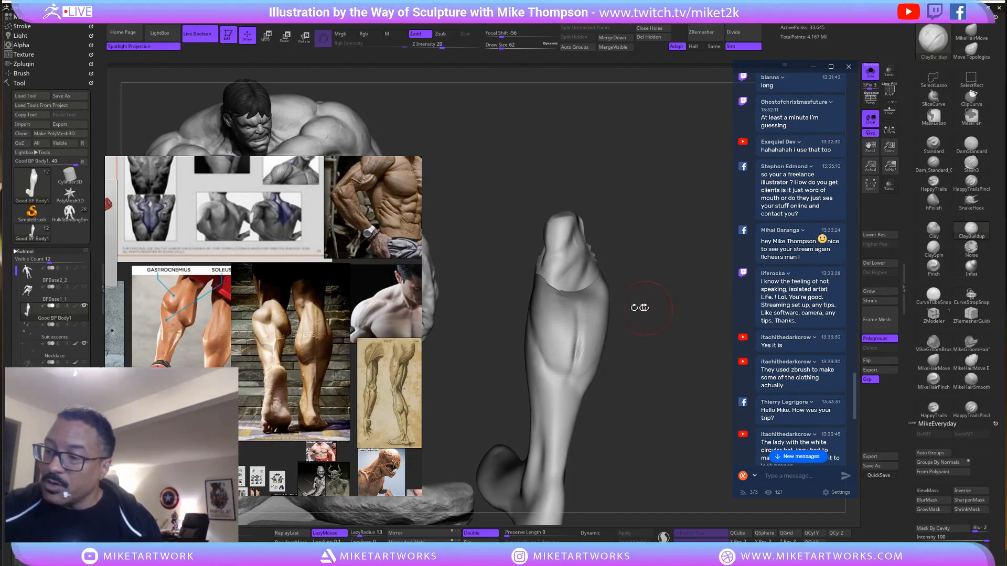
pyautogui.click(934, 247)
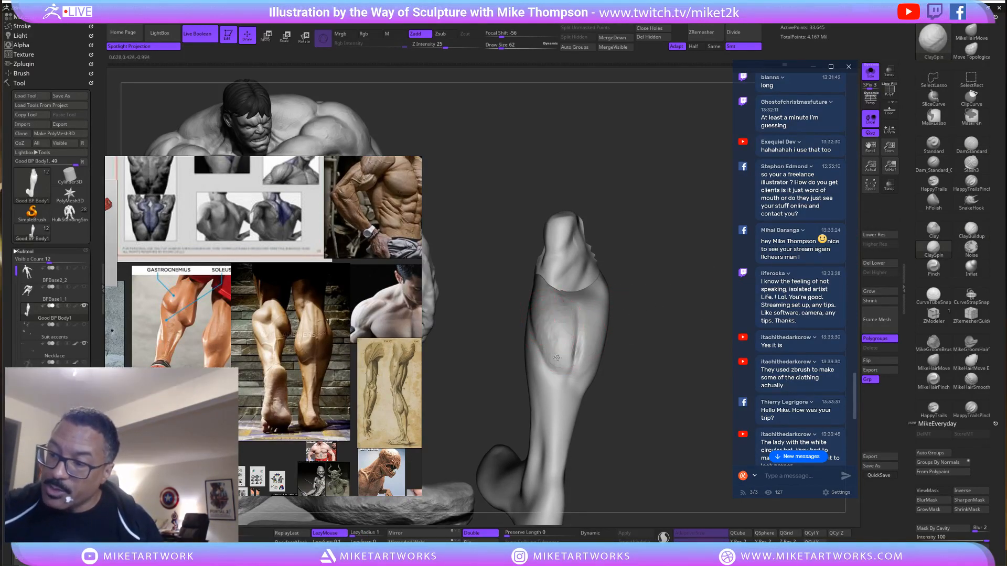
pyautogui.press('shift')
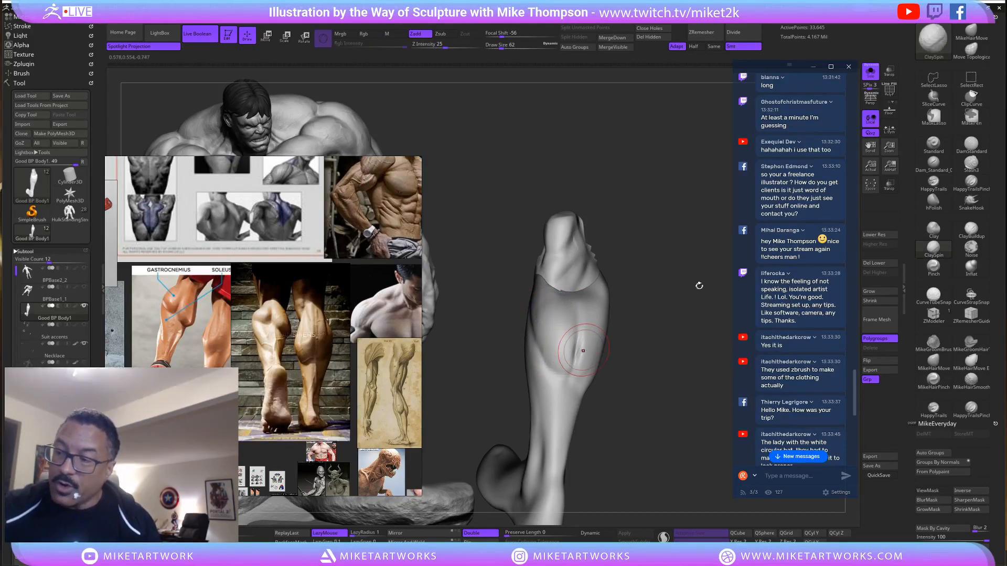
# Build up the lower end of the inner calf head with ClaySpin and blend it into the lower leg.
pyautogui.moveTo(697, 285)
pyautogui.mouseDown()
pyautogui.moveTo(702, 333)
pyautogui.moveTo(675, 333)
pyautogui.moveTo(640, 310)
pyautogui.moveTo(668, 312)
pyautogui.moveTo(674, 325)
pyautogui.moveTo(592, 373)
pyautogui.moveTo(670, 336)
pyautogui.moveTo(662, 331)
pyautogui.moveTo(601, 358)
pyautogui.mouseUp()
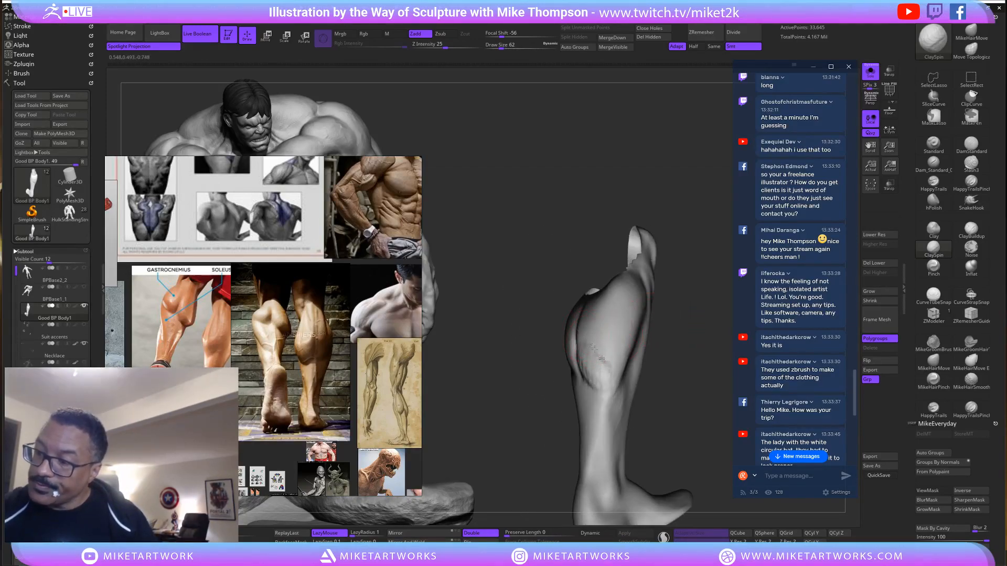
pyautogui.moveTo(674, 304); pyautogui.dragTo(587, 368)
pyautogui.press('shift')
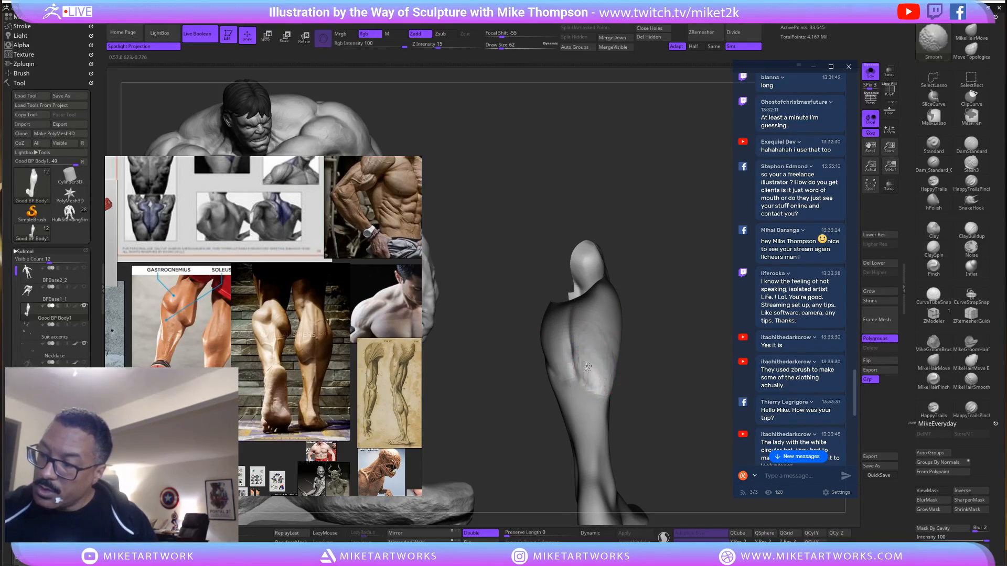
pyautogui.moveTo(659, 292); pyautogui.dragTo(582, 387)
pyautogui.moveTo(670, 321)
pyautogui.mouseDown()
pyautogui.moveTo(618, 302)
pyautogui.moveTo(643, 308)
pyautogui.moveTo(692, 278)
pyautogui.moveTo(753, 280)
pyautogui.mouseUp()
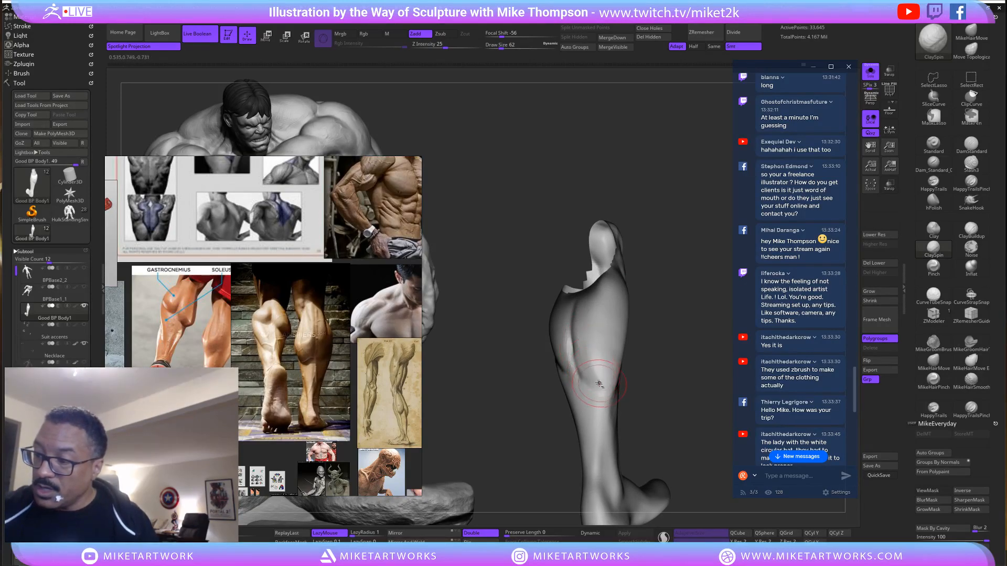
pyautogui.moveTo(583, 360)
pyautogui.mouseDown()
pyautogui.moveTo(596, 356)
pyautogui.moveTo(581, 364)
pyautogui.moveTo(587, 375)
pyautogui.mouseUp()
pyautogui.moveTo(679, 294)
pyautogui.mouseDown()
pyautogui.moveTo(670, 299)
pyautogui.moveTo(701, 276)
pyautogui.moveTo(697, 289)
pyautogui.mouseUp()
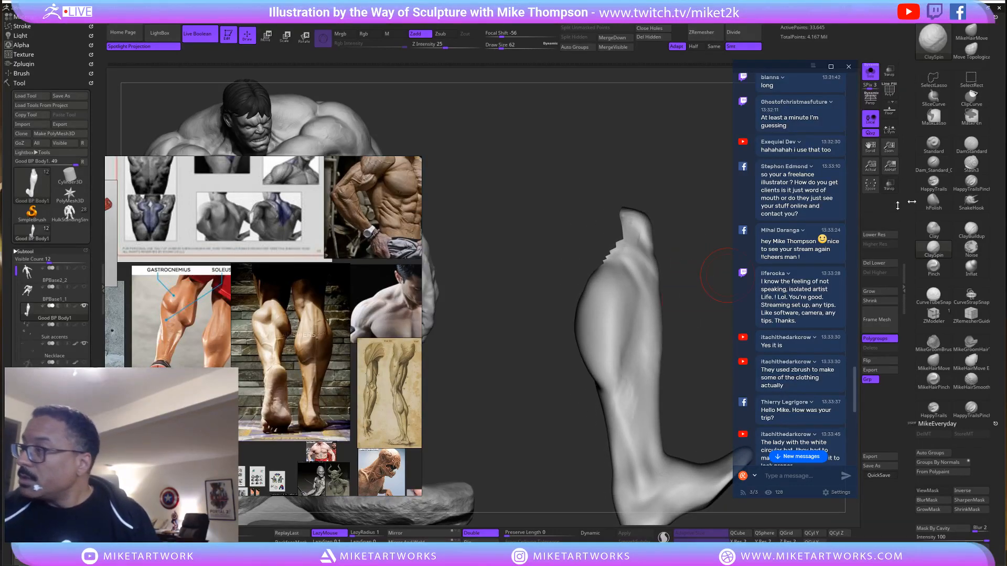
# Carve a groove along the inner side of the calf with DamStandard and soften it.
pyautogui.click(970, 147)
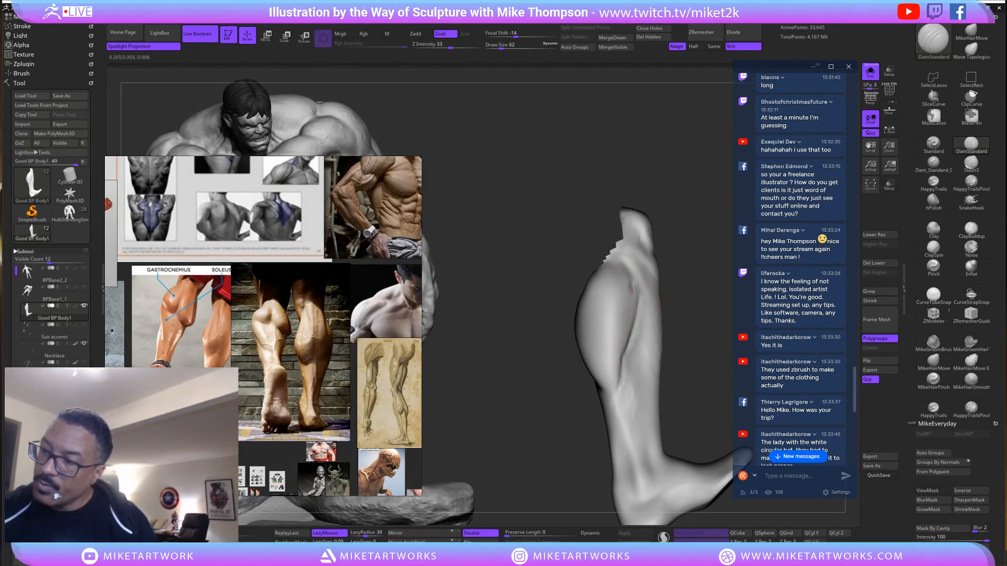
pyautogui.moveTo(633, 341); pyautogui.dragTo(619, 370)
pyautogui.keyDown('shift'); pyautogui.moveTo(633, 283); pyautogui.dragTo(613, 384); pyautogui.keyUp('shift')
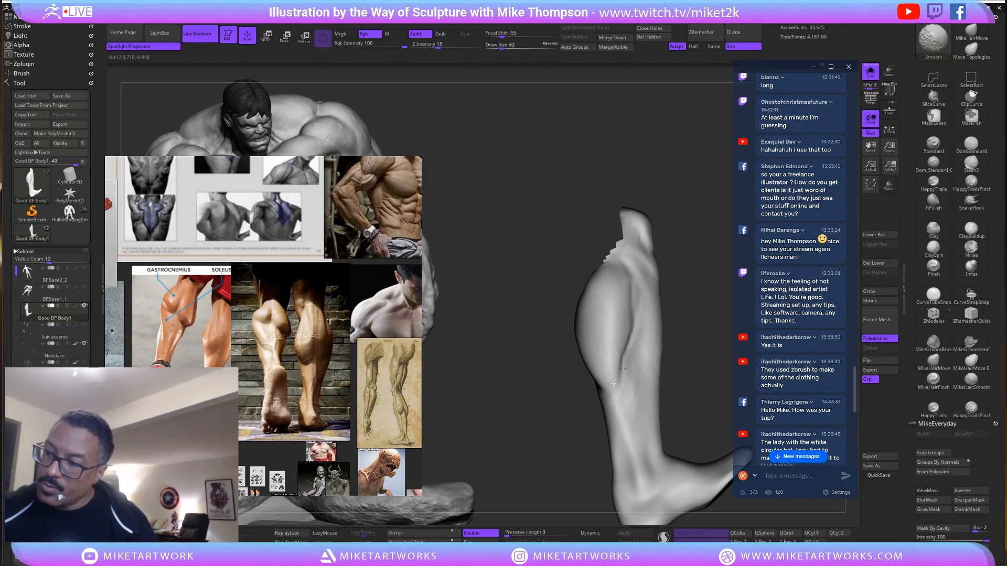
# Define the lower edge of the calf heads with DamStandard and smooth the transitions around the calf.
pyautogui.moveTo(692, 296)
pyautogui.mouseDown()
pyautogui.moveTo(574, 330)
pyautogui.moveTo(599, 330)
pyautogui.mouseUp()
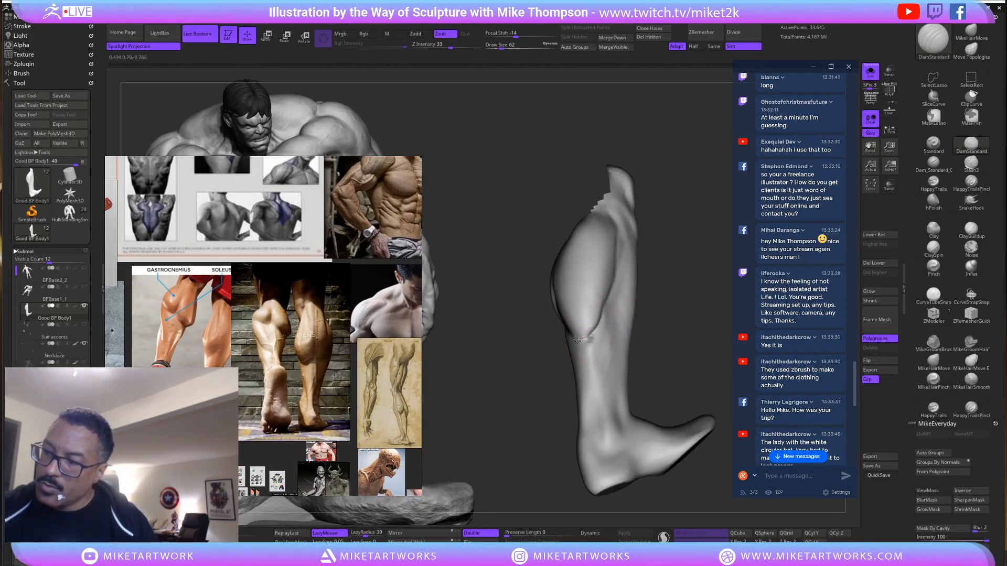
pyautogui.moveTo(667, 317)
pyautogui.mouseDown()
pyautogui.moveTo(684, 319)
pyautogui.moveTo(591, 332)
pyautogui.mouseUp()
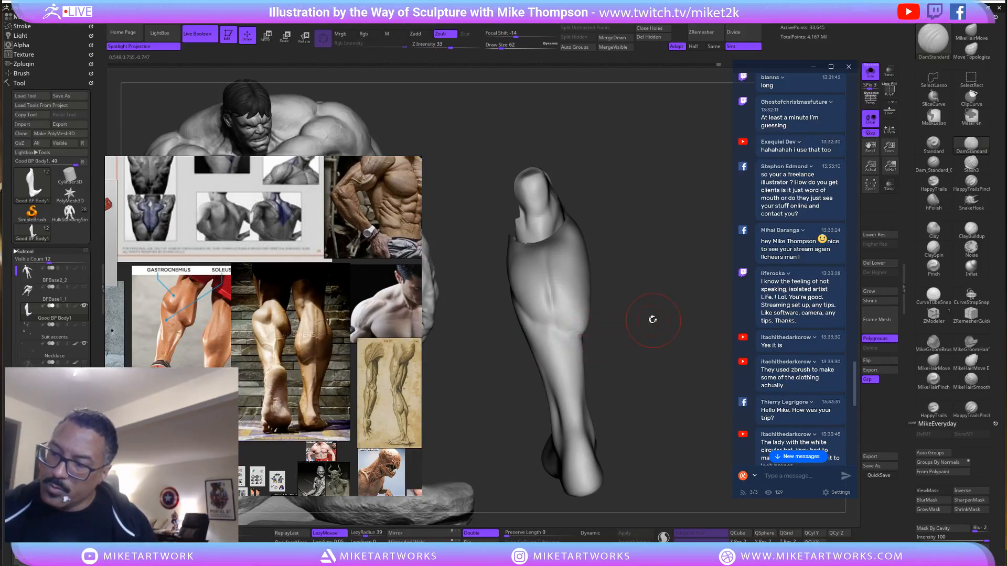
pyautogui.moveTo(652, 317)
pyautogui.mouseDown()
pyautogui.moveTo(687, 299)
pyautogui.moveTo(654, 316)
pyautogui.moveTo(672, 302)
pyautogui.moveTo(664, 304)
pyautogui.mouseUp()
pyautogui.keyDown('shift'); pyautogui.moveTo(546, 332); pyautogui.dragTo(538, 323); pyautogui.keyUp('shift')
pyautogui.moveTo(645, 285)
pyautogui.mouseDown()
pyautogui.moveTo(658, 278)
pyautogui.moveTo(644, 275)
pyautogui.mouseUp()
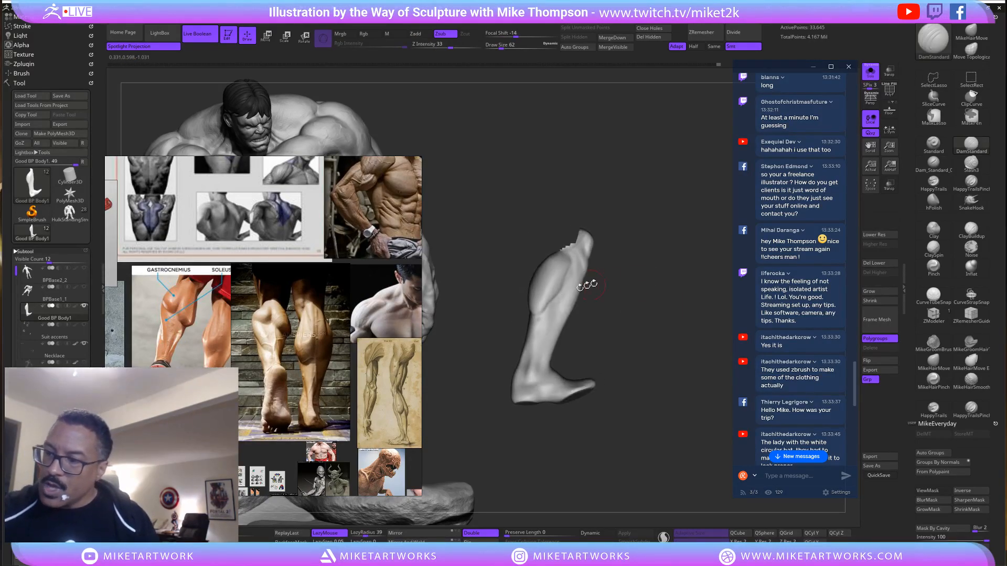
pyautogui.keyDown('shift'); pyautogui.moveTo(569, 286); pyautogui.dragTo(534, 319); pyautogui.keyUp('shift')
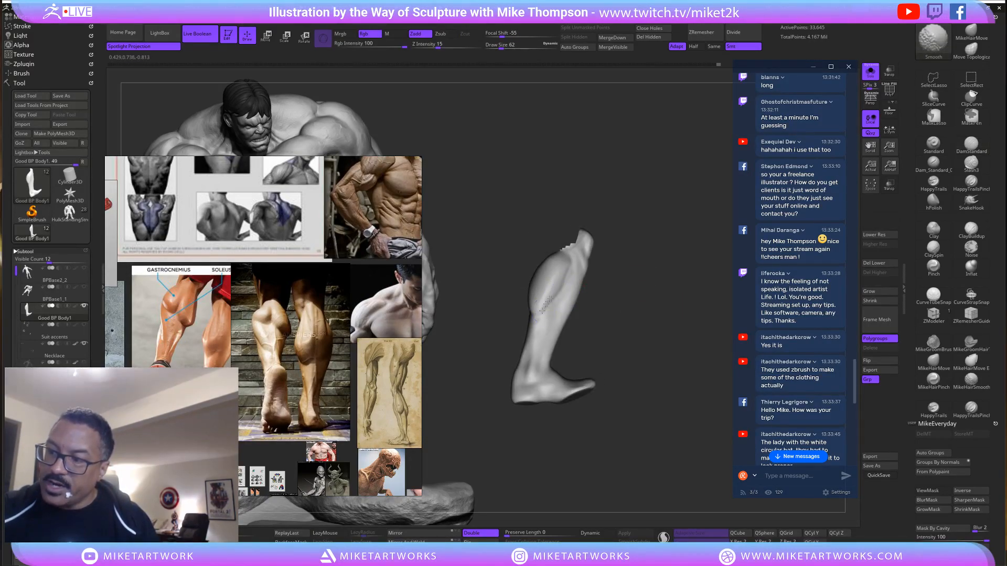
pyautogui.moveTo(647, 311); pyautogui.dragTo(583, 312)
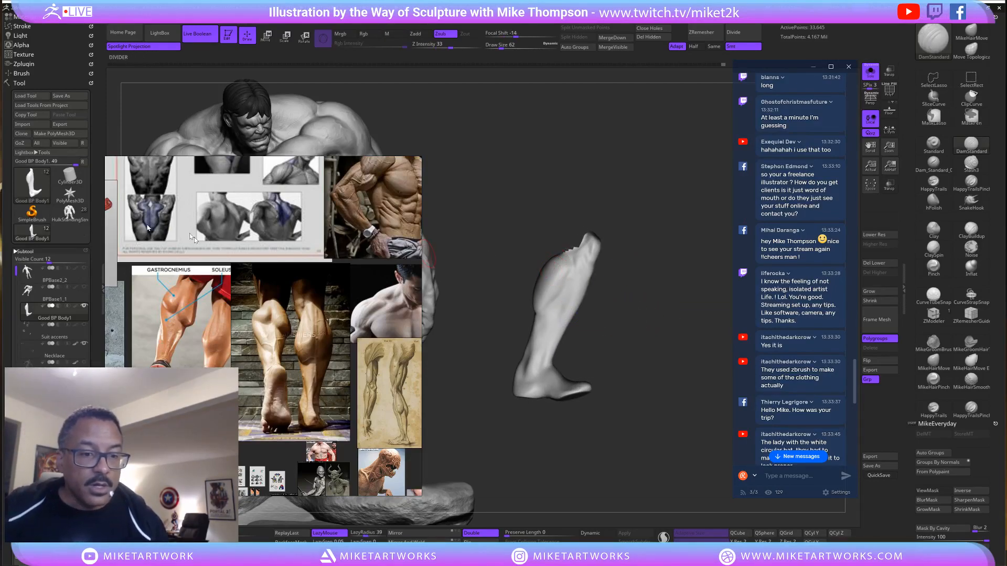
# Switch to the BPBase2_2 subtool and redirect the main light so the standing figure's muscle forms are shaded more strongly.
pyautogui.click(73, 280)
pyautogui.moveTo(559, 434); pyautogui.dragTo(604, 397)
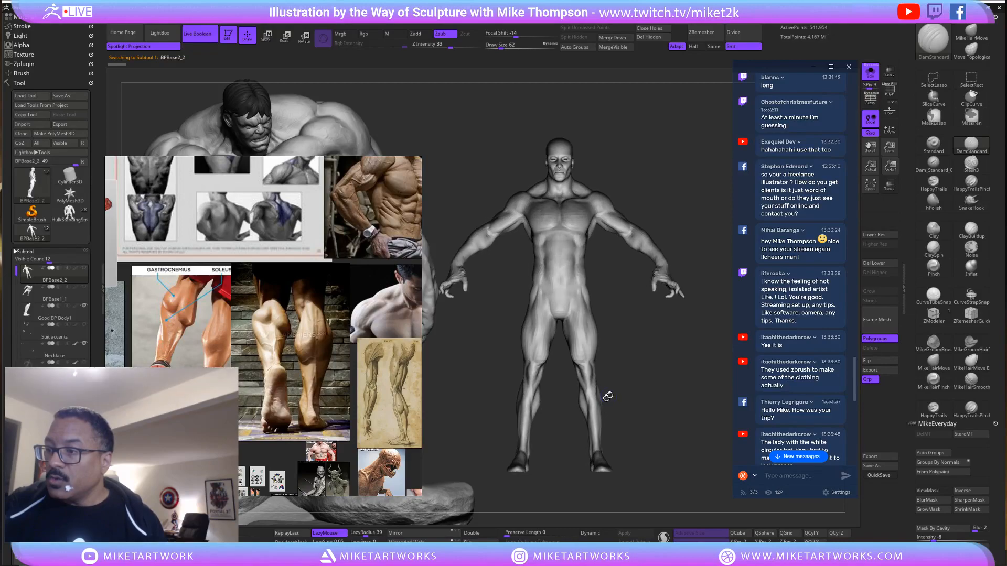
pyautogui.click(21, 82)
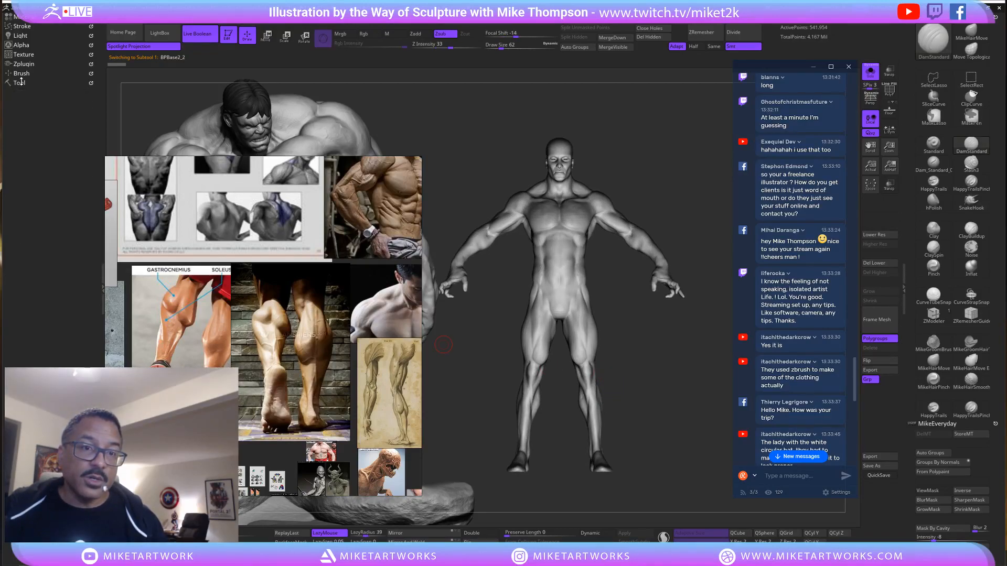
pyautogui.click(22, 35)
pyautogui.moveTo(35, 77); pyautogui.dragTo(31, 66)
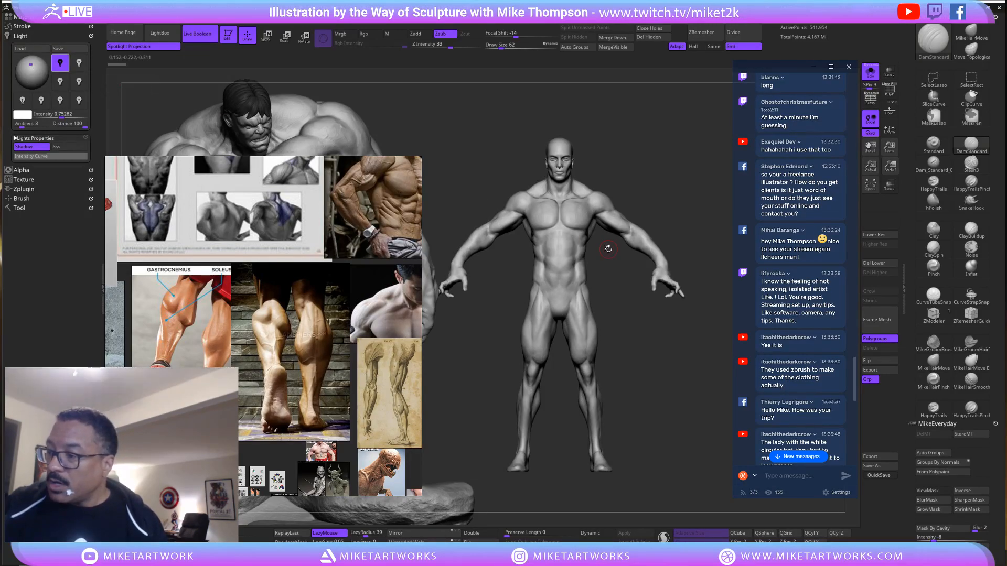
pyautogui.moveTo(662, 387)
pyautogui.mouseDown()
pyautogui.moveTo(677, 383)
pyautogui.moveTo(654, 376)
pyautogui.mouseUp()
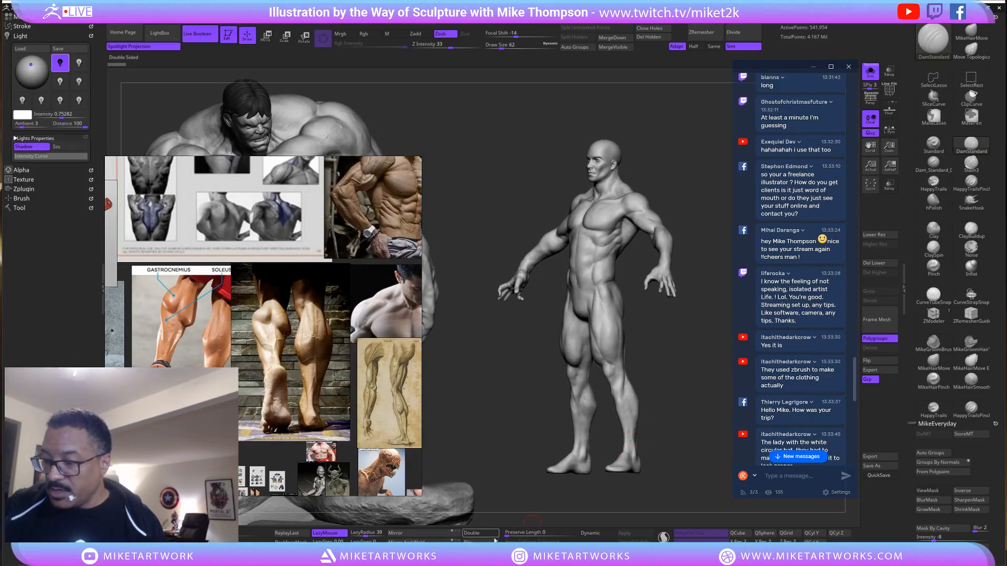
pyautogui.press(',')
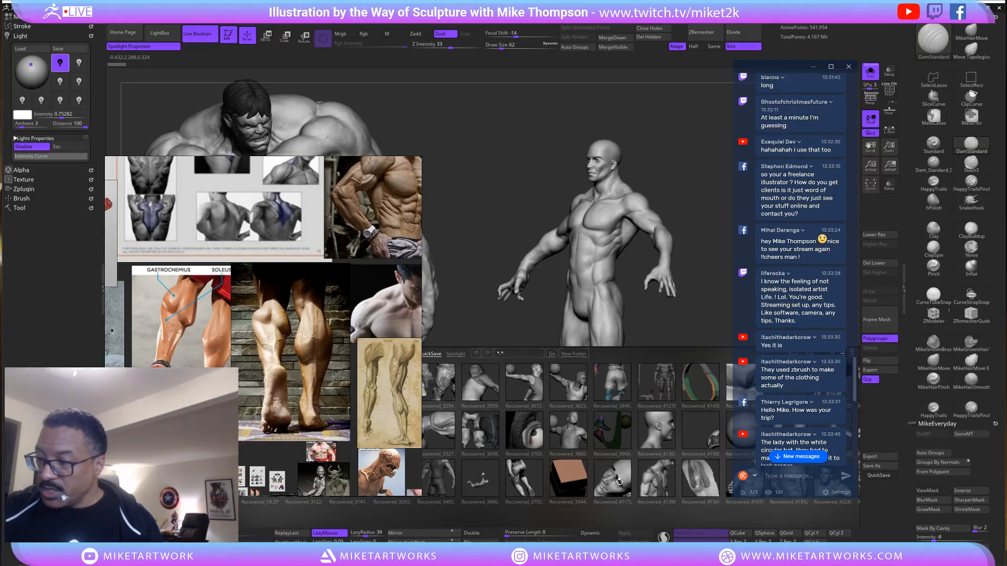
pyautogui.press(',')
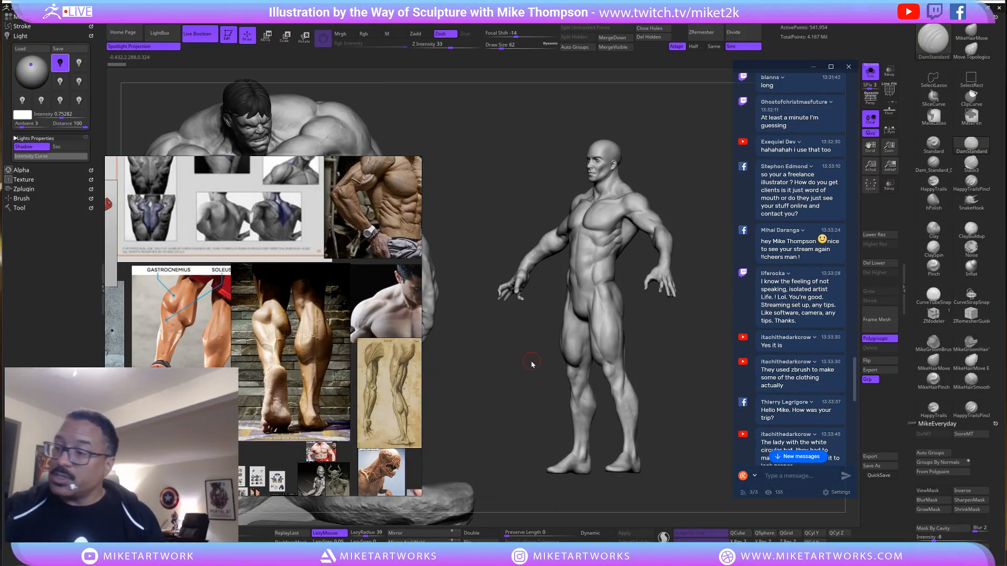
pyautogui.moveTo(665, 330)
pyautogui.mouseDown()
pyautogui.moveTo(680, 373)
pyautogui.moveTo(673, 356)
pyautogui.mouseUp()
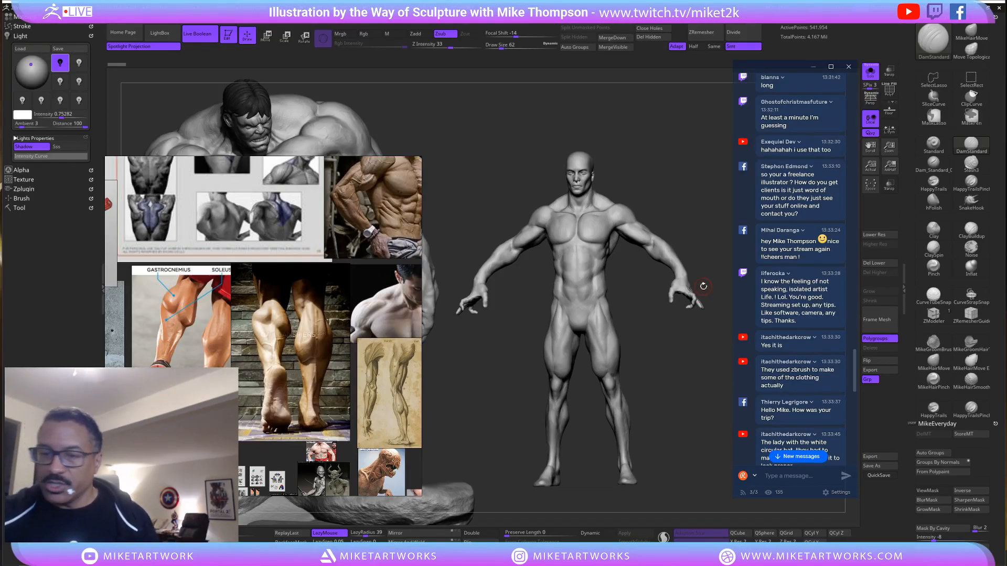
pyautogui.moveTo(458, 365); pyautogui.dragTo(454, 361)
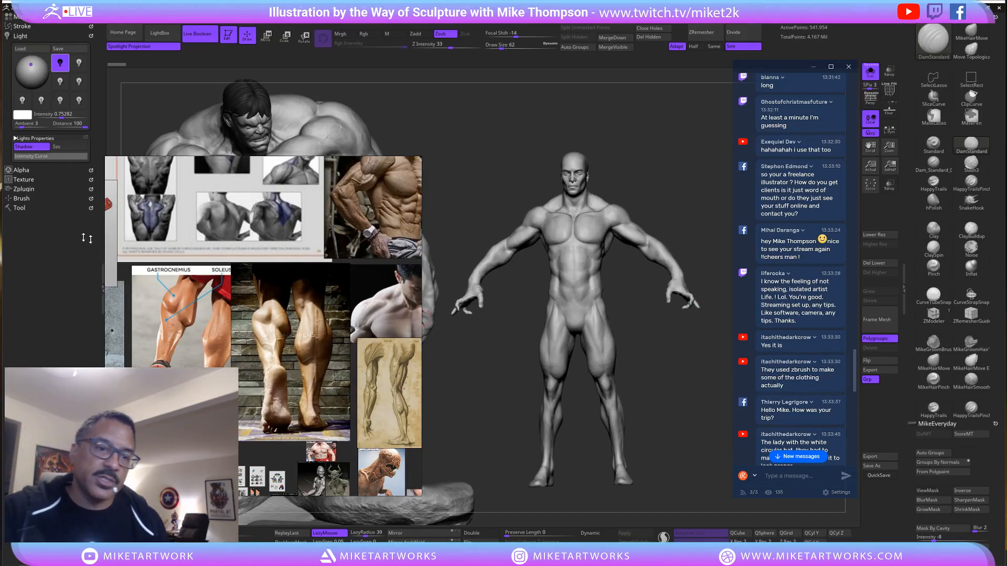
# Return to the Good BP Body1 subtool after viewing BPBase1_1, and unhide the rest of the body around the isolated lower leg.
pyautogui.click(20, 207)
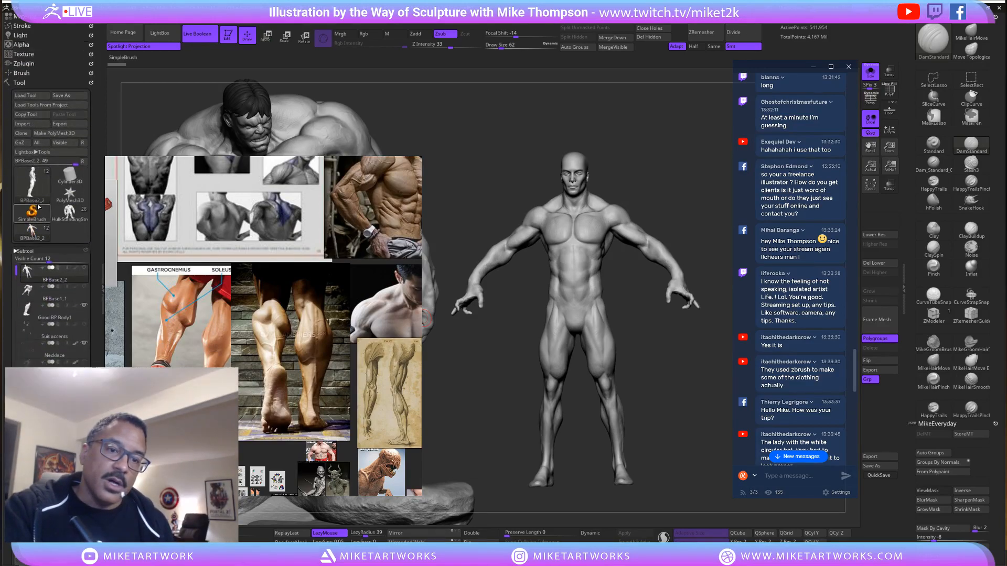
pyautogui.click(79, 298)
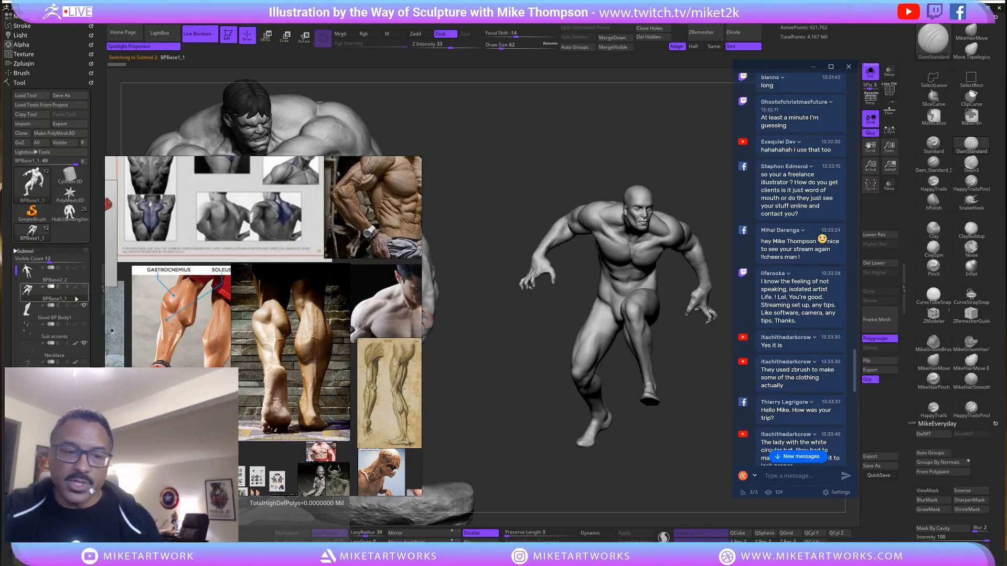
pyautogui.click(89, 310)
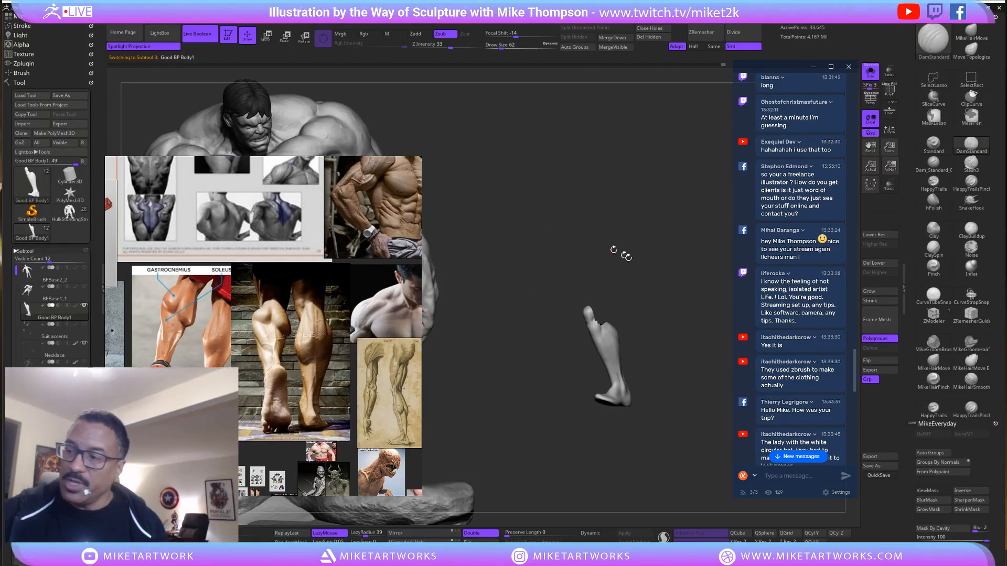
pyautogui.moveTo(613, 250); pyautogui.dragTo(699, 349)
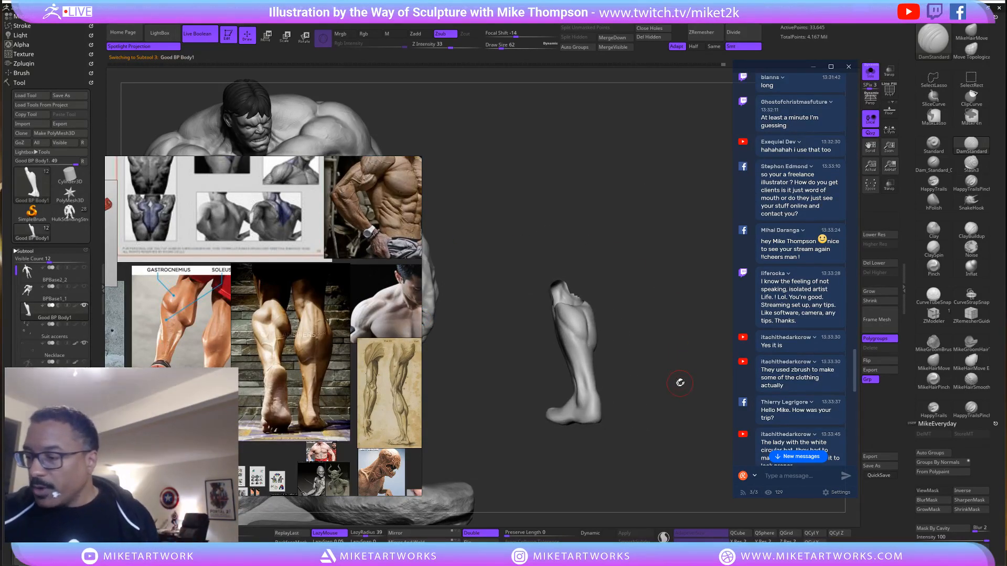
pyautogui.moveTo(680, 382)
pyautogui.mouseDown()
pyautogui.moveTo(665, 389)
pyautogui.moveTo(726, 347)
pyautogui.mouseUp()
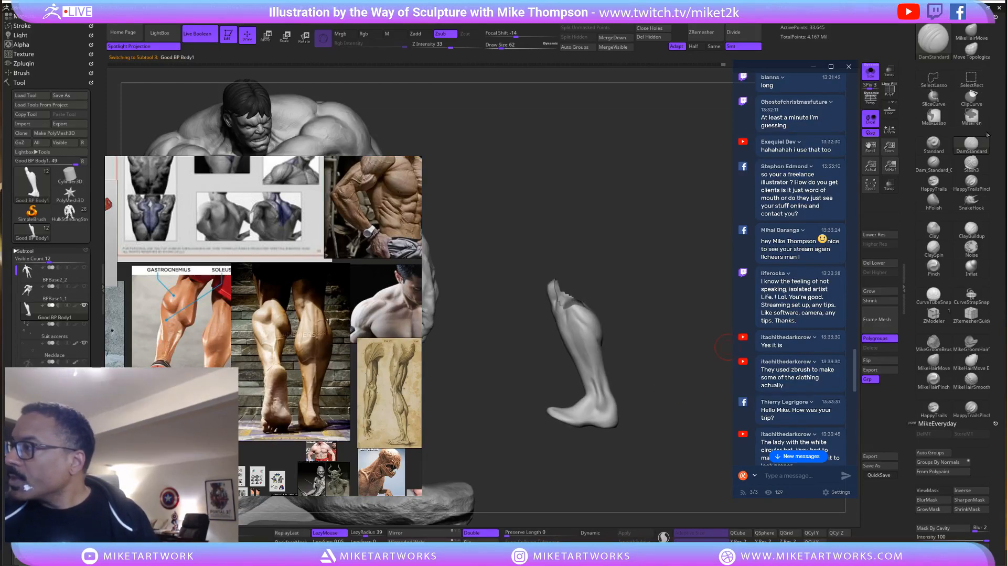
pyautogui.click(971, 151)
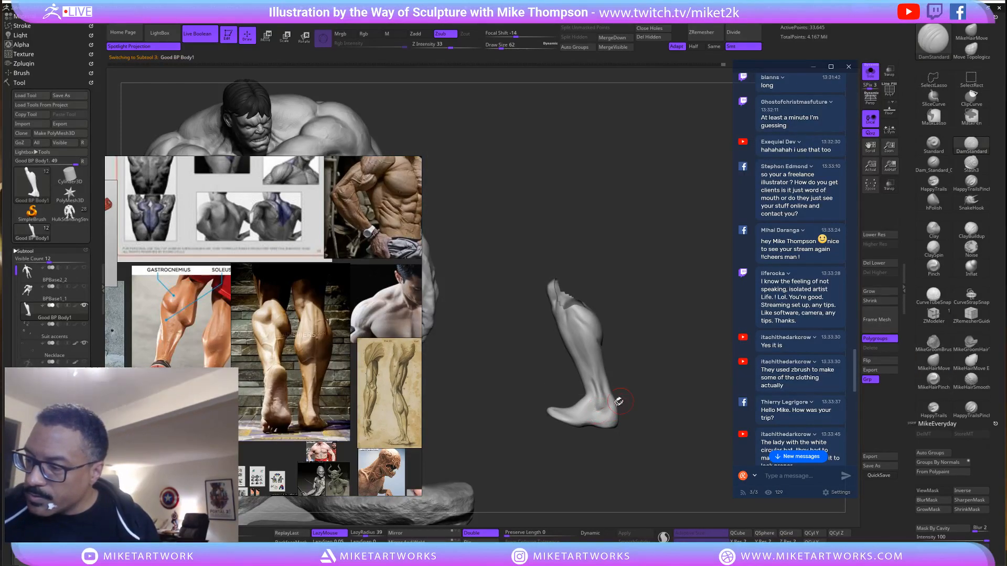
pyautogui.moveTo(626, 402); pyautogui.dragTo(701, 390)
pyautogui.keyDown('ctrl'); pyautogui.keyDown('shift'); pyautogui.click(702, 410); pyautogui.keyUp('shift'); pyautogui.keyUp('ctrl')
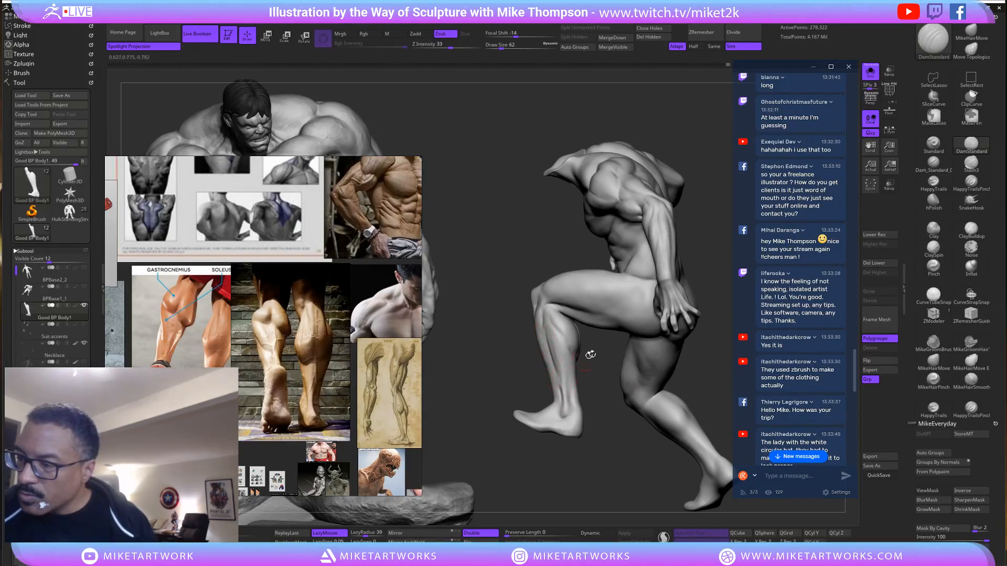
# Sculpt the inner shin and calf of the raised leg with the ClaySpin brush and smooth the strokes.
pyautogui.moveTo(590, 355); pyautogui.dragTo(543, 337)
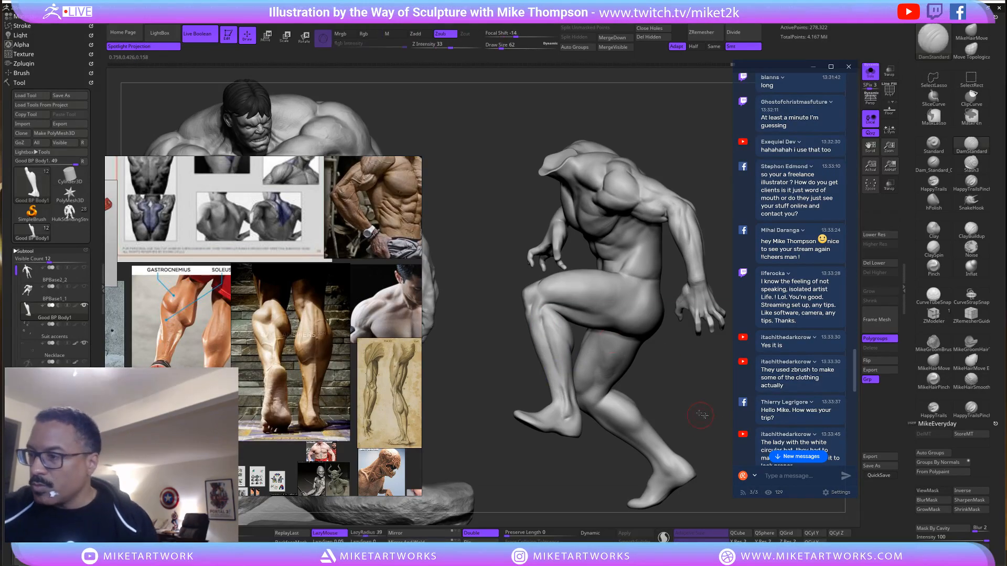
pyautogui.moveTo(701, 415)
pyautogui.mouseDown()
pyautogui.moveTo(595, 336)
pyautogui.moveTo(640, 359)
pyautogui.moveTo(590, 342)
pyautogui.mouseUp()
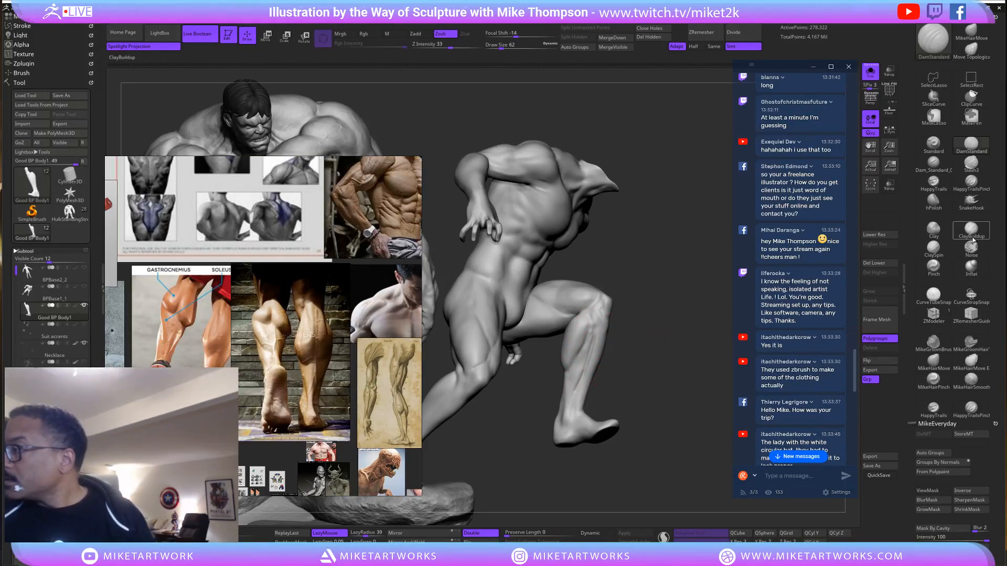
pyautogui.click(933, 249)
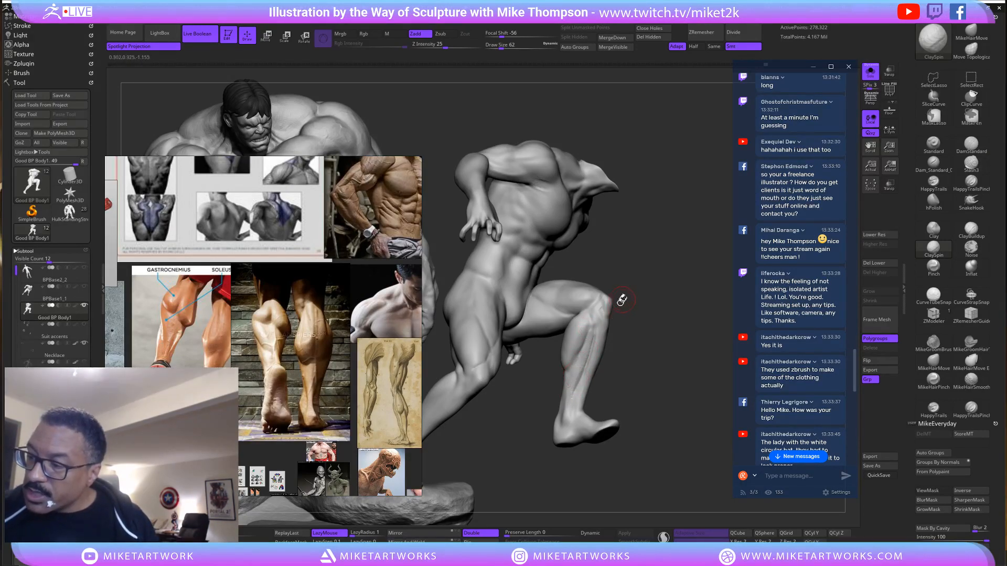
pyautogui.moveTo(598, 330)
pyautogui.keyDown('shift'); pyautogui.mouseDown()
pyautogui.moveTo(587, 367)
pyautogui.moveTo(591, 336)
pyautogui.moveTo(589, 357)
pyautogui.mouseUp(); pyautogui.keyUp('shift')
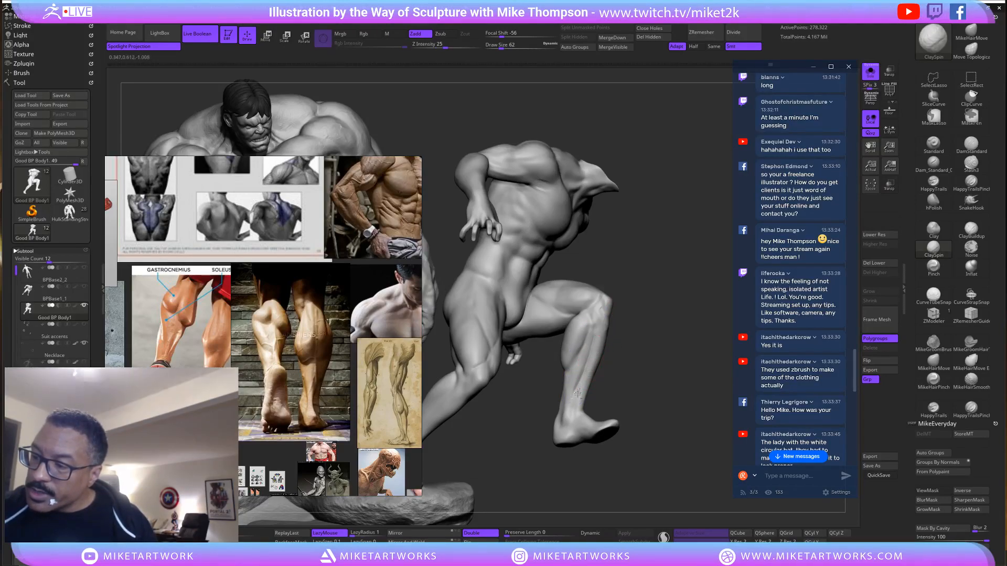
pyautogui.moveTo(577, 393)
pyautogui.mouseDown()
pyautogui.moveTo(594, 330)
pyautogui.moveTo(591, 360)
pyautogui.mouseUp()
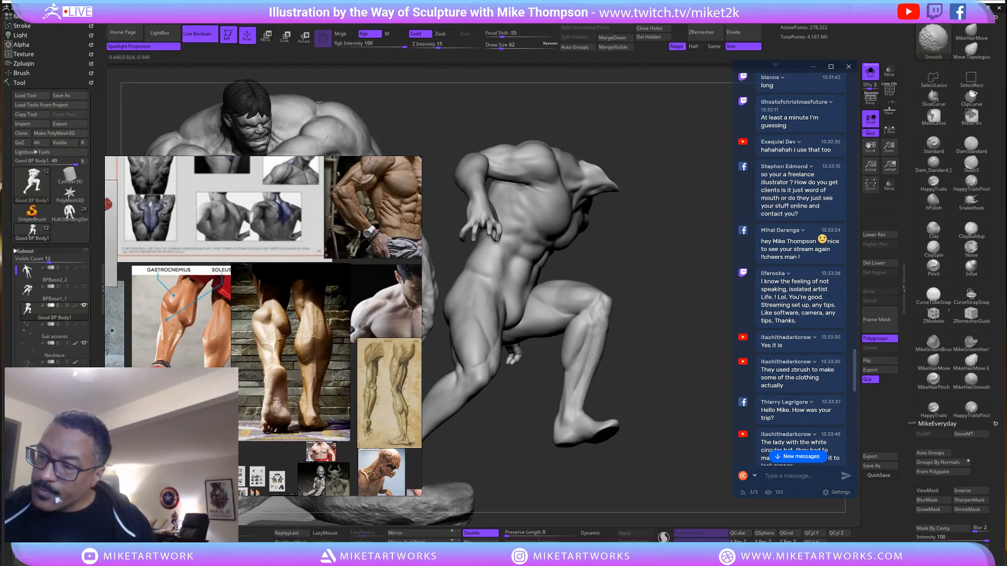
pyautogui.moveTo(679, 386)
pyautogui.mouseDown()
pyautogui.moveTo(640, 380)
pyautogui.moveTo(663, 387)
pyautogui.mouseUp()
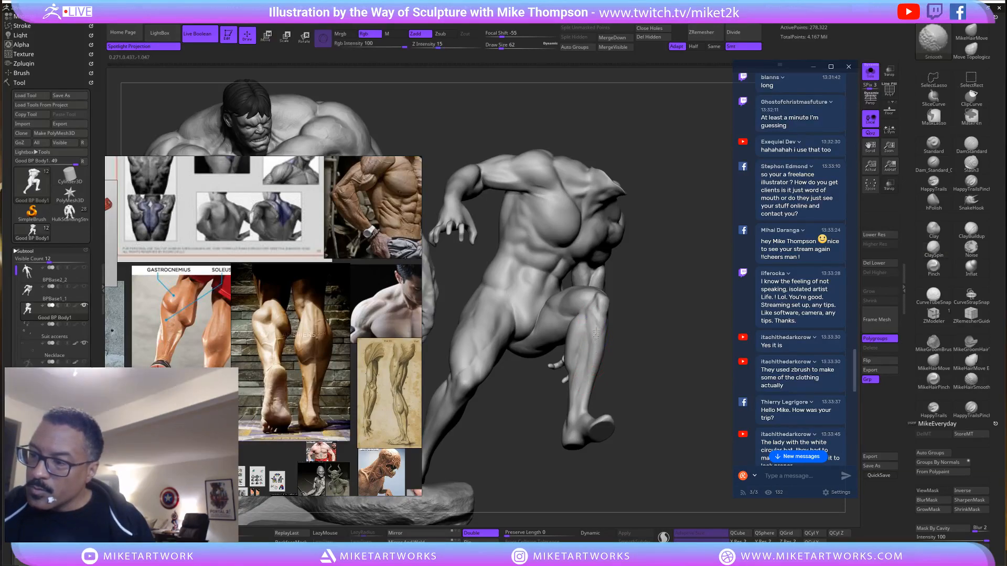
pyautogui.moveTo(658, 404)
pyautogui.mouseDown()
pyautogui.moveTo(681, 386)
pyautogui.moveTo(661, 407)
pyautogui.moveTo(672, 382)
pyautogui.moveTo(703, 377)
pyautogui.mouseUp()
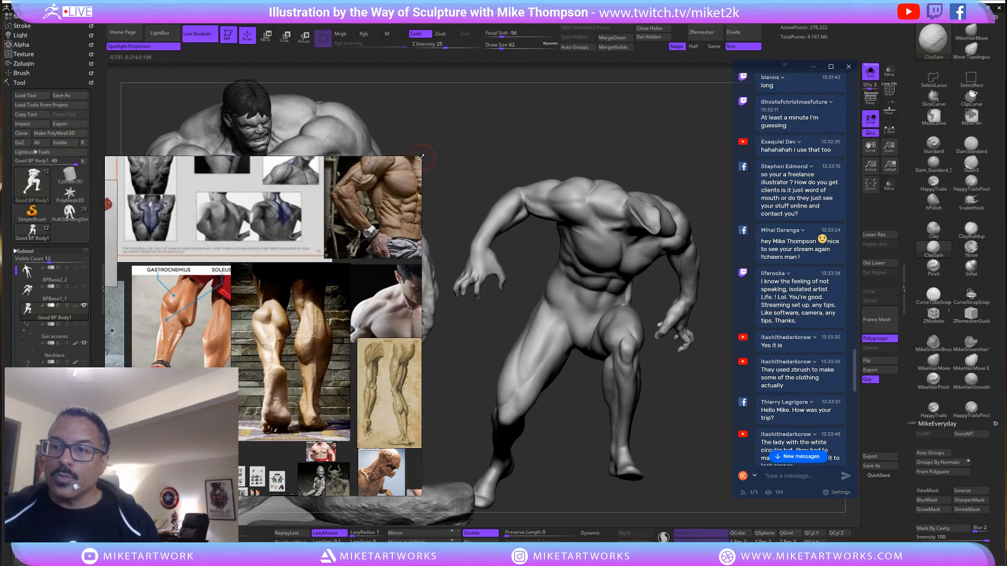
# Shrink the reference board and reposition it below the Hulk figure, framing the calf photo and the leg drawing.
pyautogui.moveTo(421, 162)
pyautogui.mouseDown()
pyautogui.moveTo(332, 259)
pyautogui.moveTo(297, 322)
pyautogui.mouseUp()
pyautogui.moveTo(278, 445); pyautogui.dragTo(231, 451, button='middle')
pyautogui.moveTo(192, 431); pyautogui.dragTo(354, 483)
pyautogui.moveTo(395, 493); pyautogui.dragTo(364, 459, button='middle')
# Build up the kneecap area and the form just below the raised knee with the ClaySpin brush.
pyautogui.moveTo(680, 427)
pyautogui.mouseDown()
pyautogui.moveTo(691, 442)
pyautogui.moveTo(698, 435)
pyautogui.moveTo(642, 357)
pyautogui.moveTo(623, 349)
pyautogui.mouseUp()
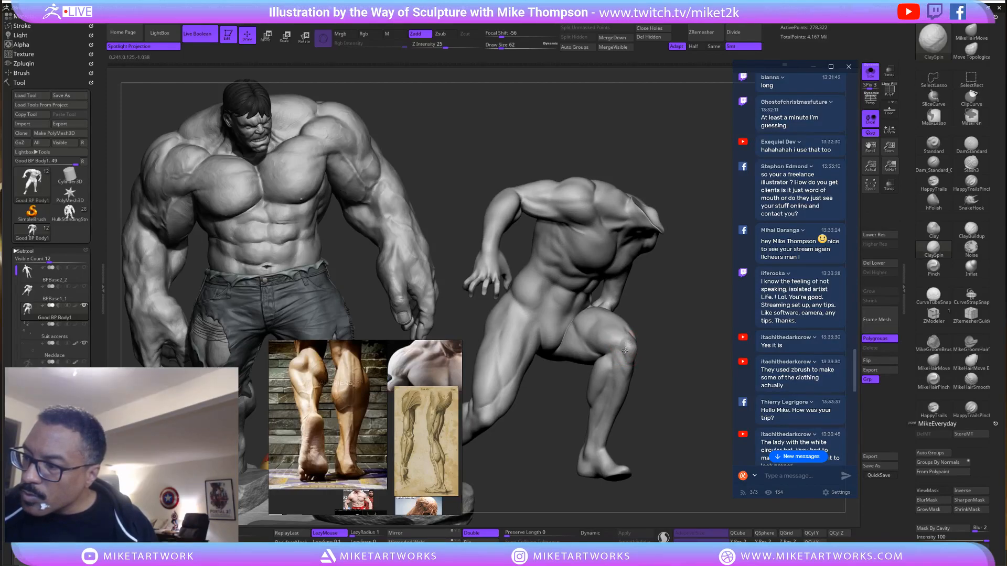
pyautogui.moveTo(696, 404); pyautogui.dragTo(640, 339)
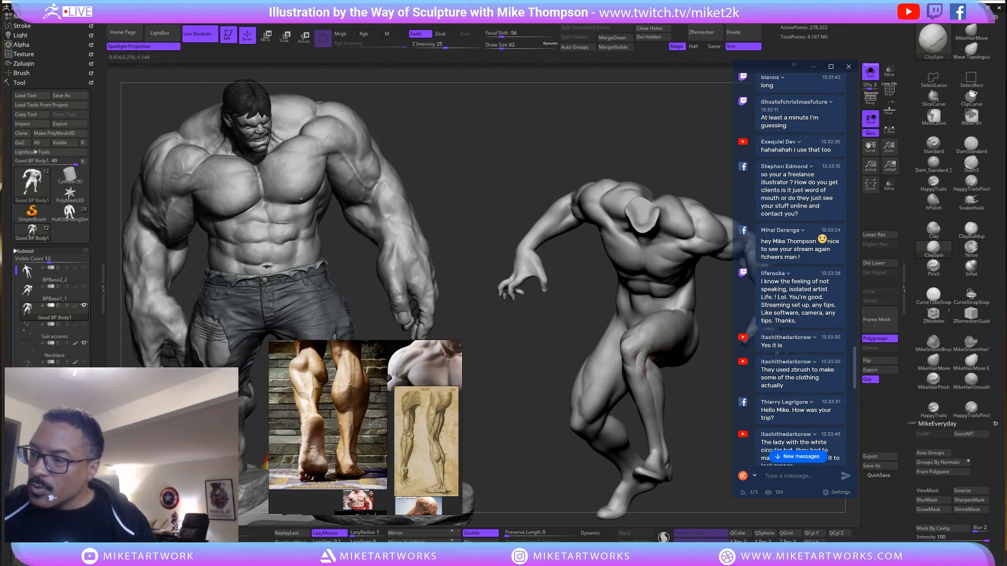
pyautogui.press('shift')
pyautogui.moveTo(705, 327); pyautogui.dragTo(755, 344)
pyautogui.moveTo(679, 381); pyautogui.dragTo(647, 360)
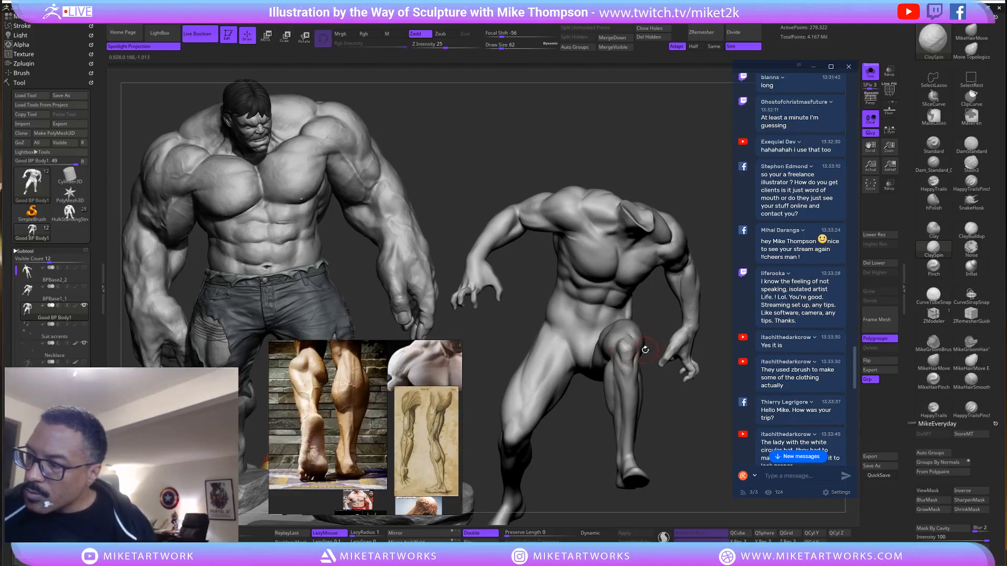
pyautogui.moveTo(645, 350); pyautogui.dragTo(629, 348)
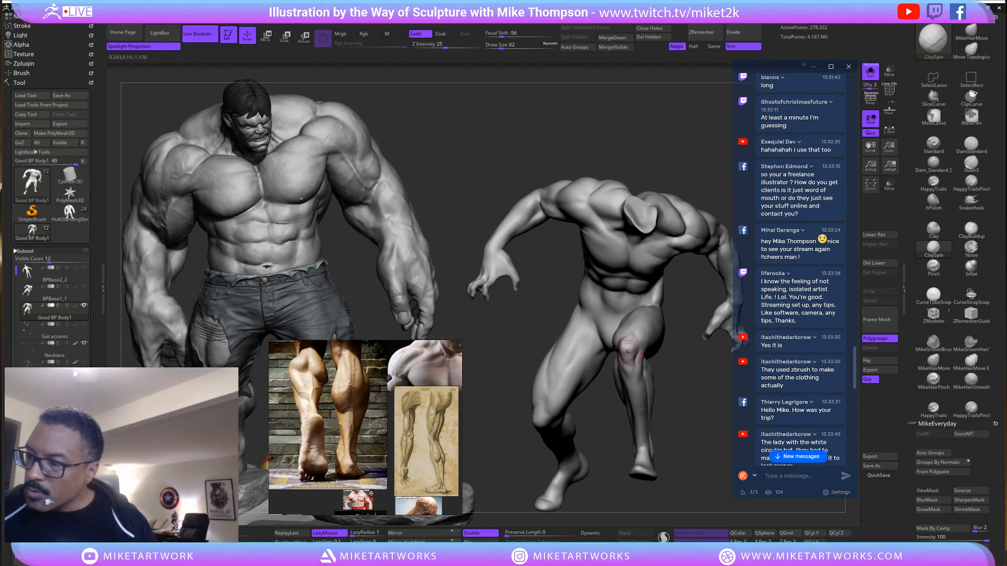
pyautogui.moveTo(679, 395); pyautogui.dragTo(626, 357)
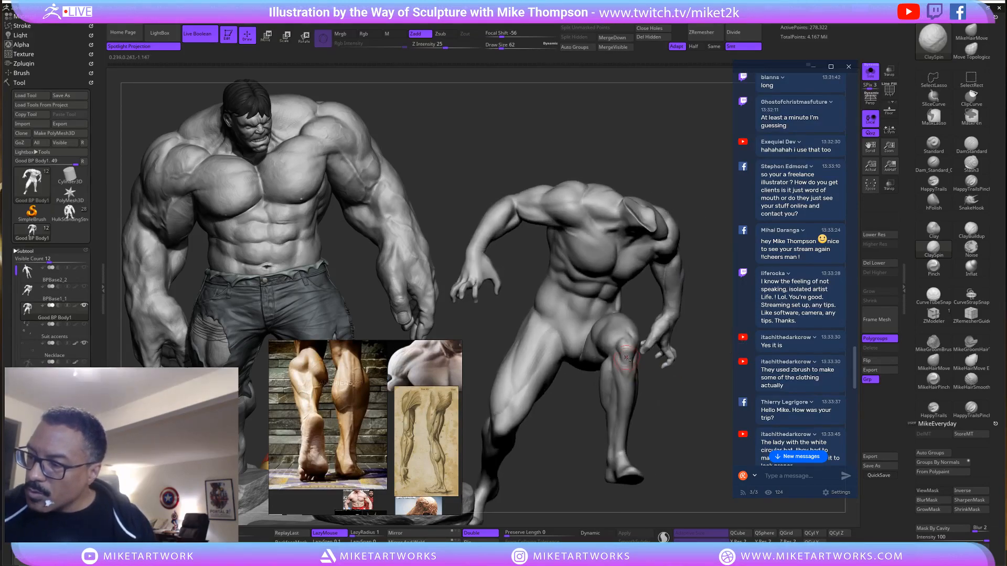
# Refine the sides of the raised knee and the lower thigh with ClaySpin strokes, smoothing the transitions.
pyautogui.moveTo(702, 414); pyautogui.dragTo(692, 391)
pyautogui.moveTo(667, 359); pyautogui.dragTo(632, 332)
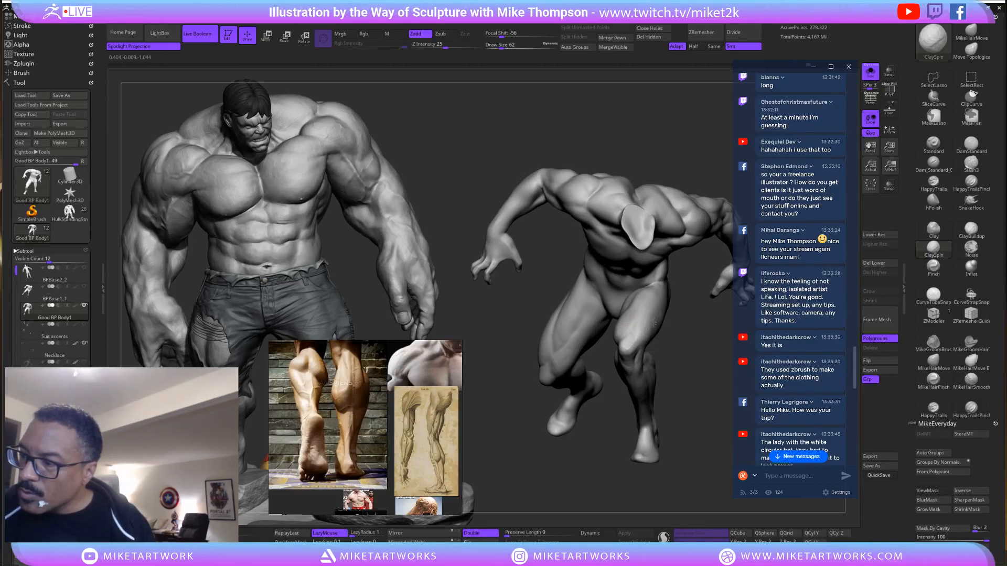
pyautogui.moveTo(652, 332)
pyautogui.mouseDown()
pyautogui.moveTo(690, 383)
pyautogui.moveTo(649, 333)
pyautogui.mouseUp()
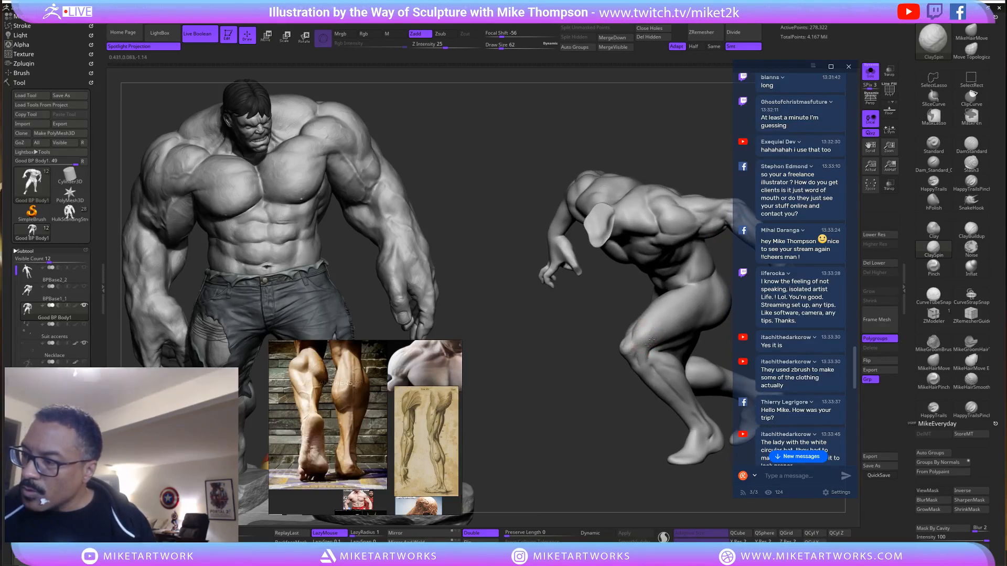
pyautogui.press('shift')
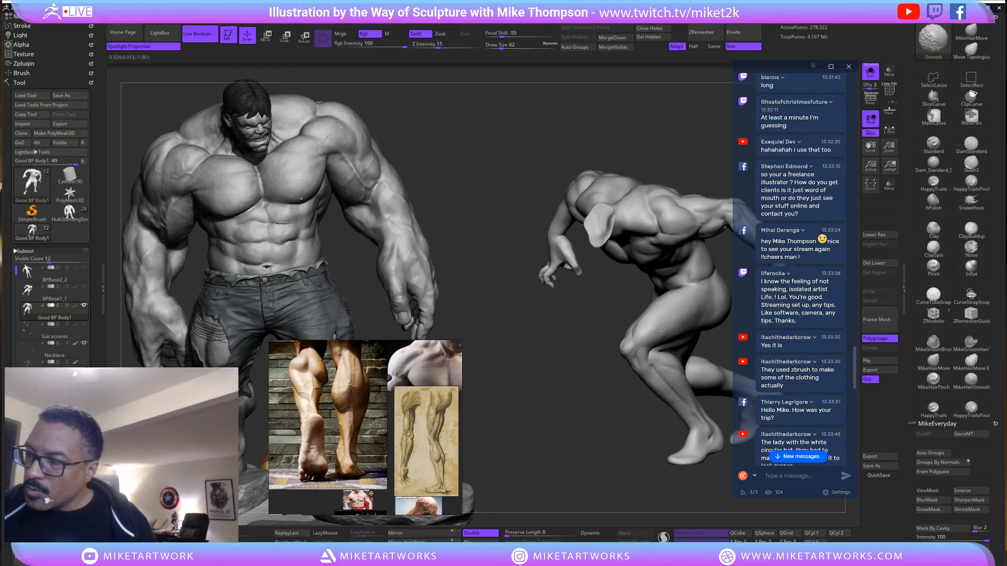
pyautogui.moveTo(671, 314)
pyautogui.mouseDown()
pyautogui.moveTo(636, 333)
pyautogui.moveTo(675, 404)
pyautogui.moveTo(659, 419)
pyautogui.moveTo(673, 385)
pyautogui.moveTo(687, 381)
pyautogui.moveTo(608, 327)
pyautogui.mouseUp()
pyautogui.press('shift')
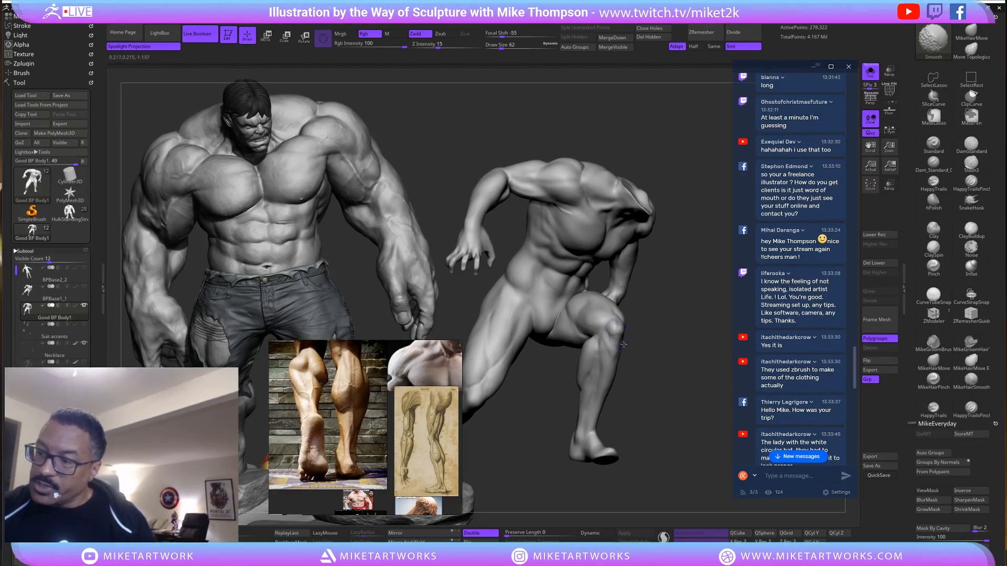
# Refine the side of the raised calf with ClaySpin, smooth the strokes, and move the reference board beneath the crouching figure.
pyautogui.moveTo(654, 375); pyautogui.dragTo(585, 365)
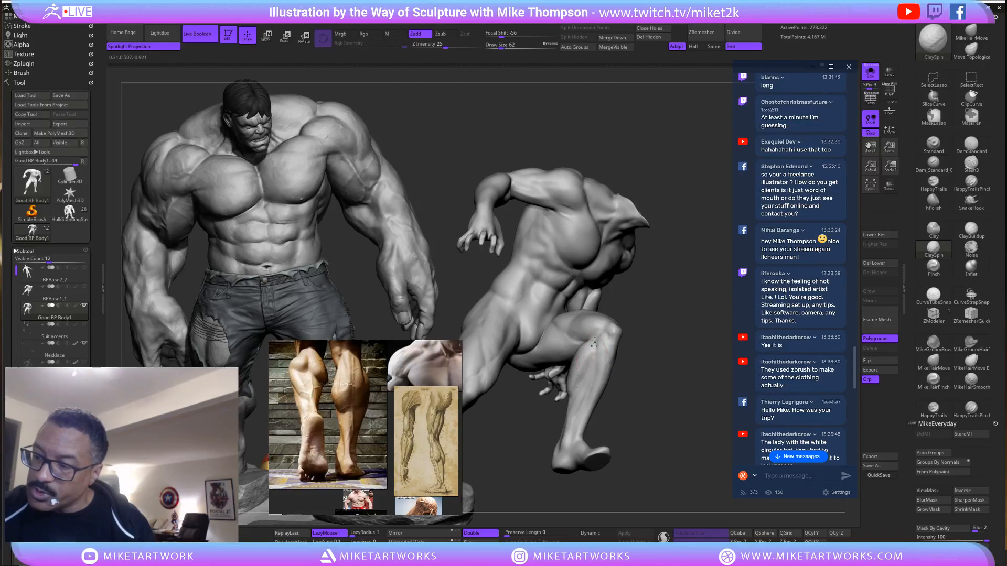
pyautogui.moveTo(663, 362); pyautogui.dragTo(677, 363)
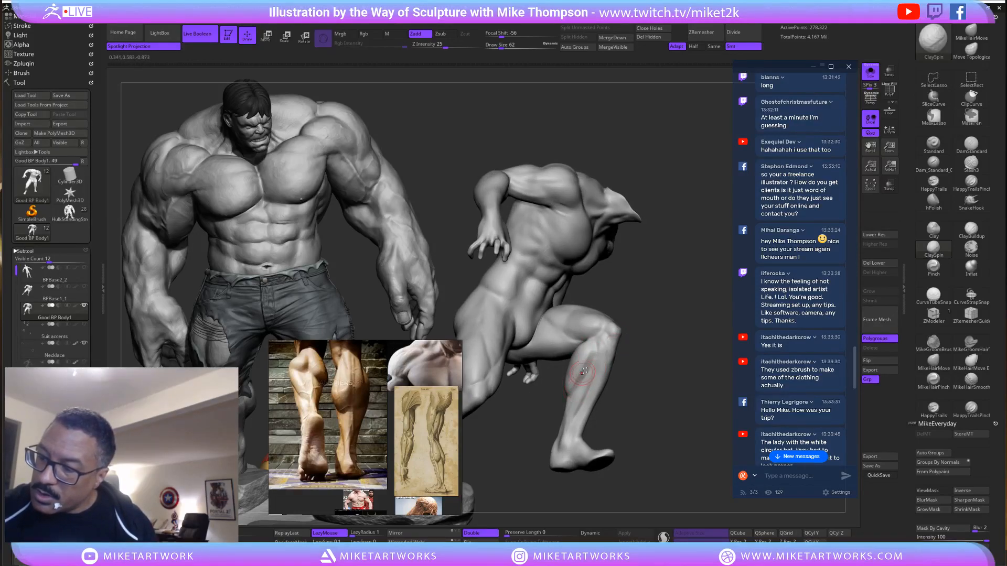
pyautogui.moveTo(583, 372); pyautogui.dragTo(598, 372)
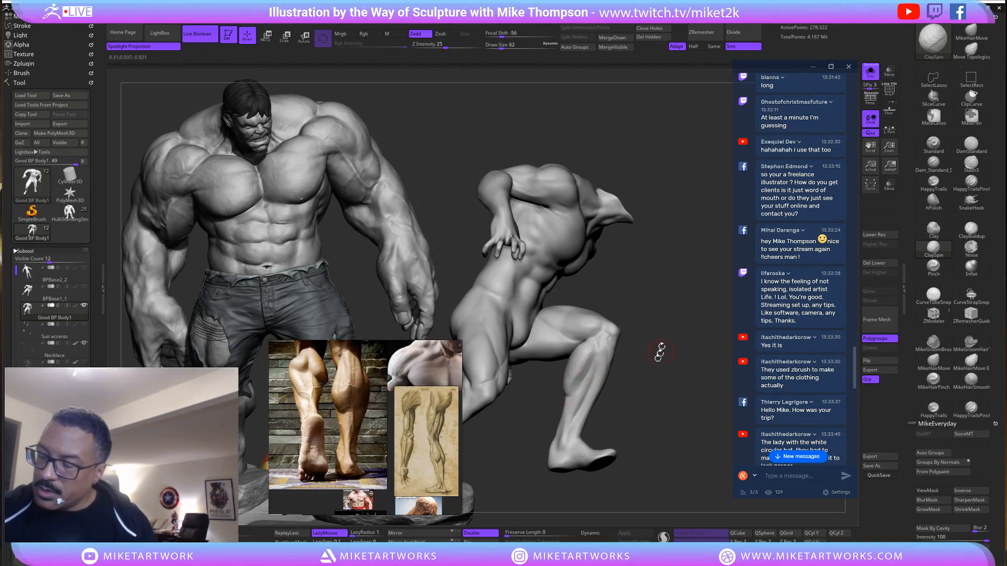
pyautogui.moveTo(660, 353); pyautogui.dragTo(659, 367)
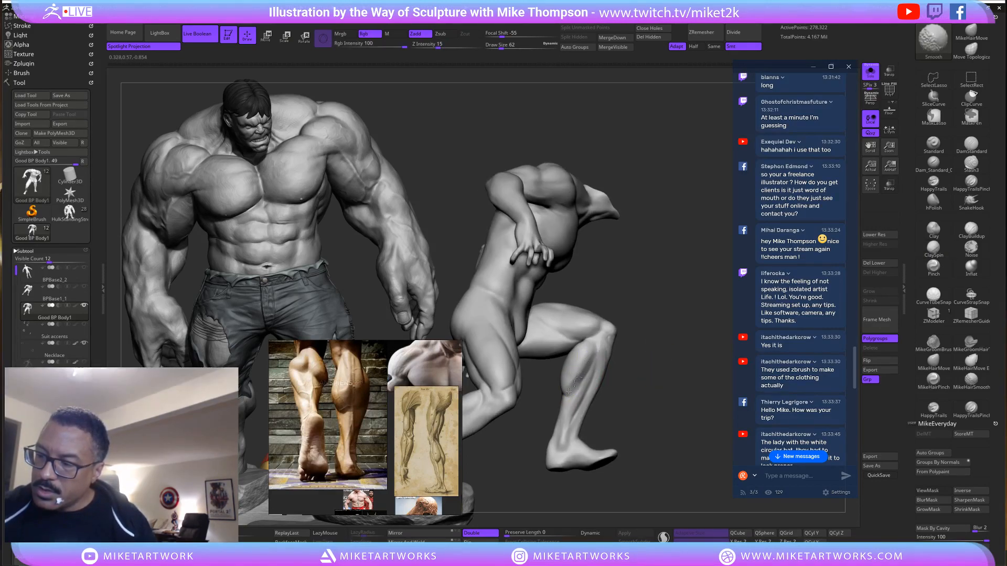
pyautogui.moveTo(679, 401); pyautogui.dragTo(709, 410)
pyautogui.moveTo(347, 473); pyautogui.dragTo(544, 548, button='right')
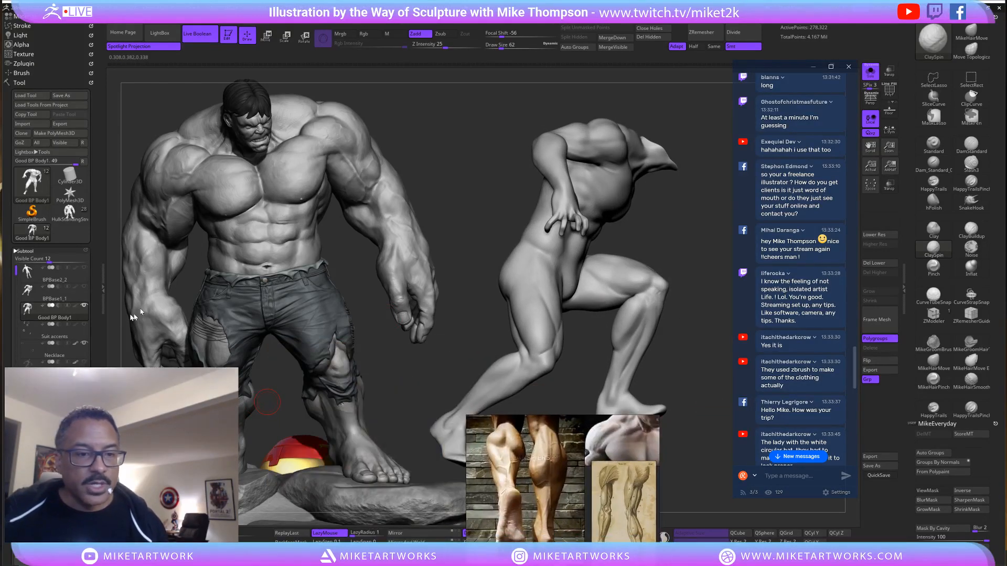
# Load the HulkStandingStream3 model, examine its legs from the side and back, and return to Good BP Body1.
pyautogui.click(69, 212)
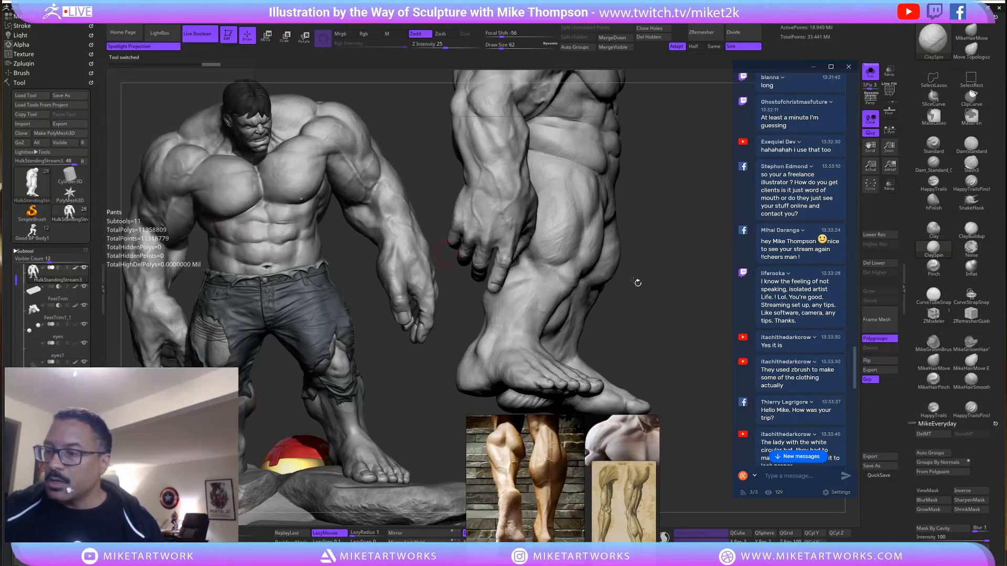
pyautogui.moveTo(685, 304); pyautogui.dragTo(603, 354)
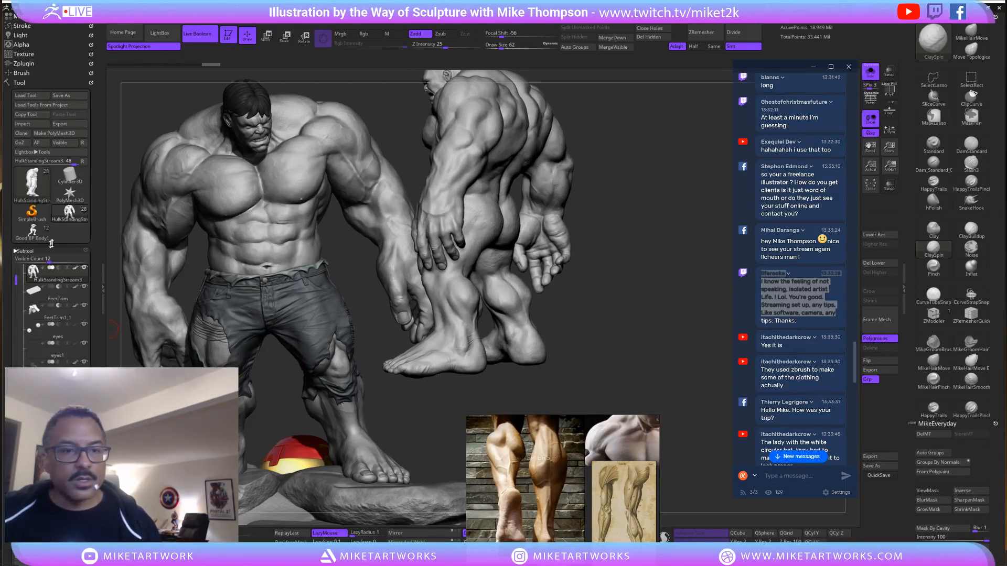
pyautogui.click(43, 229)
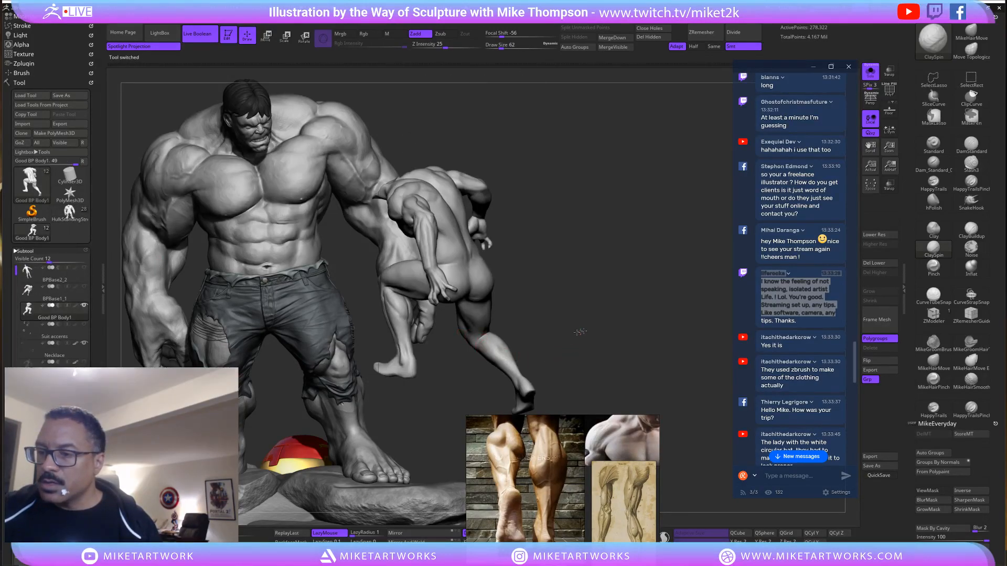
# Set the ClaySpin draw size to 78, then shape and smooth the outer calf and shin of the raised leg.
pyautogui.moveTo(580, 332)
pyautogui.keyDown('alt'); pyautogui.mouseDown()
pyautogui.moveTo(641, 324)
pyautogui.moveTo(647, 310)
pyautogui.moveTo(654, 323)
pyautogui.moveTo(665, 299)
pyautogui.moveTo(705, 288)
pyautogui.mouseUp(); pyautogui.keyUp('alt')
pyautogui.press('s')
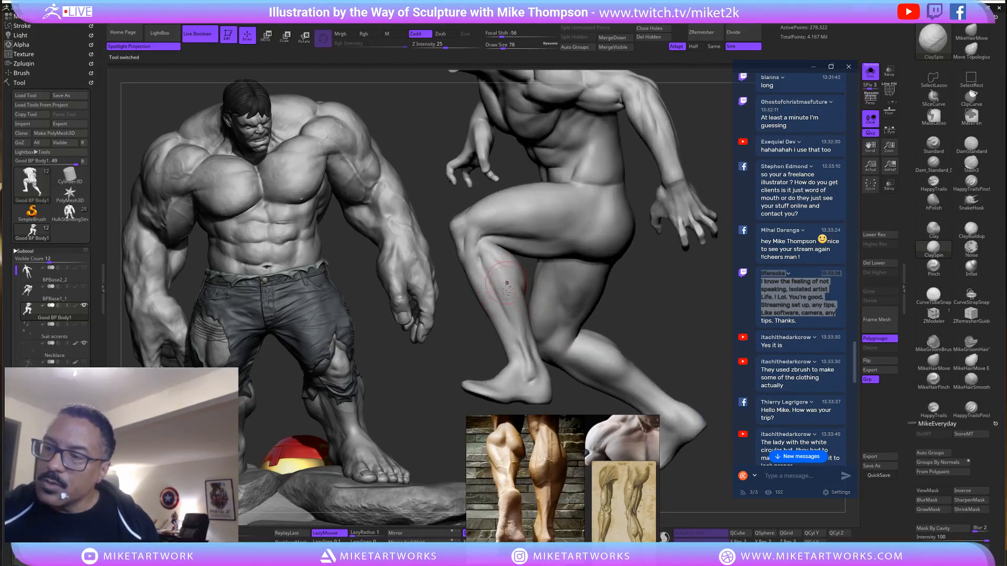
pyautogui.moveTo(484, 252); pyautogui.dragTo(509, 322)
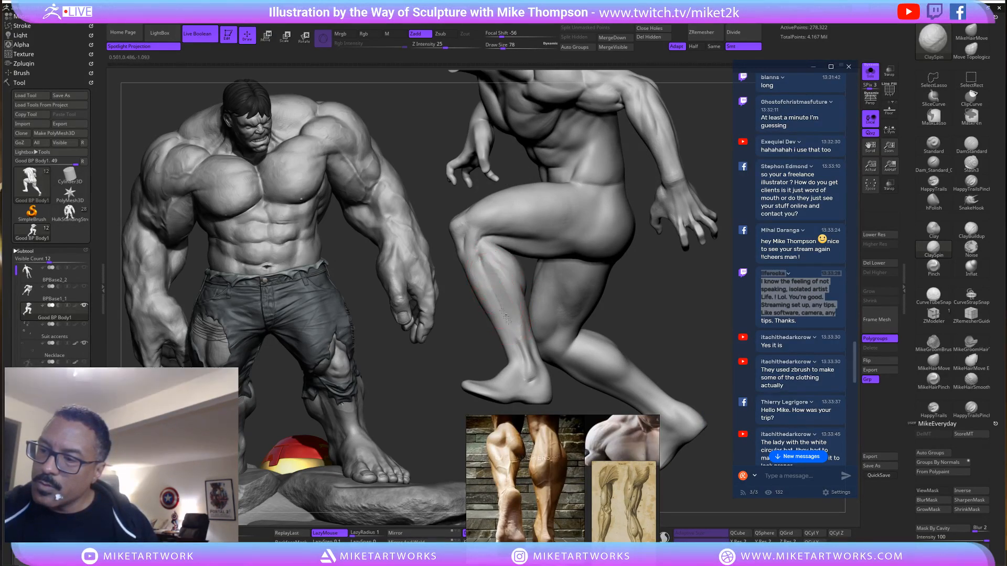
pyautogui.press('shift')
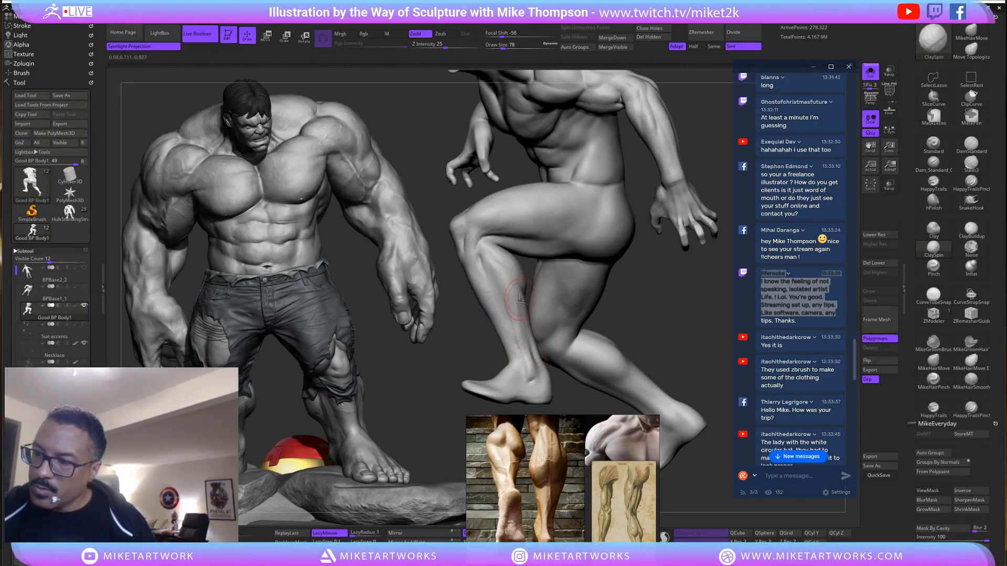
pyautogui.press('shift')
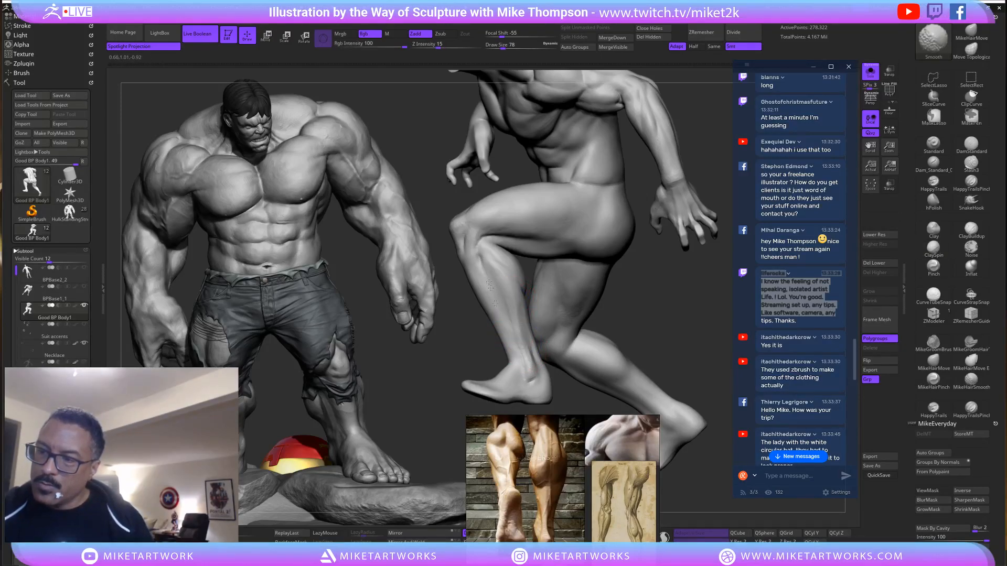
pyautogui.moveTo(680, 322); pyautogui.dragTo(691, 313)
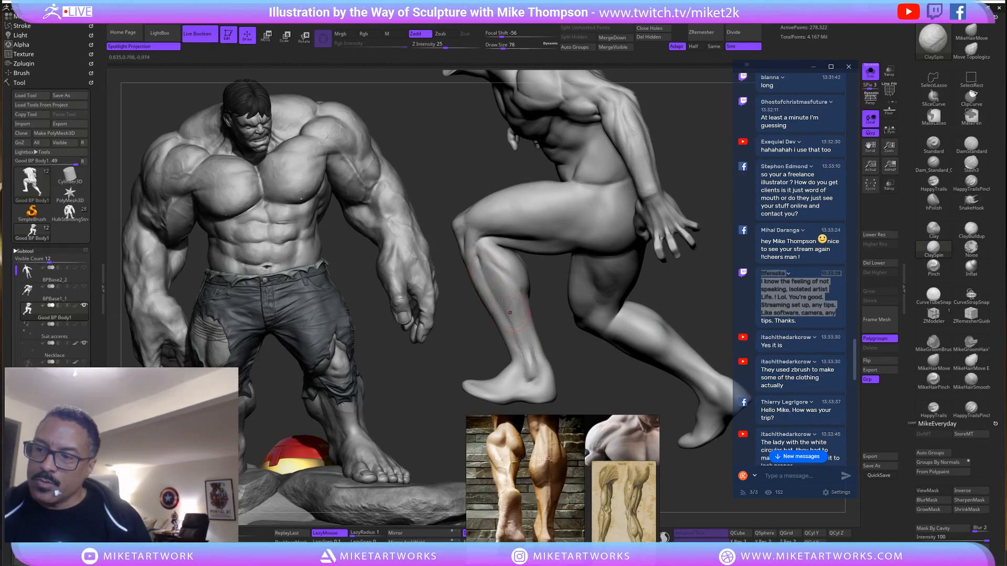
# Define the underside of the raised thigh and the upper calf behind the knee with ClaySpin, smoothing the strokes.
pyautogui.moveTo(697, 315)
pyautogui.mouseDown()
pyautogui.moveTo(707, 239)
pyautogui.moveTo(588, 274)
pyautogui.mouseUp()
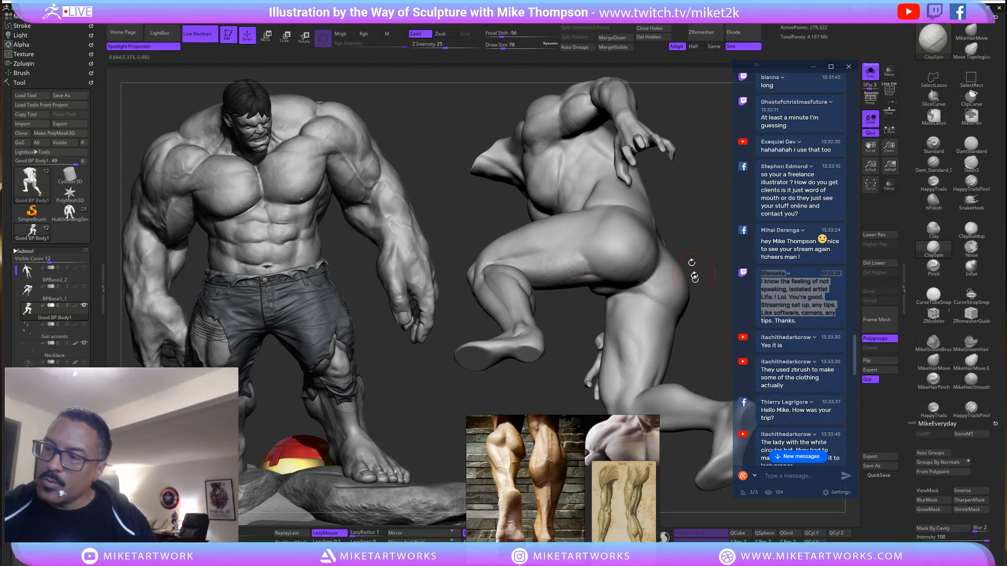
pyautogui.moveTo(694, 277)
pyautogui.mouseDown()
pyautogui.moveTo(710, 338)
pyautogui.moveTo(520, 263)
pyautogui.mouseUp()
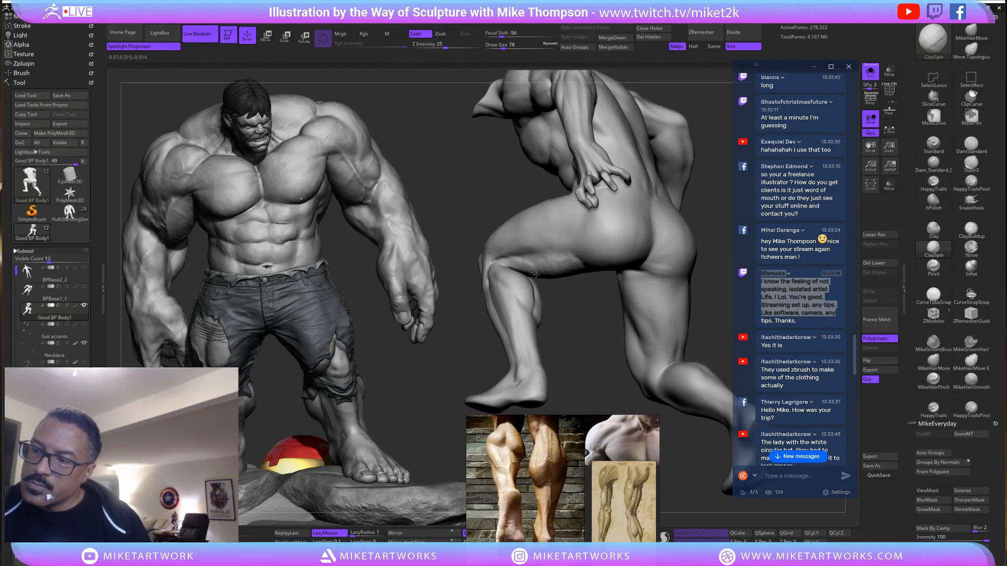
pyautogui.press('shift')
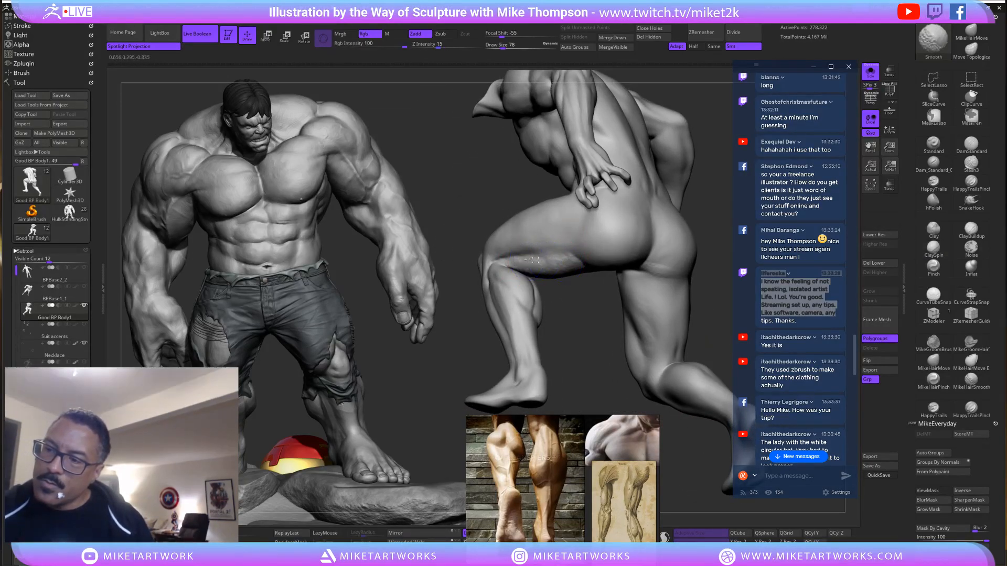
pyautogui.keyDown('alt'); pyautogui.moveTo(603, 388); pyautogui.dragTo(632, 365); pyautogui.keyUp('alt')
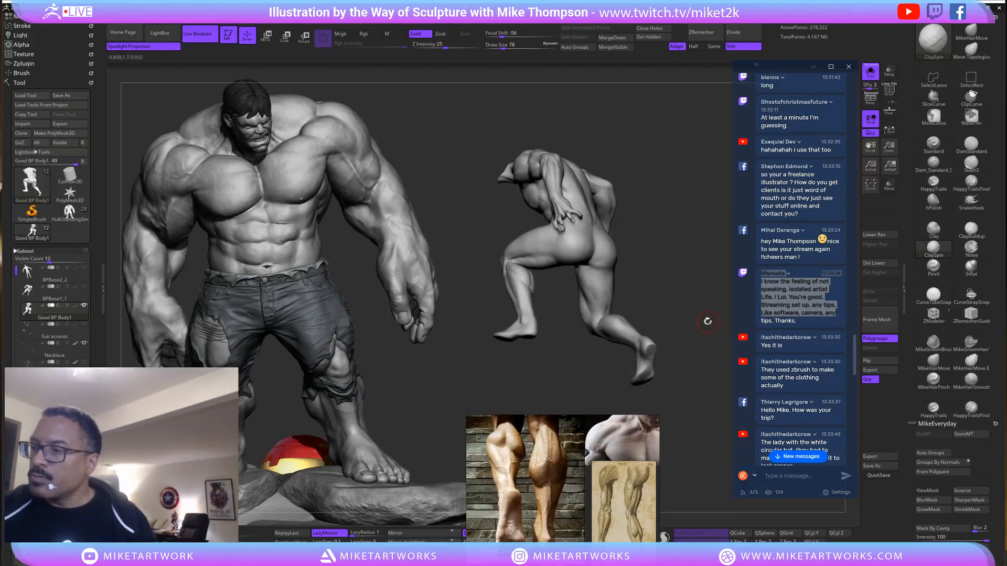
pyautogui.moveTo(708, 319)
pyautogui.mouseDown()
pyautogui.moveTo(726, 330)
pyautogui.moveTo(687, 357)
pyautogui.moveTo(676, 351)
pyautogui.moveTo(699, 357)
pyautogui.moveTo(680, 323)
pyautogui.moveTo(689, 332)
pyautogui.moveTo(707, 313)
pyautogui.mouseUp()
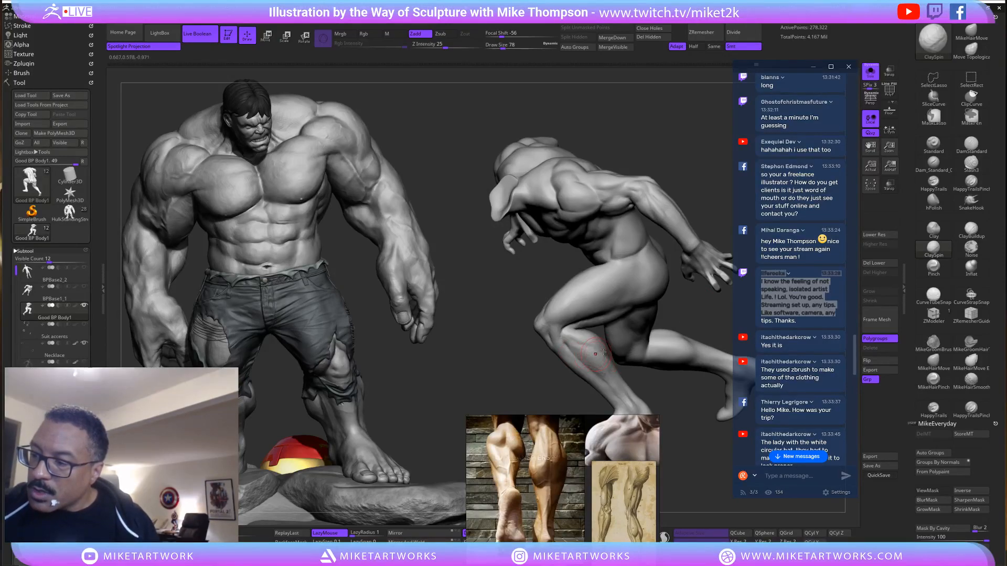
pyautogui.press('shift')
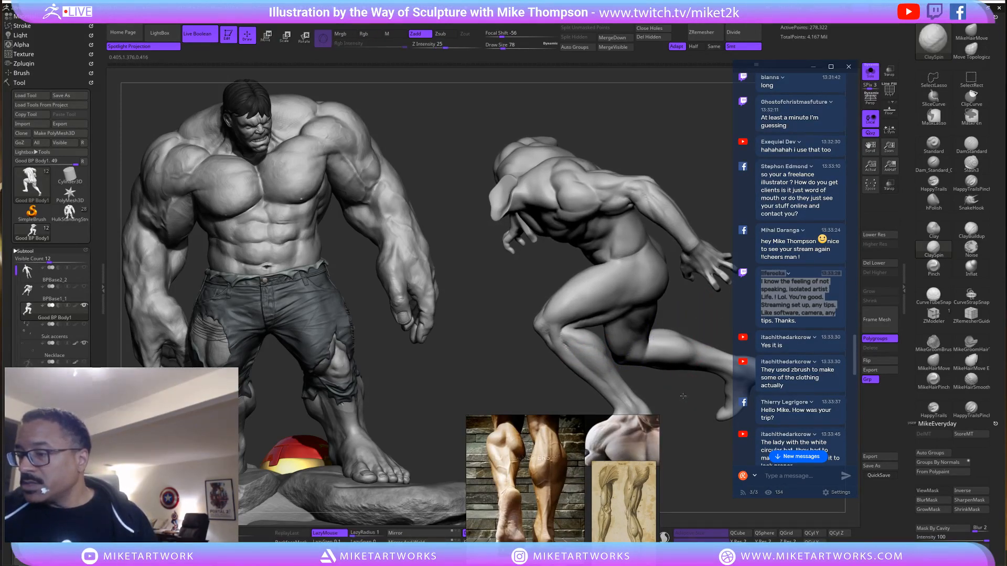
# Build up the outer side of the raised leg's thigh with ClaySpin and smooth the muscle transitions.
pyautogui.moveTo(684, 397)
pyautogui.mouseDown()
pyautogui.moveTo(669, 371)
pyautogui.moveTo(707, 276)
pyautogui.moveTo(693, 257)
pyautogui.mouseUp()
pyautogui.press('shift')
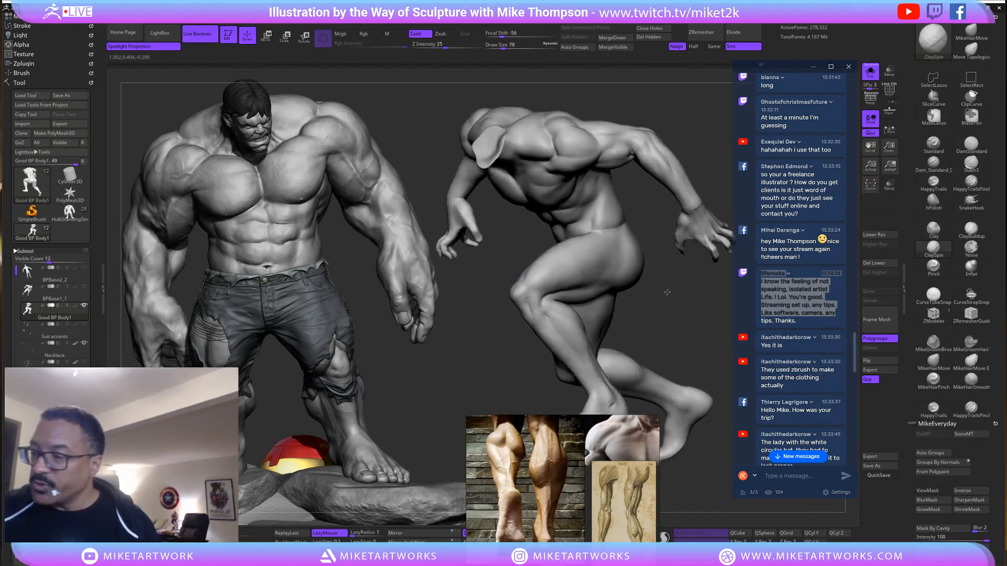
pyautogui.moveTo(591, 251); pyautogui.dragTo(600, 281)
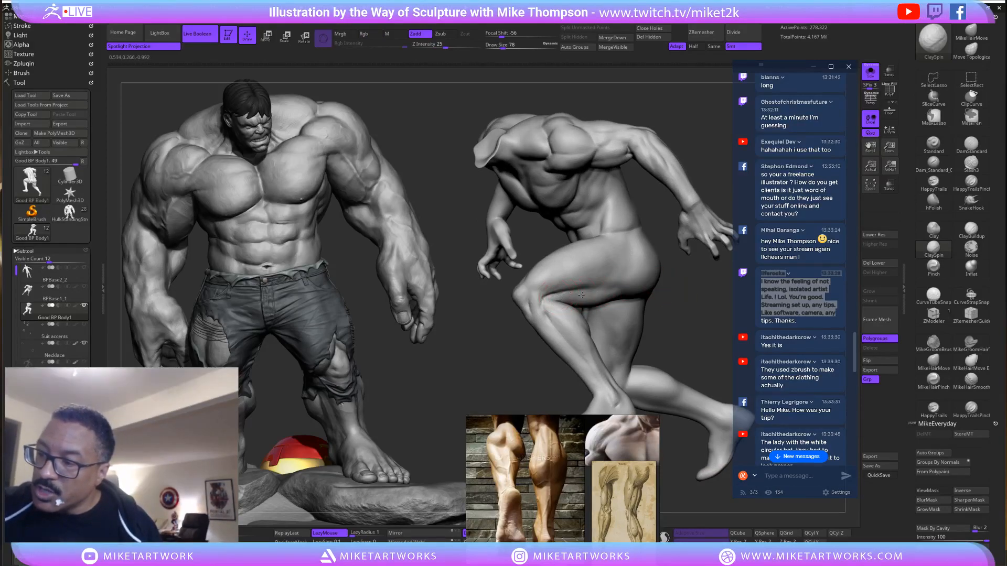
pyautogui.press('shift')
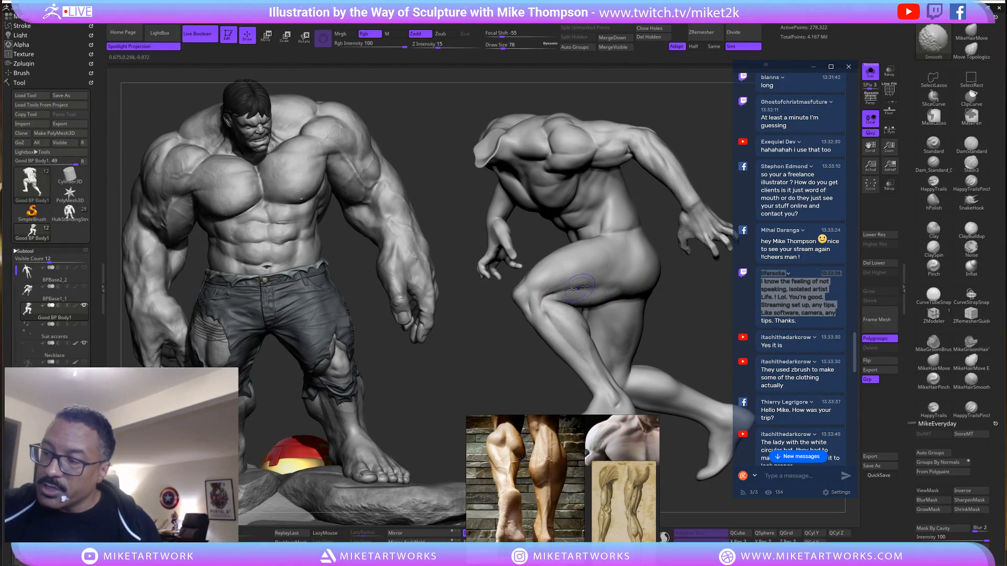
# Sculpt and smooth the front and inner thigh muscles of the figure's extended rear leg.
pyautogui.moveTo(708, 321)
pyautogui.mouseDown()
pyautogui.moveTo(726, 315)
pyautogui.moveTo(678, 325)
pyautogui.moveTo(699, 338)
pyautogui.moveTo(692, 344)
pyautogui.moveTo(704, 338)
pyautogui.moveTo(699, 321)
pyautogui.moveTo(521, 332)
pyautogui.mouseUp()
pyautogui.press('f')
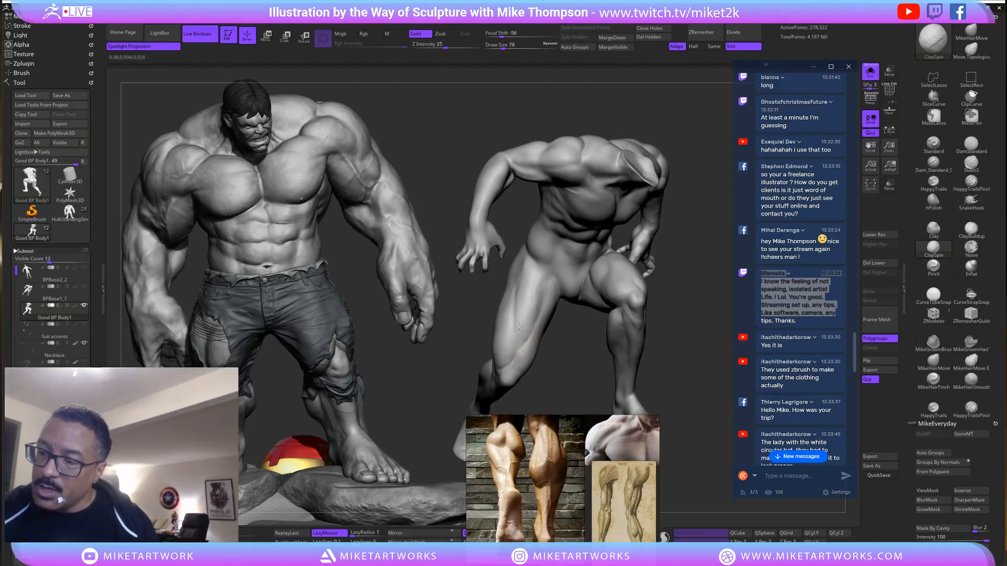
pyautogui.moveTo(532, 298); pyautogui.dragTo(528, 308, button='right')
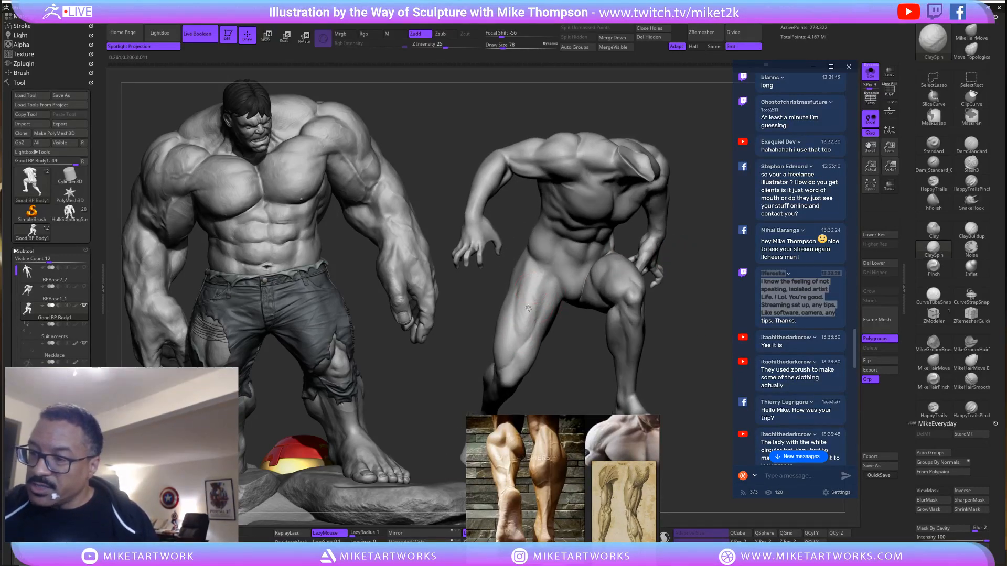
pyautogui.press('shift')
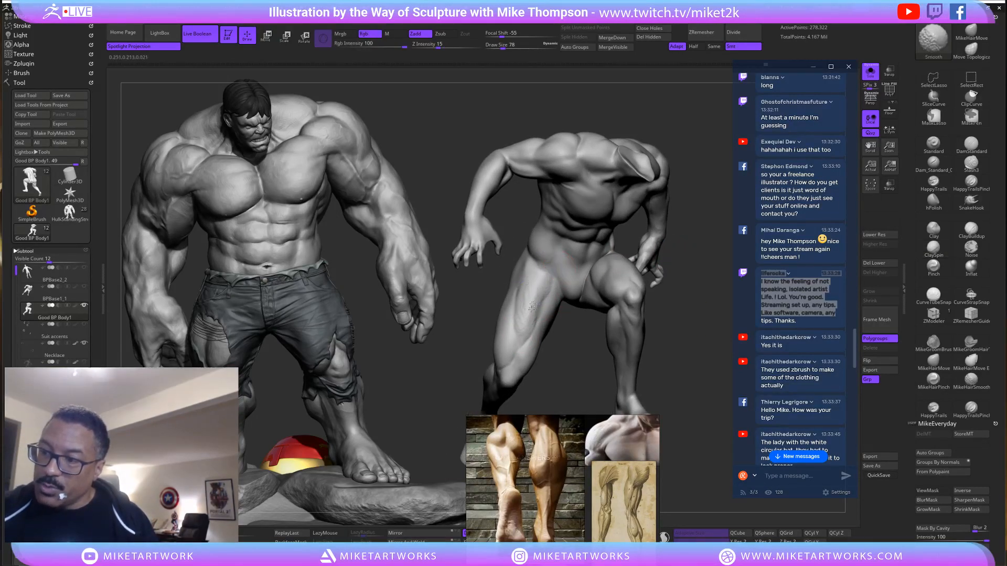
pyautogui.moveTo(524, 321); pyautogui.dragTo(685, 316, button='right')
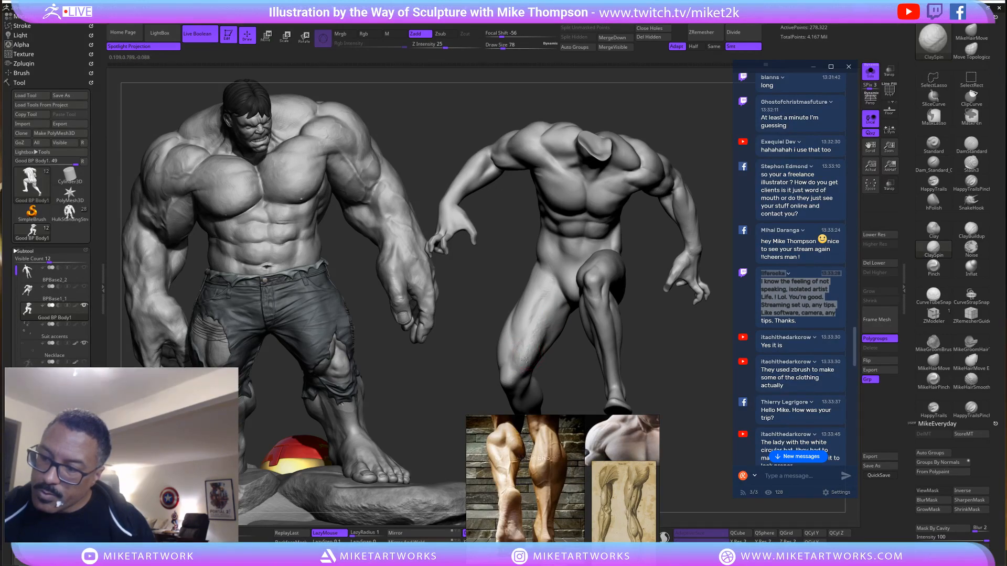
pyautogui.press('shift')
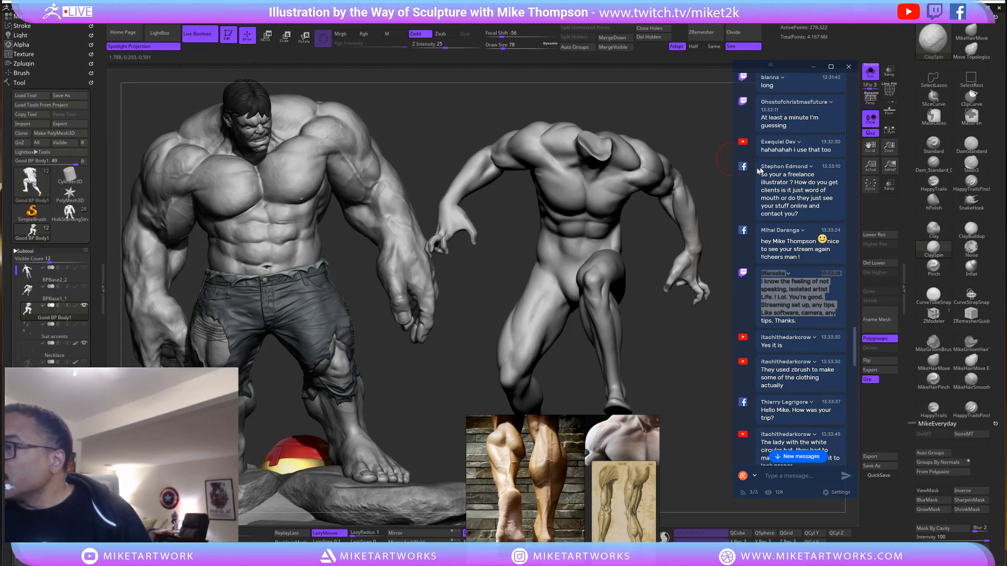
# Read back through the earlier stream chat messages and return toward the newer ones.
pyautogui.scroll(3, 758, 171)
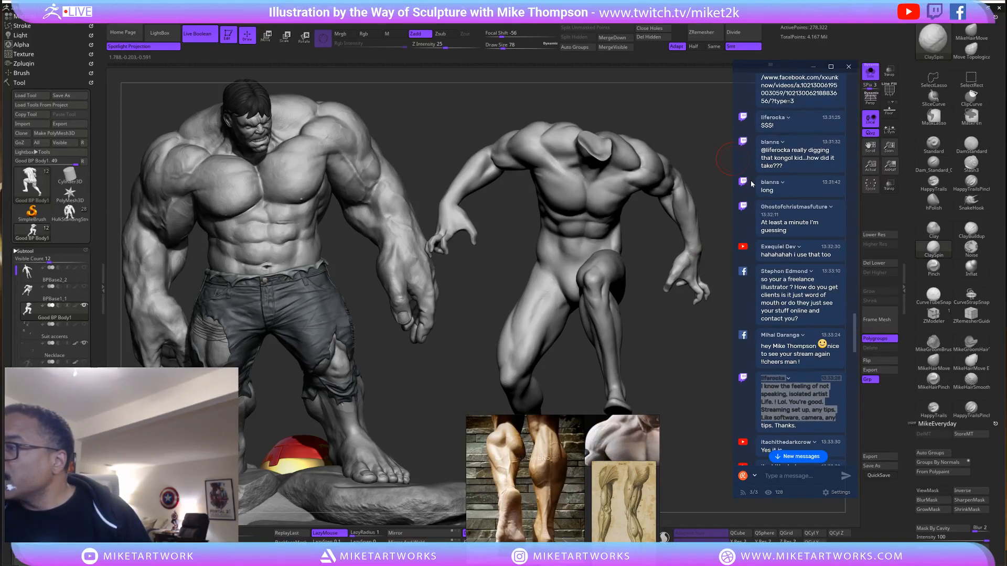
pyautogui.scroll(3, 747, 194)
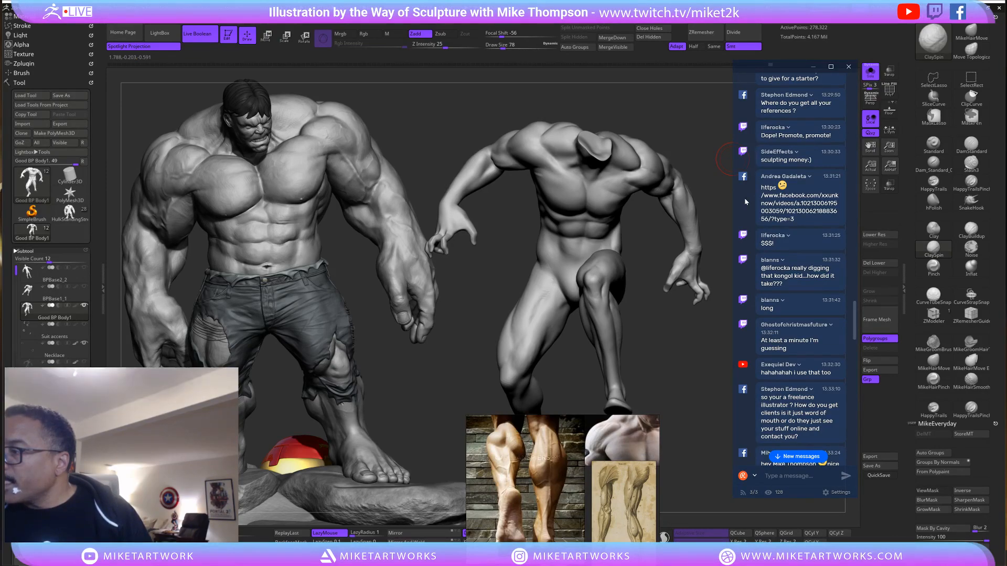
pyautogui.scroll(-1, 745, 199)
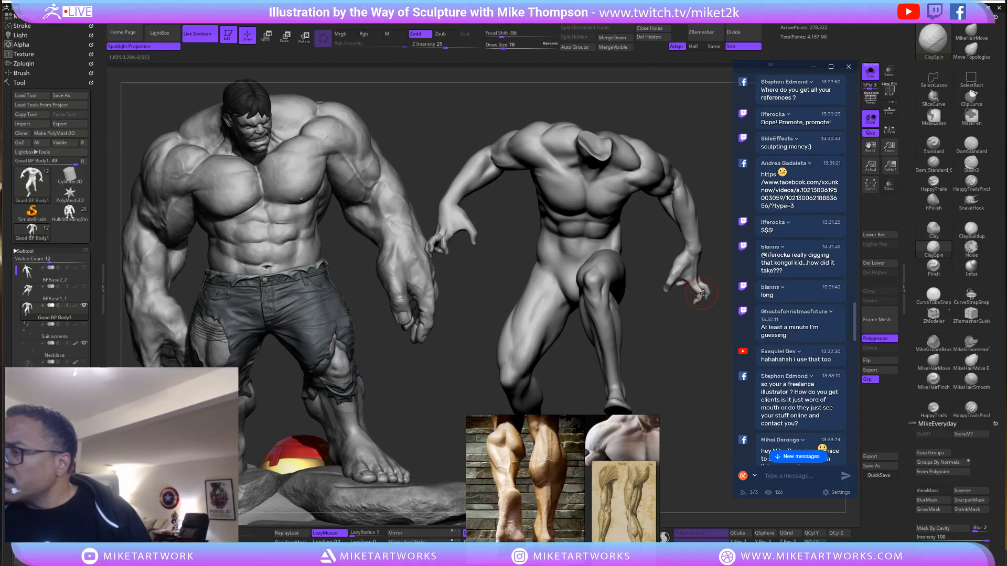
pyautogui.scroll(-5, 794, 280)
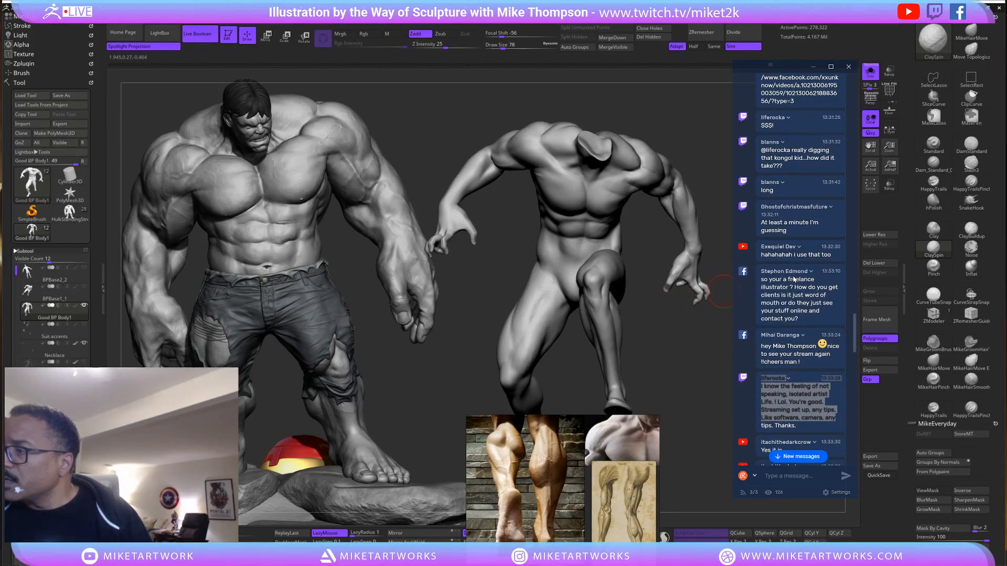
pyautogui.scroll(-1, 794, 279)
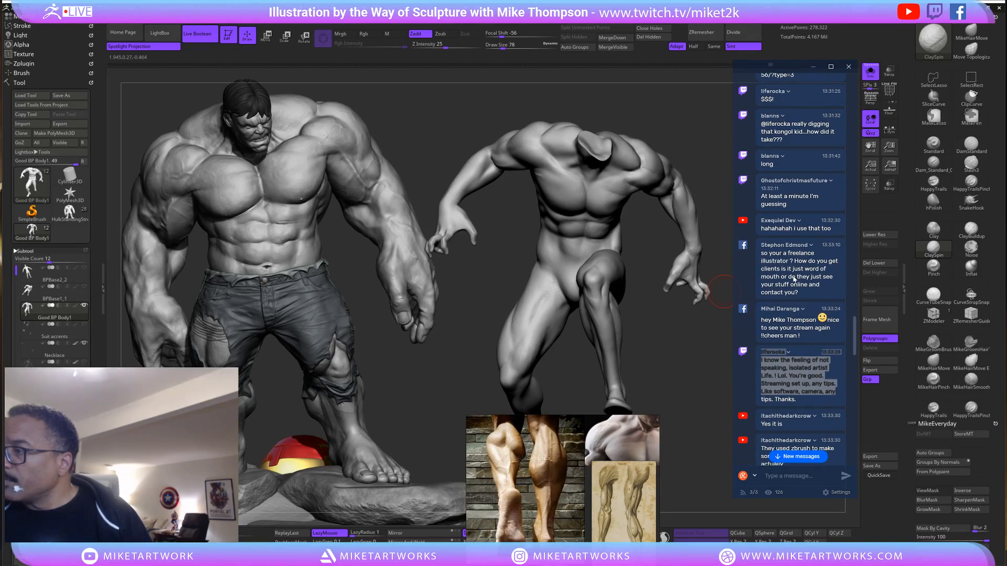
pyautogui.scroll(-4, 794, 279)
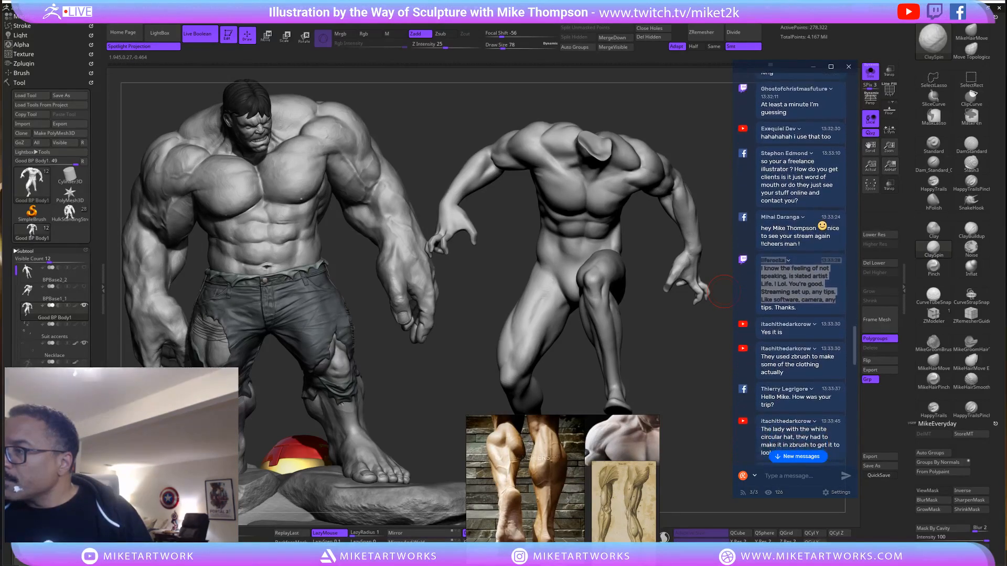
pyautogui.scroll(-2, 793, 276)
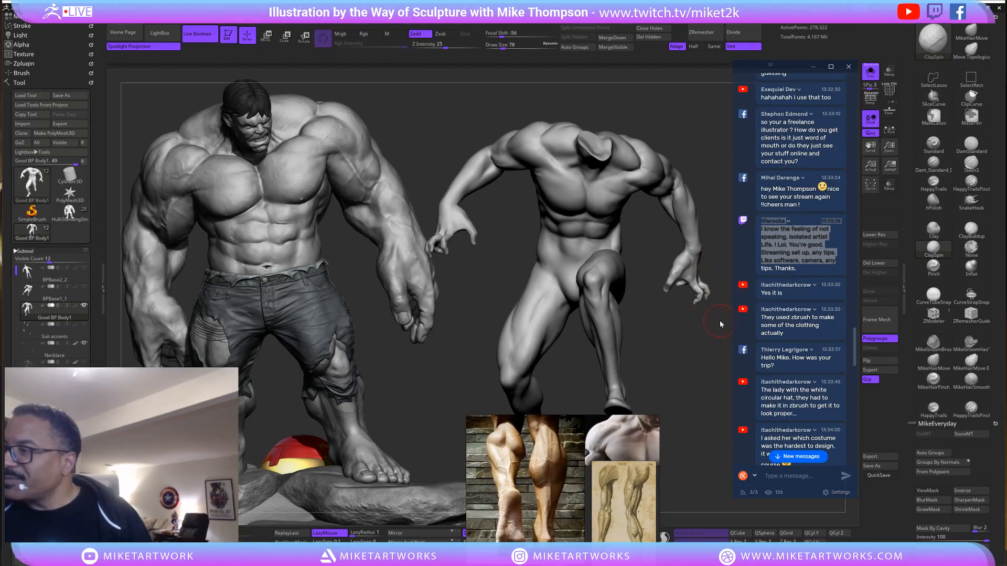
pyautogui.scroll(-3, 821, 163)
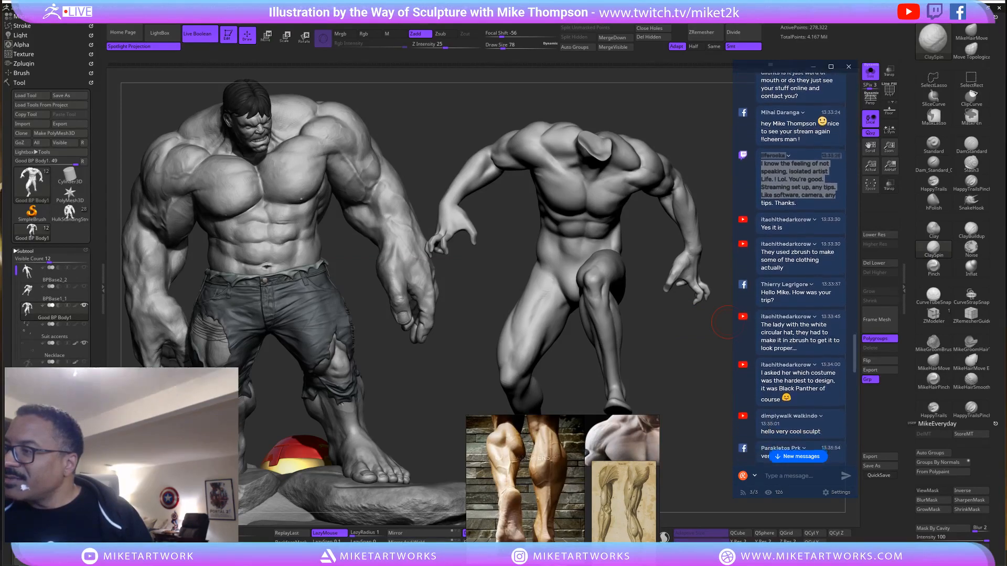
# Read the stream chat from the costume-design comments down through the questions about favourite reference sites, music and body suit detail.
pyautogui.scroll(-1, 788, 292)
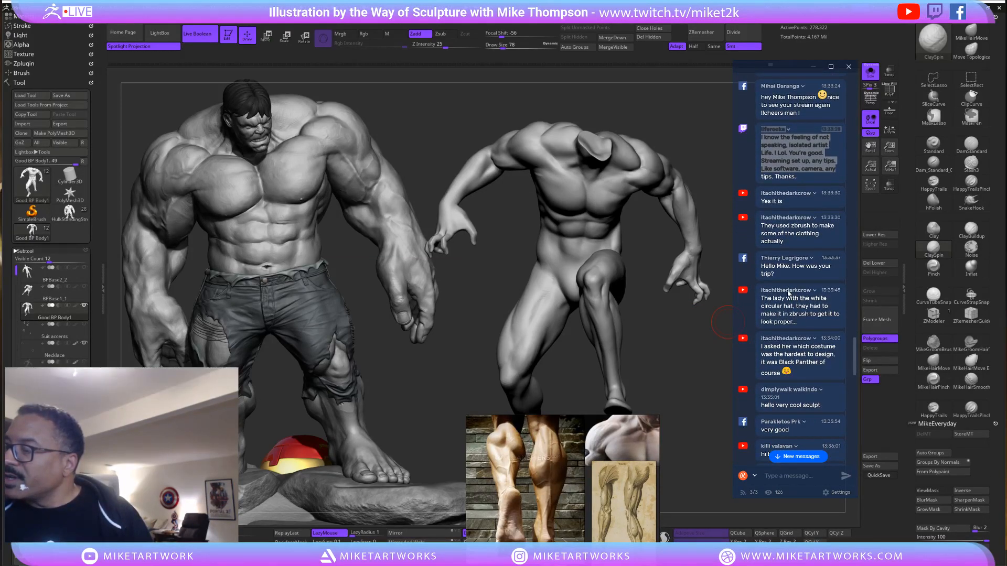
pyautogui.scroll(-1, 788, 294)
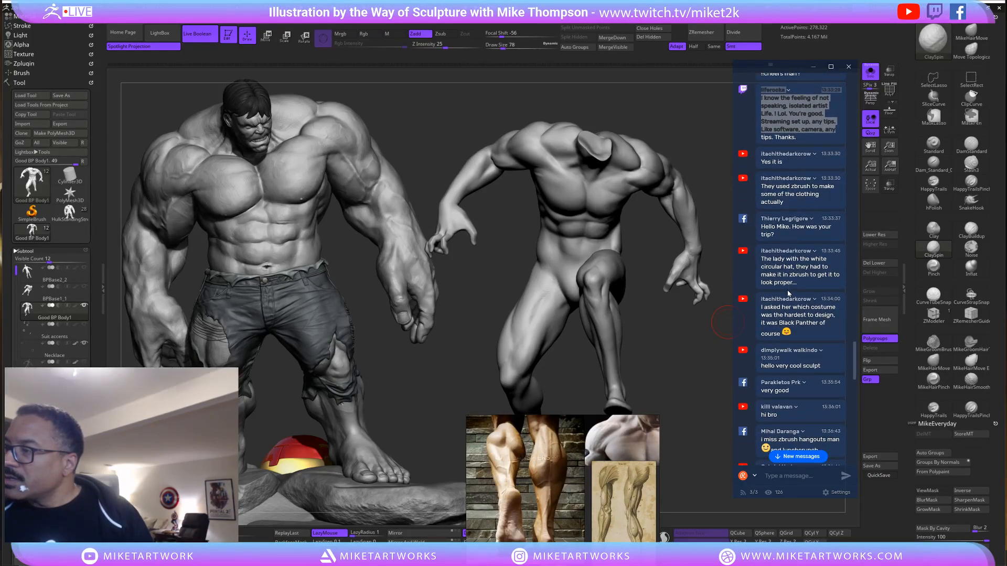
pyautogui.scroll(-2, 788, 294)
pyautogui.scroll(-4, 788, 294)
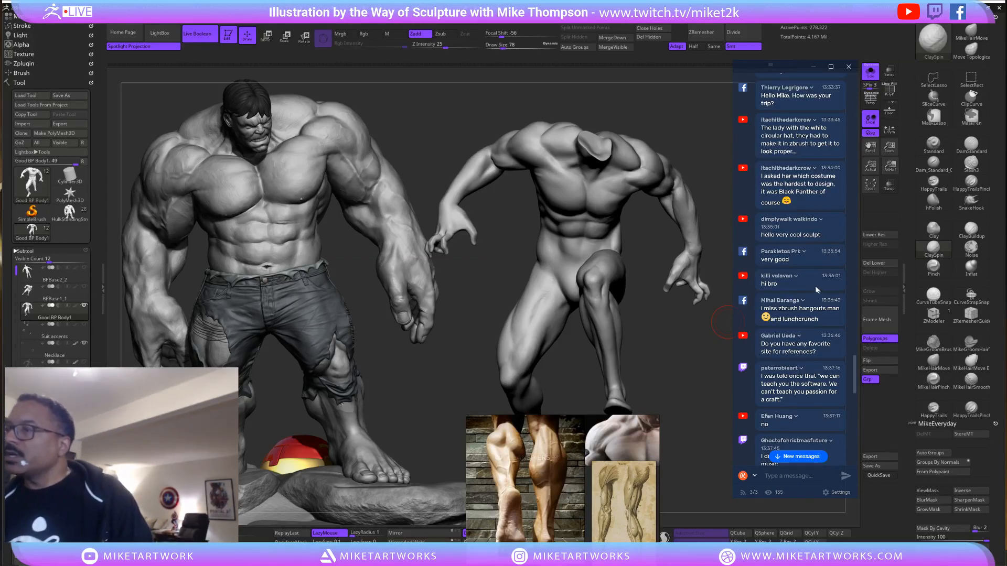
pyautogui.scroll(-1, 789, 257)
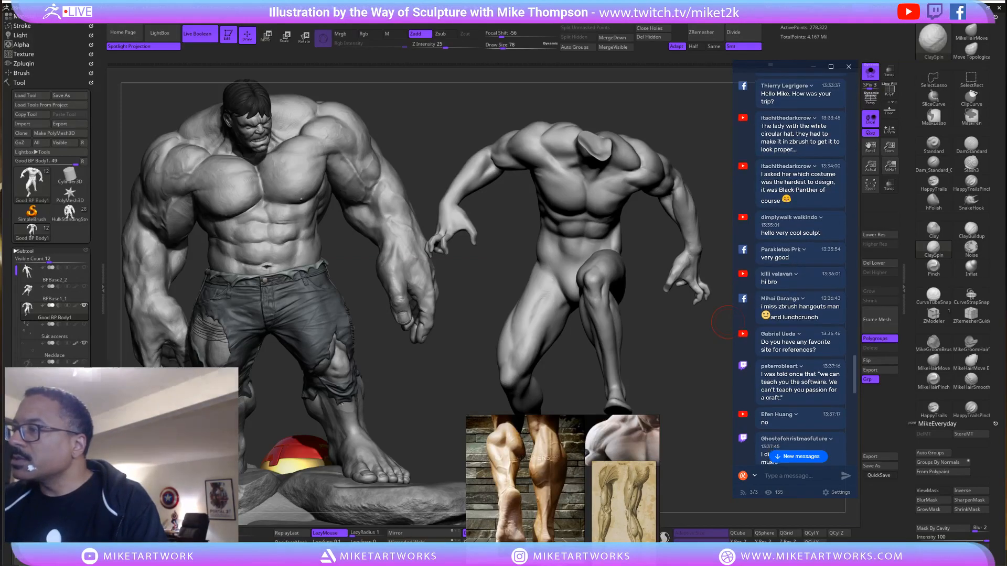
pyautogui.scroll(-2, 791, 257)
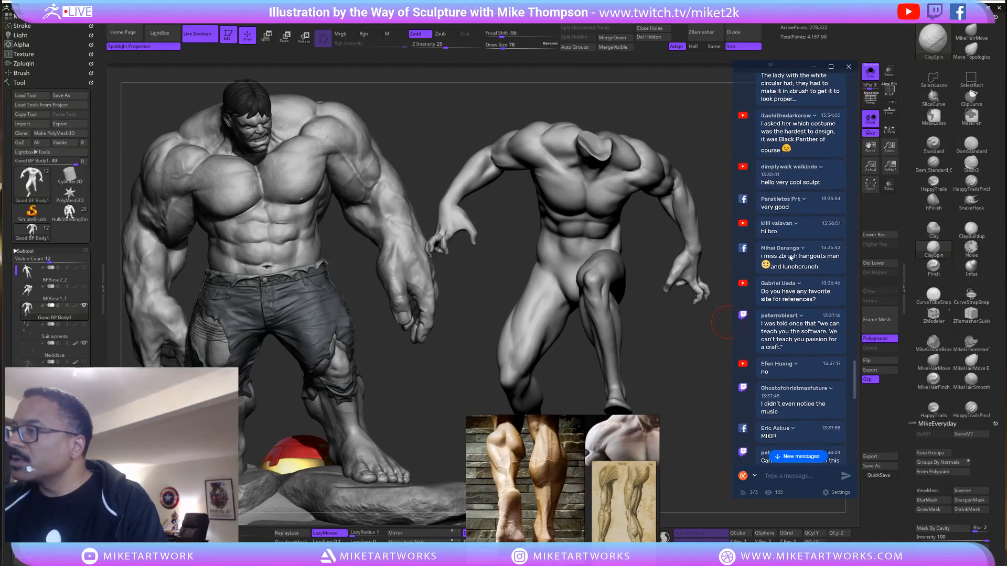
pyautogui.scroll(-3, 790, 257)
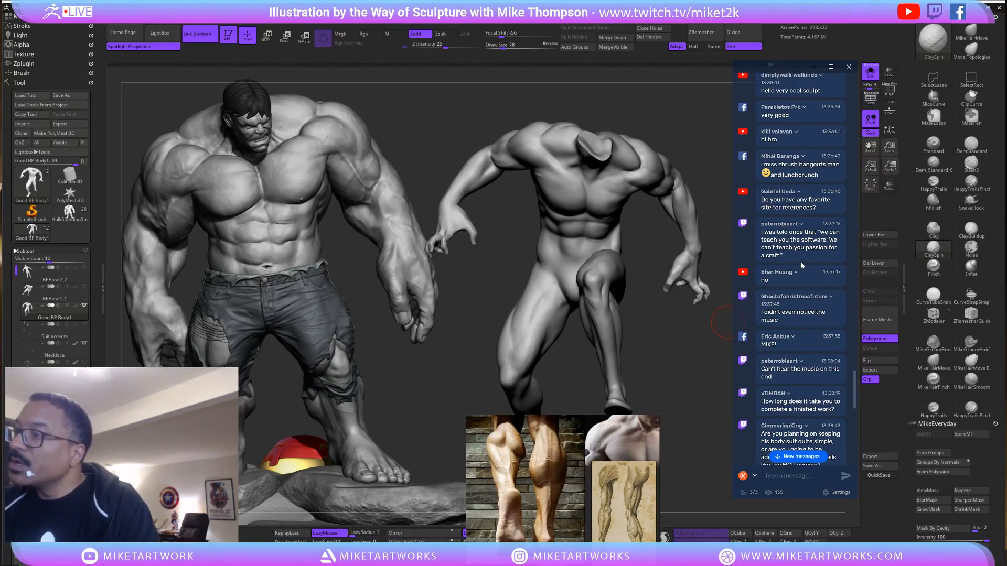
pyautogui.scroll(-1, 800, 261)
pyautogui.scroll(-1, 801, 265)
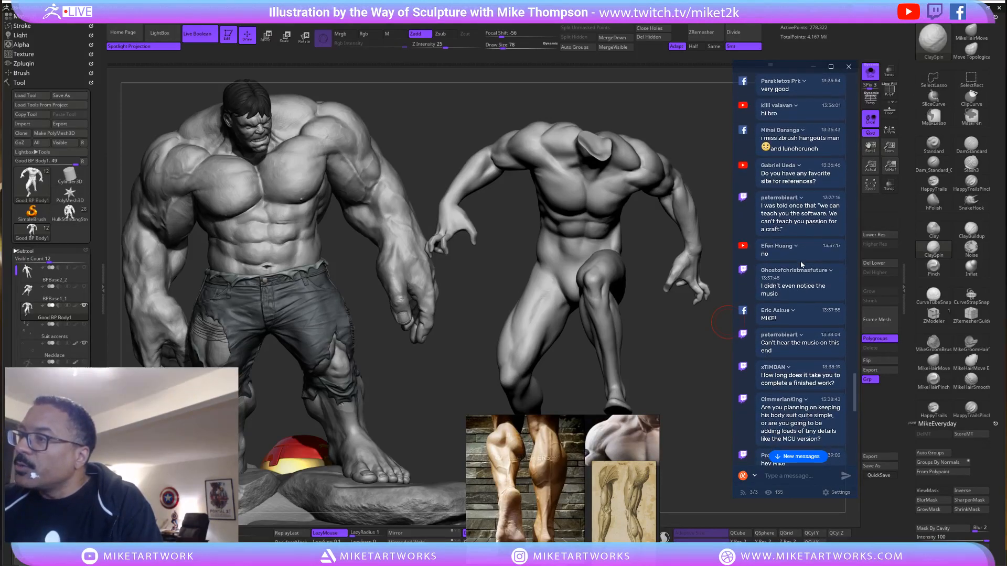
pyautogui.scroll(-3, 800, 265)
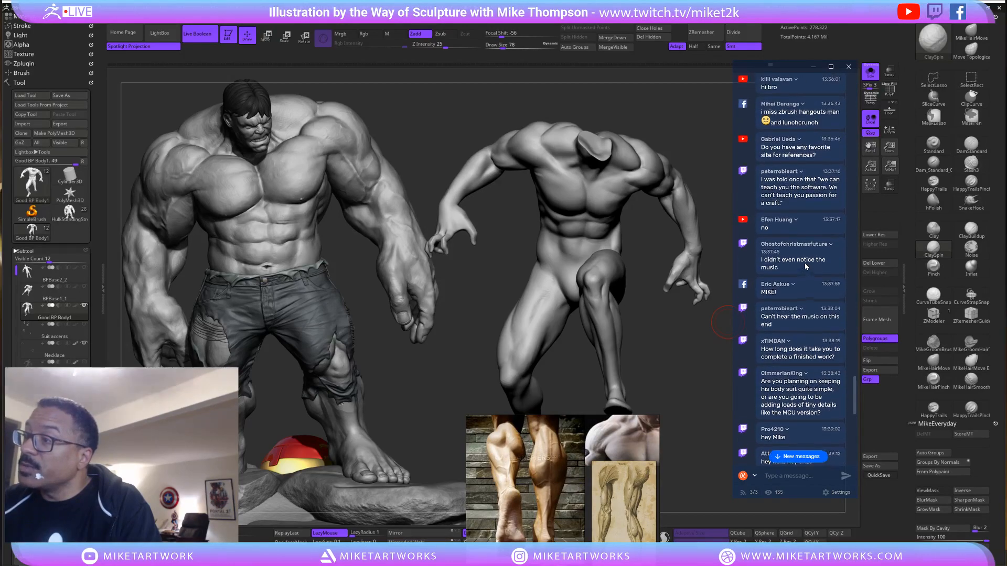
pyautogui.scroll(1, 804, 263)
pyautogui.scroll(-1, 805, 263)
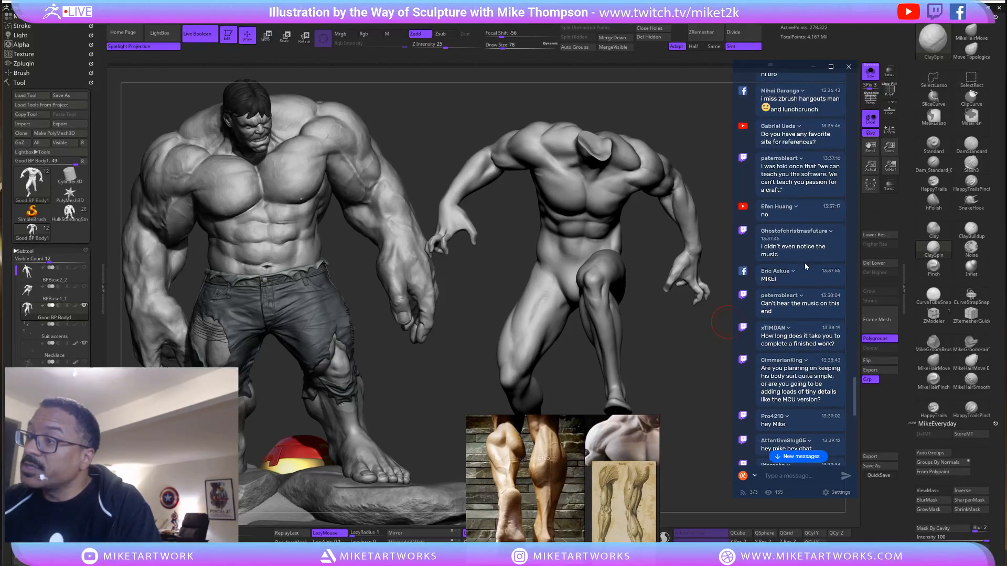
pyautogui.scroll(-1, 805, 263)
pyautogui.scroll(3, 805, 262)
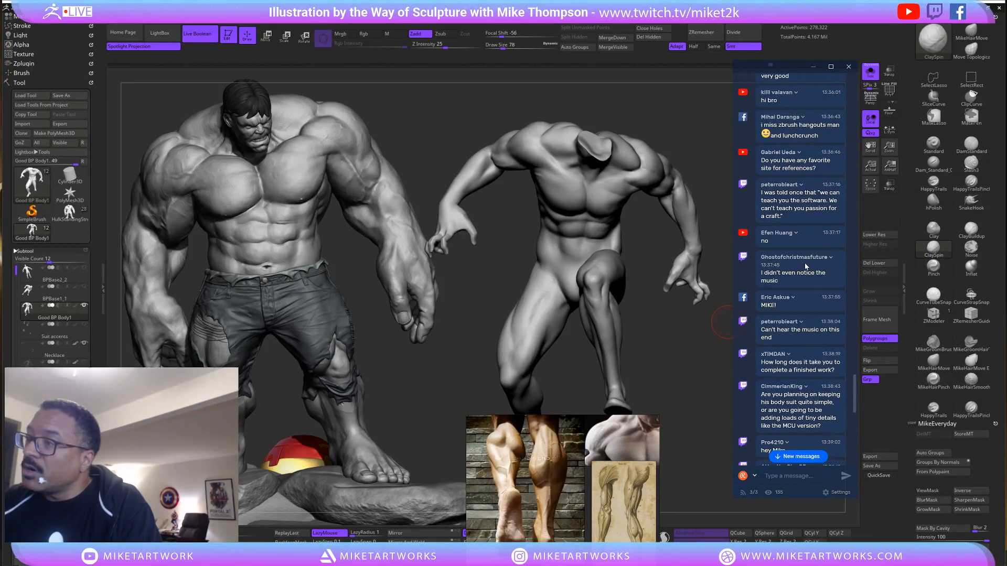
pyautogui.scroll(-2, 805, 264)
pyautogui.scroll(-1, 805, 262)
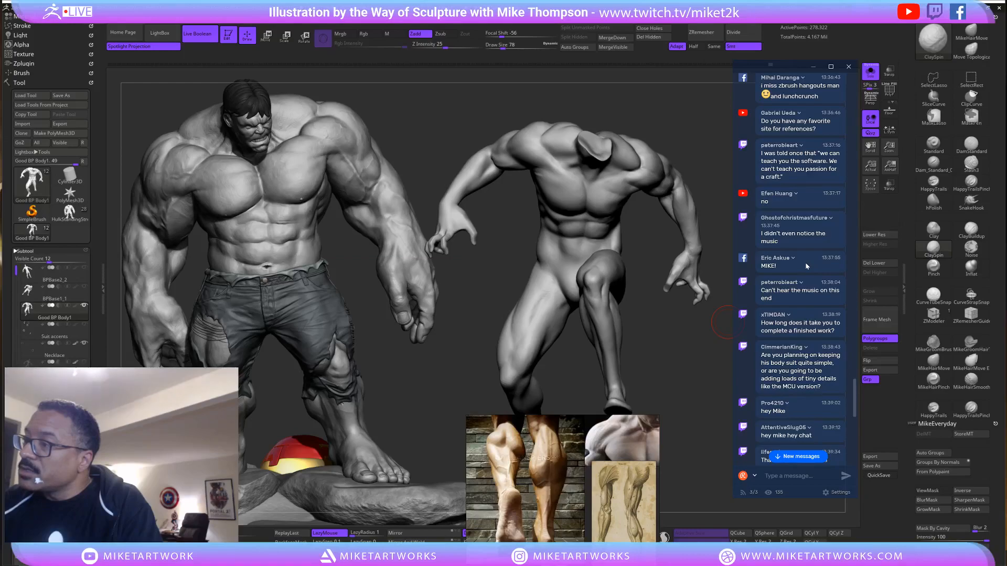
pyautogui.scroll(-2, 804, 263)
pyautogui.scroll(-3, 804, 262)
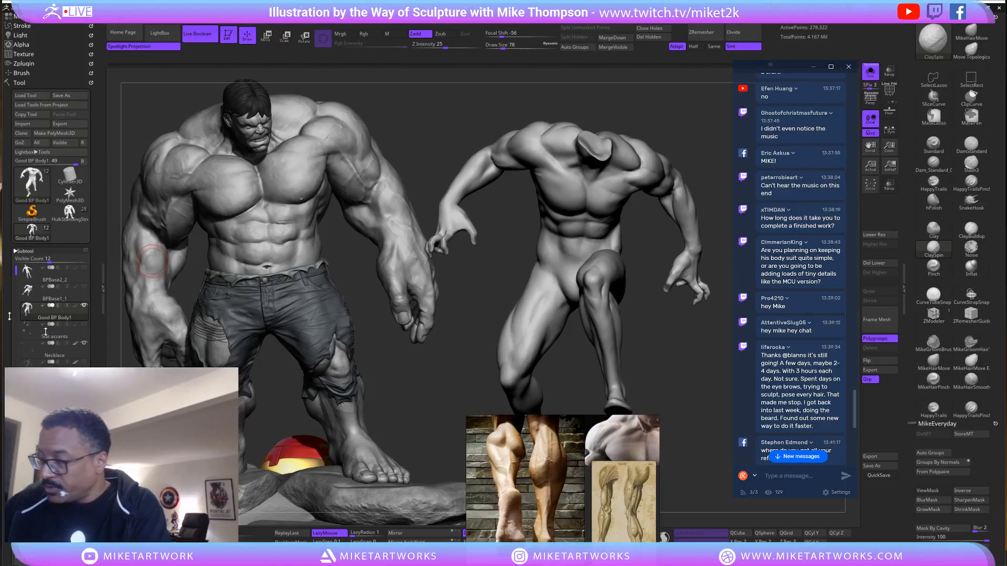
# Lower the system's headphone output volume slightly and return to the sculpt.
pyautogui.press('super')
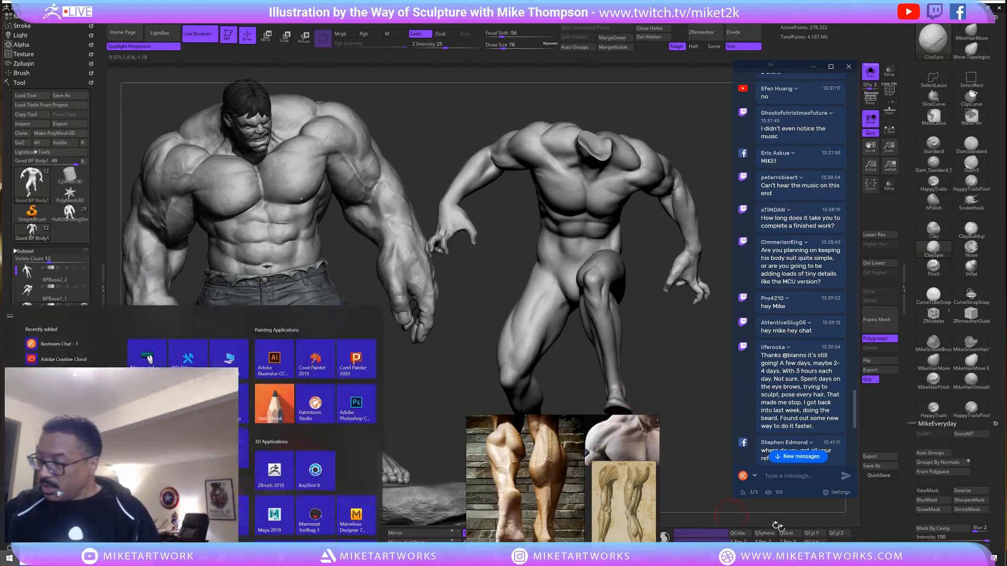
pyautogui.click(937, 558)
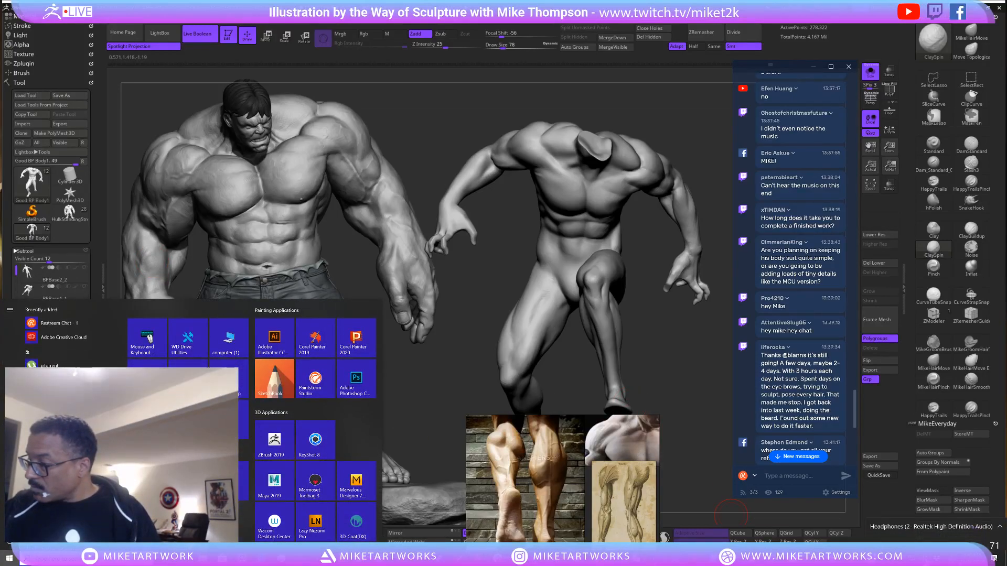
pyautogui.moveTo(980, 539)
pyautogui.mouseDown()
pyautogui.moveTo(955, 540)
pyautogui.moveTo(966, 539)
pyautogui.mouseUp()
pyautogui.click(686, 391)
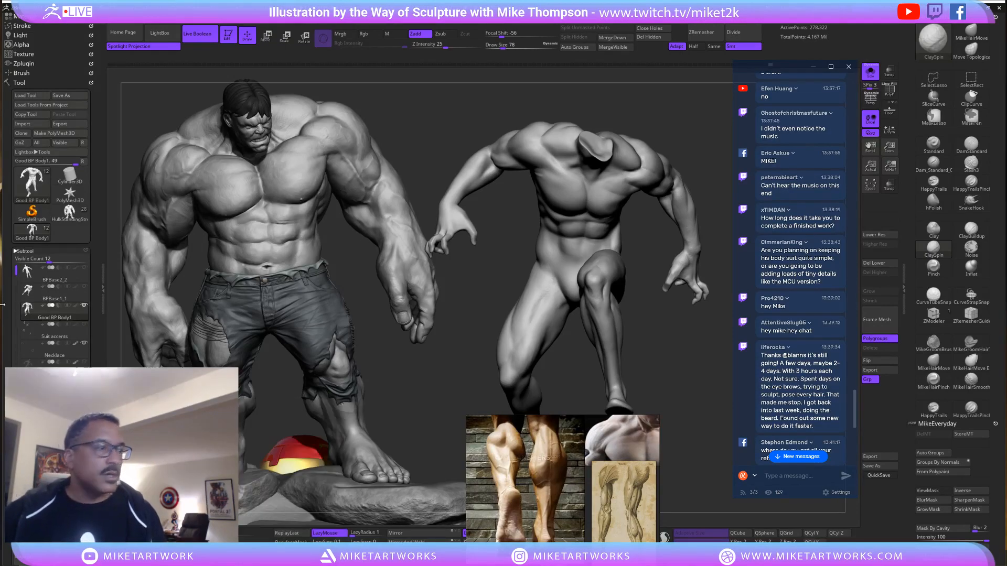
pyautogui.press('super')
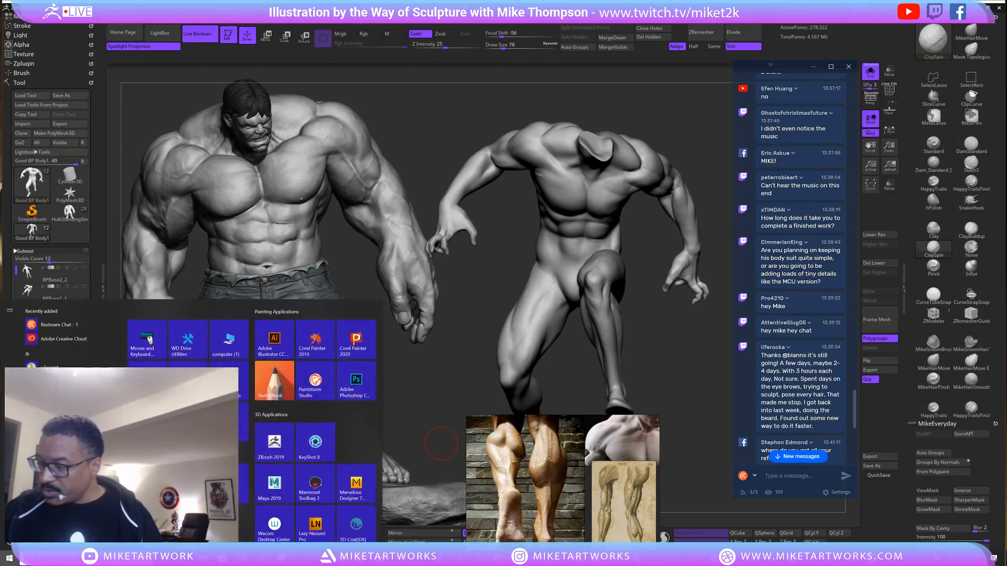
pyautogui.press('super')
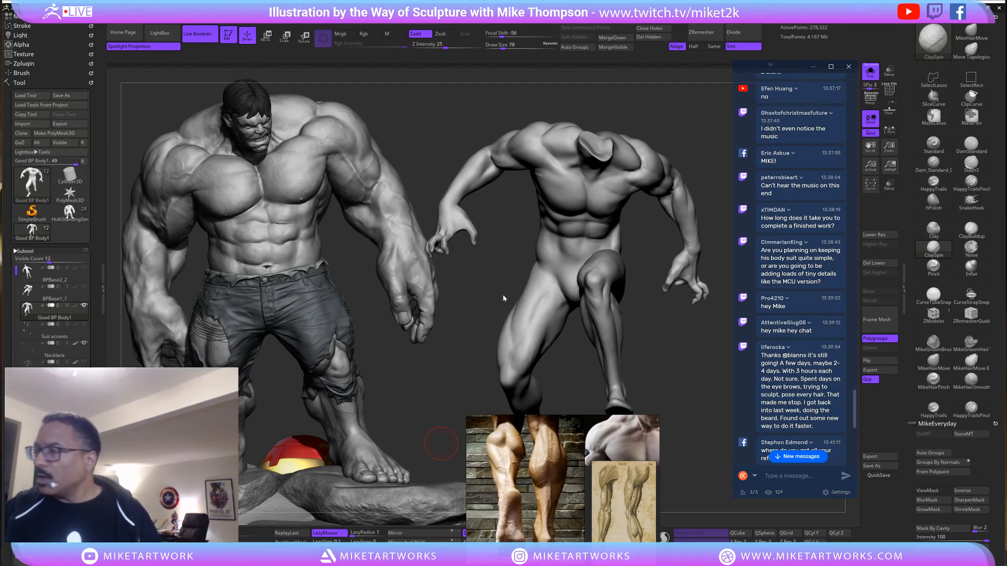
# Review the chat question about the body suit's level of detail and examine the crouching figure from a side angle.
pyautogui.scroll(-2, 813, 312)
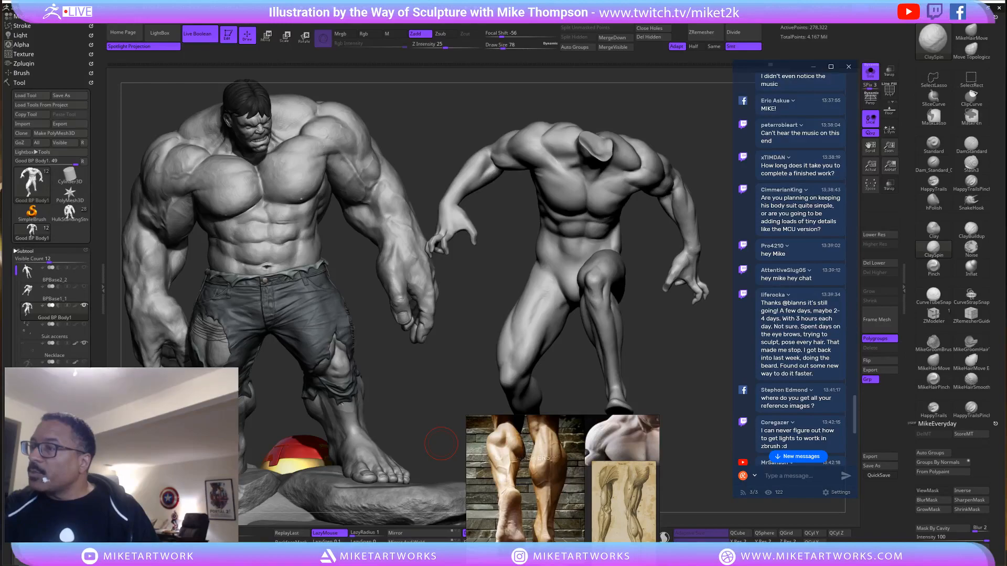
pyautogui.scroll(1, 791, 271)
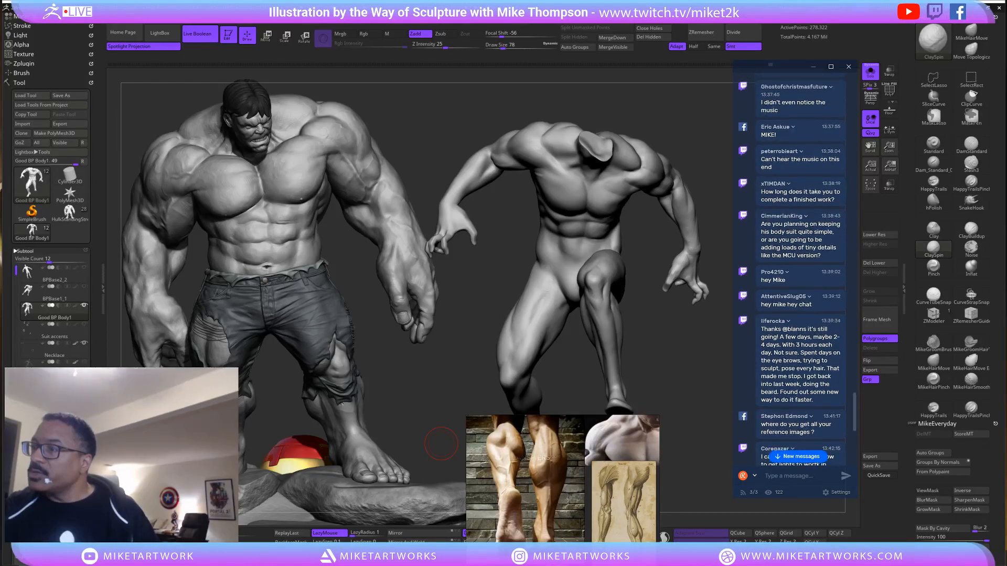
pyautogui.scroll(1, 841, 323)
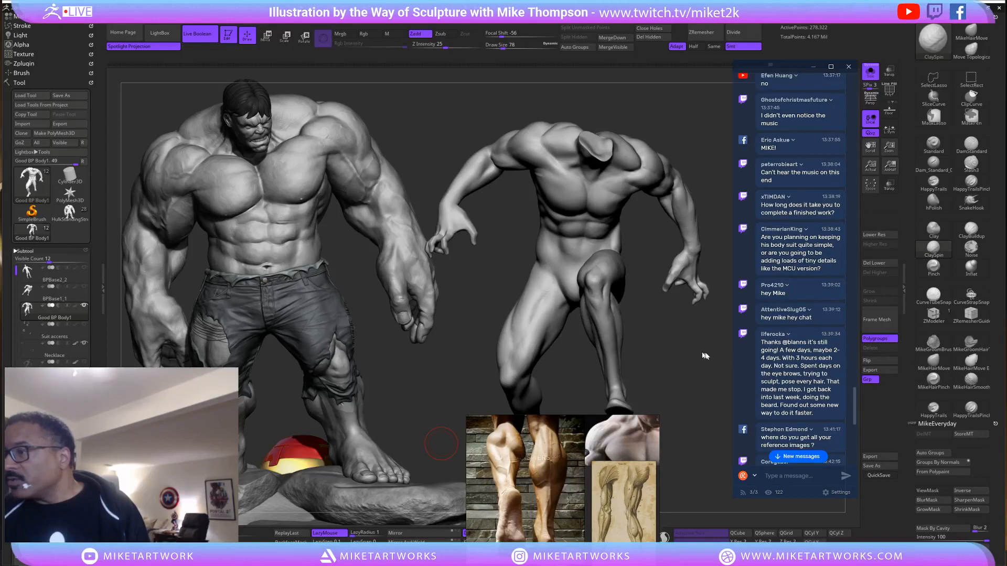
pyautogui.moveTo(677, 336)
pyautogui.mouseDown()
pyautogui.moveTo(666, 369)
pyautogui.moveTo(653, 366)
pyautogui.mouseUp()
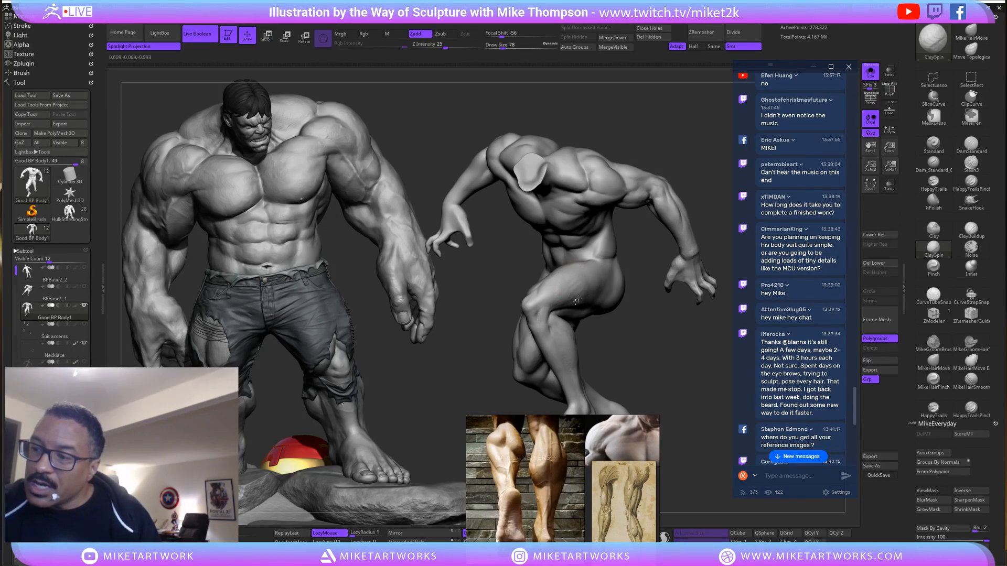
pyautogui.press('shift')
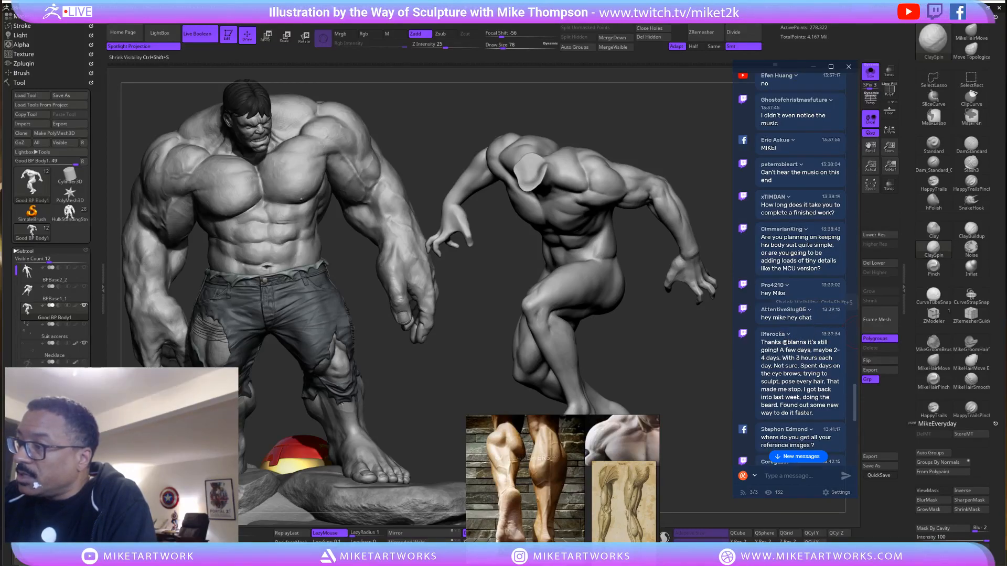
# Read the chat messages about reference images, lights and matcaps in ZBrush, and the size of the Hulk's hand.
pyautogui.scroll(-5, 795, 334)
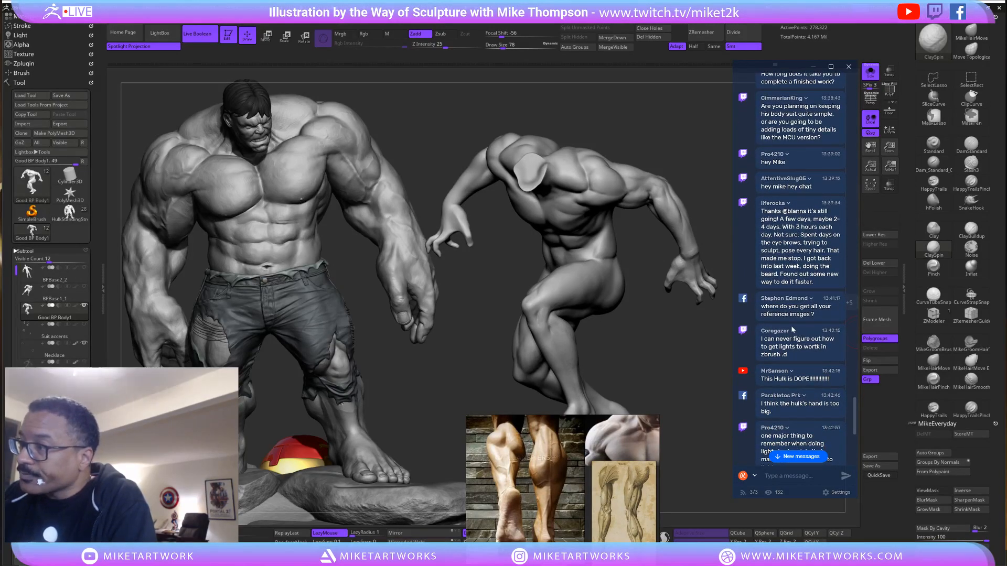
pyautogui.scroll(-1, 792, 330)
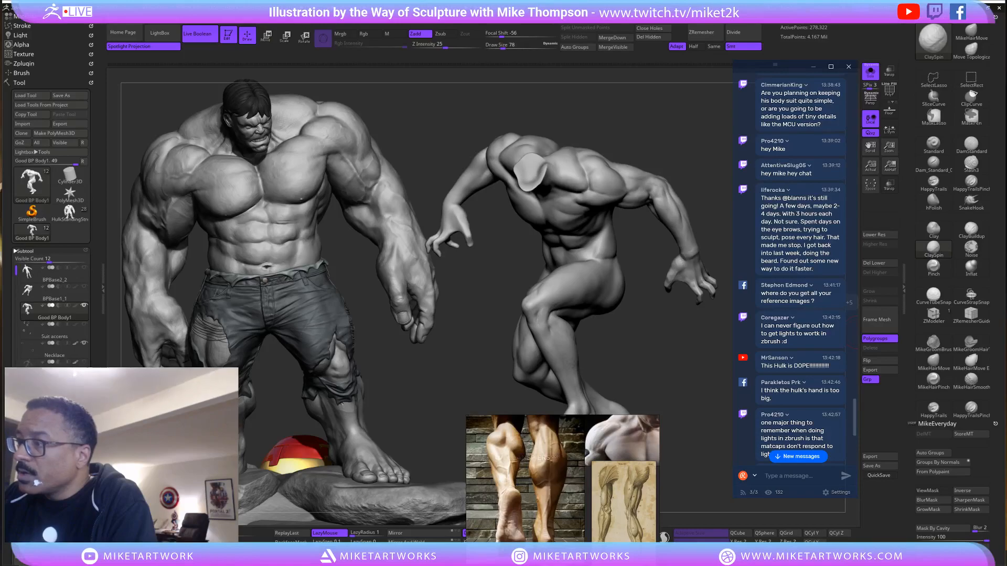
pyautogui.scroll(-3, 795, 329)
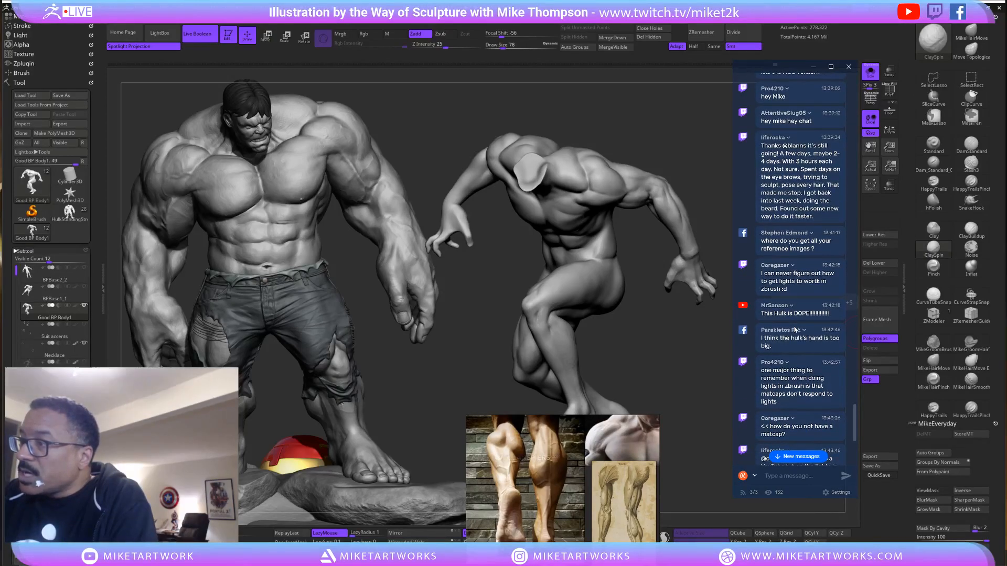
pyautogui.scroll(-2, 795, 329)
pyautogui.scroll(2, 795, 329)
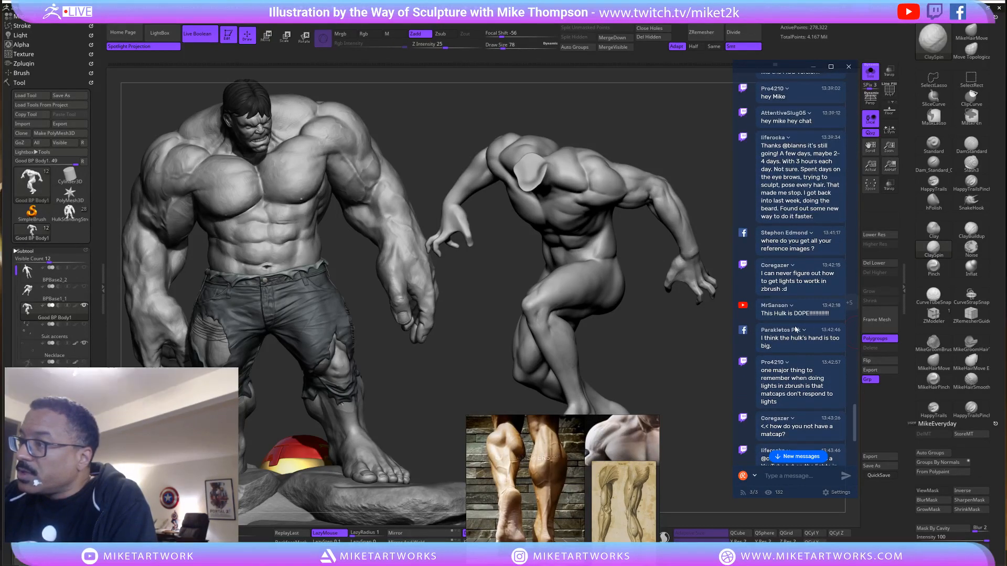
pyautogui.scroll(-5, 796, 329)
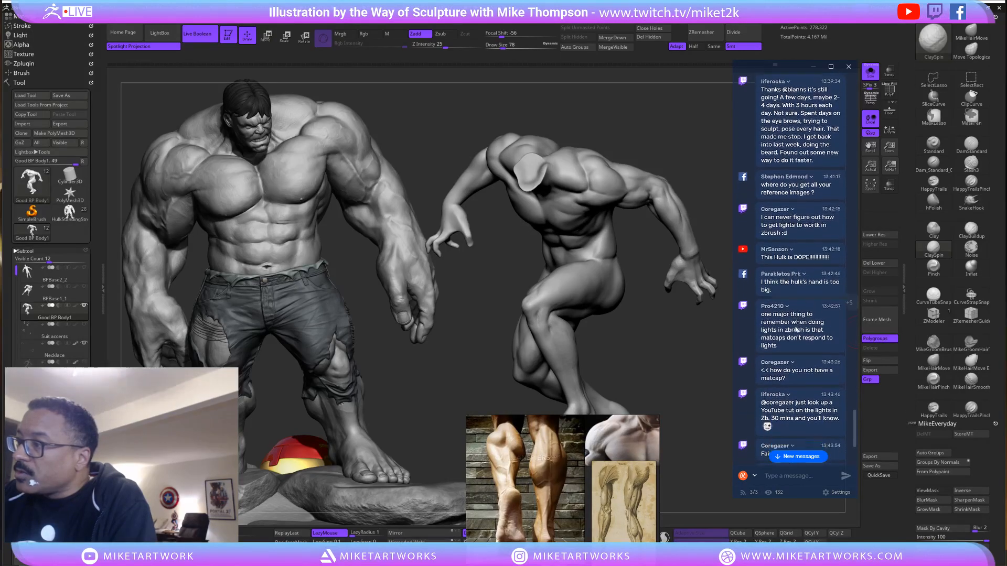
pyautogui.scroll(-4, 800, 329)
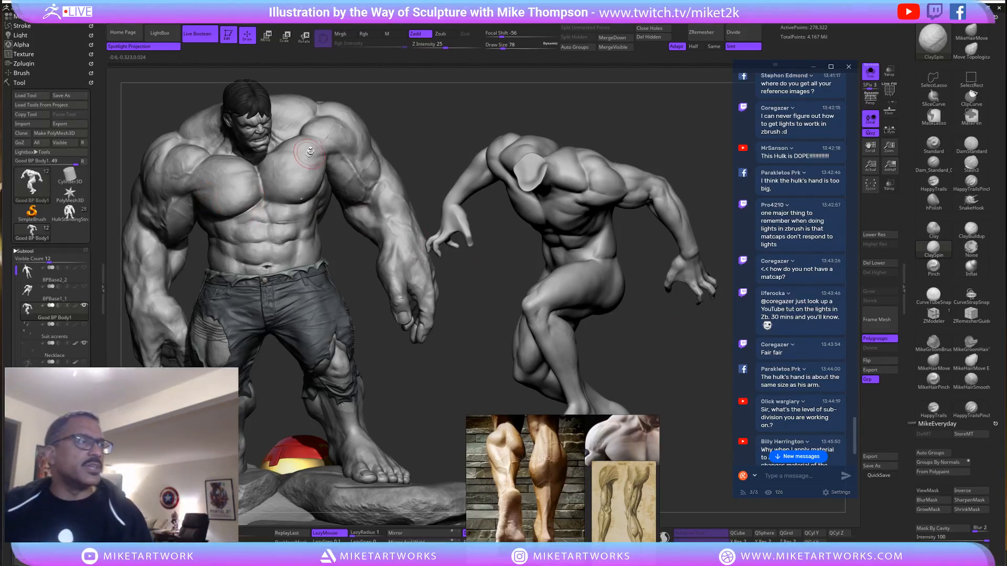
pyautogui.click(32, 152)
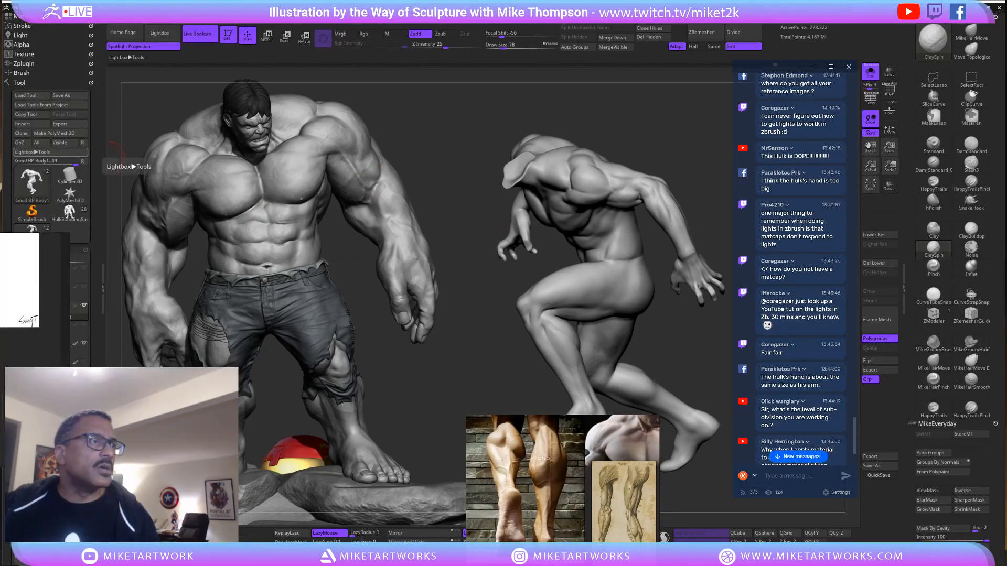
pyautogui.moveTo(35, 225); pyautogui.dragTo(0, 231)
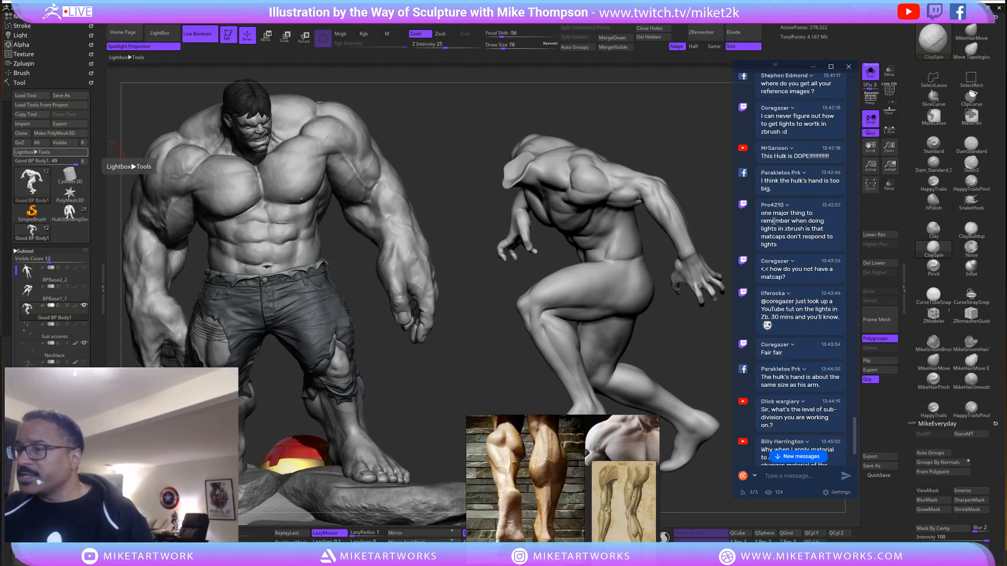
pyautogui.scroll(-1, 811, 273)
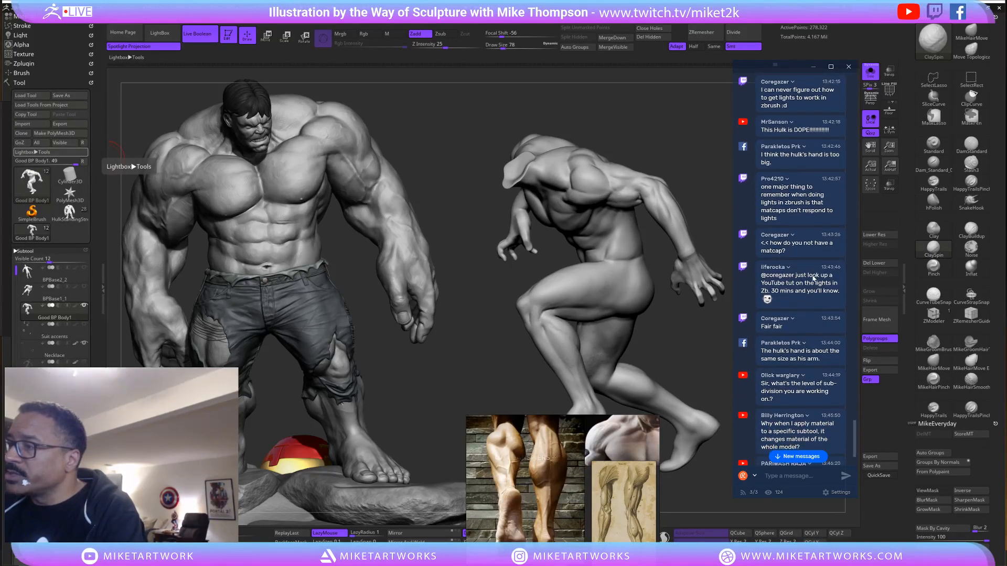
pyautogui.scroll(3, 816, 229)
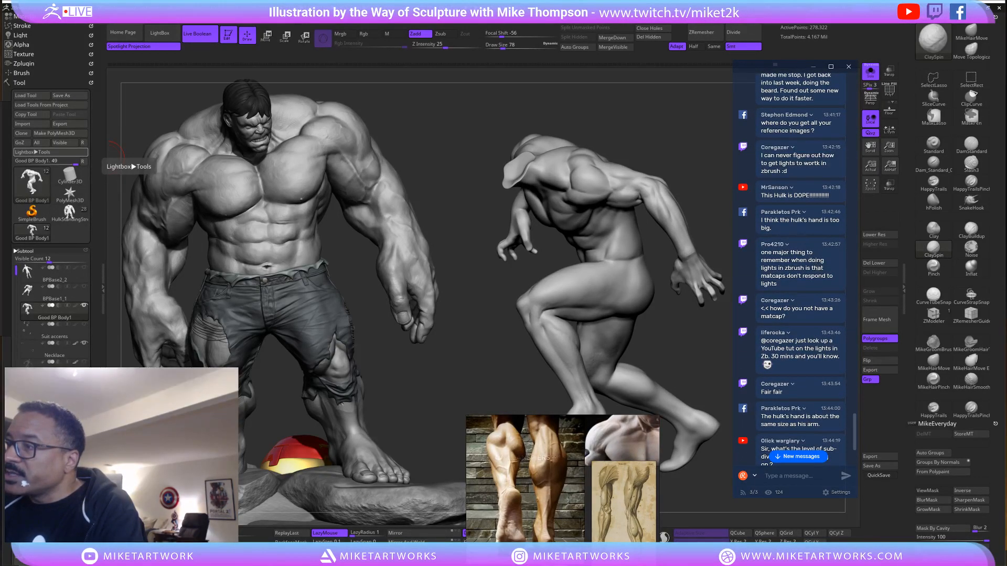
pyautogui.scroll(2, 802, 239)
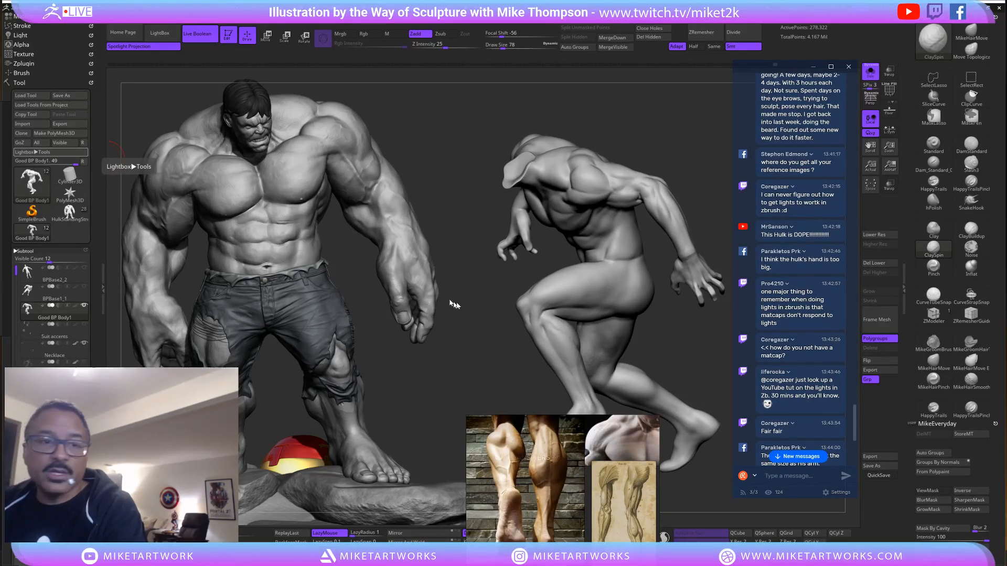
# Switch on a second light and check how it shades the crouching figure from the front.
pyautogui.click(24, 83)
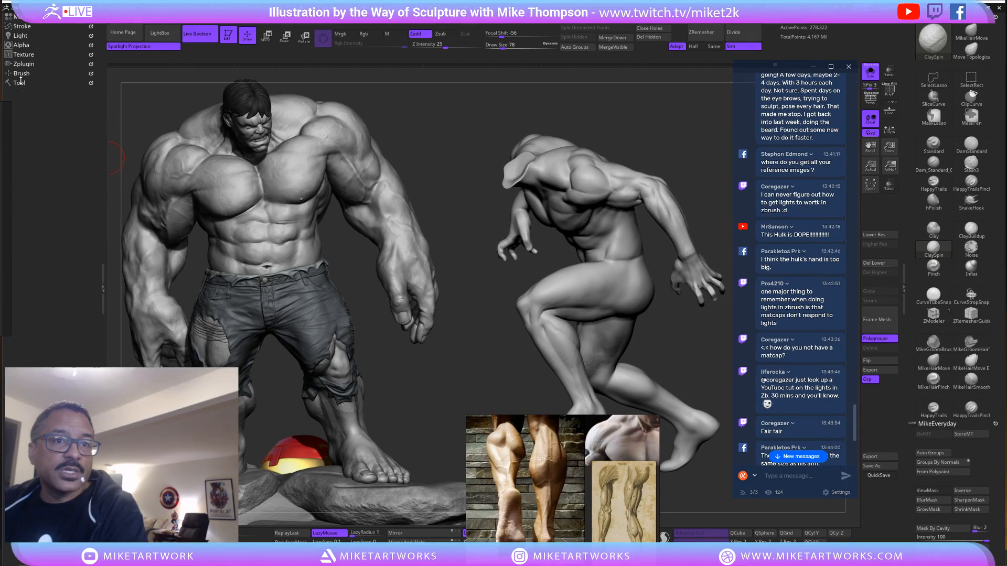
pyautogui.click(26, 35)
pyautogui.moveTo(30, 65)
pyautogui.mouseDown()
pyautogui.moveTo(25, 82)
pyautogui.moveTo(35, 69)
pyautogui.mouseUp()
pyautogui.click(79, 63)
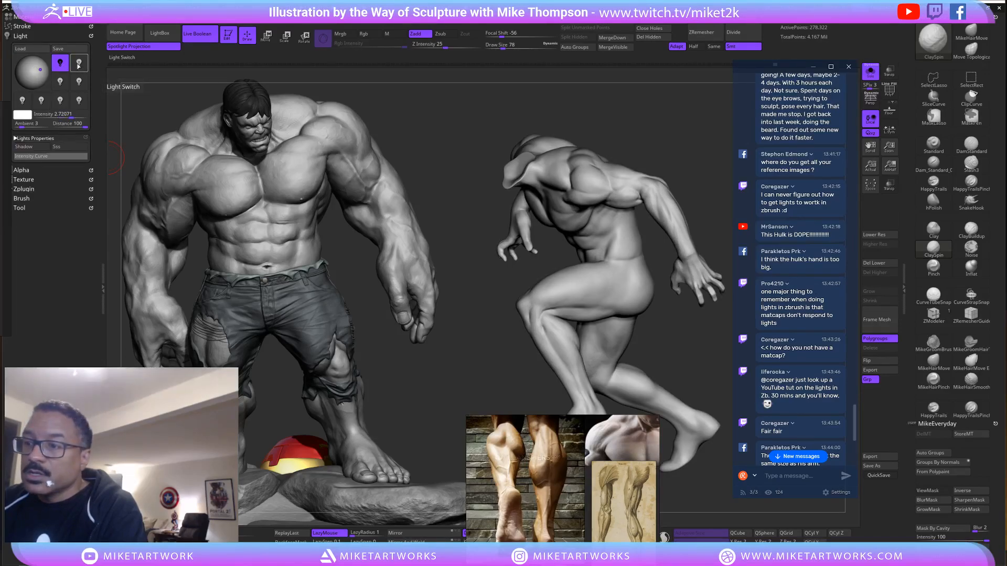
pyautogui.click(79, 64)
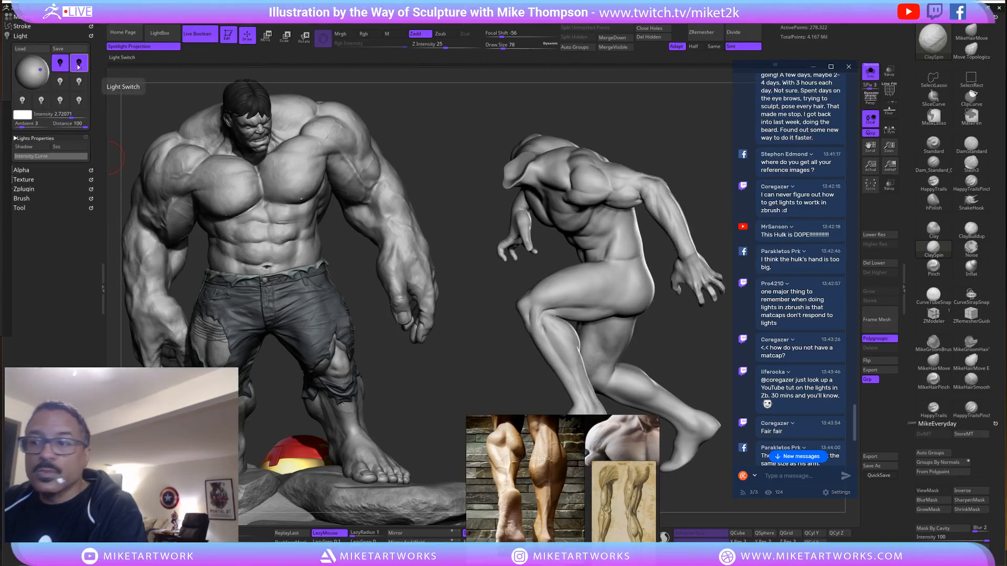
pyautogui.moveTo(478, 220); pyautogui.dragTo(608, 234)
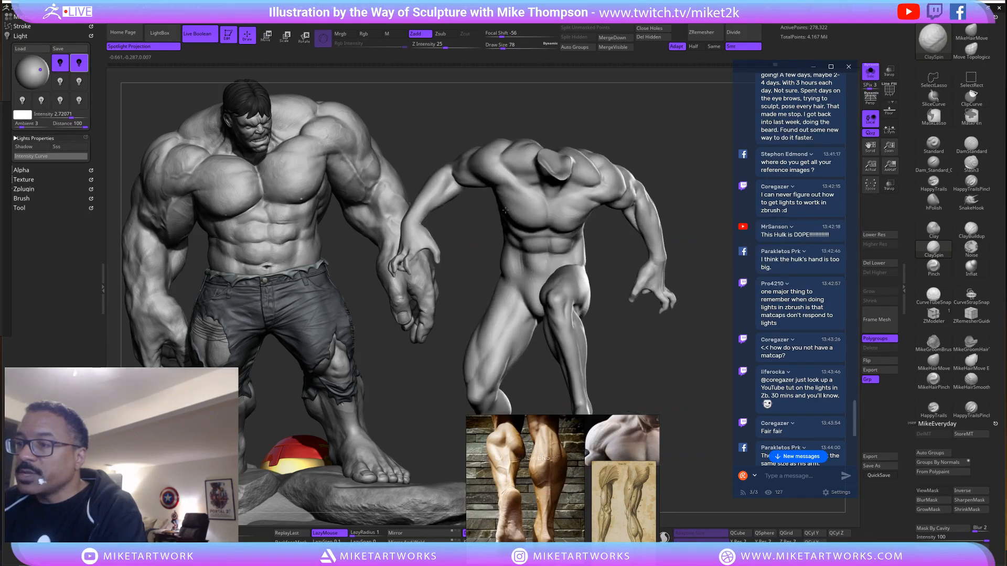
pyautogui.moveTo(685, 354); pyautogui.dragTo(726, 344)
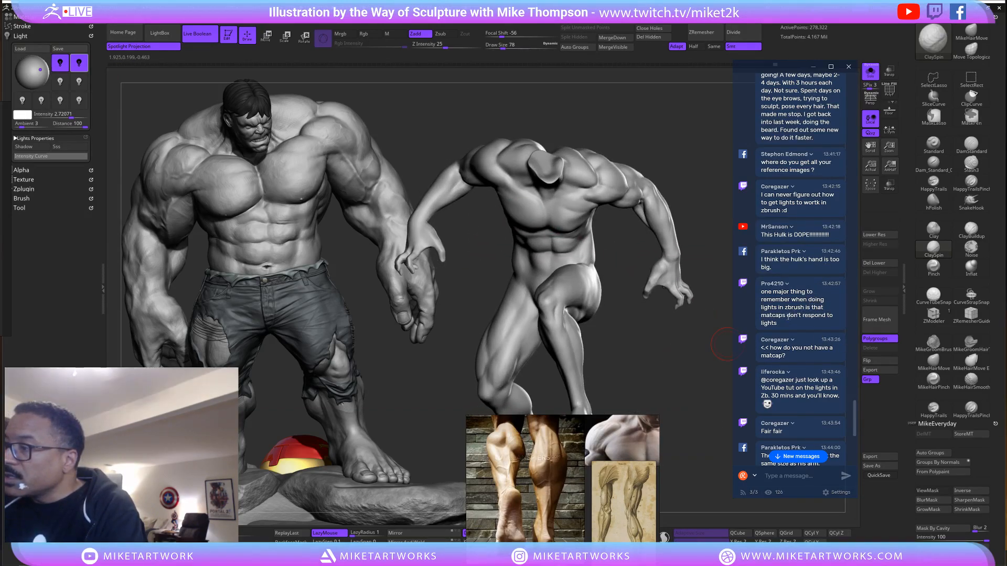
# Read the stream chat from the lights discussion down through the subdivision level, subtool material and learning ZBrush questions.
pyautogui.scroll(-3, 788, 316)
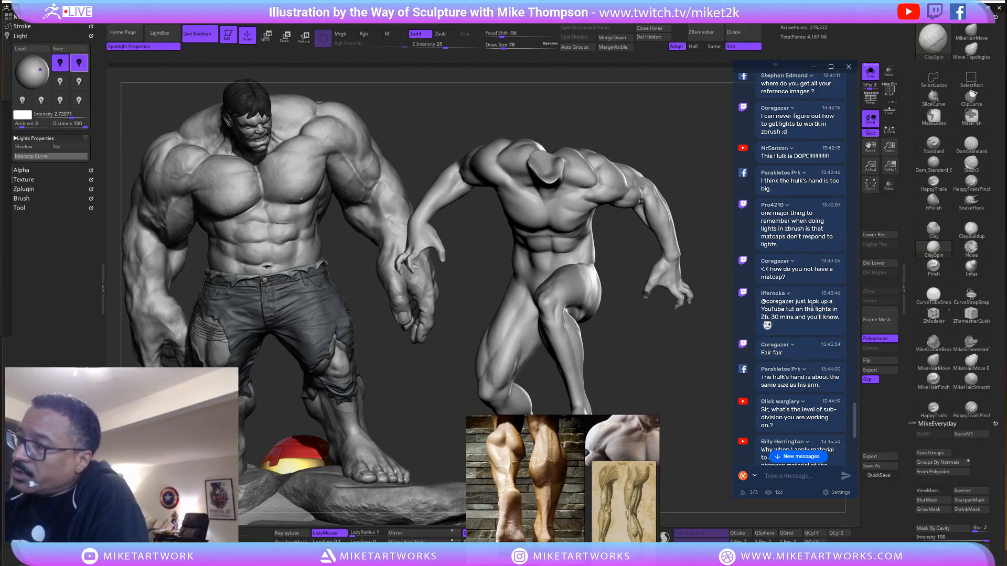
pyautogui.scroll(-1, 811, 316)
pyautogui.scroll(-3, 809, 318)
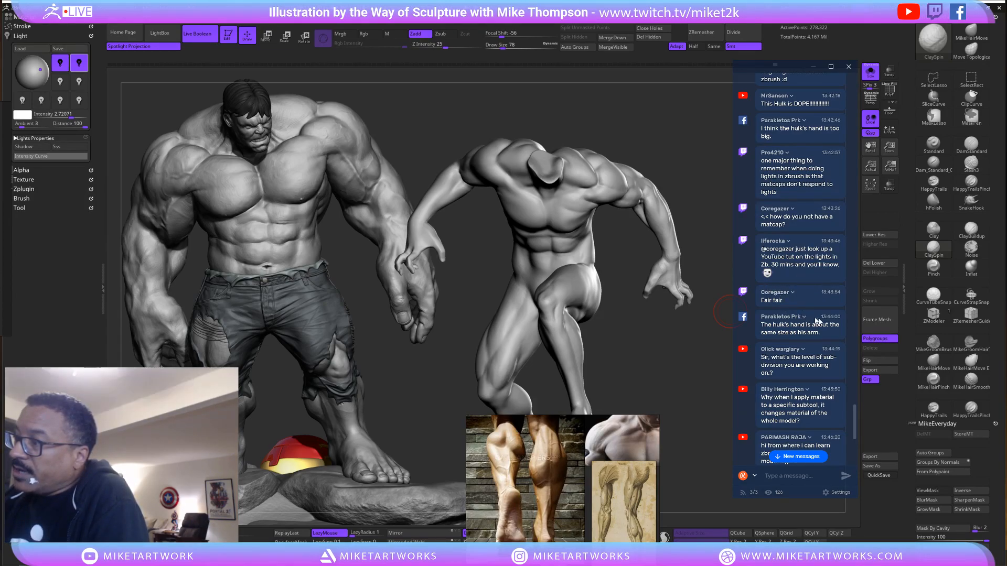
pyautogui.scroll(-1, 792, 322)
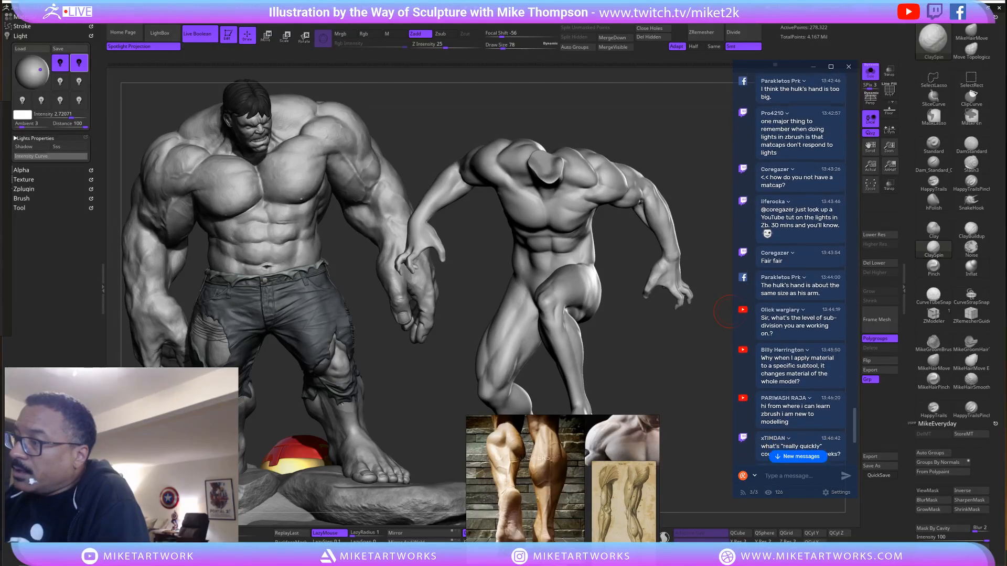
pyautogui.scroll(-3, 789, 319)
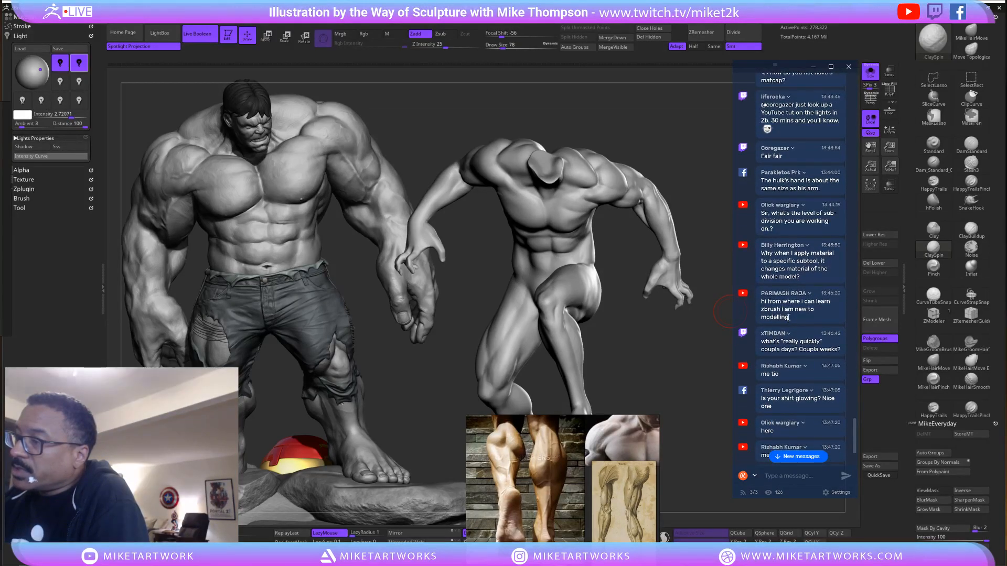
pyautogui.scroll(-1, 789, 317)
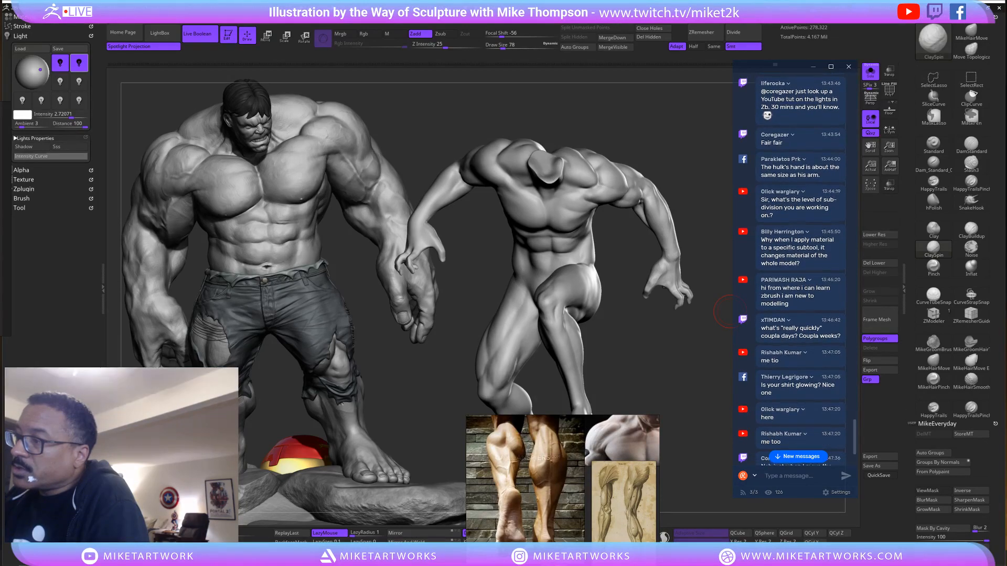
pyautogui.scroll(-2, 788, 317)
pyautogui.scroll(-1, 789, 317)
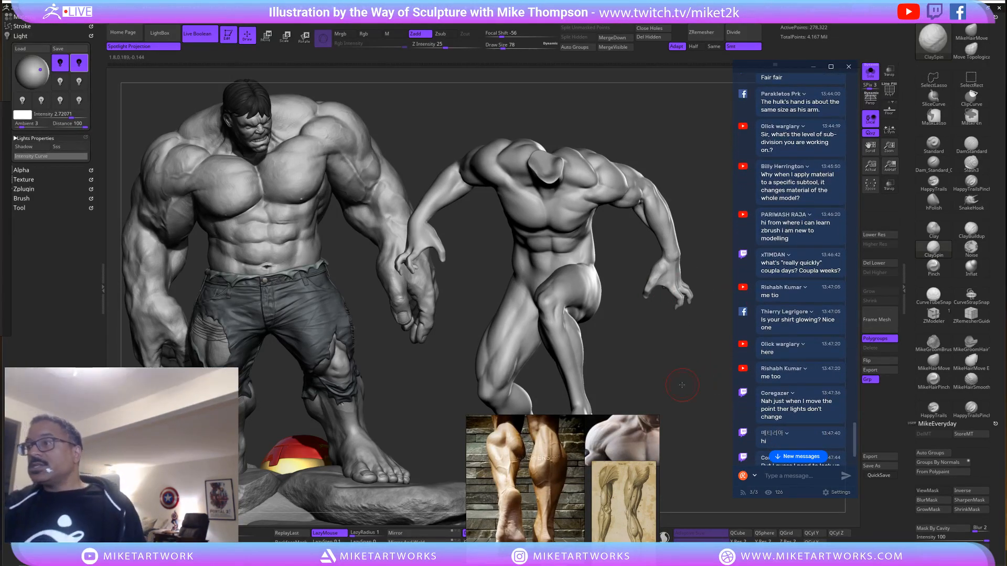
# Check the body's subdivision level in its geometry settings, turn the figure to a three-quarter view, and return to the subtool list.
pyautogui.click(20, 208)
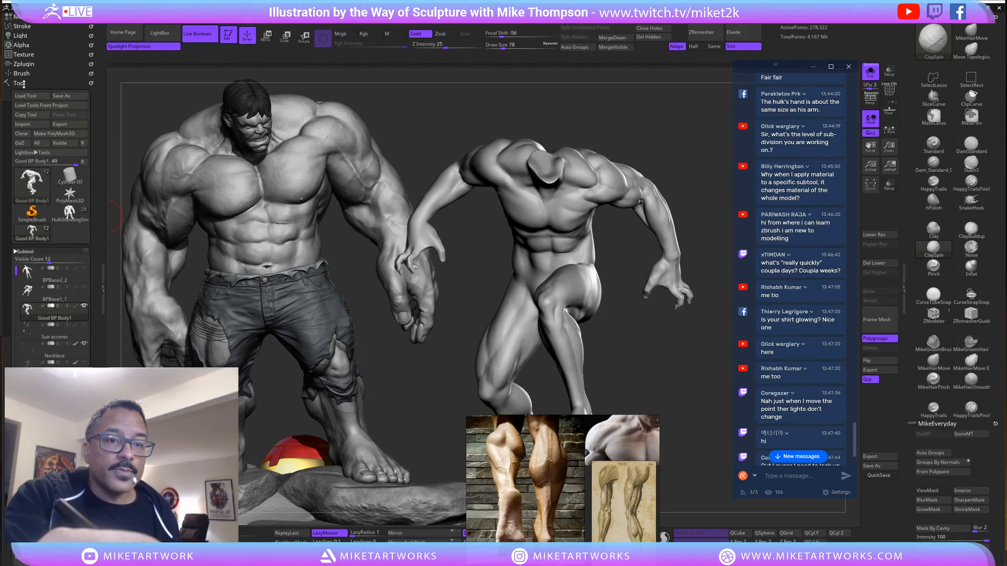
pyautogui.click(32, 251)
pyautogui.click(39, 326)
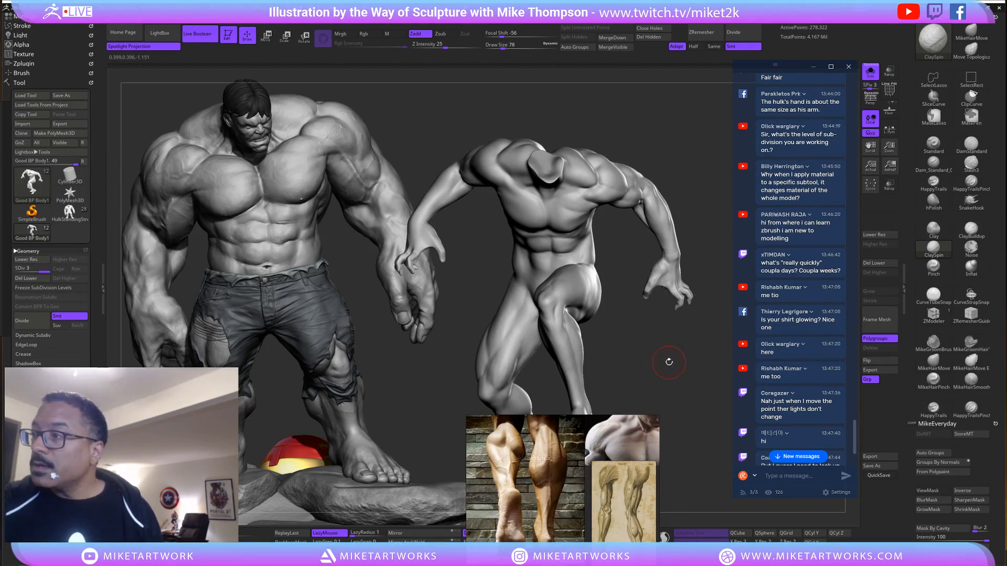
pyautogui.moveTo(669, 362); pyautogui.dragTo(697, 348)
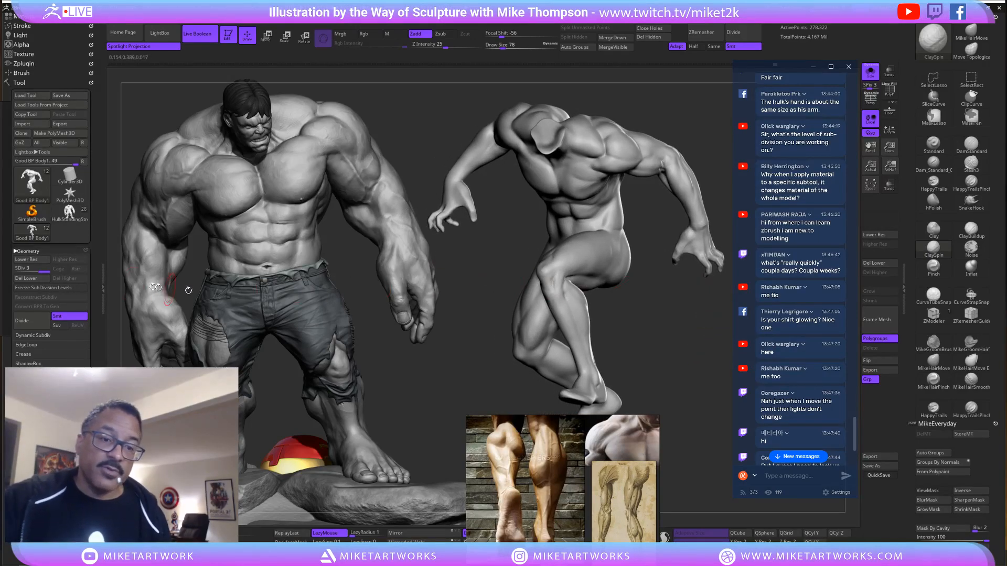
pyautogui.click(34, 251)
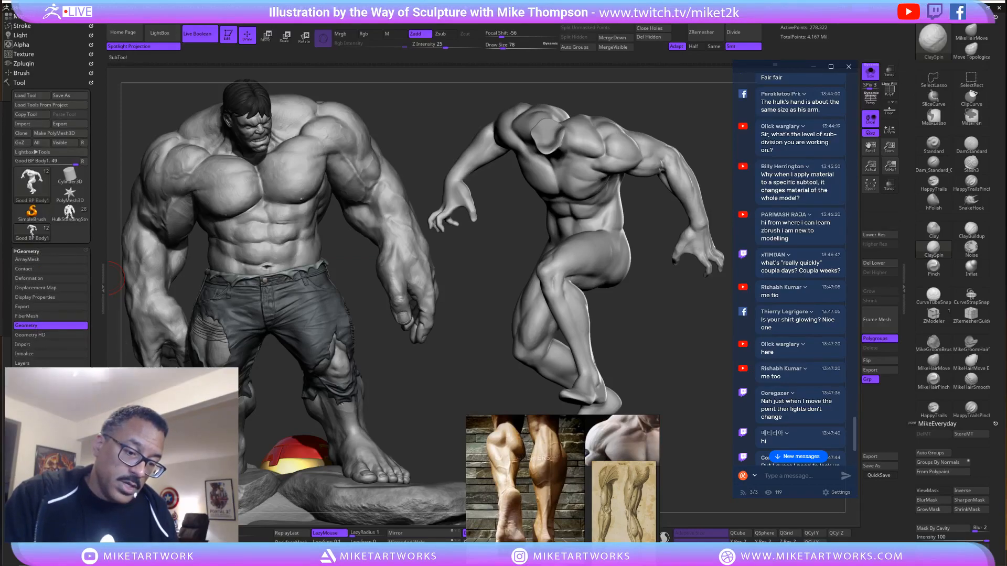
pyautogui.click(36, 439)
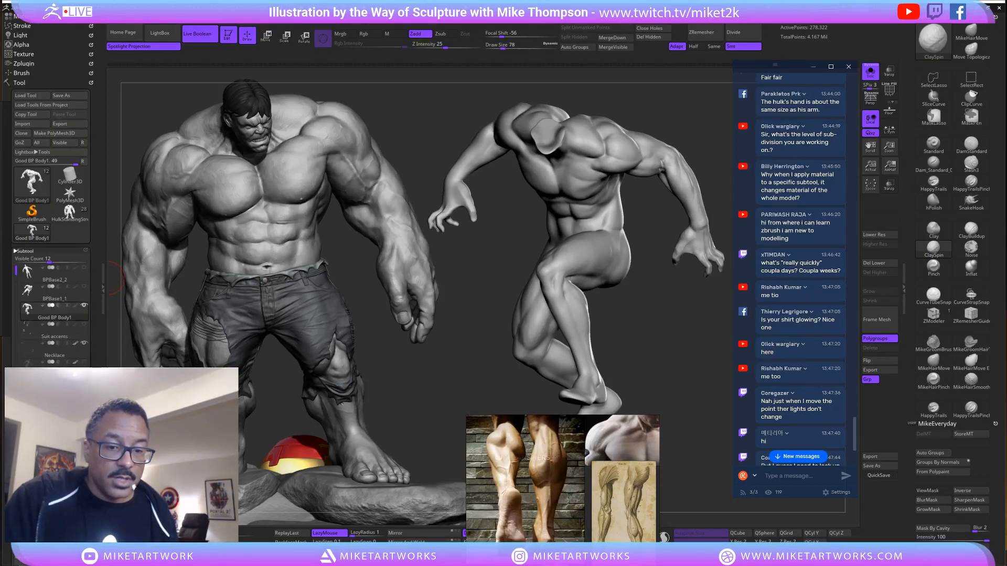
# Show all of the crouching figure's subtools, pick BPBase5 and then Good BP Body1, and examine the figure from the side.
pyautogui.click(870, 72)
pyautogui.keyDown('alt'); pyautogui.click(570, 117); pyautogui.keyUp('alt')
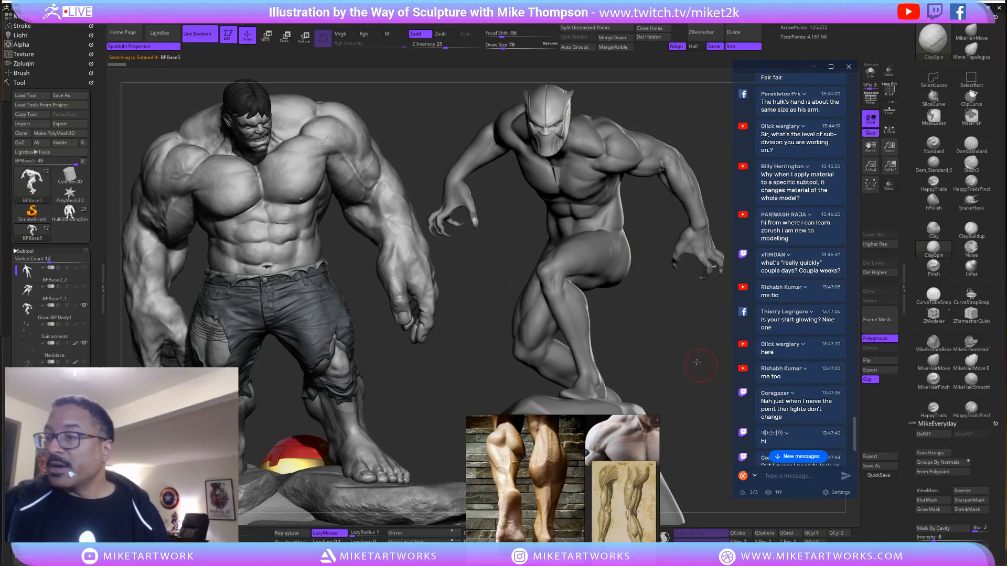
pyautogui.moveTo(699, 362); pyautogui.dragTo(686, 311)
pyautogui.keyDown('alt'); pyautogui.click(588, 255); pyautogui.keyUp('alt')
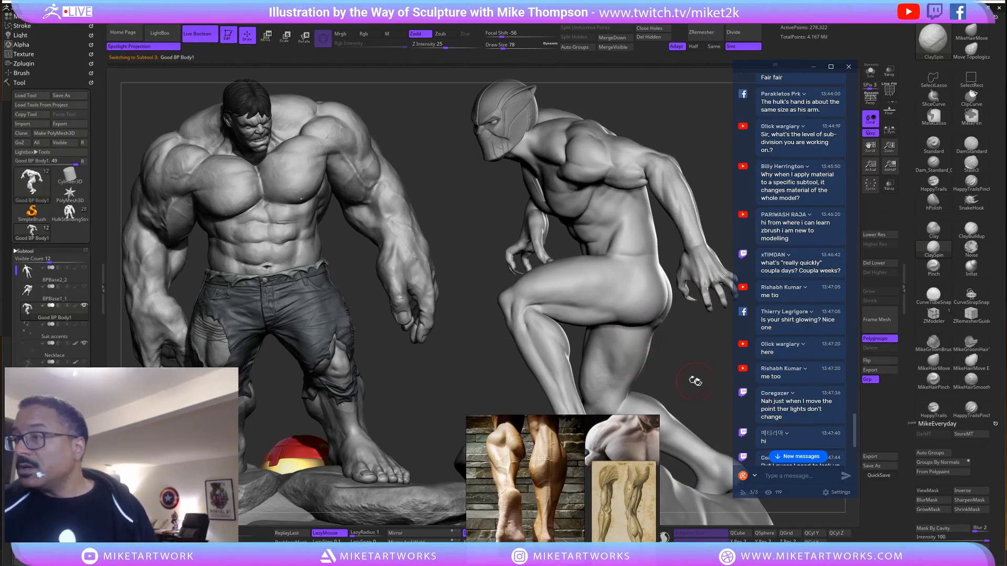
pyautogui.moveTo(709, 381)
pyautogui.mouseDown()
pyautogui.moveTo(721, 384)
pyautogui.moveTo(712, 381)
pyautogui.mouseUp()
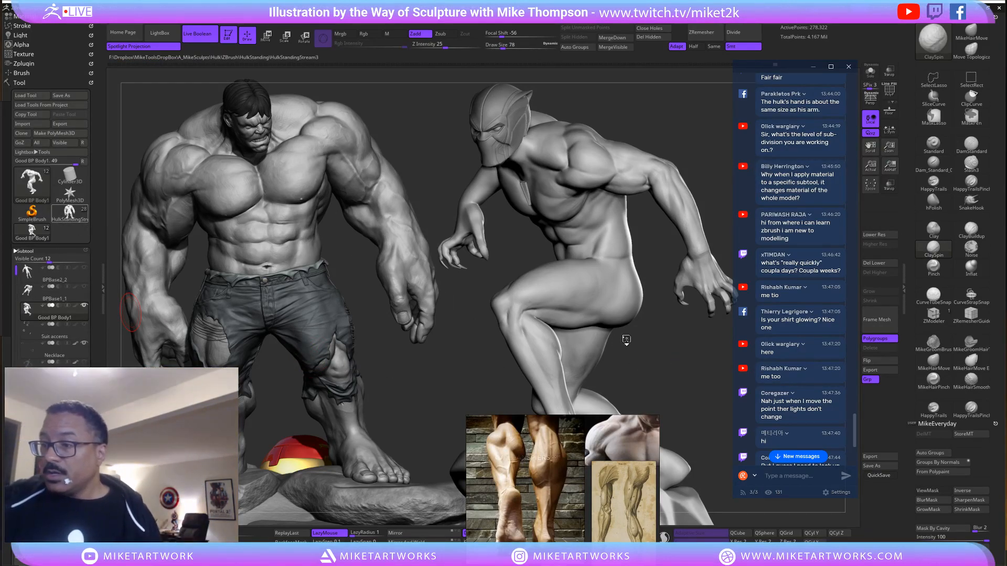
# Switch to the HulkStandingStream3 tool, isolate its body subtool, and frame it from the front.
pyautogui.click(871, 72)
pyautogui.press('f')
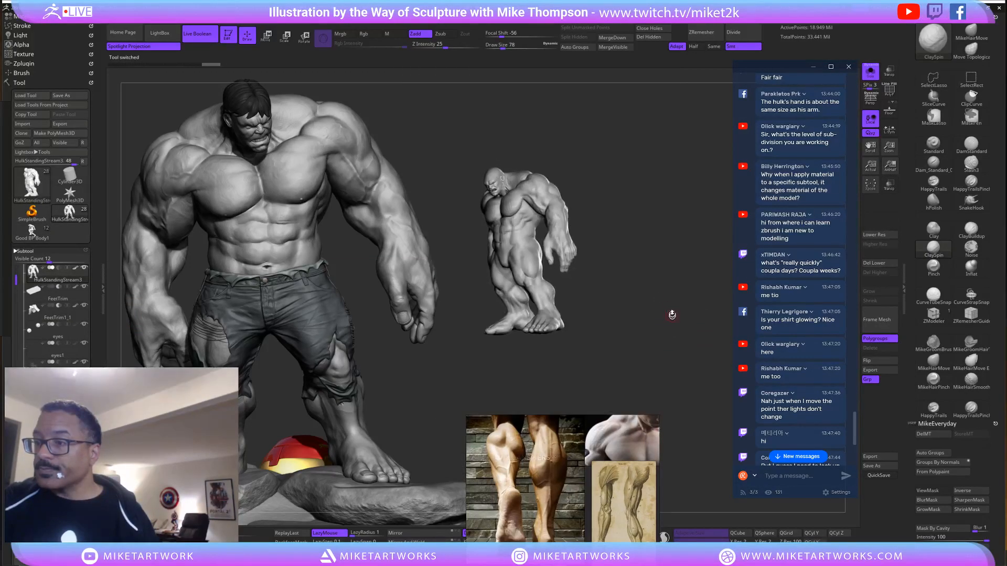
pyautogui.keyDown('alt'); pyautogui.moveTo(672, 315); pyautogui.dragTo(698, 367); pyautogui.keyUp('alt')
pyautogui.moveTo(699, 367)
pyautogui.keyDown('alt'); pyautogui.mouseDown()
pyautogui.moveTo(736, 363)
pyautogui.moveTo(674, 267)
pyautogui.mouseUp(); pyautogui.keyUp('alt')
pyautogui.click(670, 255)
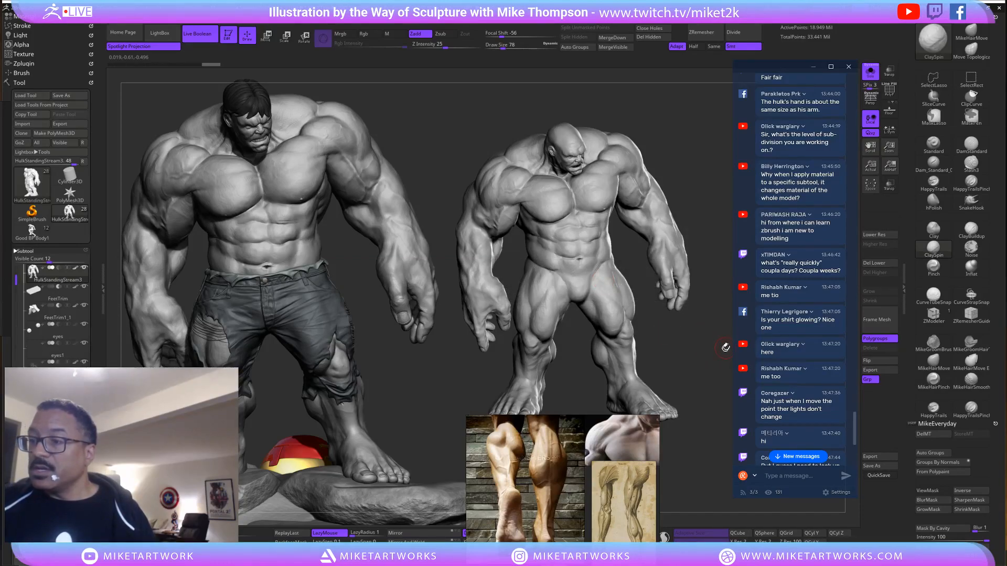
pyautogui.keyDown('alt'); pyautogui.moveTo(718, 363); pyautogui.dragTo(608, 364); pyautogui.keyUp('alt')
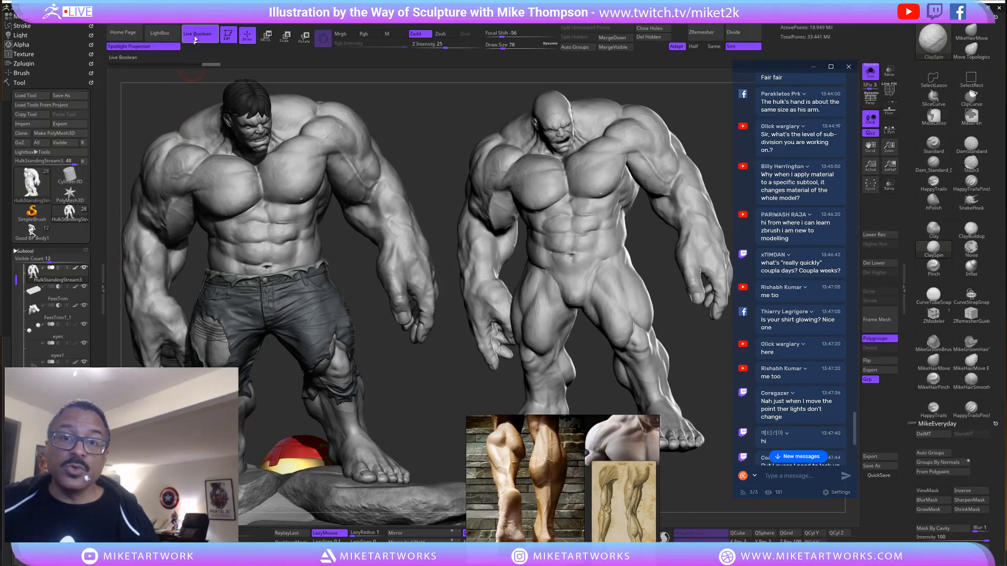
# Turn off Live Boolean, display the Hulk body's layers, and show all of the Hulk's subtools.
pyautogui.click(25, 252)
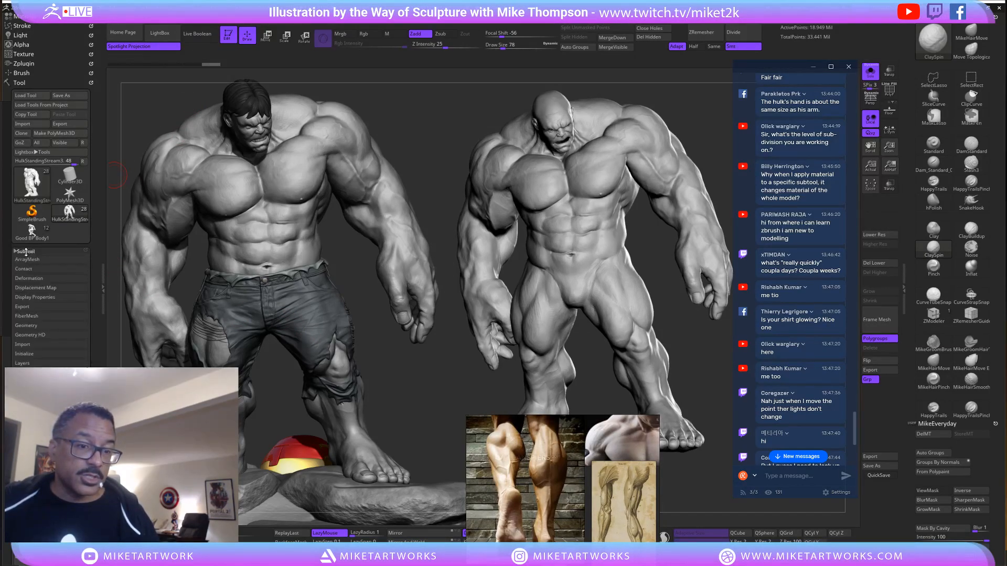
pyautogui.click(33, 364)
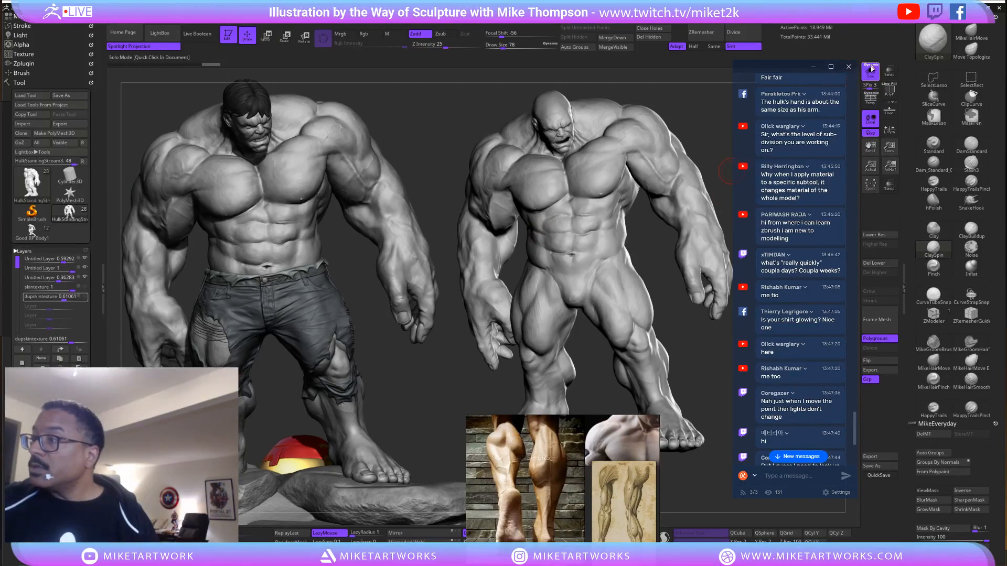
pyautogui.click(867, 79)
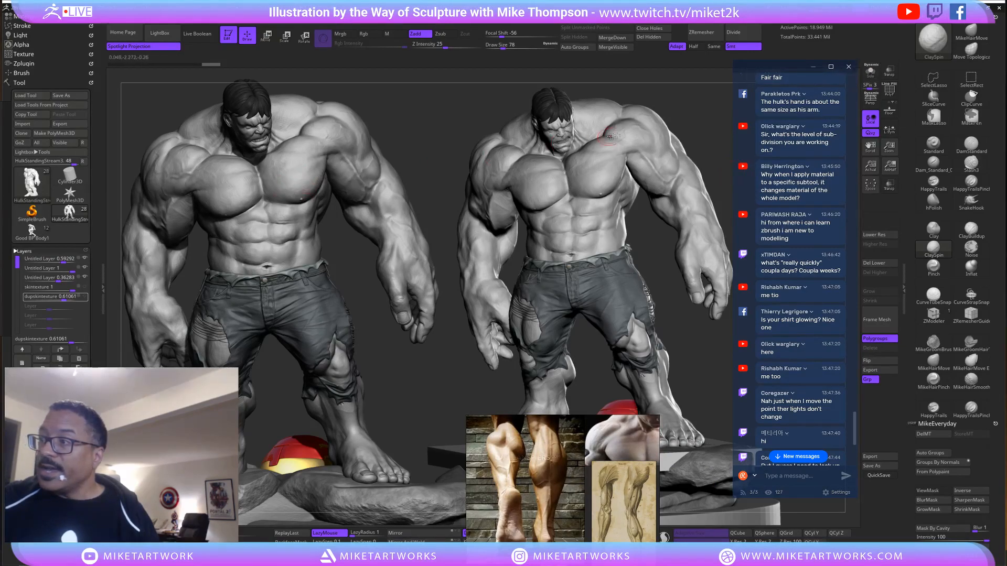
# Select the dupskintexture layer, inspect the skin detail on the Hulk's chest and arm up close, and save the project.
pyautogui.moveTo(87, 291)
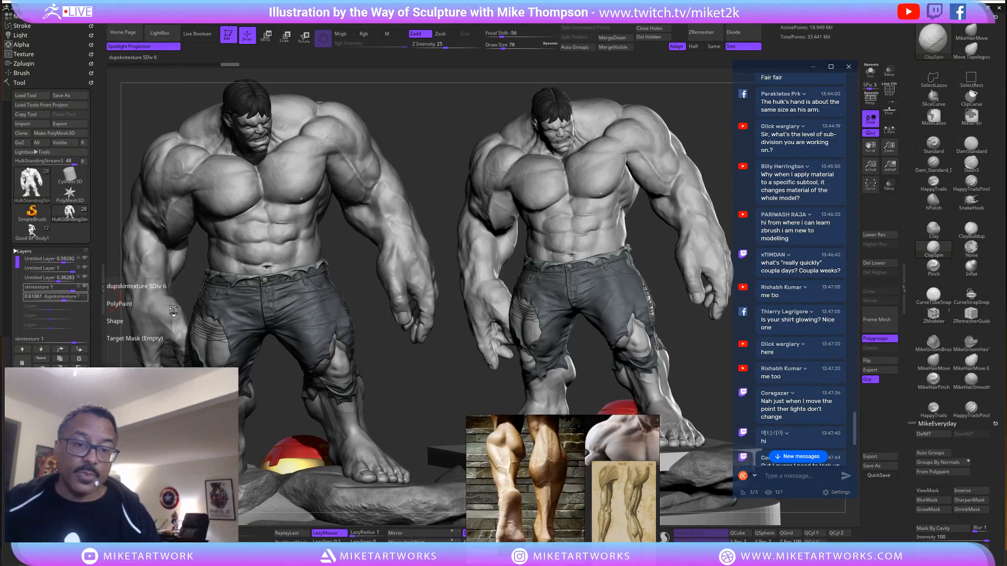
pyautogui.click(51, 297)
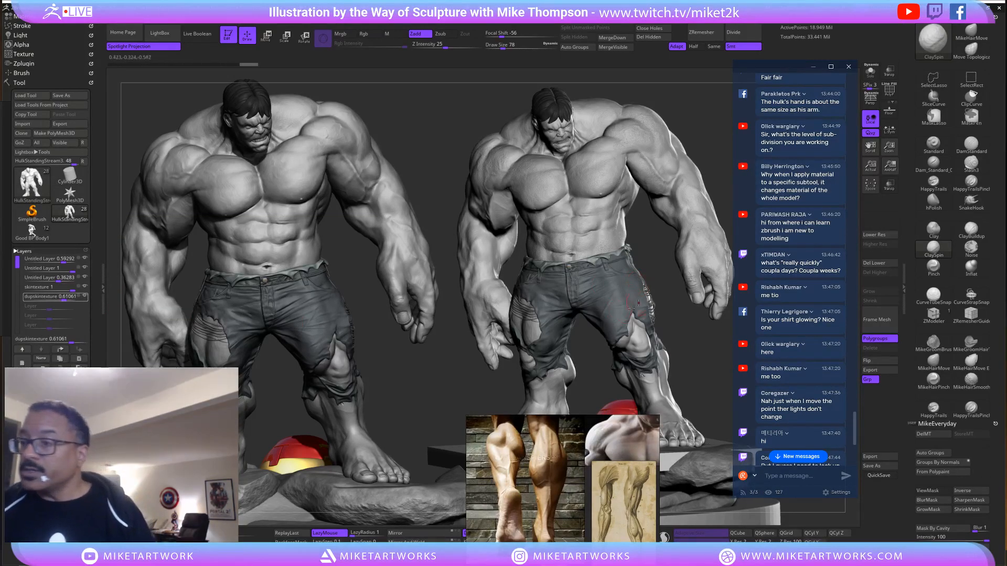
pyautogui.moveTo(705, 375); pyautogui.dragTo(633, 483)
pyautogui.keyDown('alt'); pyautogui.moveTo(681, 289); pyautogui.dragTo(683, 291); pyautogui.keyUp('alt')
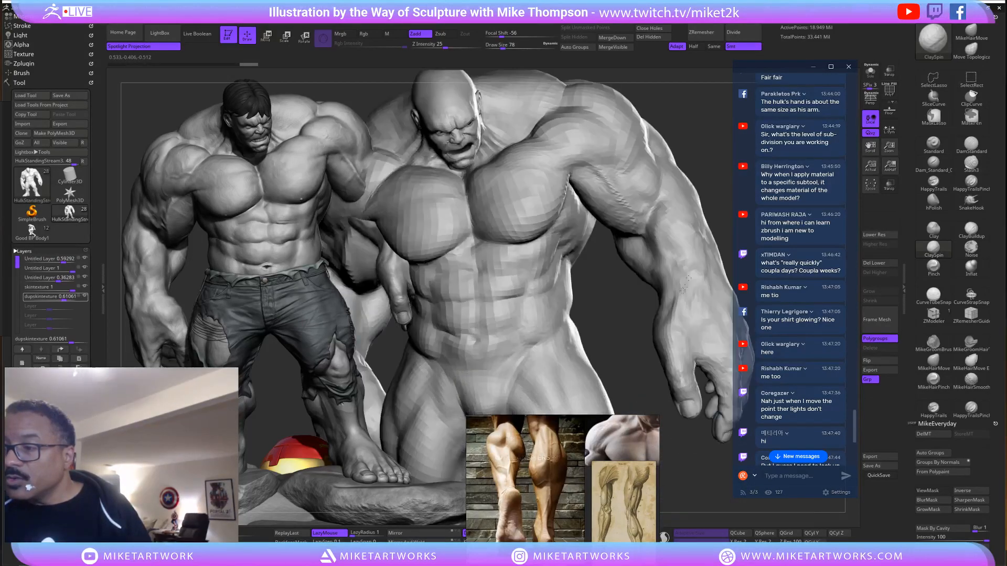
pyautogui.moveTo(755, 441); pyautogui.dragTo(674, 436)
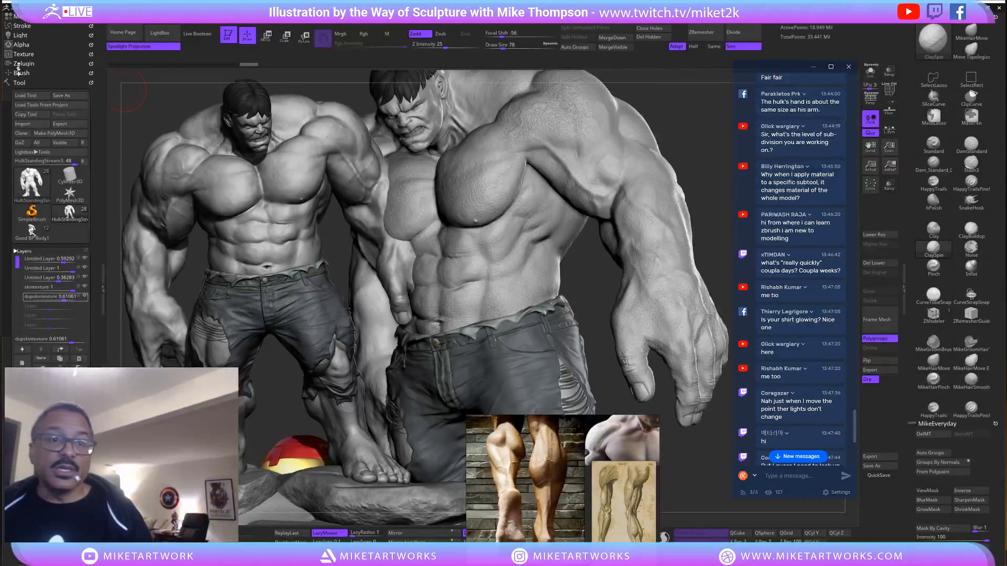
pyautogui.hotkey('ctrl', 's')
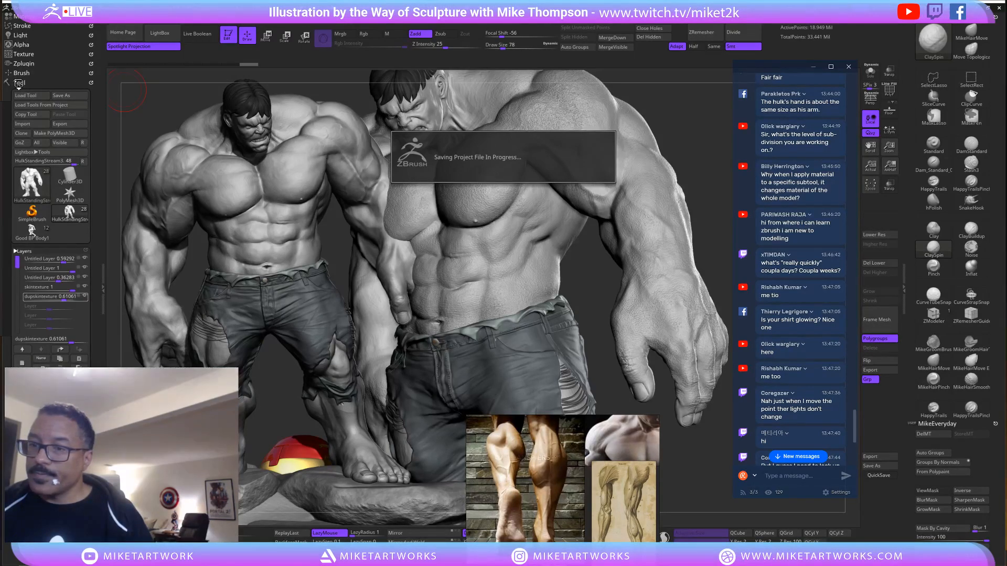
# Select the first light and move its placement toward the upper centre of the preview sphere to relight the Hulk.
pyautogui.click(19, 82)
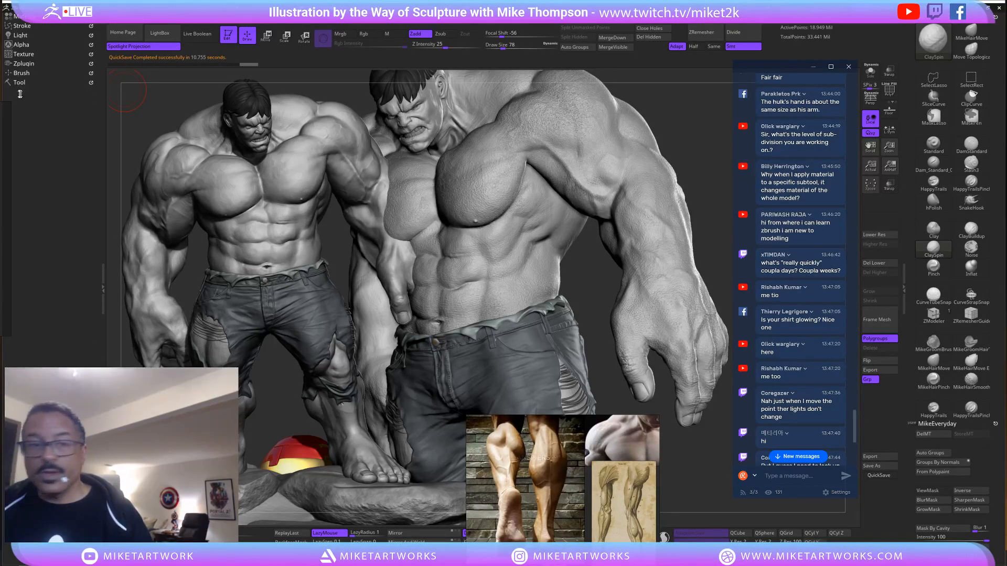
pyautogui.click(21, 35)
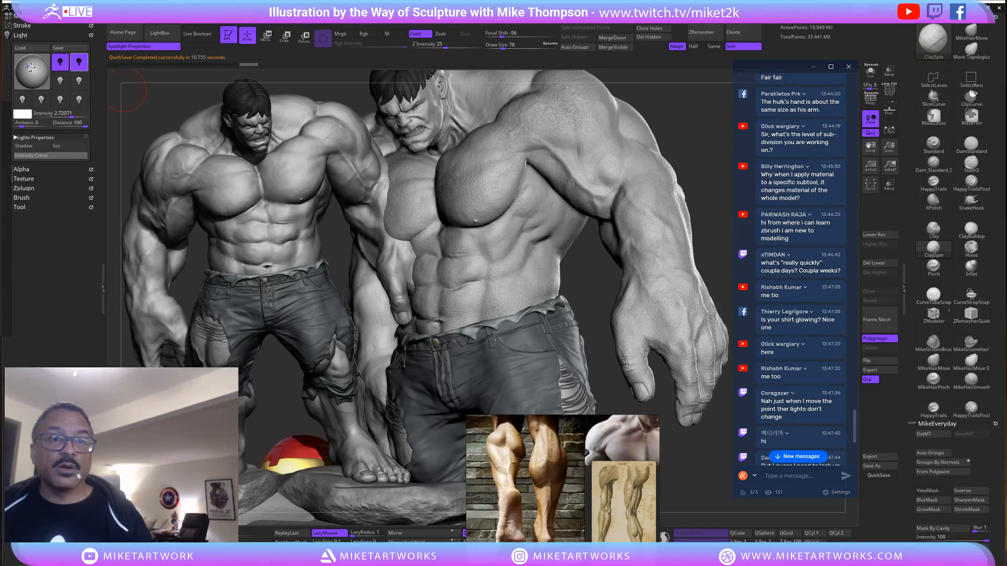
pyautogui.click(55, 66)
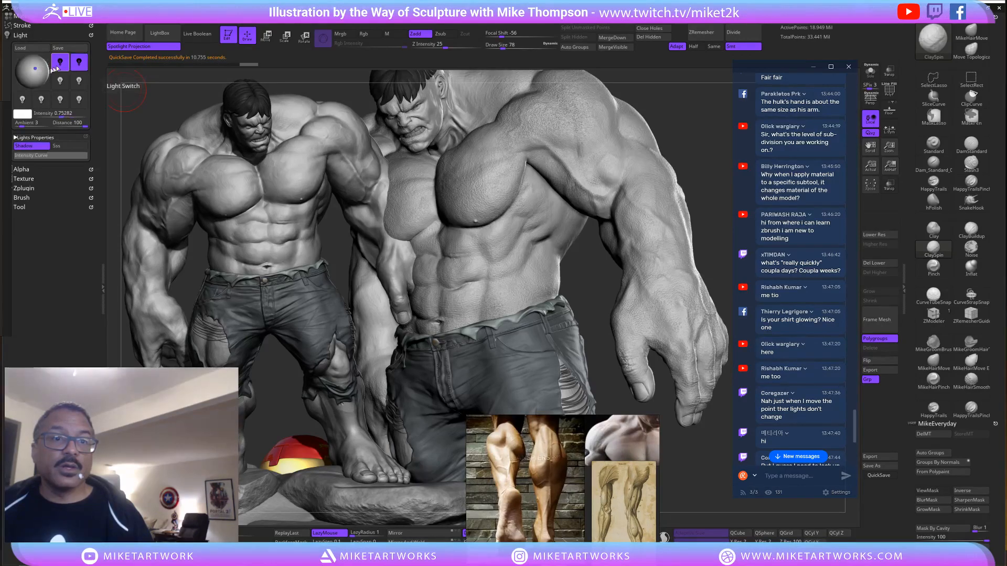
pyautogui.moveTo(35, 68); pyautogui.dragTo(36, 66)
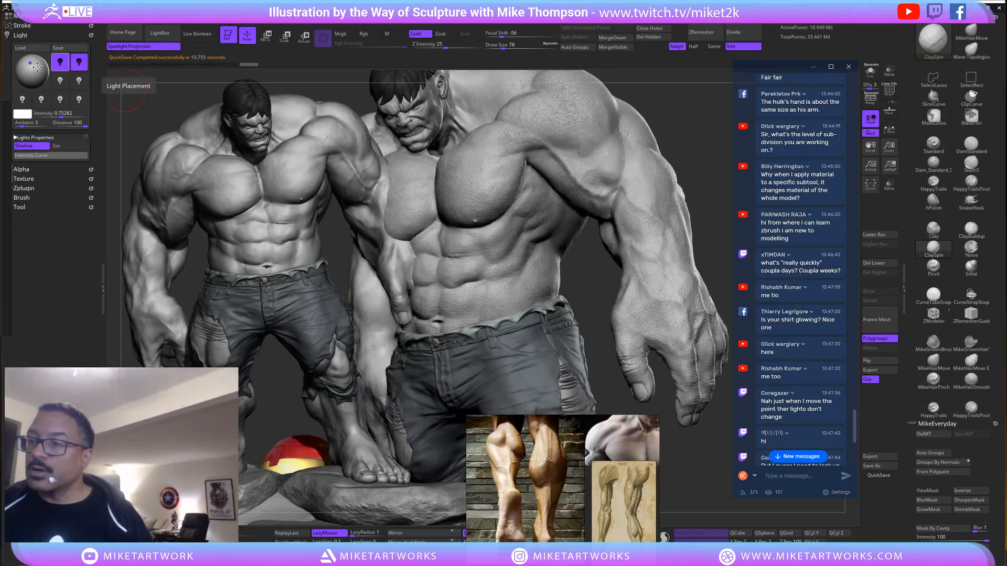
pyautogui.hotkey('shift', 'd')
pyautogui.hotkey('shift', 'd')
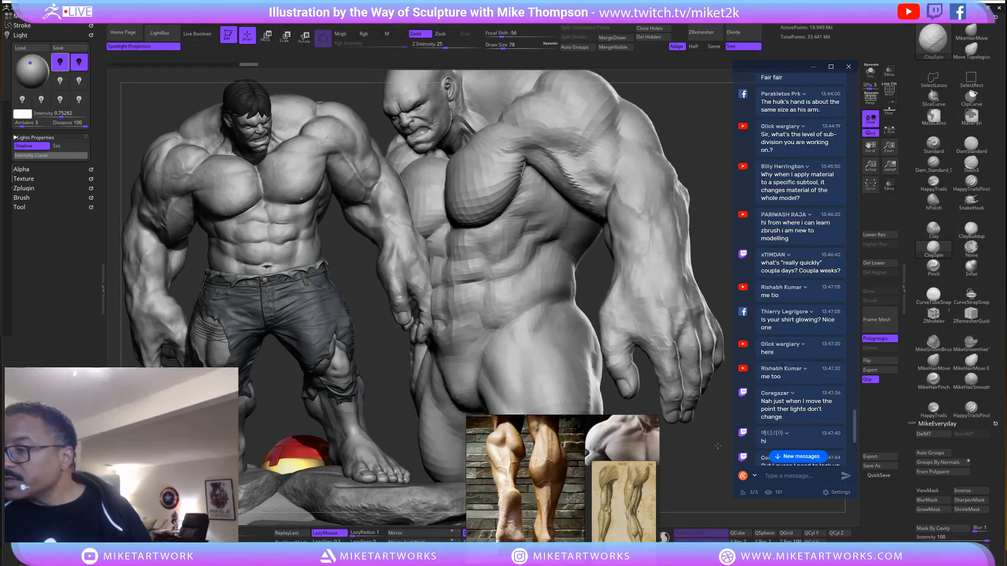
# Raise the Hulk body's subdivision level with all subtools shown, and turn the figure to show the skin detail on its hand.
pyautogui.press('d')
pyautogui.press('d')
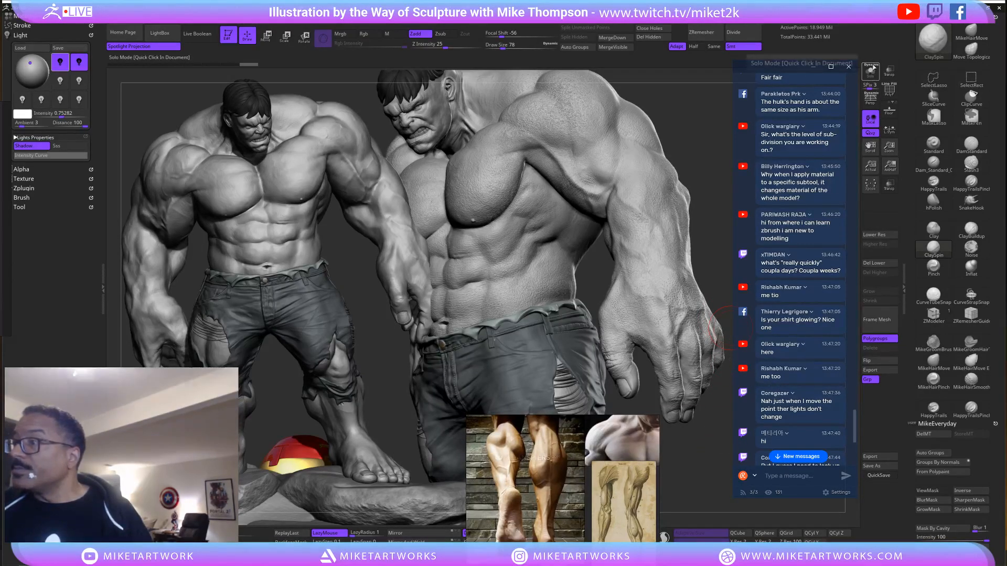
pyautogui.moveTo(700, 481)
pyautogui.mouseDown()
pyautogui.moveTo(682, 484)
pyautogui.moveTo(695, 479)
pyautogui.mouseUp()
pyautogui.moveTo(720, 410); pyautogui.dragTo(734, 402)
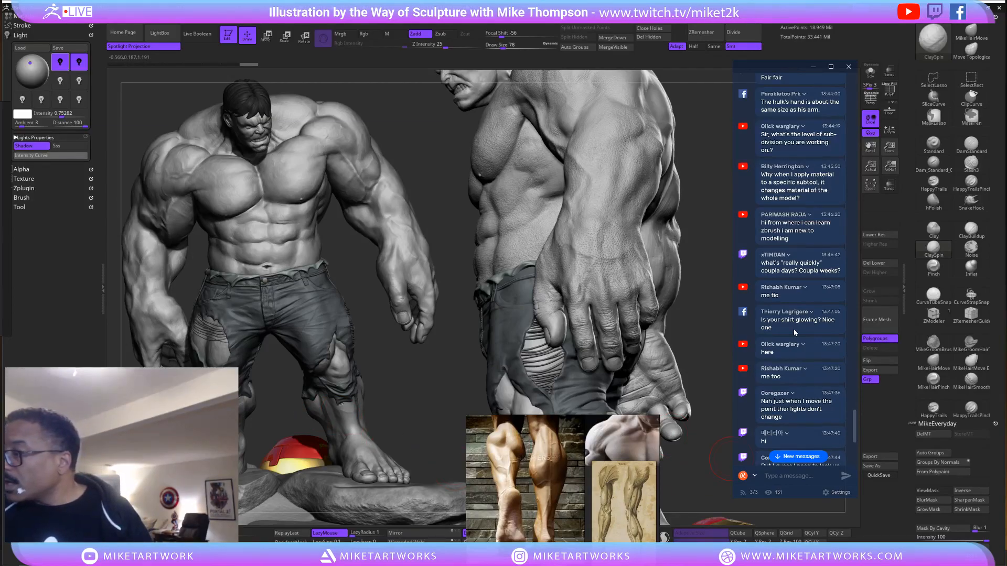
# Read through the stream chat messages about materials, lights, matcaps and where to learn ZBrush.
pyautogui.scroll(-3, 793, 327)
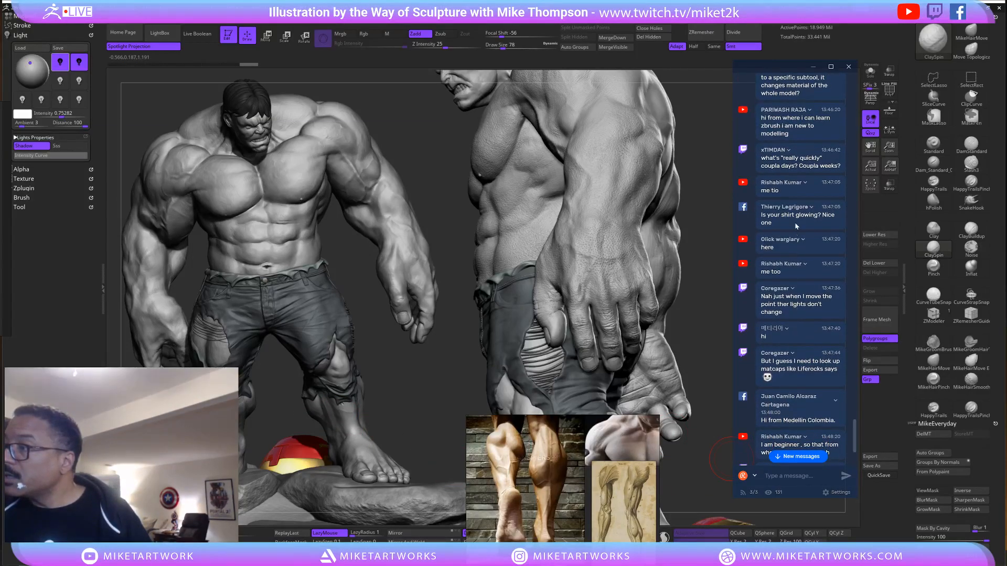
pyautogui.scroll(3, 796, 226)
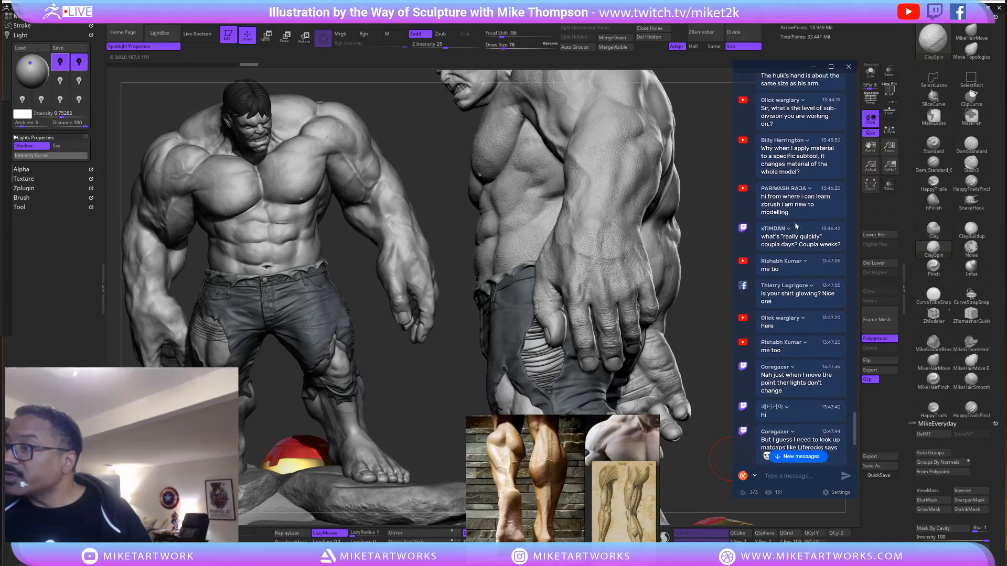
pyautogui.scroll(2, 796, 226)
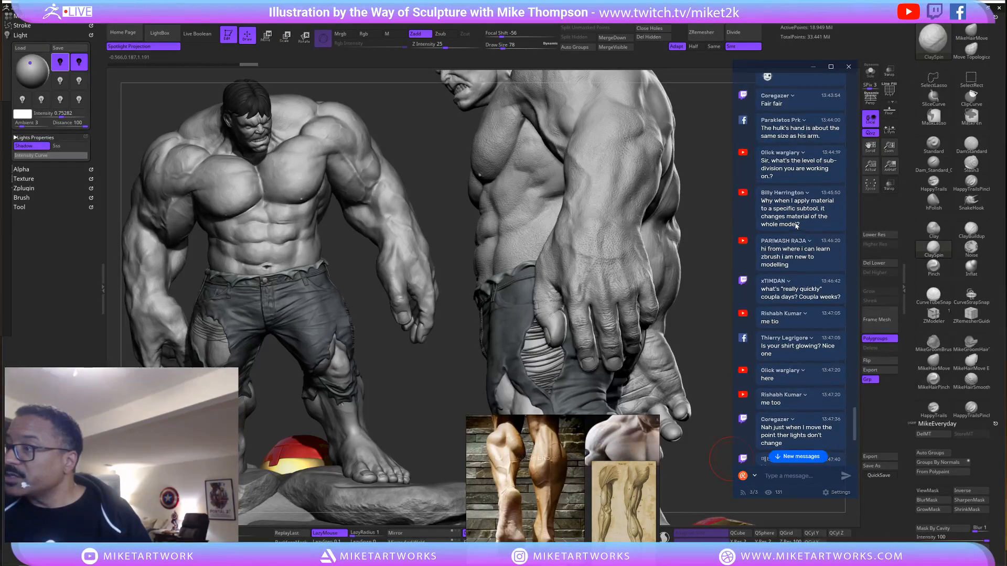
pyautogui.scroll(-1, 796, 226)
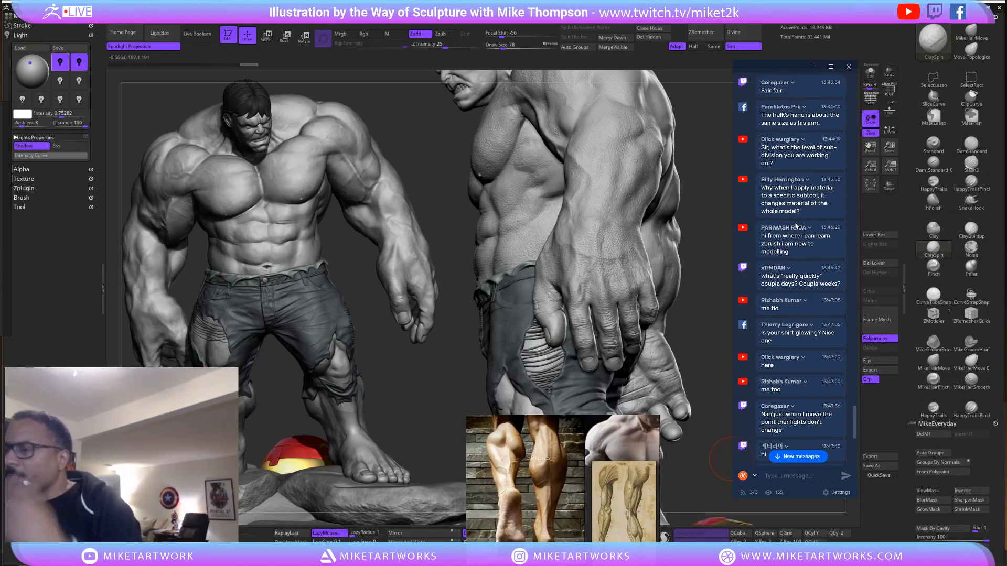
pyautogui.scroll(-3, 796, 226)
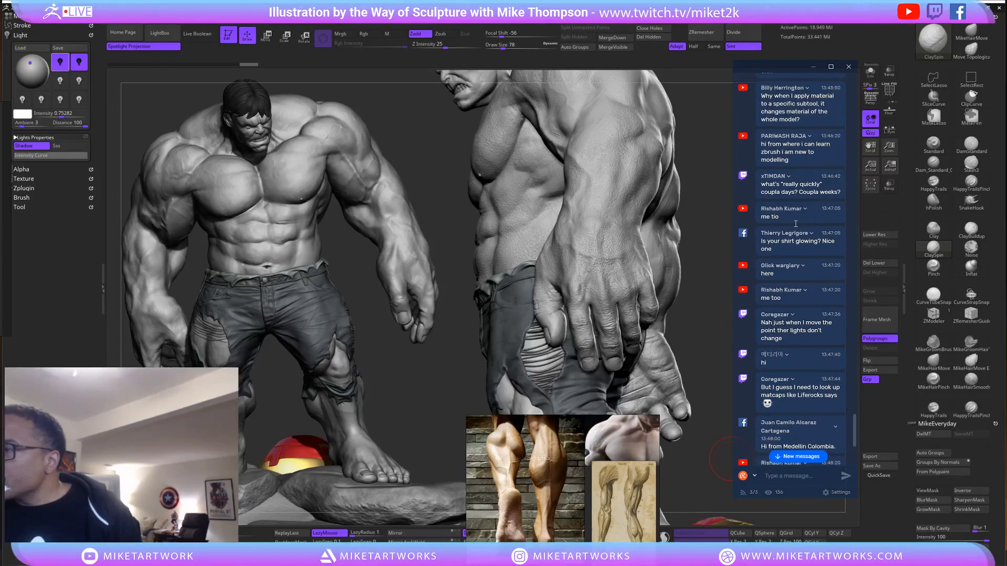
pyautogui.scroll(-1, 796, 224)
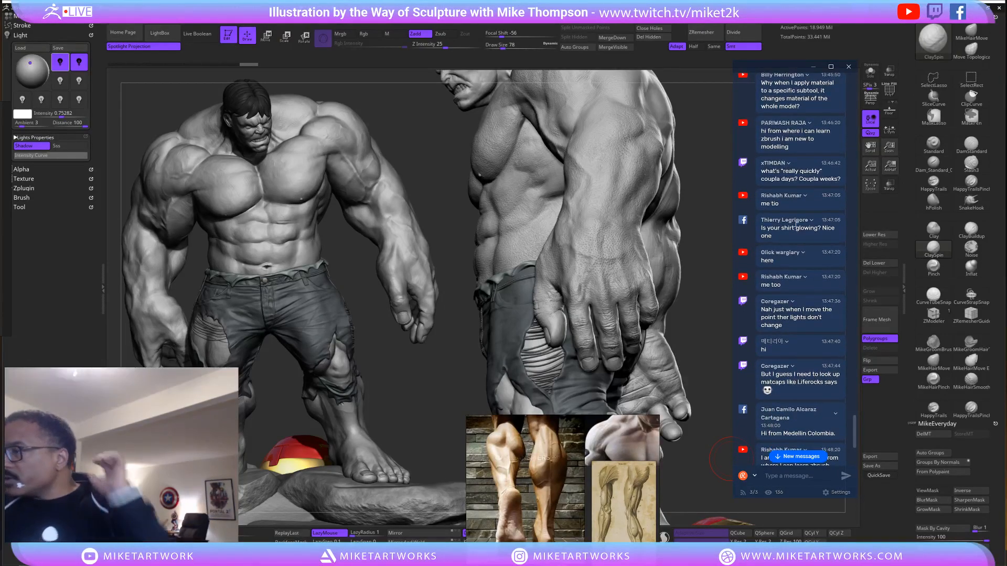
pyautogui.scroll(-1, 800, 218)
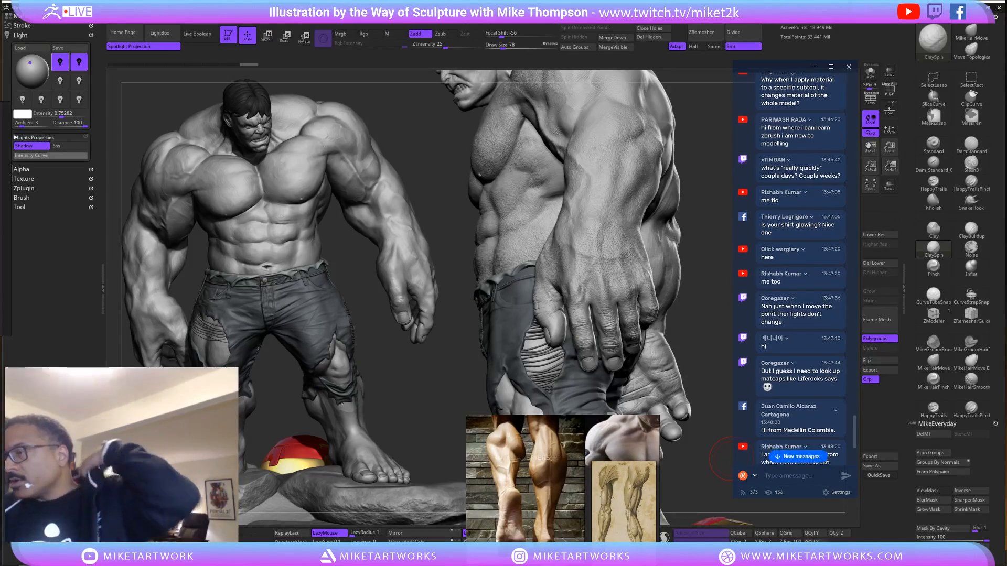
pyautogui.scroll(2, 807, 217)
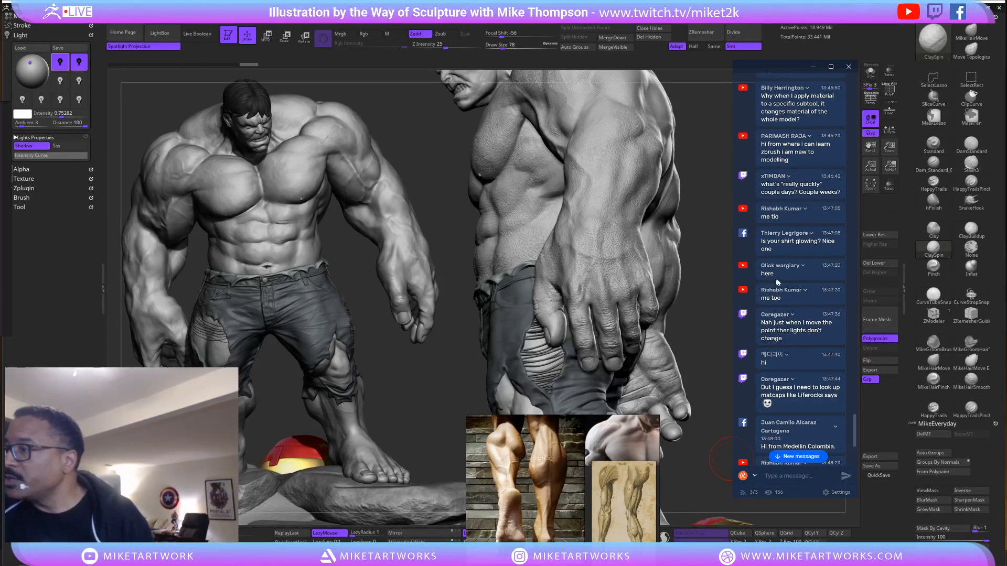
pyautogui.scroll(-2, 790, 287)
pyautogui.scroll(-1, 794, 282)
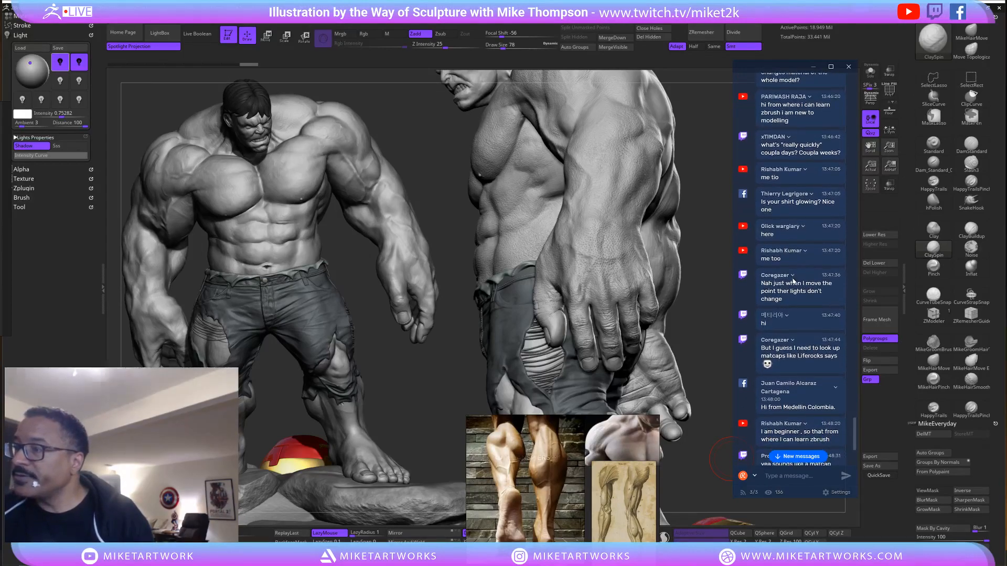
pyautogui.scroll(-2, 806, 202)
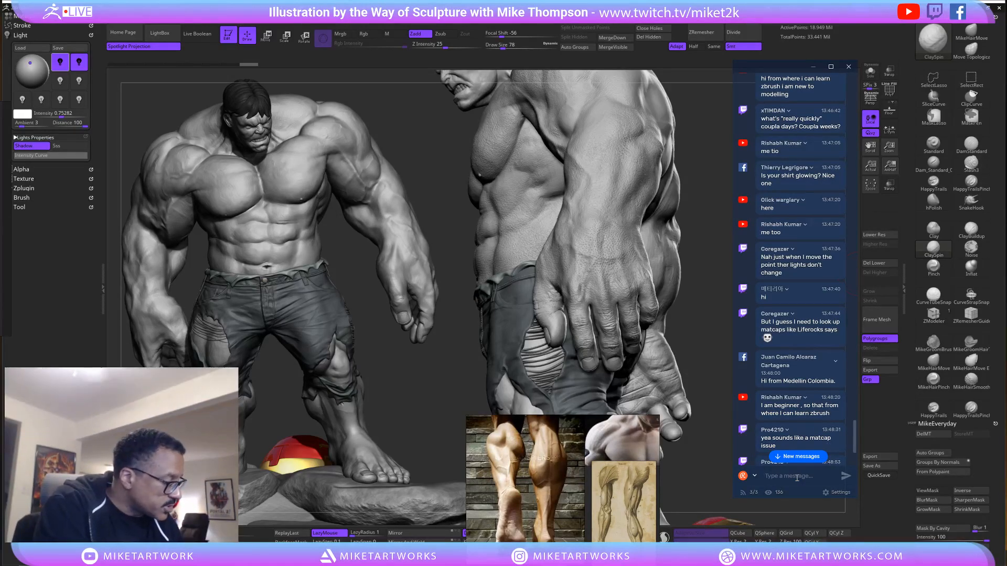
# Post "zbrush classroom" and "ask zbrush" as two separate replies in the stream chat.
pyautogui.write('zbrush')
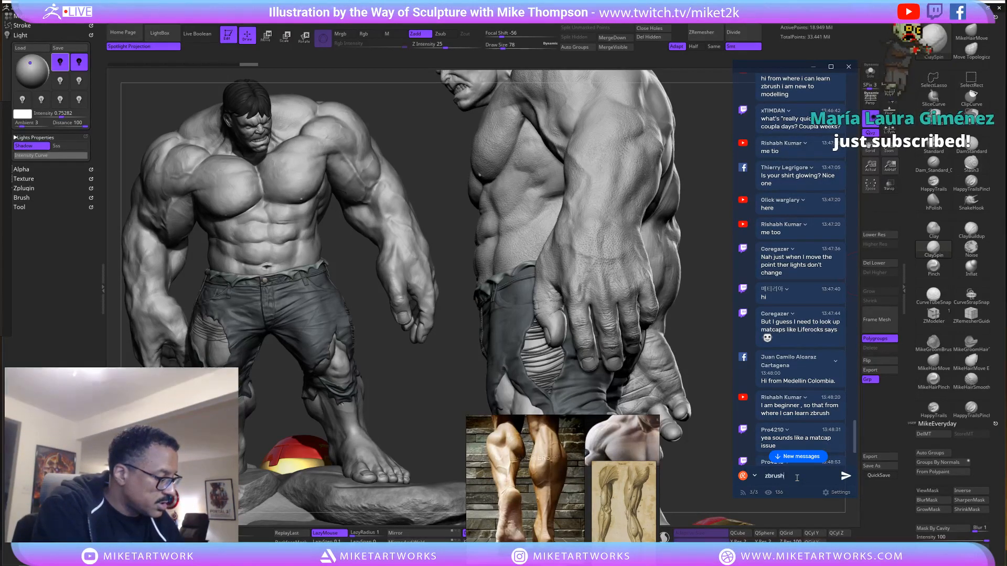
pyautogui.write(' classroom')
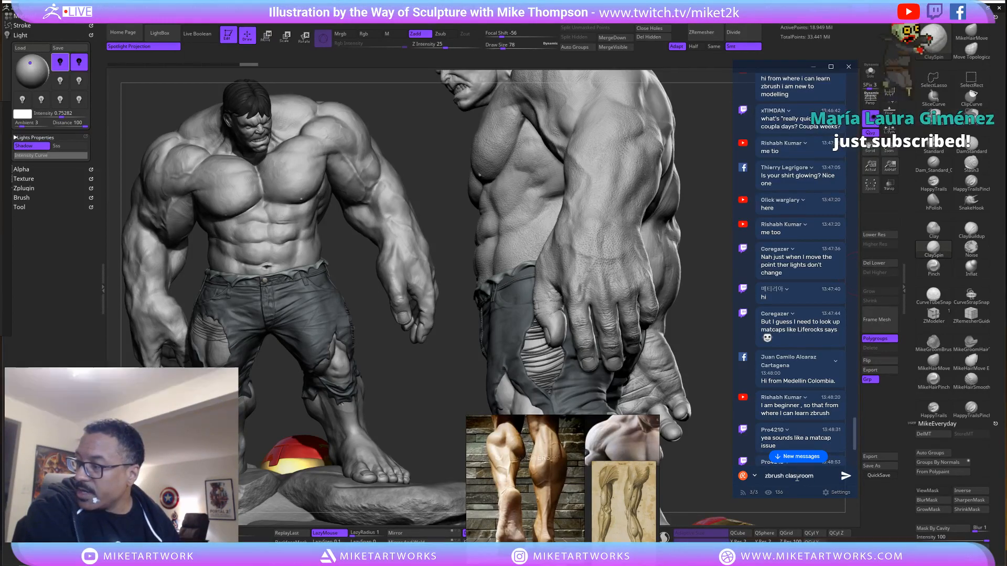
pyautogui.press('Return')
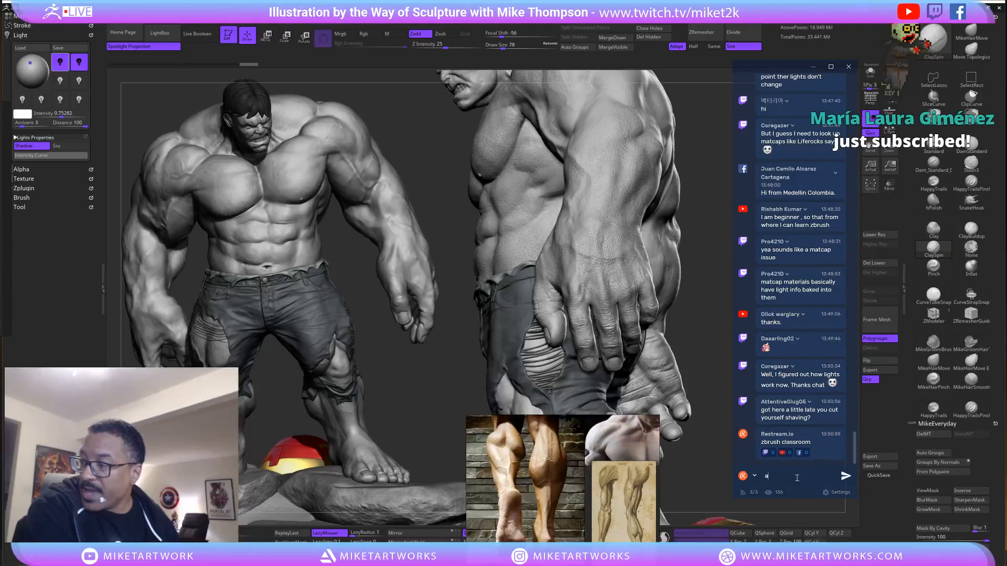
pyautogui.write('ask')
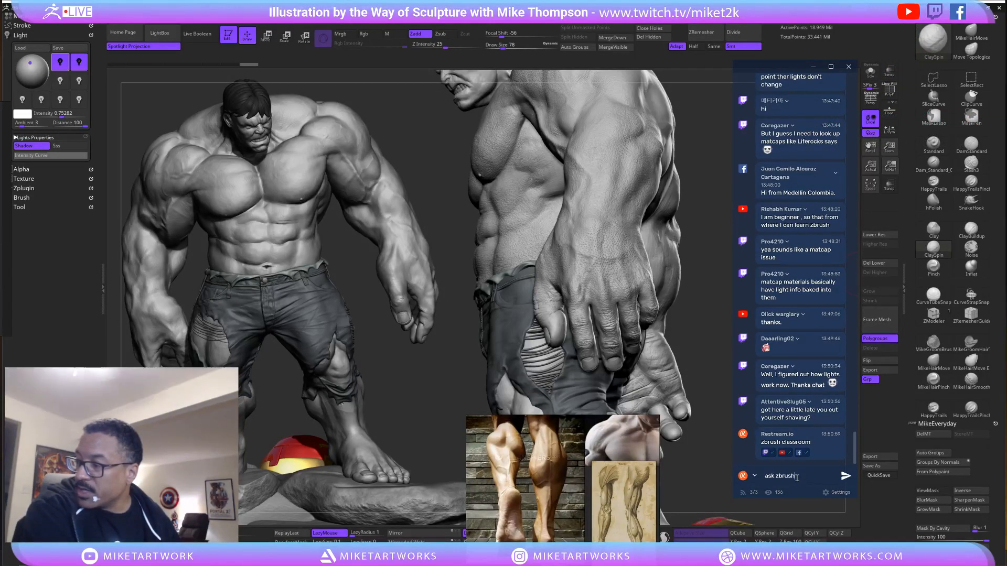
pyautogui.write(' zbrush')
pyautogui.press('Return')
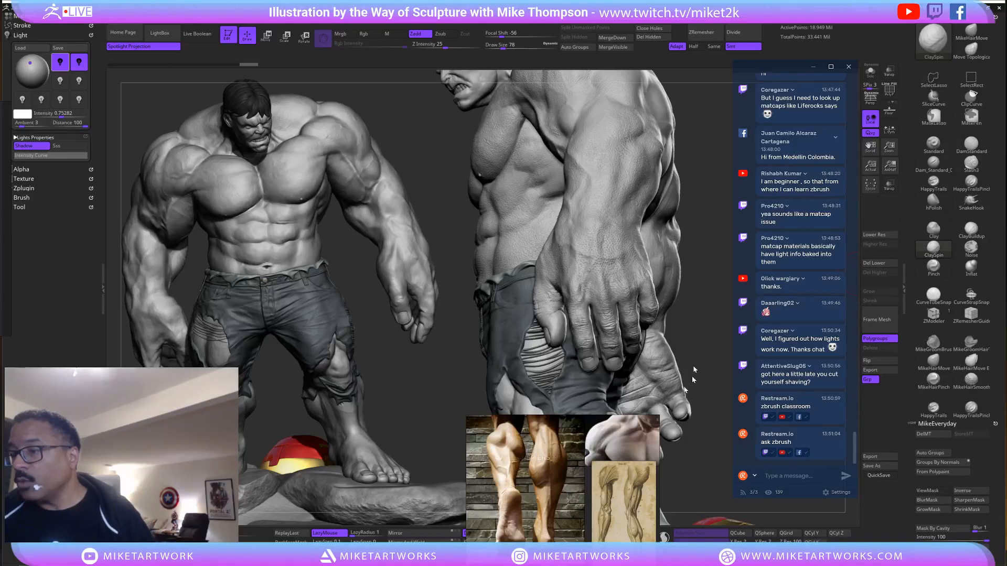
# View the Hulk from behind and go back through the earlier stream chat questions.
pyautogui.moveTo(694, 463); pyautogui.dragTo(637, 462)
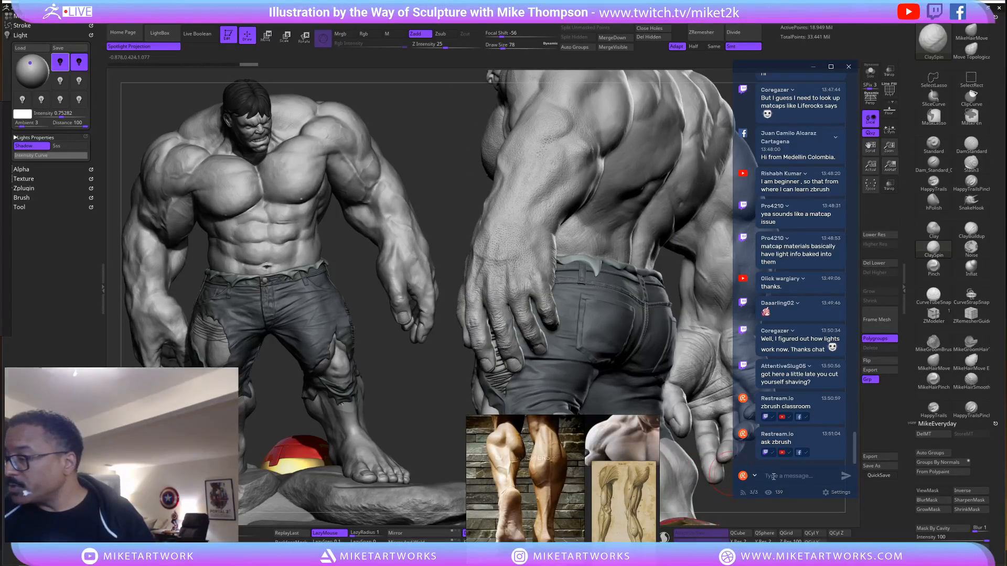
pyautogui.scroll(2, 814, 388)
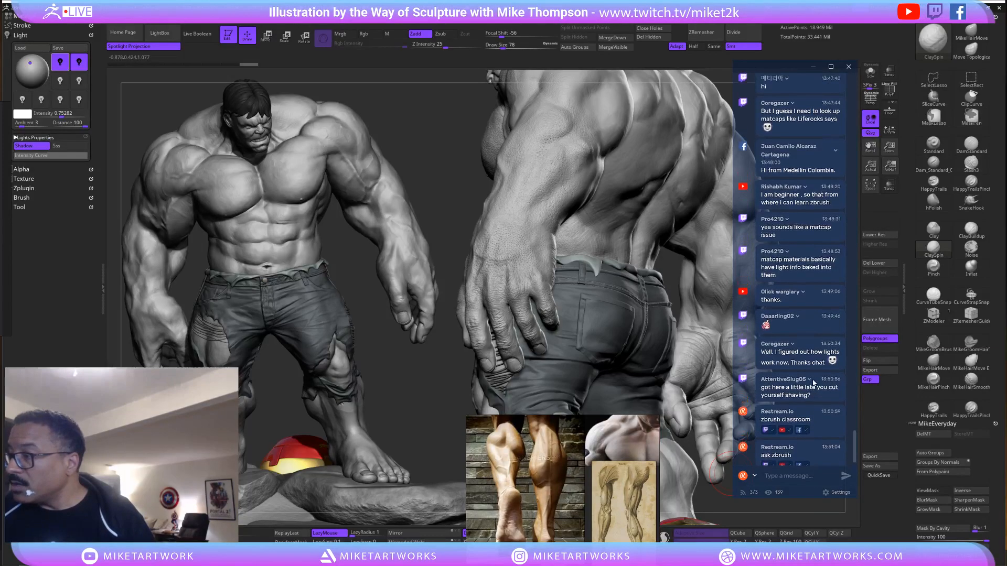
pyautogui.scroll(3, 814, 383)
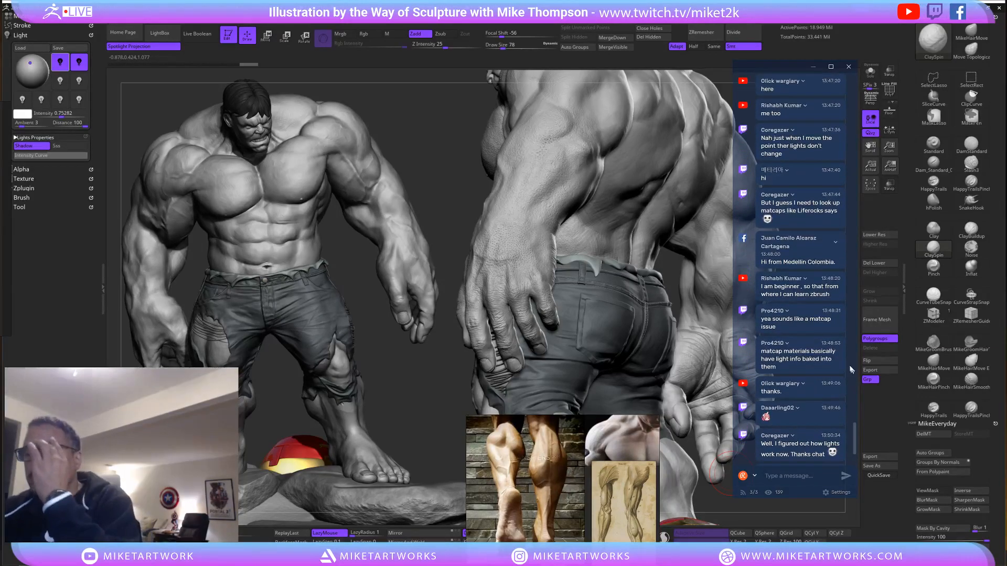
pyautogui.scroll(3, 818, 234)
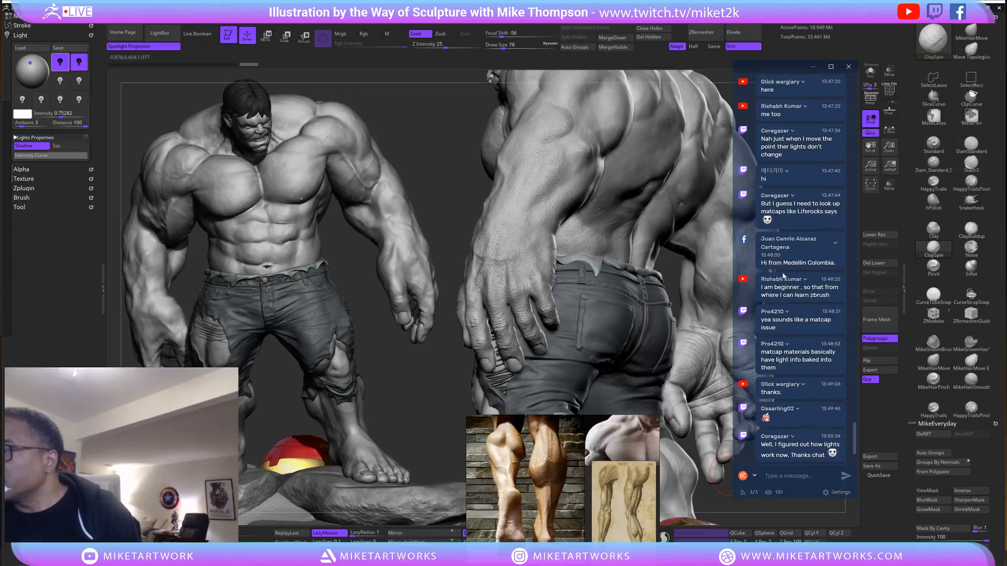
pyautogui.scroll(3, 780, 275)
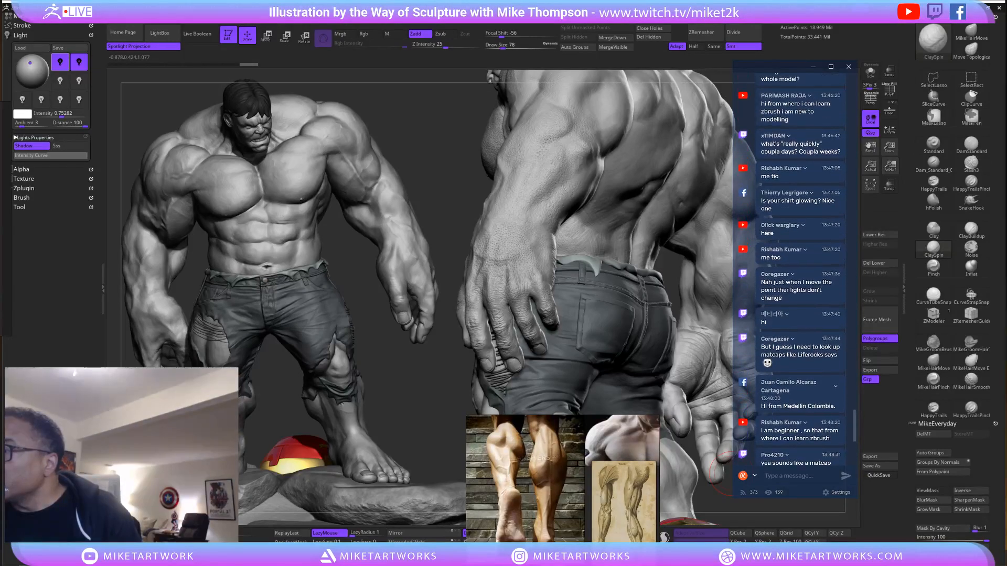
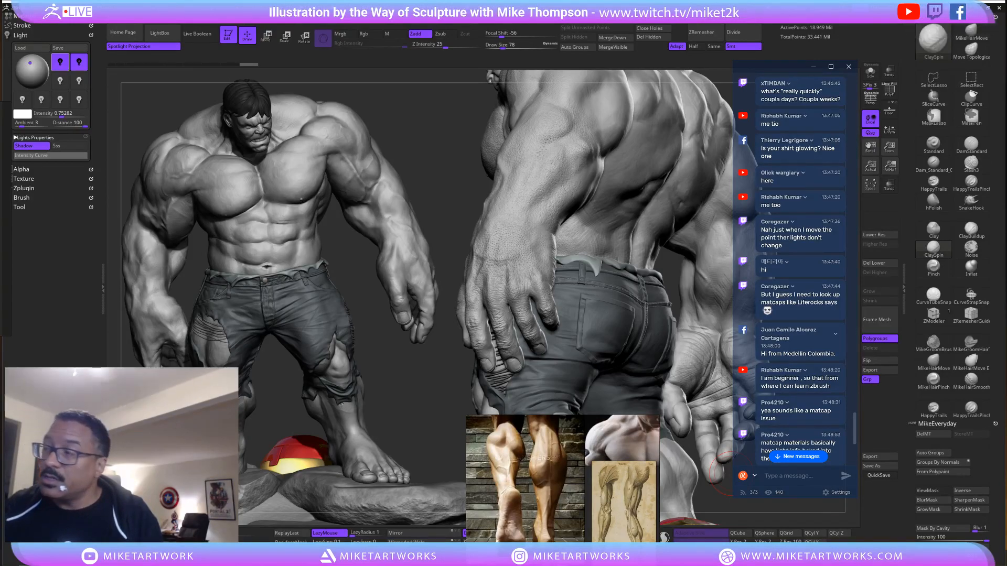
# Minimize ZBrush, open the Zion folder on the desktop, and open the statue photo 20190826_091741.jpg.
pyautogui.click(977, 7)
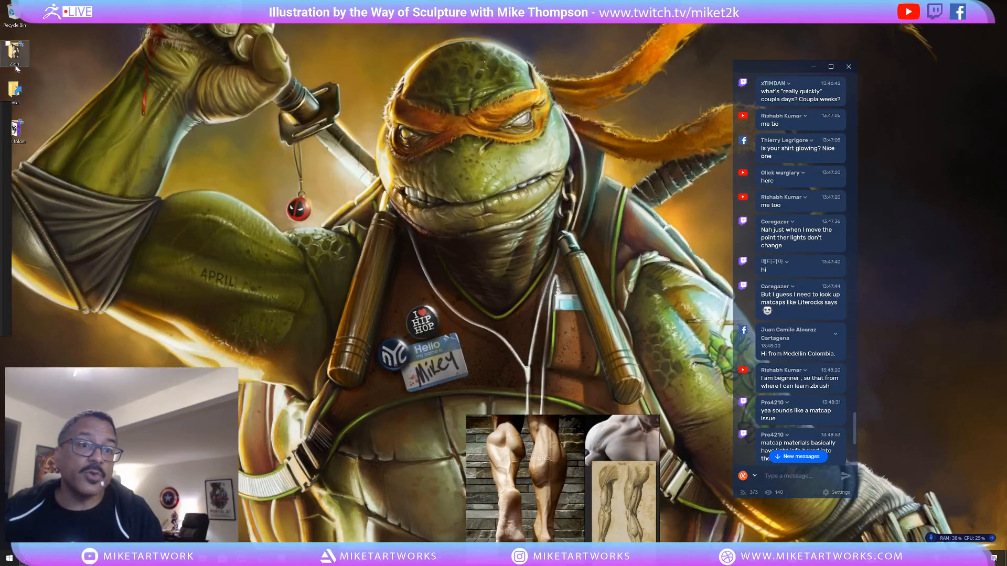
pyautogui.doubleClick(14, 52)
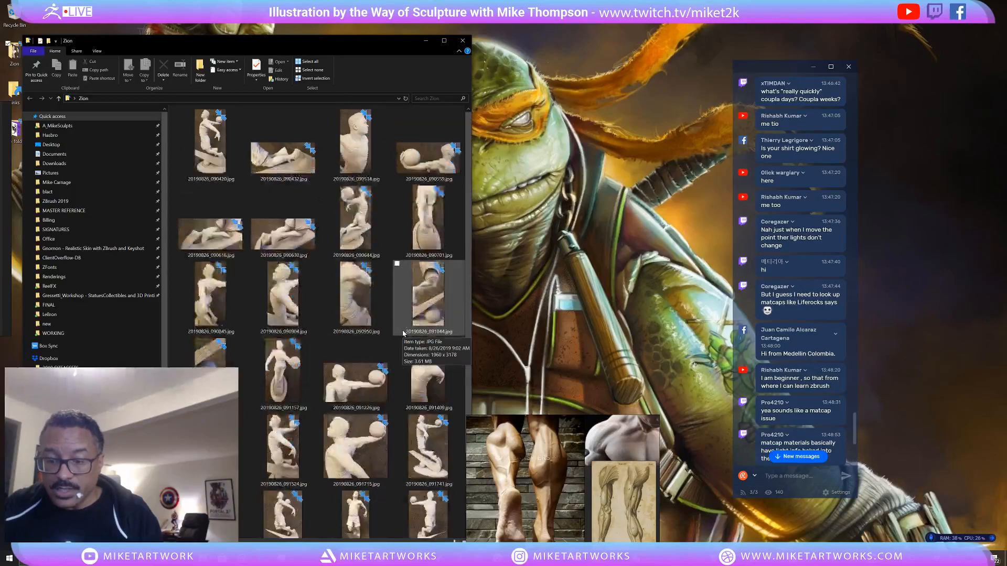
pyautogui.scroll(-2, 356, 305)
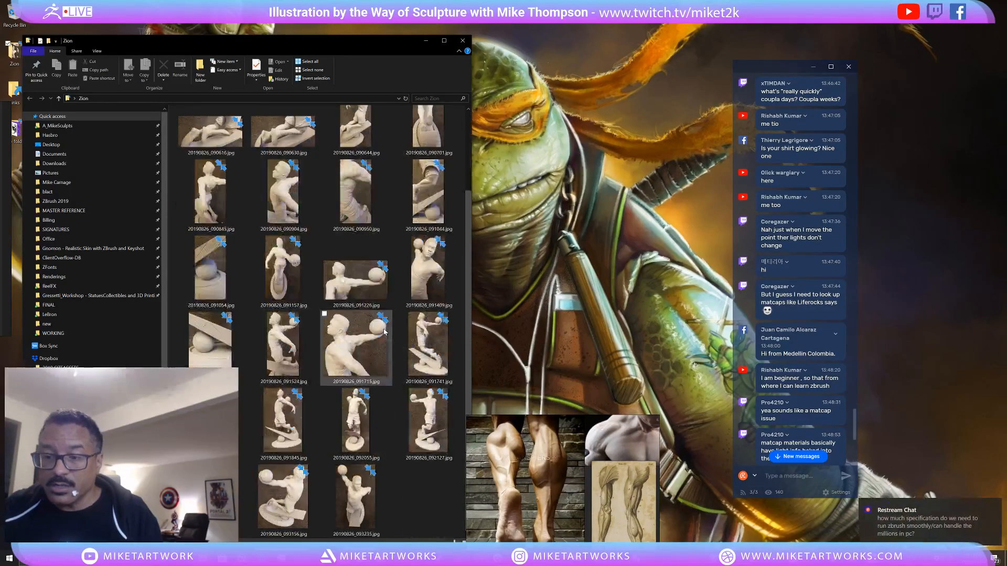
pyautogui.doubleClick(426, 353)
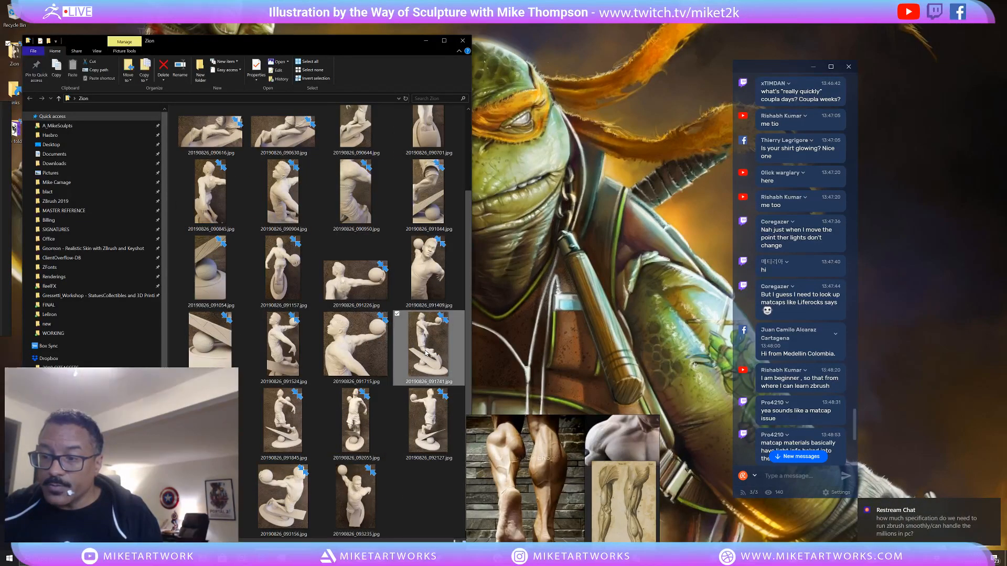
# Enlarge the photo to examine the basketball statue's shorts and legs up close, moving the leg reference board aside, and close the photo.
pyautogui.moveTo(531, 155); pyautogui.dragTo(327, 55)
pyautogui.moveTo(523, 413); pyautogui.dragTo(720, 544)
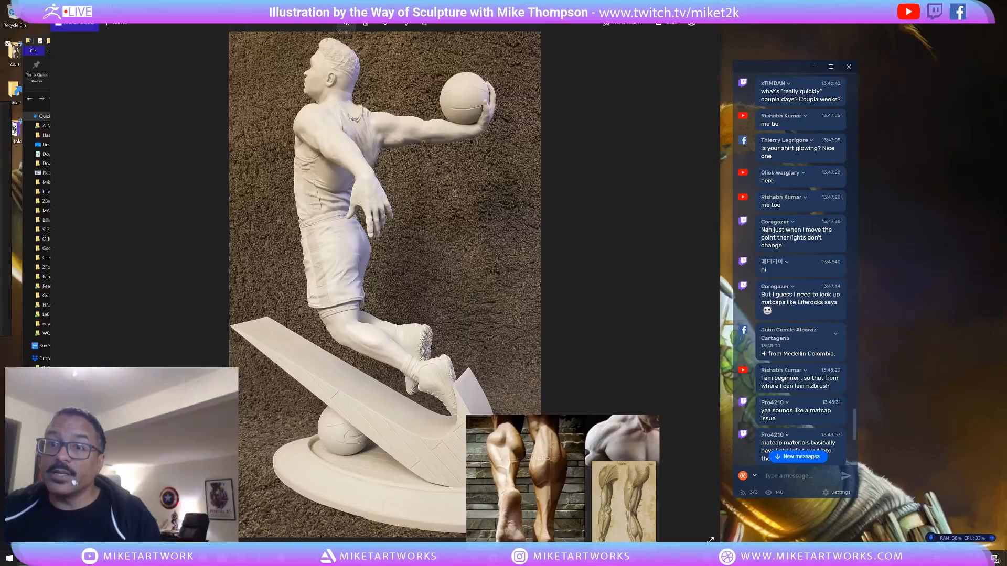
pyautogui.click(346, 23)
pyautogui.moveTo(314, 42); pyautogui.dragTo(329, 44)
pyautogui.moveTo(619, 472); pyautogui.dragTo(910, 453, button='right')
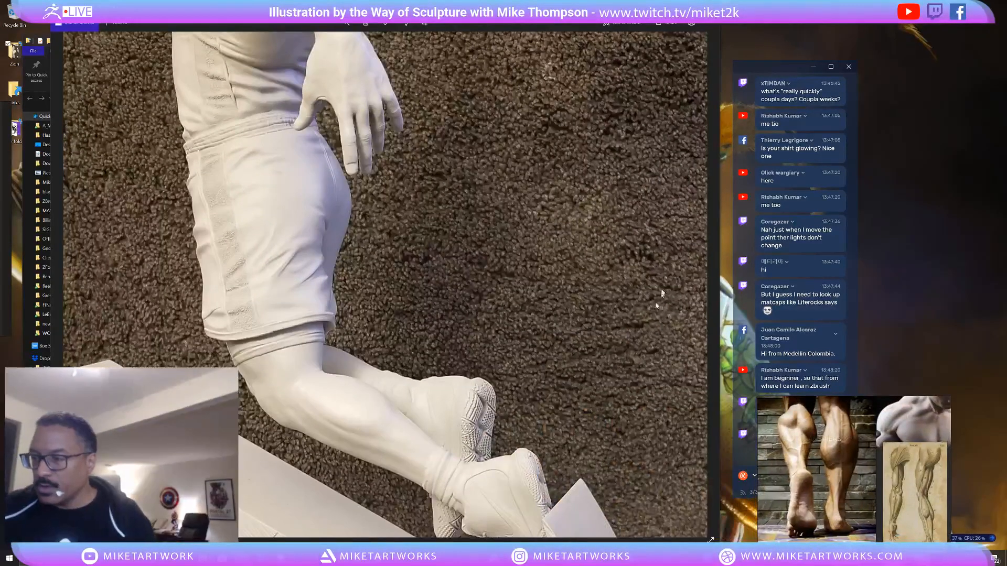
pyautogui.moveTo(555, 278); pyautogui.dragTo(528, 434)
pyautogui.moveTo(525, 247)
pyautogui.mouseDown()
pyautogui.moveTo(561, 331)
pyautogui.moveTo(569, 448)
pyautogui.moveTo(474, 387)
pyautogui.mouseUp()
pyautogui.click(711, 7)
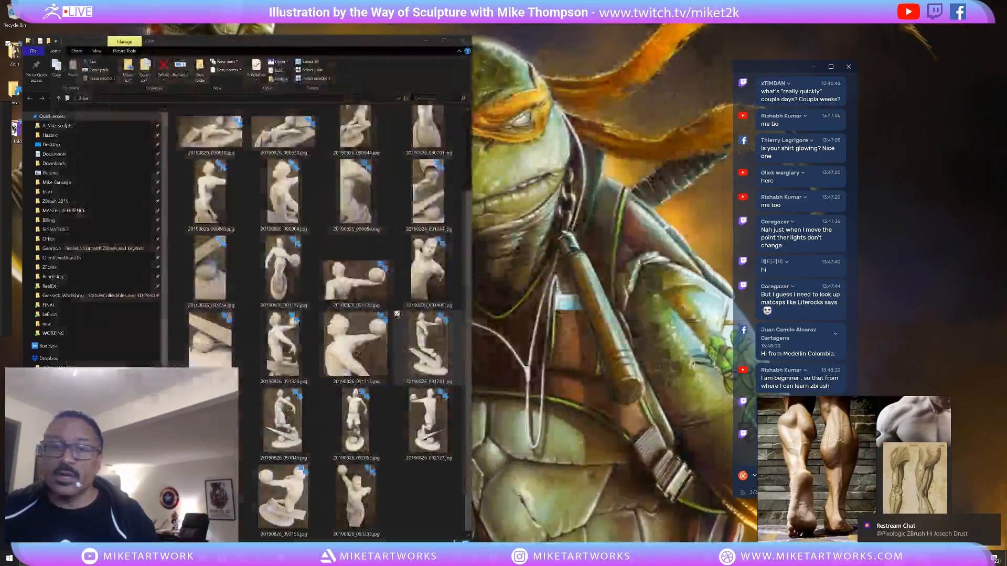
# Open 20190826_091845.jpg in an enlarged viewer window and go to the previous statue photo.
pyautogui.click(287, 420)
pyautogui.doubleClick(287, 420)
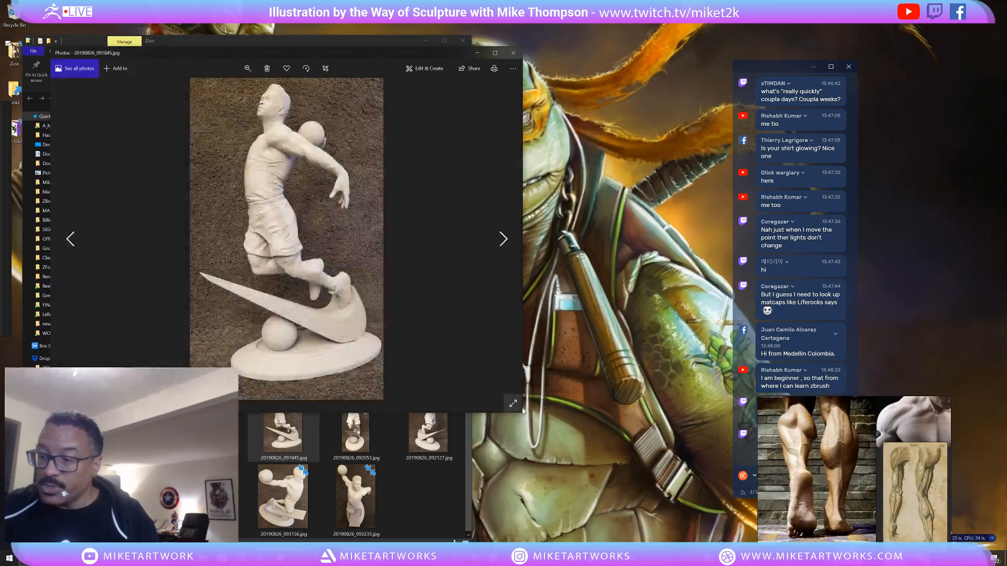
pyautogui.moveTo(523, 413); pyautogui.dragTo(745, 549)
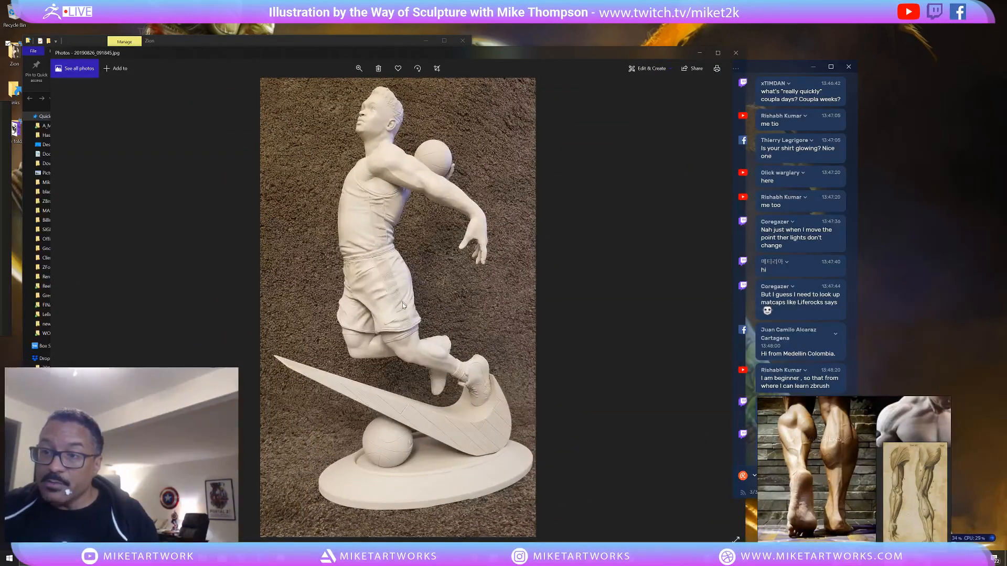
pyautogui.press('Left')
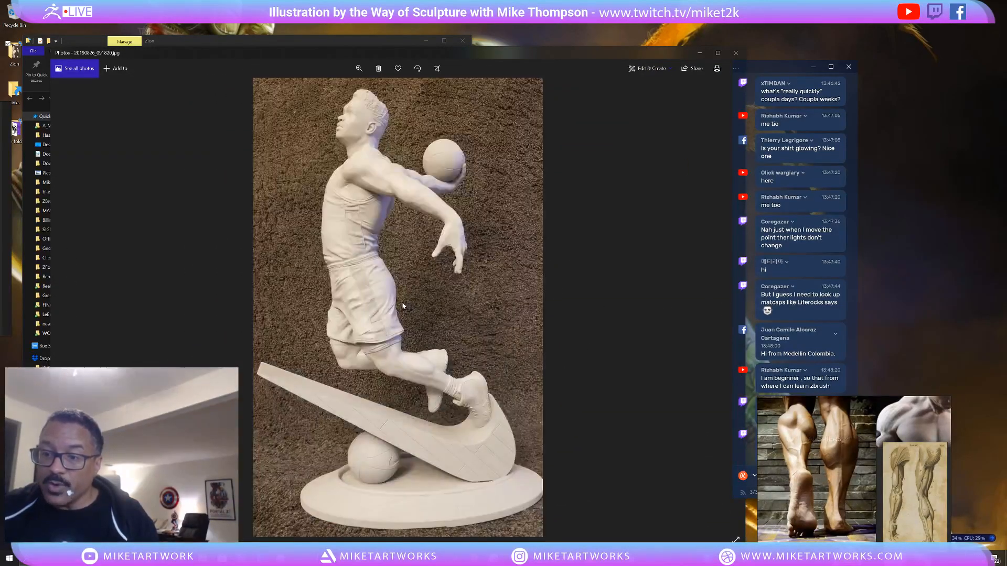
# Zoom the statue photo to 20% and examine the legs, shoes and swoosh-shaped base.
pyautogui.click(359, 68)
pyautogui.moveTo(326, 87); pyautogui.dragTo(339, 88)
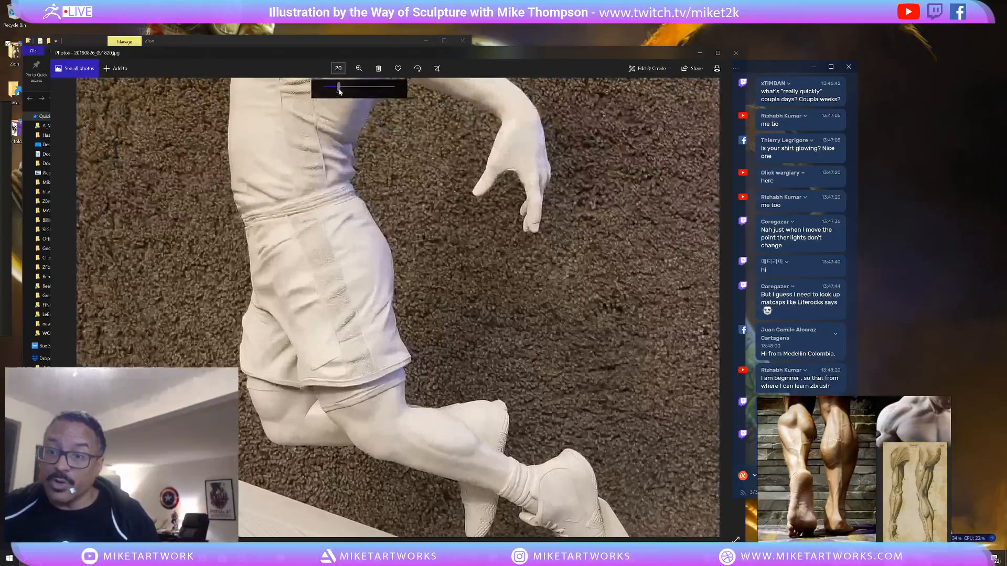
pyautogui.moveTo(624, 220); pyautogui.dragTo(581, 248)
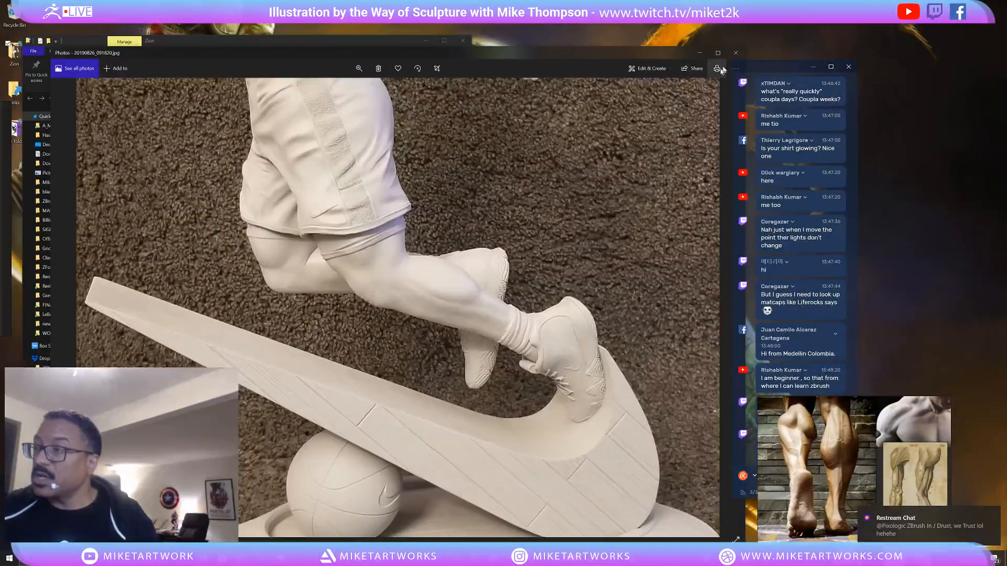
# Close the enlarged statue photo, examine the full-figure side view of the basketball statue, and close the viewer and Zion folder.
pyautogui.click(736, 52)
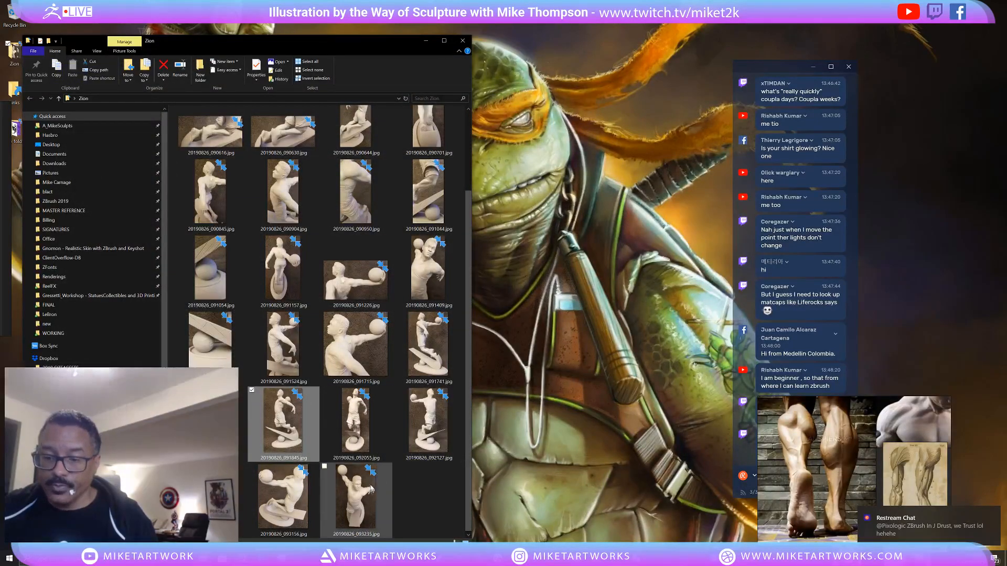
pyautogui.doubleClick(283, 419)
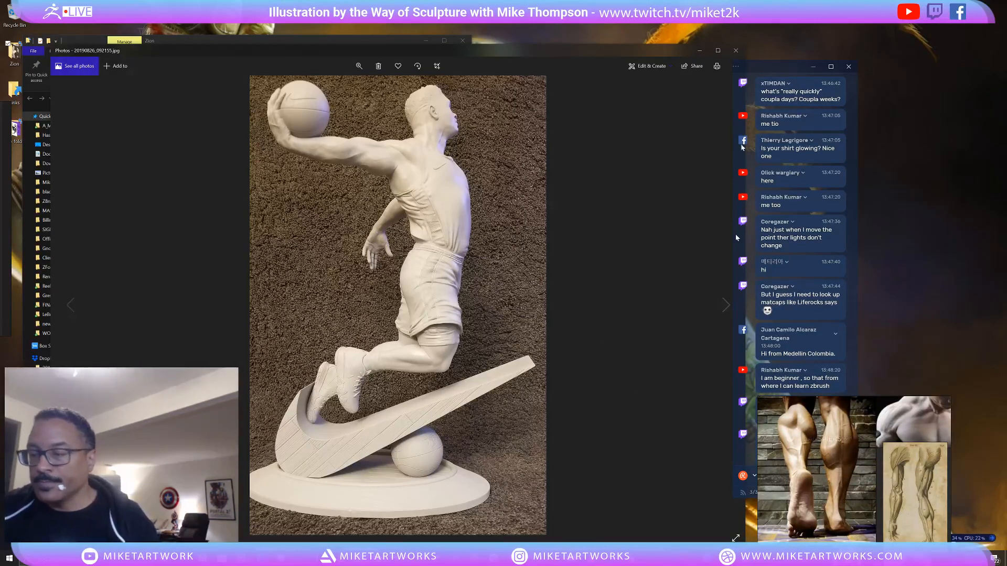
pyautogui.click(736, 51)
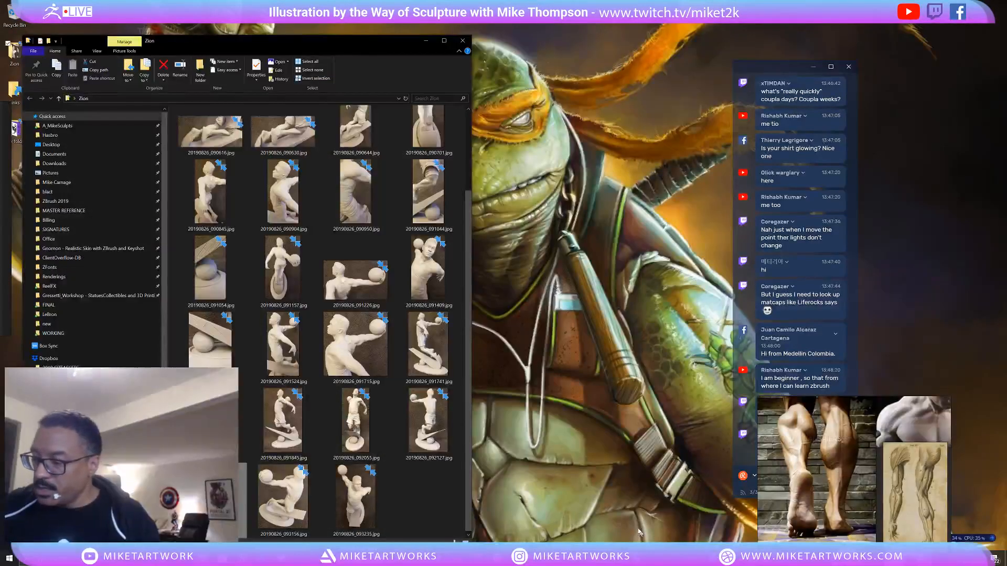
pyautogui.click(461, 41)
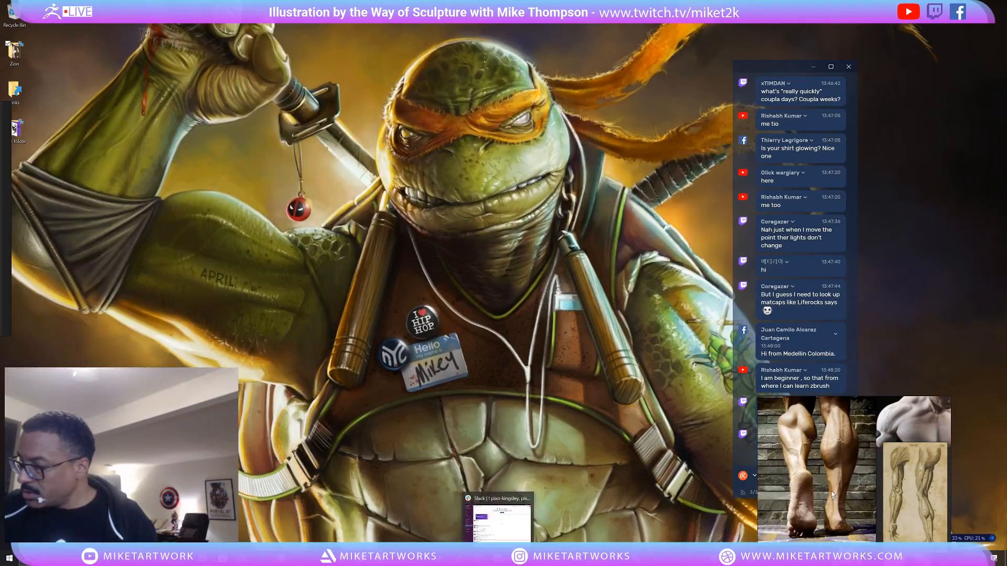
# Return to ZBrush and reposition the leg reference board beside the standing Hulk's torn shorts and legs.
pyautogui.moveTo(831, 493); pyautogui.dragTo(435, 297, button='right')
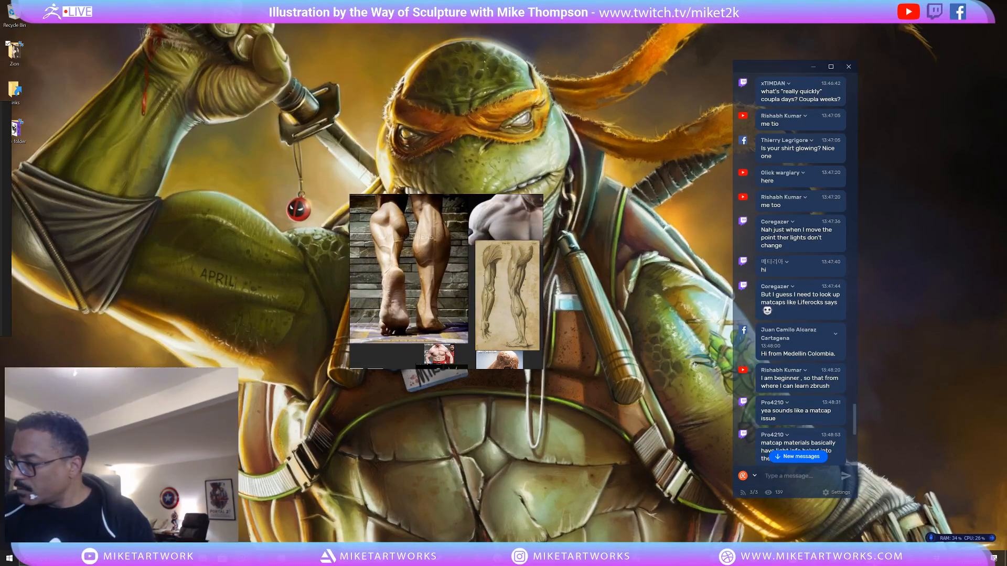
pyautogui.hotkey('alt', 'Tab')
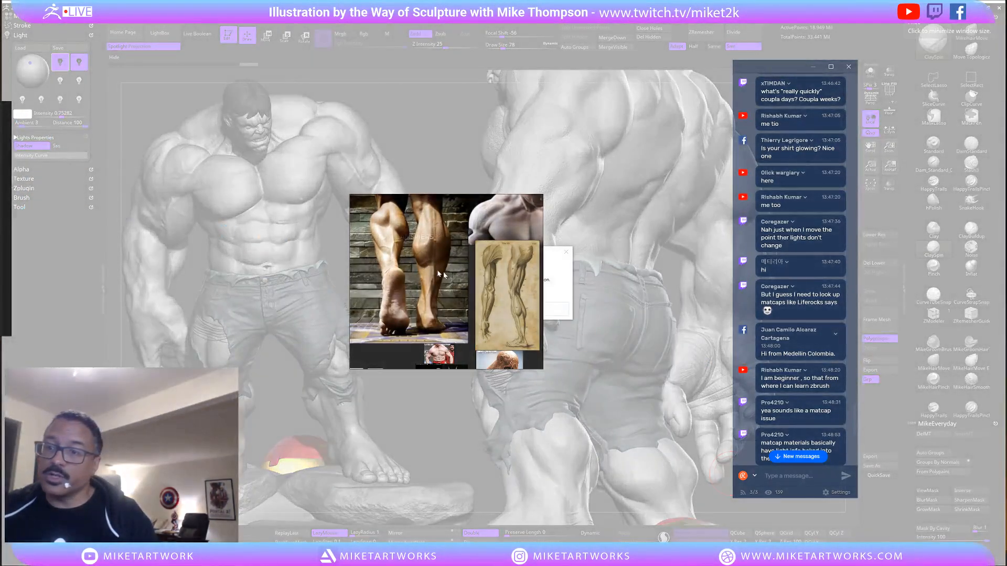
pyautogui.moveTo(474, 284); pyautogui.dragTo(234, 294, button='right')
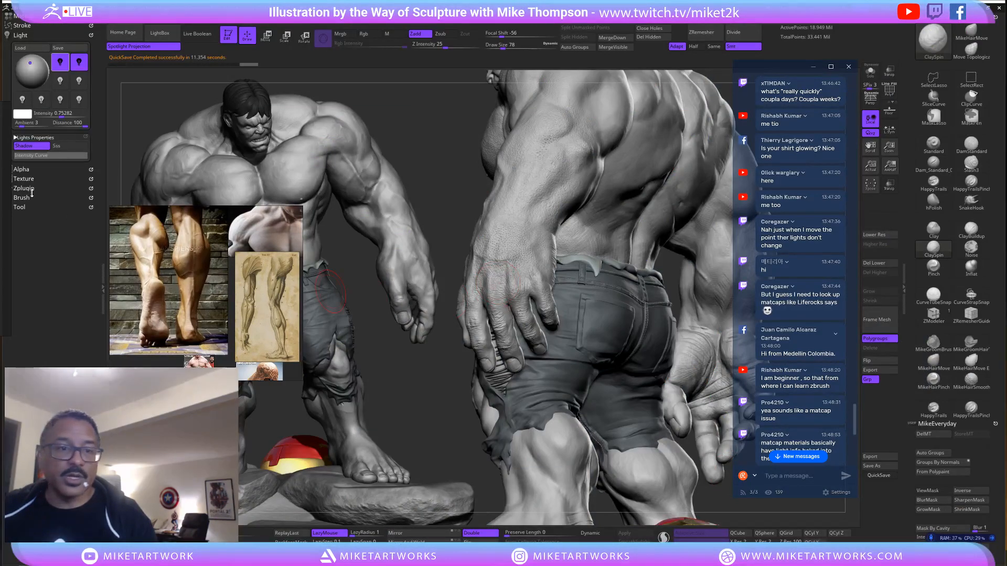
# Make Good BP Body1 the active tool and save it as BPBase2_2.ZTL, replacing the existing file.
pyautogui.click(24, 207)
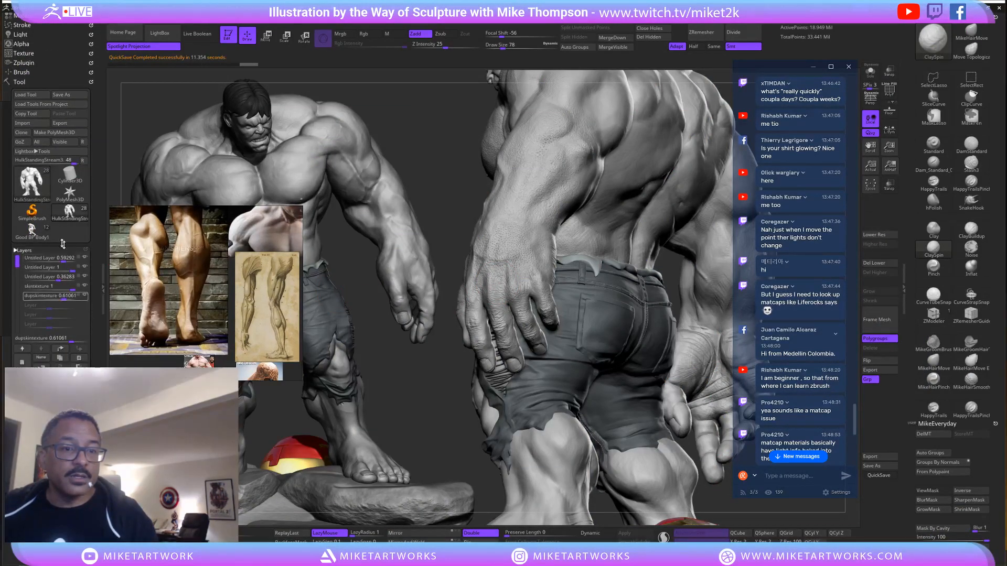
pyautogui.click(32, 231)
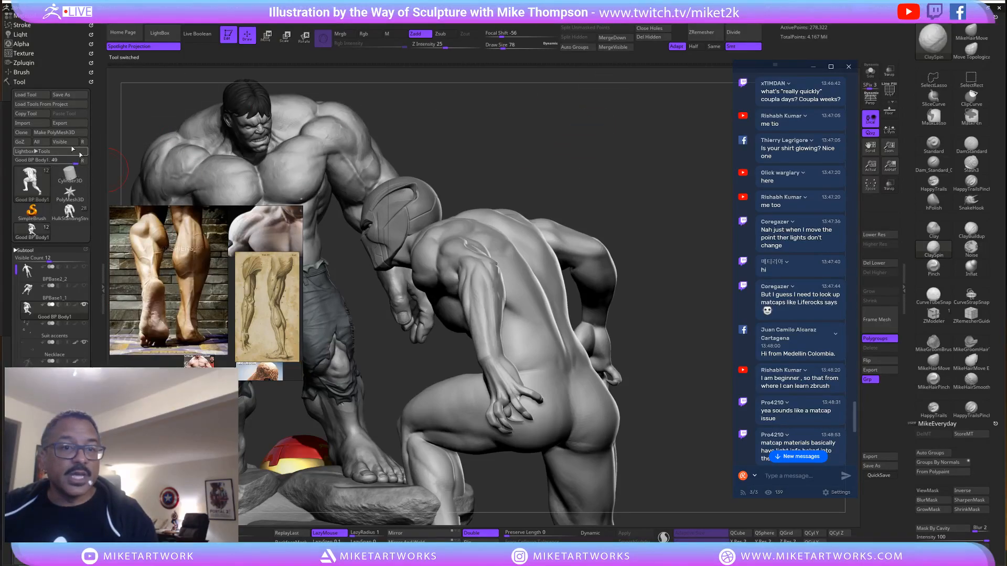
pyautogui.click(62, 94)
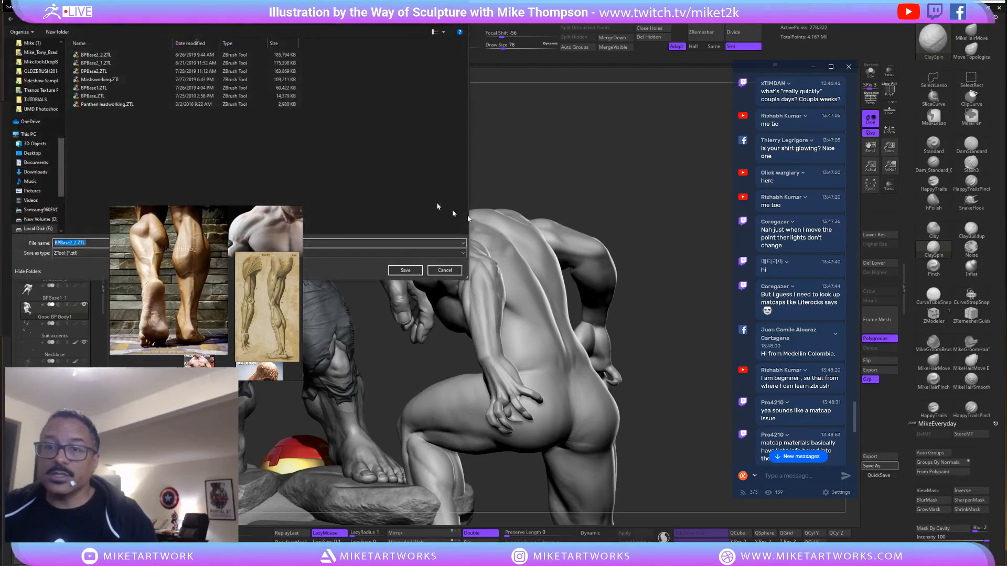
pyautogui.click(414, 272)
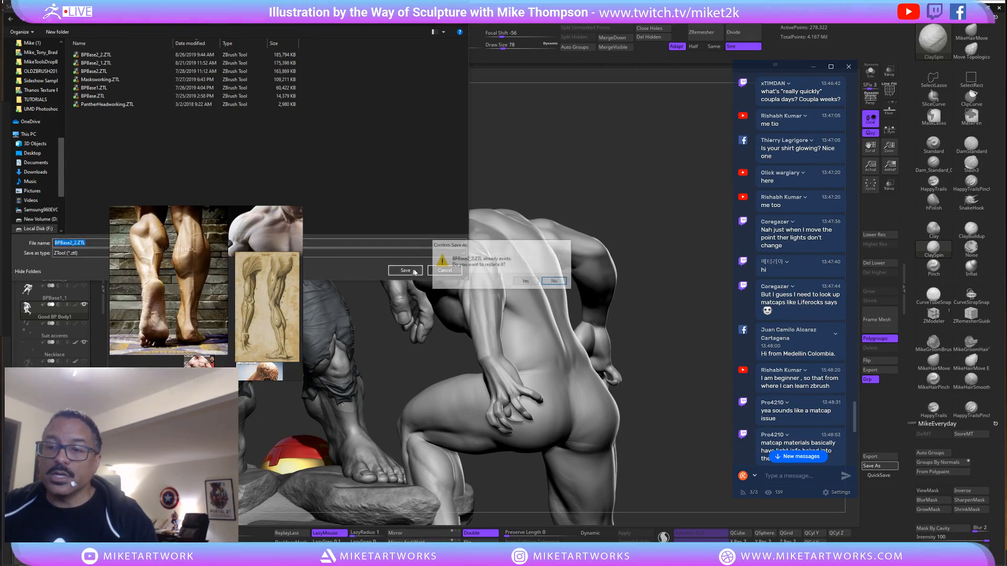
pyautogui.click(526, 280)
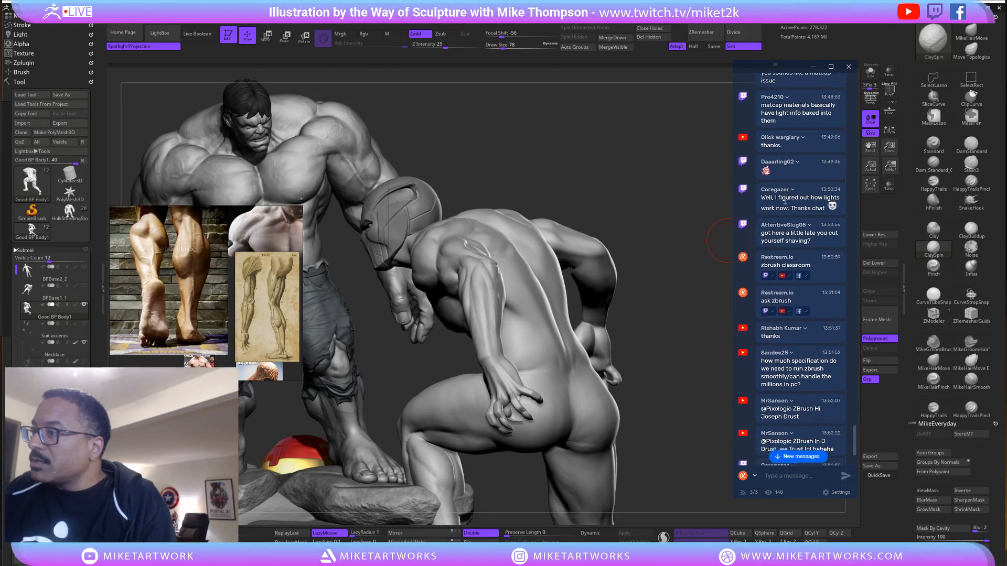
# Read the newest messages in the stream chat.
pyautogui.scroll(-1, 792, 205)
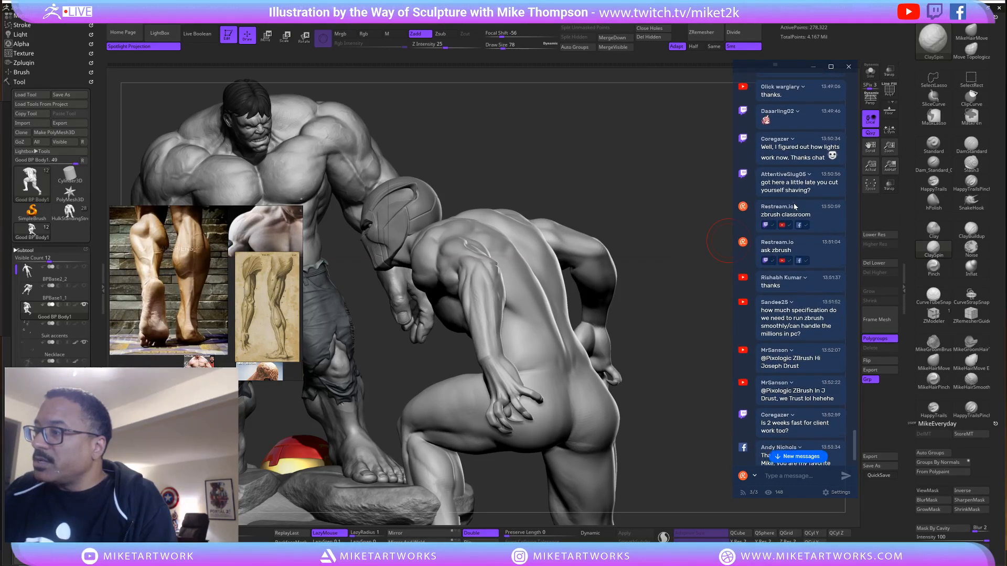
pyautogui.scroll(1, 794, 206)
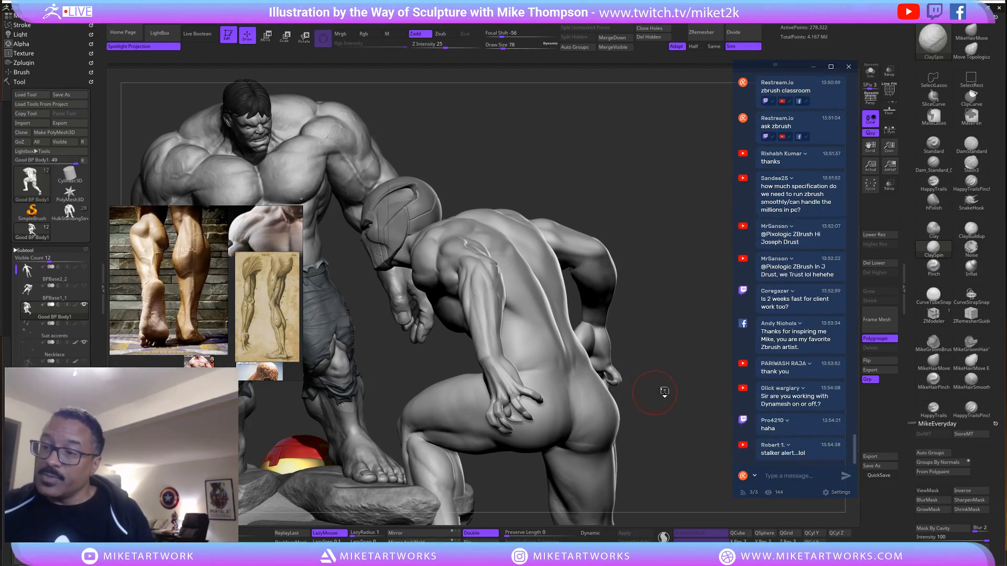
# Smooth the forearm of the kneeling Black Panther figure's backward-reaching arm.
pyautogui.moveTo(659, 396); pyautogui.dragTo(663, 392)
pyautogui.moveTo(658, 437); pyautogui.dragTo(707, 406)
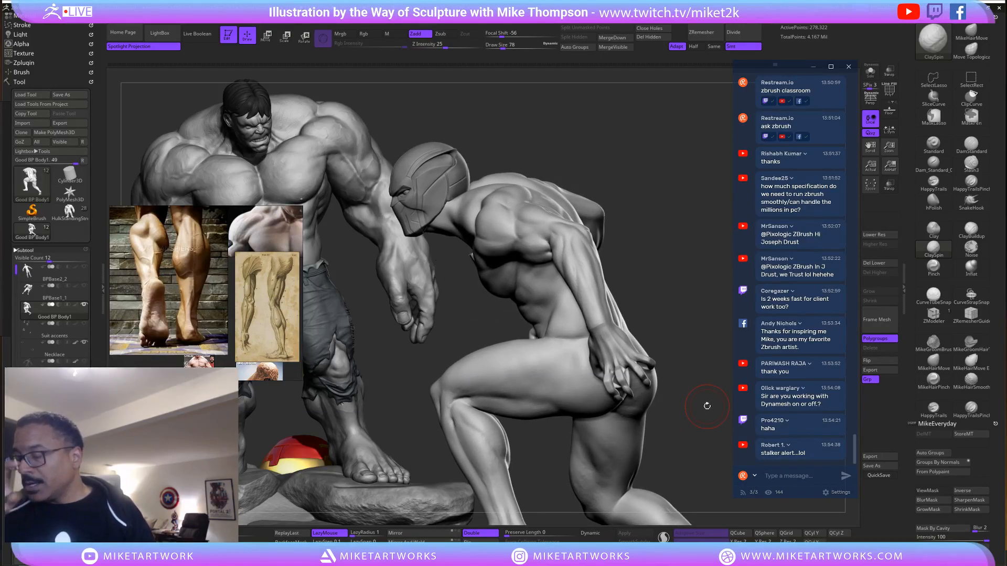
pyautogui.moveTo(696, 443); pyautogui.dragTo(695, 447)
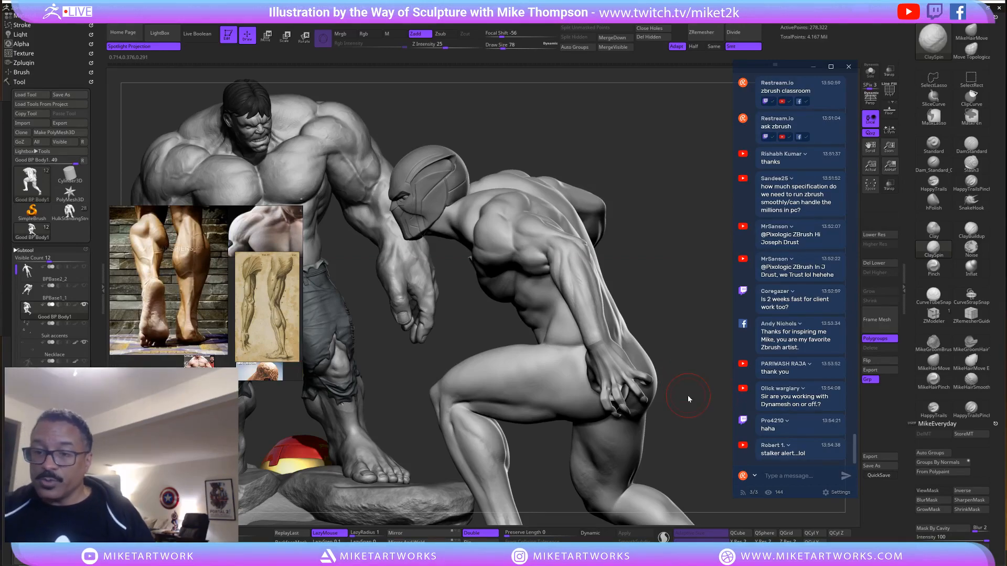
pyautogui.moveTo(688, 398)
pyautogui.mouseDown()
pyautogui.moveTo(650, 275)
pyautogui.moveTo(663, 299)
pyautogui.mouseUp()
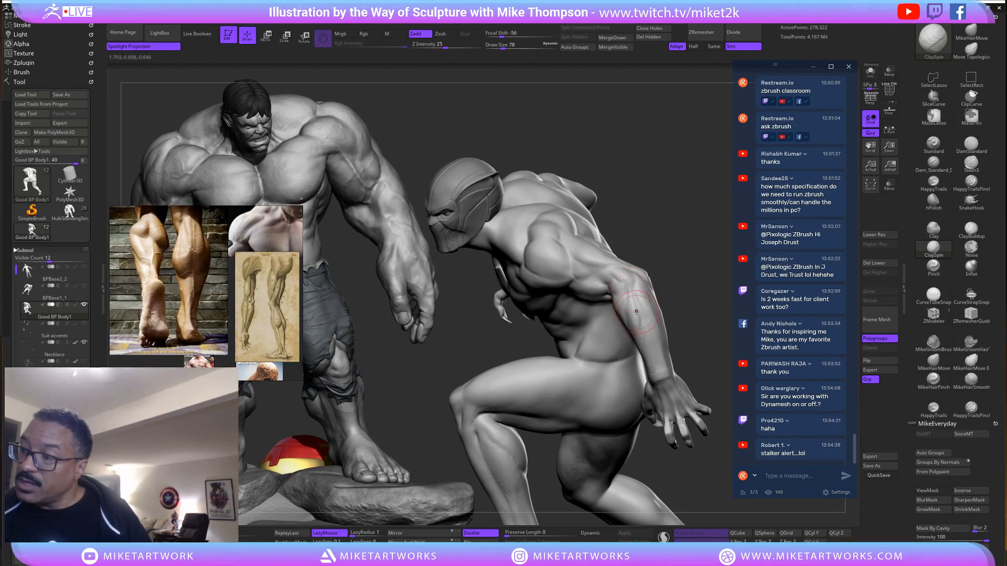
pyautogui.press('shift')
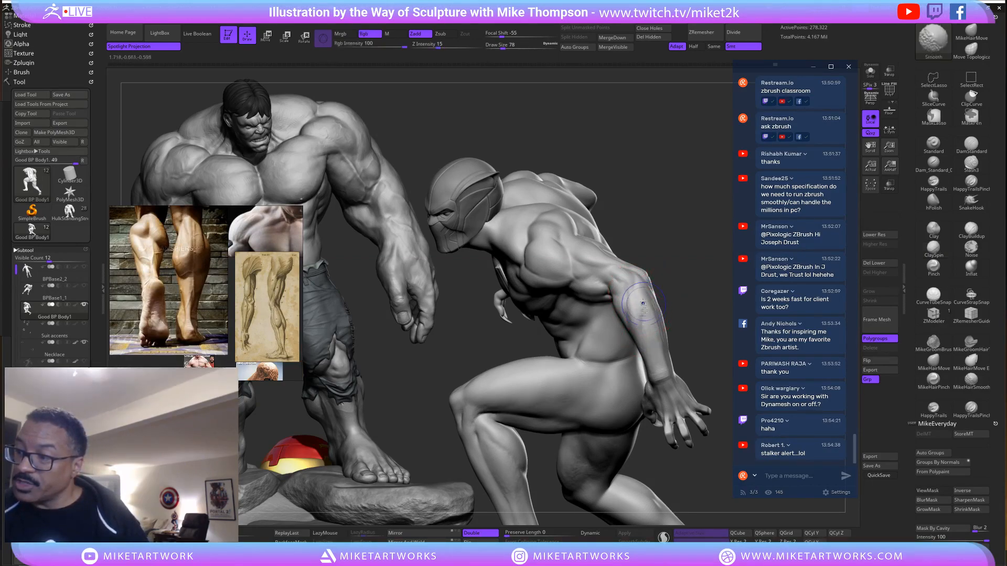
pyautogui.moveTo(690, 292)
pyautogui.mouseDown()
pyautogui.moveTo(695, 276)
pyautogui.moveTo(683, 273)
pyautogui.moveTo(697, 277)
pyautogui.moveTo(694, 263)
pyautogui.moveTo(687, 270)
pyautogui.mouseUp()
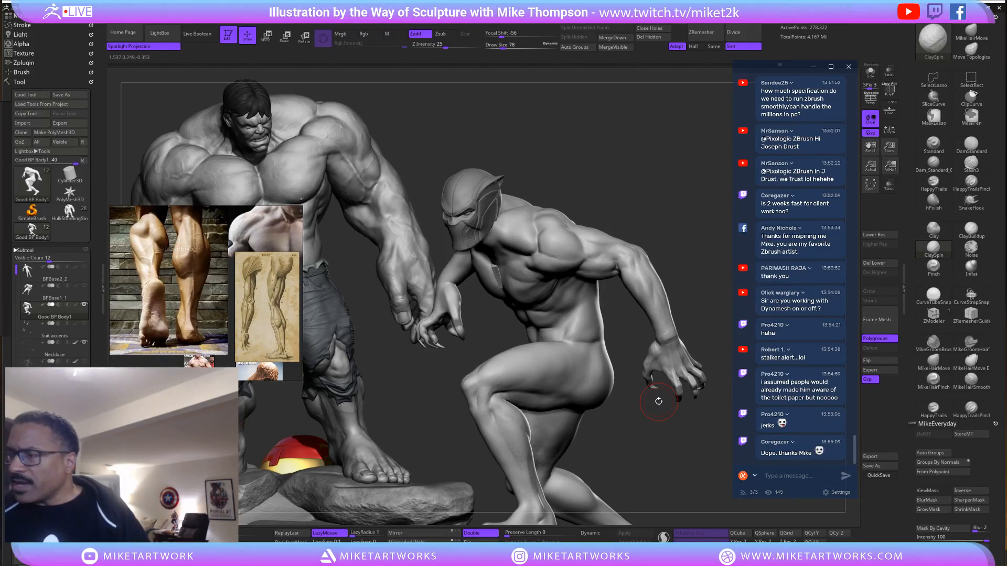
# Examine the Black Panther figure's side and read back through the stream chat messages.
pyautogui.moveTo(670, 449); pyautogui.dragTo(685, 445)
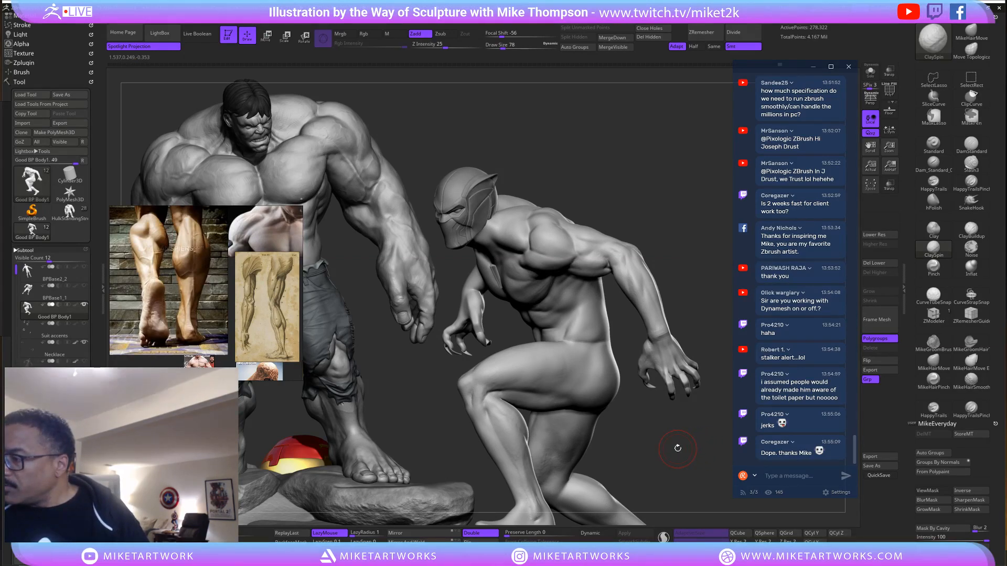
pyautogui.moveTo(677, 444); pyautogui.dragTo(669, 439)
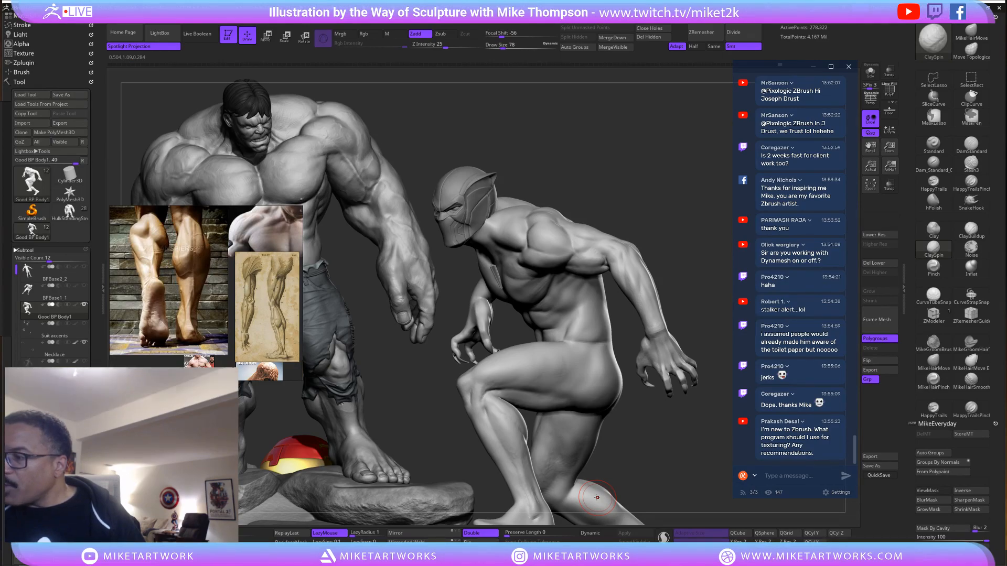
pyautogui.moveTo(681, 446); pyautogui.dragTo(669, 458)
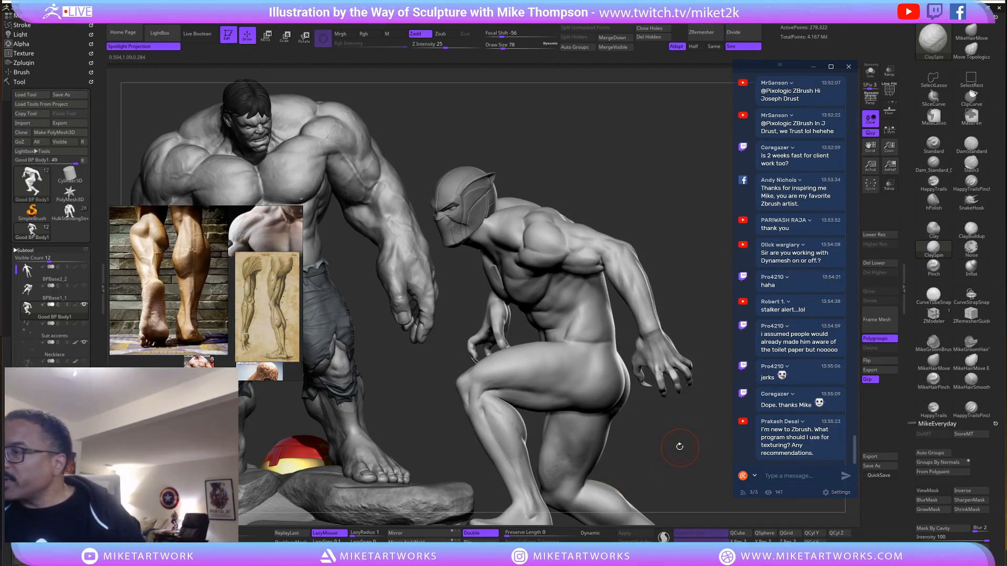
pyautogui.scroll(3, 803, 252)
pyautogui.scroll(5, 803, 252)
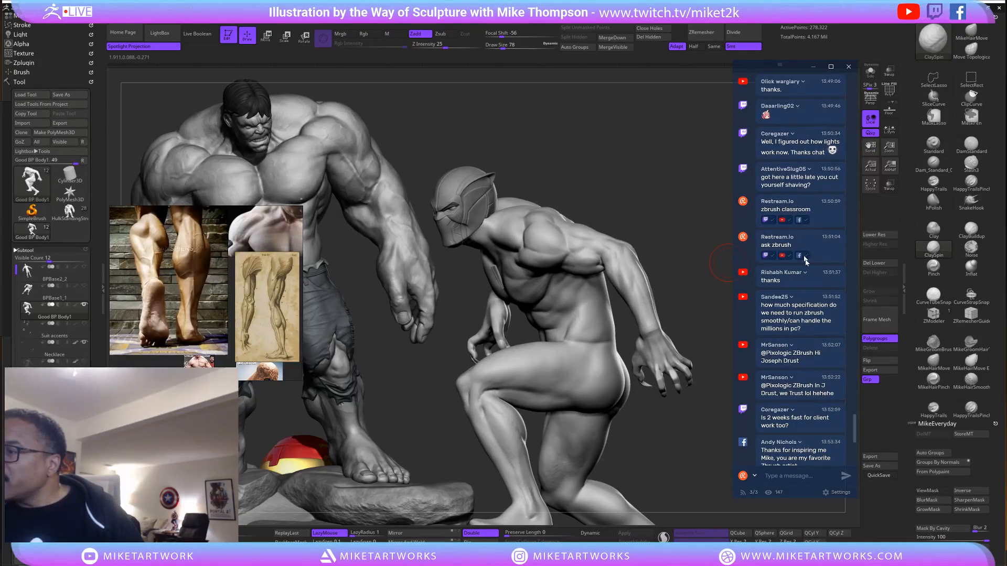
pyautogui.scroll(-6, 804, 255)
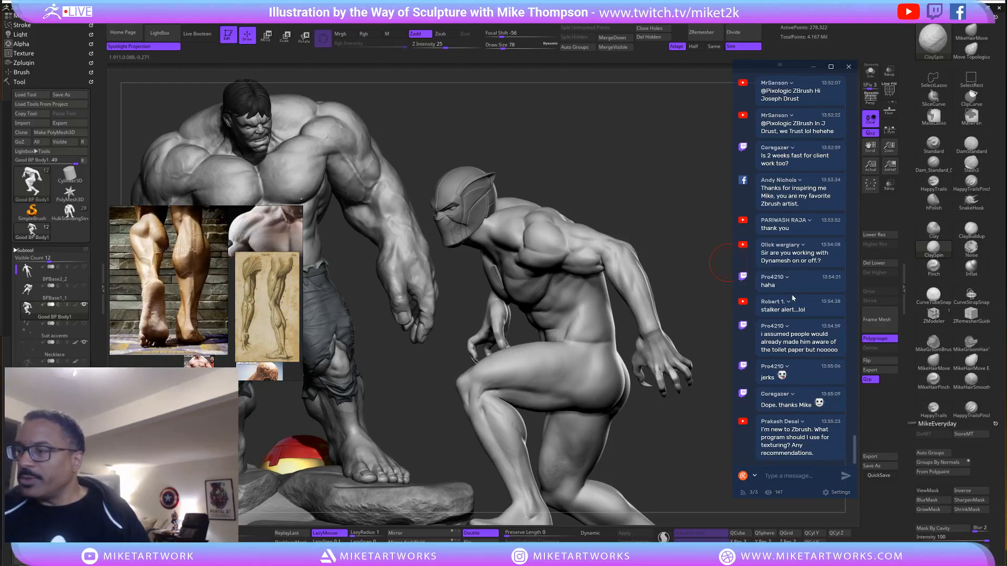
# Smooth the calf along the back of the Black Panther figure's forward lower leg.
pyautogui.moveTo(699, 471); pyautogui.dragTo(693, 442)
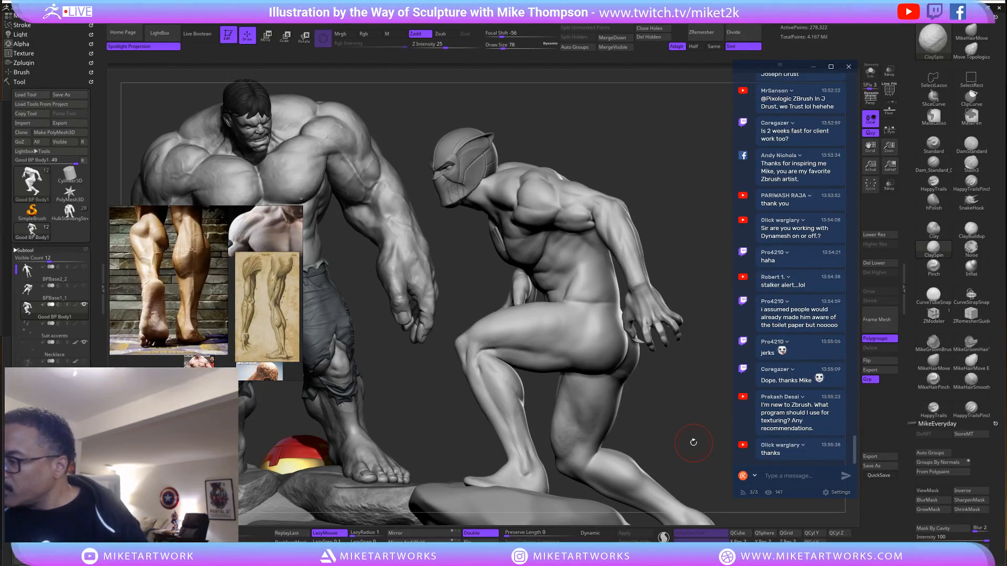
pyautogui.moveTo(693, 443)
pyautogui.mouseDown()
pyautogui.moveTo(701, 403)
pyautogui.moveTo(555, 401)
pyautogui.moveTo(692, 405)
pyautogui.mouseUp()
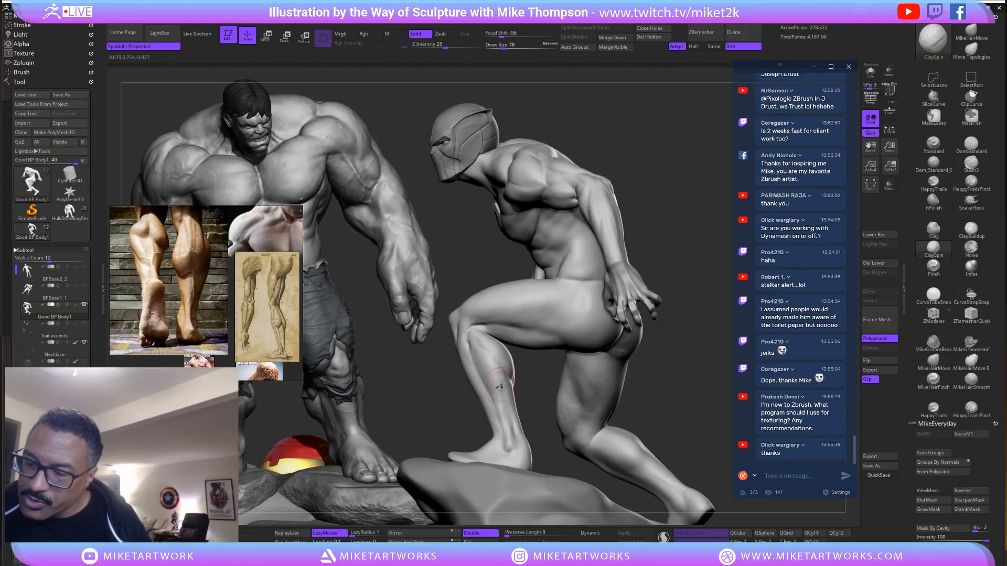
pyautogui.press('shift')
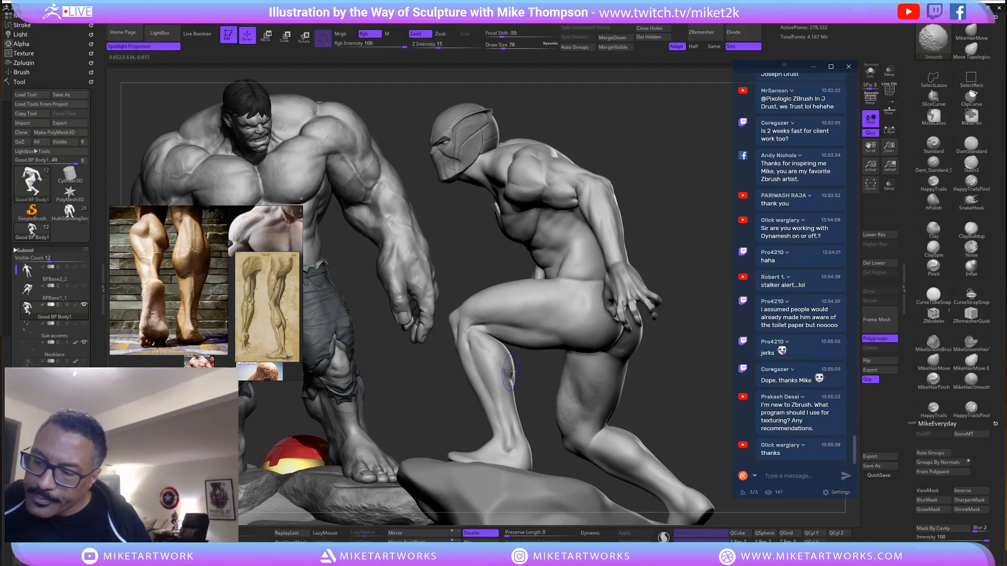
pyautogui.keyDown('shift'); pyautogui.moveTo(511, 371); pyautogui.dragTo(512, 410); pyautogui.keyUp('shift')
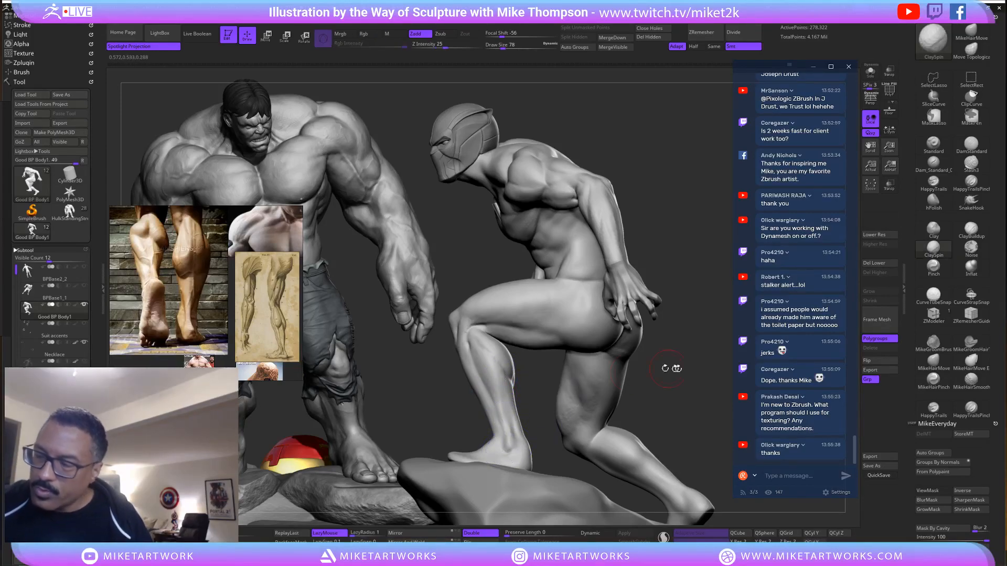
# Refine the forward lower leg from behind and its inner side with the ClaySpin brush, smoothing the form above the ankle.
pyautogui.moveTo(666, 369)
pyautogui.mouseDown()
pyautogui.moveTo(591, 451)
pyautogui.moveTo(629, 430)
pyautogui.moveTo(533, 383)
pyautogui.mouseUp()
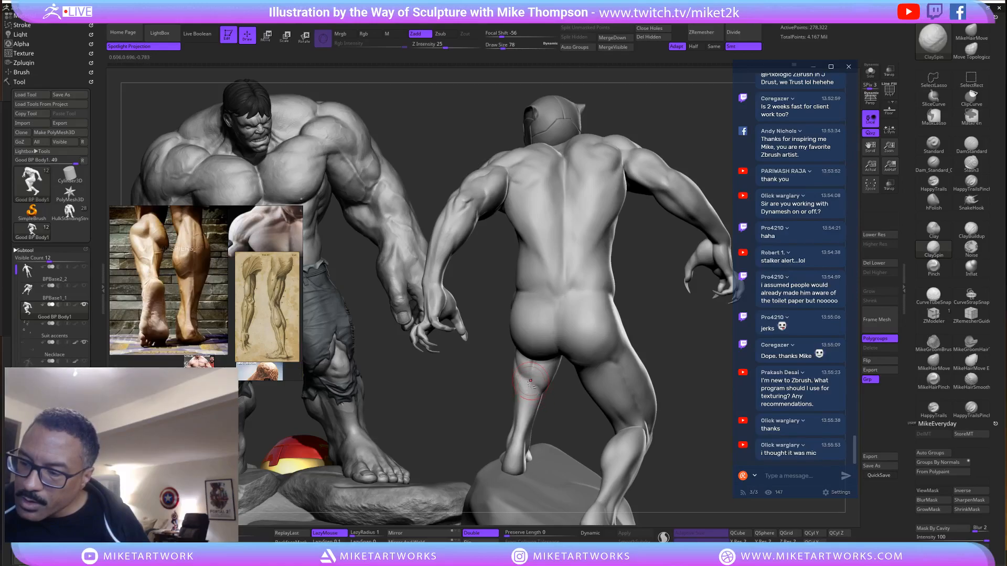
pyautogui.moveTo(683, 358); pyautogui.dragTo(677, 349)
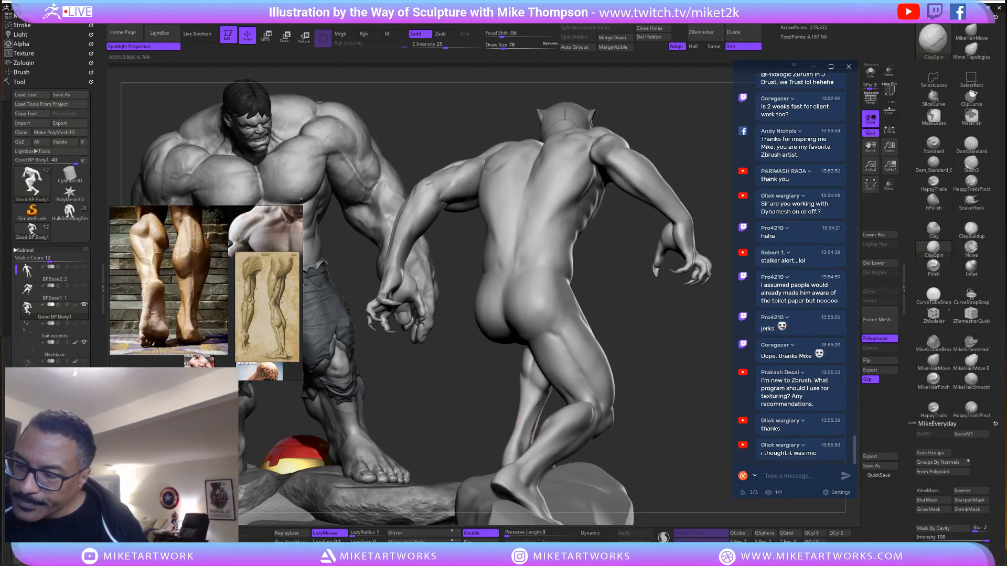
pyautogui.moveTo(647, 353)
pyautogui.mouseDown()
pyautogui.moveTo(572, 406)
pyautogui.moveTo(547, 399)
pyautogui.moveTo(535, 428)
pyautogui.moveTo(557, 390)
pyautogui.moveTo(545, 411)
pyautogui.mouseUp()
pyautogui.moveTo(641, 387); pyautogui.dragTo(595, 402)
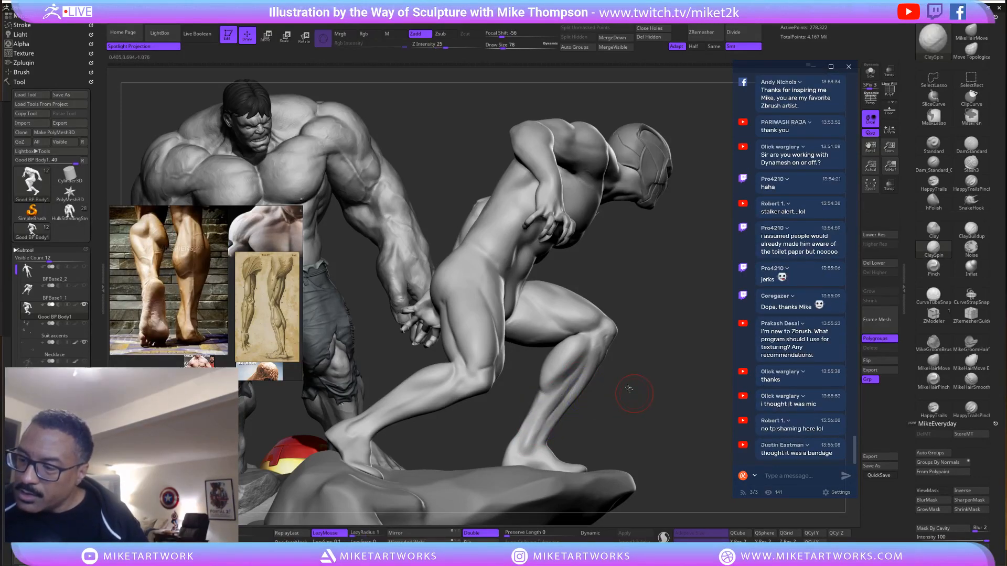
pyautogui.moveTo(628, 388); pyautogui.dragTo(558, 412)
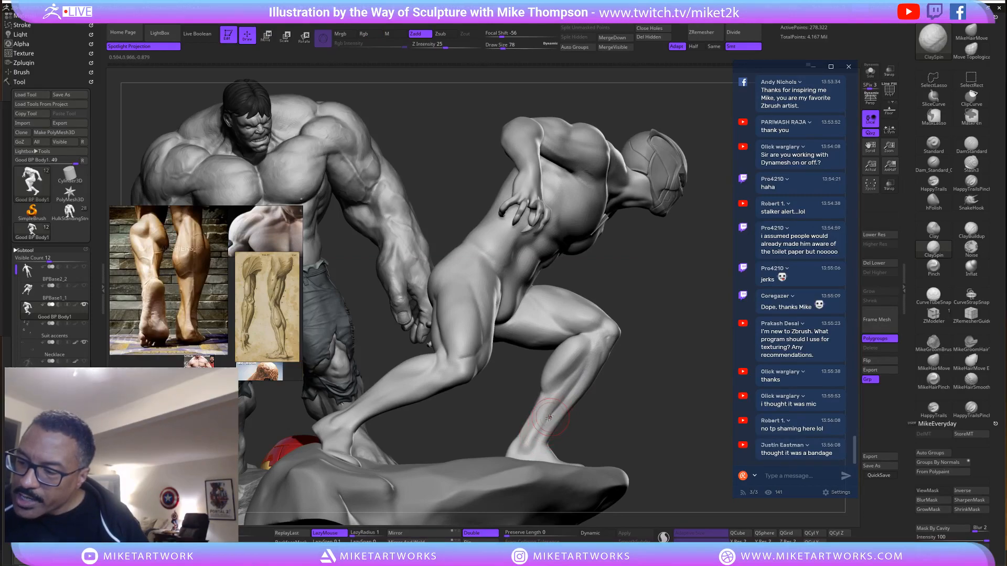
pyautogui.press('shift')
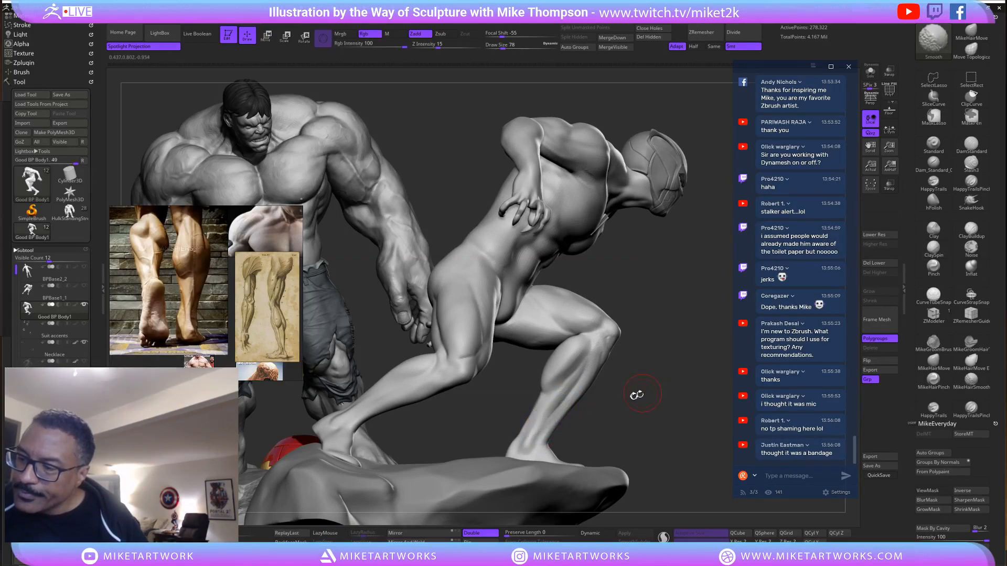
# Refine the outer side of the Black Panther figure's forward lower leg with ClaySpin and smooth the form below the knee.
pyautogui.moveTo(636, 395)
pyautogui.mouseDown()
pyautogui.moveTo(622, 385)
pyautogui.moveTo(658, 362)
pyautogui.moveTo(631, 361)
pyautogui.moveTo(663, 335)
pyautogui.moveTo(681, 346)
pyautogui.moveTo(673, 377)
pyautogui.moveTo(653, 367)
pyautogui.mouseUp()
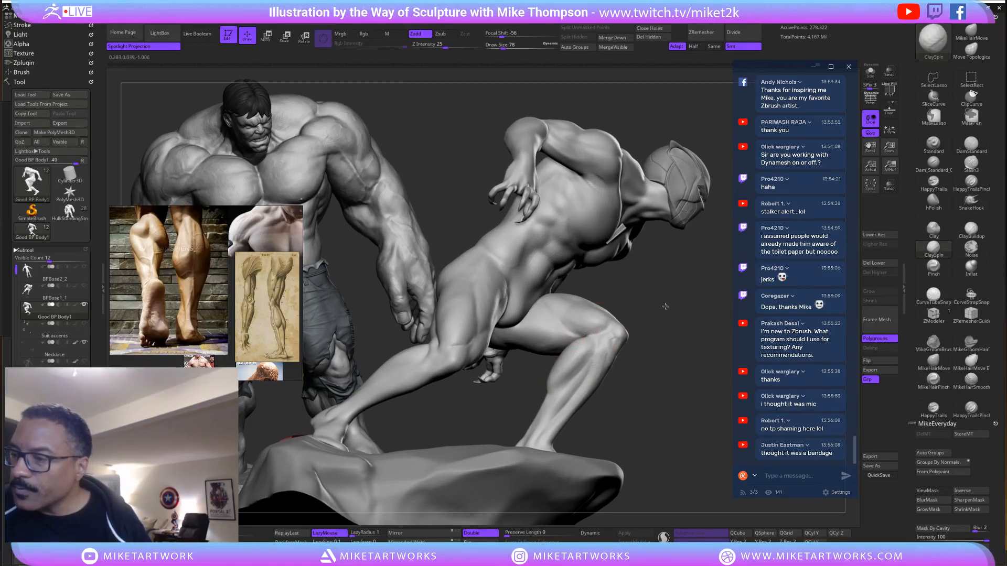
pyautogui.moveTo(663, 300); pyautogui.dragTo(659, 341)
pyautogui.moveTo(689, 424)
pyautogui.mouseDown()
pyautogui.moveTo(703, 415)
pyautogui.moveTo(694, 425)
pyautogui.moveTo(535, 345)
pyautogui.mouseUp()
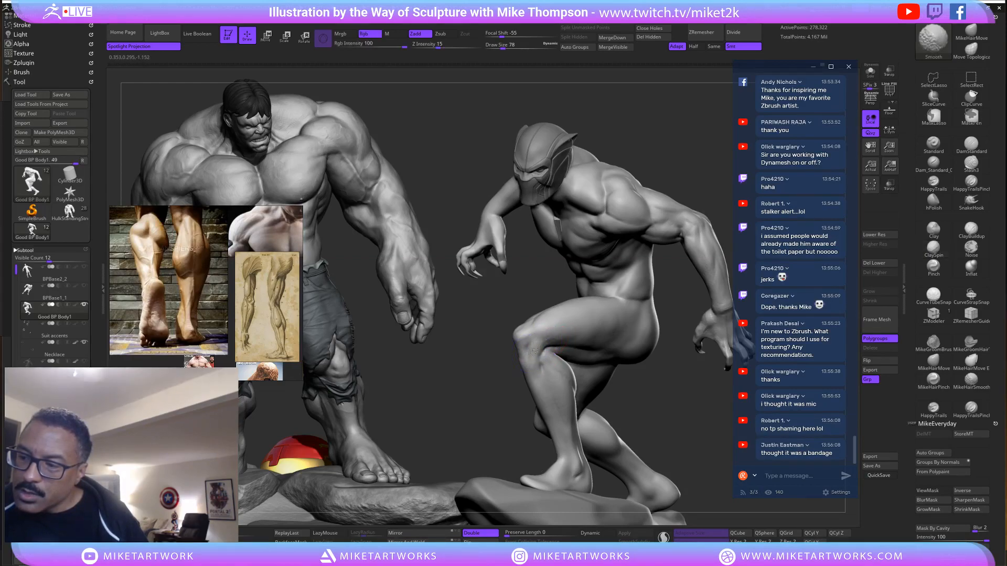
pyautogui.moveTo(678, 403); pyautogui.dragTo(554, 386)
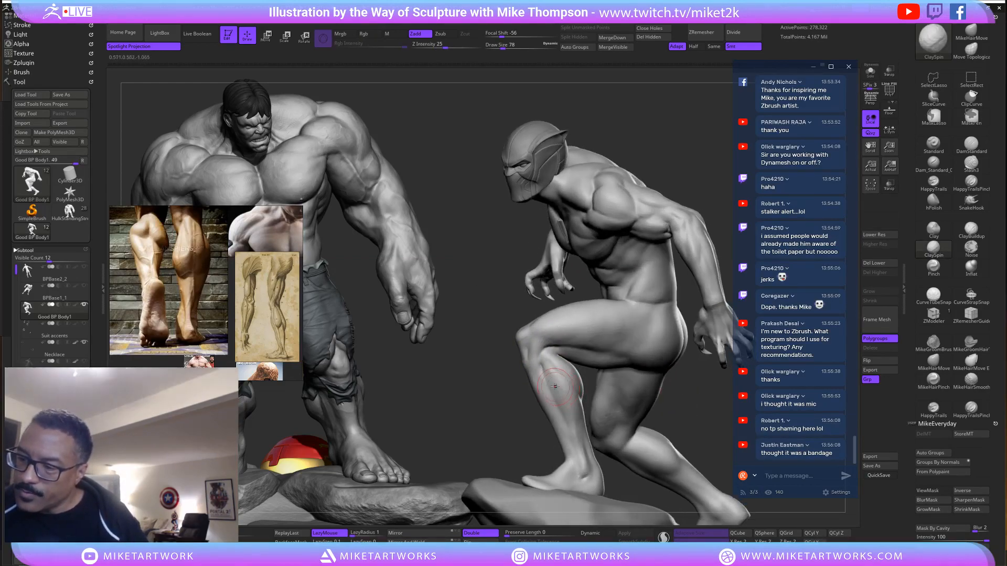
pyautogui.press('shift')
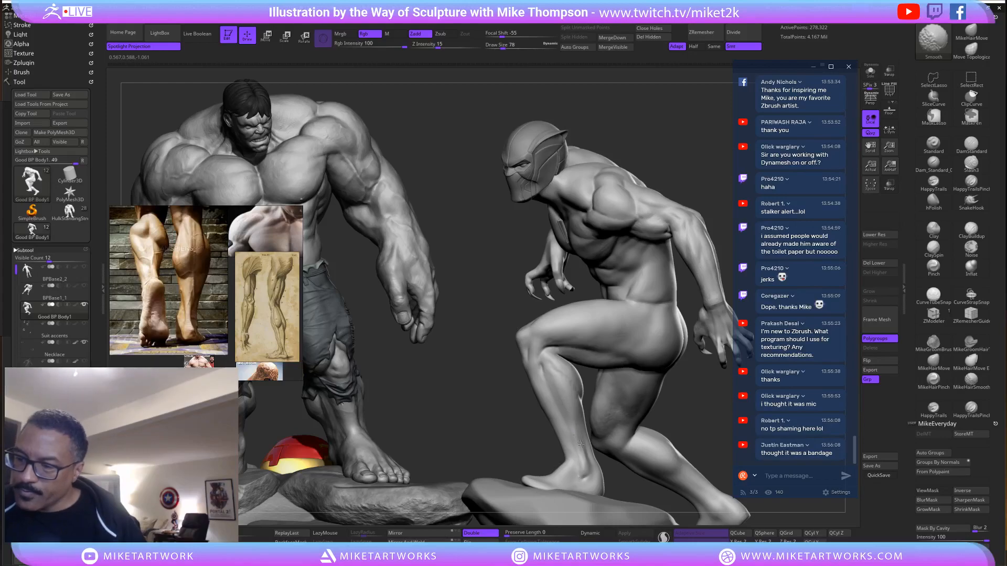
# Smooth the rear leg's thigh just above the knee.
pyautogui.moveTo(703, 421); pyautogui.dragTo(637, 430)
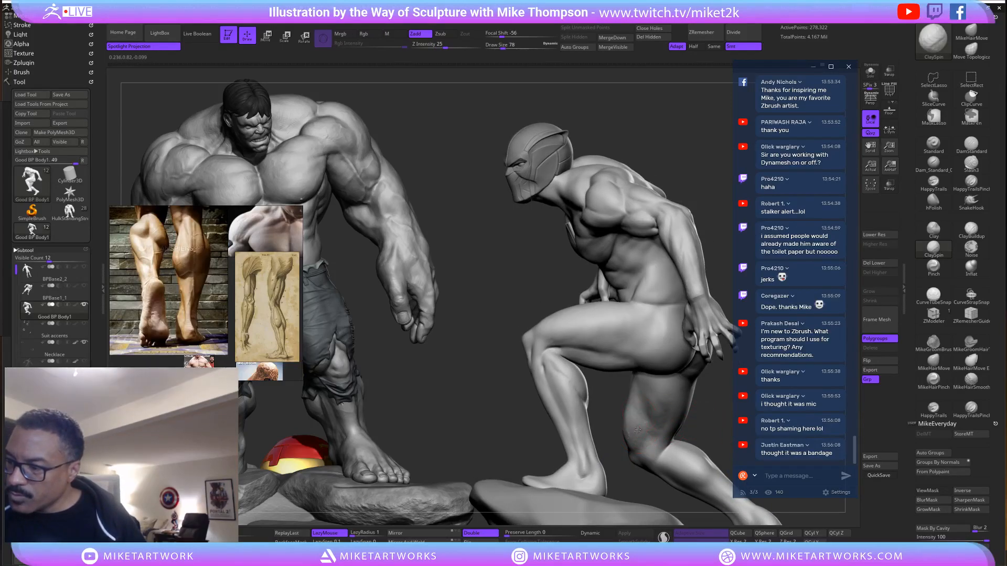
pyautogui.press('shift')
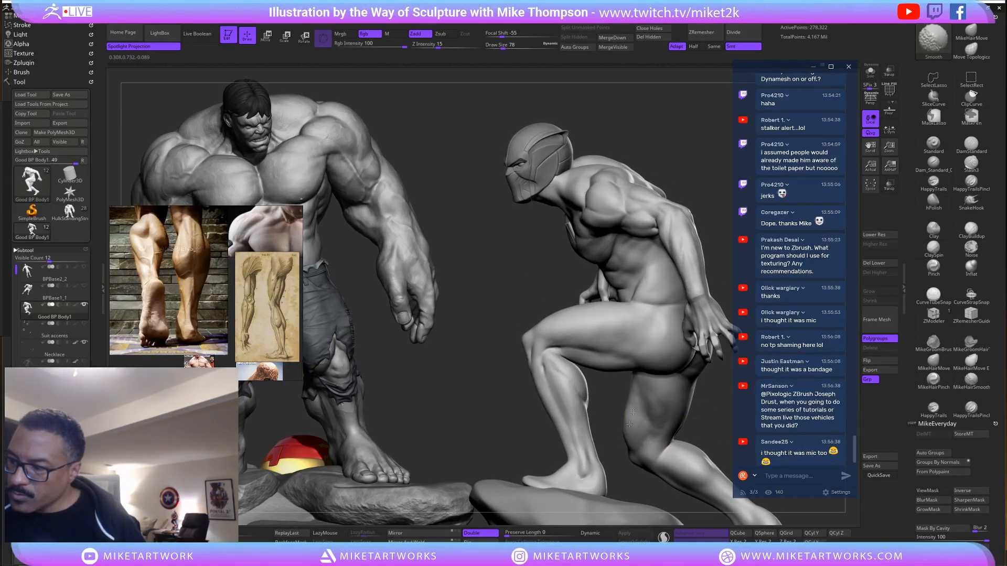
pyautogui.press('shift')
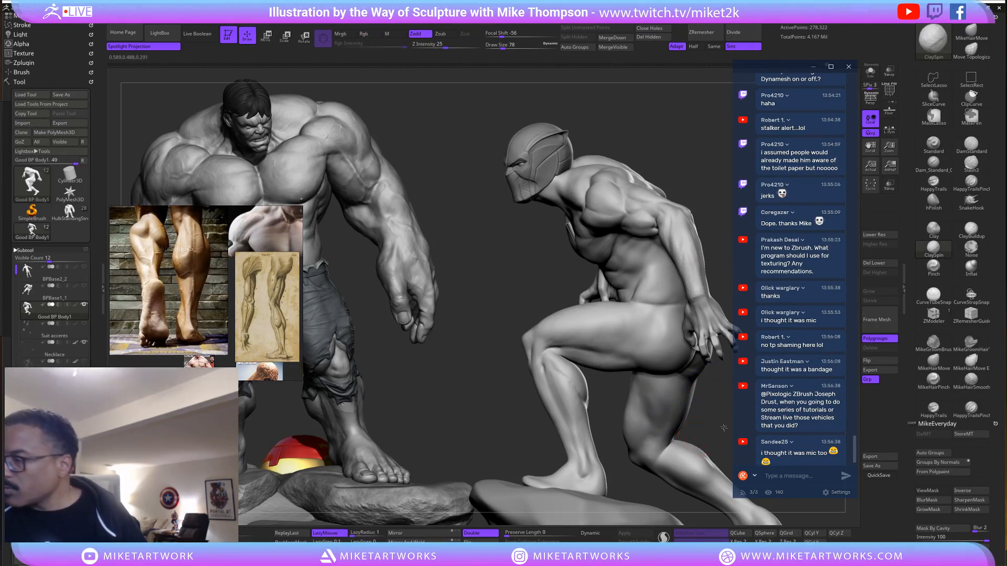
# Build up the outer calf and shin just below the forward leg's knee with ClaySpin, smoothing the transitions.
pyautogui.moveTo(724, 428); pyautogui.dragTo(703, 399)
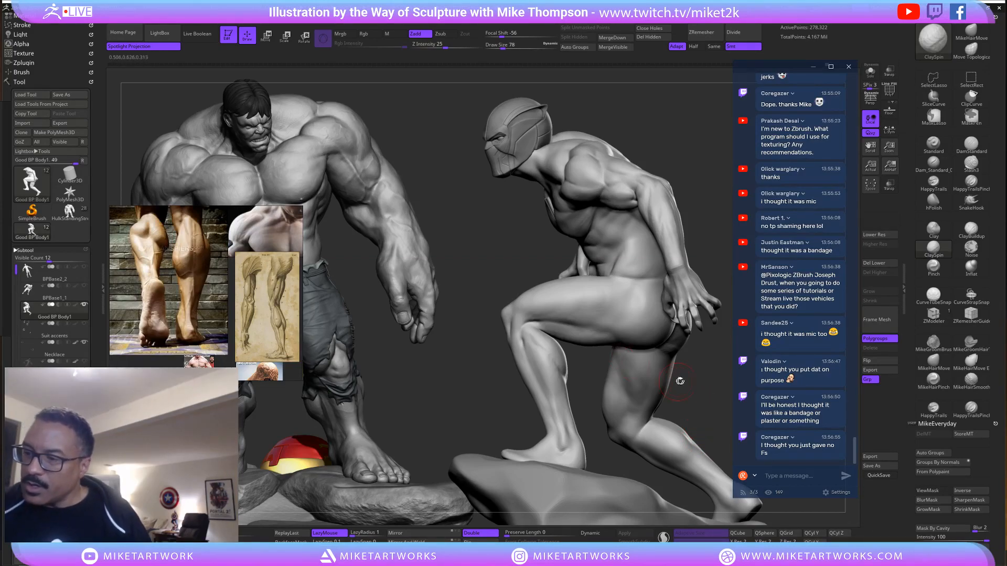
pyautogui.moveTo(697, 394); pyautogui.dragTo(651, 391)
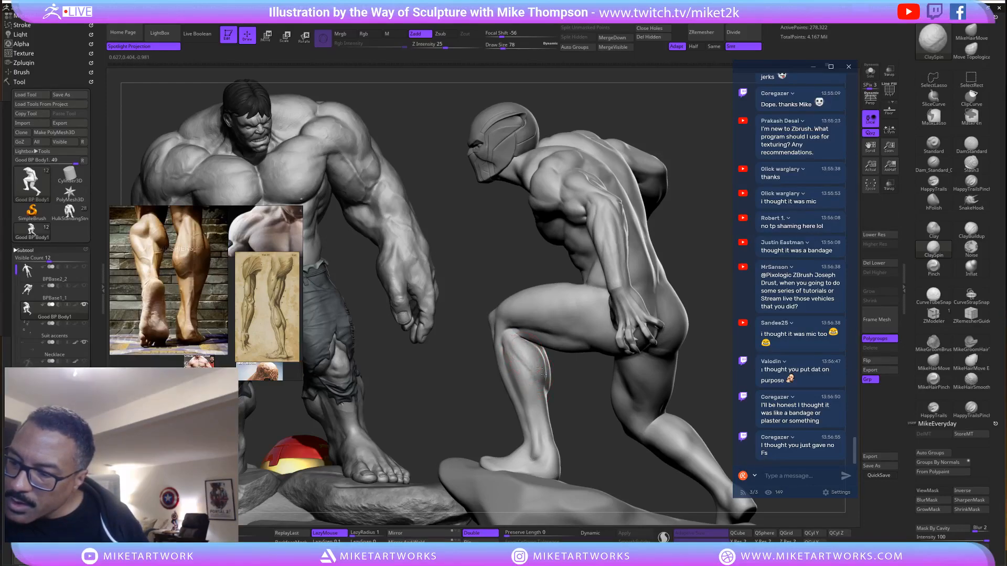
pyautogui.moveTo(702, 257); pyautogui.dragTo(648, 261)
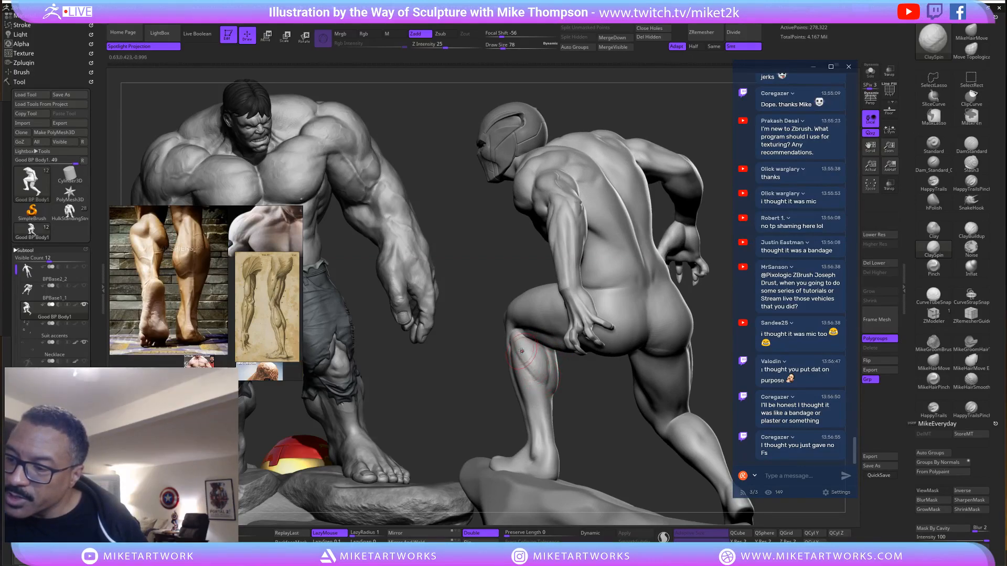
pyautogui.press('shift')
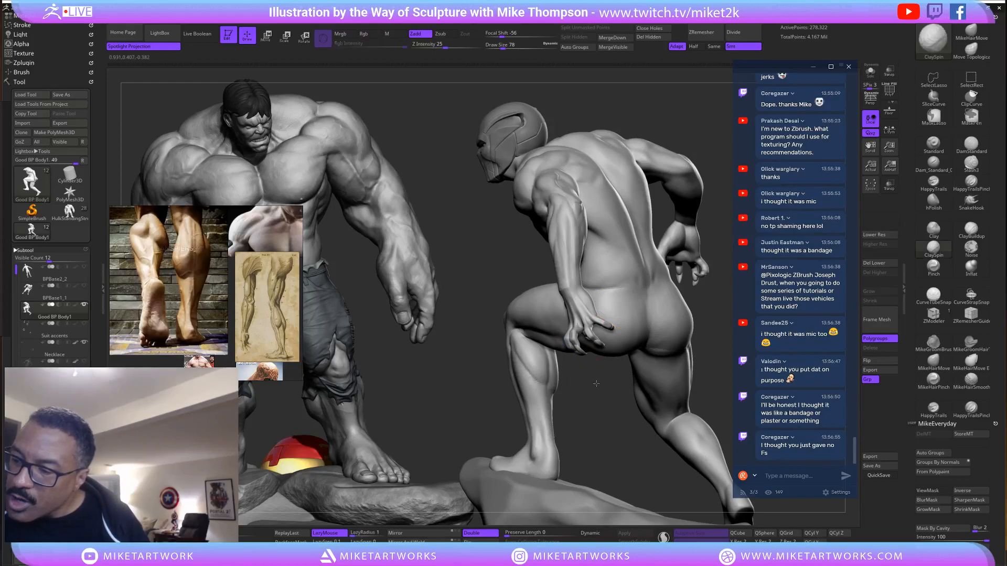
pyautogui.moveTo(475, 361); pyautogui.dragTo(517, 353)
pyautogui.moveTo(567, 382)
pyautogui.mouseDown()
pyautogui.moveTo(575, 411)
pyautogui.moveTo(563, 394)
pyautogui.mouseUp()
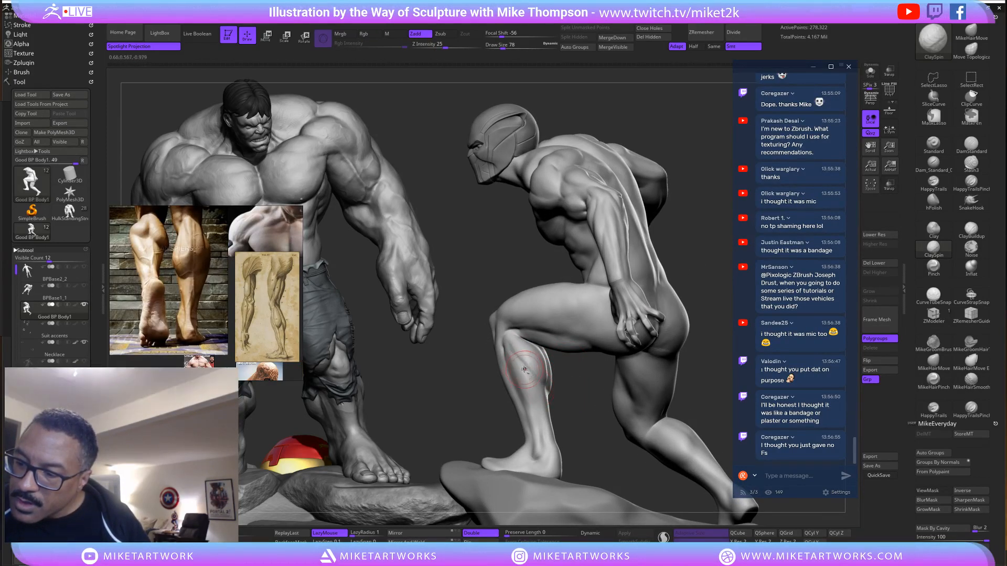
pyautogui.press('shift')
pyautogui.keyDown('shift'); pyautogui.moveTo(517, 349); pyautogui.dragTo(516, 337); pyautogui.keyUp('shift')
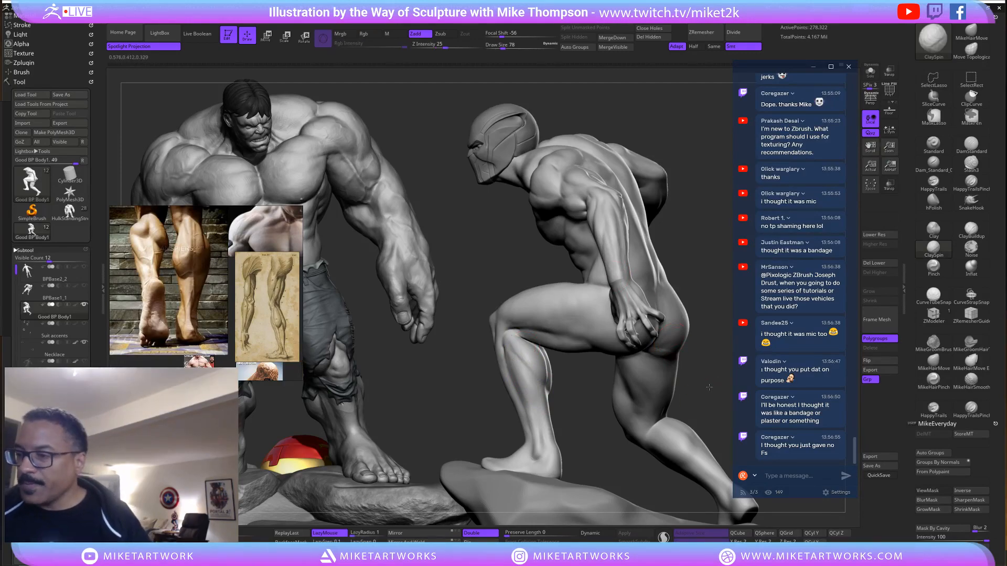
# Refine the forward leg's calf down toward the ankle and up to the knee, blending the muscle forms with smoothing.
pyautogui.moveTo(709, 388); pyautogui.dragTo(670, 387)
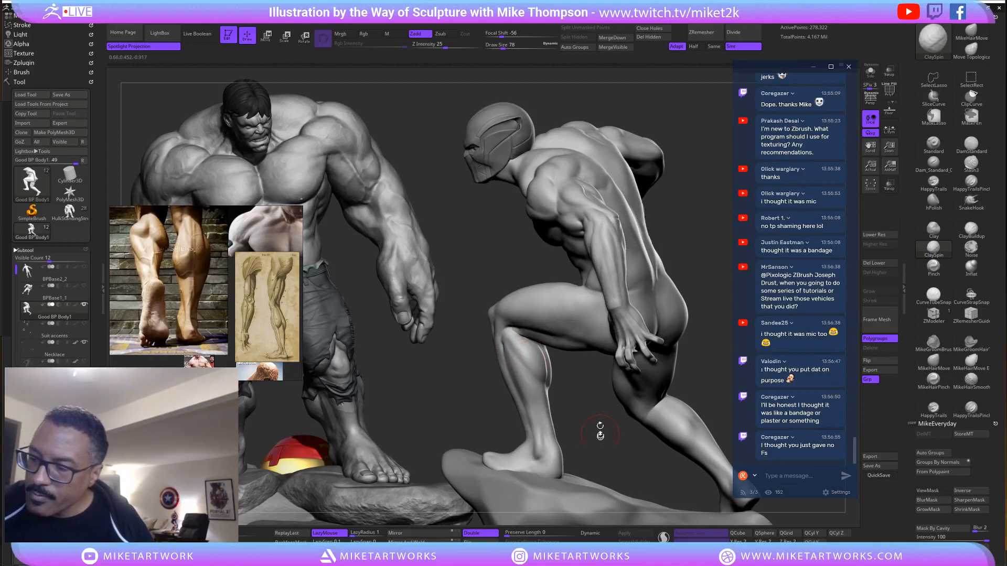
pyautogui.moveTo(600, 432); pyautogui.dragTo(566, 382)
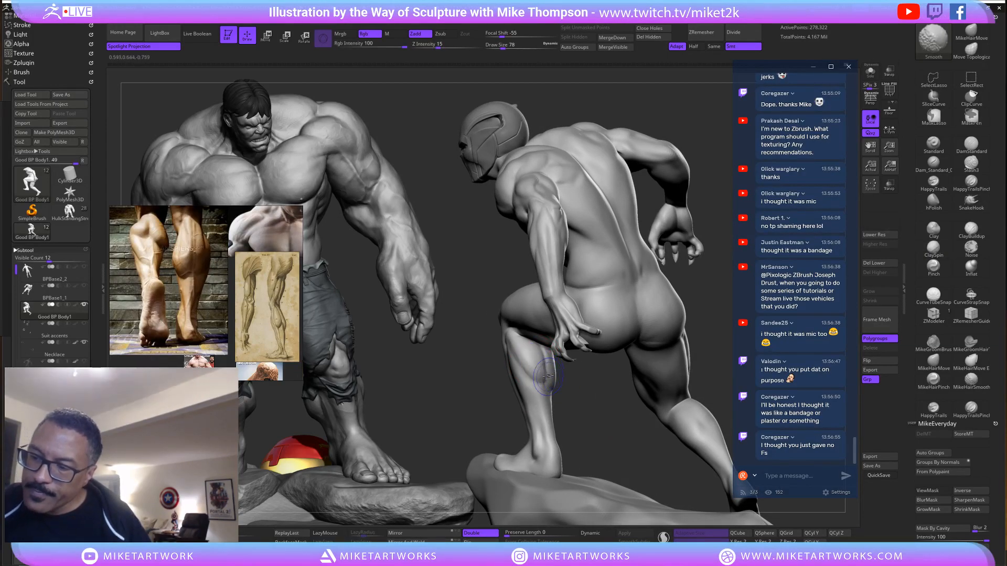
pyautogui.moveTo(594, 416)
pyautogui.mouseDown()
pyautogui.moveTo(573, 395)
pyautogui.moveTo(523, 405)
pyautogui.mouseUp()
pyautogui.press('shift')
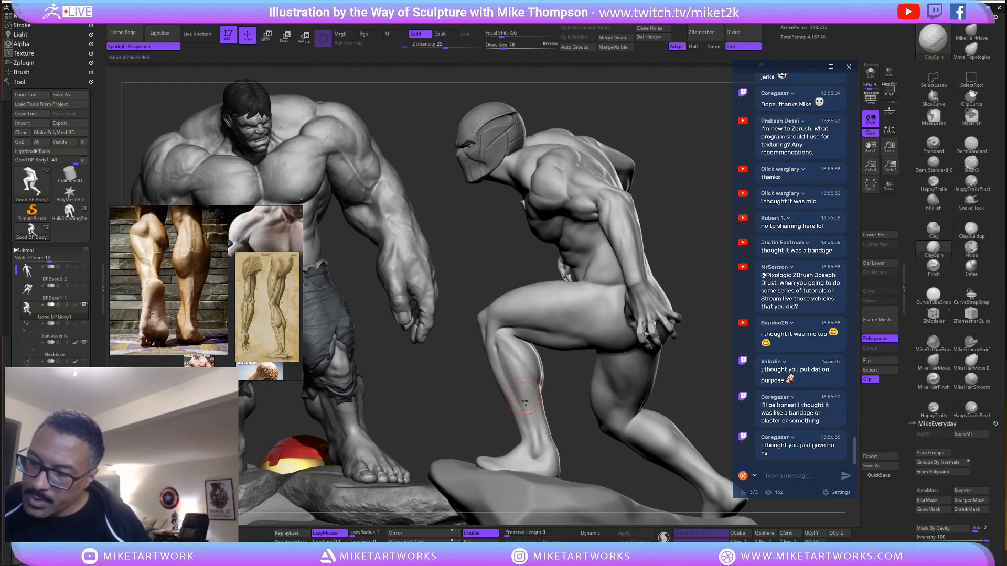
pyautogui.moveTo(589, 446)
pyautogui.mouseDown()
pyautogui.moveTo(690, 376)
pyautogui.moveTo(540, 311)
pyautogui.mouseUp()
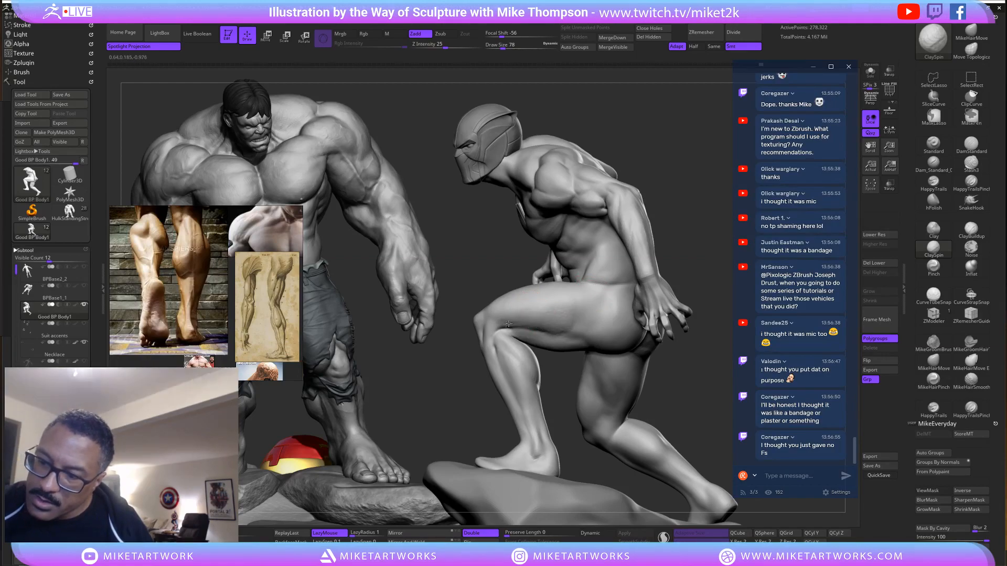
pyautogui.press('shift')
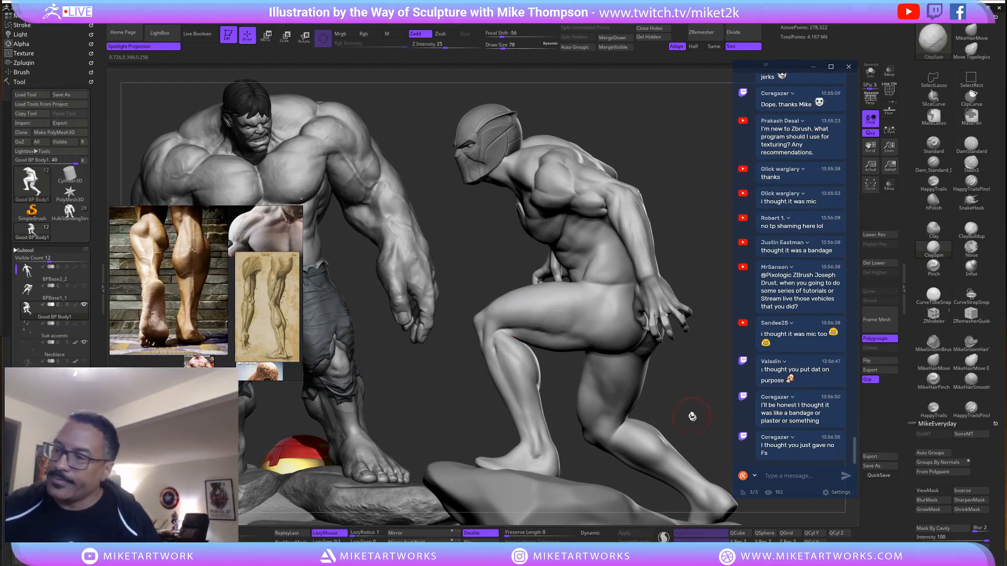
# Smooth the lower chest and build up the rib muscles on the side of the torso below the armpit with ClaySpin.
pyautogui.moveTo(693, 416)
pyautogui.mouseDown()
pyautogui.moveTo(717, 415)
pyautogui.moveTo(676, 315)
pyautogui.moveTo(670, 223)
pyautogui.moveTo(569, 273)
pyautogui.mouseUp()
pyautogui.press('shift')
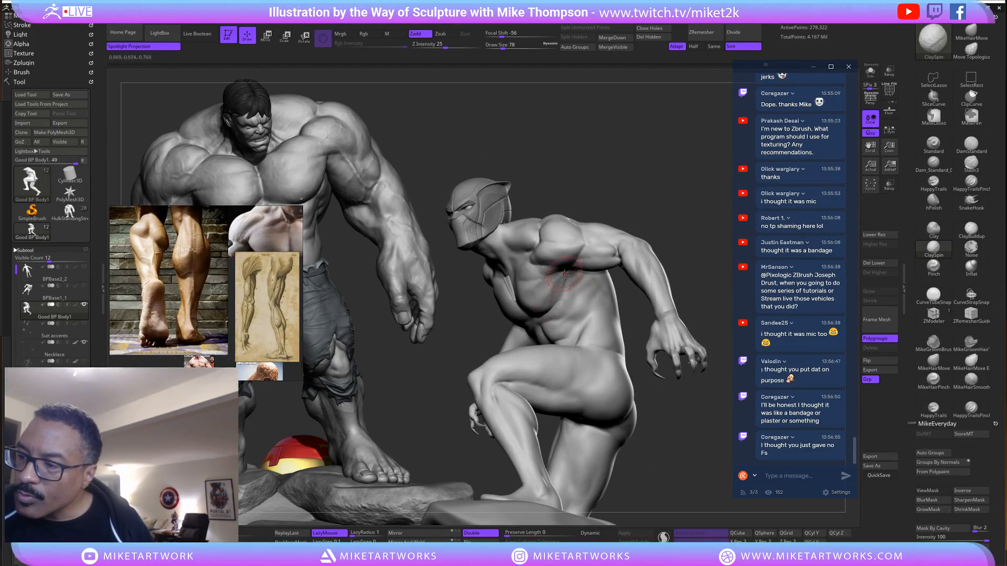
pyautogui.moveTo(649, 197); pyautogui.dragTo(638, 198)
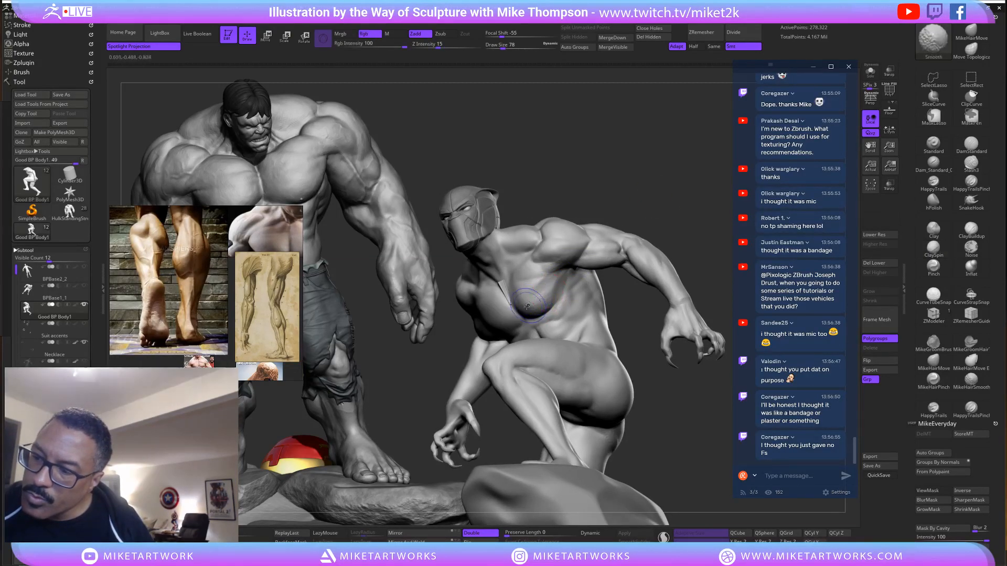
pyautogui.moveTo(642, 221); pyautogui.dragTo(559, 307)
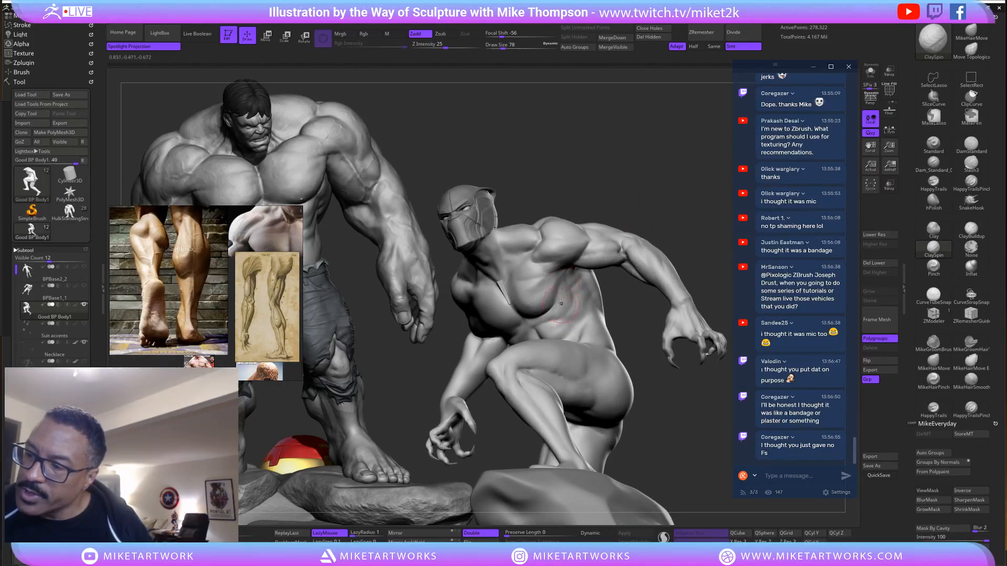
pyautogui.moveTo(570, 280); pyautogui.dragTo(594, 274, button='right')
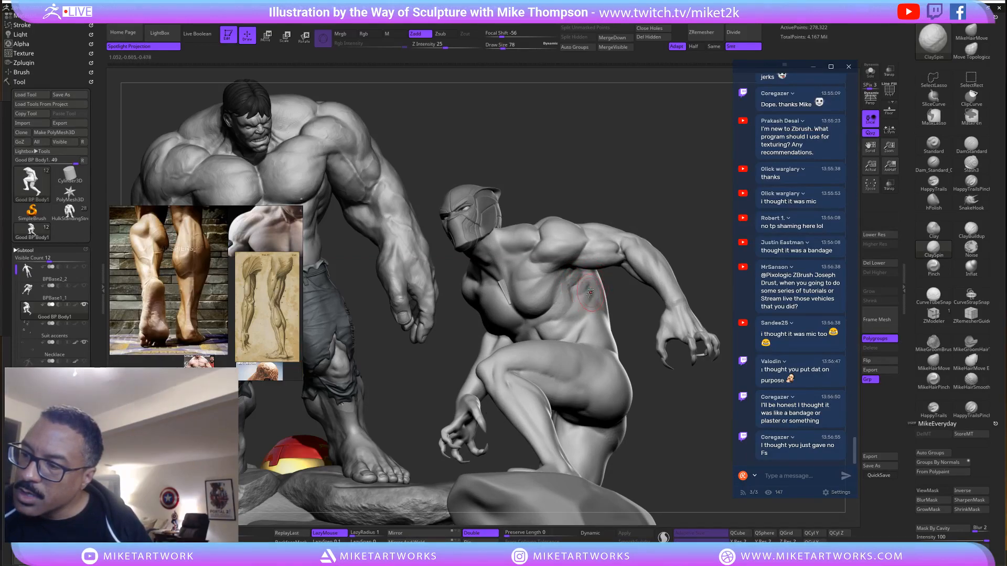
pyautogui.moveTo(589, 291); pyautogui.dragTo(588, 296, button='right')
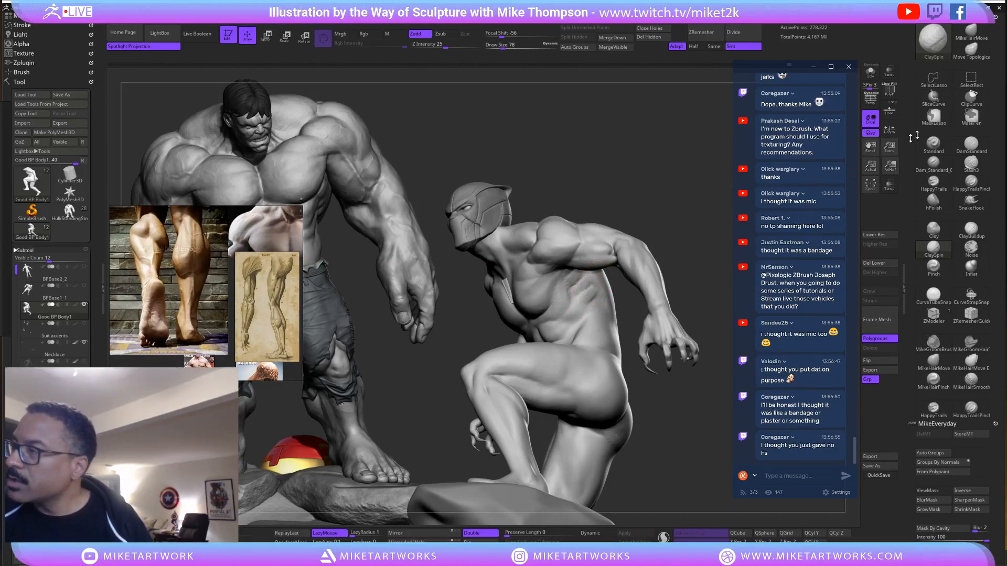
# Carve the serratus and rib separations on the side of the torso below the armpit with the DamStandard brush.
pyautogui.click(971, 144)
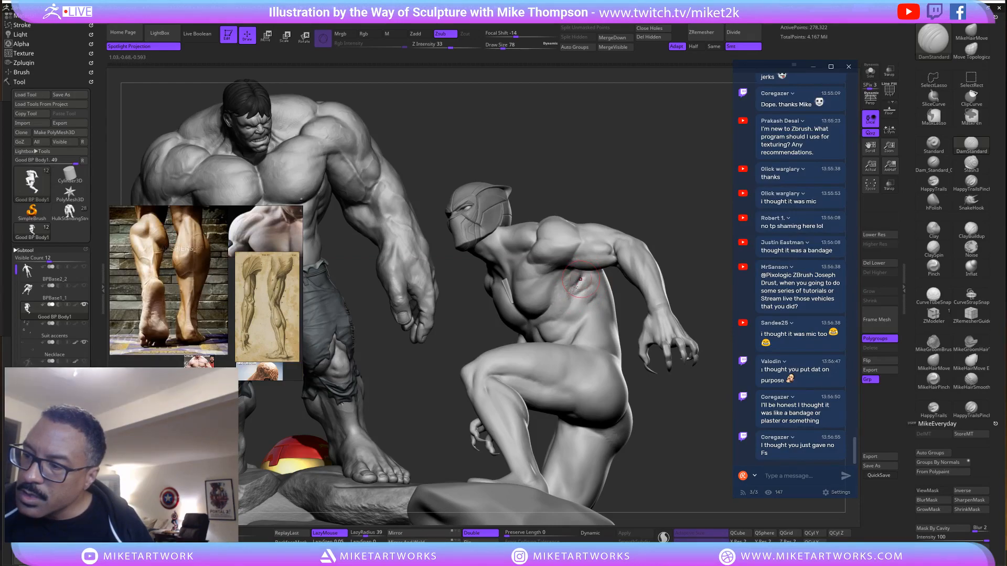
pyautogui.moveTo(568, 278)
pyautogui.mouseDown()
pyautogui.moveTo(569, 300)
pyautogui.moveTo(586, 295)
pyautogui.moveTo(571, 329)
pyautogui.mouseUp()
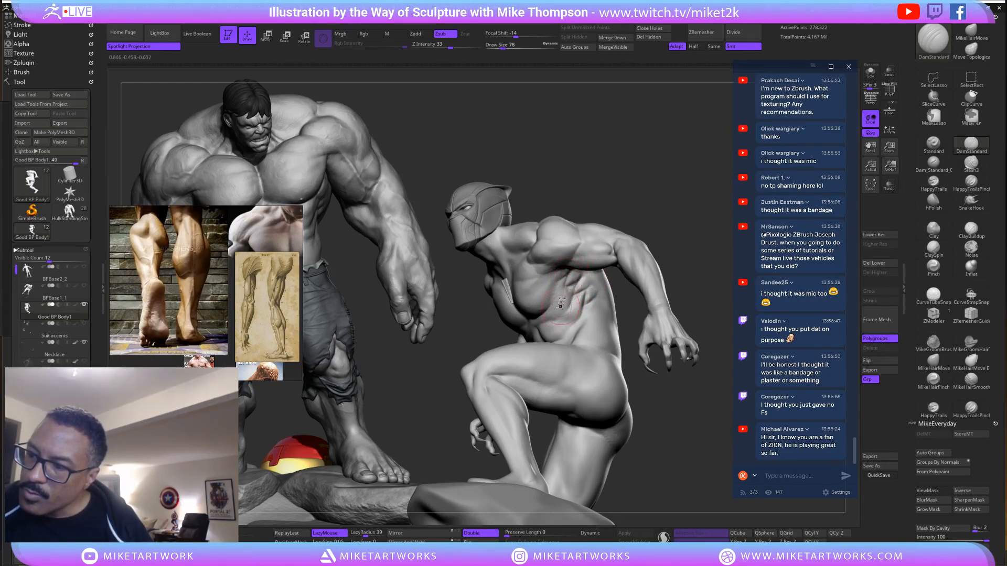
pyautogui.moveTo(666, 394); pyautogui.dragTo(665, 410)
pyautogui.press('shift')
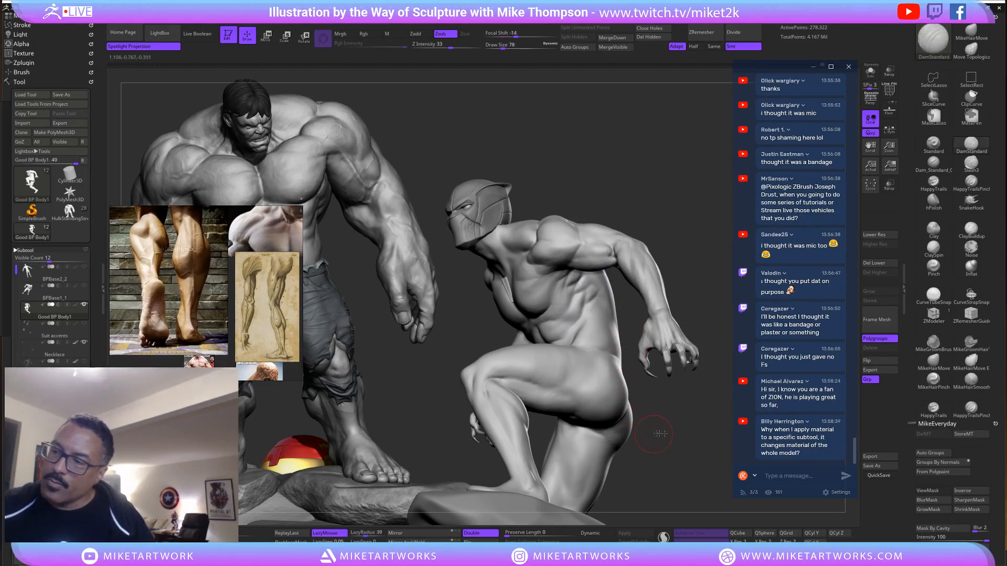
pyautogui.moveTo(668, 412)
pyautogui.mouseDown()
pyautogui.moveTo(671, 431)
pyautogui.moveTo(692, 432)
pyautogui.moveTo(662, 428)
pyautogui.moveTo(593, 306)
pyautogui.mouseUp()
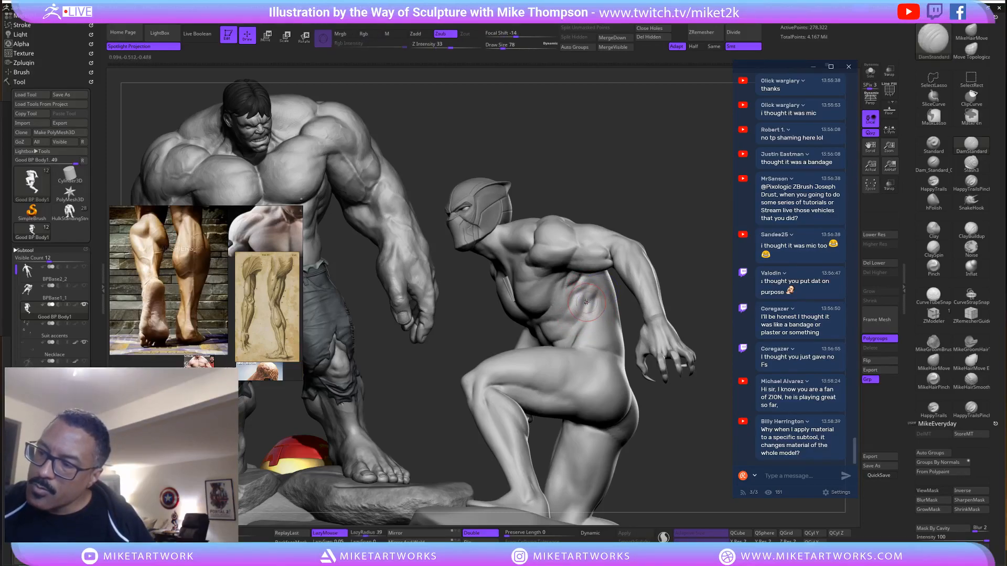
pyautogui.moveTo(588, 287); pyautogui.dragTo(579, 318)
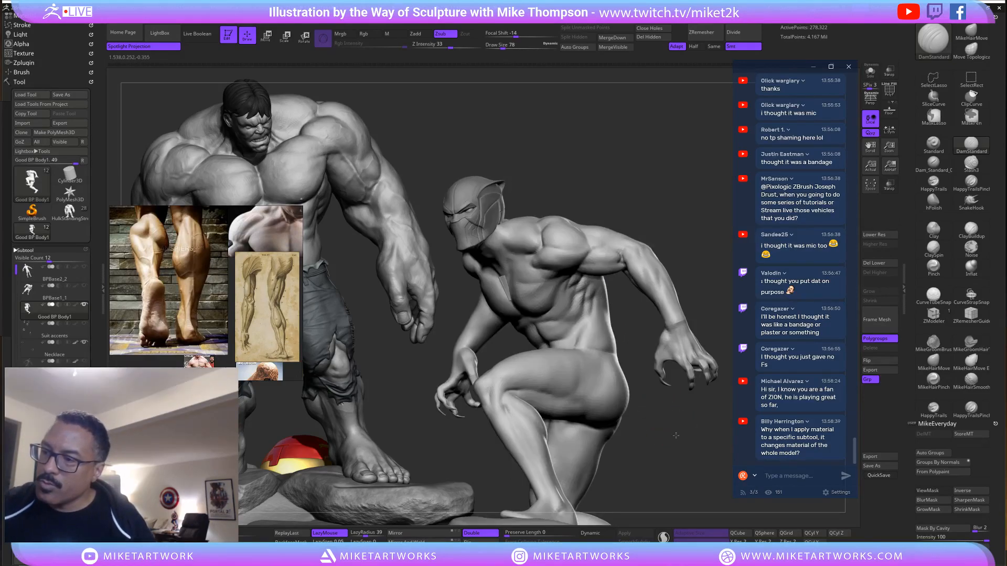
pyautogui.moveTo(677, 431)
pyautogui.mouseDown()
pyautogui.moveTo(684, 403)
pyautogui.moveTo(652, 197)
pyautogui.moveTo(548, 288)
pyautogui.mouseUp()
pyautogui.moveTo(668, 225)
pyautogui.mouseDown()
pyautogui.moveTo(653, 235)
pyautogui.moveTo(674, 205)
pyautogui.mouseUp()
pyautogui.moveTo(516, 330); pyautogui.dragTo(536, 330)
# Hide the arm on the figure's opposite side to expose the ribcage behind it.
pyautogui.moveTo(633, 233); pyautogui.dragTo(680, 229)
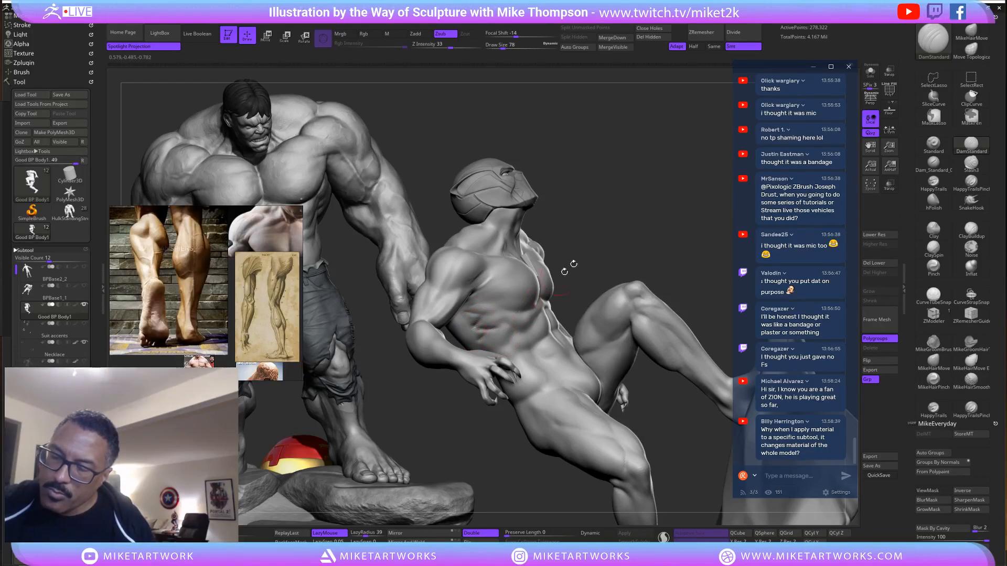
pyautogui.moveTo(645, 252); pyautogui.dragTo(457, 293)
pyautogui.moveTo(433, 178)
pyautogui.keyDown('ctrl'); pyautogui.keyDown('shift'); pyautogui.mouseDown()
pyautogui.moveTo(414, 367)
pyautogui.moveTo(556, 189)
pyautogui.moveTo(406, 362)
pyautogui.mouseUp(); pyautogui.keyUp('shift'); pyautogui.keyUp('ctrl')
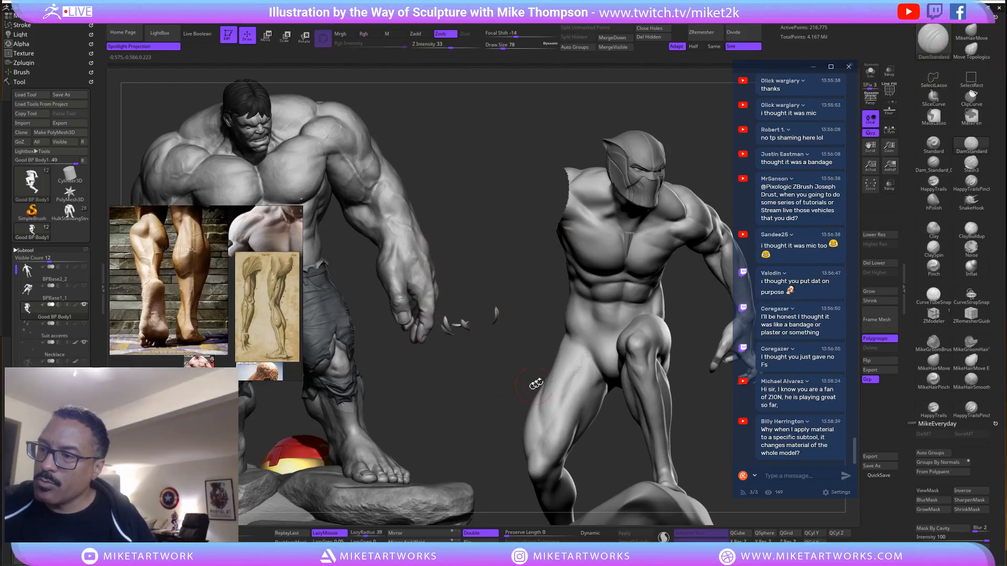
# Carve serratus and rib grooves into the exposed side of the torso with DamStandard and soften them with smoothing.
pyautogui.moveTo(483, 402)
pyautogui.mouseDown()
pyautogui.moveTo(540, 304)
pyautogui.moveTo(726, 257)
pyautogui.moveTo(482, 345)
pyautogui.moveTo(657, 316)
pyautogui.moveTo(619, 310)
pyautogui.mouseUp()
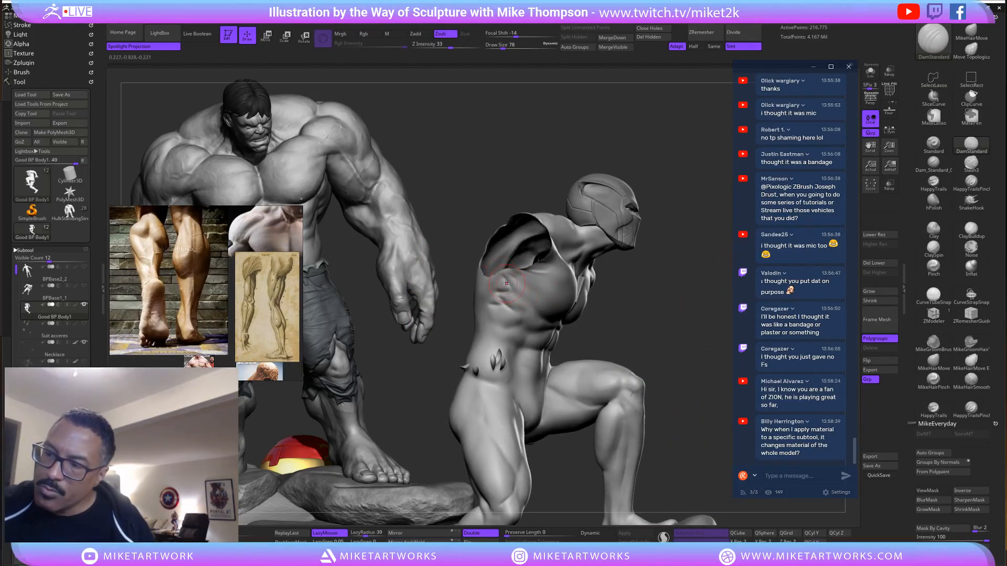
pyautogui.moveTo(512, 291); pyautogui.dragTo(504, 275)
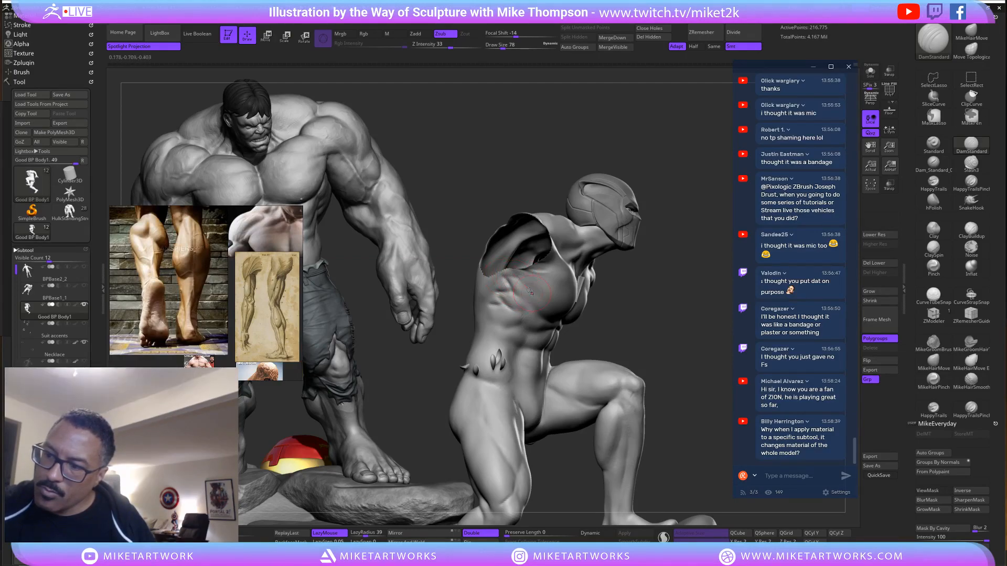
pyautogui.moveTo(513, 288)
pyautogui.mouseDown()
pyautogui.moveTo(529, 309)
pyautogui.moveTo(514, 317)
pyautogui.moveTo(514, 332)
pyautogui.moveTo(507, 304)
pyautogui.moveTo(498, 312)
pyautogui.mouseUp()
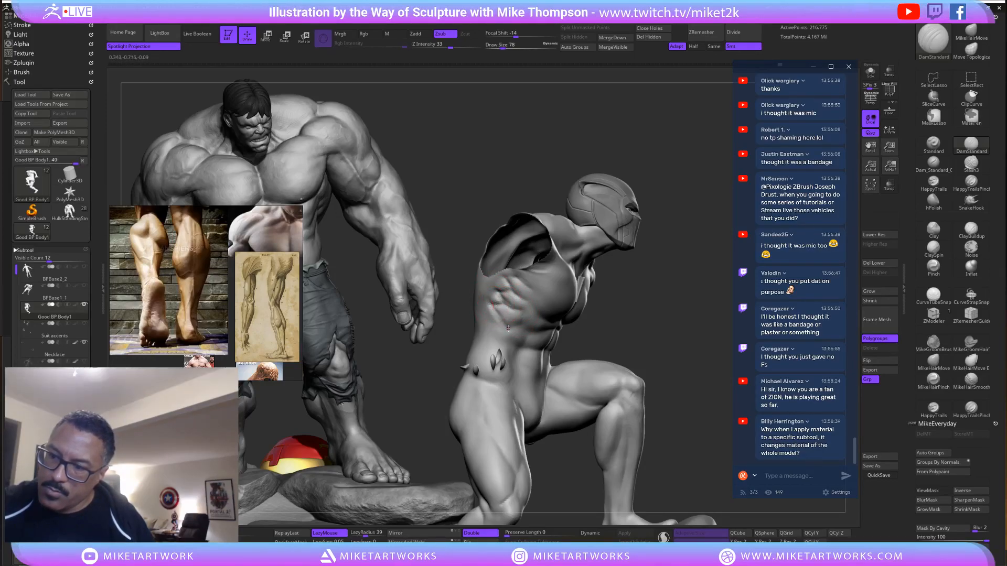
pyautogui.moveTo(665, 325); pyautogui.dragTo(655, 314)
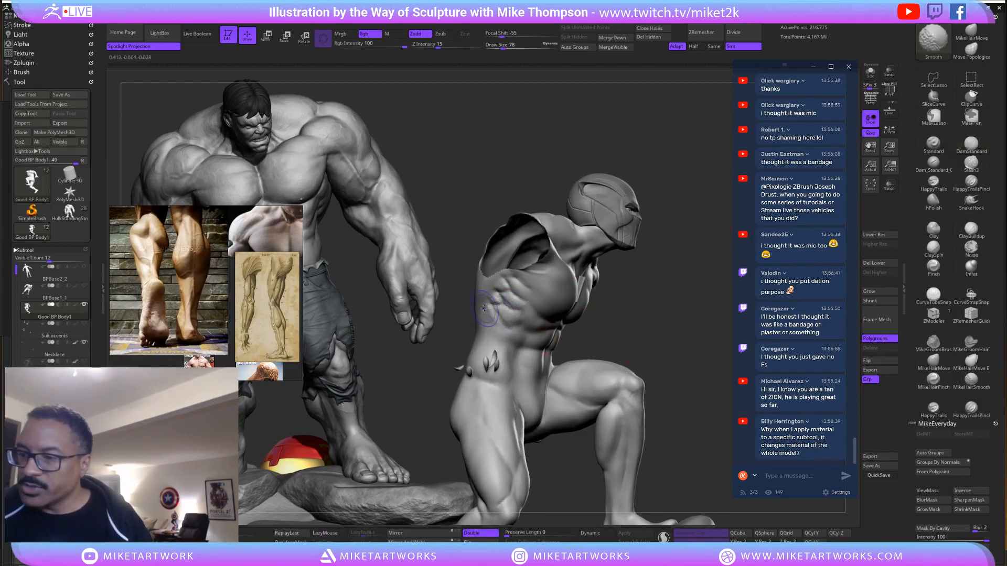
pyautogui.keyDown('shift'); pyautogui.moveTo(491, 294); pyautogui.dragTo(517, 317); pyautogui.keyUp('shift')
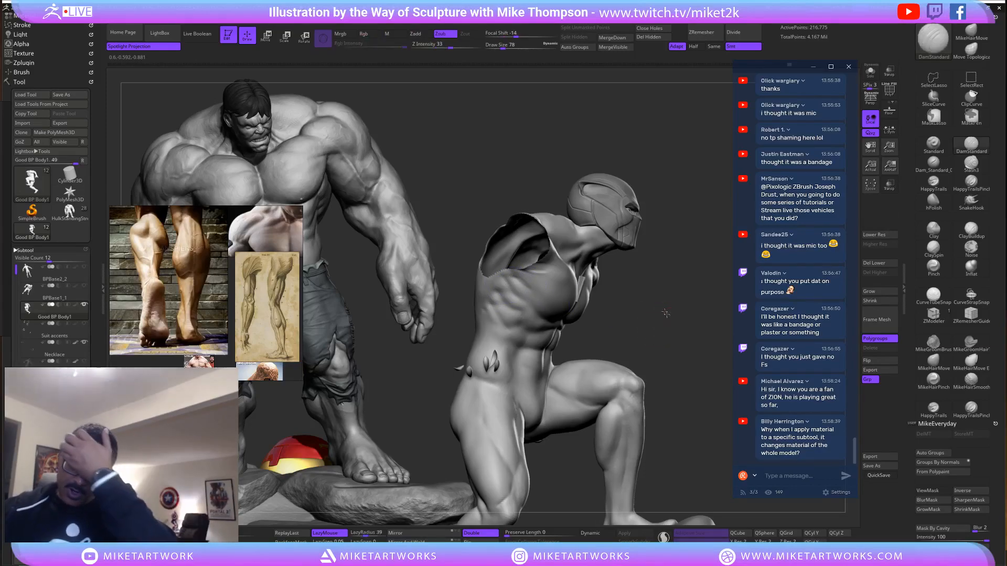
# Refine the rib and serratus muscles on the exposed side of the torso with DamStandard and smooth the grooves.
pyautogui.moveTo(665, 312); pyautogui.dragTo(625, 299)
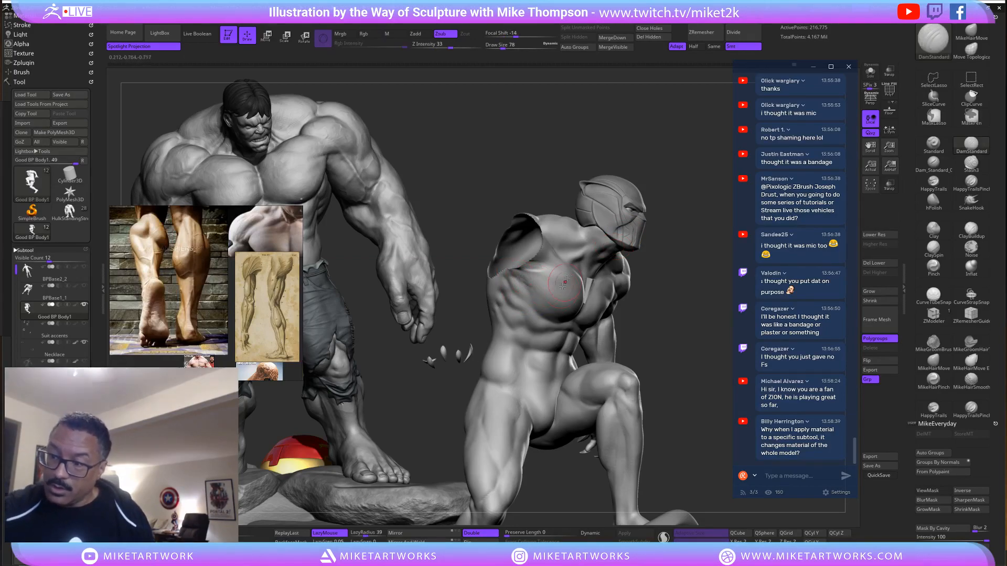
pyautogui.moveTo(671, 272)
pyautogui.mouseDown()
pyautogui.moveTo(555, 272)
pyautogui.moveTo(536, 285)
pyautogui.mouseUp()
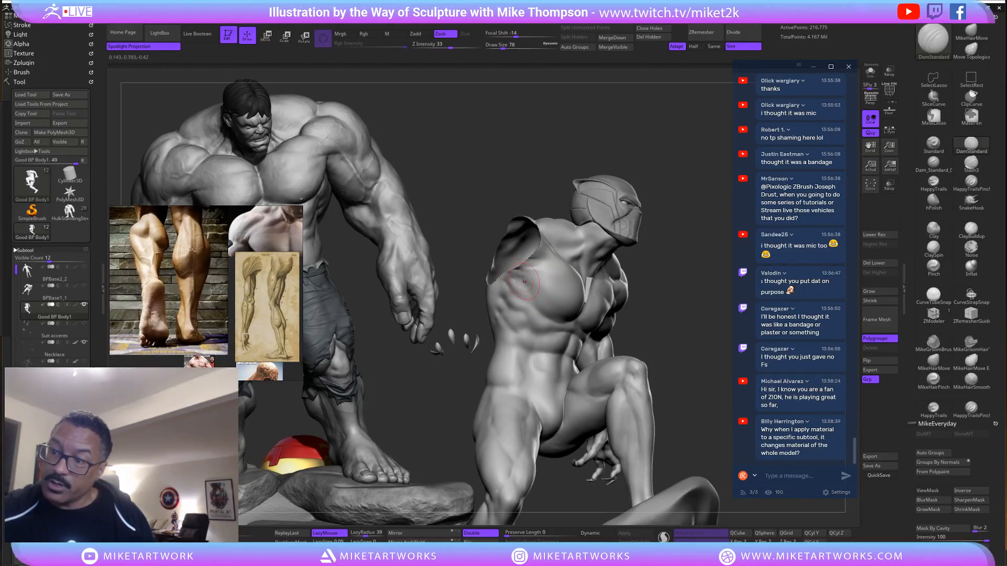
pyautogui.press('shift')
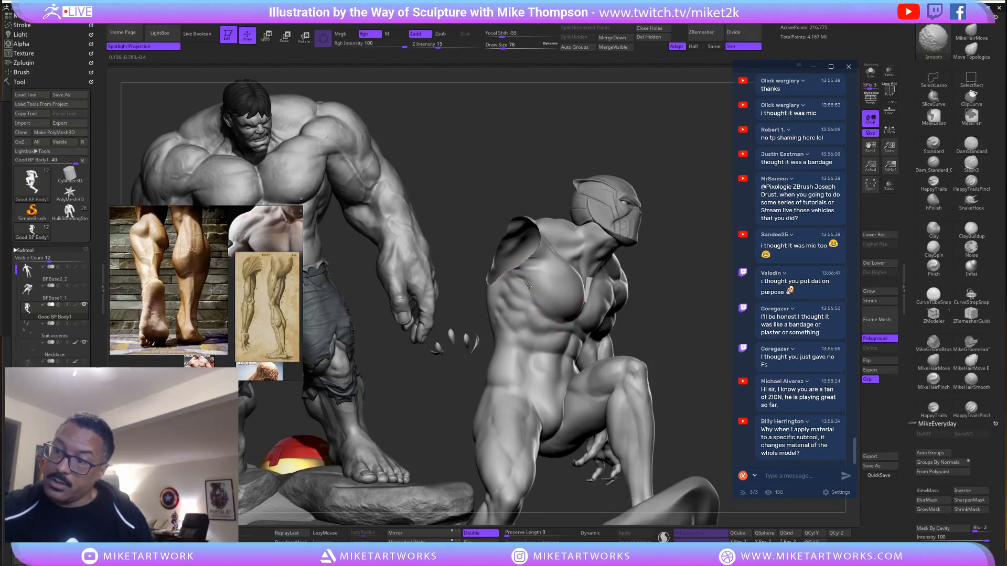
pyautogui.keyDown('shift'); pyautogui.moveTo(517, 278); pyautogui.dragTo(526, 294); pyautogui.keyUp('shift')
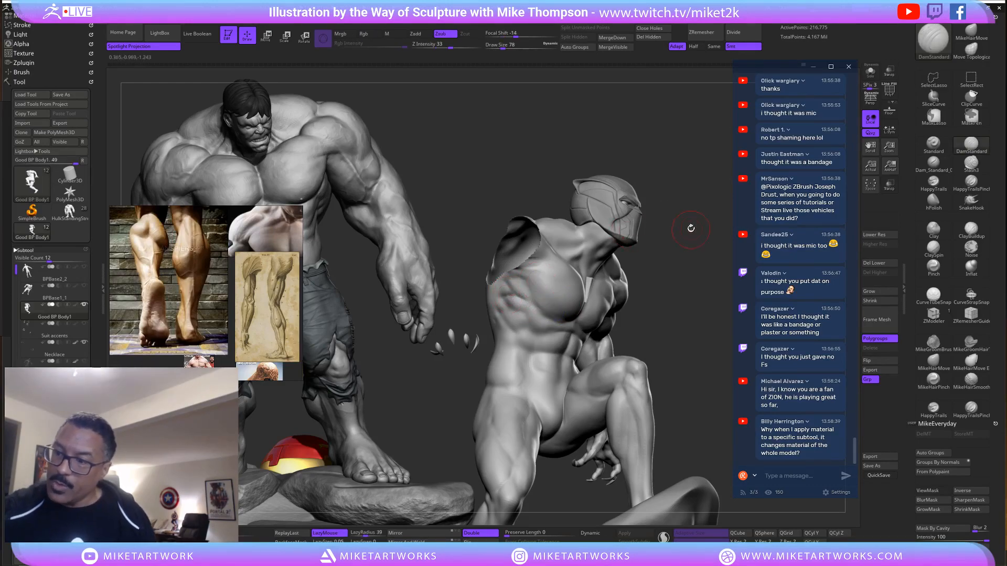
pyautogui.moveTo(692, 226); pyautogui.dragTo(517, 289)
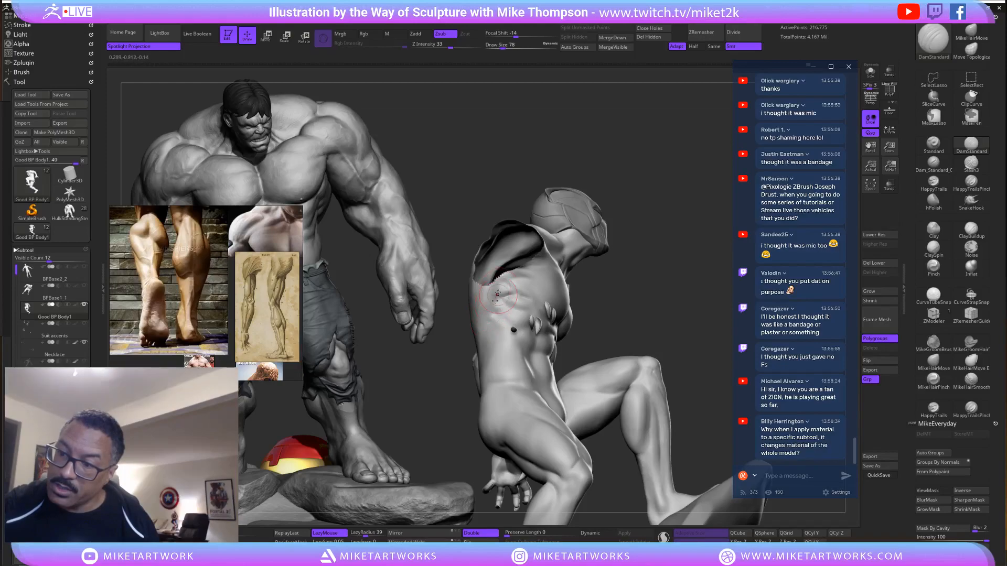
pyautogui.moveTo(690, 338)
pyautogui.mouseDown()
pyautogui.moveTo(708, 322)
pyautogui.moveTo(692, 328)
pyautogui.mouseUp()
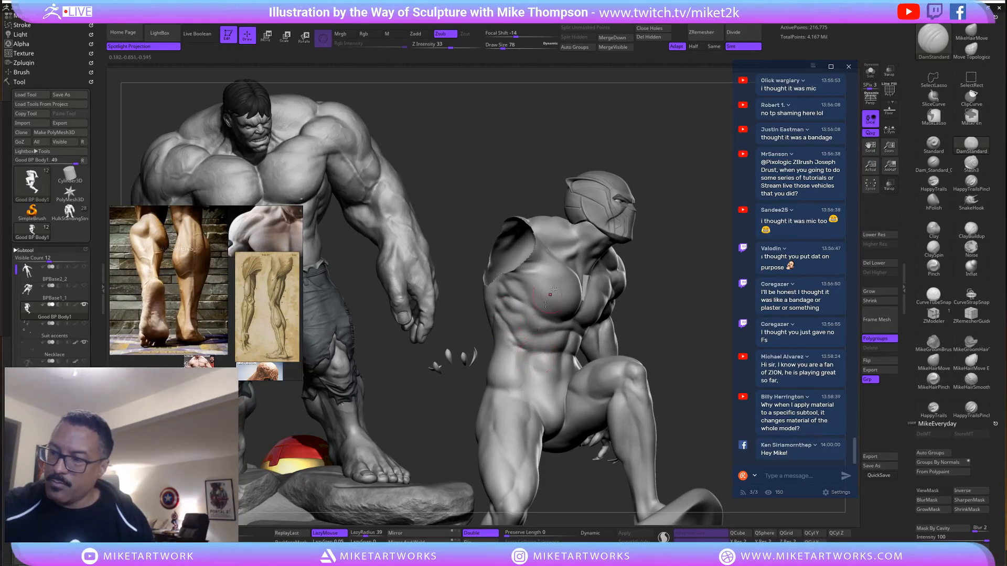
pyautogui.press('shift')
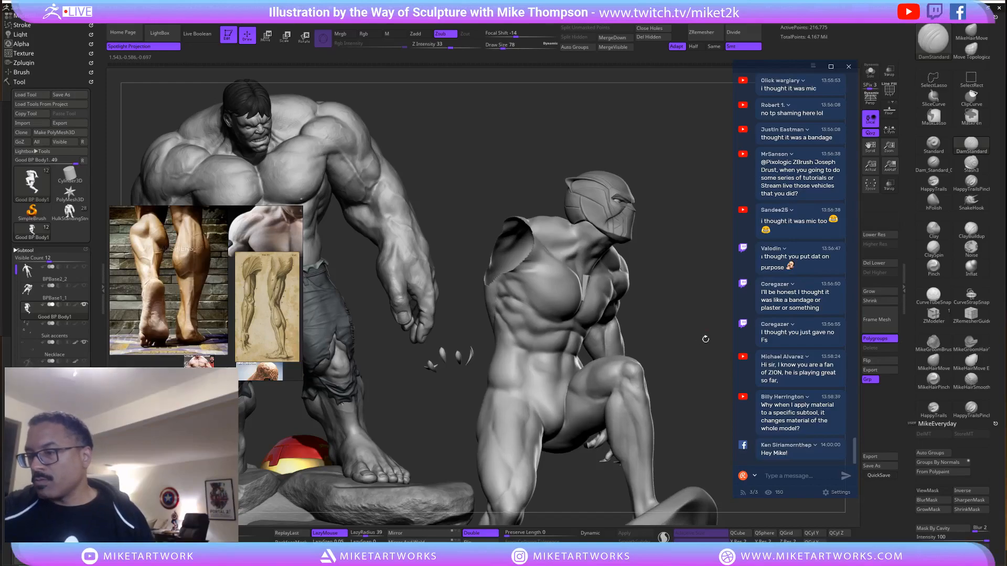
pyautogui.moveTo(697, 338)
pyautogui.mouseDown()
pyautogui.moveTo(709, 336)
pyautogui.moveTo(705, 326)
pyautogui.mouseUp()
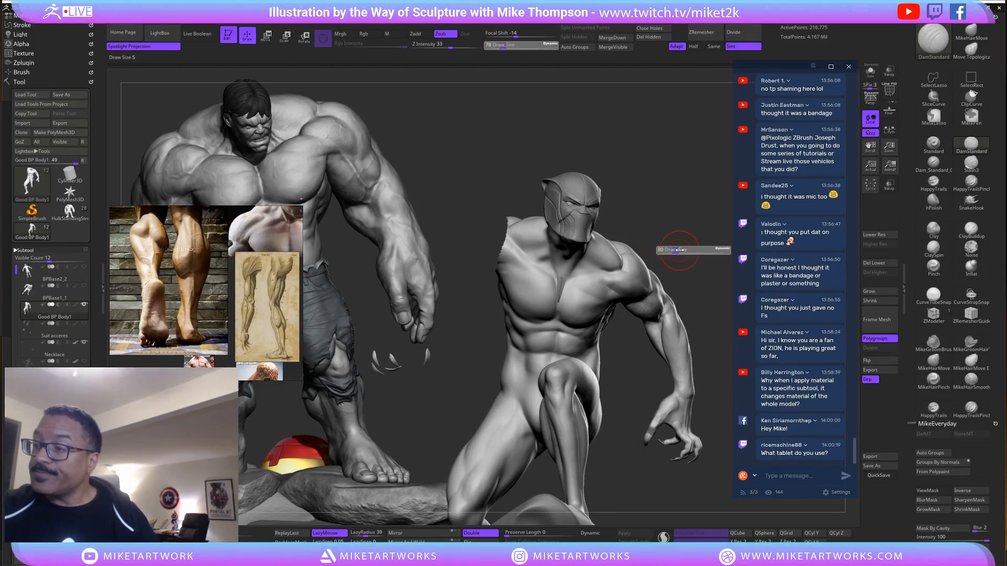
# Set the brush draw size to 80 and switch the Black Panther figure to the MAH_Shiny material.
pyautogui.moveTo(664, 247)
pyautogui.mouseDown()
pyautogui.moveTo(700, 243)
pyautogui.moveTo(694, 237)
pyautogui.mouseUp()
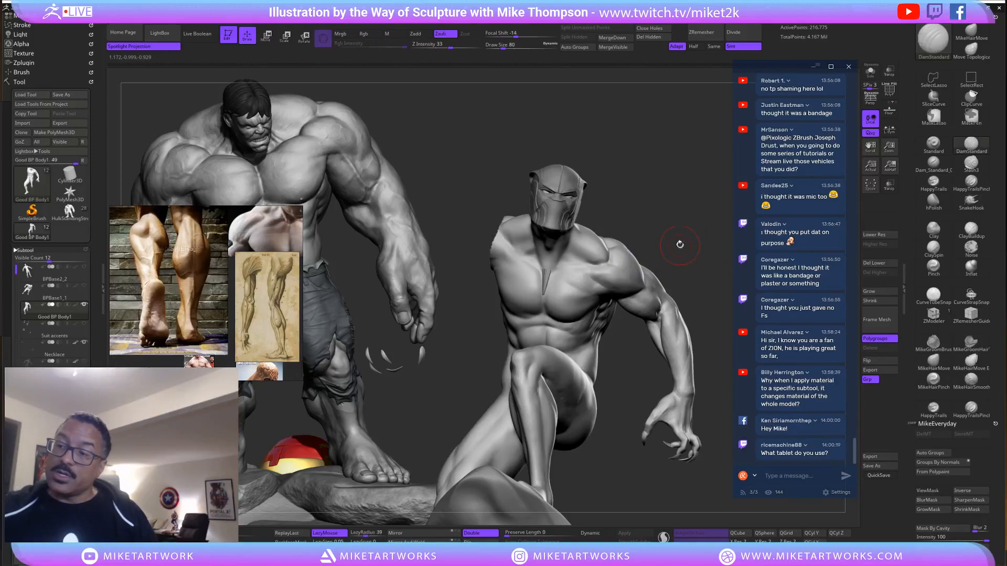
pyautogui.moveTo(699, 253); pyautogui.dragTo(702, 247)
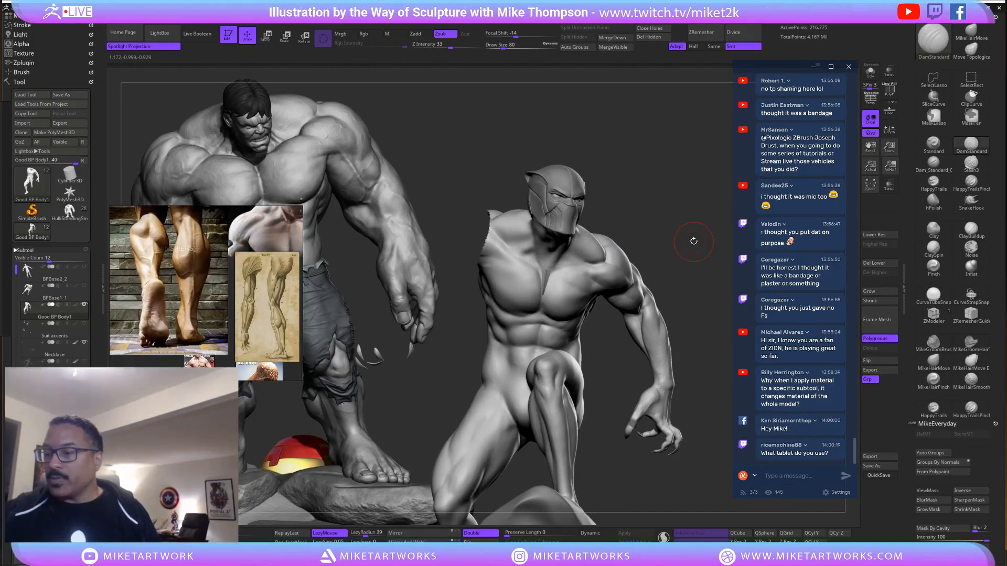
pyautogui.keyDown('alt'); pyautogui.moveTo(694, 433); pyautogui.dragTo(701, 412); pyautogui.keyUp('alt')
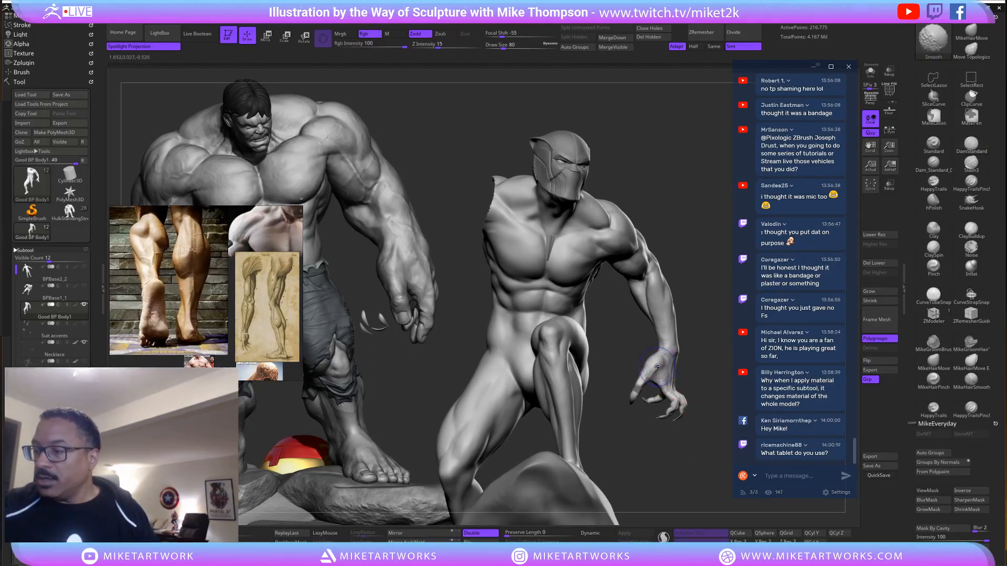
pyautogui.moveTo(717, 346); pyautogui.dragTo(688, 369)
pyautogui.press('space')
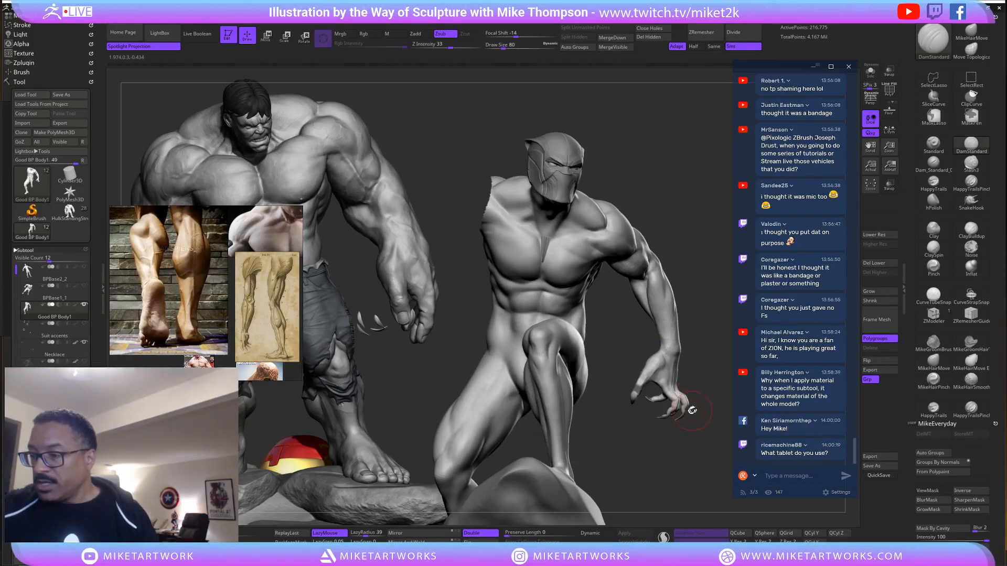
pyautogui.press('space')
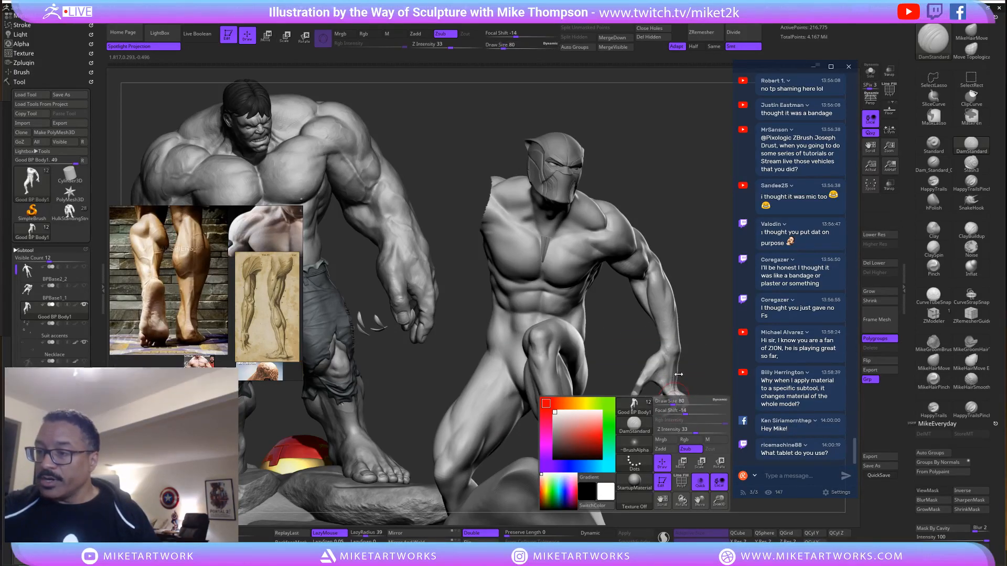
pyautogui.press('space')
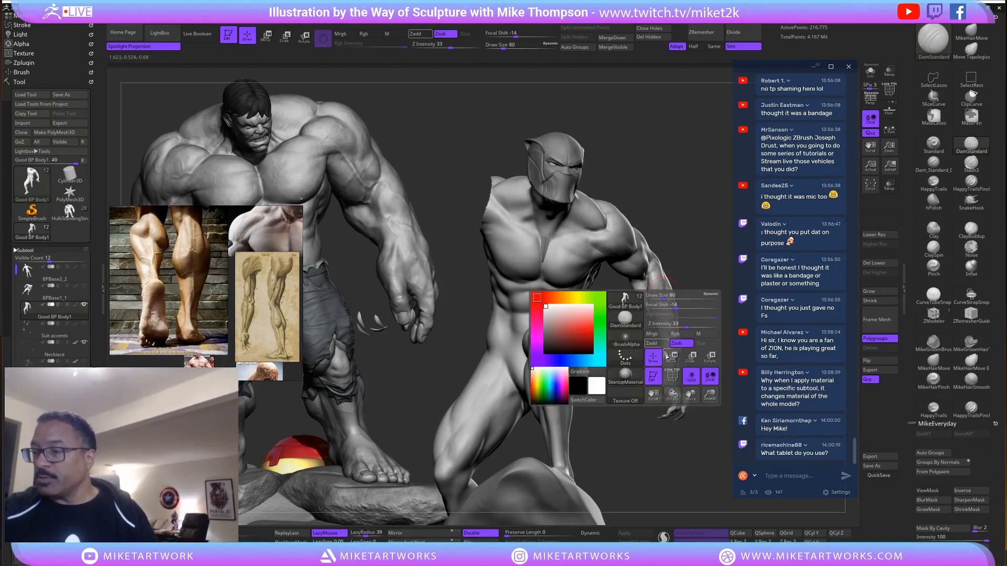
pyautogui.click(640, 381)
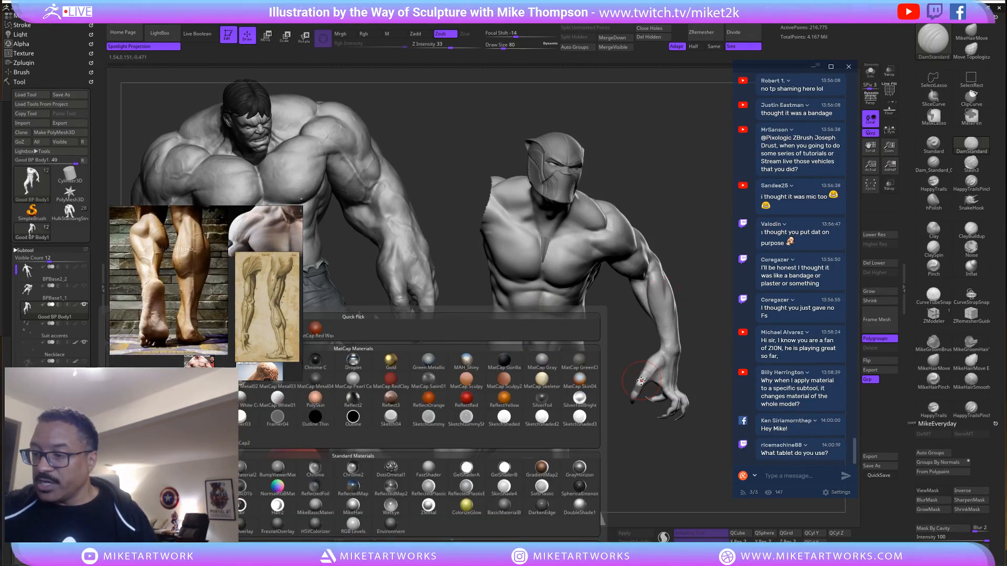
pyautogui.click(504, 379)
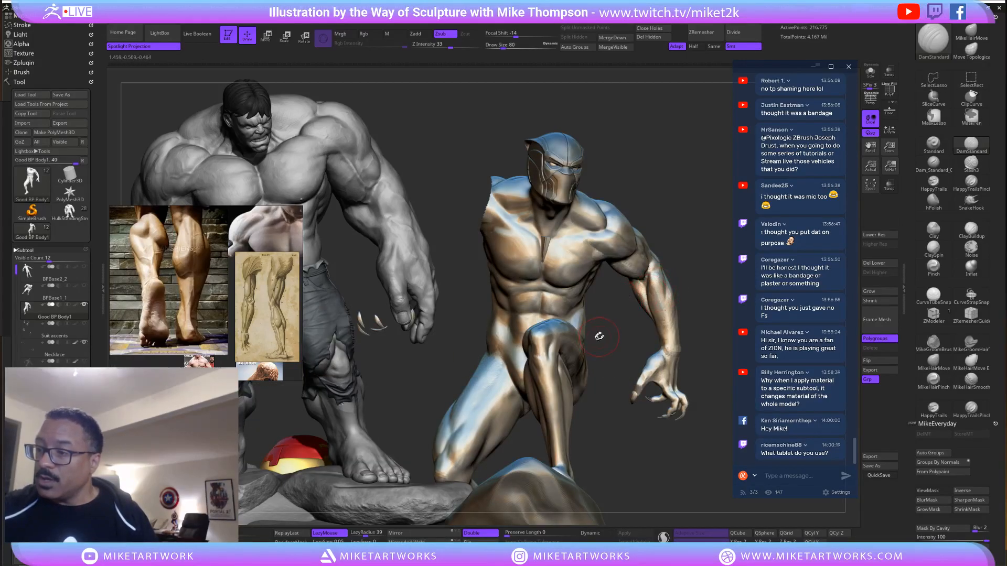
# With the Standard brush set to material only and Zadd off, paint the MAH_Shiny material onto the figure's pectoral.
pyautogui.press('space')
pyautogui.click(934, 143)
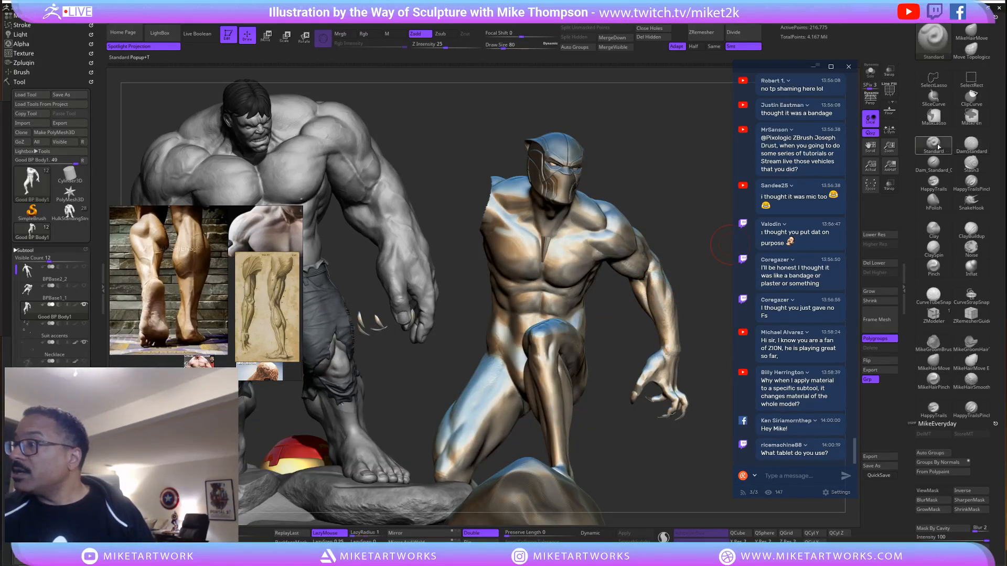
pyautogui.press('space')
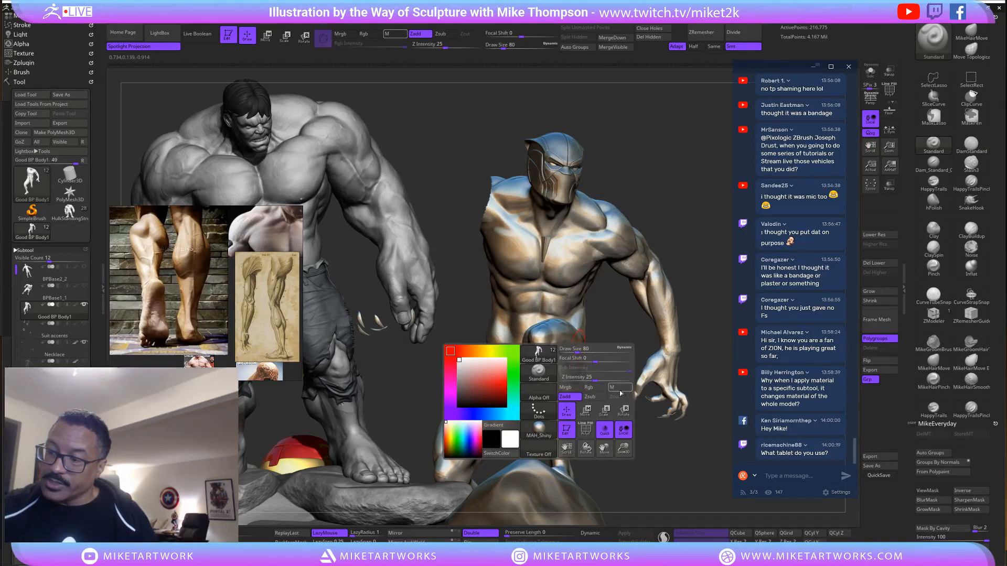
pyautogui.click(620, 390)
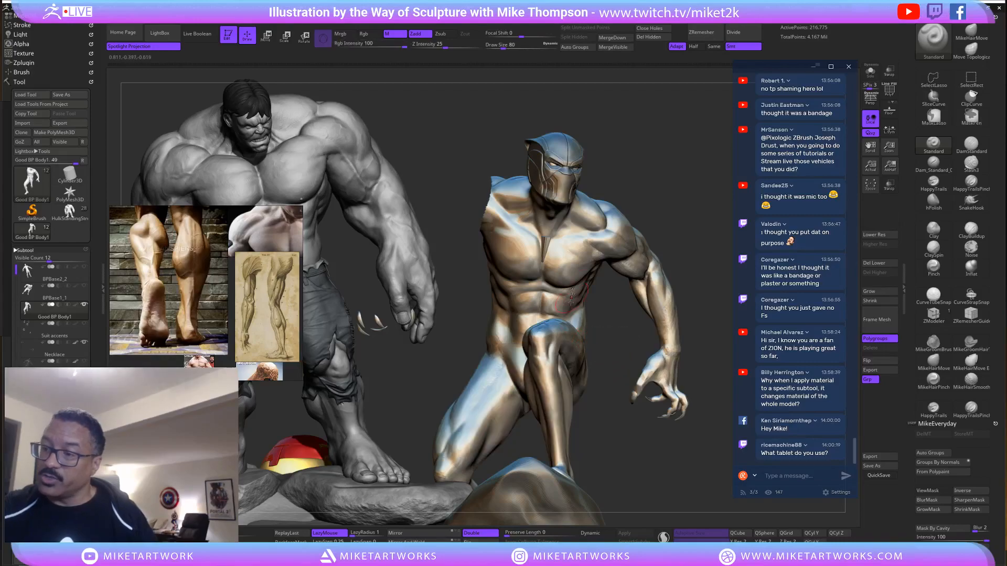
pyautogui.press('space')
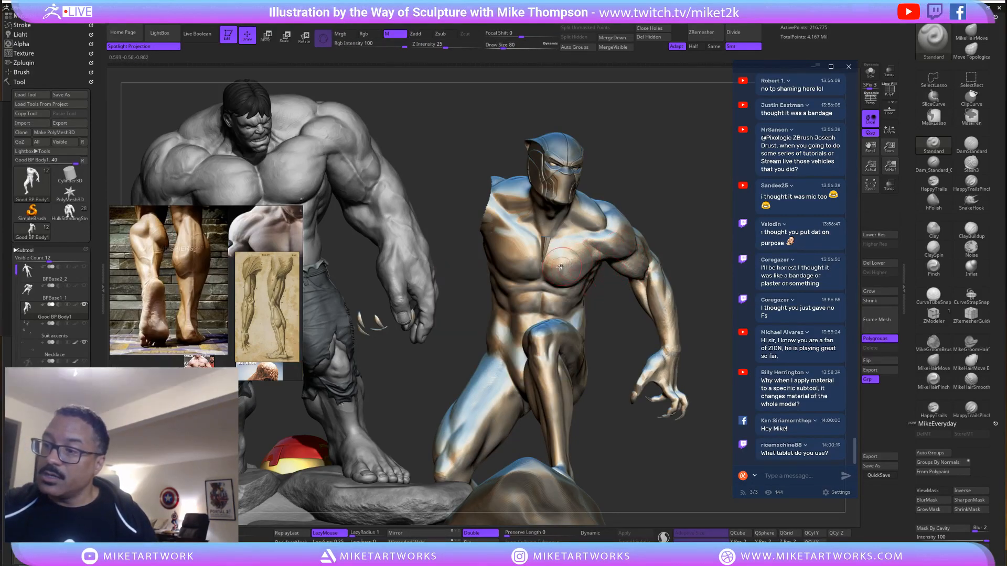
pyautogui.moveTo(594, 245); pyautogui.dragTo(560, 268)
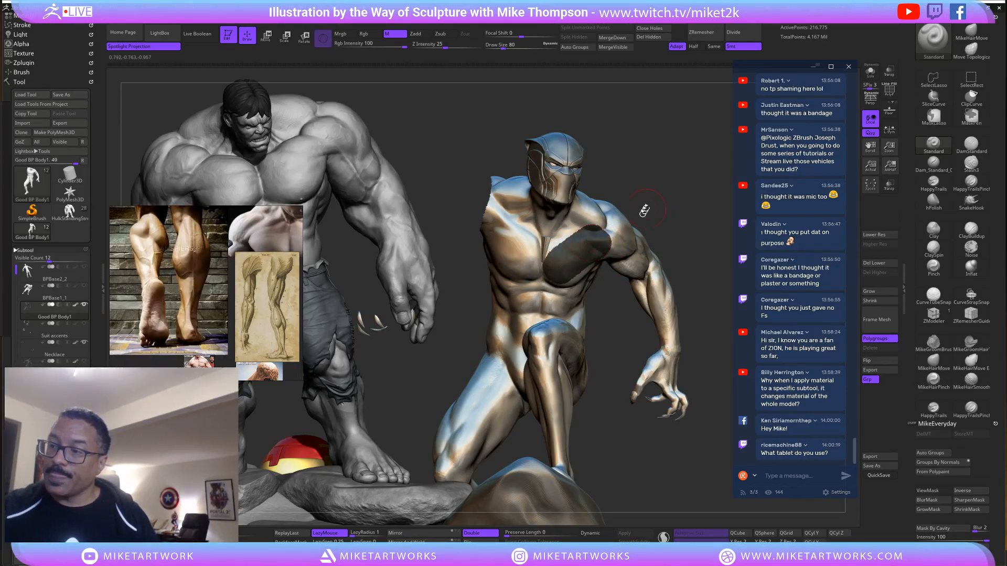
# Switch the active material back to StartupMaterial.
pyautogui.press('space')
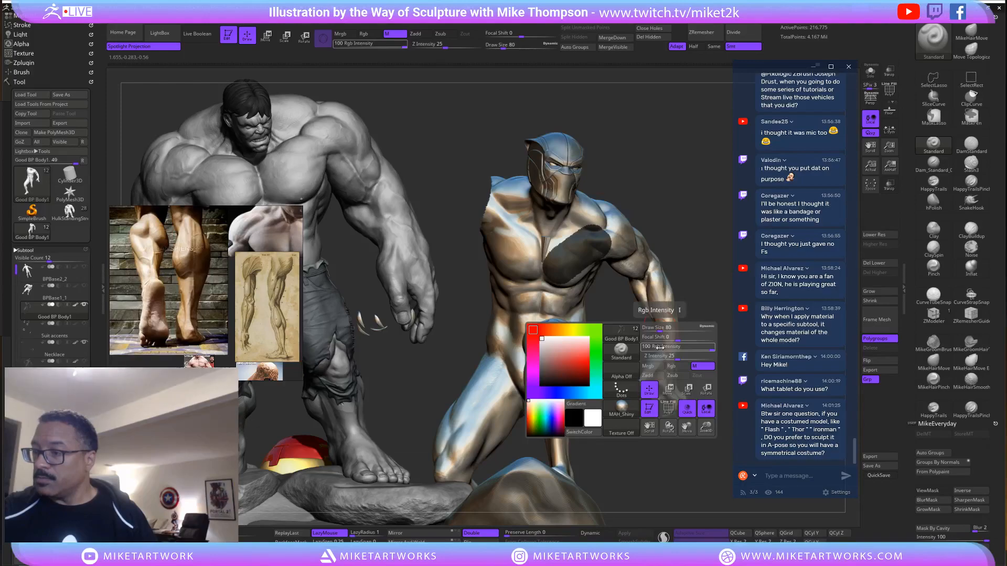
pyautogui.press('space')
pyautogui.click(599, 440)
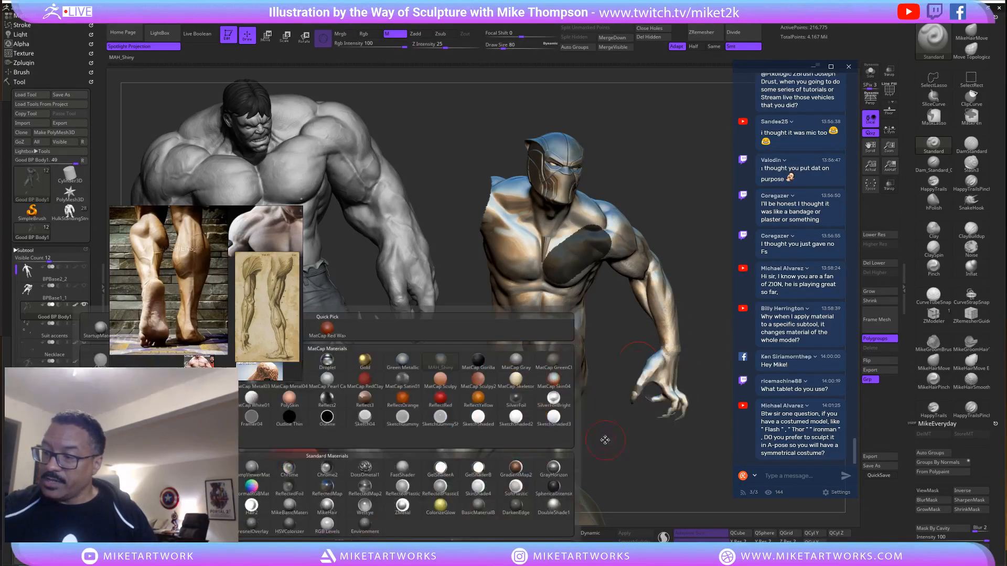
pyautogui.click(100, 329)
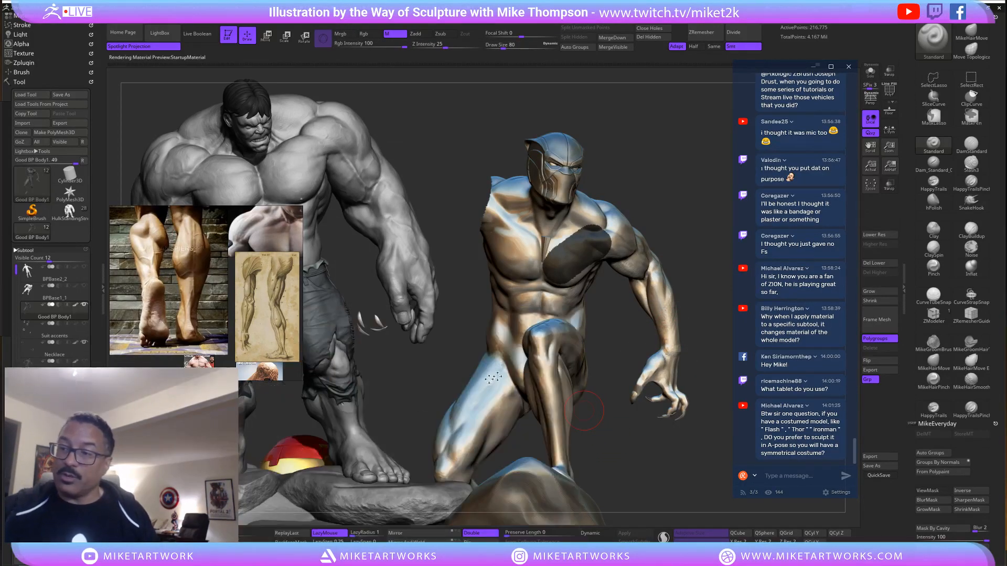
pyautogui.press('space')
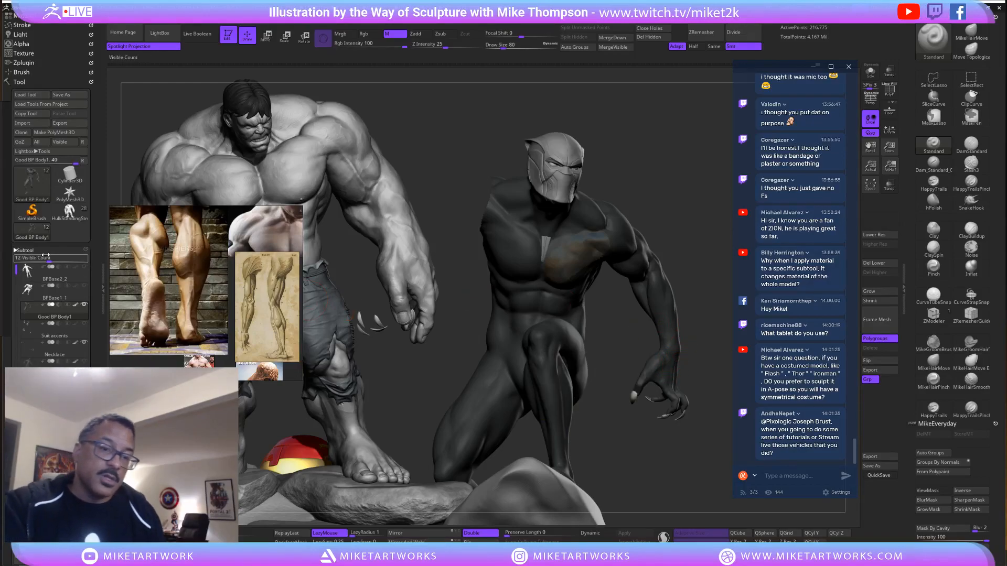
# Open the Layers section for the body subtool and unhide the figure's hidden arm.
pyautogui.click(25, 250)
pyautogui.click(40, 363)
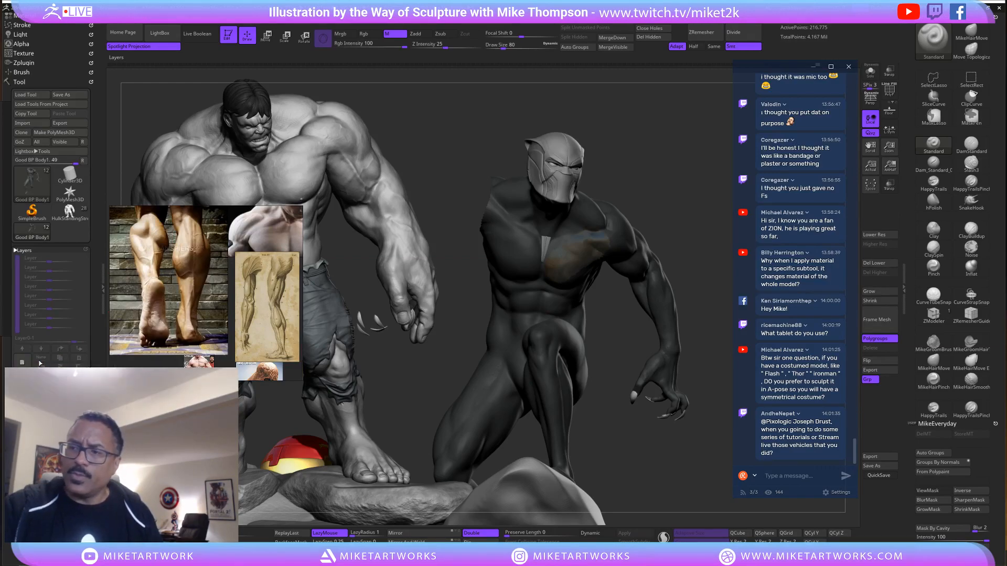
pyautogui.hotkey('ctrl', 'shift')
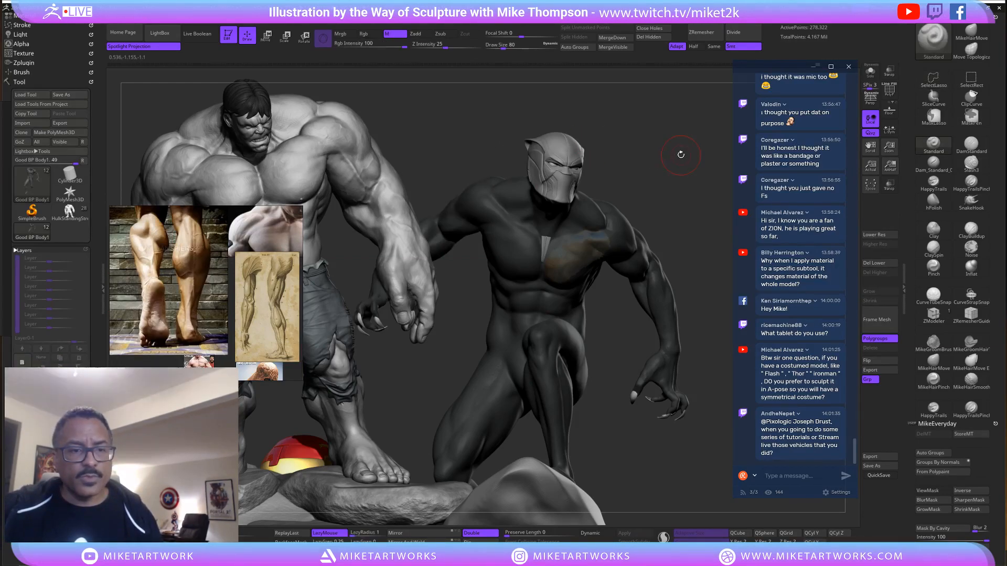
pyautogui.press('space')
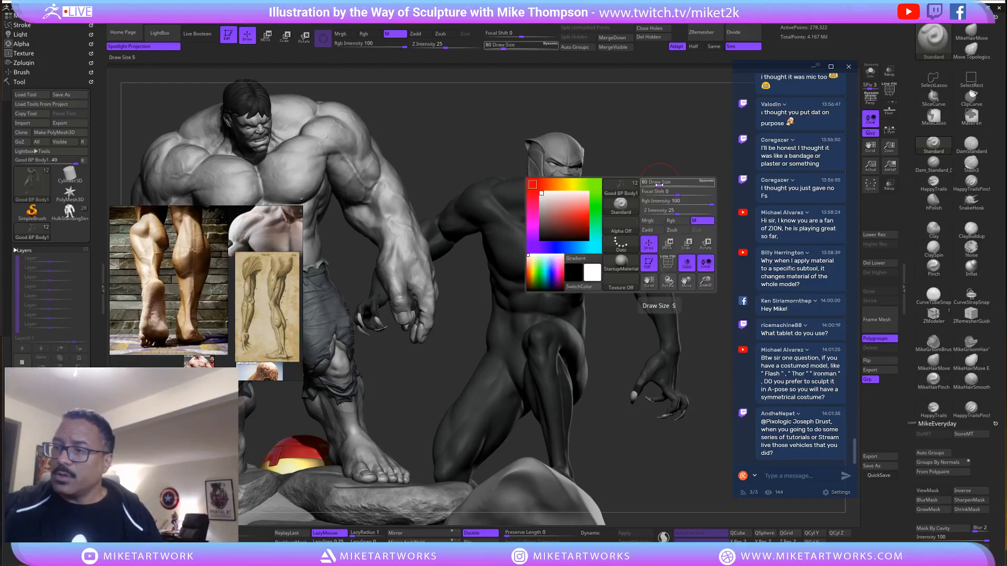
pyautogui.press('space')
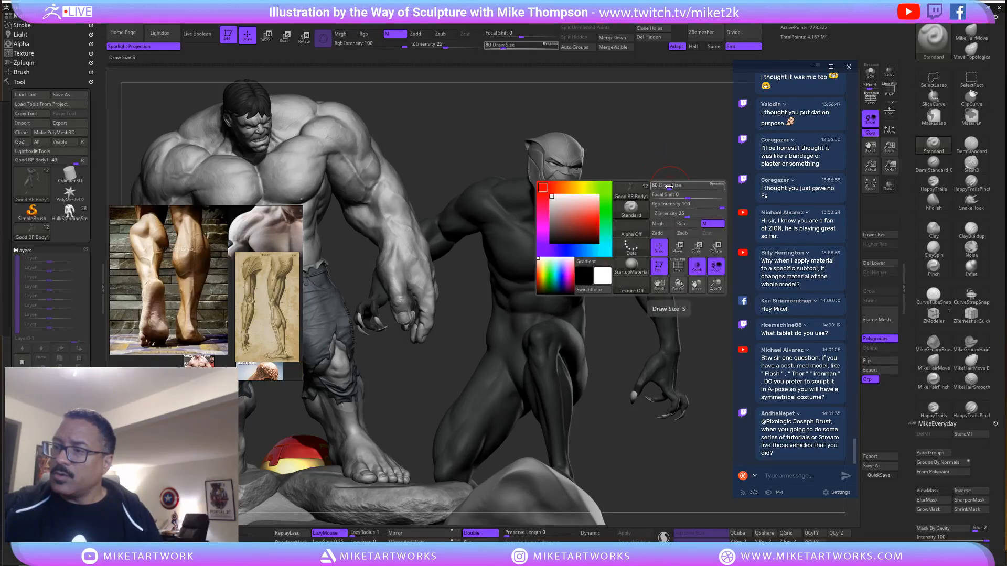
pyautogui.click(544, 187)
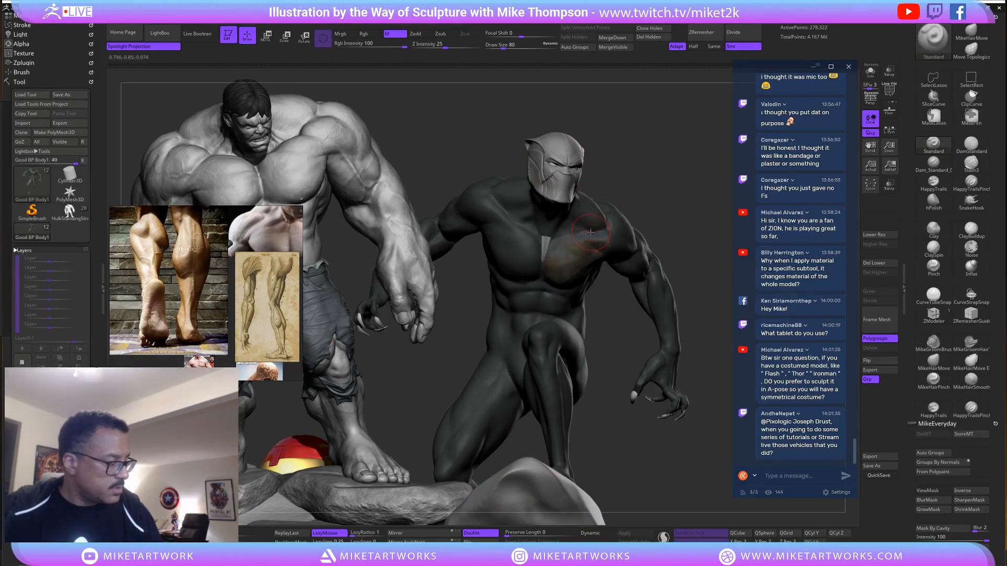
# Return to the Subtool list and go to the options of the Good BP Body1 subtool.
pyautogui.click(23, 251)
pyautogui.click(24, 251)
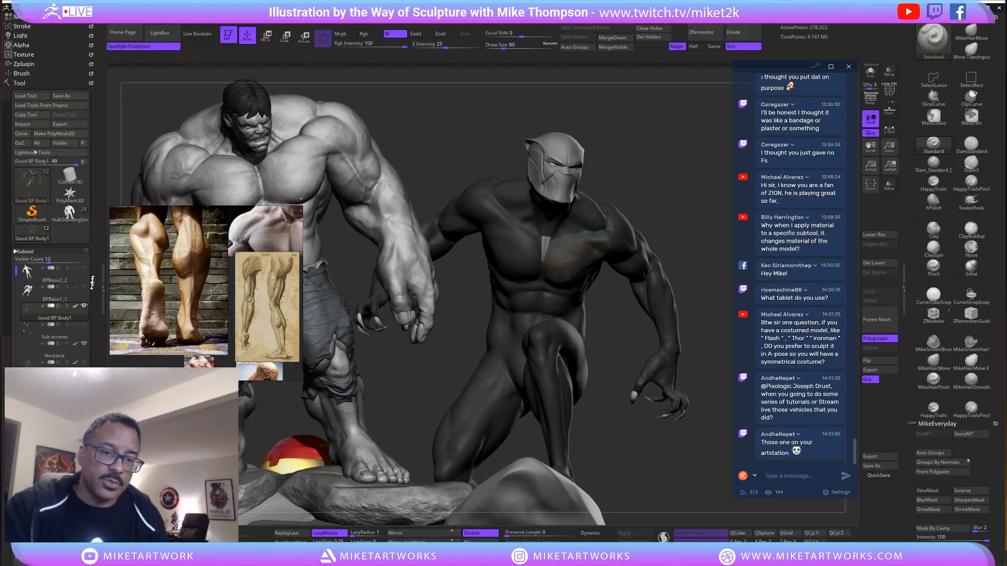
pyautogui.click(75, 311)
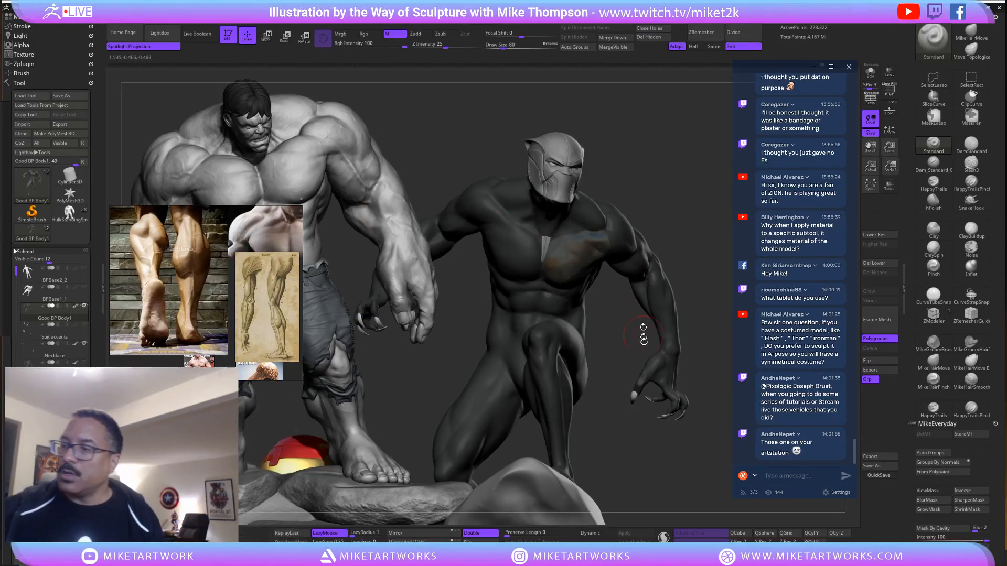
# Set the brush to colour only (Rgb) and fill the Good BP Body1 subtool with white.
pyautogui.press('space')
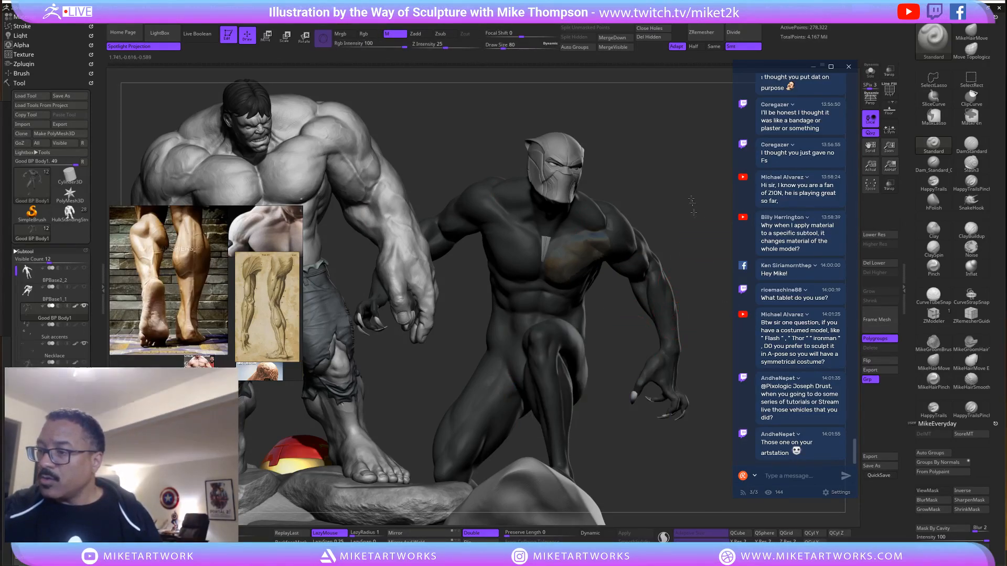
pyautogui.moveTo(696, 255)
pyautogui.mouseDown()
pyautogui.moveTo(690, 197)
pyautogui.moveTo(718, 245)
pyautogui.moveTo(718, 220)
pyautogui.mouseUp()
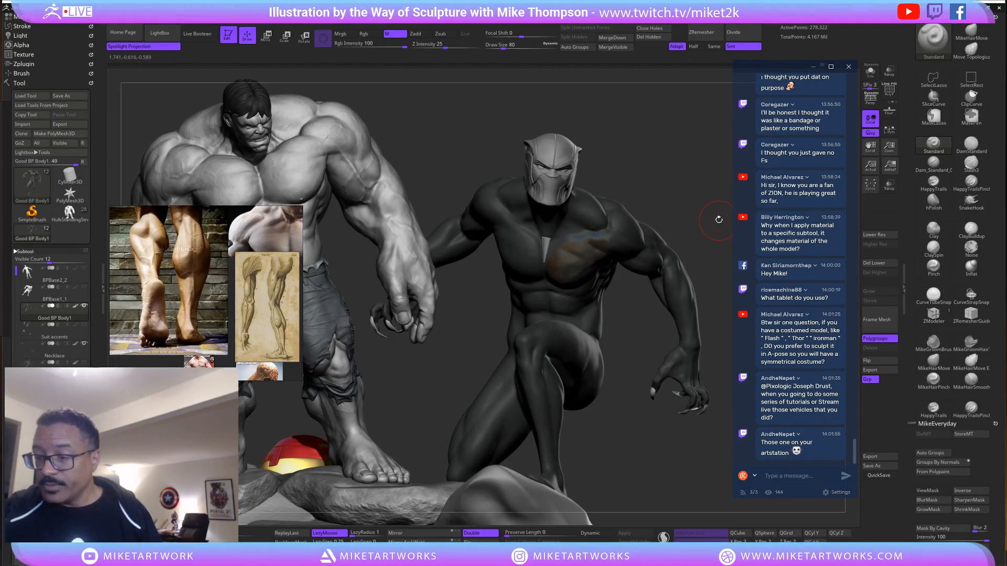
pyautogui.moveTo(631, 429); pyautogui.dragTo(656, 380)
pyautogui.press('space')
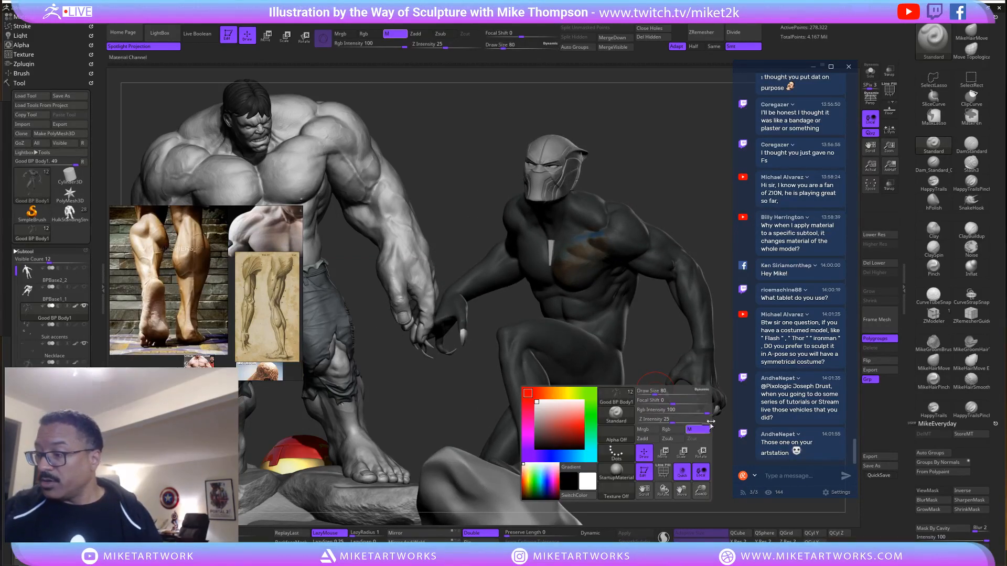
pyautogui.click(674, 431)
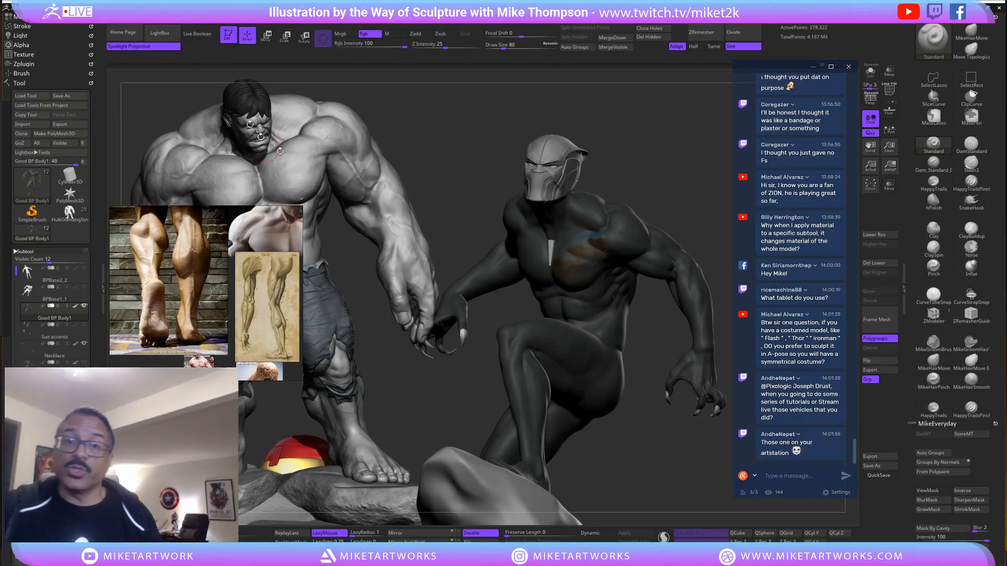
pyautogui.moveTo(173, 18)
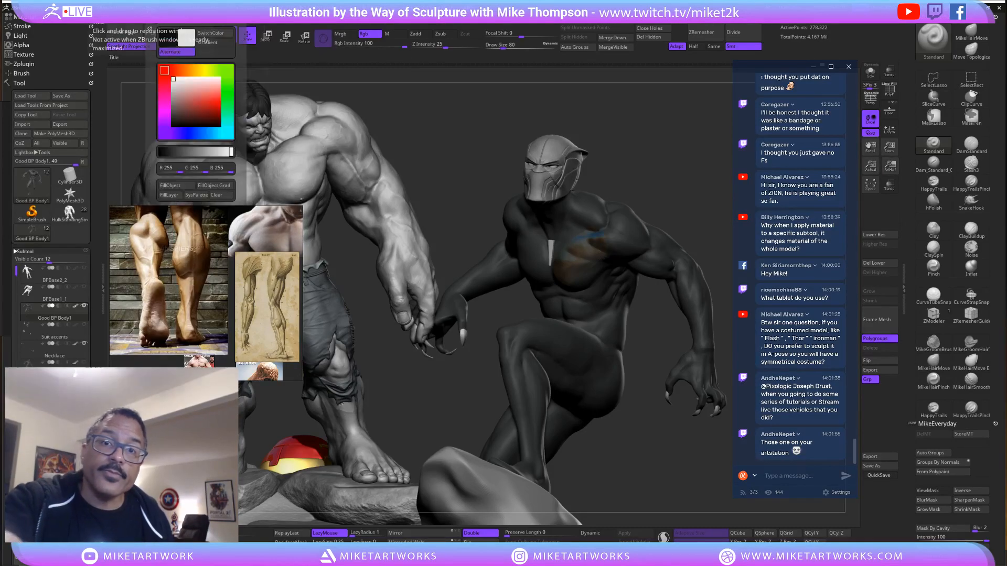
pyautogui.click(169, 185)
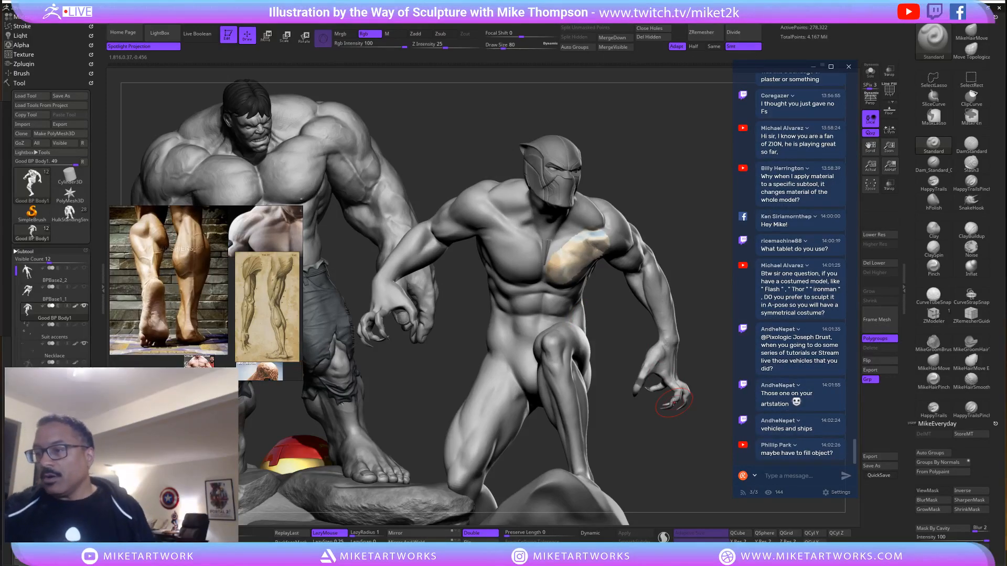
pyautogui.moveTo(675, 459)
pyautogui.mouseDown()
pyautogui.moveTo(668, 476)
pyautogui.moveTo(678, 463)
pyautogui.mouseUp()
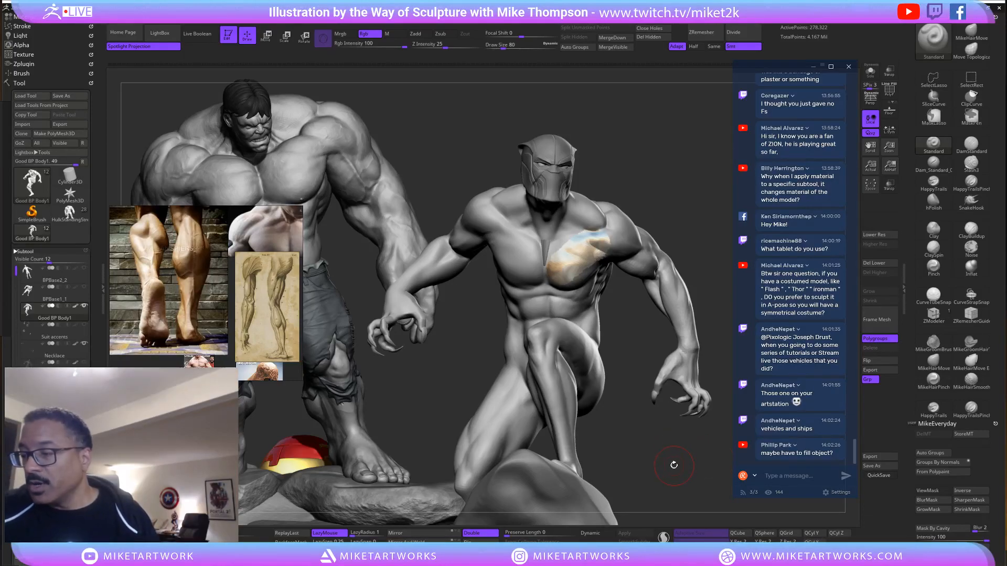
pyautogui.moveTo(677, 466); pyautogui.dragTo(692, 450)
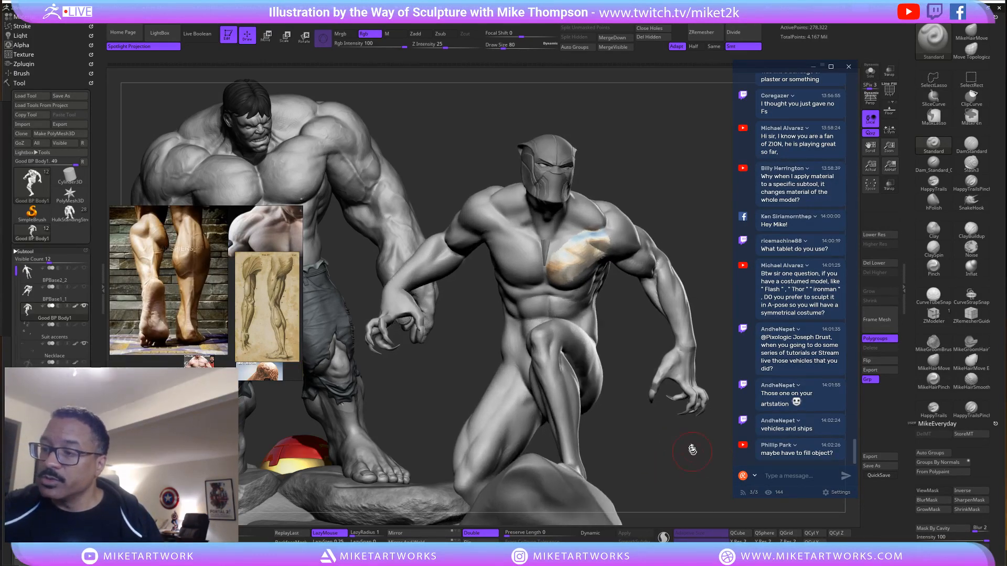
# Switch the brush to material only (M), choose the Flat Color material, and fill the Good BP Body1 subtool with it.
pyautogui.moveTo(682, 231); pyautogui.dragTo(671, 375)
pyautogui.press('space')
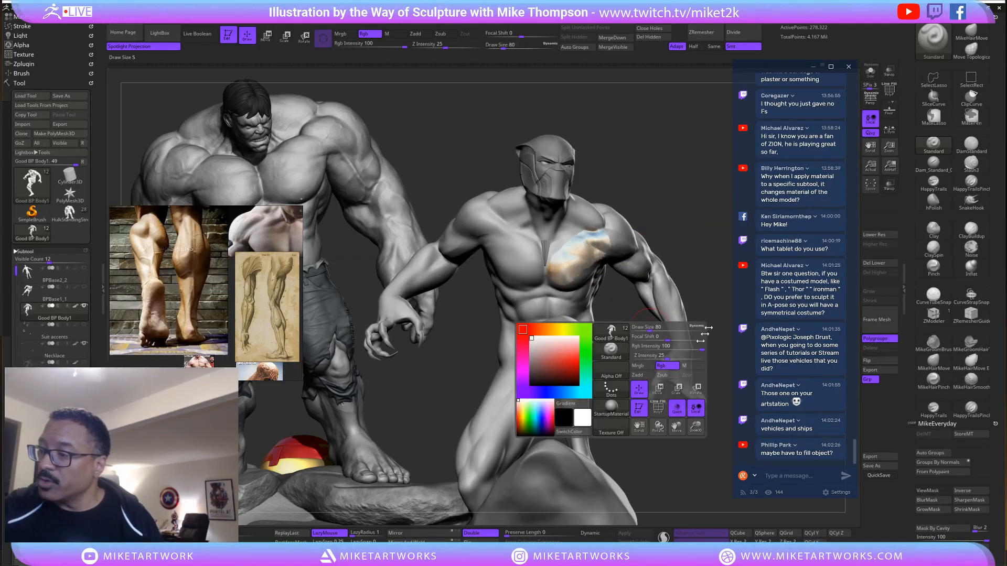
pyautogui.click(691, 366)
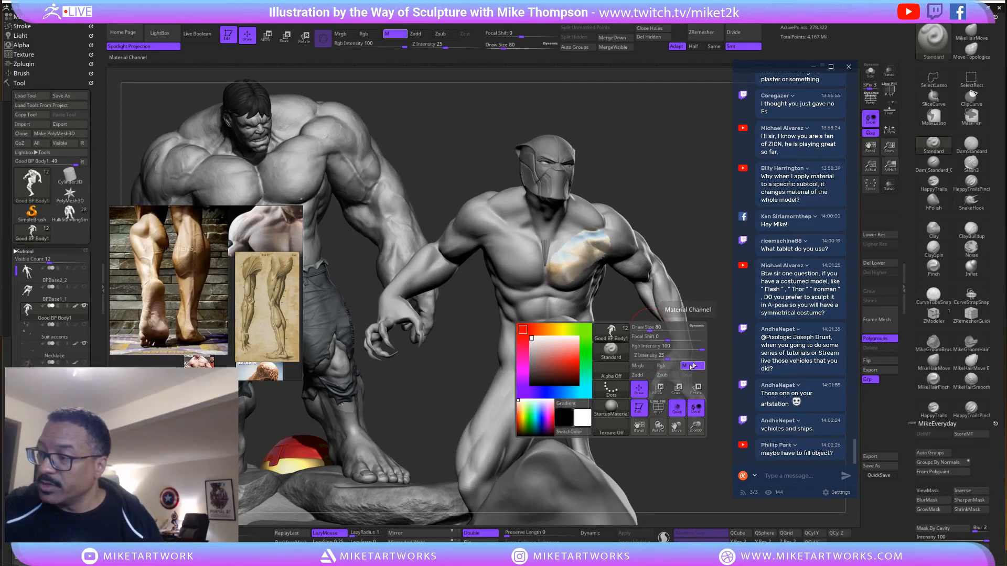
pyautogui.click(611, 350)
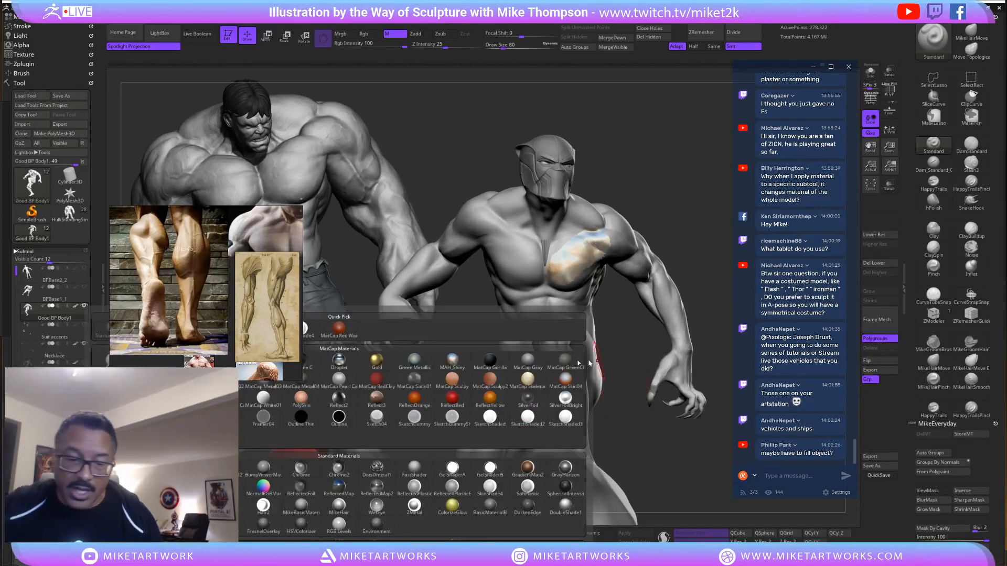
pyautogui.click(150, 468)
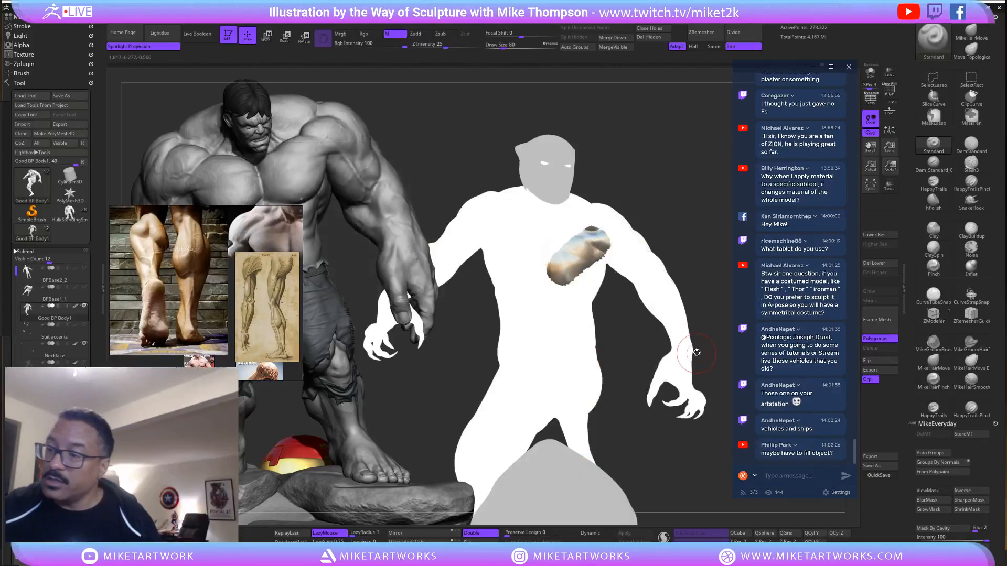
pyautogui.moveTo(698, 290); pyautogui.dragTo(732, 207)
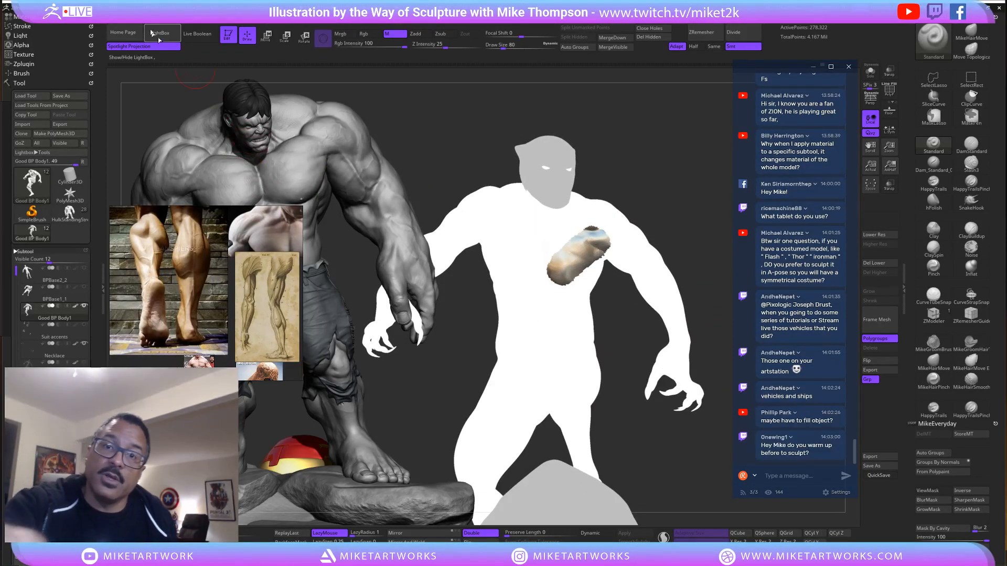
pyautogui.click(167, 18)
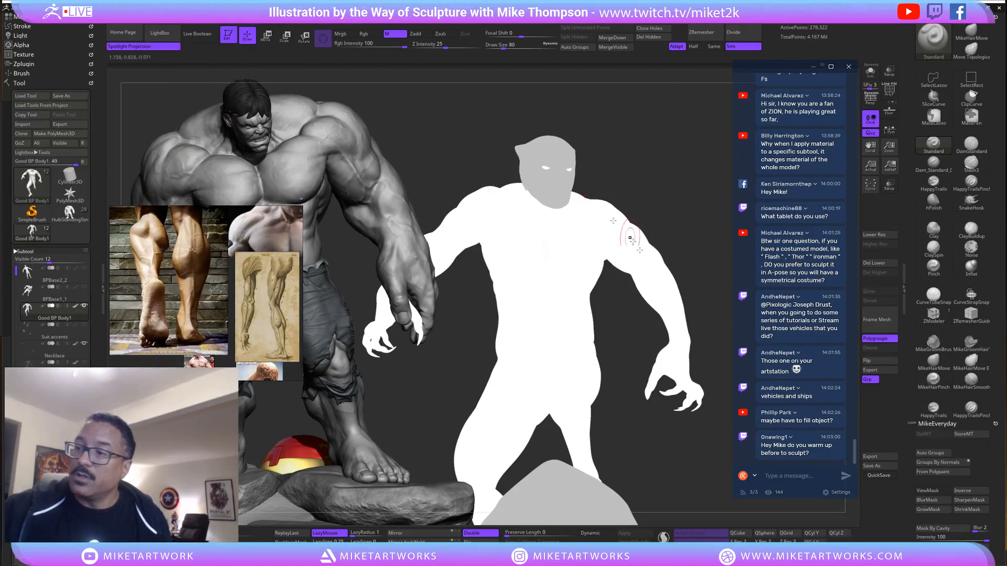
# Try the MatCap Red Wax, BasicMaterial2 and Gold materials on the figure in turn.
pyautogui.press('space')
pyautogui.click(659, 366)
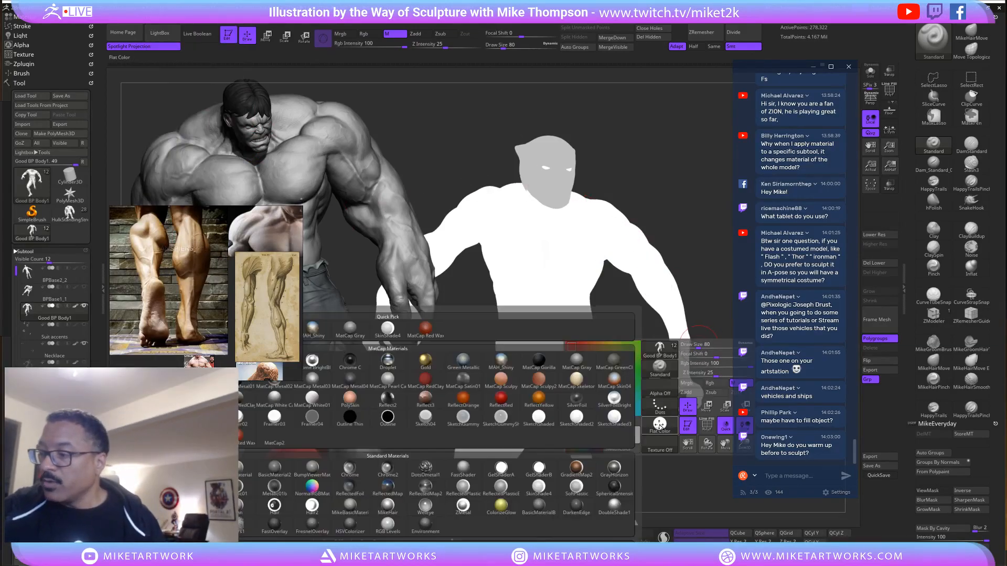
pyautogui.click(263, 444)
pyautogui.press('space')
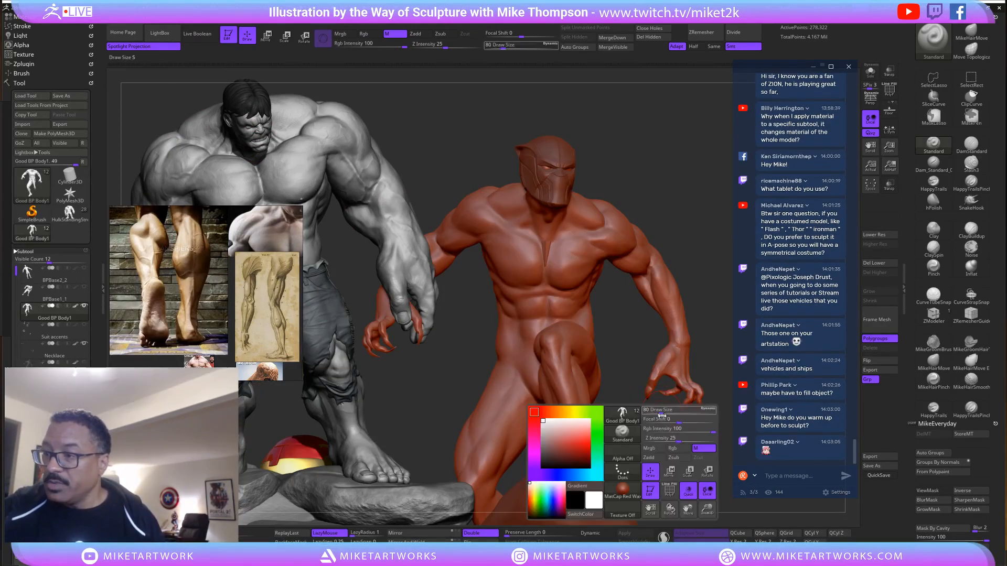
pyautogui.click(627, 474)
pyautogui.click(501, 505)
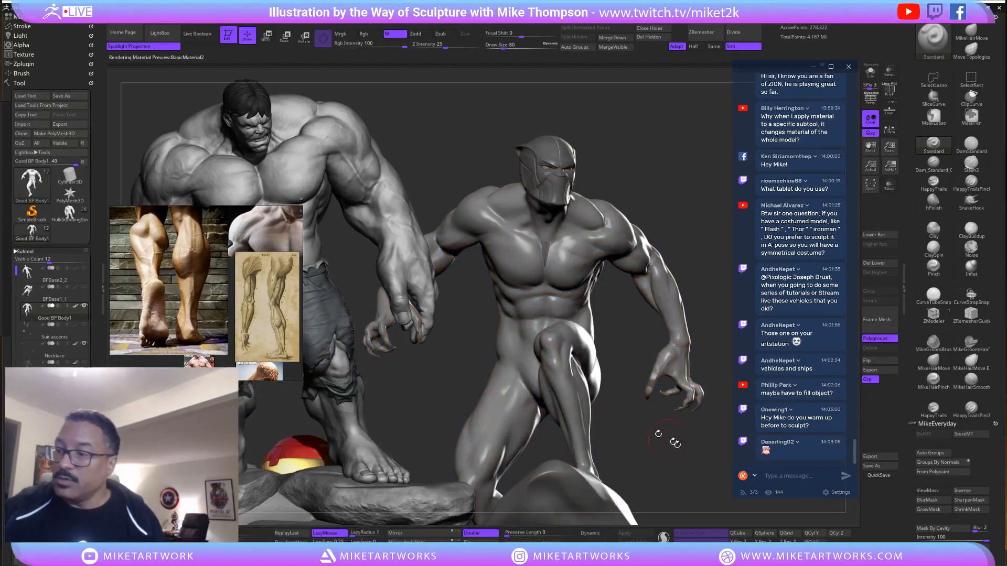
pyautogui.press('space')
pyautogui.click(628, 493)
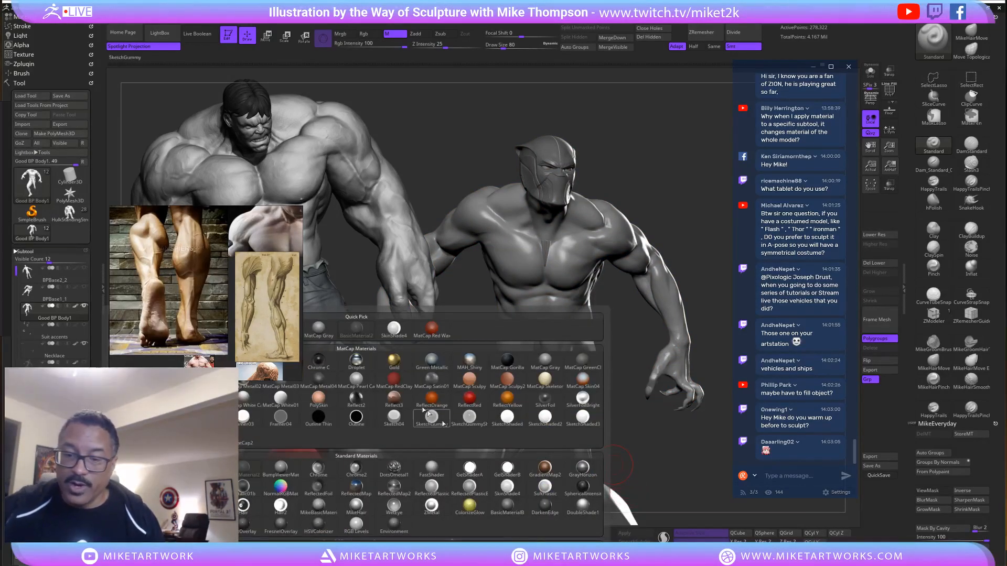
pyautogui.click(394, 361)
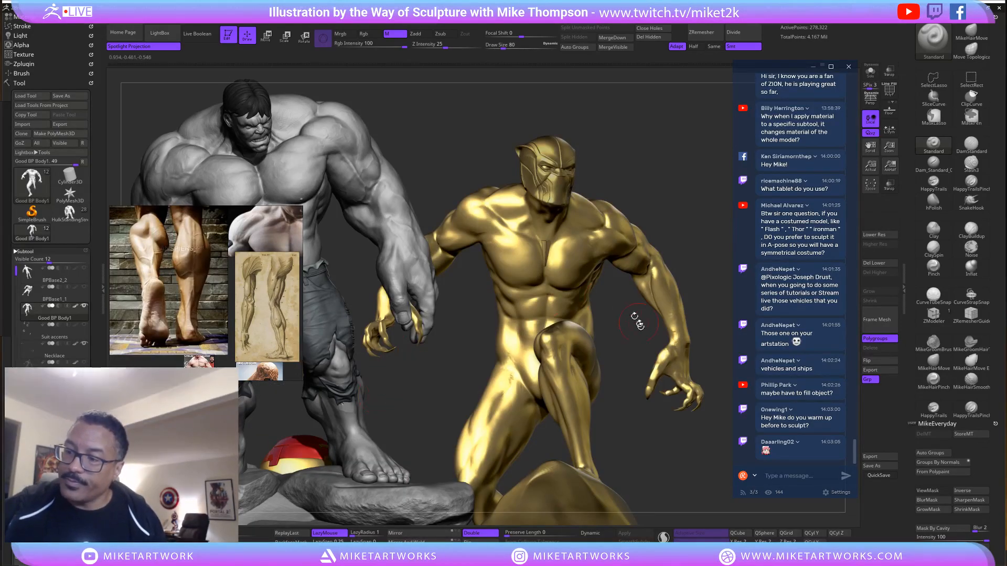
# Set the active material to BasicMaterial and look over the figure with it.
pyautogui.press('space')
pyautogui.click(607, 426)
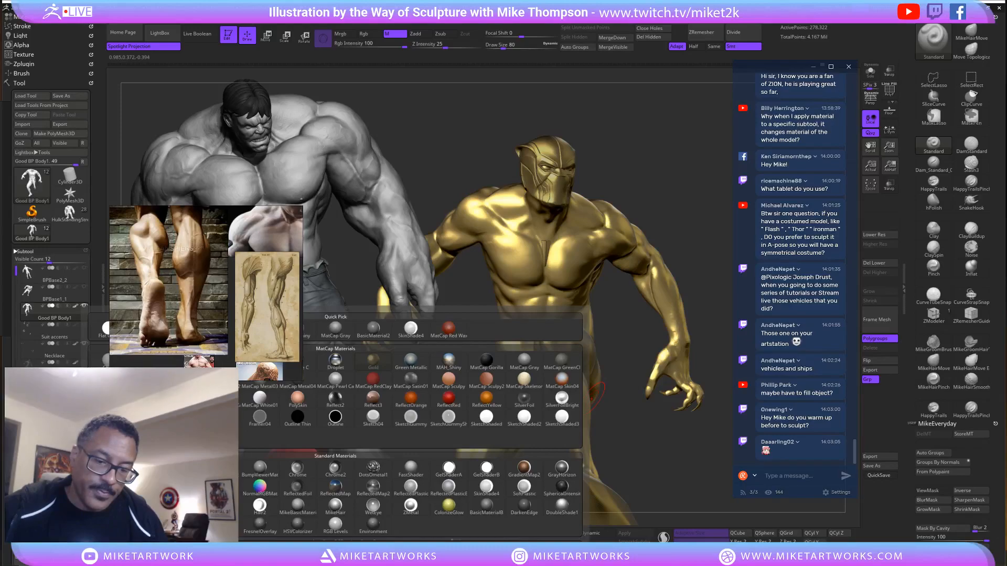
pyautogui.click(373, 329)
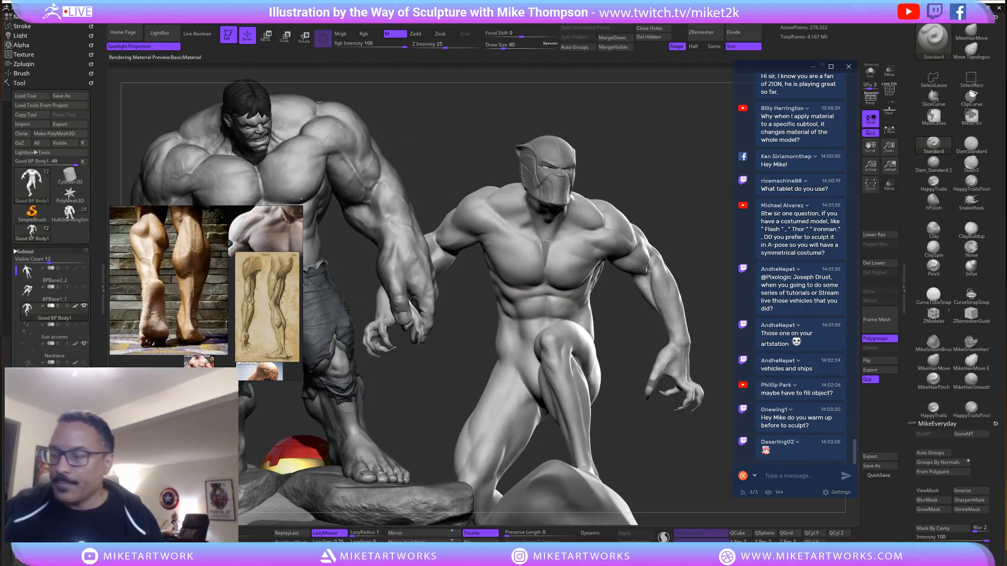
pyautogui.press('space')
pyautogui.click(571, 427)
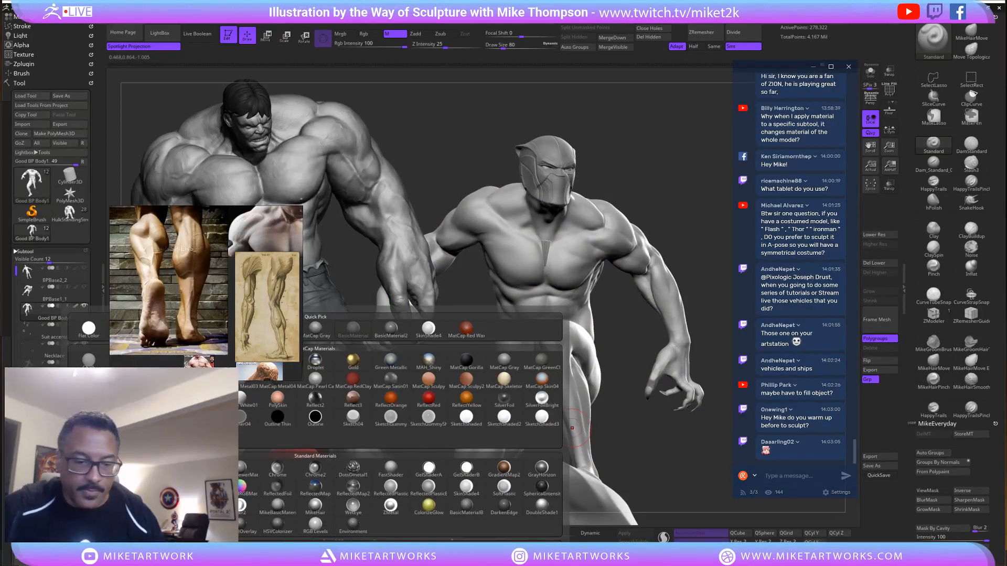
pyautogui.moveTo(614, 442)
pyautogui.mouseDown()
pyautogui.moveTo(695, 457)
pyautogui.moveTo(619, 438)
pyautogui.mouseUp()
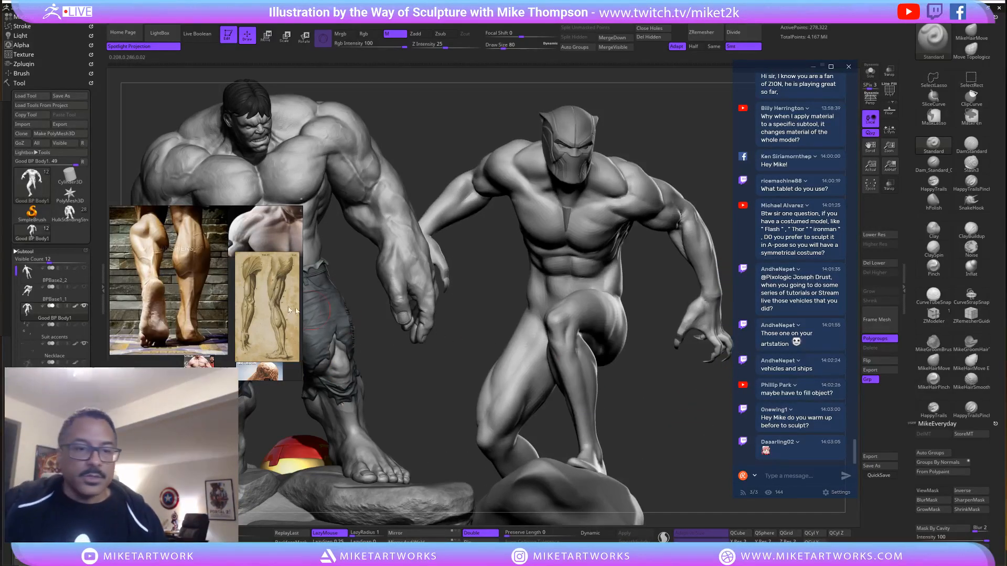
pyautogui.moveTo(678, 409)
pyautogui.mouseDown()
pyautogui.moveTo(691, 408)
pyautogui.moveTo(656, 360)
pyautogui.mouseUp()
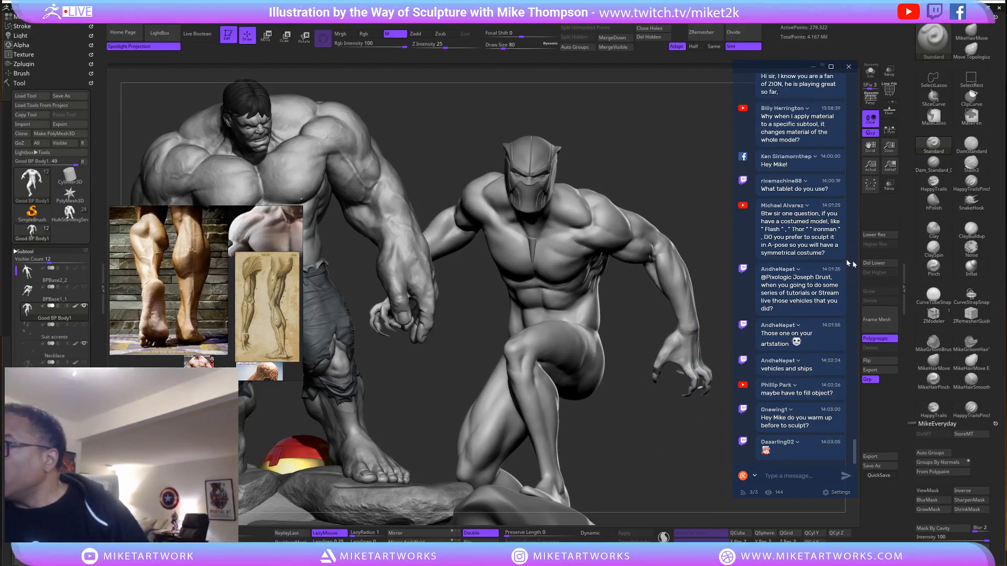
# Go back through the stream chat to review the viewers' earlier questions.
pyautogui.scroll(3, 807, 253)
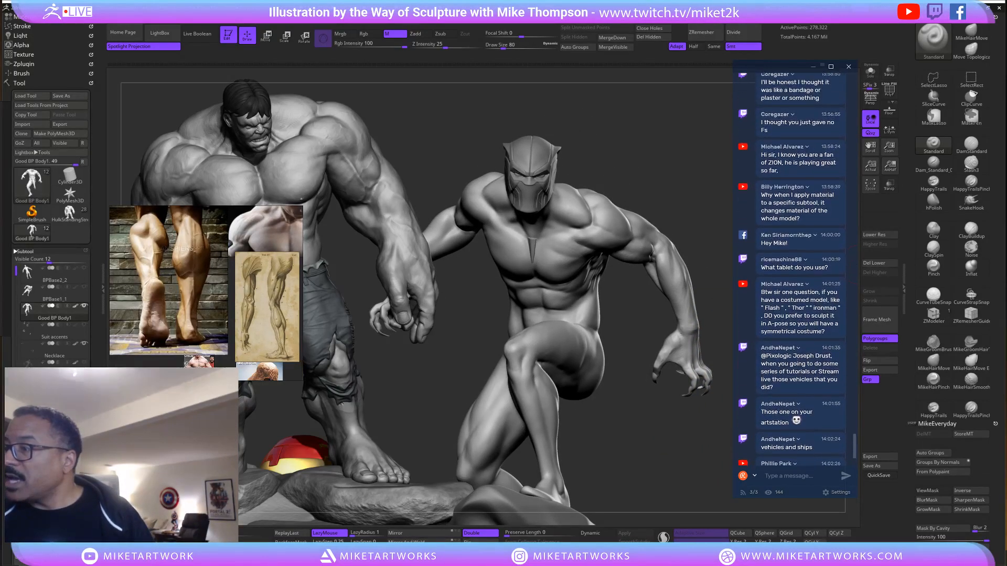
pyautogui.scroll(1, 807, 251)
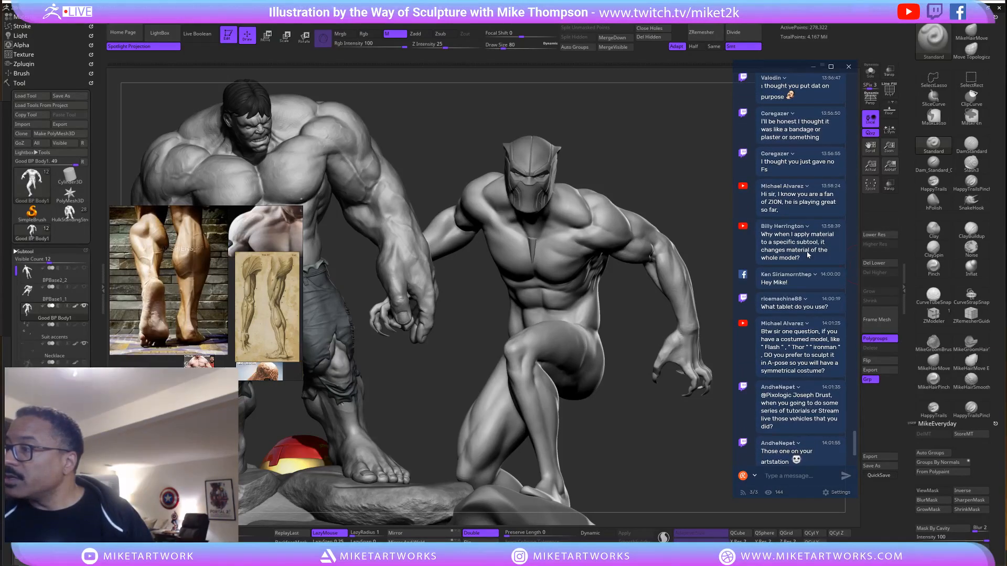
pyautogui.scroll(3, 808, 255)
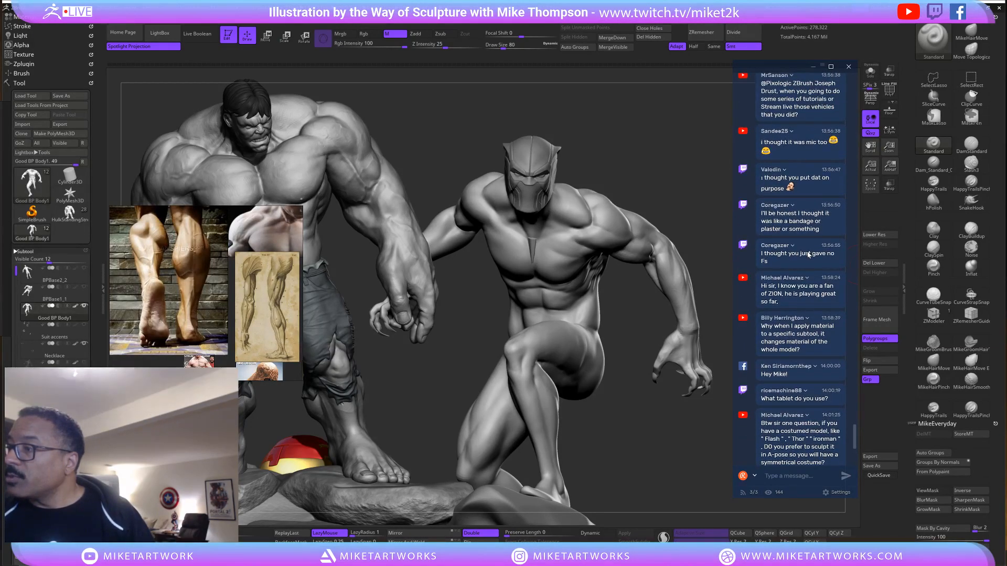
pyautogui.scroll(-2, 808, 252)
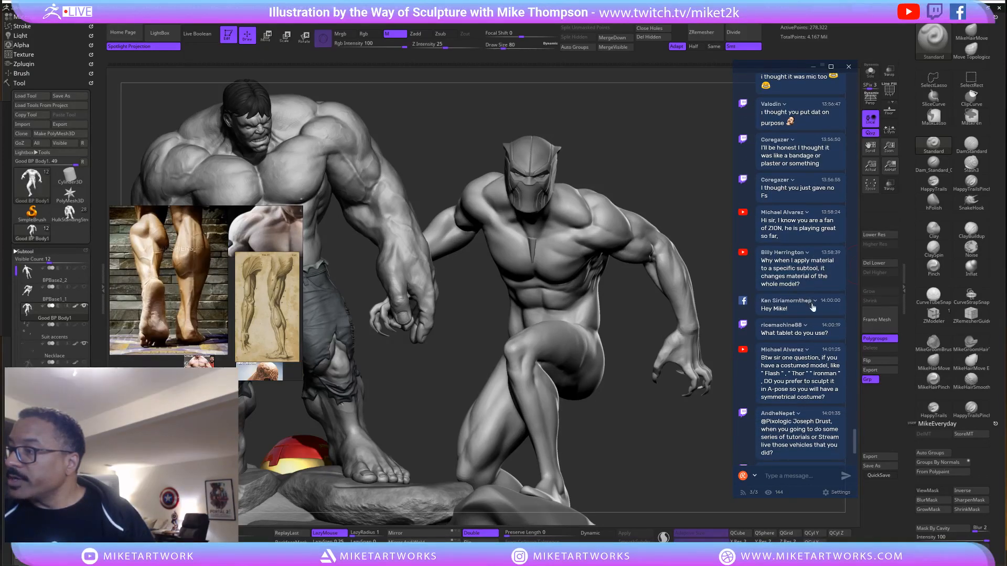
pyautogui.scroll(-2, 813, 309)
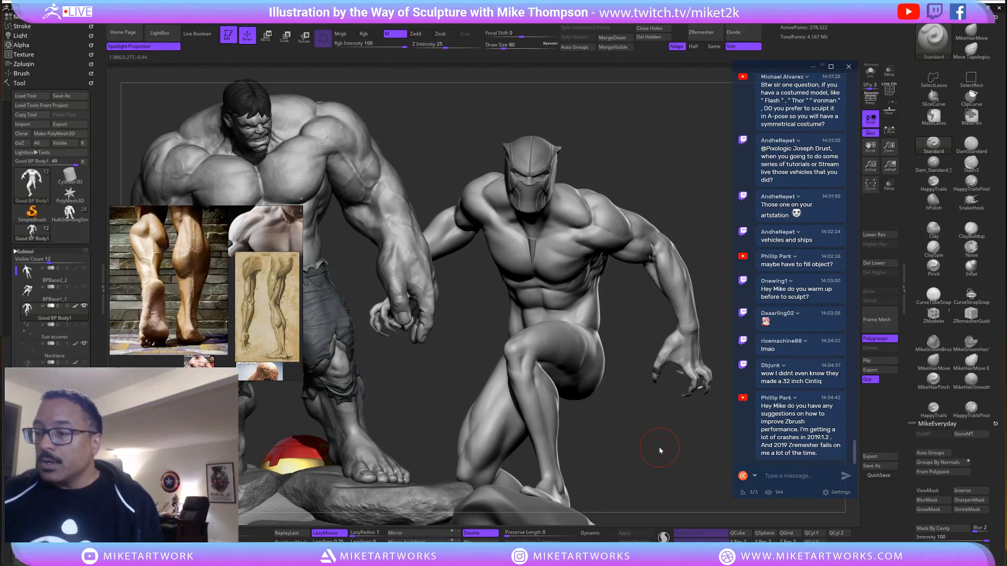
# Display the polygroup wireframe on the body subtool and step it down to its lowest subdivision level.
pyautogui.moveTo(654, 430)
pyautogui.mouseDown()
pyautogui.moveTo(681, 378)
pyautogui.moveTo(650, 378)
pyautogui.moveTo(679, 420)
pyautogui.mouseUp()
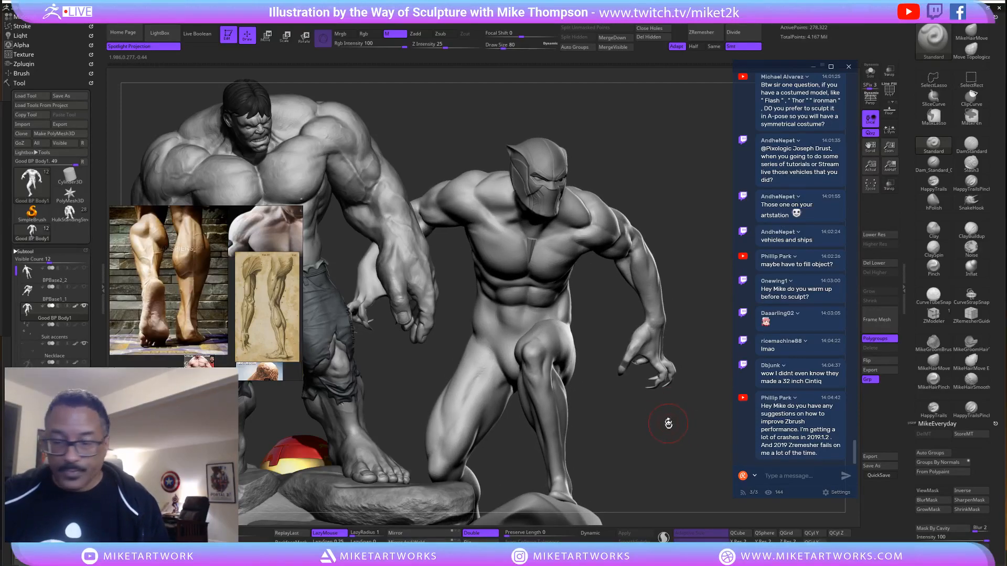
pyautogui.press('space')
pyautogui.click(671, 507)
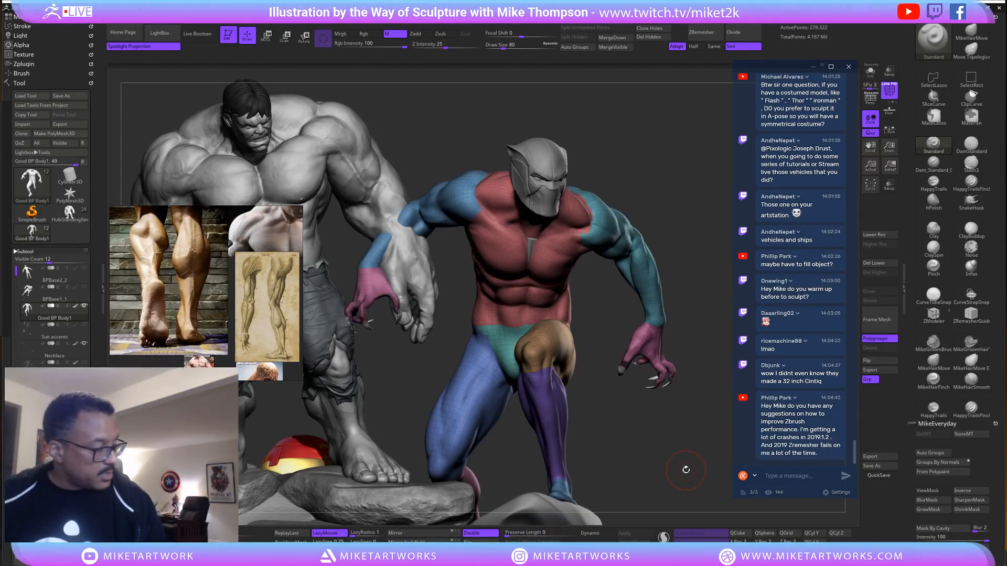
pyautogui.press('shift')
pyautogui.hotkey('shift', 'd')
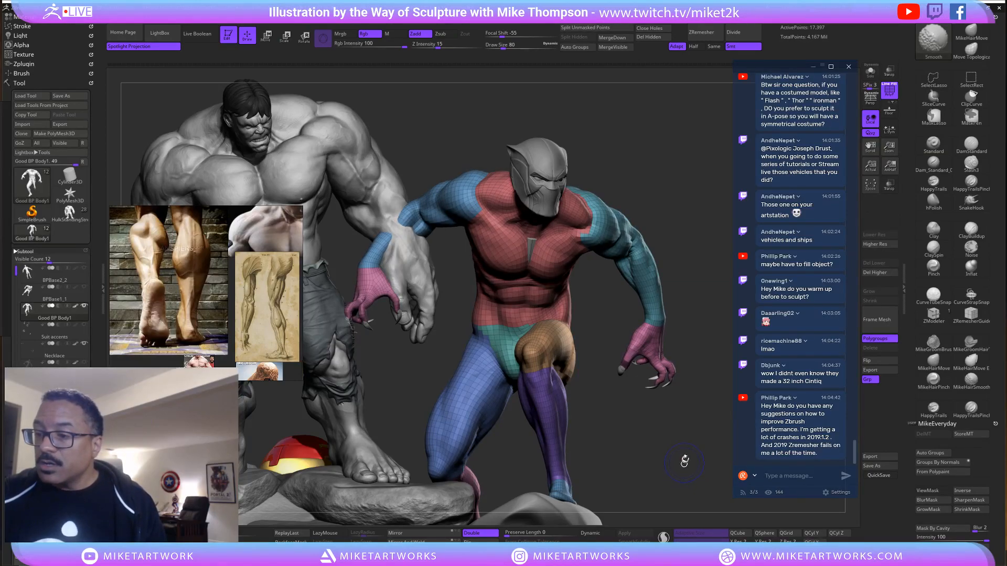
pyautogui.moveTo(685, 461)
pyautogui.mouseDown()
pyautogui.moveTo(676, 456)
pyautogui.moveTo(709, 449)
pyautogui.moveTo(678, 451)
pyautogui.mouseUp()
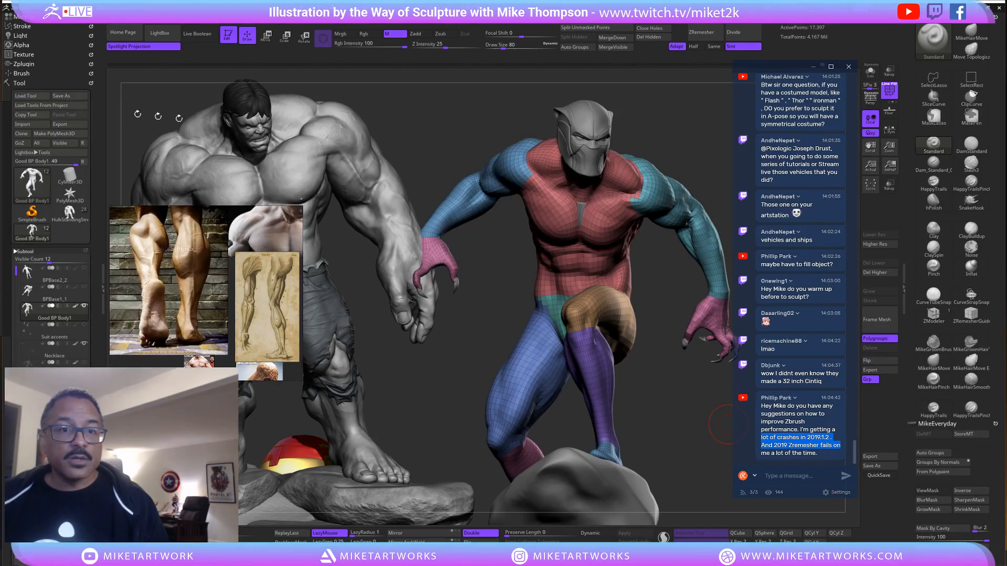
# Save the tool as BPBase2_2.ZTL, replacing the existing file.
pyautogui.moveTo(441, 160)
pyautogui.mouseDown()
pyautogui.moveTo(451, 169)
pyautogui.moveTo(423, 167)
pyautogui.mouseUp()
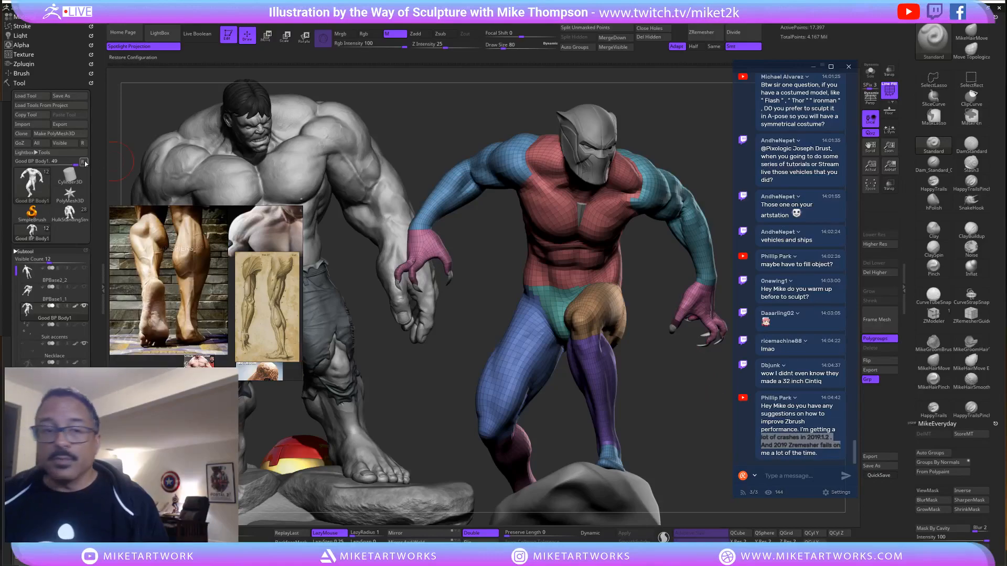
pyautogui.click(71, 97)
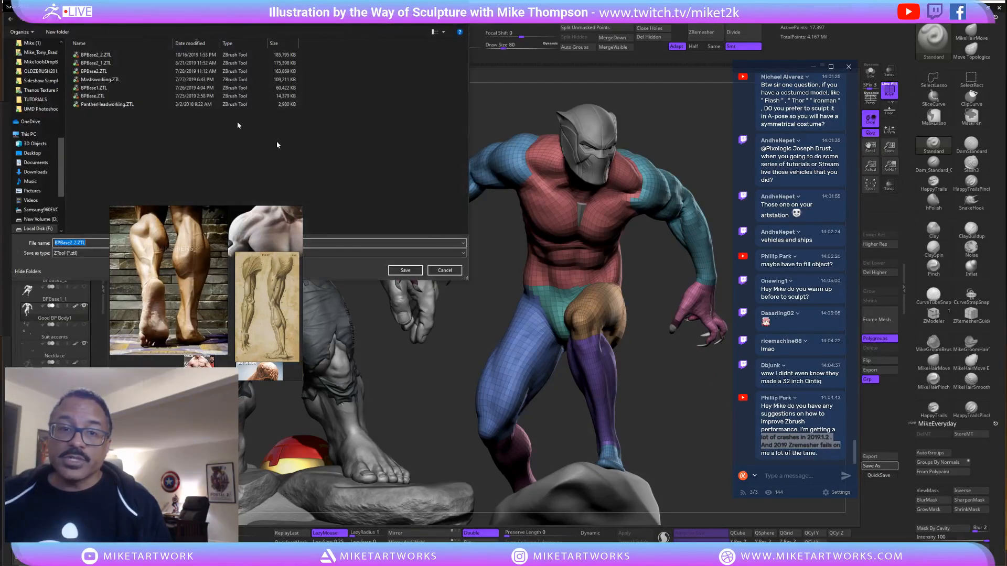
pyautogui.click(406, 271)
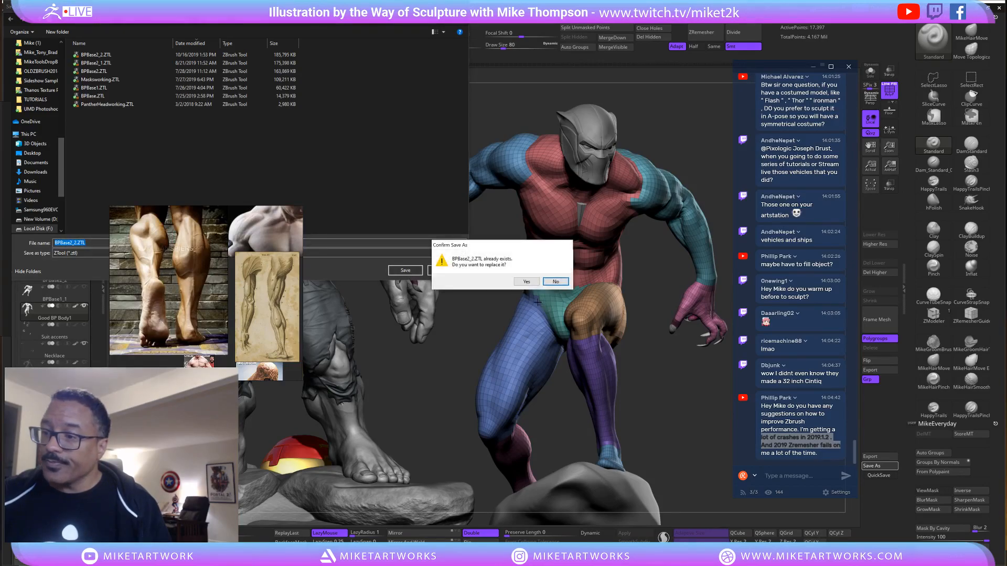
pyautogui.click(527, 283)
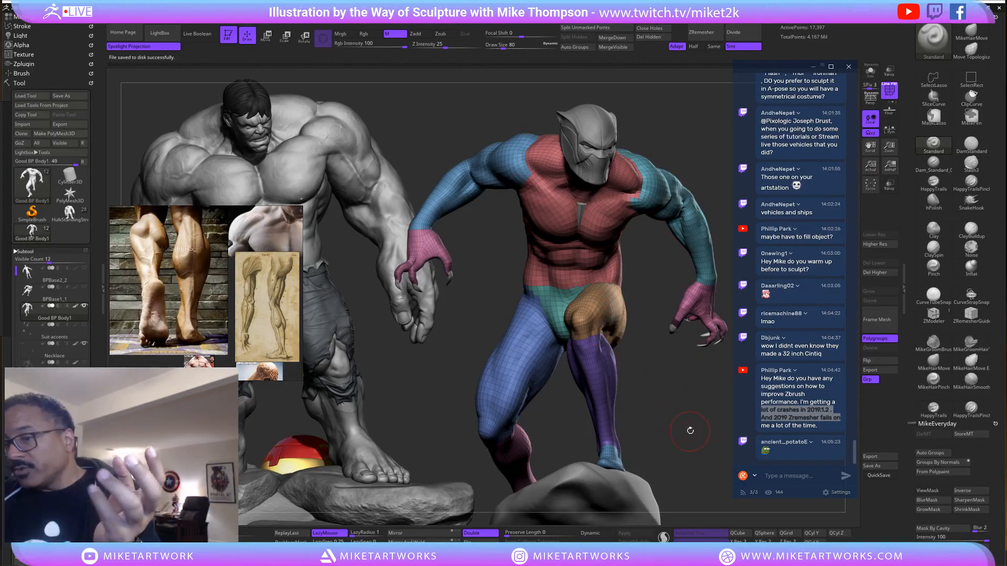
# Turn off the polygroup wireframe display on the Black Panther body.
pyautogui.moveTo(690, 431)
pyautogui.mouseDown()
pyautogui.moveTo(666, 414)
pyautogui.moveTo(687, 421)
pyautogui.mouseUp()
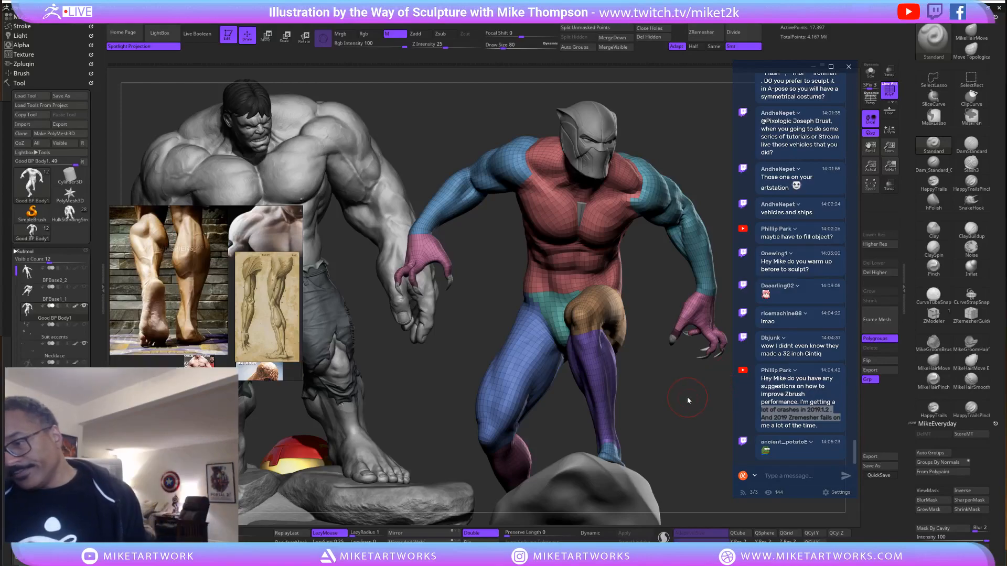
pyautogui.moveTo(707, 453); pyautogui.dragTo(714, 460)
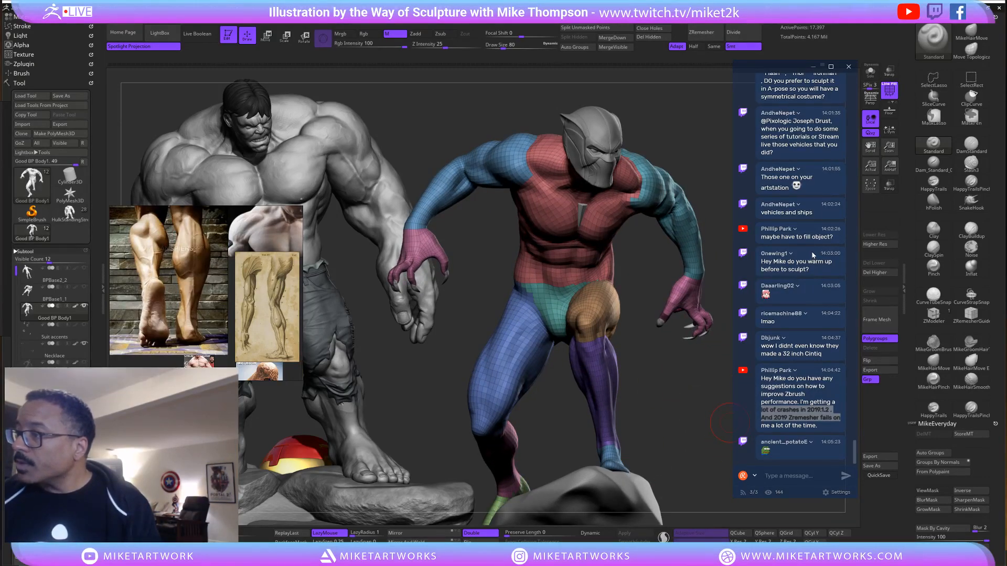
pyautogui.scroll(2, 811, 251)
pyautogui.scroll(2, 811, 251)
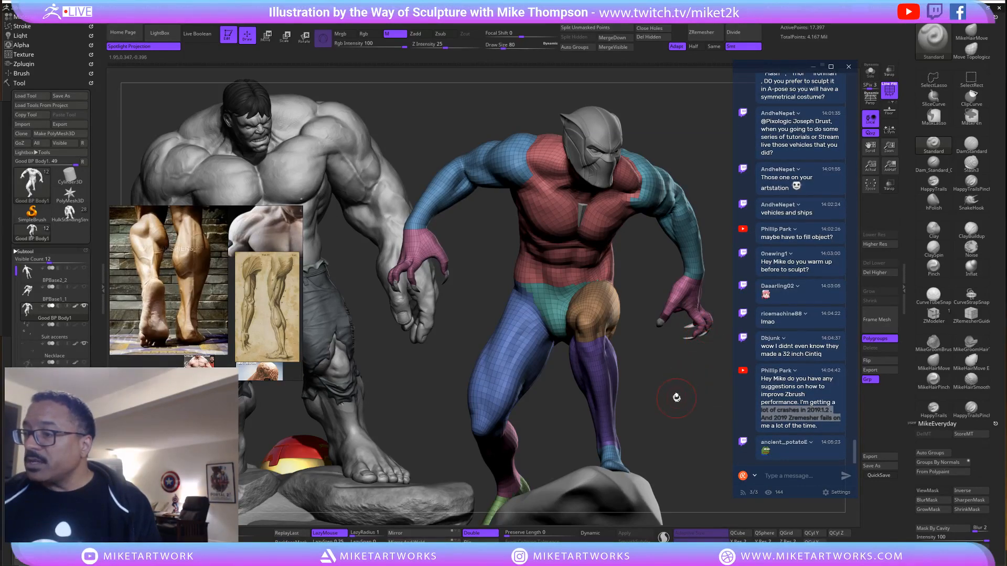
pyautogui.moveTo(677, 397); pyautogui.dragTo(665, 402)
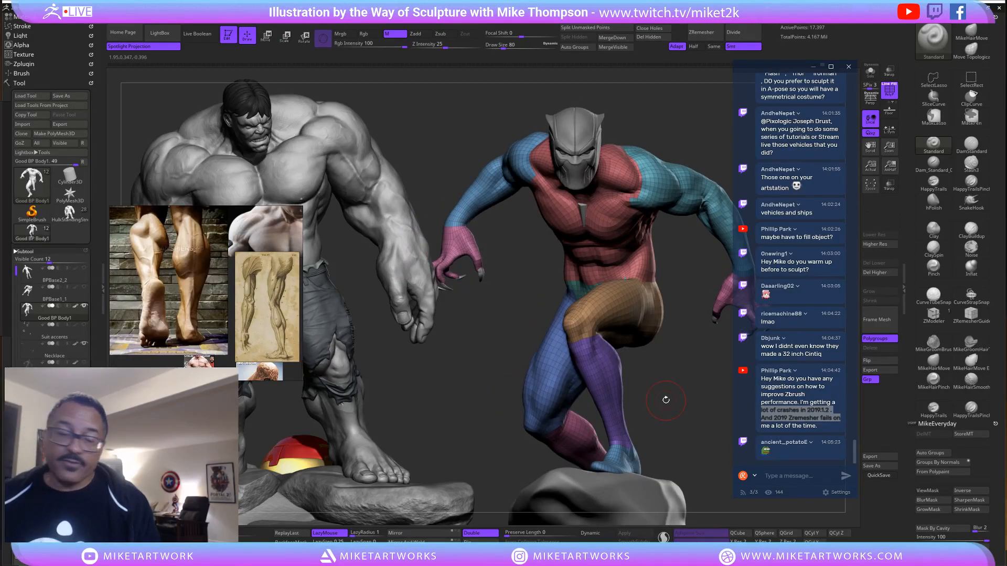
pyautogui.press('space')
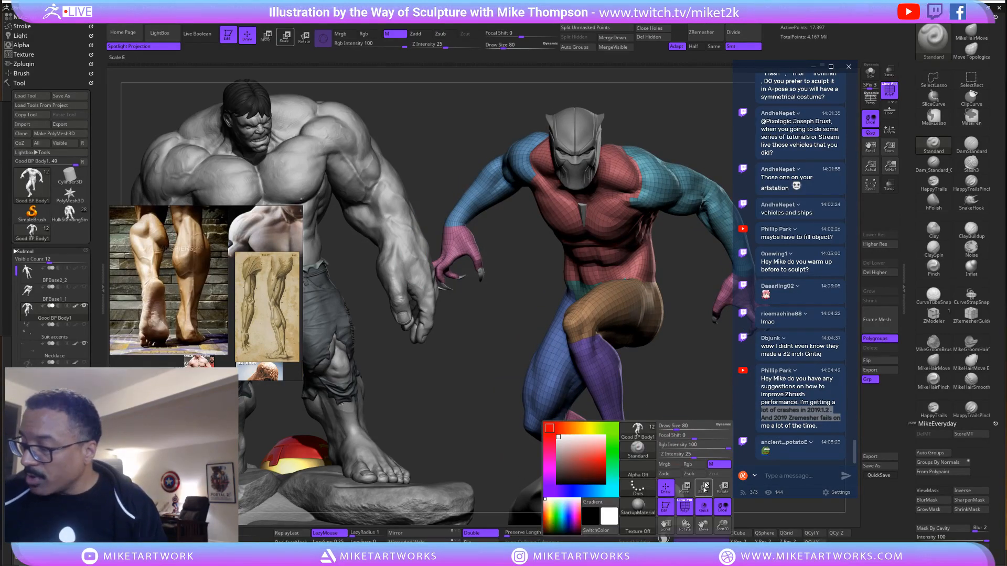
pyautogui.click(687, 507)
pyautogui.moveTo(707, 429); pyautogui.dragTo(737, 463)
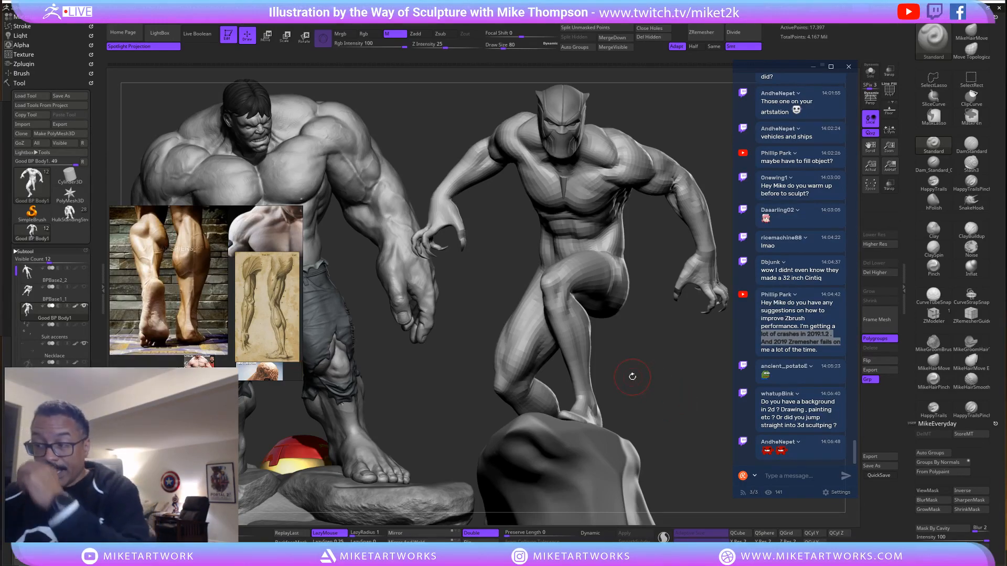
# Step the body subtool up to its highest subdivision level.
pyautogui.moveTo(657, 382); pyautogui.dragTo(668, 380)
pyautogui.press('shift')
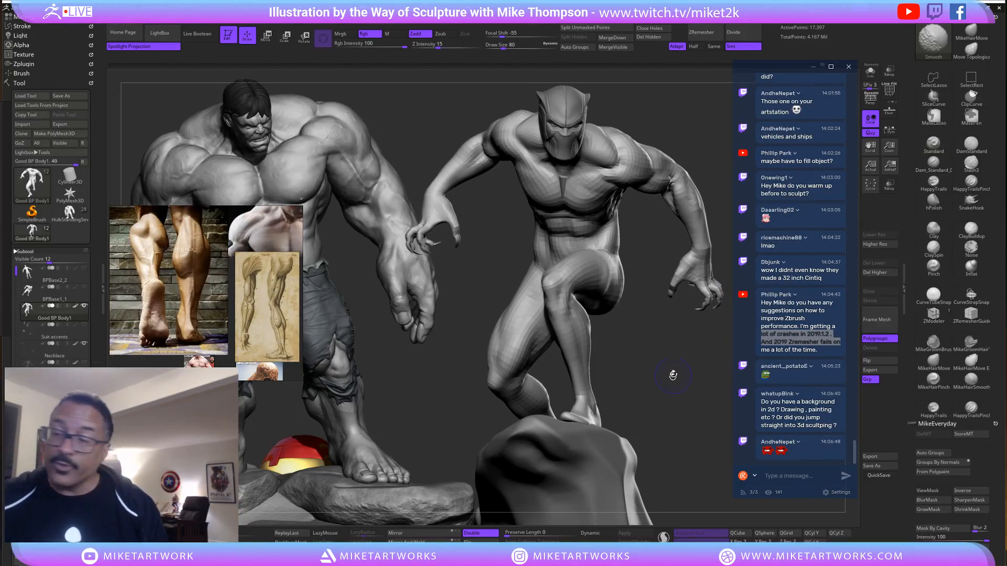
pyautogui.press('d')
pyautogui.press('d')
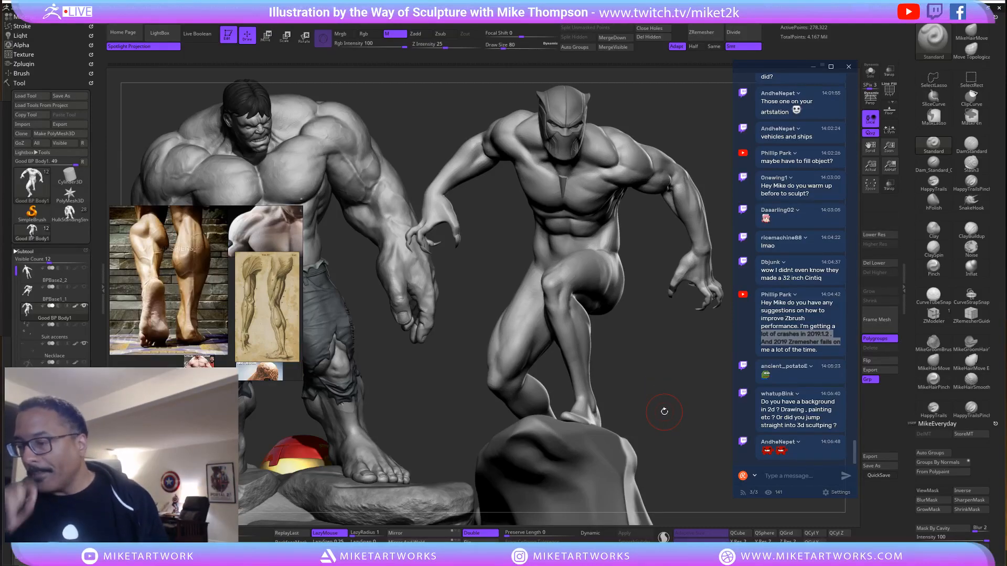
# Set the sculpting mode to Zadd and choose the ClaySpin brush for work on the planted foot.
pyautogui.moveTo(690, 435); pyautogui.dragTo(584, 393)
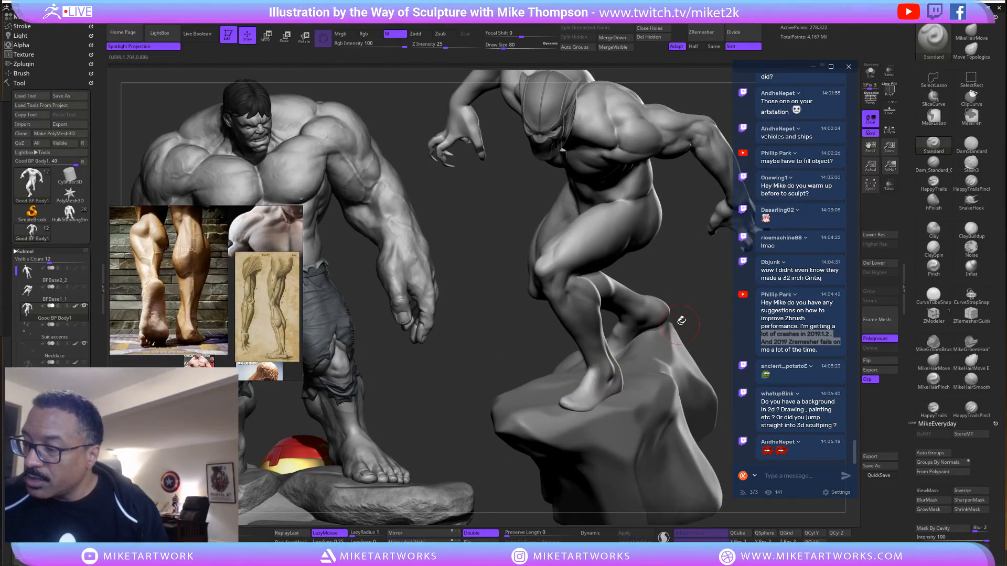
pyautogui.moveTo(681, 320); pyautogui.dragTo(692, 289)
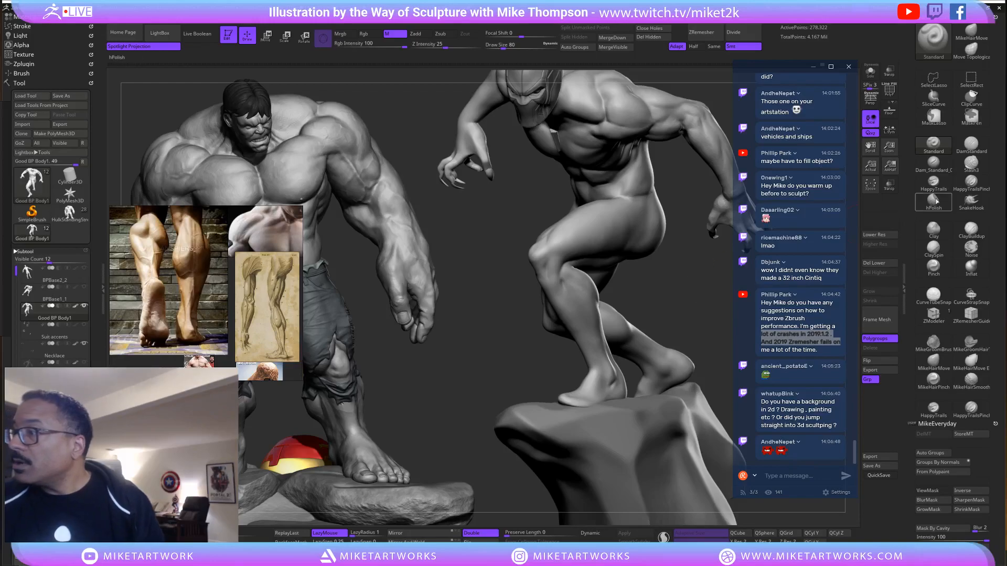
pyautogui.press('space')
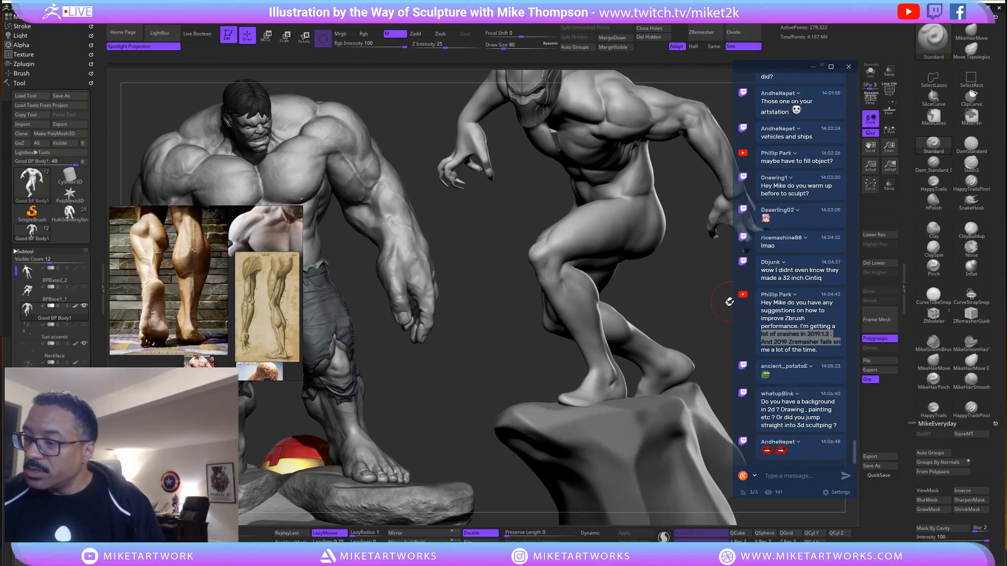
pyautogui.press('ctrl')
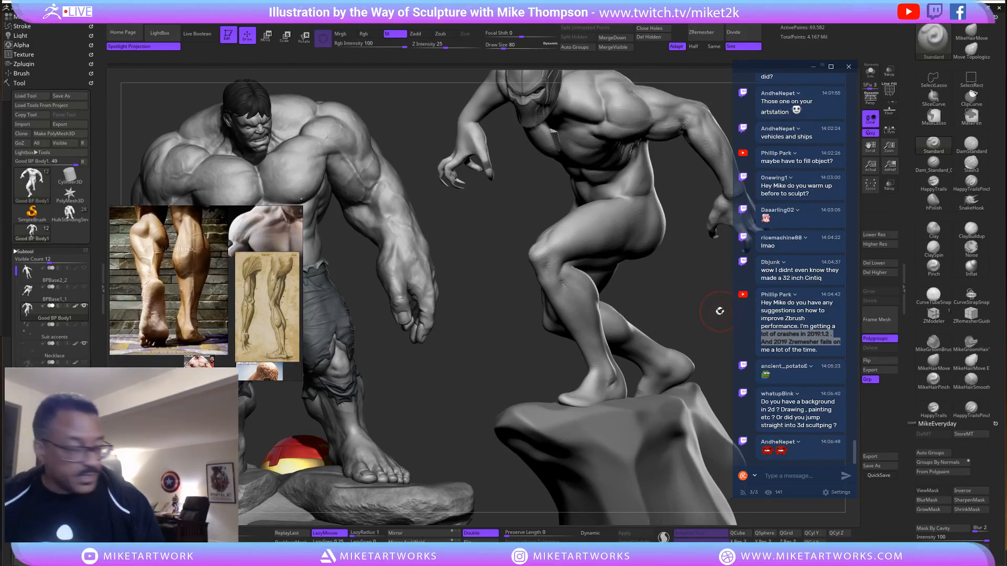
pyautogui.press('space')
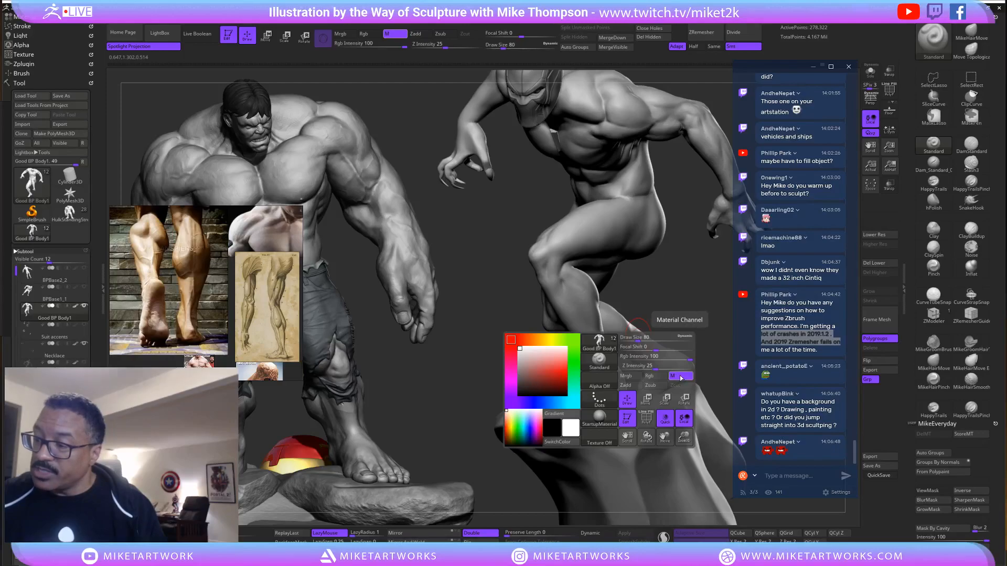
pyautogui.click(629, 386)
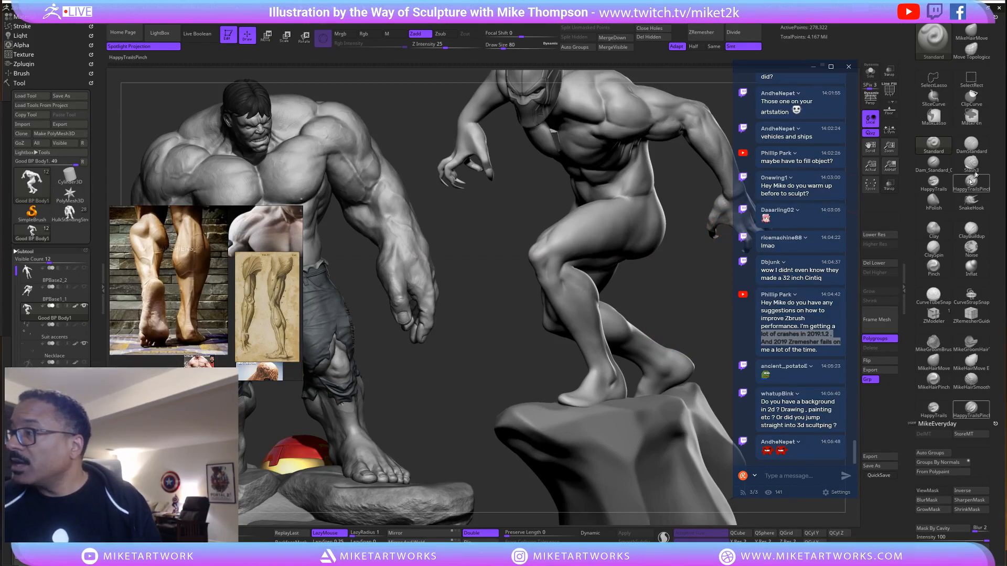
pyautogui.click(947, 253)
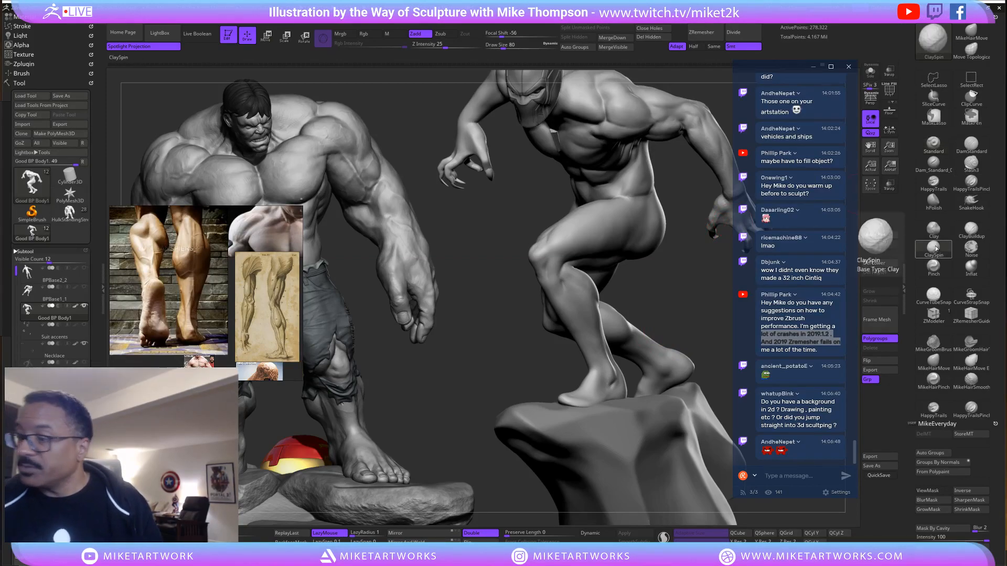
# Build up the top of the front foot planted on the rock with ClaySpin and smooth the strokes.
pyautogui.moveTo(671, 321); pyautogui.dragTo(709, 308)
pyautogui.moveTo(704, 319); pyautogui.dragTo(580, 387)
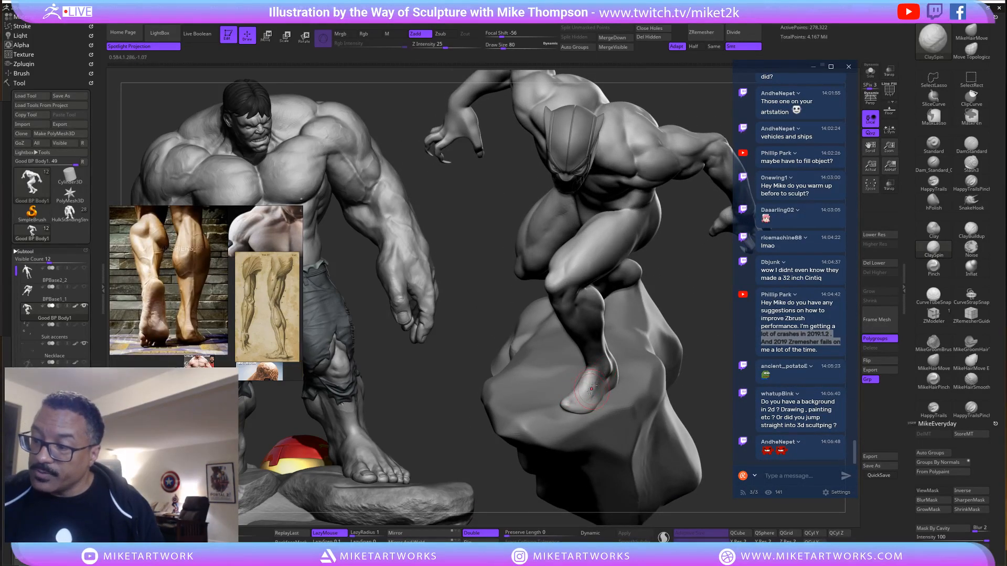
pyautogui.press('shift')
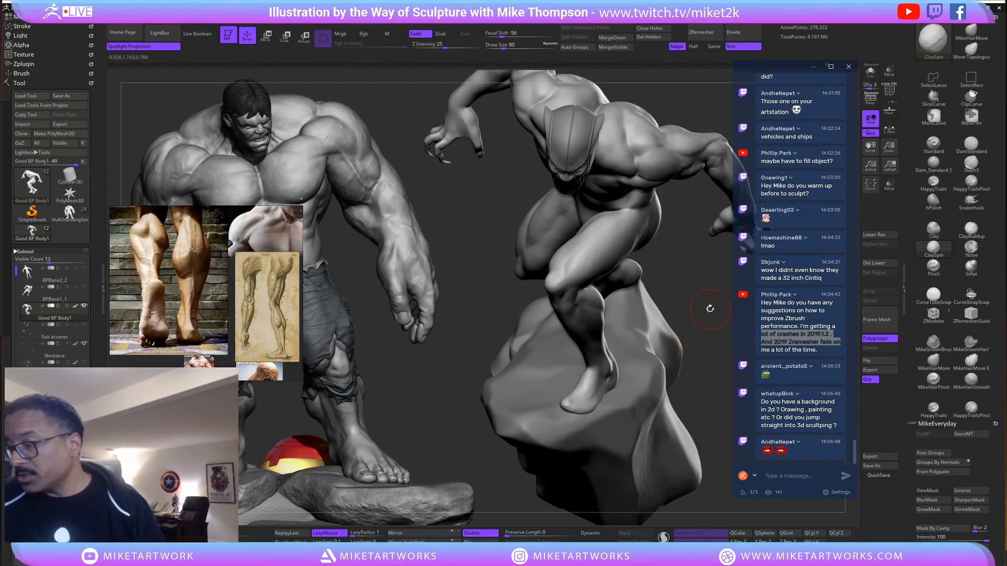
pyautogui.moveTo(708, 309)
pyautogui.mouseDown()
pyautogui.moveTo(682, 338)
pyautogui.moveTo(588, 392)
pyautogui.mouseUp()
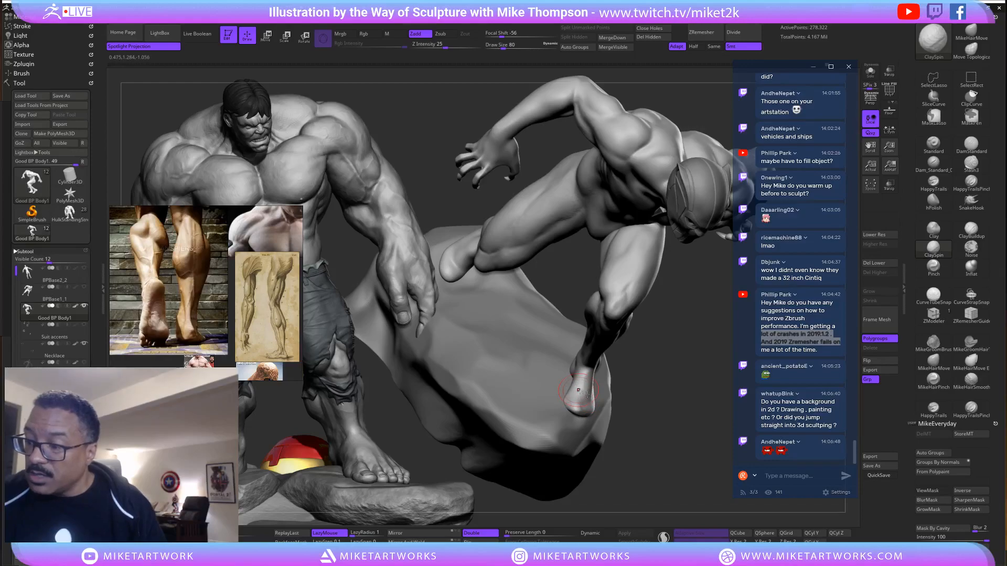
pyautogui.moveTo(660, 354); pyautogui.dragTo(580, 389)
pyautogui.press('shift')
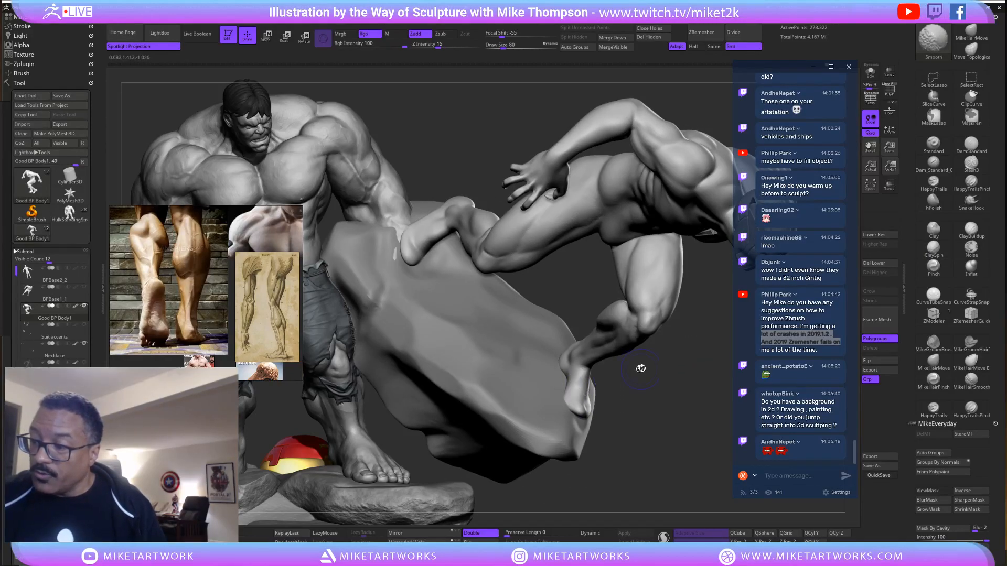
# Reduce the draw size to 42 and sculpt the ankle area of the planted front foot, smoothing it.
pyautogui.moveTo(640, 368)
pyautogui.mouseDown()
pyautogui.moveTo(577, 354)
pyautogui.moveTo(566, 377)
pyautogui.mouseUp()
pyautogui.press('s')
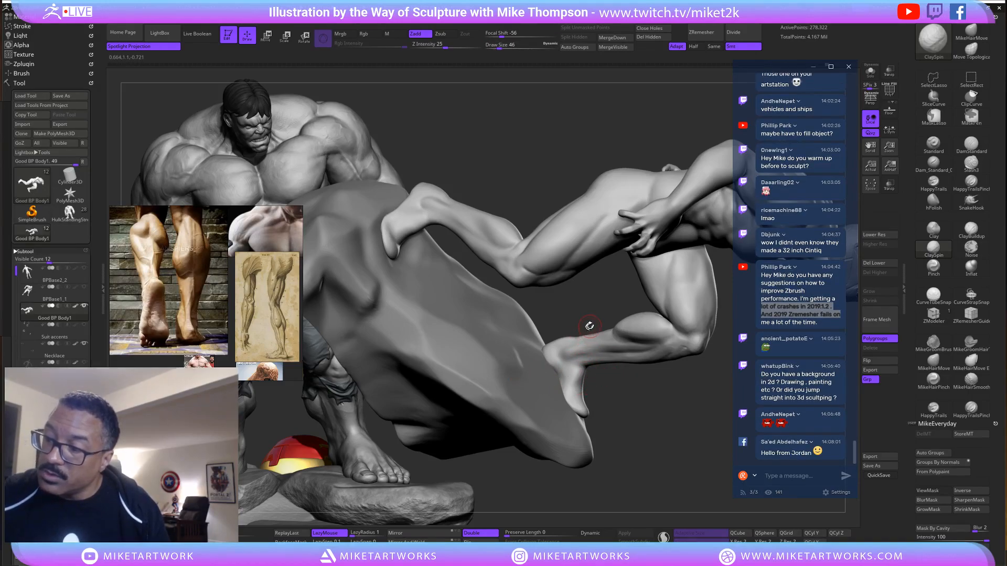
pyautogui.press('s')
pyautogui.moveTo(589, 325); pyautogui.dragTo(597, 327)
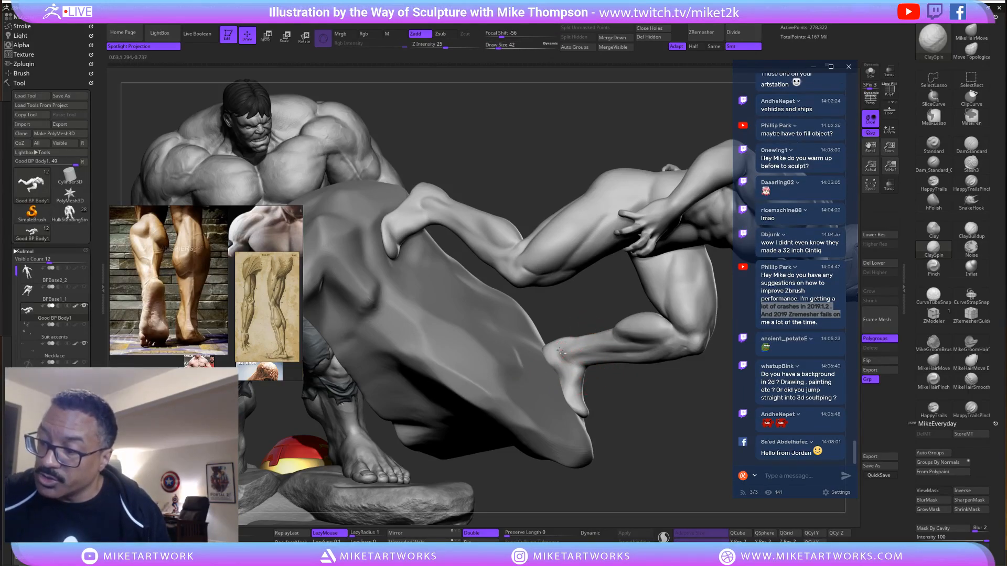
pyautogui.moveTo(636, 411); pyautogui.dragTo(582, 345)
pyautogui.moveTo(611, 314); pyautogui.dragTo(571, 333, button='right')
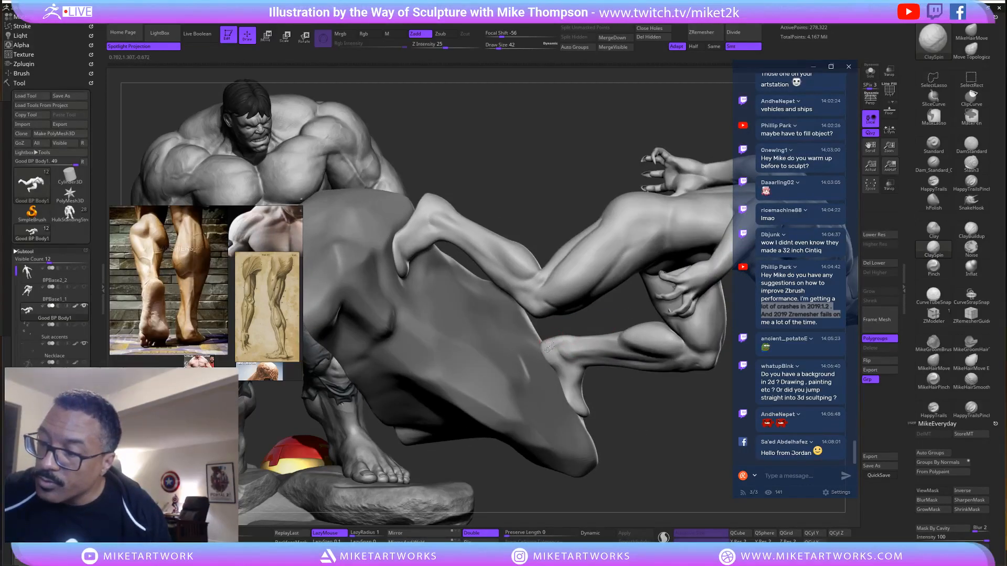
pyautogui.press('shift')
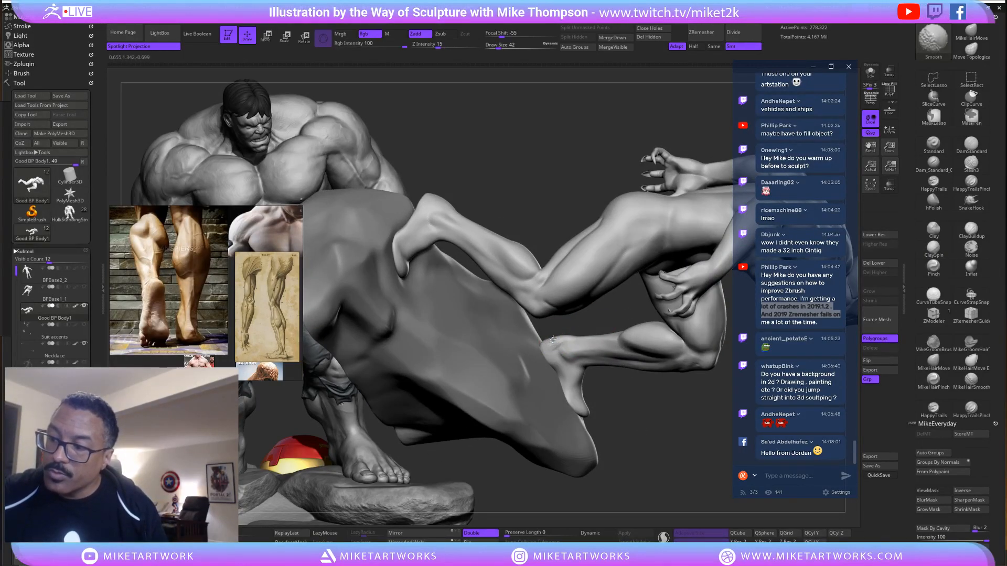
# Refine the planted front foot's ankle and heel from the front and back, blending the forms with Smooth.
pyautogui.moveTo(681, 439)
pyautogui.mouseDown()
pyautogui.moveTo(669, 421)
pyautogui.moveTo(653, 420)
pyautogui.mouseUp()
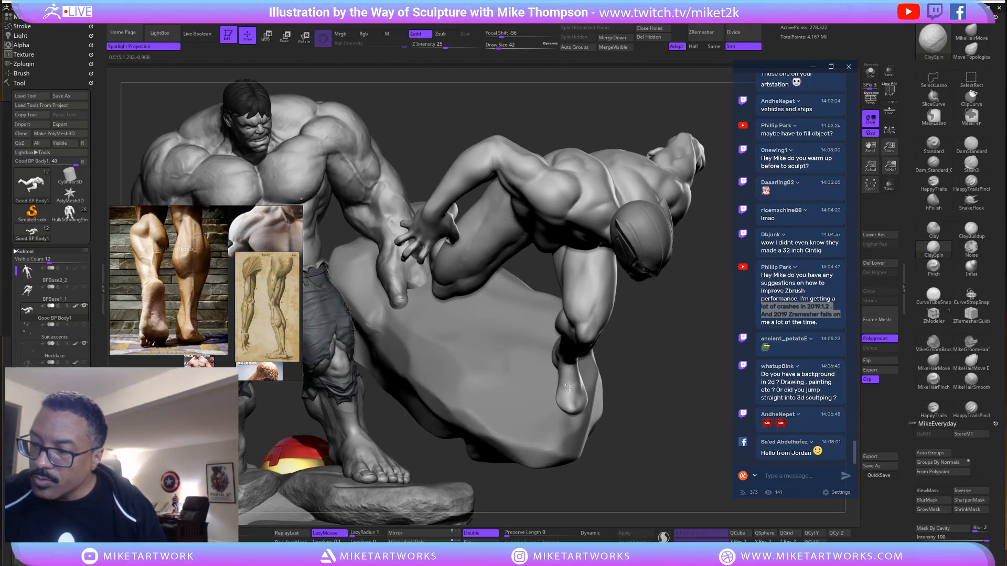
pyautogui.press('shift')
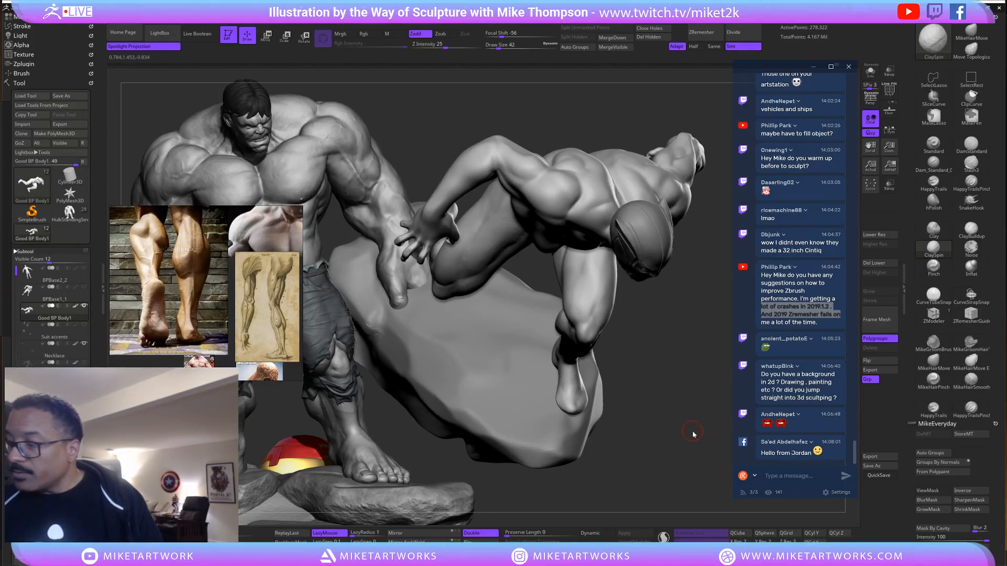
pyautogui.moveTo(636, 461)
pyautogui.mouseDown()
pyautogui.moveTo(644, 448)
pyautogui.moveTo(584, 362)
pyautogui.moveTo(580, 374)
pyautogui.moveTo(592, 357)
pyautogui.mouseUp()
pyautogui.moveTo(642, 462); pyautogui.dragTo(592, 334)
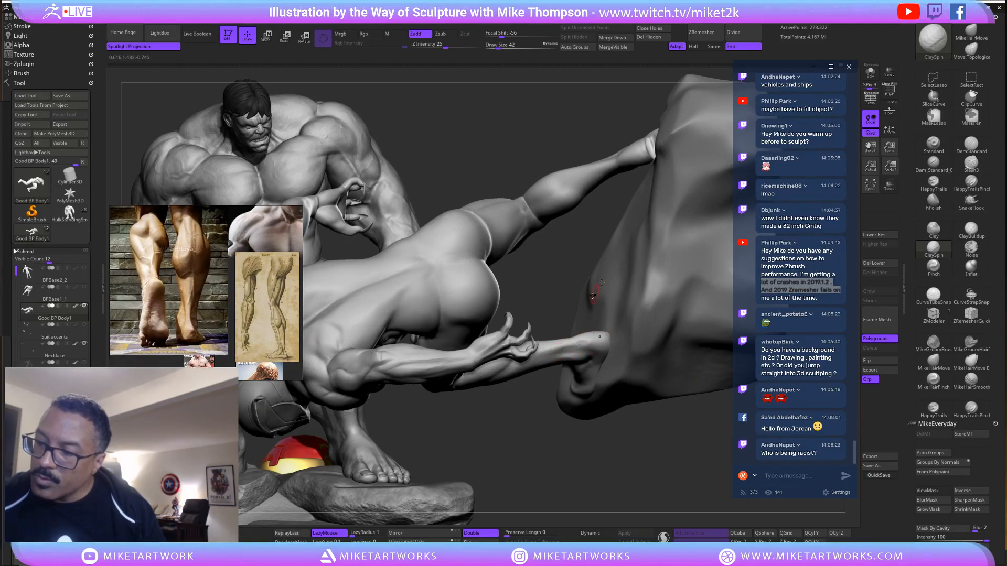
pyautogui.moveTo(592, 295); pyautogui.dragTo(583, 342)
pyautogui.press('shift')
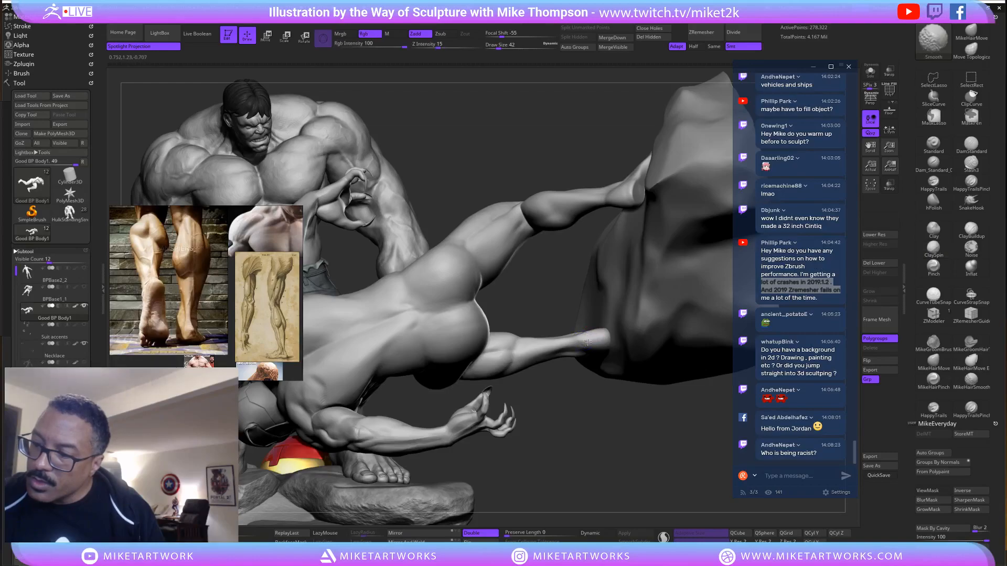
# Add volume to the calf of the planted front leg, smooth it and check the legs from the side.
pyautogui.moveTo(609, 457); pyautogui.dragTo(565, 456)
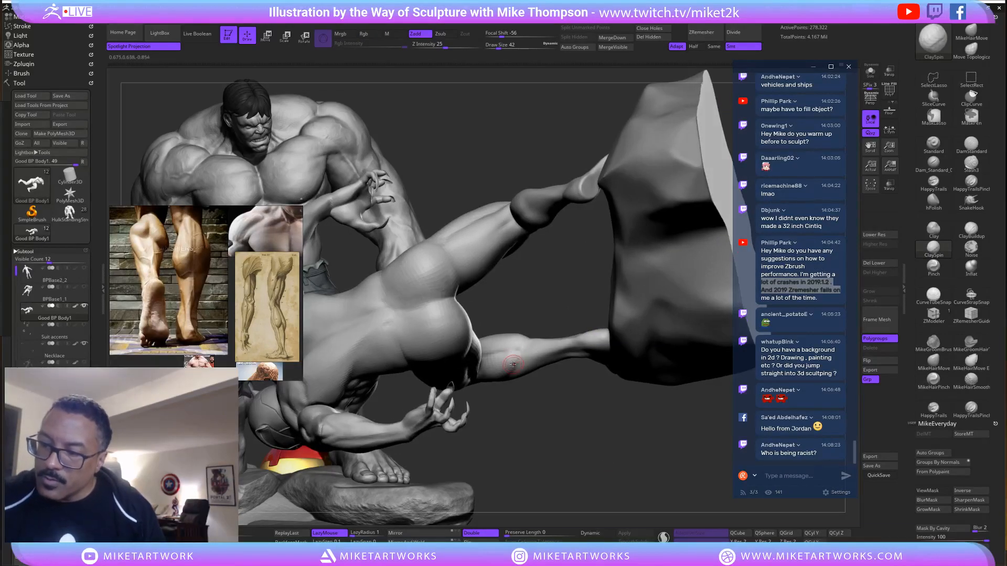
pyautogui.press('shift')
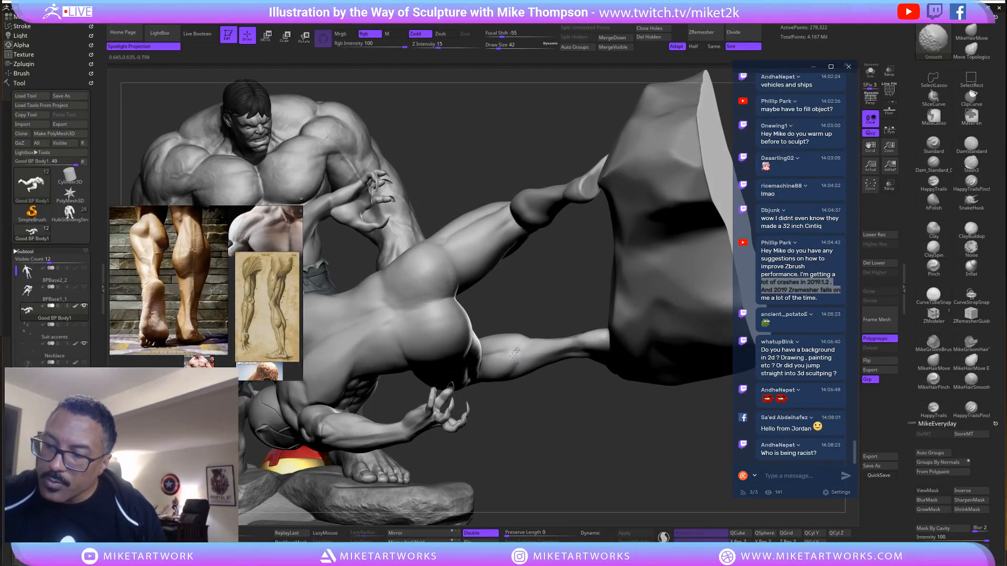
pyautogui.moveTo(560, 406)
pyautogui.mouseDown()
pyautogui.moveTo(609, 332)
pyautogui.moveTo(683, 380)
pyautogui.moveTo(703, 374)
pyautogui.moveTo(605, 358)
pyautogui.mouseUp()
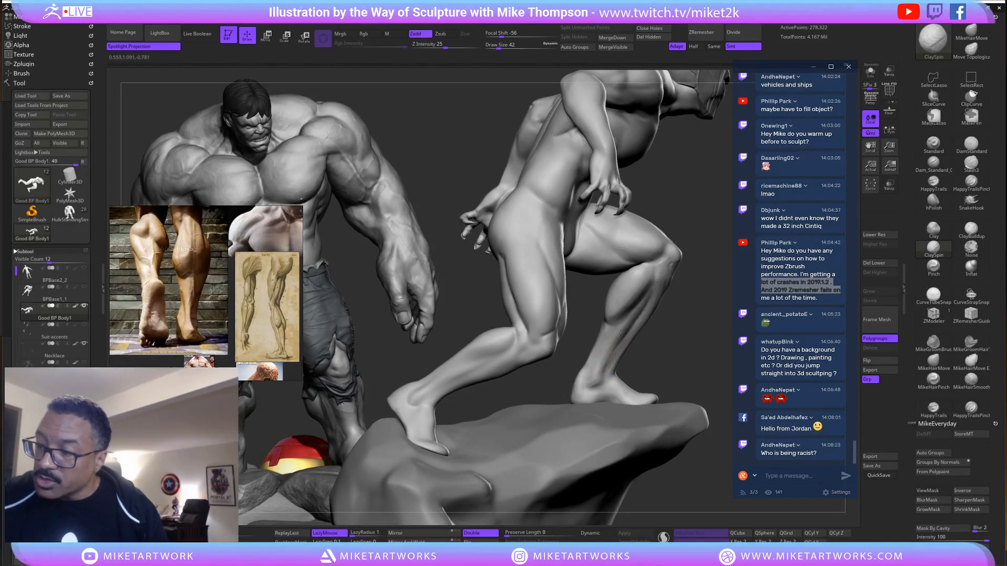
pyautogui.moveTo(687, 353); pyautogui.dragTo(477, 419)
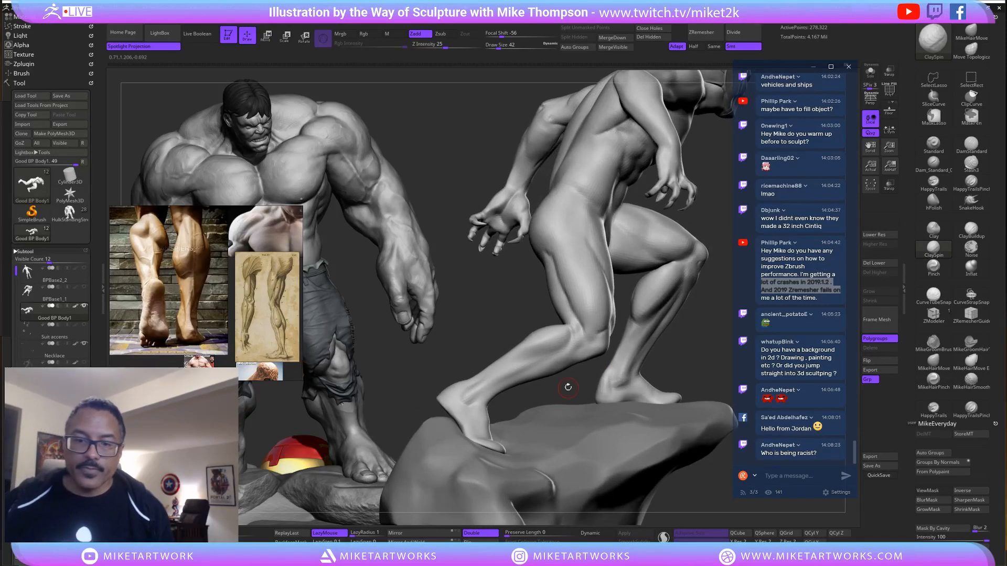
# Look through the reference board's leg photos, standing figure renders and foot images for anatomy guidance.
pyautogui.scroll(-2, 197, 325)
pyautogui.moveTo(197, 325); pyautogui.dragTo(291, 337, button='middle')
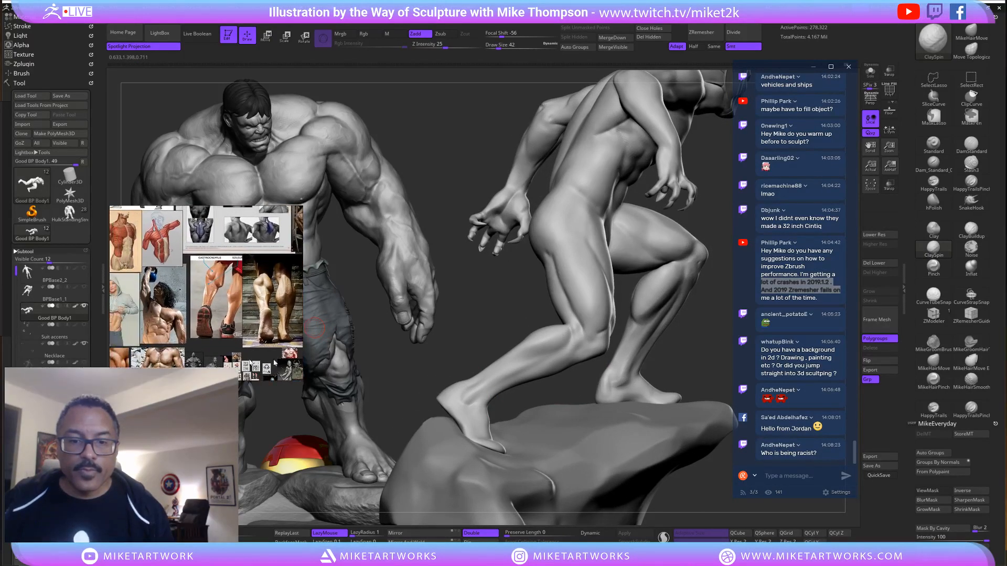
pyautogui.moveTo(139, 305); pyautogui.dragTo(283, 315, button='middle')
pyautogui.scroll(5, 116, 297)
pyautogui.moveTo(207, 325); pyautogui.dragTo(283, 280, button='middle')
pyautogui.scroll(-4, 186, 296)
pyautogui.moveTo(186, 307); pyautogui.dragTo(175, 245, button='middle')
pyautogui.scroll(5, 256, 283)
pyautogui.moveTo(254, 324); pyautogui.dragTo(133, 303, button='middle')
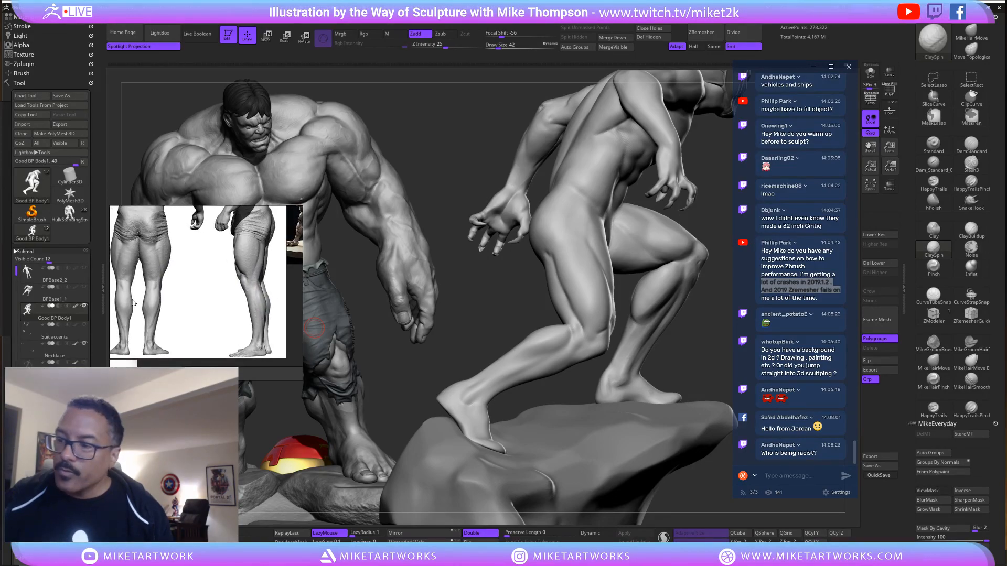
pyautogui.scroll(-8, 133, 303)
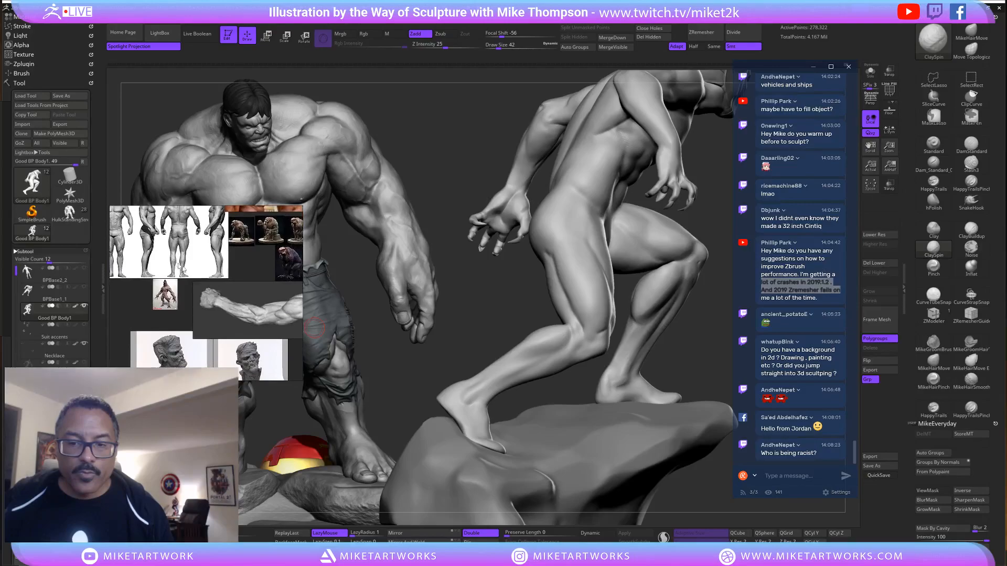
pyautogui.scroll(3, 167, 317)
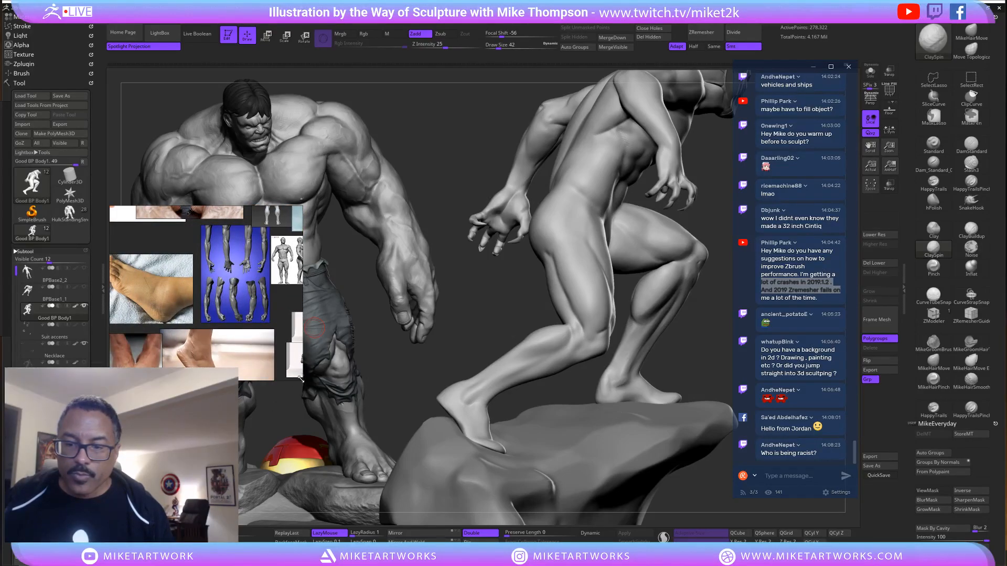
# Enlarge the reference board window and browse its muscle and full-figure photos.
pyautogui.moveTo(304, 384); pyautogui.dragTo(561, 544)
pyautogui.scroll(-3, 317, 410)
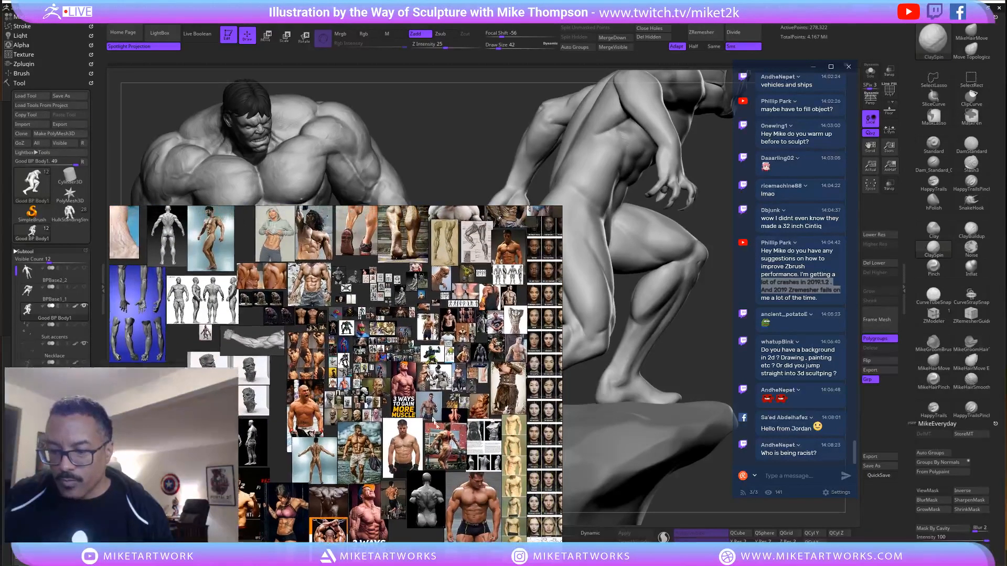
pyautogui.moveTo(317, 409); pyautogui.dragTo(308, 406, button='middle')
pyautogui.moveTo(345, 435); pyautogui.dragTo(276, 417, button='middle')
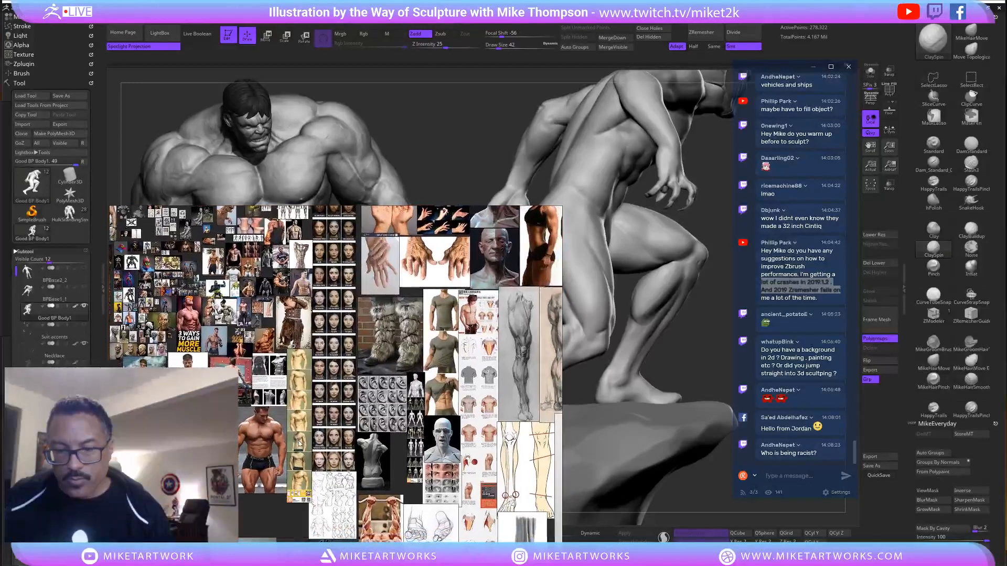
pyautogui.scroll(8, 307, 417)
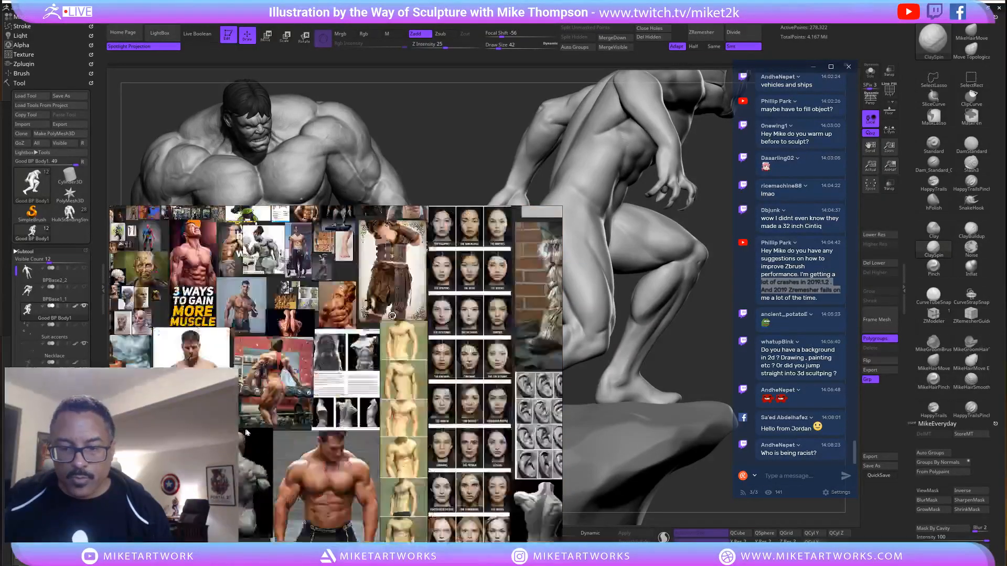
pyautogui.moveTo(368, 309); pyautogui.dragTo(418, 421, button='middle')
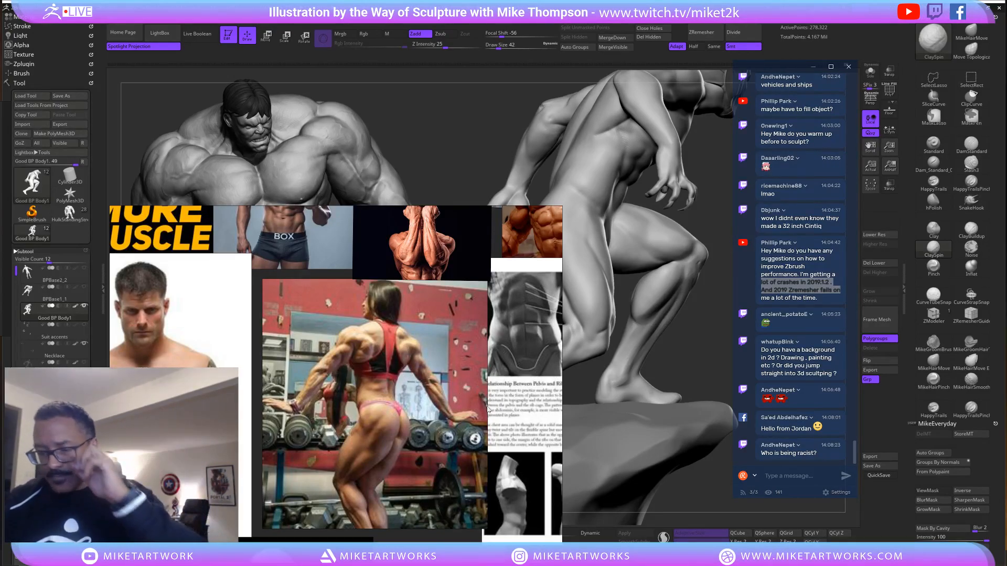
pyautogui.scroll(-6, 389, 443)
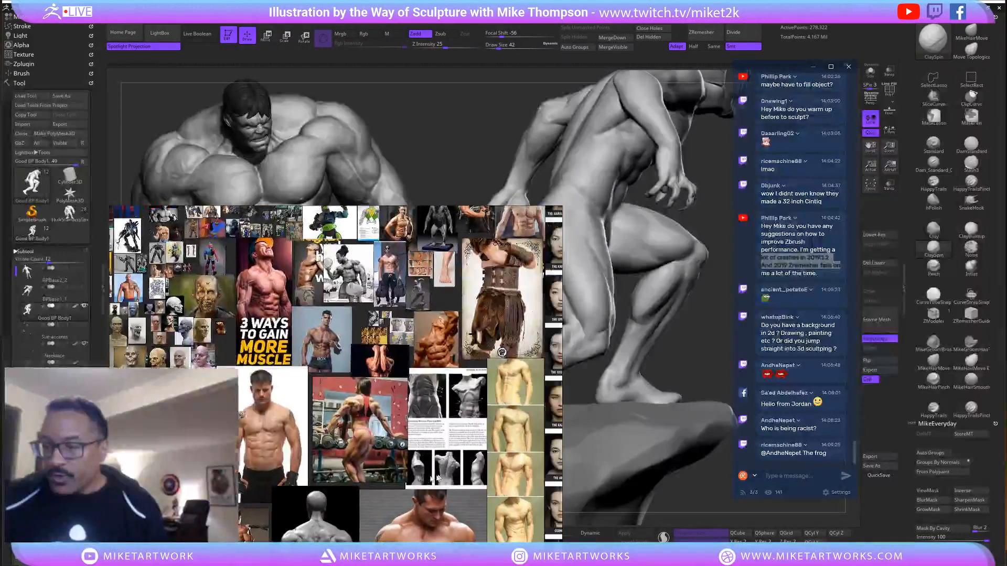
pyautogui.scroll(3, 405, 402)
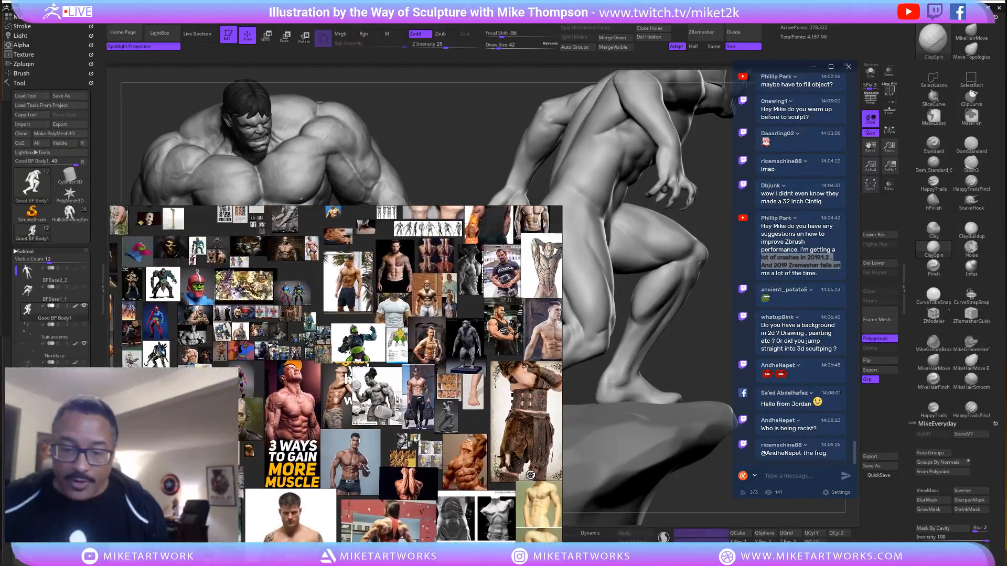
# Search the reference board for calf photos and anatomical leg drawings.
pyautogui.moveTo(451, 360)
pyautogui.mouseDown(button='middle')
pyautogui.moveTo(390, 377)
pyautogui.moveTo(334, 447)
pyautogui.mouseUp(button='middle')
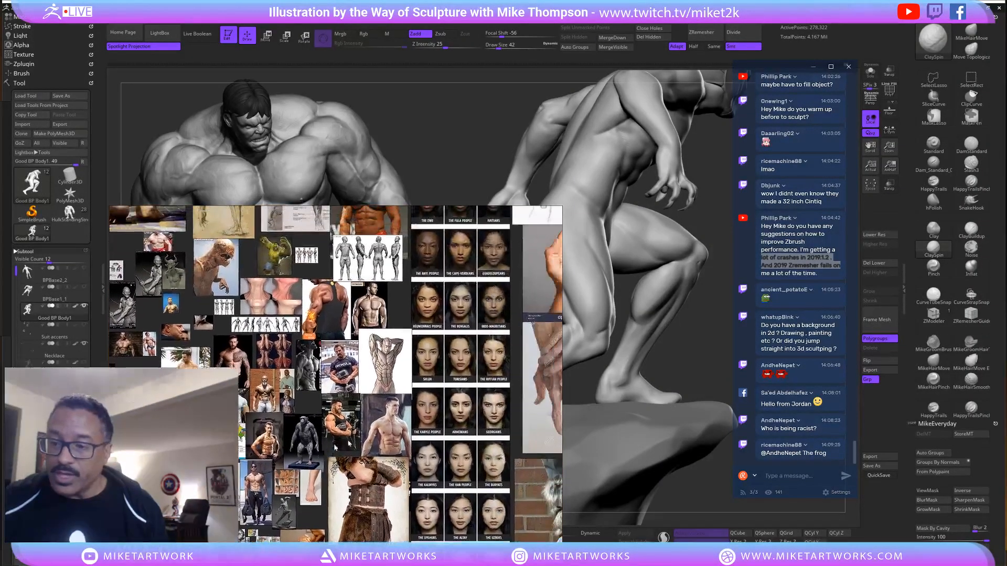
pyautogui.moveTo(434, 430)
pyautogui.mouseDown(button='middle')
pyautogui.moveTo(374, 472)
pyautogui.moveTo(497, 519)
pyautogui.moveTo(546, 462)
pyautogui.mouseUp(button='middle')
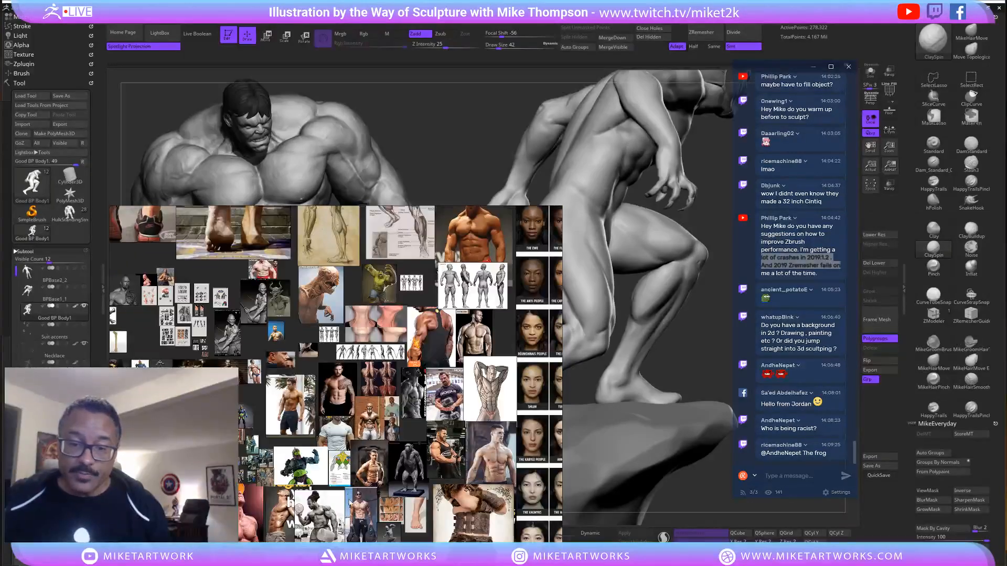
pyautogui.moveTo(350, 503); pyautogui.dragTo(456, 420, button='middle')
pyautogui.moveTo(340, 466); pyautogui.dragTo(318, 499, button='middle')
pyautogui.moveTo(433, 407); pyautogui.dragTo(367, 524, button='middle')
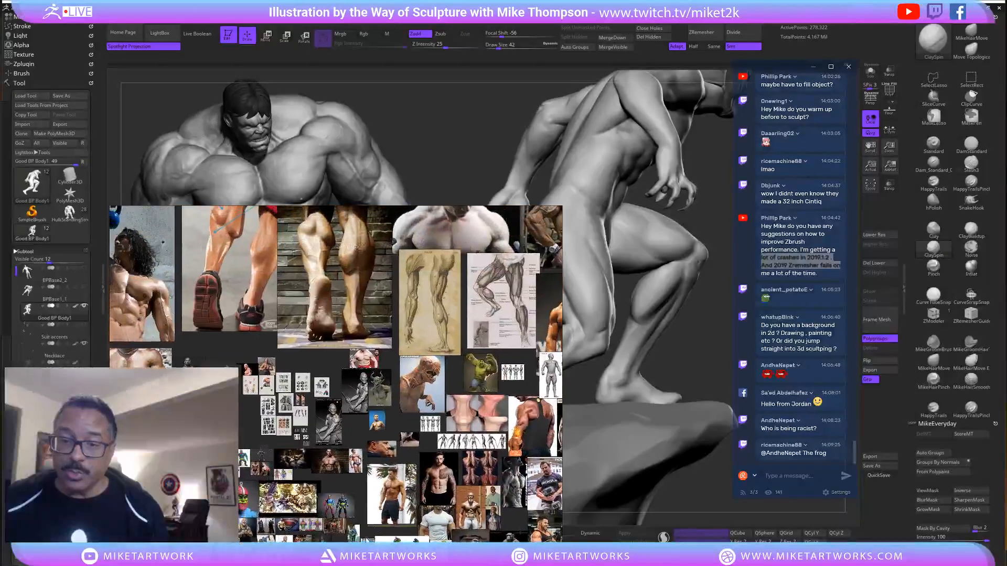
pyautogui.moveTo(353, 447); pyautogui.dragTo(366, 521, button='middle')
pyautogui.moveTo(433, 485); pyautogui.dragTo(307, 457, button='middle')
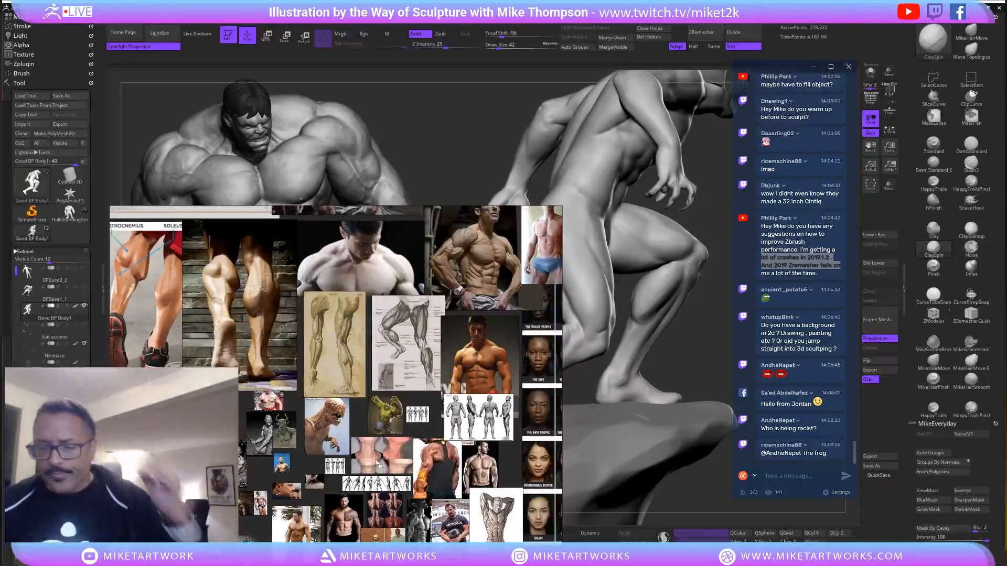
# Look over the rest of the reference board, as far as the hand, clothing and leg anatomy images at its edge.
pyautogui.moveTo(385, 469); pyautogui.dragTo(326, 445, button='middle')
pyautogui.moveTo(431, 461); pyautogui.dragTo(370, 409, button='middle')
pyautogui.moveTo(425, 480); pyautogui.dragTo(486, 338, button='middle')
pyautogui.moveTo(540, 420); pyautogui.dragTo(462, 404, button='middle')
pyautogui.moveTo(380, 475); pyautogui.dragTo(389, 361, button='middle')
pyautogui.moveTo(443, 465)
pyautogui.mouseDown(button='middle')
pyautogui.moveTo(322, 406)
pyautogui.moveTo(371, 373)
pyautogui.moveTo(238, 329)
pyautogui.mouseUp(button='middle')
pyautogui.moveTo(561, 393); pyautogui.dragTo(299, 507, button='middle')
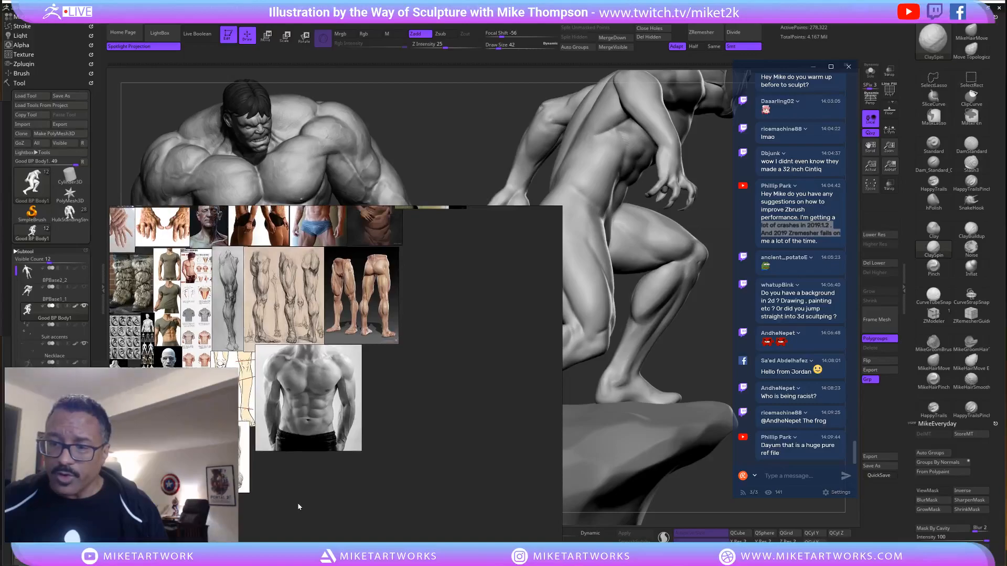
# Frame the anatomical leg drawings in the reference board, narrow its window and place it beside the Black Panther figure.
pyautogui.doubleClick(368, 339)
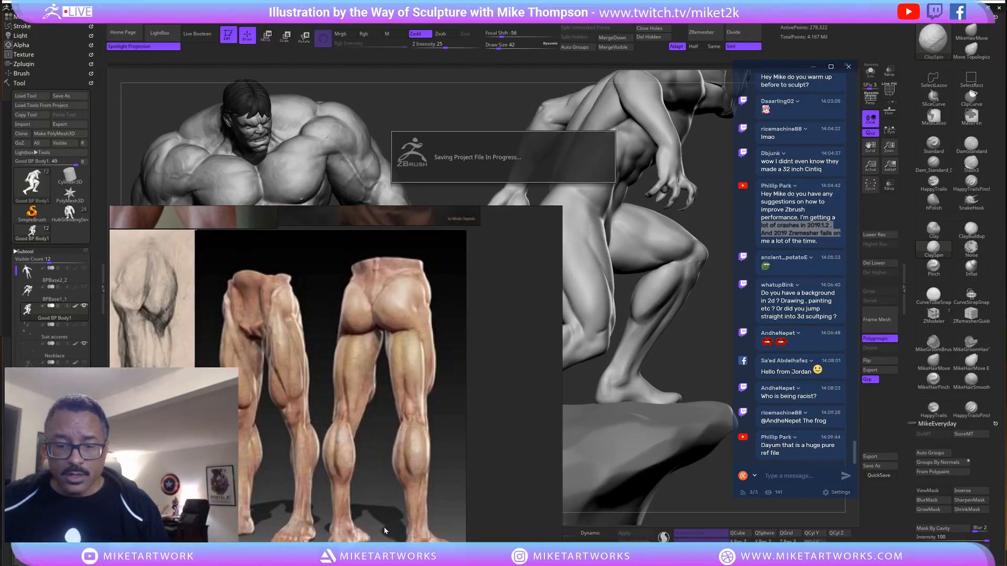
pyautogui.doubleClick(384, 527)
pyautogui.scroll(2, 282, 507)
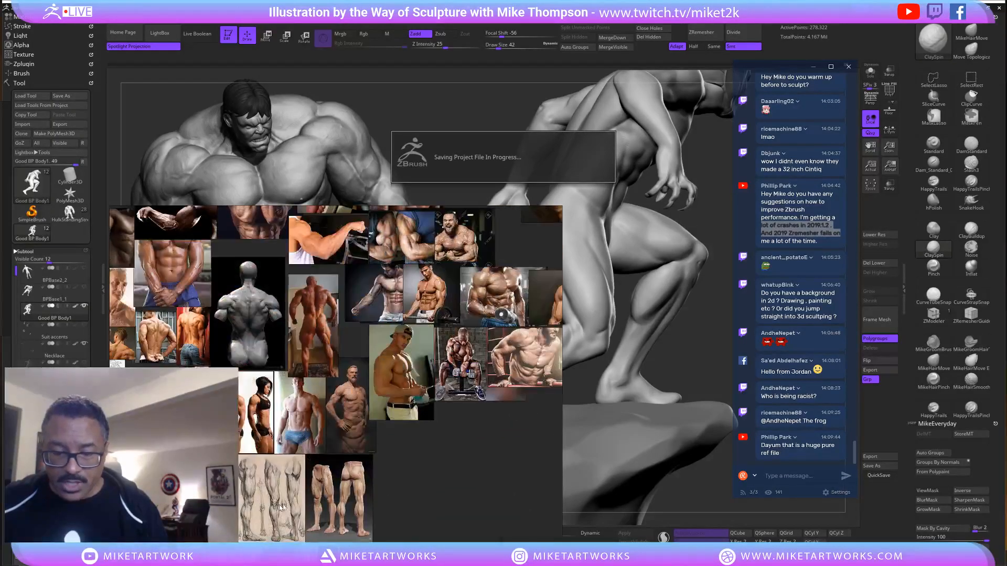
pyautogui.scroll(3, 282, 507)
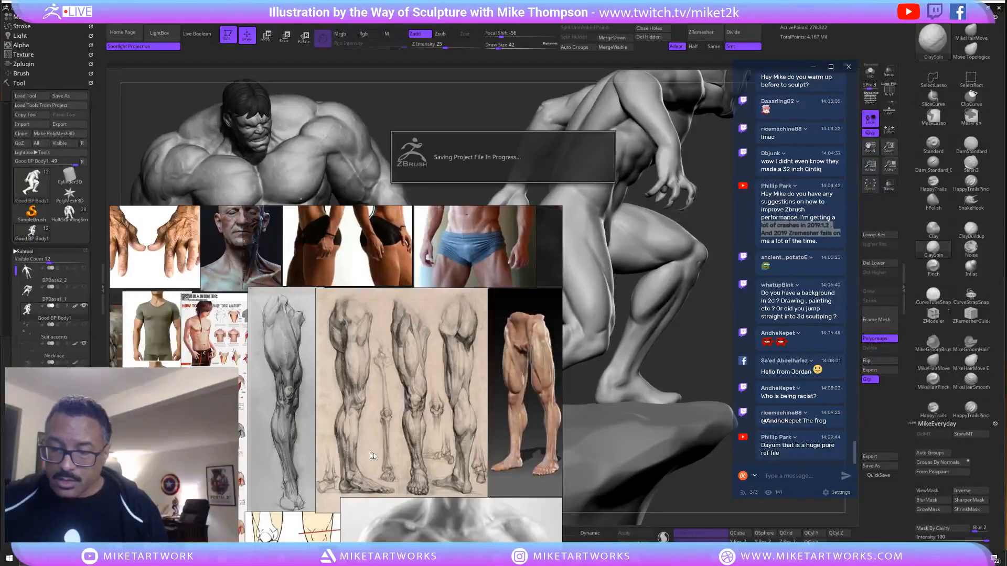
pyautogui.moveTo(383, 452)
pyautogui.mouseDown(button='middle')
pyautogui.moveTo(360, 441)
pyautogui.moveTo(362, 461)
pyautogui.moveTo(347, 459)
pyautogui.mouseUp(button='middle')
pyautogui.scroll(3, 361, 440)
pyautogui.moveTo(560, 411); pyautogui.dragTo(439, 423)
pyautogui.moveTo(367, 453); pyautogui.dragTo(336, 408)
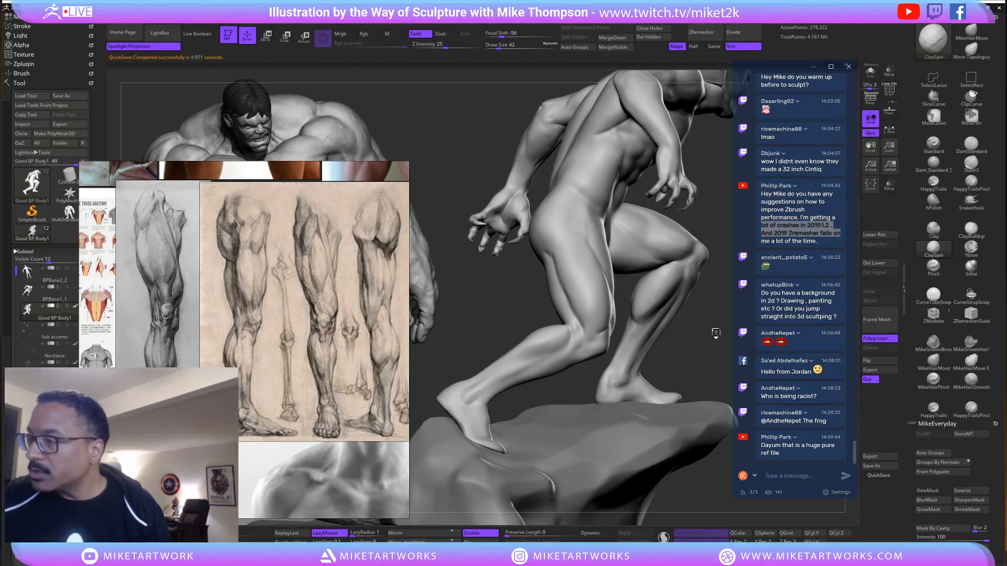
# Refine the lower part of the planted front leg with ClaySpin and Smooth, checking it from the side.
pyautogui.moveTo(717, 332); pyautogui.dragTo(716, 329)
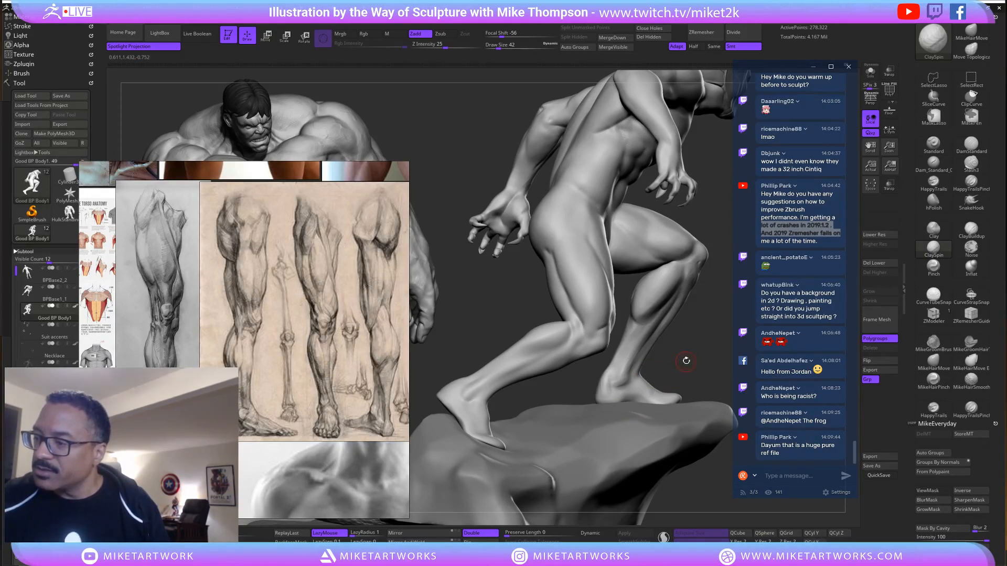
pyautogui.moveTo(682, 361); pyautogui.dragTo(633, 356)
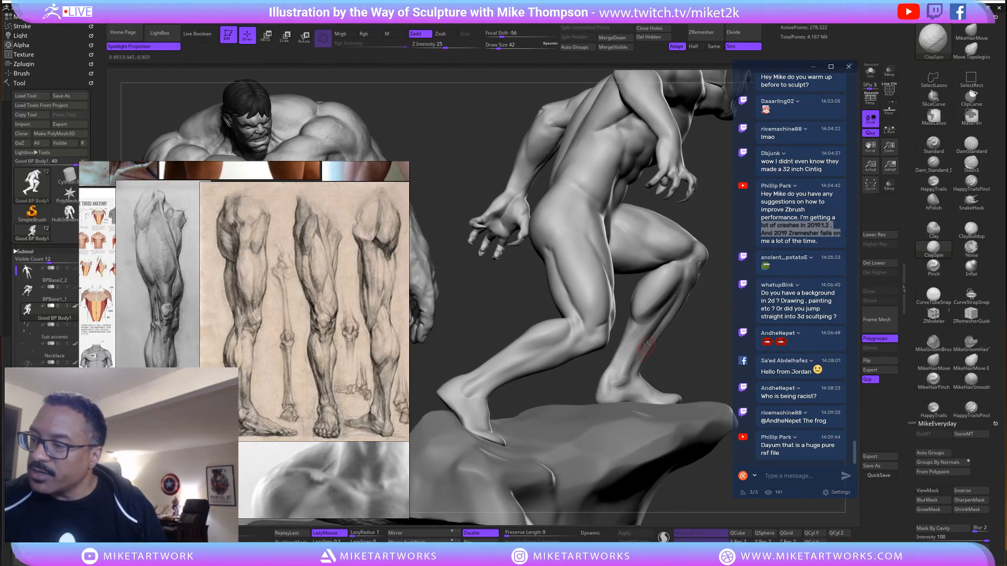
pyautogui.press('shift')
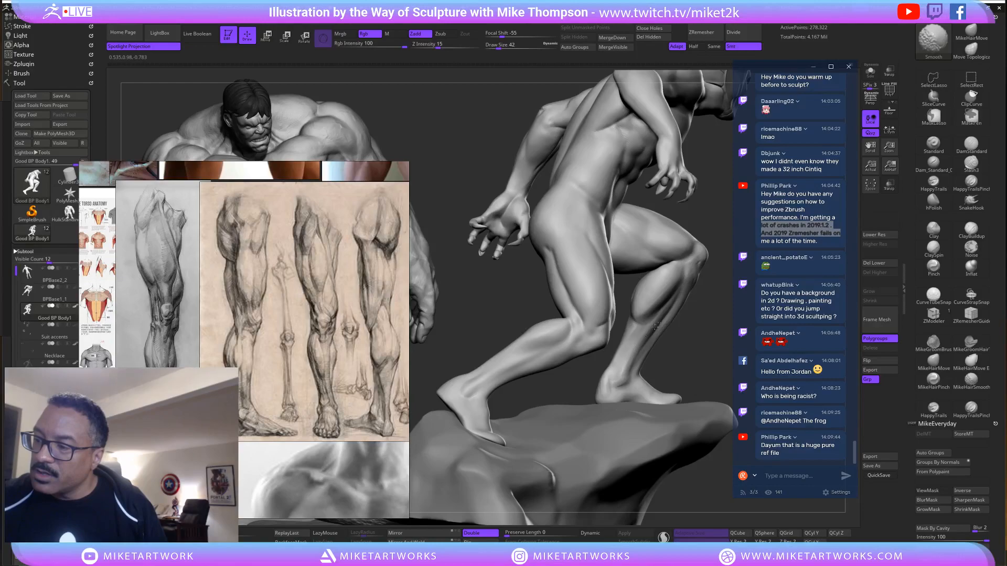
pyautogui.moveTo(695, 344)
pyautogui.mouseDown()
pyautogui.moveTo(668, 319)
pyautogui.moveTo(645, 348)
pyautogui.mouseUp()
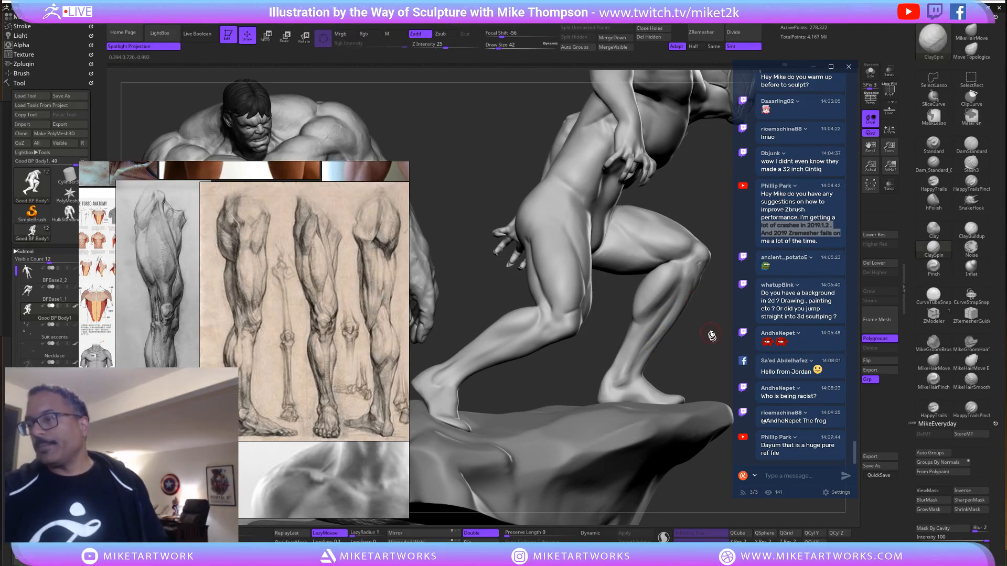
pyautogui.moveTo(698, 300); pyautogui.dragTo(720, 329)
# Switch to the MikeHairMove brush, drop the body by two subdivision levels and set the draw size to 189.
pyautogui.click(934, 360)
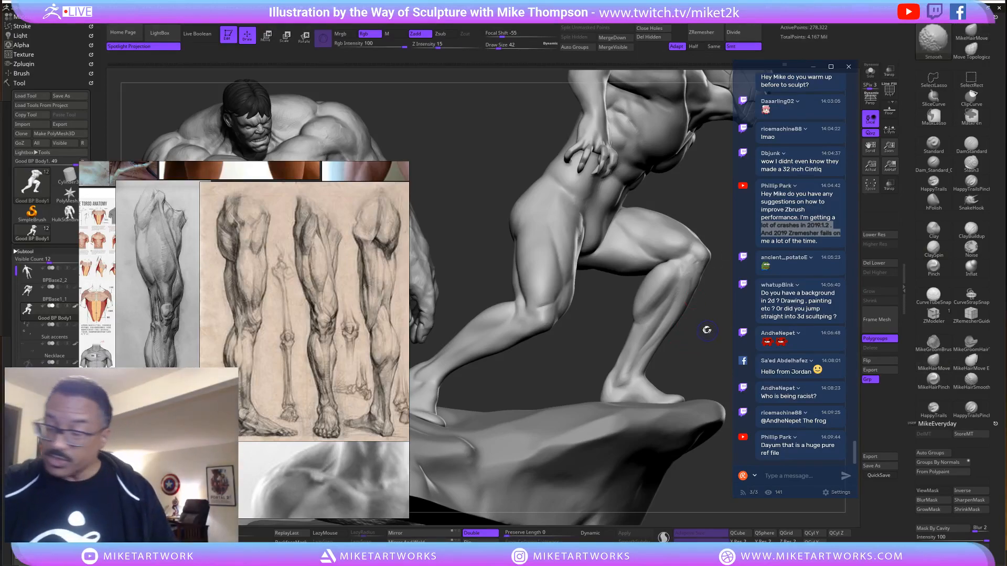
pyautogui.press('shift')
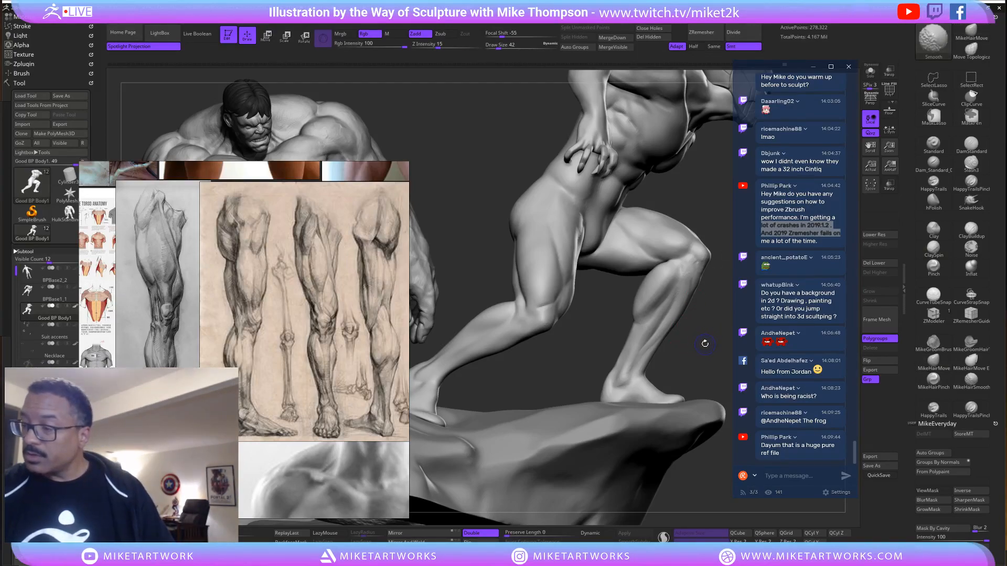
pyautogui.hotkey('shift', 'd')
pyautogui.hotkey('shift', 'd')
pyautogui.press('s')
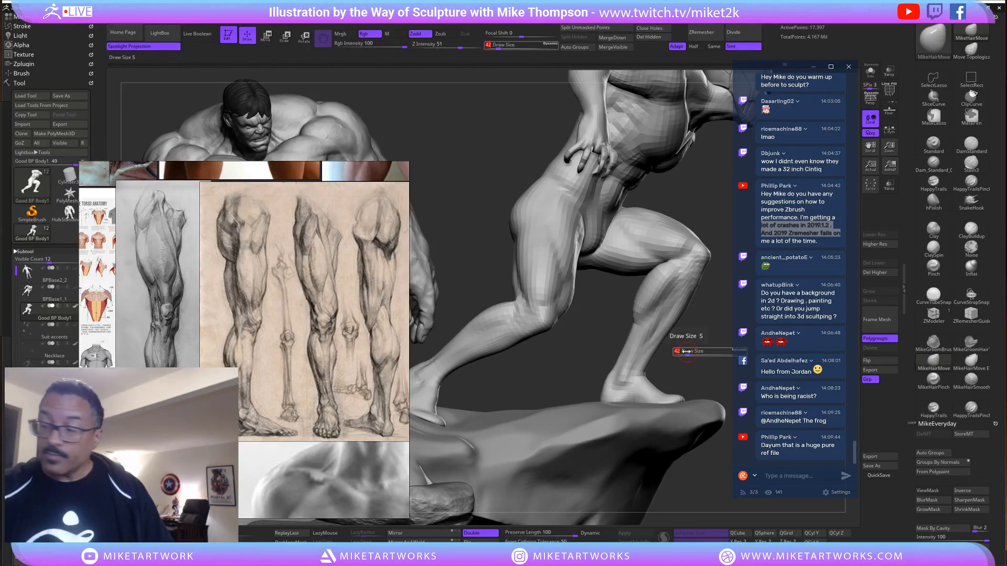
pyautogui.moveTo(685, 352); pyautogui.dragTo(701, 356)
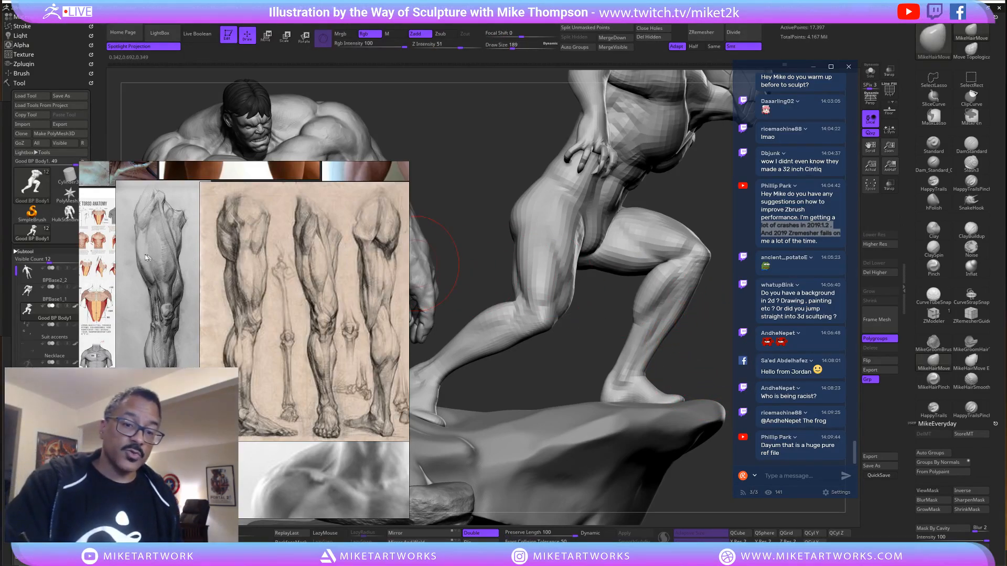
# Narrow the reference board window, turn off the second scene light and adjust the light placement.
pyautogui.moveTo(80, 310); pyautogui.dragTo(148, 313)
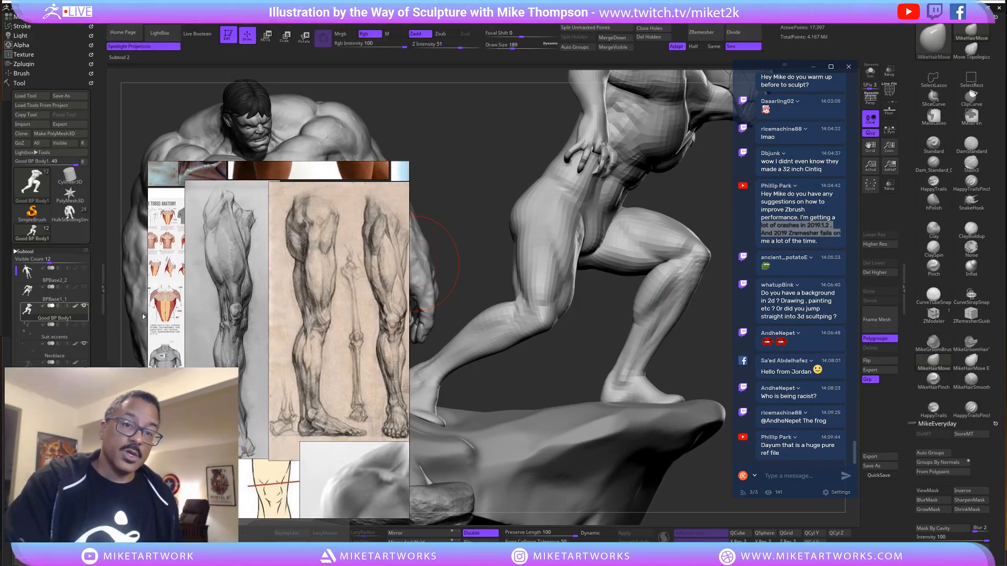
pyautogui.click(26, 82)
pyautogui.click(29, 36)
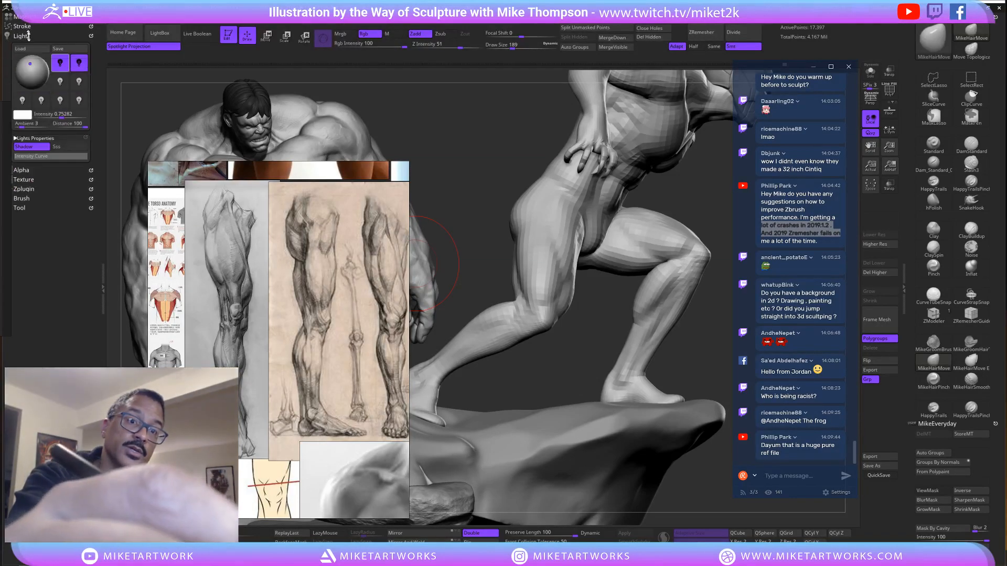
pyautogui.click(81, 62)
pyautogui.click(81, 65)
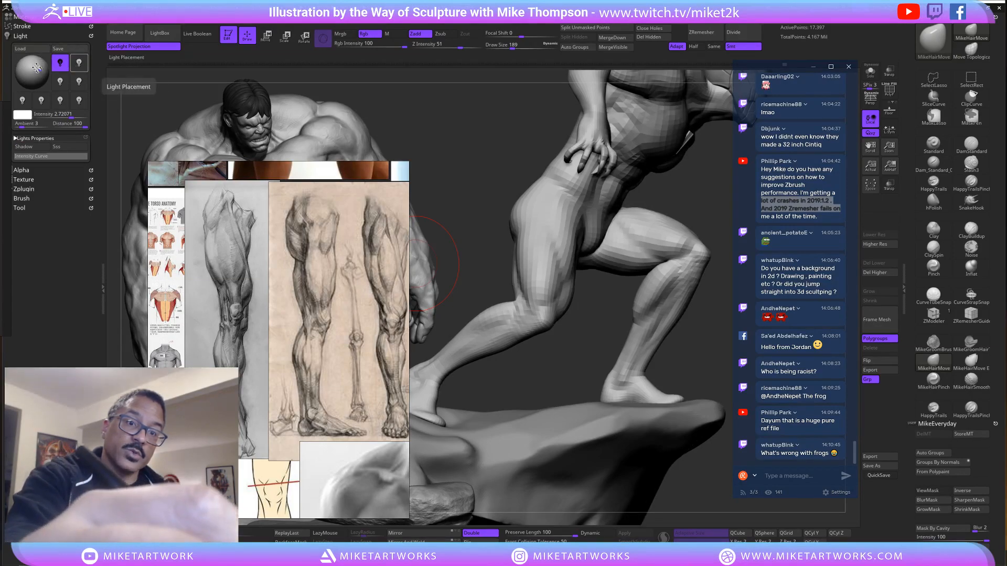
pyautogui.click(42, 69)
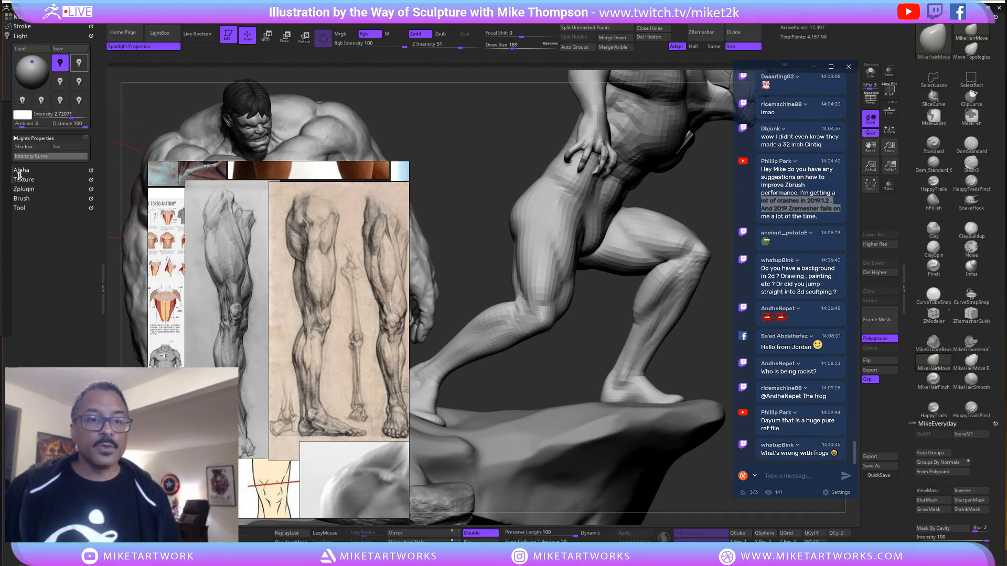
pyautogui.click(19, 208)
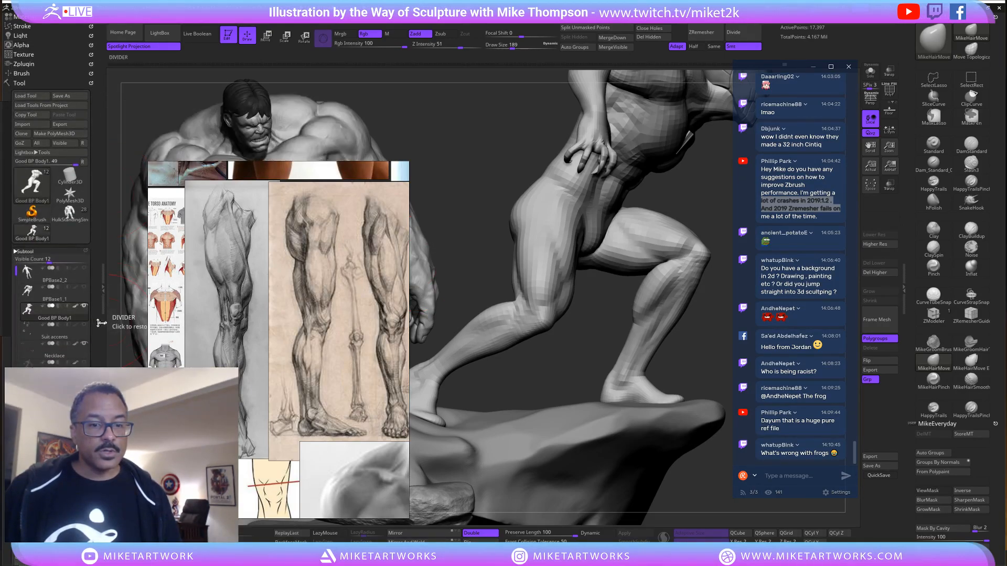
pyautogui.press('space')
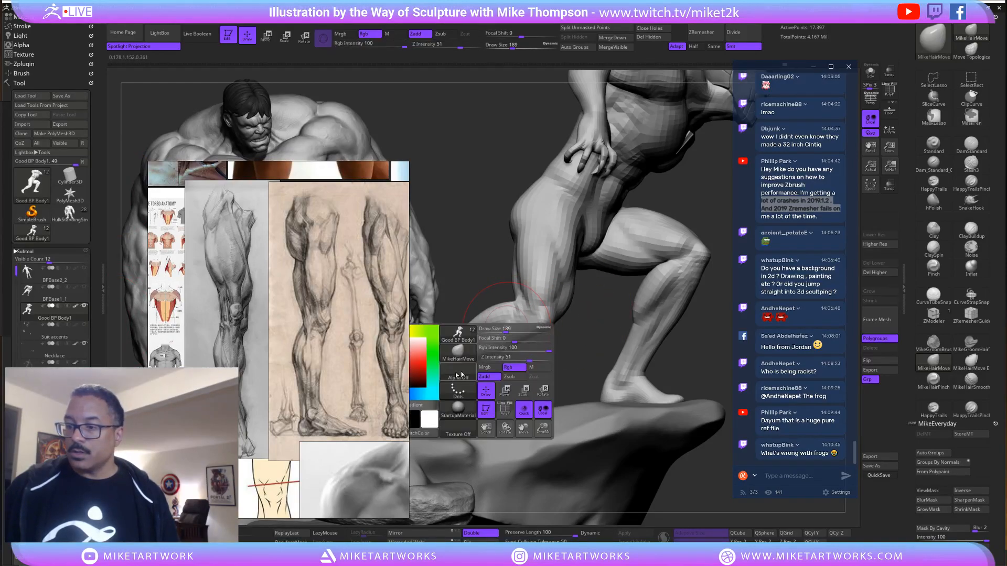
pyautogui.press('space')
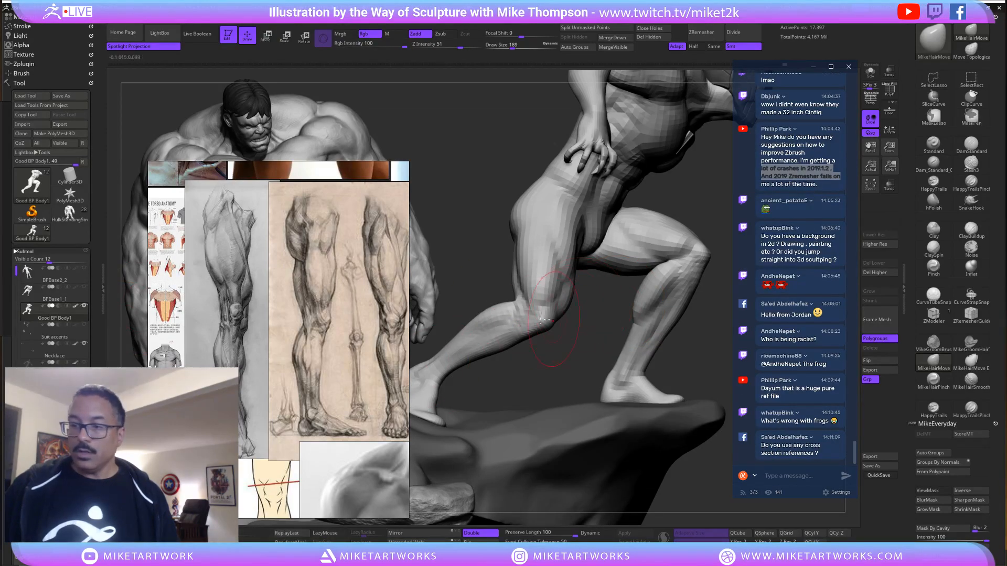
pyautogui.press('space')
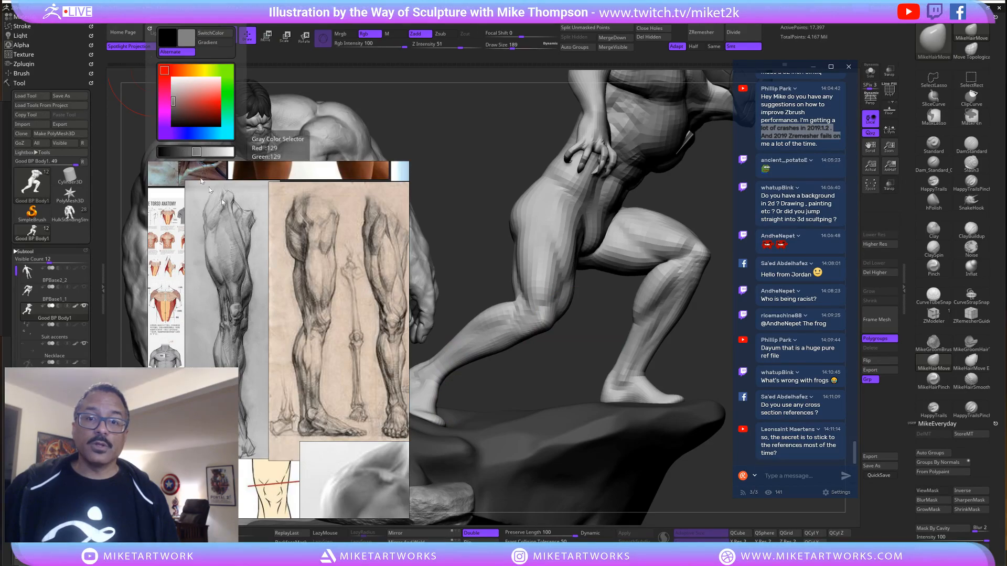
# Move the leg anatomy reference clear of the color controls and fill the body subtool with the gray color 129, 129, 129.
pyautogui.moveTo(208, 187); pyautogui.dragTo(342, 310)
pyautogui.click(176, 186)
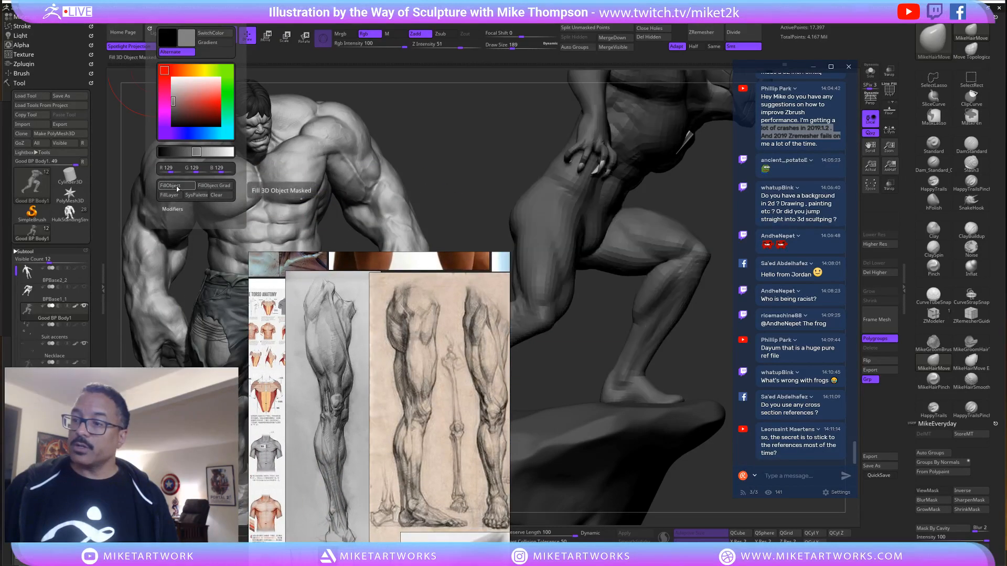
# Activate the first light and place it behind the model so the figure renders as a dark silhouette.
pyautogui.click(24, 83)
pyautogui.click(24, 37)
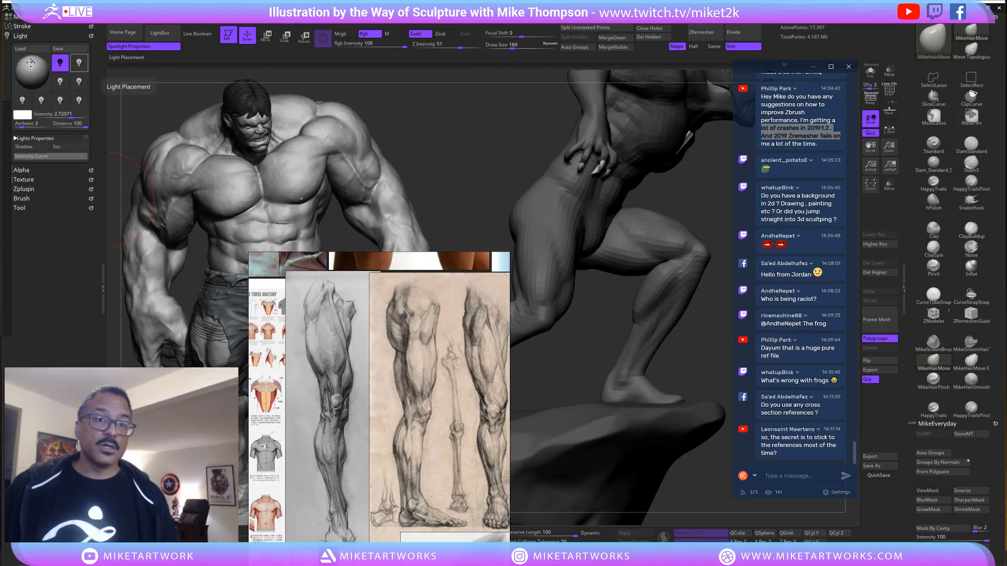
pyautogui.click(60, 63)
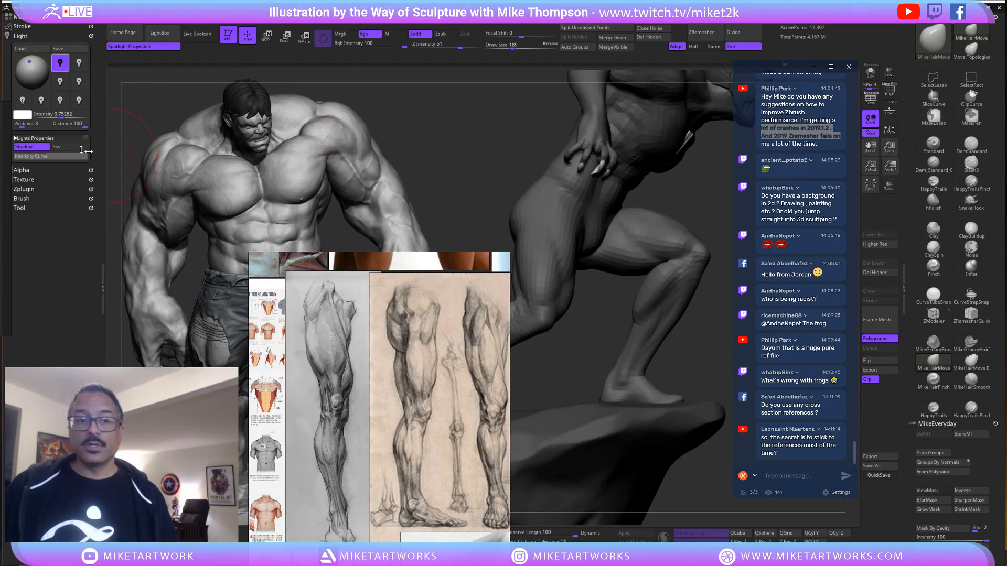
pyautogui.click(28, 55)
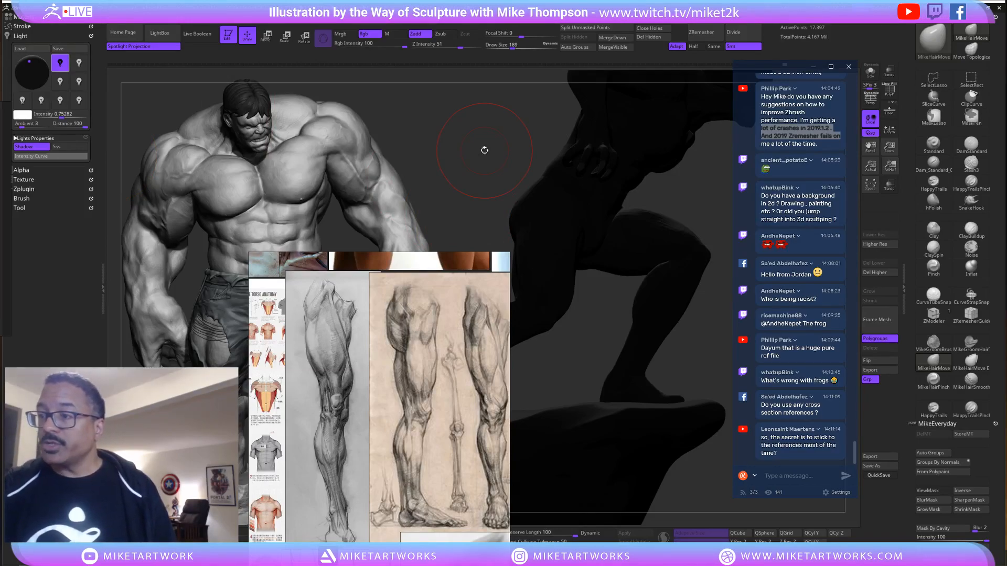
# Shift the leg anatomy reference aside and examine the silhouette of the figure's legs, torso and arms from several angles.
pyautogui.moveTo(465, 294); pyautogui.dragTo(315, 284, button='right')
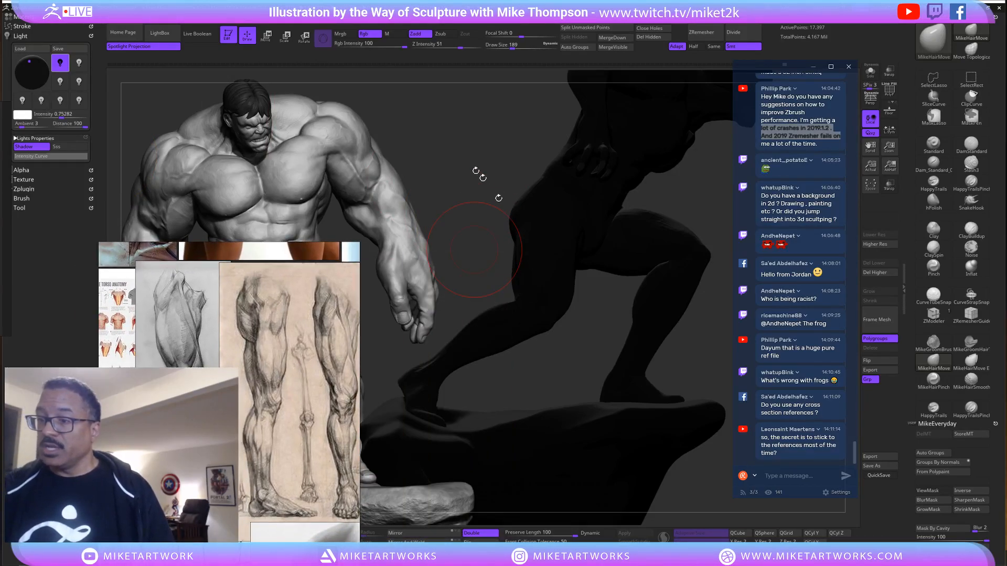
pyautogui.moveTo(499, 198)
pyautogui.mouseDown(button='right')
pyautogui.moveTo(500, 171)
pyautogui.moveTo(635, 274)
pyautogui.mouseUp(button='right')
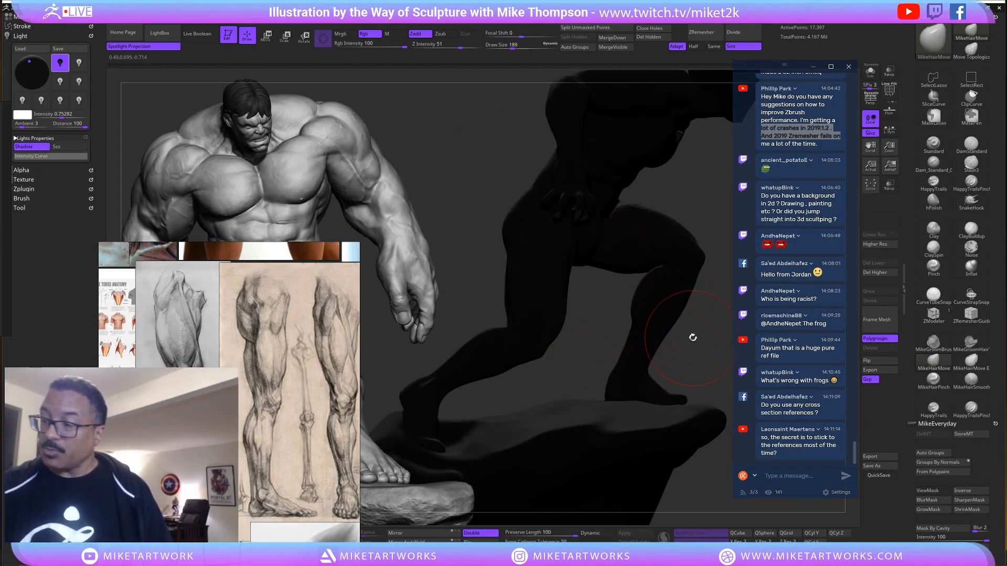
pyautogui.moveTo(662, 336); pyautogui.dragTo(657, 344, button='right')
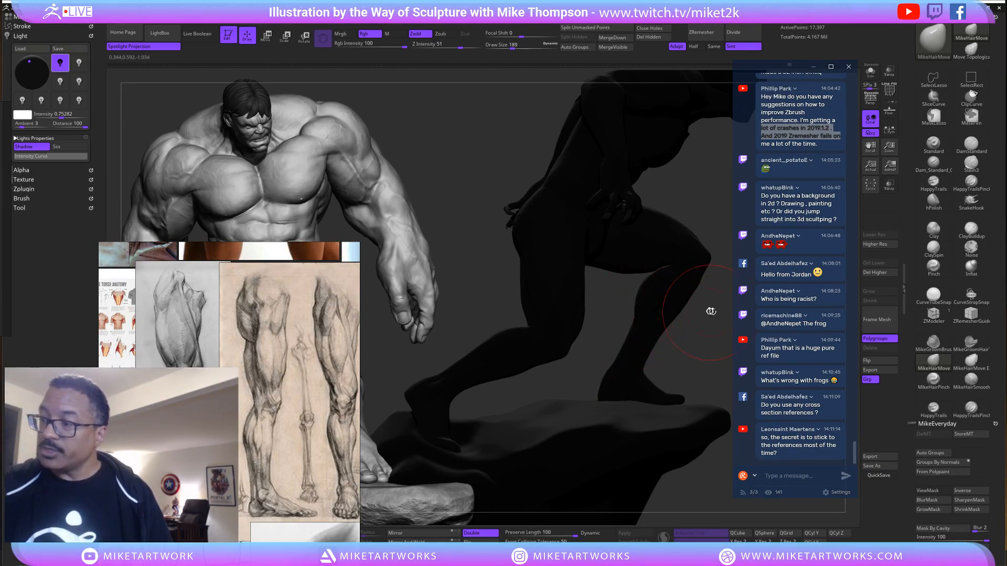
pyautogui.moveTo(722, 349); pyautogui.dragTo(703, 332)
pyautogui.keyDown('alt'); pyautogui.moveTo(630, 335); pyautogui.dragTo(676, 339); pyautogui.keyUp('alt')
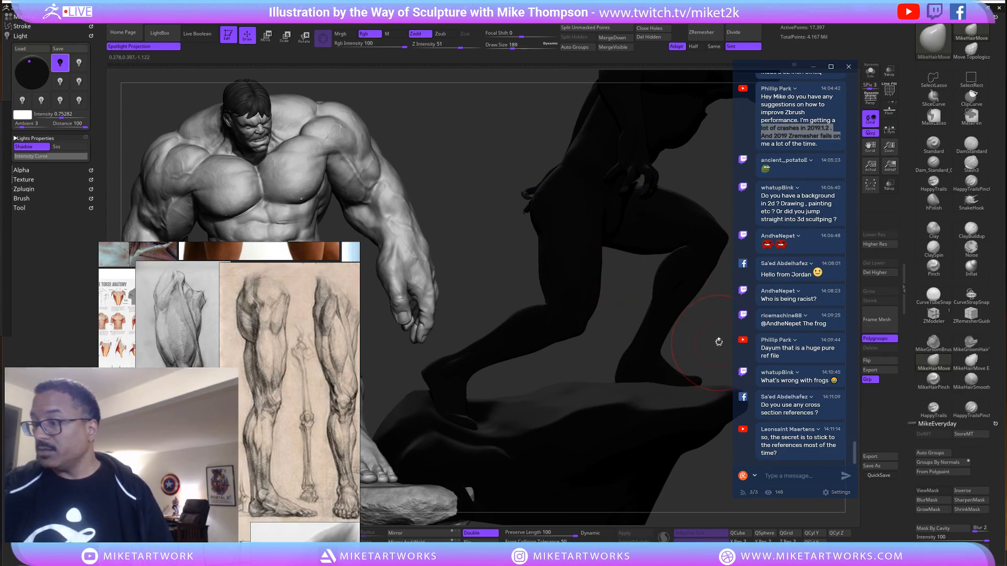
pyautogui.keyDown('alt'); pyautogui.moveTo(671, 376); pyautogui.dragTo(624, 431, button='right'); pyautogui.keyUp('alt')
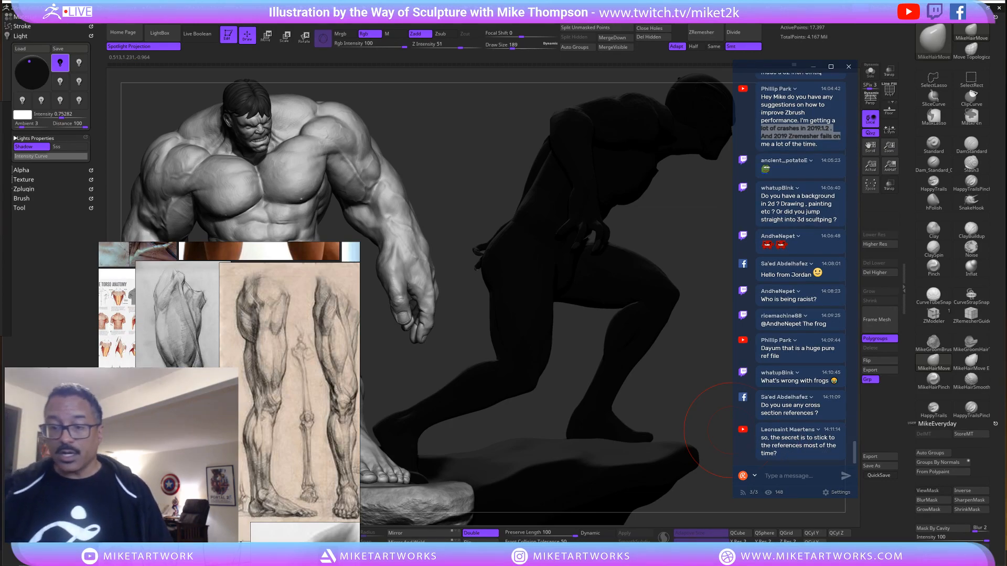
pyautogui.moveTo(685, 243); pyautogui.dragTo(828, 263)
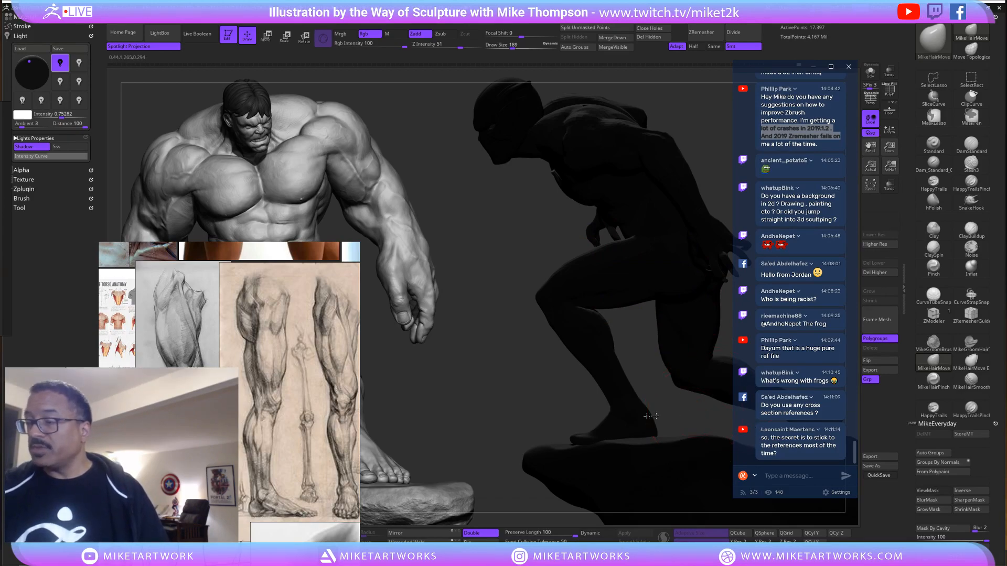
pyautogui.moveTo(695, 412); pyautogui.dragTo(646, 406)
pyautogui.moveTo(697, 340)
pyautogui.mouseDown()
pyautogui.moveTo(719, 338)
pyautogui.moveTo(613, 359)
pyautogui.moveTo(619, 335)
pyautogui.moveTo(598, 310)
pyautogui.moveTo(604, 342)
pyautogui.mouseUp()
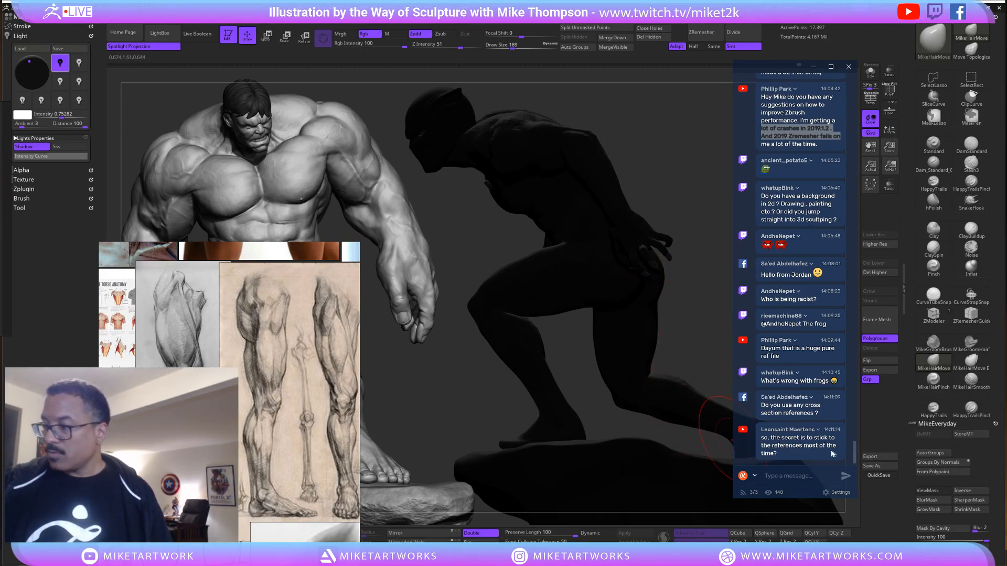
pyautogui.moveTo(702, 438); pyautogui.dragTo(668, 328)
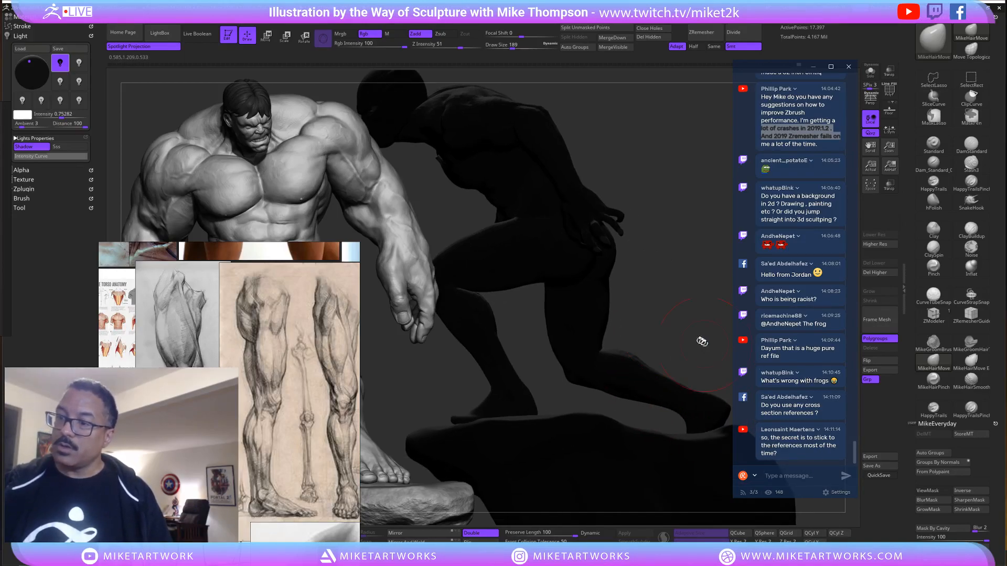
pyautogui.moveTo(720, 385)
pyautogui.mouseDown()
pyautogui.moveTo(703, 375)
pyautogui.moveTo(721, 351)
pyautogui.moveTo(728, 374)
pyautogui.moveTo(698, 371)
pyautogui.moveTo(707, 369)
pyautogui.mouseUp()
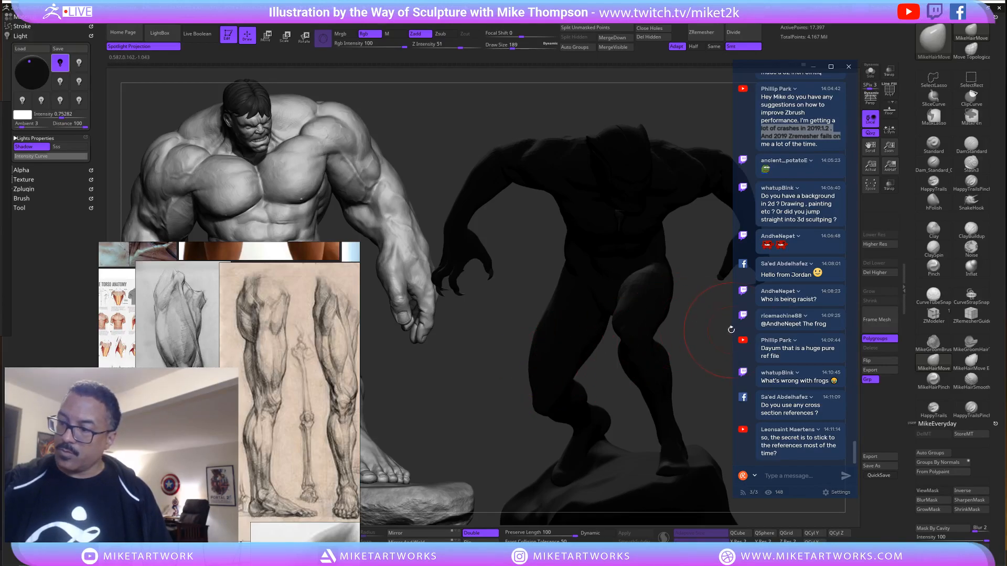
# Adjust the contours of the arm, back and waist with the move brush, checking the silhouette from front and back.
pyautogui.moveTo(712, 401)
pyautogui.mouseDown()
pyautogui.moveTo(743, 400)
pyautogui.moveTo(703, 395)
pyautogui.moveTo(674, 416)
pyautogui.moveTo(682, 225)
pyautogui.moveTo(538, 303)
pyautogui.moveTo(532, 265)
pyautogui.mouseUp()
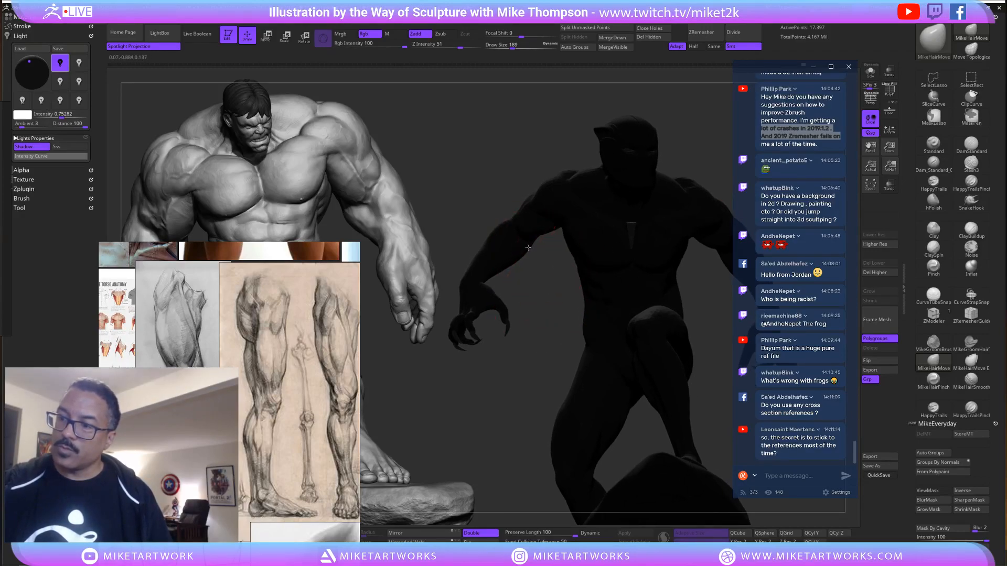
pyautogui.moveTo(533, 381)
pyautogui.mouseDown()
pyautogui.moveTo(655, 420)
pyautogui.moveTo(718, 454)
pyautogui.moveTo(667, 475)
pyautogui.moveTo(645, 419)
pyautogui.moveTo(718, 407)
pyautogui.moveTo(708, 403)
pyautogui.moveTo(670, 278)
pyautogui.moveTo(542, 228)
pyautogui.mouseUp()
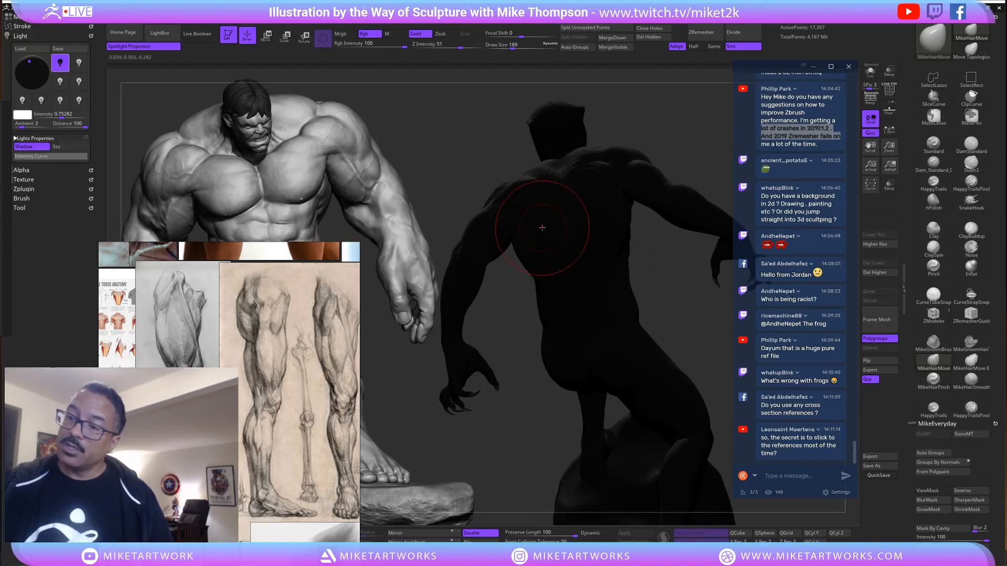
pyautogui.moveTo(661, 260); pyautogui.dragTo(556, 249)
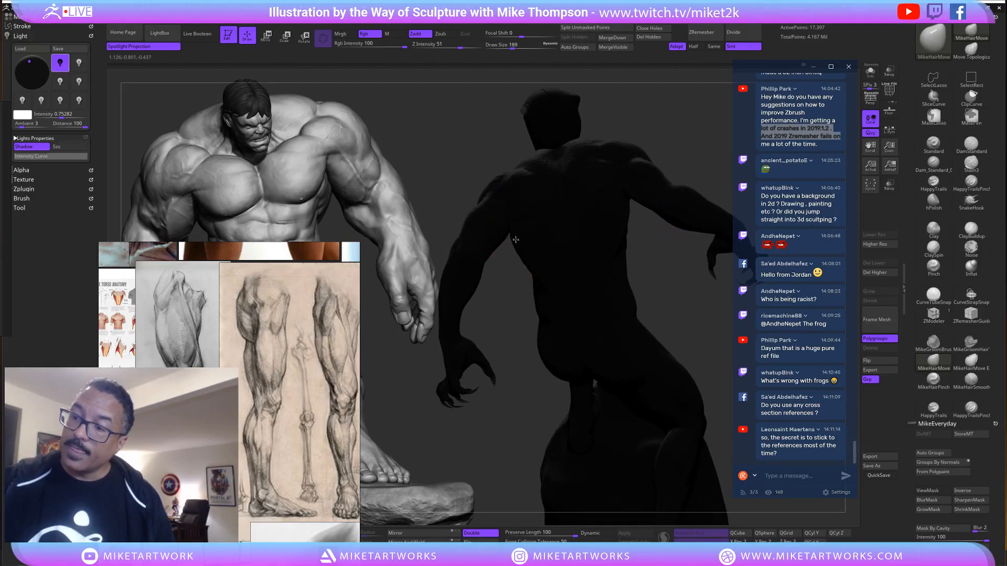
pyautogui.moveTo(703, 359); pyautogui.dragTo(577, 310)
pyautogui.moveTo(530, 286); pyautogui.dragTo(546, 283)
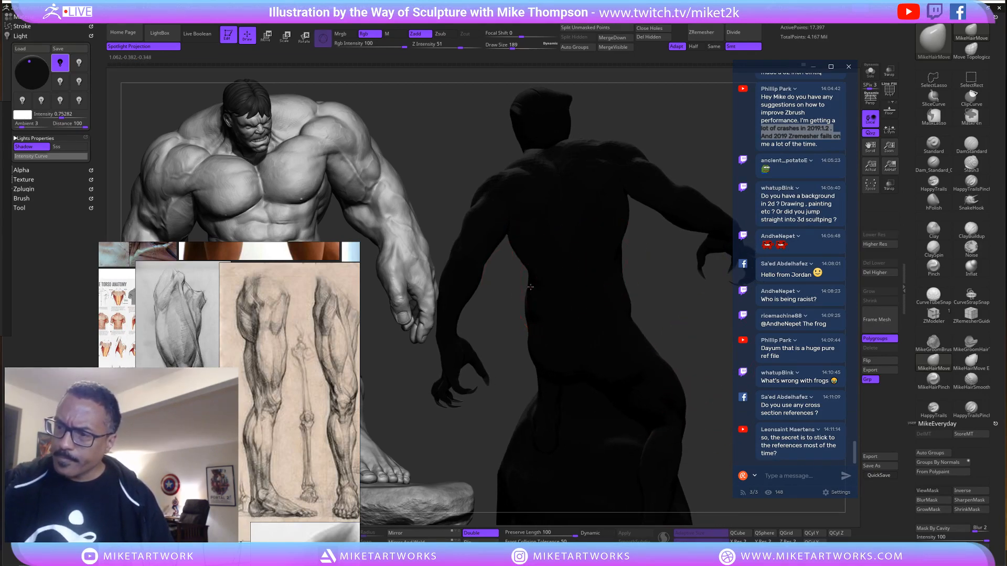
pyautogui.moveTo(680, 306)
pyautogui.mouseDown()
pyautogui.moveTo(556, 456)
pyautogui.moveTo(698, 427)
pyautogui.moveTo(719, 412)
pyautogui.moveTo(692, 425)
pyautogui.moveTo(715, 427)
pyautogui.moveTo(648, 424)
pyautogui.moveTo(720, 444)
pyautogui.mouseUp()
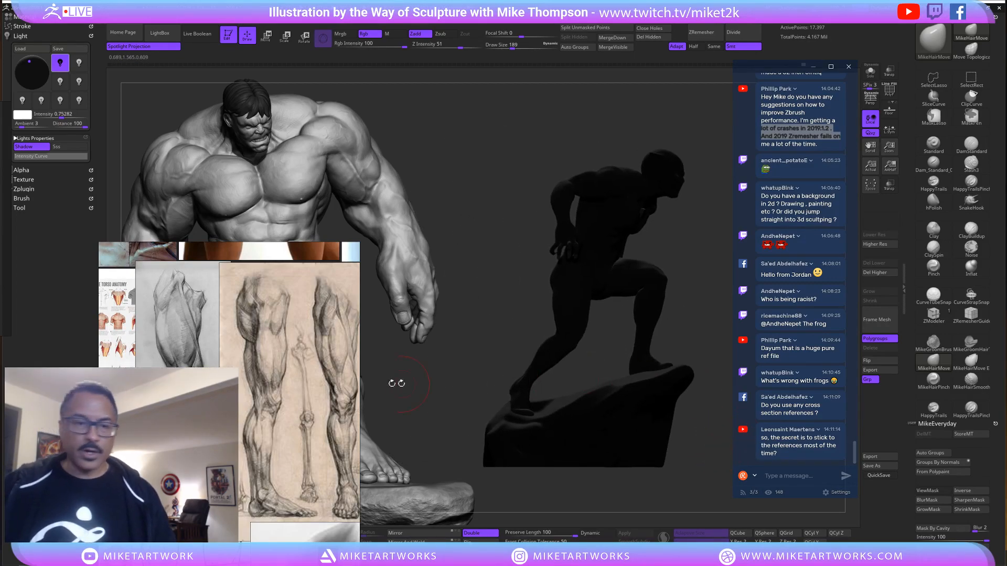
# Return the light to the front of the model and turn on perspective for the figure.
pyautogui.click(30, 62)
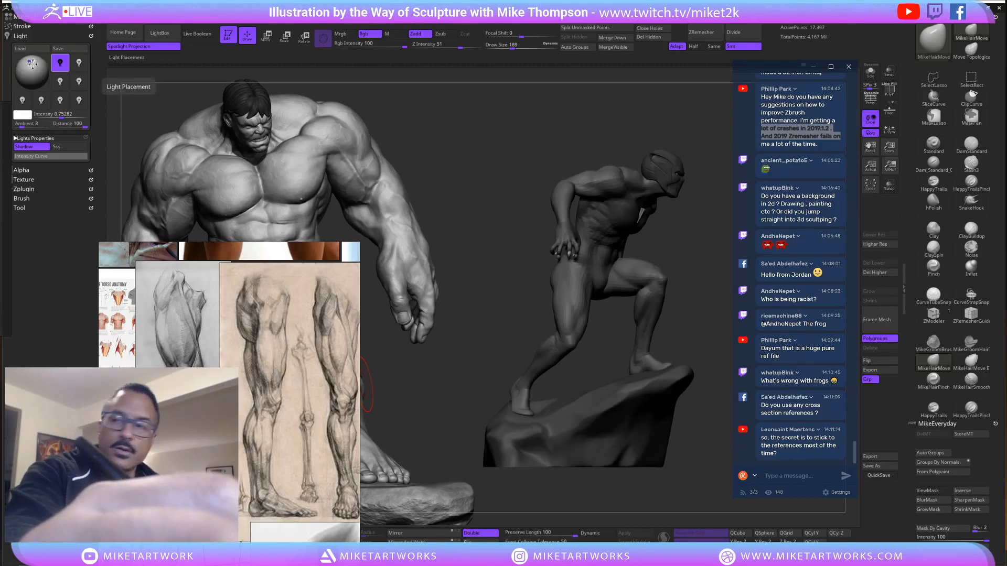
pyautogui.moveTo(720, 334); pyautogui.dragTo(728, 304)
pyautogui.click(872, 98)
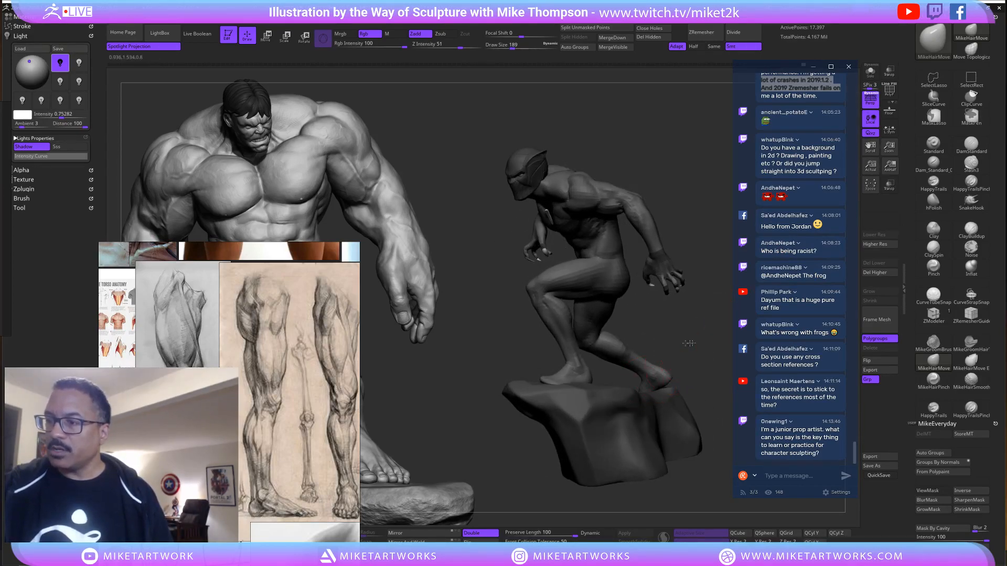
# Raise the body to a higher subdivision level and lower the light's placement at the front of the model.
pyautogui.moveTo(689, 343); pyautogui.dragTo(691, 404)
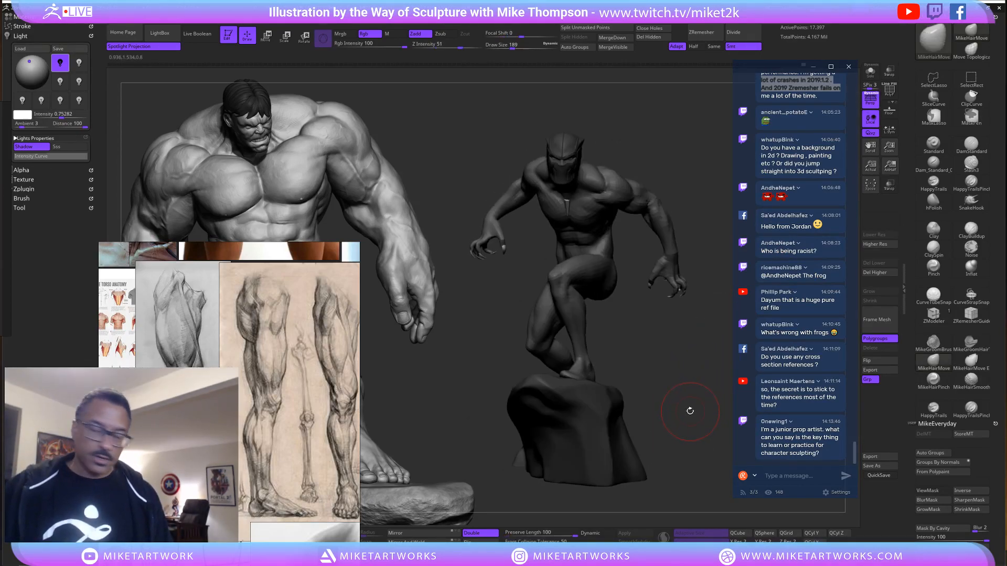
pyautogui.press('d')
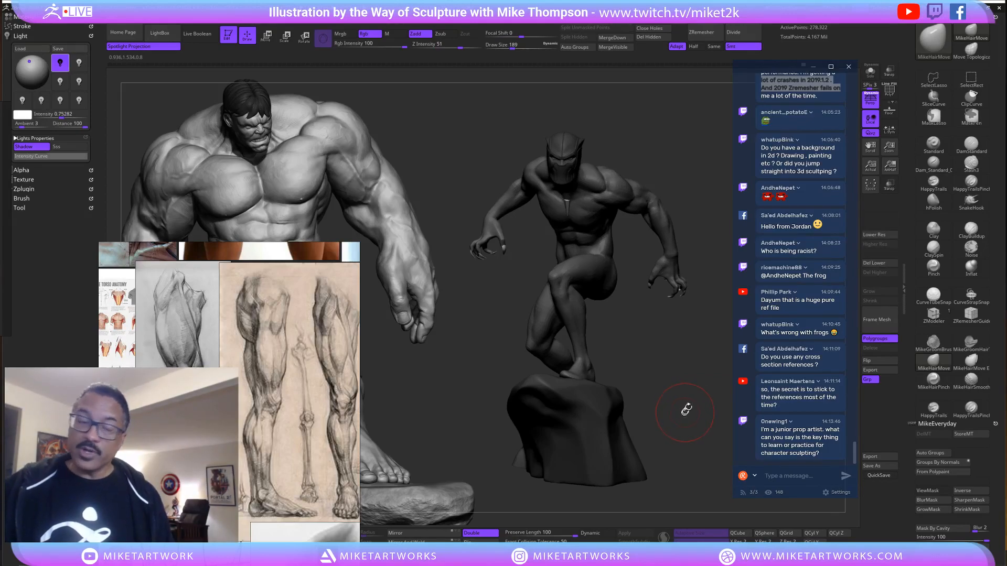
pyautogui.moveTo(29, 62); pyautogui.dragTo(33, 79)
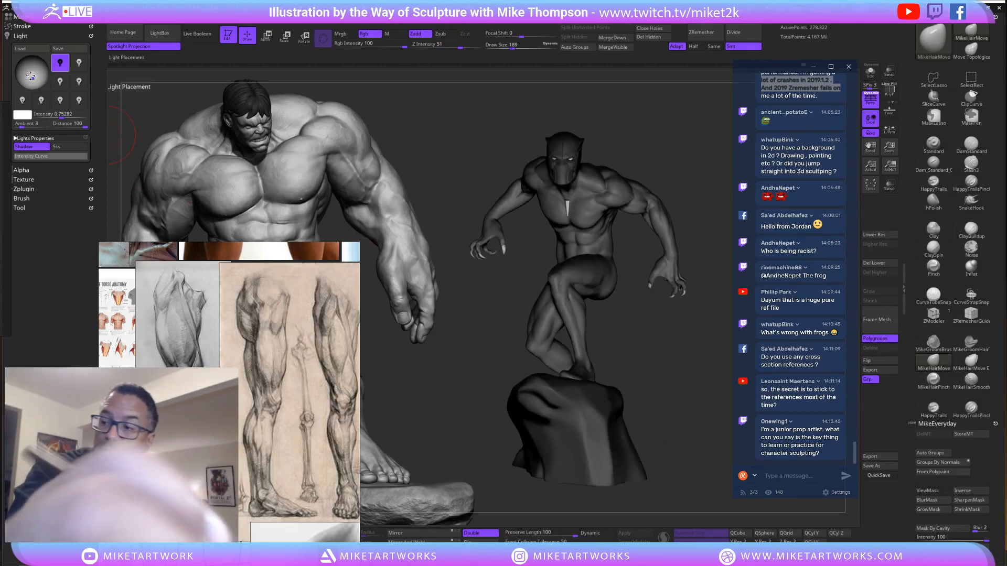
# Check the shaded figure's legs and pose from several angles and turn perspective off.
pyautogui.moveTo(683, 424); pyautogui.dragTo(652, 371)
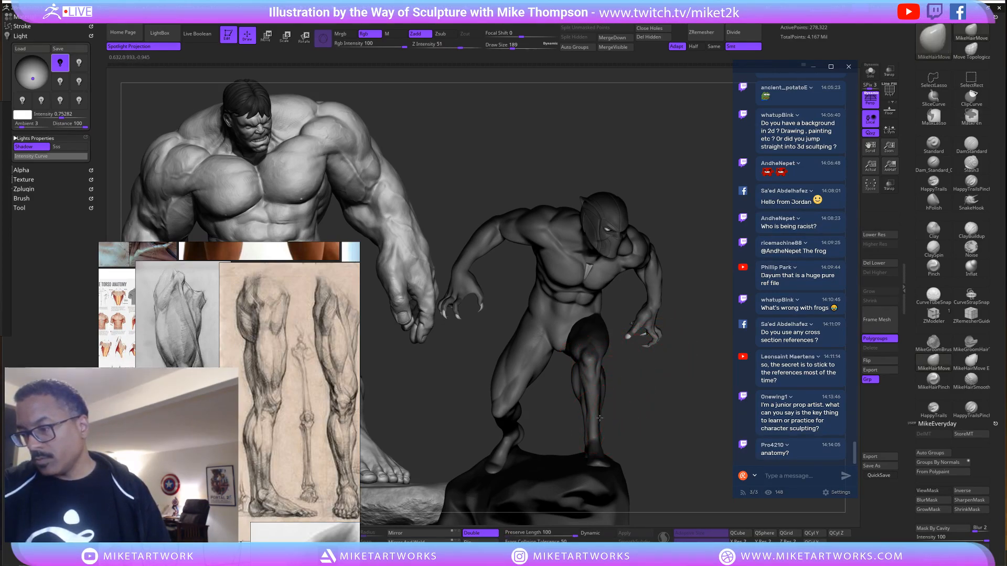
pyautogui.moveTo(647, 397)
pyautogui.mouseDown()
pyautogui.moveTo(654, 402)
pyautogui.moveTo(686, 367)
pyautogui.moveTo(572, 377)
pyautogui.mouseUp()
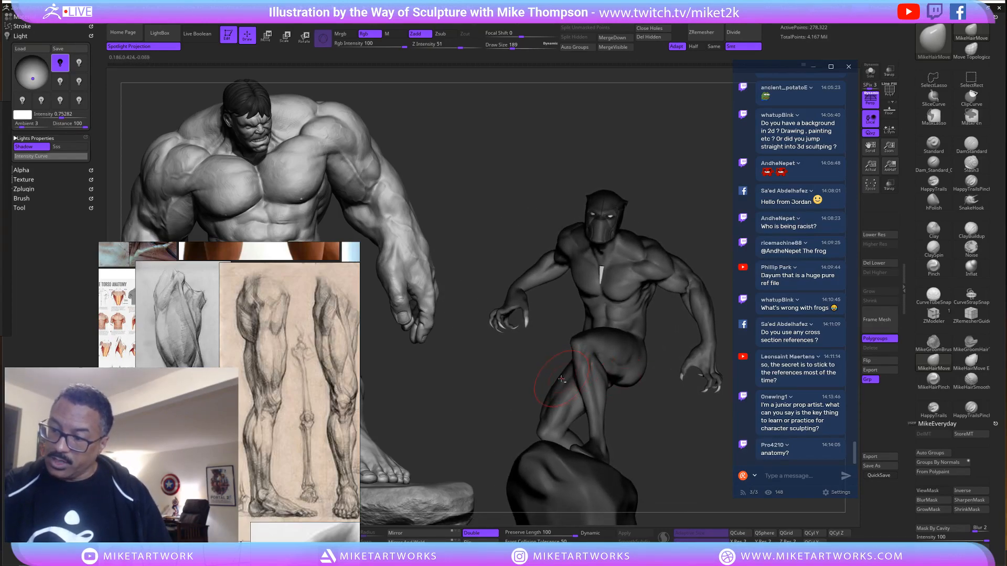
pyautogui.moveTo(685, 424); pyautogui.dragTo(603, 398)
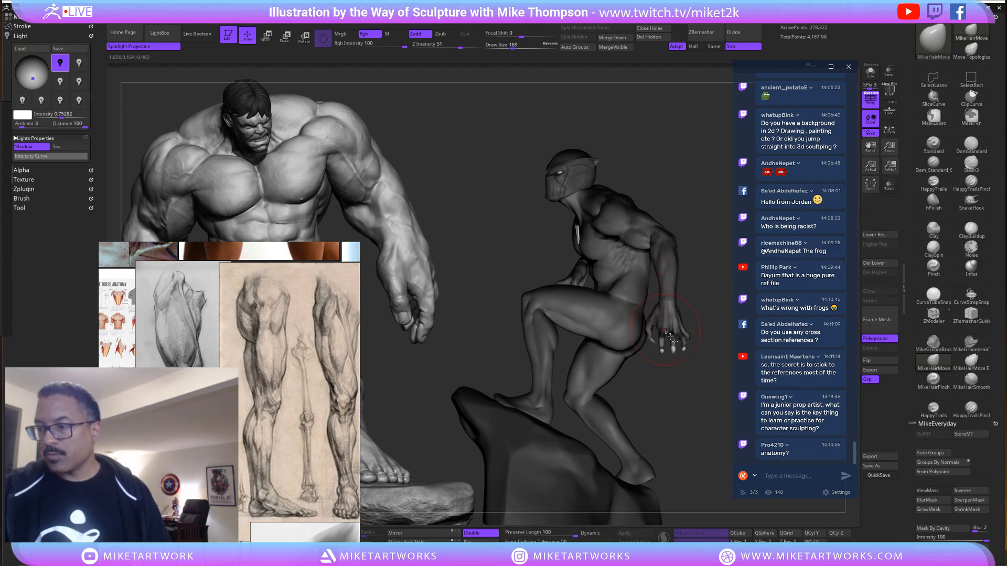
pyautogui.moveTo(706, 407); pyautogui.dragTo(687, 442)
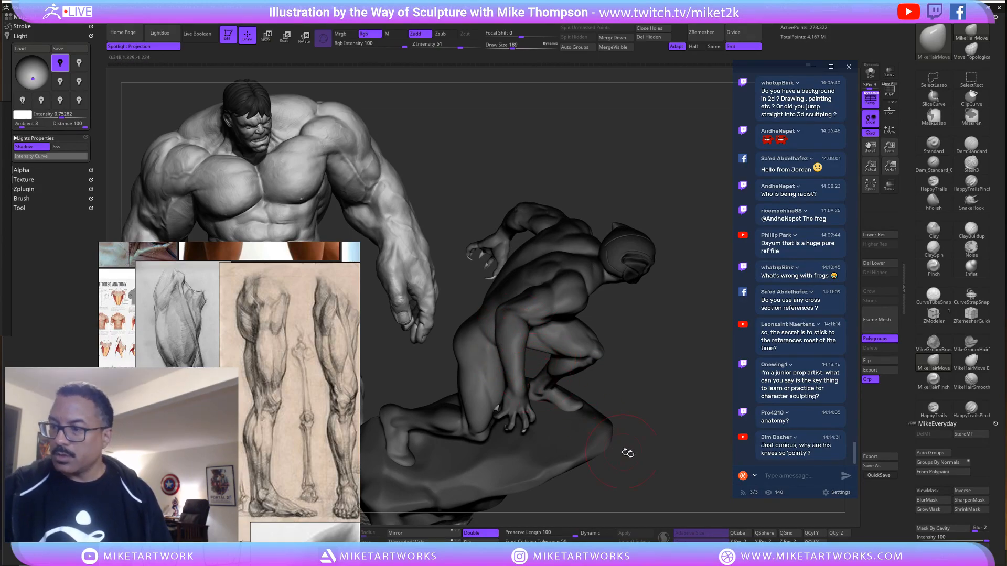
pyautogui.moveTo(627, 453); pyautogui.dragTo(688, 338)
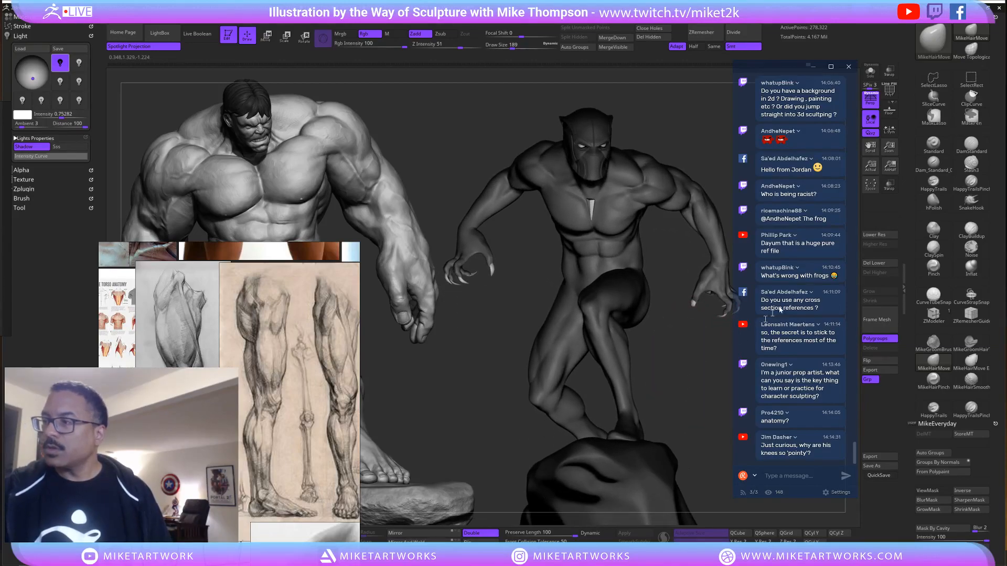
pyautogui.click(871, 99)
pyautogui.moveTo(709, 406)
pyautogui.mouseDown()
pyautogui.moveTo(704, 416)
pyautogui.moveTo(649, 412)
pyautogui.mouseUp()
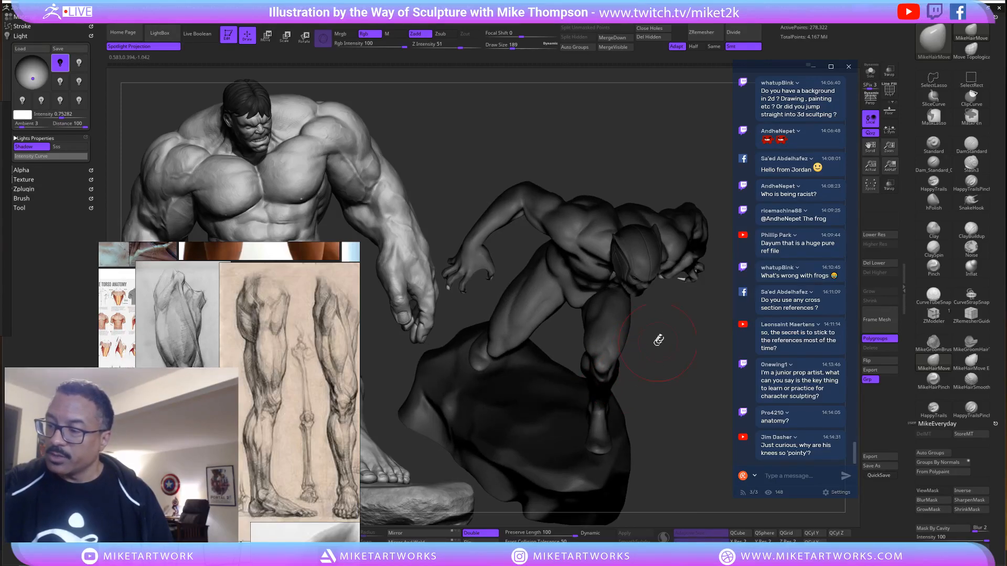
pyautogui.moveTo(669, 342); pyautogui.dragTo(688, 343)
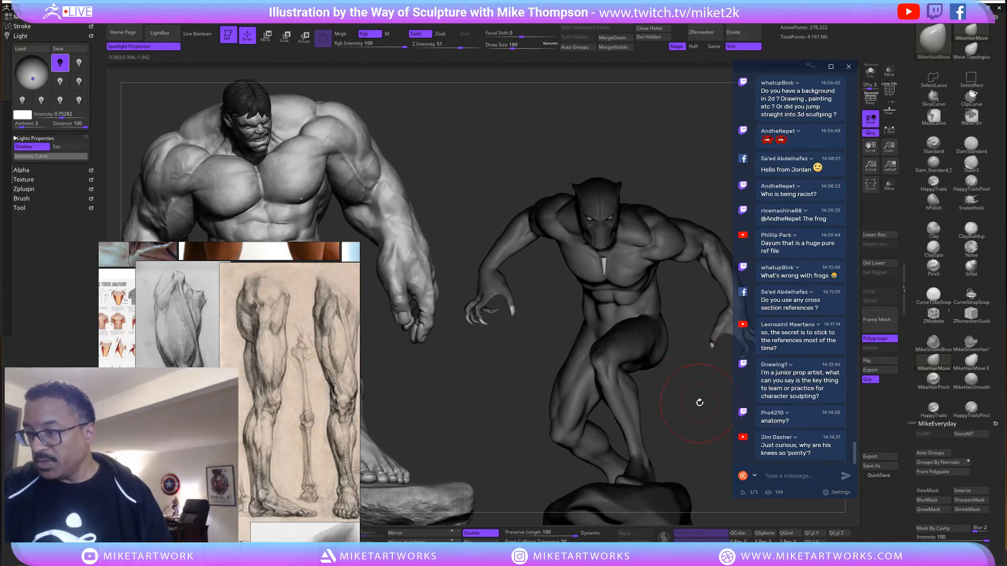
# Reduce the brush's draw size to 74 and reshape the pointed knees with the move brush.
pyautogui.moveTo(699, 402)
pyautogui.keyDown('alt'); pyautogui.mouseDown()
pyautogui.moveTo(682, 365)
pyautogui.moveTo(696, 390)
pyautogui.moveTo(682, 403)
pyautogui.moveTo(621, 397)
pyautogui.moveTo(665, 382)
pyautogui.mouseUp(); pyautogui.keyUp('alt')
pyautogui.press('s')
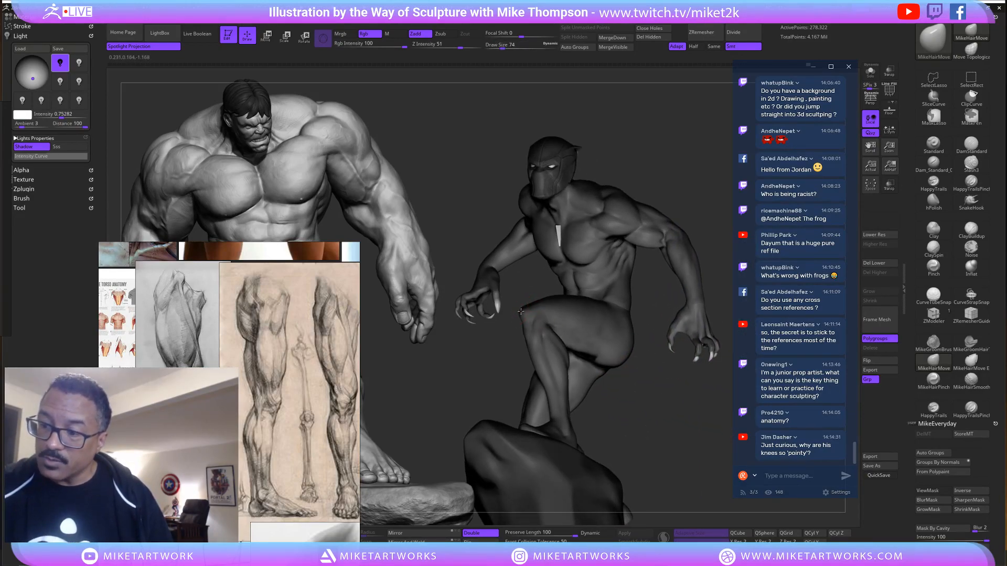
pyautogui.moveTo(544, 287)
pyautogui.mouseDown()
pyautogui.moveTo(545, 311)
pyautogui.moveTo(533, 303)
pyautogui.moveTo(521, 312)
pyautogui.mouseUp()
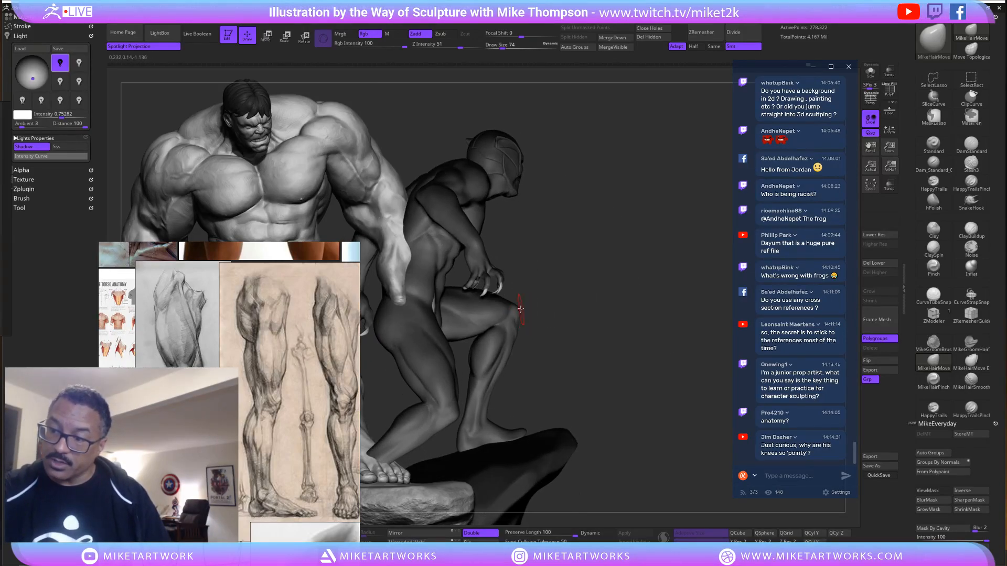
pyautogui.moveTo(621, 299)
pyautogui.mouseDown()
pyautogui.moveTo(646, 326)
pyautogui.moveTo(611, 361)
pyautogui.mouseUp()
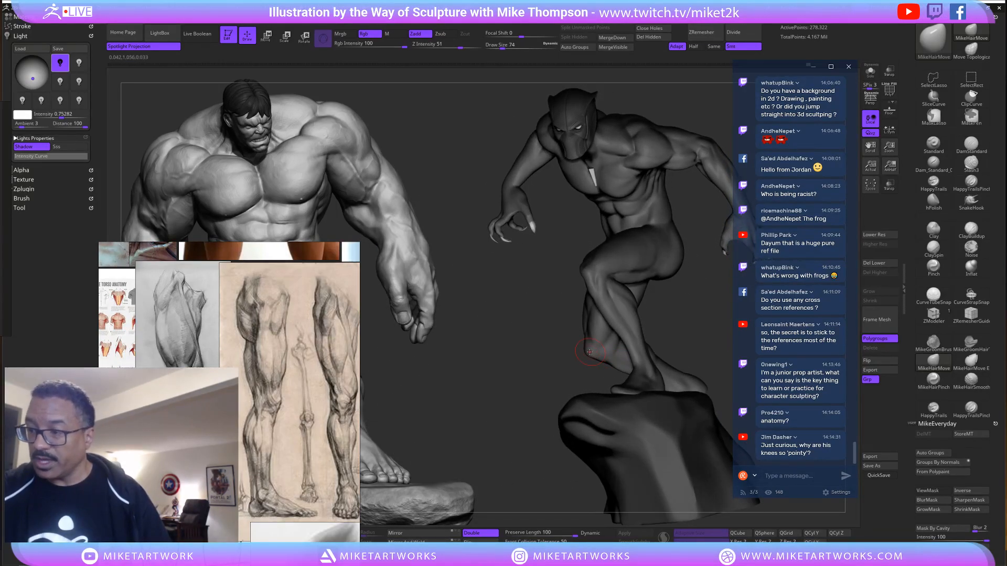
# Enlarge the move brush to a draw size of 135 and reshape the raised leg's shin.
pyautogui.moveTo(689, 312)
pyautogui.mouseDown()
pyautogui.moveTo(722, 301)
pyautogui.moveTo(667, 331)
pyautogui.mouseUp()
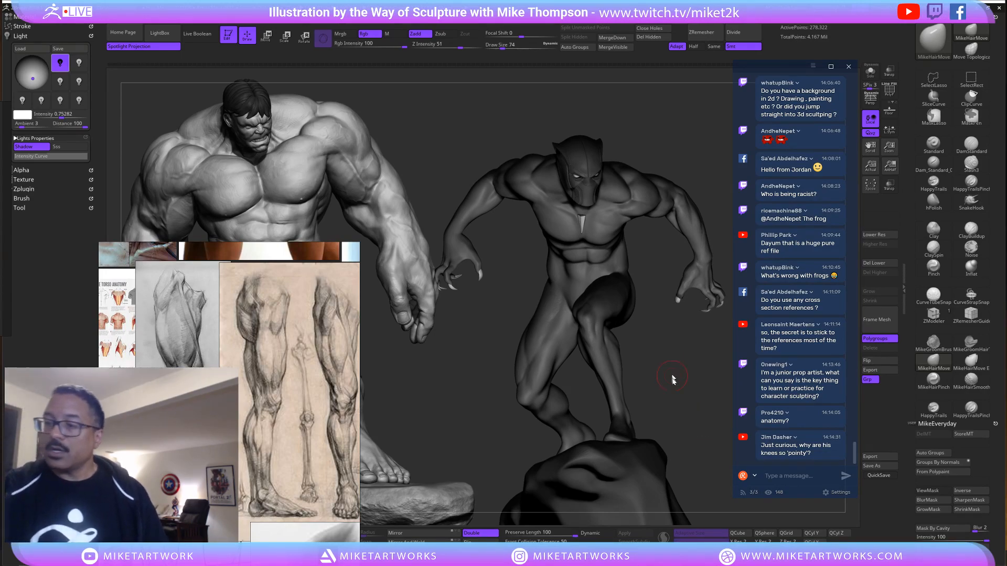
pyautogui.moveTo(672, 376)
pyautogui.mouseDown()
pyautogui.moveTo(693, 375)
pyautogui.moveTo(681, 367)
pyautogui.moveTo(689, 414)
pyautogui.moveTo(685, 403)
pyautogui.moveTo(706, 385)
pyautogui.moveTo(652, 331)
pyautogui.moveTo(677, 353)
pyautogui.moveTo(689, 343)
pyautogui.moveTo(629, 337)
pyautogui.mouseUp()
pyautogui.press('s')
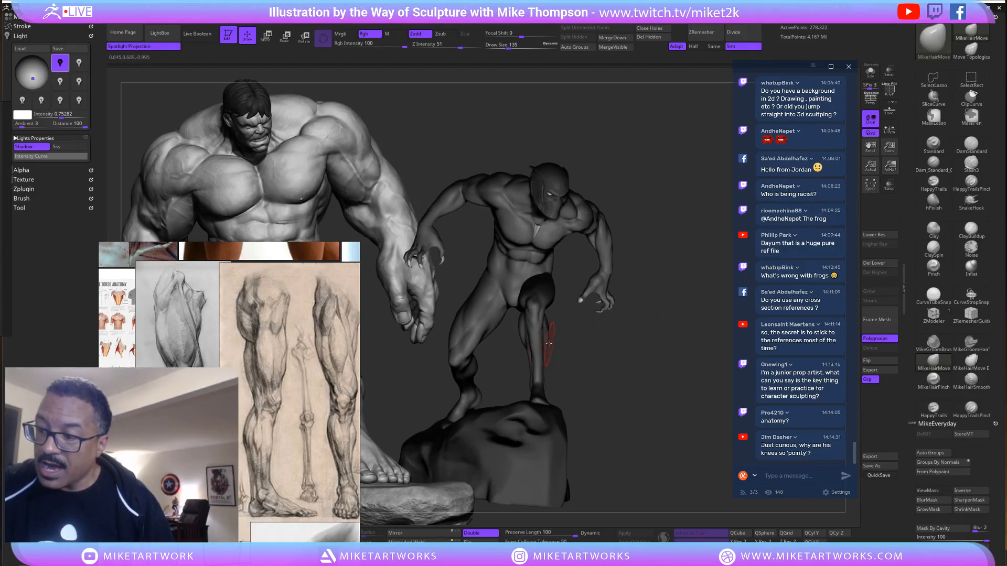
pyautogui.moveTo(594, 338)
pyautogui.mouseDown()
pyautogui.moveTo(671, 348)
pyautogui.moveTo(591, 304)
pyautogui.mouseUp()
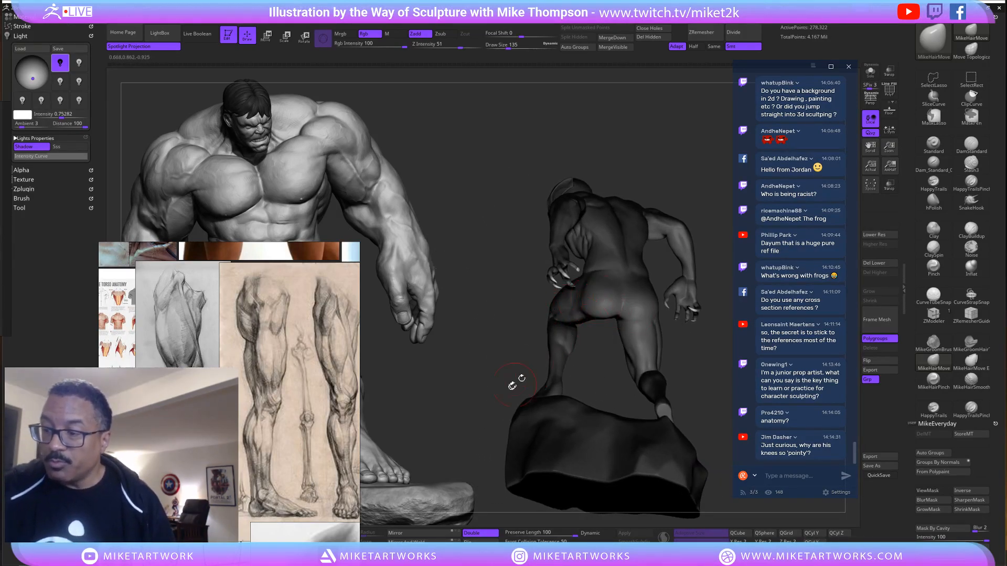
# Reduce the move brush to a draw size of 102 and refine the contours of the raised thigh and buttock.
pyautogui.moveTo(512, 385)
pyautogui.mouseDown()
pyautogui.moveTo(653, 304)
pyautogui.moveTo(566, 361)
pyautogui.moveTo(553, 359)
pyautogui.mouseUp()
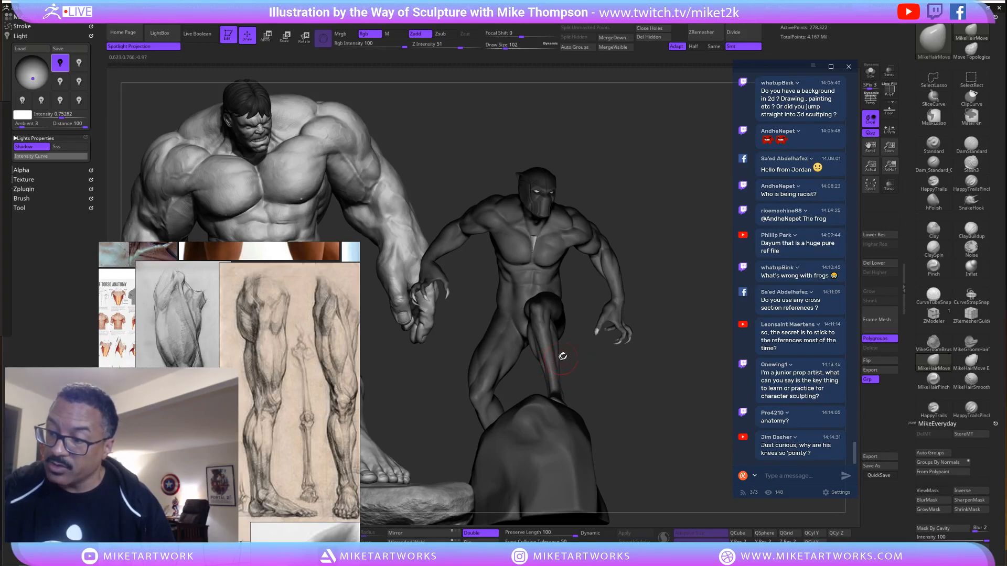
pyautogui.moveTo(604, 380); pyautogui.dragTo(583, 366)
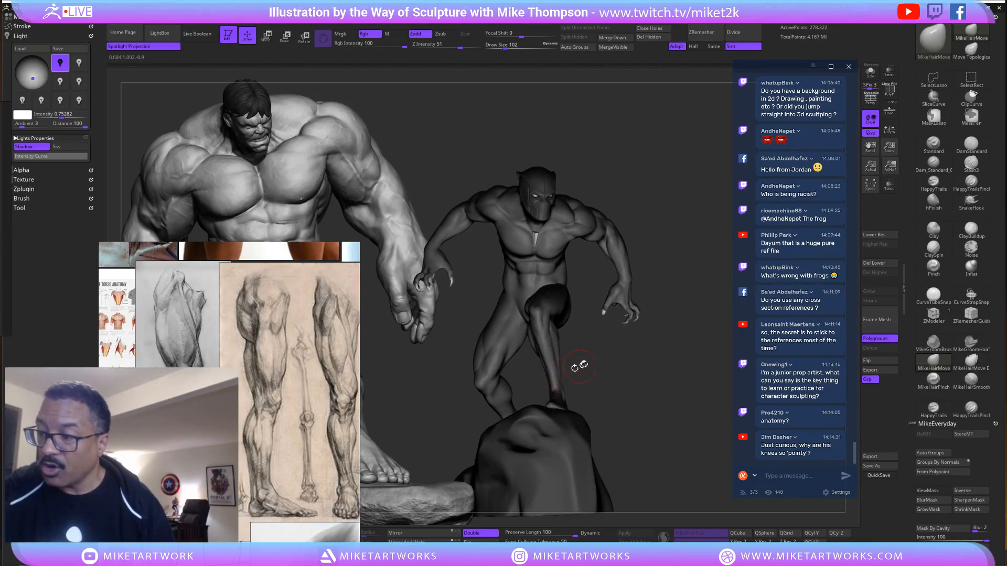
pyautogui.moveTo(636, 384)
pyautogui.mouseDown()
pyautogui.moveTo(721, 376)
pyautogui.moveTo(684, 397)
pyautogui.moveTo(649, 391)
pyautogui.moveTo(685, 400)
pyautogui.moveTo(653, 404)
pyautogui.moveTo(703, 364)
pyautogui.moveTo(652, 370)
pyautogui.moveTo(675, 360)
pyautogui.moveTo(574, 350)
pyautogui.mouseUp()
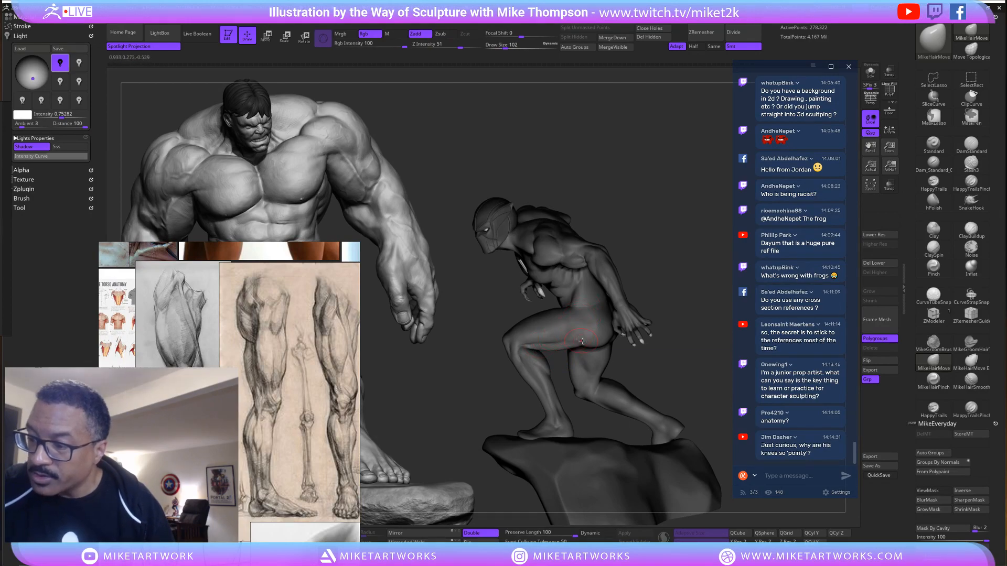
pyautogui.moveTo(684, 352)
pyautogui.keyDown('alt'); pyautogui.mouseDown()
pyautogui.moveTo(684, 374)
pyautogui.moveTo(569, 361)
pyautogui.mouseUp(); pyautogui.keyUp('alt')
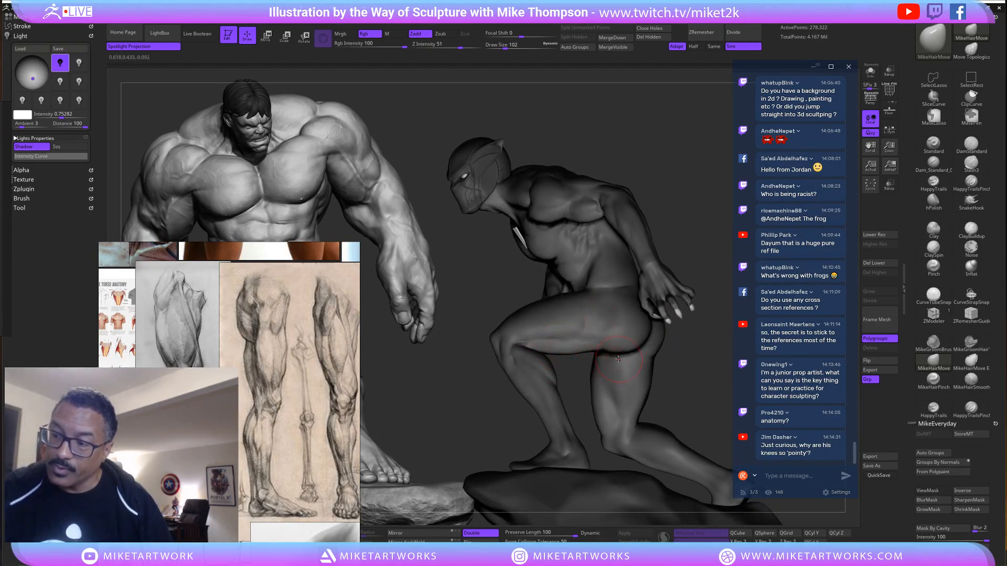
pyautogui.moveTo(706, 392); pyautogui.dragTo(674, 210)
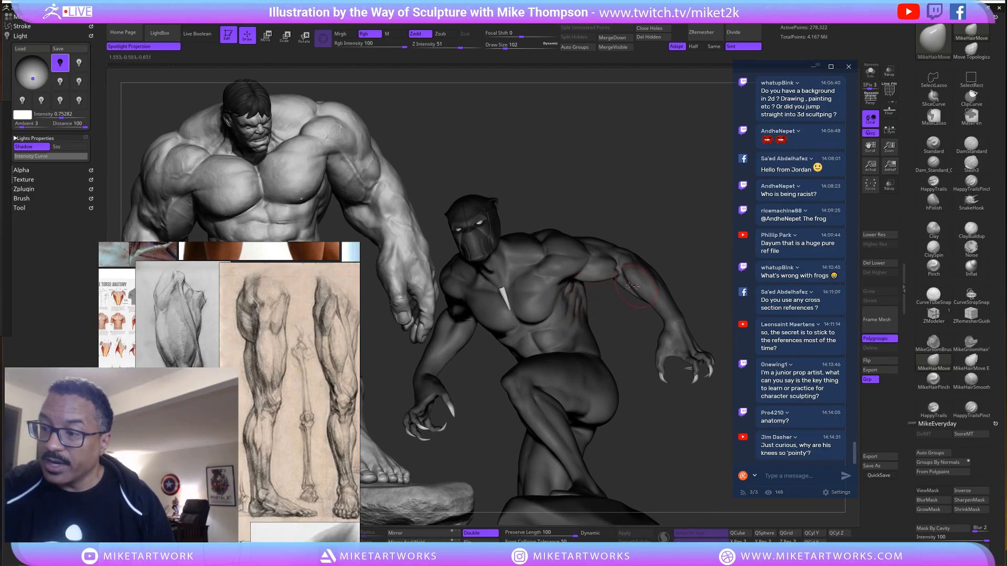
# Refine the contours of the outstretched arm and the side of the ribcage with the move brush.
pyautogui.moveTo(700, 283); pyautogui.dragTo(649, 278)
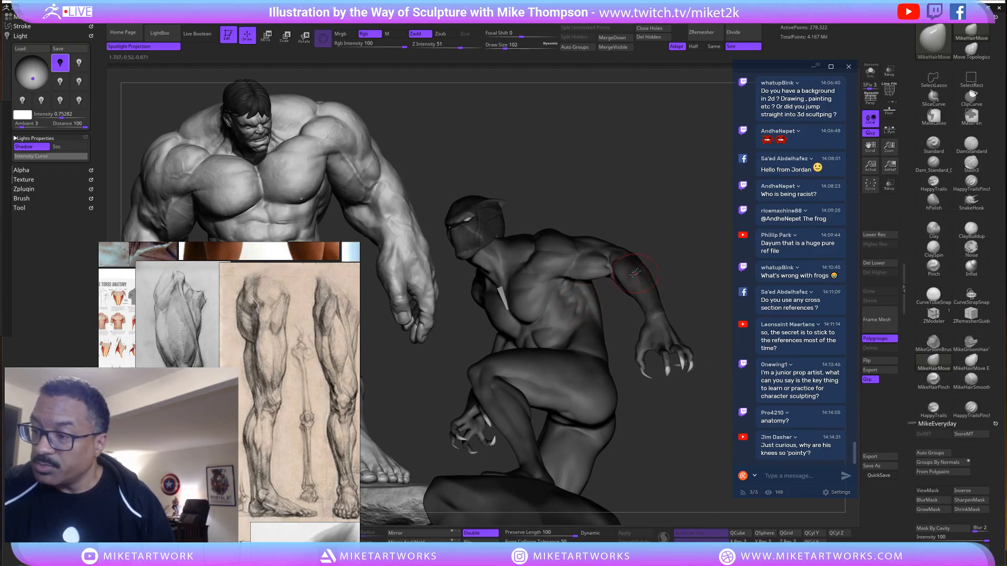
pyautogui.moveTo(636, 230)
pyautogui.mouseDown()
pyautogui.moveTo(704, 221)
pyautogui.moveTo(650, 190)
pyautogui.moveTo(668, 183)
pyautogui.mouseUp()
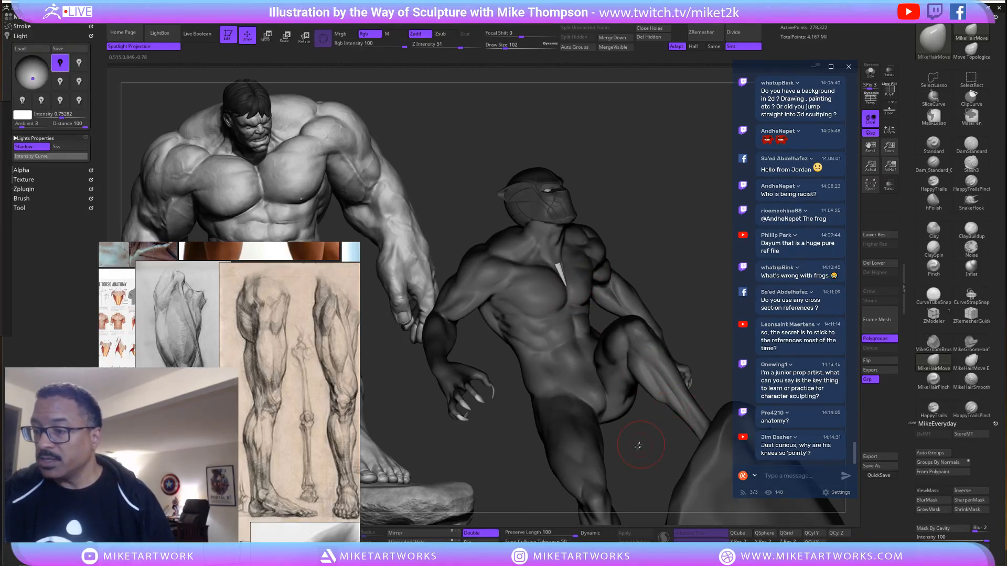
pyautogui.moveTo(638, 446); pyautogui.dragTo(653, 421)
pyautogui.moveTo(665, 274); pyautogui.dragTo(632, 283)
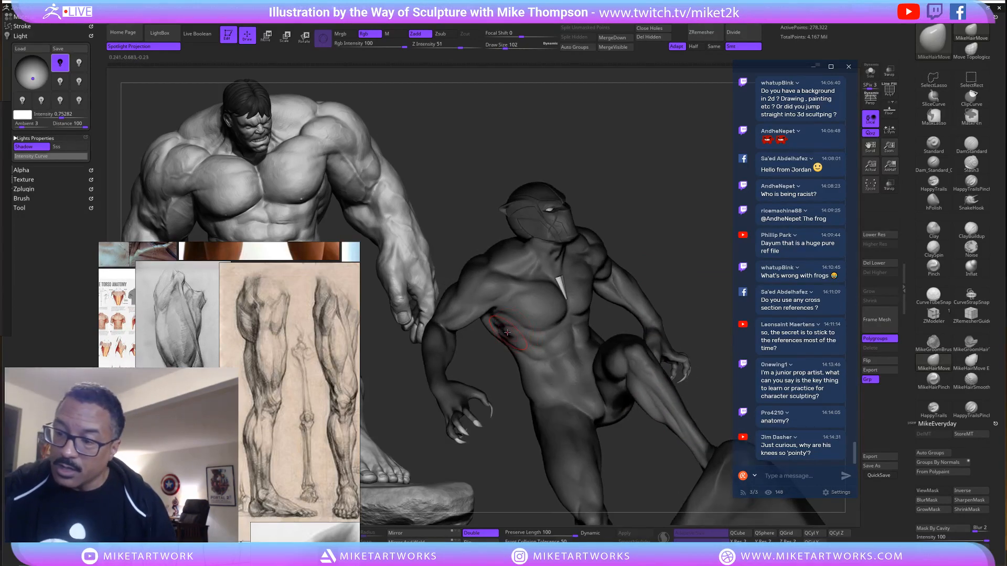
pyautogui.moveTo(643, 229); pyautogui.dragTo(676, 225)
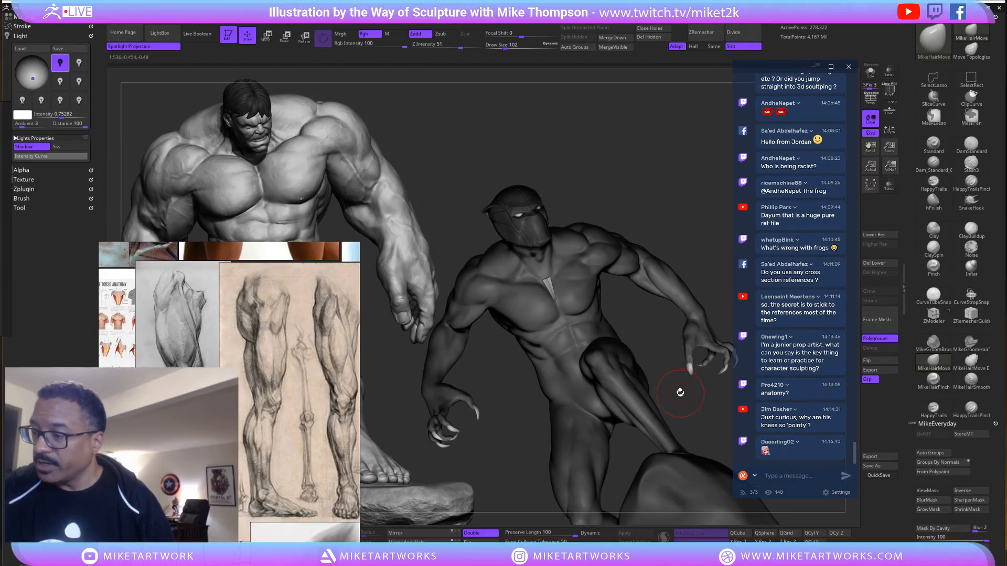
# Smooth the side of the raised thigh and adjust the front of the other thigh with the move brush.
pyautogui.moveTo(678, 404)
pyautogui.mouseDown()
pyautogui.moveTo(666, 429)
pyautogui.moveTo(586, 425)
pyautogui.mouseUp()
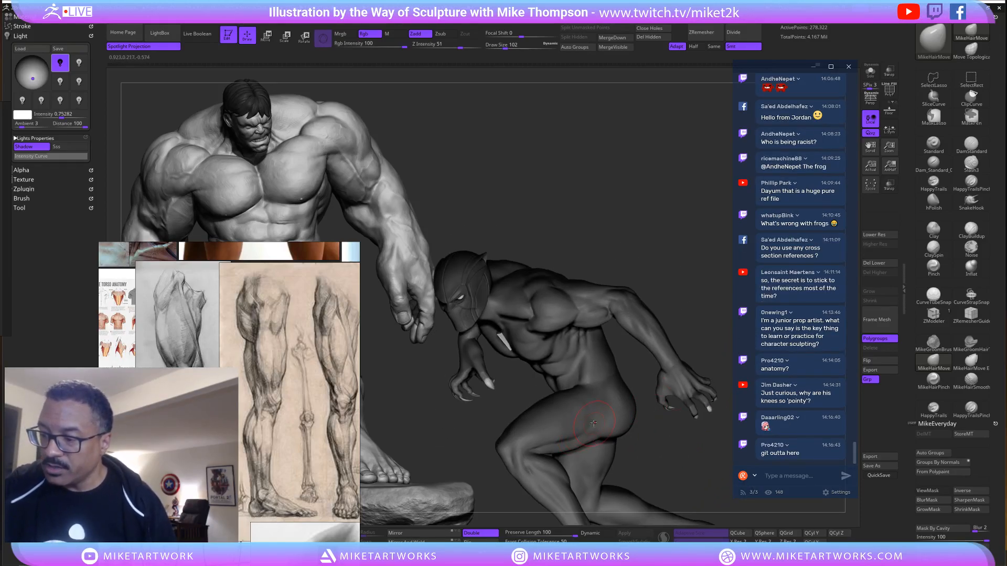
pyautogui.press('shift')
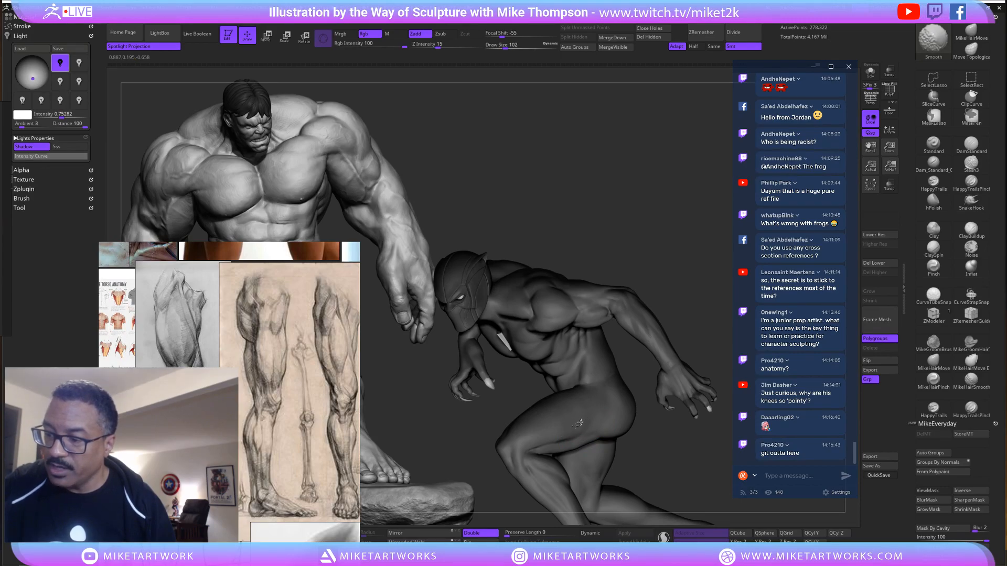
pyautogui.moveTo(654, 455)
pyautogui.mouseDown()
pyautogui.moveTo(697, 404)
pyautogui.moveTo(661, 425)
pyautogui.moveTo(675, 435)
pyautogui.moveTo(692, 403)
pyautogui.moveTo(520, 392)
pyautogui.mouseUp()
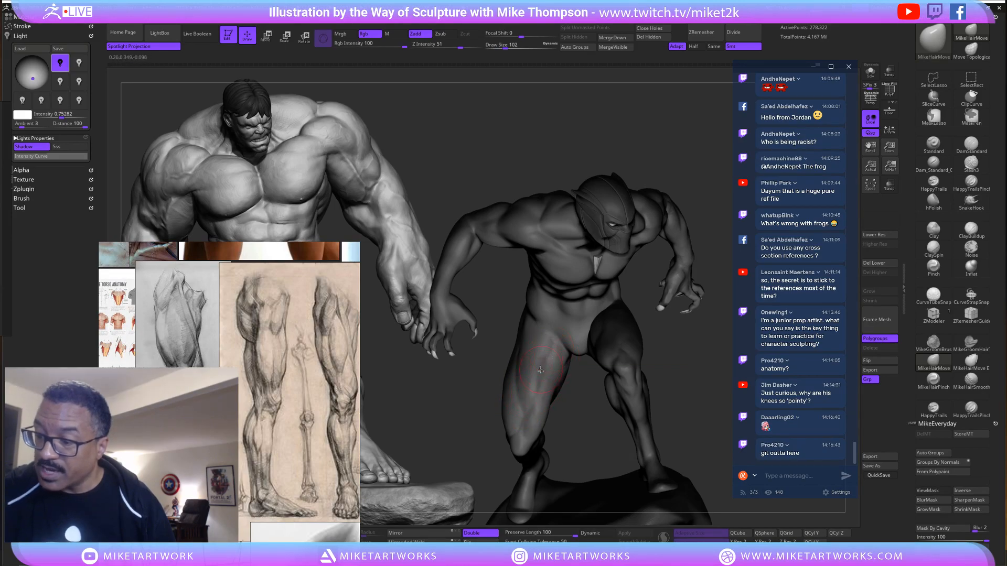
pyautogui.moveTo(586, 418)
pyautogui.mouseDown()
pyautogui.moveTo(534, 447)
pyautogui.moveTo(655, 387)
pyautogui.moveTo(709, 400)
pyautogui.moveTo(693, 387)
pyautogui.mouseUp()
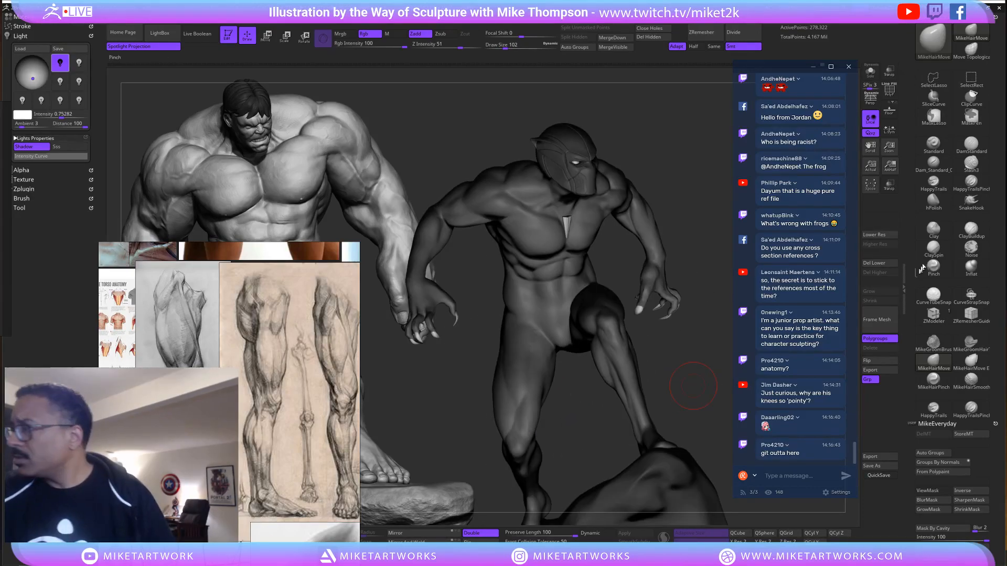
# Carve the hip crease above the extended leg's thigh with the DamStandard brush at draw size 57.
pyautogui.click(969, 149)
pyautogui.press('s')
pyautogui.moveTo(654, 356); pyautogui.dragTo(626, 342)
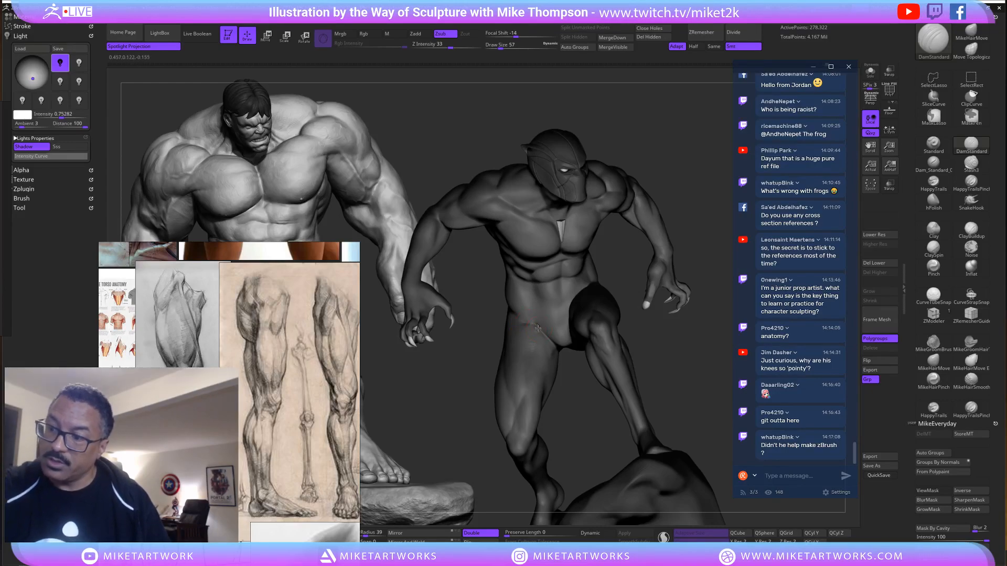
pyautogui.moveTo(664, 297)
pyautogui.mouseDown()
pyautogui.moveTo(708, 393)
pyautogui.moveTo(708, 367)
pyautogui.moveTo(669, 297)
pyautogui.moveTo(753, 490)
pyautogui.mouseUp()
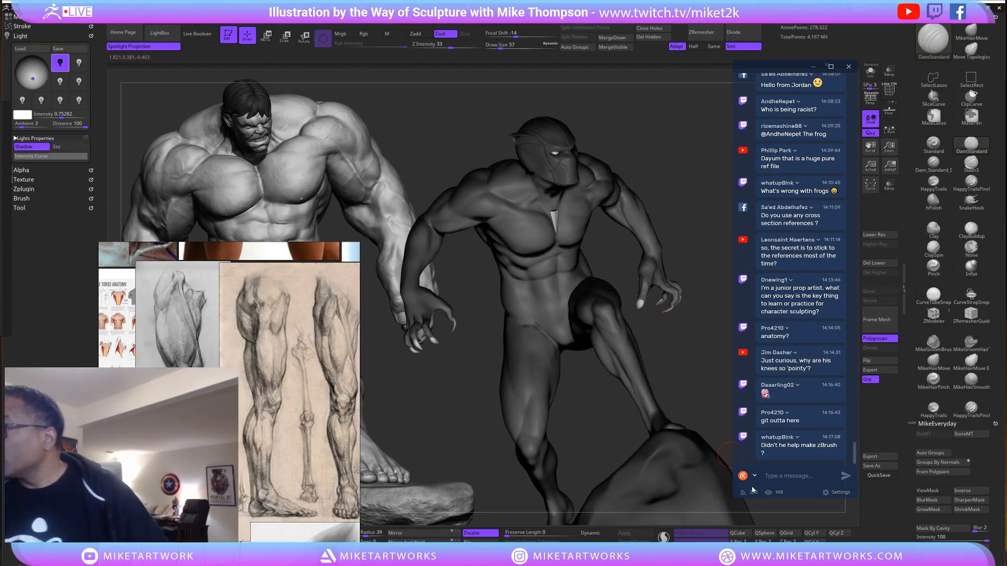
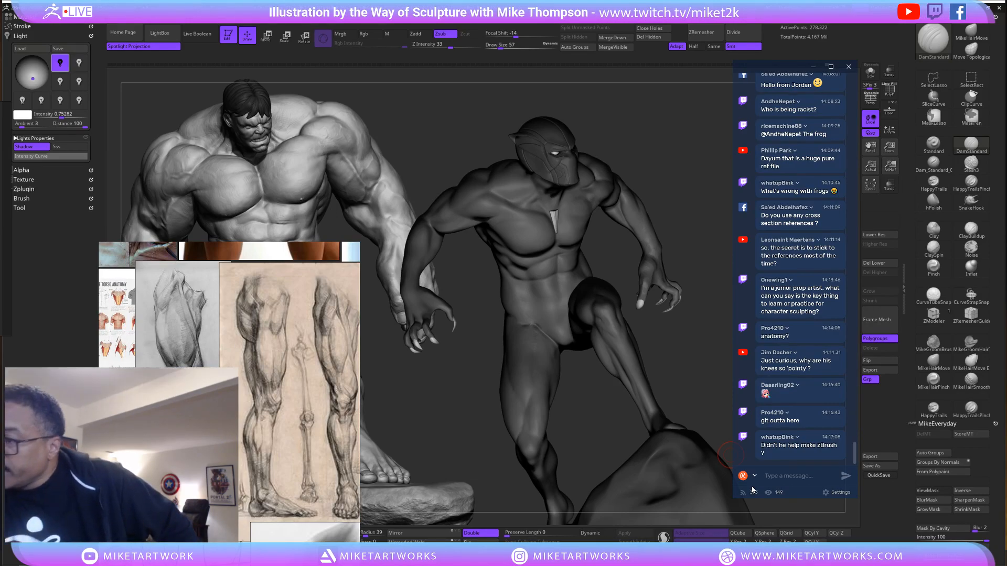
# Find the side-view bodybuilder photo on the reference board and compare its leg shapes with the sculpture's legs.
pyautogui.moveTo(670, 338); pyautogui.dragTo(692, 319)
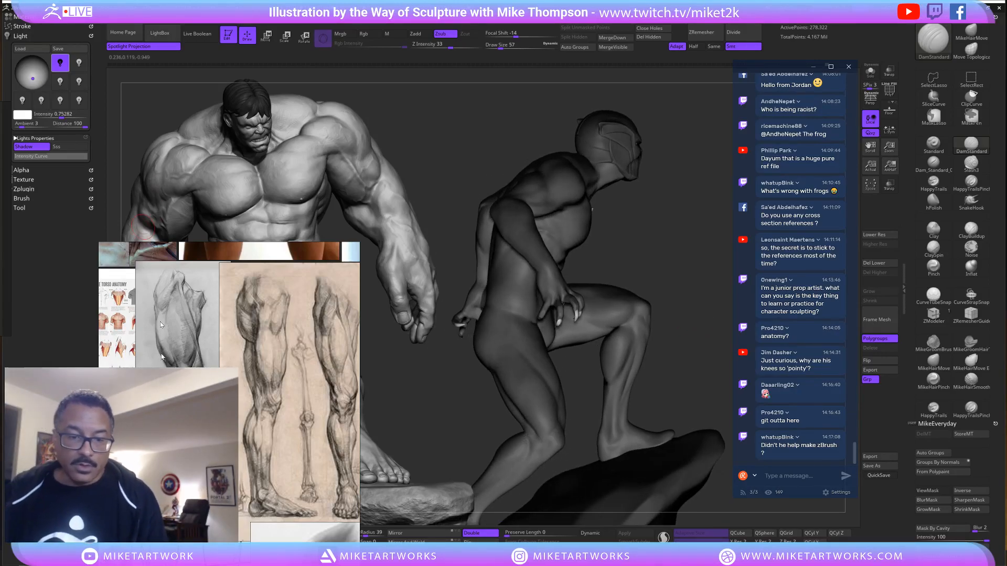
pyautogui.scroll(-5, 245, 426)
pyautogui.scroll(-5, 263, 325)
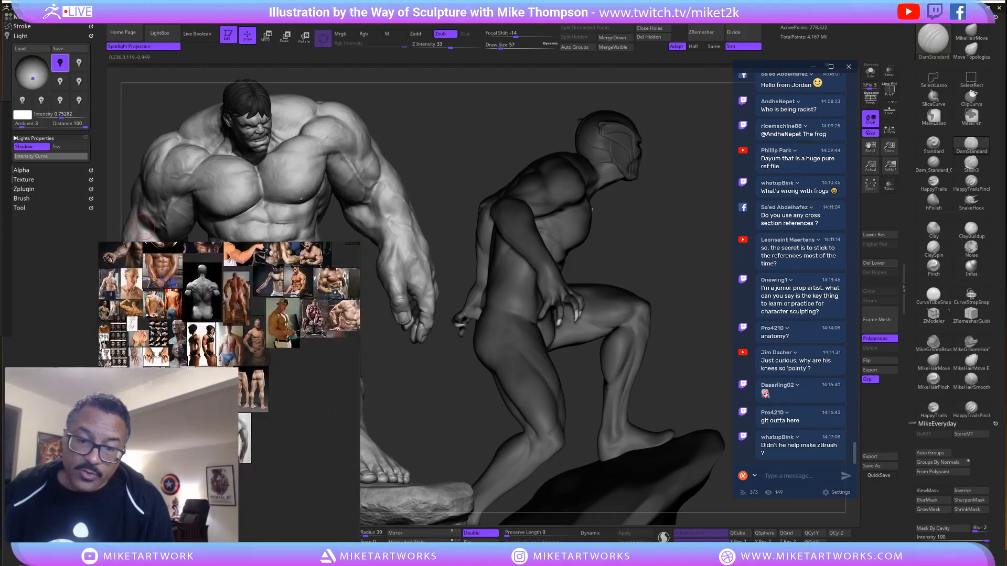
pyautogui.moveTo(210, 283); pyautogui.dragTo(318, 375, button='middle')
pyautogui.scroll(-3, 262, 294)
pyautogui.scroll(8, 249, 409)
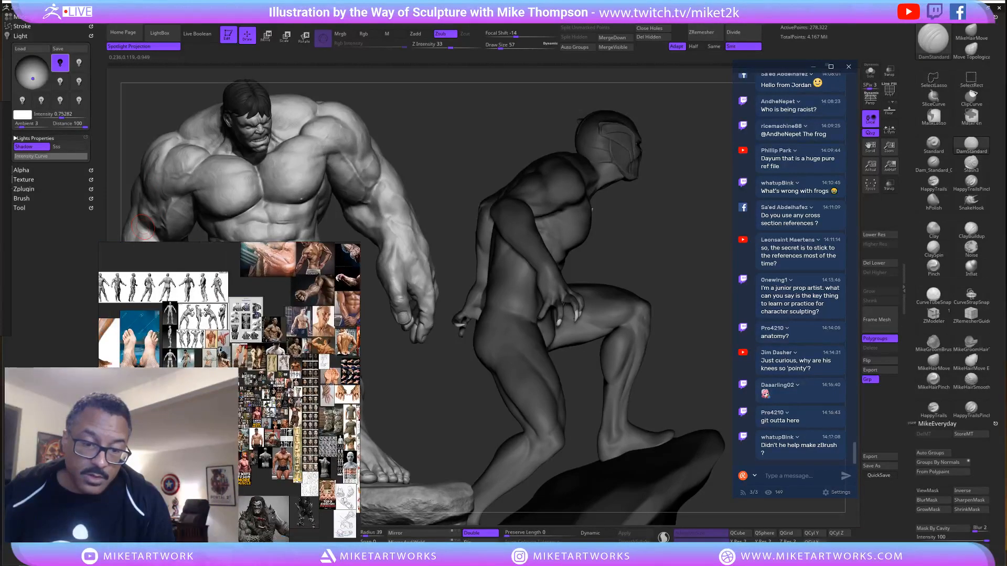
pyautogui.moveTo(256, 395); pyautogui.dragTo(244, 477, button='middle')
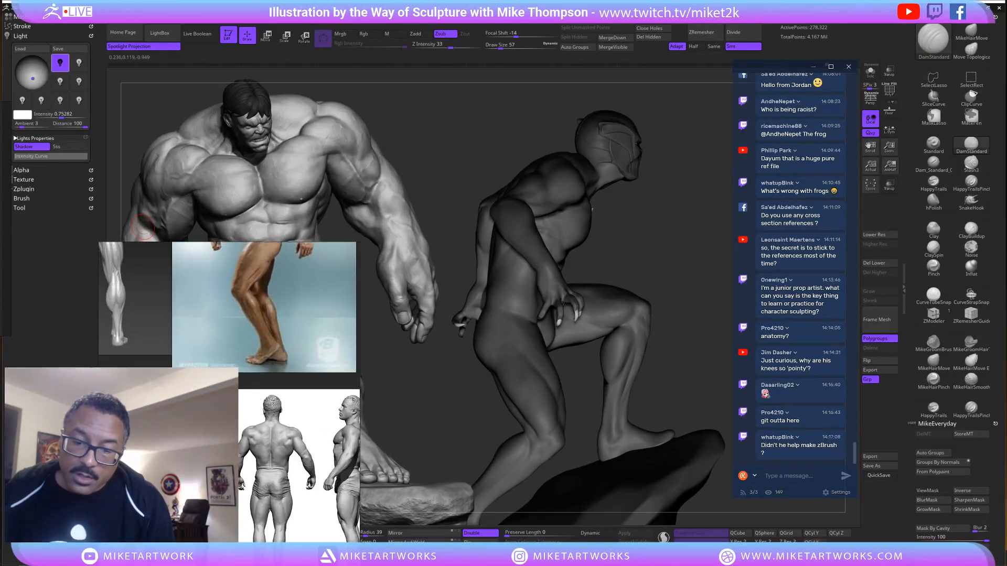
pyautogui.scroll(3, 244, 475)
pyautogui.moveTo(270, 388); pyautogui.dragTo(238, 545, button='middle')
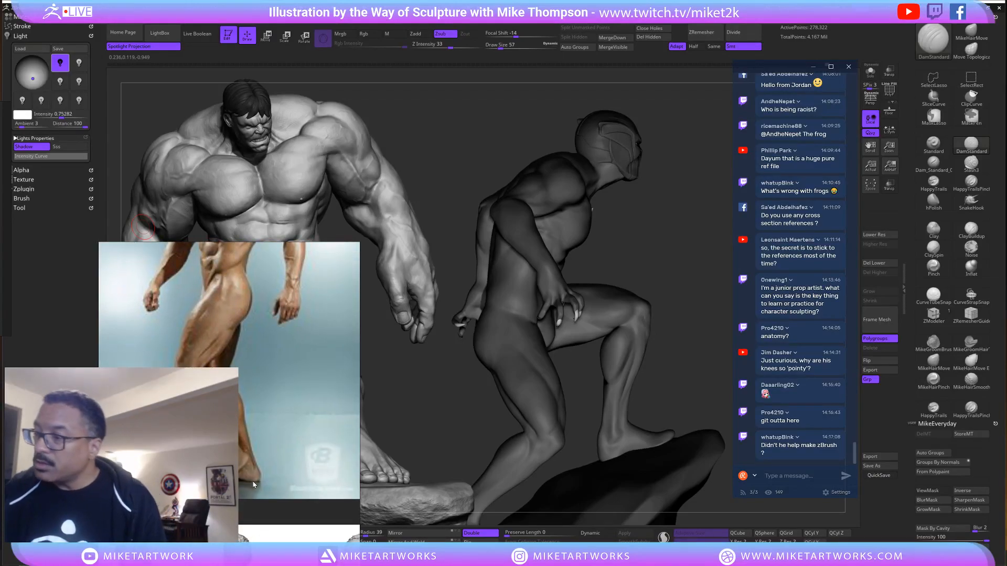
pyautogui.moveTo(704, 366)
pyautogui.mouseDown()
pyautogui.moveTo(650, 367)
pyautogui.moveTo(708, 364)
pyautogui.moveTo(705, 354)
pyautogui.mouseUp()
pyautogui.scroll(-3, 294, 398)
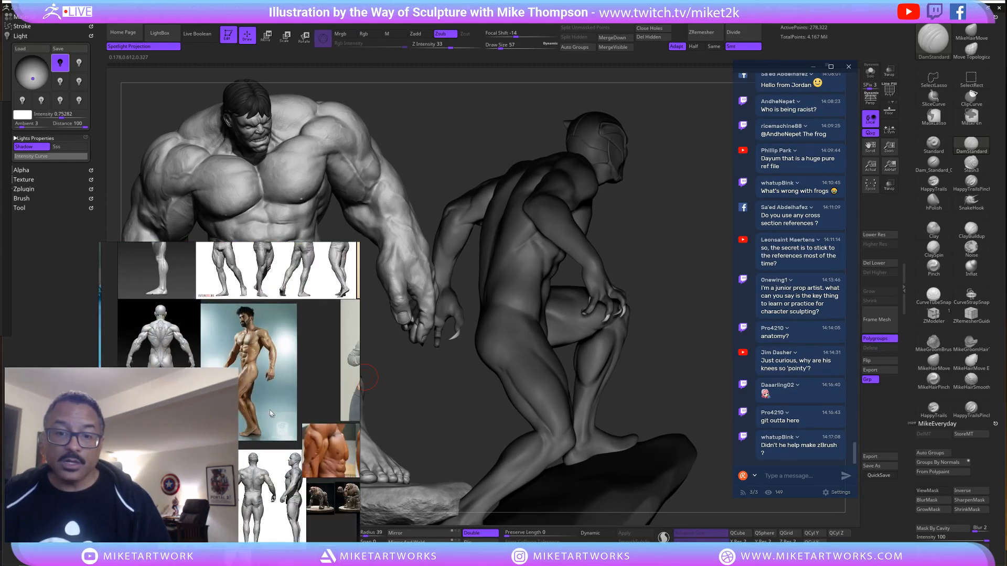
pyautogui.scroll(2, 270, 410)
pyautogui.moveTo(278, 495); pyautogui.dragTo(241, 402, button='middle')
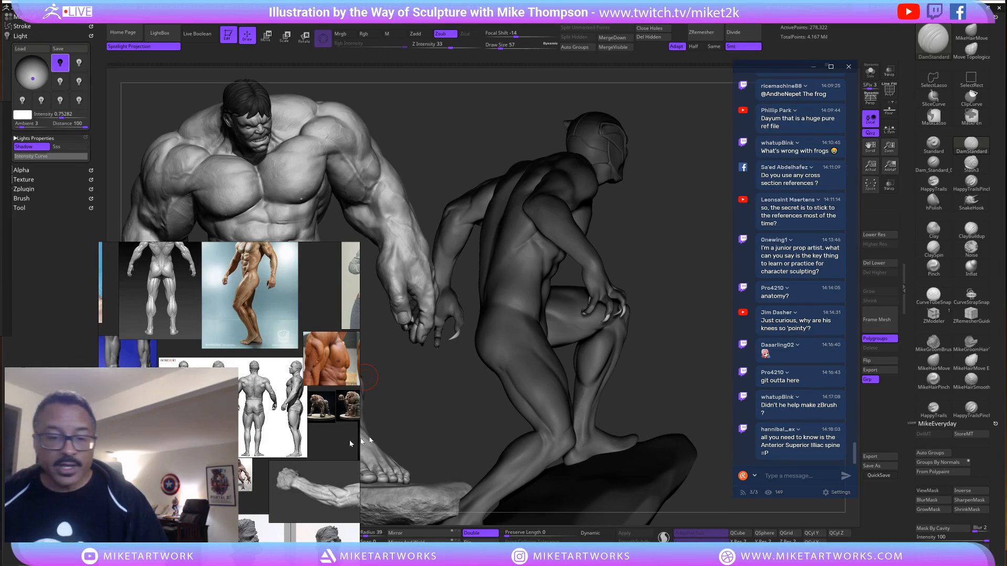
# Examine the fighter's raised, bent knee in the kickboxing photo on the reference board.
pyautogui.scroll(-2, 350, 440)
pyautogui.moveTo(283, 462); pyautogui.dragTo(335, 315, button='middle')
pyautogui.moveTo(256, 456); pyautogui.dragTo(239, 344, button='middle')
pyautogui.scroll(3, 238, 346)
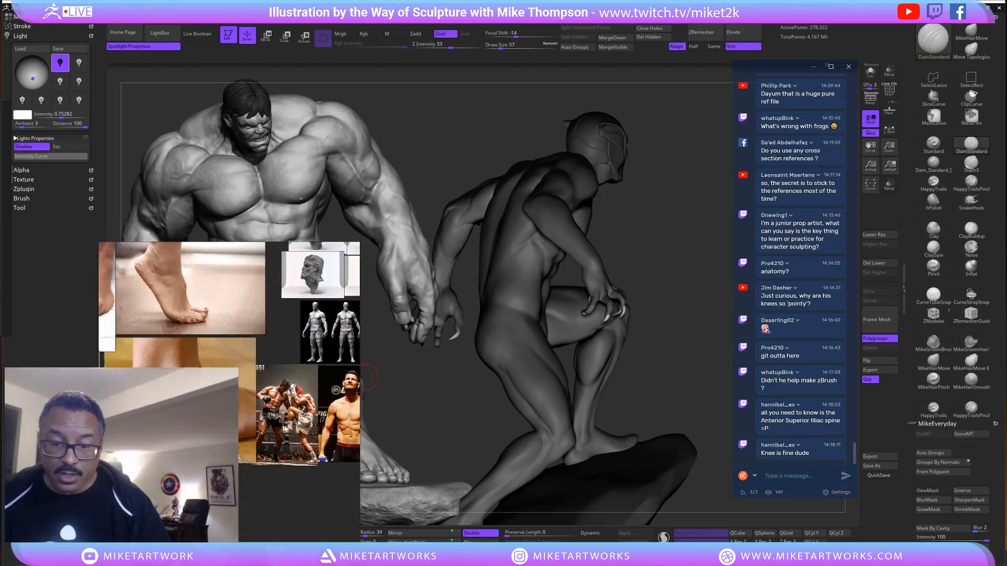
pyautogui.scroll(3, 311, 446)
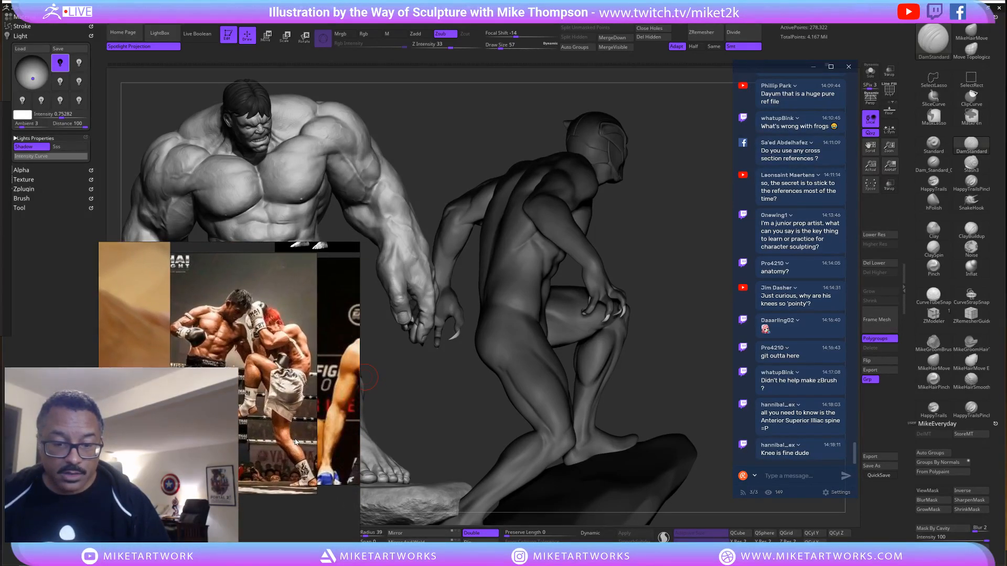
pyautogui.moveTo(274, 417); pyautogui.dragTo(271, 414, button='middle')
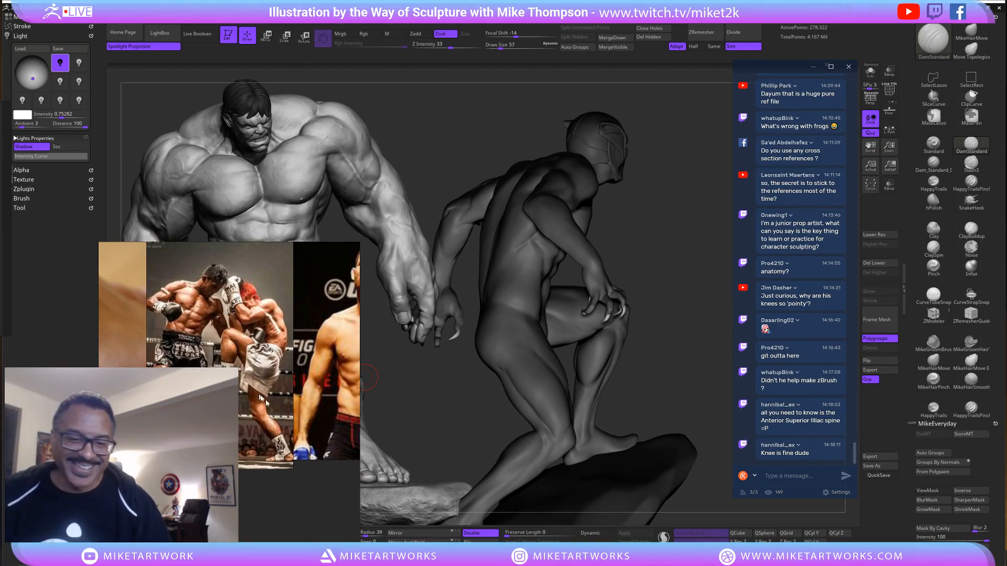
pyautogui.moveTo(272, 441); pyautogui.dragTo(324, 520, button='middle')
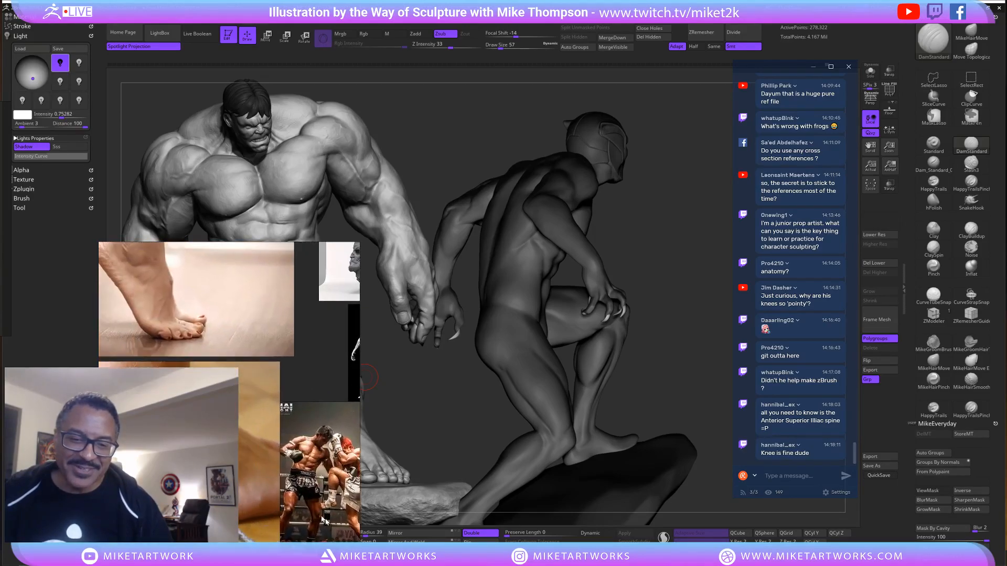
# Browse the foot, leg and full-body anatomy references and compare them with the figure's legs from behind.
pyautogui.scroll(-3, 228, 460)
pyautogui.scroll(-3, 235, 454)
pyautogui.moveTo(235, 454); pyautogui.dragTo(329, 521, button='middle')
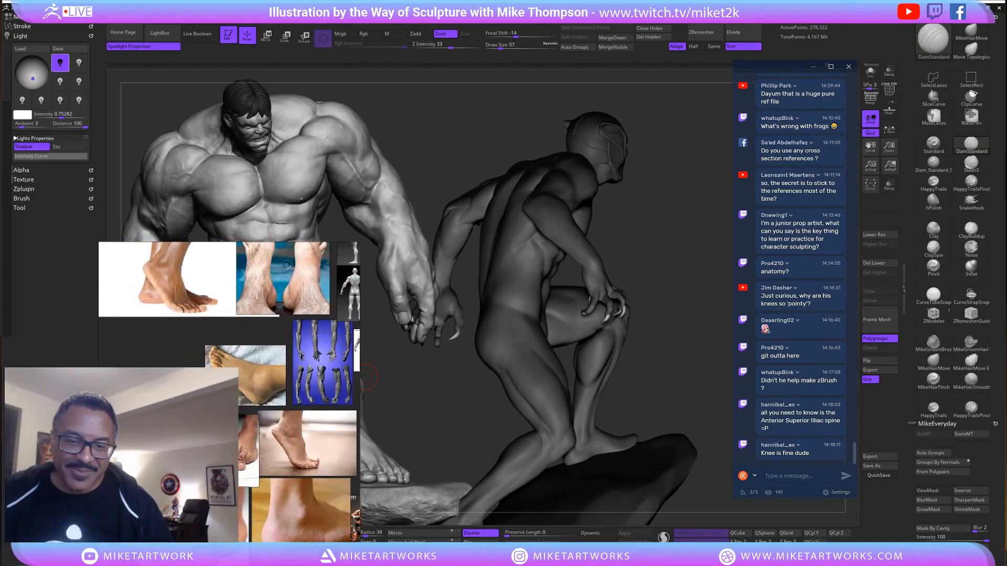
pyautogui.moveTo(262, 420); pyautogui.dragTo(236, 514, button='middle')
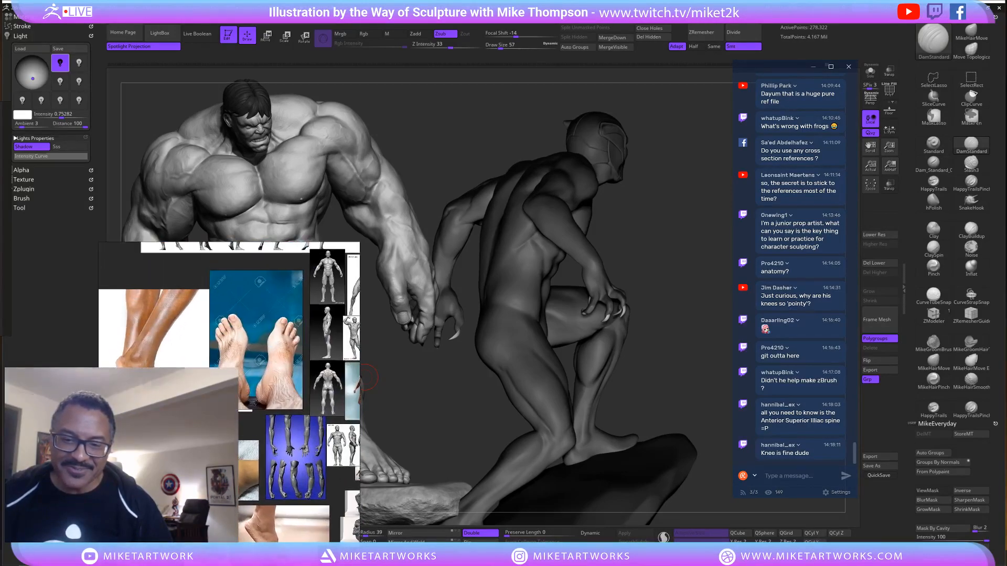
pyautogui.moveTo(298, 364); pyautogui.dragTo(224, 514, button='middle')
pyautogui.moveTo(284, 457); pyautogui.dragTo(298, 408, button='middle')
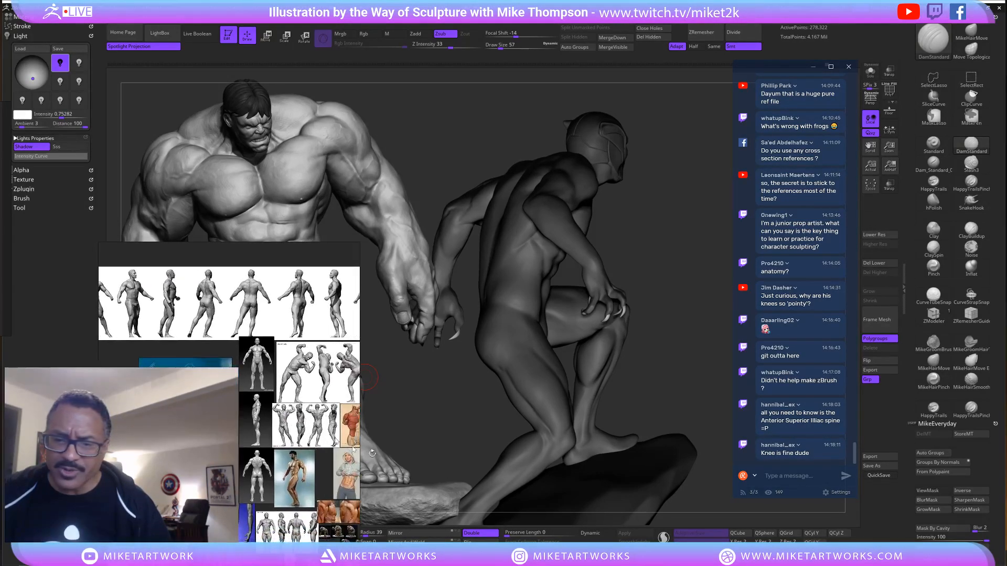
pyautogui.moveTo(321, 472); pyautogui.dragTo(255, 444, button='middle')
pyautogui.moveTo(286, 476); pyautogui.dragTo(265, 412, button='middle')
pyautogui.moveTo(294, 457); pyautogui.dragTo(308, 430, button='middle')
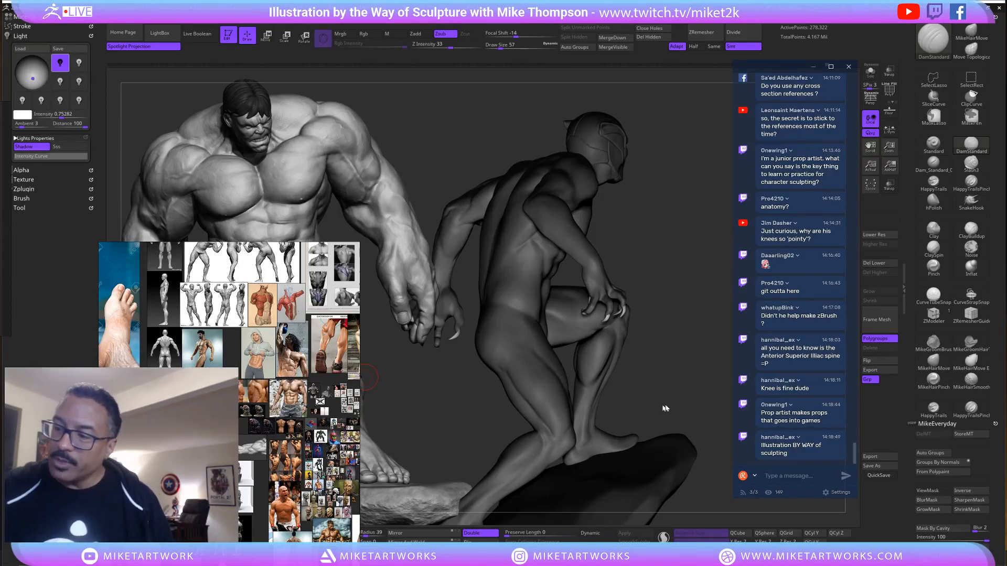
pyautogui.moveTo(677, 396); pyautogui.dragTo(678, 379)
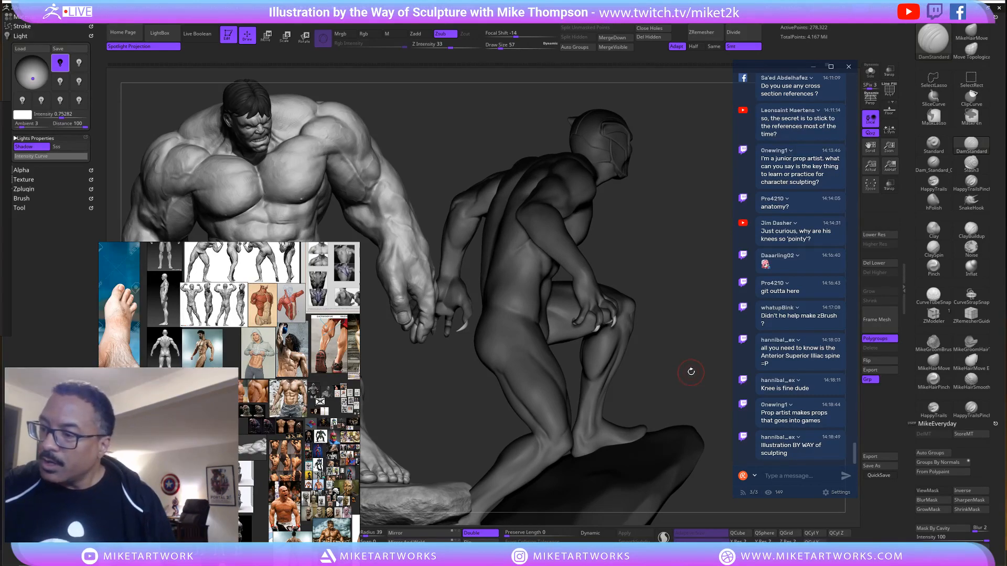
# Set the DamStandard draw size to 46 and carve the crease behind the extended leg's knee from the front-side view.
pyautogui.click(25, 207)
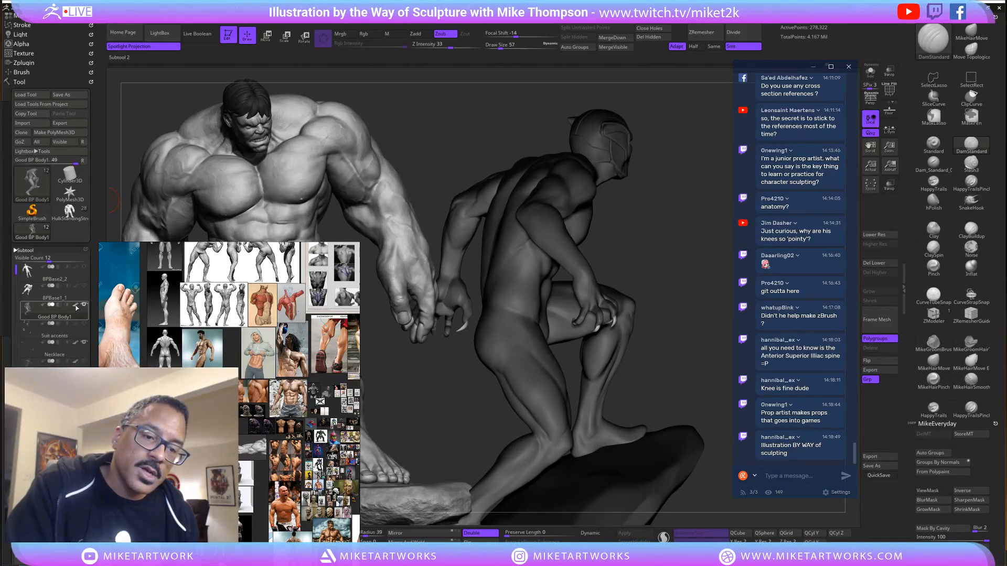
pyautogui.press('space')
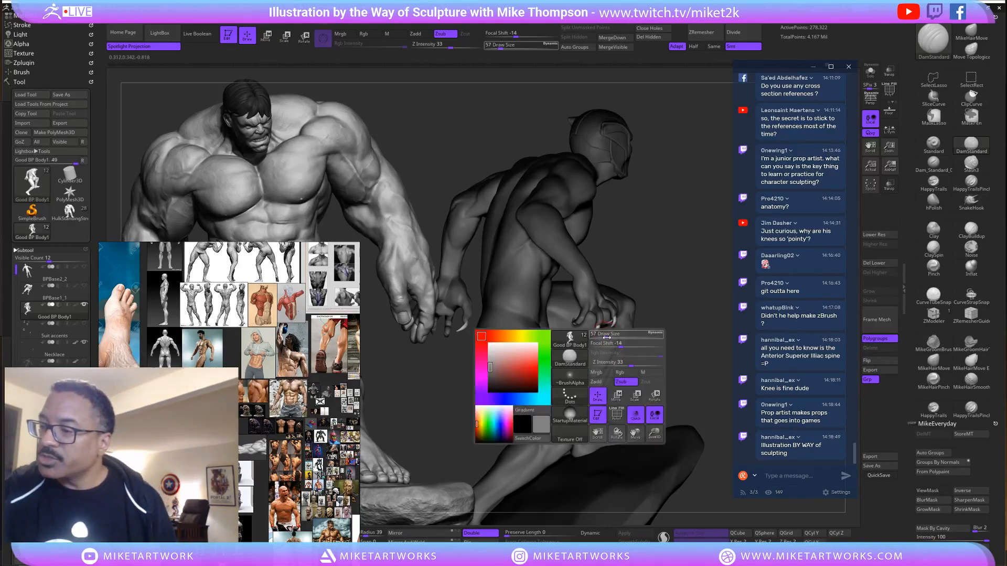
pyautogui.moveTo(509, 351); pyautogui.dragTo(491, 340)
pyautogui.moveTo(663, 327); pyautogui.dragTo(689, 303)
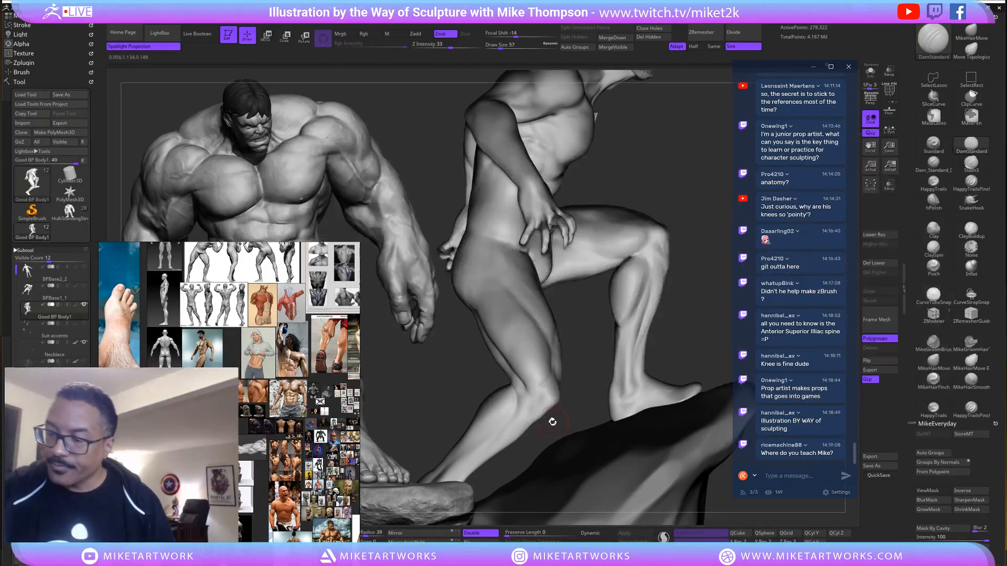
pyautogui.press('s')
pyautogui.moveTo(570, 410); pyautogui.dragTo(520, 392)
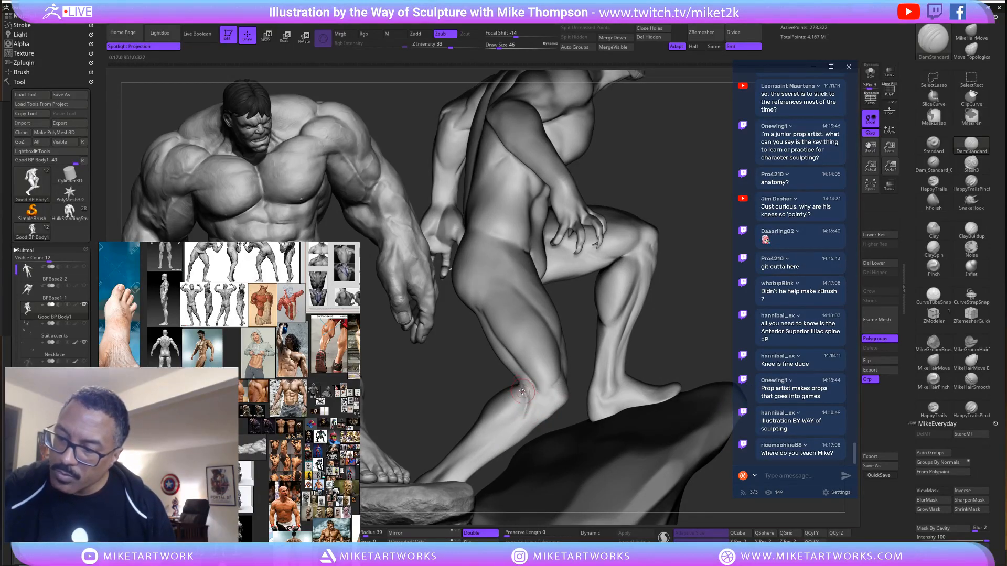
# Carve the side of the extended leg's knee and blend the marks with the Smooth brush.
pyautogui.moveTo(692, 324); pyautogui.dragTo(653, 324)
pyautogui.moveTo(580, 367); pyautogui.dragTo(565, 372)
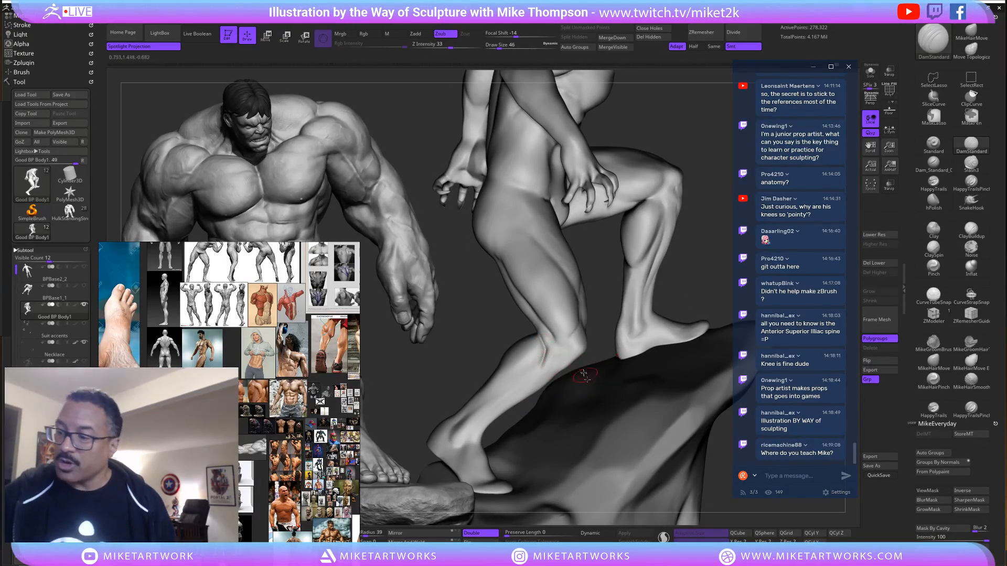
pyautogui.moveTo(671, 278)
pyautogui.mouseDown()
pyautogui.moveTo(574, 364)
pyautogui.moveTo(541, 356)
pyautogui.mouseUp()
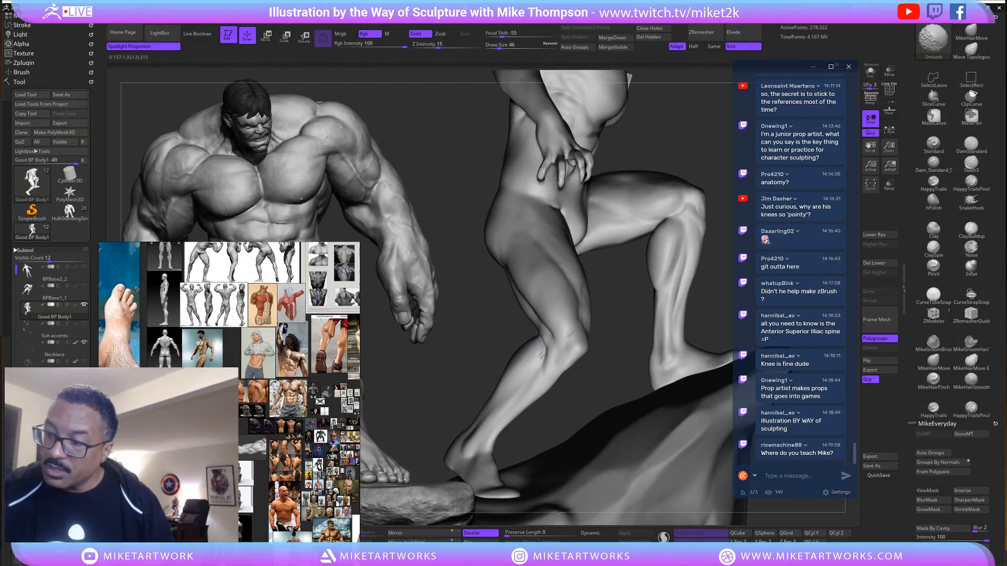
pyautogui.moveTo(632, 337); pyautogui.dragTo(649, 333)
pyautogui.moveTo(619, 363)
pyautogui.mouseDown()
pyautogui.moveTo(572, 373)
pyautogui.moveTo(601, 378)
pyautogui.moveTo(623, 341)
pyautogui.moveTo(570, 350)
pyautogui.mouseUp()
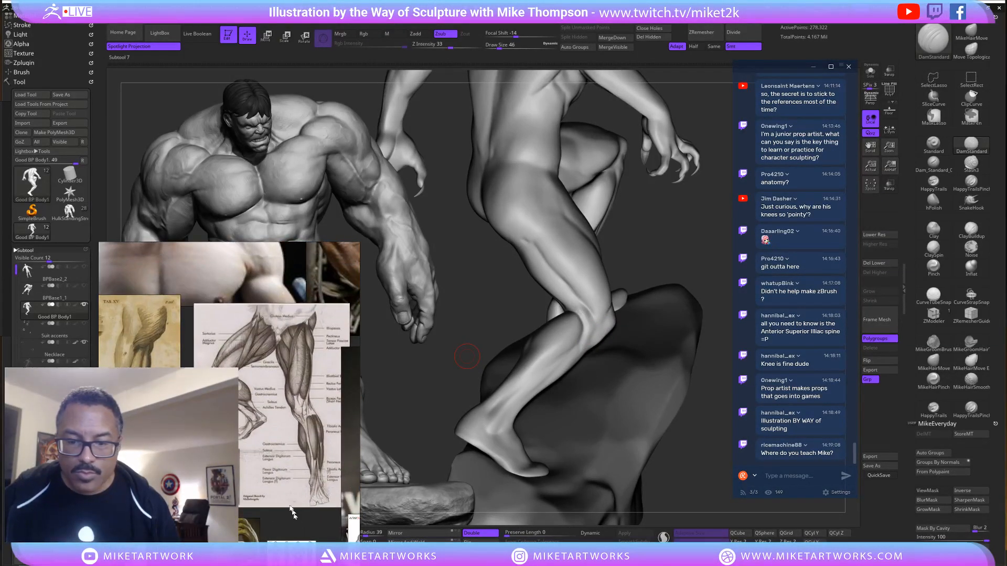
# Bring the labelled leg muscle chart into view on the reference board and isolate the Good BP Body1 subtool with Solo mode.
pyautogui.moveTo(290, 507); pyautogui.dragTo(274, 473, button='middle')
pyautogui.moveTo(669, 268)
pyautogui.mouseDown()
pyautogui.moveTo(613, 272)
pyautogui.moveTo(558, 258)
pyautogui.mouseUp()
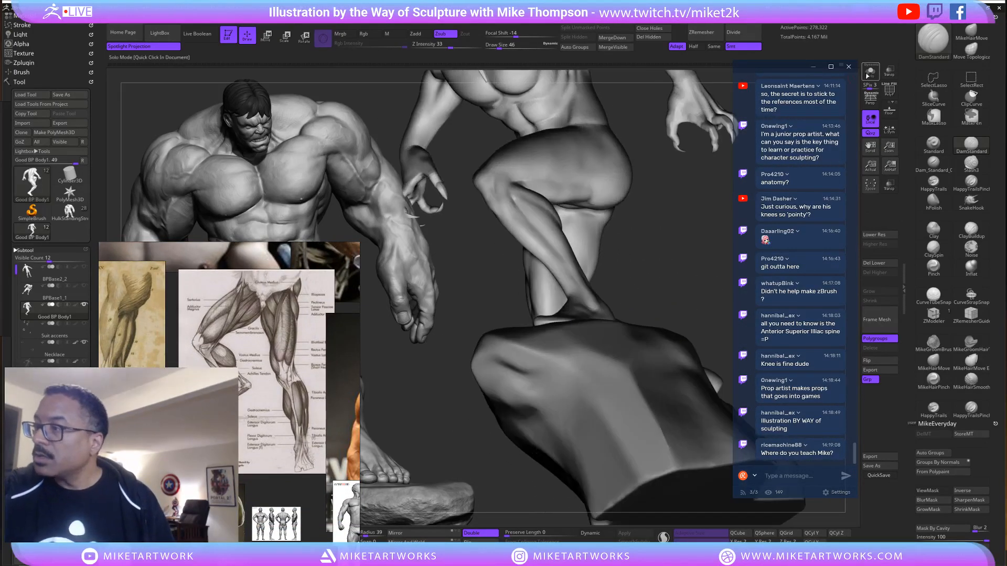
pyautogui.click(867, 75)
pyautogui.moveTo(700, 277); pyautogui.dragTo(672, 323)
pyautogui.moveTo(672, 323)
pyautogui.keyDown('alt'); pyautogui.mouseDown()
pyautogui.moveTo(638, 357)
pyautogui.moveTo(618, 347)
pyautogui.mouseUp(); pyautogui.keyUp('alt')
# Carve the inner calf line of the extended leg with DamStandard and smooth the fold behind its knee.
pyautogui.moveTo(507, 395); pyautogui.dragTo(546, 422)
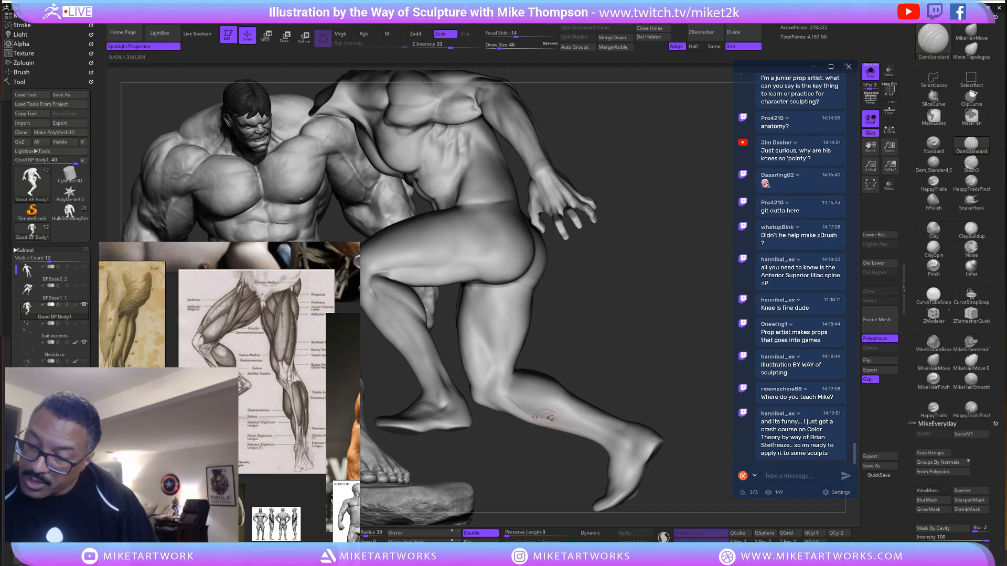
pyautogui.moveTo(571, 420); pyautogui.dragTo(537, 415)
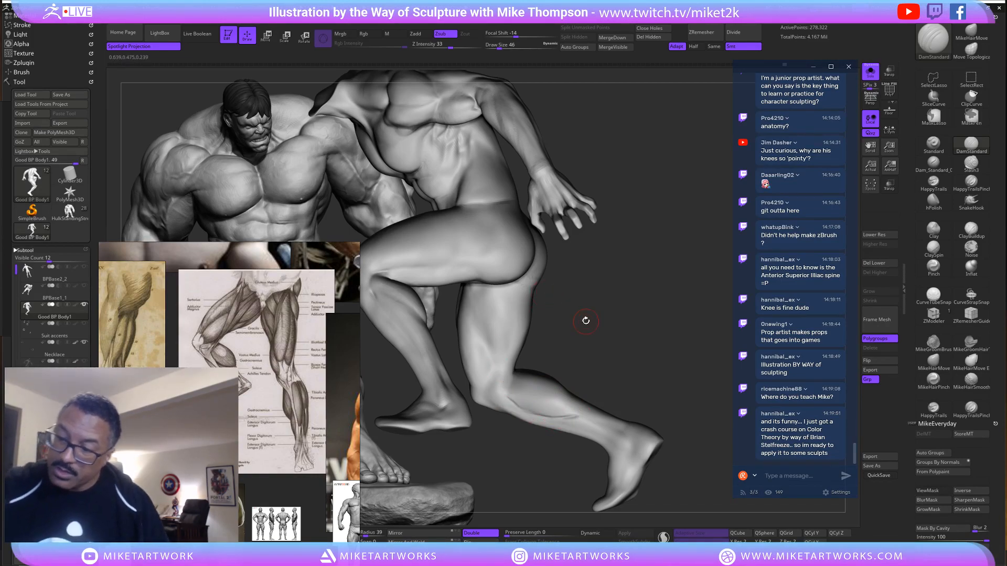
pyautogui.moveTo(585, 319); pyautogui.dragTo(580, 393)
pyautogui.press('shift')
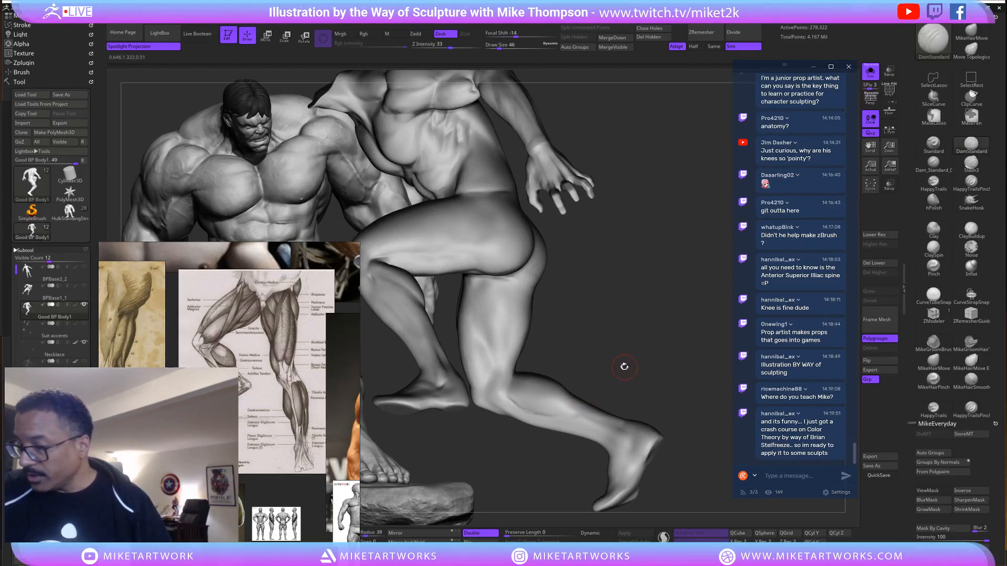
pyautogui.press('shift')
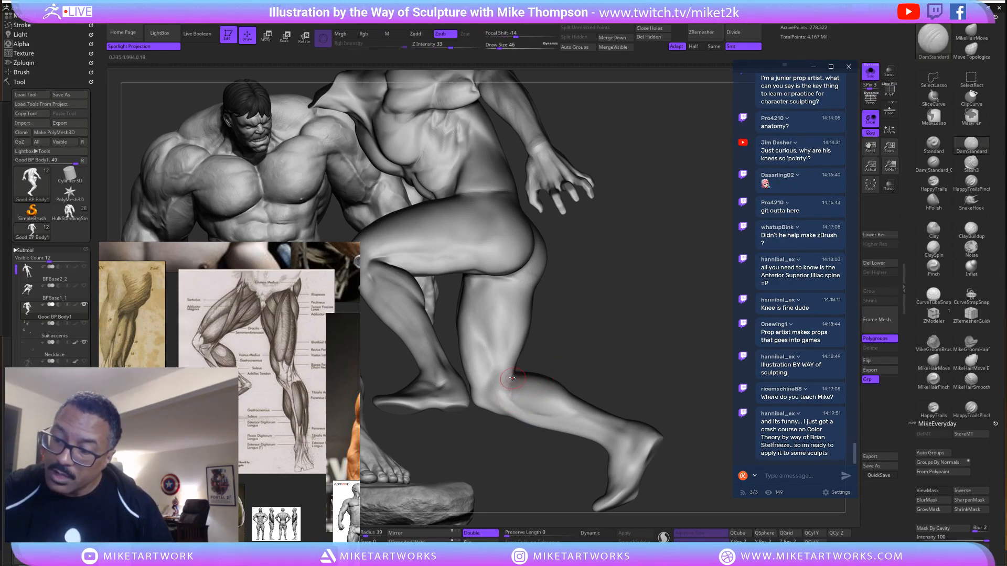
pyautogui.press('shift')
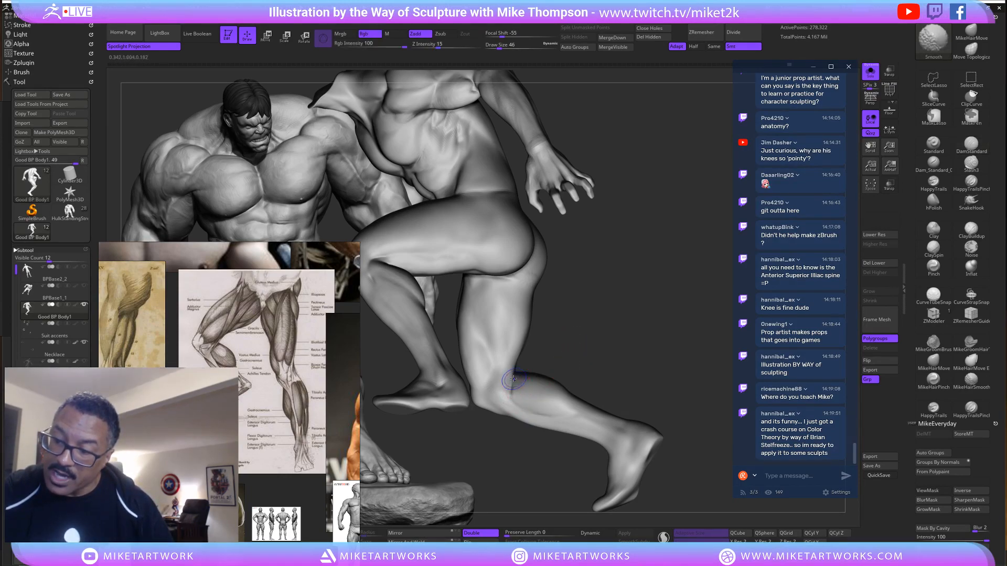
# Carve the separation between calf and shin on the inner side of the extended lower leg and smooth it.
pyautogui.moveTo(649, 326); pyautogui.dragTo(546, 405)
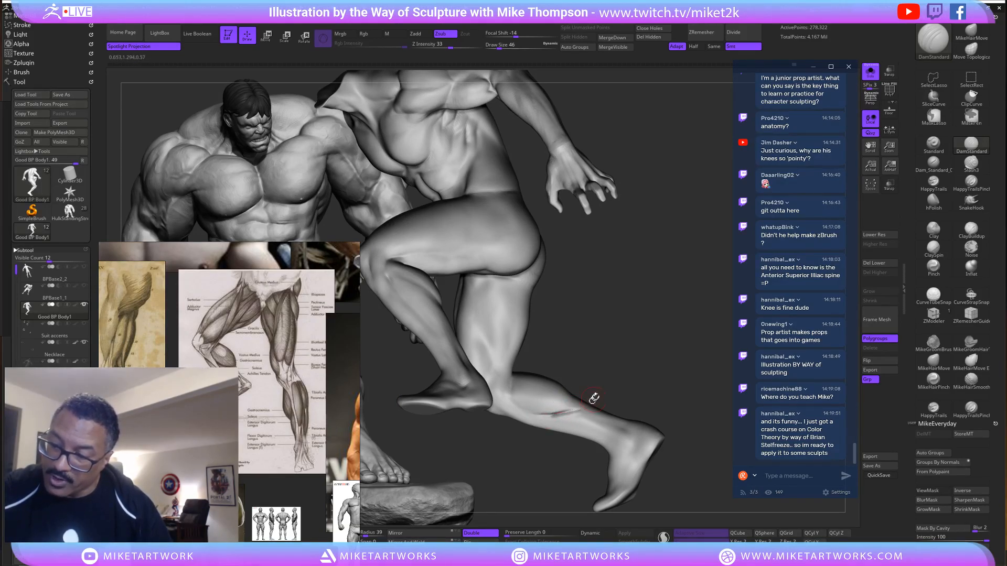
pyautogui.press('shift')
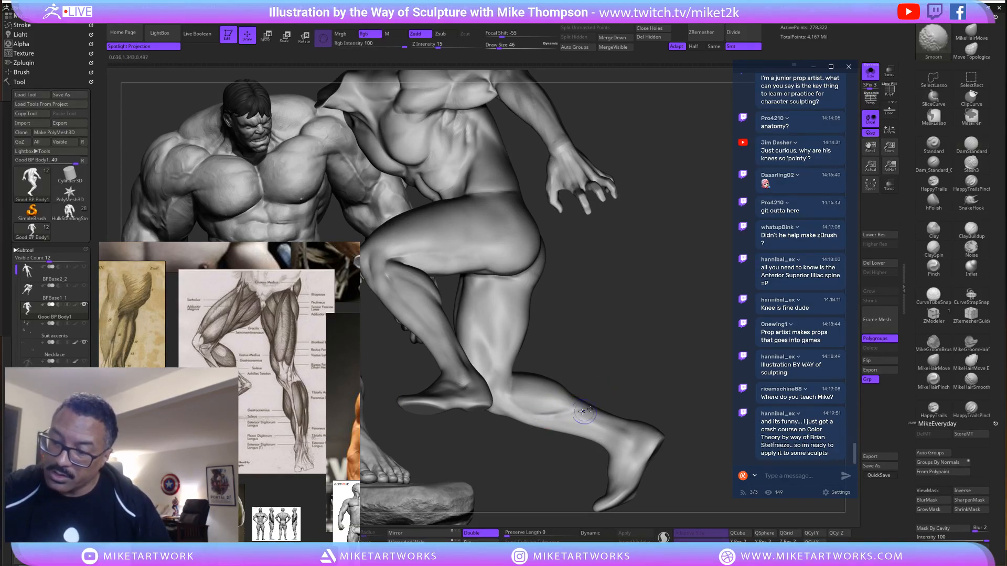
pyautogui.moveTo(647, 372); pyautogui.dragTo(546, 414)
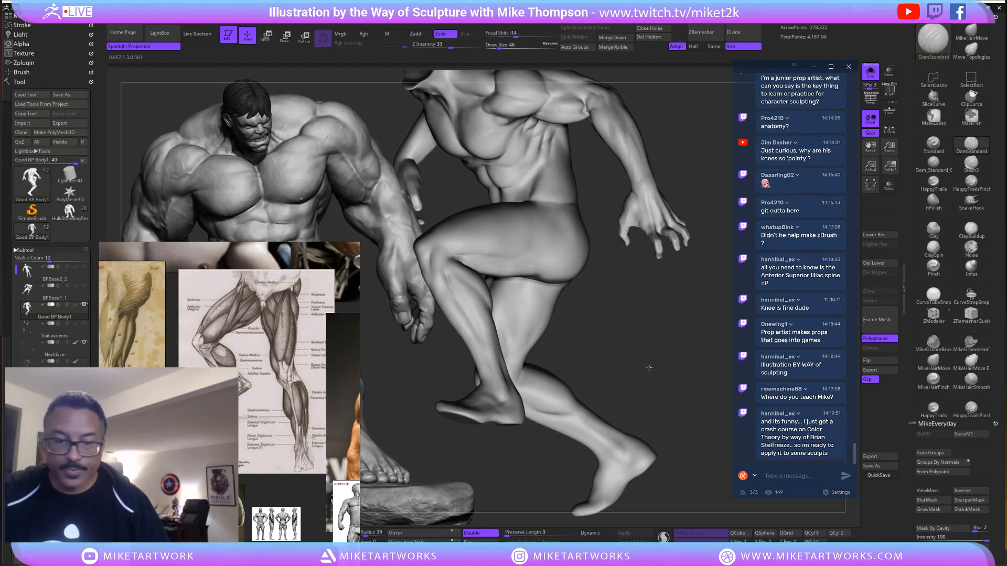
pyautogui.moveTo(653, 364); pyautogui.dragTo(556, 422)
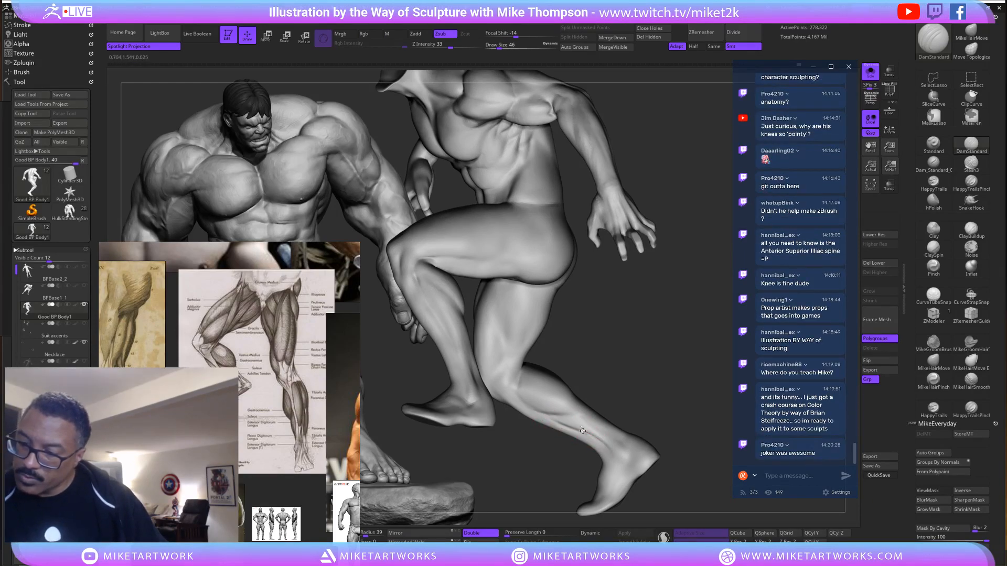
pyautogui.press('shift')
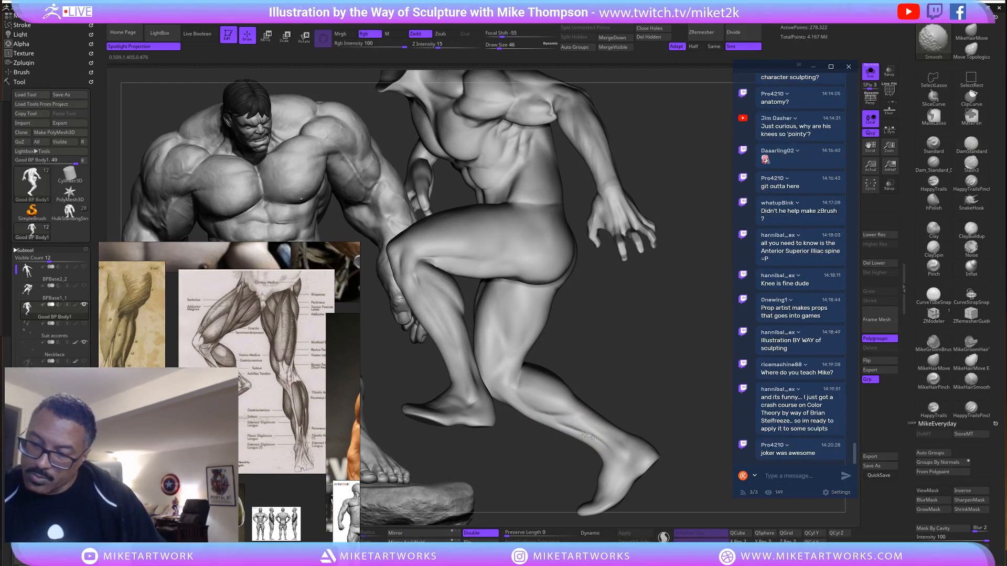
pyautogui.keyDown('shift'); pyautogui.moveTo(570, 428); pyautogui.dragTo(596, 438); pyautogui.keyUp('shift')
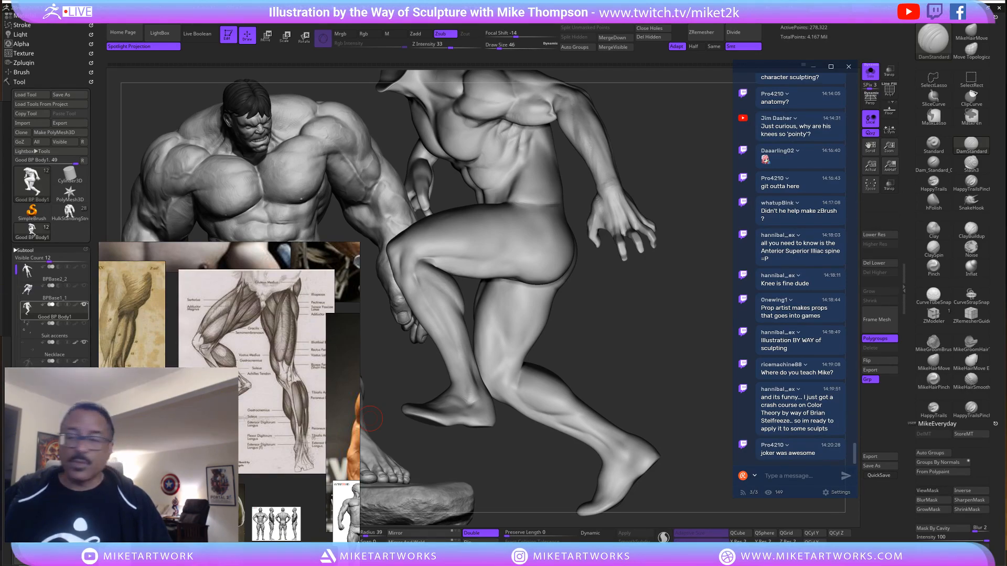
# Smooth the upper contour of the extended leg's calf and refine the transition down to the inner ankle.
pyautogui.moveTo(635, 386); pyautogui.dragTo(643, 342)
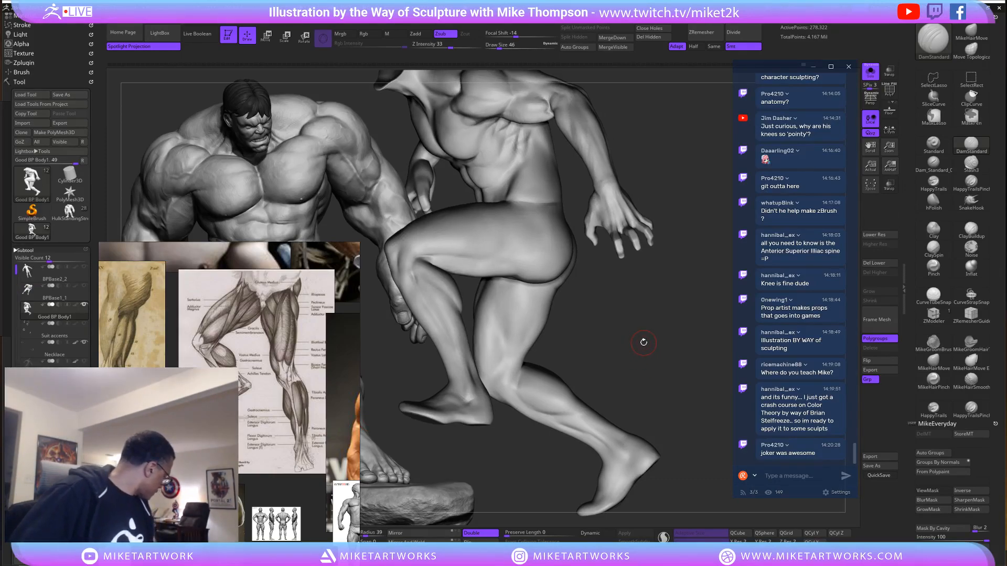
pyautogui.moveTo(649, 379); pyautogui.dragTo(560, 420)
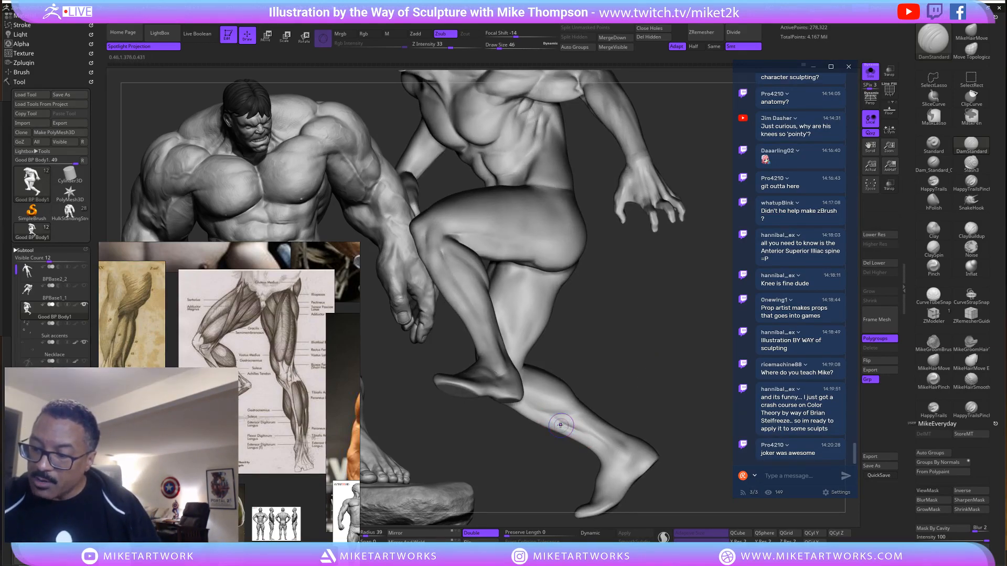
pyautogui.press('shift')
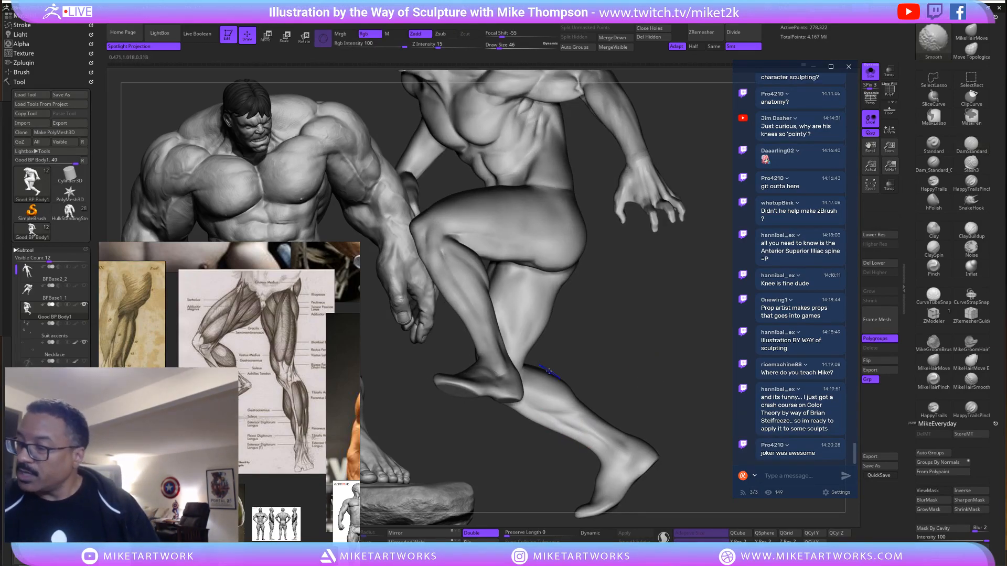
pyautogui.moveTo(688, 381); pyautogui.dragTo(678, 393)
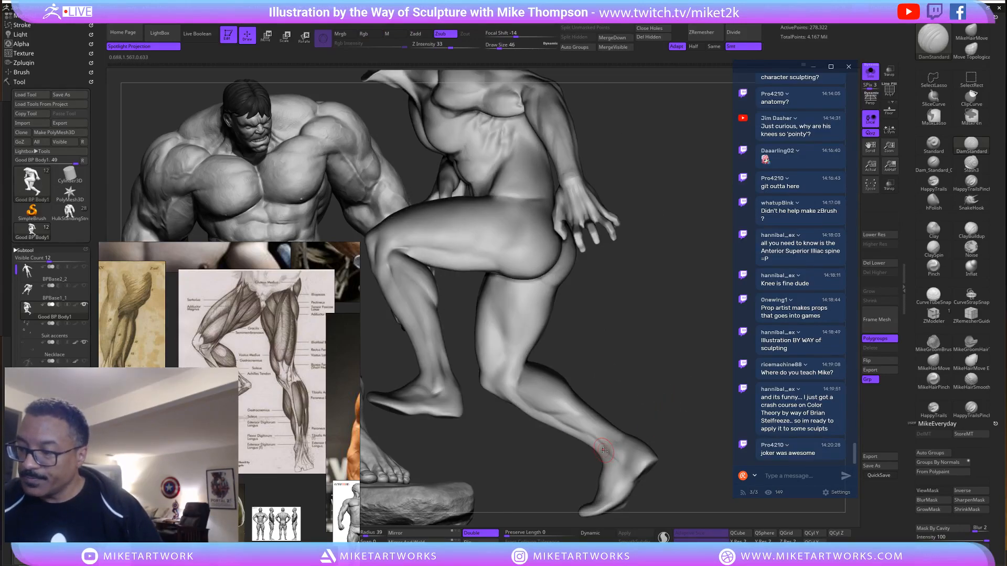
pyautogui.press('shift')
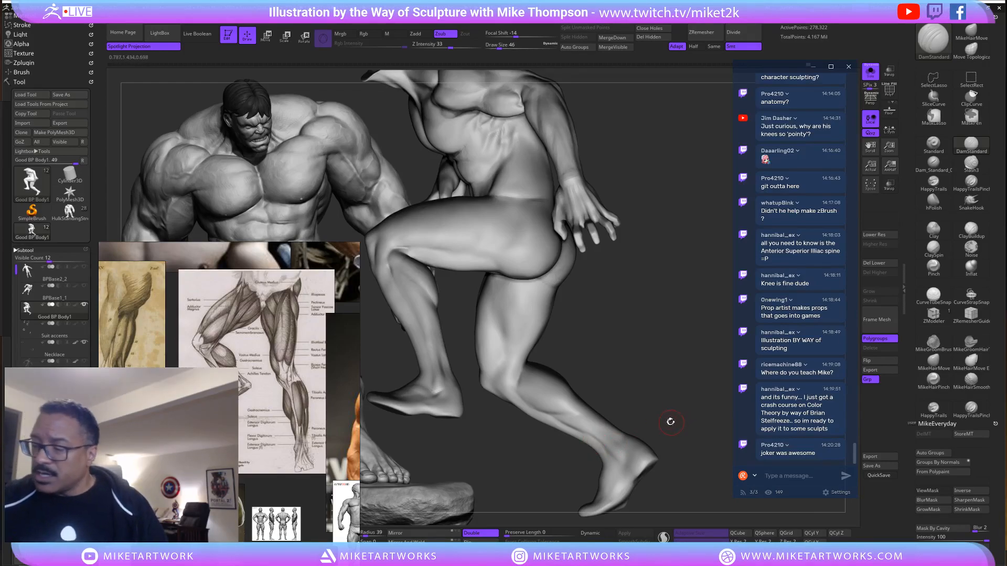
# Define the inner ankle of the extended leg and soften the middle of its inner calf with the Smooth brush.
pyautogui.moveTo(671, 422); pyautogui.dragTo(621, 457)
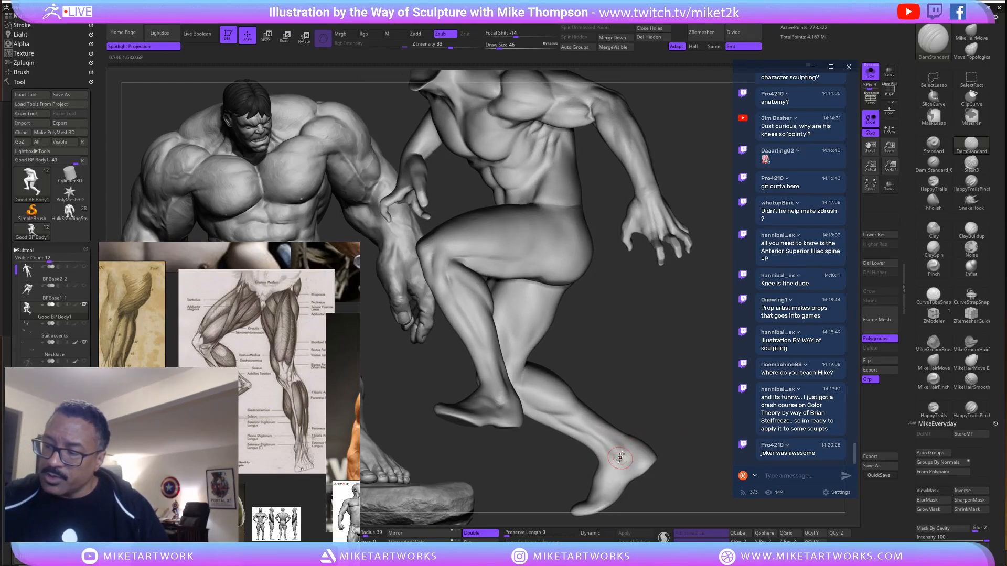
pyautogui.press('shift')
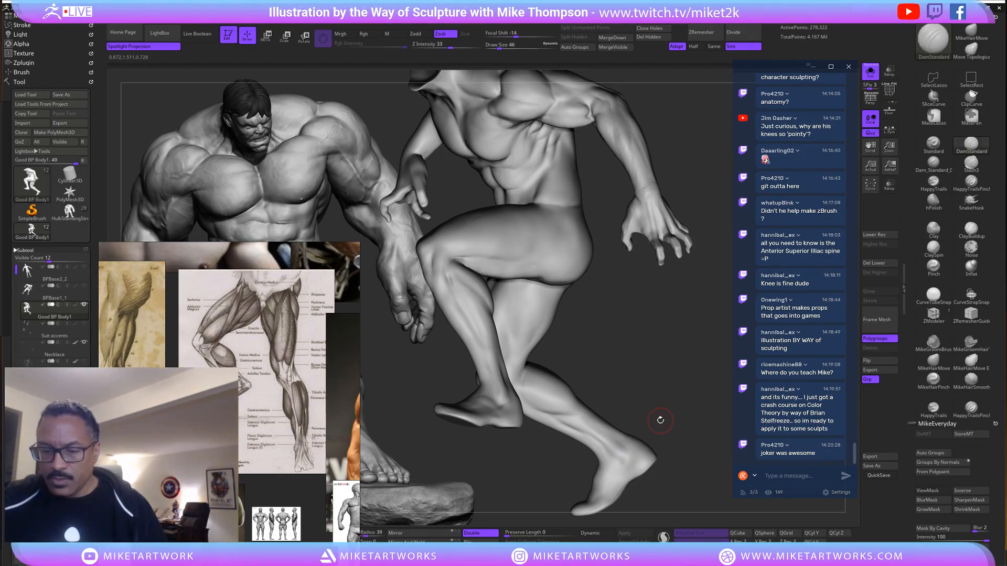
pyautogui.moveTo(667, 419); pyautogui.dragTo(560, 418)
pyautogui.press('shift')
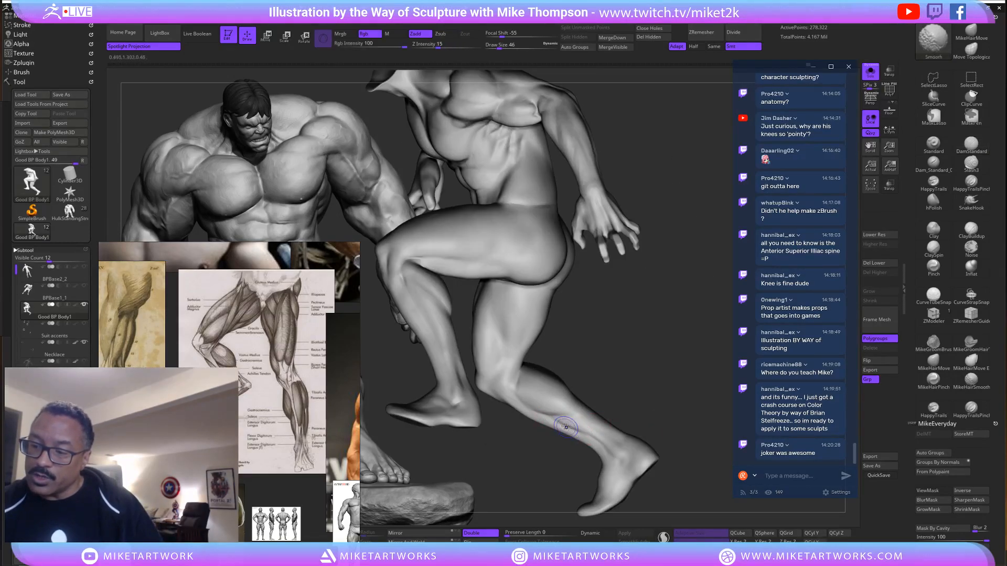
pyautogui.press('alt')
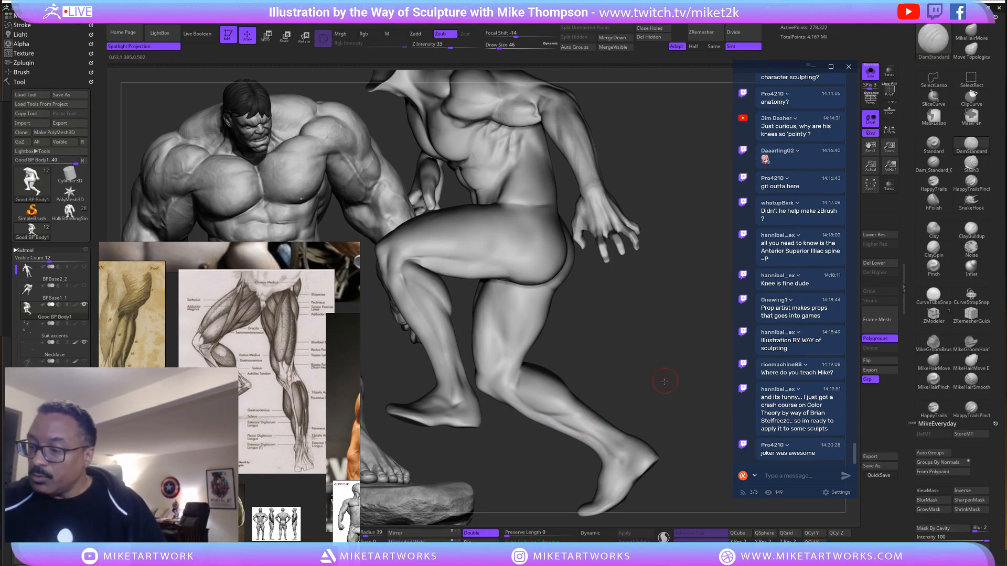
# Carve the Achilles tendon area above the extended foot's heel and smooth the strokes.
pyautogui.moveTo(662, 382); pyautogui.dragTo(636, 394)
pyautogui.press('shift')
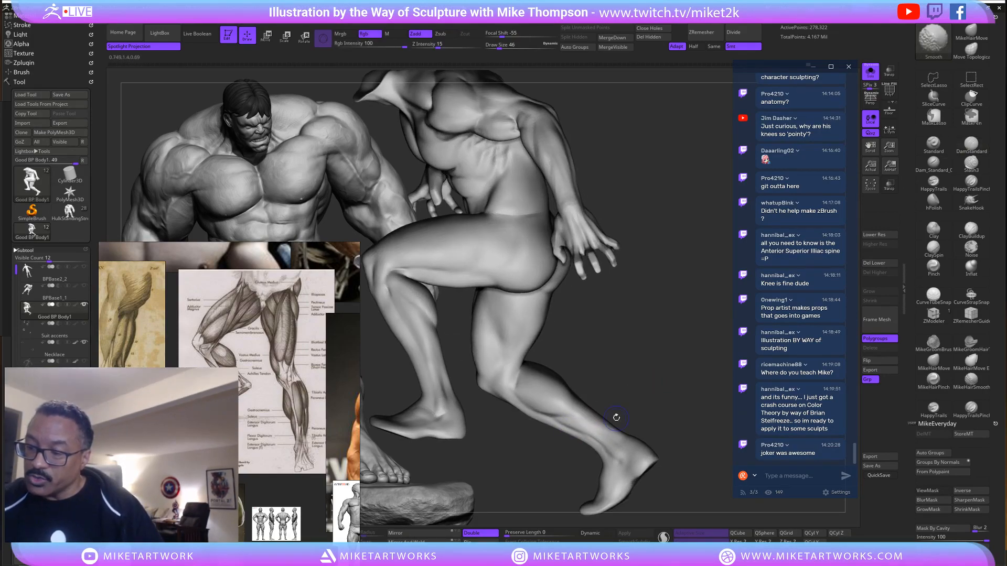
pyautogui.moveTo(636, 359); pyautogui.dragTo(615, 421)
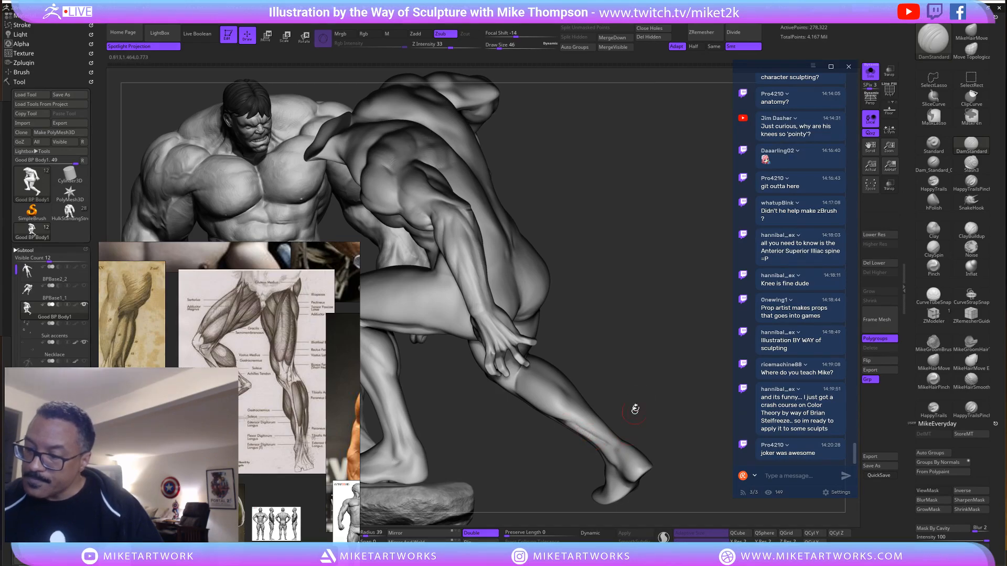
pyautogui.moveTo(635, 409)
pyautogui.mouseDown()
pyautogui.moveTo(640, 376)
pyautogui.moveTo(602, 436)
pyautogui.mouseUp()
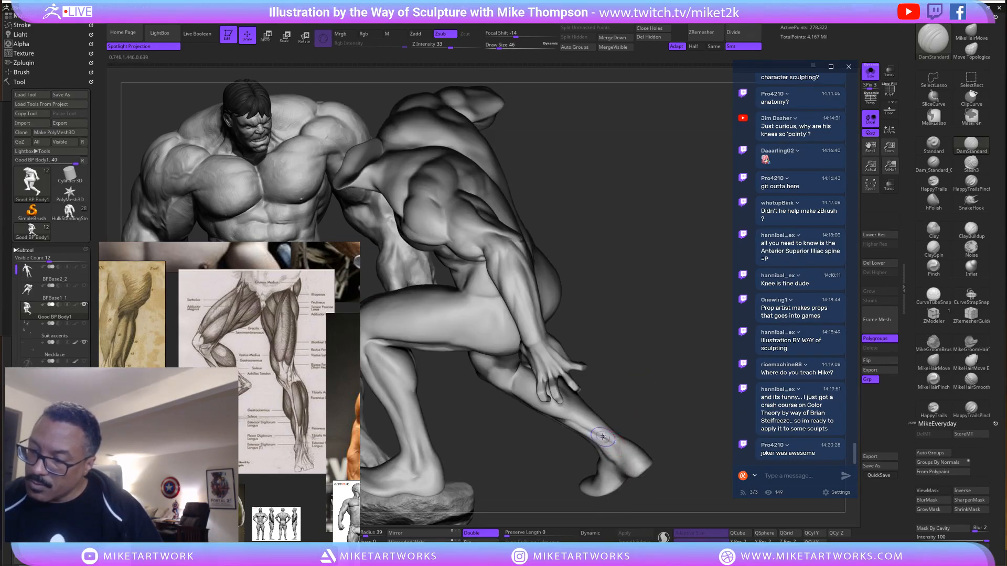
pyautogui.press('shift')
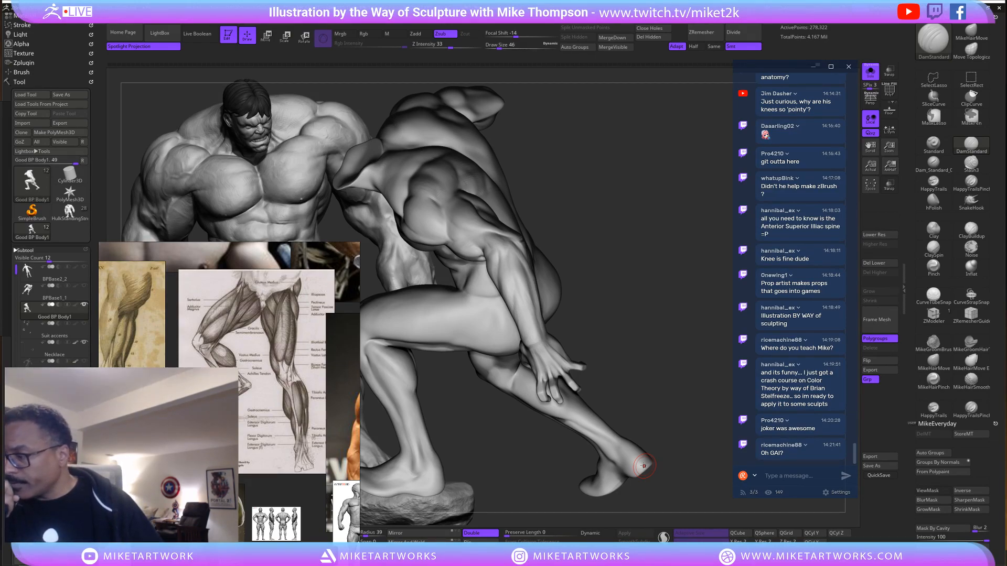
# Deepen and smooth the hollow above the extended leg's ankle, continuing onto the underside of the calf.
pyautogui.moveTo(665, 376); pyautogui.dragTo(608, 443)
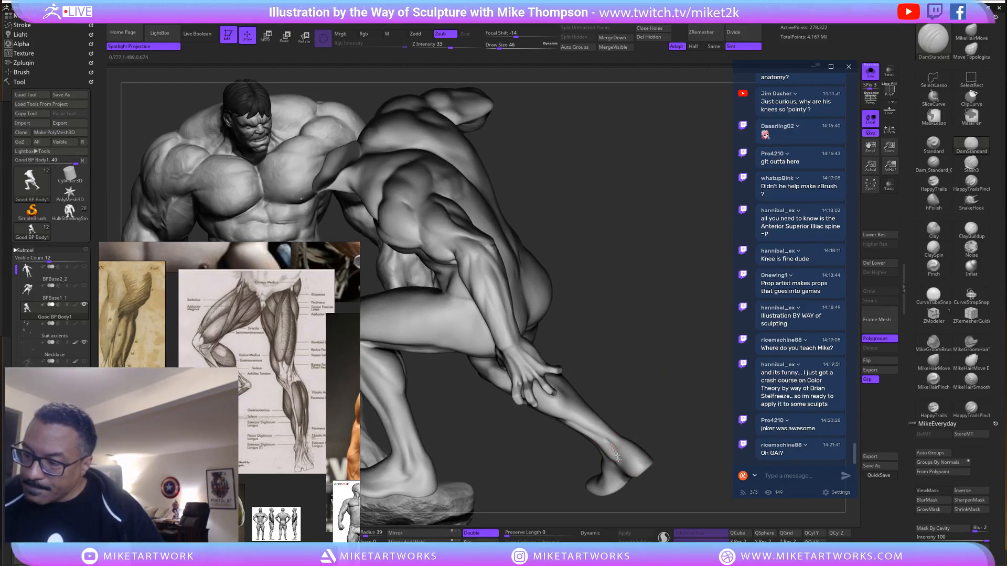
pyautogui.keyDown('shift'); pyautogui.moveTo(612, 445); pyautogui.dragTo(606, 440); pyautogui.keyUp('shift')
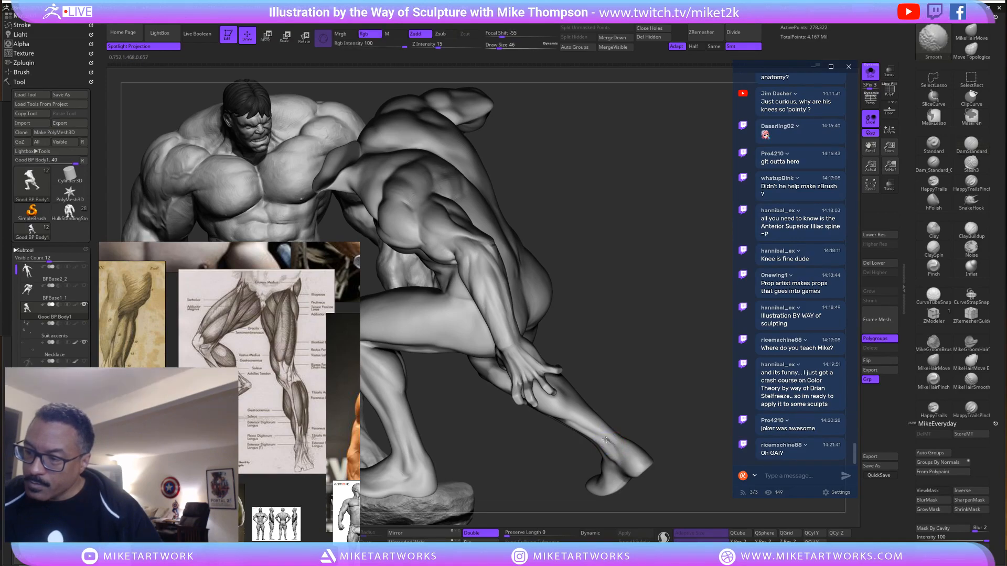
pyautogui.moveTo(643, 400)
pyautogui.mouseDown()
pyautogui.moveTo(636, 411)
pyautogui.moveTo(656, 395)
pyautogui.moveTo(611, 436)
pyautogui.mouseUp()
pyautogui.moveTo(690, 346); pyautogui.dragTo(619, 393)
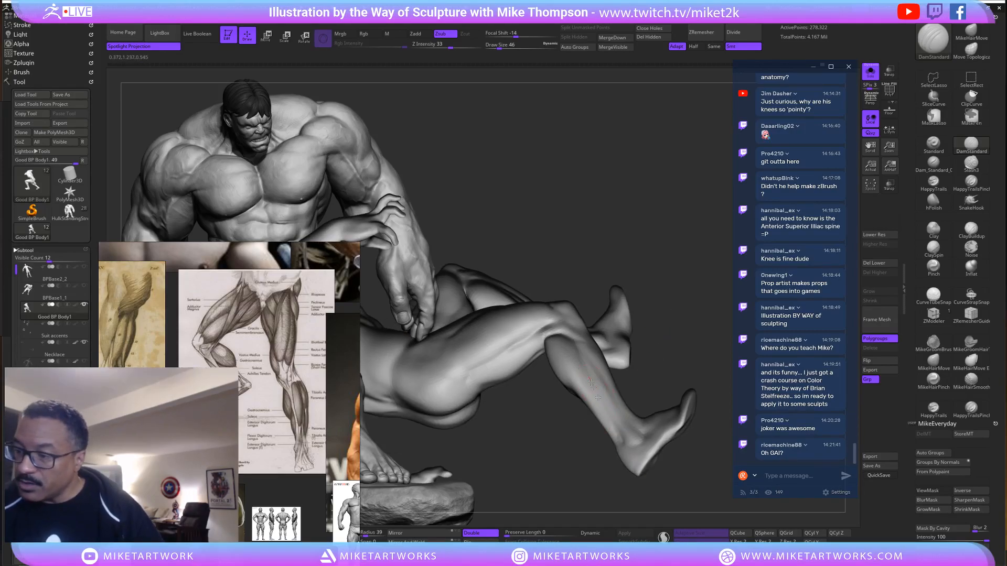
# Refine the shin and inner calf of the extended leg with DamStandard strokes and smooth them up toward the knee.
pyautogui.moveTo(683, 331); pyautogui.dragTo(577, 357)
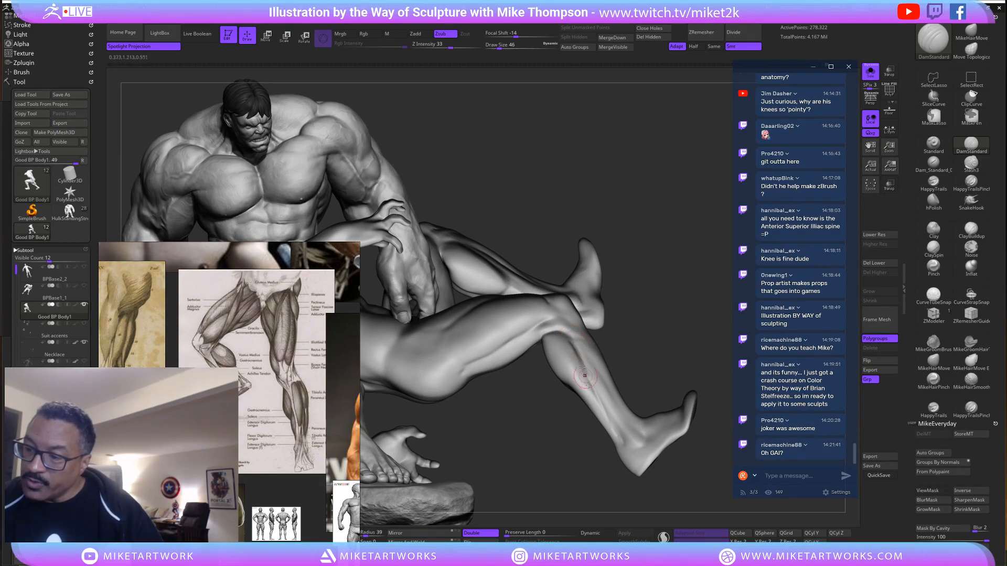
pyautogui.press('shift')
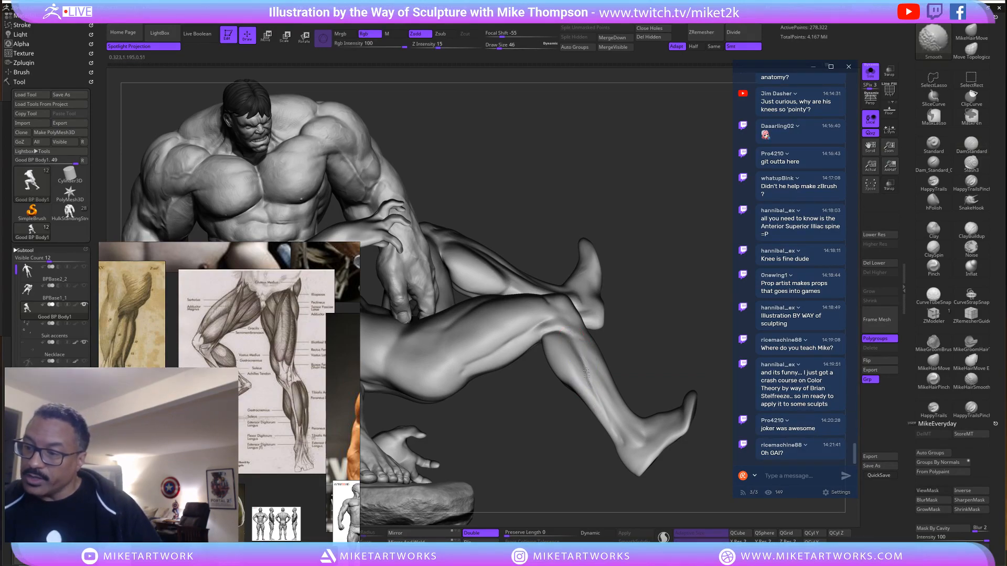
pyautogui.moveTo(654, 349)
pyautogui.mouseDown()
pyautogui.moveTo(674, 291)
pyautogui.moveTo(684, 300)
pyautogui.moveTo(673, 310)
pyautogui.moveTo(665, 297)
pyautogui.mouseUp()
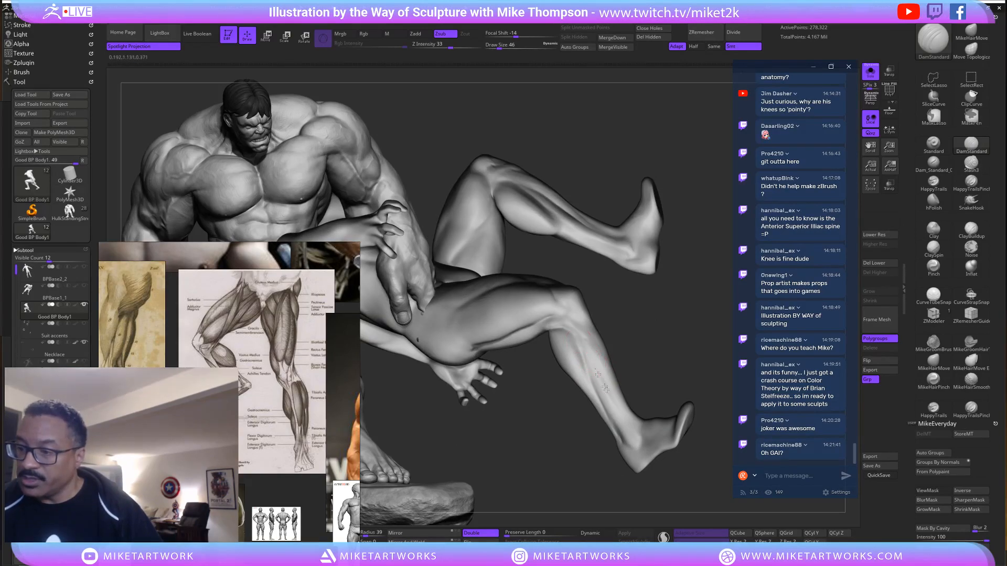
pyautogui.press('shift')
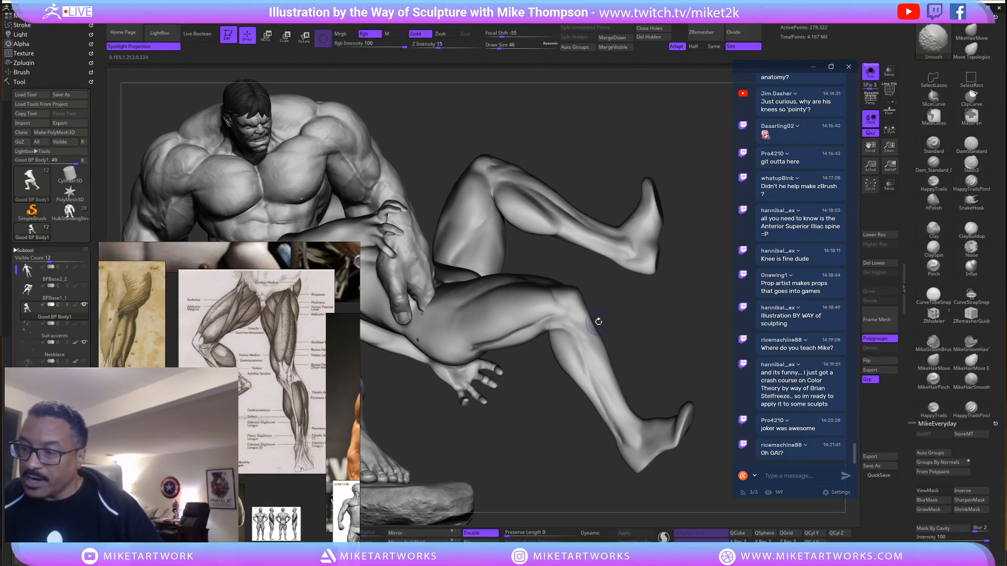
pyautogui.moveTo(598, 322); pyautogui.dragTo(591, 362, button='right')
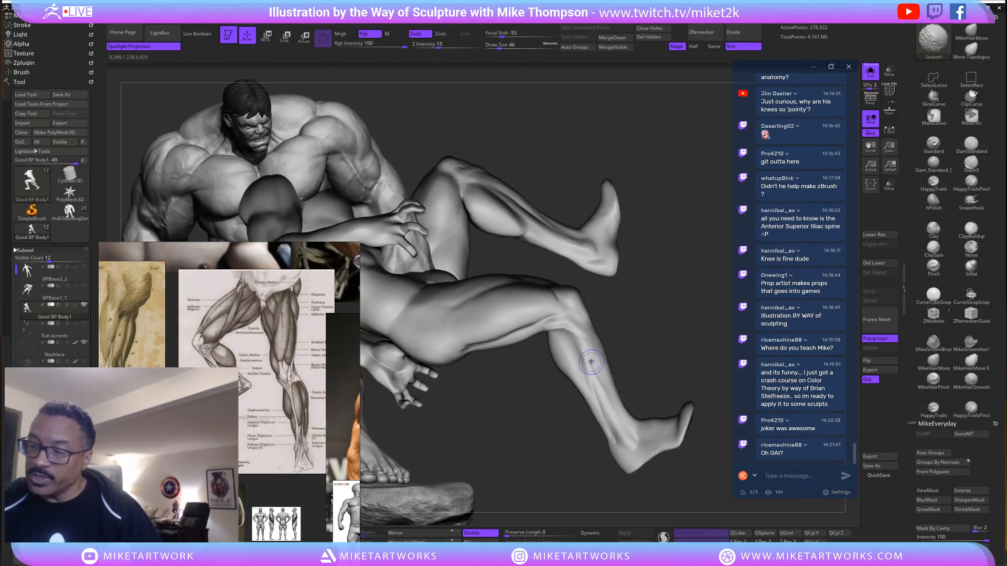
pyautogui.moveTo(696, 308)
pyautogui.mouseDown()
pyautogui.moveTo(689, 285)
pyautogui.moveTo(672, 304)
pyautogui.moveTo(632, 309)
pyautogui.moveTo(590, 336)
pyautogui.mouseUp()
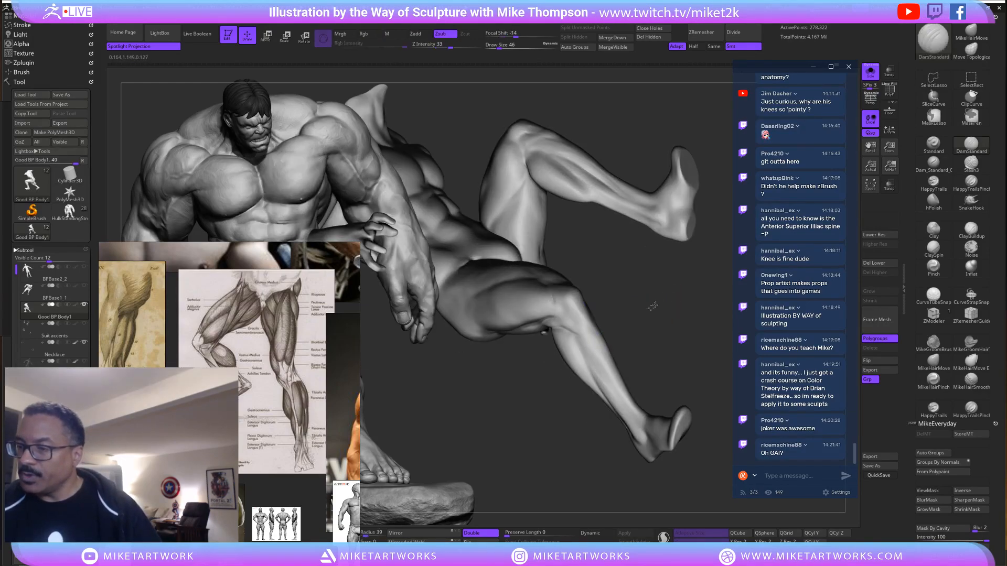
# Build up the lower thigh just above the extended leg's knee using ClayBuildup at draw size 78, and smooth the strokes.
pyautogui.moveTo(670, 295); pyautogui.dragTo(563, 301)
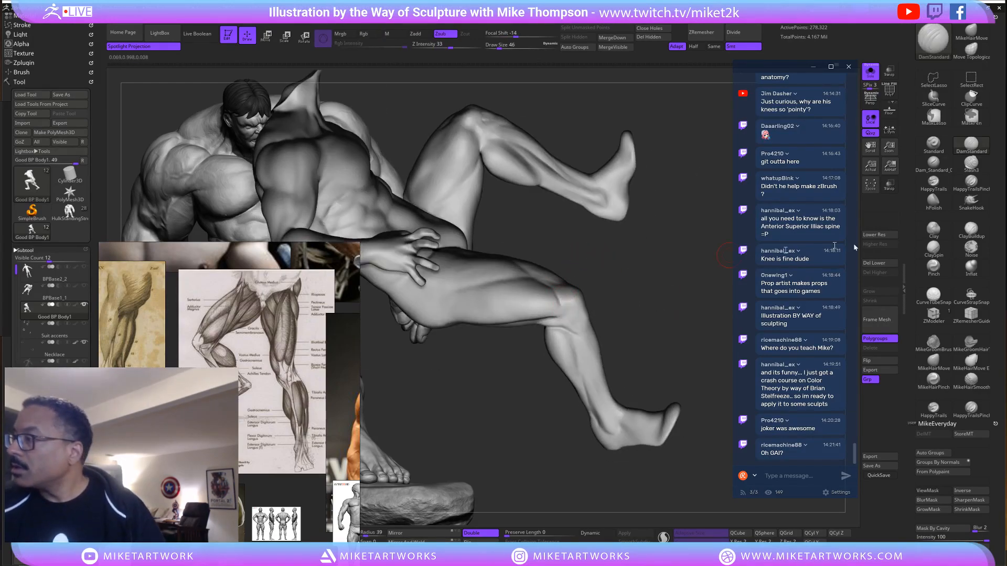
pyautogui.click(972, 231)
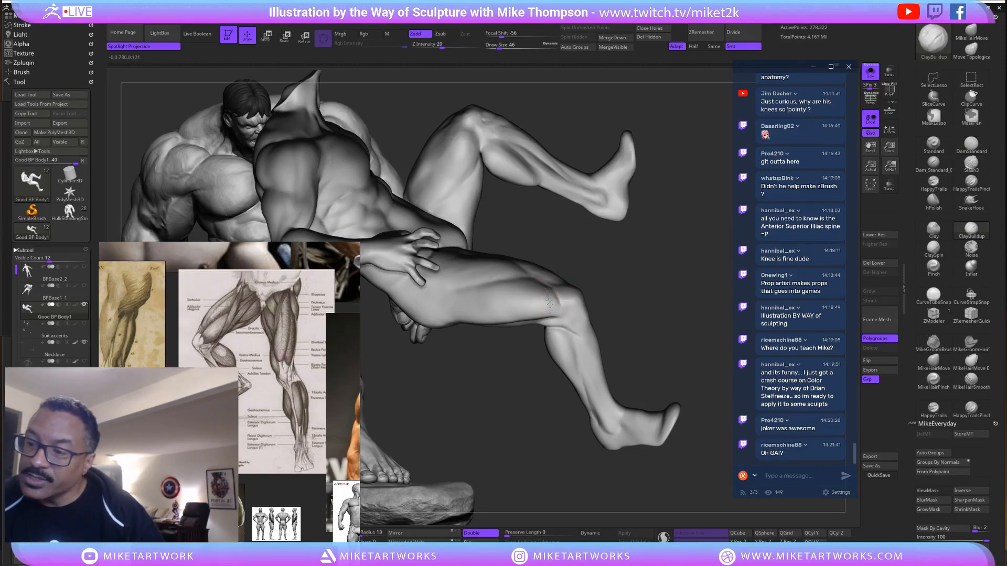
pyautogui.moveTo(629, 264)
pyautogui.mouseDown()
pyautogui.moveTo(625, 235)
pyautogui.moveTo(650, 289)
pyautogui.moveTo(661, 283)
pyautogui.mouseUp()
pyautogui.press('s')
pyautogui.click(654, 289)
pyautogui.press('s')
pyautogui.moveTo(665, 268)
pyautogui.mouseDown()
pyautogui.moveTo(619, 270)
pyautogui.moveTo(652, 280)
pyautogui.moveTo(537, 286)
pyautogui.mouseUp()
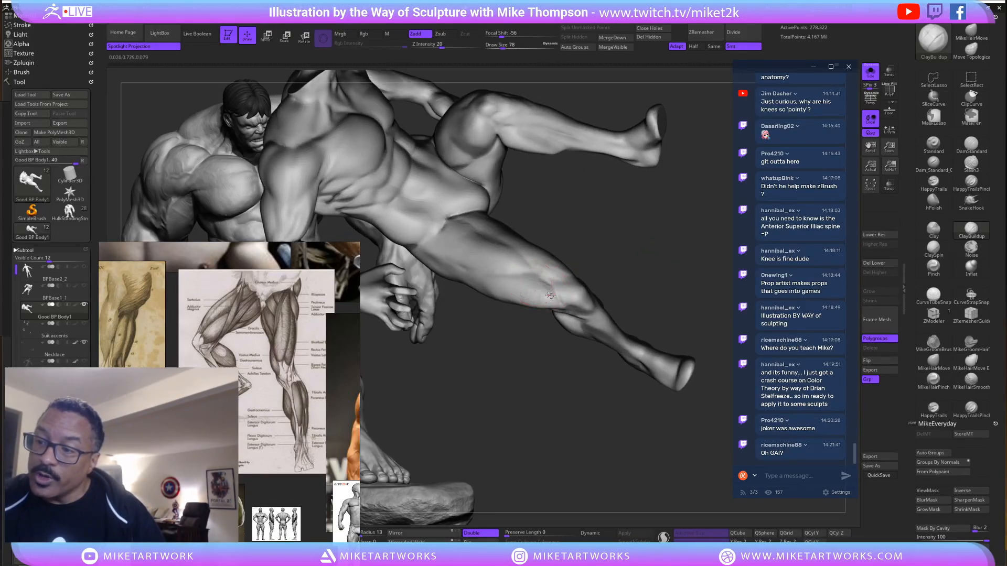
pyautogui.moveTo(649, 242); pyautogui.dragTo(531, 313)
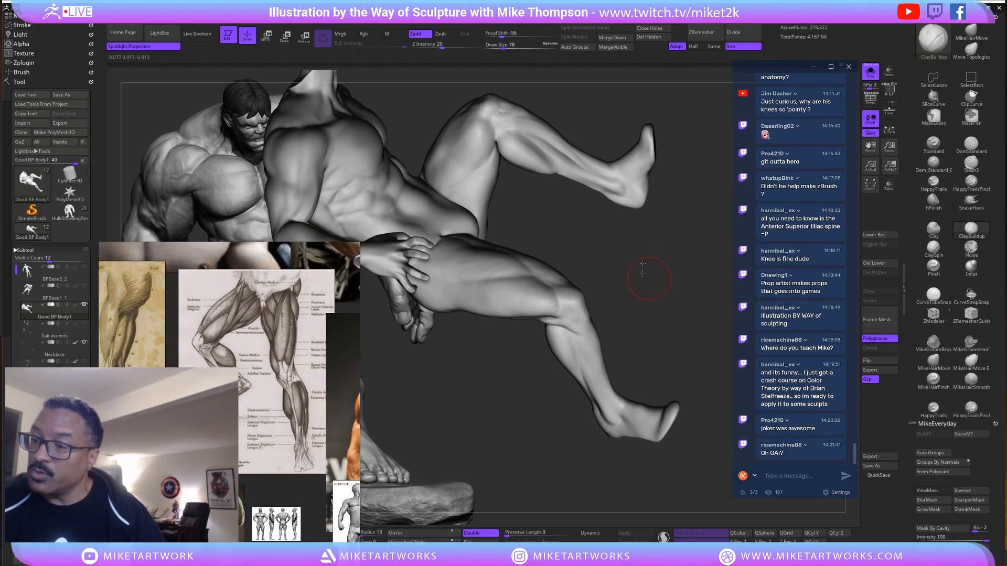
pyautogui.moveTo(642, 271); pyautogui.dragTo(540, 313)
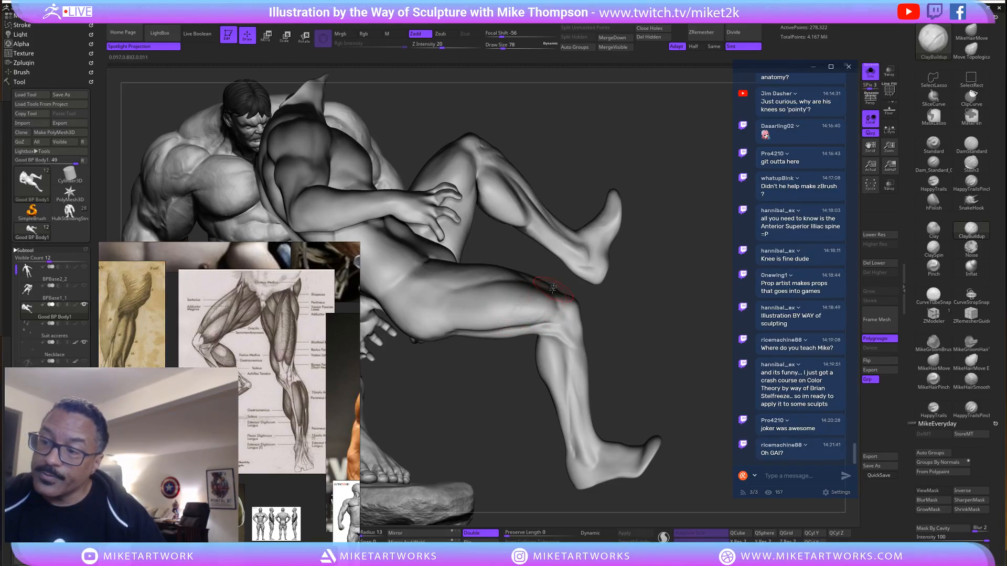
pyautogui.moveTo(655, 294)
pyautogui.mouseDown()
pyautogui.moveTo(649, 279)
pyautogui.moveTo(576, 309)
pyautogui.mouseUp()
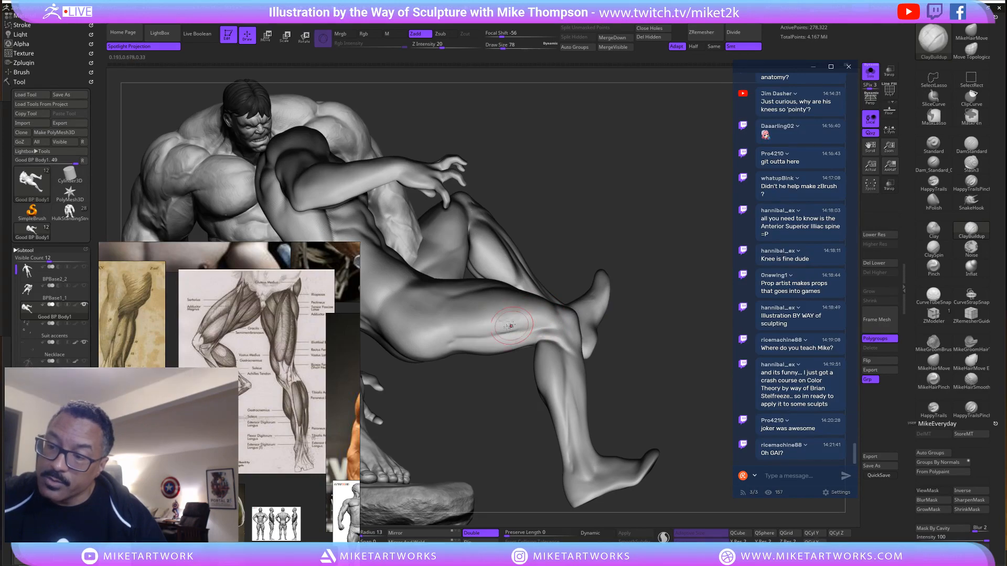
pyautogui.moveTo(524, 316)
pyautogui.keyDown('shift'); pyautogui.mouseDown()
pyautogui.moveTo(508, 321)
pyautogui.moveTo(520, 313)
pyautogui.mouseUp(); pyautogui.keyUp('shift')
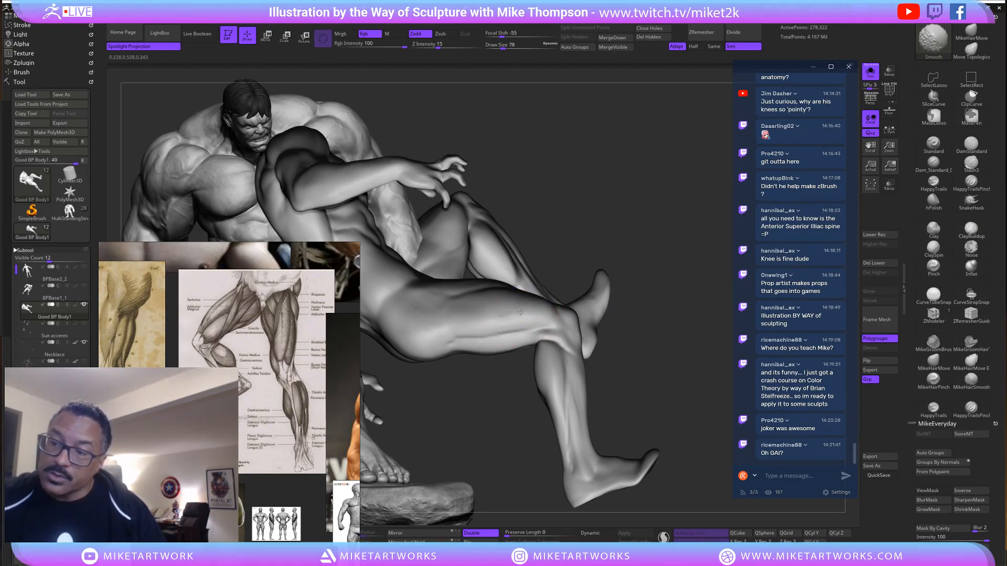
# Add volume to the middle of the extended leg's outer thigh with ClayBuildup and blend it with Smooth.
pyautogui.moveTo(678, 272); pyautogui.dragTo(667, 292)
pyautogui.moveTo(671, 363)
pyautogui.mouseDown()
pyautogui.moveTo(674, 328)
pyautogui.moveTo(659, 355)
pyautogui.moveTo(665, 348)
pyautogui.moveTo(617, 373)
pyautogui.moveTo(466, 327)
pyautogui.mouseUp()
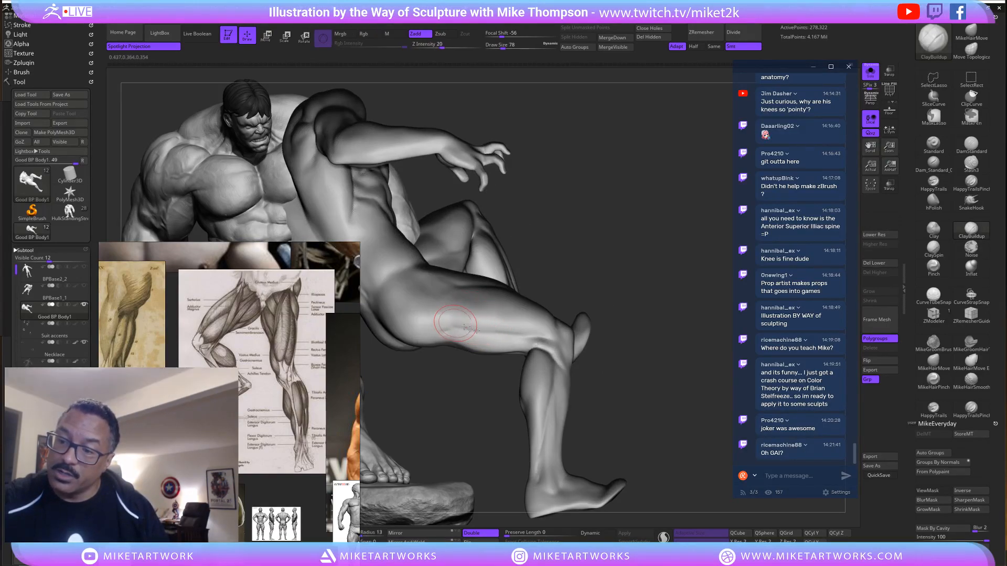
pyautogui.press('shift')
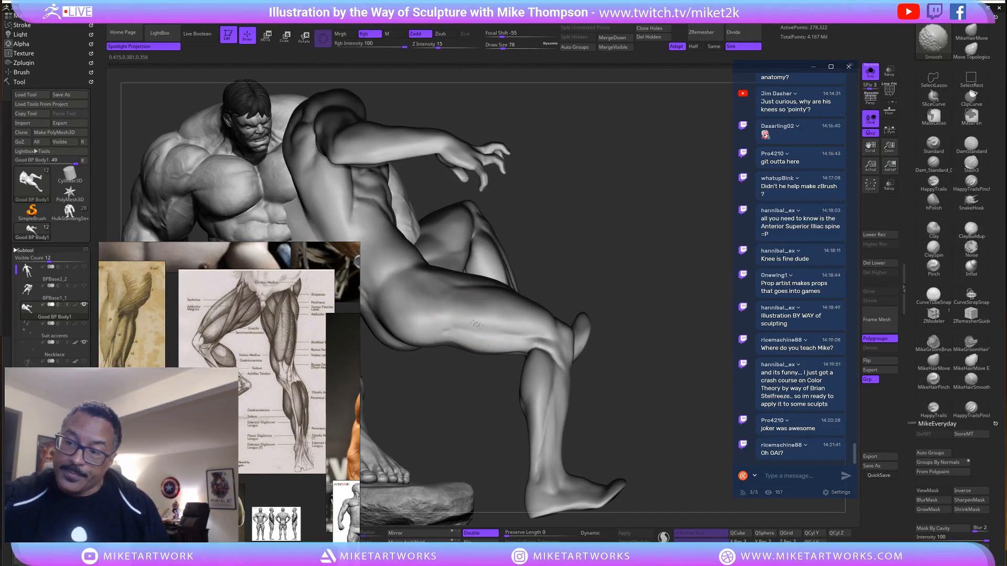
pyautogui.moveTo(647, 388)
pyautogui.mouseDown()
pyautogui.moveTo(672, 390)
pyautogui.moveTo(667, 403)
pyautogui.moveTo(649, 395)
pyautogui.moveTo(660, 406)
pyautogui.moveTo(645, 399)
pyautogui.mouseUp()
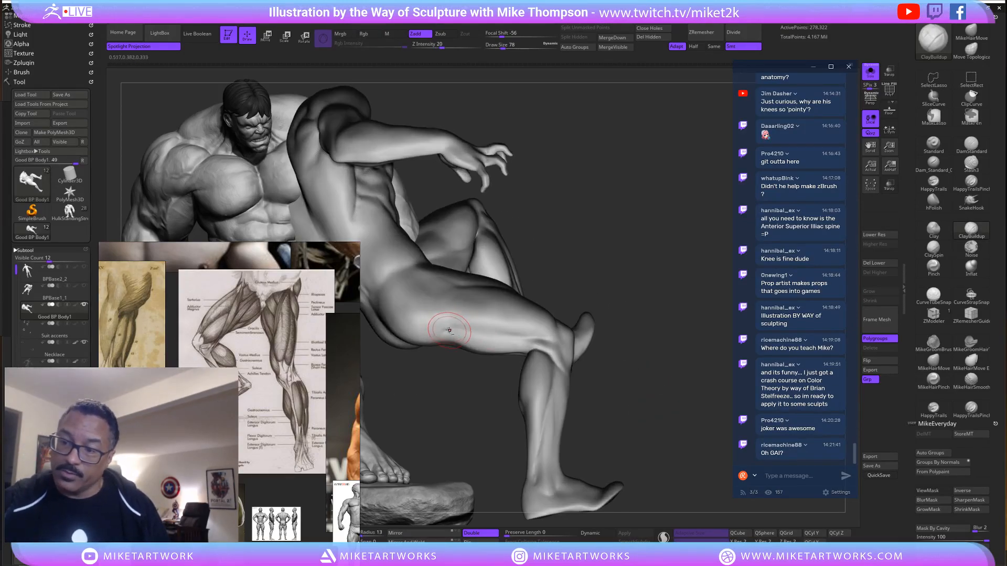
pyautogui.press('shift')
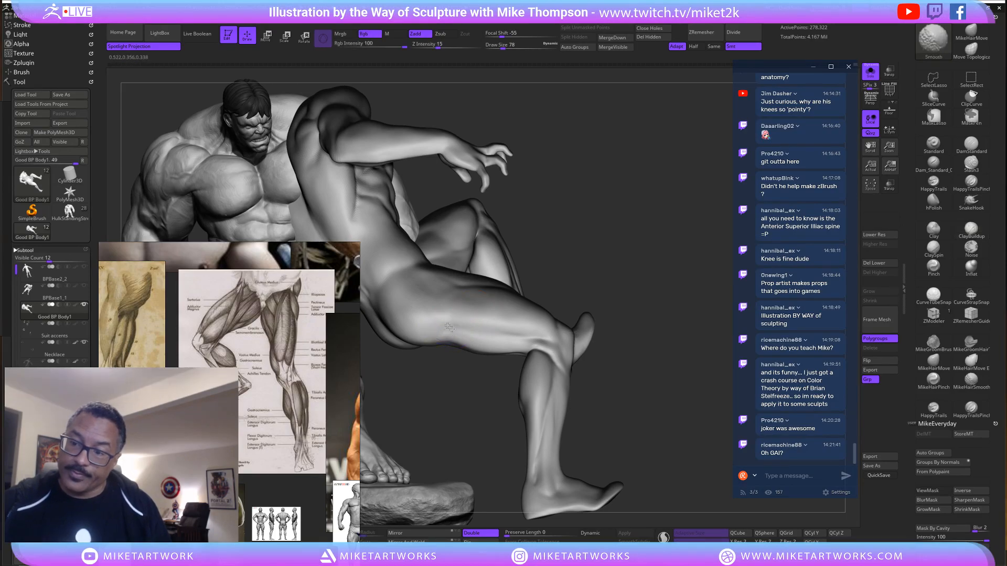
# Build up the outer side of the extended leg's thigh toward the knee and smooth the area.
pyautogui.moveTo(659, 322); pyautogui.dragTo(678, 324)
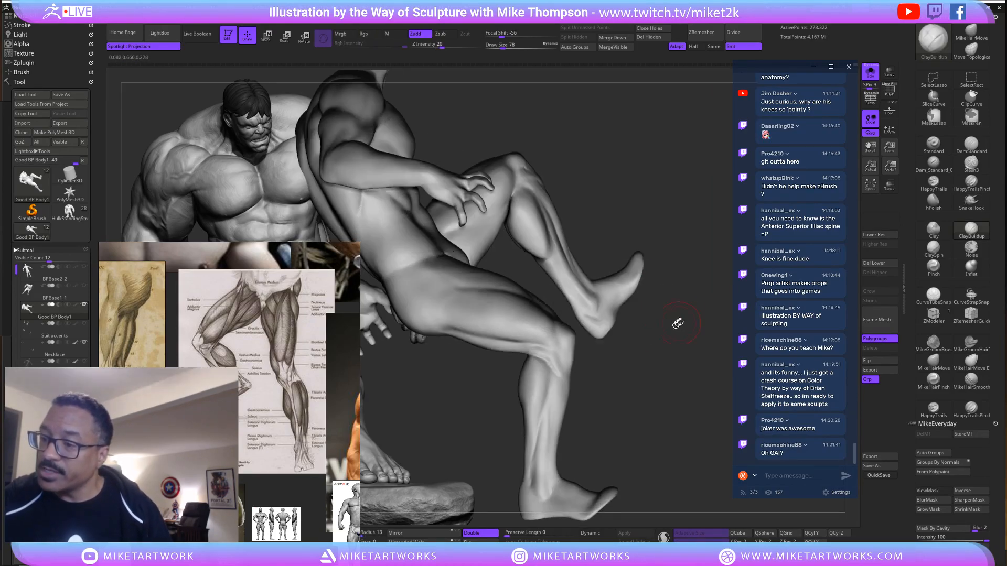
pyautogui.moveTo(583, 326); pyautogui.dragTo(513, 330)
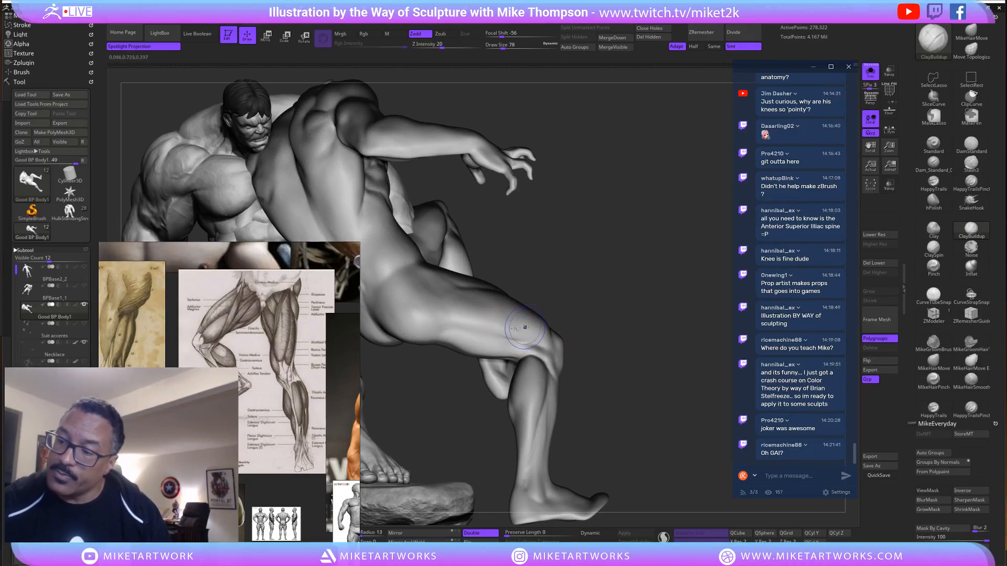
pyautogui.press('shift')
# Shape the hamstring area on the back of the extended leg's thigh with ClayBuildup and smooth the strokes.
pyautogui.moveTo(655, 349)
pyautogui.mouseDown()
pyautogui.moveTo(666, 380)
pyautogui.moveTo(687, 331)
pyautogui.moveTo(569, 315)
pyautogui.moveTo(546, 273)
pyautogui.mouseUp()
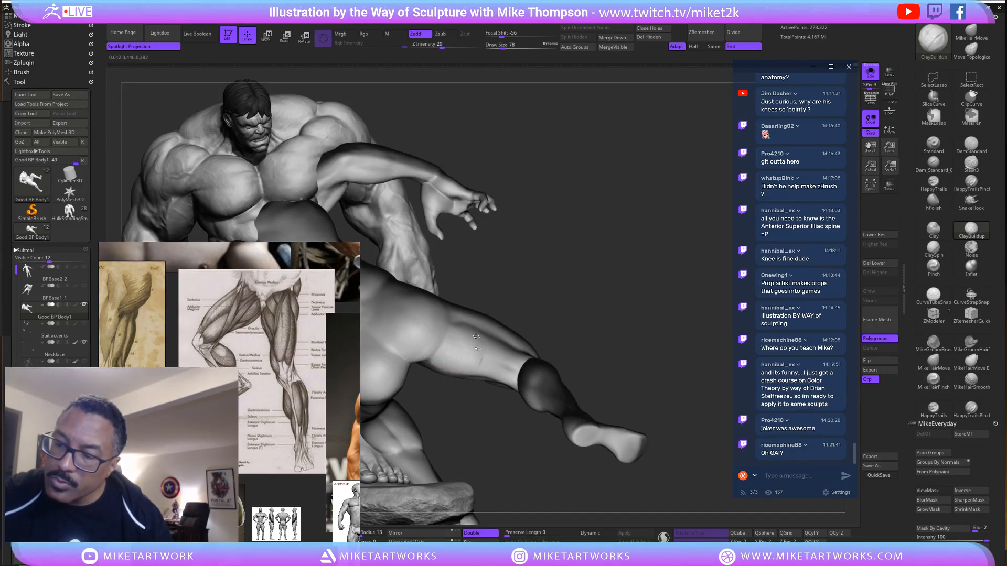
pyautogui.press('shift')
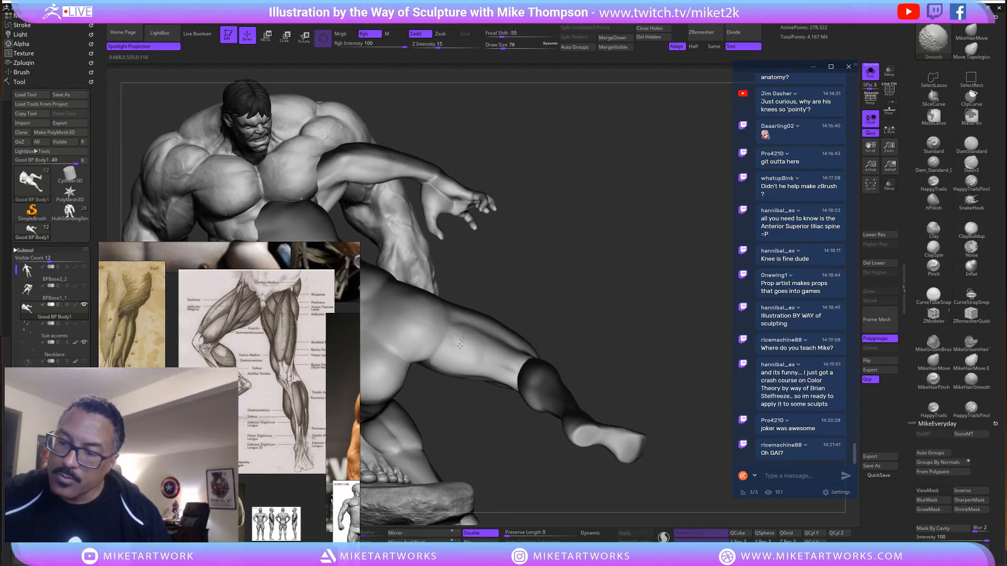
pyautogui.moveTo(619, 264)
pyautogui.mouseDown()
pyautogui.moveTo(572, 314)
pyautogui.moveTo(511, 349)
pyautogui.mouseUp()
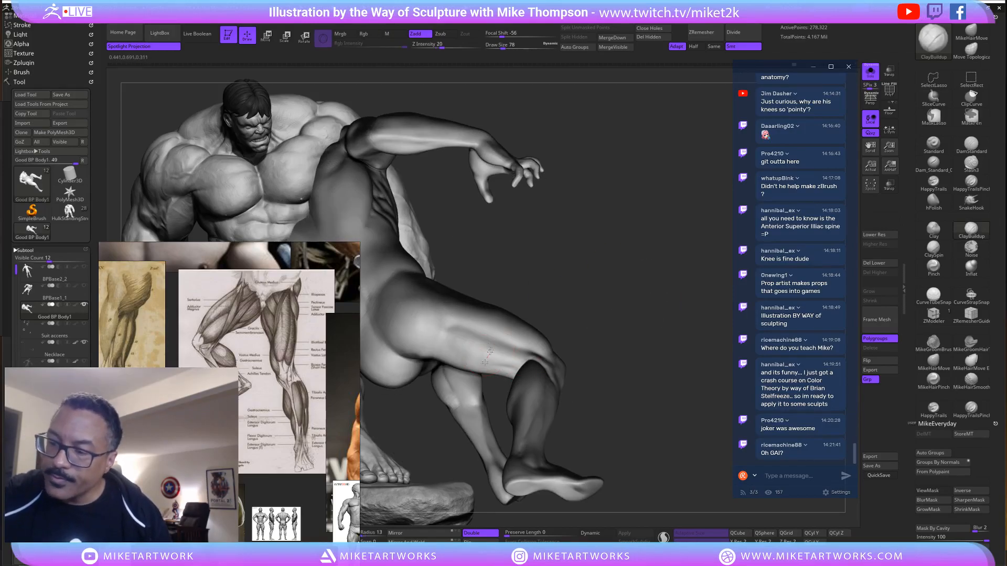
pyautogui.press('shift')
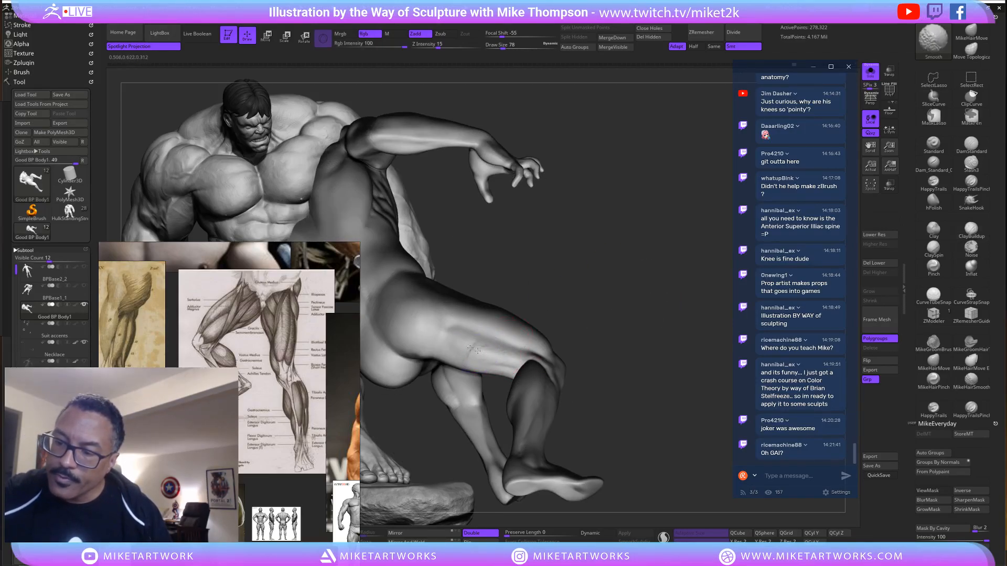
# Adjust the rear contour of the extended leg's thigh with the MikeHairMove brush and smooth the front of the thigh.
pyautogui.moveTo(582, 319)
pyautogui.mouseDown()
pyautogui.moveTo(658, 360)
pyautogui.moveTo(631, 389)
pyautogui.moveTo(618, 384)
pyautogui.moveTo(630, 382)
pyautogui.mouseUp()
pyautogui.click(970, 33)
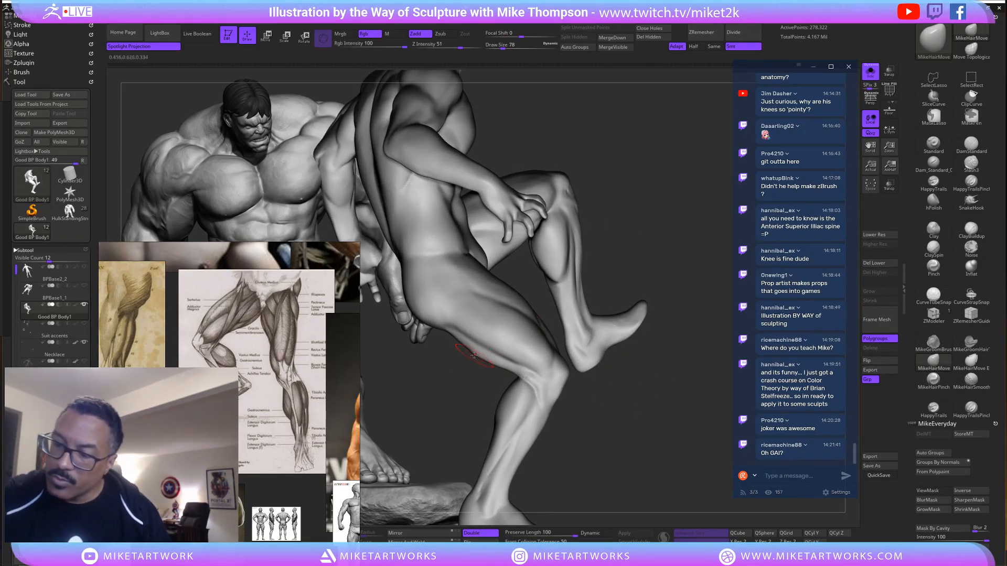
pyautogui.press('shift')
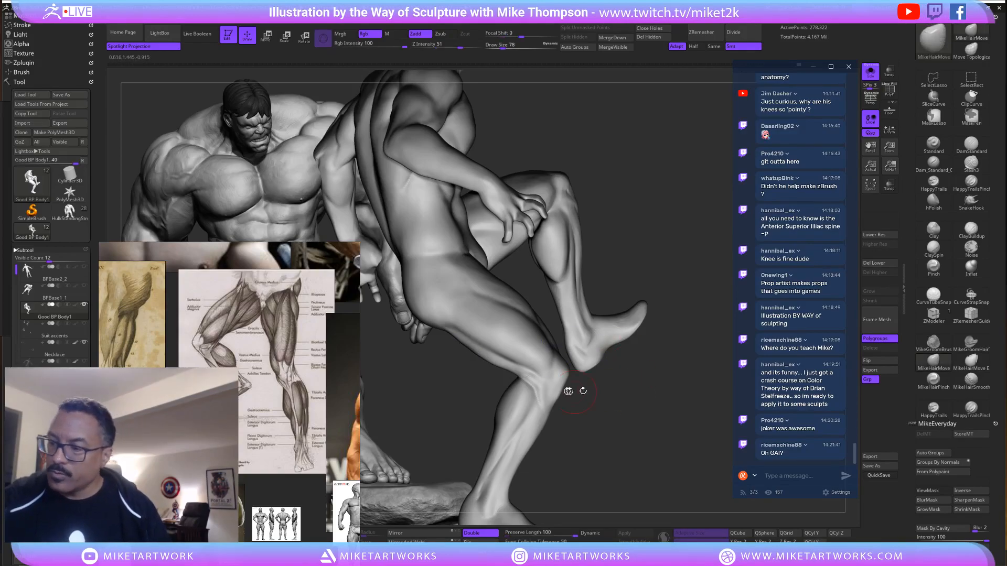
pyautogui.moveTo(636, 400); pyautogui.dragTo(499, 320)
pyautogui.press('shift')
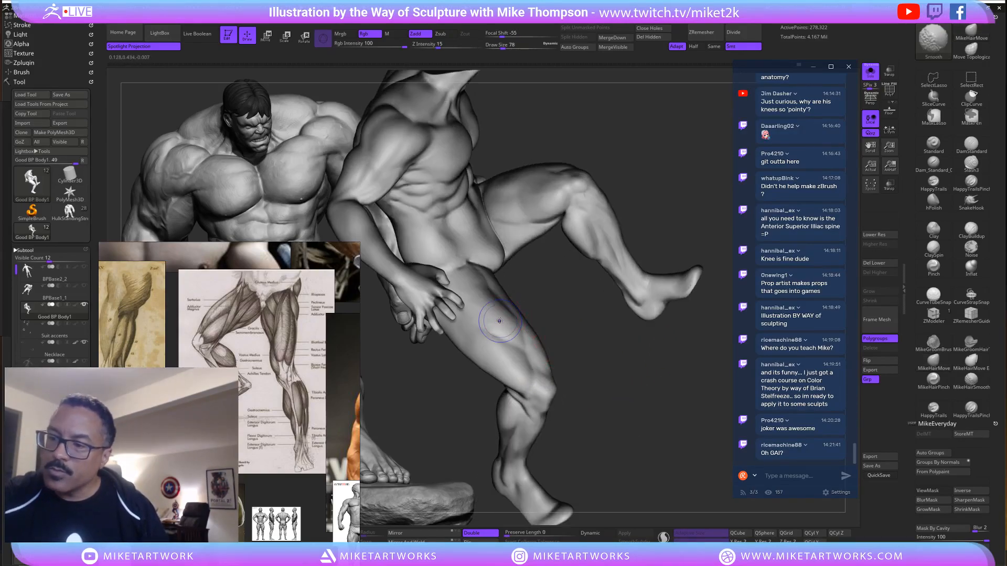
pyautogui.moveTo(654, 364)
pyautogui.mouseDown()
pyautogui.moveTo(664, 370)
pyautogui.moveTo(695, 335)
pyautogui.mouseUp()
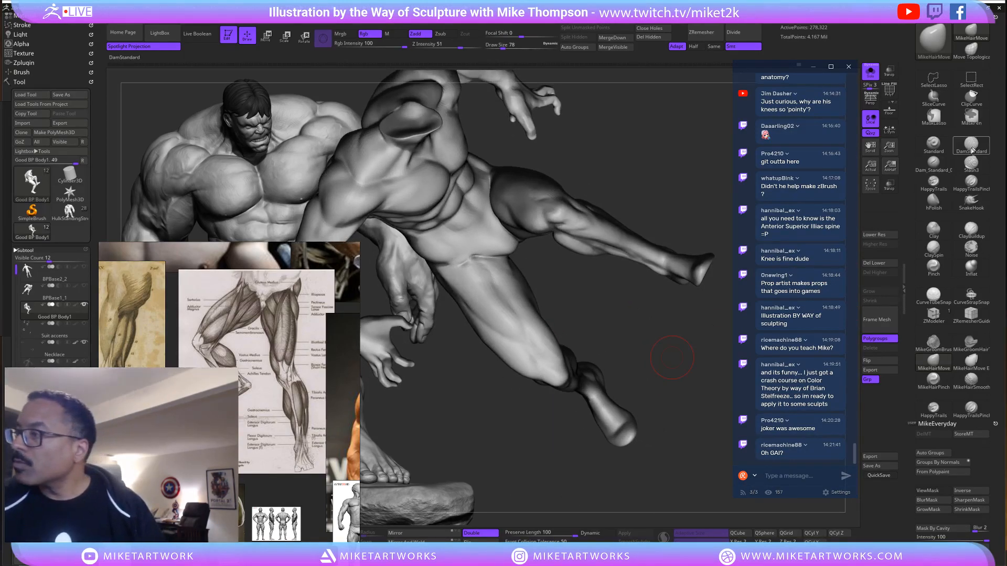
# Carve muscle separations on the front and inner thigh of the extended leg with DamStandard and soften them.
pyautogui.click(971, 149)
pyautogui.moveTo(598, 332); pyautogui.dragTo(534, 309)
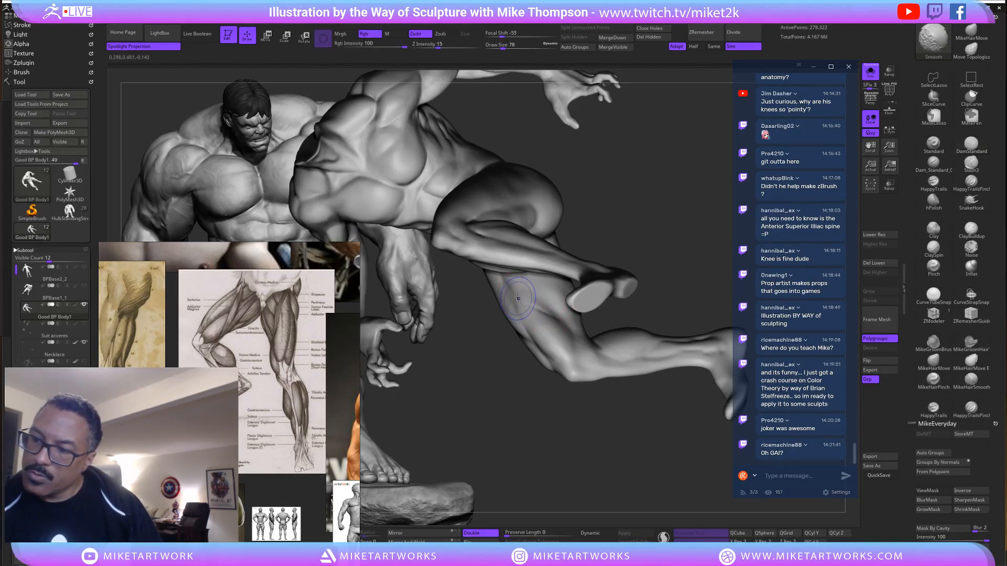
pyautogui.press('shift')
pyautogui.moveTo(699, 254); pyautogui.dragTo(573, 308)
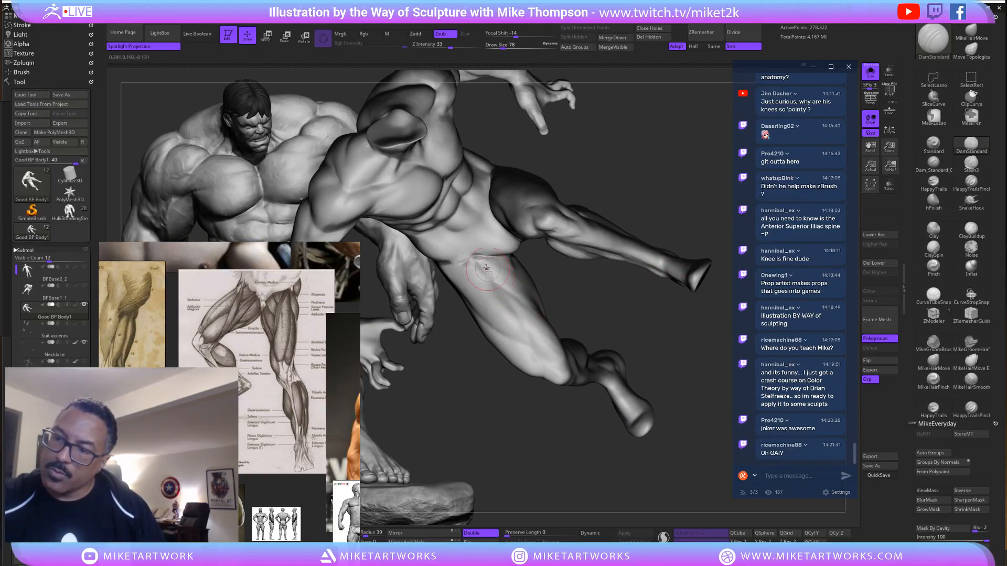
pyautogui.press('shift')
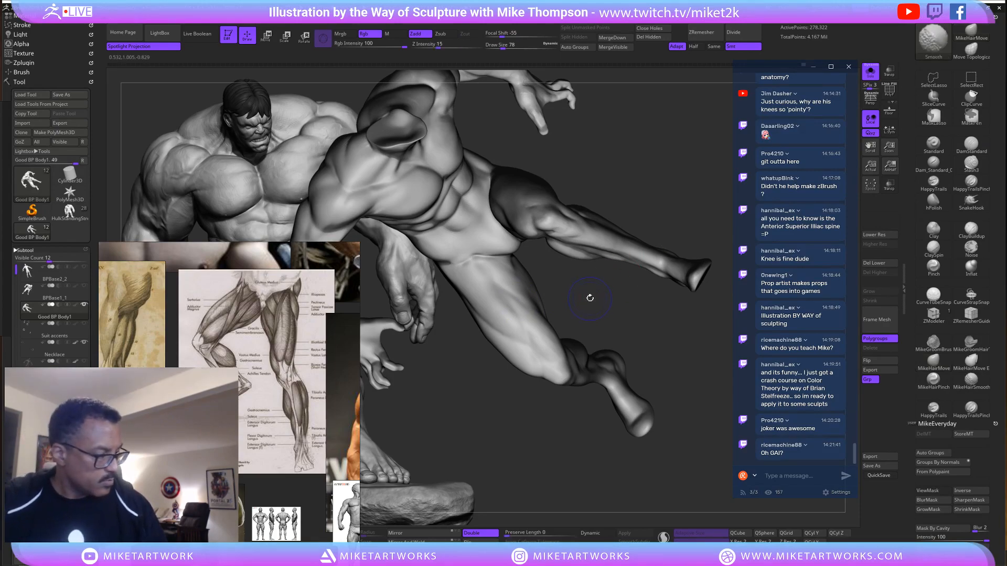
# Reshape the extended leg's thigh contour with MikeHairMove two subdivision levels lower and restore the higher level.
pyautogui.hotkey('shift', 'd')
pyautogui.hotkey('shift', 'd')
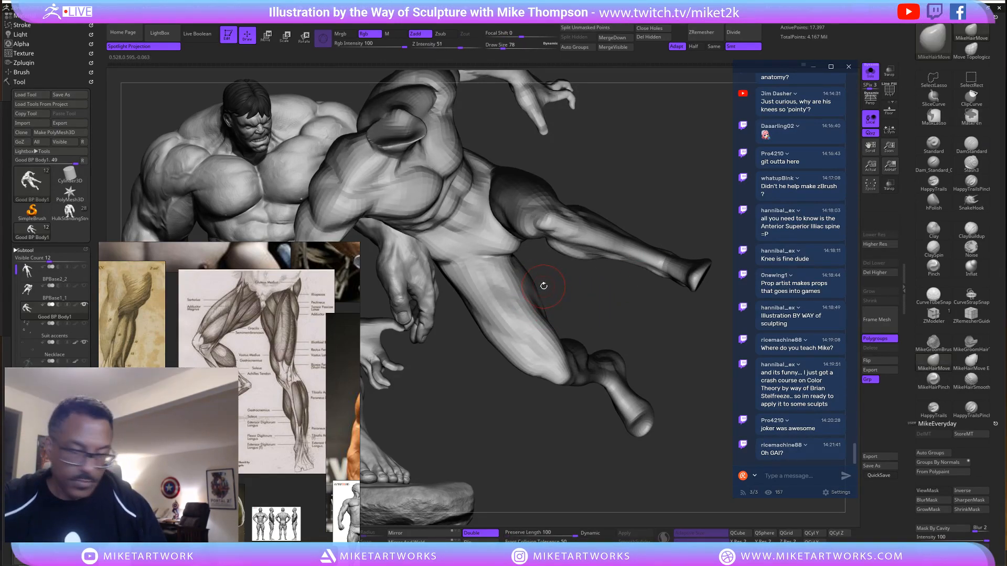
pyautogui.press('d')
pyautogui.press('d')
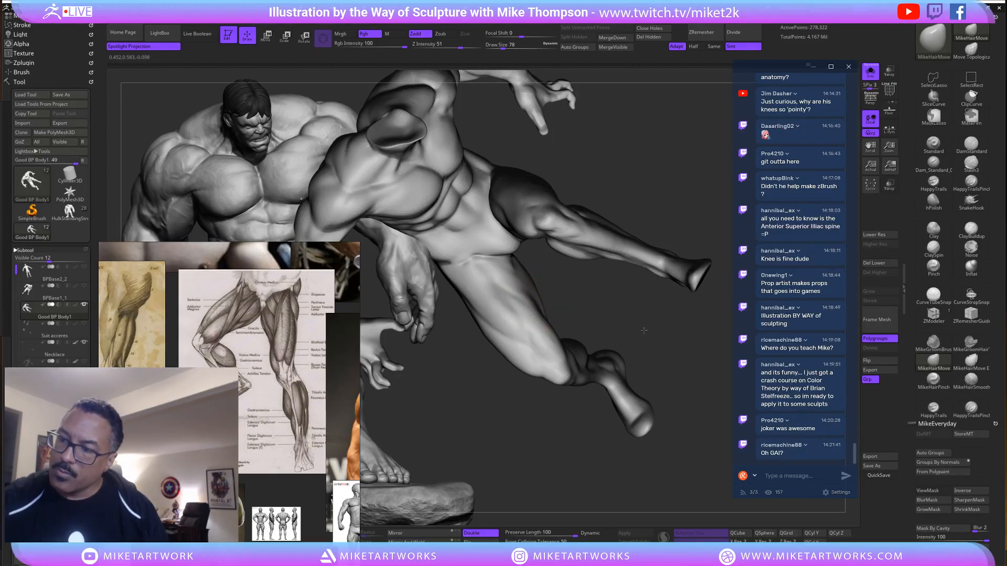
# Set the draw size to 79 and adjust the front of the extended leg's thigh with MikeHairMove.
pyautogui.moveTo(608, 305)
pyautogui.mouseDown()
pyautogui.moveTo(655, 313)
pyautogui.moveTo(640, 322)
pyautogui.mouseUp()
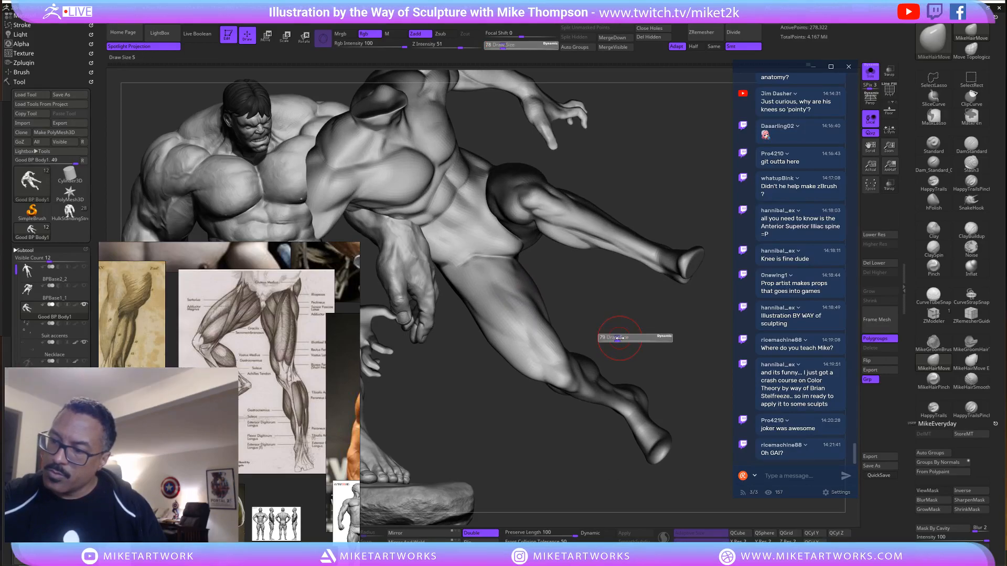
pyautogui.moveTo(628, 328); pyautogui.dragTo(492, 342)
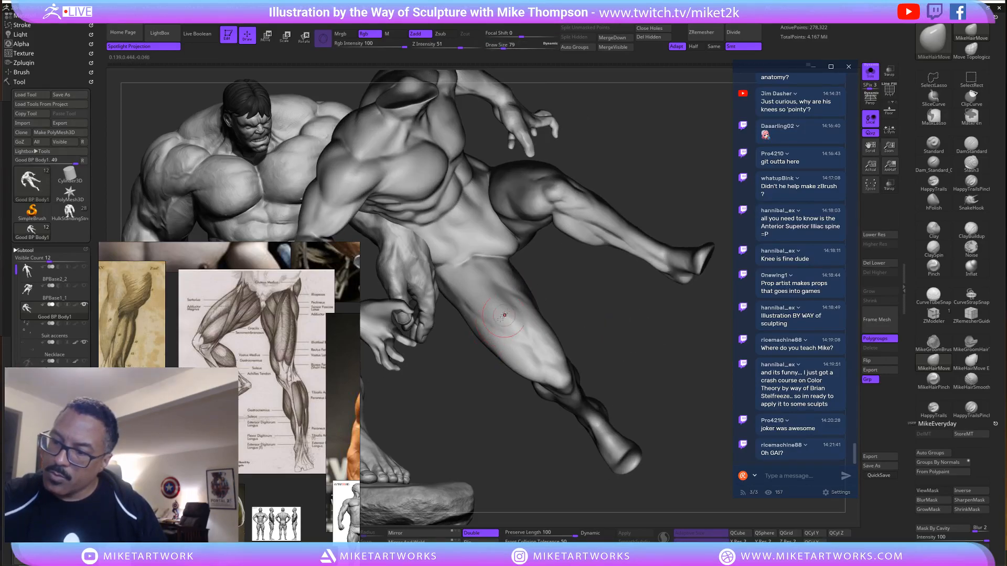
pyautogui.moveTo(630, 328); pyautogui.dragTo(625, 401)
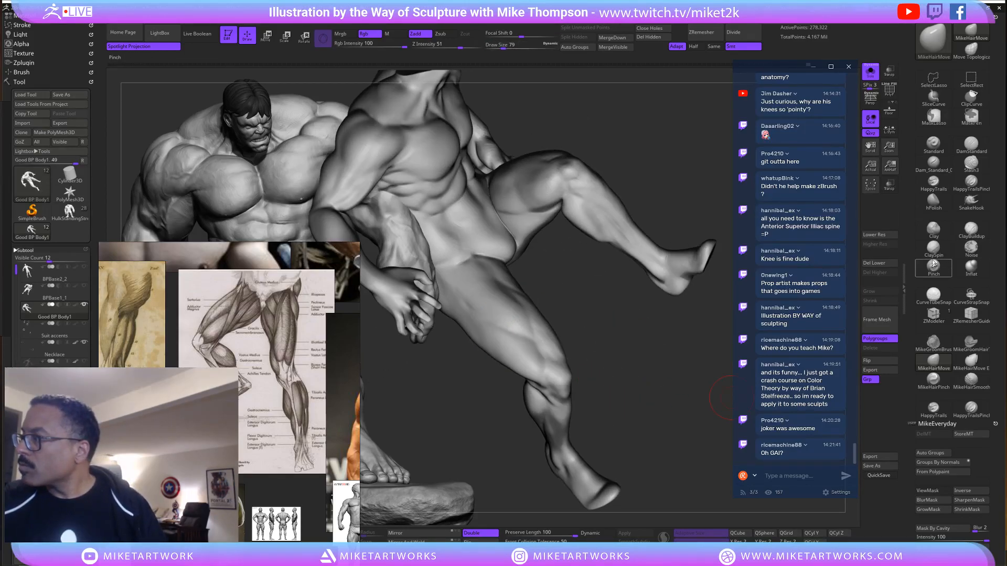
# Flatten and define the planes of the extended leg's inner and rear thigh with the hPolish brush.
pyautogui.click(933, 200)
pyautogui.moveTo(634, 355)
pyautogui.mouseDown()
pyautogui.moveTo(479, 348)
pyautogui.moveTo(488, 355)
pyautogui.mouseUp()
pyautogui.moveTo(622, 353)
pyautogui.mouseDown()
pyautogui.moveTo(603, 362)
pyautogui.moveTo(511, 344)
pyautogui.mouseUp()
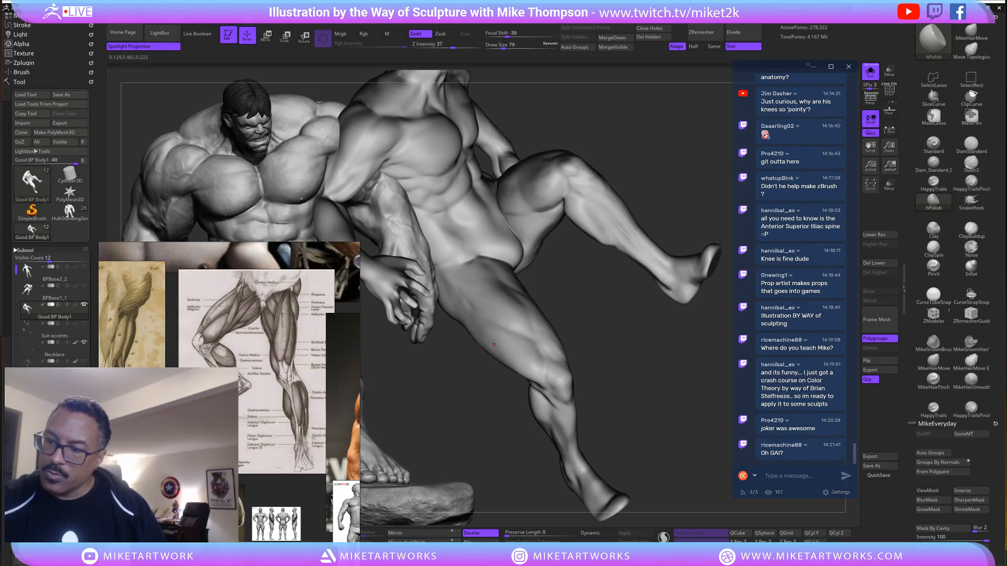
pyautogui.moveTo(611, 352); pyautogui.dragTo(506, 346)
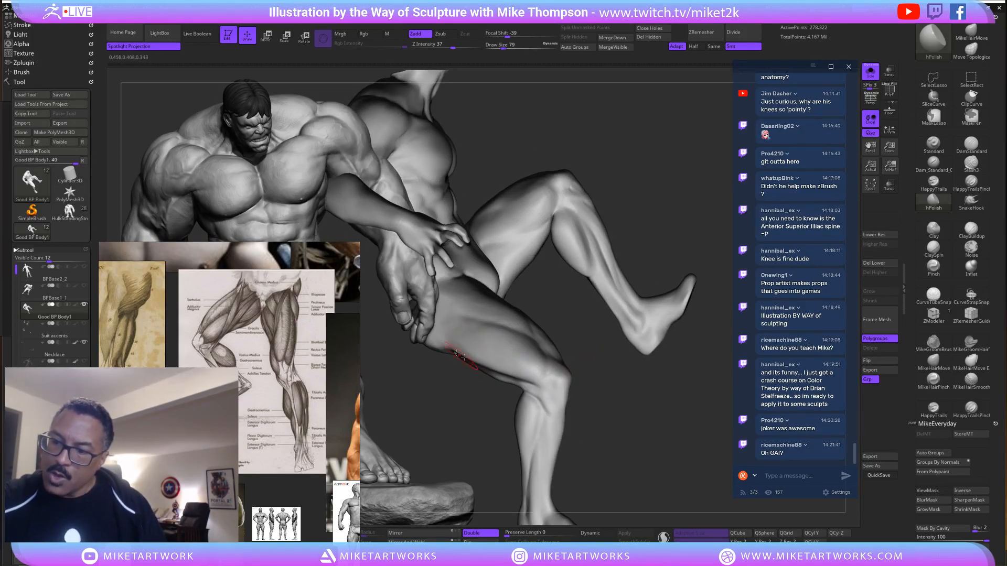
pyautogui.moveTo(652, 395); pyautogui.dragTo(466, 351)
pyautogui.moveTo(603, 394); pyautogui.dragTo(473, 356)
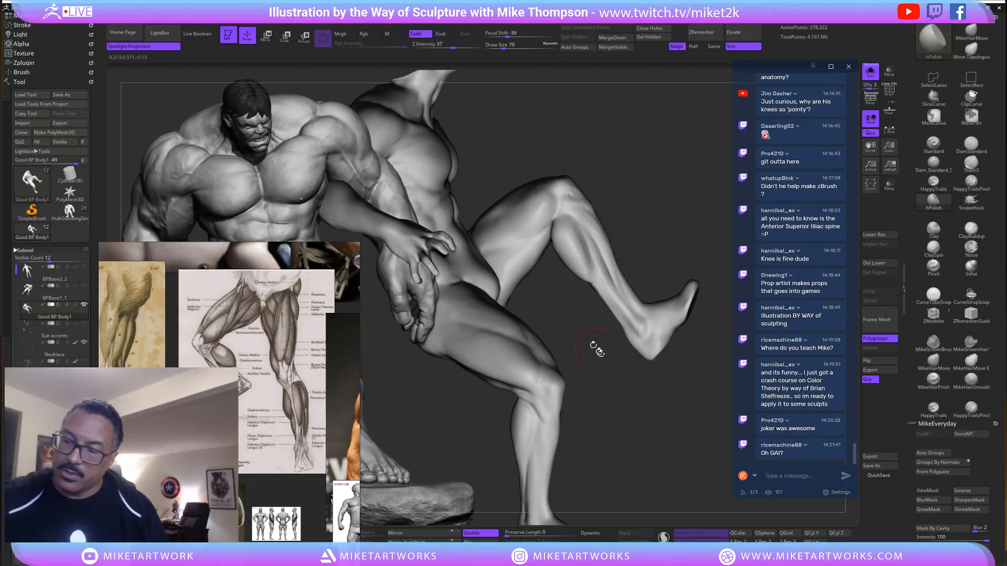
# Polish the front and inner thigh above the extended leg's knee with hPolish.
pyautogui.moveTo(598, 348)
pyautogui.mouseDown()
pyautogui.moveTo(632, 408)
pyautogui.moveTo(480, 353)
pyautogui.mouseUp()
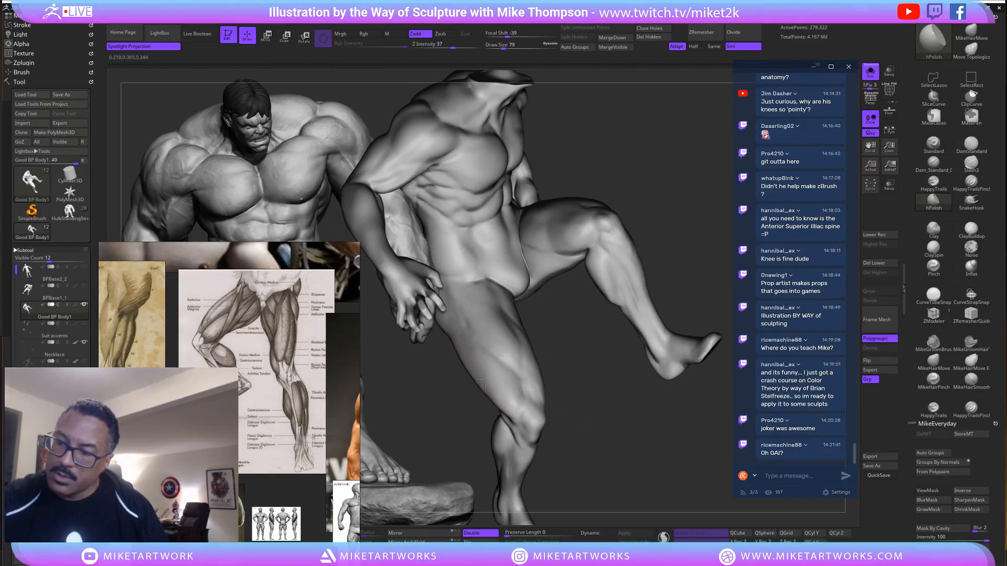
pyautogui.moveTo(589, 434)
pyautogui.mouseDown()
pyautogui.moveTo(617, 418)
pyautogui.moveTo(608, 436)
pyautogui.moveTo(618, 432)
pyautogui.moveTo(522, 376)
pyautogui.moveTo(526, 348)
pyautogui.mouseUp()
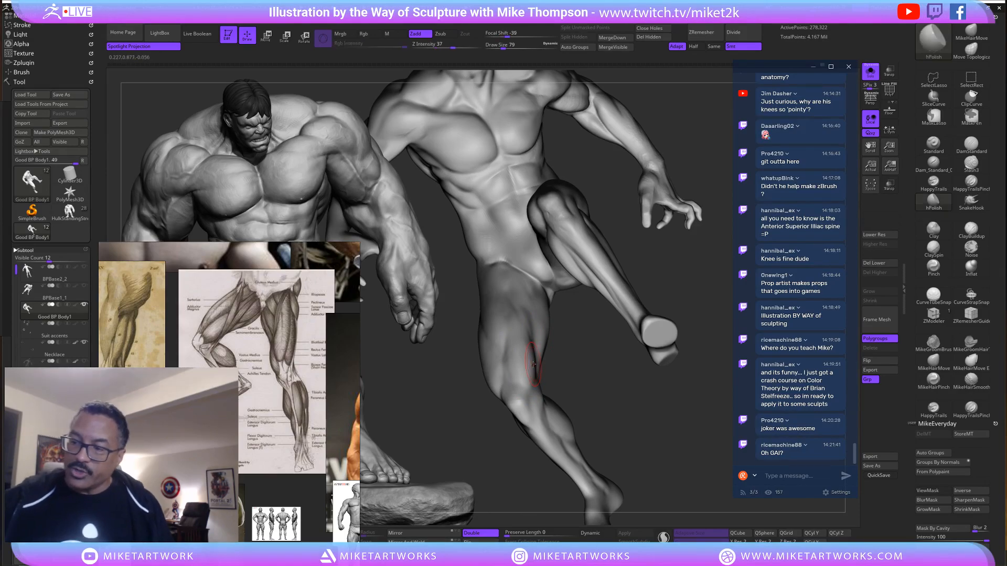
pyautogui.moveTo(578, 387)
pyautogui.mouseDown()
pyautogui.moveTo(594, 383)
pyautogui.moveTo(566, 331)
pyautogui.mouseUp()
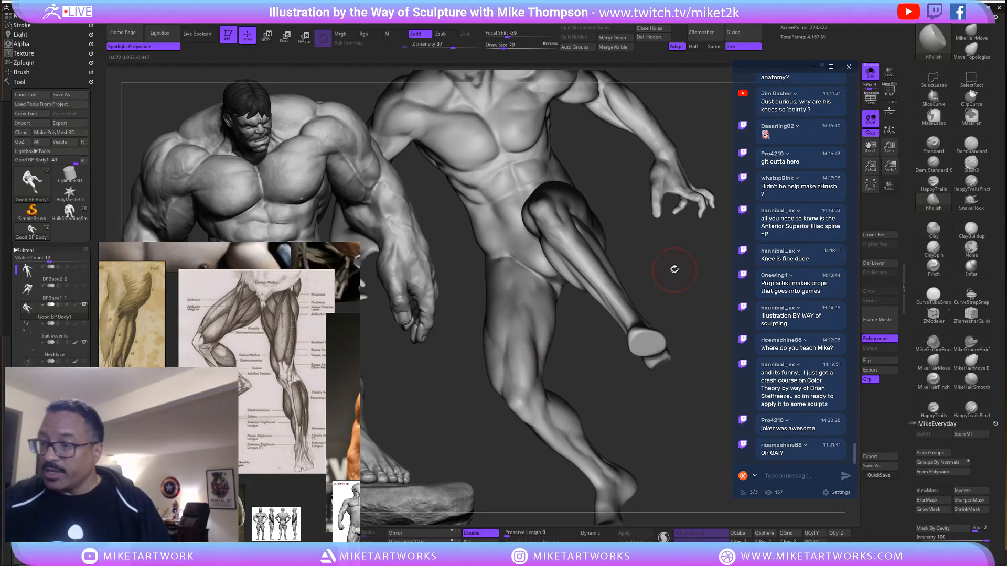
pyautogui.moveTo(662, 341)
pyautogui.mouseDown()
pyautogui.moveTo(679, 405)
pyautogui.moveTo(675, 395)
pyautogui.moveTo(691, 402)
pyautogui.moveTo(699, 389)
pyautogui.mouseUp()
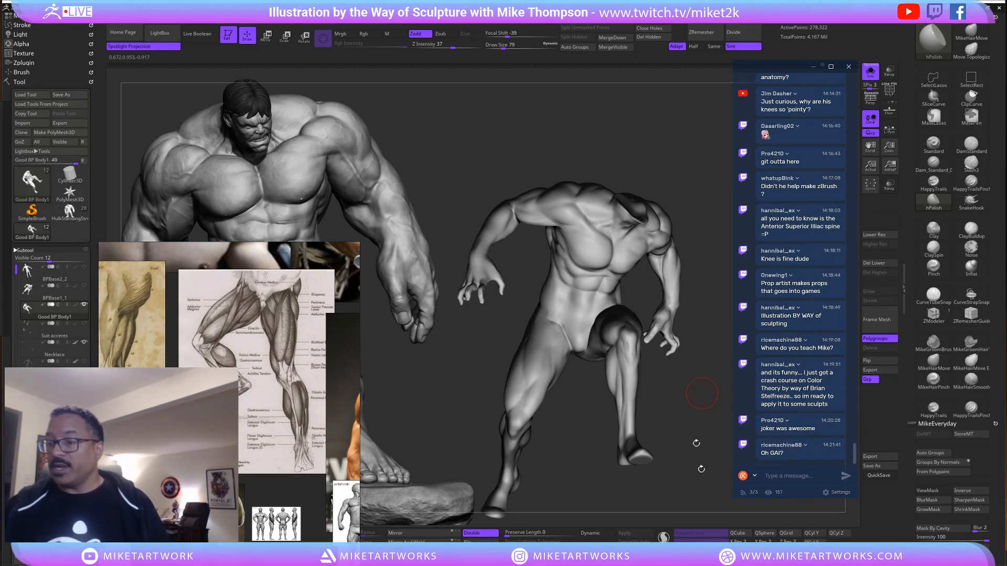
pyautogui.moveTo(665, 437); pyautogui.dragTo(637, 387)
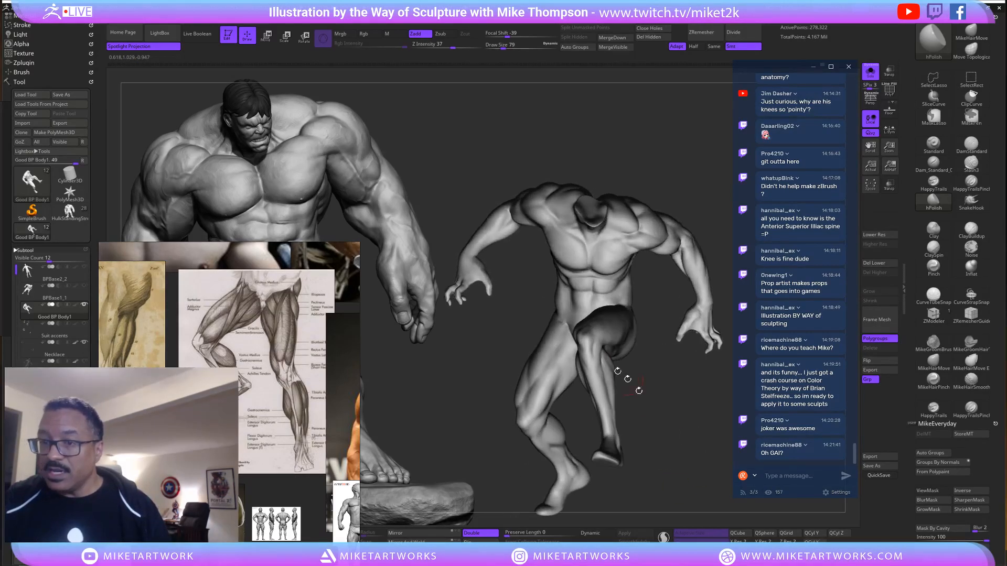
pyautogui.moveTo(692, 404); pyautogui.dragTo(686, 428)
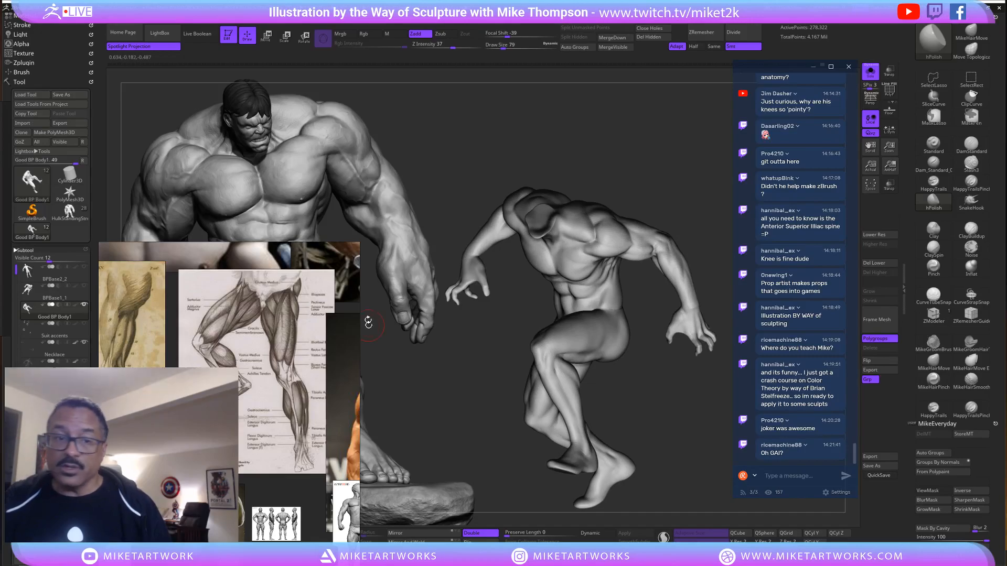
# Load the Trapjawpose29.ZTL tool from the ZBrush folder of the Trapjaw project in A_MikeSculpts.
pyautogui.click(26, 95)
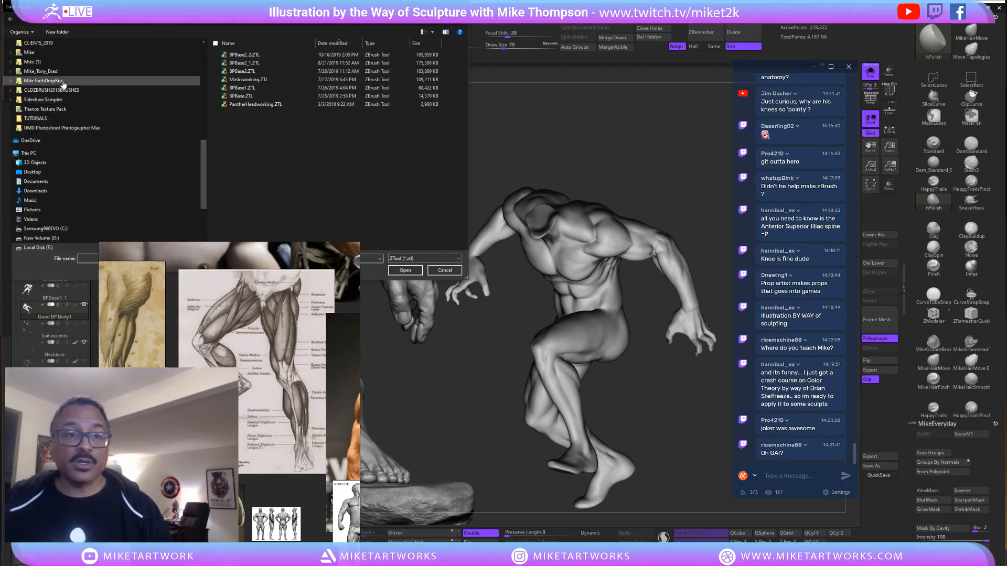
pyautogui.moveTo(202, 178); pyautogui.dragTo(202, 82)
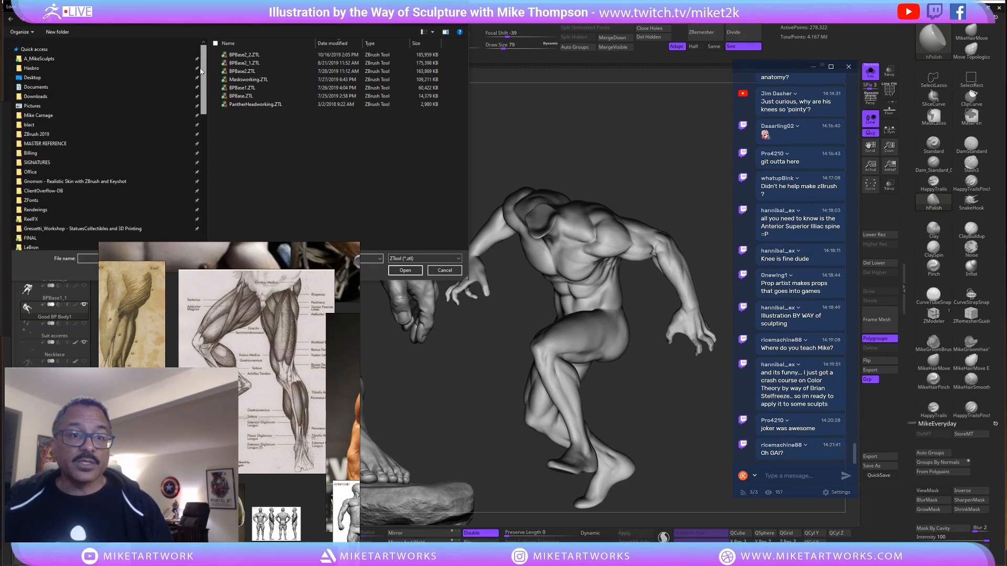
pyautogui.click(72, 60)
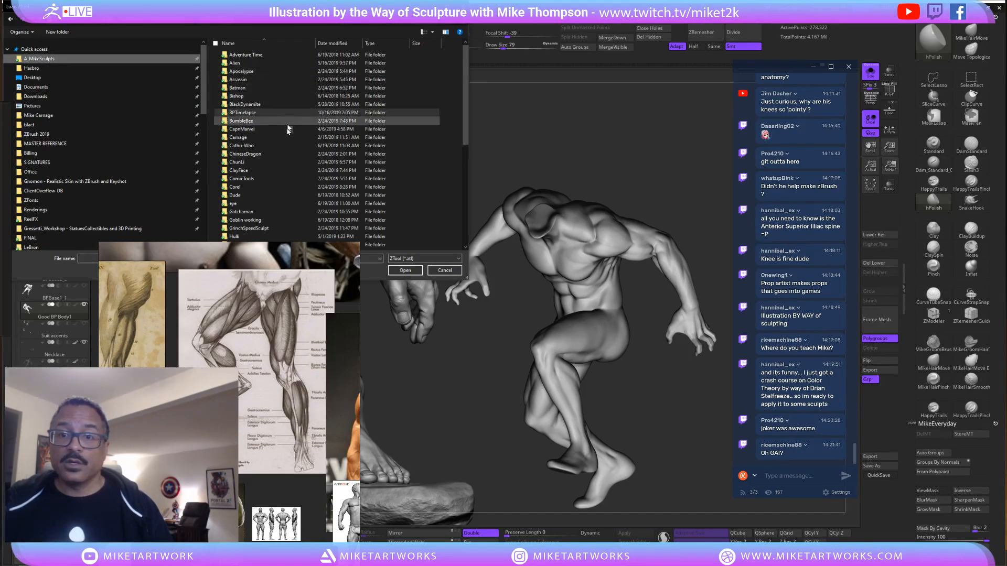
pyautogui.scroll(-5, 286, 183)
pyautogui.scroll(-3, 286, 183)
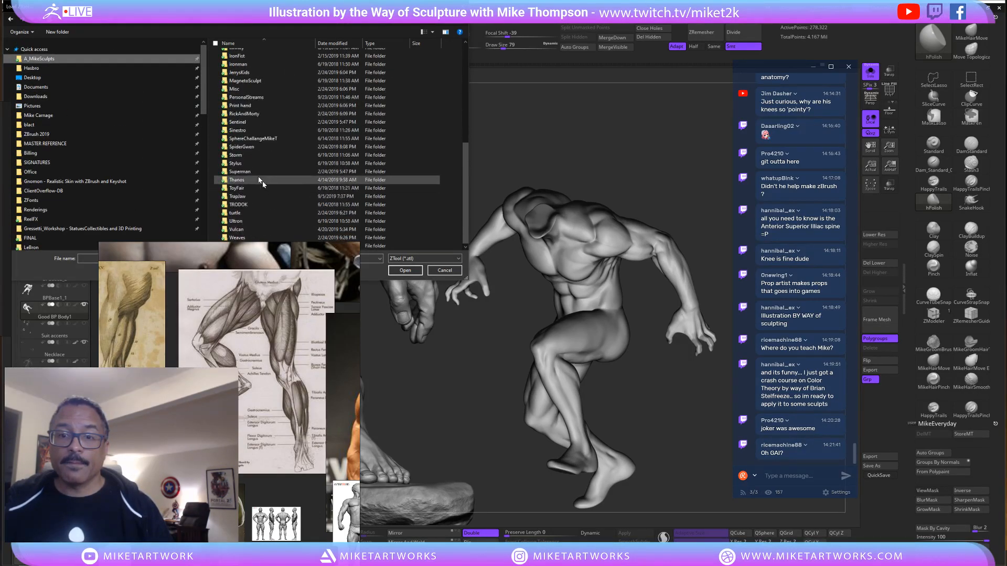
pyautogui.doubleClick(254, 196)
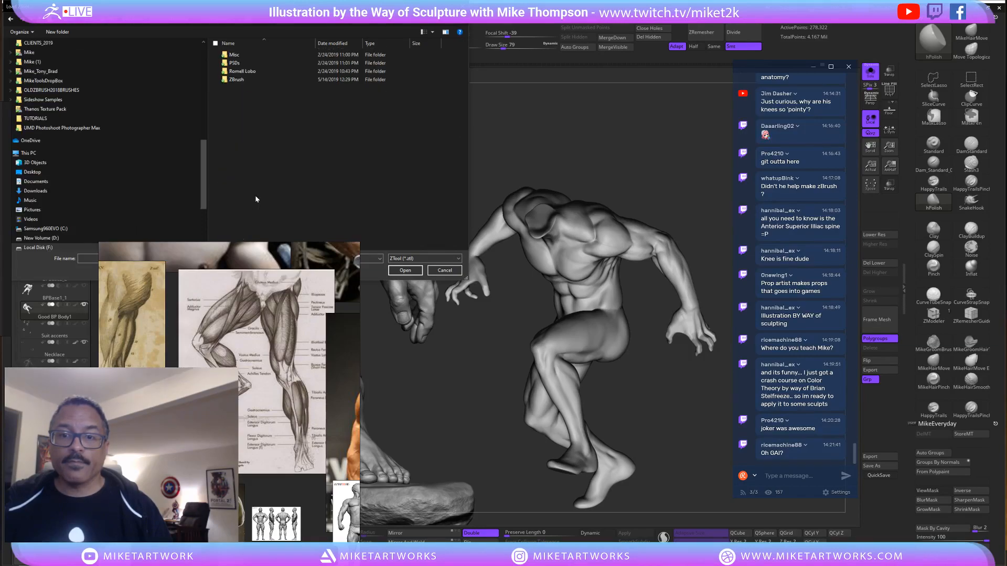
pyautogui.doubleClick(256, 79)
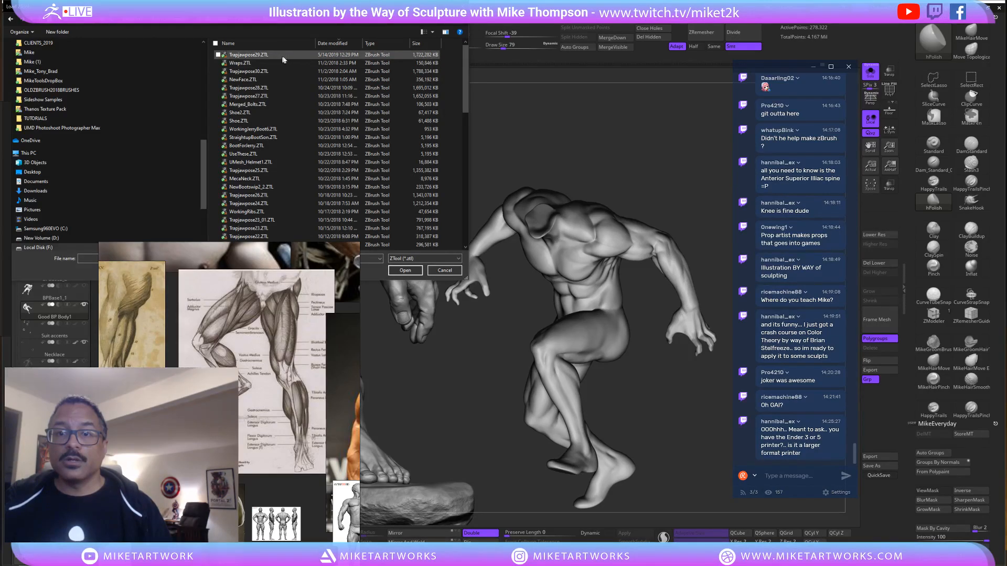
pyautogui.click(337, 44)
pyautogui.click(337, 44)
pyautogui.click(256, 54)
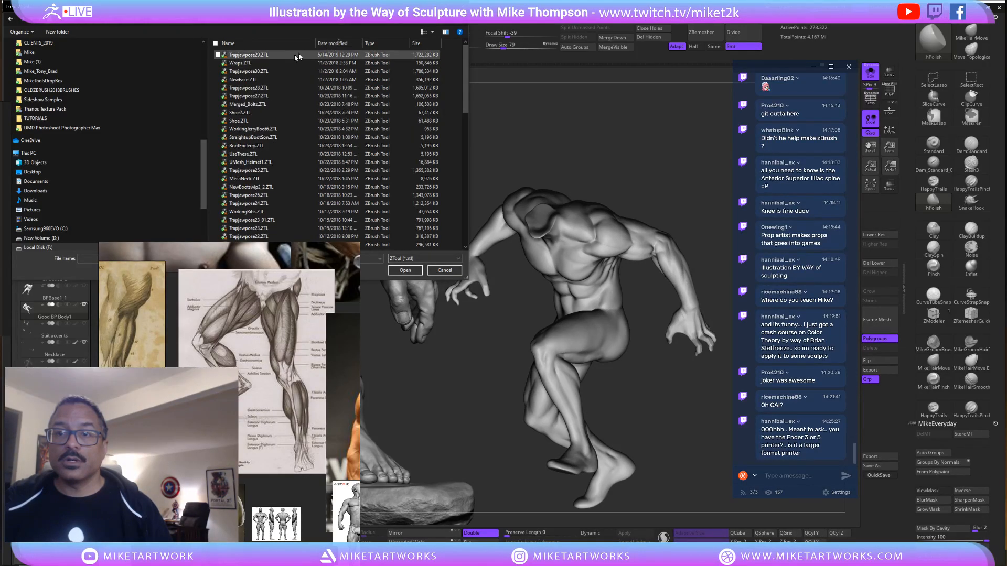
pyautogui.click(414, 270)
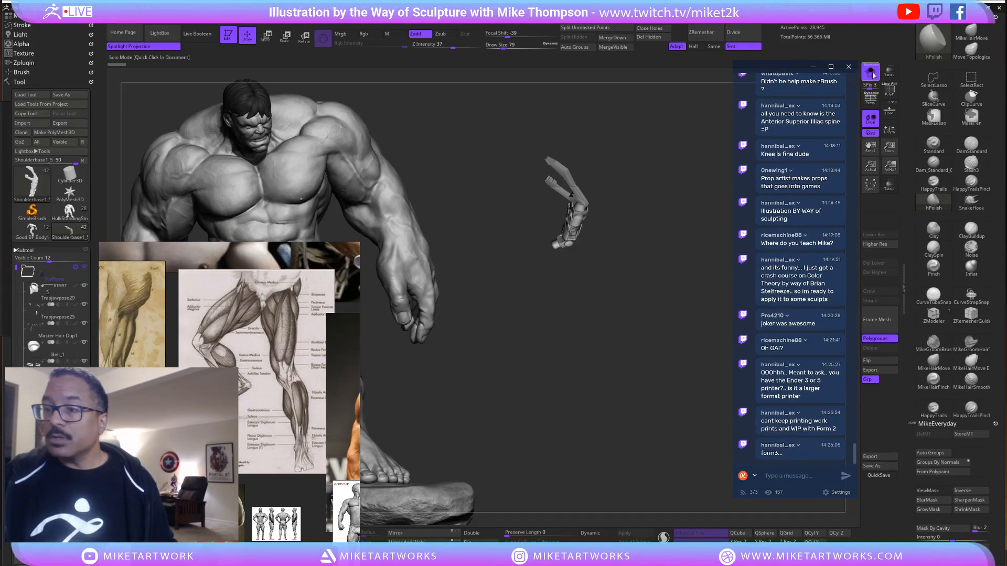
# Toggle the display of the document layers and make Good jaw1 the active subtool.
pyautogui.moveTo(246, 20)
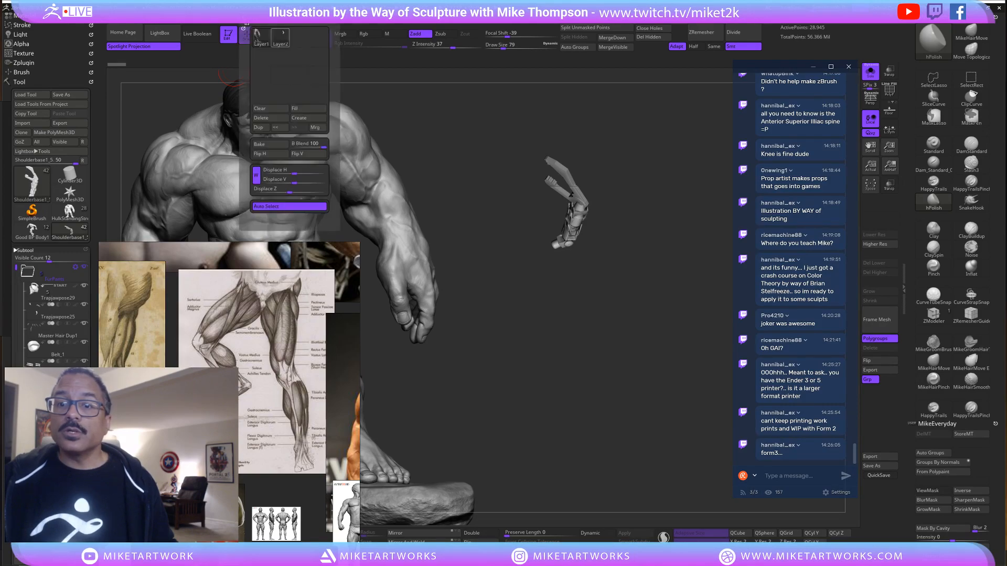
pyautogui.click(257, 45)
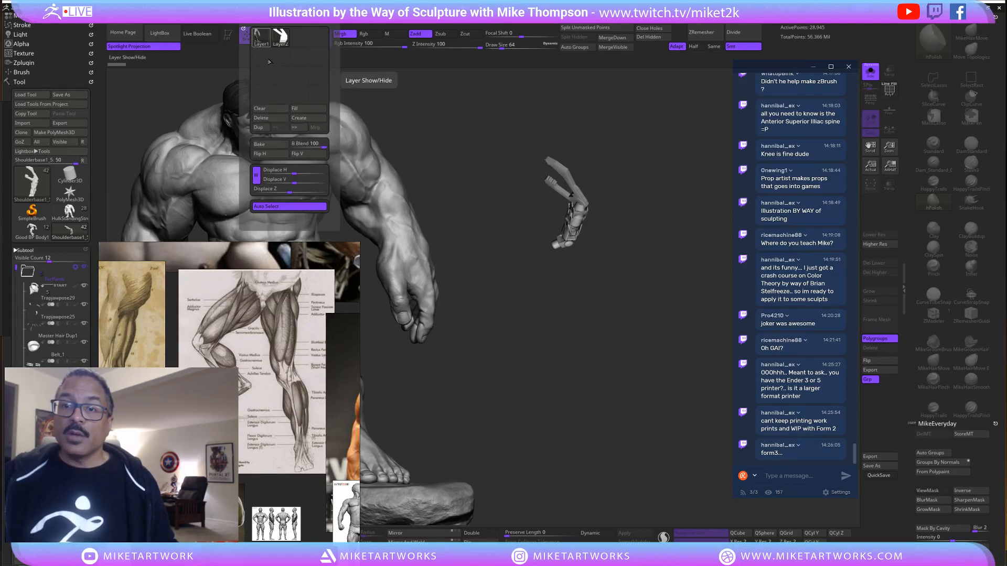
pyautogui.click(281, 39)
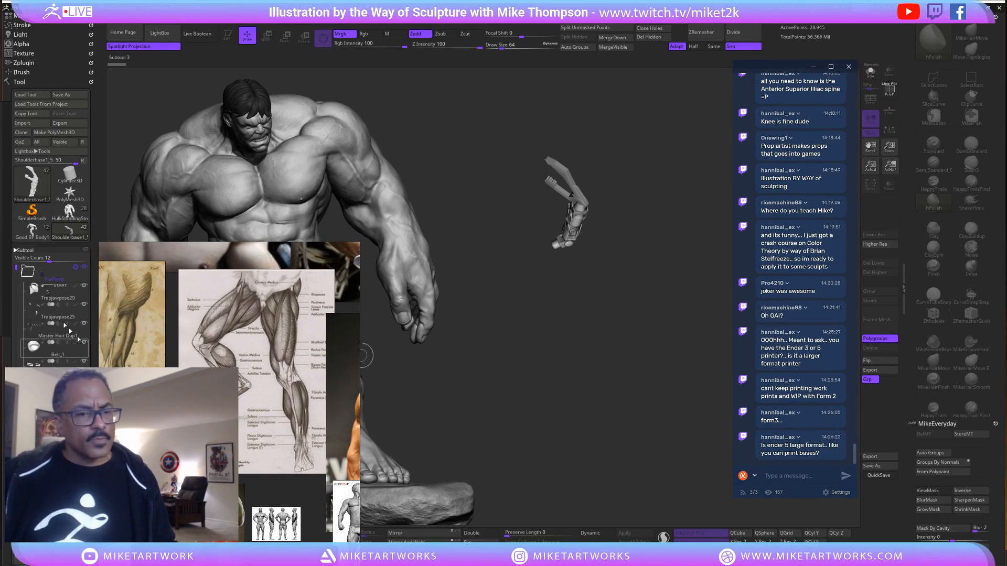
pyautogui.click(82, 282)
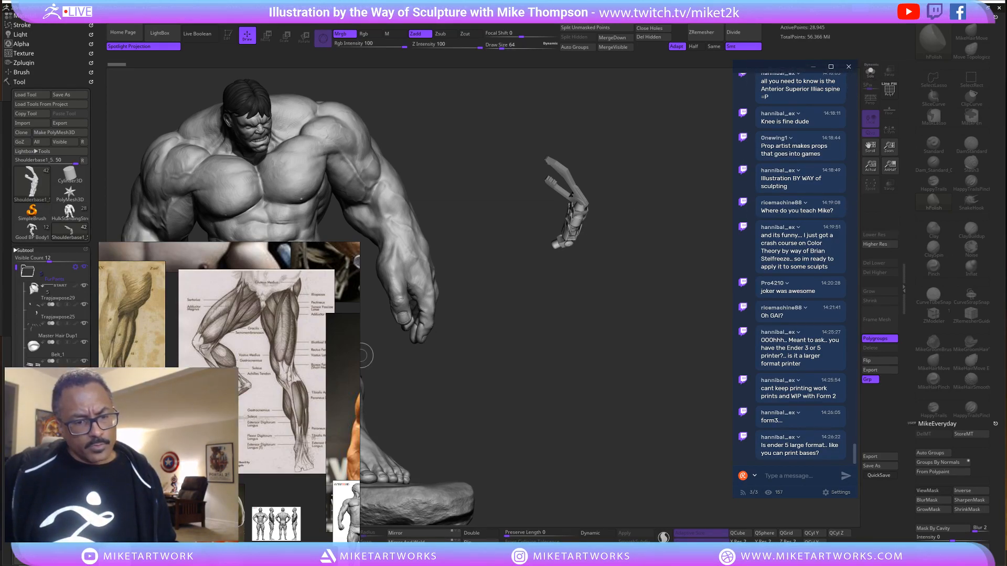
pyautogui.moveTo(16, 270); pyautogui.dragTo(6, 369)
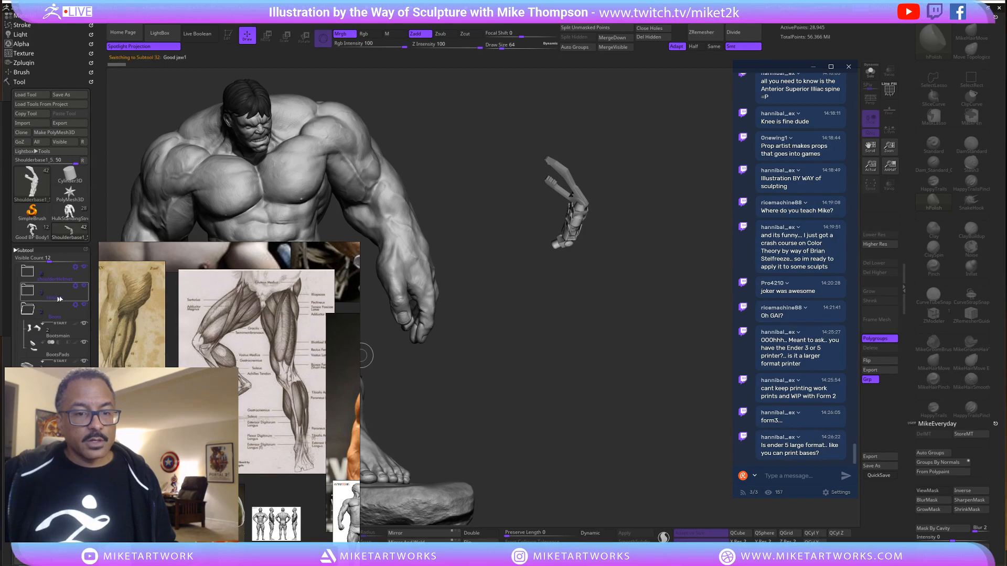
pyautogui.click(24, 297)
# Draw the Trap Jaw tool onto the canvas in edit mode and clear the leftover copies from the canvas.
pyautogui.moveTo(653, 455); pyautogui.dragTo(682, 517)
pyautogui.press('t')
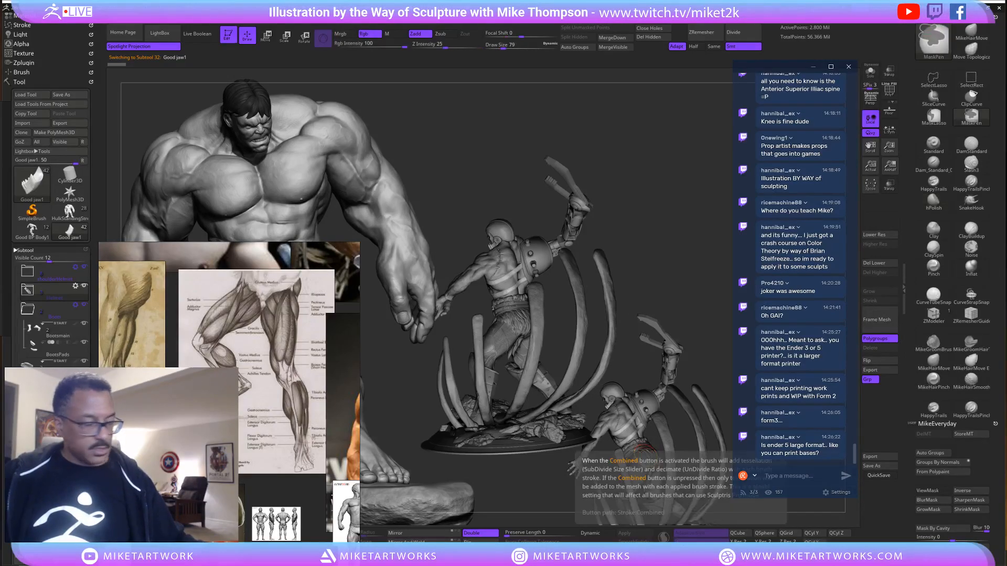
pyautogui.hotkey('ctrl', 'n')
pyautogui.moveTo(681, 278); pyautogui.dragTo(615, 167)
pyautogui.moveTo(673, 152)
pyautogui.mouseDown()
pyautogui.moveTo(706, 297)
pyautogui.moveTo(670, 294)
pyautogui.moveTo(674, 351)
pyautogui.mouseUp()
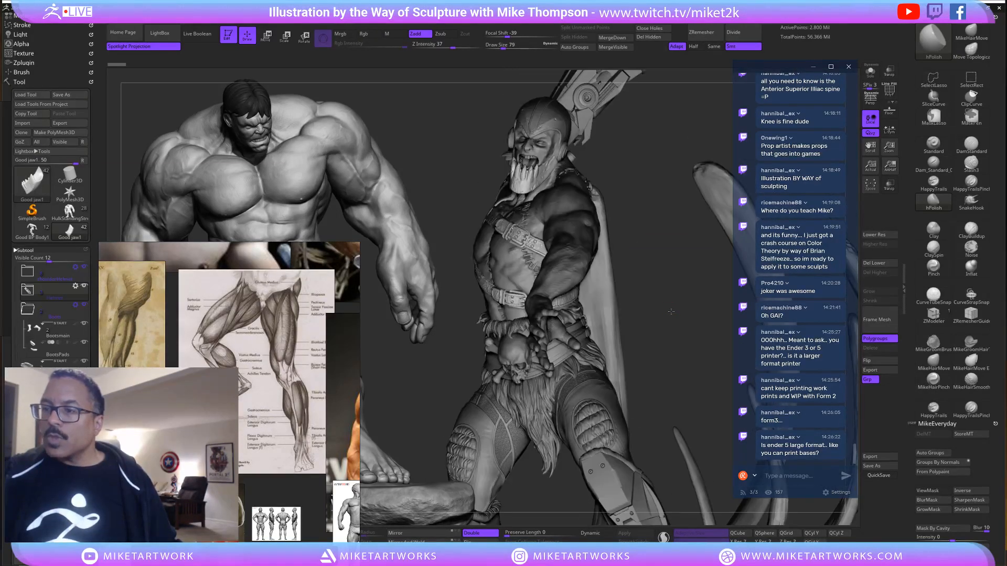
# Reposition the main light so it falls on the front of the Trap Jaw figure.
pyautogui.click(20, 82)
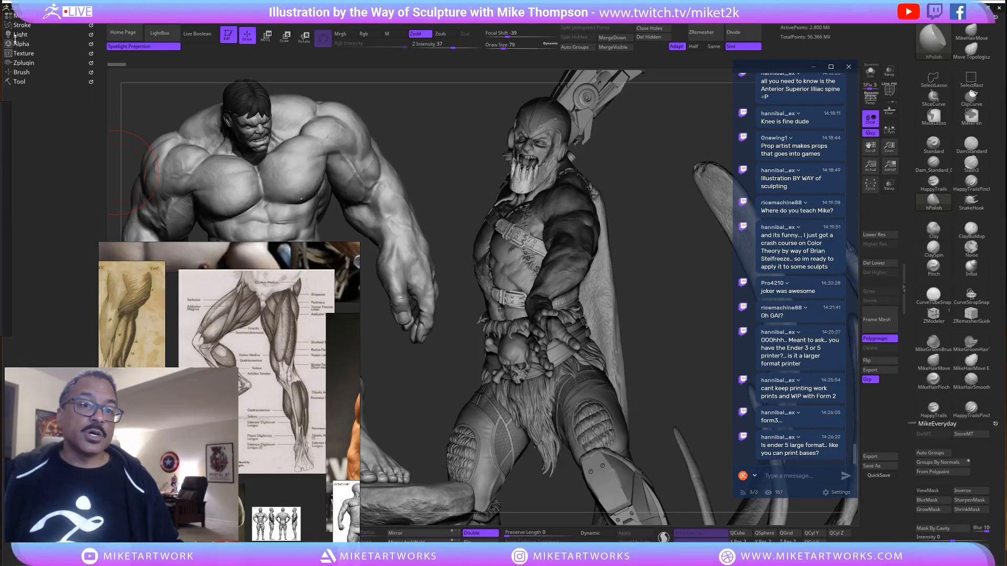
pyautogui.click(21, 34)
pyautogui.moveTo(33, 76); pyautogui.dragTo(31, 65)
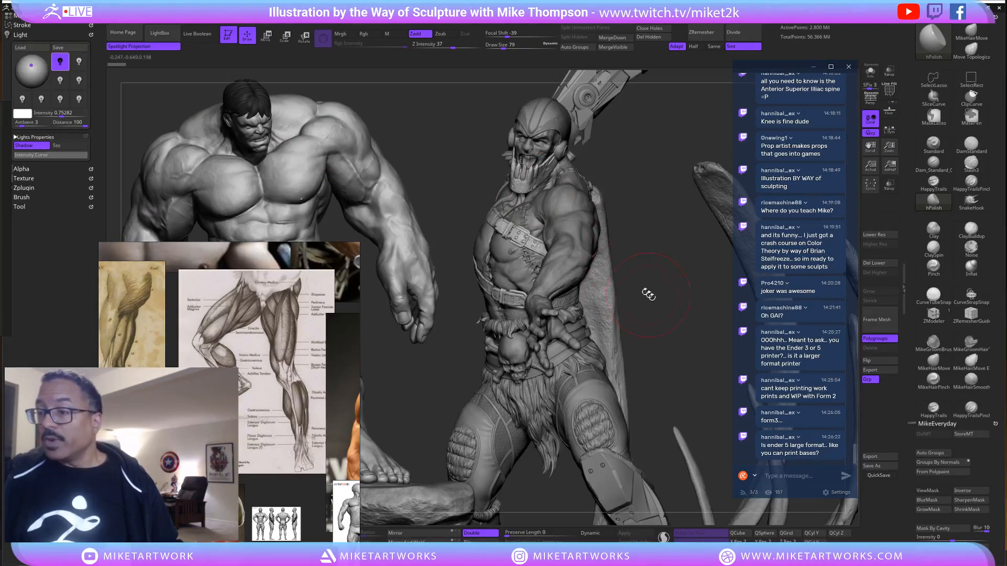
pyautogui.moveTo(688, 311)
pyautogui.mouseDown()
pyautogui.moveTo(707, 400)
pyautogui.moveTo(679, 416)
pyautogui.moveTo(655, 409)
pyautogui.mouseUp()
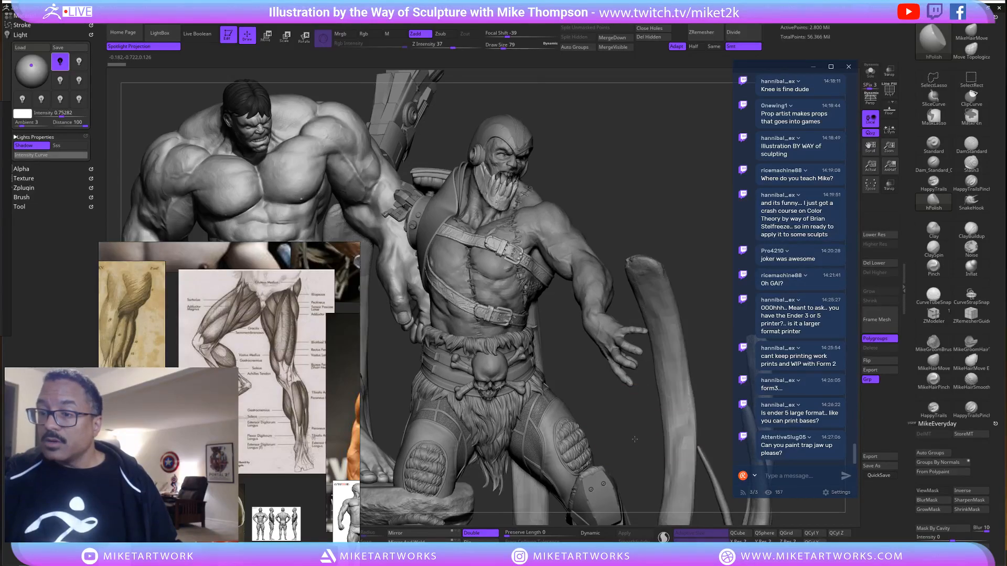
pyautogui.keyDown('alt'); pyautogui.moveTo(635, 439); pyautogui.dragTo(687, 453); pyautogui.keyUp('alt')
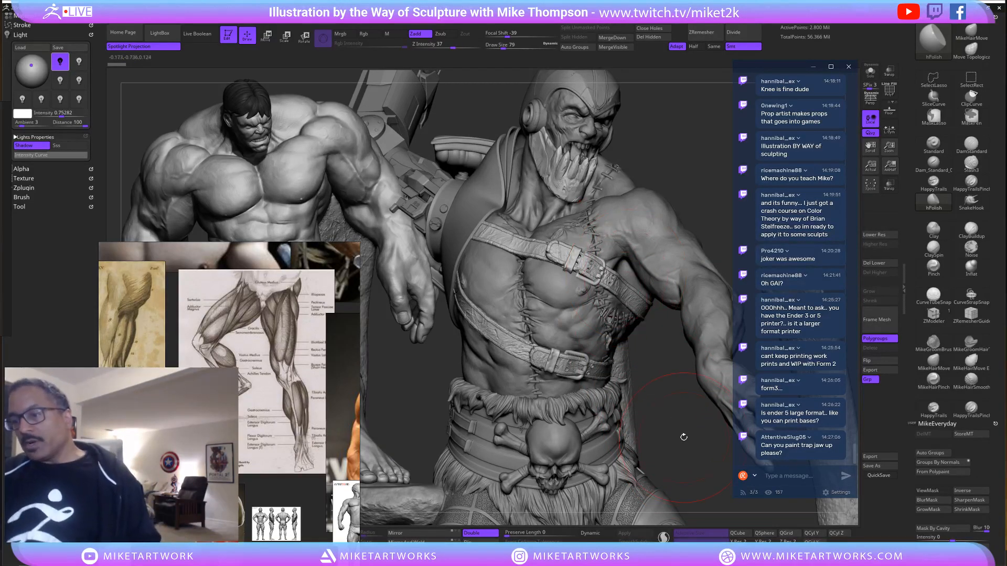
# Find the photo of the lean shirtless man on the reference board and compare it with the Trap Jaw figure's torso and arm.
pyautogui.scroll(-4, 336, 439)
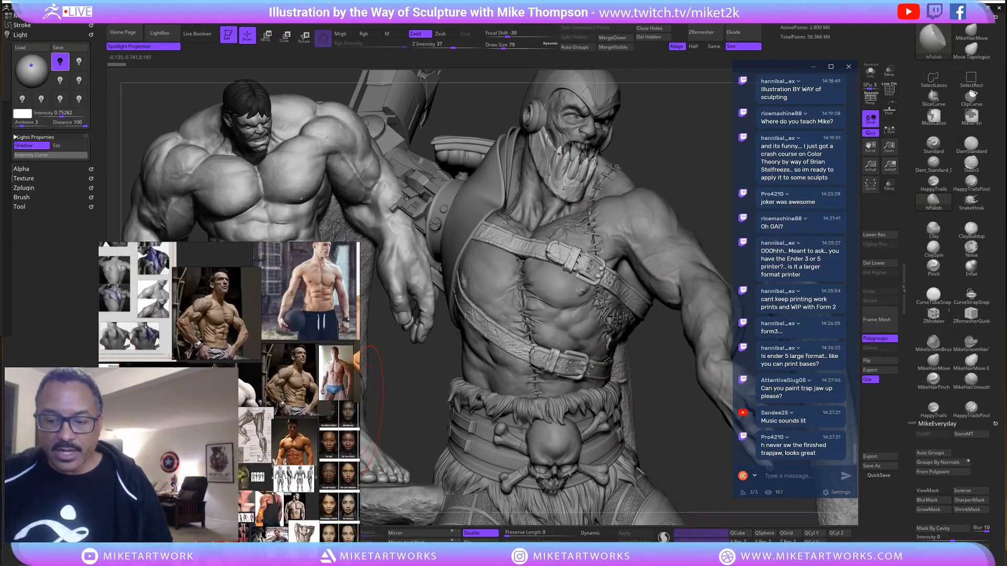
pyautogui.moveTo(337, 482); pyautogui.dragTo(205, 448, button='middle')
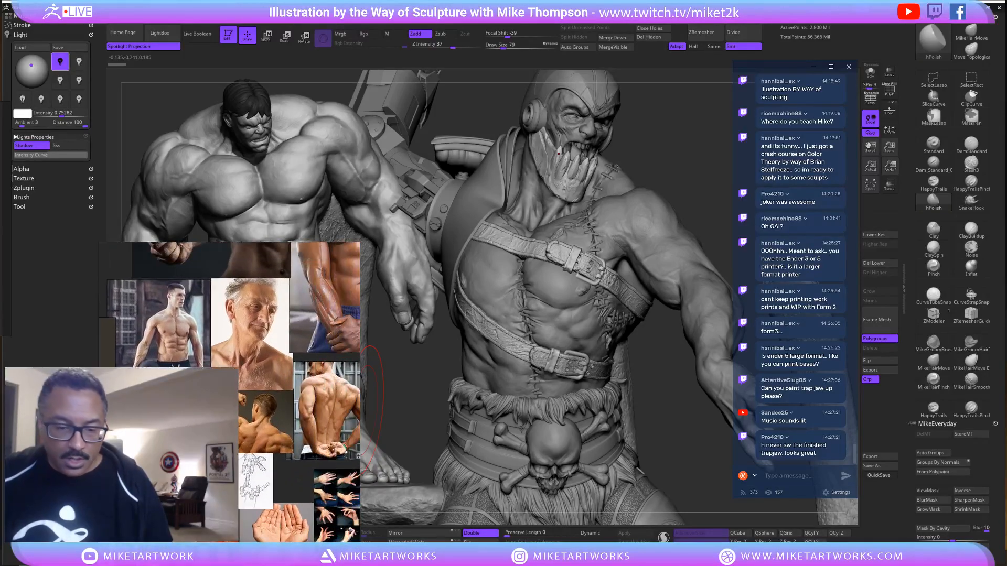
pyautogui.moveTo(338, 457); pyautogui.dragTo(152, 388, button='middle')
pyautogui.scroll(4, 278, 419)
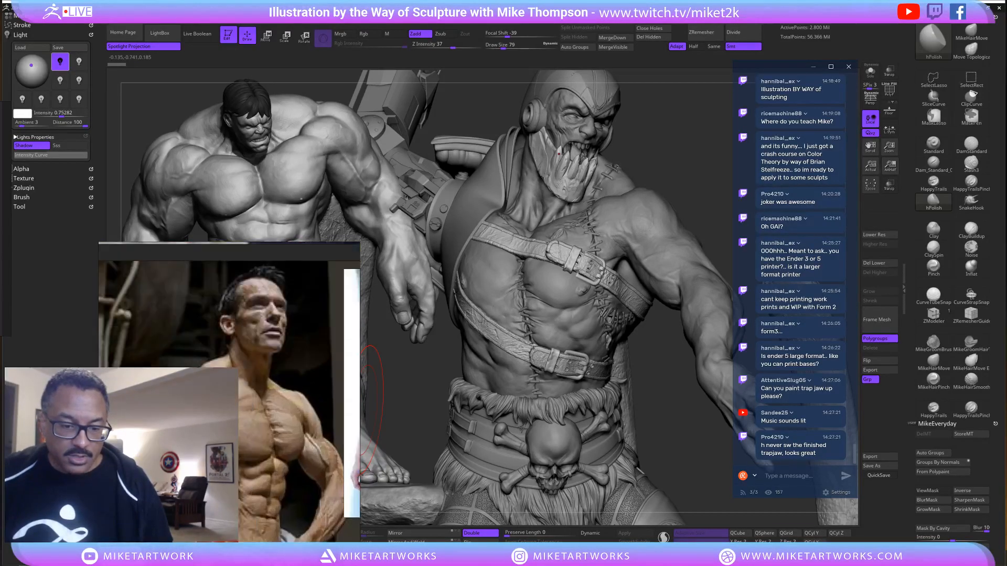
pyautogui.moveTo(310, 435); pyautogui.dragTo(294, 388, button='middle')
pyautogui.scroll(-2, 283, 458)
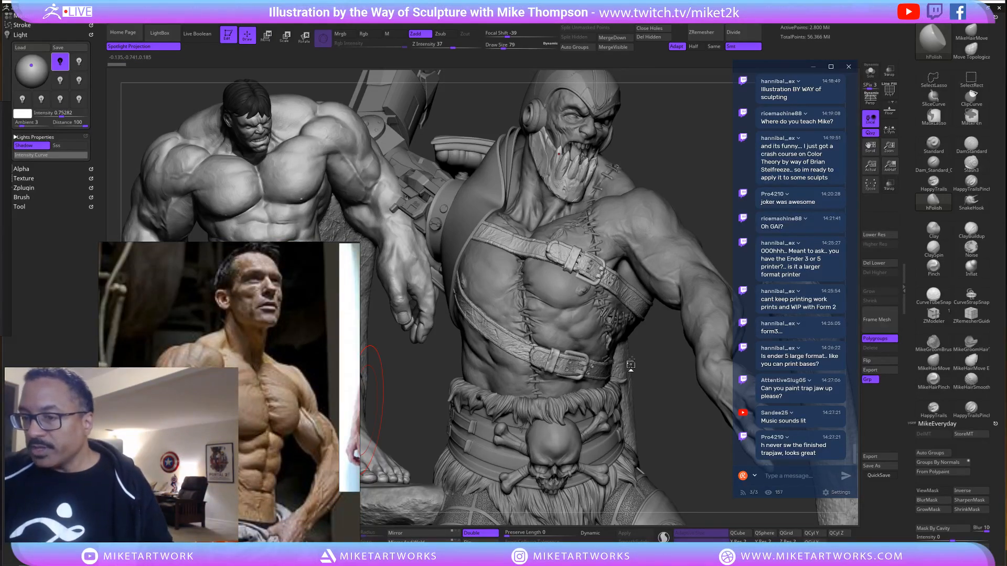
pyautogui.moveTo(676, 466); pyautogui.dragTo(732, 479)
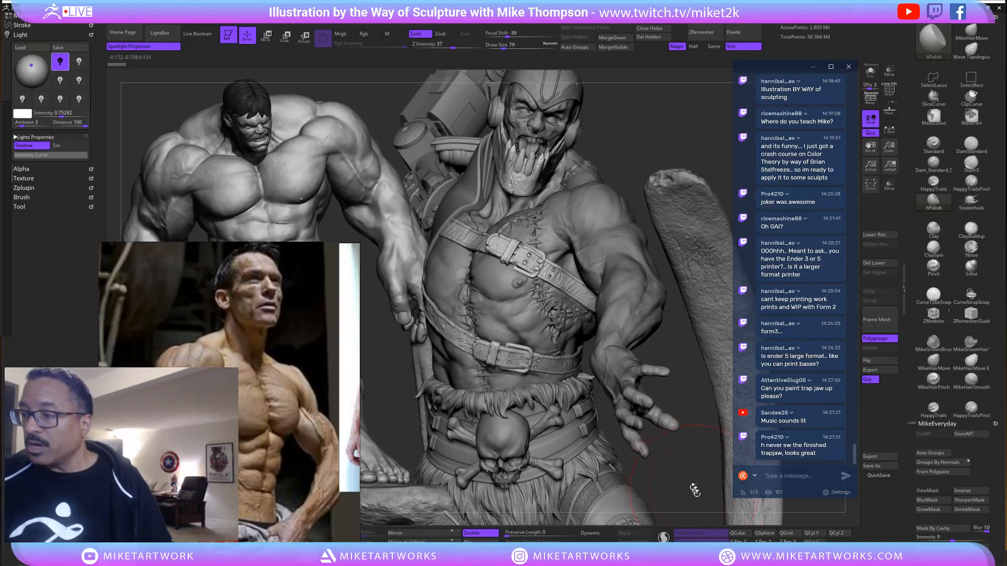
pyautogui.moveTo(694, 506); pyautogui.dragTo(720, 466)
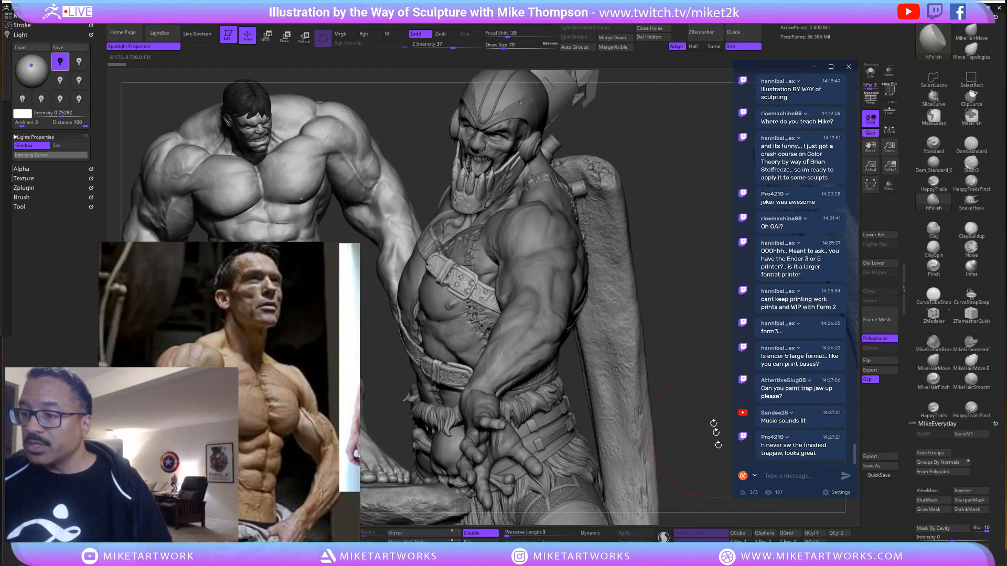
pyautogui.moveTo(700, 389); pyautogui.dragTo(703, 388)
pyautogui.moveTo(626, 398); pyautogui.dragTo(669, 323)
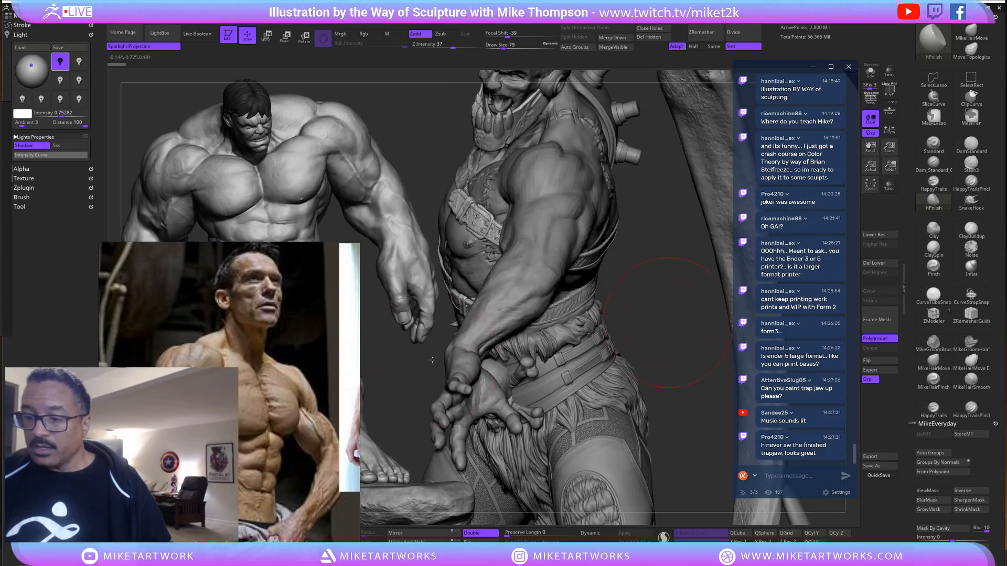
# Lower the lean man's reference photo to uncover the Hulk's torso, and adjust the main light's placement slightly.
pyautogui.moveTo(221, 341); pyautogui.dragTo(293, 397)
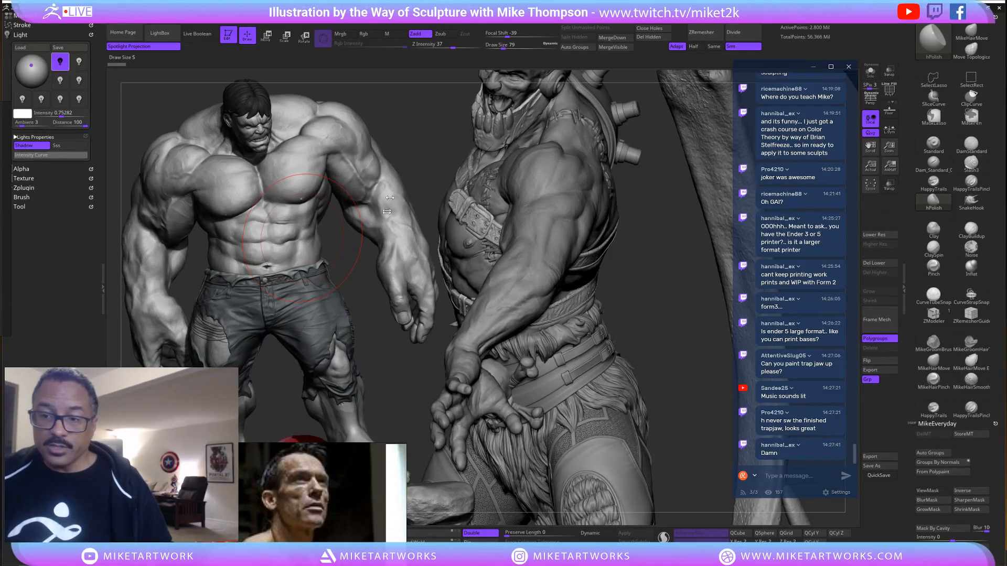
pyautogui.press('space')
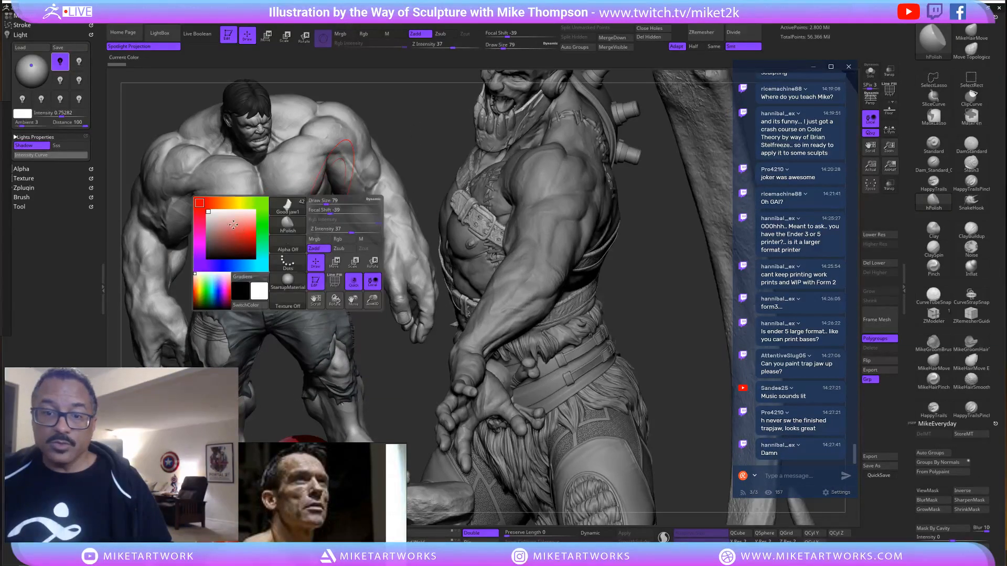
pyautogui.scroll(-1, 23, 210)
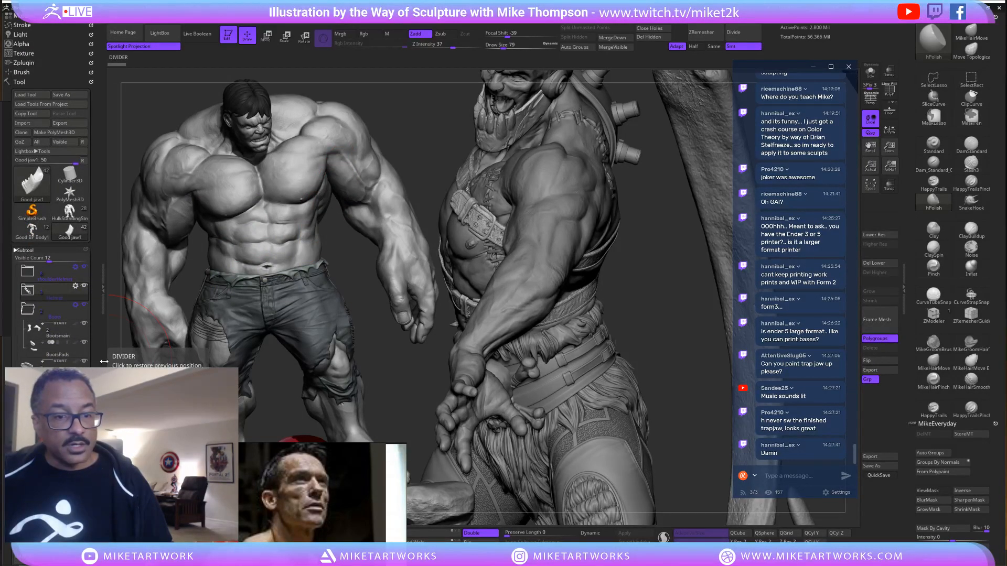
pyautogui.click(21, 34)
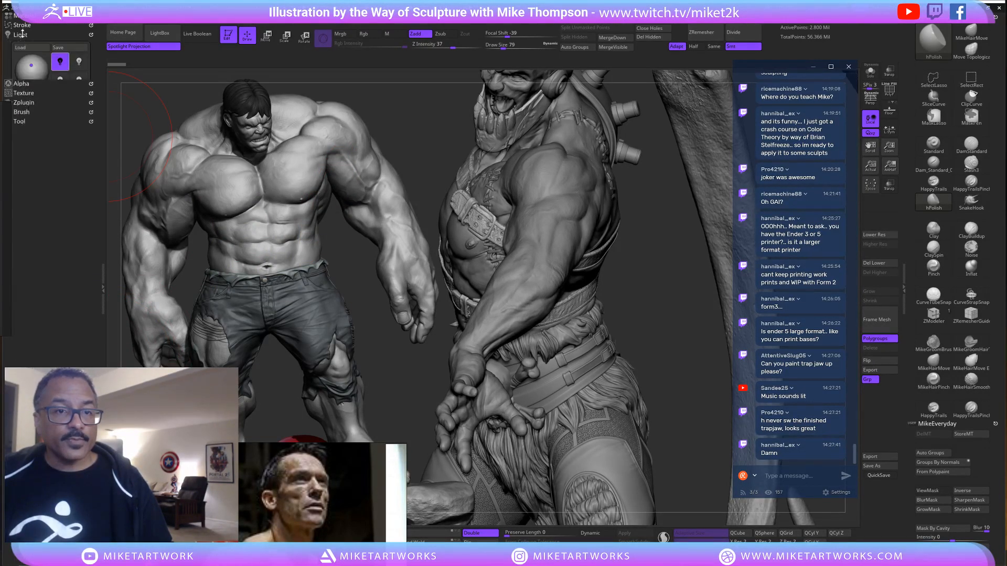
pyautogui.click(33, 68)
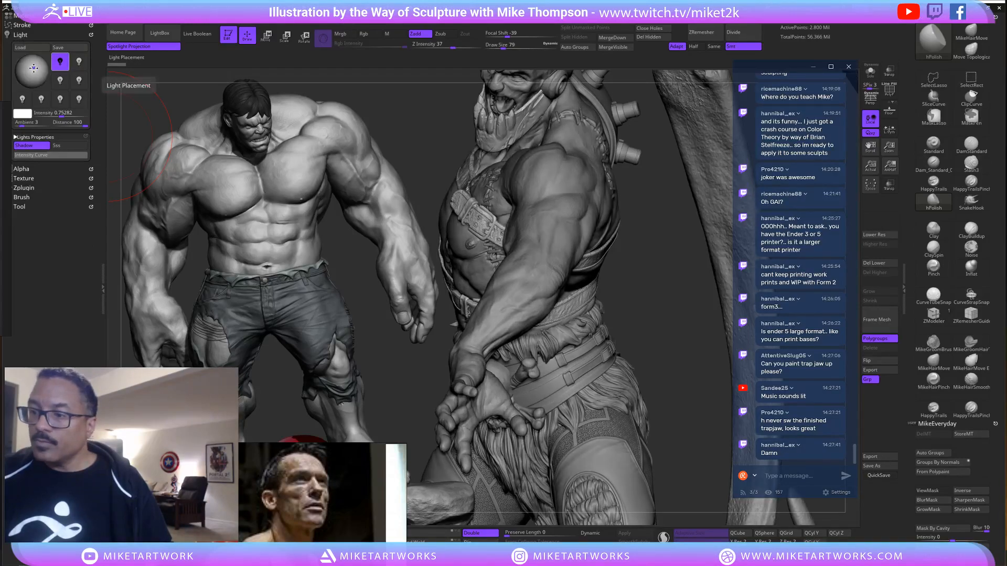
# Examine the Trap Jaw figure's stitched shoulder, arm, torso and mechanical arm from several angles beside the Hulk.
pyautogui.moveTo(637, 317); pyautogui.dragTo(637, 316)
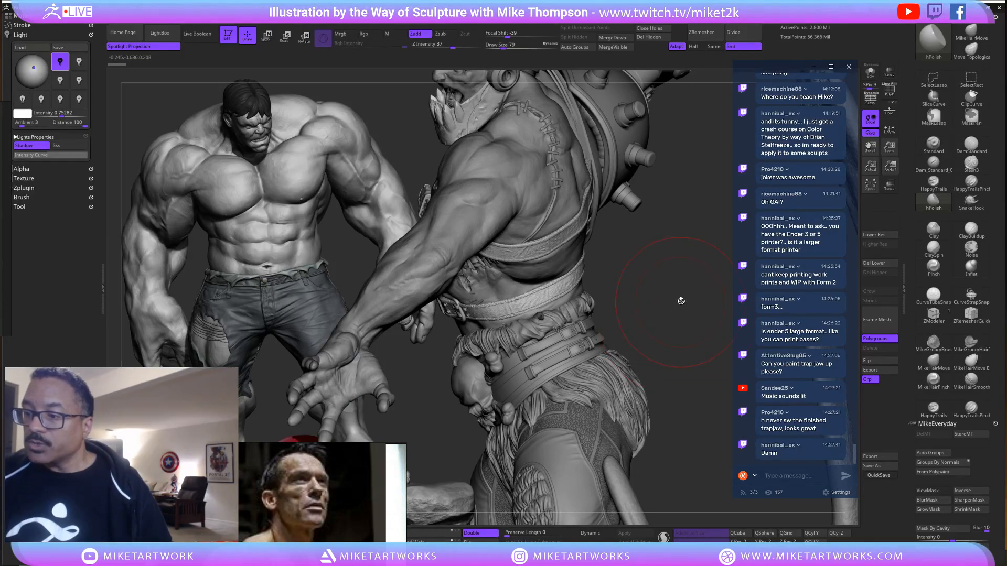
pyautogui.moveTo(701, 304); pyautogui.dragTo(720, 306)
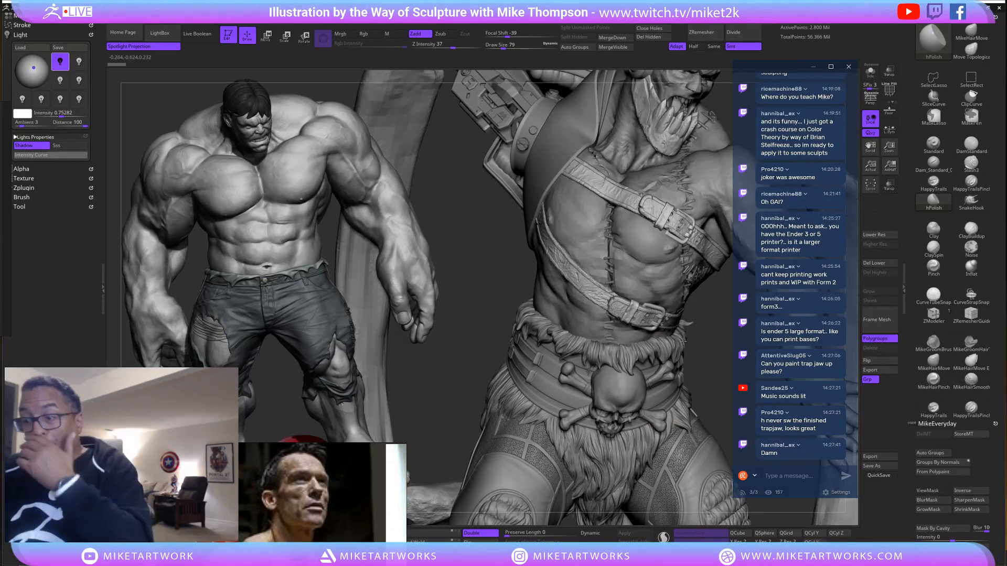
pyautogui.moveTo(686, 337)
pyautogui.keyDown('alt'); pyautogui.mouseDown()
pyautogui.moveTo(680, 213)
pyautogui.moveTo(648, 185)
pyautogui.moveTo(700, 180)
pyautogui.moveTo(674, 183)
pyautogui.mouseUp(); pyautogui.keyUp('alt')
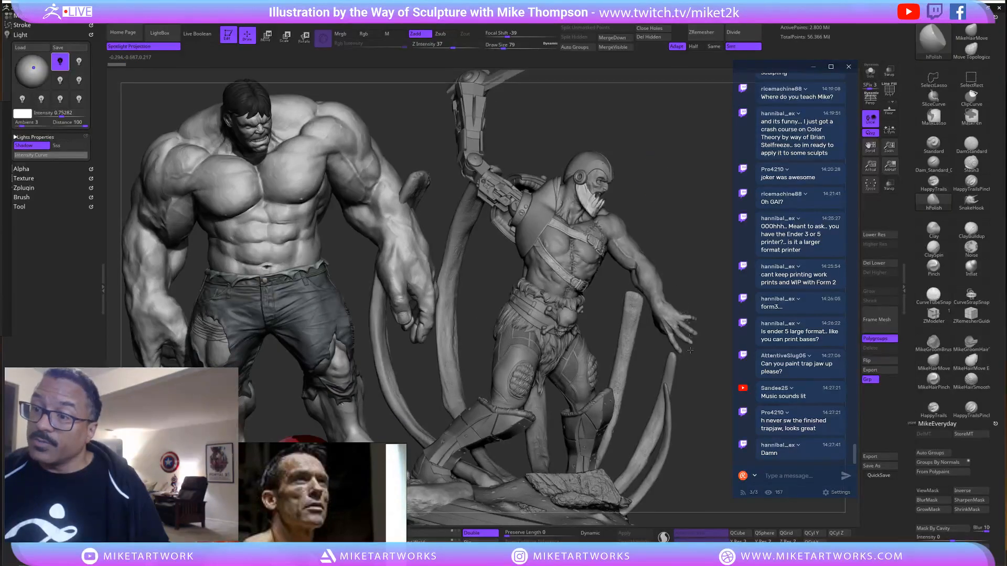
pyautogui.moveTo(690, 350); pyautogui.dragTo(686, 370)
pyautogui.moveTo(652, 299)
pyautogui.keyDown('alt'); pyautogui.mouseDown()
pyautogui.moveTo(628, 267)
pyautogui.moveTo(641, 289)
pyautogui.mouseUp(); pyautogui.keyUp('alt')
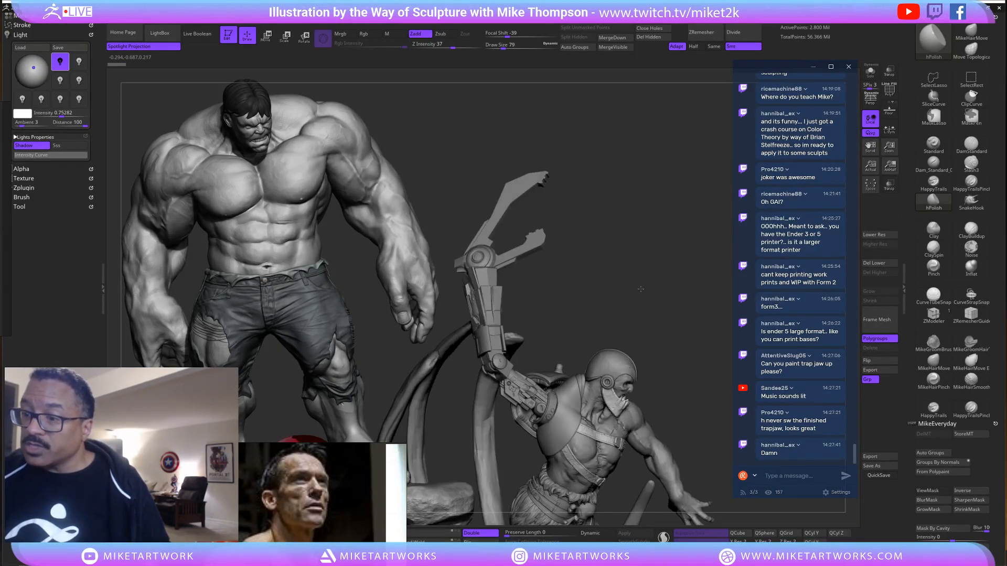
pyautogui.moveTo(646, 214); pyautogui.dragTo(641, 215)
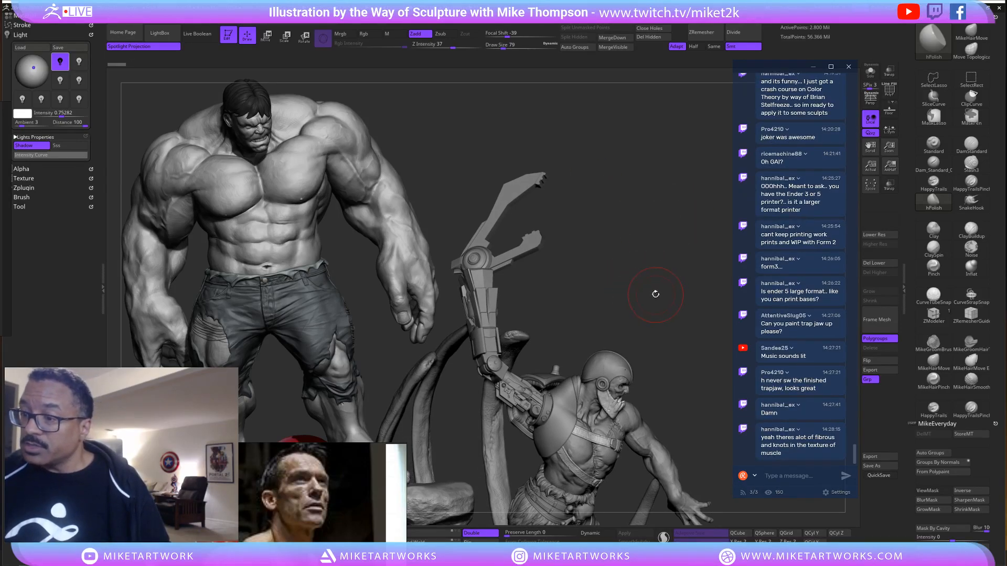
pyautogui.moveTo(659, 295); pyautogui.dragTo(681, 231)
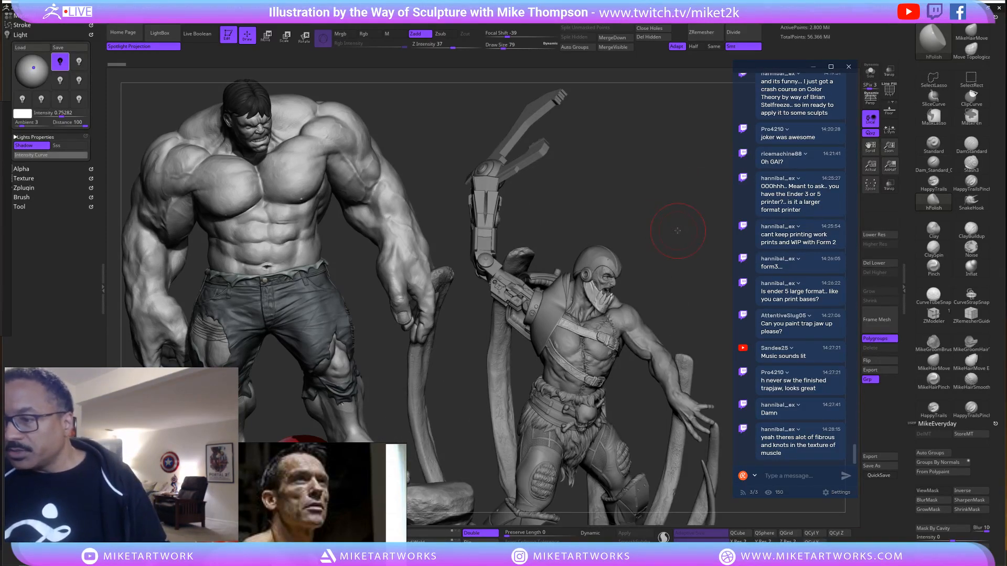
pyautogui.moveTo(676, 205)
pyautogui.mouseDown()
pyautogui.moveTo(665, 220)
pyautogui.moveTo(674, 236)
pyautogui.moveTo(673, 224)
pyautogui.mouseUp()
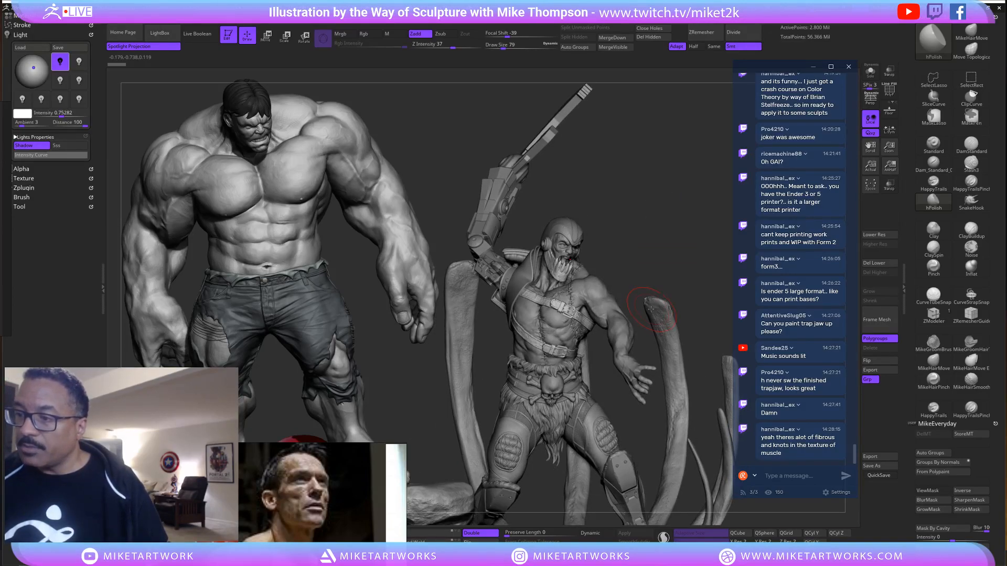
# Switch the active tool to Good BP Body1 and frame the whole crouching Black Panther figure.
pyautogui.click(21, 208)
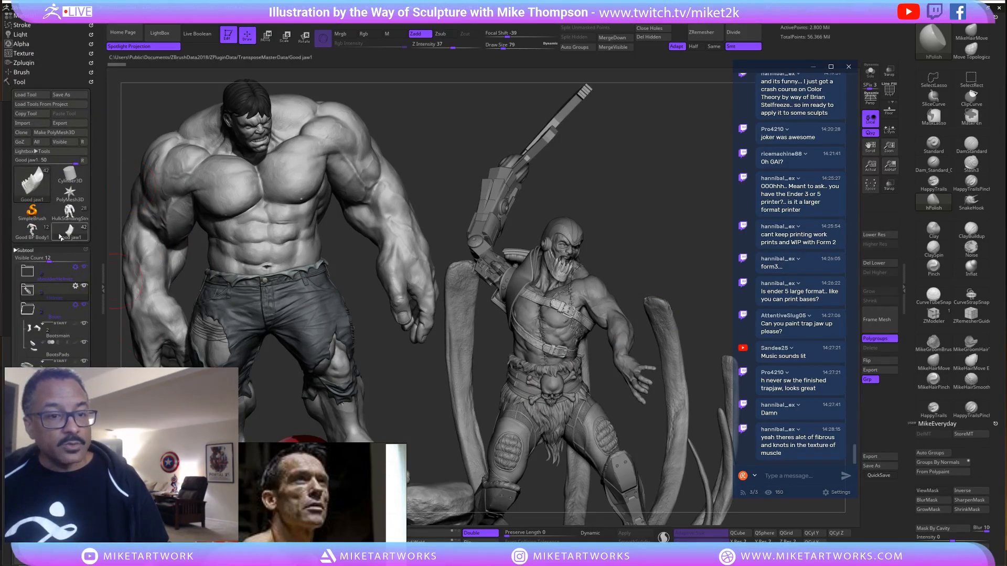
pyautogui.click(32, 231)
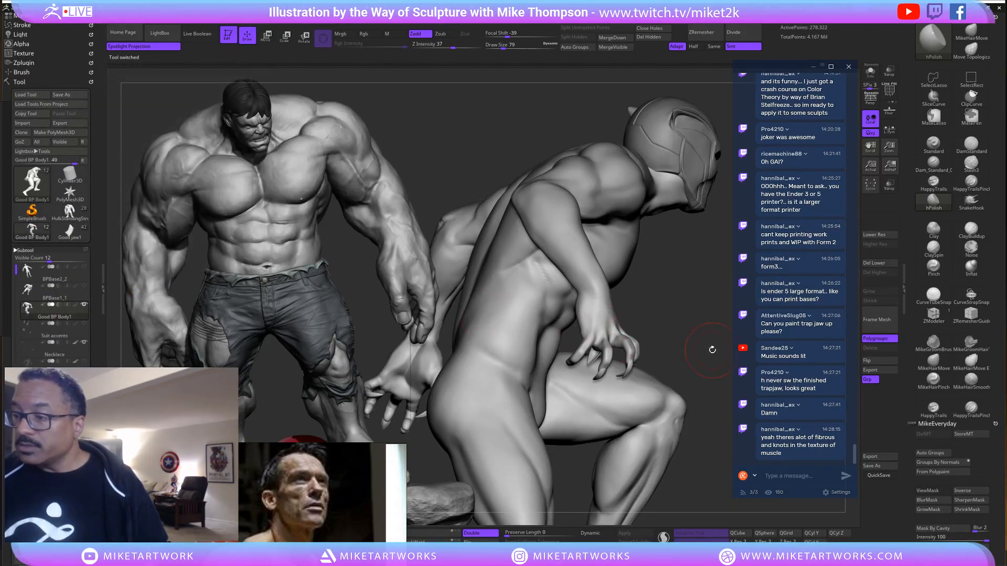
pyautogui.keyDown('alt'); pyautogui.moveTo(688, 344); pyautogui.dragTo(675, 257); pyautogui.keyUp('alt')
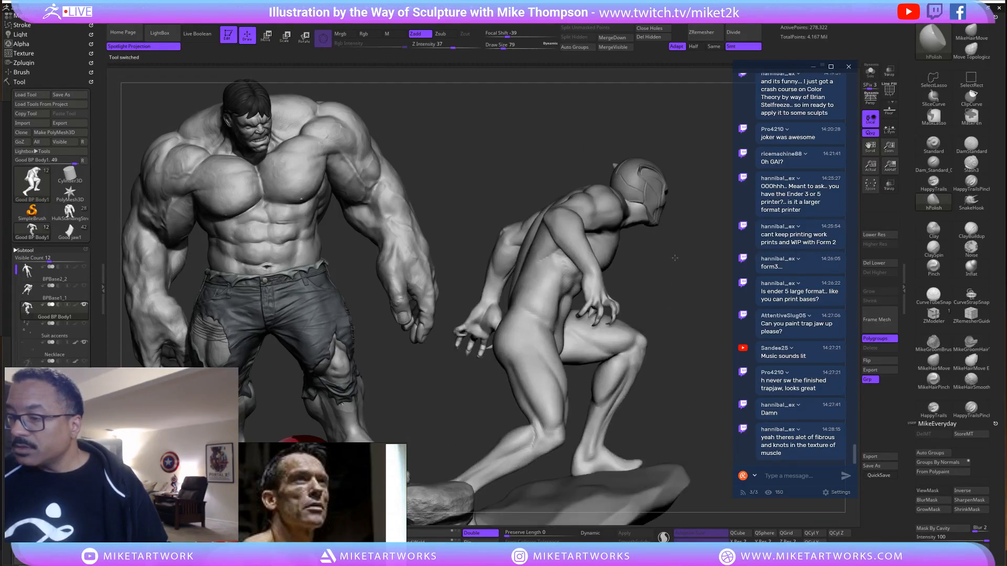
pyautogui.moveTo(686, 322); pyautogui.dragTo(681, 320)
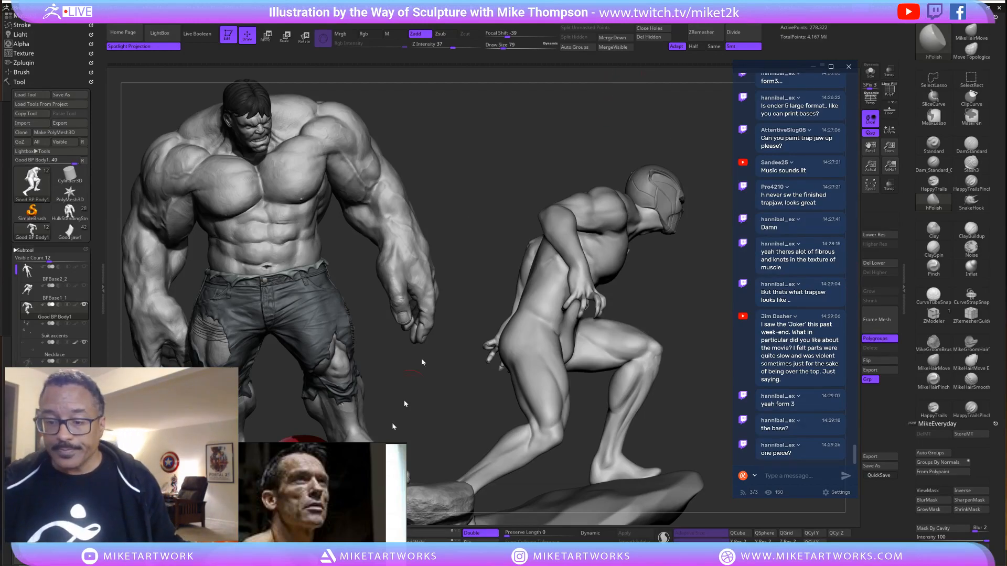
# Place the lean man's photo over the Hulk and compare its muscles with the Black Panther's torso and legs.
pyautogui.press('Right')
pyautogui.scroll(3, 345, 388)
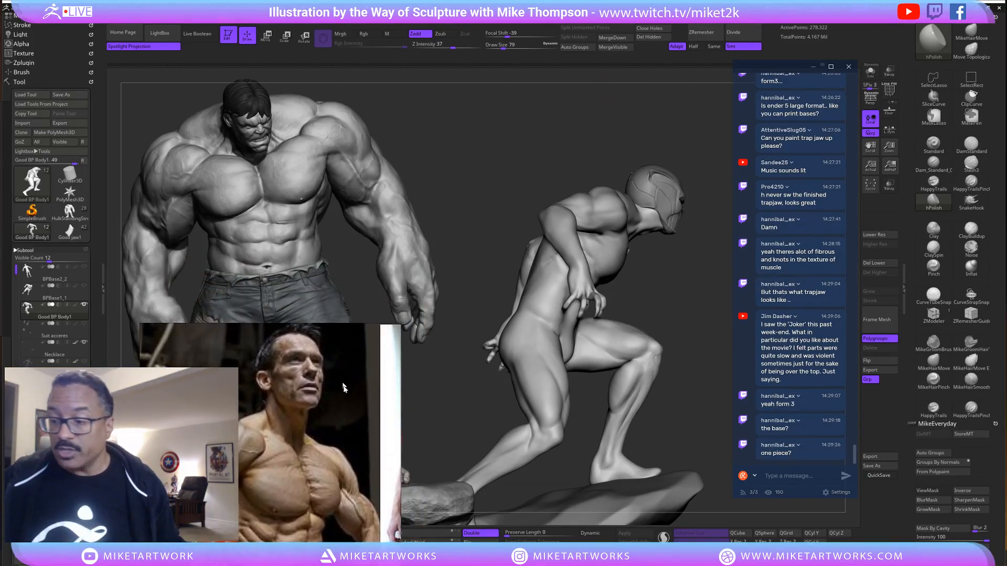
pyautogui.moveTo(345, 388); pyautogui.dragTo(317, 185)
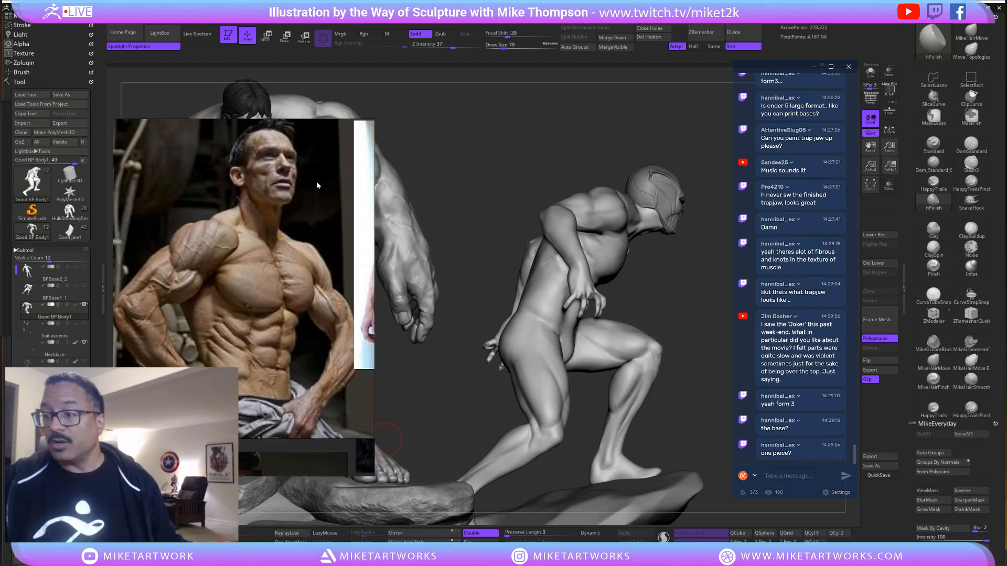
pyautogui.moveTo(684, 314)
pyautogui.mouseDown()
pyautogui.moveTo(702, 307)
pyautogui.moveTo(656, 325)
pyautogui.moveTo(703, 300)
pyautogui.moveTo(702, 320)
pyautogui.moveTo(690, 328)
pyautogui.mouseUp()
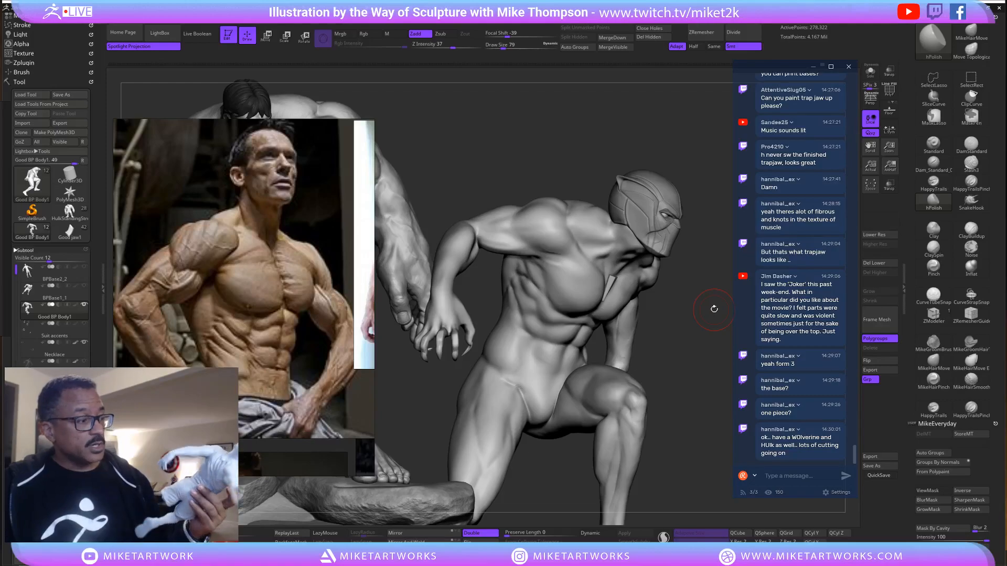
pyautogui.hotkey('ctrl', 's')
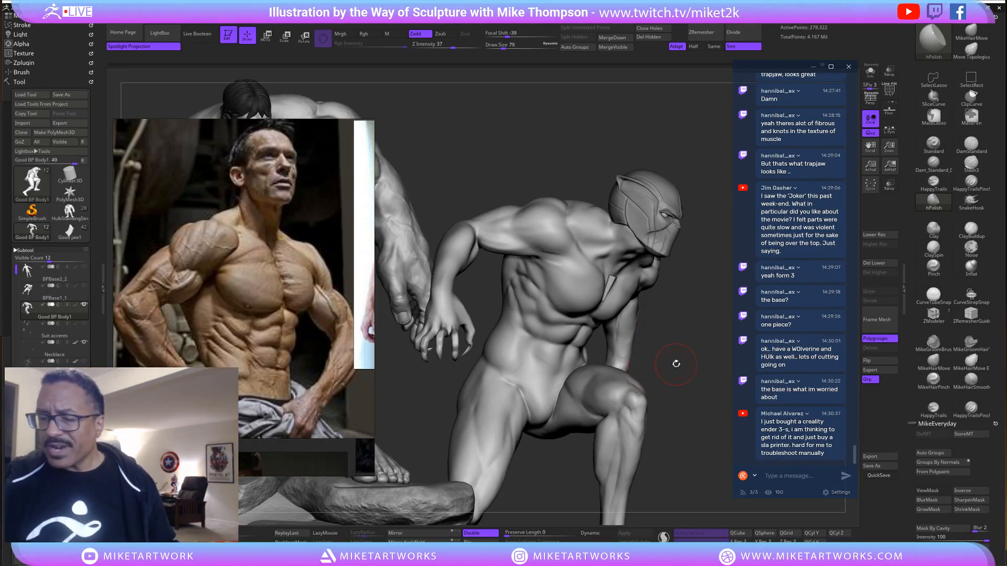
pyautogui.moveTo(681, 362); pyautogui.dragTo(683, 373)
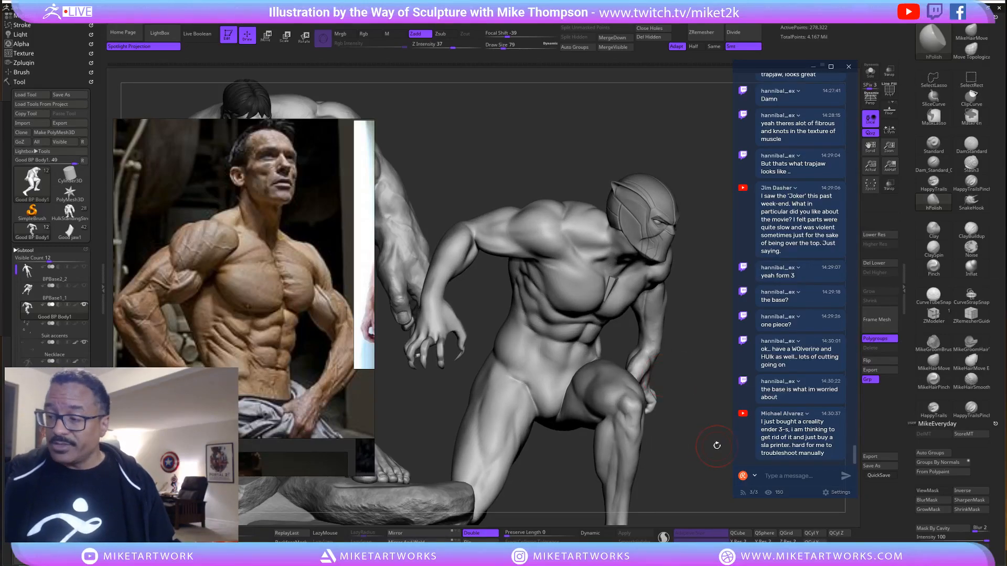
pyautogui.moveTo(710, 446)
pyautogui.mouseDown()
pyautogui.moveTo(703, 451)
pyautogui.moveTo(712, 394)
pyautogui.moveTo(711, 431)
pyautogui.moveTo(707, 418)
pyautogui.moveTo(691, 434)
pyautogui.moveTo(725, 401)
pyautogui.mouseUp()
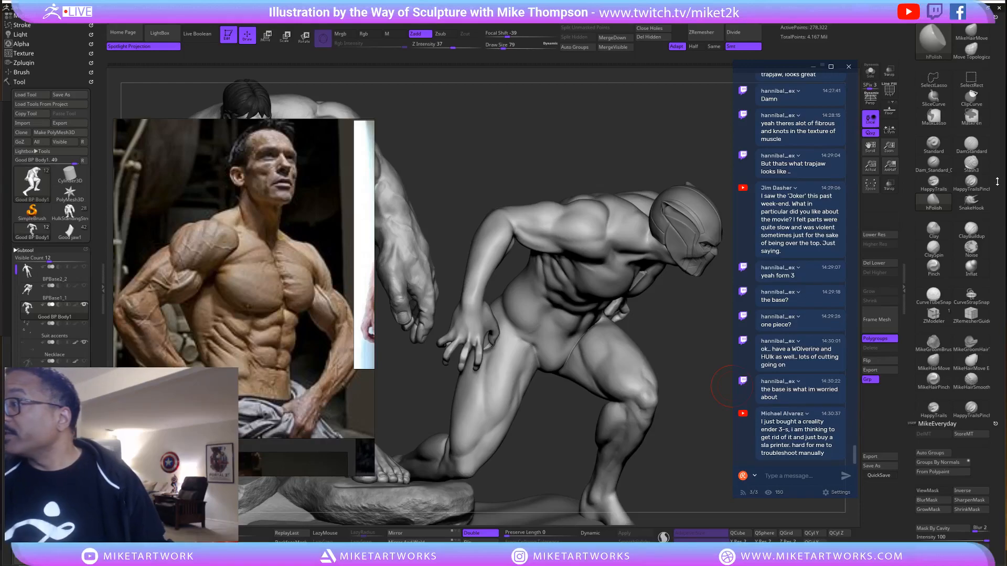
# Try ClaySpin strokes on the Black Panther's thighs to show muscle irregularity, and undo them.
pyautogui.click(933, 248)
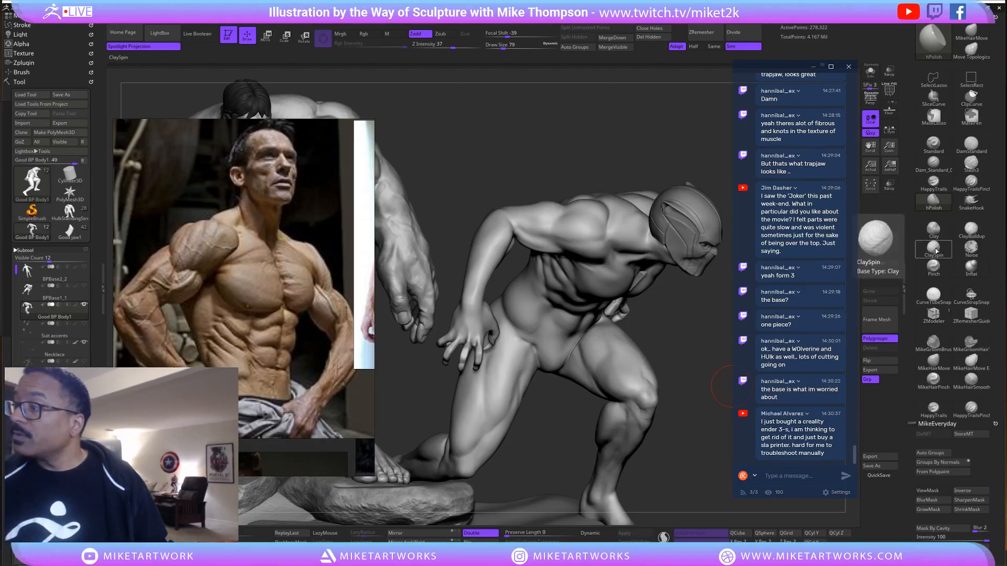
pyautogui.hotkey('ctrl', 'z')
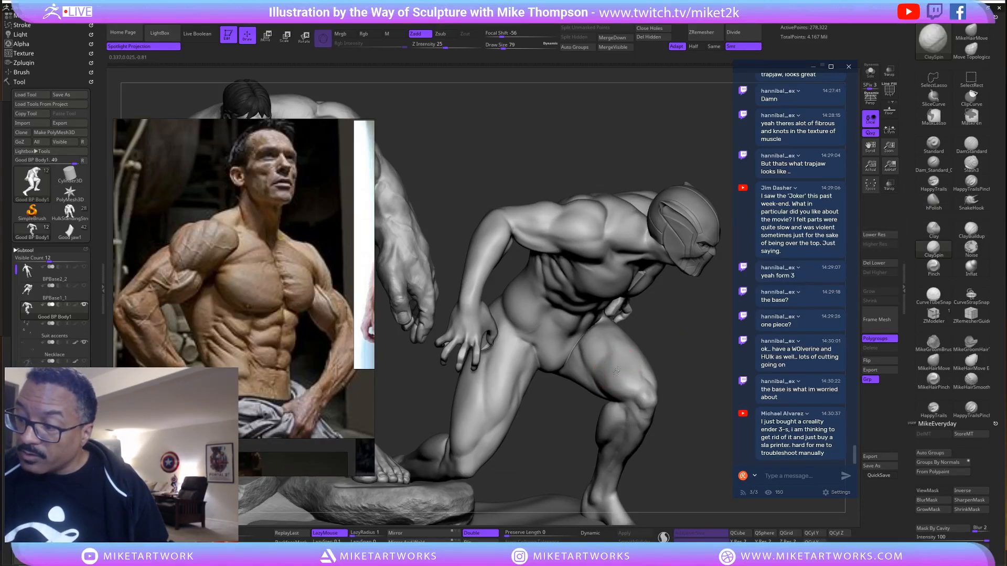
pyautogui.hotkey('ctrl', 'shift', 'z')
pyautogui.hotkey('ctrl', 'shift', 'z')
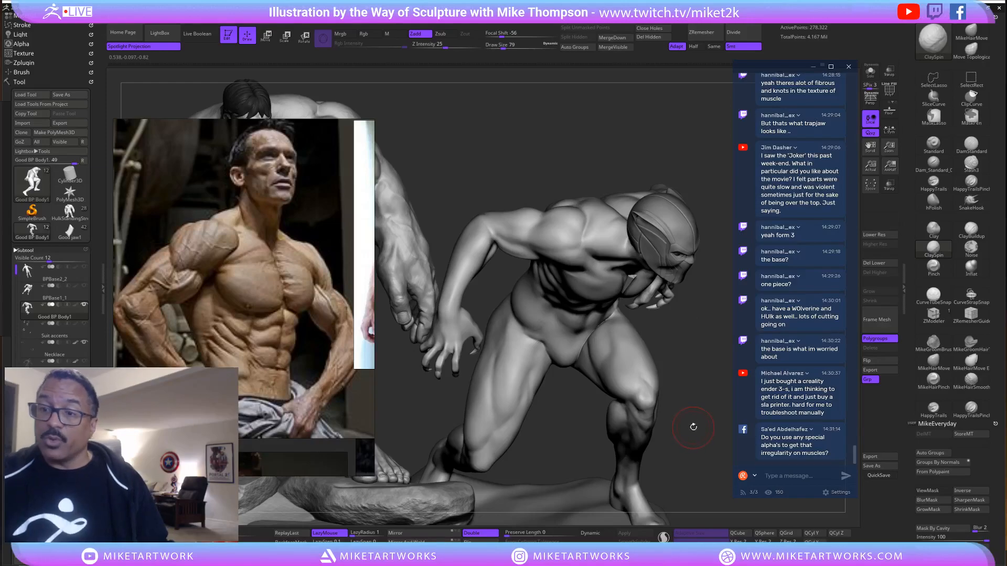
pyautogui.hotkey('ctrl', 'z')
pyautogui.hotkey('ctrl', 'z')
pyautogui.hotkey('ctrl', 'z')
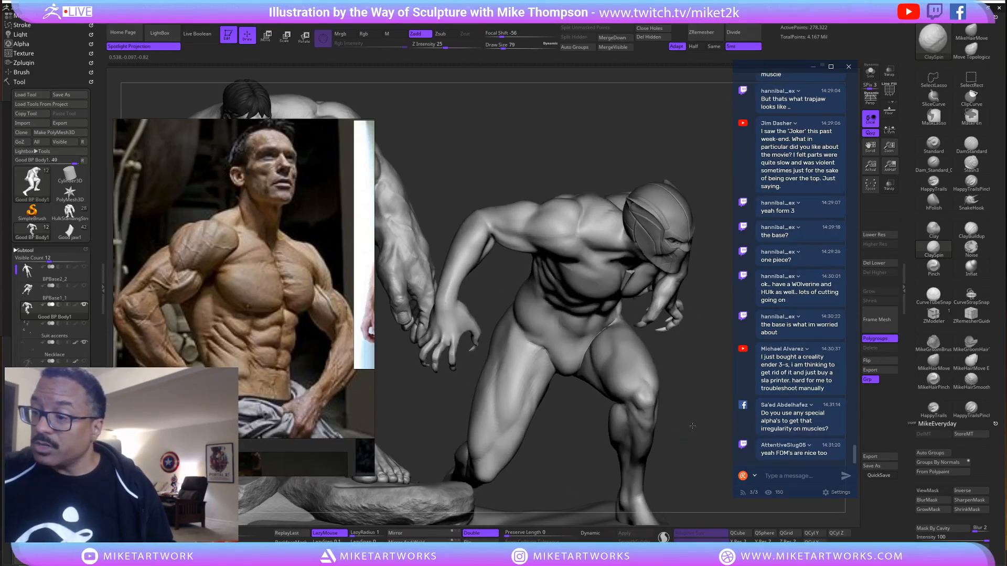
pyautogui.hotkey('ctrl', 'z')
pyautogui.hotkey('ctrl', 'z')
pyautogui.hotkey('ctrl', 'z')
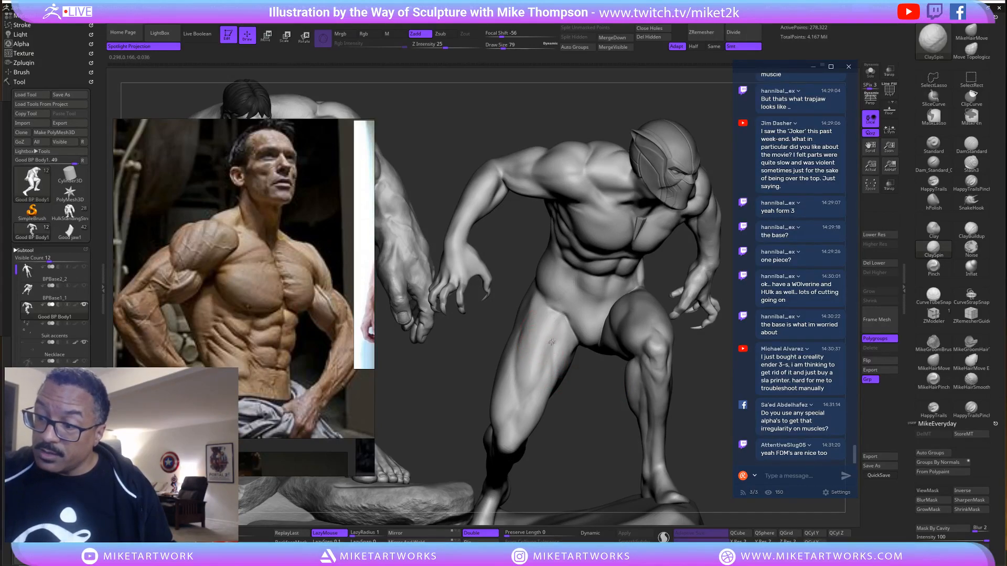
pyautogui.press('shift')
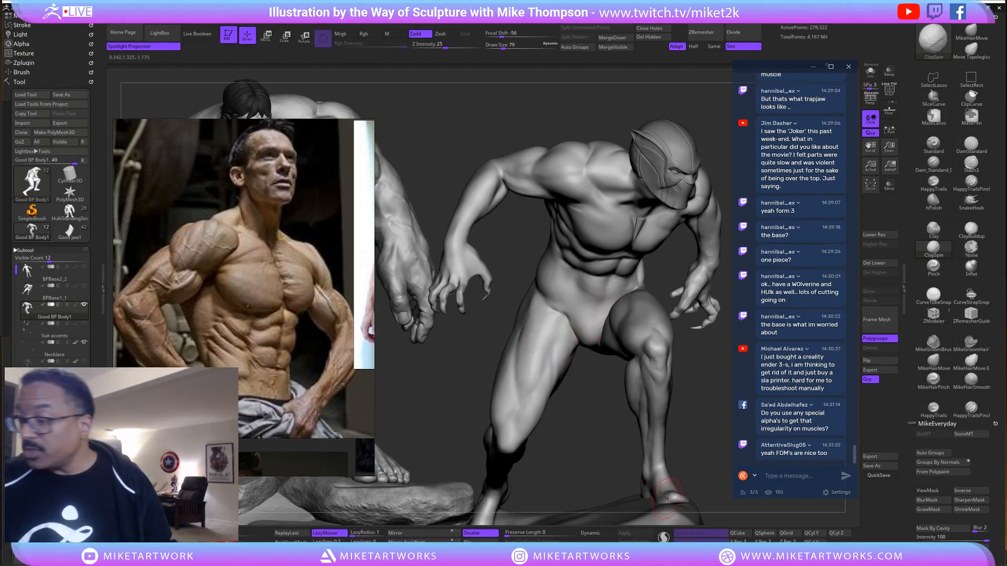
# Turn the Black Panther to a front view and move the lean man's photo lower to uncover the Hulk's head and chest.
pyautogui.moveTo(713, 463); pyautogui.dragTo(573, 439)
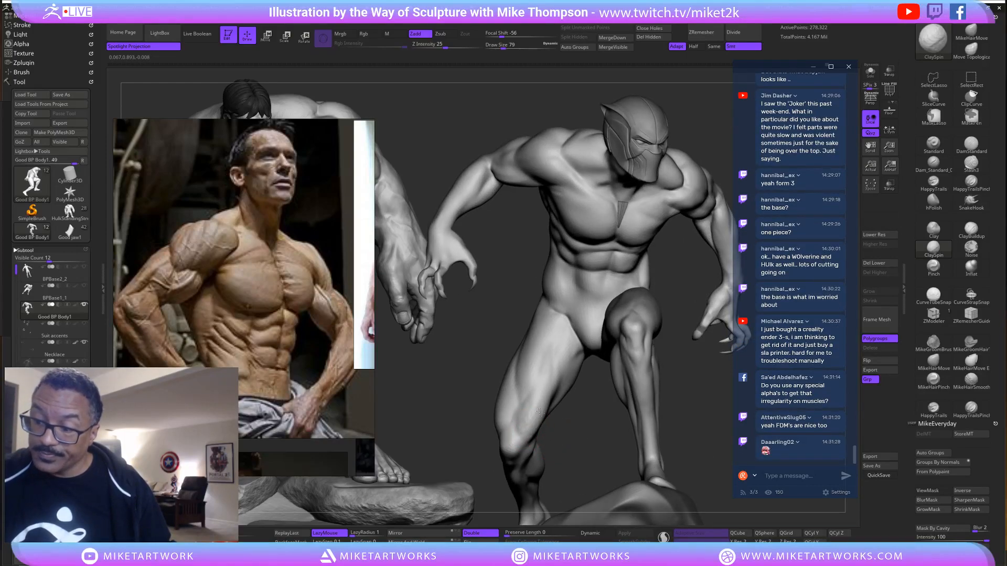
pyautogui.press('shift')
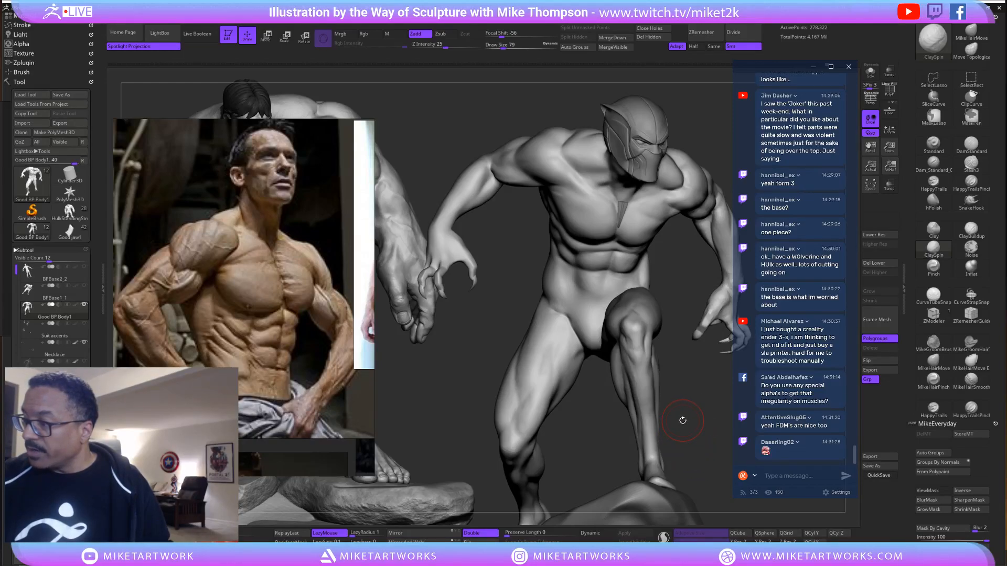
pyautogui.moveTo(310, 219); pyautogui.dragTo(331, 408, button='right')
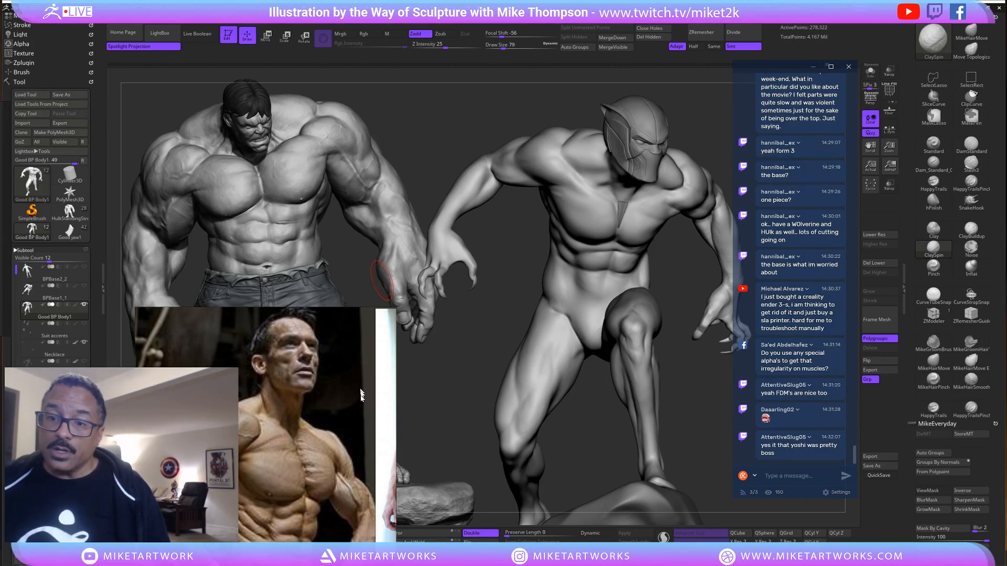
pyautogui.moveTo(351, 410); pyautogui.dragTo(334, 332, button='right')
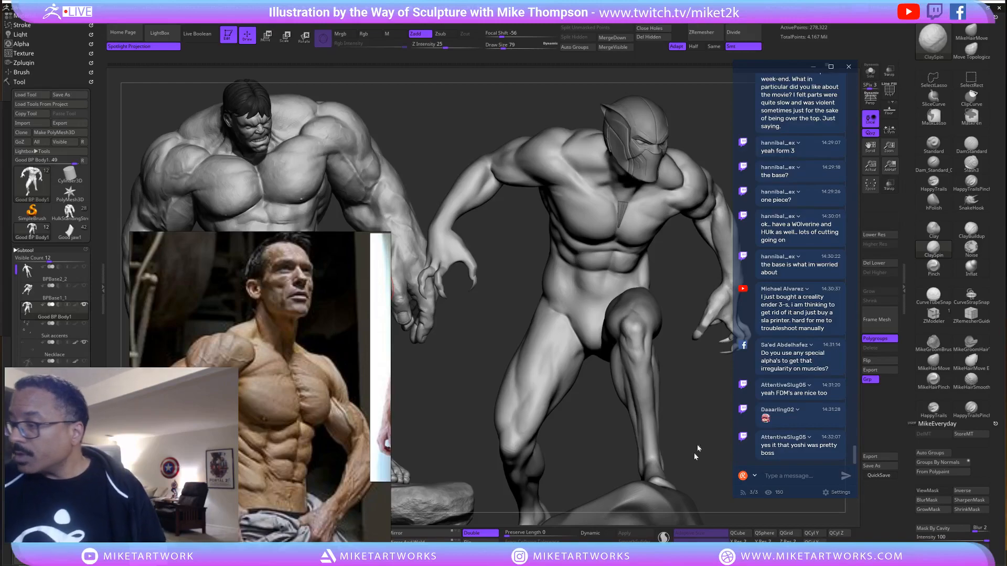
# Select the MikeHairMove brush and set its draw size to 130 for reshaping the Black Panther's legs.
pyautogui.moveTo(717, 450); pyautogui.dragTo(713, 448)
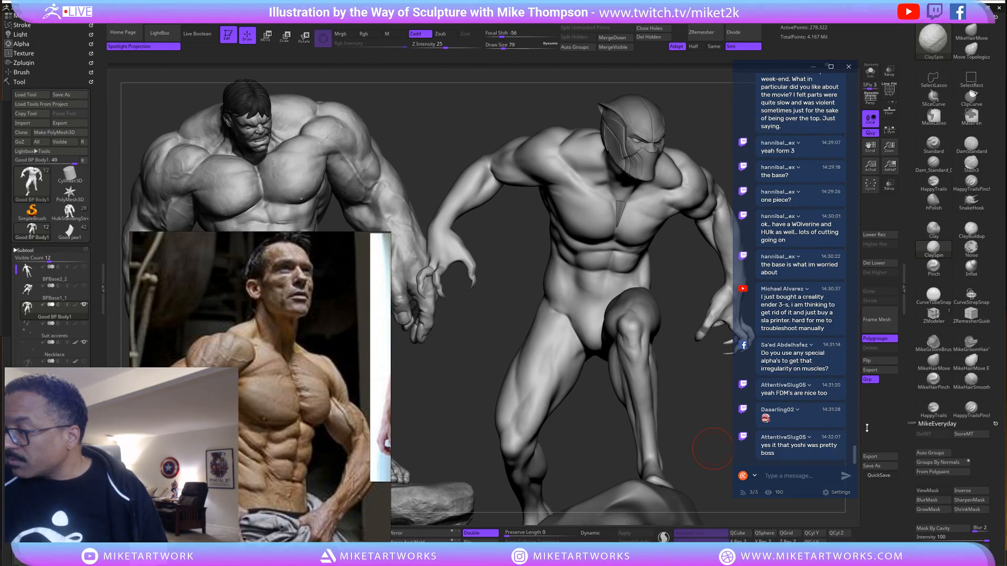
pyautogui.moveTo(697, 403)
pyautogui.mouseDown()
pyautogui.moveTo(676, 387)
pyautogui.moveTo(697, 407)
pyautogui.mouseUp()
pyautogui.click(970, 37)
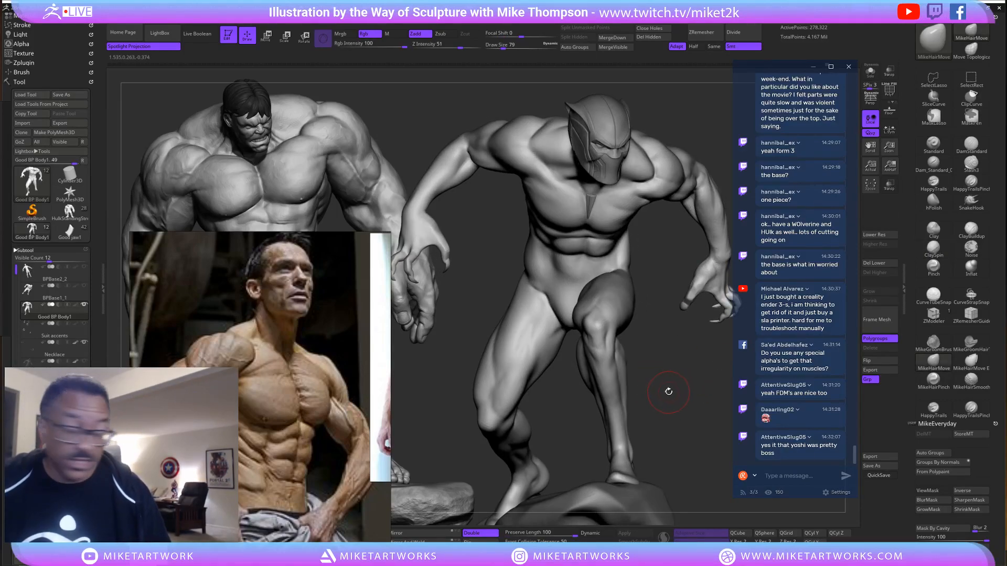
pyautogui.press('s')
pyautogui.moveTo(669, 393); pyautogui.dragTo(632, 366)
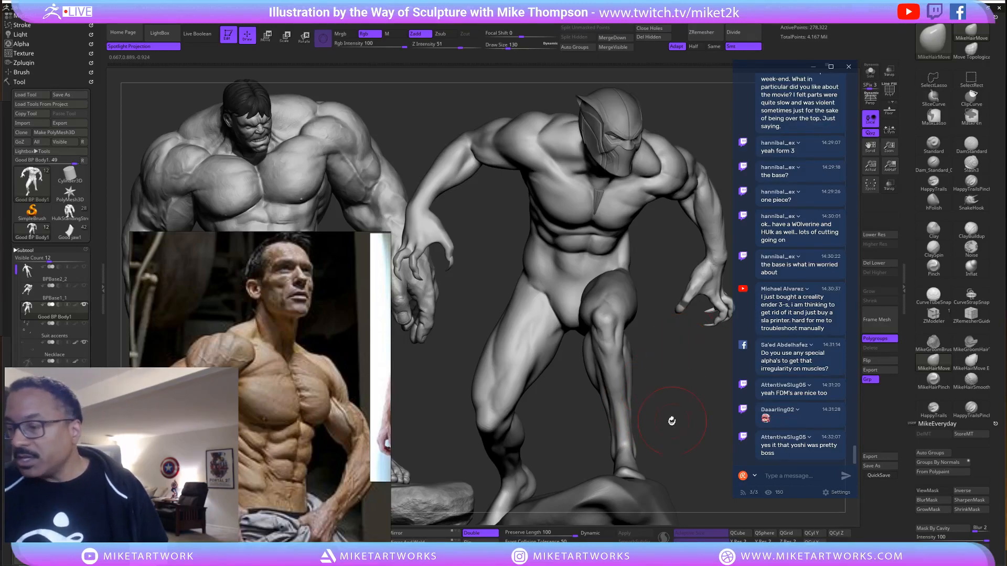
# Turn the Black Panther to a back view and enlarge the muscular bodybuilder's back photo on the reference board for comparison.
pyautogui.moveTo(684, 420)
pyautogui.mouseDown()
pyautogui.moveTo(651, 419)
pyautogui.moveTo(718, 374)
pyautogui.moveTo(698, 396)
pyautogui.moveTo(727, 358)
pyautogui.mouseUp()
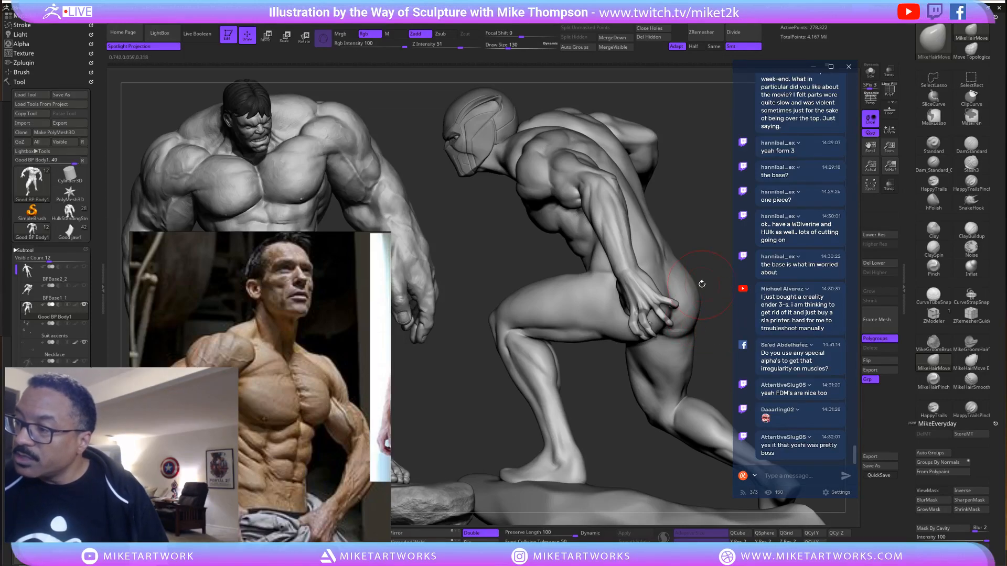
pyautogui.moveTo(690, 371)
pyautogui.mouseDown()
pyautogui.moveTo(582, 393)
pyautogui.moveTo(546, 433)
pyautogui.moveTo(578, 418)
pyautogui.mouseUp()
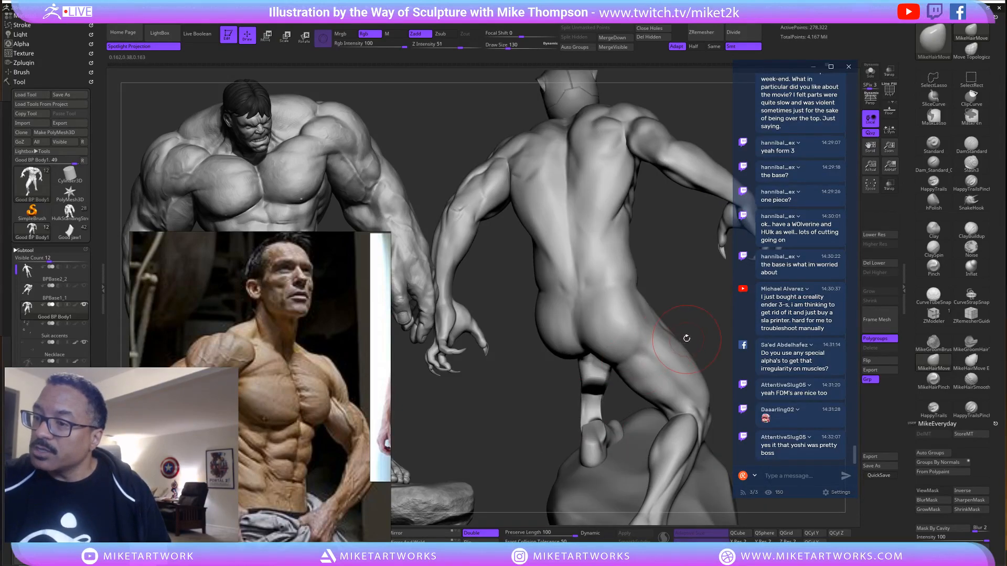
pyautogui.keyDown('alt'); pyautogui.moveTo(696, 323); pyautogui.dragTo(695, 316); pyautogui.keyUp('alt')
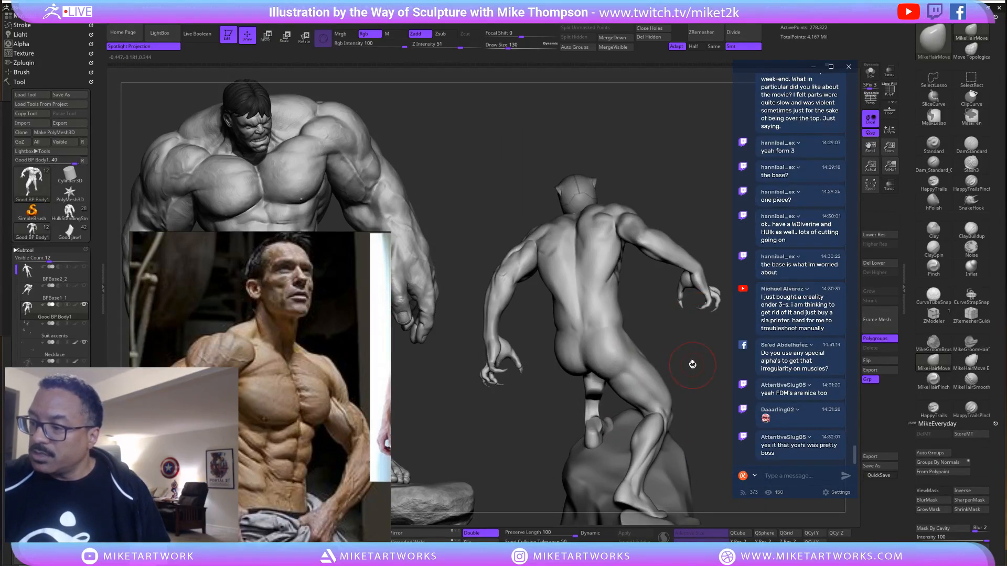
pyautogui.moveTo(692, 364)
pyautogui.mouseDown()
pyautogui.moveTo(716, 350)
pyautogui.moveTo(688, 409)
pyautogui.mouseUp()
pyautogui.press('ctrl')
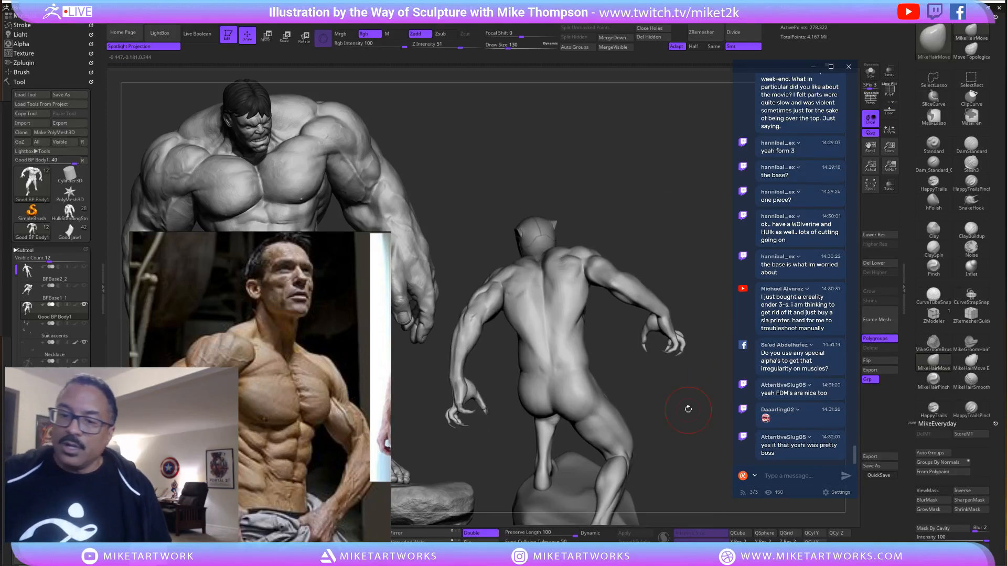
pyautogui.scroll(-3, 260, 442)
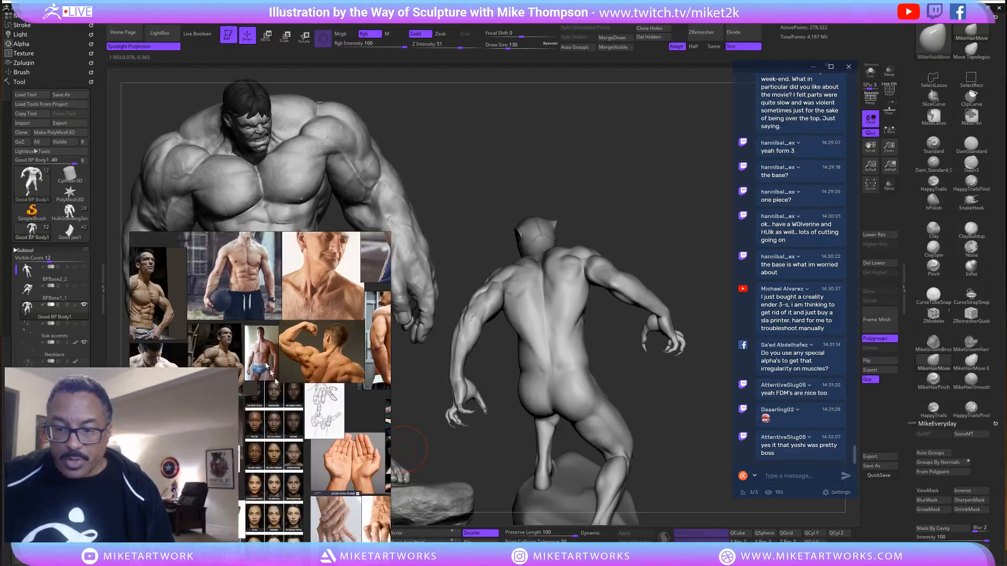
pyautogui.scroll(3, 357, 346)
pyautogui.scroll(2, 324, 391)
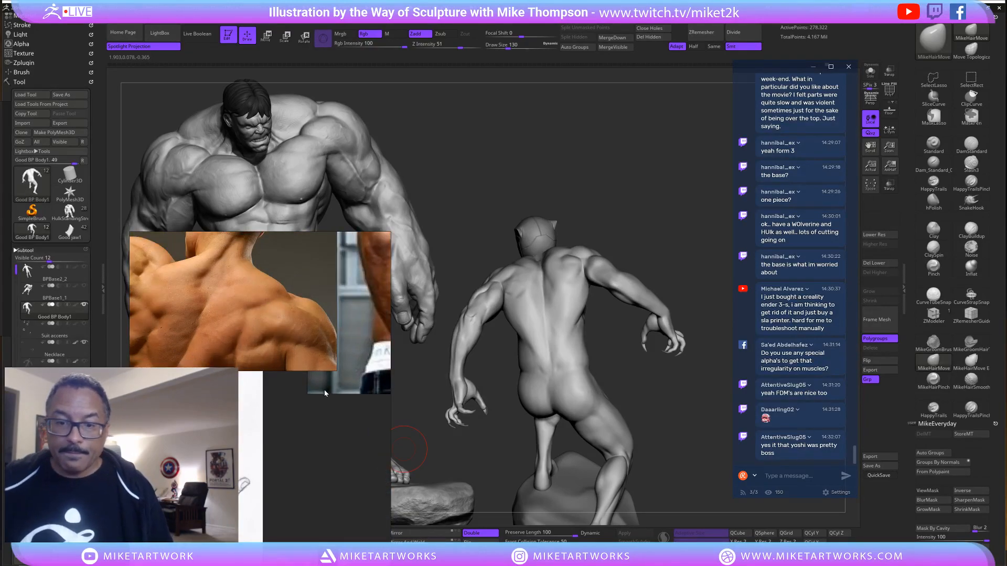
# Compare the Black Panther's back with the photo and nudge the lat edge beneath the raised arm using MikeHairMove.
pyautogui.moveTo(654, 407); pyautogui.dragTo(681, 281)
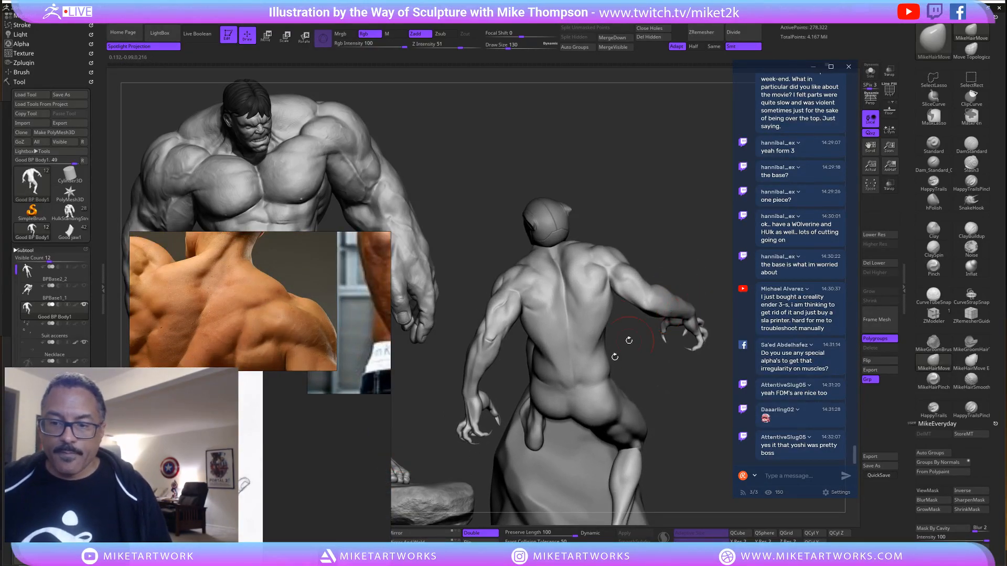
pyautogui.moveTo(507, 447); pyautogui.dragTo(664, 309)
pyautogui.moveTo(660, 356); pyautogui.dragTo(662, 352)
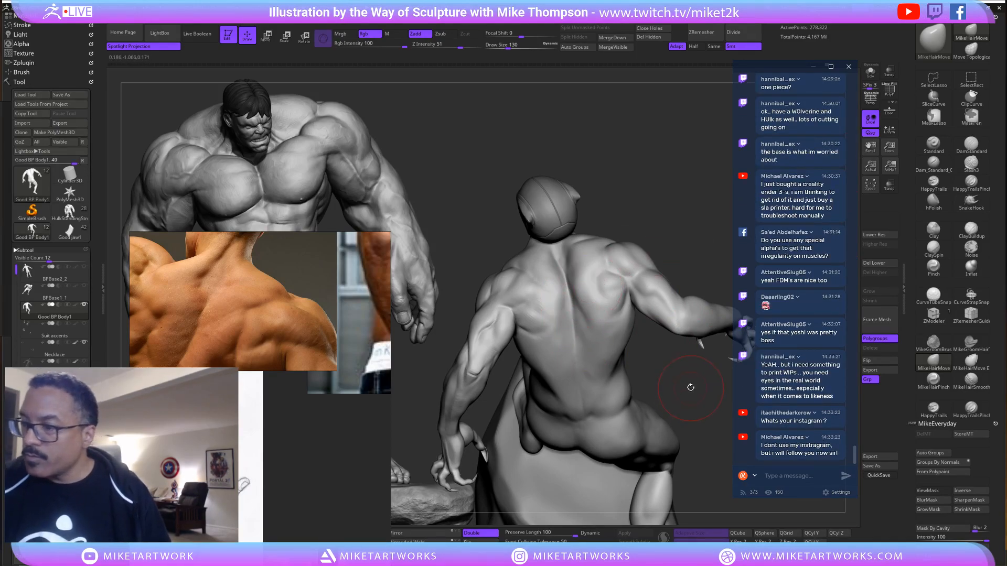
pyautogui.moveTo(691, 387)
pyautogui.mouseDown()
pyautogui.moveTo(675, 359)
pyautogui.moveTo(686, 370)
pyautogui.mouseUp()
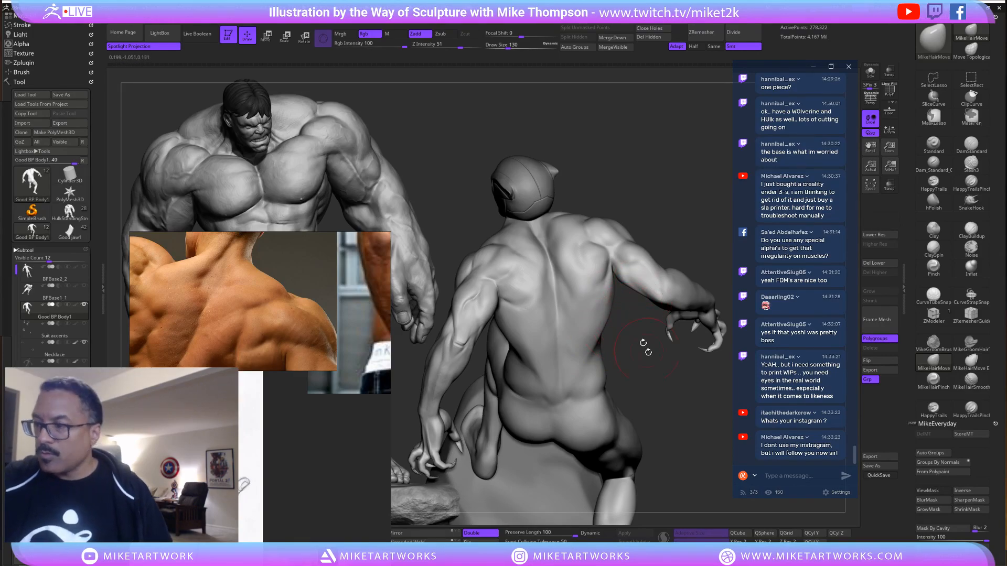
pyautogui.moveTo(645, 347)
pyautogui.mouseDown()
pyautogui.moveTo(671, 379)
pyautogui.moveTo(665, 388)
pyautogui.mouseUp()
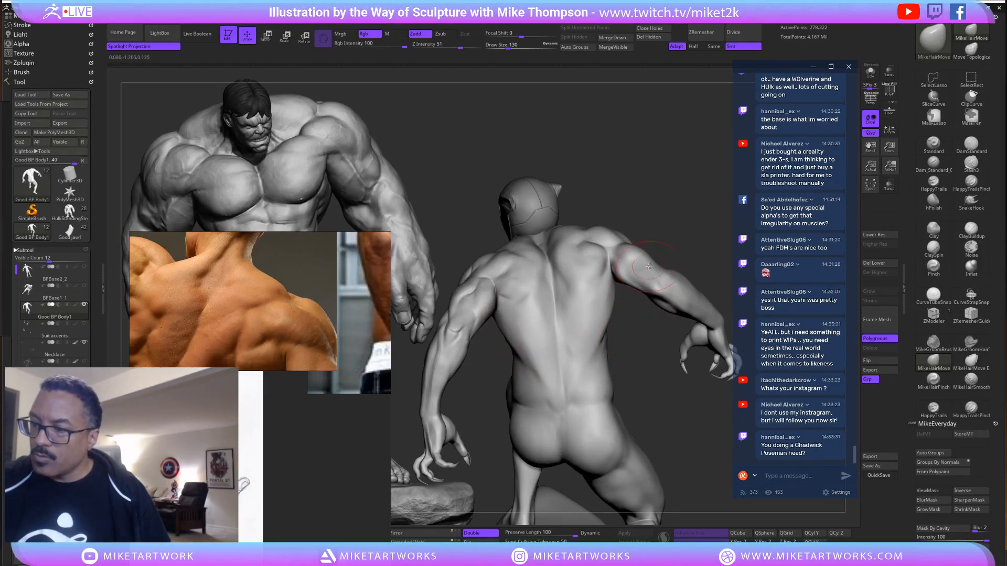
pyautogui.moveTo(666, 420)
pyautogui.mouseDown()
pyautogui.moveTo(667, 390)
pyautogui.moveTo(655, 397)
pyautogui.moveTo(662, 368)
pyautogui.mouseUp()
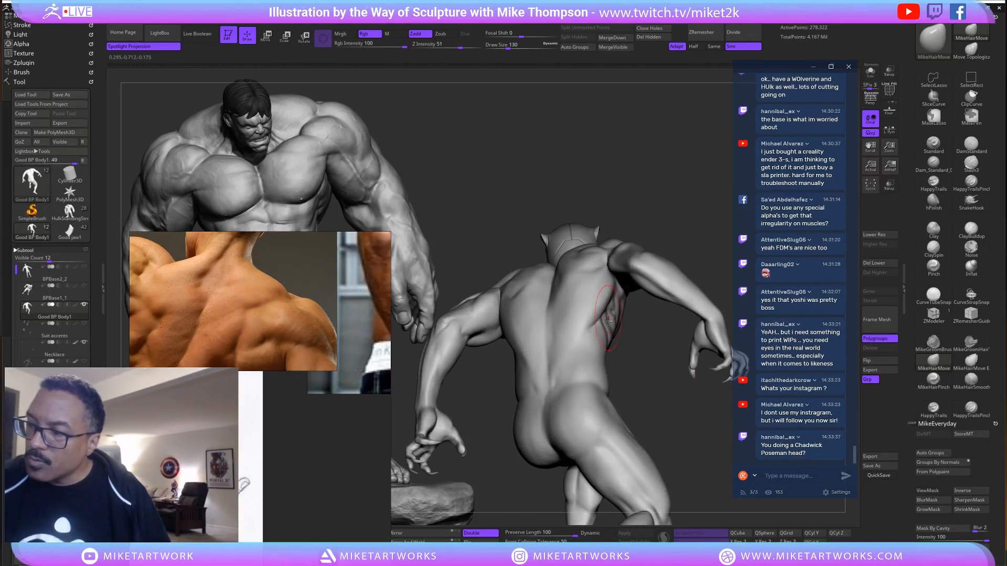
pyautogui.moveTo(607, 318); pyautogui.dragTo(610, 318)
# Set the draw size to 74, lower the body two subdivision levels, and reshape the torso's side below the armpit.
pyautogui.press('s')
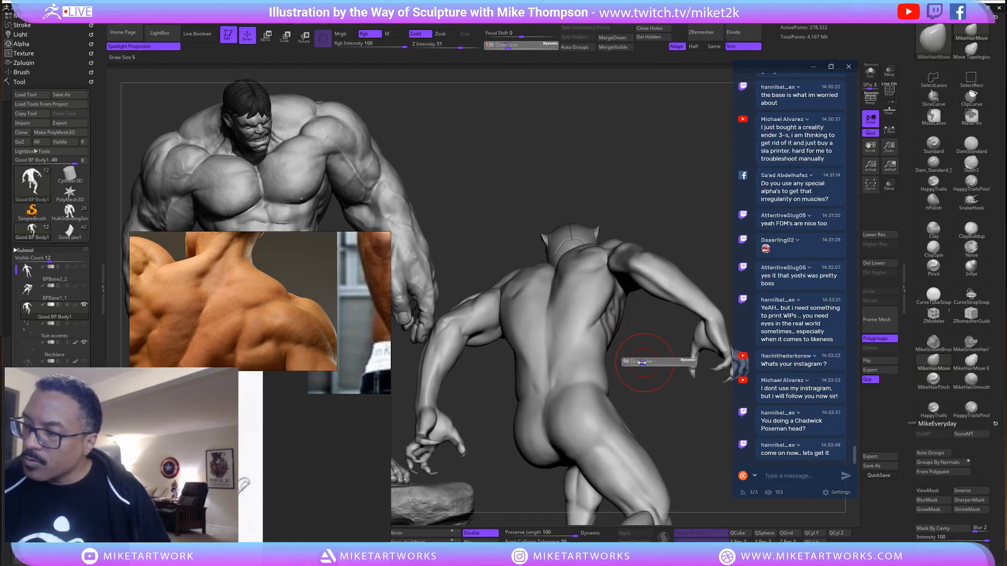
pyautogui.moveTo(646, 363); pyautogui.dragTo(641, 360)
pyautogui.hotkey('shift', 'd')
pyautogui.hotkey('shift', 'd')
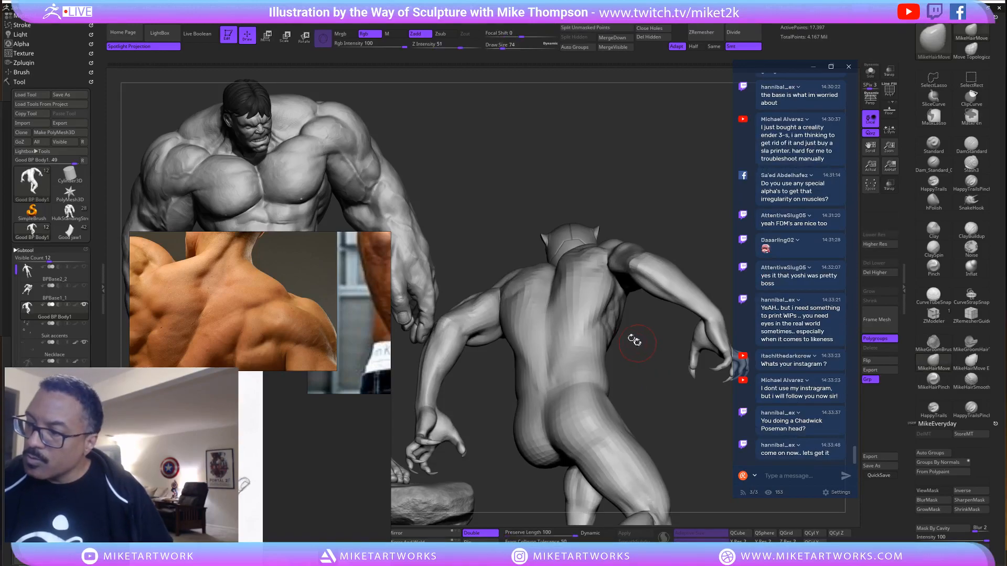
pyautogui.moveTo(640, 341); pyautogui.dragTo(636, 314)
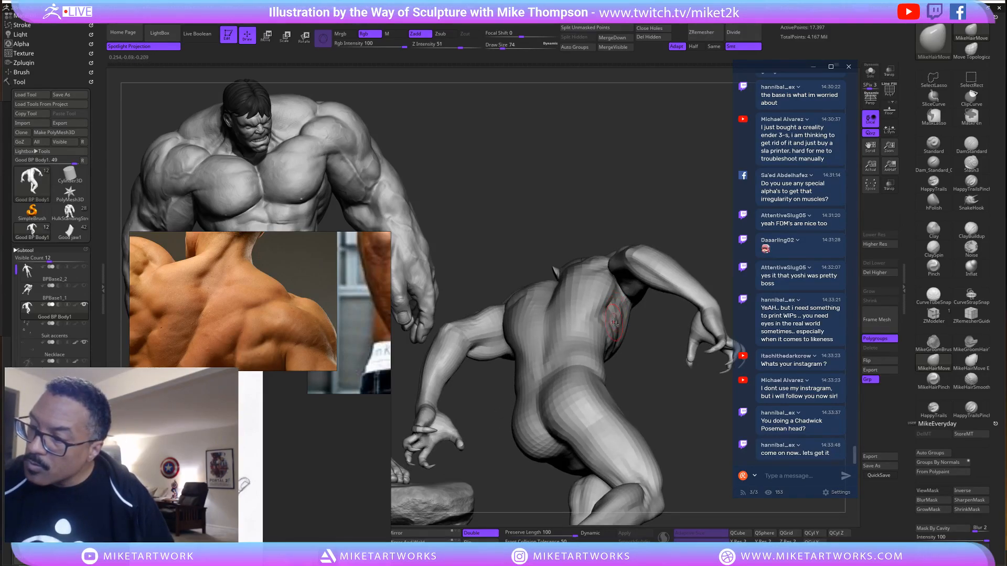
pyautogui.moveTo(614, 323)
pyautogui.mouseDown()
pyautogui.moveTo(679, 224)
pyautogui.moveTo(617, 311)
pyautogui.mouseUp()
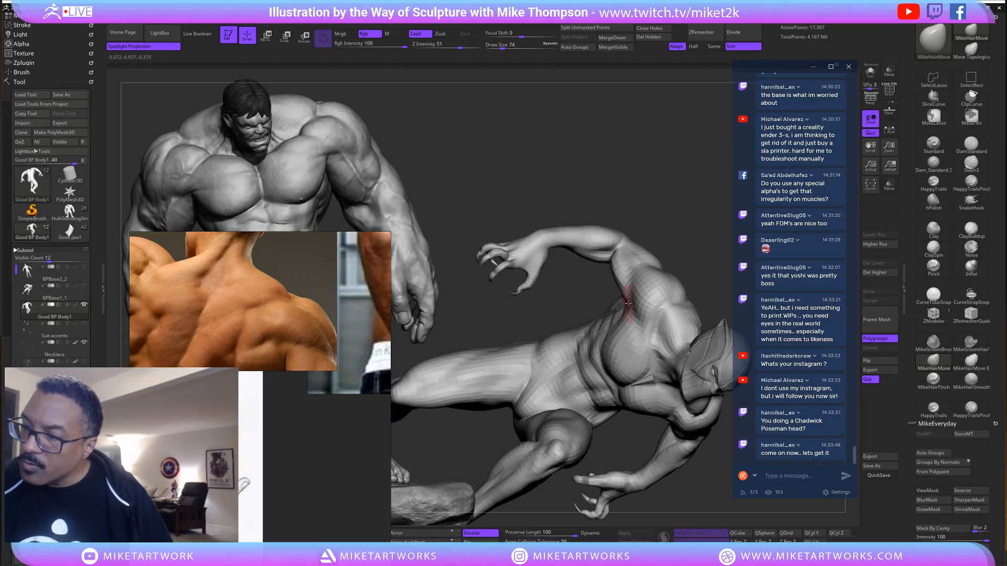
# Raise the body two subdivision levels and isolate the upper torso and upper arms with partial hiding and Solo mode.
pyautogui.moveTo(679, 229); pyautogui.dragTo(706, 331)
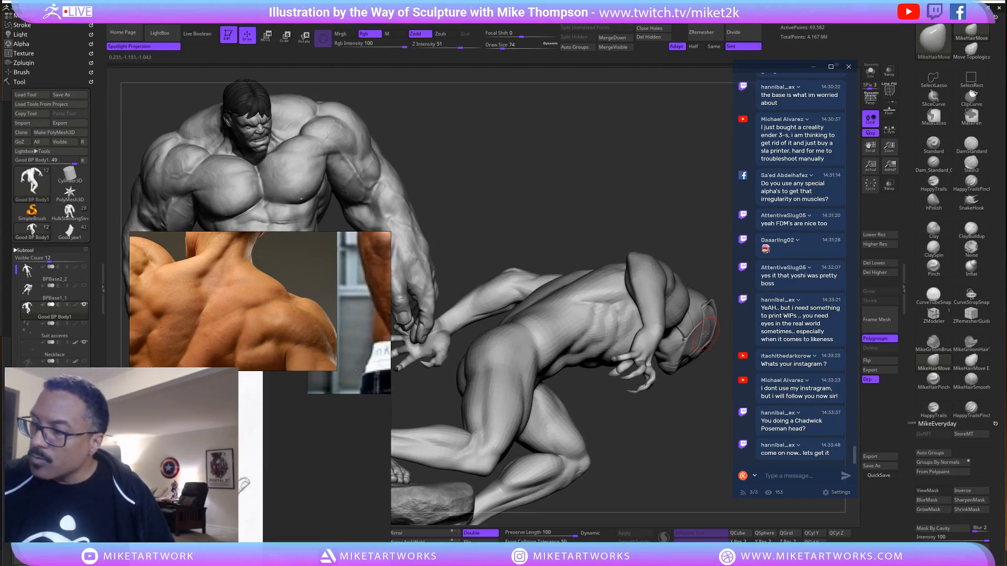
pyautogui.press('d')
pyautogui.press('d')
pyautogui.moveTo(683, 401)
pyautogui.mouseDown()
pyautogui.moveTo(674, 423)
pyautogui.moveTo(687, 441)
pyautogui.moveTo(705, 364)
pyautogui.moveTo(556, 257)
pyautogui.moveTo(543, 296)
pyautogui.moveTo(590, 430)
pyautogui.moveTo(699, 394)
pyautogui.moveTo(722, 417)
pyautogui.moveTo(700, 362)
pyautogui.mouseUp()
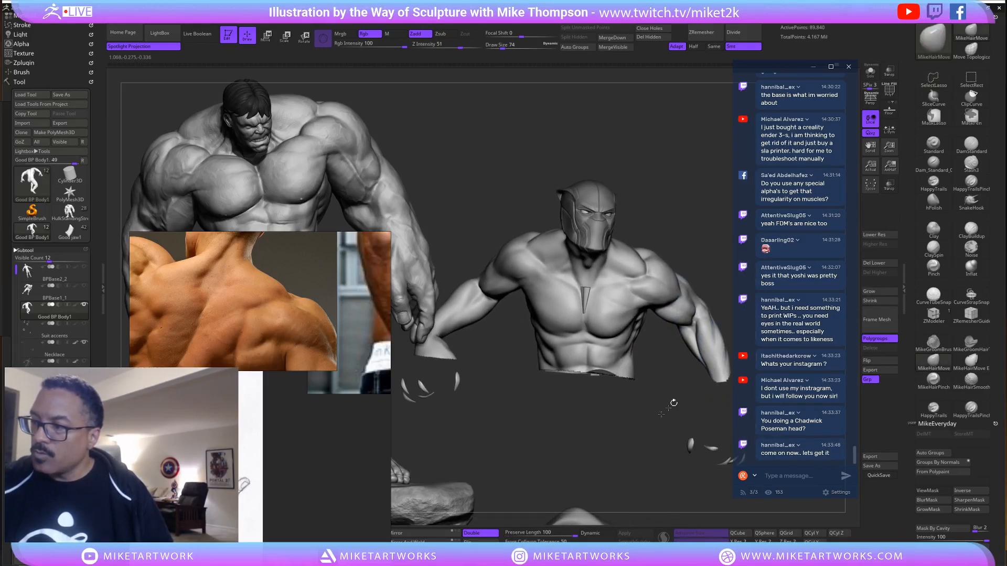
pyautogui.moveTo(684, 208)
pyautogui.keyDown('ctrl'); pyautogui.keyDown('shift'); pyautogui.mouseDown()
pyautogui.moveTo(603, 419)
pyautogui.moveTo(480, 283)
pyautogui.moveTo(677, 157)
pyautogui.moveTo(682, 210)
pyautogui.mouseUp(); pyautogui.keyUp('shift'); pyautogui.keyUp('ctrl')
pyautogui.moveTo(653, 397)
pyautogui.mouseDown()
pyautogui.moveTo(642, 467)
pyautogui.moveTo(565, 439)
pyautogui.moveTo(647, 447)
pyautogui.moveTo(668, 414)
pyautogui.moveTo(637, 435)
pyautogui.moveTo(669, 404)
pyautogui.mouseUp()
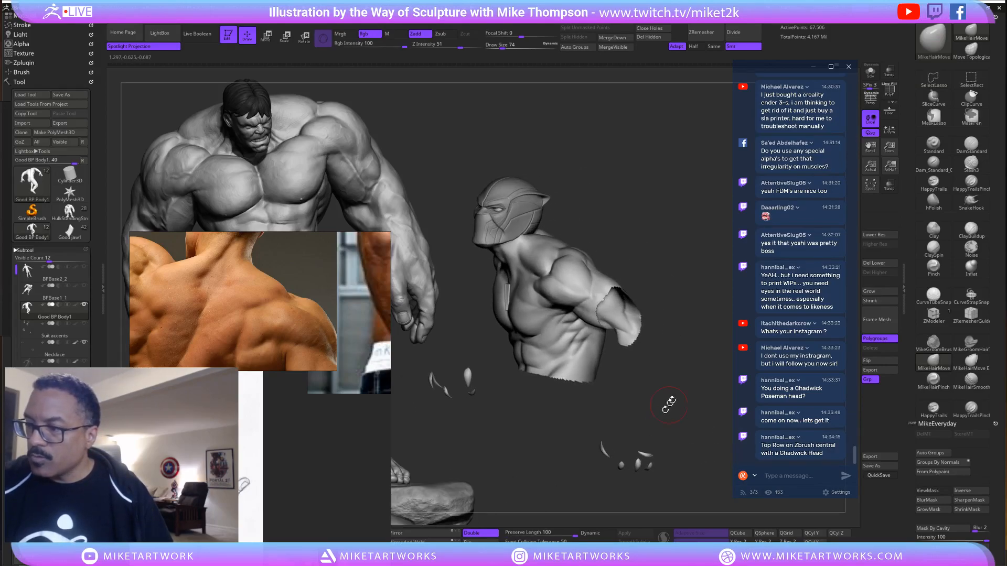
pyautogui.hotkey('alt', 's')
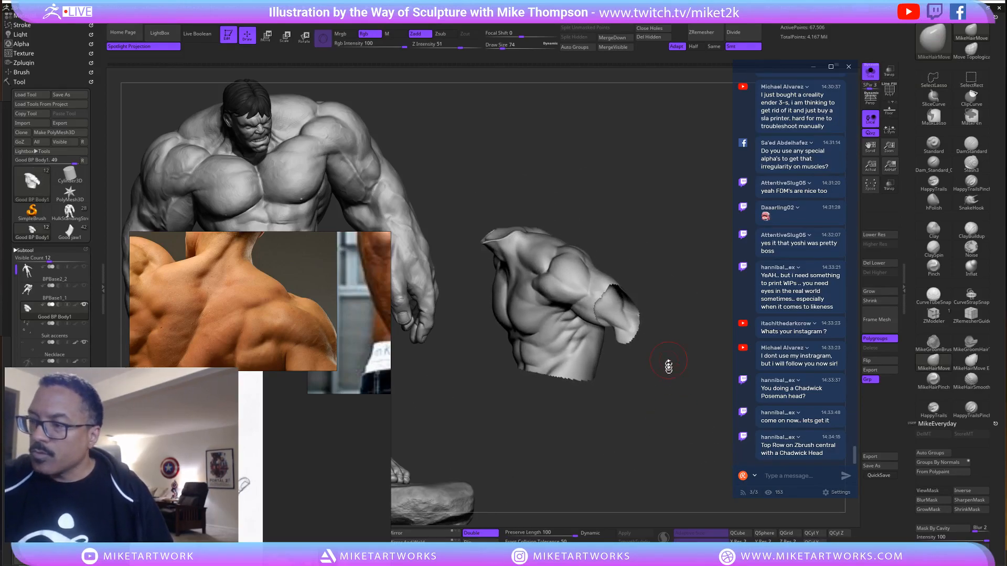
# Carve grooves between the serratus muscles along the side of the ribcage with the DamStandard brush.
pyautogui.moveTo(666, 360)
pyautogui.mouseDown()
pyautogui.moveTo(682, 367)
pyautogui.moveTo(697, 356)
pyautogui.moveTo(690, 373)
pyautogui.mouseUp()
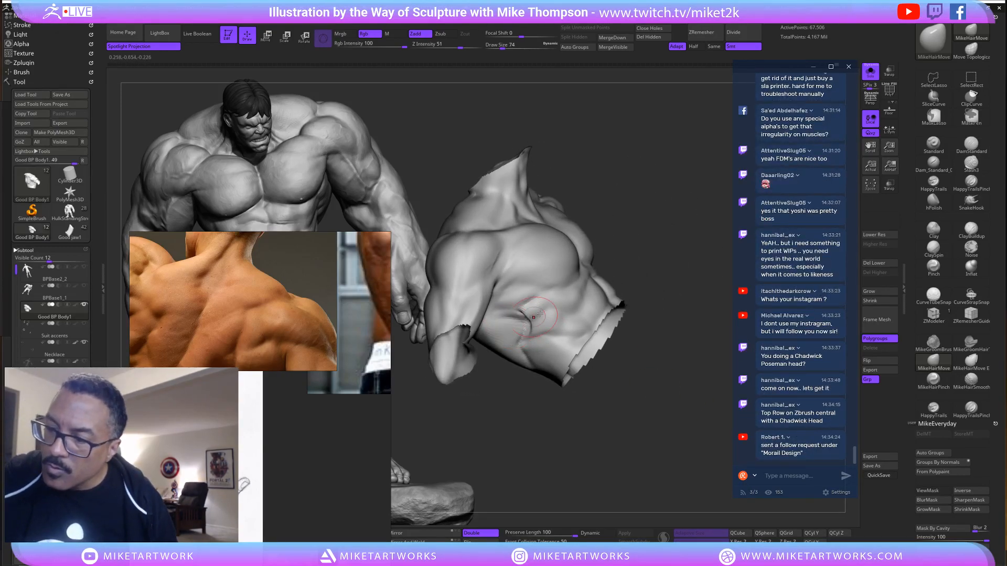
pyautogui.moveTo(643, 386); pyautogui.dragTo(630, 395)
pyautogui.keyDown('alt'); pyautogui.moveTo(629, 395); pyautogui.dragTo(676, 386); pyautogui.keyUp('alt')
pyautogui.click(971, 145)
pyautogui.moveTo(609, 387); pyautogui.dragTo(625, 395)
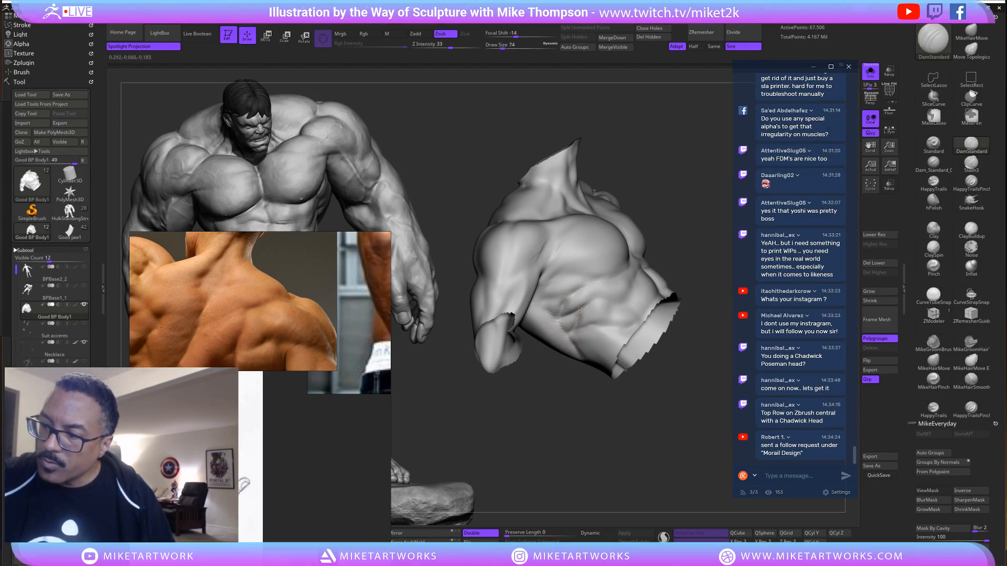
pyautogui.moveTo(584, 325); pyautogui.dragTo(619, 307)
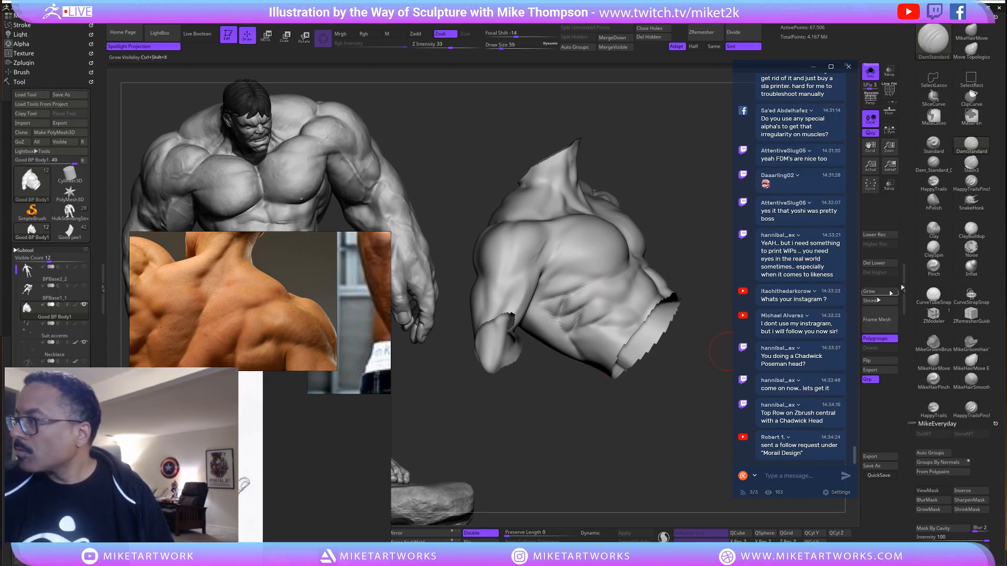
# Build up the serratus and rib muscles on the torso's side with ClaySpin at draw size 59, smoothing the forms.
pyautogui.click(933, 249)
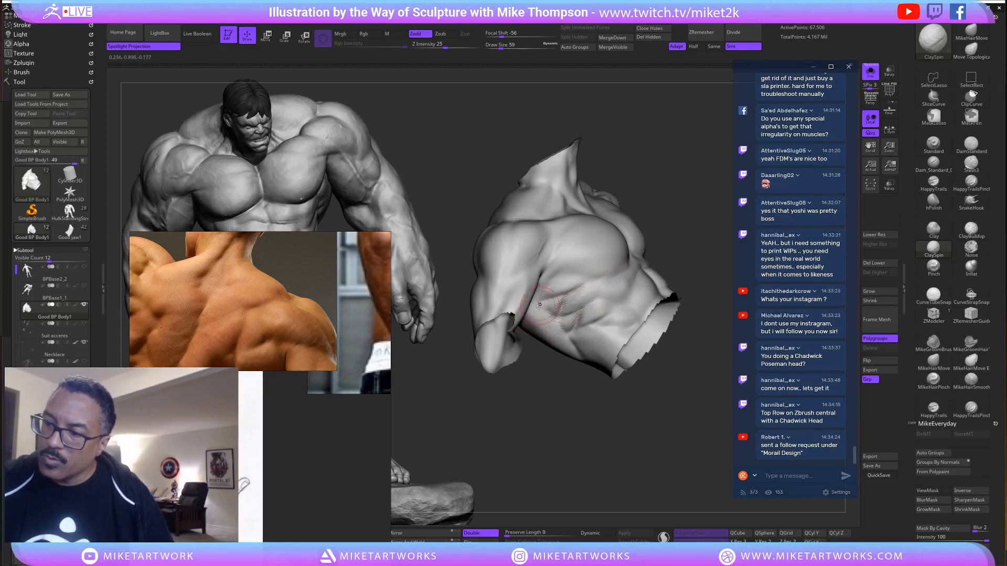
pyautogui.moveTo(626, 418); pyautogui.dragTo(616, 438)
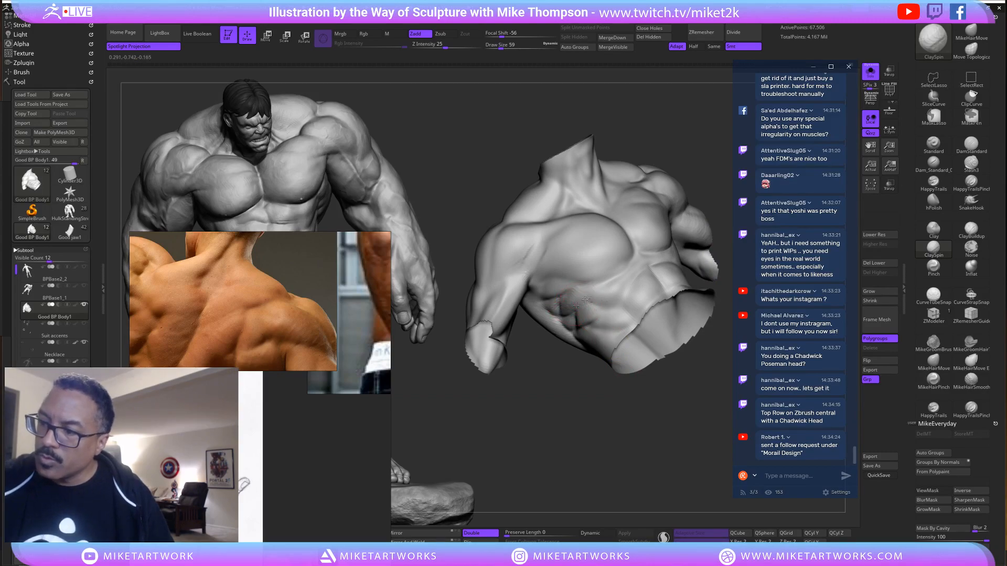
pyautogui.press('shift')
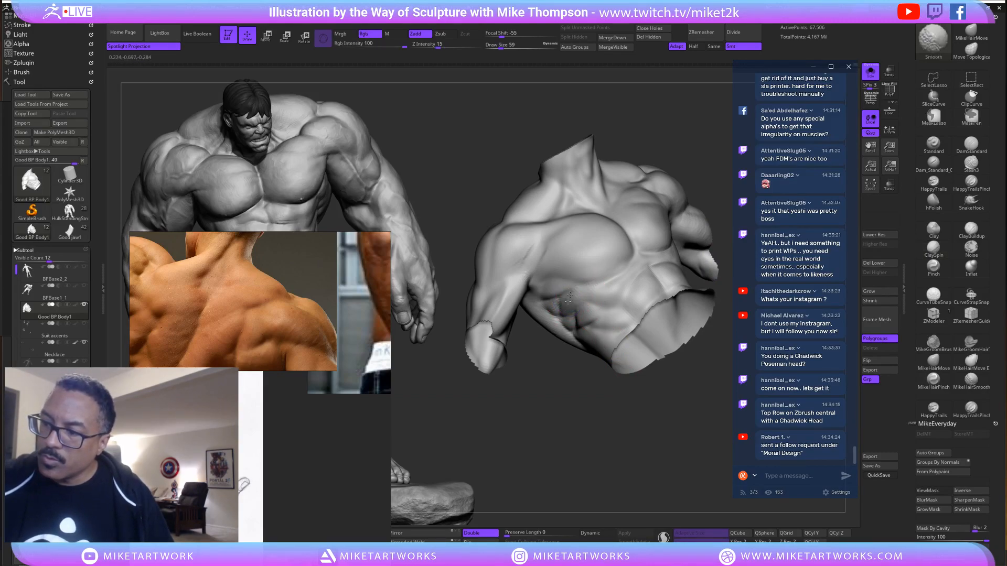
pyautogui.moveTo(579, 290); pyautogui.dragTo(583, 320, button='right')
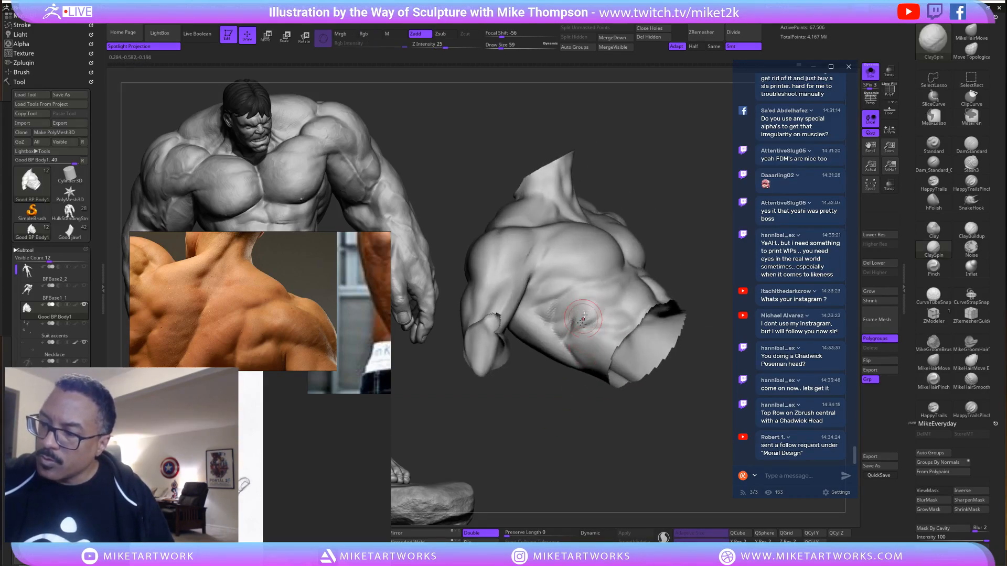
pyautogui.moveTo(582, 324)
pyautogui.mouseDown()
pyautogui.moveTo(607, 302)
pyautogui.moveTo(598, 310)
pyautogui.mouseUp()
# Carve the separations of the lower ribs and obliques with DamStandard, and smooth the area toward the waist.
pyautogui.click(971, 144)
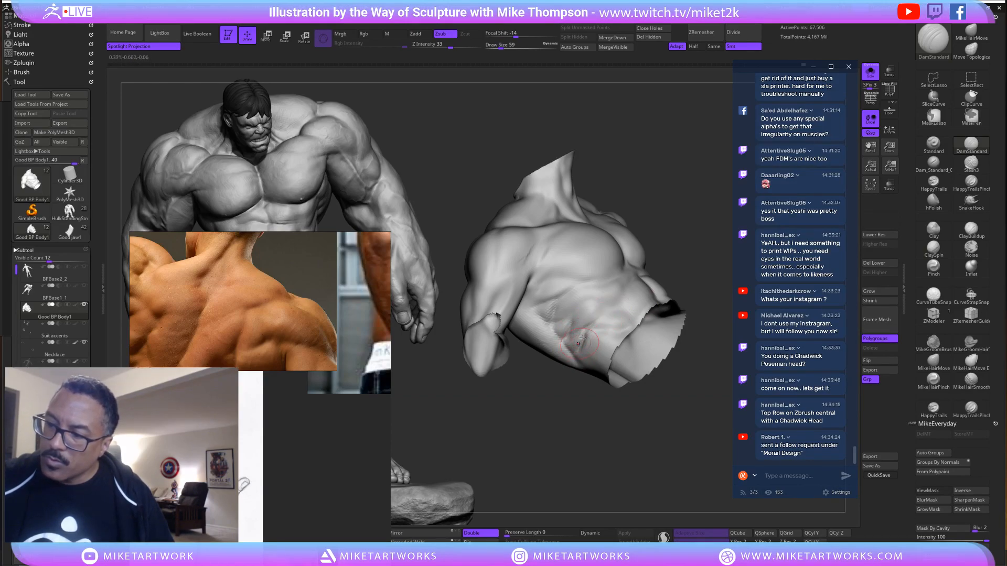
pyautogui.moveTo(586, 415)
pyautogui.mouseDown()
pyautogui.moveTo(572, 442)
pyautogui.moveTo(594, 344)
pyautogui.mouseUp()
pyautogui.press('shift')
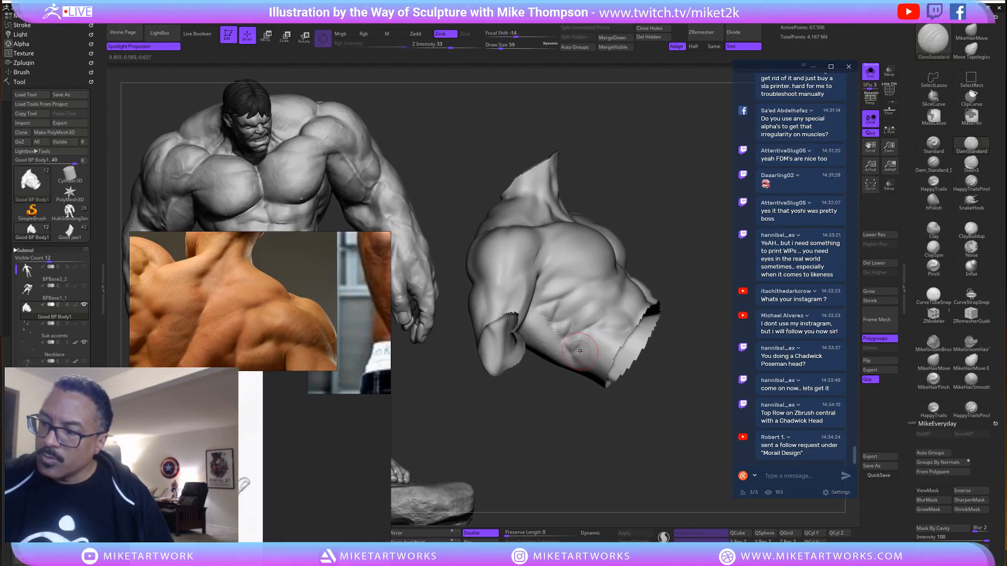
pyautogui.keyDown('shift'); pyautogui.moveTo(593, 340); pyautogui.dragTo(614, 331); pyautogui.keyUp('shift')
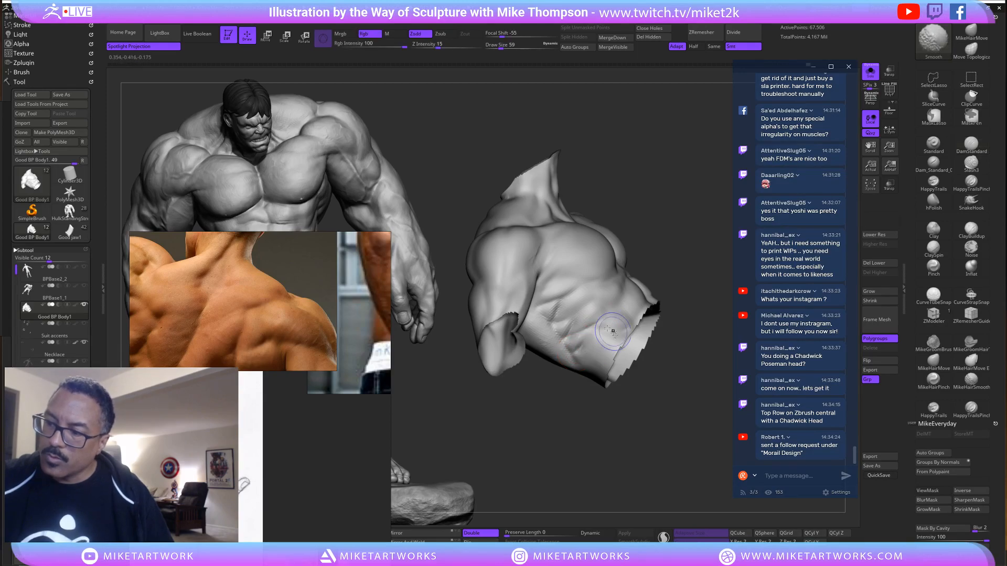
pyautogui.moveTo(655, 415)
pyautogui.mouseDown()
pyautogui.moveTo(638, 443)
pyautogui.moveTo(642, 433)
pyautogui.mouseUp()
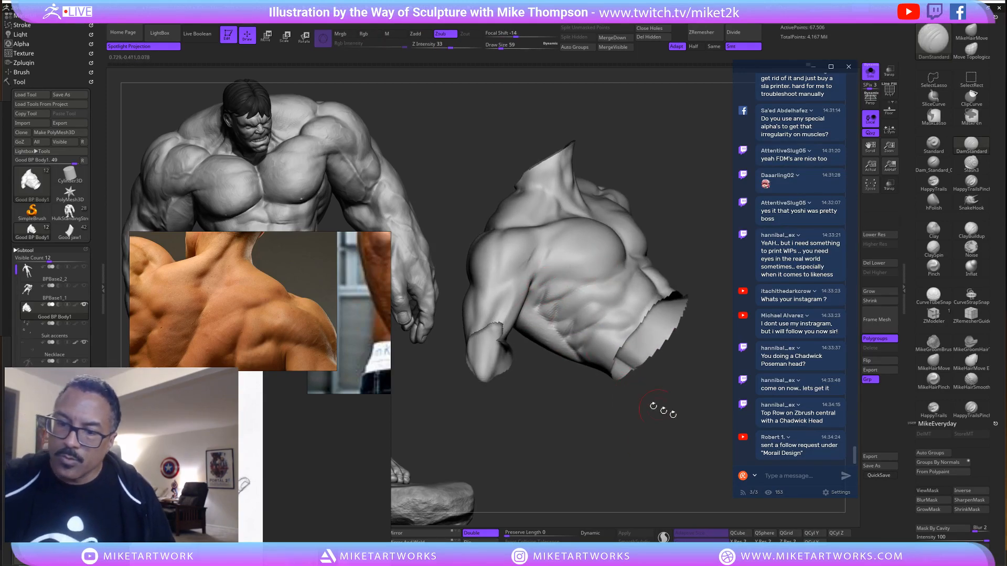
# Find the photo of the shirtless man in jeans seen from behind and enlarge it on the reference board.
pyautogui.scroll(-2, 229, 311)
pyautogui.scroll(-4, 229, 311)
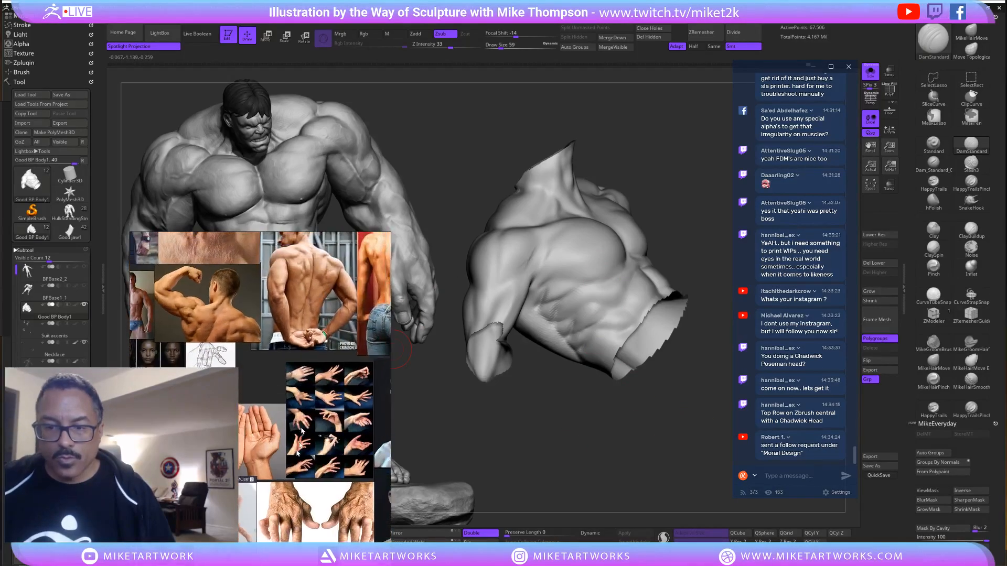
pyautogui.scroll(5, 305, 440)
pyautogui.moveTo(315, 325); pyautogui.dragTo(246, 459, button='middle')
pyautogui.scroll(-3, 261, 465)
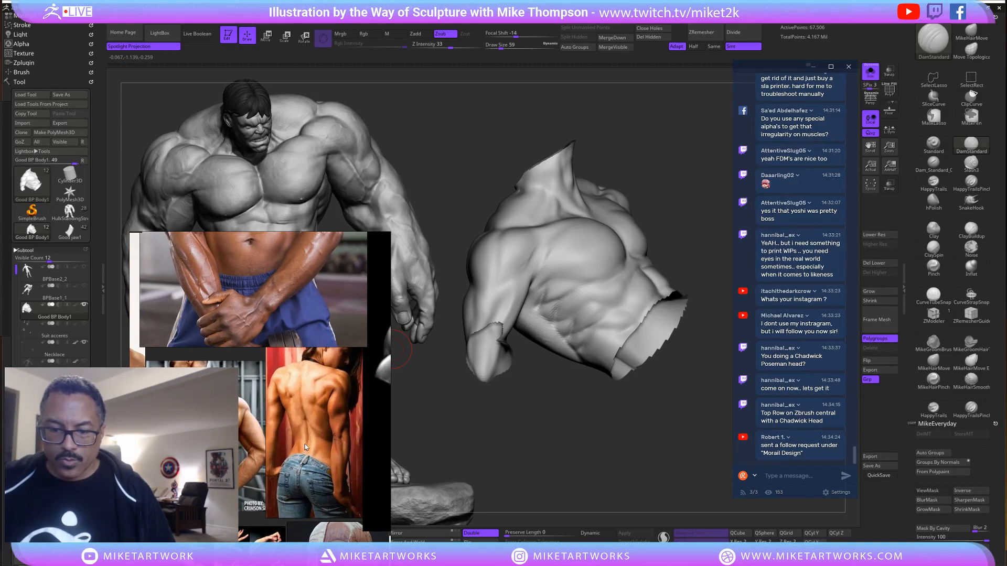
pyautogui.moveTo(305, 447); pyautogui.dragTo(283, 427, button='middle')
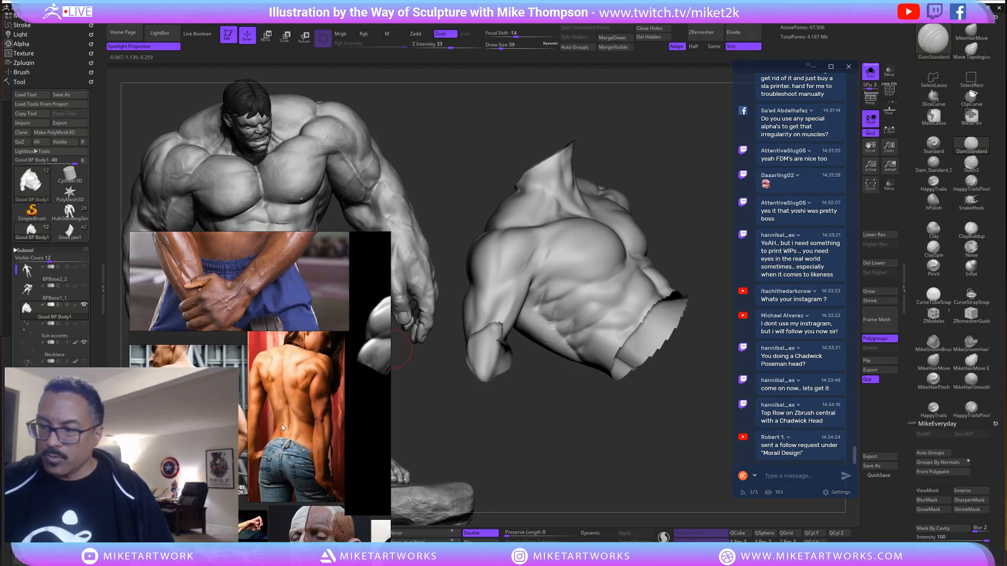
# Carve the spine furrow and the V-shaped lower-back lines with DamStandard, and smooth the lower back.
pyautogui.moveTo(638, 409); pyautogui.dragTo(655, 393)
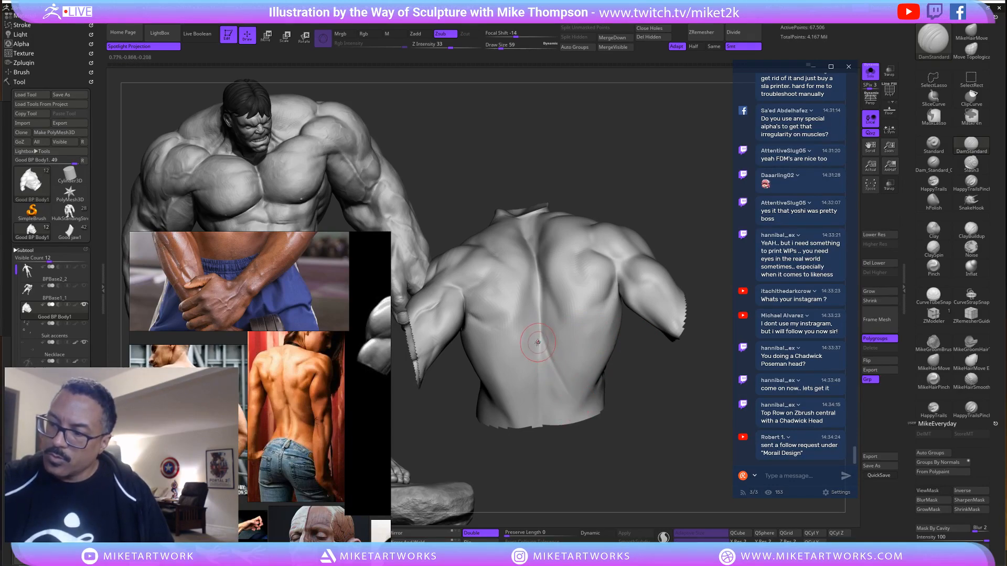
pyautogui.moveTo(641, 432)
pyautogui.mouseDown()
pyautogui.moveTo(635, 457)
pyautogui.moveTo(602, 400)
pyautogui.moveTo(627, 360)
pyautogui.mouseUp()
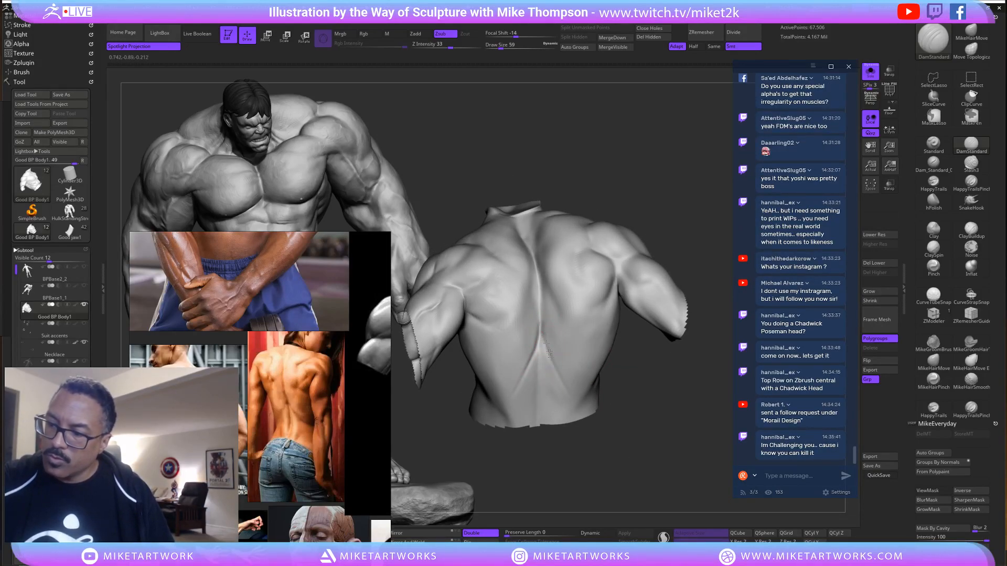
pyautogui.press('shift')
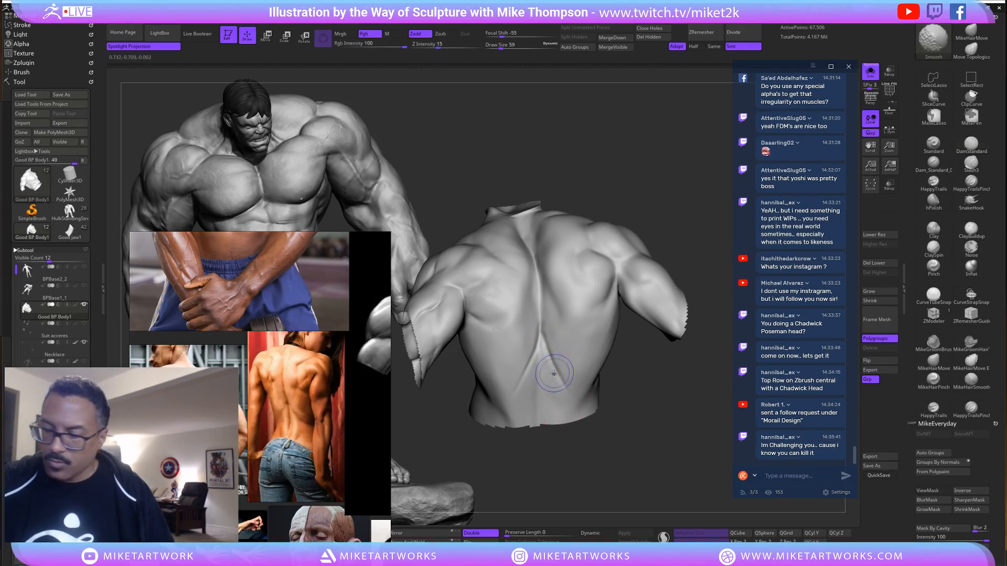
pyautogui.keyDown('shift'); pyautogui.moveTo(554, 373); pyautogui.dragTo(553, 377); pyautogui.keyUp('shift')
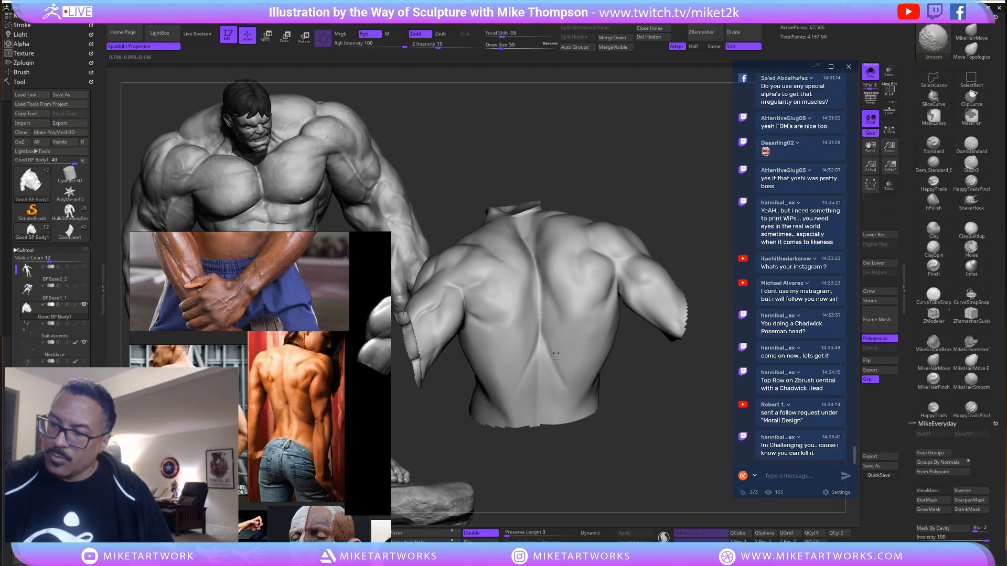
pyautogui.moveTo(559, 363)
pyautogui.keyDown('shift'); pyautogui.mouseDown()
pyautogui.moveTo(549, 333)
pyautogui.moveTo(537, 337)
pyautogui.moveTo(530, 387)
pyautogui.mouseUp(); pyautogui.keyUp('shift')
pyautogui.moveTo(639, 485); pyautogui.dragTo(656, 463)
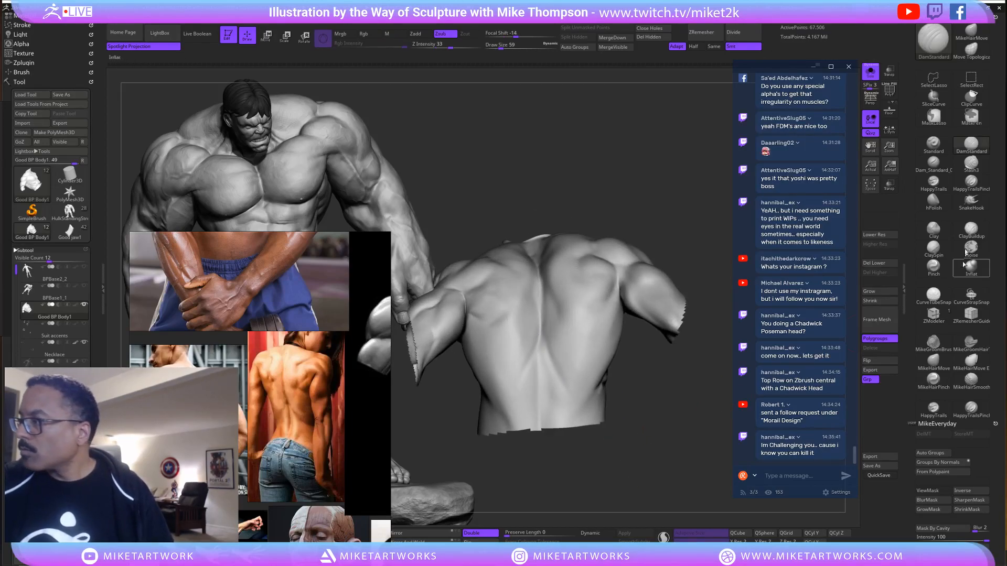
# Build up the lower-back muscles on both sides of the spine with ClaySpin, and smooth their transitions.
pyautogui.click(934, 248)
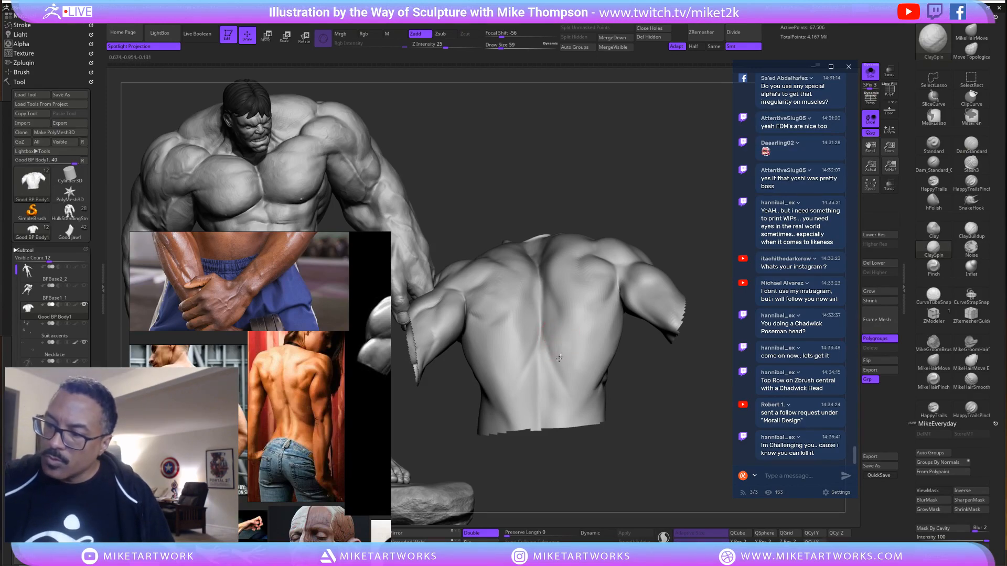
pyautogui.moveTo(607, 431); pyautogui.dragTo(616, 457)
pyautogui.moveTo(530, 330)
pyautogui.mouseDown()
pyautogui.moveTo(524, 340)
pyautogui.moveTo(526, 318)
pyautogui.moveTo(529, 344)
pyautogui.mouseUp()
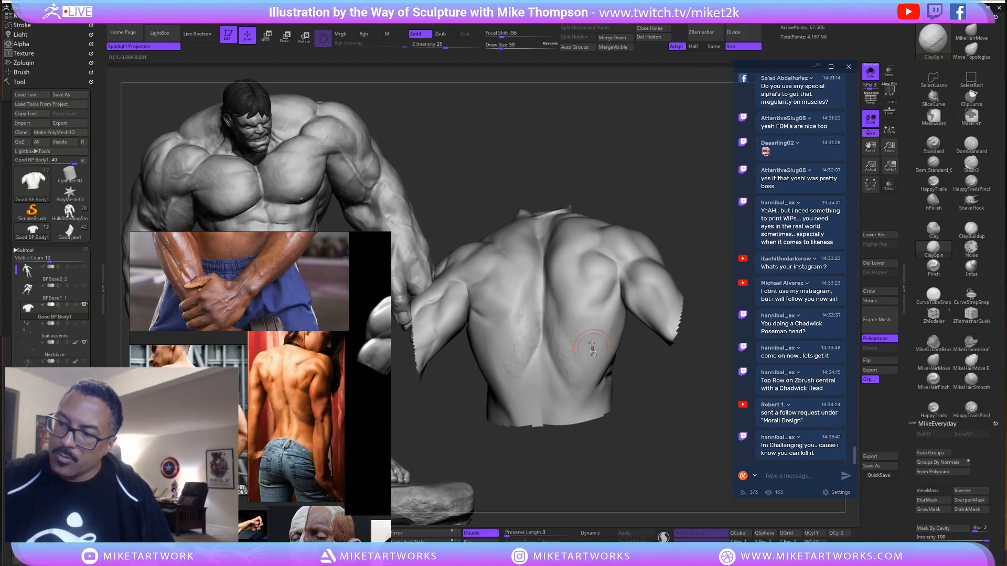
pyautogui.moveTo(632, 443); pyautogui.dragTo(619, 409)
pyautogui.keyDown('shift'); pyautogui.moveTo(536, 348); pyautogui.dragTo(525, 337); pyautogui.keyUp('shift')
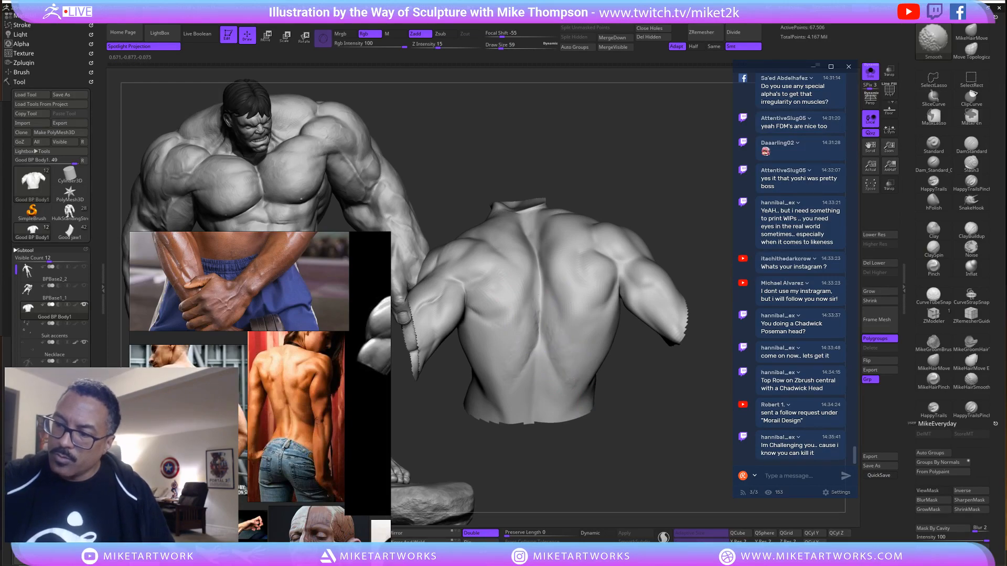
pyautogui.moveTo(643, 449)
pyautogui.mouseDown()
pyautogui.moveTo(680, 417)
pyautogui.moveTo(666, 435)
pyautogui.moveTo(678, 435)
pyautogui.moveTo(629, 390)
pyautogui.mouseUp()
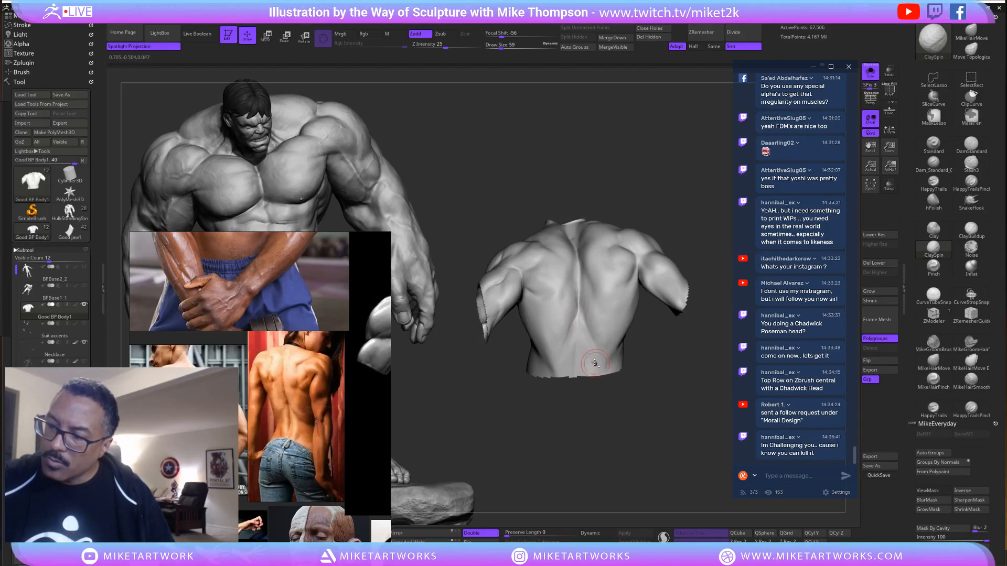
pyautogui.press('shift')
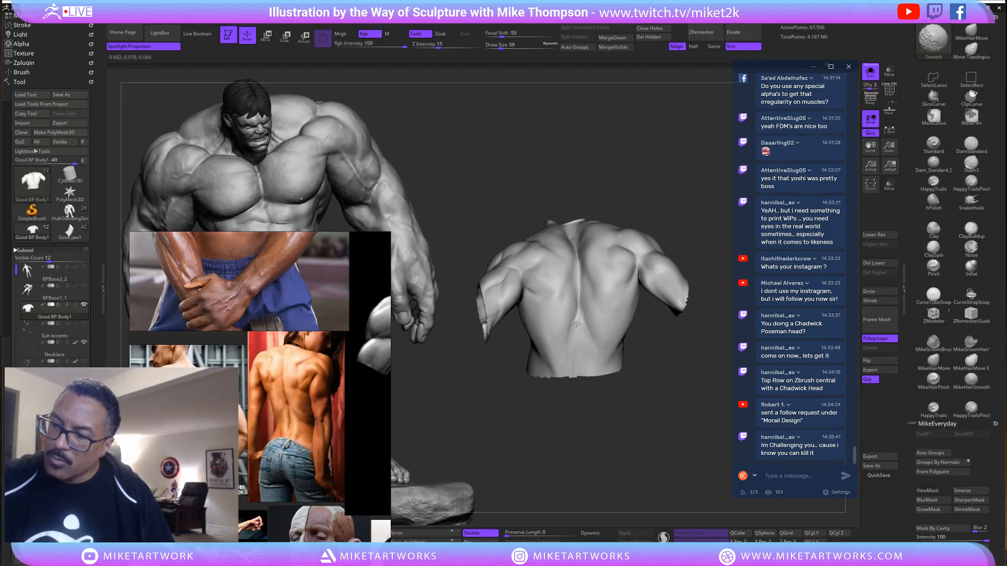
pyautogui.moveTo(681, 447)
pyautogui.mouseDown()
pyautogui.moveTo(694, 457)
pyautogui.moveTo(698, 449)
pyautogui.mouseUp()
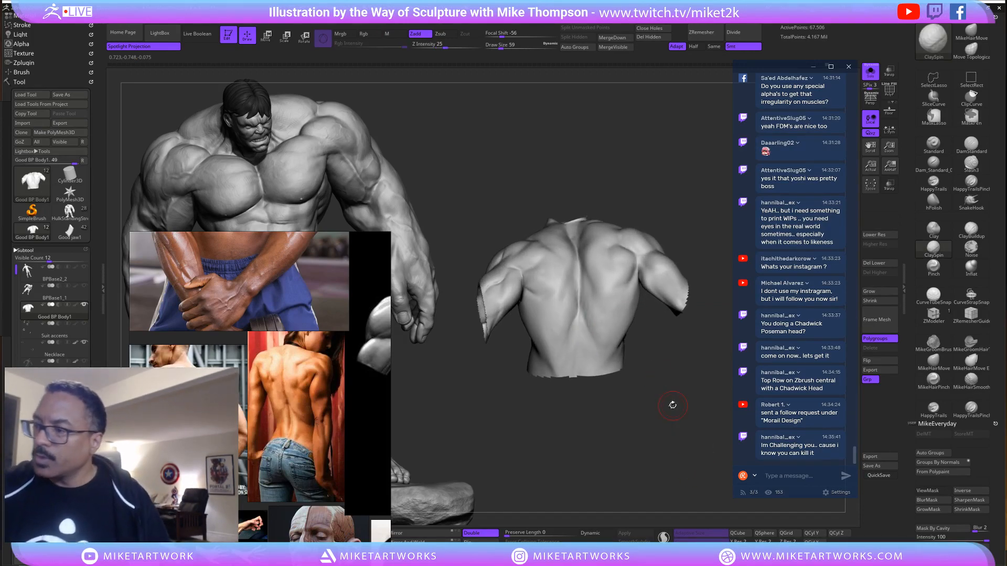
pyautogui.moveTo(670, 407)
pyautogui.mouseDown()
pyautogui.moveTo(661, 424)
pyautogui.moveTo(657, 367)
pyautogui.mouseUp()
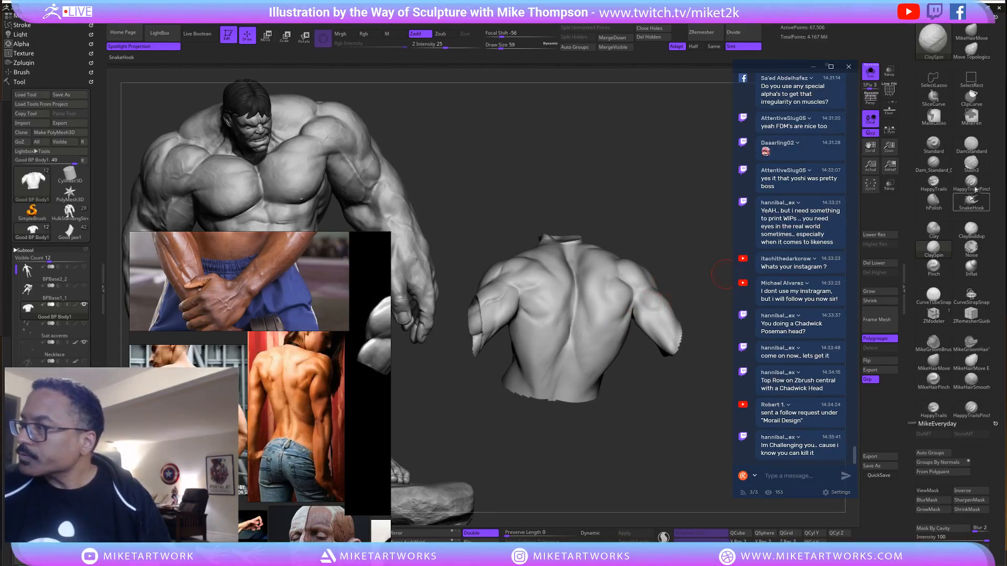
# Carve the muscle separations around the shoulder blades and rear shoulders with DamStandard.
pyautogui.click(971, 144)
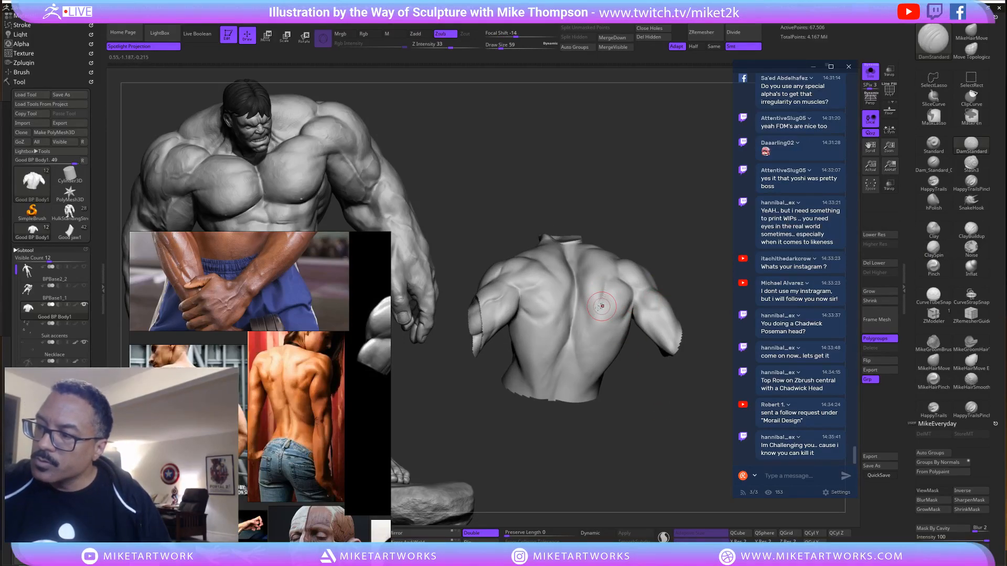
pyautogui.moveTo(650, 399); pyautogui.dragTo(645, 421)
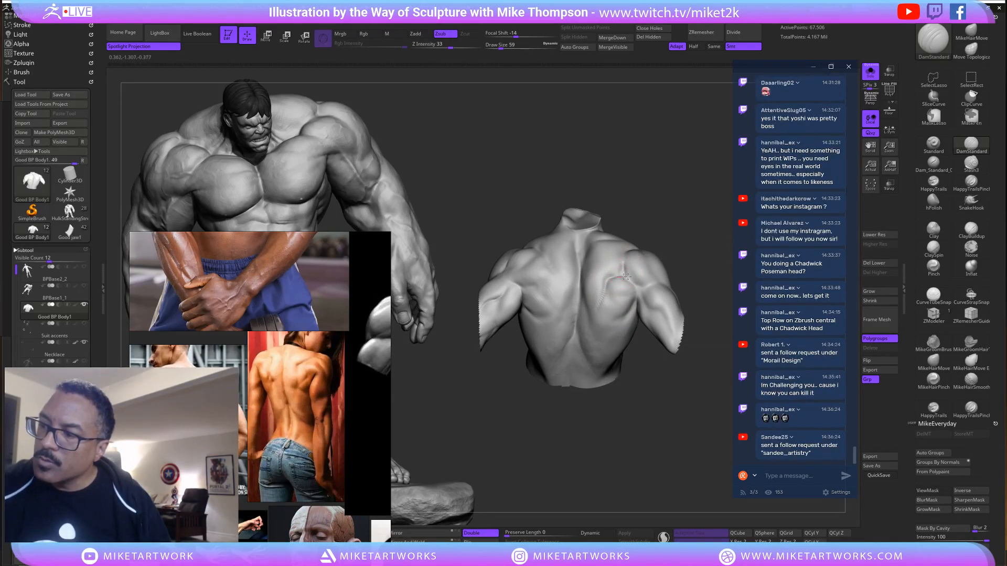
pyautogui.moveTo(678, 198); pyautogui.dragTo(675, 227)
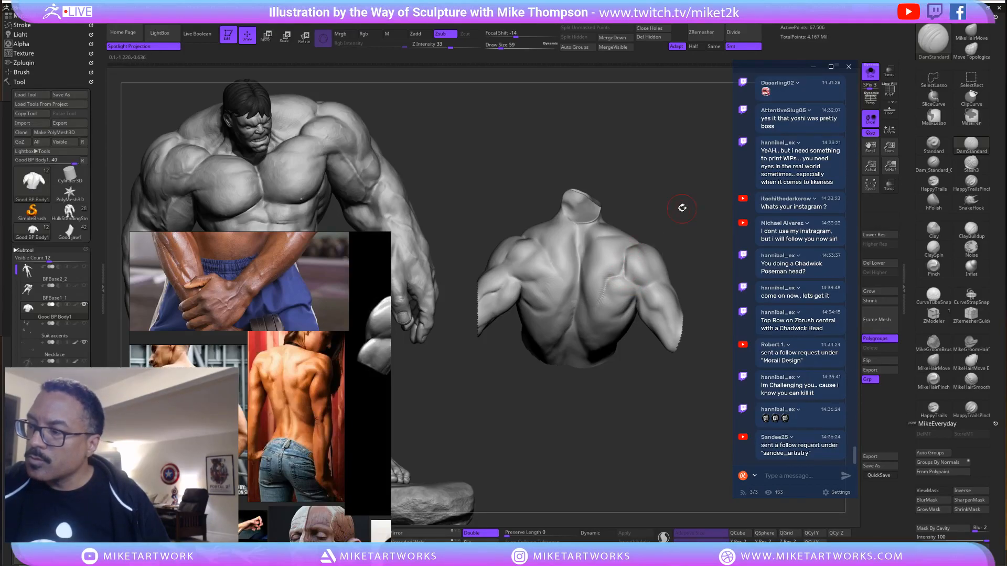
pyautogui.moveTo(682, 208); pyautogui.dragTo(656, 220)
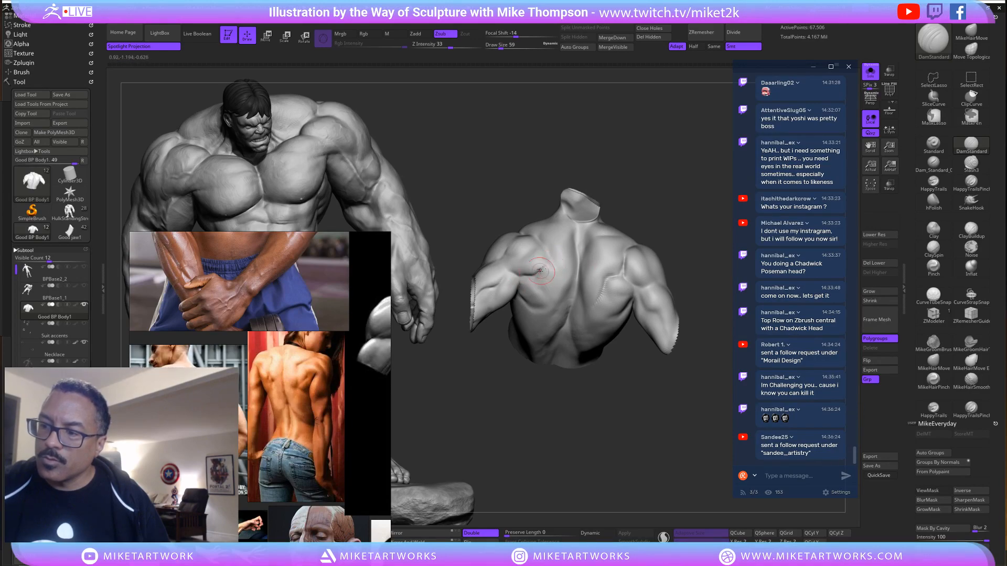
pyautogui.moveTo(641, 183); pyautogui.dragTo(681, 182)
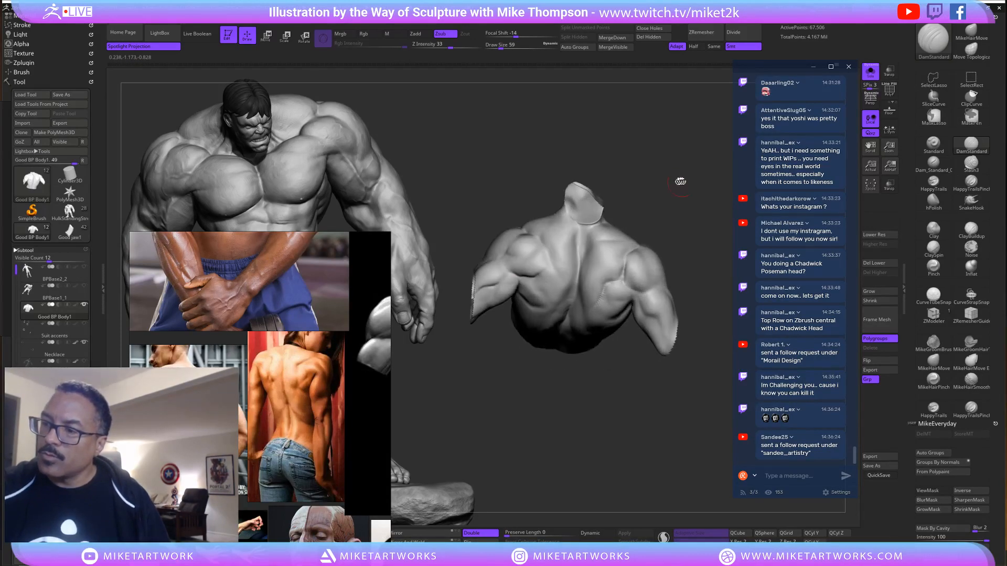
pyautogui.press('shift')
# Carve the spine furrow between the shoulder blades, and unhide the rest of the body.
pyautogui.moveTo(658, 410)
pyautogui.keyDown('alt'); pyautogui.mouseDown()
pyautogui.moveTo(674, 217)
pyautogui.moveTo(647, 214)
pyautogui.mouseUp(); pyautogui.keyUp('alt')
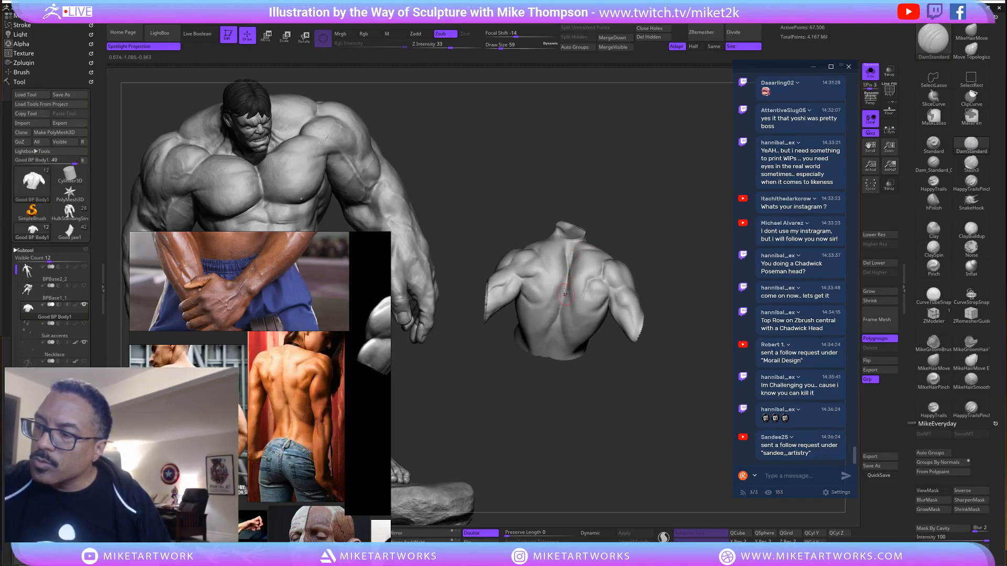
pyautogui.moveTo(666, 225); pyautogui.dragTo(568, 279)
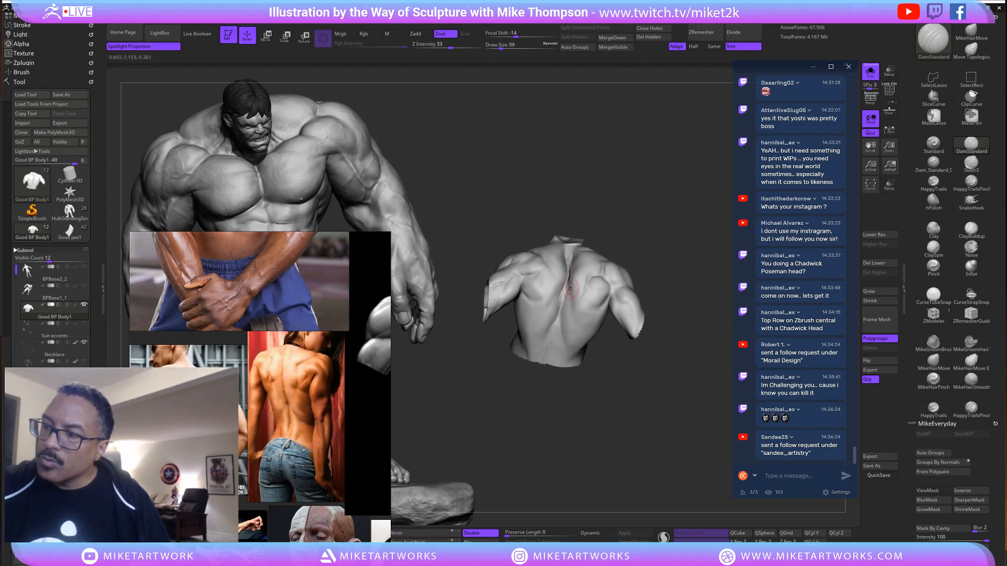
pyautogui.moveTo(662, 432)
pyautogui.mouseDown()
pyautogui.moveTo(676, 420)
pyautogui.moveTo(698, 423)
pyautogui.mouseUp()
pyautogui.keyDown('ctrl'); pyautogui.keyDown('shift'); pyautogui.click(676, 419); pyautogui.keyUp('shift'); pyautogui.keyUp('ctrl')
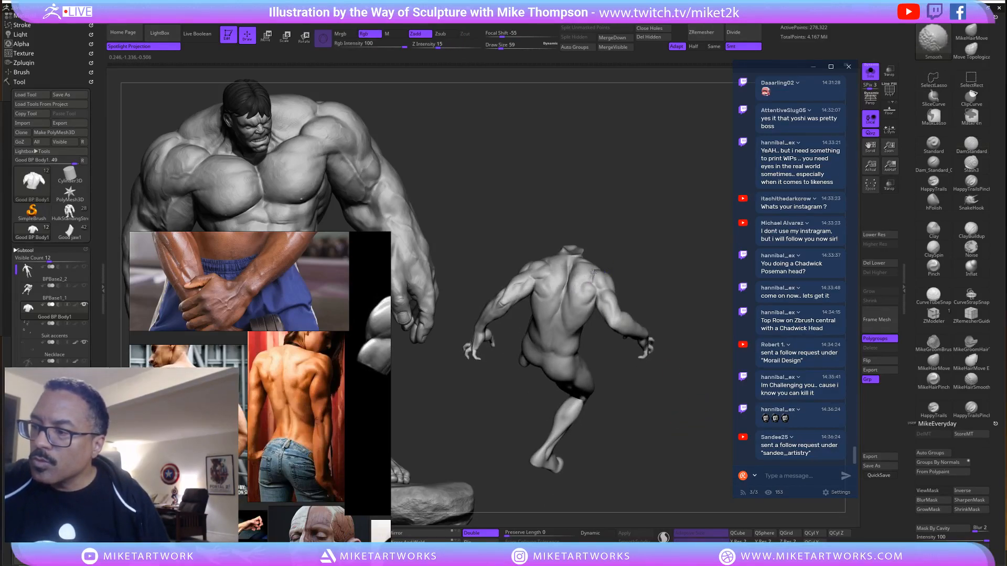
# Smooth the back muscles around the left shoulder blade and lower back on the full figure.
pyautogui.moveTo(653, 265)
pyautogui.mouseDown()
pyautogui.moveTo(677, 264)
pyautogui.moveTo(593, 275)
pyautogui.moveTo(506, 269)
pyautogui.mouseUp()
pyautogui.press('shift')
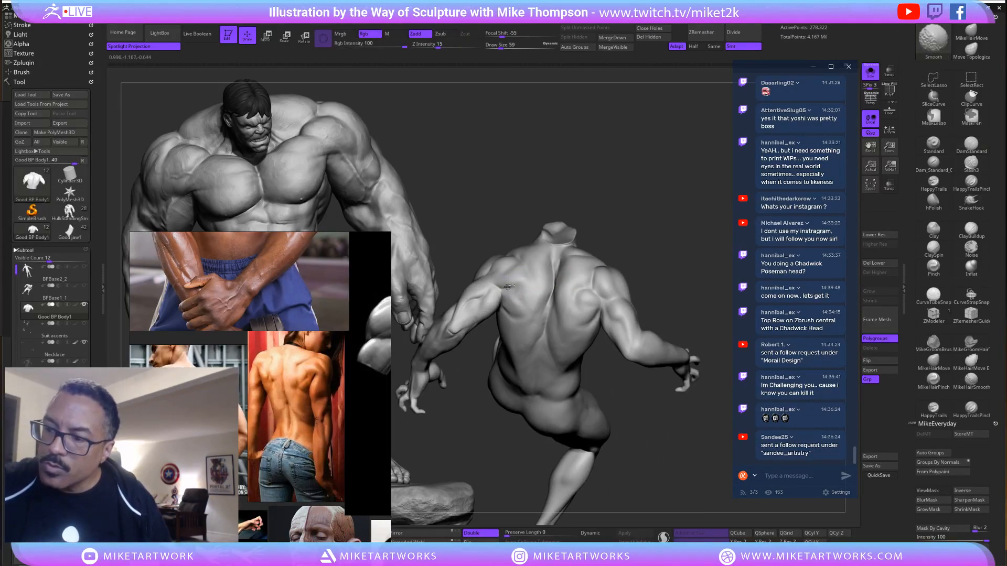
pyautogui.moveTo(615, 231)
pyautogui.mouseDown()
pyautogui.moveTo(668, 250)
pyautogui.moveTo(687, 284)
pyautogui.moveTo(533, 344)
pyautogui.moveTo(518, 371)
pyautogui.mouseUp()
pyautogui.press('shift')
pyautogui.press('shift')
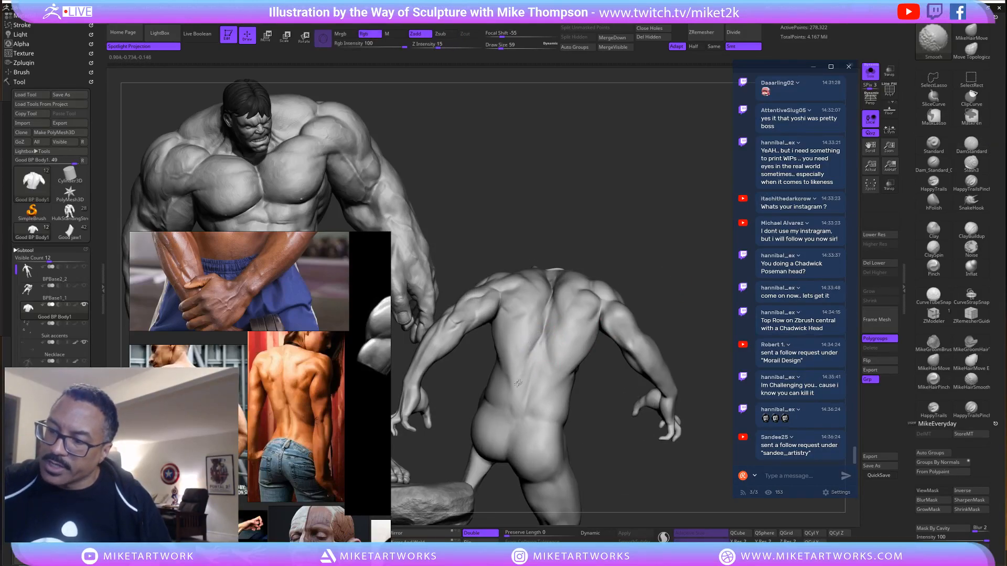
# Carve the spine groove through the middle of the back with DamStandard, and soften it by smoothing.
pyautogui.moveTo(650, 447); pyautogui.dragTo(693, 476)
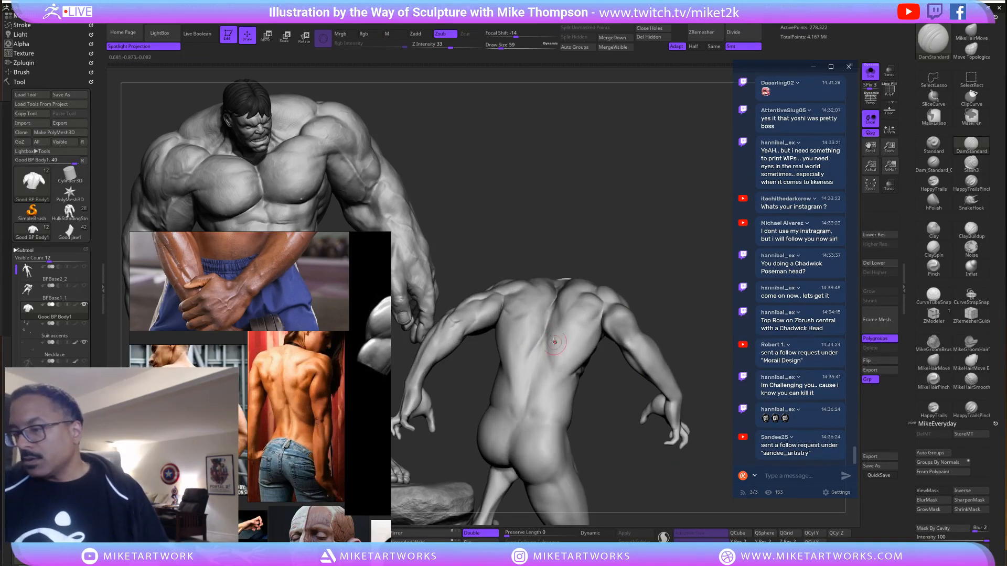
pyautogui.moveTo(555, 368)
pyautogui.mouseDown()
pyautogui.moveTo(541, 335)
pyautogui.moveTo(549, 317)
pyautogui.mouseUp()
pyautogui.press('shift')
pyautogui.moveTo(542, 367)
pyautogui.keyDown('shift'); pyautogui.mouseDown()
pyautogui.moveTo(543, 388)
pyautogui.moveTo(546, 344)
pyautogui.mouseUp(); pyautogui.keyUp('shift')
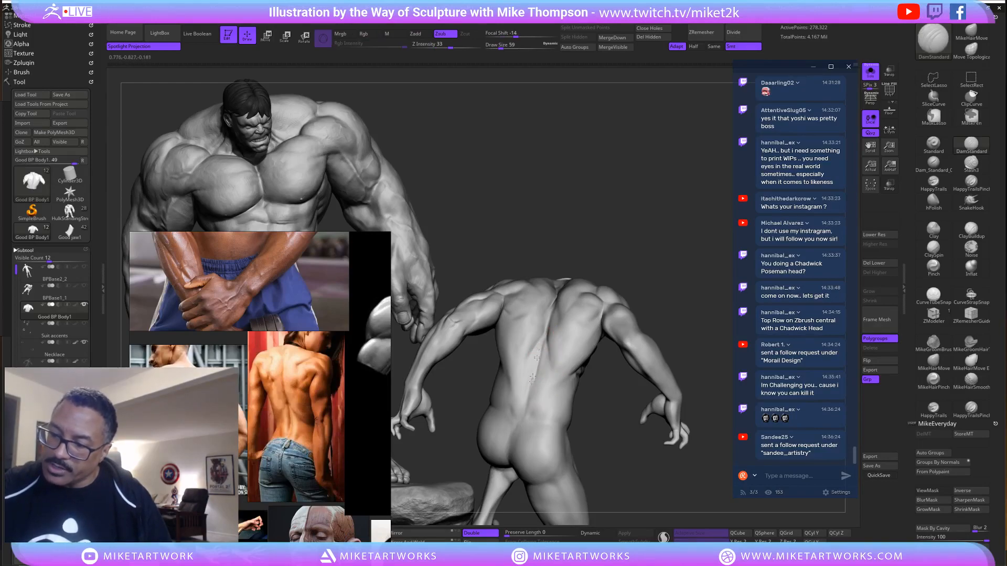
pyautogui.press('shift')
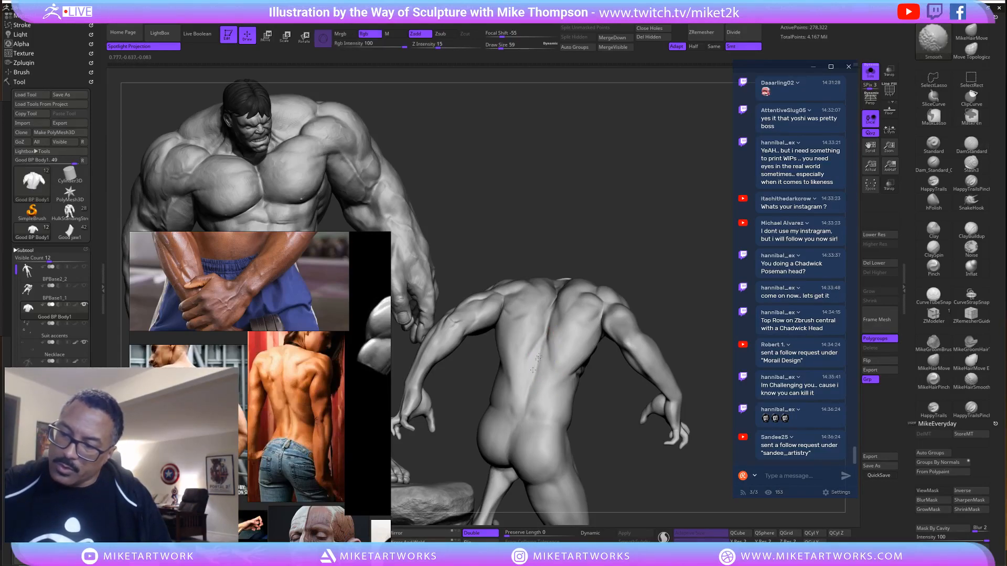
pyautogui.moveTo(650, 470)
pyautogui.mouseDown()
pyautogui.moveTo(668, 472)
pyautogui.moveTo(531, 393)
pyautogui.moveTo(537, 367)
pyautogui.mouseUp()
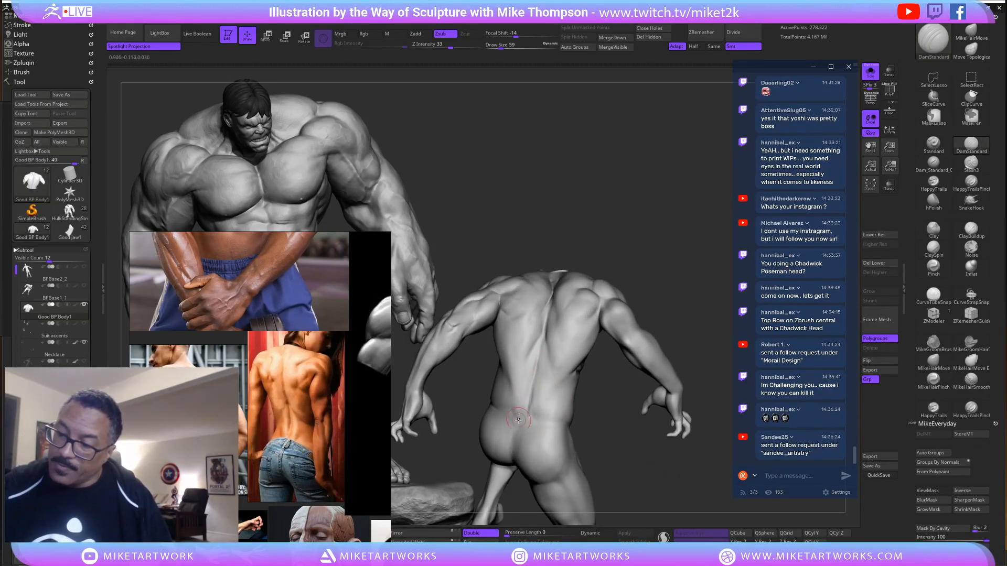
# Define the spine line from the pelvis up to the upper back with DamStandard strokes.
pyautogui.moveTo(523, 419)
pyautogui.mouseDown()
pyautogui.moveTo(538, 358)
pyautogui.moveTo(559, 383)
pyautogui.moveTo(534, 426)
pyautogui.moveTo(598, 344)
pyautogui.moveTo(563, 294)
pyautogui.mouseUp()
pyautogui.moveTo(541, 336)
pyautogui.mouseDown()
pyautogui.moveTo(547, 295)
pyautogui.moveTo(541, 336)
pyautogui.mouseUp()
pyautogui.moveTo(549, 300); pyautogui.dragTo(544, 324)
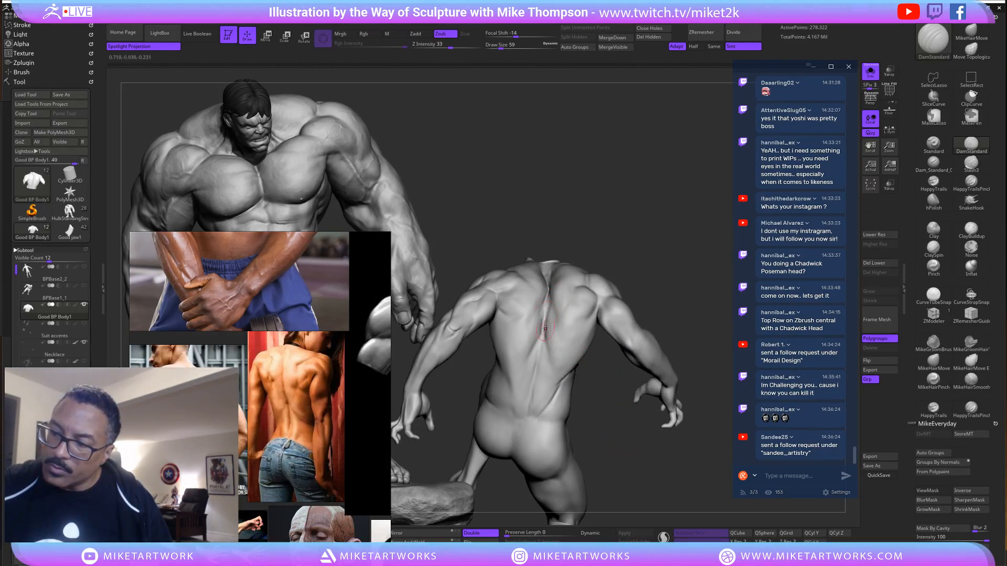
# Carve the edge of the left lat and the side of the waist with DamStandard, and smooth the flank.
pyautogui.moveTo(645, 465)
pyautogui.mouseDown()
pyautogui.moveTo(634, 478)
pyautogui.moveTo(603, 277)
pyautogui.moveTo(655, 256)
pyautogui.moveTo(526, 312)
pyautogui.mouseUp()
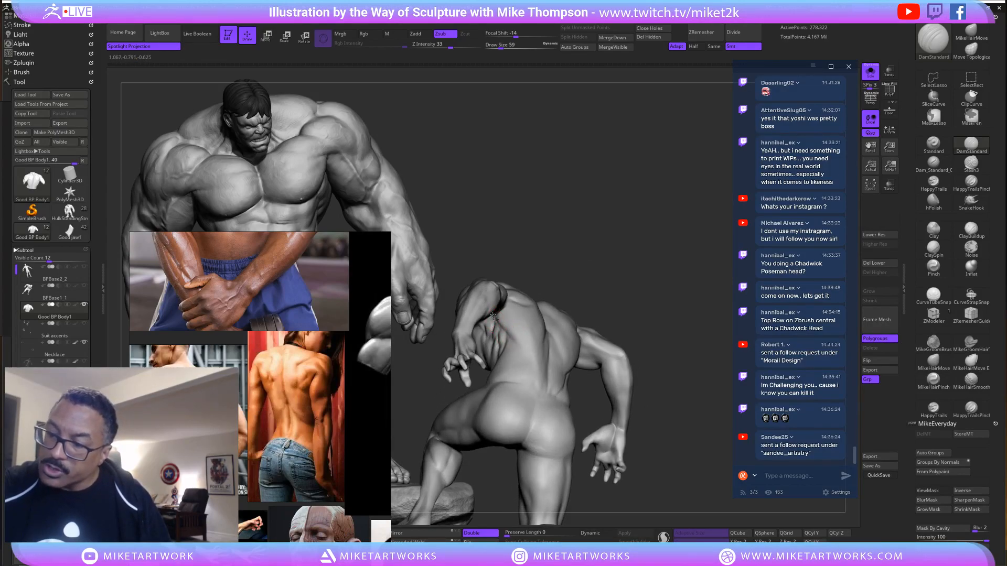
pyautogui.moveTo(634, 237)
pyautogui.mouseDown()
pyautogui.moveTo(621, 258)
pyautogui.moveTo(638, 243)
pyautogui.moveTo(569, 247)
pyautogui.moveTo(499, 319)
pyautogui.mouseUp()
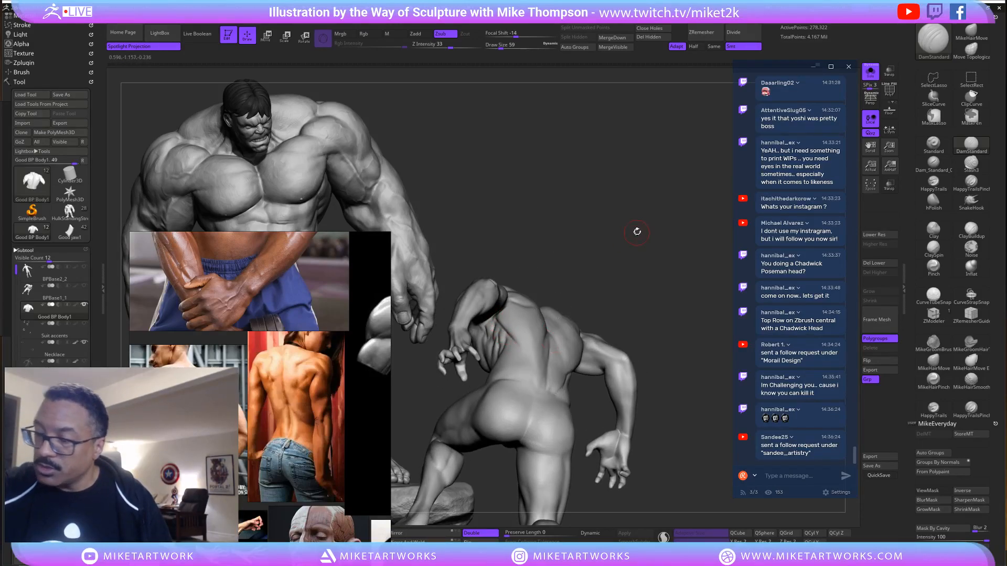
pyautogui.moveTo(636, 231); pyautogui.dragTo(513, 344)
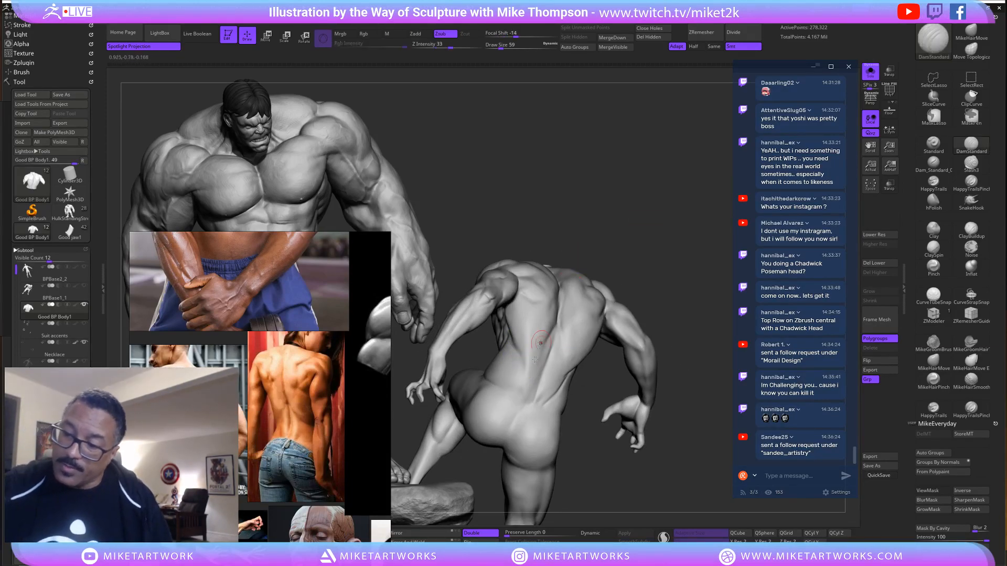
pyautogui.moveTo(524, 371); pyautogui.dragTo(526, 387)
pyautogui.moveTo(635, 284); pyautogui.dragTo(527, 371)
pyautogui.press('shift')
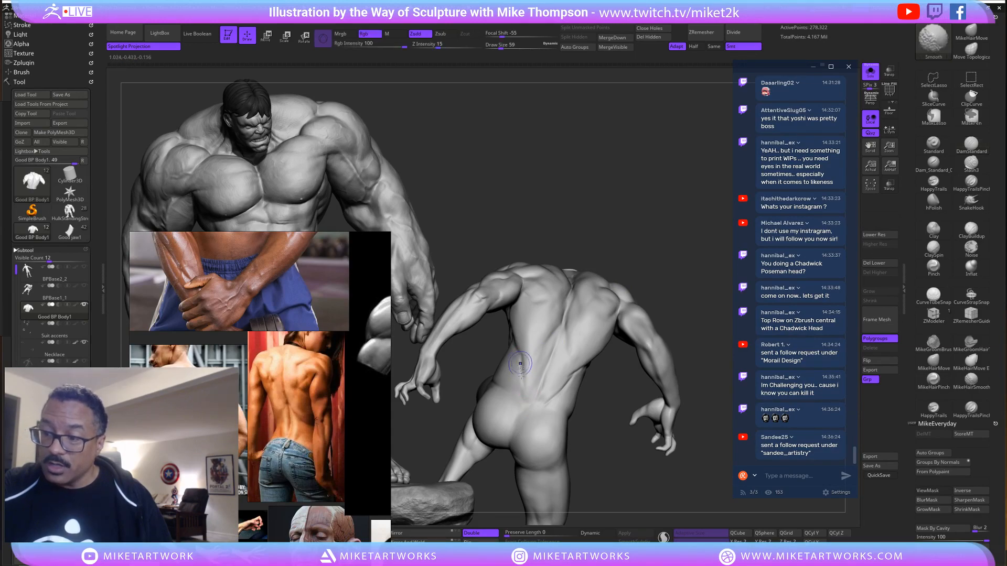
# Refine the left side of the back and the back of the left upper arm with light carving and smoothing.
pyautogui.moveTo(682, 260); pyautogui.dragTo(541, 286)
pyautogui.moveTo(650, 243); pyautogui.dragTo(632, 244)
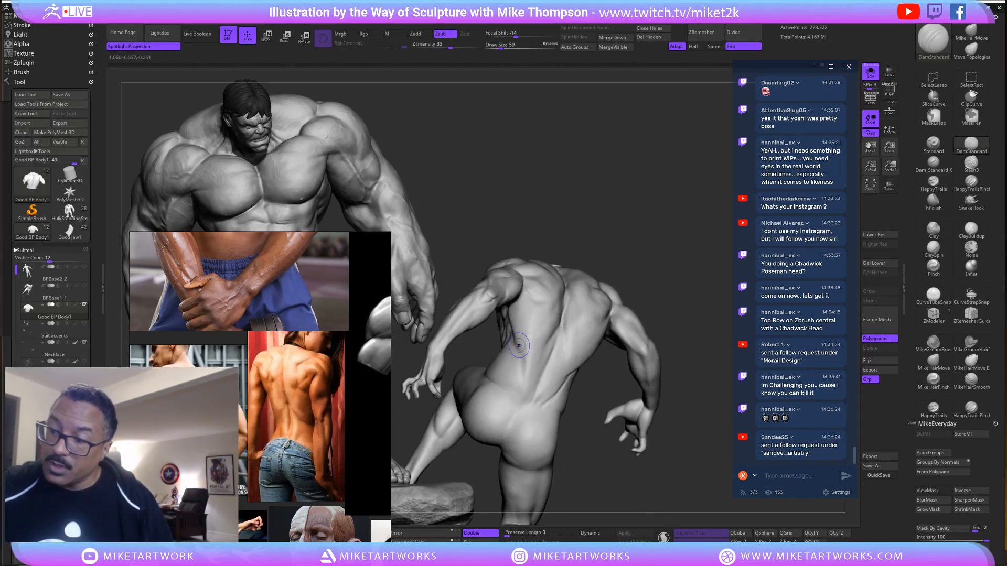
pyautogui.press('shift')
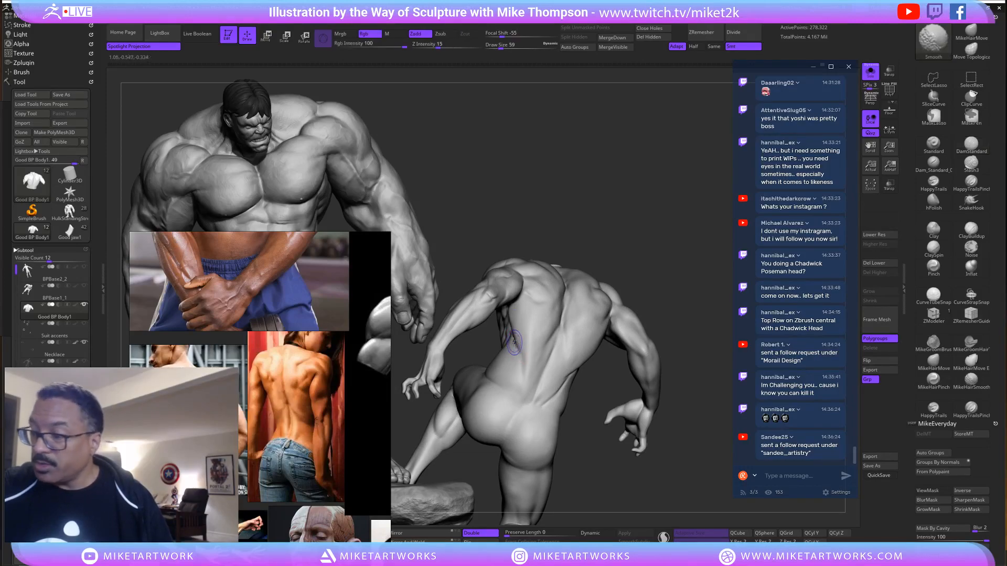
pyautogui.moveTo(669, 250); pyautogui.dragTo(643, 264)
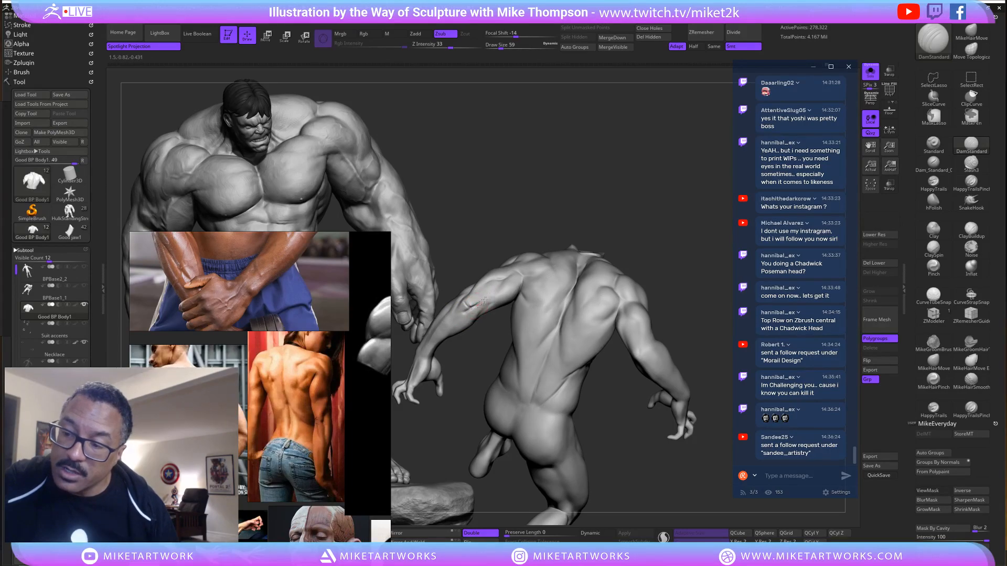
pyautogui.press('shift')
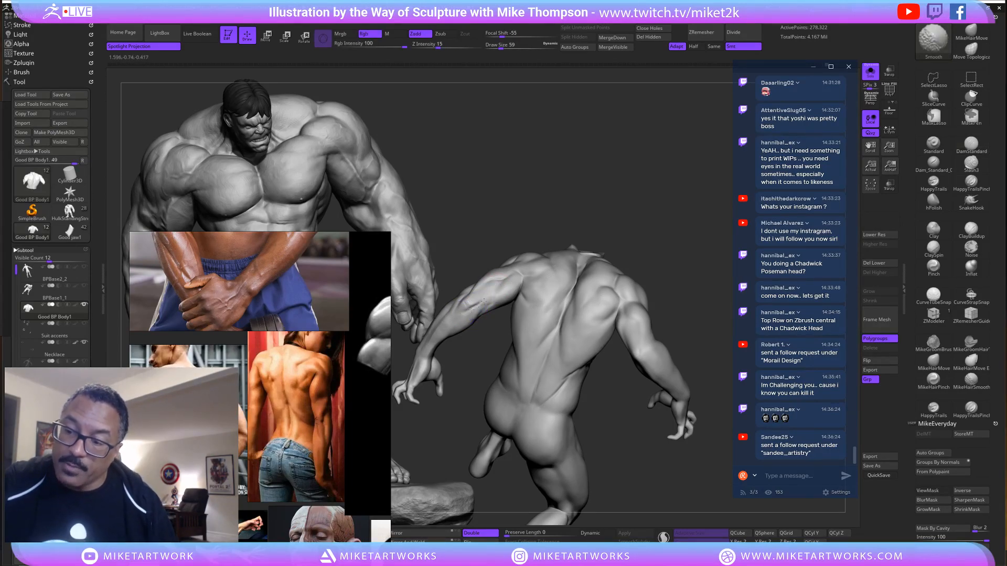
# Carve the creases between the left rear deltoid, upper arm and shoulder blade with DamStandard, and soften them by smoothing.
pyautogui.moveTo(690, 222)
pyautogui.mouseDown()
pyautogui.moveTo(499, 295)
pyautogui.moveTo(507, 278)
pyautogui.mouseUp()
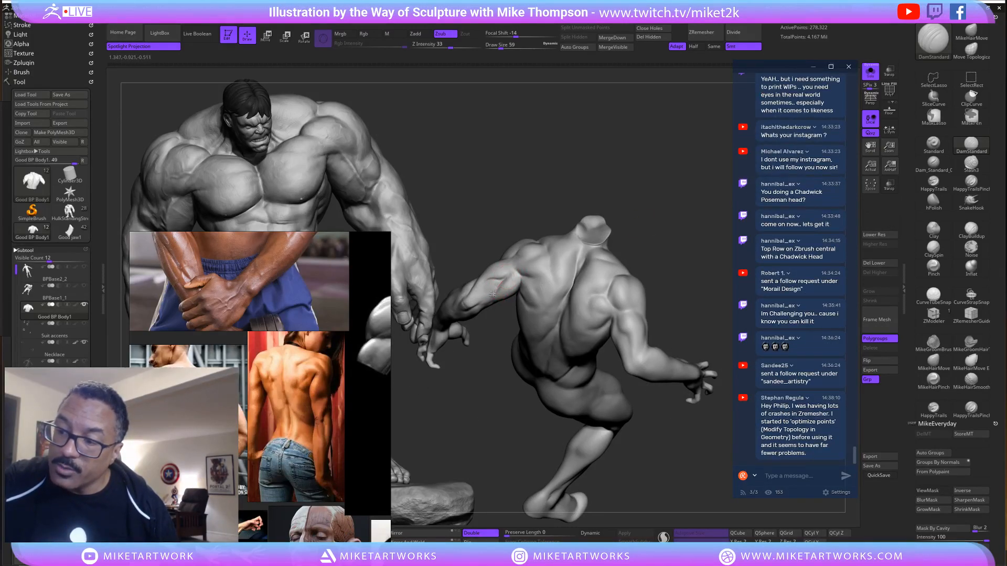
pyautogui.moveTo(688, 216)
pyautogui.mouseDown()
pyautogui.moveTo(674, 223)
pyautogui.moveTo(665, 208)
pyautogui.moveTo(666, 220)
pyautogui.mouseUp()
pyautogui.moveTo(548, 264); pyautogui.dragTo(555, 278)
pyautogui.moveTo(668, 221)
pyautogui.mouseDown()
pyautogui.moveTo(672, 211)
pyautogui.moveTo(656, 224)
pyautogui.mouseUp()
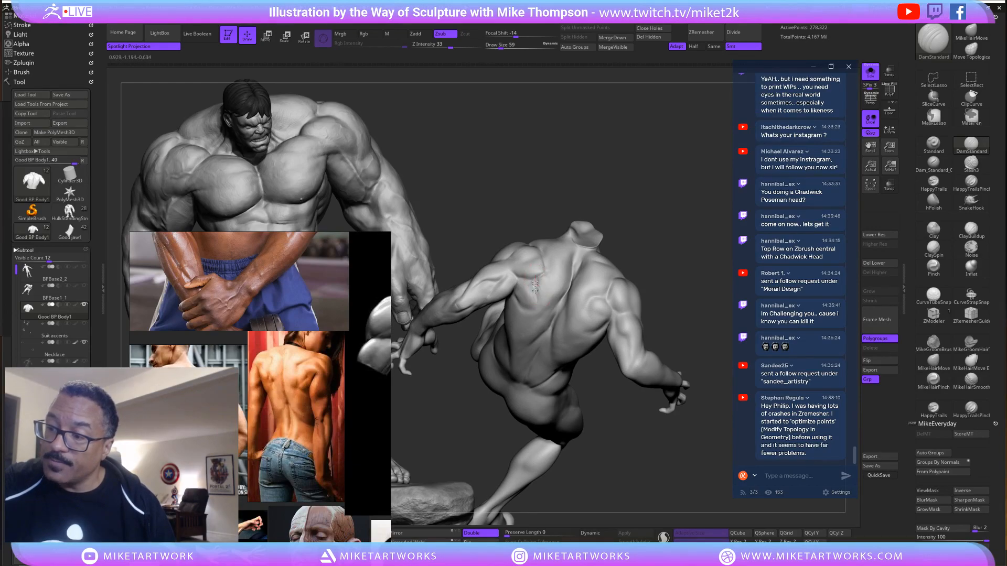
pyautogui.press('shift')
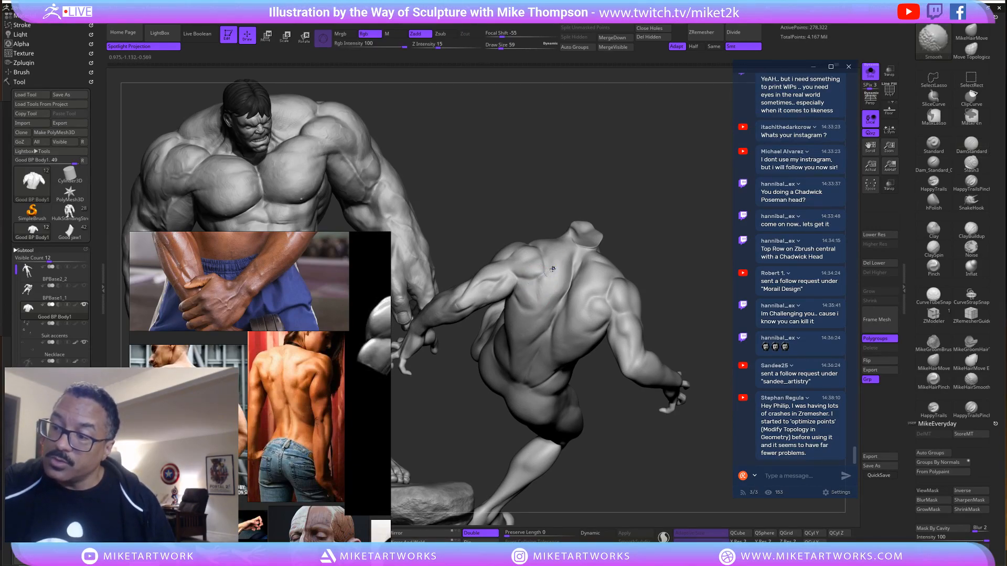
pyautogui.moveTo(696, 245); pyautogui.dragTo(515, 291)
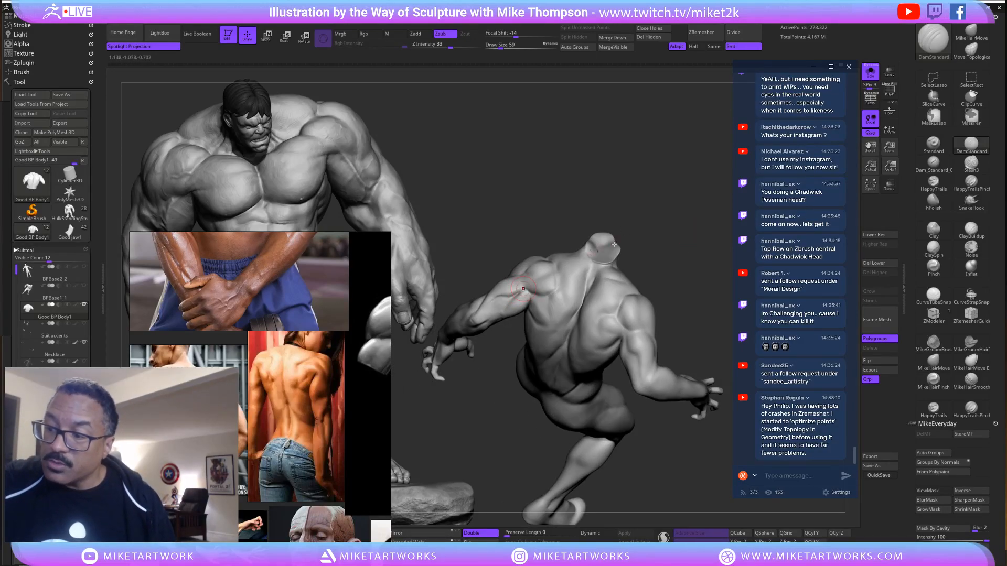
pyautogui.moveTo(699, 230)
pyautogui.mouseDown()
pyautogui.moveTo(628, 232)
pyautogui.moveTo(677, 222)
pyautogui.moveTo(658, 225)
pyautogui.mouseUp()
# Build up the left rear deltoid and the back of the upper arm with ClayBuildup, and smooth the added form.
pyautogui.click(971, 229)
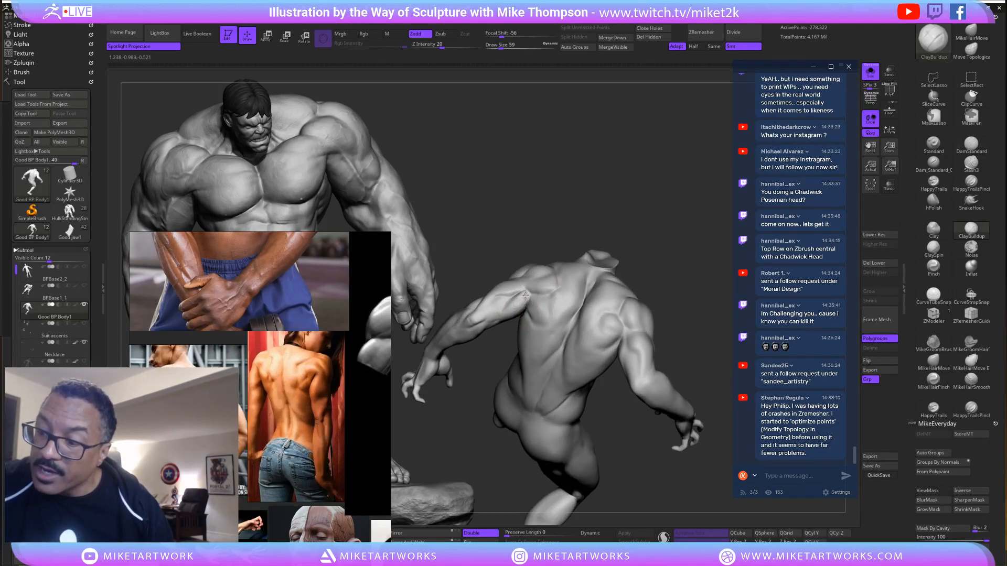
pyautogui.moveTo(676, 230); pyautogui.dragTo(683, 235)
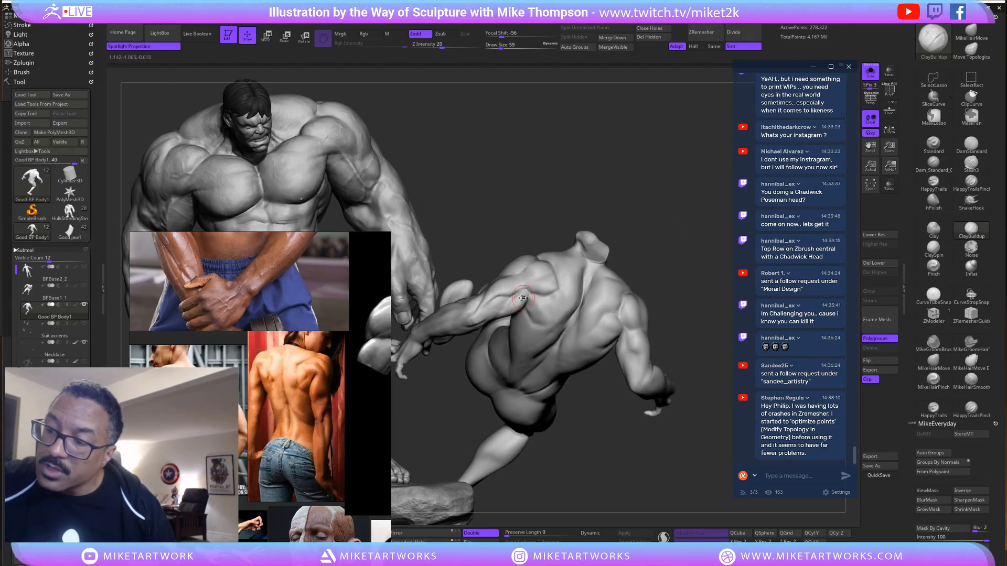
pyautogui.moveTo(665, 222)
pyautogui.mouseDown()
pyautogui.moveTo(671, 235)
pyautogui.moveTo(549, 291)
pyautogui.mouseUp()
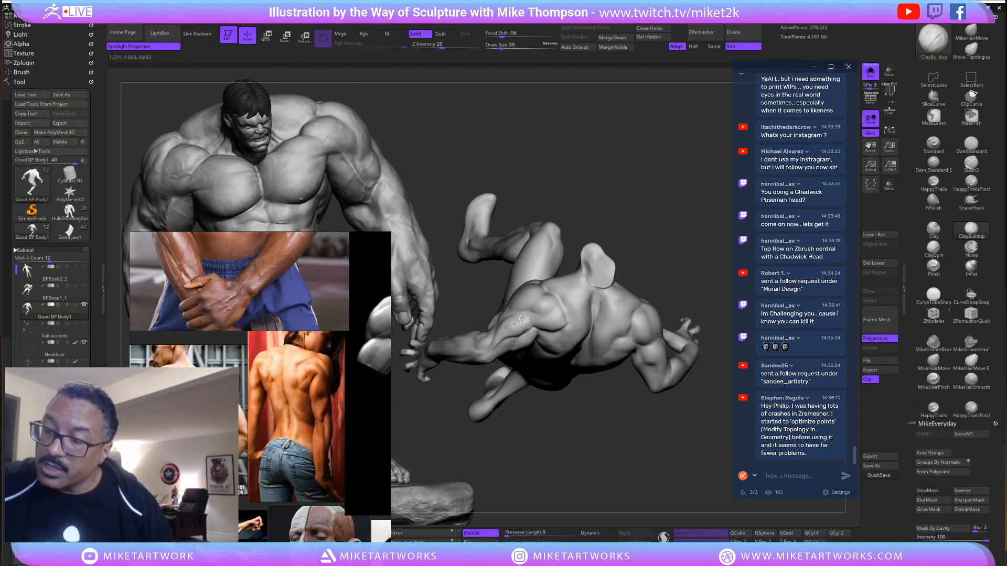
pyautogui.moveTo(690, 216); pyautogui.dragTo(603, 262)
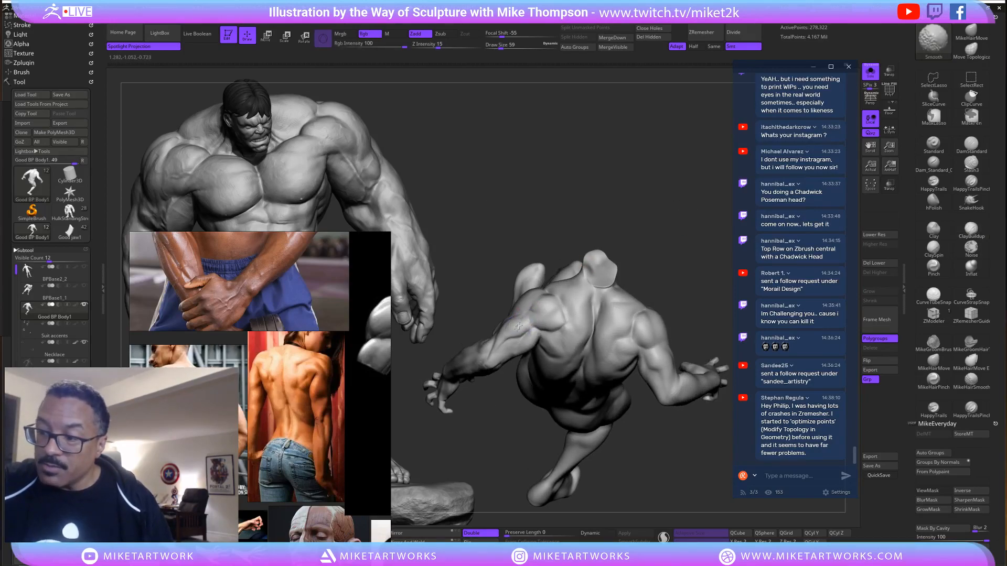
pyautogui.moveTo(697, 241); pyautogui.dragTo(675, 241)
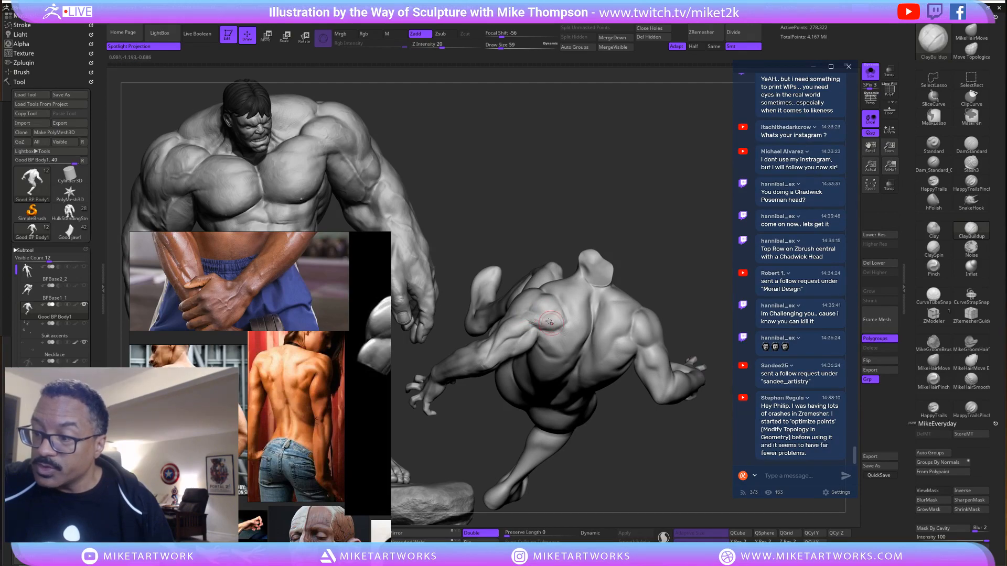
# Add volume to the muscles around the left shoulder blade and the flank beneath it with ClayBuildup.
pyautogui.moveTo(683, 232); pyautogui.dragTo(686, 201)
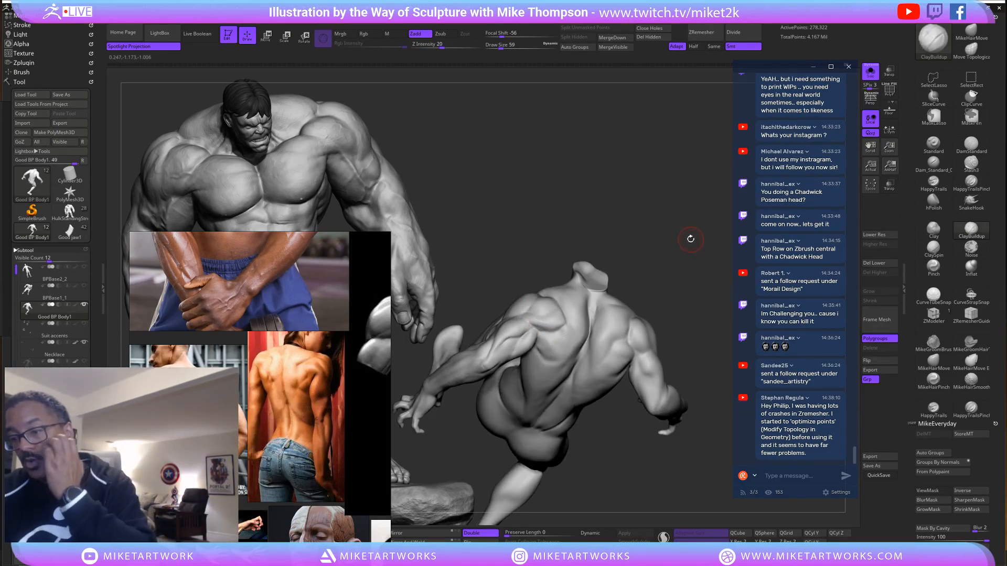
pyautogui.moveTo(690, 239); pyautogui.dragTo(550, 307)
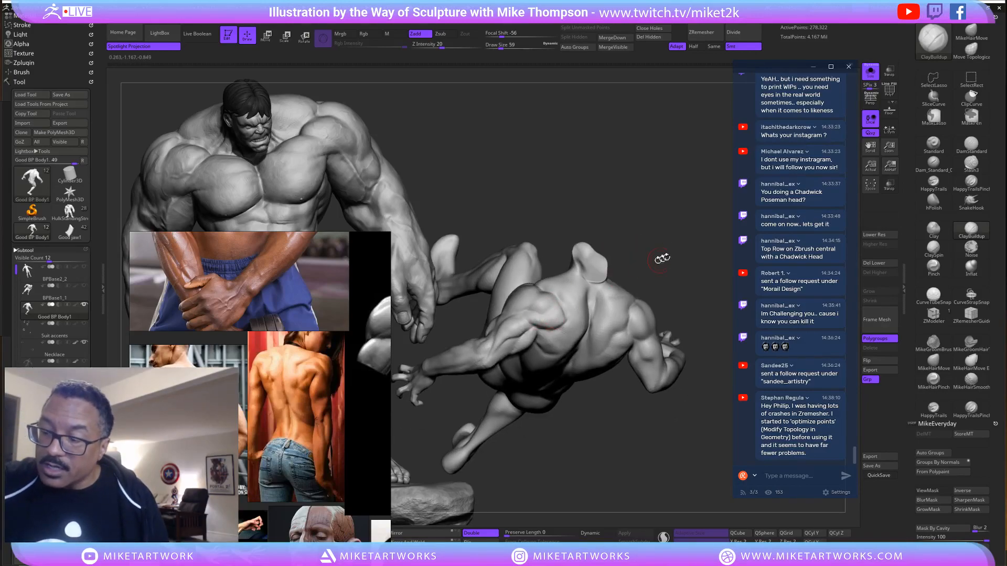
pyautogui.moveTo(663, 257)
pyautogui.mouseDown()
pyautogui.moveTo(665, 228)
pyautogui.moveTo(665, 245)
pyautogui.moveTo(545, 321)
pyautogui.moveTo(566, 316)
pyautogui.mouseUp()
pyautogui.moveTo(676, 244)
pyautogui.mouseDown()
pyautogui.moveTo(673, 252)
pyautogui.moveTo(684, 246)
pyautogui.mouseUp()
pyautogui.moveTo(536, 346); pyautogui.dragTo(515, 363)
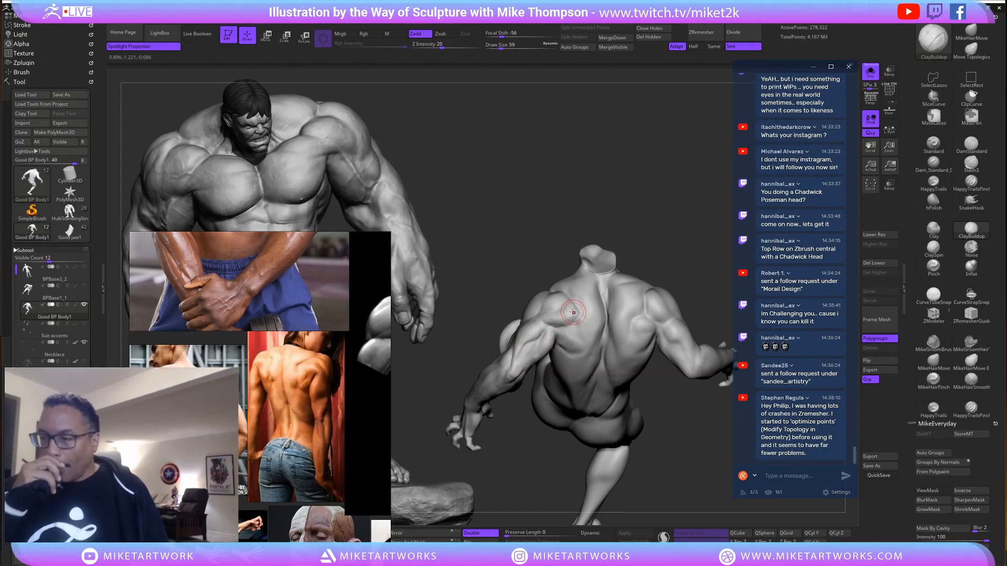
# Build up the trapezius on the upper back below the neck with ClayBuildup, and smooth the transitions.
pyautogui.moveTo(675, 261); pyautogui.dragTo(671, 288)
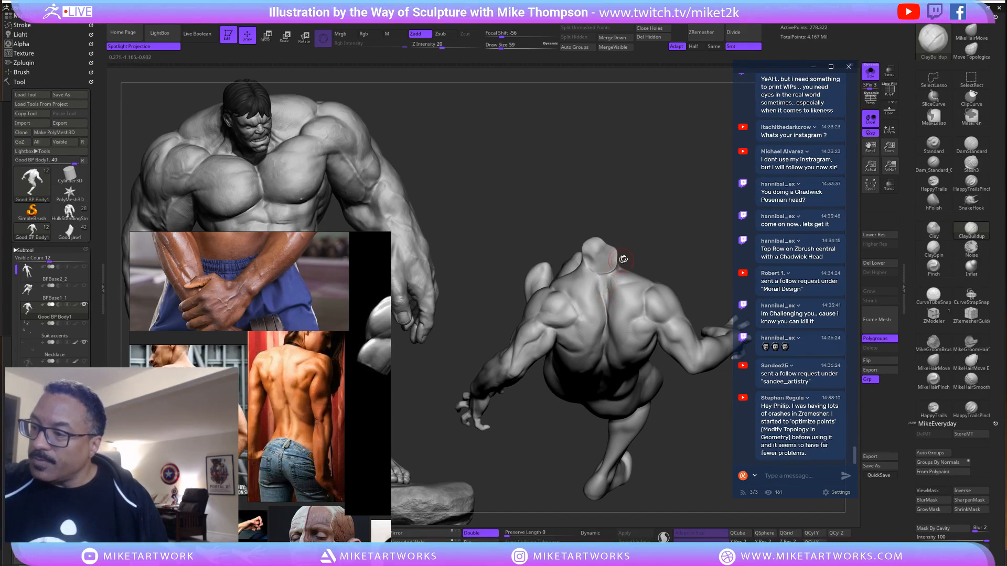
pyautogui.moveTo(632, 266); pyautogui.dragTo(635, 253)
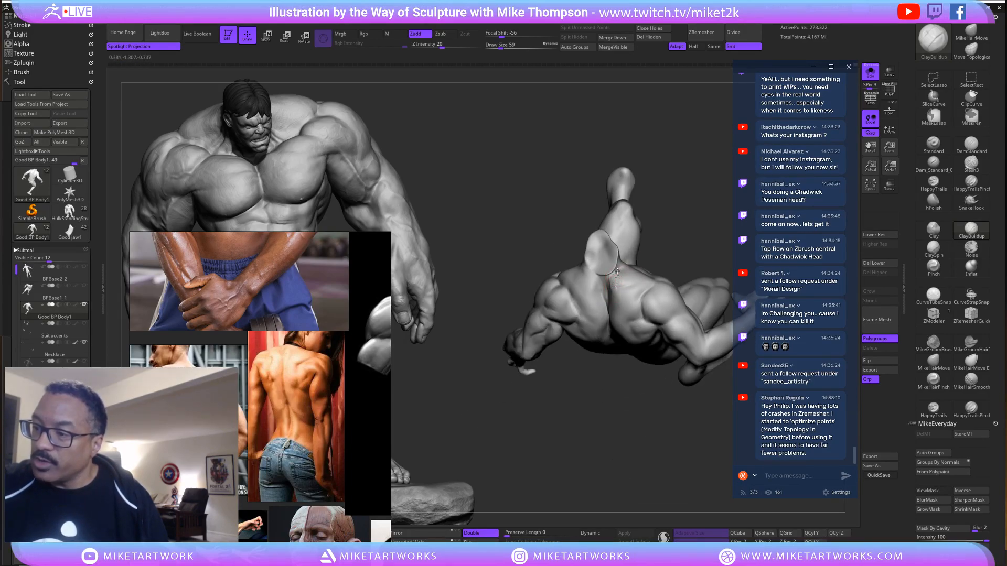
pyautogui.press('shift')
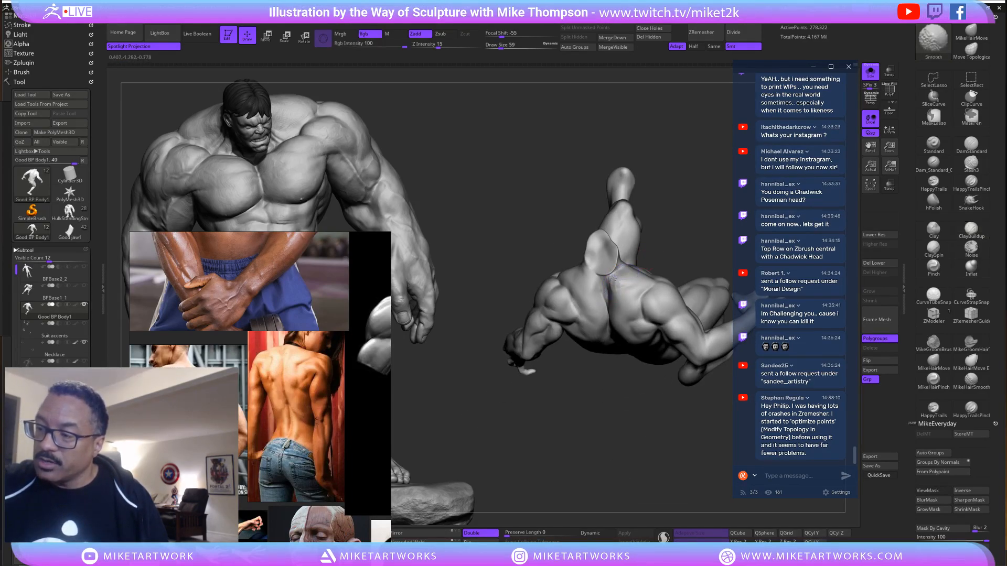
pyautogui.moveTo(694, 234)
pyautogui.mouseDown()
pyautogui.moveTo(712, 228)
pyautogui.moveTo(687, 249)
pyautogui.mouseUp()
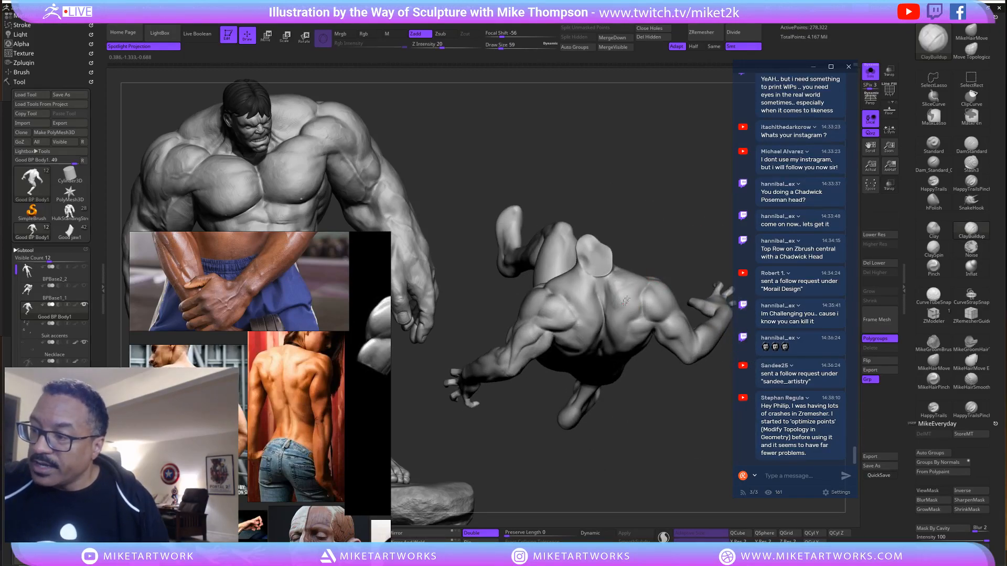
pyautogui.press('shift')
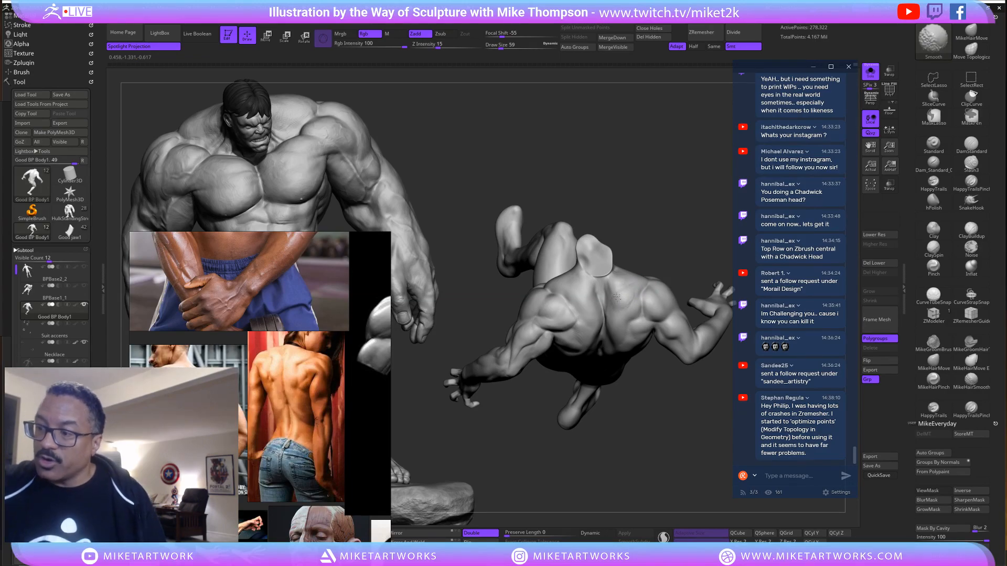
# Fill out the muscle between the spine and the right shoulder blade with ClayBuildup, and smooth it.
pyautogui.moveTo(697, 259); pyautogui.dragTo(692, 225)
pyautogui.moveTo(685, 260); pyautogui.dragTo(685, 274)
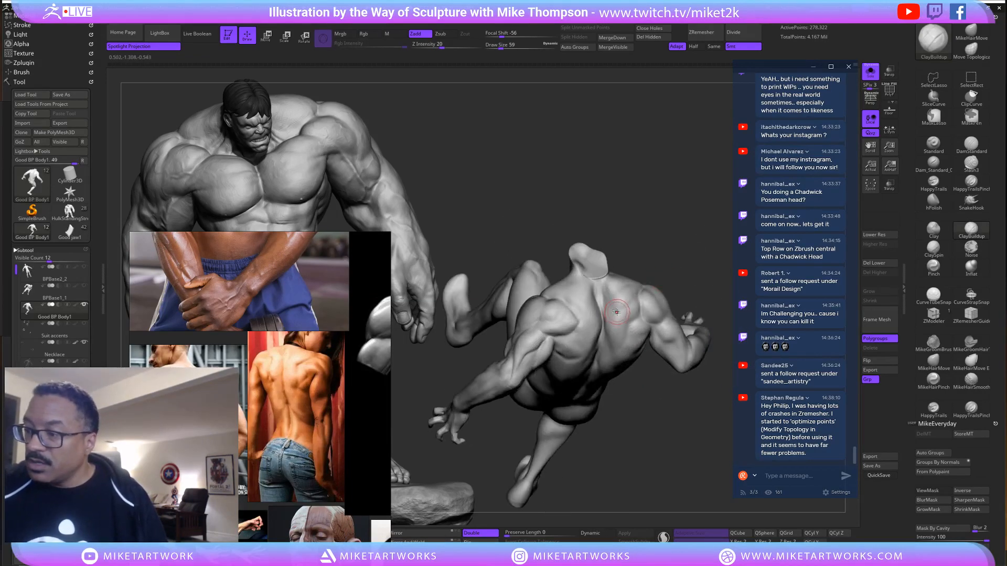
pyautogui.press('shift')
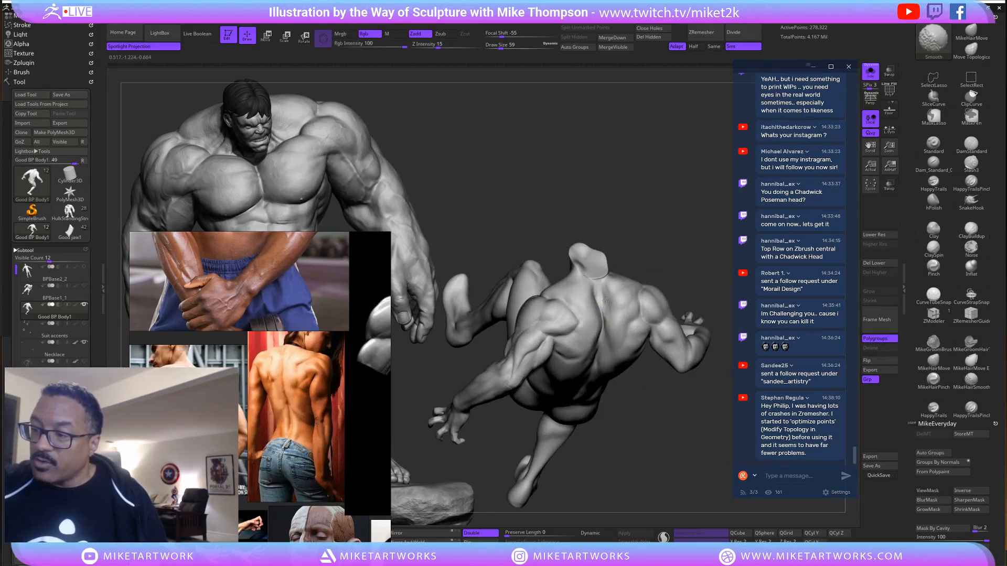
pyautogui.moveTo(678, 254)
pyautogui.mouseDown()
pyautogui.moveTo(693, 243)
pyautogui.moveTo(677, 247)
pyautogui.mouseUp()
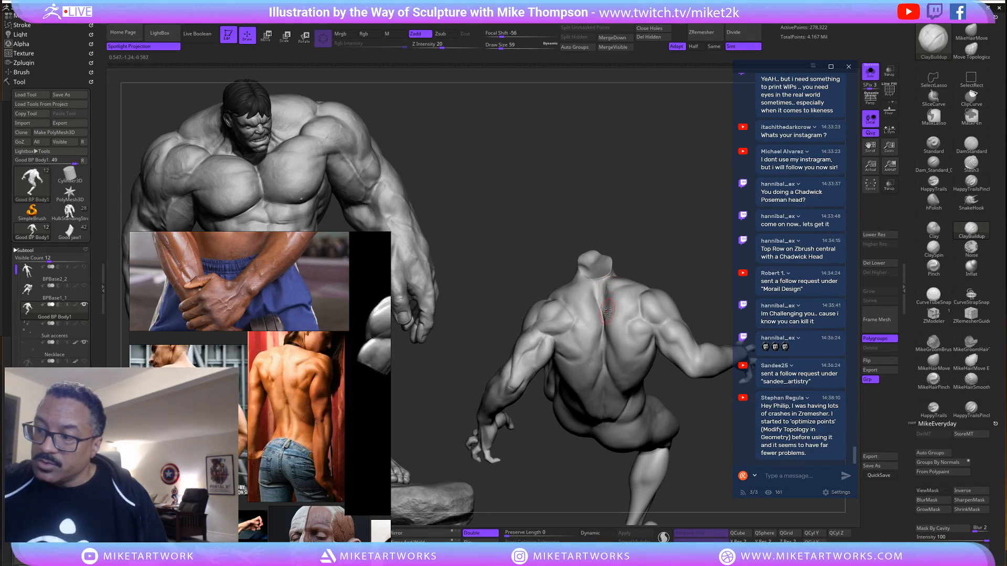
# Build up the mid-back muscle along the right side of the spine with ClayBuildup, and smooth down toward the lat.
pyautogui.moveTo(687, 249)
pyautogui.mouseDown()
pyautogui.moveTo(701, 247)
pyautogui.moveTo(696, 268)
pyautogui.moveTo(630, 330)
pyautogui.mouseUp()
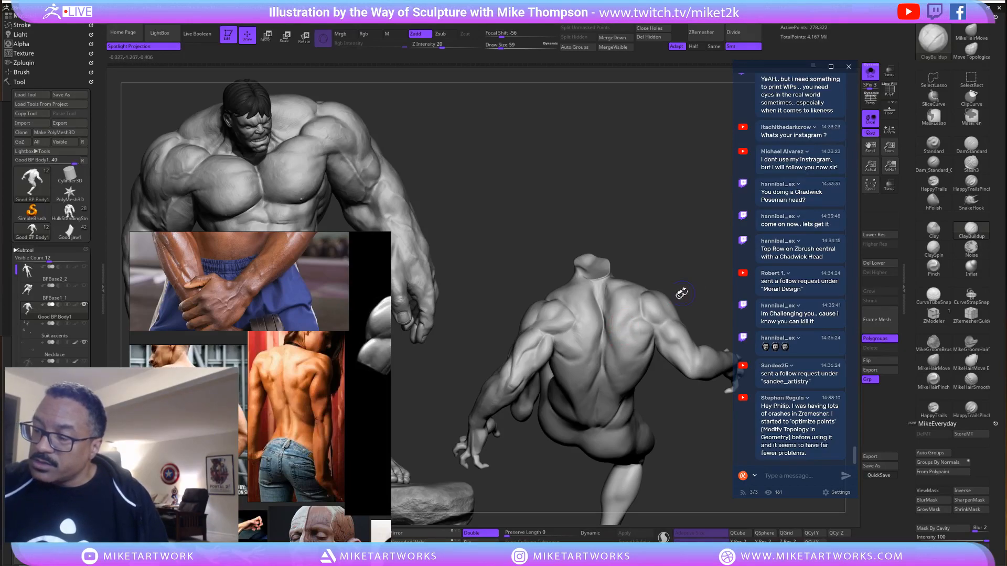
pyautogui.moveTo(710, 286)
pyautogui.mouseDown()
pyautogui.moveTo(709, 271)
pyautogui.moveTo(621, 339)
pyautogui.mouseUp()
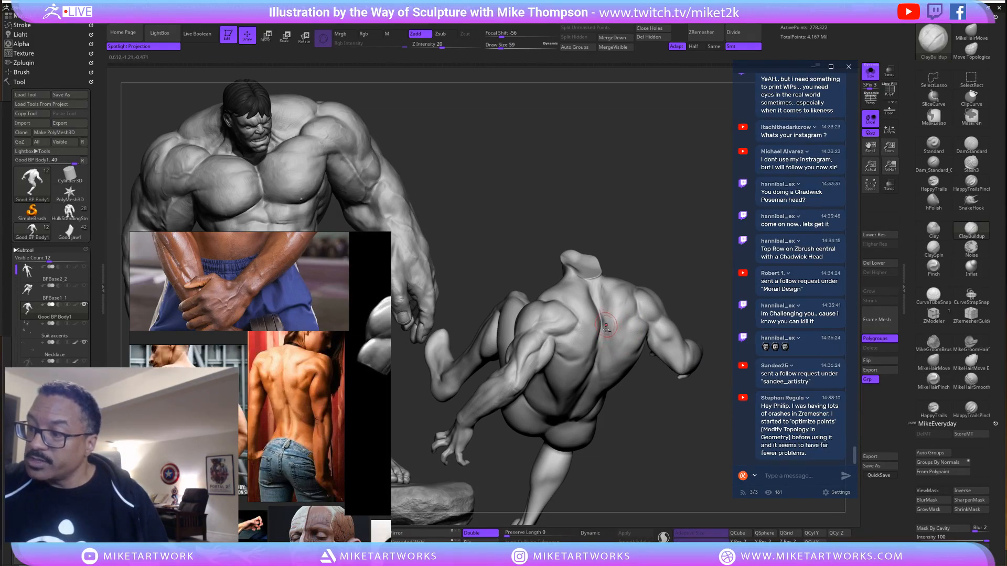
pyautogui.press('shift')
pyautogui.keyDown('shift'); pyautogui.moveTo(612, 343); pyautogui.dragTo(621, 359); pyautogui.keyUp('shift')
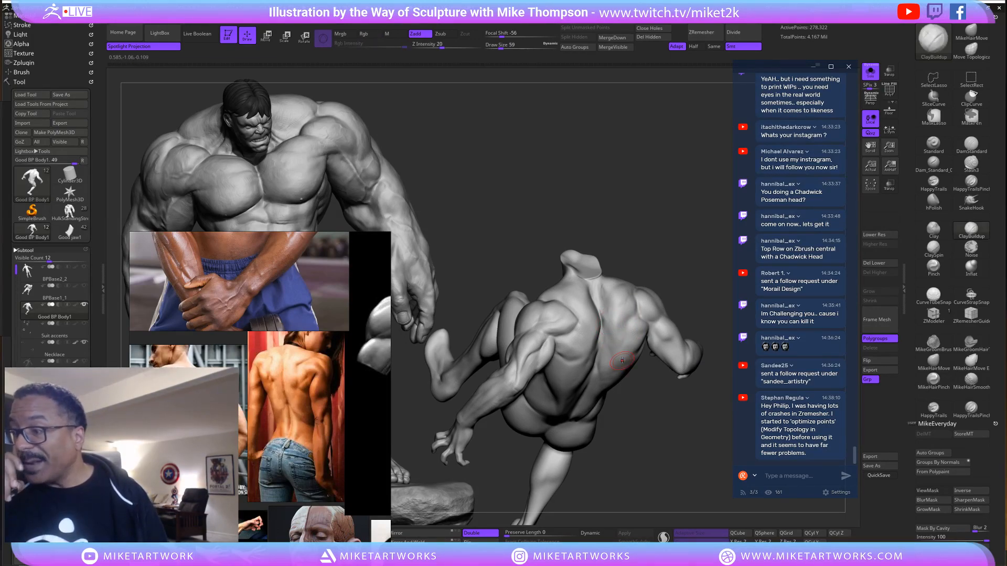
# Refine the muscles between the left shoulder blade and the spine with ClayBuildup, and smooth along the upper spine.
pyautogui.moveTo(681, 275)
pyautogui.mouseDown()
pyautogui.moveTo(692, 274)
pyautogui.moveTo(684, 286)
pyautogui.mouseUp()
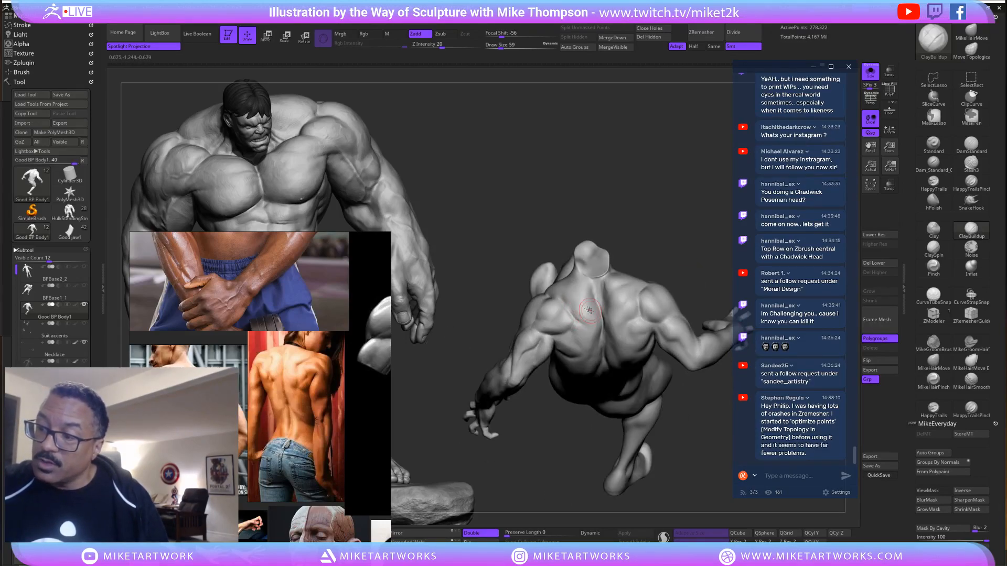
pyautogui.press('shift')
pyautogui.moveTo(682, 275)
pyautogui.mouseDown()
pyautogui.moveTo(695, 260)
pyautogui.moveTo(591, 292)
pyautogui.mouseUp()
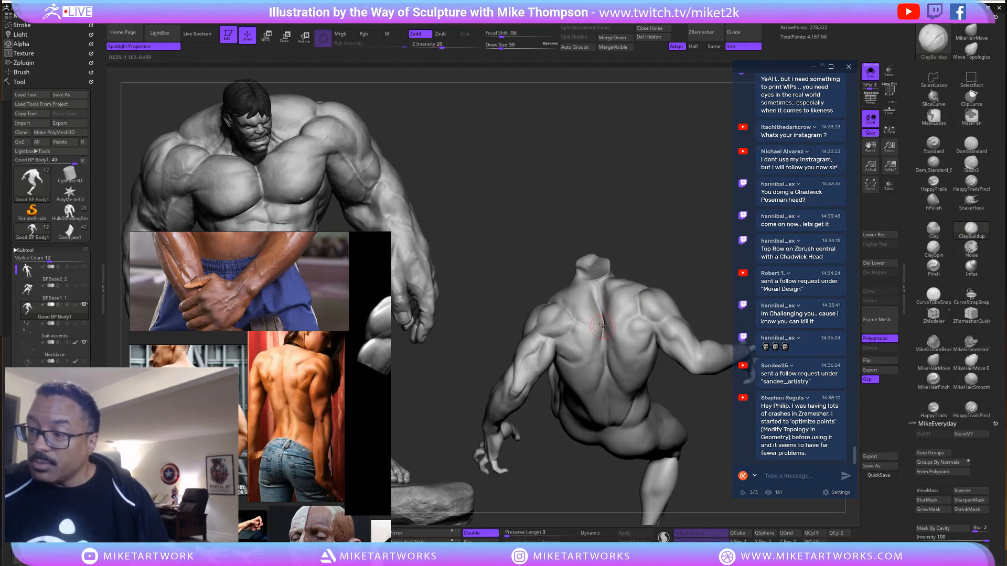
pyautogui.press('shift')
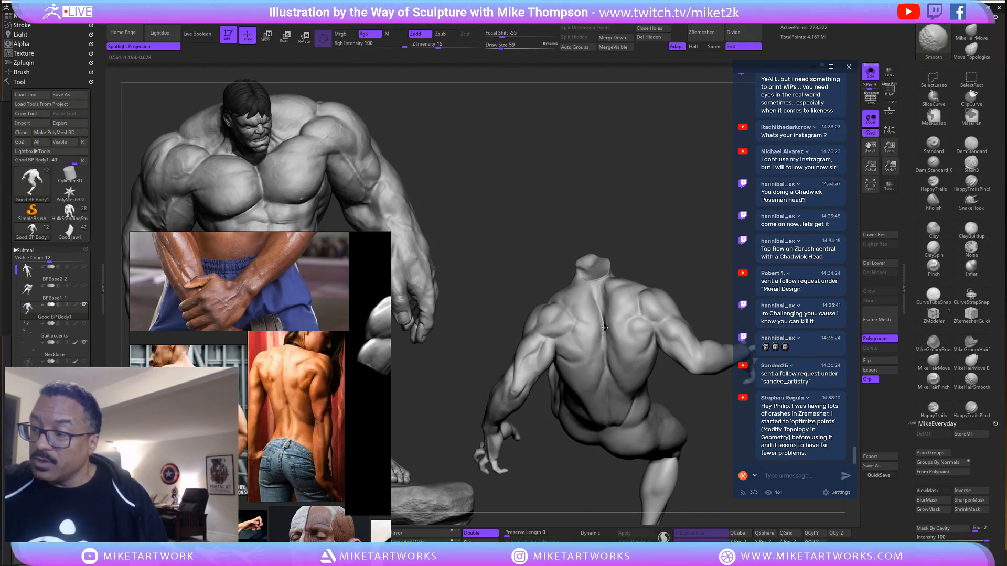
pyautogui.moveTo(601, 319)
pyautogui.keyDown('shift'); pyautogui.mouseDown()
pyautogui.moveTo(611, 278)
pyautogui.moveTo(603, 296)
pyautogui.mouseUp(); pyautogui.keyUp('shift')
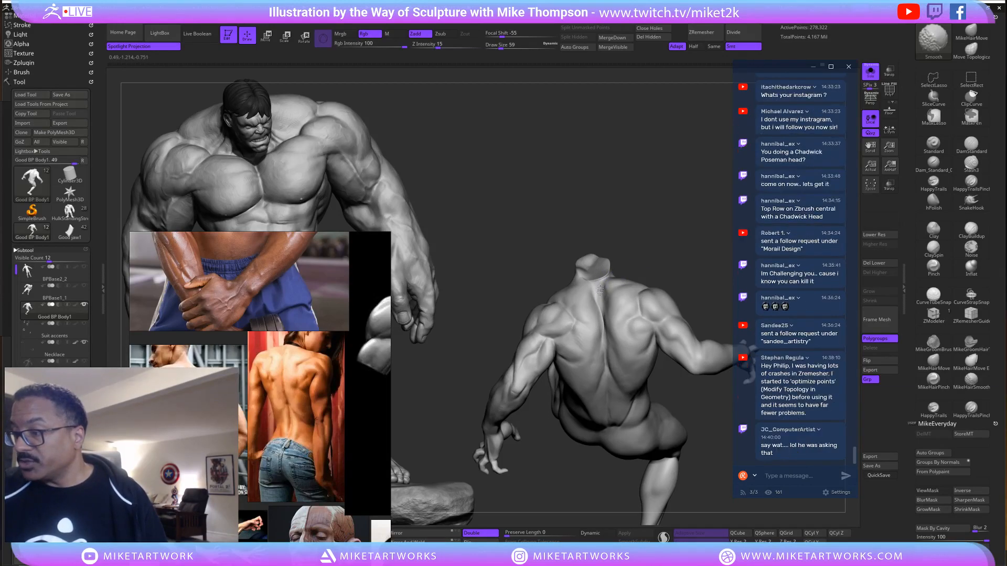
# Shape the base of the neck and the adjoining upper trapezius with light ClayBuildup strokes and smoothing.
pyautogui.moveTo(666, 273)
pyautogui.mouseDown()
pyautogui.moveTo(682, 253)
pyautogui.moveTo(698, 272)
pyautogui.moveTo(686, 231)
pyautogui.moveTo(611, 286)
pyautogui.mouseUp()
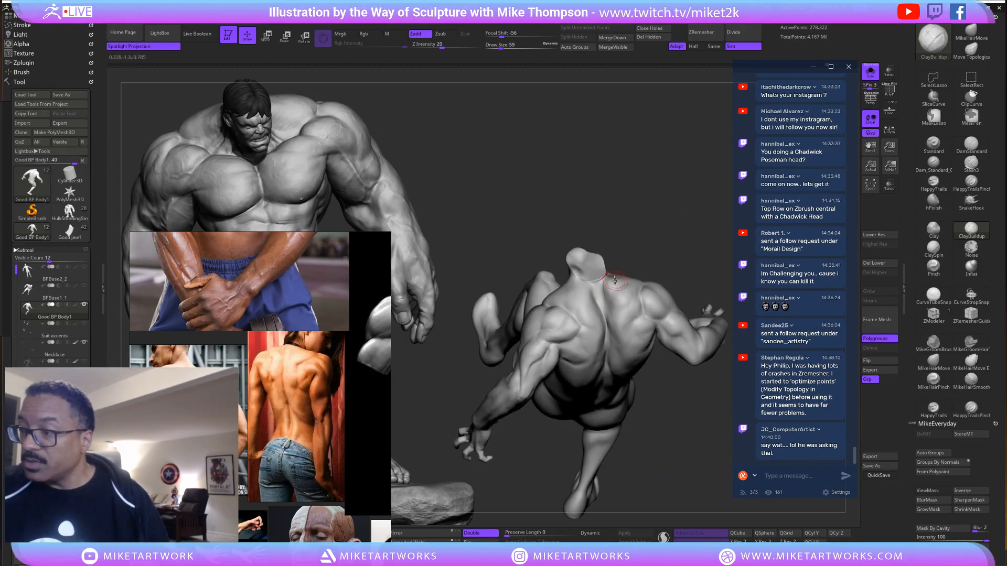
pyautogui.press('shift')
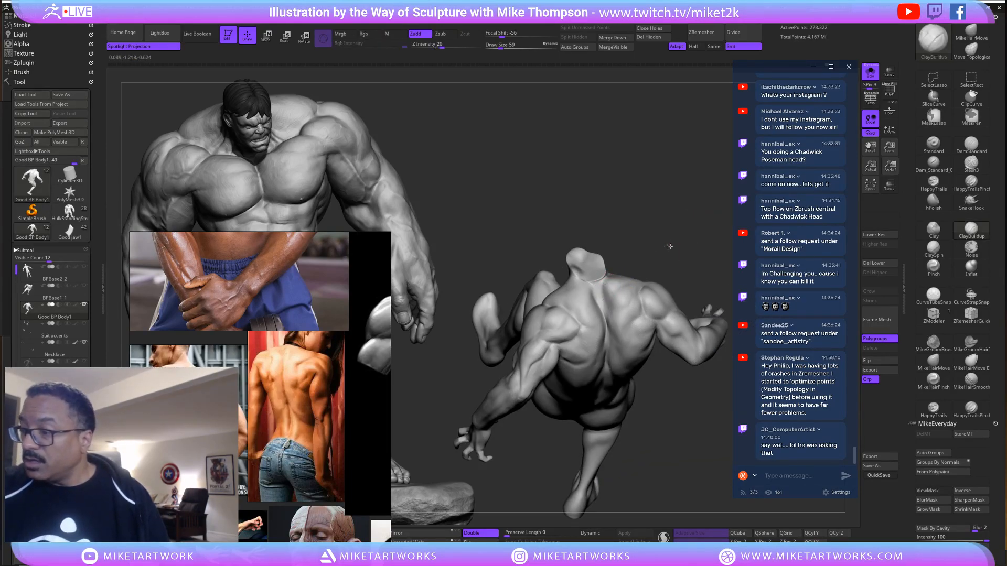
pyautogui.moveTo(605, 297)
pyautogui.mouseDown()
pyautogui.moveTo(629, 283)
pyautogui.moveTo(597, 287)
pyautogui.mouseUp()
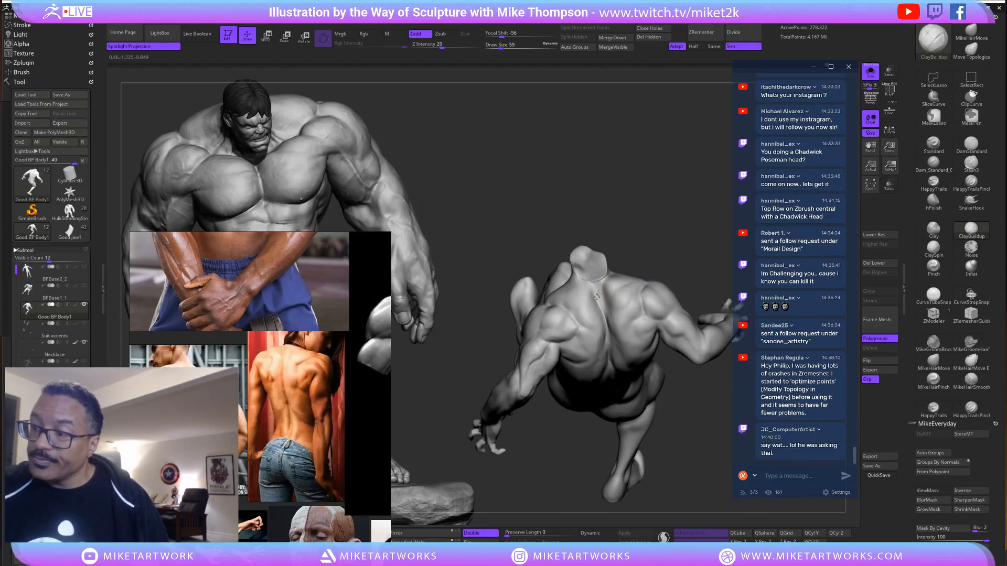
pyautogui.moveTo(661, 254); pyautogui.dragTo(665, 243)
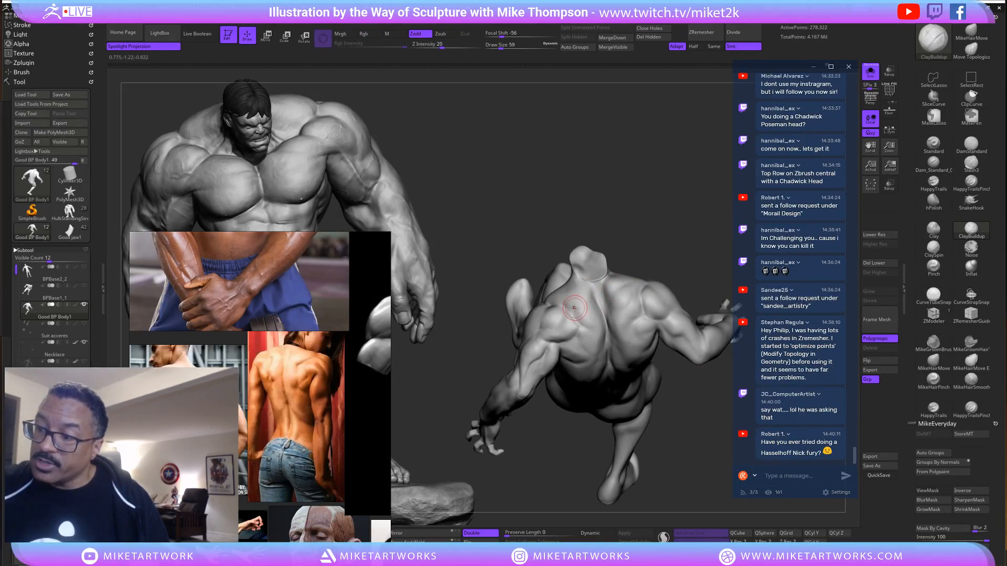
# Define the edge of the left shoulder blade with DamStandard, and smooth the area toward the rear deltoid.
pyautogui.click(971, 144)
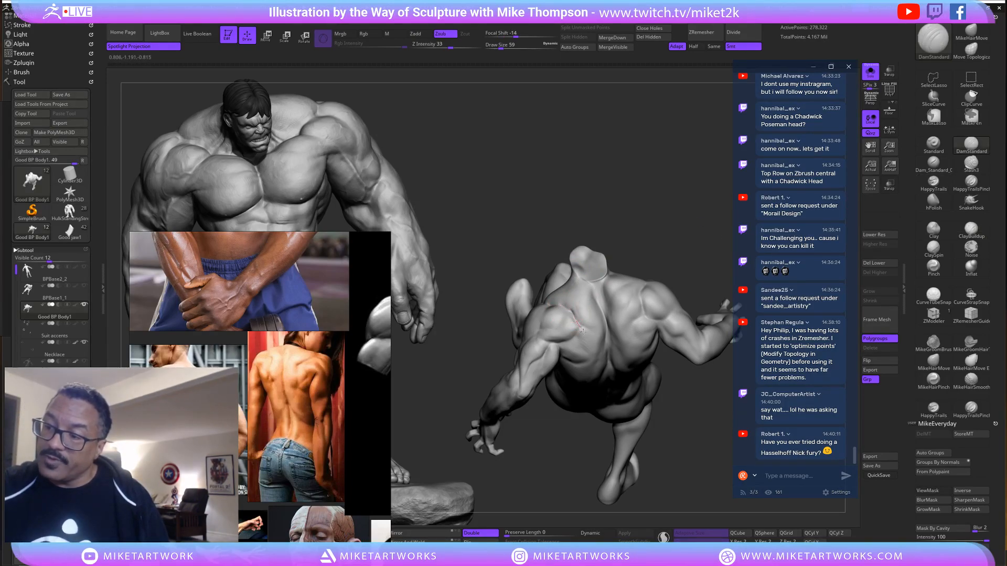
pyautogui.moveTo(679, 243)
pyautogui.mouseDown()
pyautogui.moveTo(687, 241)
pyautogui.moveTo(675, 245)
pyautogui.mouseUp()
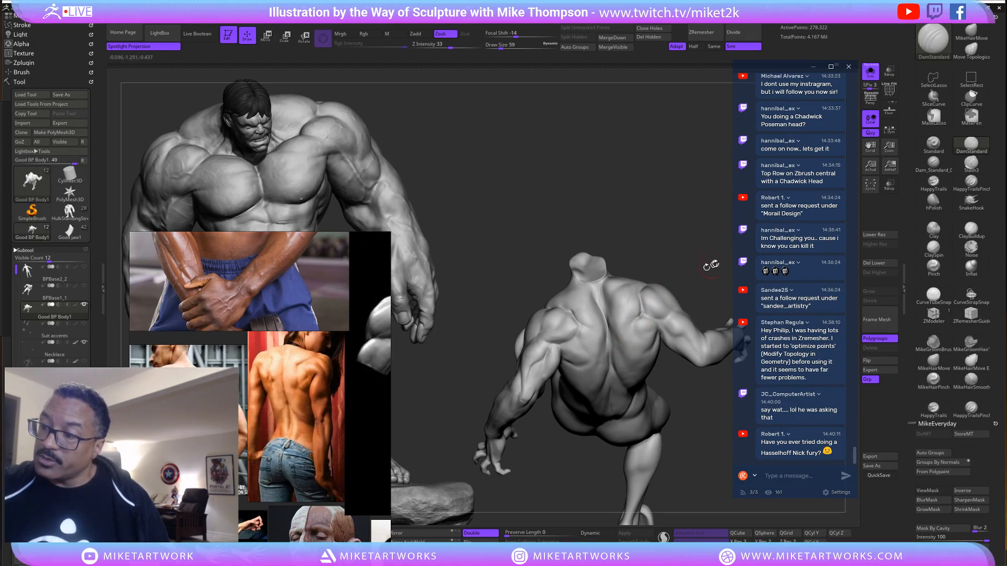
pyautogui.moveTo(712, 265)
pyautogui.mouseDown()
pyautogui.moveTo(706, 237)
pyautogui.moveTo(639, 317)
pyautogui.mouseUp()
pyautogui.press('shift')
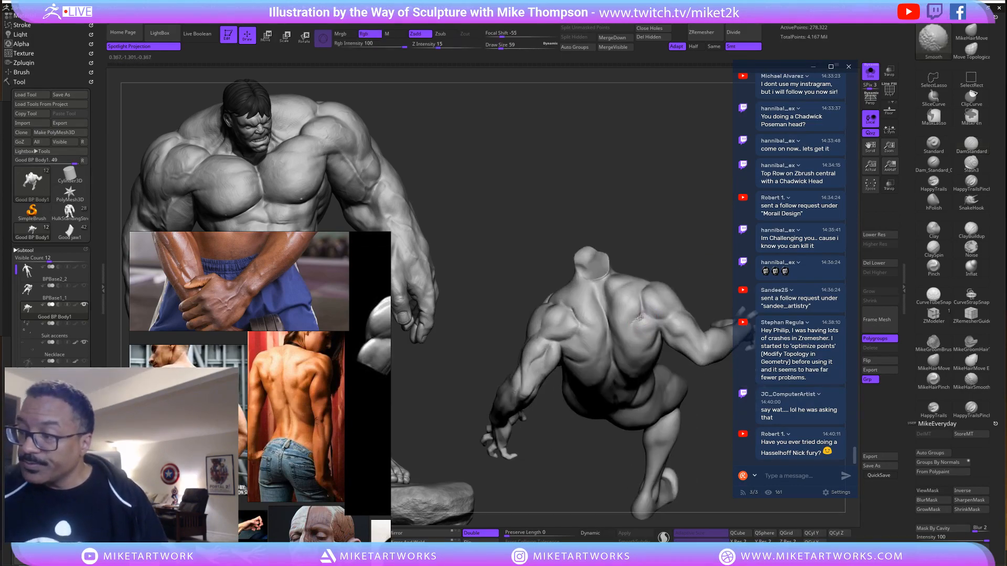
pyautogui.moveTo(579, 314)
pyautogui.keyDown('shift'); pyautogui.mouseDown()
pyautogui.moveTo(567, 315)
pyautogui.moveTo(575, 300)
pyautogui.moveTo(570, 312)
pyautogui.mouseUp(); pyautogui.keyUp('shift')
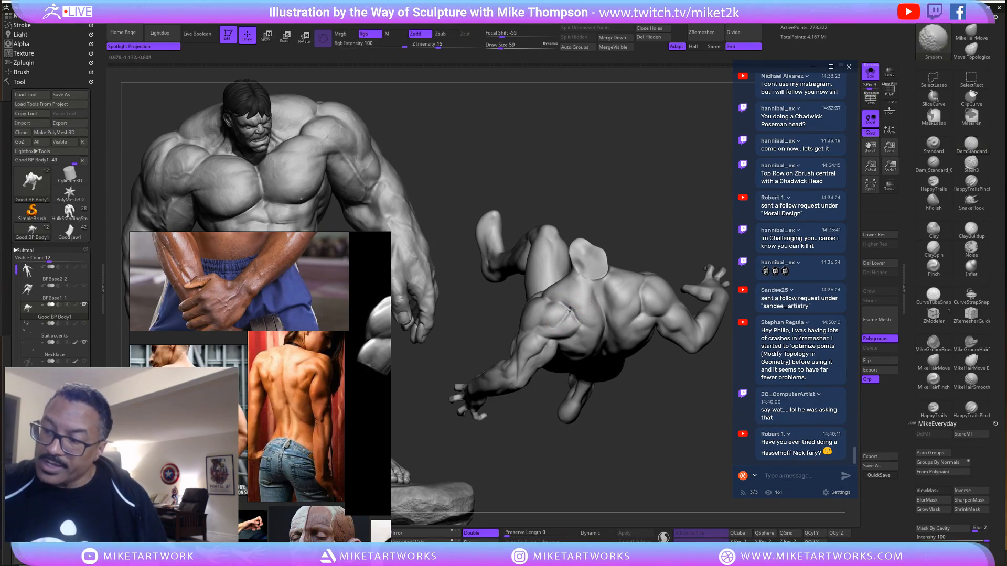
# Examine the sculpture's back, shoulders and chest from several angles.
pyautogui.moveTo(650, 293)
pyautogui.mouseDown()
pyautogui.moveTo(711, 440)
pyautogui.moveTo(566, 305)
pyautogui.moveTo(587, 310)
pyautogui.mouseUp()
pyautogui.press('shift')
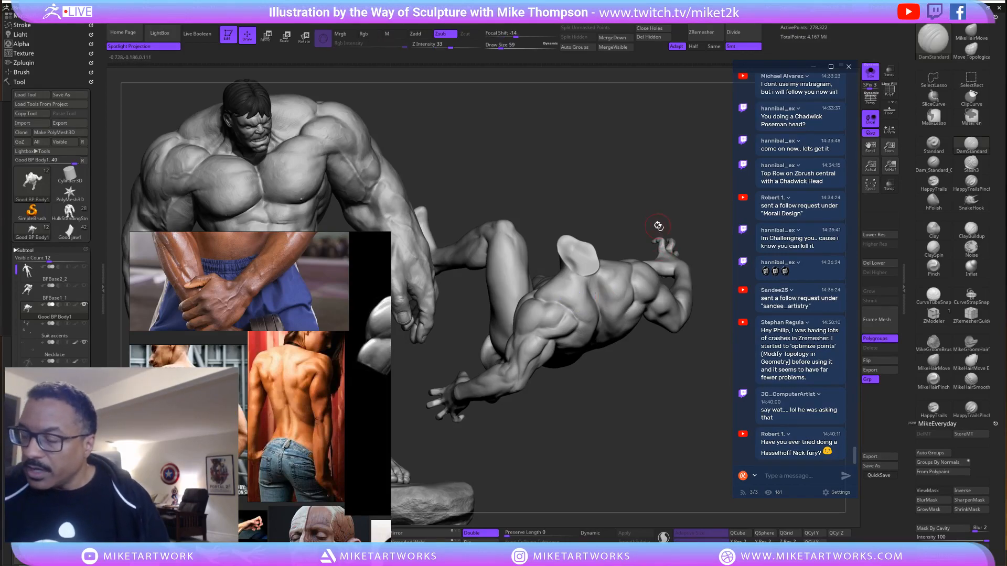
pyautogui.moveTo(659, 226)
pyautogui.mouseDown()
pyautogui.moveTo(654, 215)
pyautogui.moveTo(658, 268)
pyautogui.moveTo(646, 294)
pyautogui.mouseUp()
pyautogui.press('shift')
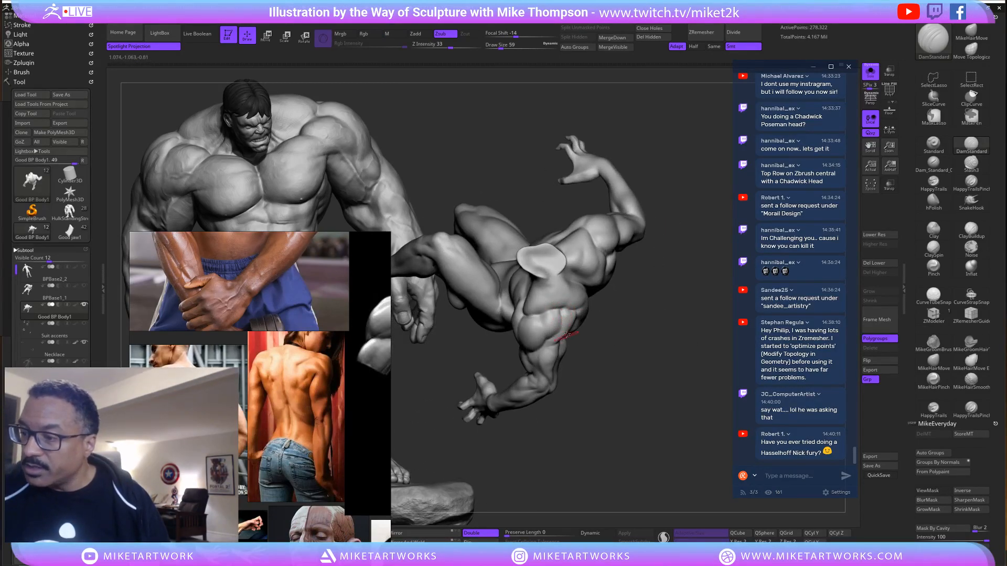
pyautogui.moveTo(619, 310)
pyautogui.mouseDown()
pyautogui.moveTo(701, 326)
pyautogui.moveTo(714, 295)
pyautogui.mouseUp()
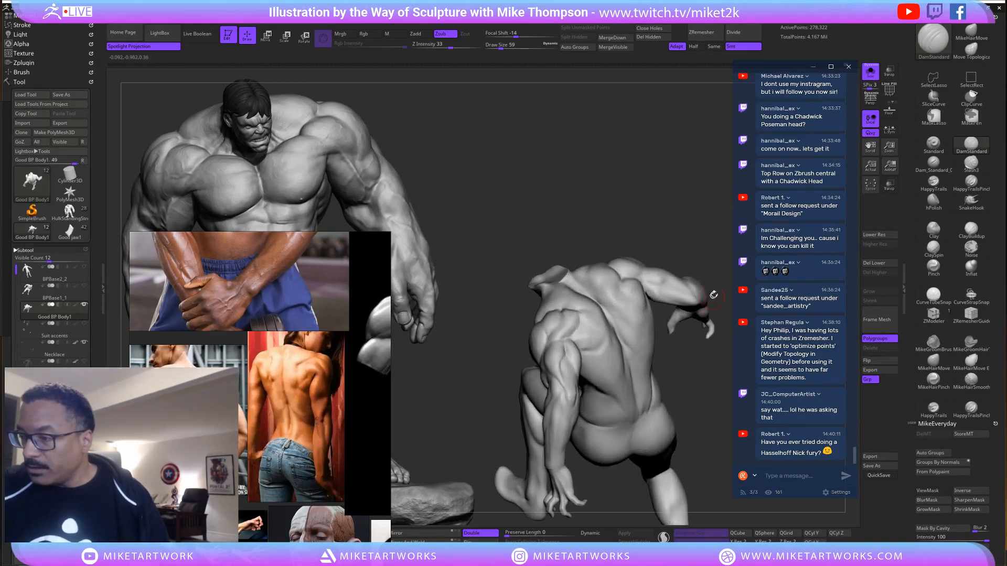
pyautogui.moveTo(687, 245); pyautogui.dragTo(615, 326)
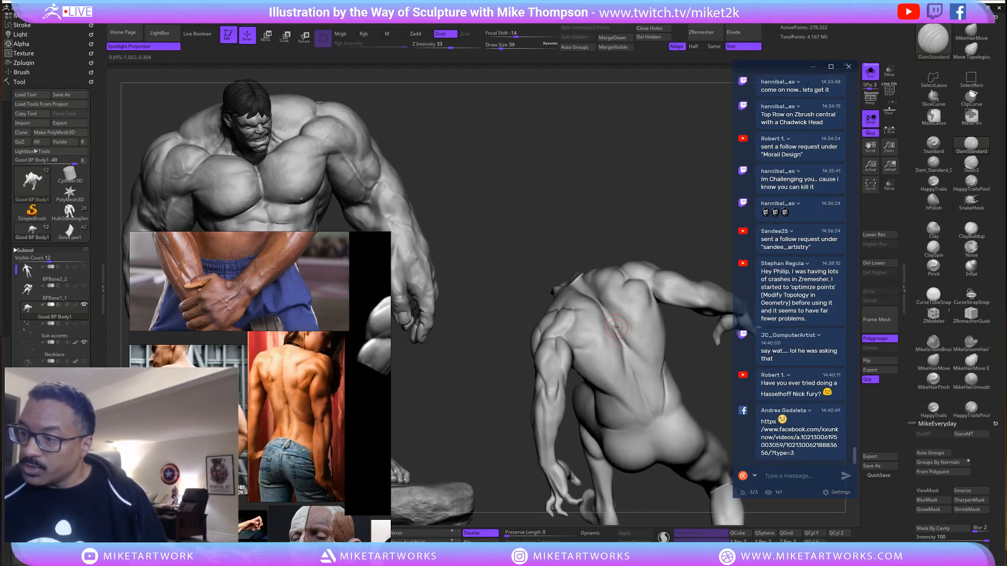
pyautogui.moveTo(665, 231); pyautogui.dragTo(691, 233)
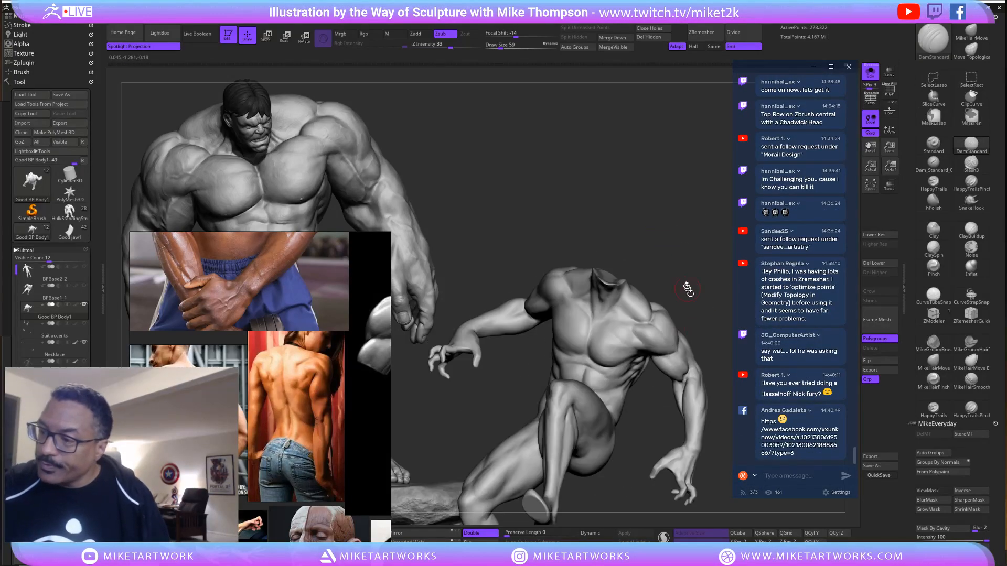
pyautogui.moveTo(687, 288)
pyautogui.mouseDown()
pyautogui.moveTo(697, 286)
pyautogui.moveTo(634, 336)
pyautogui.mouseUp()
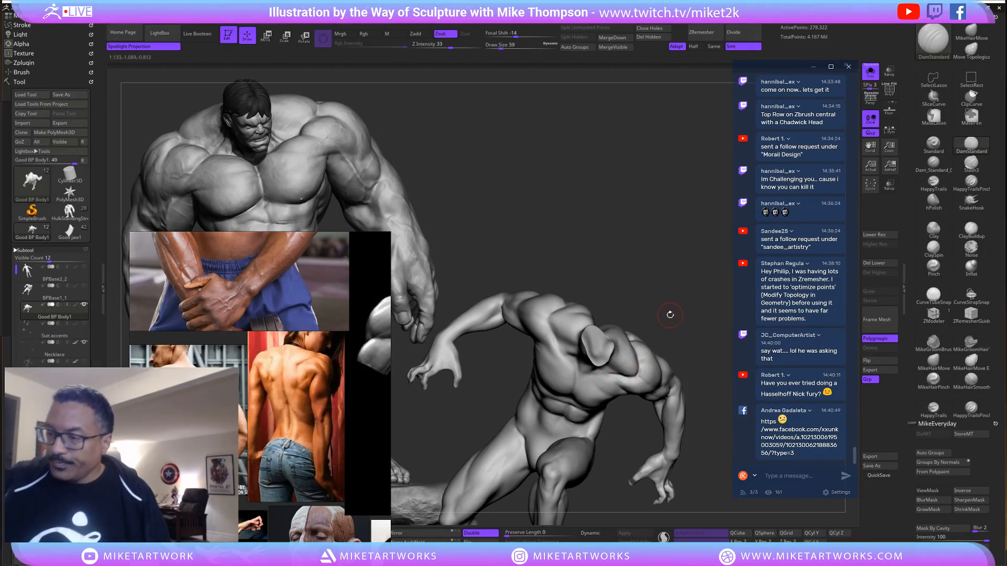
pyautogui.moveTo(633, 275); pyautogui.dragTo(565, 355)
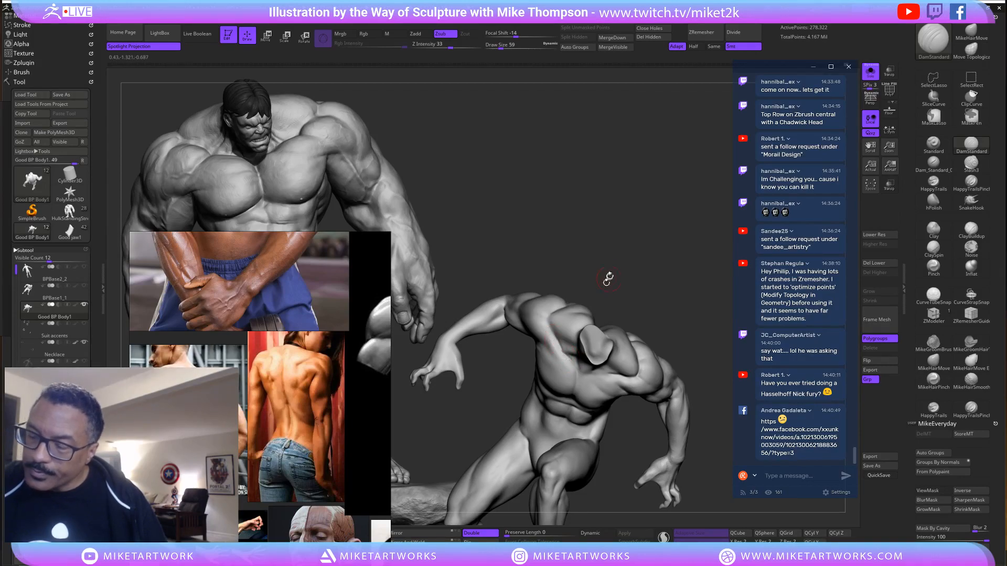
# Define the crease between the right pectoral and front deltoid near the armpit with DamStandard, and smooth it.
pyautogui.moveTo(607, 277); pyautogui.dragTo(569, 278)
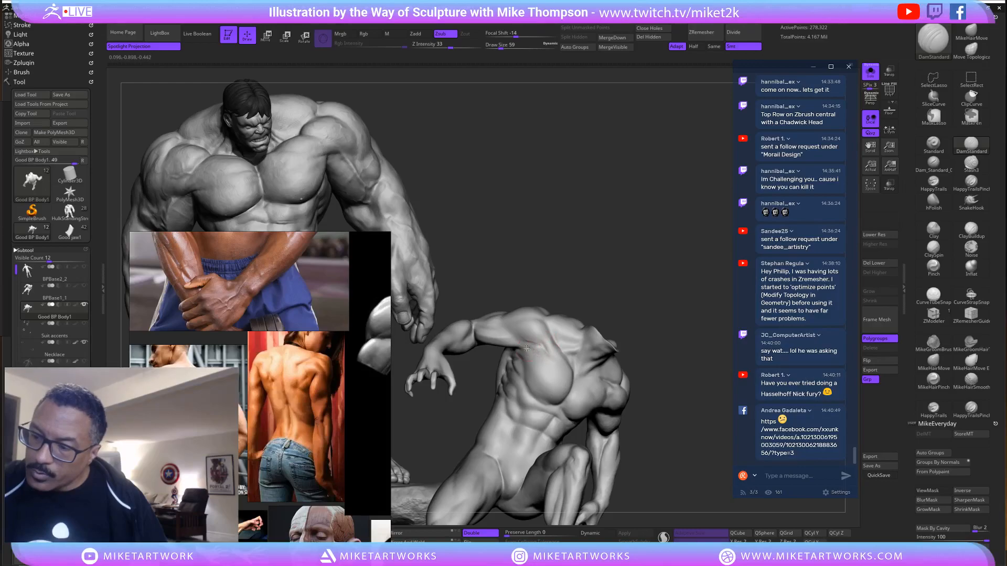
pyautogui.moveTo(602, 278); pyautogui.dragTo(572, 280)
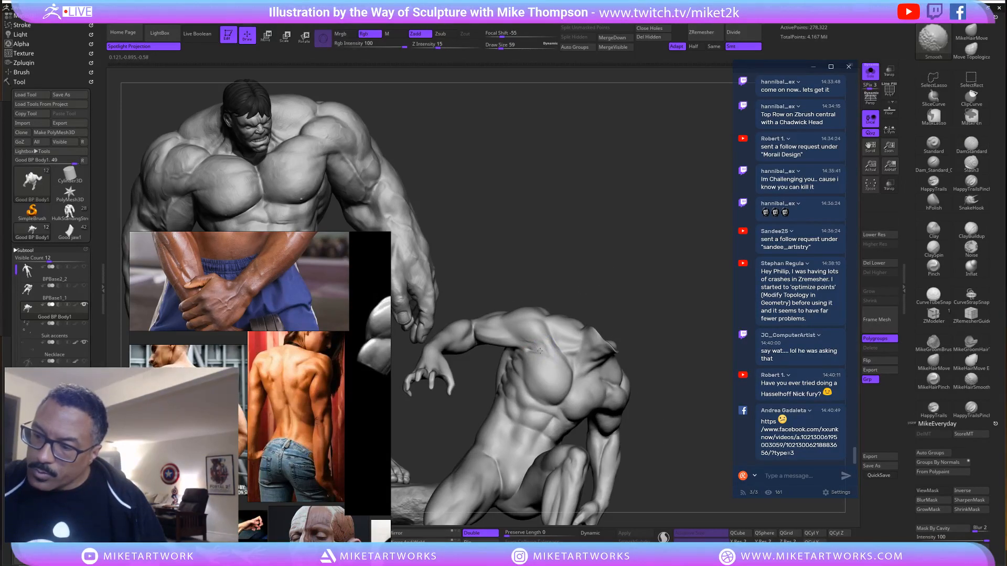
pyautogui.moveTo(526, 349)
pyautogui.keyDown('shift'); pyautogui.mouseDown()
pyautogui.moveTo(540, 340)
pyautogui.moveTo(530, 344)
pyautogui.mouseUp(); pyautogui.keyUp('shift')
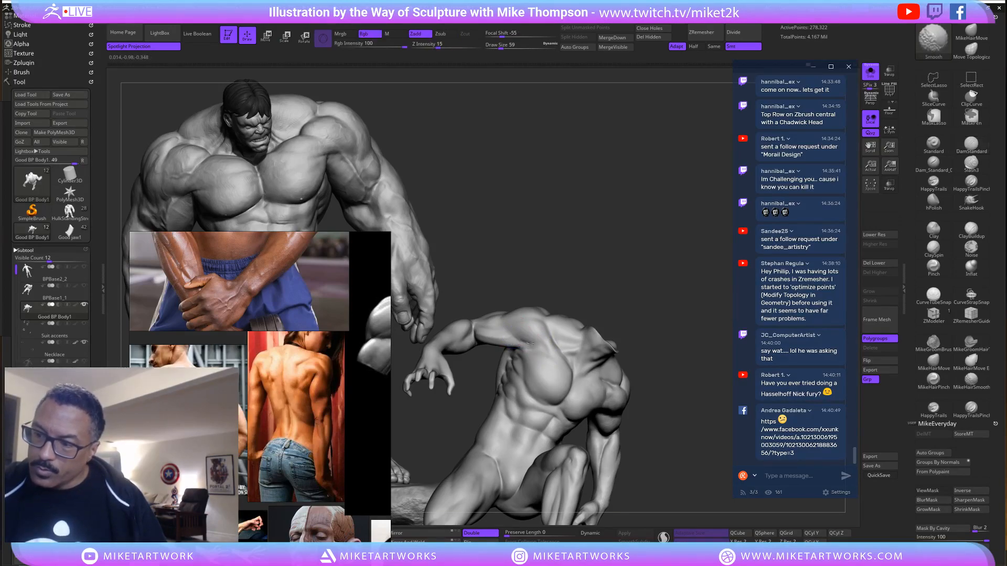
pyautogui.moveTo(647, 240)
pyautogui.mouseDown()
pyautogui.moveTo(659, 236)
pyautogui.moveTo(607, 244)
pyautogui.moveTo(579, 263)
pyautogui.mouseUp()
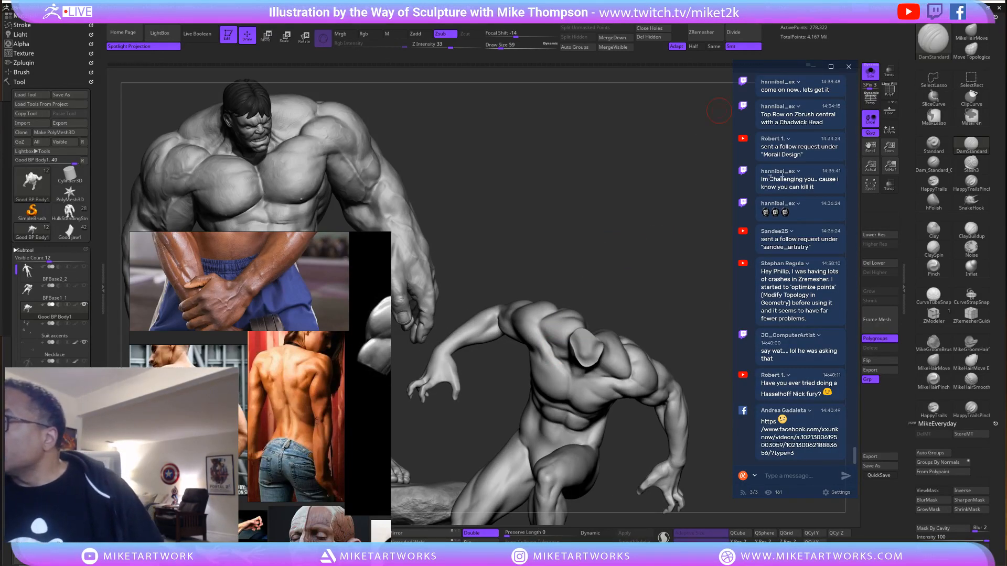
pyautogui.scroll(5, 789, 166)
pyautogui.scroll(2, 789, 165)
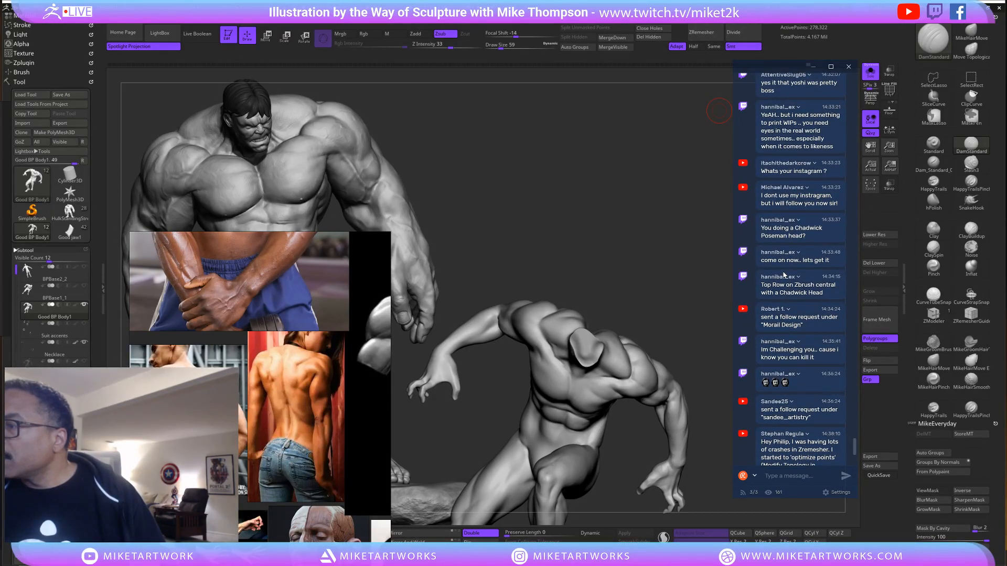
pyautogui.scroll(2, 784, 275)
pyautogui.scroll(1, 784, 275)
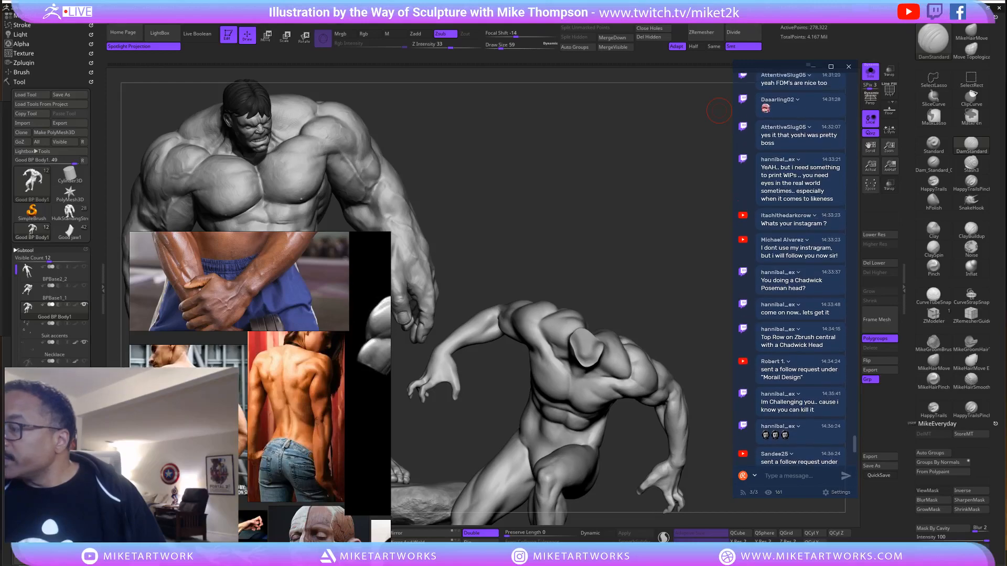
pyautogui.click(773, 478)
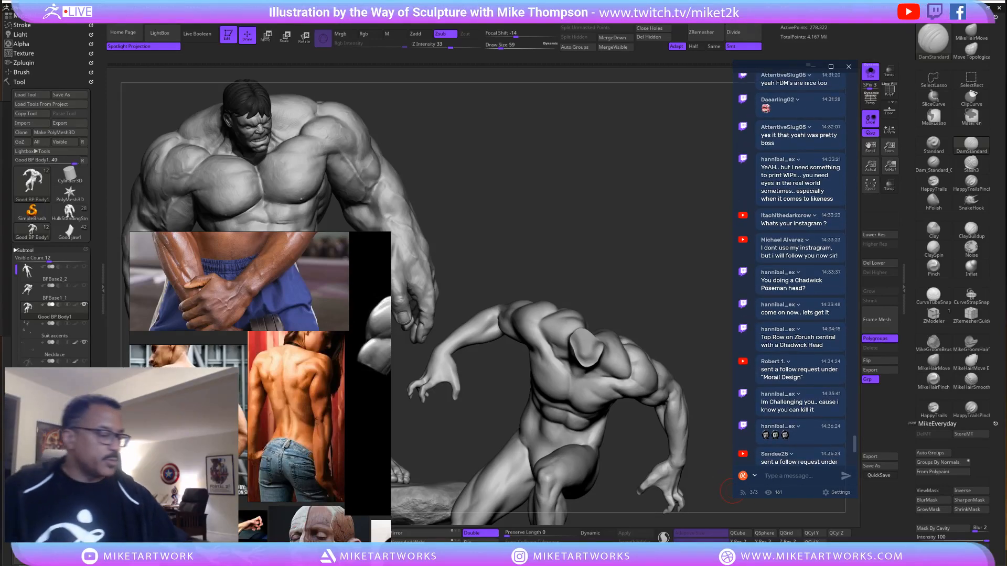
pyautogui.write('@m')
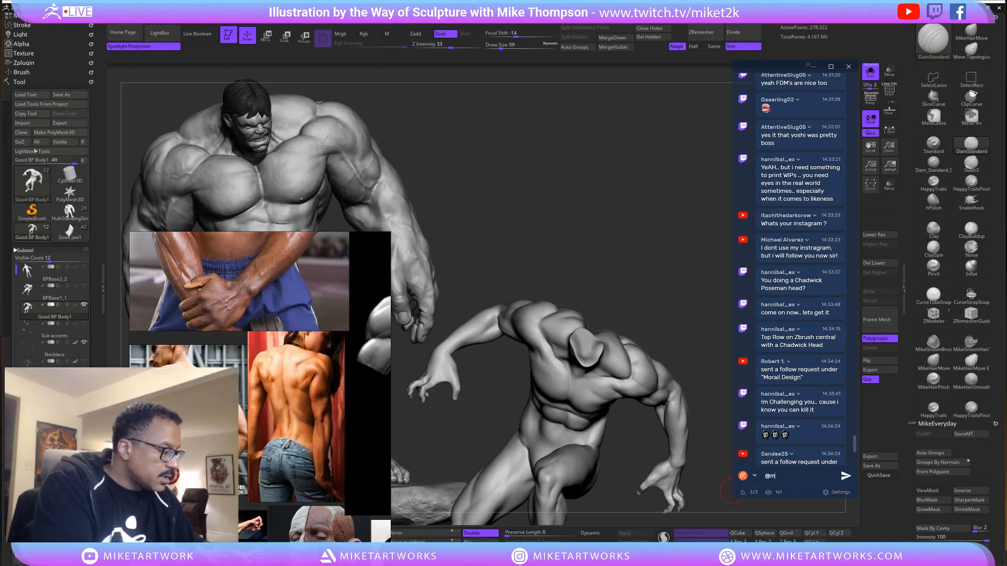
pyautogui.write('iketart')
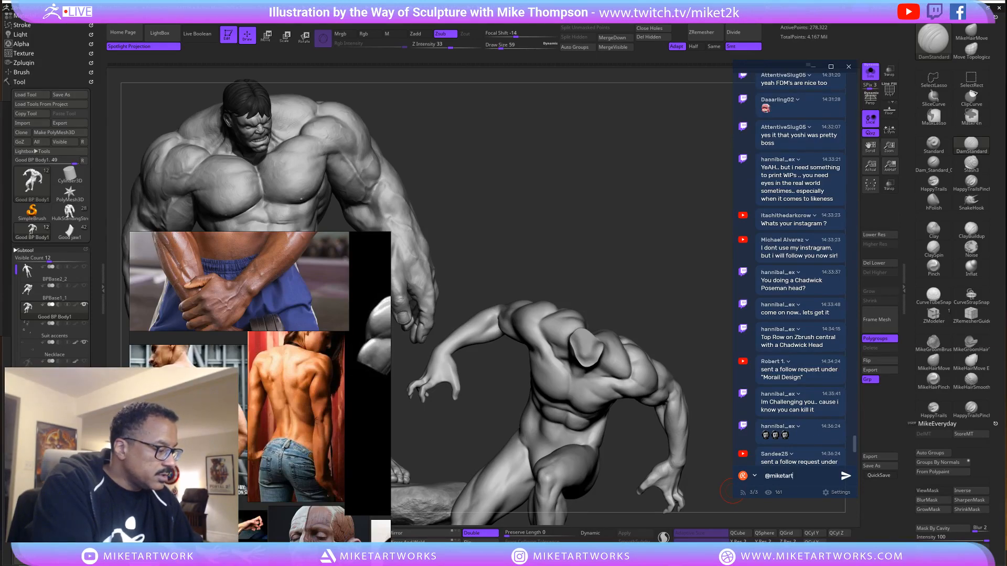
pyautogui.write('works')
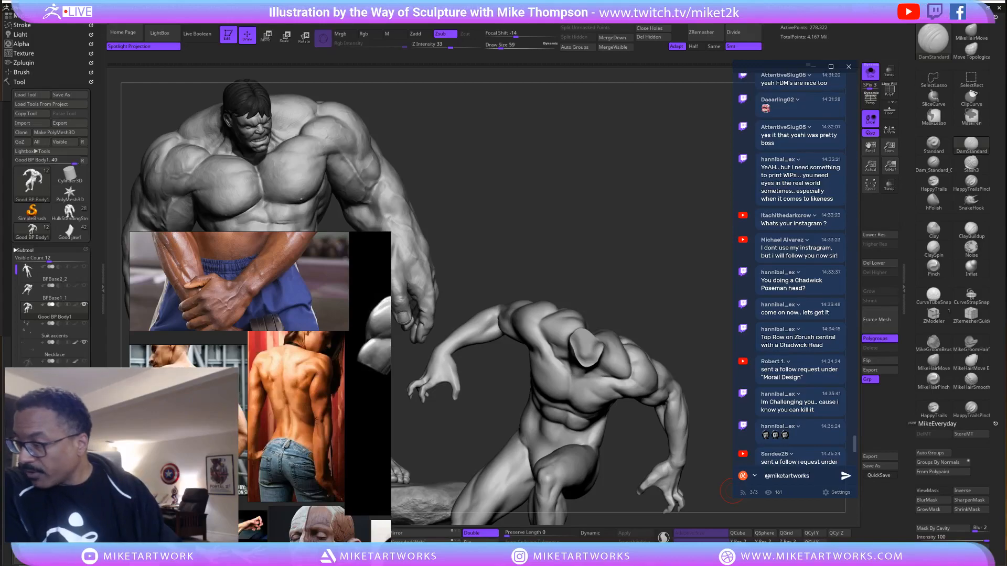
pyautogui.press('Return')
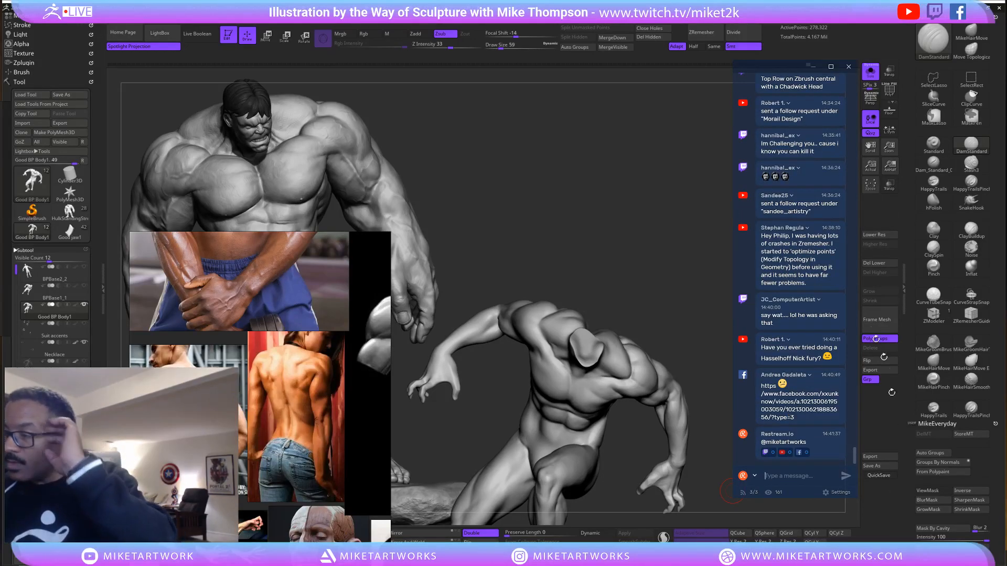
pyautogui.scroll(2, 780, 186)
pyautogui.scroll(2, 782, 186)
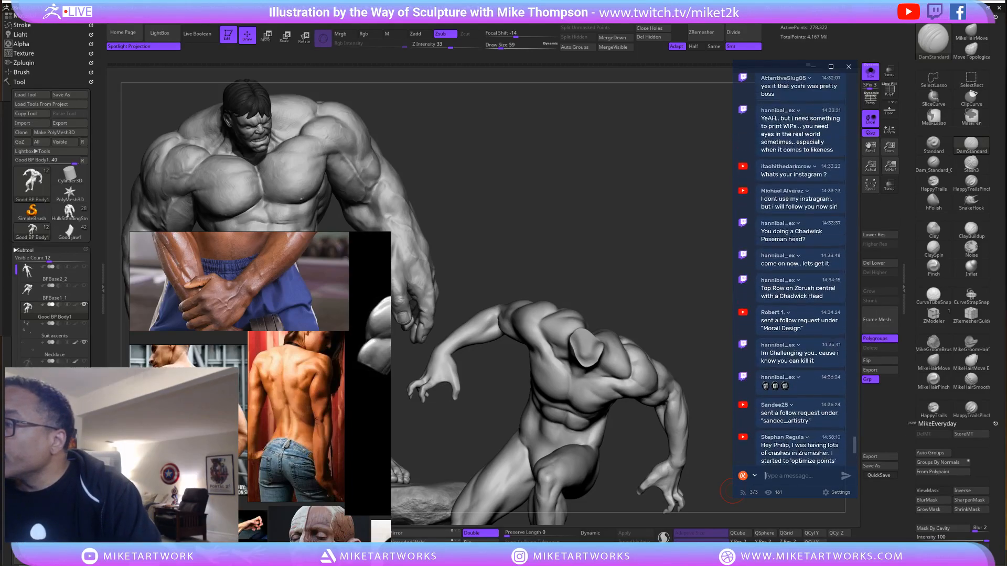
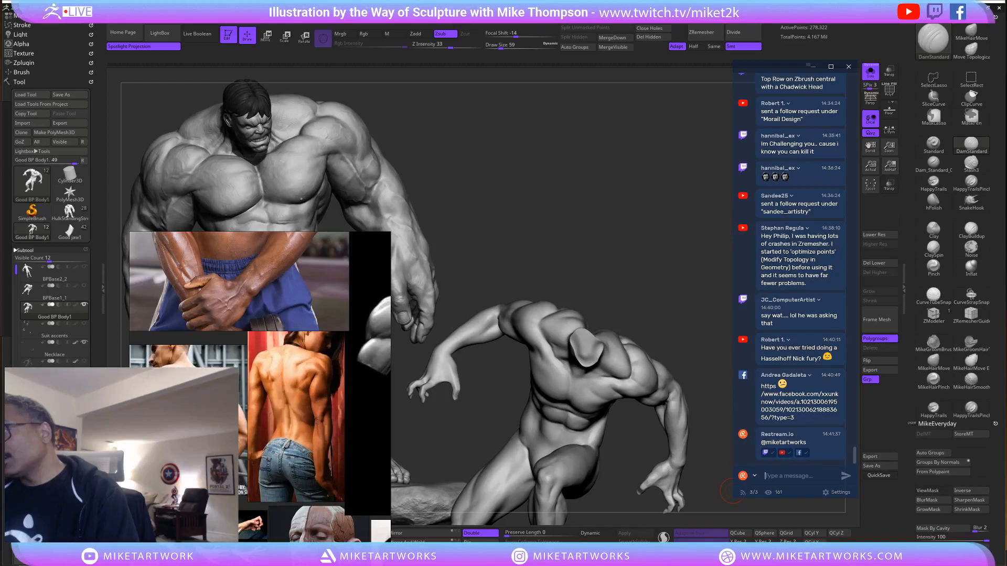
# Quick-save the project, and save the tool as BPBase2_2.ZTL in the BPTimelapse folder, overwriting the existing file.
pyautogui.hotkey('ctrl', 's')
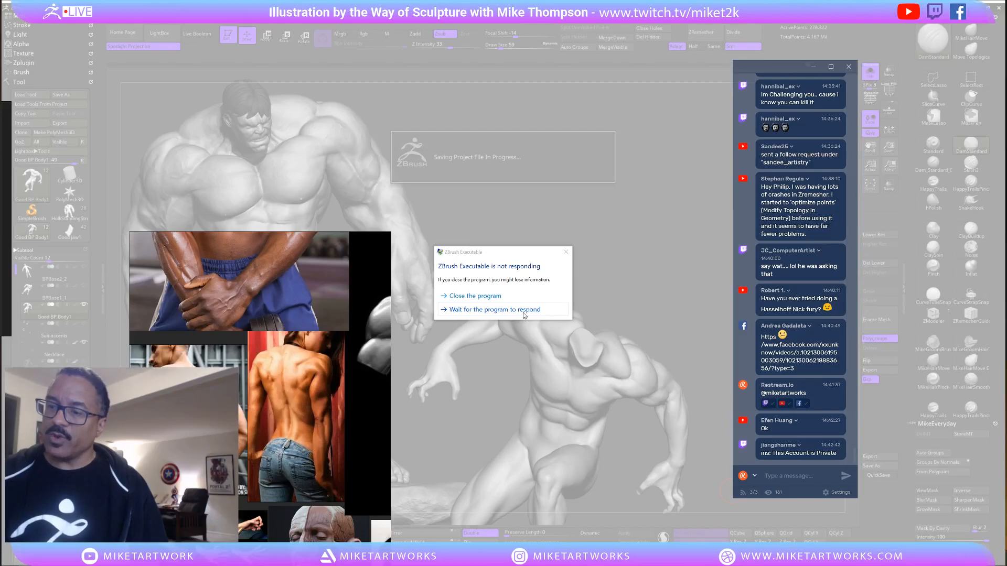
pyautogui.click(524, 310)
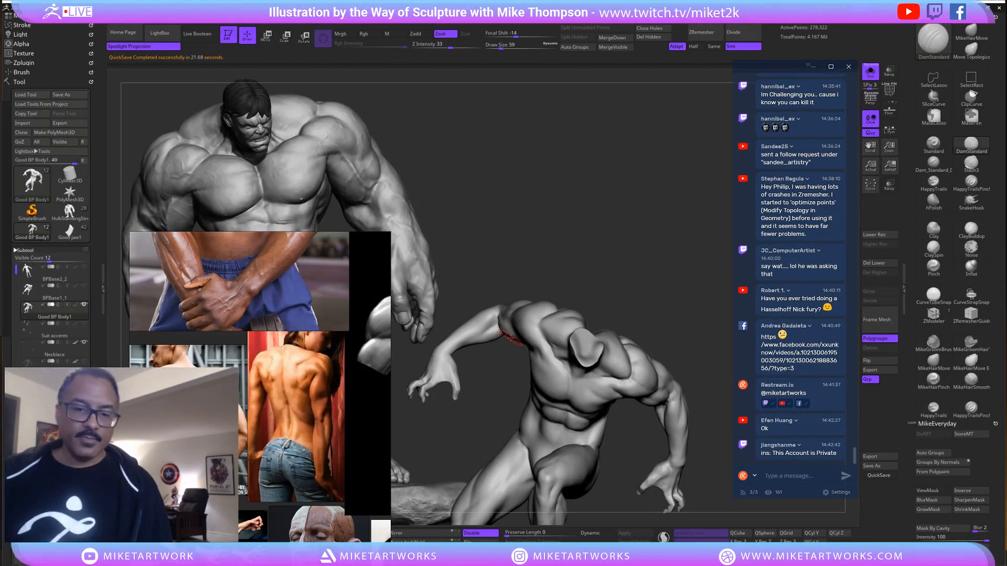
pyautogui.click(77, 96)
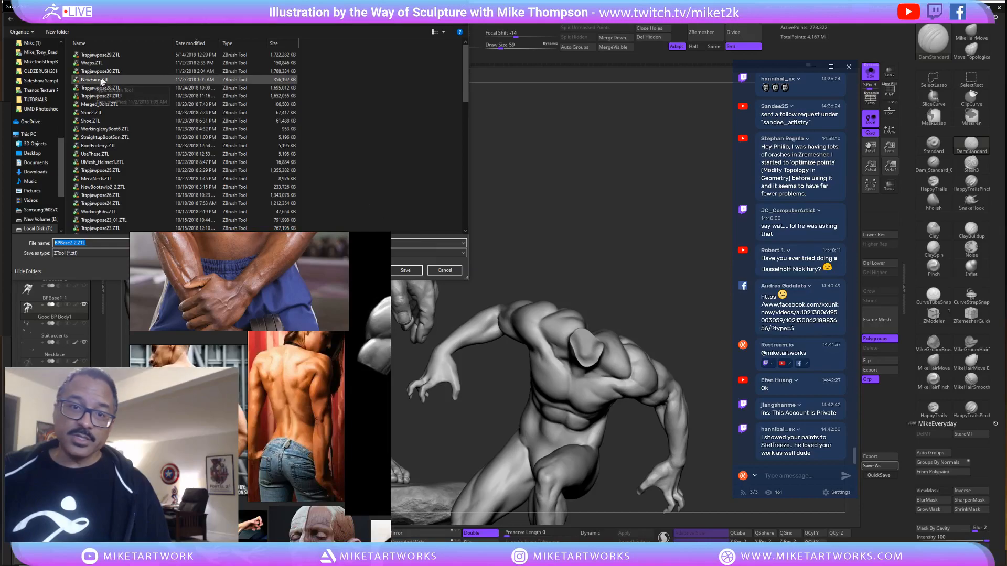
pyautogui.click(211, 21)
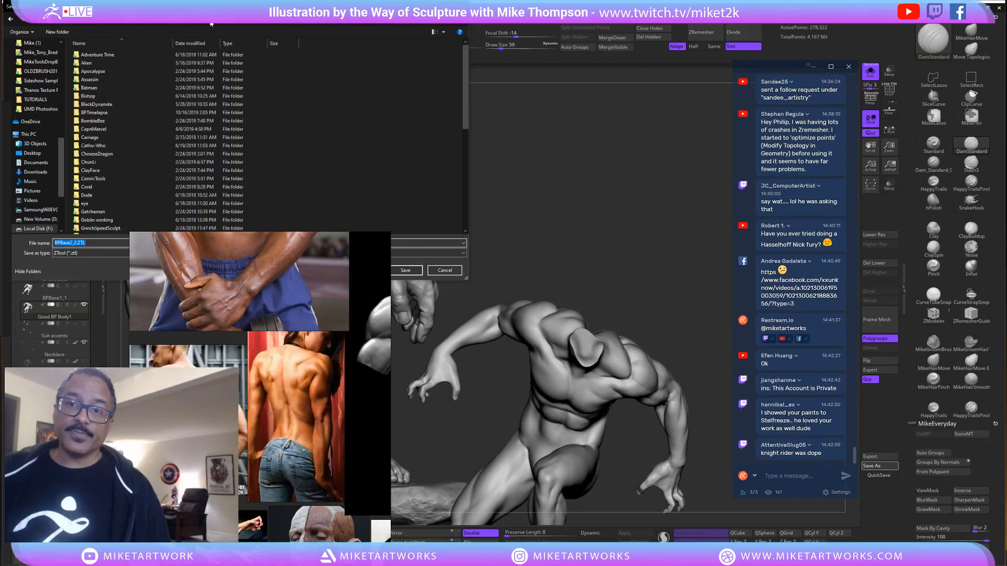
pyautogui.doubleClick(108, 115)
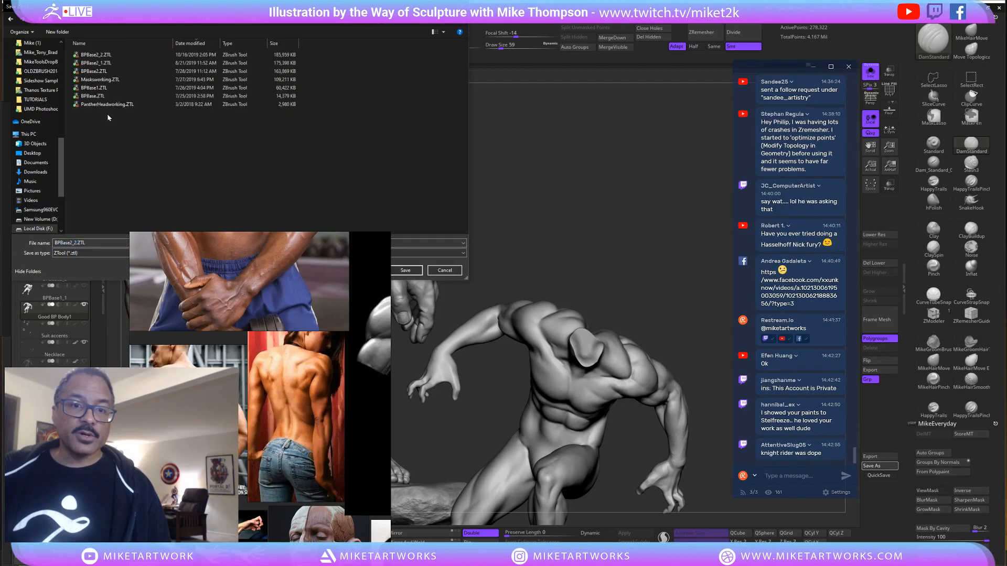
pyautogui.click(405, 270)
pyautogui.click(527, 282)
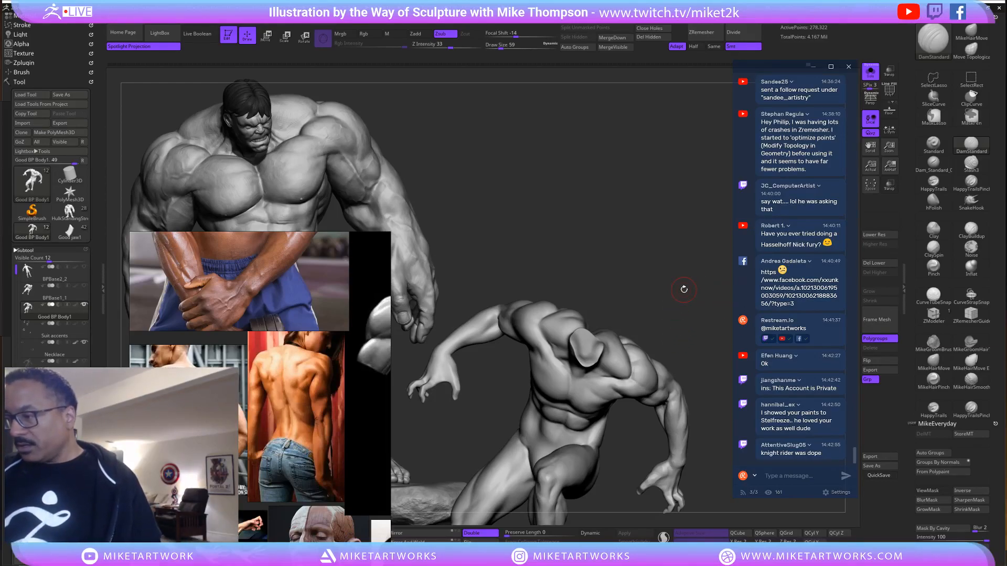
# Carve the separation between the left pectoral and front deltoid with DamStandard.
pyautogui.moveTo(688, 349); pyautogui.dragTo(639, 381)
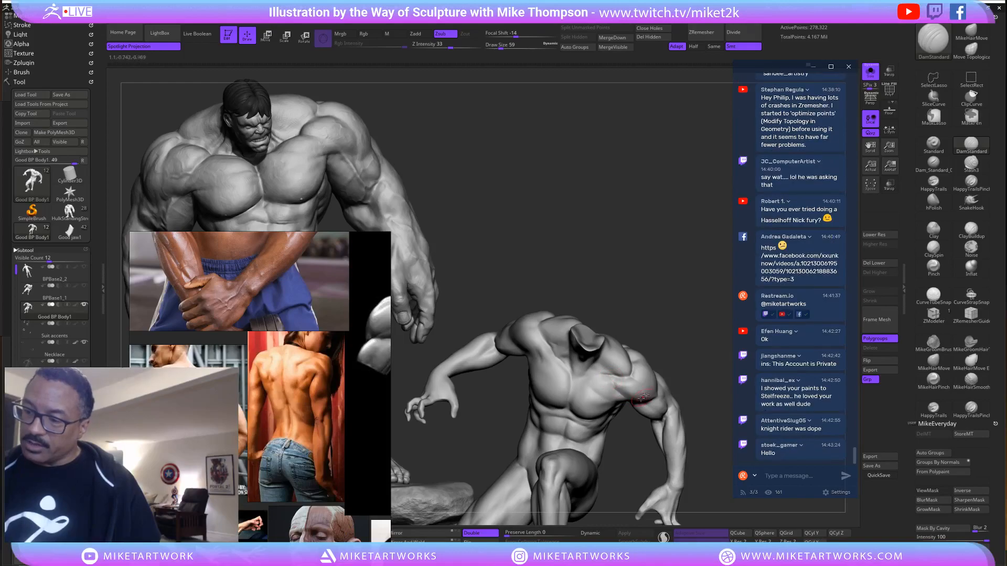
pyautogui.moveTo(611, 377); pyautogui.dragTo(616, 379, button='right')
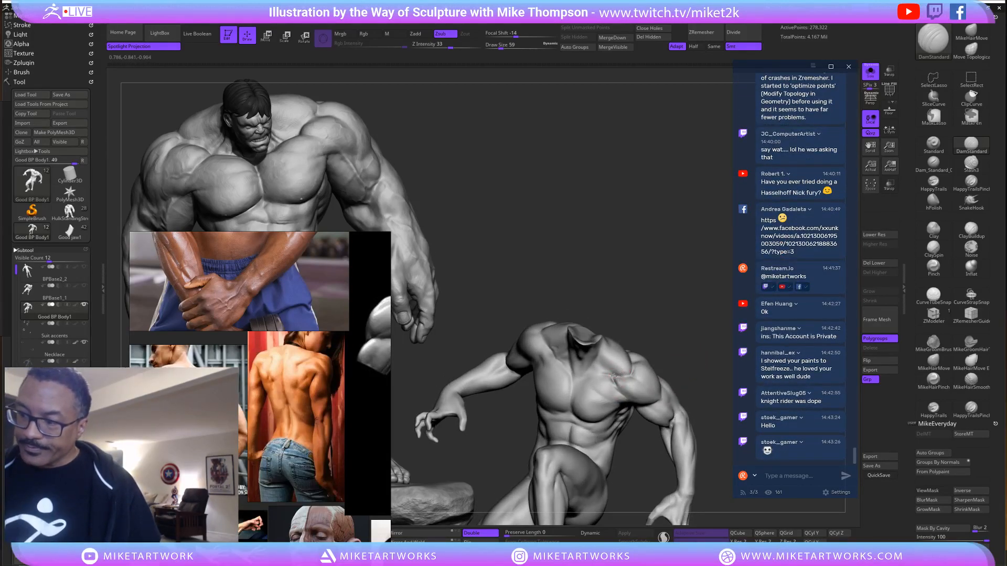
pyautogui.moveTo(681, 359); pyautogui.dragTo(630, 377, button='right')
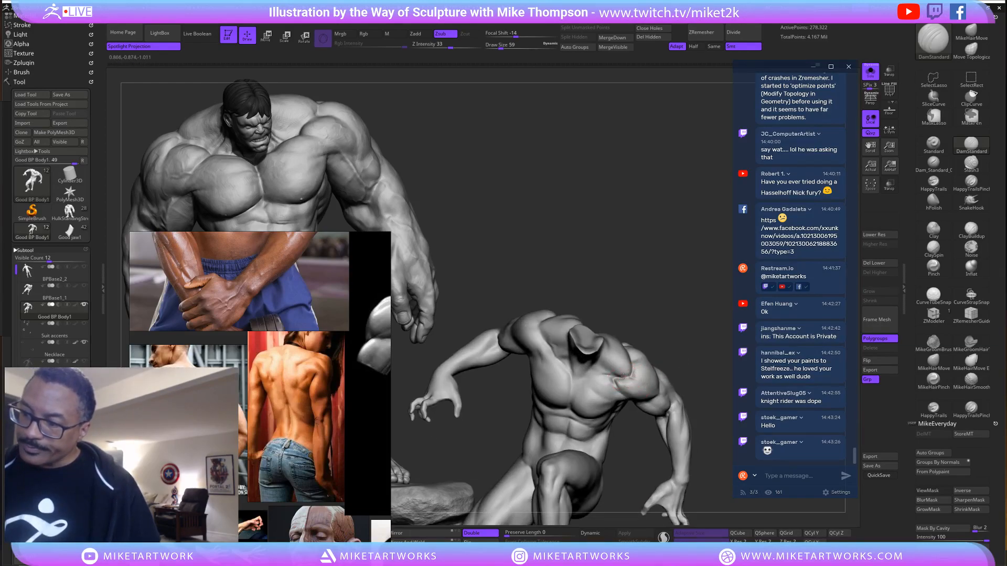
pyautogui.moveTo(690, 348); pyautogui.dragTo(615, 383, button='right')
pyautogui.moveTo(691, 345)
pyautogui.mouseDown(button='right')
pyautogui.moveTo(681, 367)
pyautogui.moveTo(699, 348)
pyautogui.moveTo(597, 377)
pyautogui.moveTo(607, 380)
pyautogui.mouseUp(button='right')
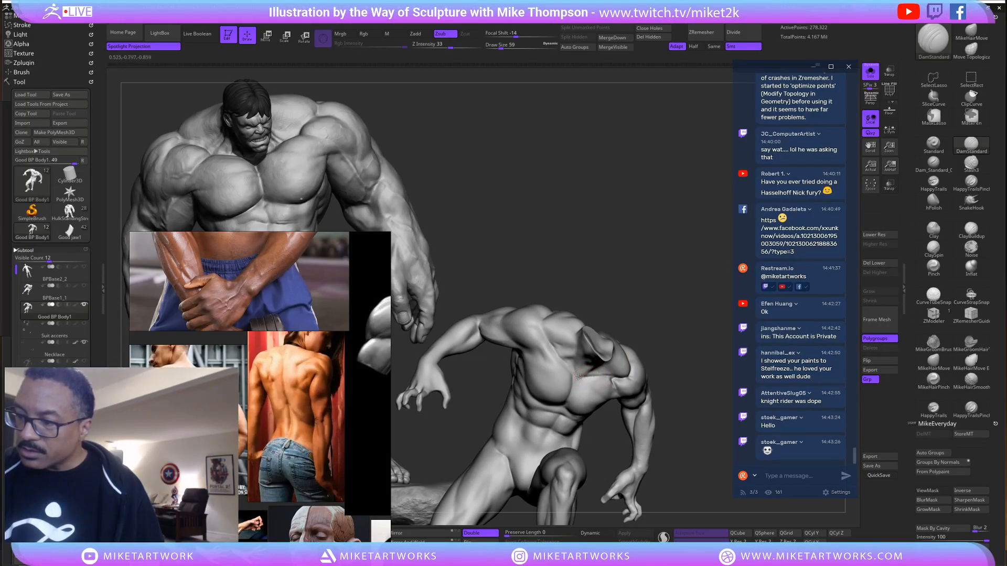
pyautogui.moveTo(598, 375)
pyautogui.mouseDown(button='right')
pyautogui.moveTo(632, 364)
pyautogui.moveTo(554, 359)
pyautogui.moveTo(585, 382)
pyautogui.mouseUp(button='right')
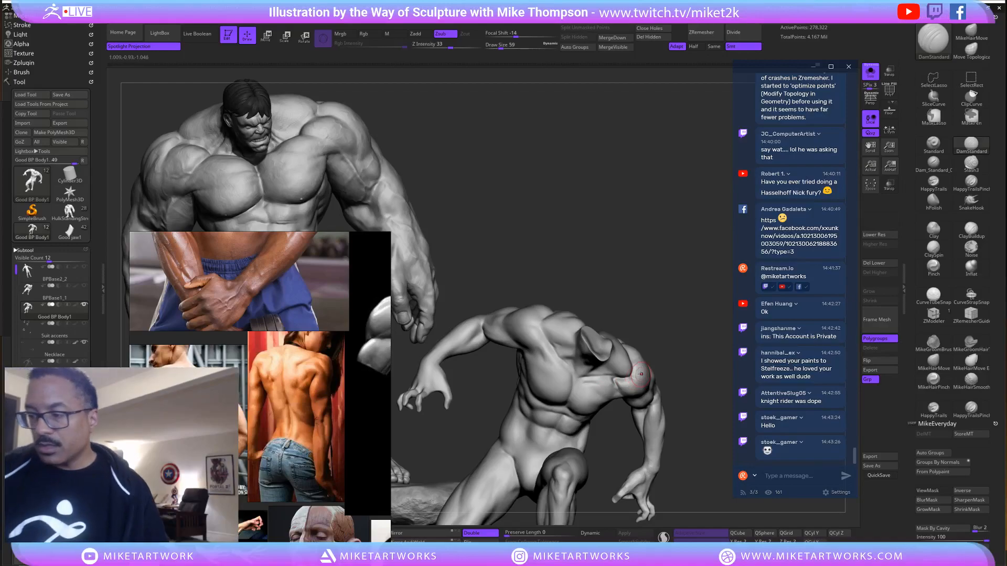
# Examine the reference board for front-view chest and shoulder anatomy, enlarging the photo of the shirtless man holding a barbell.
pyautogui.scroll(-3, 288, 405)
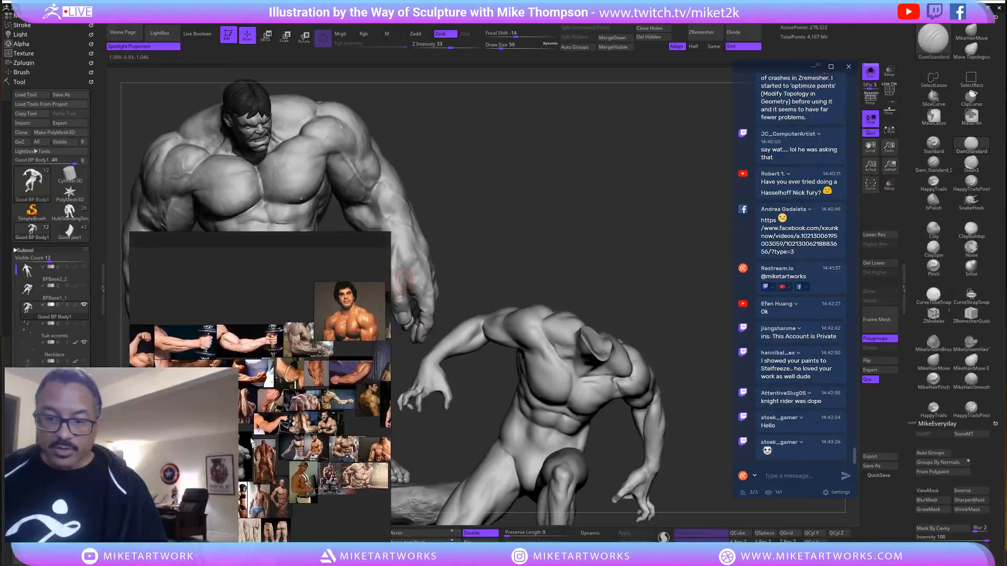
pyautogui.scroll(4, 341, 348)
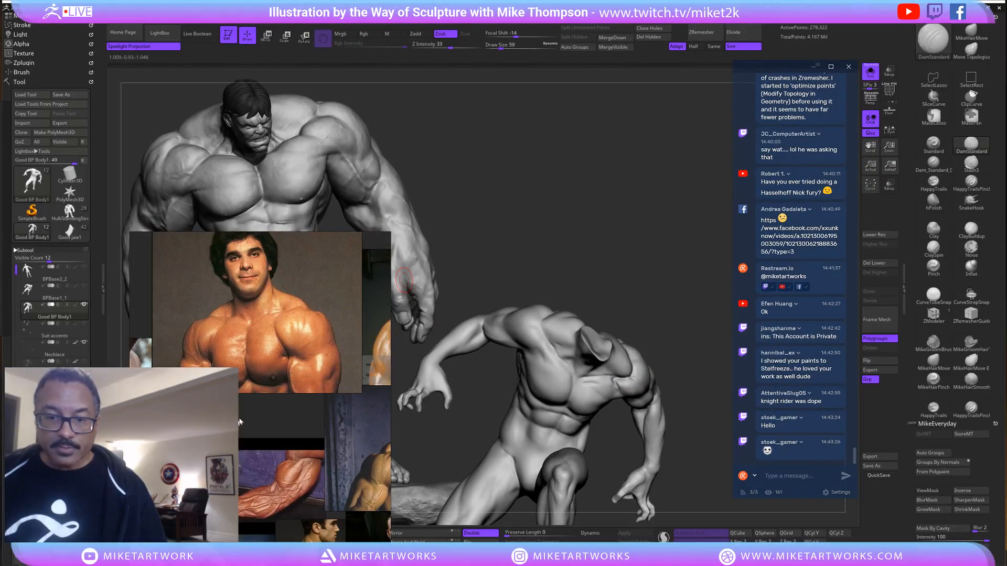
pyautogui.scroll(-2, 240, 422)
pyautogui.moveTo(266, 440); pyautogui.dragTo(186, 399, button='middle')
pyautogui.moveTo(253, 531); pyautogui.dragTo(324, 420, button='middle')
pyautogui.scroll(-3, 266, 430)
pyautogui.scroll(4, 315, 388)
pyautogui.moveTo(325, 377); pyautogui.dragTo(215, 425, button='middle')
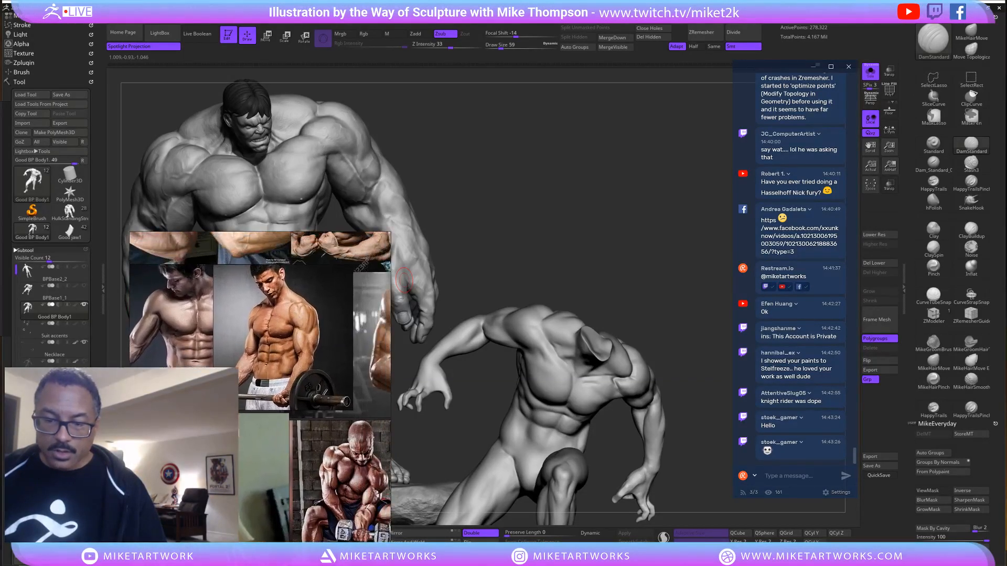
pyautogui.moveTo(261, 366); pyautogui.dragTo(269, 414, button='middle')
pyautogui.scroll(3, 268, 406)
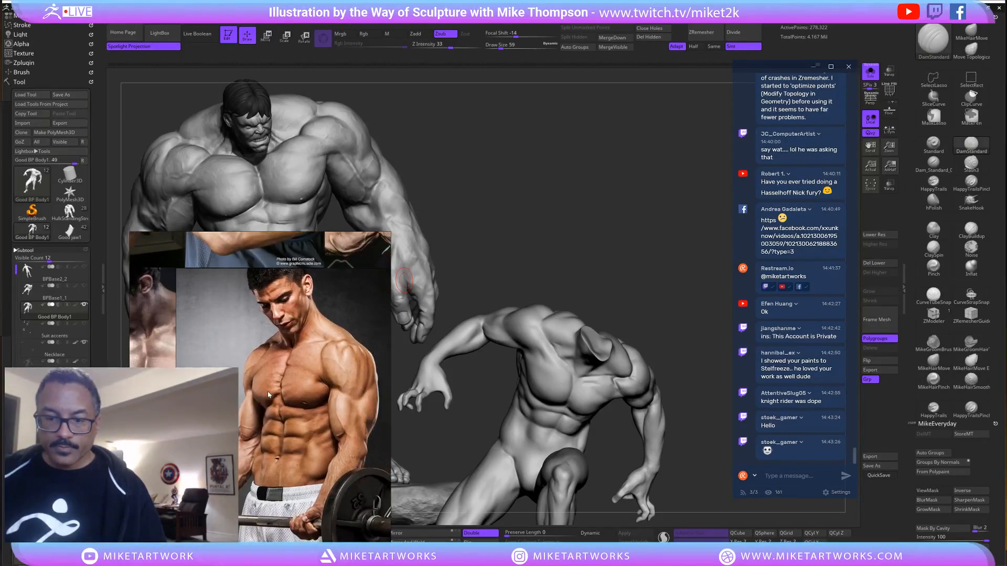
# Build up the upper left pectoral toward the front deltoid with ClayBuildup, blending the forms where they meet.
pyautogui.moveTo(680, 314)
pyautogui.mouseDown()
pyautogui.moveTo(685, 332)
pyautogui.moveTo(692, 281)
pyautogui.moveTo(695, 314)
pyautogui.mouseUp()
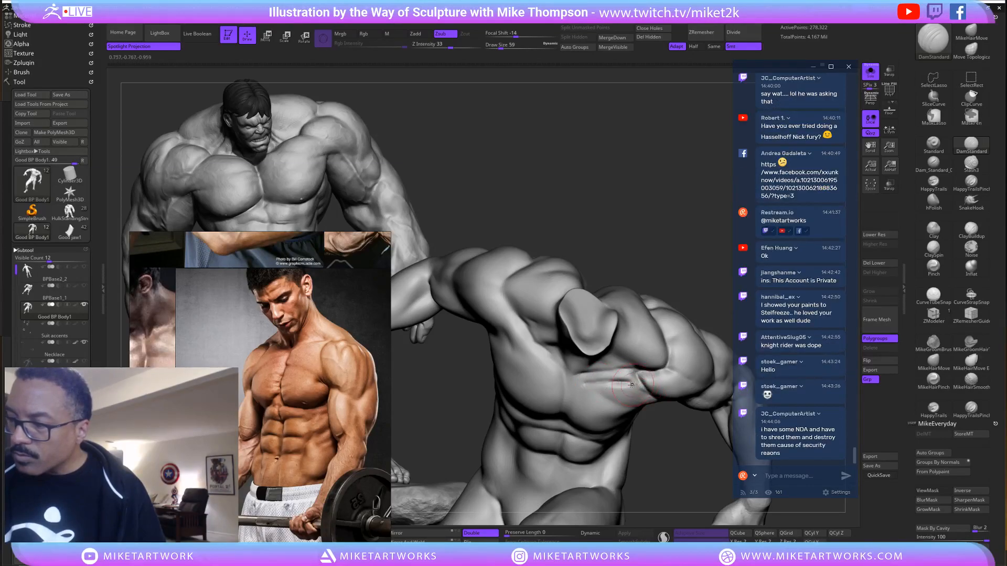
pyautogui.press('shift')
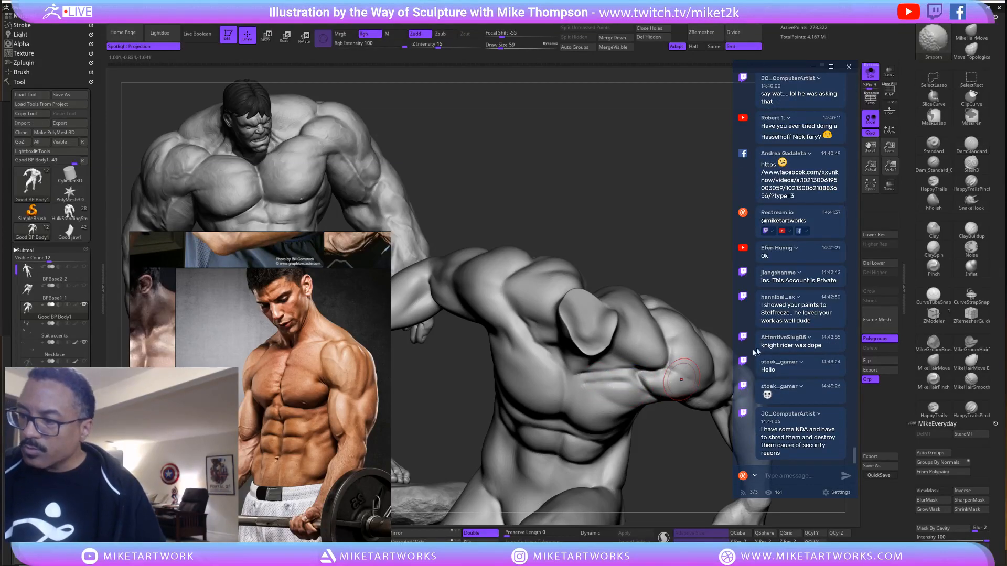
pyautogui.click(934, 202)
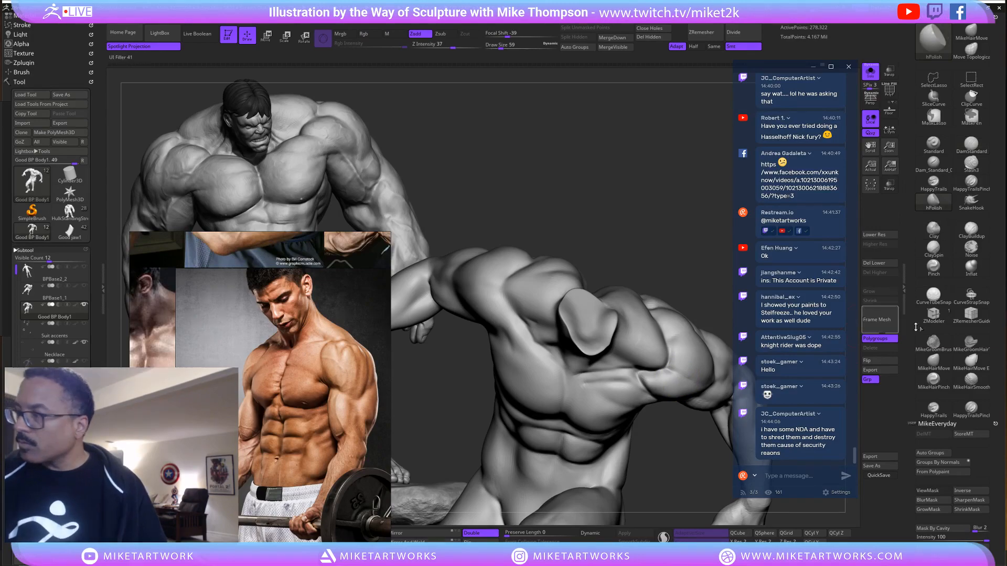
pyautogui.click(971, 231)
pyautogui.moveTo(643, 388)
pyautogui.mouseDown()
pyautogui.moveTo(602, 387)
pyautogui.moveTo(643, 392)
pyautogui.mouseUp()
pyautogui.moveTo(705, 281); pyautogui.dragTo(690, 283)
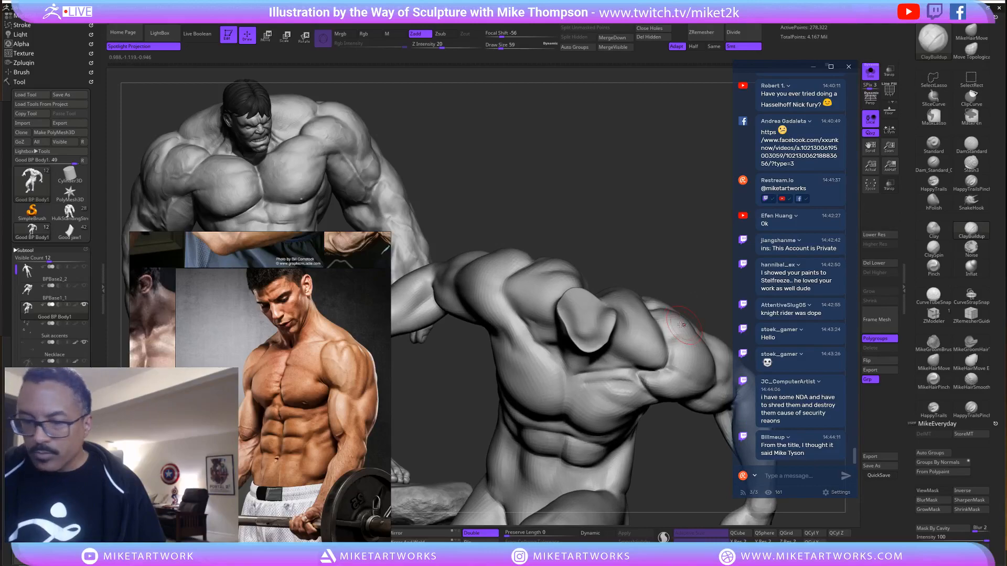
pyautogui.moveTo(615, 381)
pyautogui.mouseDown()
pyautogui.moveTo(632, 388)
pyautogui.moveTo(611, 386)
pyautogui.moveTo(617, 379)
pyautogui.mouseUp()
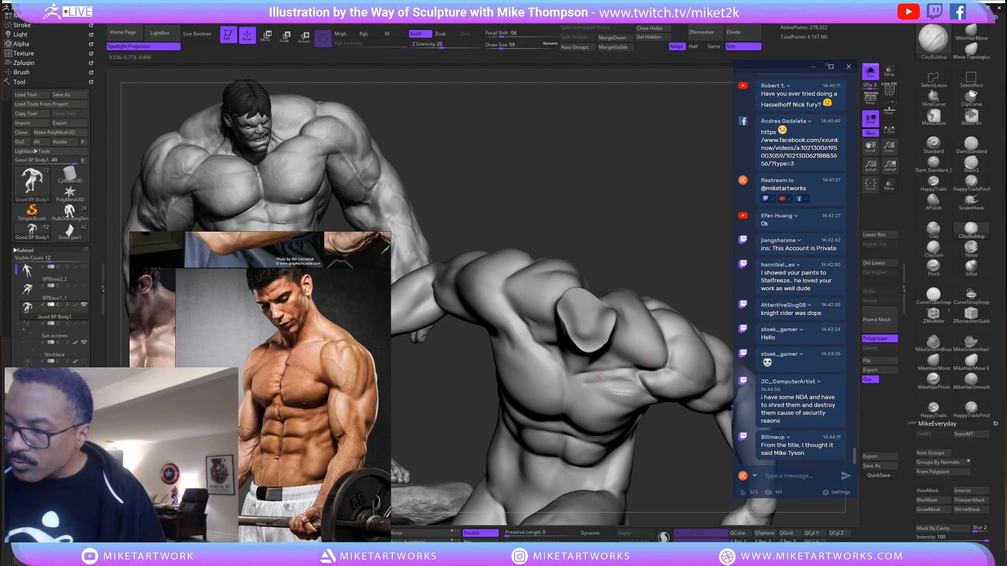
pyautogui.moveTo(692, 292)
pyautogui.mouseDown()
pyautogui.moveTo(701, 257)
pyautogui.moveTo(701, 308)
pyautogui.moveTo(597, 372)
pyautogui.mouseUp()
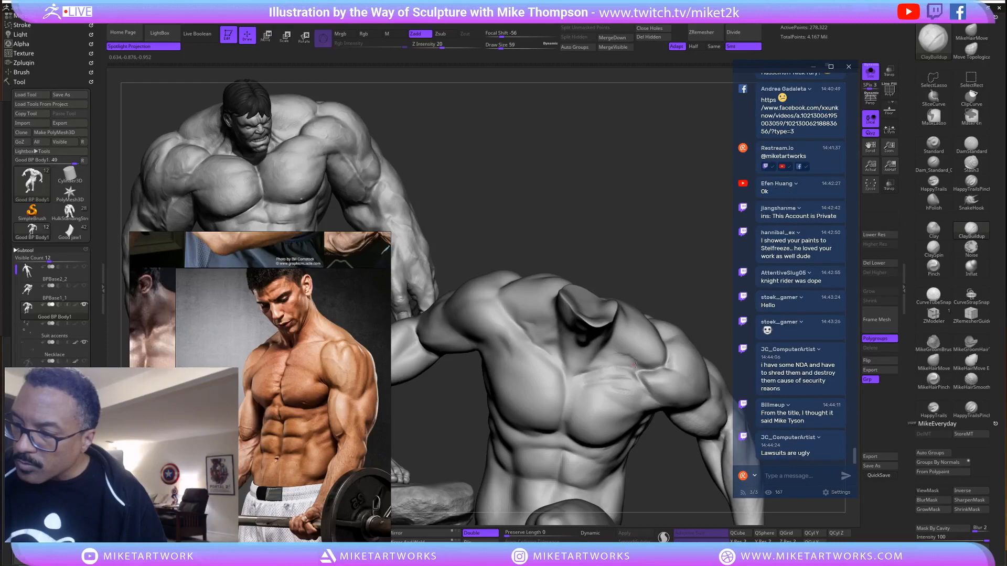
# Reshape the outer left pectoral where it meets the front deltoid with the MikeHairMove brush, and smooth the transition.
pyautogui.moveTo(685, 311)
pyautogui.mouseDown()
pyautogui.moveTo(683, 271)
pyautogui.moveTo(734, 209)
pyautogui.mouseUp()
pyautogui.click(971, 38)
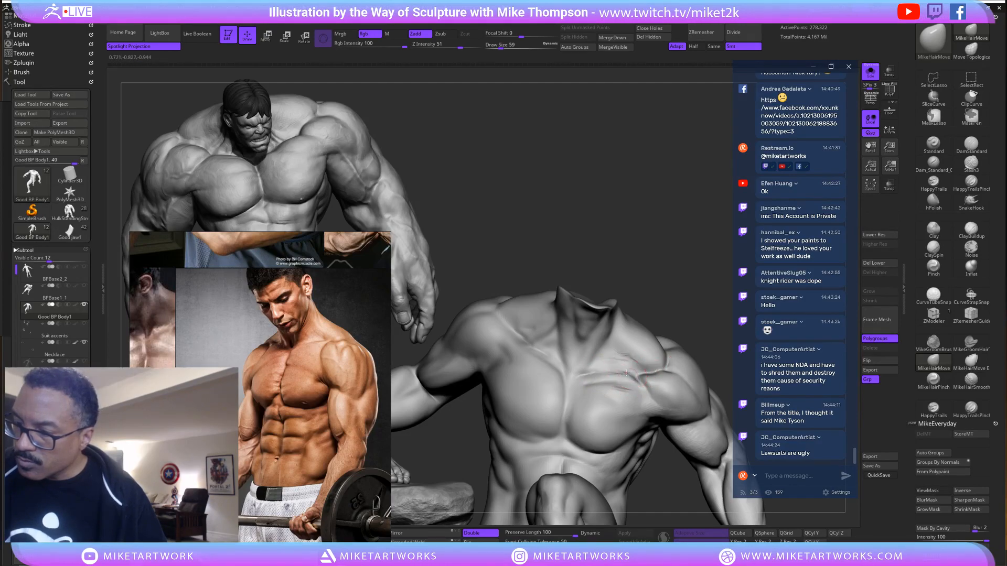
pyautogui.moveTo(668, 297)
pyautogui.mouseDown()
pyautogui.moveTo(649, 370)
pyautogui.moveTo(607, 383)
pyautogui.moveTo(624, 396)
pyautogui.mouseUp()
pyautogui.press('shift')
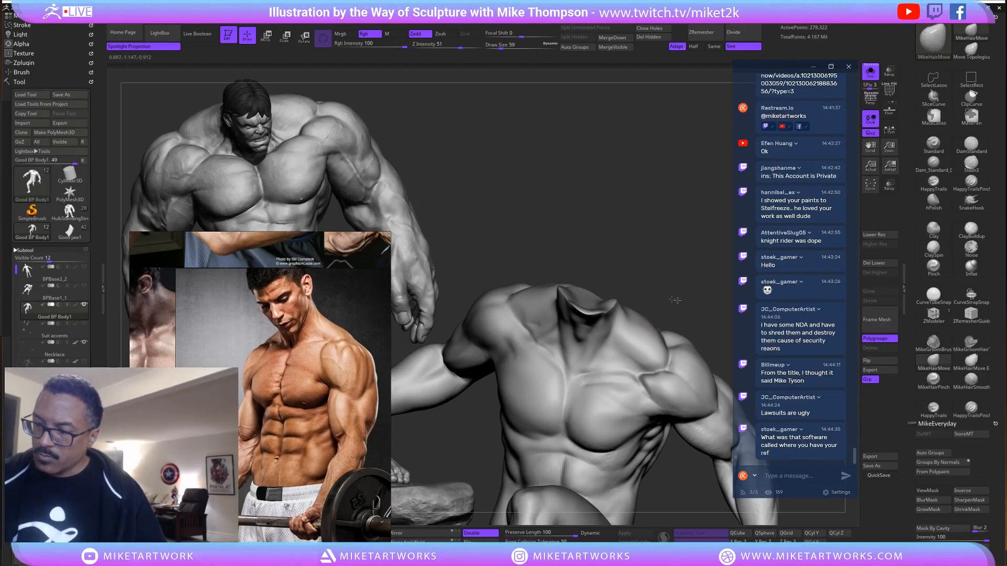
# Set the draw size to 44 and sharpen the crease between the left pectoral and front deltoid with DamStandard.
pyautogui.press('s')
pyautogui.click(969, 141)
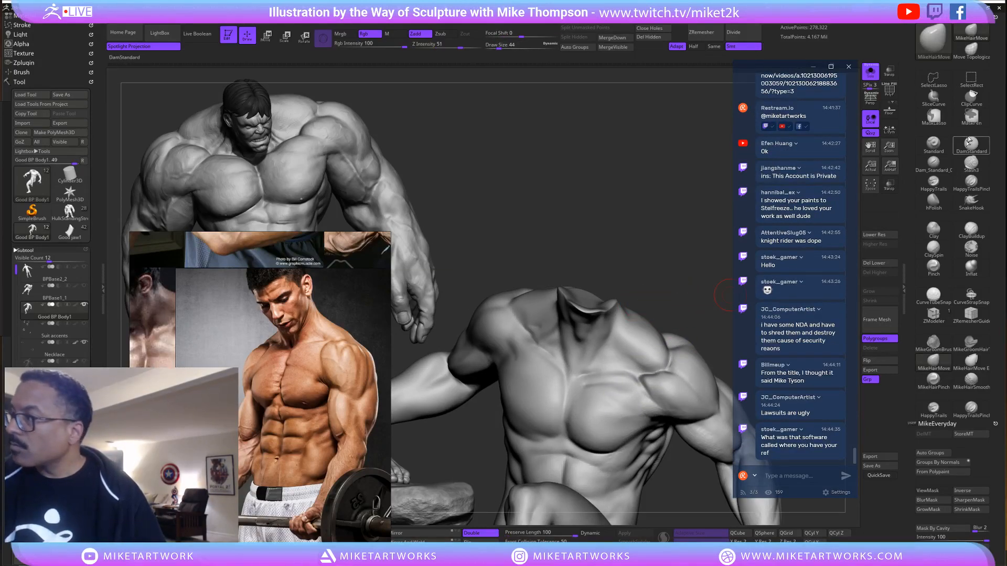
pyautogui.moveTo(682, 272); pyautogui.dragTo(639, 362)
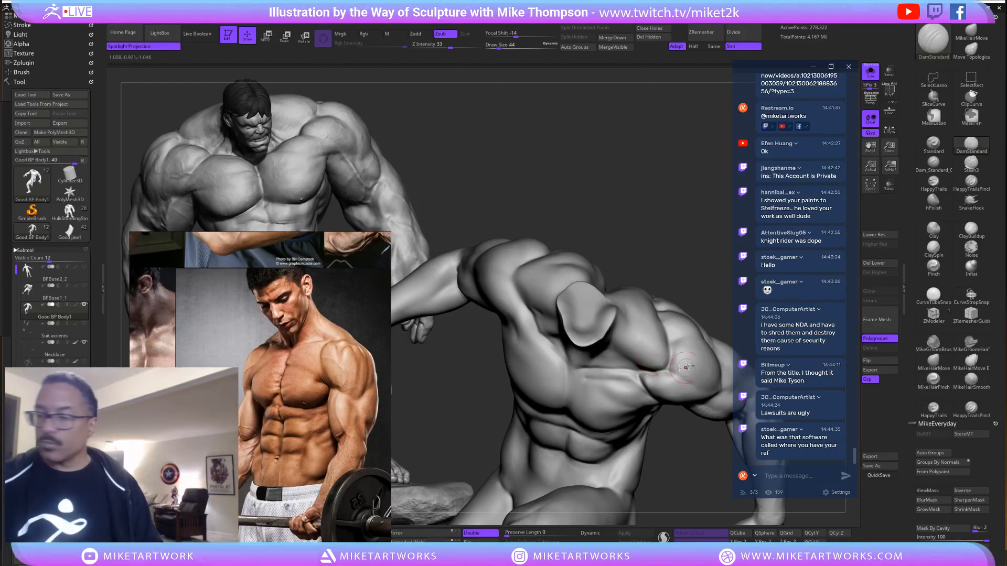
pyautogui.moveTo(711, 294); pyautogui.dragTo(692, 304)
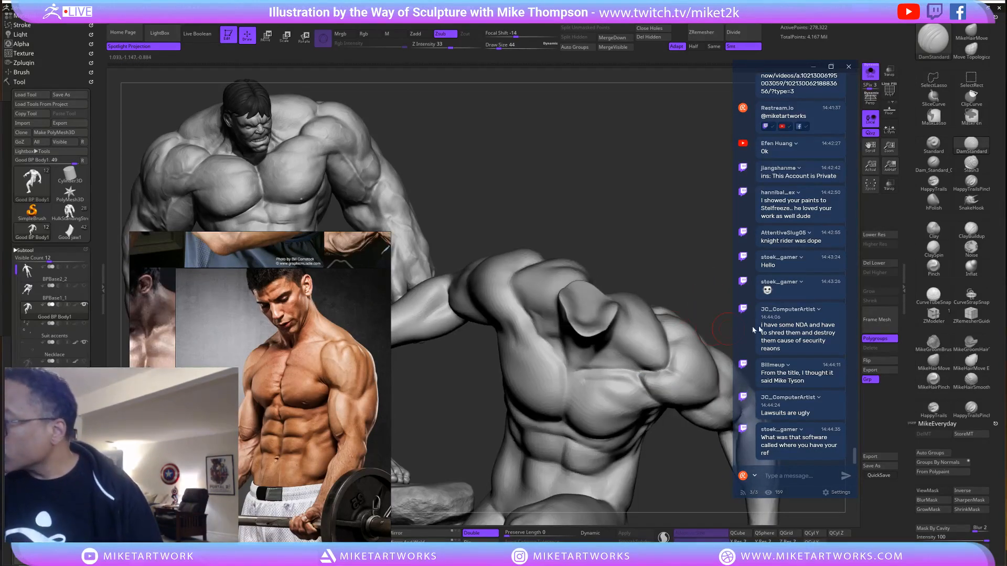
# Add volume to the upper left pectoral and the area below the collarbone with ClaySpin, smoothing the strokes.
pyautogui.click(933, 248)
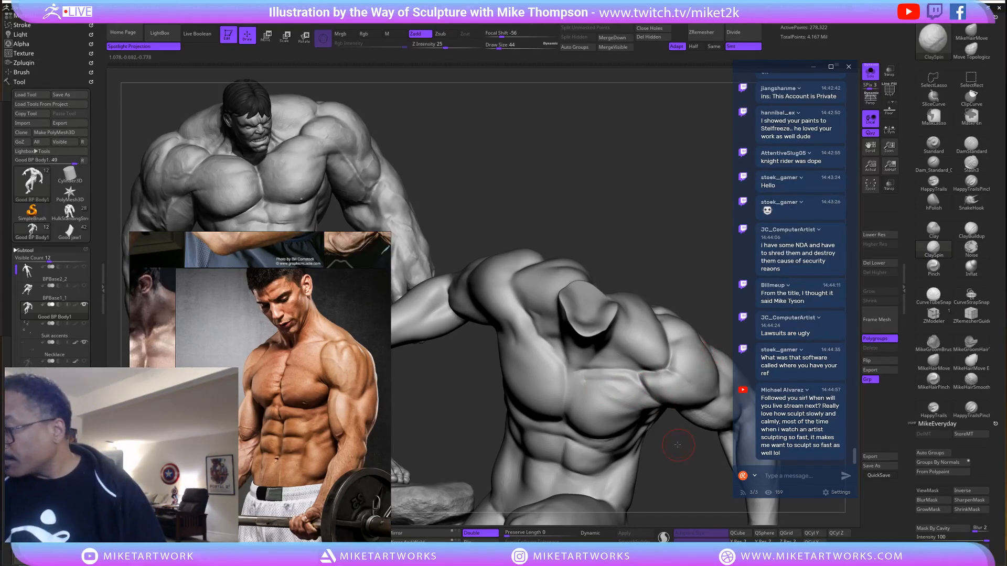
pyautogui.moveTo(677, 445); pyautogui.dragTo(637, 397)
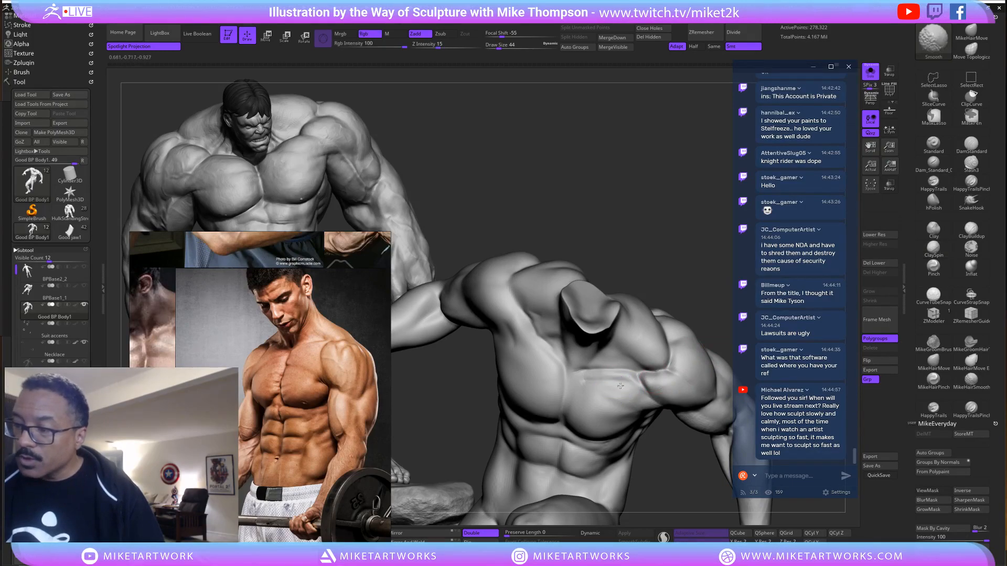
pyautogui.moveTo(655, 379); pyautogui.dragTo(600, 364)
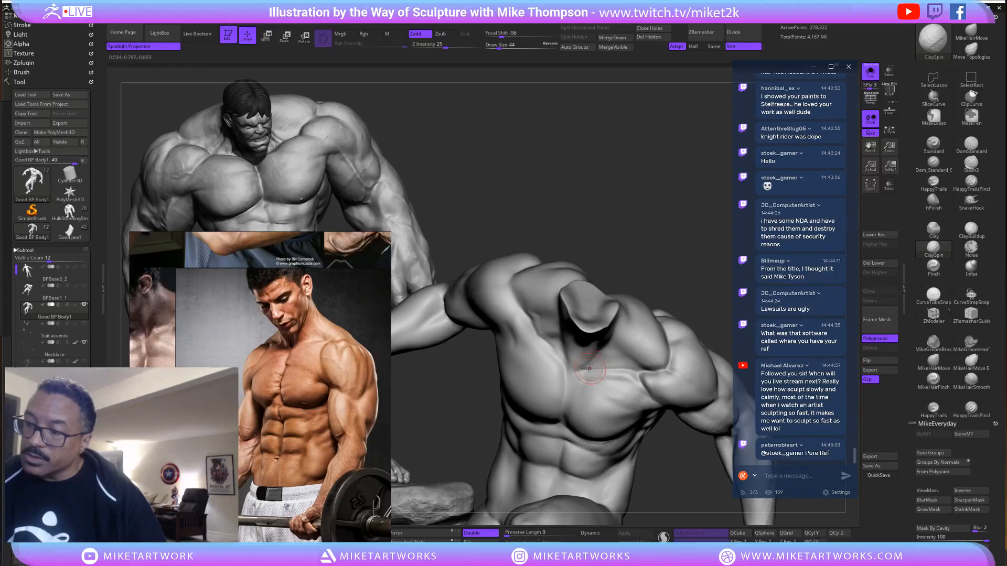
pyautogui.press('shift')
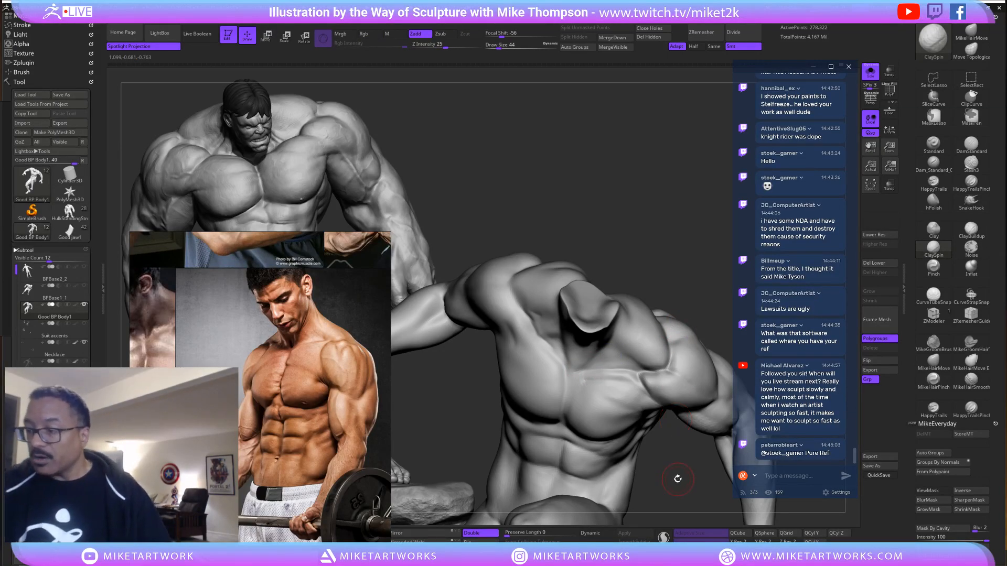
# Refine the left pectoral's surface and muscle striations with ClaySpin and Smooth, checking the chest from several angles.
pyautogui.moveTo(677, 479)
pyautogui.mouseDown()
pyautogui.moveTo(683, 492)
pyautogui.moveTo(688, 464)
pyautogui.moveTo(645, 461)
pyautogui.mouseUp()
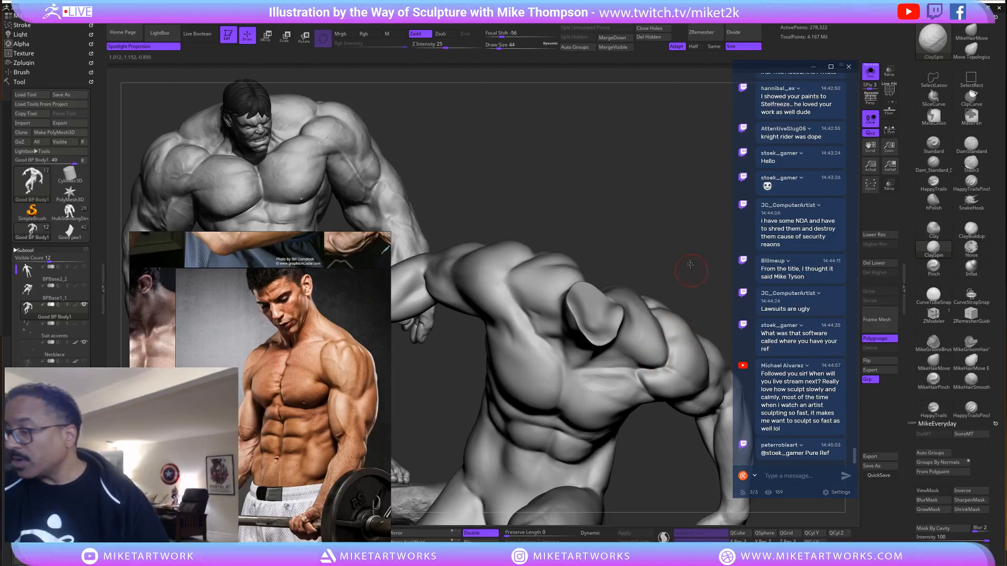
pyautogui.moveTo(690, 266); pyautogui.dragTo(697, 244)
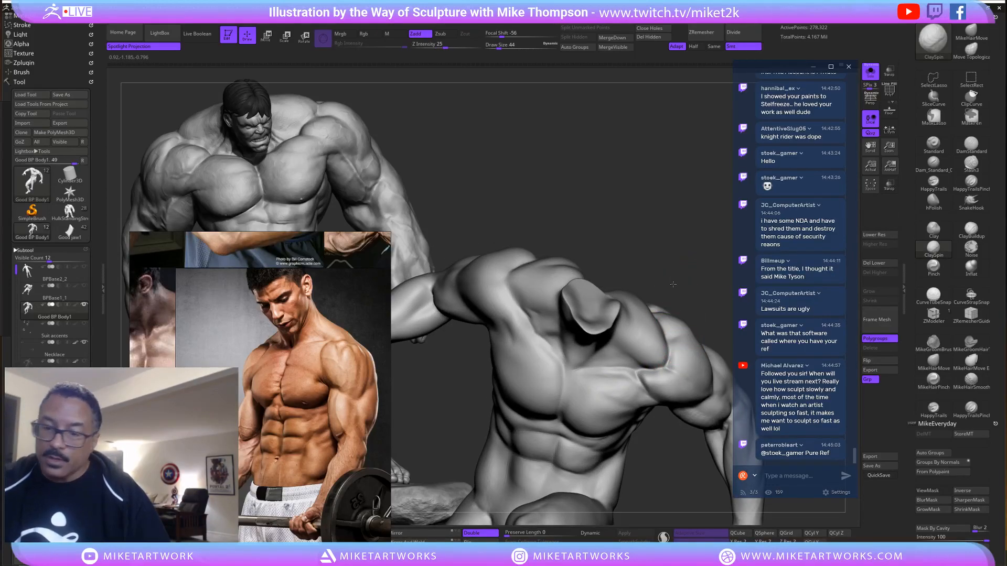
pyautogui.moveTo(673, 284)
pyautogui.mouseDown()
pyautogui.moveTo(615, 353)
pyautogui.moveTo(623, 368)
pyautogui.moveTo(612, 355)
pyautogui.mouseUp()
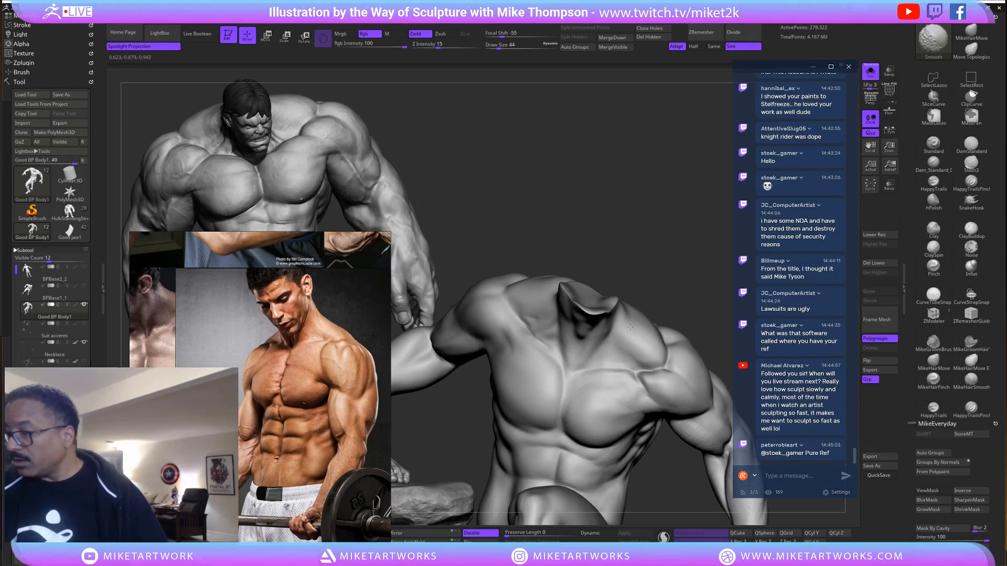
pyautogui.moveTo(688, 307)
pyautogui.mouseDown()
pyautogui.moveTo(714, 302)
pyautogui.moveTo(695, 337)
pyautogui.moveTo(705, 329)
pyautogui.moveTo(601, 387)
pyautogui.mouseUp()
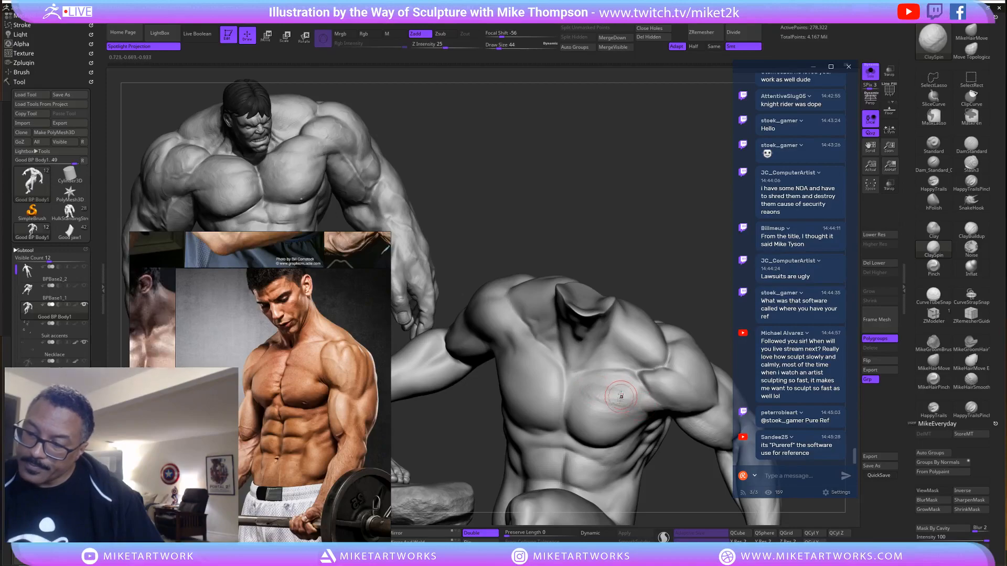
pyautogui.moveTo(657, 284); pyautogui.dragTo(708, 285)
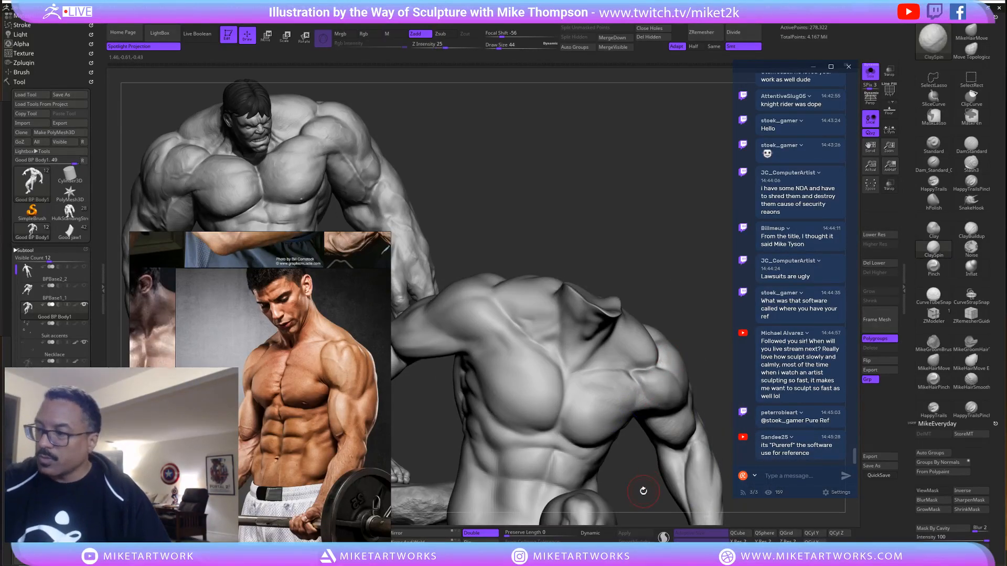
pyautogui.moveTo(641, 491); pyautogui.dragTo(639, 496)
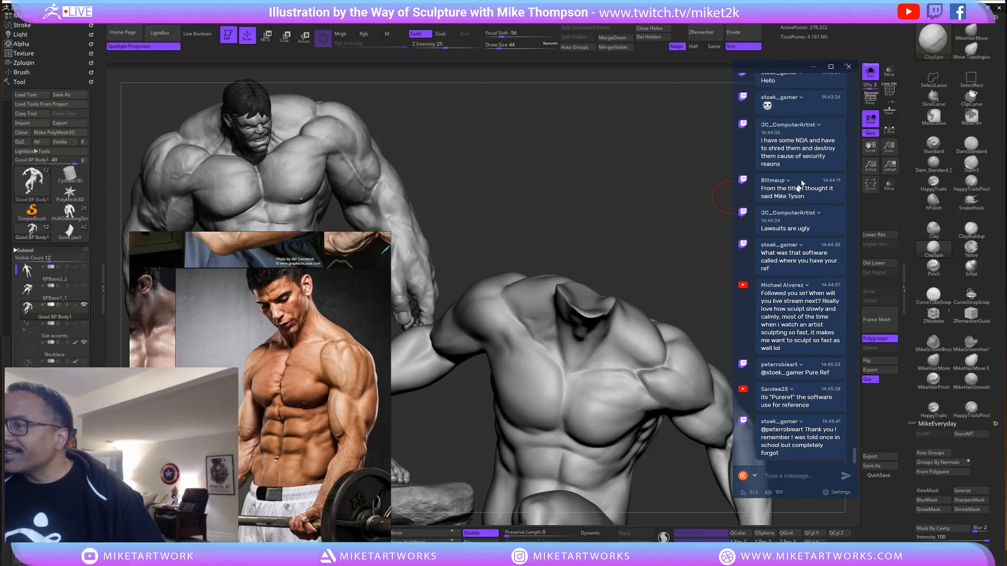
# Read back through the recent stream chat messages, from the earlier Instagram reply to the reference software discussion.
pyautogui.scroll(3, 795, 191)
pyautogui.scroll(2, 795, 191)
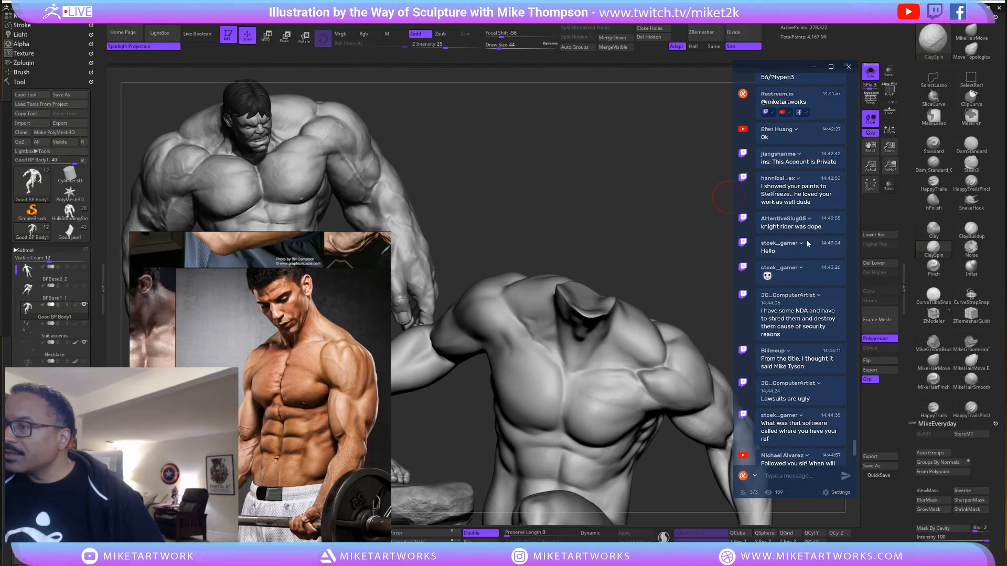
pyautogui.scroll(1, 807, 243)
pyautogui.scroll(4, 806, 241)
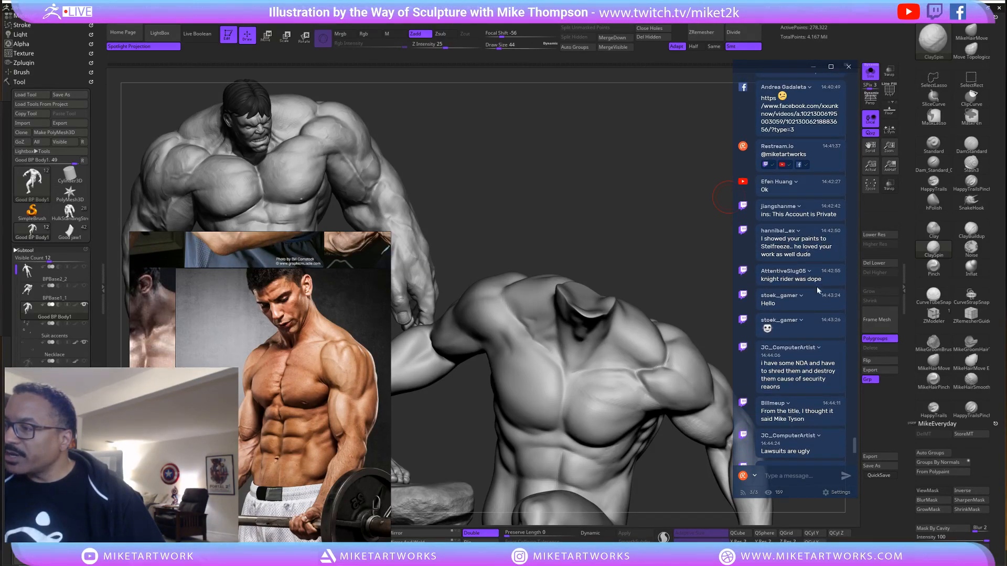
pyautogui.scroll(1, 810, 287)
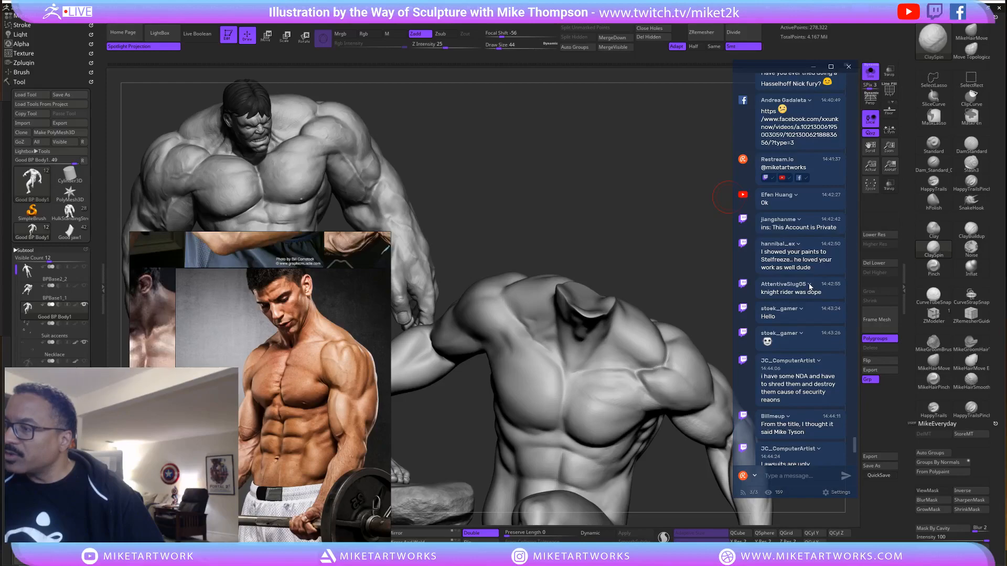
pyautogui.scroll(2, 810, 286)
pyautogui.scroll(-10, 810, 286)
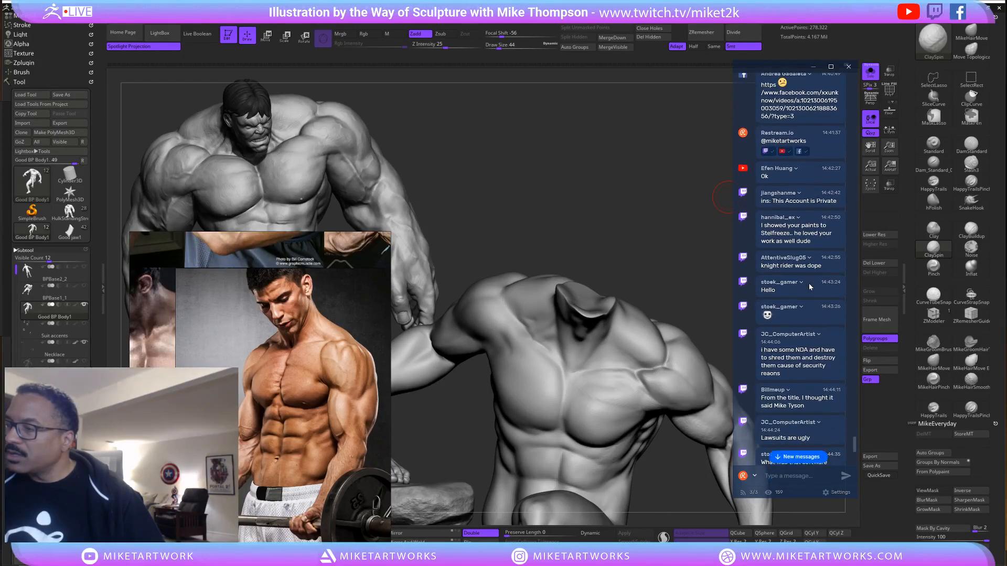
pyautogui.scroll(-6, 800, 287)
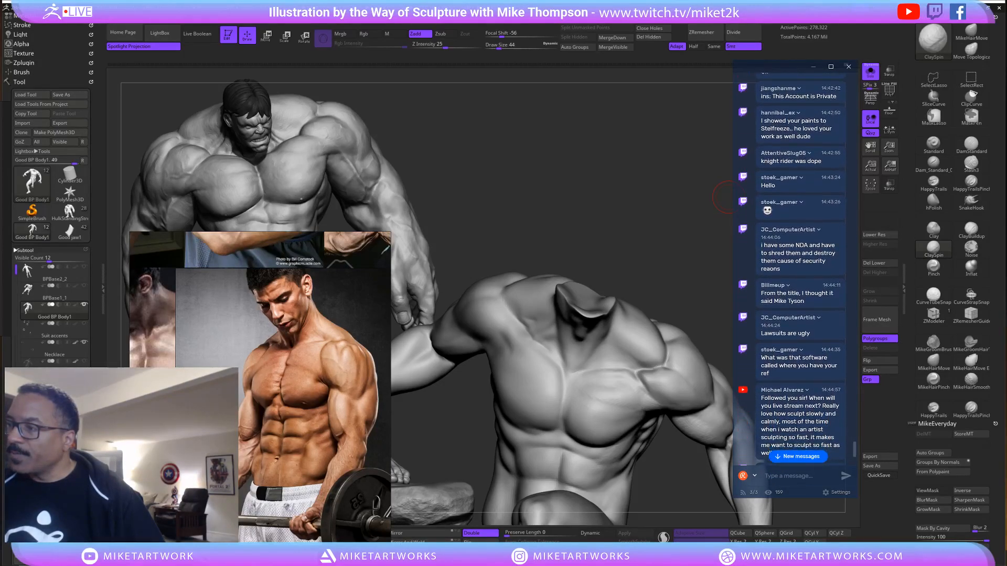
# Read through the newest messages in the stream chat.
pyautogui.scroll(-1, 819, 281)
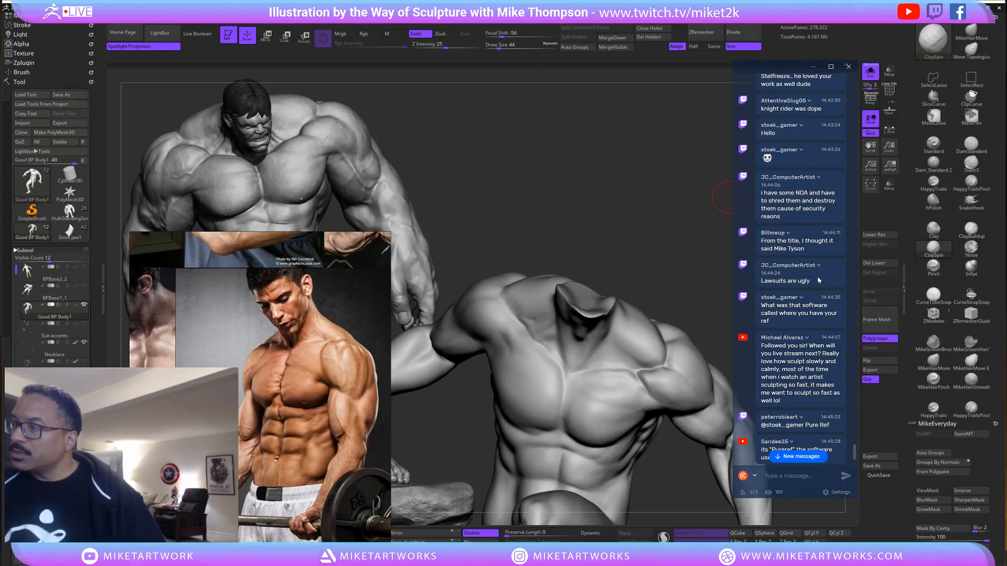
pyautogui.scroll(-3, 819, 280)
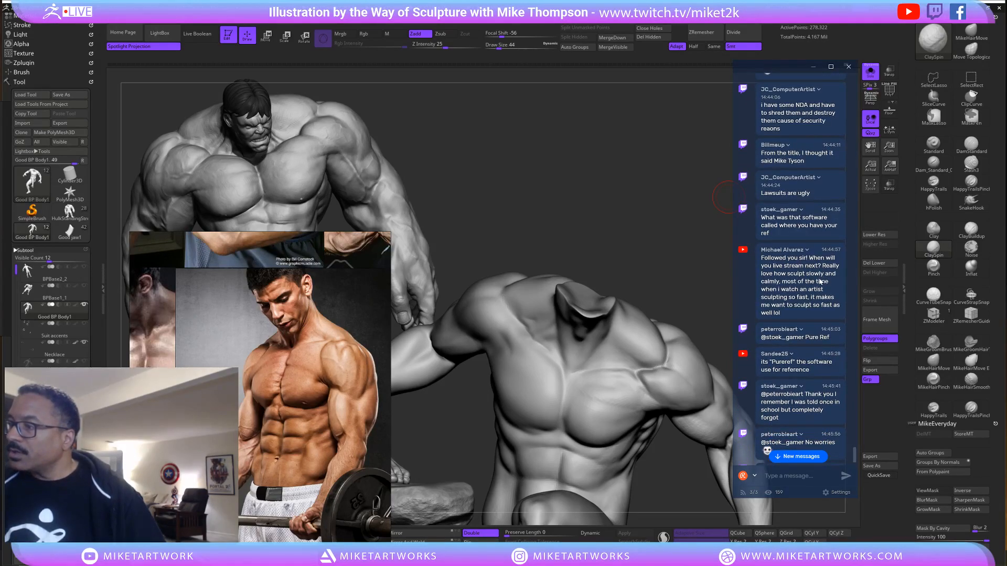
pyautogui.scroll(-1, 821, 282)
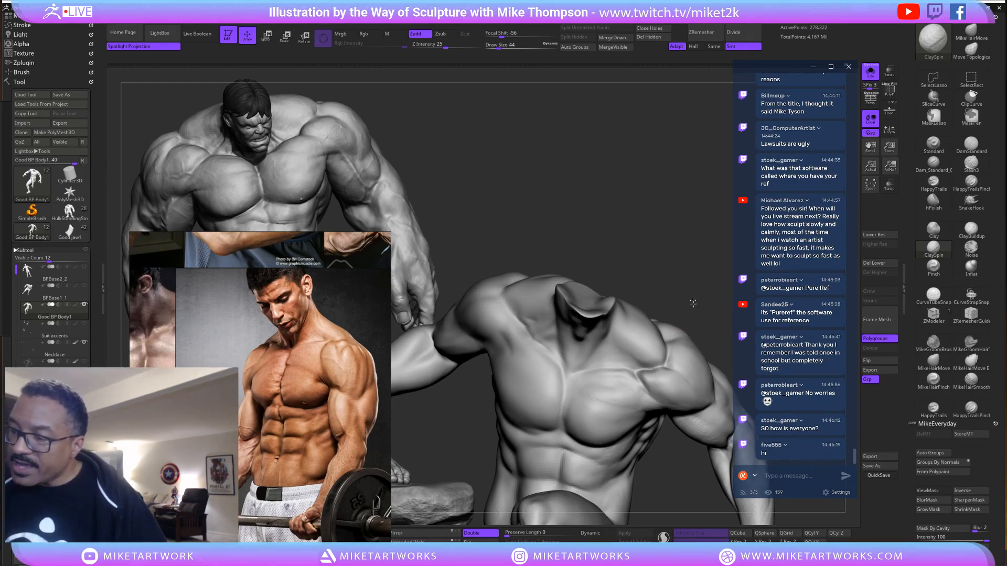
# Build up the inner chest beside the sternum of the headless body with the ClaySpin brush and smooth the strokes.
pyautogui.moveTo(693, 308); pyautogui.dragTo(686, 310)
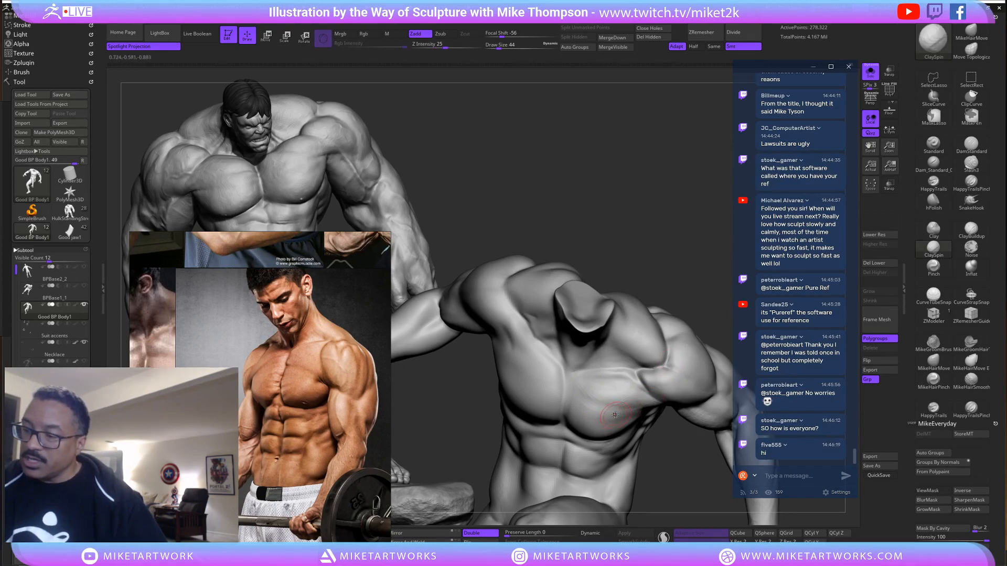
pyautogui.moveTo(672, 346); pyautogui.dragTo(605, 409, button='right')
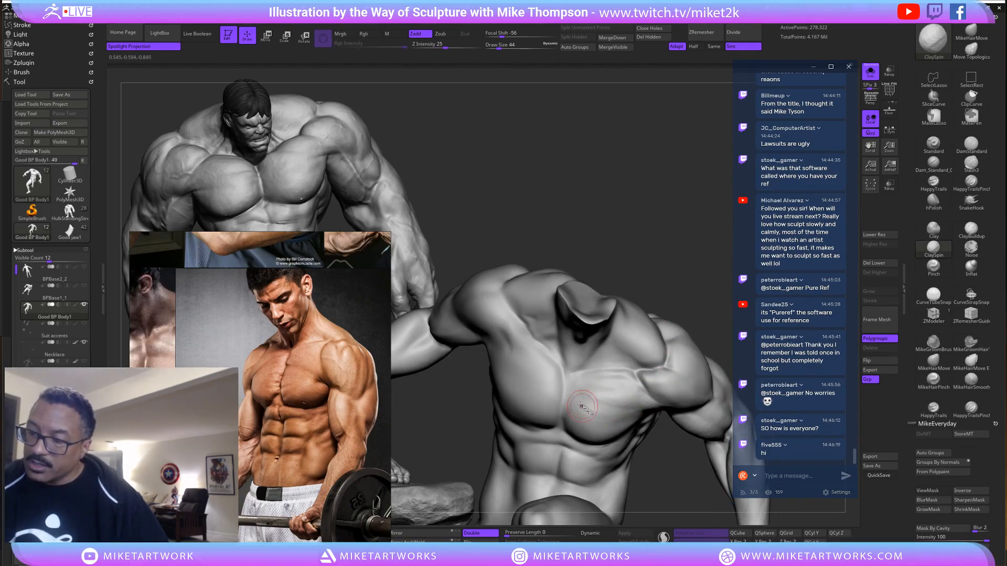
pyautogui.moveTo(690, 288); pyautogui.dragTo(587, 388)
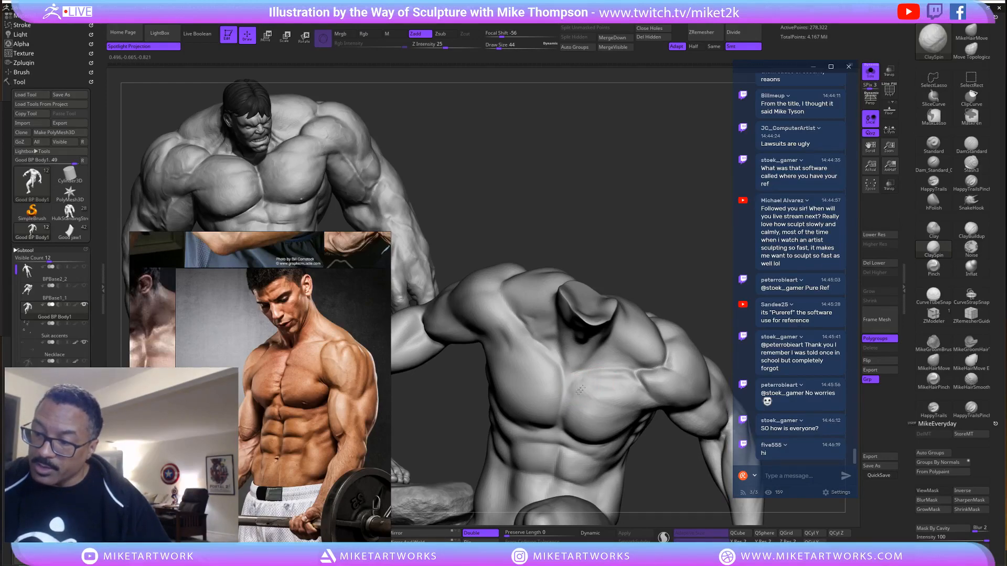
pyautogui.press('shift')
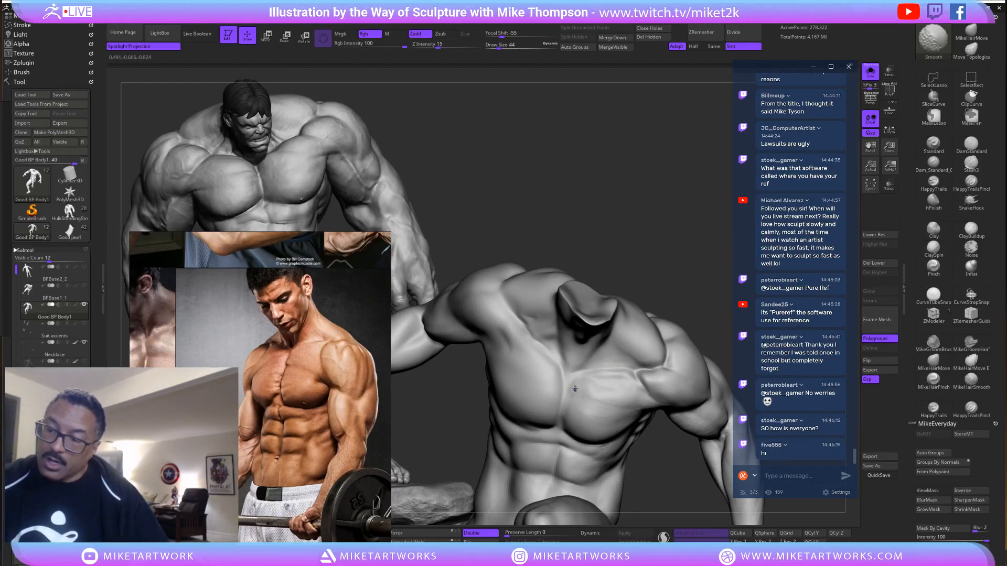
pyautogui.moveTo(687, 488); pyautogui.dragTo(684, 463)
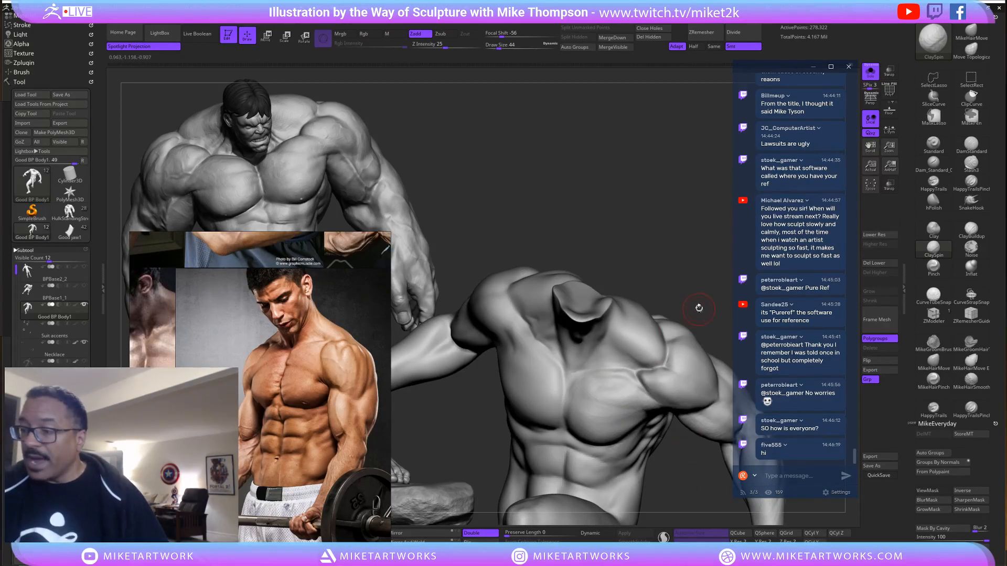
# Refine the figure's left upper chest up to the collarbone with ClaySpin strokes and smooth the forms.
pyautogui.moveTo(699, 308); pyautogui.dragTo(624, 370)
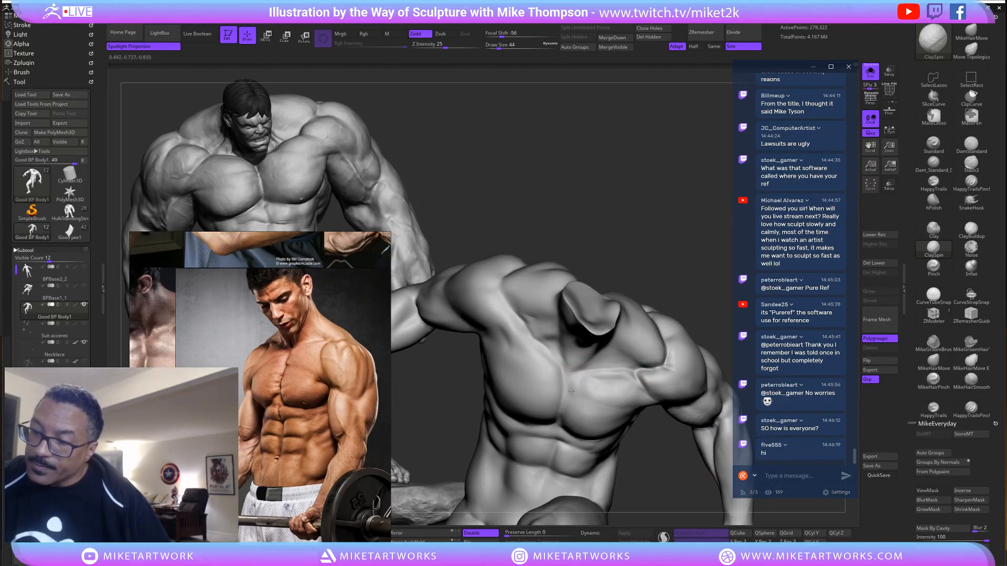
pyautogui.moveTo(689, 329)
pyautogui.mouseDown()
pyautogui.moveTo(655, 336)
pyautogui.moveTo(673, 303)
pyautogui.mouseUp()
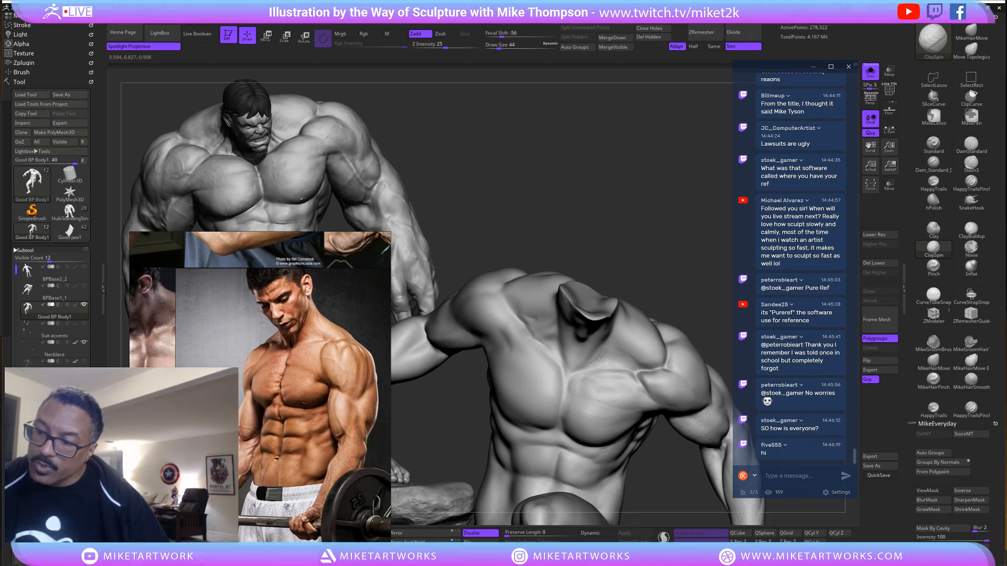
pyautogui.press('shift')
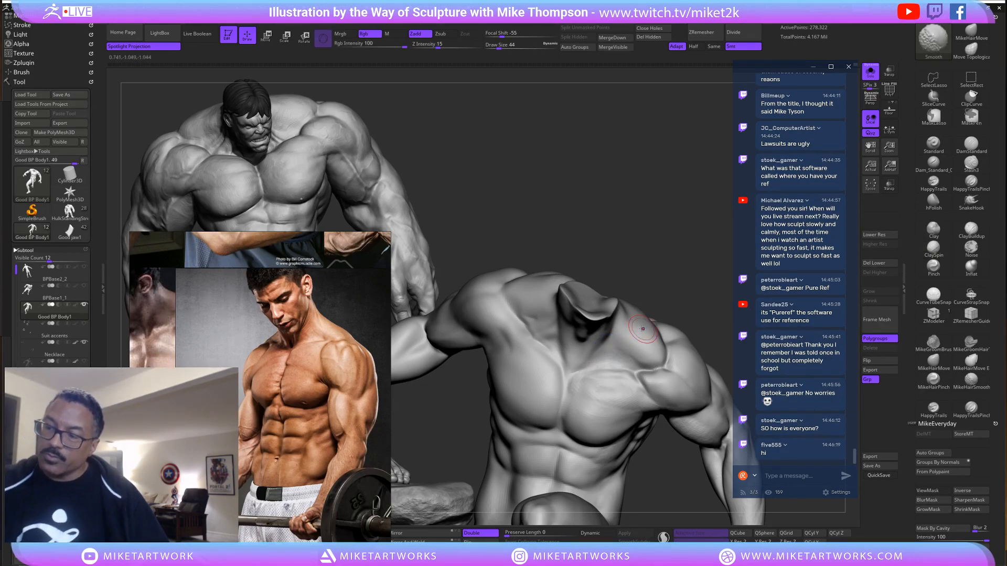
pyautogui.moveTo(681, 484)
pyautogui.mouseDown()
pyautogui.moveTo(675, 492)
pyautogui.moveTo(669, 480)
pyautogui.moveTo(679, 474)
pyautogui.moveTo(685, 493)
pyautogui.mouseUp()
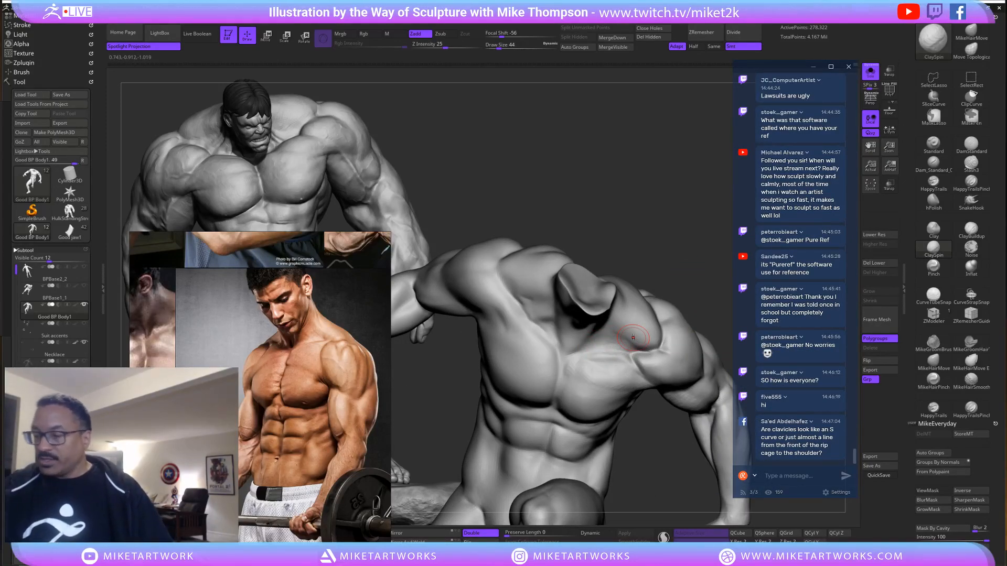
# Shape the lower edge of the figure's left pectoral and the upper abdomen below it with ClaySpin, smoothing the transitions.
pyautogui.moveTo(667, 503); pyautogui.dragTo(651, 477)
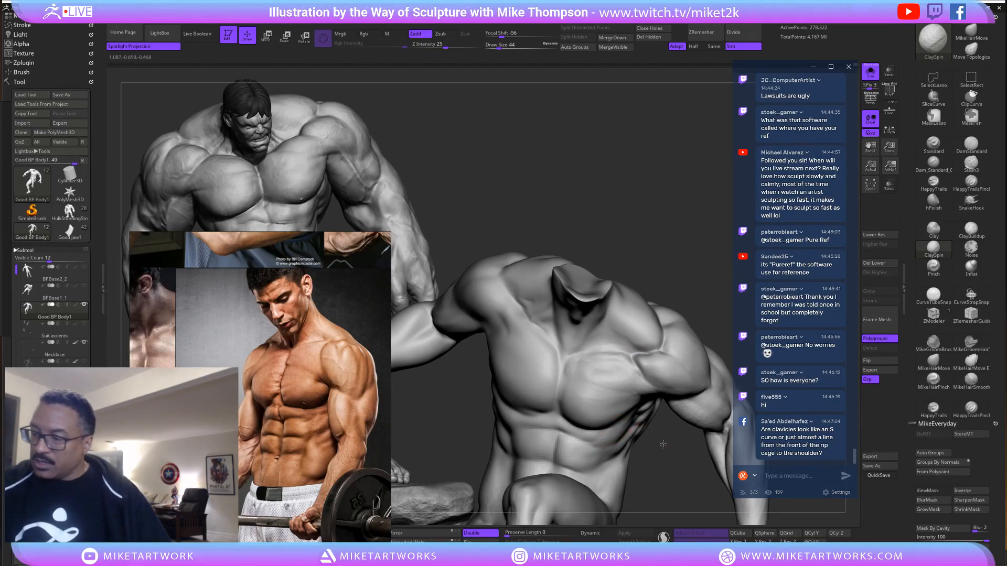
pyautogui.moveTo(663, 444); pyautogui.dragTo(682, 404)
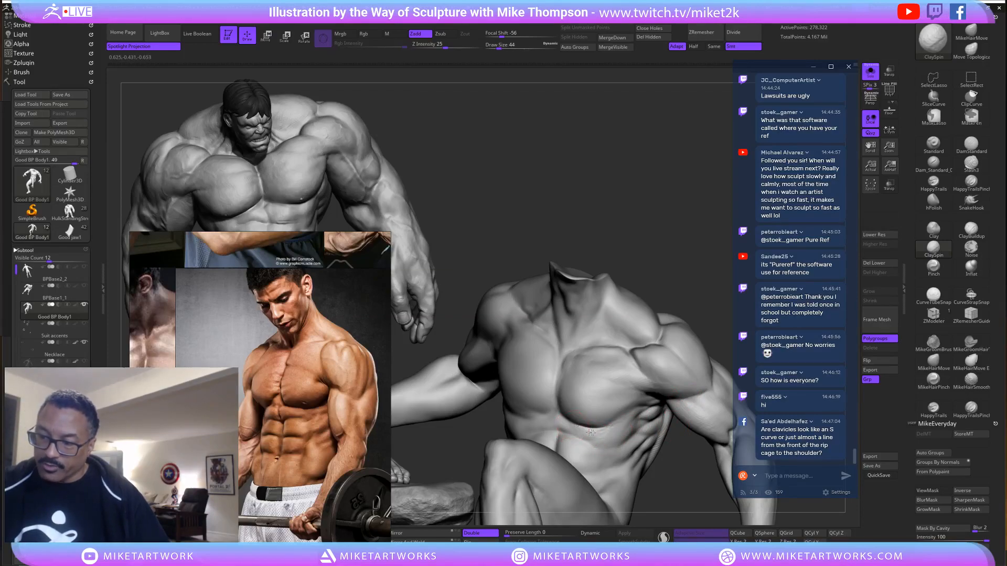
pyautogui.moveTo(677, 423); pyautogui.dragTo(659, 405)
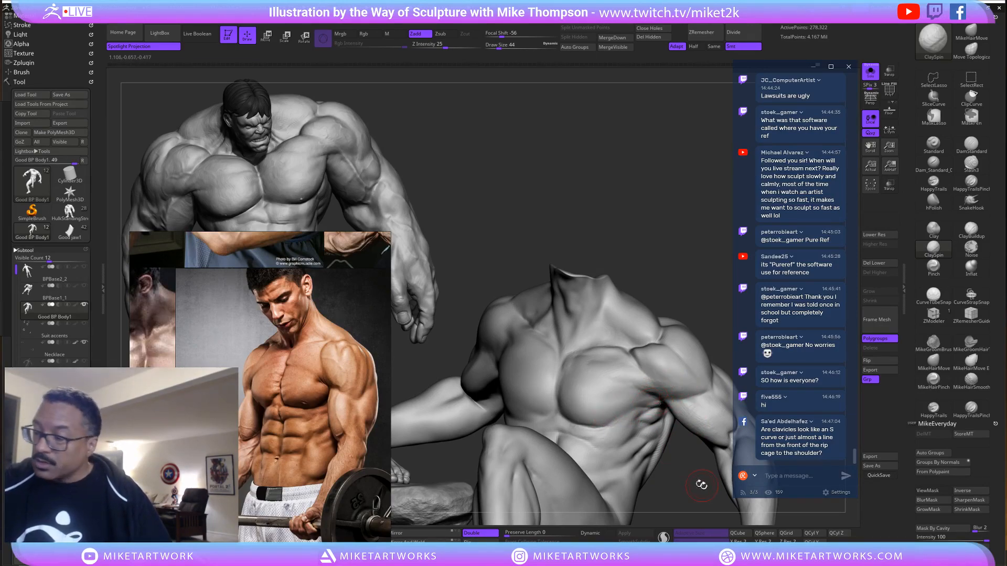
pyautogui.moveTo(701, 484); pyautogui.dragTo(619, 415)
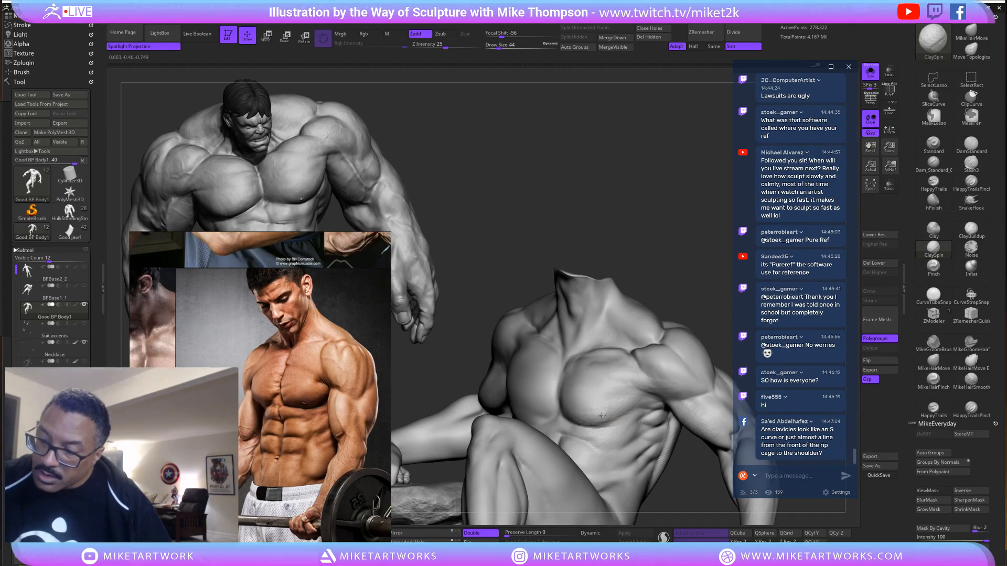
pyautogui.press('shift')
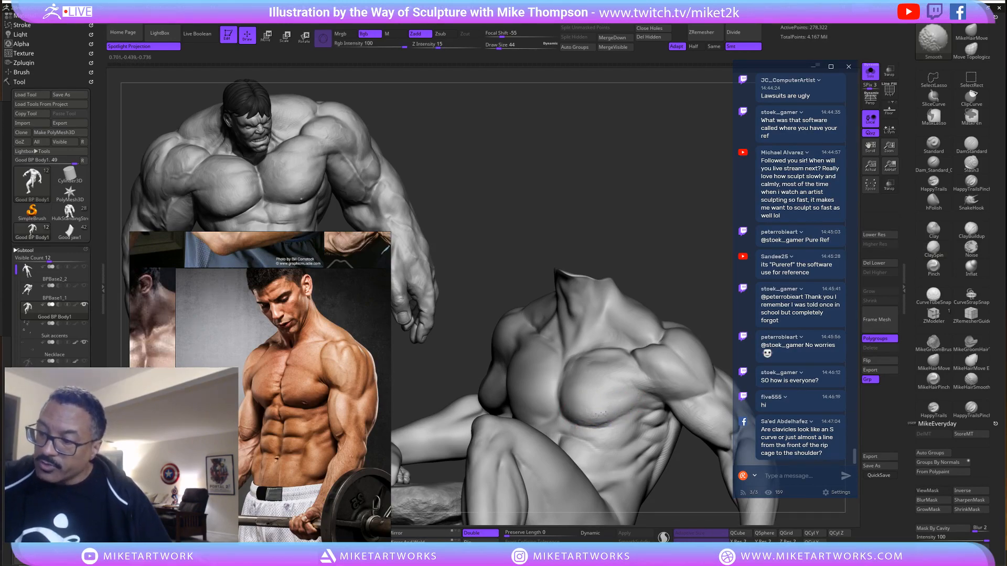
pyautogui.moveTo(683, 472)
pyautogui.mouseDown()
pyautogui.moveTo(701, 469)
pyautogui.moveTo(642, 393)
pyautogui.mouseUp()
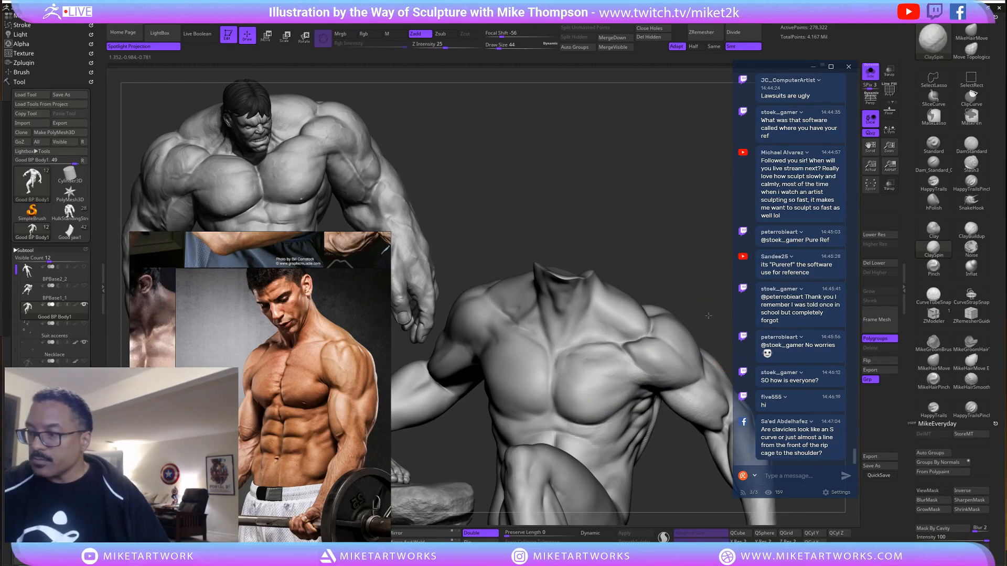
pyautogui.moveTo(709, 316)
pyautogui.mouseDown()
pyautogui.moveTo(662, 425)
pyautogui.moveTo(685, 473)
pyautogui.moveTo(681, 457)
pyautogui.mouseUp()
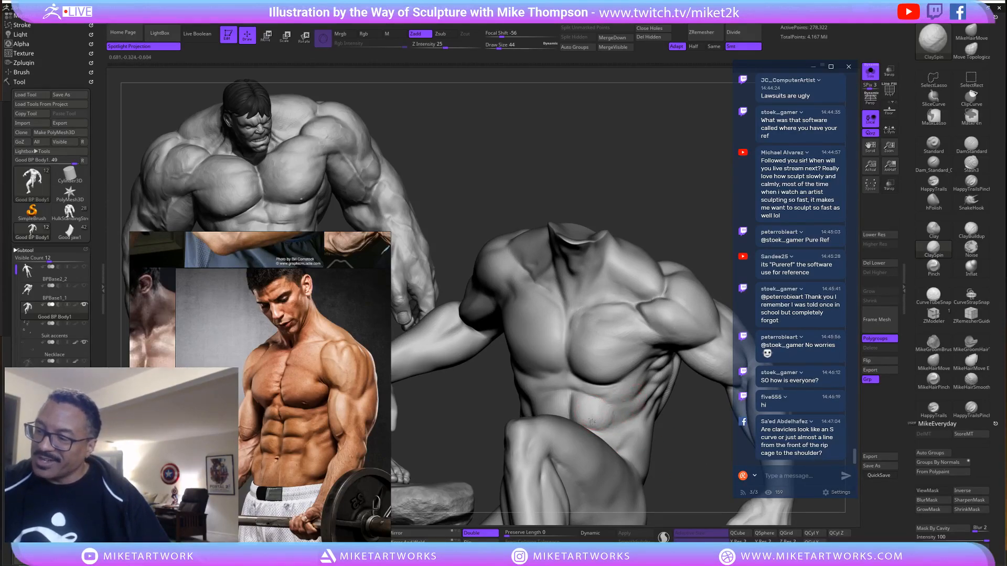
pyautogui.moveTo(681, 448); pyautogui.dragTo(614, 417, button='right')
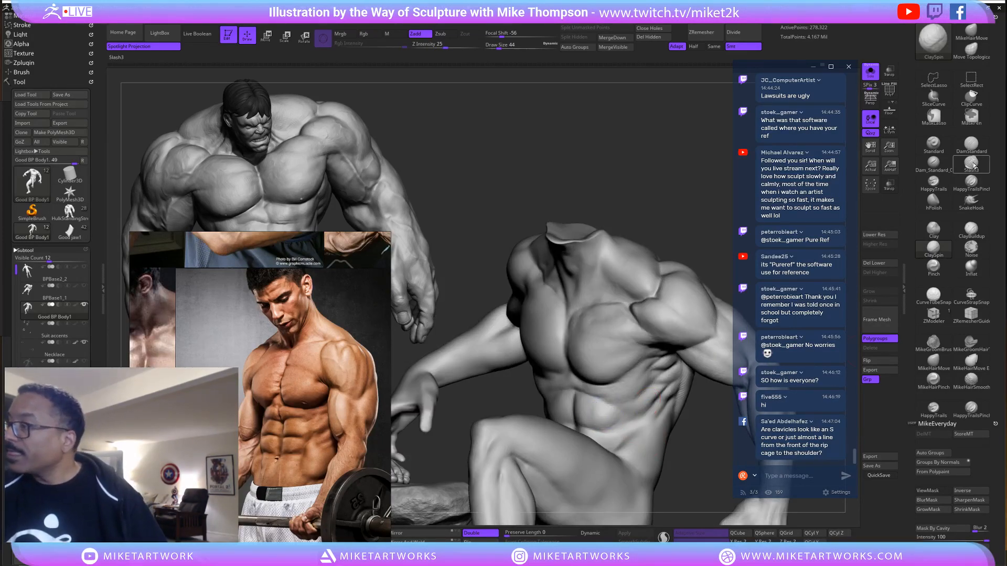
# Switch to the DamStandard brush and carve creases along the figure's left abdominal muscles, smoothing where needed.
pyautogui.click(971, 144)
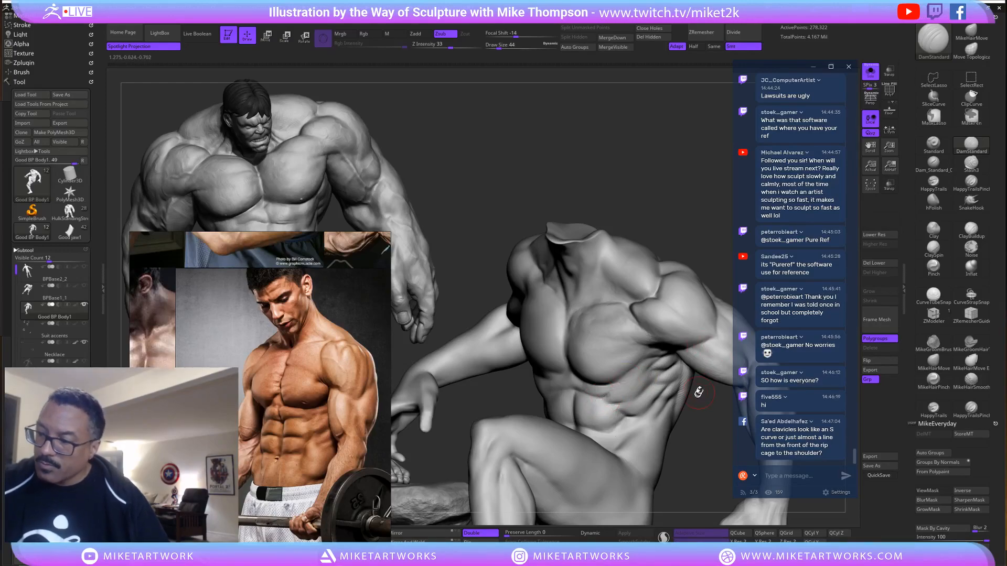
pyautogui.moveTo(692, 448); pyautogui.dragTo(619, 415)
pyautogui.press('shift')
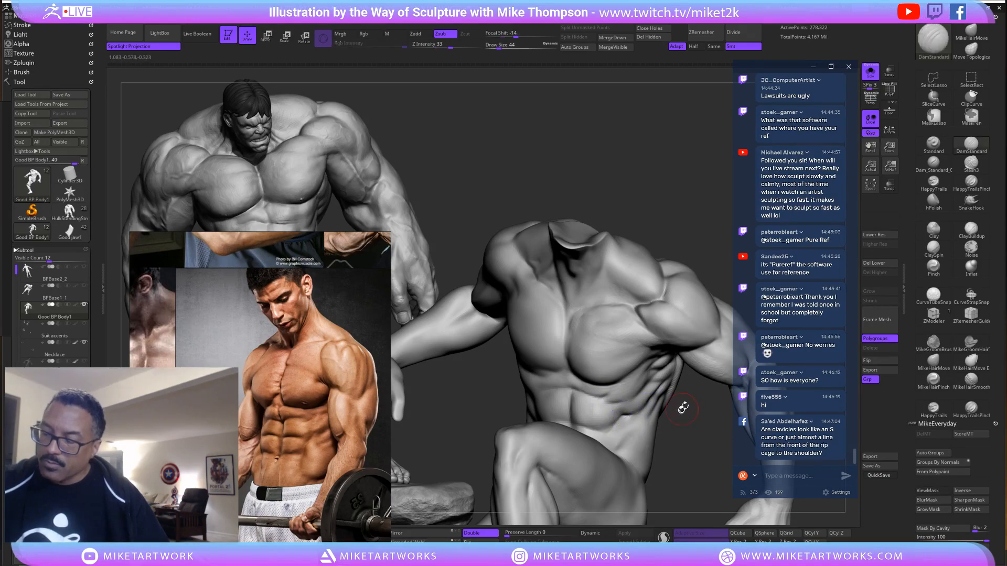
pyautogui.moveTo(693, 433); pyautogui.dragTo(697, 419)
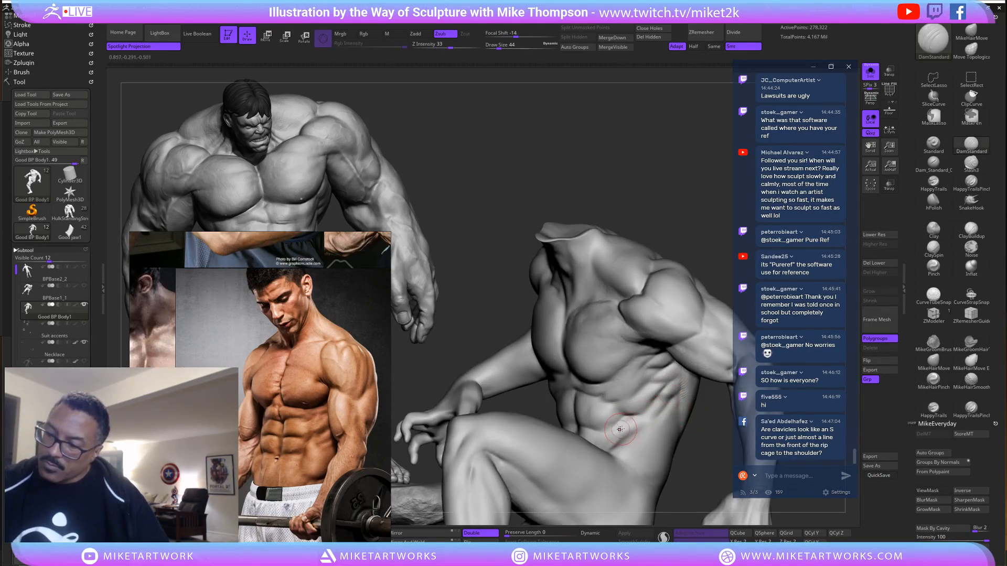
pyautogui.moveTo(698, 457); pyautogui.dragTo(629, 419)
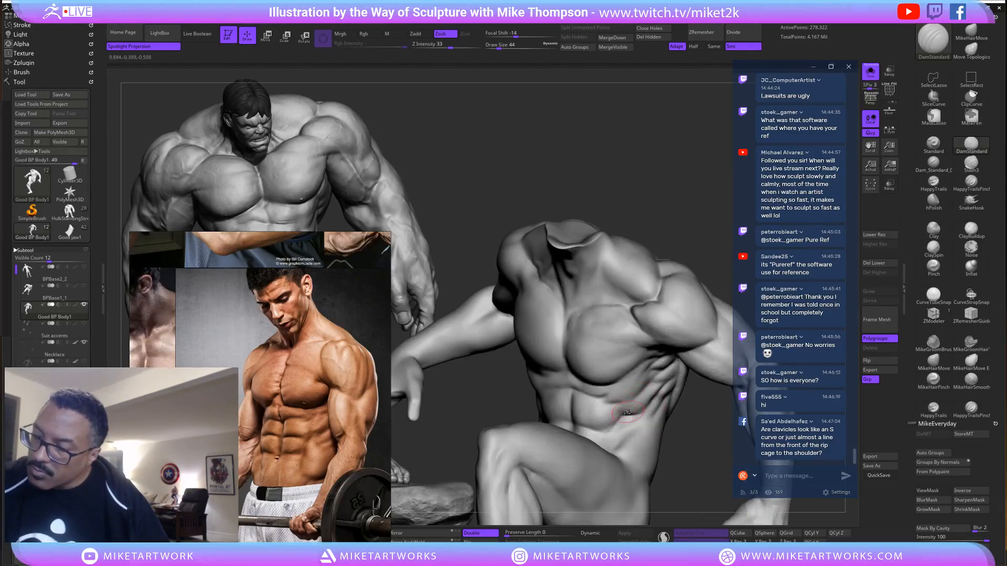
# Carve the vertical centre line between the abdominal muscles with the DamStandard brush.
pyautogui.moveTo(706, 388); pyautogui.dragTo(581, 429)
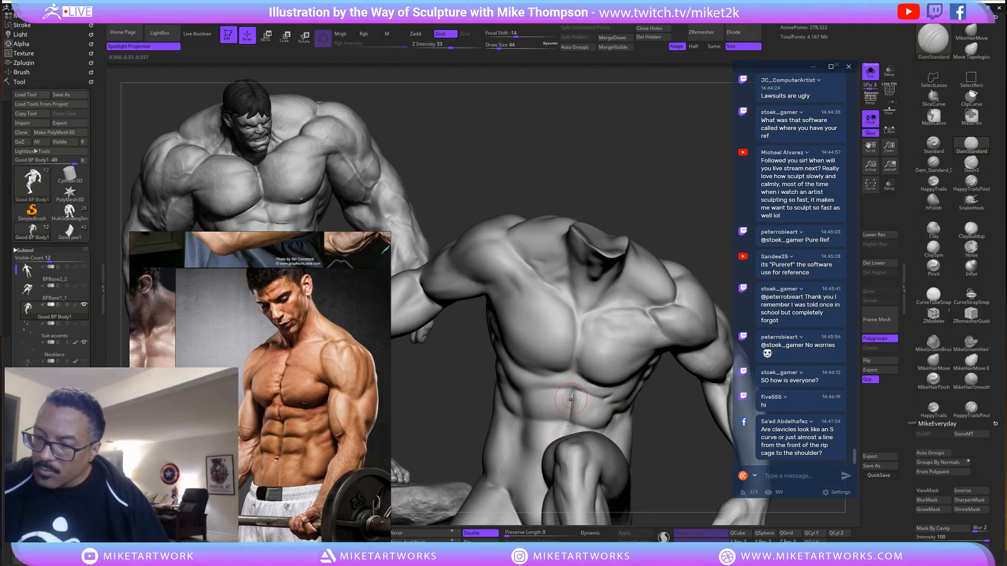
pyautogui.moveTo(673, 444); pyautogui.dragTo(582, 400)
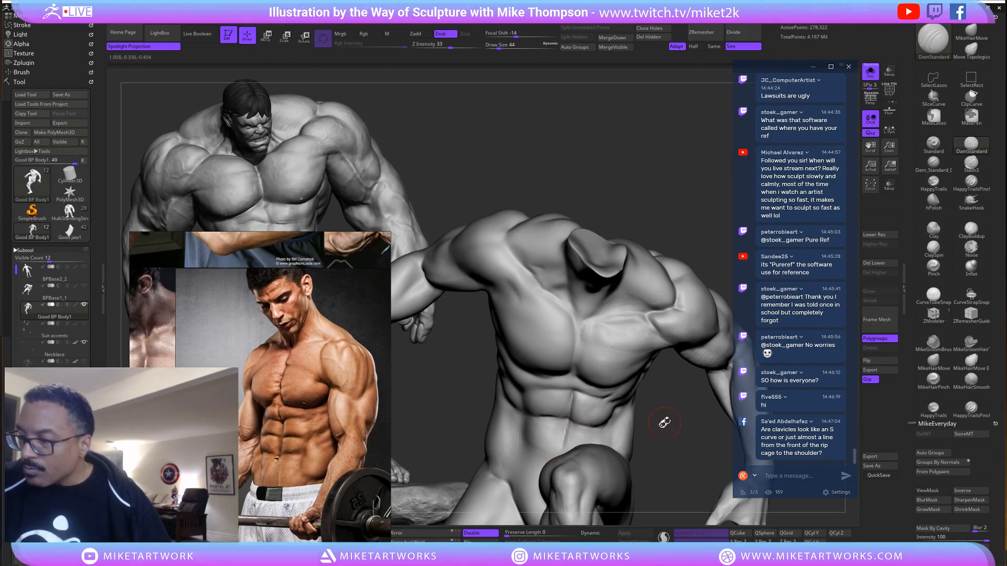
pyautogui.moveTo(664, 423)
pyautogui.mouseDown()
pyautogui.moveTo(567, 435)
pyautogui.moveTo(562, 446)
pyautogui.moveTo(564, 435)
pyautogui.mouseUp()
pyautogui.press('shift')
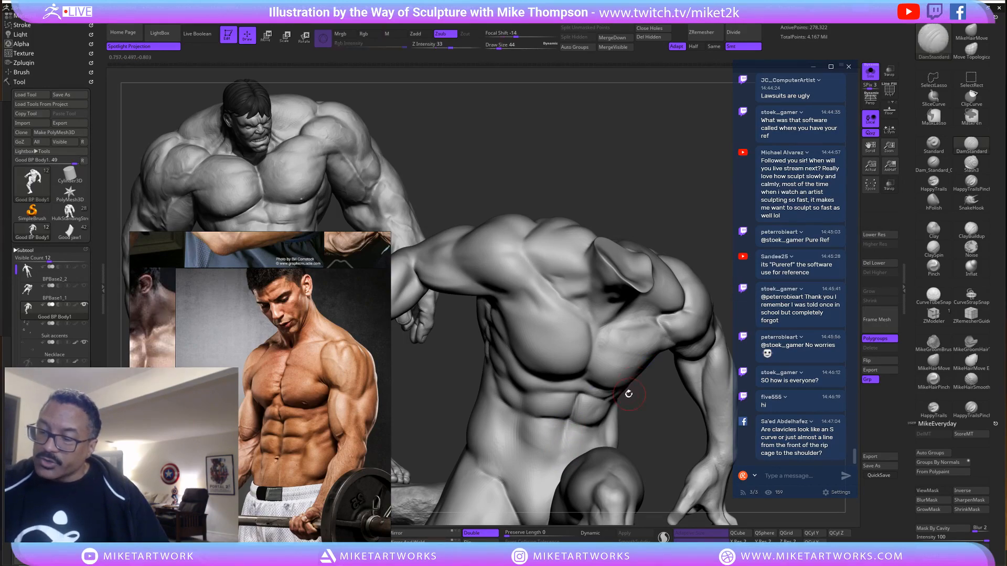
pyautogui.moveTo(656, 411); pyautogui.dragTo(582, 403)
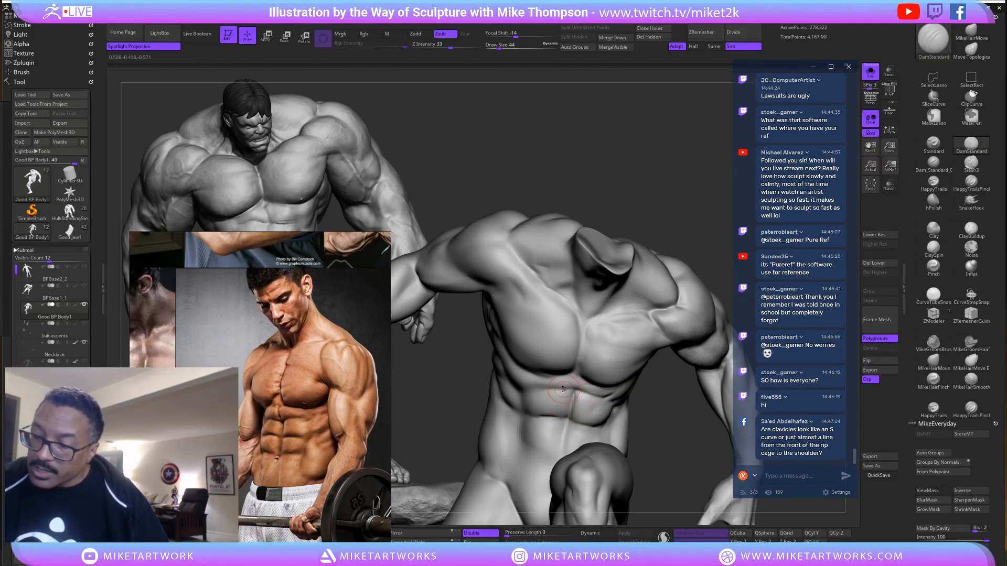
# Sharpen the separations around the upper abdominal segments with DamStandard and soften them with the Smooth brush.
pyautogui.press('shift')
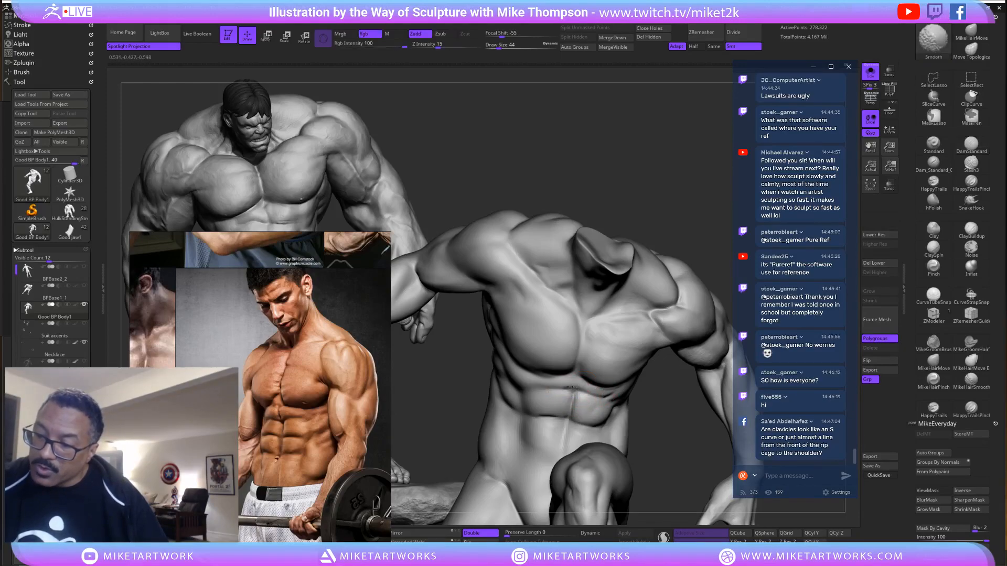
pyautogui.keyDown('shift'); pyautogui.moveTo(570, 389); pyautogui.dragTo(578, 396); pyautogui.keyUp('shift')
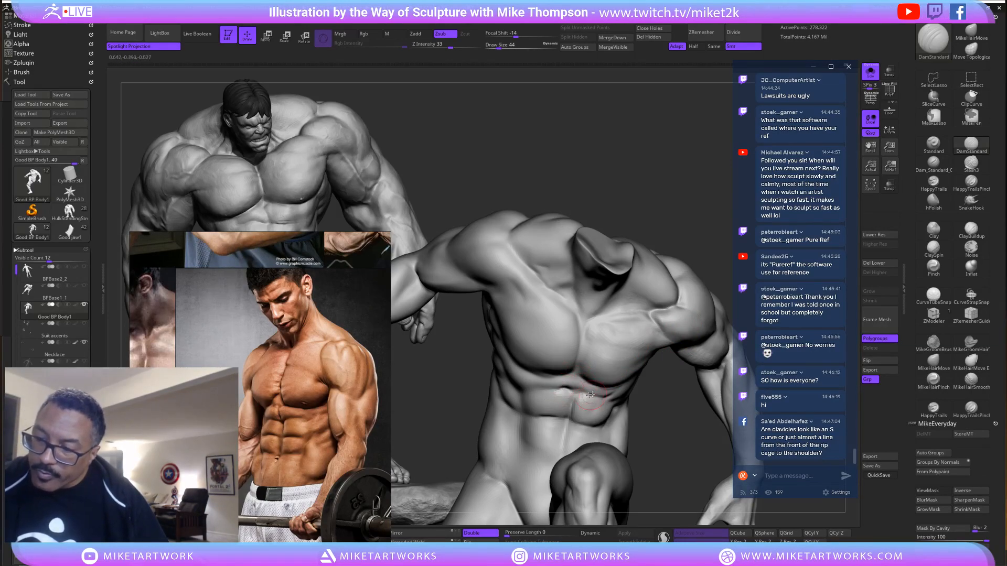
pyautogui.press('shift')
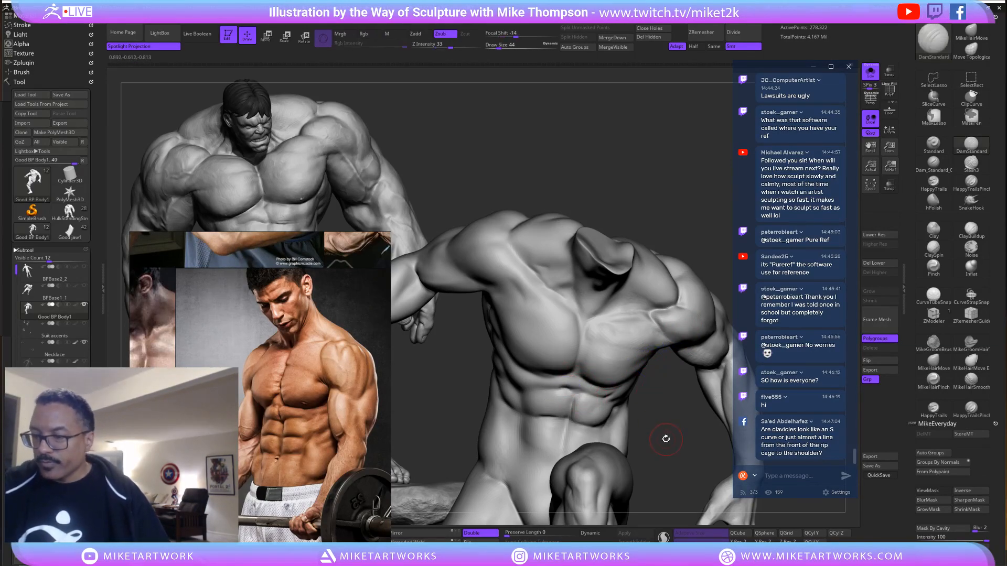
pyautogui.moveTo(659, 441); pyautogui.dragTo(653, 439)
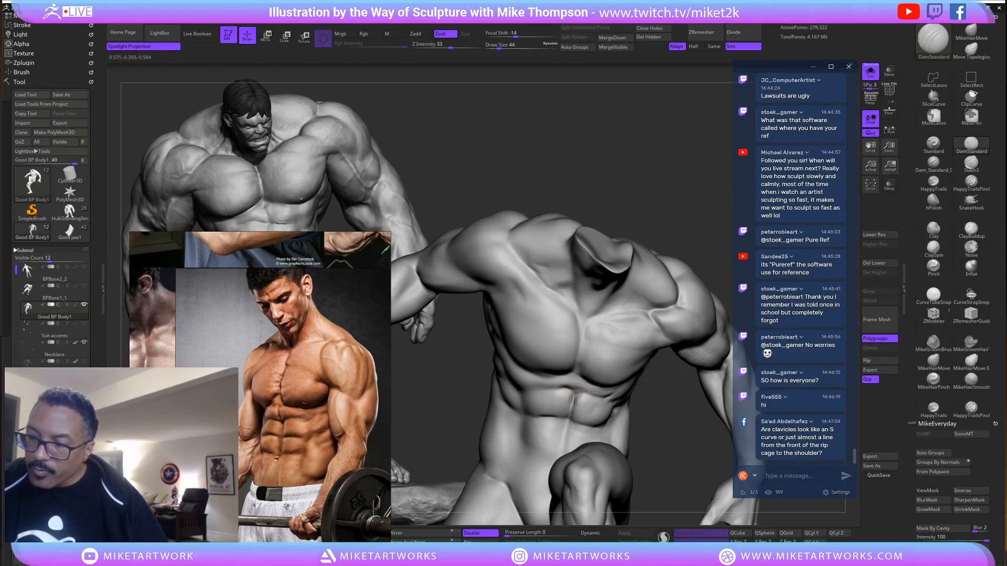
pyautogui.moveTo(633, 406); pyautogui.dragTo(690, 417)
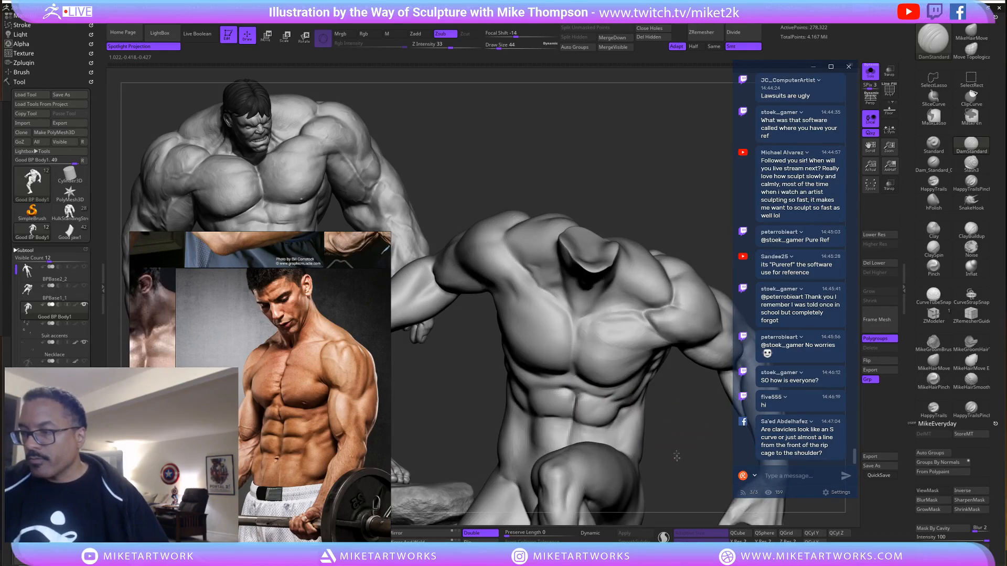
# Isolate the front of the torso by hiding the arms, legs, neck and back of the body mesh.
pyautogui.moveTo(677, 456)
pyautogui.mouseDown()
pyautogui.moveTo(666, 455)
pyautogui.moveTo(706, 321)
pyautogui.moveTo(517, 245)
pyautogui.moveTo(464, 472)
pyautogui.moveTo(483, 506)
pyautogui.mouseUp()
pyautogui.moveTo(700, 433)
pyautogui.mouseDown()
pyautogui.moveTo(692, 444)
pyautogui.moveTo(706, 450)
pyautogui.moveTo(702, 476)
pyautogui.moveTo(687, 484)
pyautogui.moveTo(627, 418)
pyautogui.moveTo(553, 438)
pyautogui.moveTo(648, 520)
pyautogui.moveTo(658, 506)
pyautogui.mouseUp()
pyautogui.moveTo(686, 461); pyautogui.dragTo(691, 467)
pyautogui.moveTo(690, 467)
pyautogui.keyDown('alt'); pyautogui.mouseDown()
pyautogui.moveTo(696, 418)
pyautogui.moveTo(672, 421)
pyautogui.moveTo(690, 418)
pyautogui.mouseUp(); pyautogui.keyUp('alt')
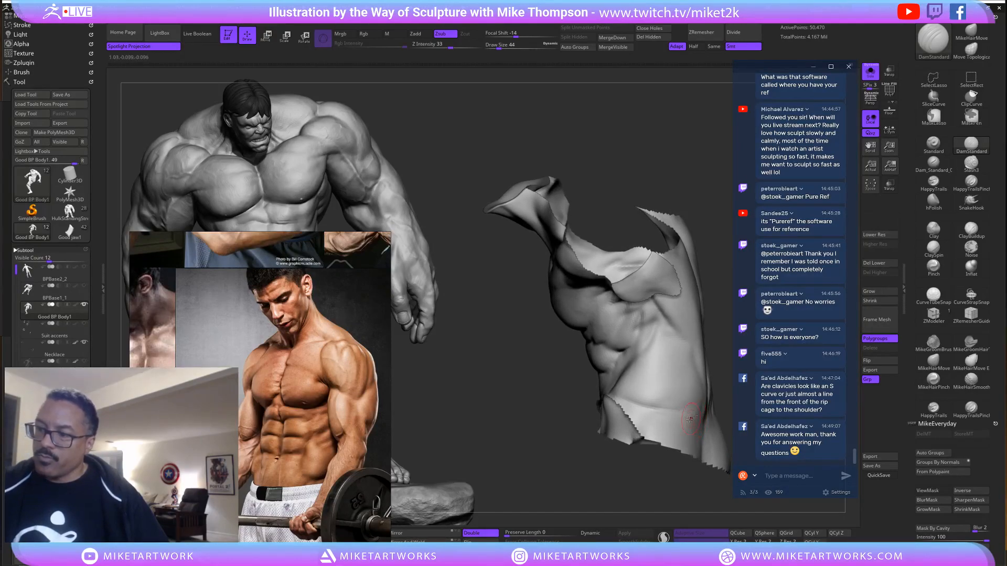
pyautogui.moveTo(603, 480)
pyautogui.keyDown('ctrl'); pyautogui.keyDown('shift'); pyautogui.mouseDown()
pyautogui.moveTo(667, 405)
pyautogui.moveTo(610, 266)
pyautogui.moveTo(484, 251)
pyautogui.moveTo(637, 474)
pyautogui.moveTo(703, 327)
pyautogui.moveTo(664, 215)
pyautogui.moveTo(691, 364)
pyautogui.mouseUp(); pyautogui.keyUp('shift'); pyautogui.keyUp('ctrl')
pyautogui.moveTo(648, 429)
pyautogui.mouseDown()
pyautogui.moveTo(676, 436)
pyautogui.moveTo(683, 355)
pyautogui.moveTo(704, 407)
pyautogui.mouseUp()
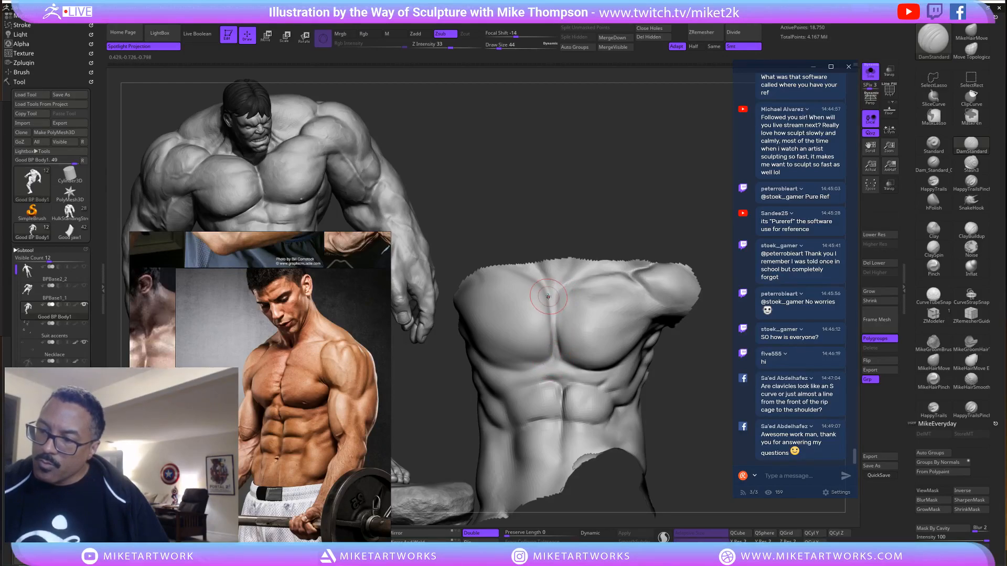
# Drop the torso two subdivision levels and reshape the outer chest near the armpit with the MikeHairMove brush at draw size 55.
pyautogui.moveTo(667, 435); pyautogui.dragTo(579, 394)
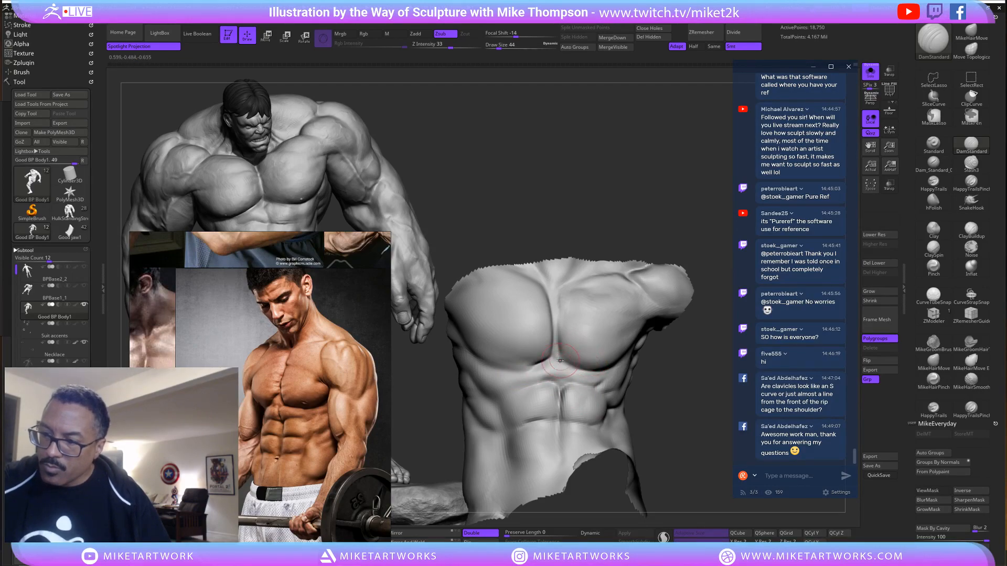
pyautogui.moveTo(686, 430)
pyautogui.mouseDown()
pyautogui.moveTo(693, 418)
pyautogui.moveTo(663, 385)
pyautogui.mouseUp()
pyautogui.click(971, 33)
pyautogui.press('s')
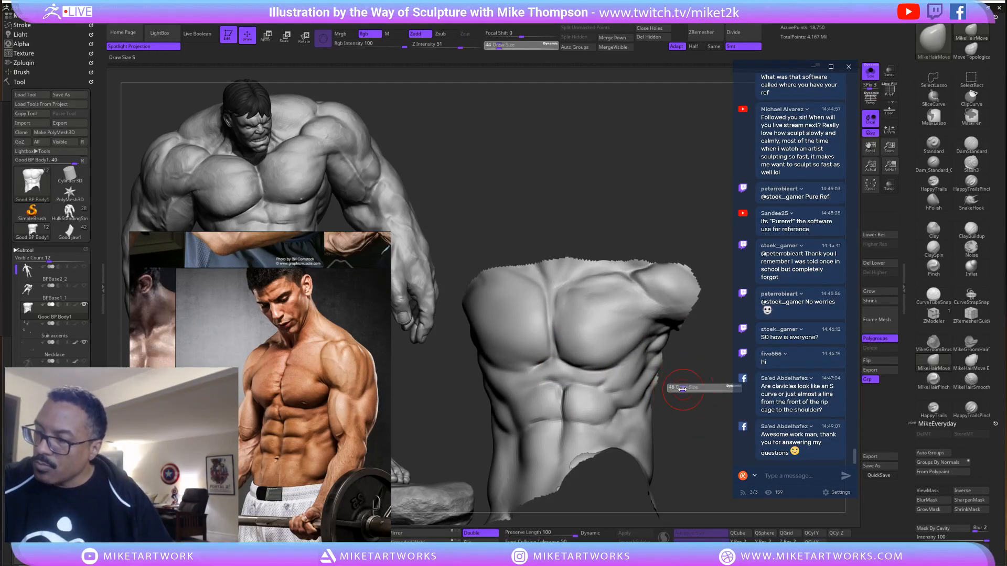
pyautogui.press('s')
pyautogui.moveTo(684, 368); pyautogui.dragTo(688, 368)
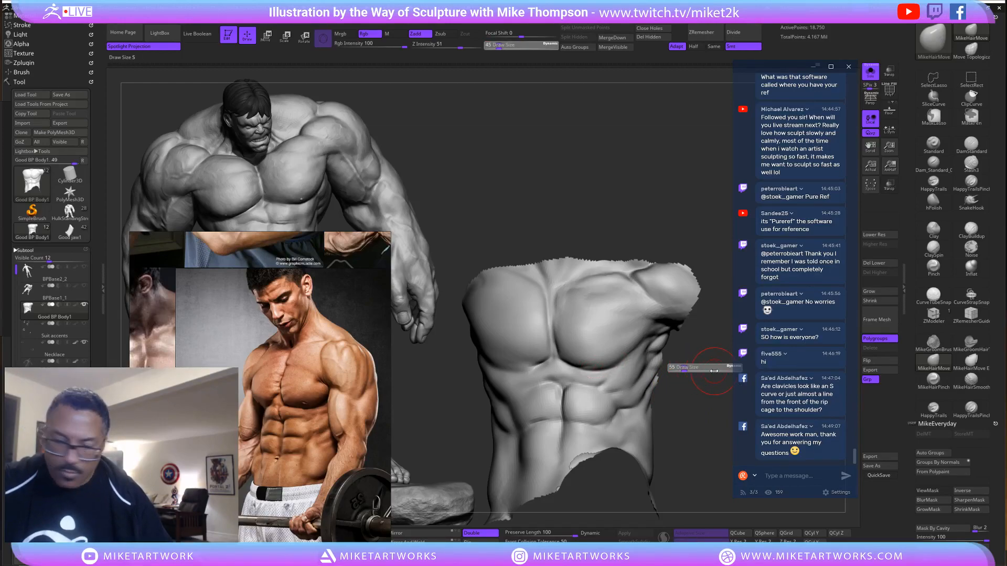
pyautogui.hotkey('shift', 'd')
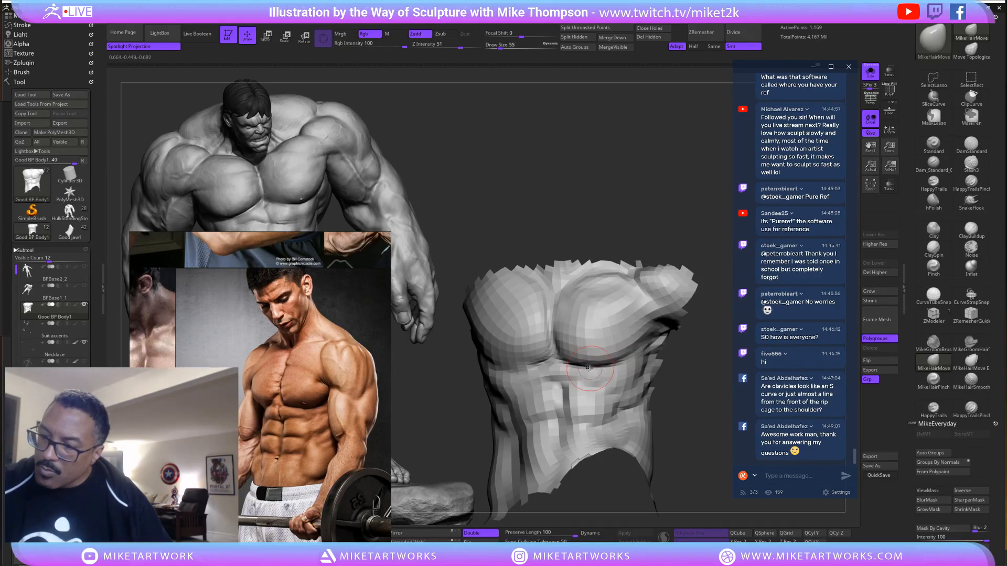
pyautogui.moveTo(676, 367); pyautogui.dragTo(630, 352)
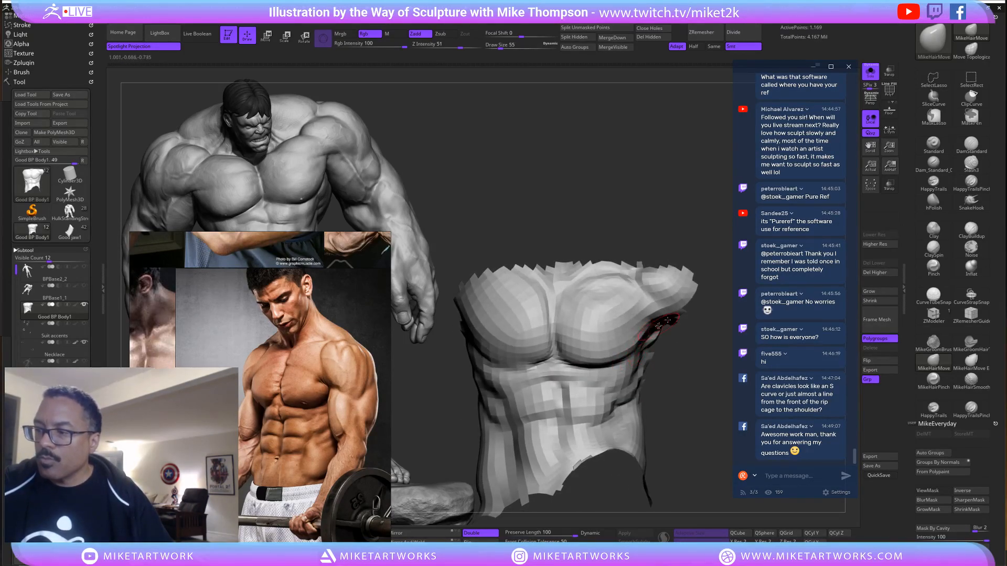
pyautogui.moveTo(666, 321); pyautogui.dragTo(635, 332)
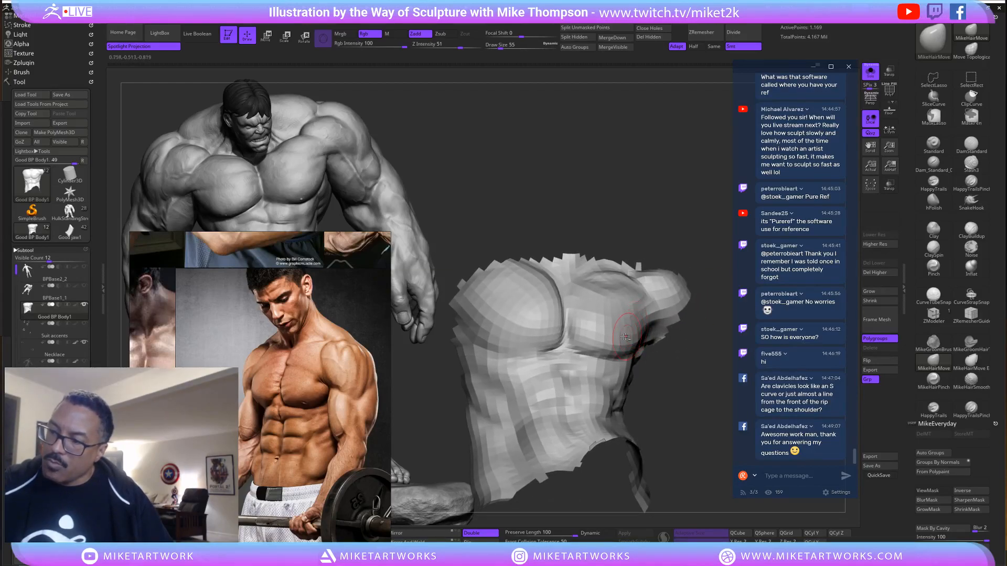
# Adjust the chest contours from above and below with the MikeHairMove brush, using draw sizes 107 and 71.
pyautogui.moveTo(682, 364); pyautogui.dragTo(682, 272)
pyautogui.press('s')
pyautogui.moveTo(634, 321); pyautogui.dragTo(668, 272)
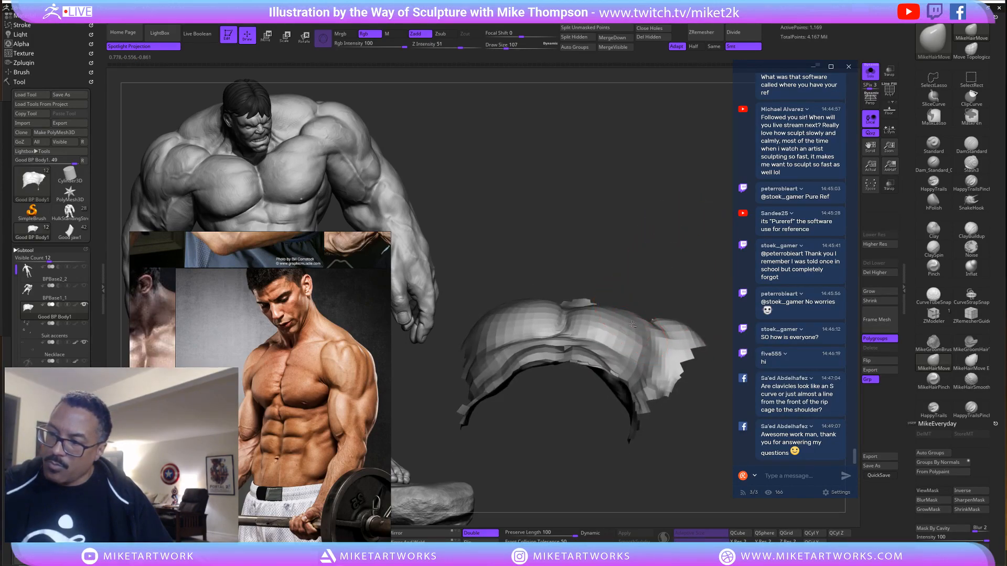
pyautogui.moveTo(587, 259)
pyautogui.mouseDown()
pyautogui.moveTo(518, 298)
pyautogui.moveTo(679, 333)
pyautogui.moveTo(674, 350)
pyautogui.moveTo(620, 334)
pyautogui.moveTo(666, 363)
pyautogui.moveTo(655, 309)
pyautogui.mouseUp()
pyautogui.press('s')
pyautogui.moveTo(662, 234); pyautogui.dragTo(659, 232)
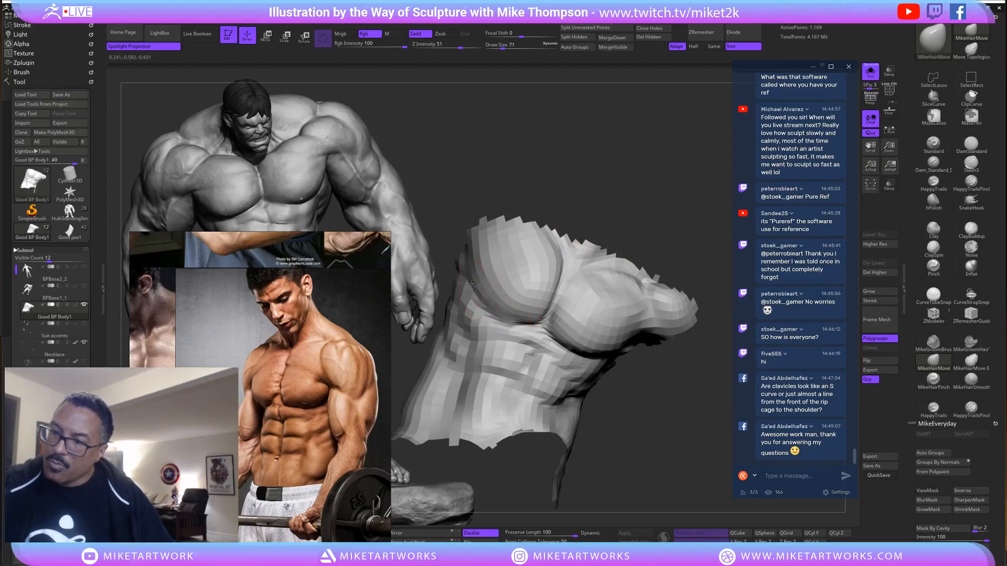
pyautogui.moveTo(472, 284); pyautogui.dragTo(708, 339)
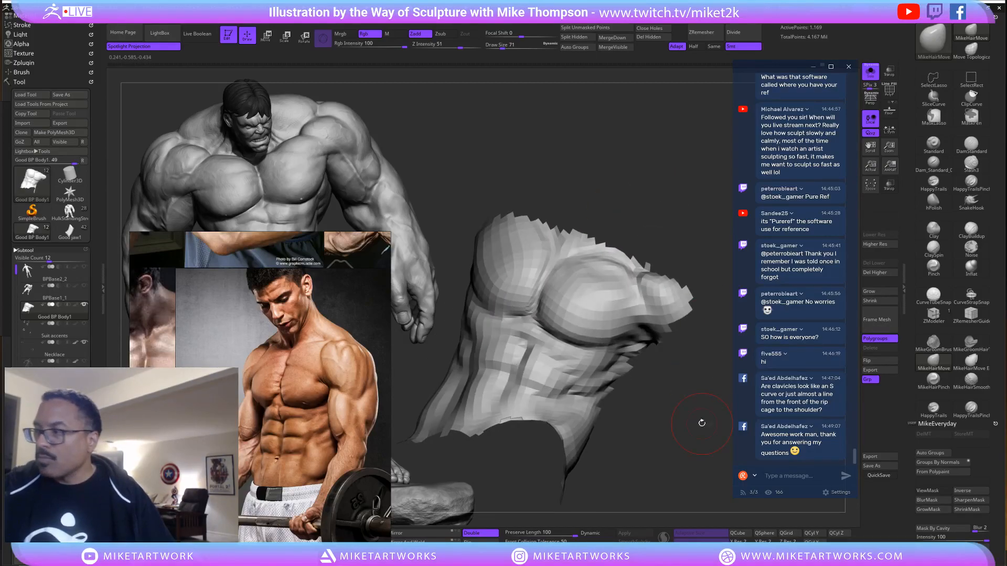
# Grow the visible part of the torso mesh and hide the unwanted section of the newly revealed polygons.
pyautogui.click(880, 292)
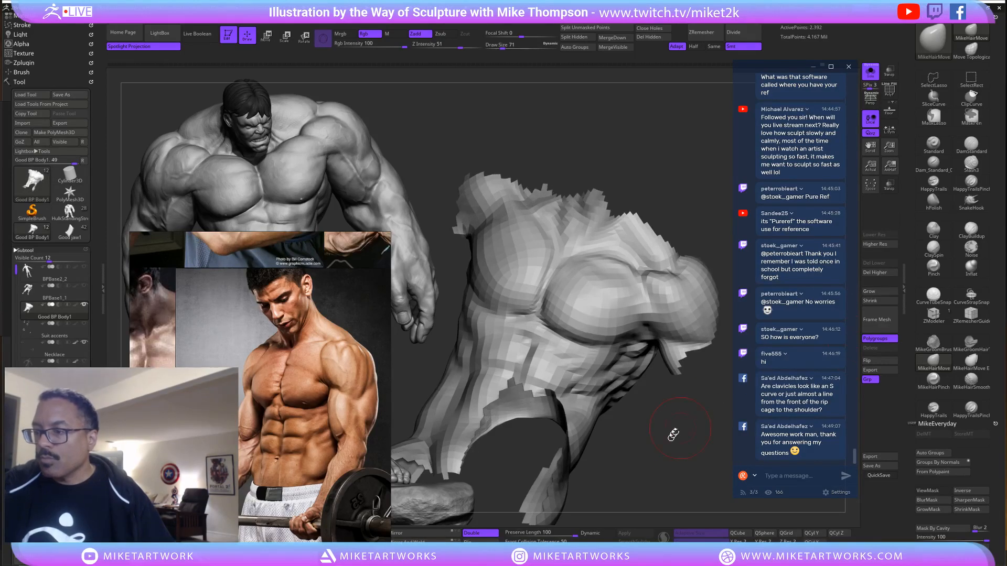
pyautogui.moveTo(674, 434); pyautogui.dragTo(651, 459)
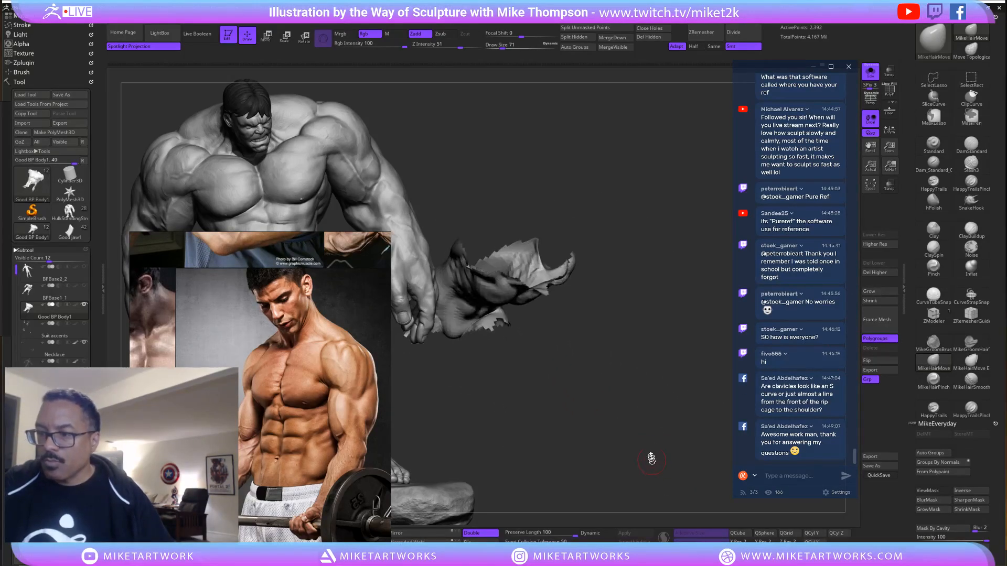
pyautogui.moveTo(553, 385)
pyautogui.keyDown('ctrl'); pyautogui.keyDown('alt'); pyautogui.keyDown('shift'); pyautogui.mouseDown()
pyautogui.moveTo(532, 324)
pyautogui.moveTo(496, 315)
pyautogui.mouseUp(); pyautogui.keyUp('shift'); pyautogui.keyUp('alt'); pyautogui.keyUp('ctrl')
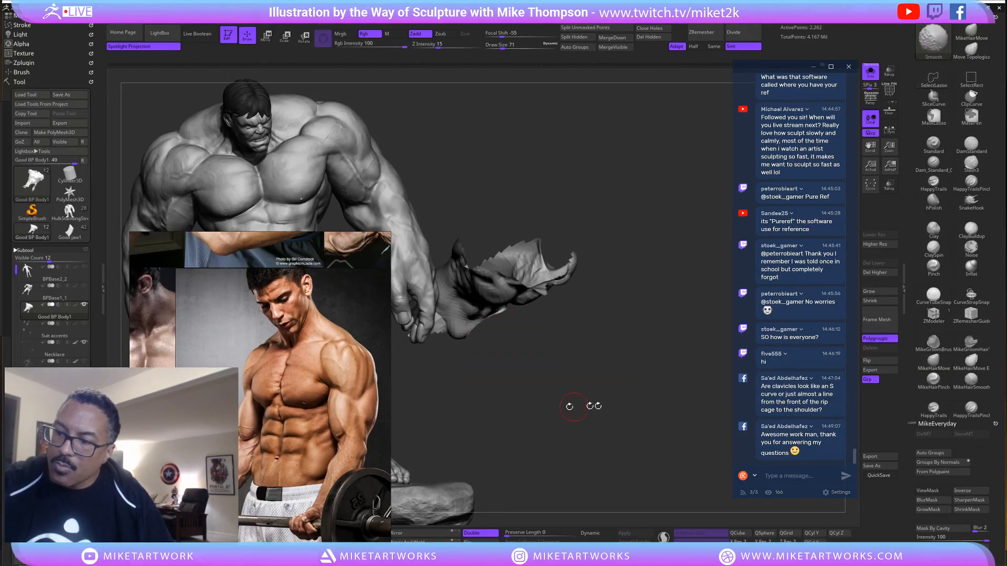
pyautogui.moveTo(589, 407)
pyautogui.mouseDown()
pyautogui.moveTo(674, 366)
pyautogui.moveTo(699, 398)
pyautogui.moveTo(652, 430)
pyautogui.moveTo(645, 366)
pyautogui.moveTo(634, 357)
pyautogui.mouseUp()
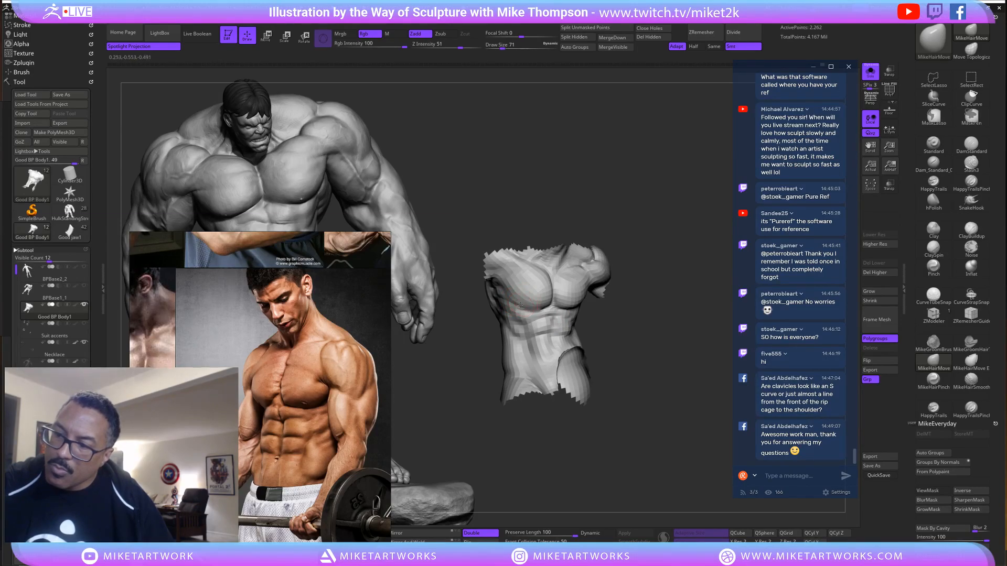
# Reshape the pectorals, shoulder and side of the ribcage with the MikeHairMove brush, enlarging it to draw size 94.
pyautogui.moveTo(656, 344); pyautogui.dragTo(579, 308)
pyautogui.moveTo(644, 291); pyautogui.dragTo(557, 281)
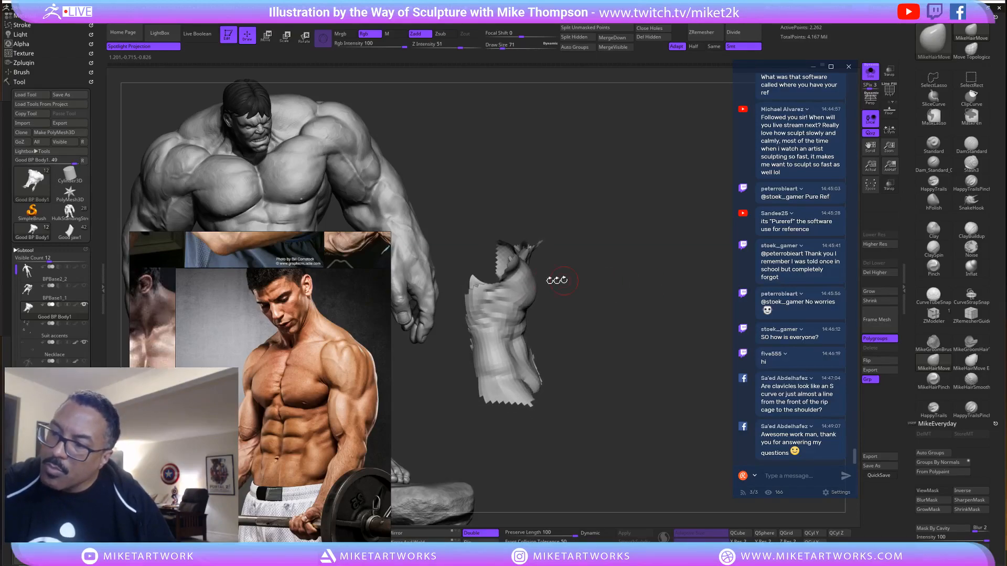
pyautogui.moveTo(663, 365); pyautogui.dragTo(531, 272)
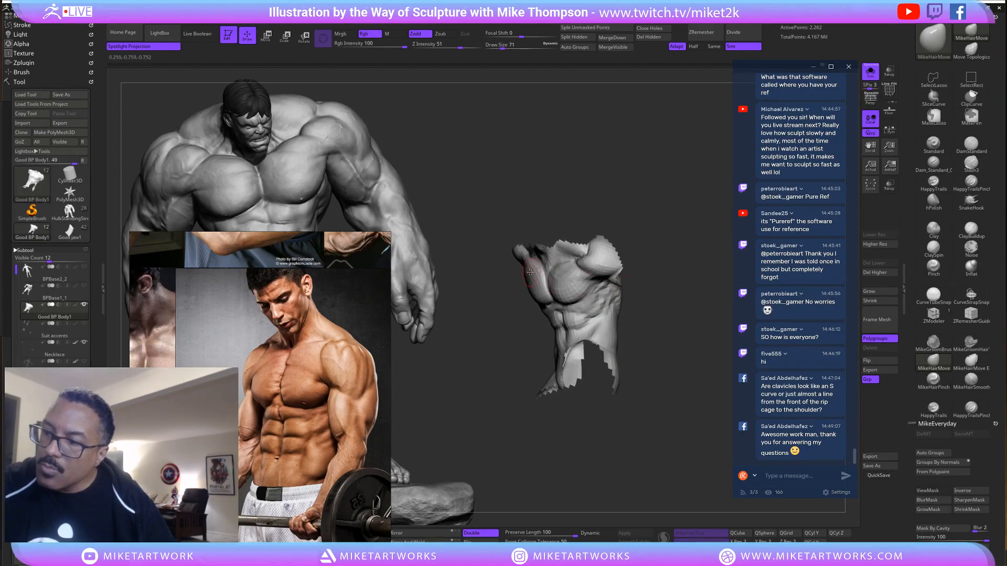
pyautogui.moveTo(601, 210); pyautogui.dragTo(609, 281)
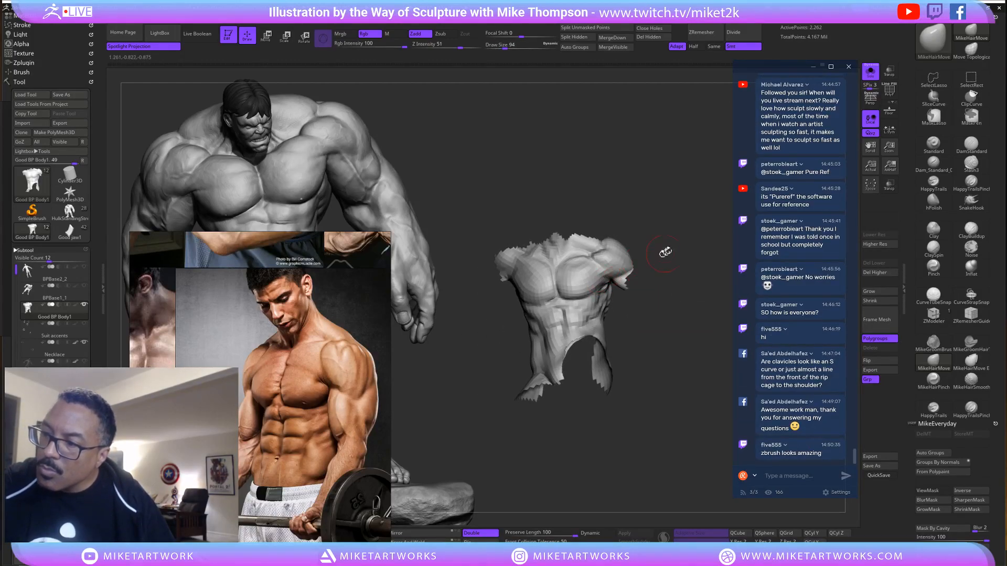
pyautogui.moveTo(665, 253); pyautogui.dragTo(628, 277)
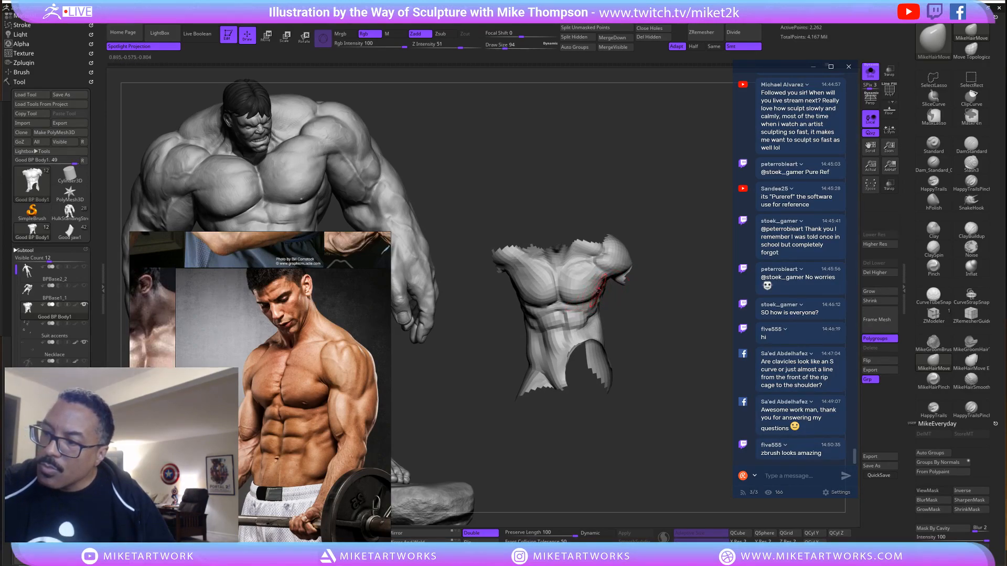
pyautogui.moveTo(636, 318)
pyautogui.mouseDown()
pyautogui.moveTo(610, 309)
pyautogui.moveTo(677, 326)
pyautogui.moveTo(625, 299)
pyautogui.moveTo(633, 286)
pyautogui.moveTo(674, 317)
pyautogui.moveTo(654, 316)
pyautogui.moveTo(630, 285)
pyautogui.moveTo(637, 276)
pyautogui.moveTo(659, 280)
pyautogui.moveTo(709, 261)
pyautogui.moveTo(636, 281)
pyautogui.moveTo(530, 286)
pyautogui.moveTo(661, 275)
pyautogui.moveTo(652, 283)
pyautogui.mouseUp()
pyautogui.press('s')
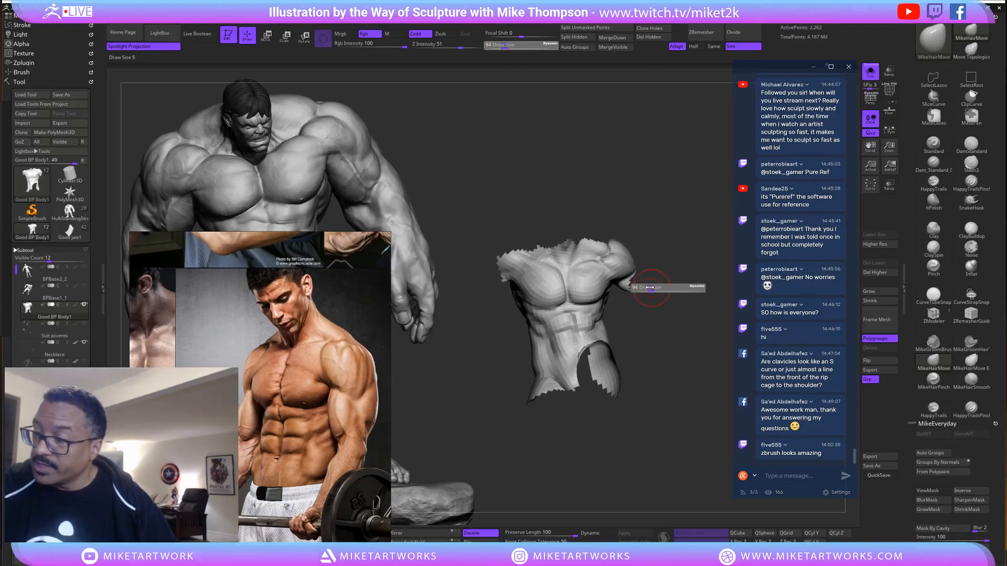
pyautogui.click(970, 144)
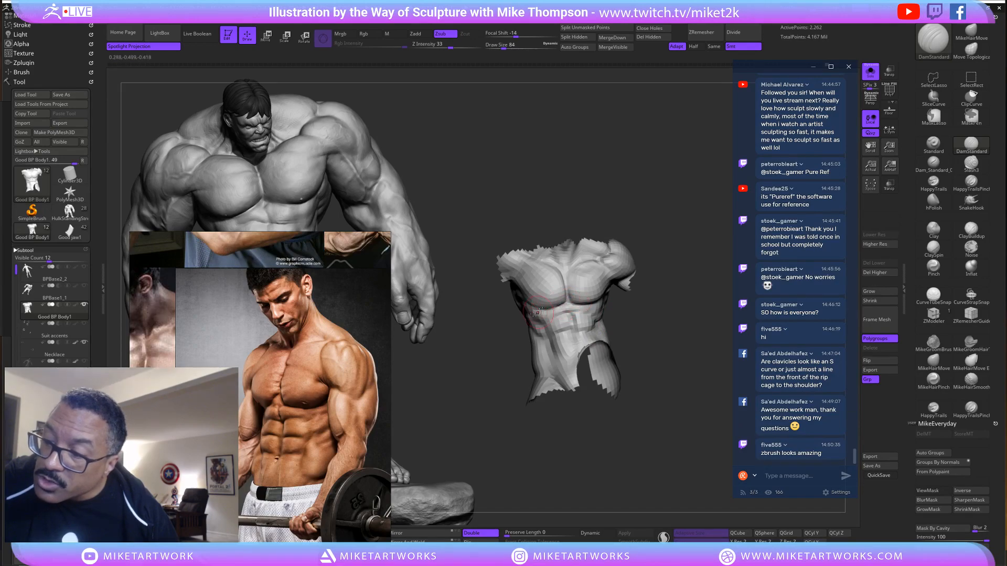
pyautogui.moveTo(648, 304); pyautogui.dragTo(676, 316)
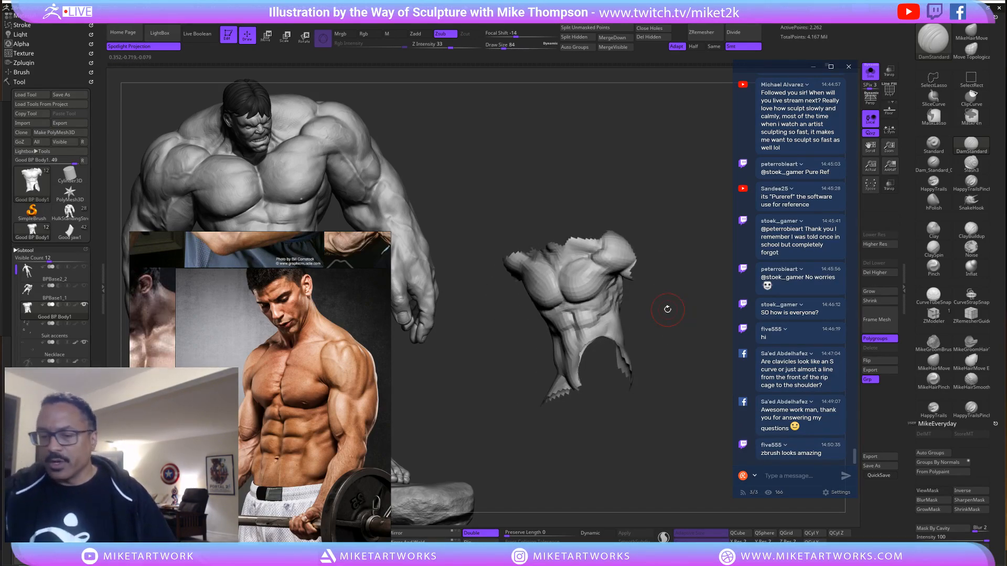
pyautogui.moveTo(668, 395)
pyautogui.mouseDown()
pyautogui.moveTo(675, 400)
pyautogui.moveTo(670, 389)
pyautogui.moveTo(681, 384)
pyautogui.mouseUp()
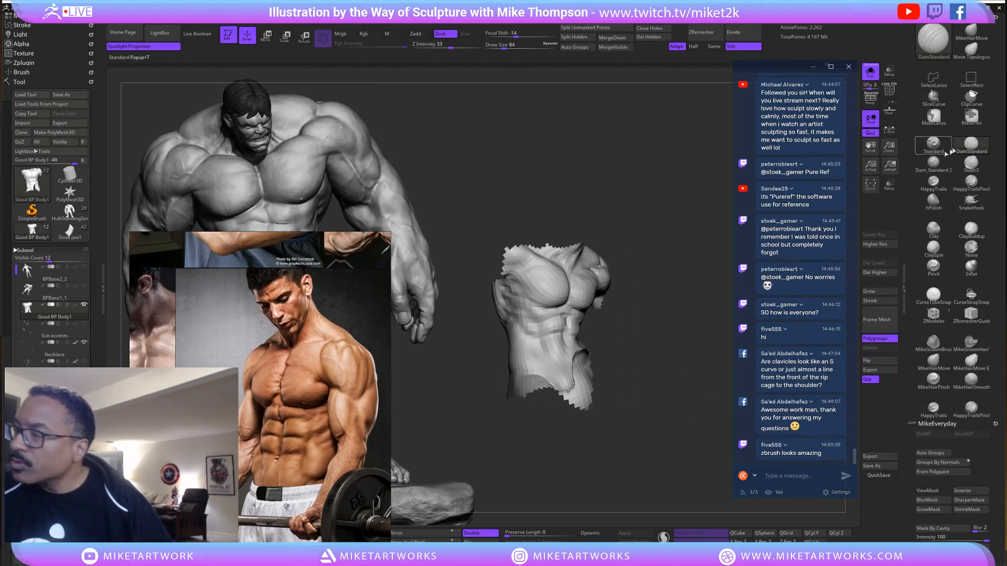
# Push the broad forms of the chest and ribcage into shape with the MikeHairMove brush at draw size 106.
pyautogui.click(971, 33)
pyautogui.press('s')
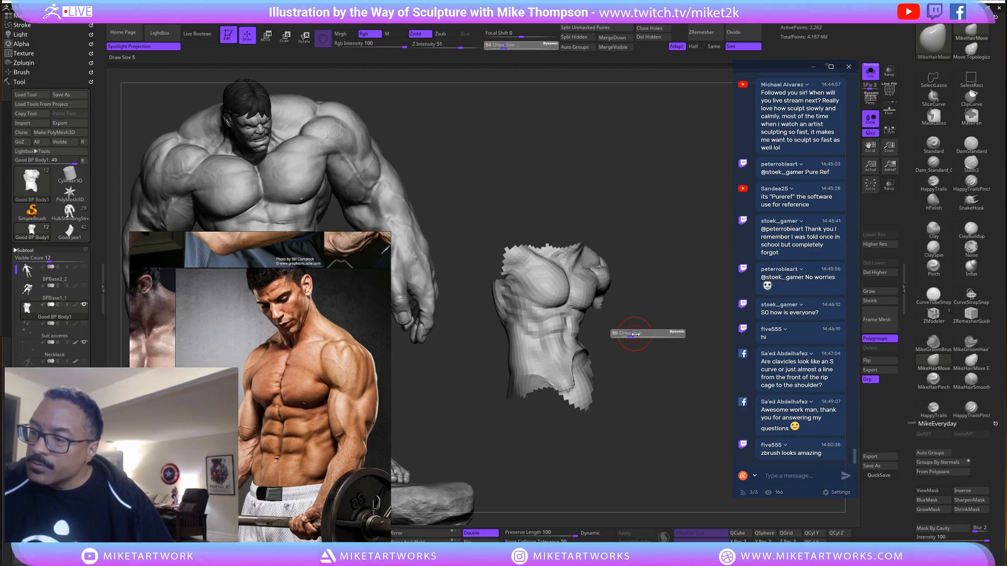
pyautogui.moveTo(679, 335); pyautogui.dragTo(665, 330)
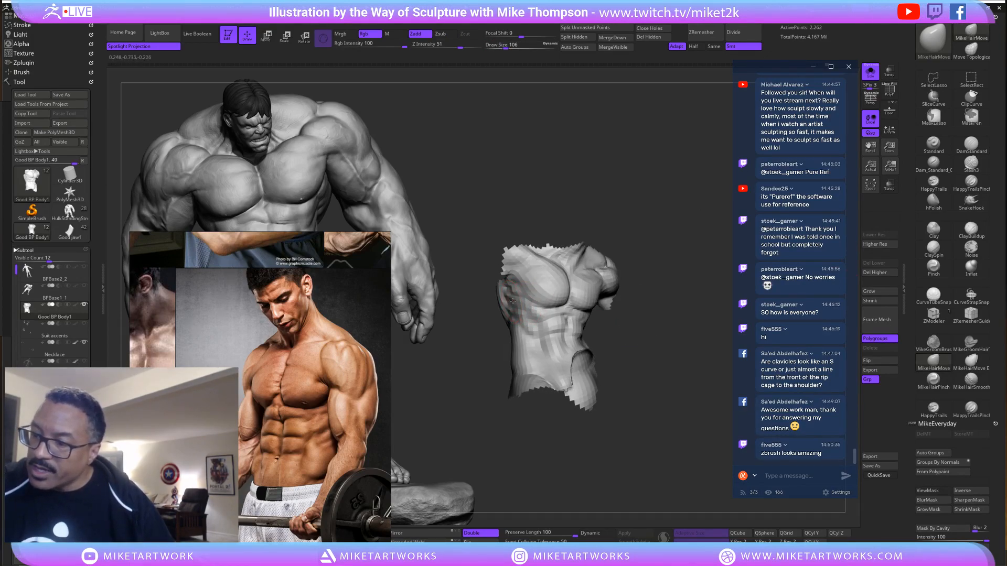
pyautogui.moveTo(629, 263)
pyautogui.mouseDown()
pyautogui.moveTo(670, 315)
pyautogui.moveTo(640, 313)
pyautogui.moveTo(663, 319)
pyautogui.moveTo(665, 308)
pyautogui.mouseUp()
pyautogui.moveTo(708, 278)
pyautogui.mouseDown()
pyautogui.moveTo(690, 292)
pyautogui.moveTo(654, 281)
pyautogui.moveTo(666, 284)
pyautogui.moveTo(655, 272)
pyautogui.moveTo(649, 281)
pyautogui.moveTo(642, 296)
pyautogui.moveTo(678, 295)
pyautogui.moveTo(683, 281)
pyautogui.moveTo(670, 355)
pyautogui.moveTo(690, 351)
pyautogui.moveTo(658, 315)
pyautogui.moveTo(654, 276)
pyautogui.moveTo(591, 300)
pyautogui.mouseUp()
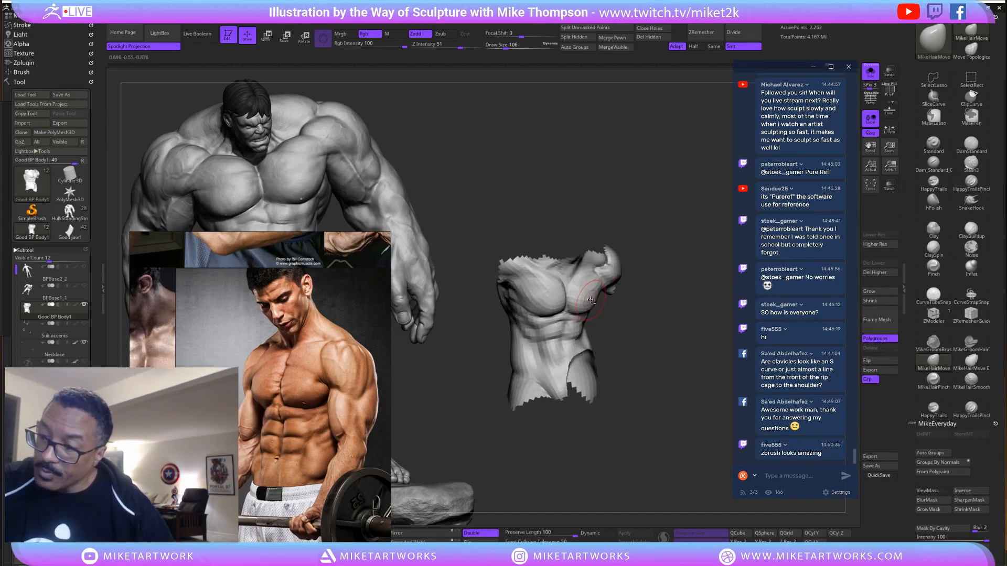
pyautogui.moveTo(665, 256)
pyautogui.mouseDown()
pyautogui.moveTo(656, 218)
pyautogui.moveTo(642, 235)
pyautogui.moveTo(676, 261)
pyautogui.moveTo(570, 282)
pyautogui.mouseUp()
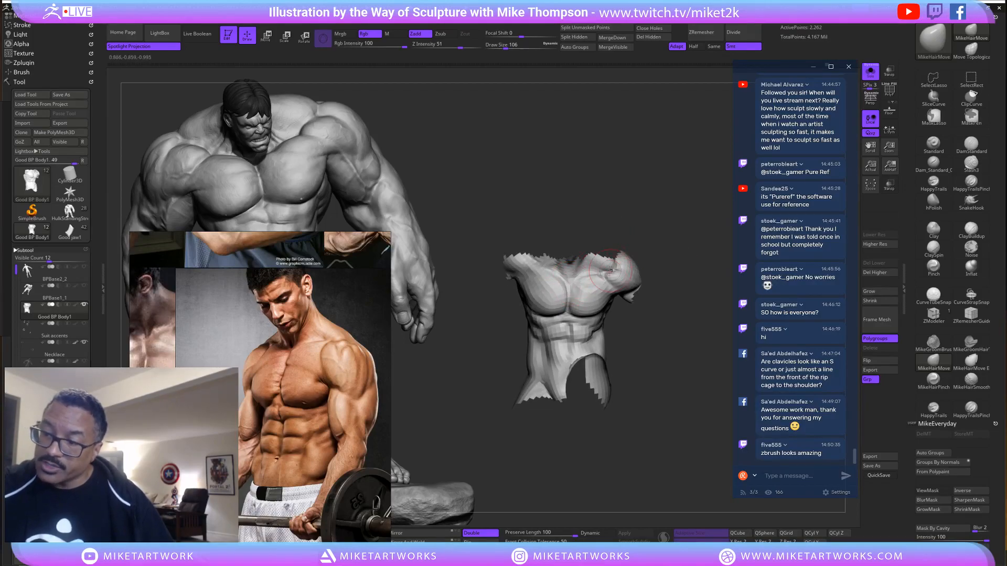
# Refine the pectoral and shoulder shapes with the MikeHairMove brush at draw size 78, checking them from several angles.
pyautogui.press('s')
pyautogui.moveTo(697, 256); pyautogui.dragTo(679, 268)
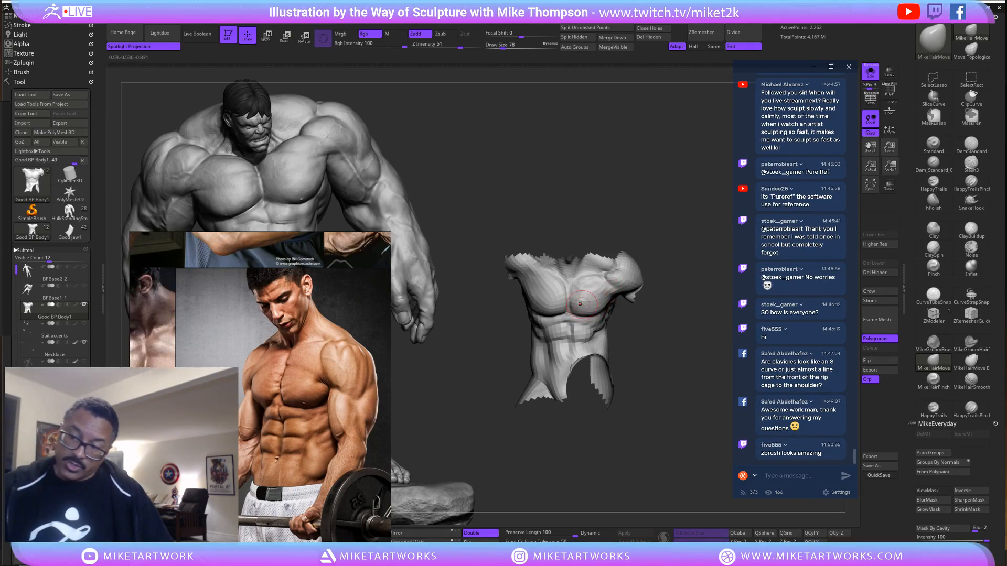
pyautogui.moveTo(653, 343); pyautogui.dragTo(640, 296)
pyautogui.moveTo(664, 260); pyautogui.dragTo(647, 281)
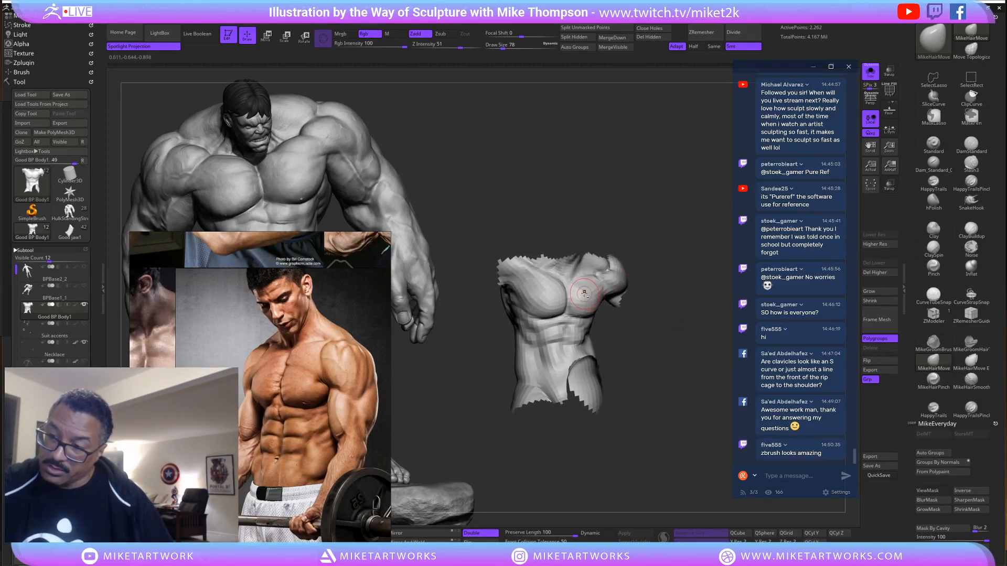
pyautogui.moveTo(686, 254); pyautogui.dragTo(648, 253)
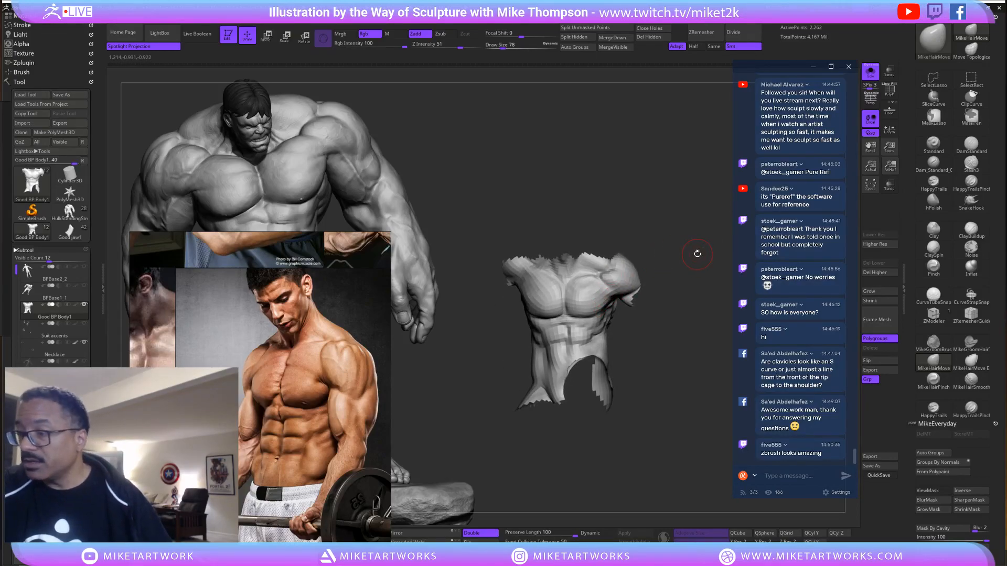
pyautogui.moveTo(697, 254); pyautogui.dragTo(655, 259)
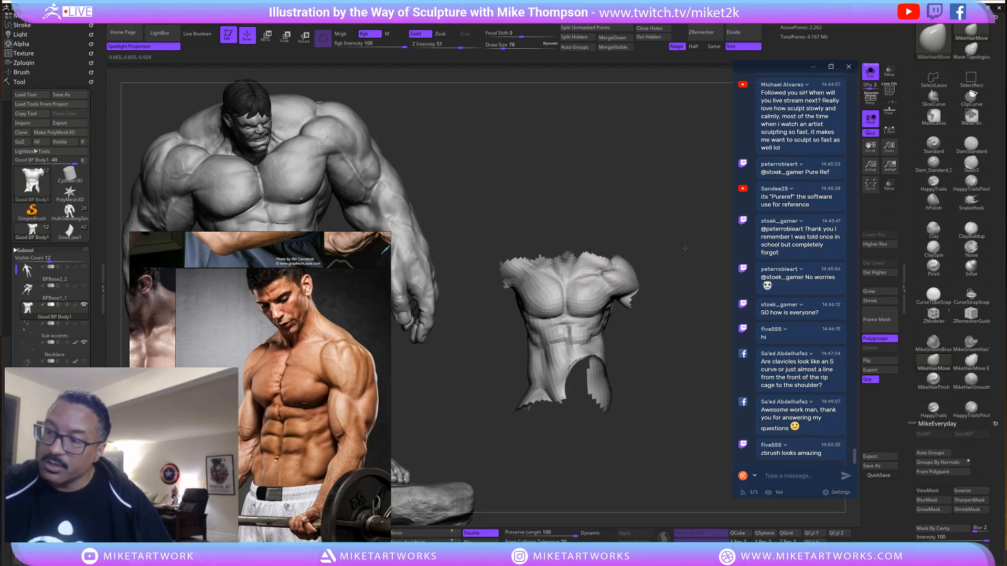
pyautogui.moveTo(685, 248); pyautogui.dragTo(688, 338)
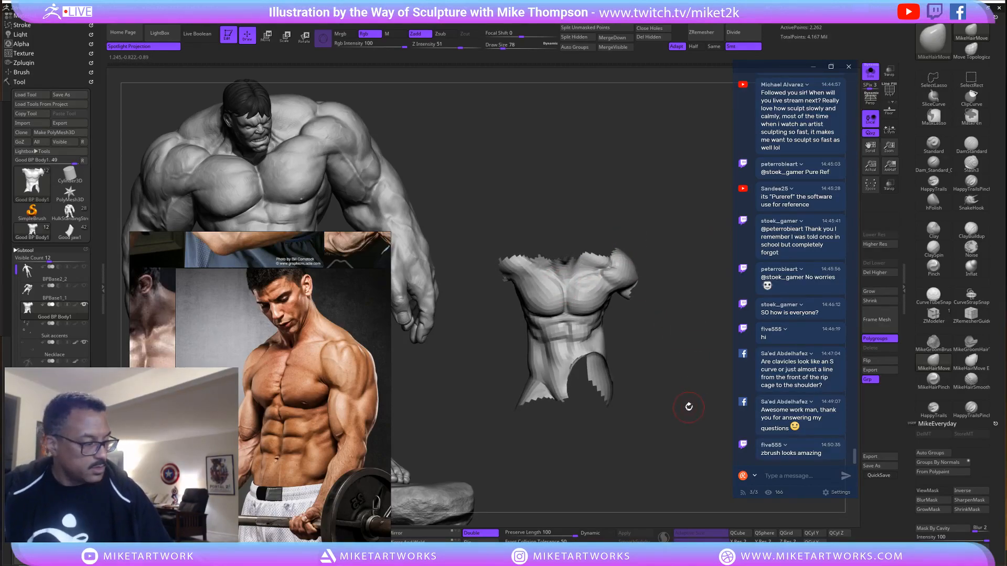
# Raise the torso two subdivision levels and soften the chest forms with the Smooth brush.
pyautogui.press('d')
pyautogui.press('d')
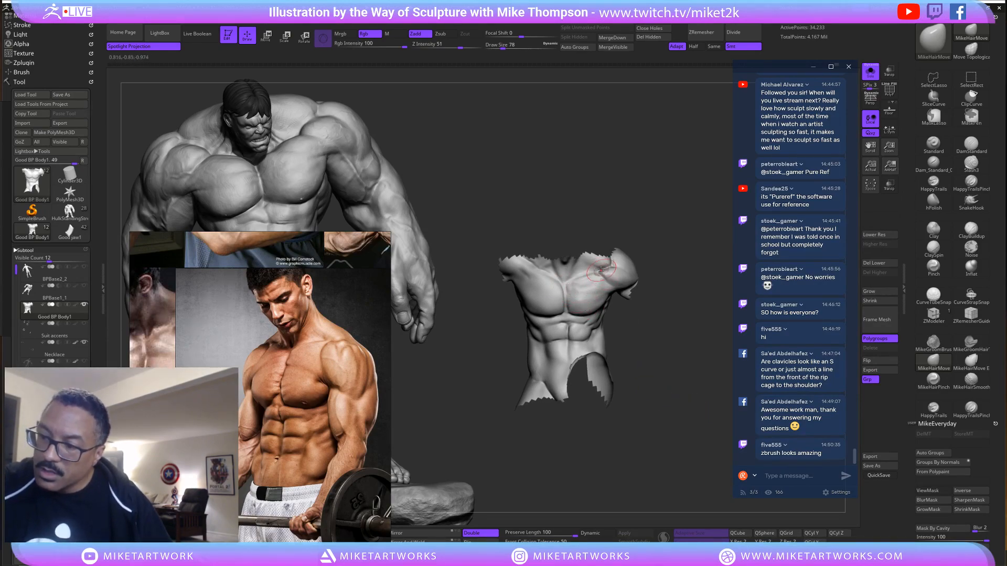
pyautogui.press('shift')
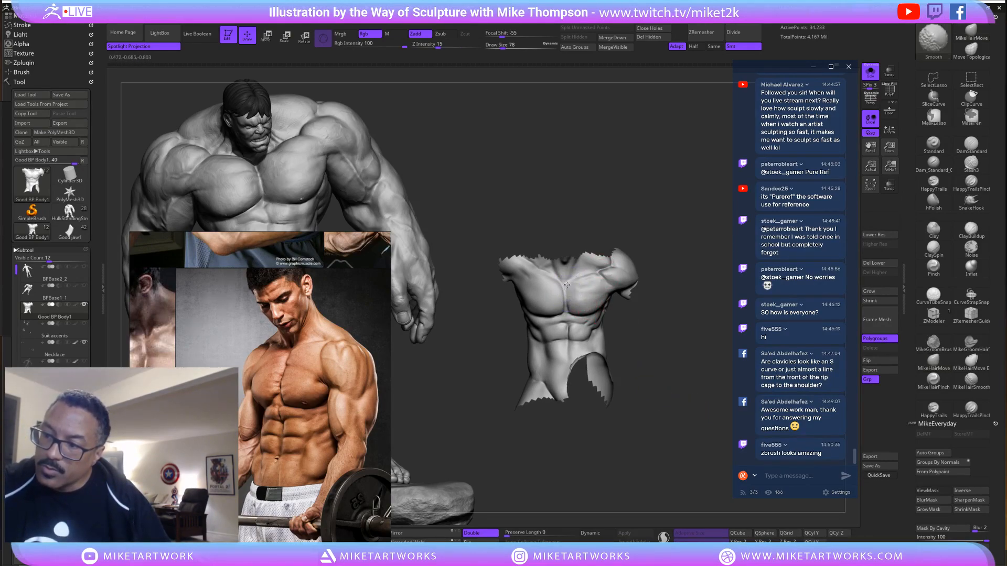
pyautogui.moveTo(651, 289)
pyautogui.mouseDown()
pyautogui.moveTo(674, 338)
pyautogui.moveTo(666, 310)
pyautogui.mouseUp()
pyautogui.press('shift')
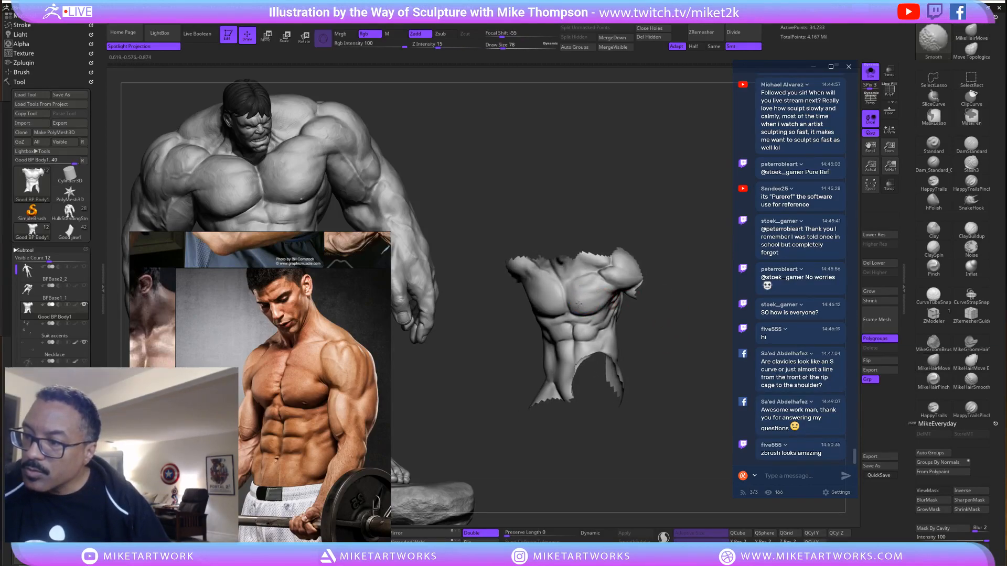
# Build up the upper abdominal muscles beneath the pectorals with the ClaySpin brush at draw size 45.
pyautogui.moveTo(666, 367)
pyautogui.mouseDown()
pyautogui.moveTo(695, 399)
pyautogui.moveTo(682, 403)
pyautogui.moveTo(690, 390)
pyautogui.mouseUp()
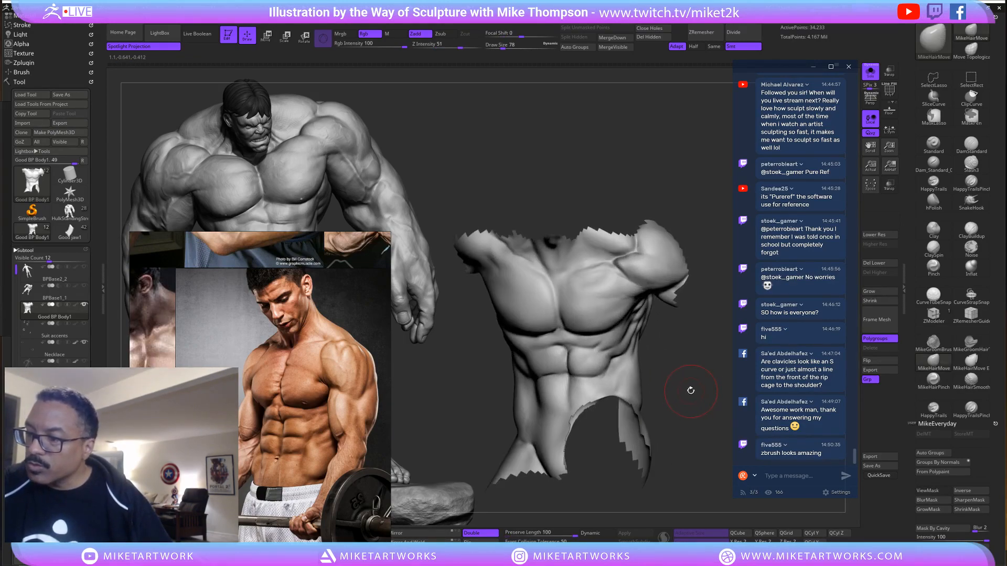
pyautogui.click(934, 246)
pyautogui.press('s')
pyautogui.moveTo(694, 341); pyautogui.dragTo(696, 340)
pyautogui.moveTo(692, 350)
pyautogui.mouseDown()
pyautogui.moveTo(701, 353)
pyautogui.moveTo(543, 291)
pyautogui.mouseUp()
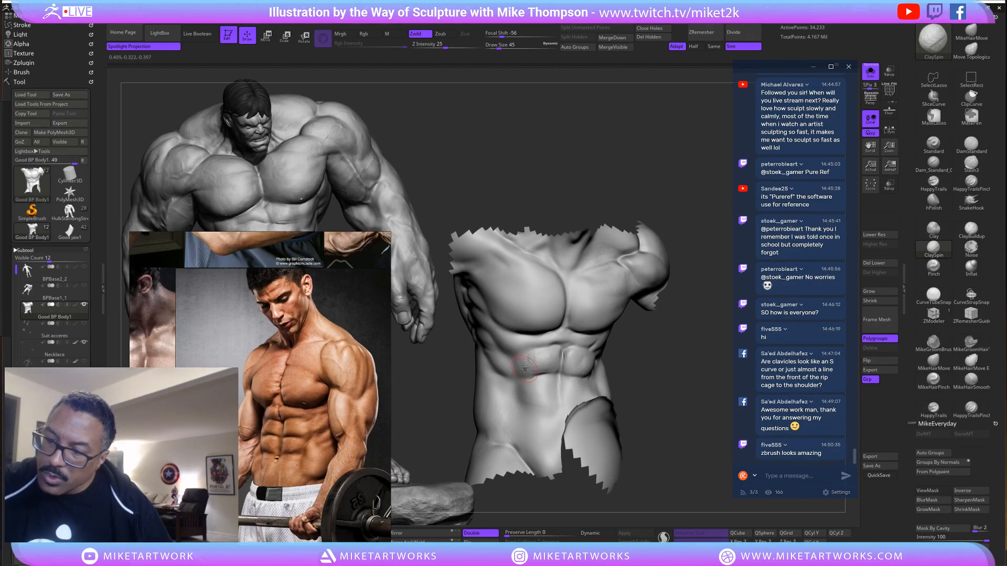
pyautogui.moveTo(682, 322); pyautogui.dragTo(676, 321)
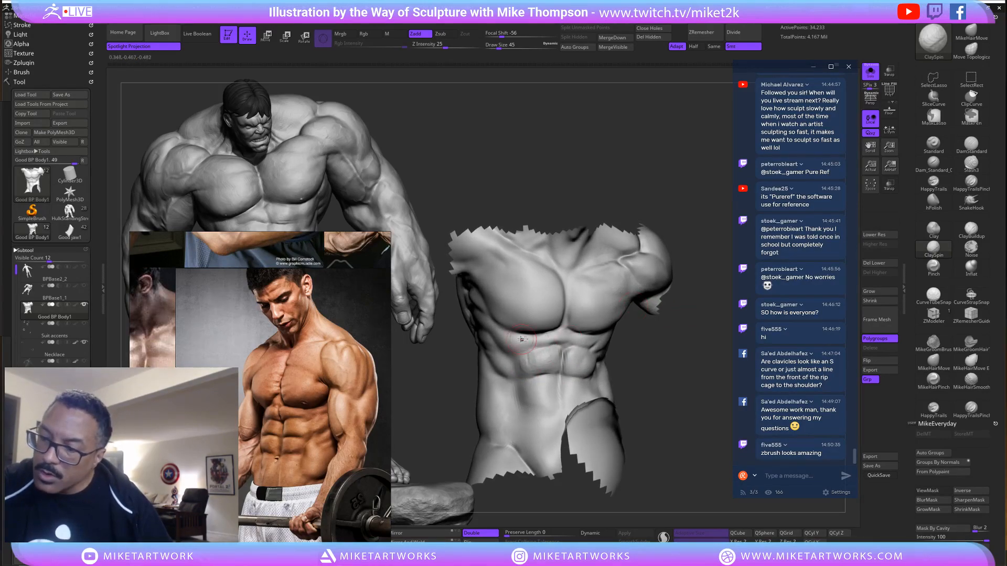
pyautogui.moveTo(528, 338)
pyautogui.mouseDown()
pyautogui.moveTo(540, 333)
pyautogui.moveTo(521, 348)
pyautogui.mouseUp()
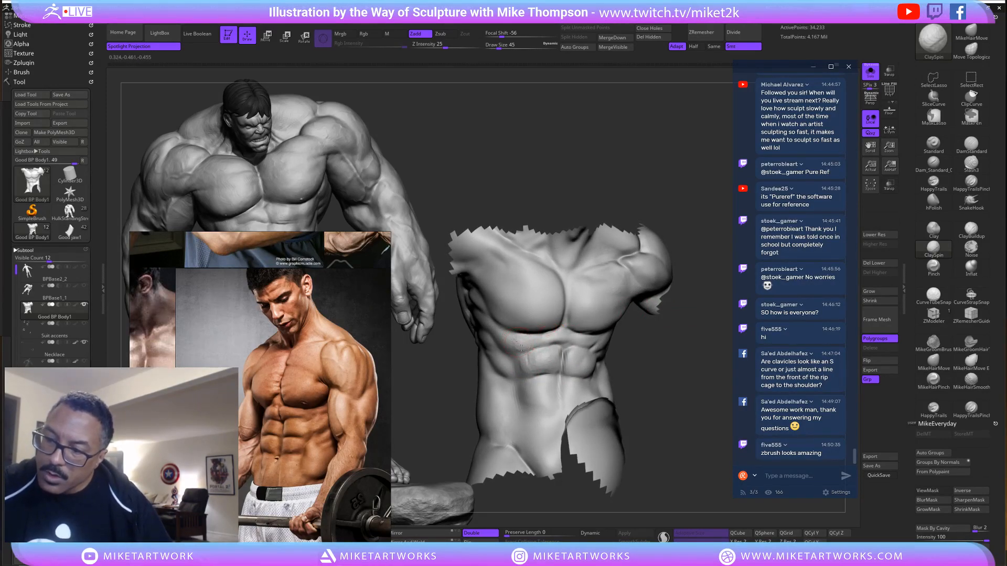
pyautogui.moveTo(675, 377)
pyautogui.mouseDown()
pyautogui.moveTo(665, 389)
pyautogui.moveTo(681, 382)
pyautogui.mouseUp()
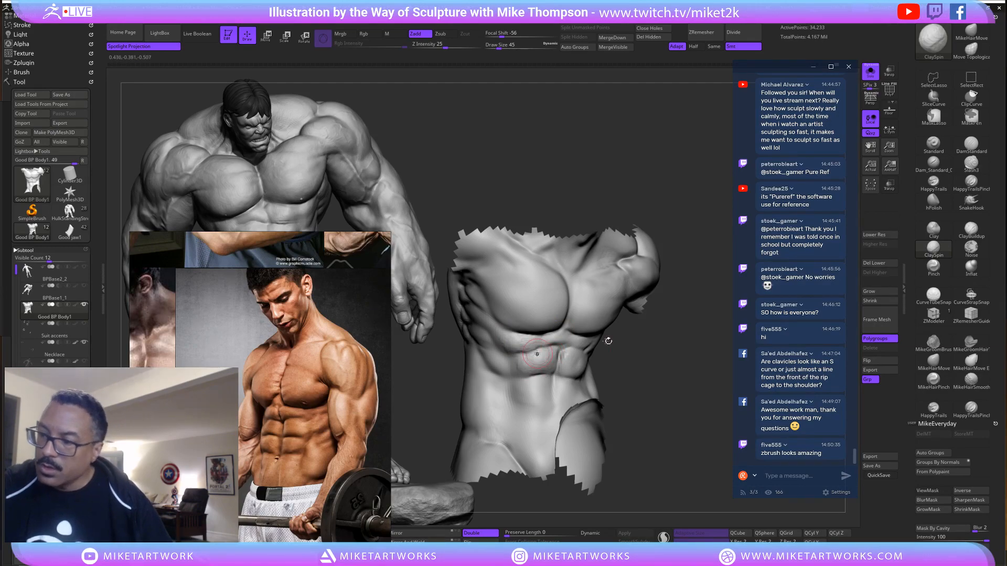
# Refine the lower edges of the pectorals and the muscles along the side of the ribcage with the ClaySpin brush.
pyautogui.moveTo(609, 341)
pyautogui.mouseDown()
pyautogui.moveTo(675, 370)
pyautogui.moveTo(650, 341)
pyautogui.mouseUp()
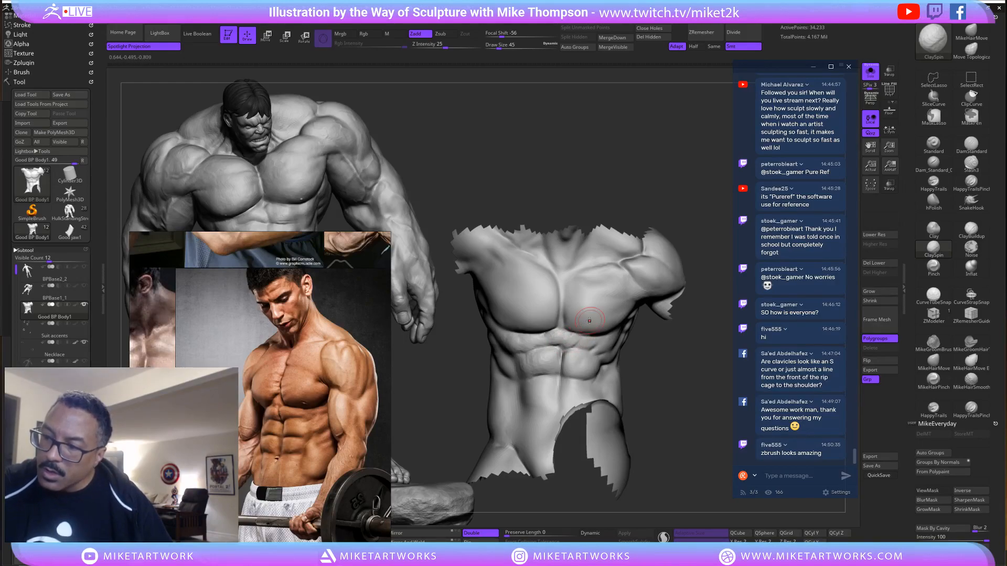
pyautogui.moveTo(695, 386); pyautogui.dragTo(697, 397)
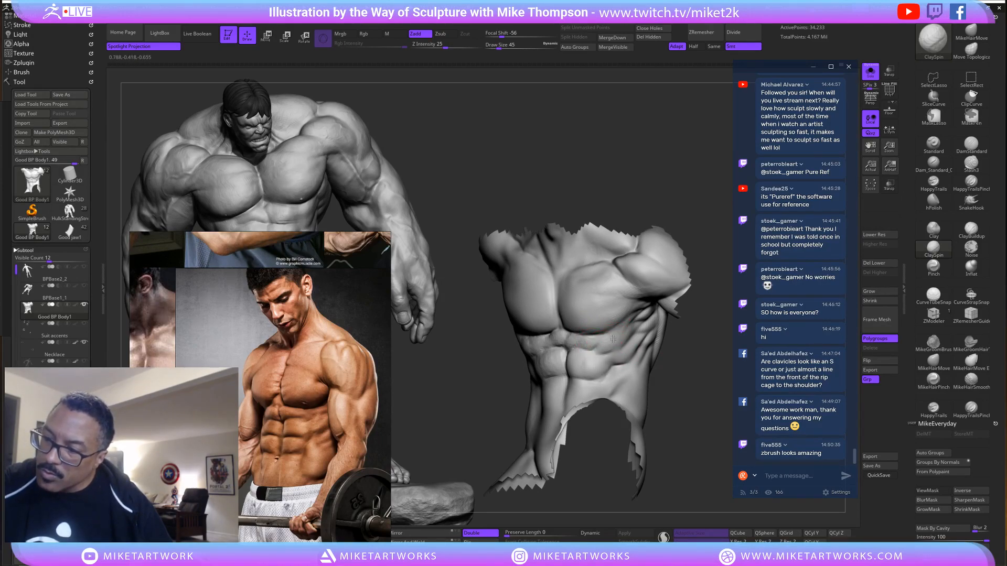
pyautogui.moveTo(713, 384); pyautogui.dragTo(698, 387)
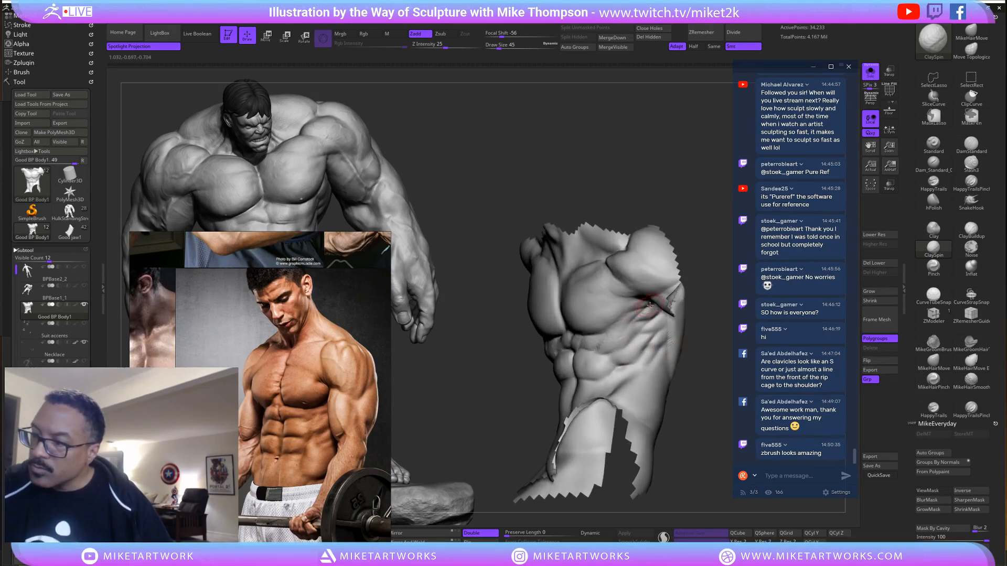
pyautogui.moveTo(708, 308); pyautogui.dragTo(724, 309)
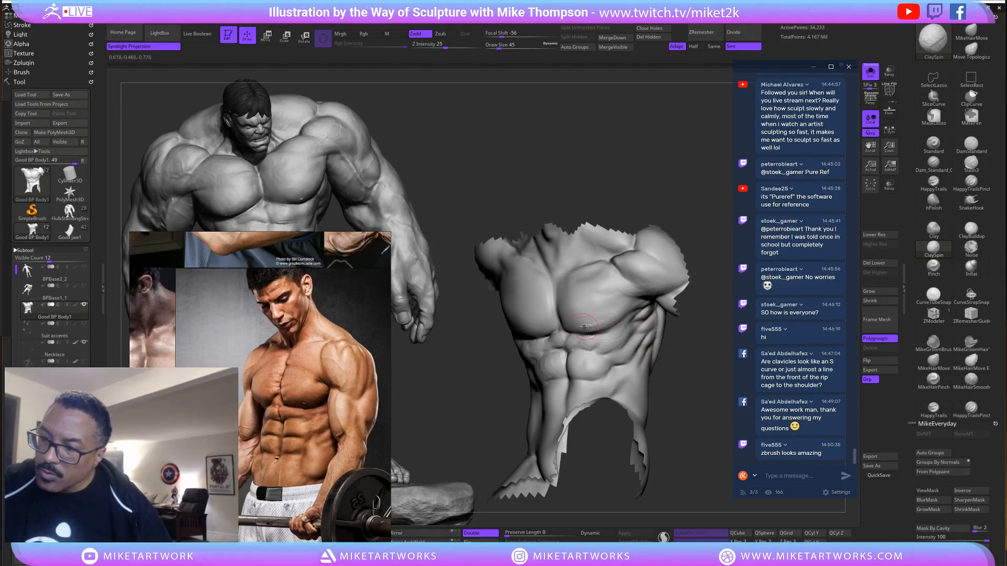
pyautogui.moveTo(695, 302); pyautogui.dragTo(720, 302)
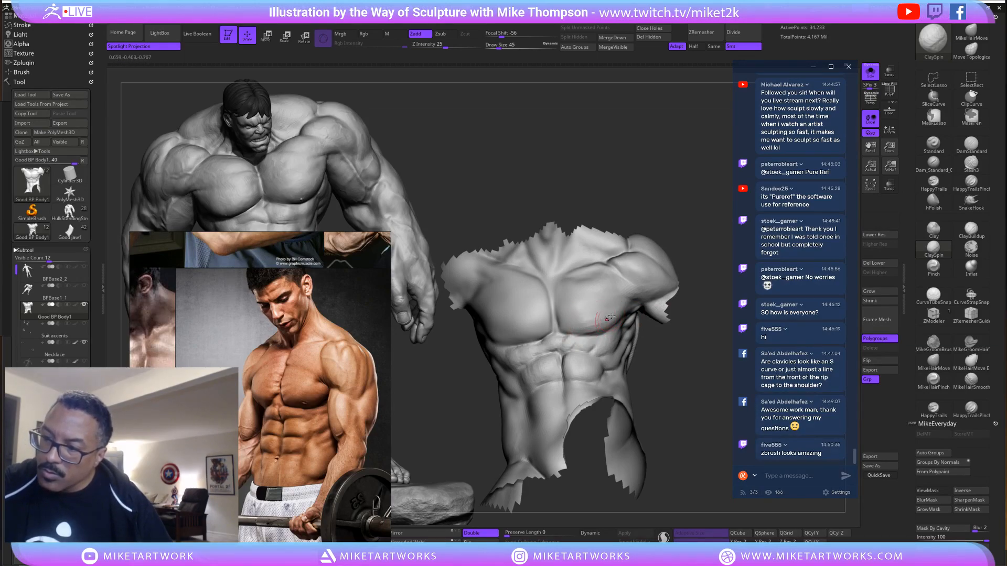
pyautogui.moveTo(697, 317); pyautogui.dragTo(698, 457)
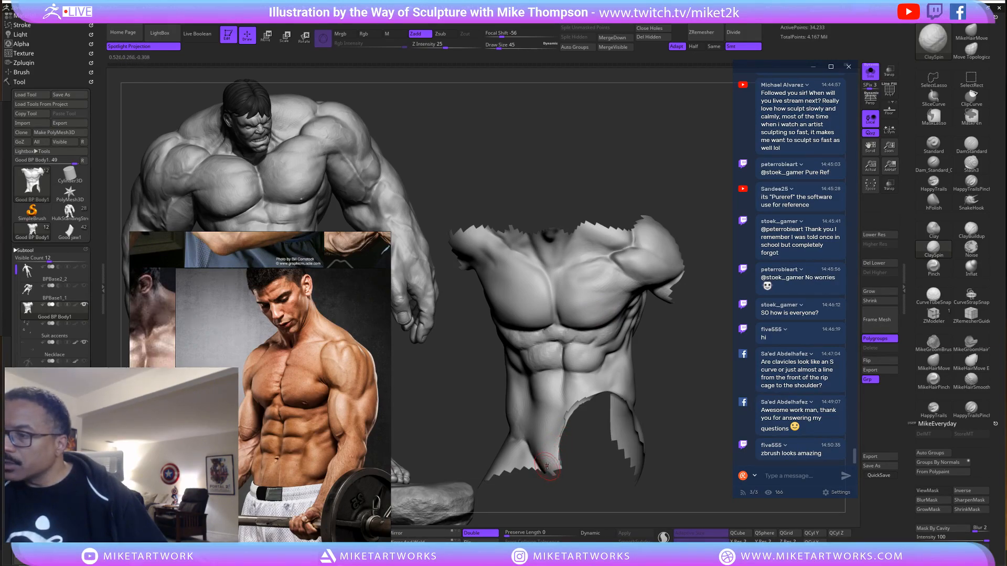
# Sculpt the abdominal forms with the ClaySpin brush and soften them with the Smooth brush.
pyautogui.moveTo(673, 394); pyautogui.dragTo(648, 412)
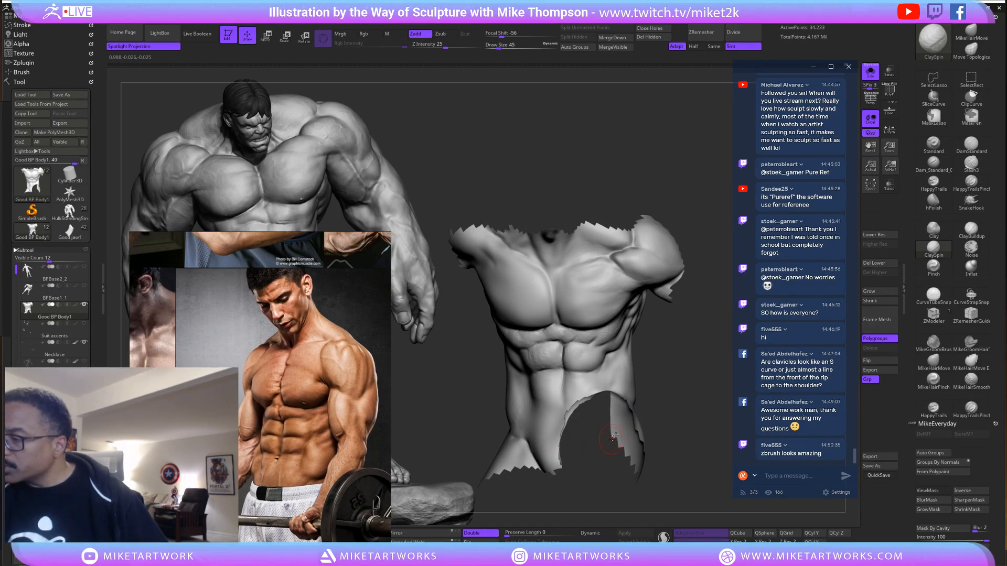
pyautogui.moveTo(667, 407)
pyautogui.mouseDown()
pyautogui.moveTo(665, 393)
pyautogui.moveTo(567, 353)
pyautogui.mouseUp()
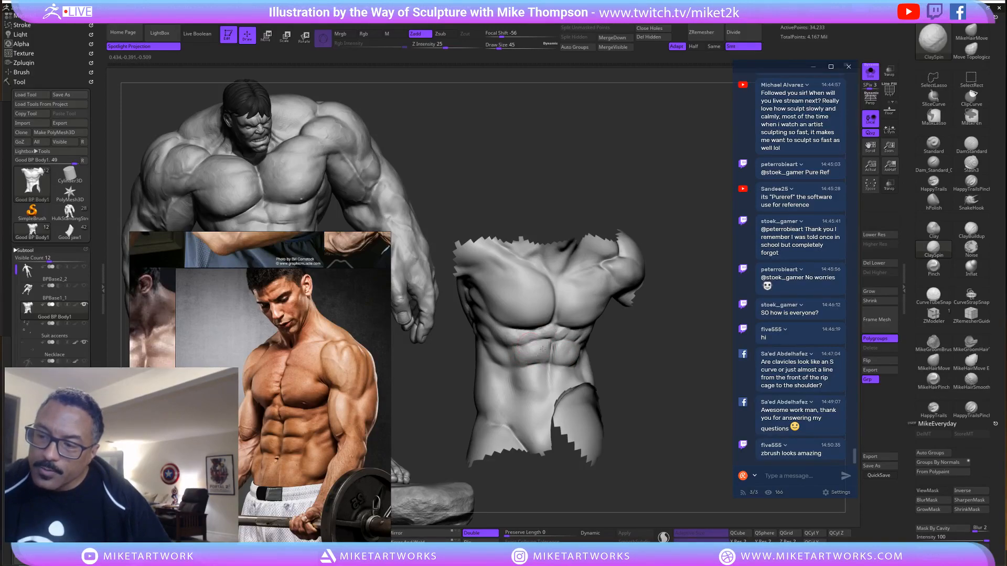
pyautogui.moveTo(542, 348); pyautogui.dragTo(560, 336, button='right')
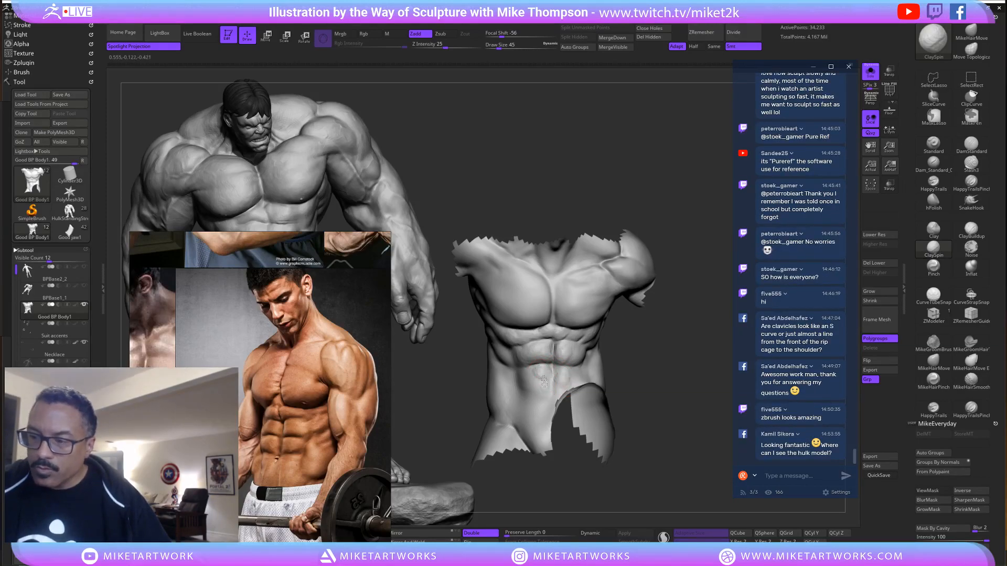
pyautogui.moveTo(651, 380)
pyautogui.mouseDown()
pyautogui.moveTo(661, 397)
pyautogui.moveTo(673, 396)
pyautogui.mouseUp()
pyautogui.keyDown('shift'); pyautogui.moveTo(536, 383); pyautogui.dragTo(541, 380); pyautogui.keyUp('shift')
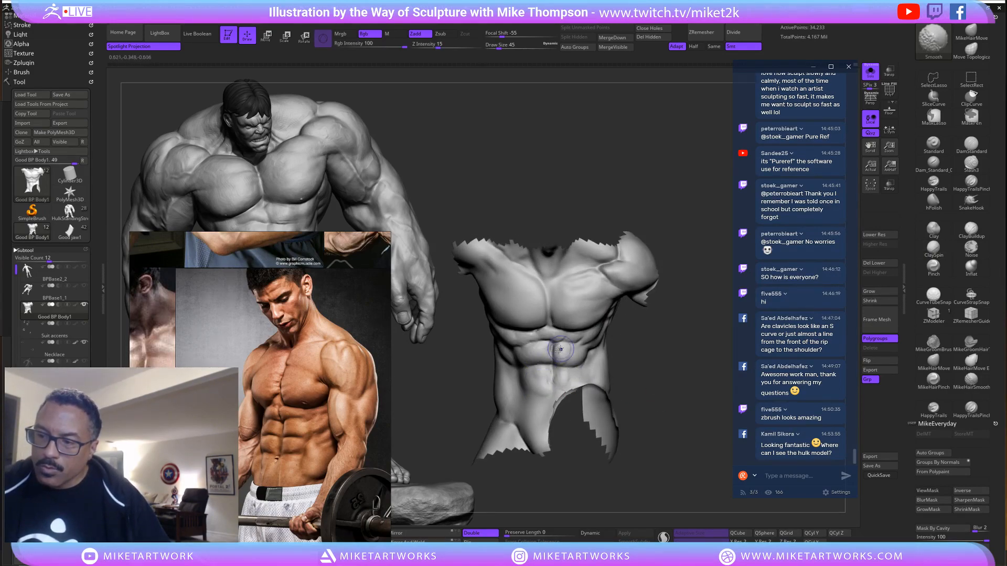
pyautogui.moveTo(553, 360); pyautogui.dragTo(530, 358)
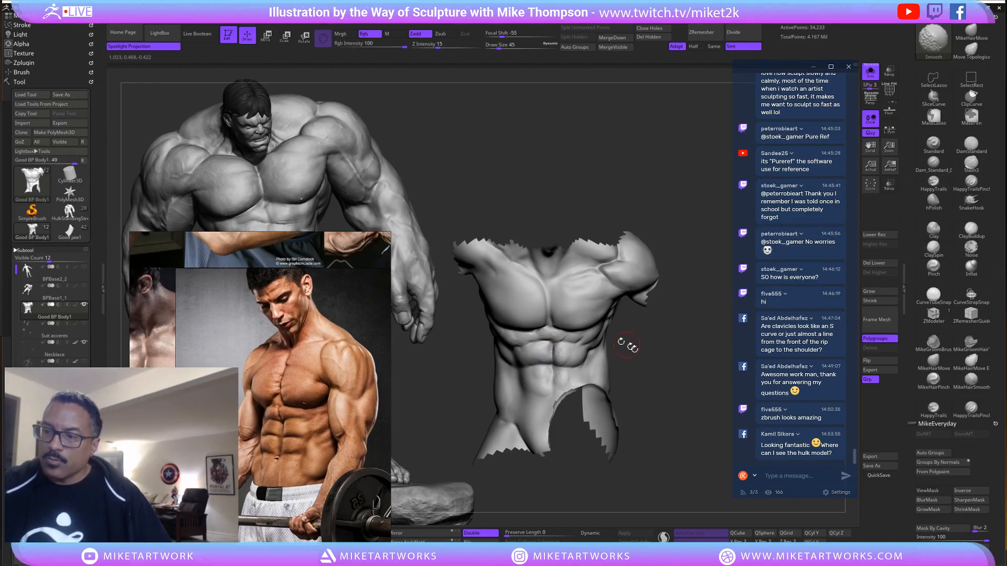
# Shape the upper chest, side of the ribcage and flank with the ClaySpin brush, smoothing the strokes.
pyautogui.moveTo(627, 345)
pyautogui.keyDown('alt'); pyautogui.mouseDown()
pyautogui.moveTo(663, 408)
pyautogui.moveTo(651, 413)
pyautogui.moveTo(637, 356)
pyautogui.mouseUp(); pyautogui.keyUp('alt')
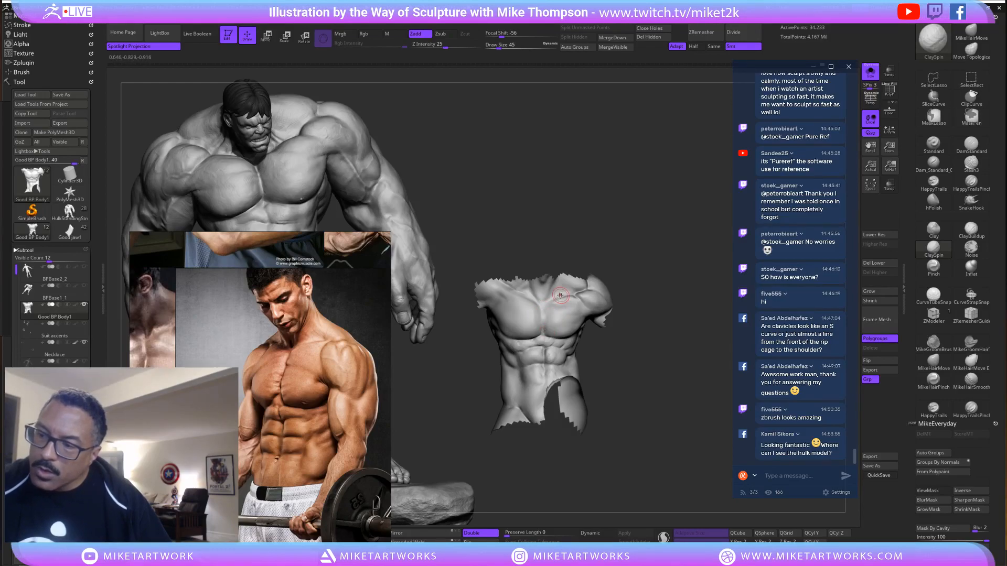
pyautogui.moveTo(613, 370)
pyautogui.mouseDown()
pyautogui.moveTo(601, 363)
pyautogui.moveTo(612, 358)
pyautogui.mouseUp()
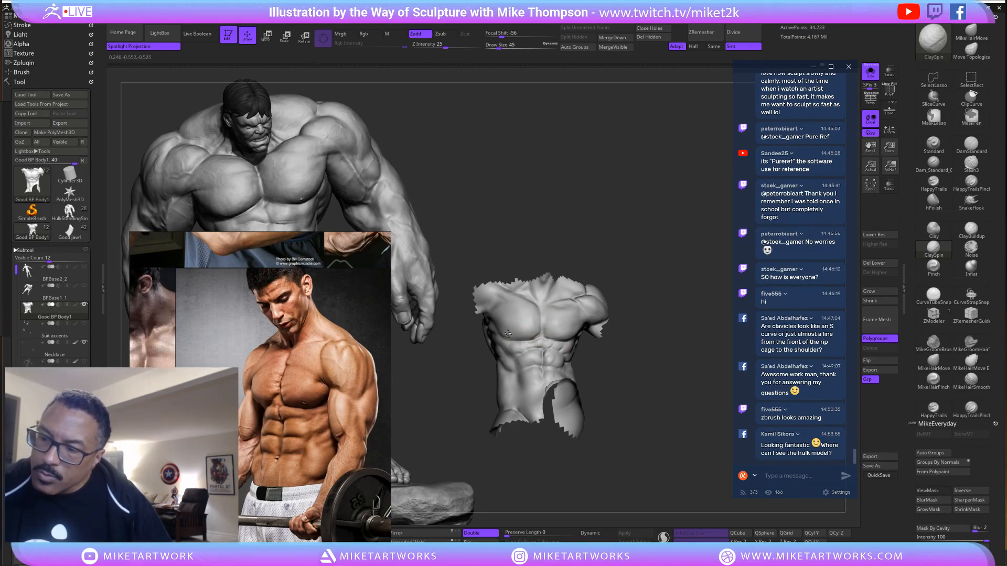
pyautogui.moveTo(515, 320); pyautogui.dragTo(490, 328, button='right')
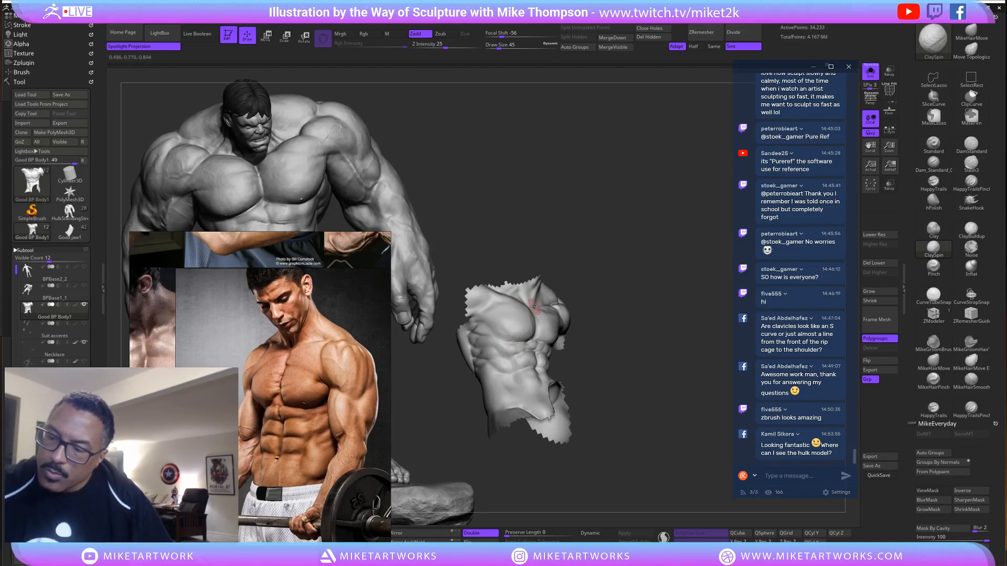
pyautogui.keyDown('shift'); pyautogui.moveTo(496, 325); pyautogui.dragTo(508, 334); pyautogui.keyUp('shift')
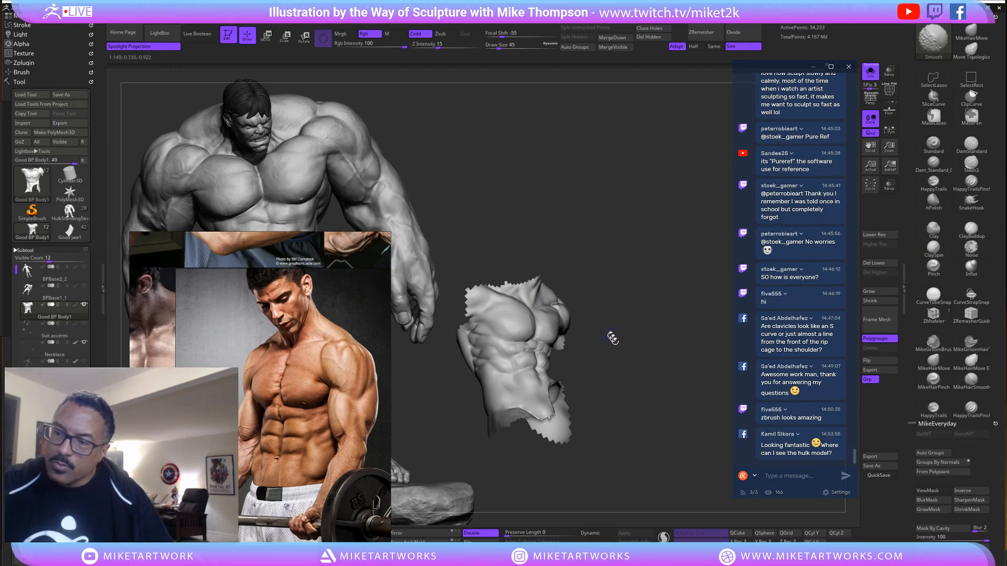
pyautogui.moveTo(612, 337)
pyautogui.mouseDown()
pyautogui.moveTo(652, 405)
pyautogui.moveTo(561, 364)
pyautogui.moveTo(485, 351)
pyautogui.mouseUp()
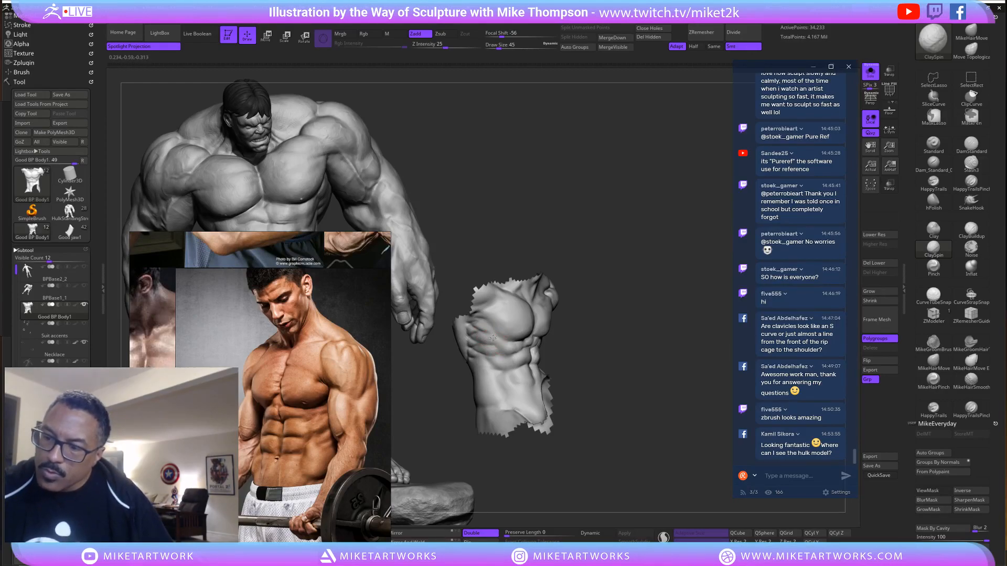
pyautogui.moveTo(580, 265); pyautogui.dragTo(499, 362)
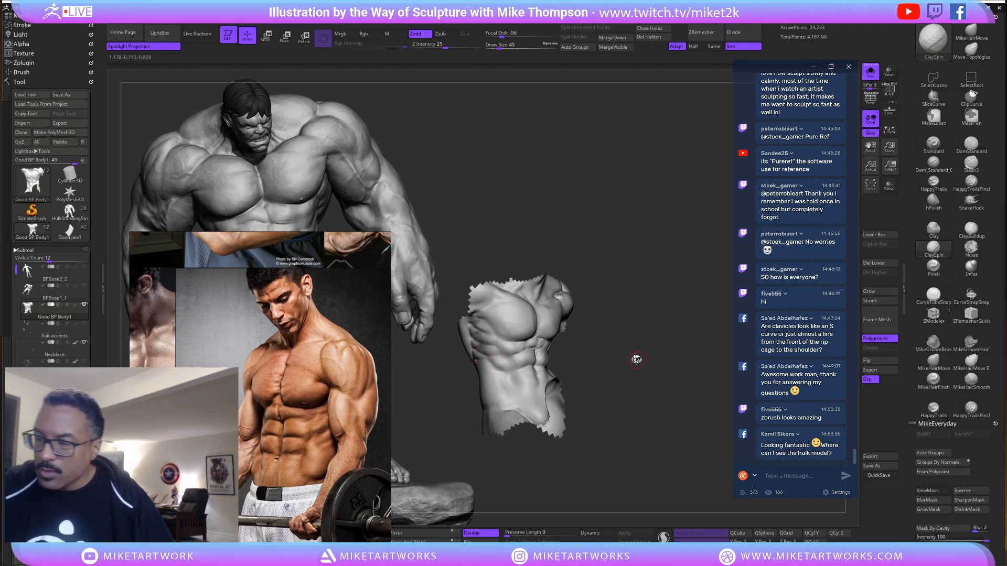
pyautogui.moveTo(637, 356); pyautogui.dragTo(532, 390)
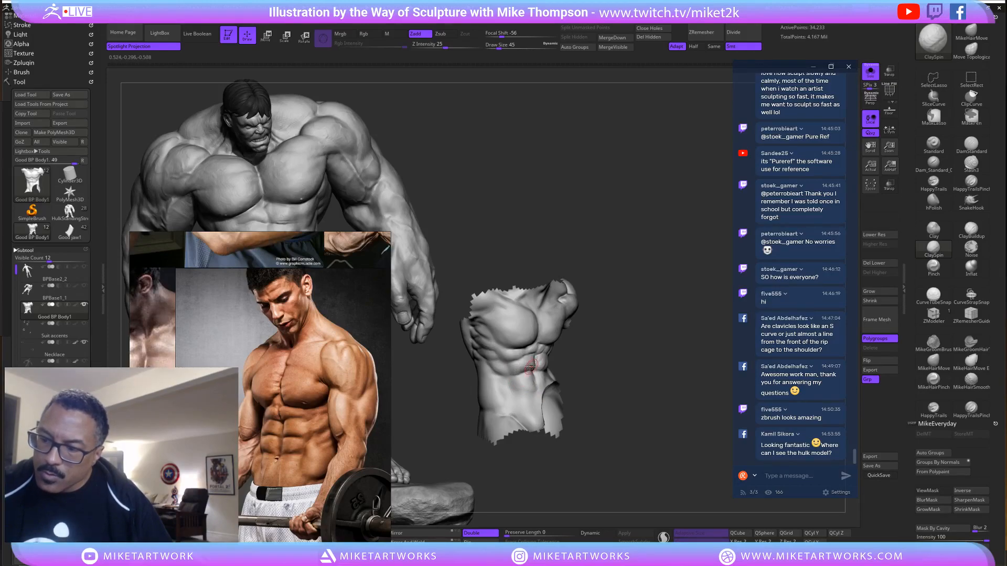
# Soften the upper abdominals where they meet the ribcage with the Smooth brush.
pyautogui.moveTo(613, 335); pyautogui.dragTo(588, 341)
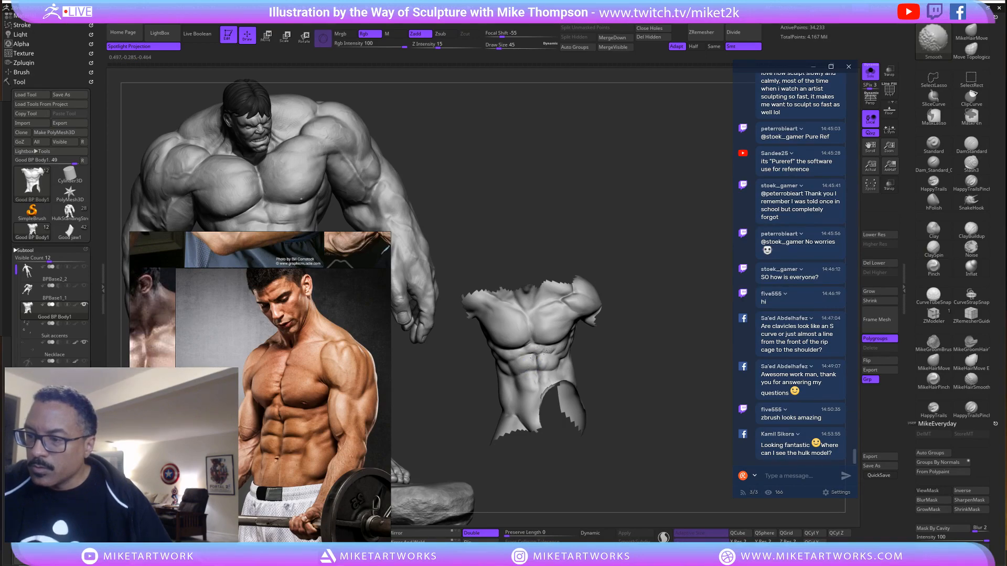
pyautogui.keyDown('shift'); pyautogui.moveTo(540, 341); pyautogui.dragTo(549, 344); pyautogui.keyUp('shift')
pyautogui.moveTo(610, 316); pyautogui.dragTo(623, 336)
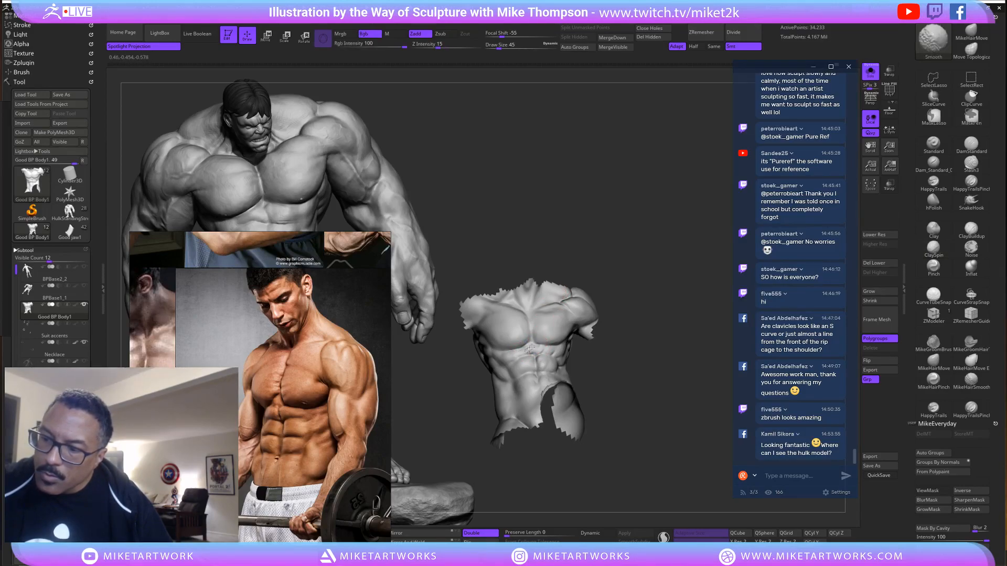
# Unhide the whole body and blend the ribcage and pectoral forms with the ClaySpin and Smooth brushes.
pyautogui.moveTo(666, 312)
pyautogui.mouseDown()
pyautogui.moveTo(672, 328)
pyautogui.moveTo(683, 323)
pyautogui.moveTo(680, 305)
pyautogui.moveTo(676, 332)
pyautogui.moveTo(680, 319)
pyautogui.mouseUp()
pyautogui.keyDown('ctrl'); pyautogui.keyDown('shift'); pyautogui.click(686, 322); pyautogui.keyUp('shift'); pyautogui.keyUp('ctrl')
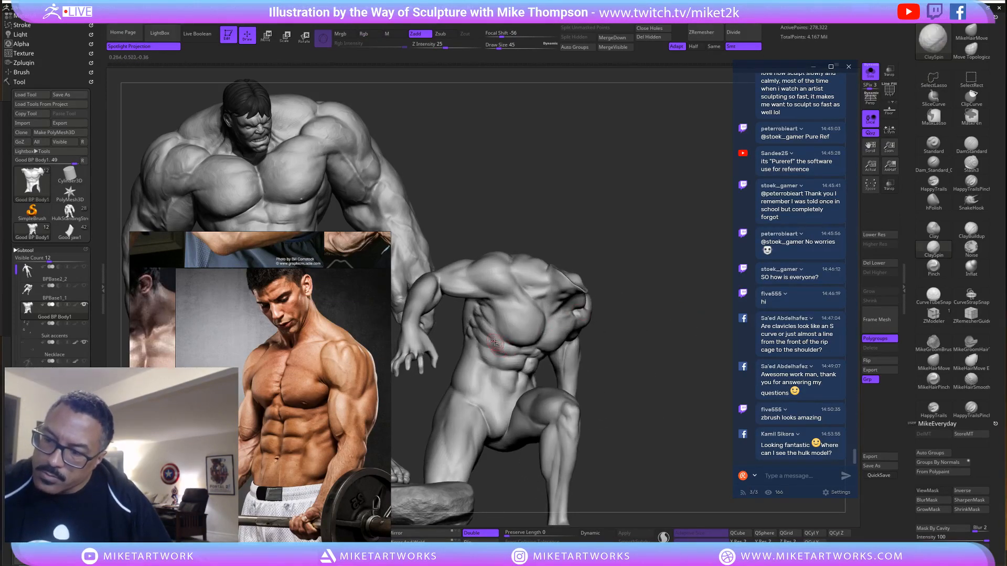
pyautogui.press('shift')
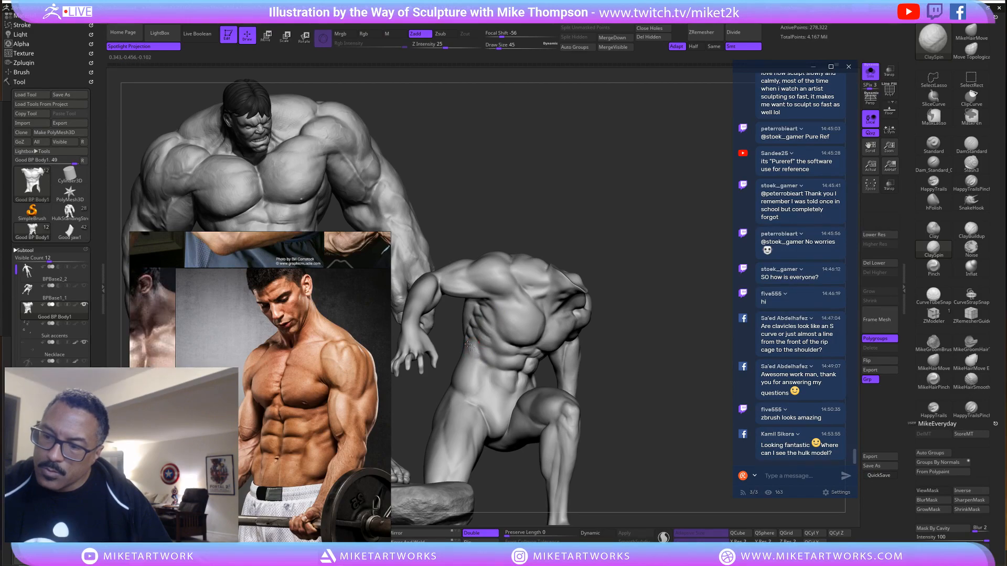
pyautogui.press('shift')
pyautogui.moveTo(636, 240)
pyautogui.mouseDown()
pyautogui.moveTo(650, 227)
pyautogui.moveTo(632, 241)
pyautogui.mouseUp()
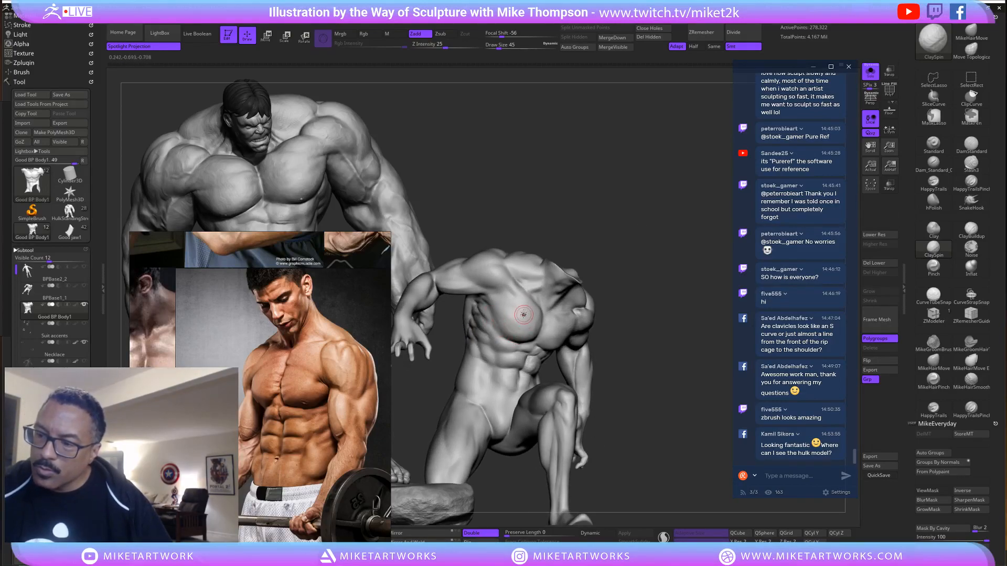
pyautogui.press('shift')
pyautogui.keyDown('shift'); pyautogui.moveTo(505, 332); pyautogui.dragTo(507, 323); pyautogui.keyUp('shift')
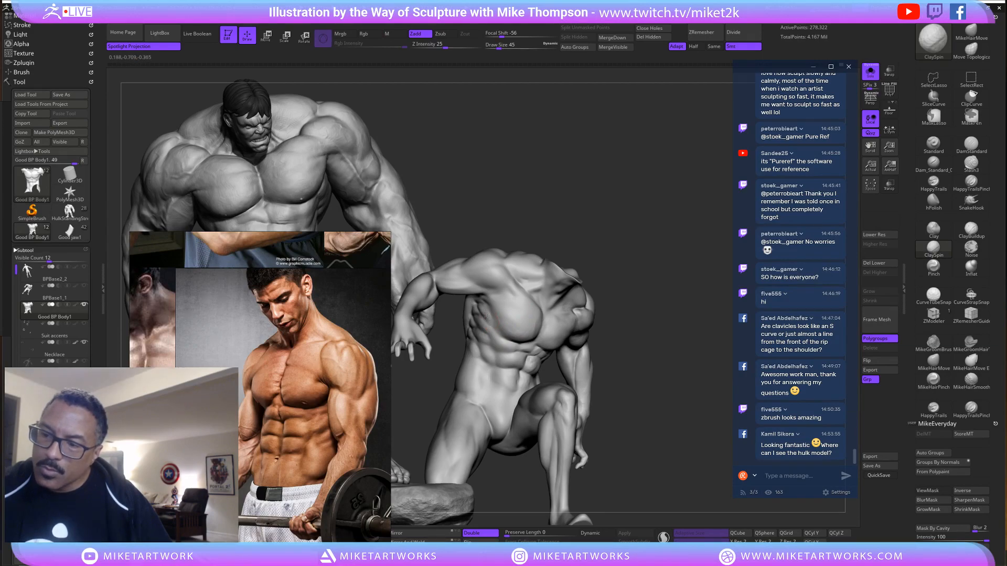
# Refine the upper chest and pectorals of the full body with the ClaySpin brush, working from several angles.
pyautogui.moveTo(668, 317)
pyautogui.mouseDown()
pyautogui.moveTo(694, 377)
pyautogui.moveTo(684, 300)
pyautogui.mouseUp()
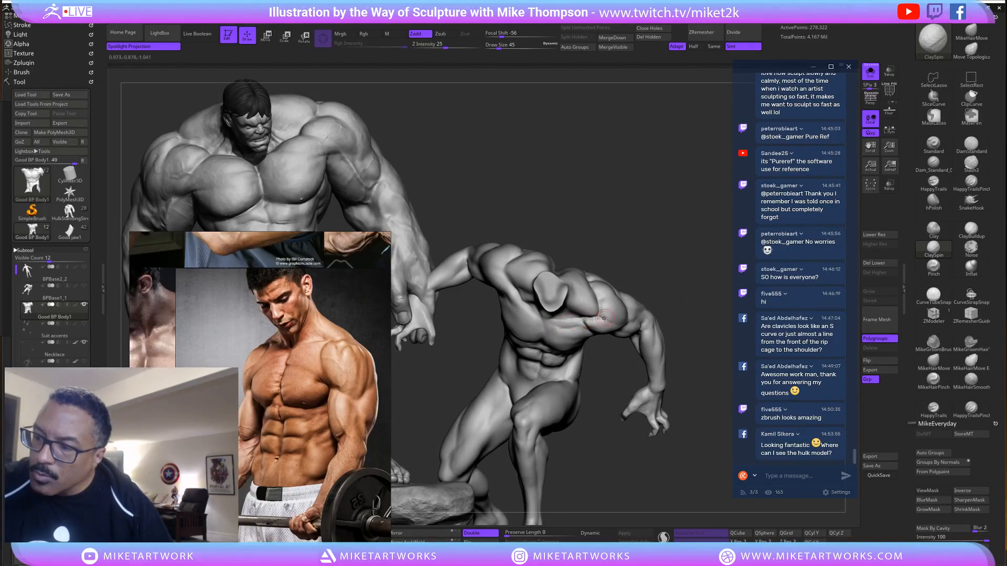
pyautogui.moveTo(656, 270); pyautogui.dragTo(523, 310)
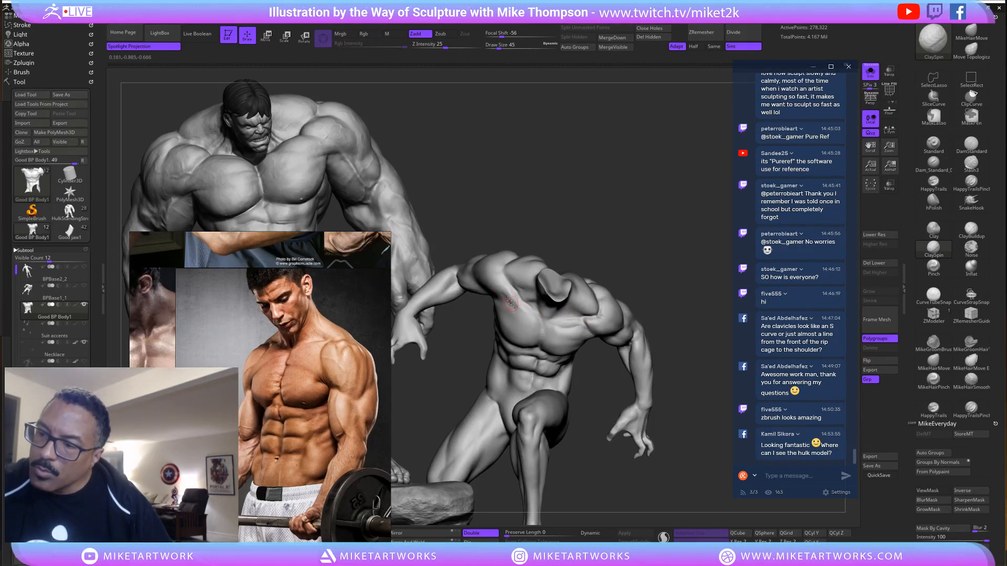
pyautogui.moveTo(600, 257)
pyautogui.mouseDown()
pyautogui.moveTo(658, 253)
pyautogui.moveTo(566, 264)
pyautogui.mouseUp()
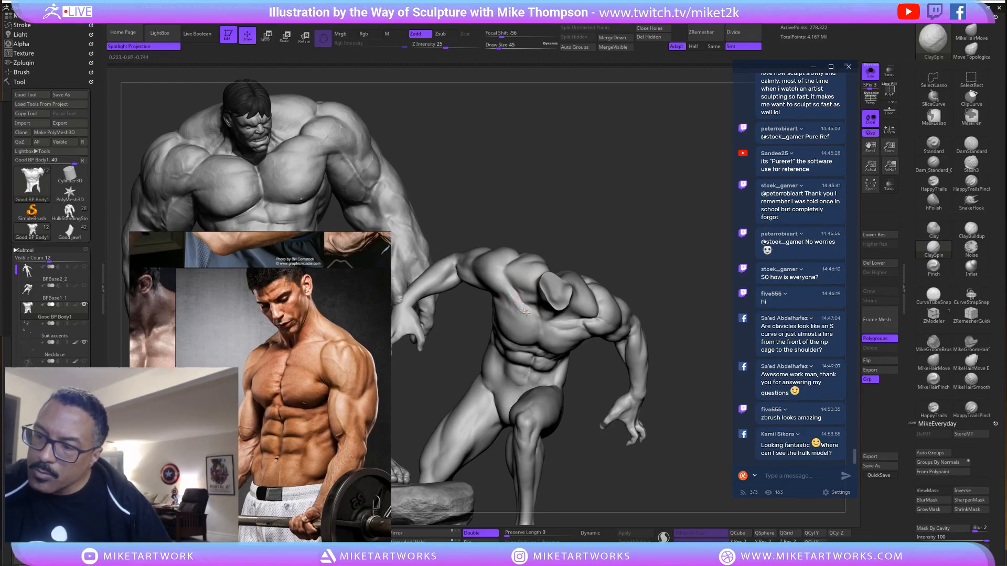
pyautogui.moveTo(606, 270); pyautogui.dragTo(588, 326)
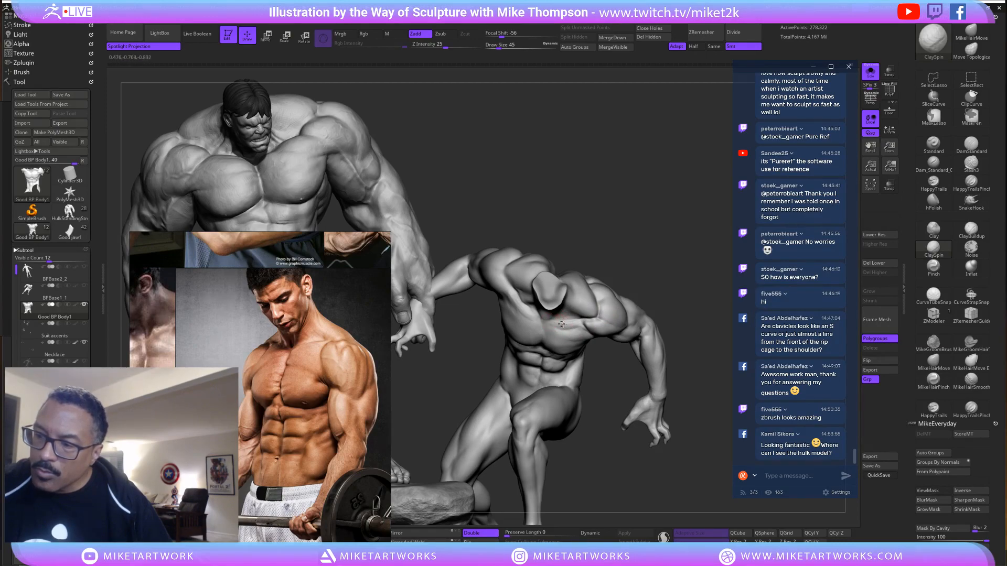
pyautogui.moveTo(658, 274)
pyautogui.mouseDown()
pyautogui.moveTo(663, 265)
pyautogui.moveTo(528, 306)
pyautogui.mouseUp()
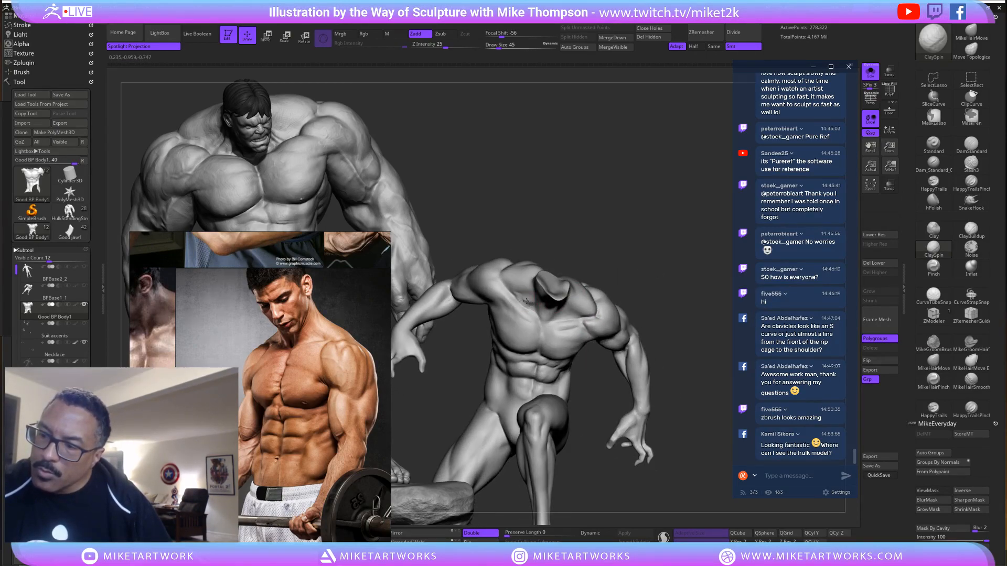
pyautogui.moveTo(639, 236); pyautogui.dragTo(659, 218)
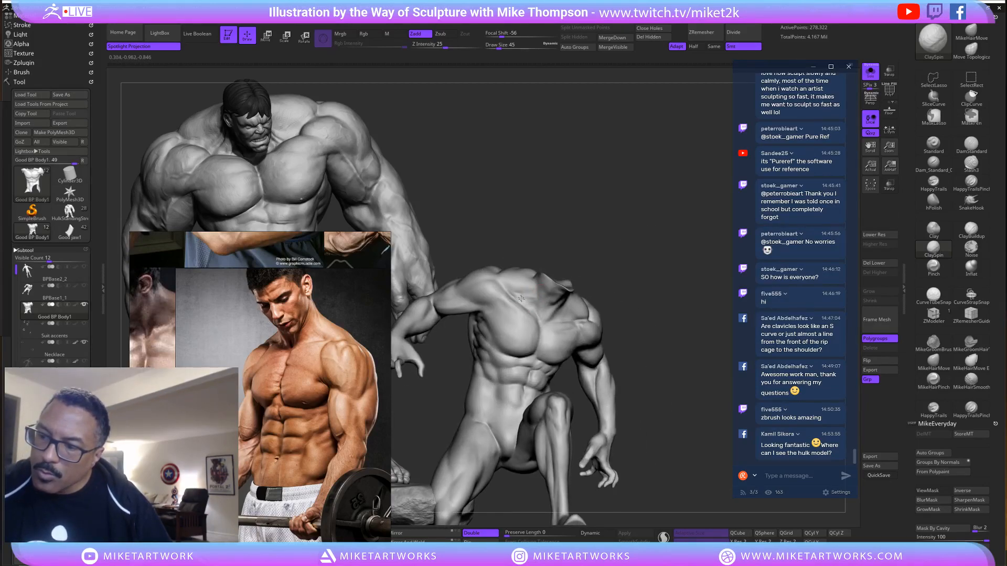
# Touch up the central chest with the ClaySpin brush and soften it with the Smooth brush.
pyautogui.moveTo(636, 230); pyautogui.dragTo(611, 247)
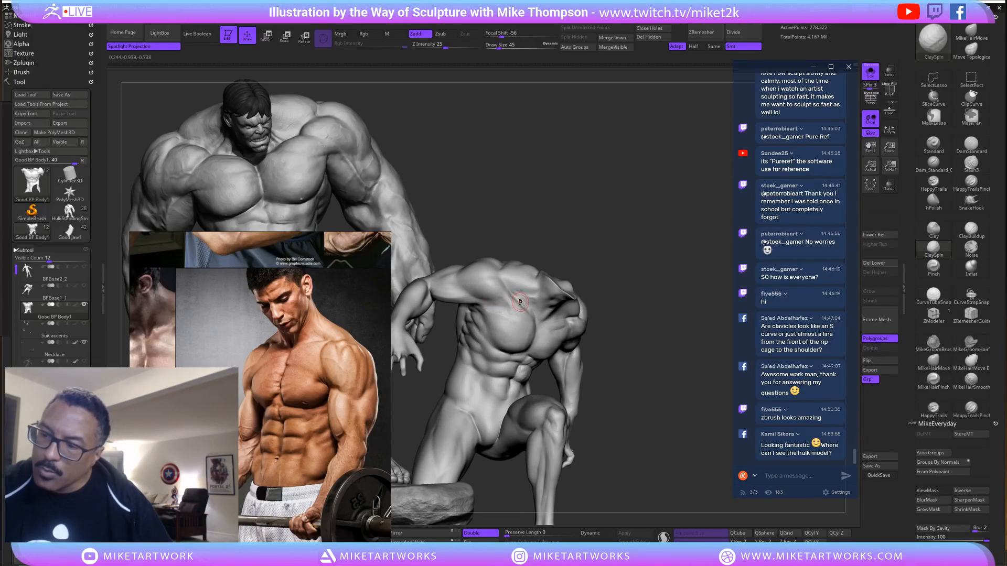
pyautogui.press('shift')
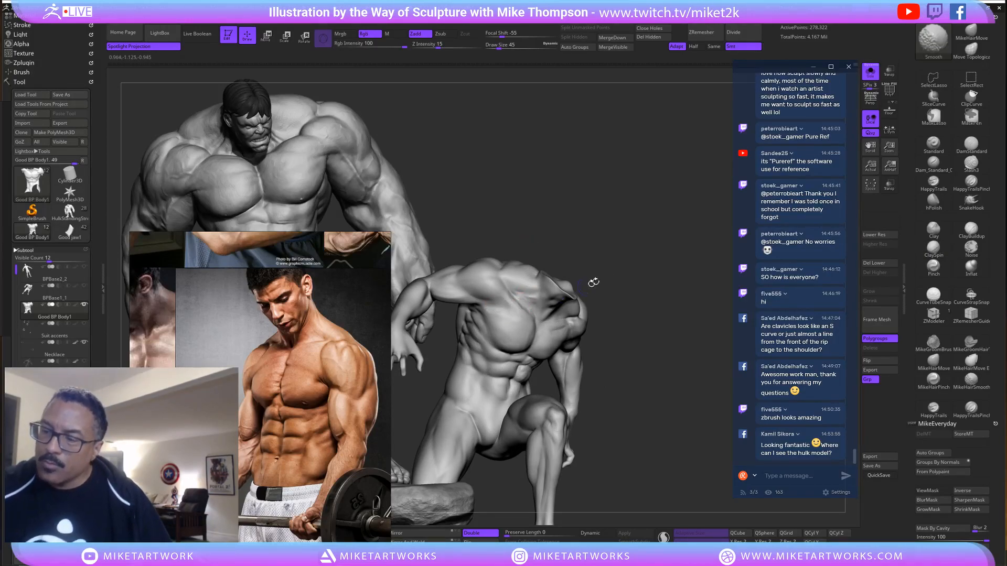
pyautogui.moveTo(593, 282)
pyautogui.mouseDown()
pyautogui.moveTo(696, 390)
pyautogui.moveTo(678, 371)
pyautogui.moveTo(681, 431)
pyautogui.moveTo(693, 393)
pyautogui.mouseUp()
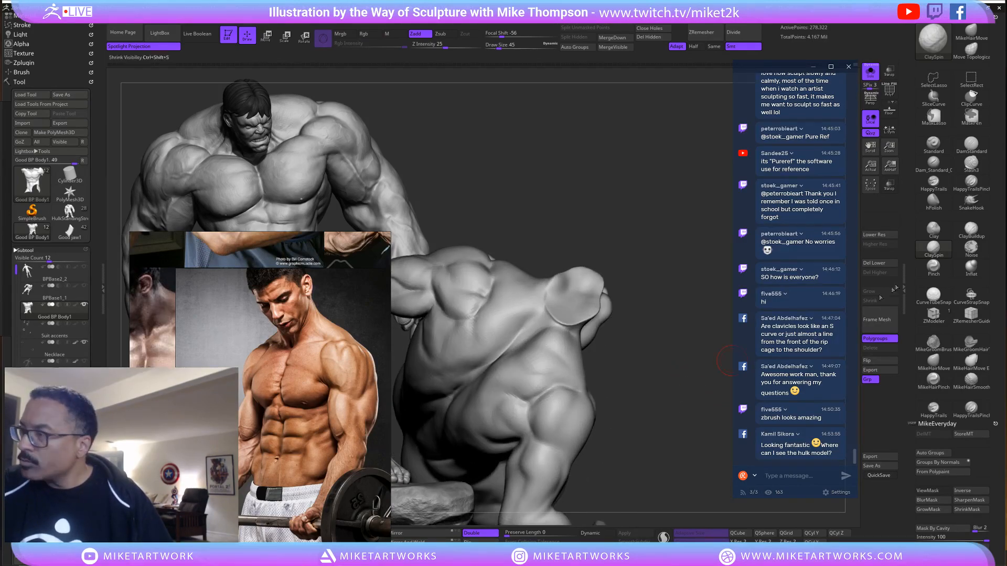
# Define the shoulder and upper arm muscles with the DamStandard brush and smooth the strokes.
pyautogui.click(972, 145)
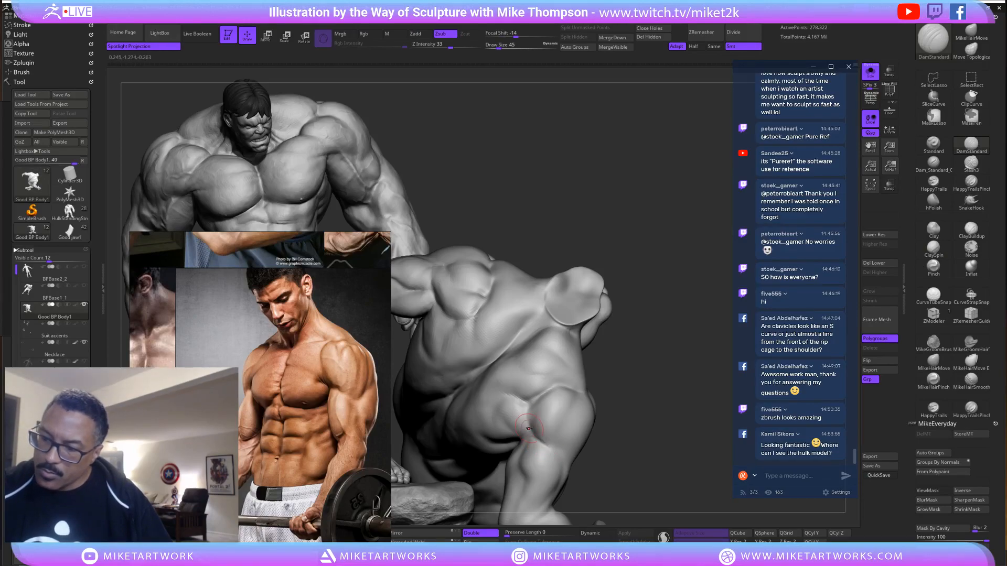
pyautogui.moveTo(602, 416); pyautogui.dragTo(676, 405)
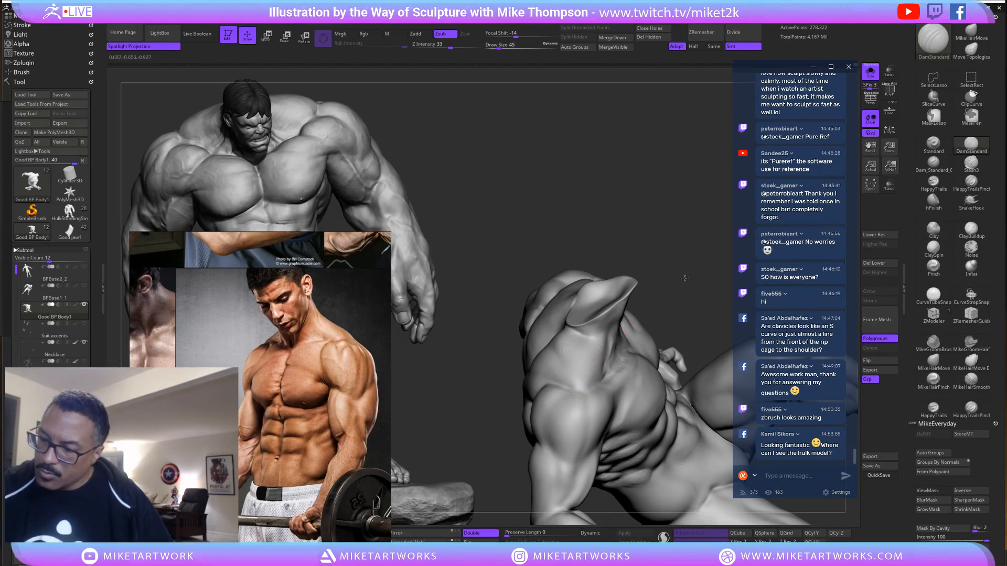
pyautogui.moveTo(683, 279); pyautogui.dragTo(708, 274)
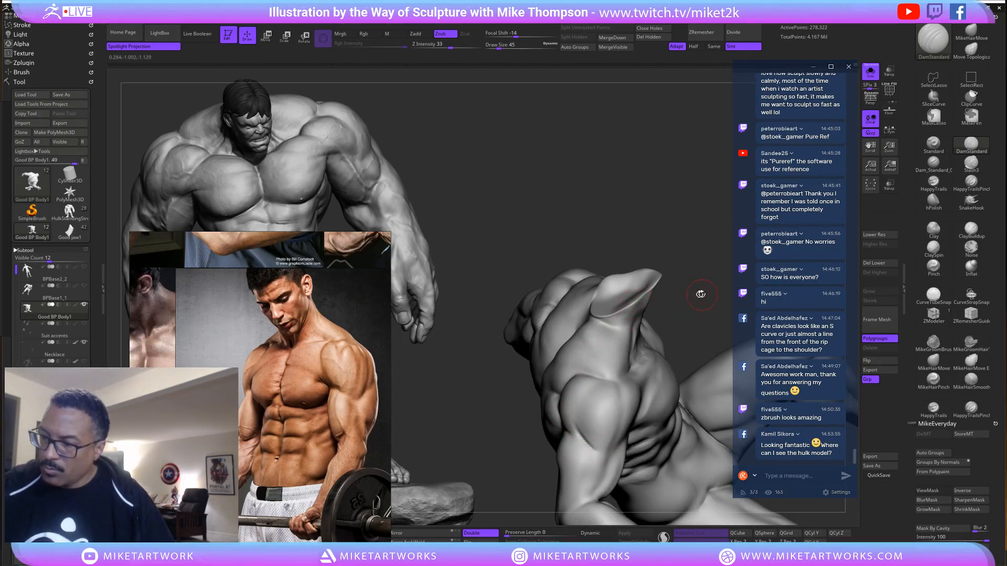
pyautogui.moveTo(702, 294); pyautogui.dragTo(672, 310)
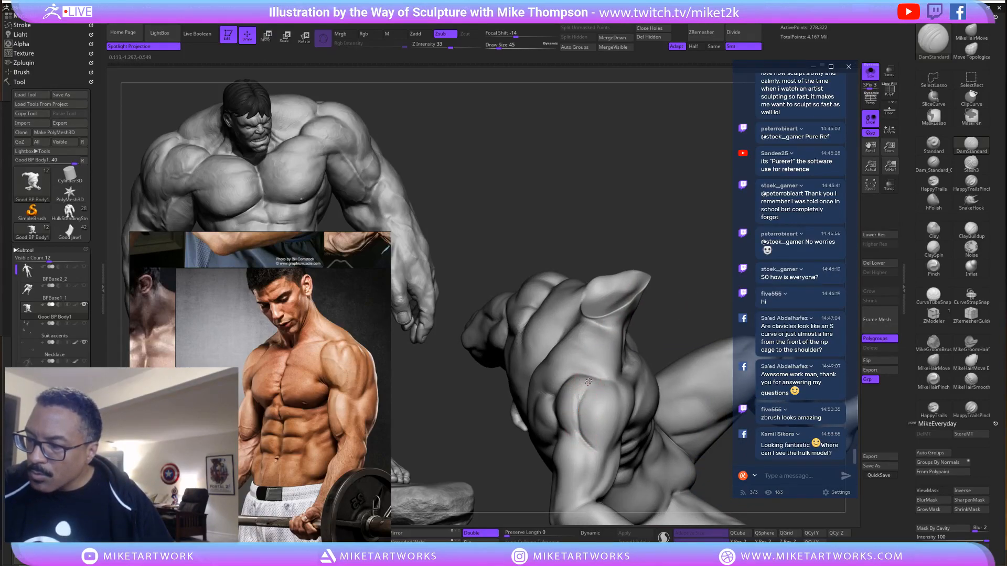
pyautogui.press('shift')
pyautogui.keyDown('shift'); pyautogui.moveTo(578, 435); pyautogui.dragTo(590, 449); pyautogui.keyUp('shift')
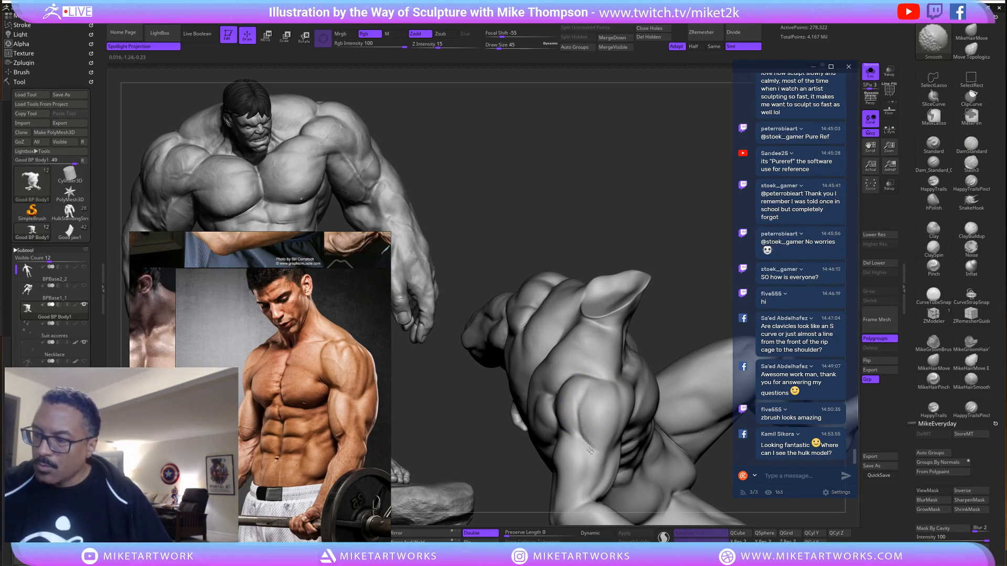
# Reposition the bodybuilder reference and carve the creases along the side of the ribcage with the DamStandard and Smooth brushes.
pyautogui.moveTo(681, 320)
pyautogui.keyDown('alt'); pyautogui.mouseDown()
pyautogui.moveTo(697, 283)
pyautogui.moveTo(682, 274)
pyautogui.mouseUp(); pyautogui.keyUp('alt')
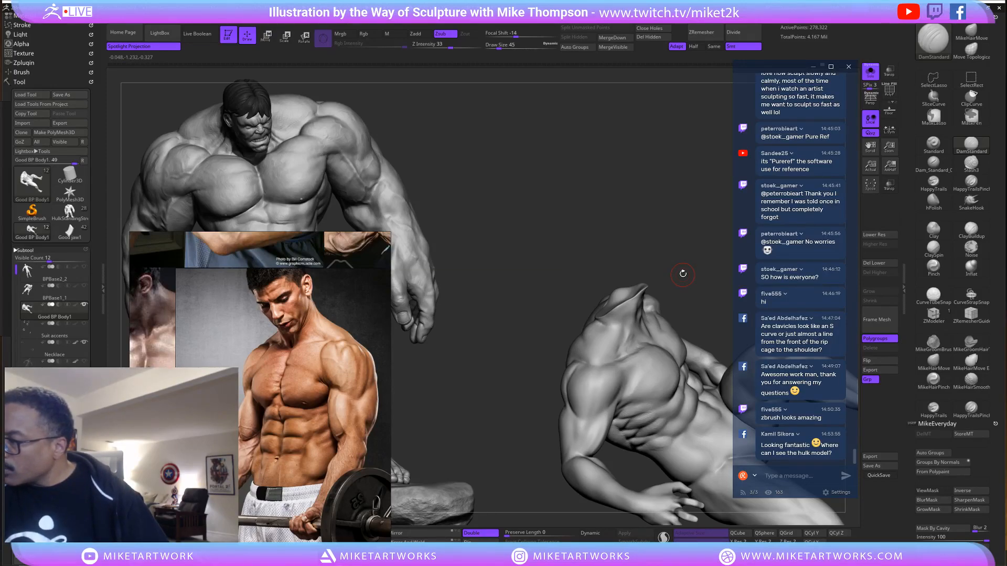
pyautogui.moveTo(682, 274)
pyautogui.mouseDown()
pyautogui.moveTo(684, 247)
pyautogui.moveTo(668, 242)
pyautogui.mouseUp()
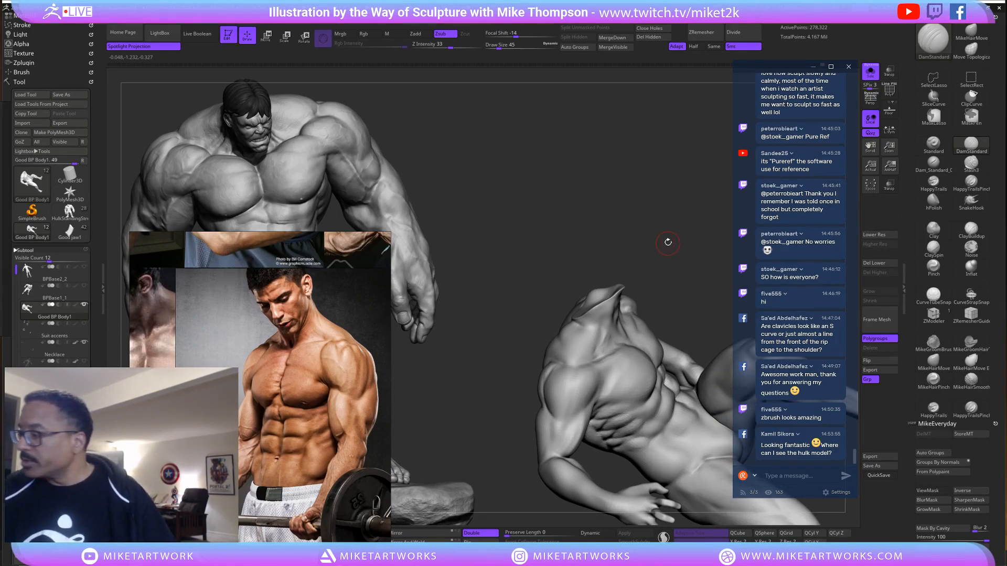
pyautogui.moveTo(348, 326)
pyautogui.mouseDown()
pyautogui.moveTo(647, 350)
pyautogui.moveTo(570, 412)
pyautogui.moveTo(452, 455)
pyautogui.moveTo(411, 283)
pyautogui.moveTo(563, 362)
pyautogui.moveTo(441, 467)
pyautogui.moveTo(446, 319)
pyautogui.moveTo(355, 290)
pyautogui.mouseUp()
pyautogui.moveTo(334, 389); pyautogui.dragTo(311, 373)
pyautogui.moveTo(697, 310); pyautogui.dragTo(634, 419)
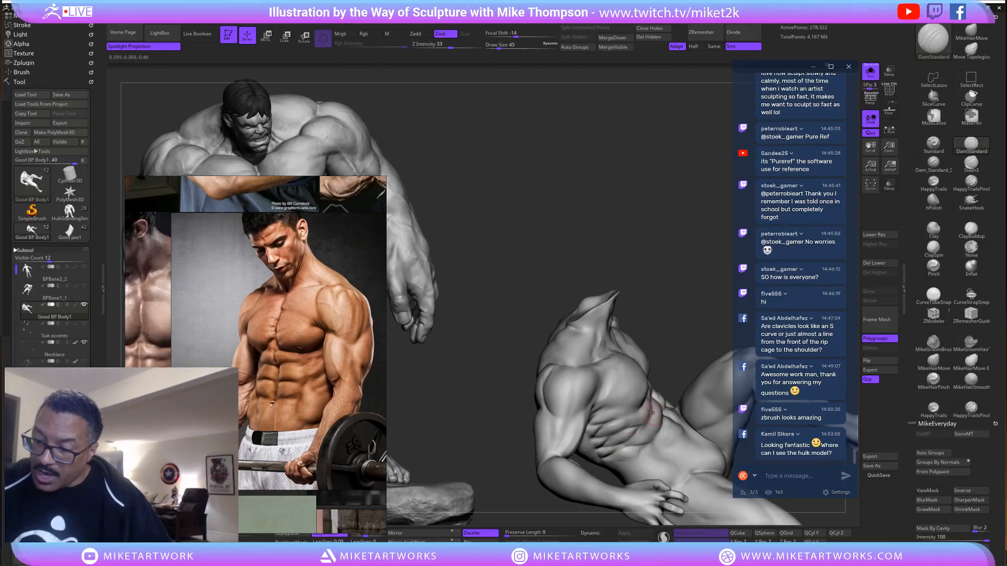
pyautogui.press('shift')
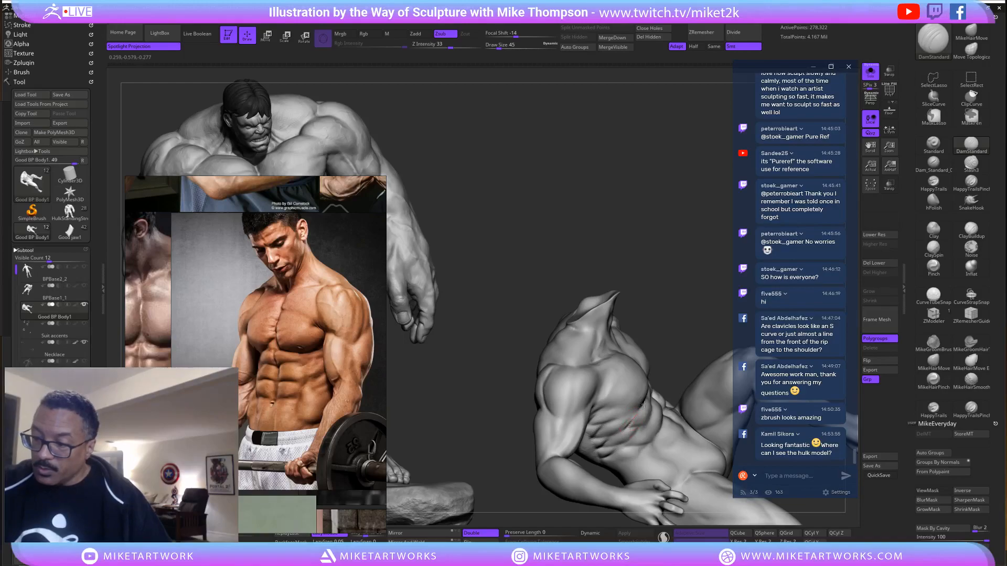
# Sharpen the separation between the deltoid, pectoral and upper arm with the DamStandard brush, smoothing the transitions.
pyautogui.moveTo(710, 336)
pyautogui.mouseDown()
pyautogui.moveTo(666, 397)
pyautogui.moveTo(591, 414)
pyautogui.moveTo(604, 379)
pyautogui.moveTo(583, 397)
pyautogui.mouseUp()
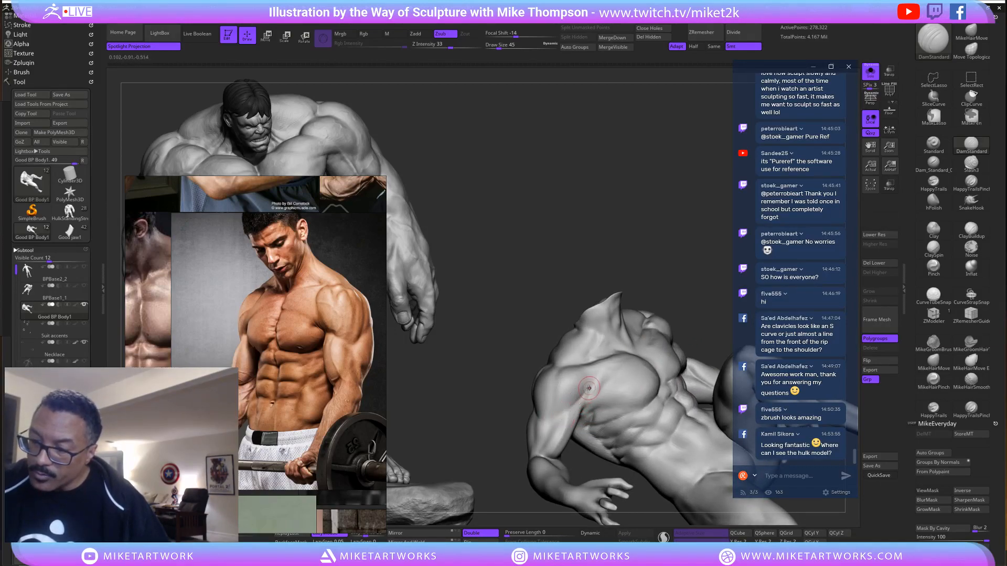
pyautogui.moveTo(699, 285)
pyautogui.mouseDown()
pyautogui.moveTo(702, 304)
pyautogui.moveTo(603, 367)
pyautogui.mouseUp()
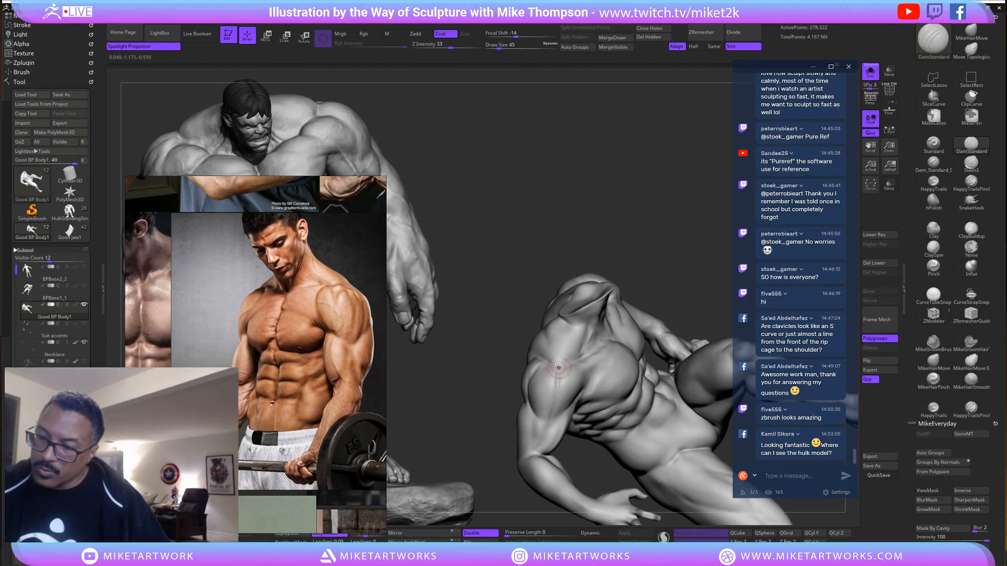
pyautogui.keyDown('shift'); pyautogui.moveTo(558, 368); pyautogui.dragTo(563, 393, button='right'); pyautogui.keyUp('shift')
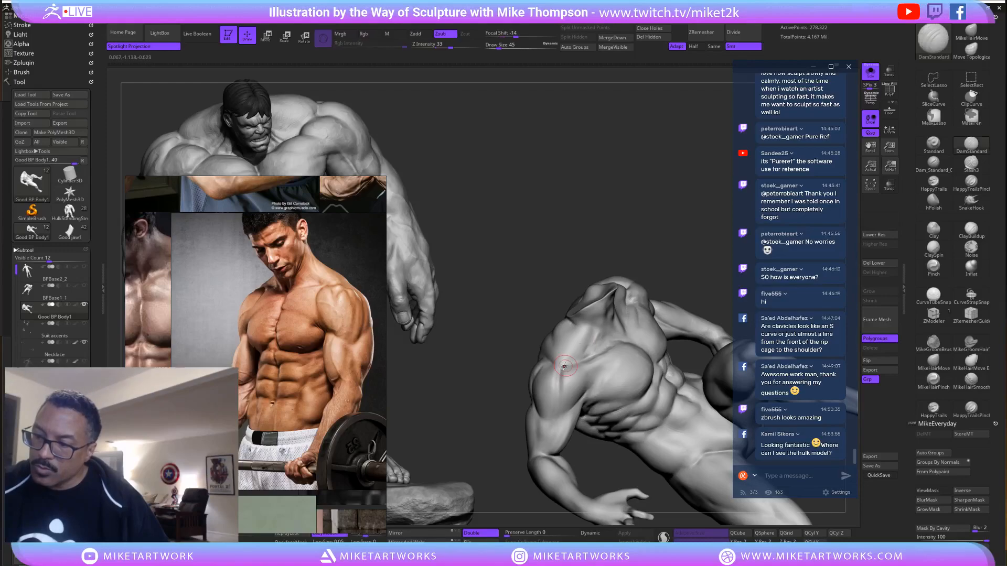
pyautogui.moveTo(577, 351); pyautogui.dragTo(568, 369, button='right')
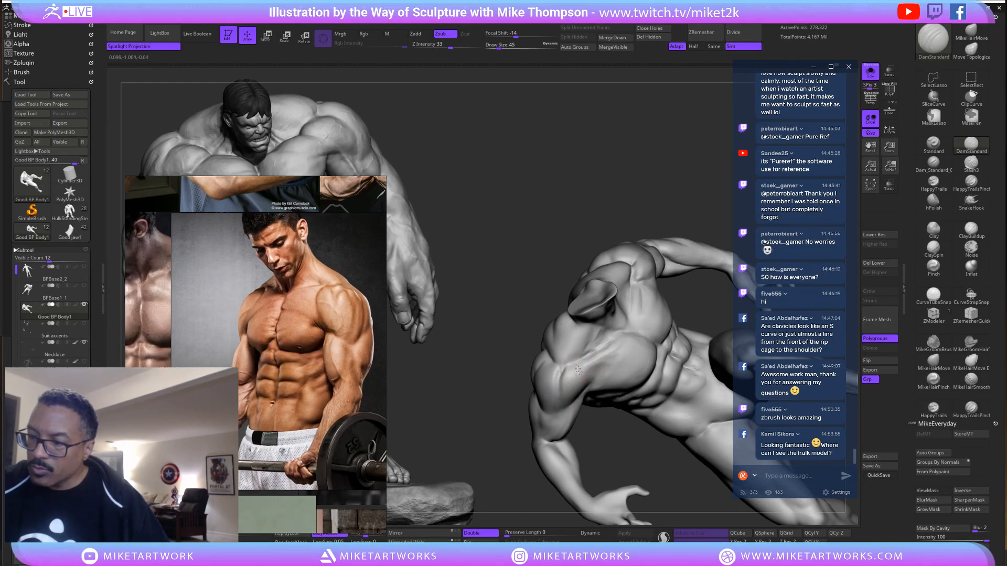
pyautogui.moveTo(609, 415); pyautogui.dragTo(575, 394, button='right')
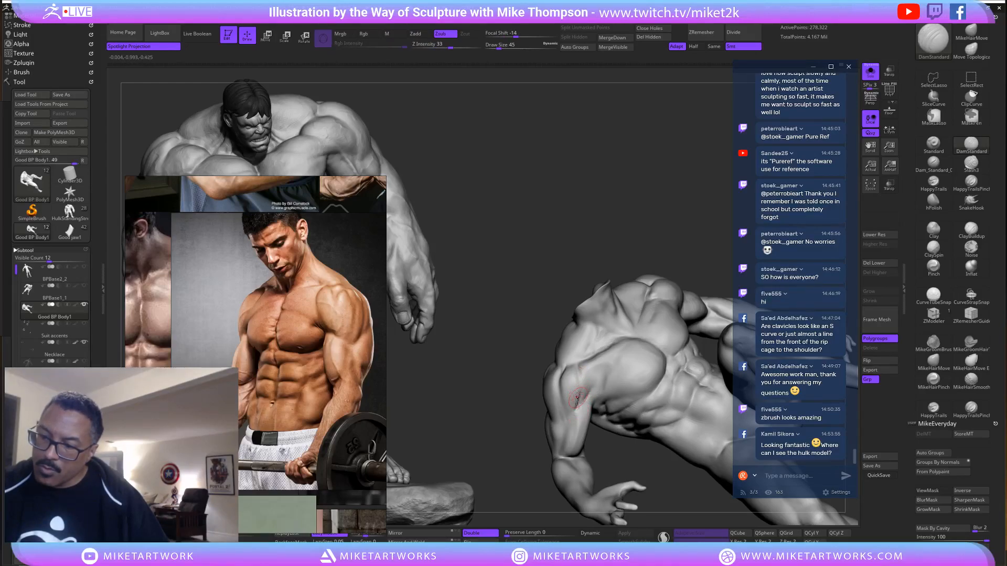
pyautogui.press('shift')
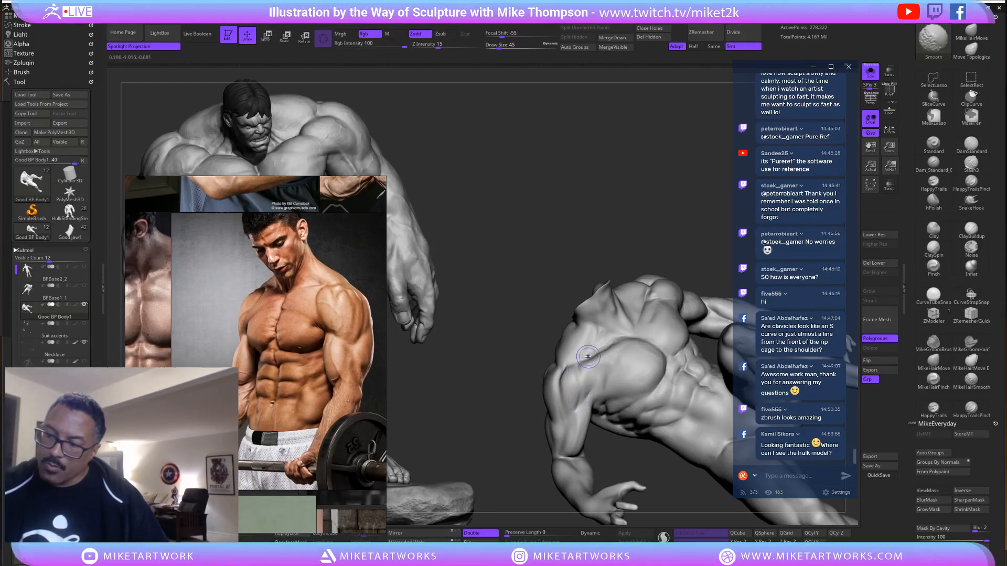
# Turn off Solo mode to bring back the whole character and switch on the figure's polypaint colour.
pyautogui.moveTo(658, 479)
pyautogui.mouseDown()
pyautogui.moveTo(718, 346)
pyautogui.moveTo(702, 247)
pyautogui.moveTo(690, 282)
pyautogui.moveTo(705, 274)
pyautogui.mouseUp()
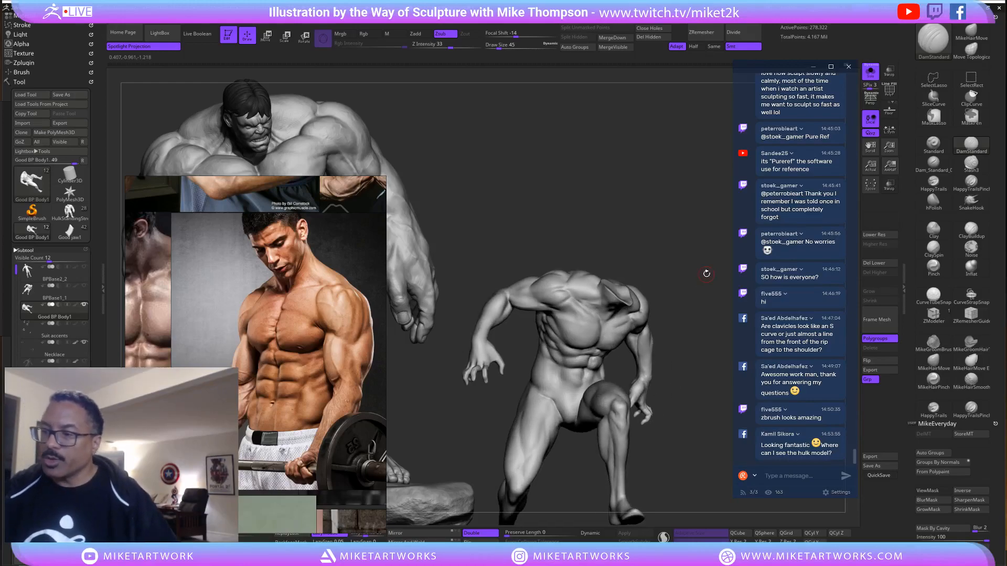
pyautogui.click(871, 70)
pyautogui.moveTo(627, 158)
pyautogui.mouseDown()
pyautogui.moveTo(630, 114)
pyautogui.moveTo(615, 133)
pyautogui.mouseUp()
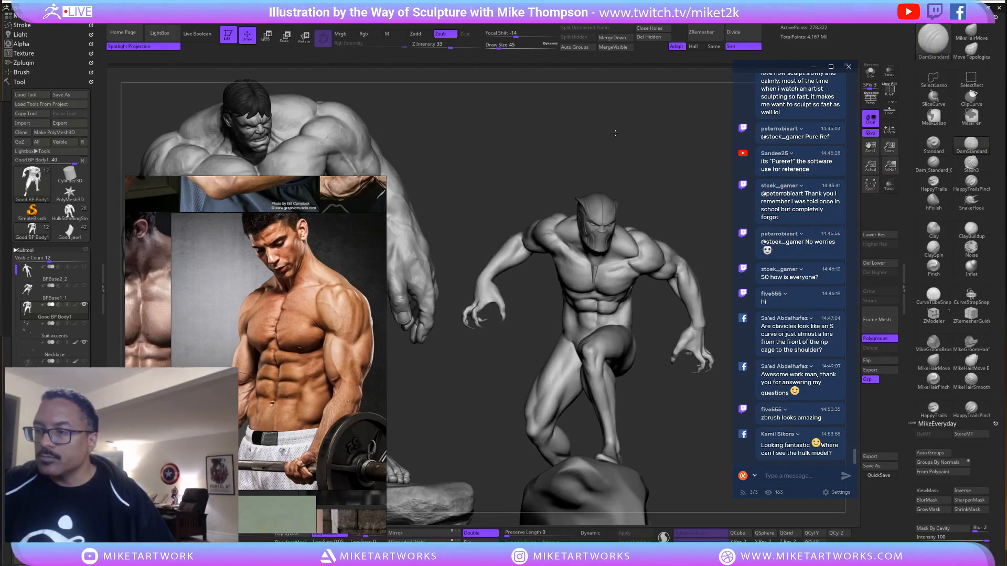
pyautogui.click(78, 307)
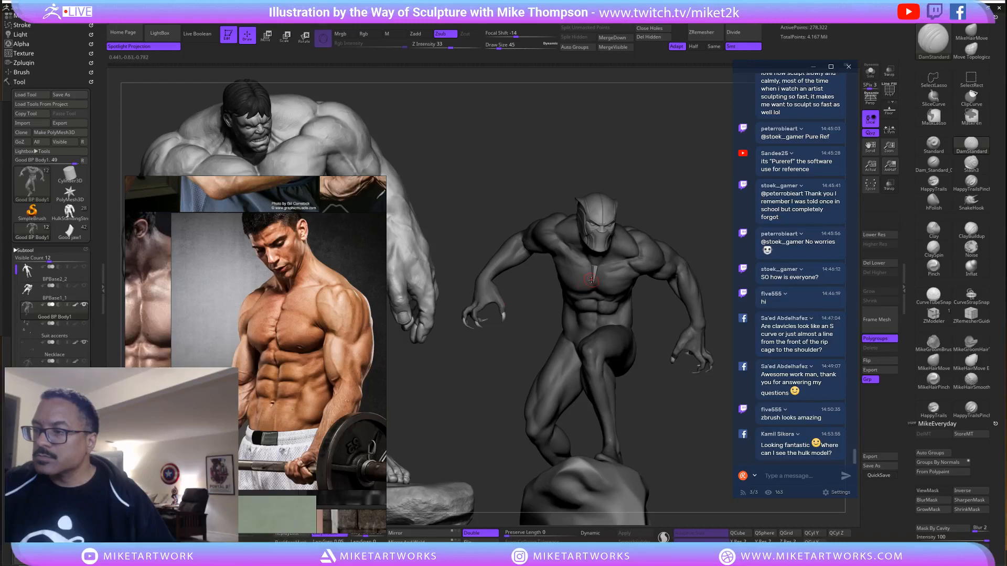
# Turn on perspective and frame the full character from the front.
pyautogui.moveTo(511, 146); pyautogui.dragTo(729, 146)
pyautogui.click(871, 99)
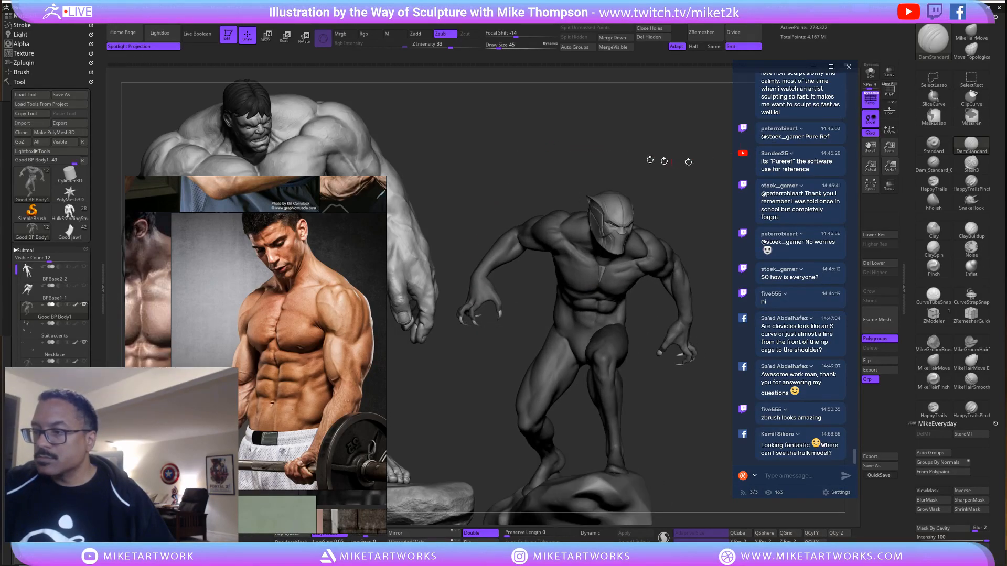
pyautogui.moveTo(634, 140)
pyautogui.mouseDown()
pyautogui.moveTo(621, 145)
pyautogui.moveTo(629, 148)
pyautogui.mouseUp()
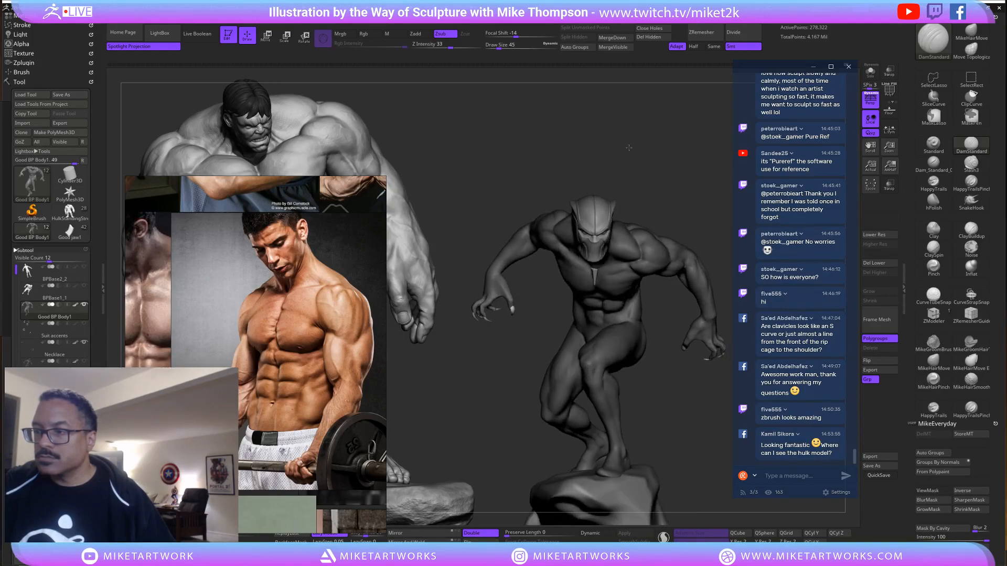
# Open the light settings and send the main light behind the figure to put it in silhouette.
pyautogui.click(19, 81)
pyautogui.click(20, 34)
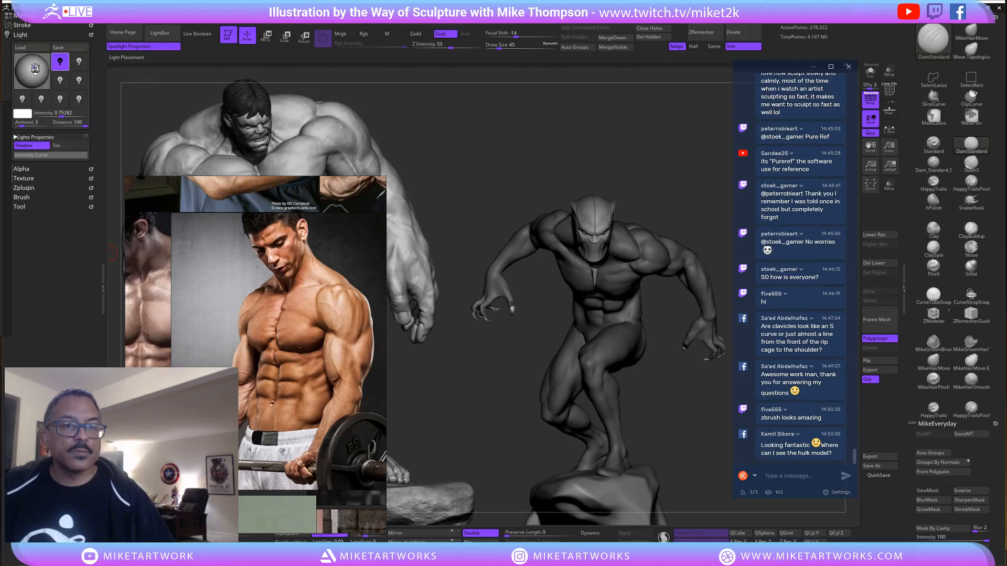
pyautogui.click(34, 69)
pyautogui.moveTo(685, 180); pyautogui.dragTo(733, 157)
pyautogui.moveTo(608, 136); pyautogui.dragTo(624, 136)
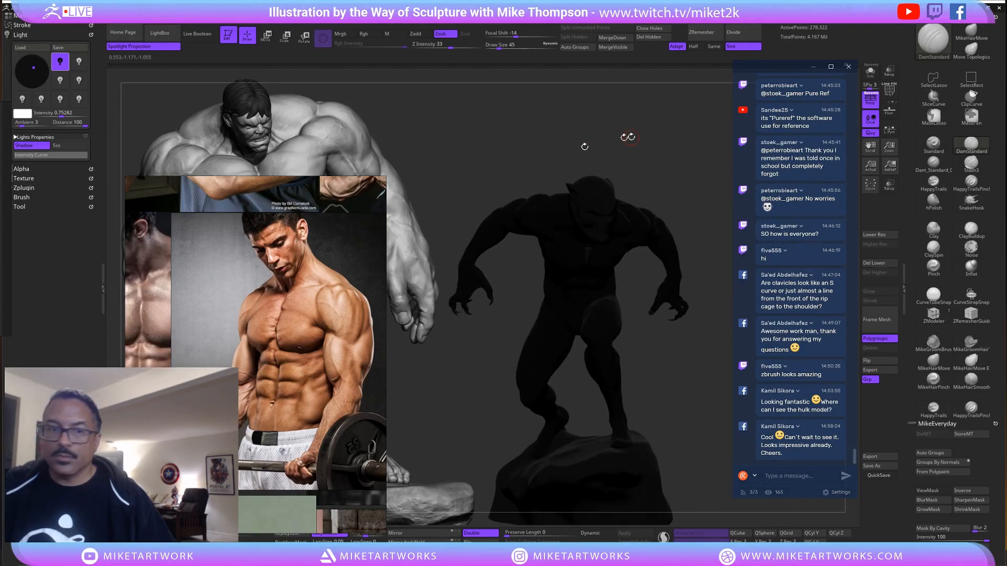
# Switch on the second light and place it behind the figure's upper side as a rim light.
pyautogui.click(79, 62)
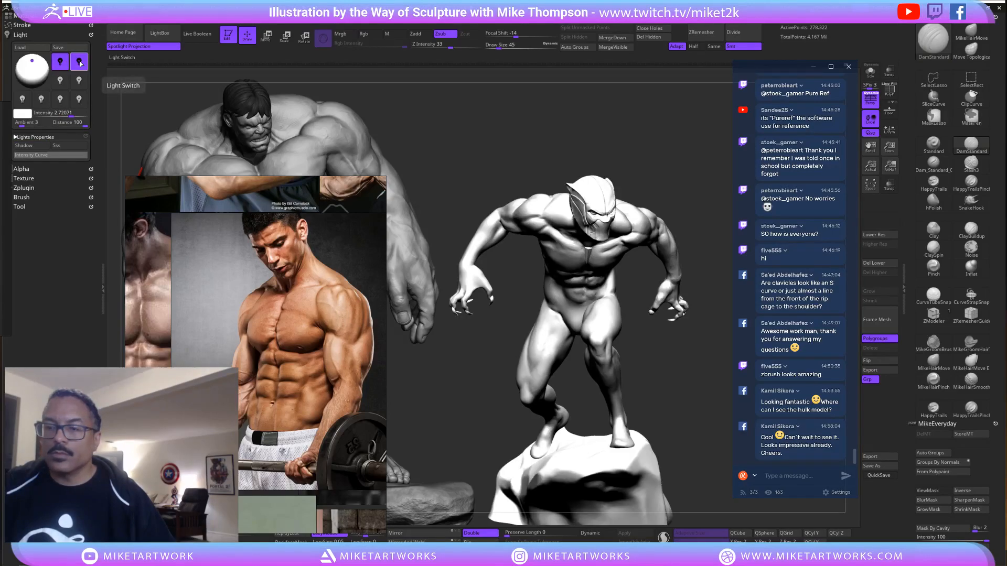
pyautogui.click(33, 61)
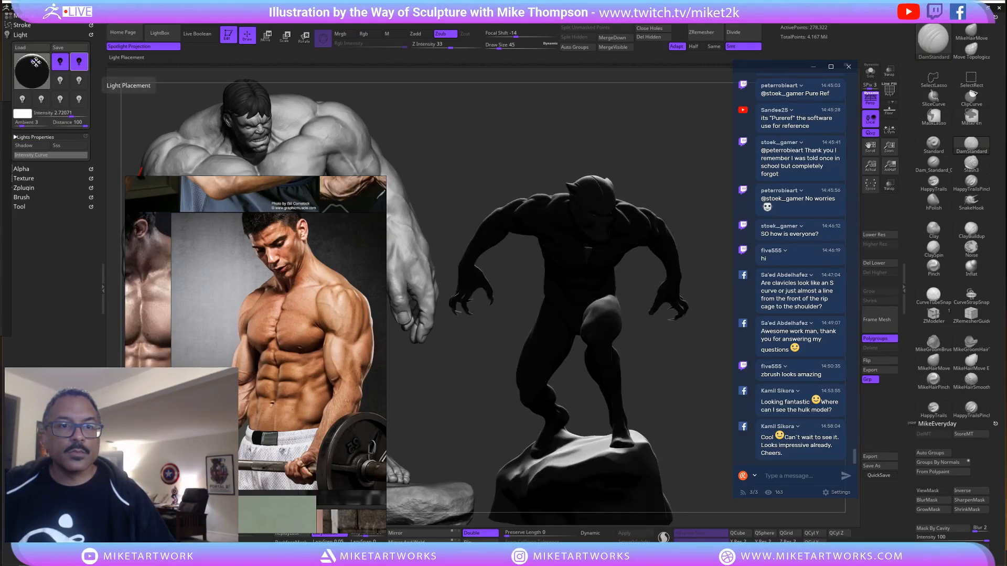
pyautogui.click(40, 66)
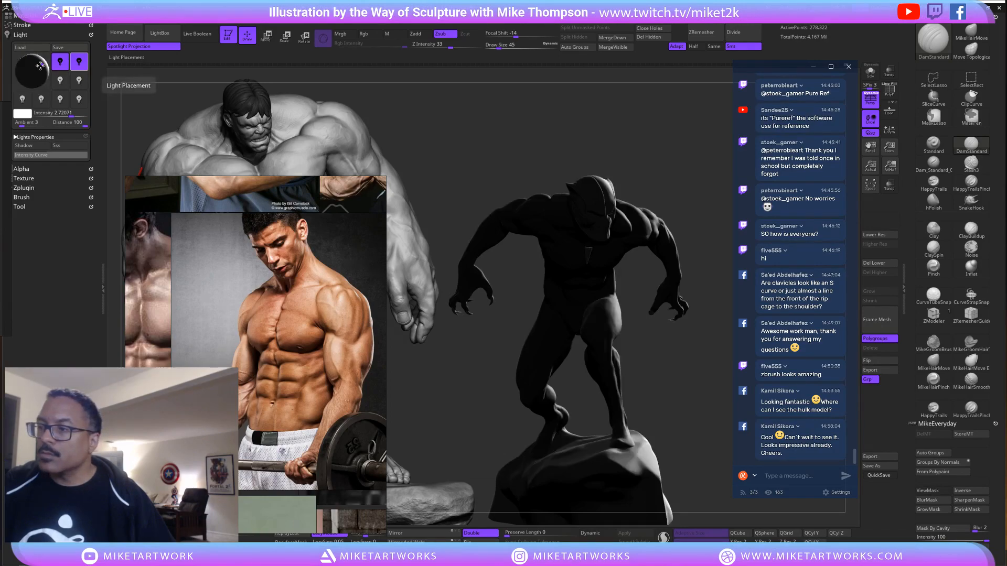
pyautogui.click(41, 63)
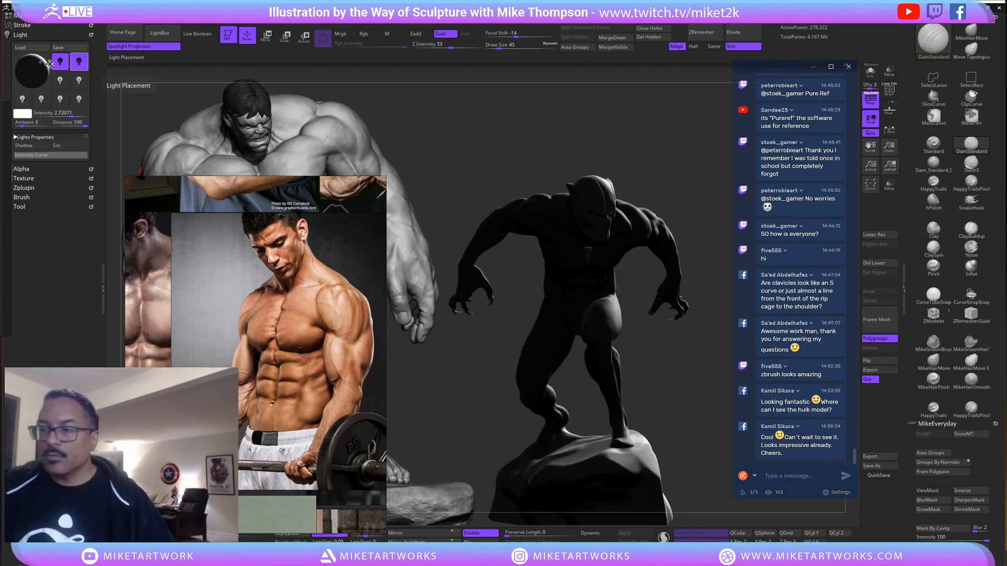
pyautogui.moveTo(619, 133); pyautogui.dragTo(591, 132)
pyautogui.moveTo(650, 147); pyautogui.dragTo(597, 142)
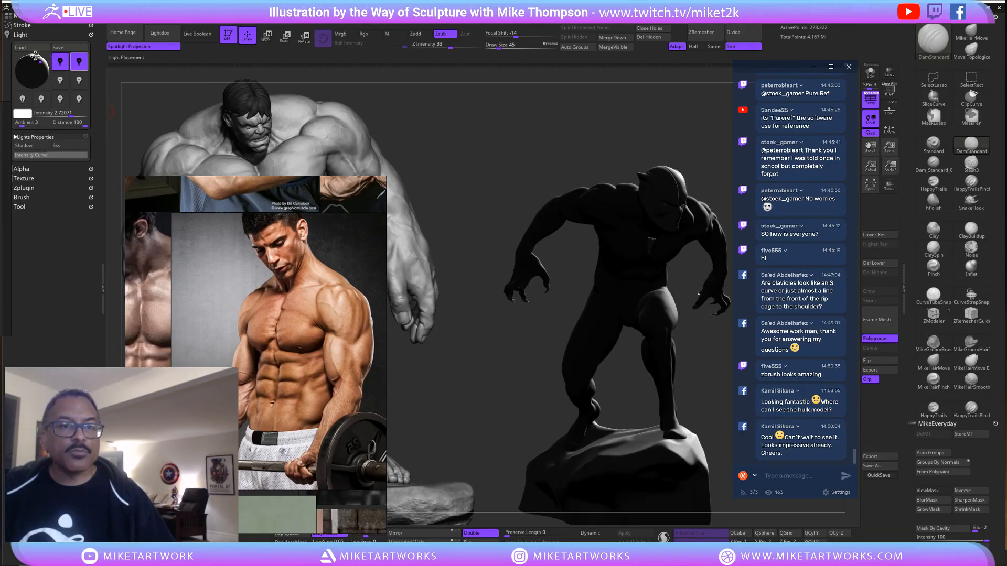
# Reposition the second light as a rim light on the figure's left side, trying it from below and checking the silhouette from several angles.
pyautogui.moveTo(34, 63); pyautogui.dragTo(32, 56)
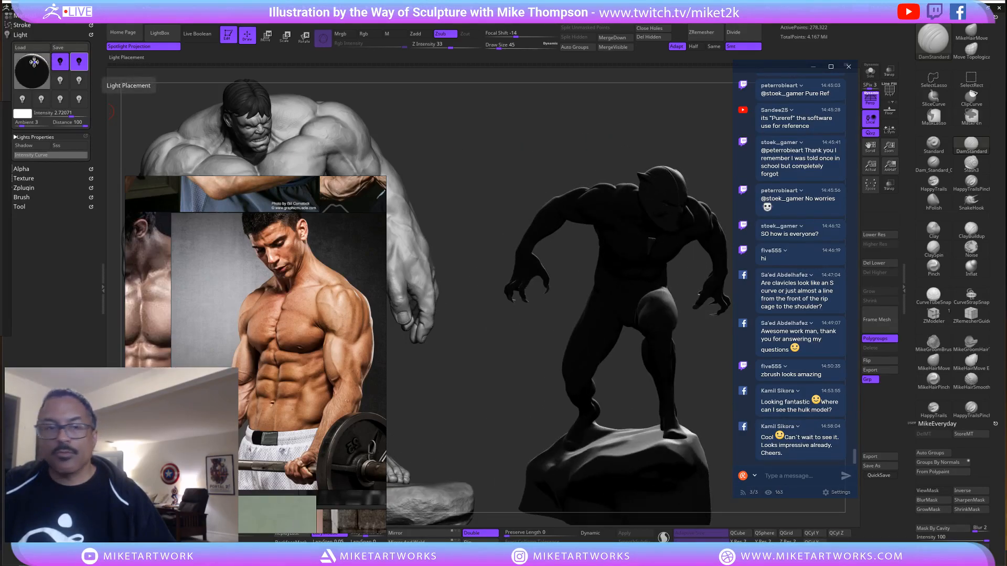
pyautogui.moveTo(553, 99); pyautogui.dragTo(422, 158)
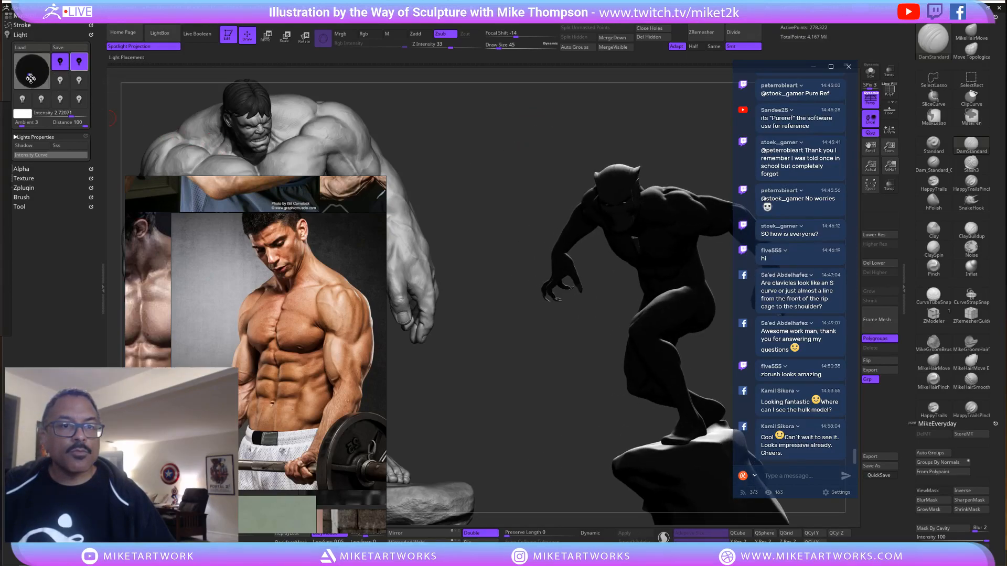
pyautogui.moveTo(34, 81); pyautogui.dragTo(34, 83)
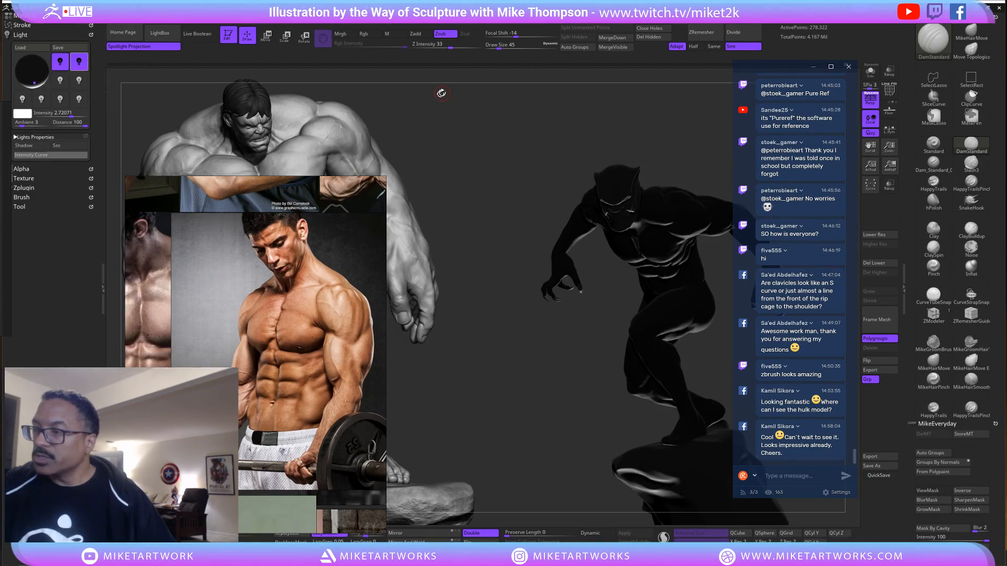
pyautogui.moveTo(441, 93); pyautogui.dragTo(376, 119)
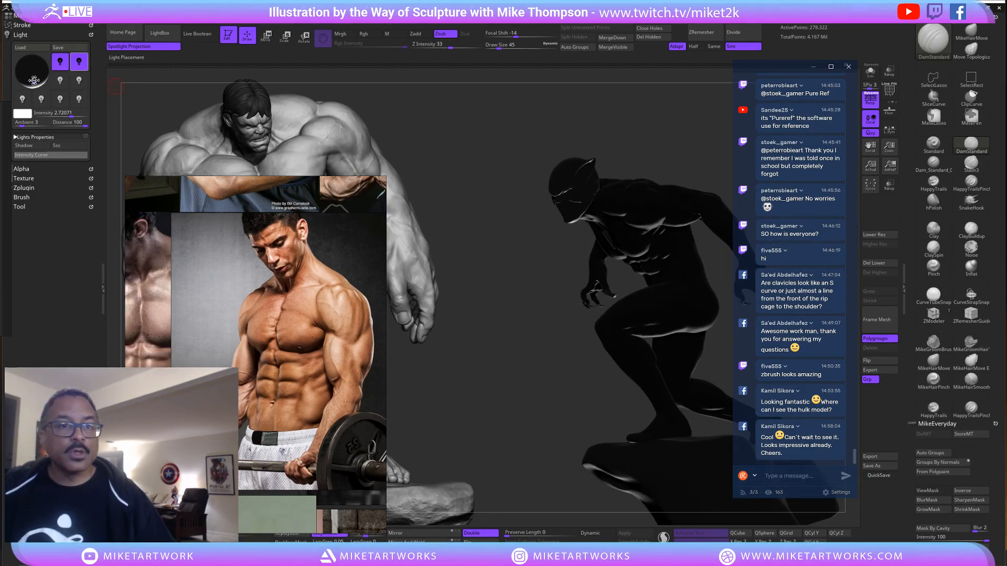
pyautogui.moveTo(33, 80); pyautogui.dragTo(24, 71)
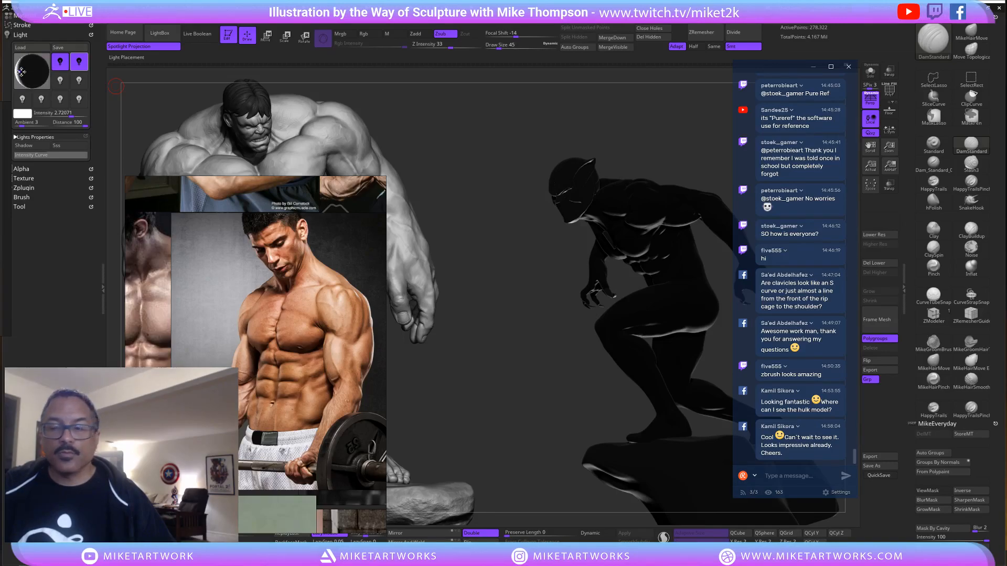
pyautogui.moveTo(474, 108); pyautogui.dragTo(398, 111)
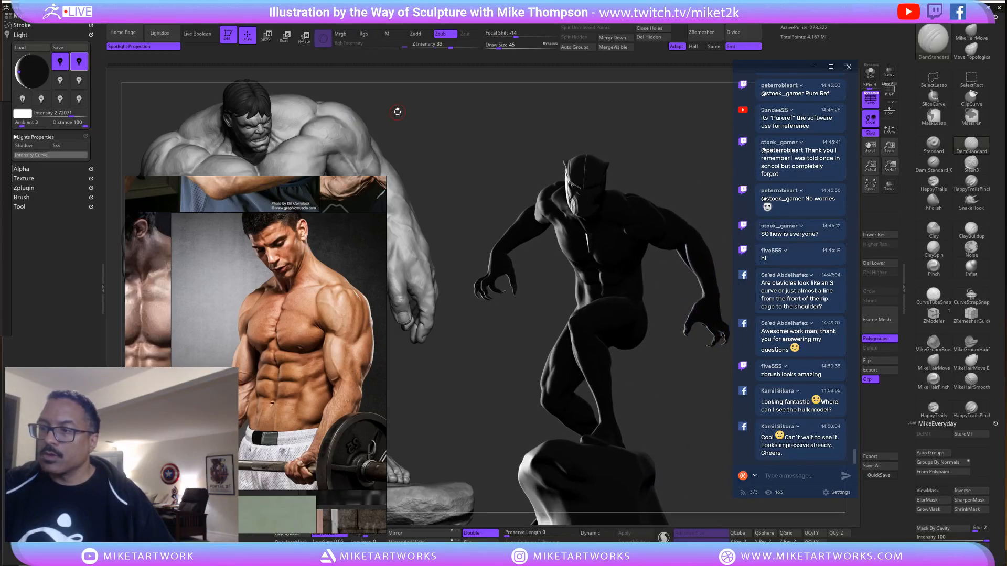
# Select the main light and bring it from behind the figure to a low frontal position.
pyautogui.click(60, 62)
pyautogui.moveTo(32, 70); pyautogui.dragTo(33, 78)
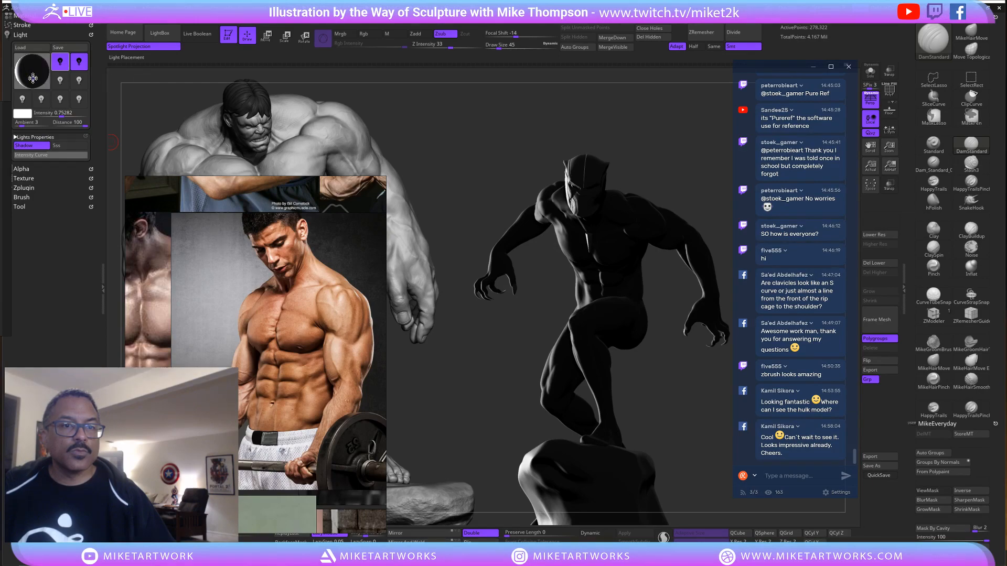
pyautogui.click(33, 78)
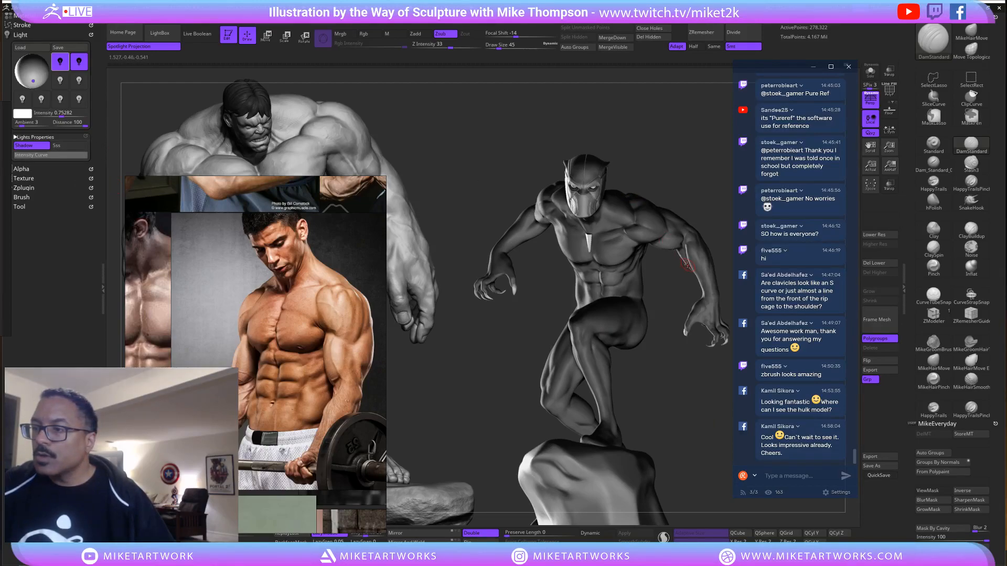
# Switch on the polypaint colour of the helmet and rock subtools.
pyautogui.click(19, 207)
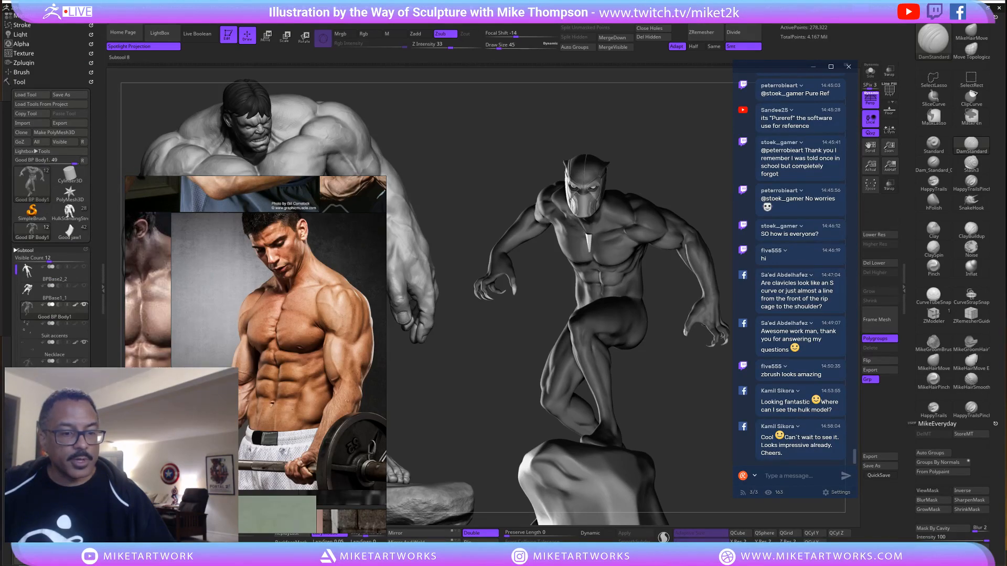
pyautogui.click(75, 418)
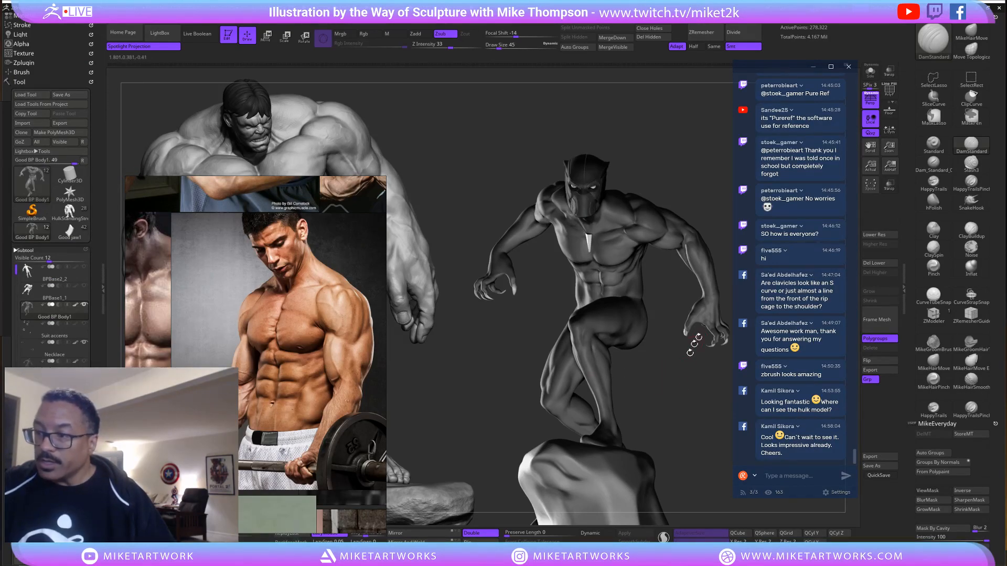
pyautogui.press('space')
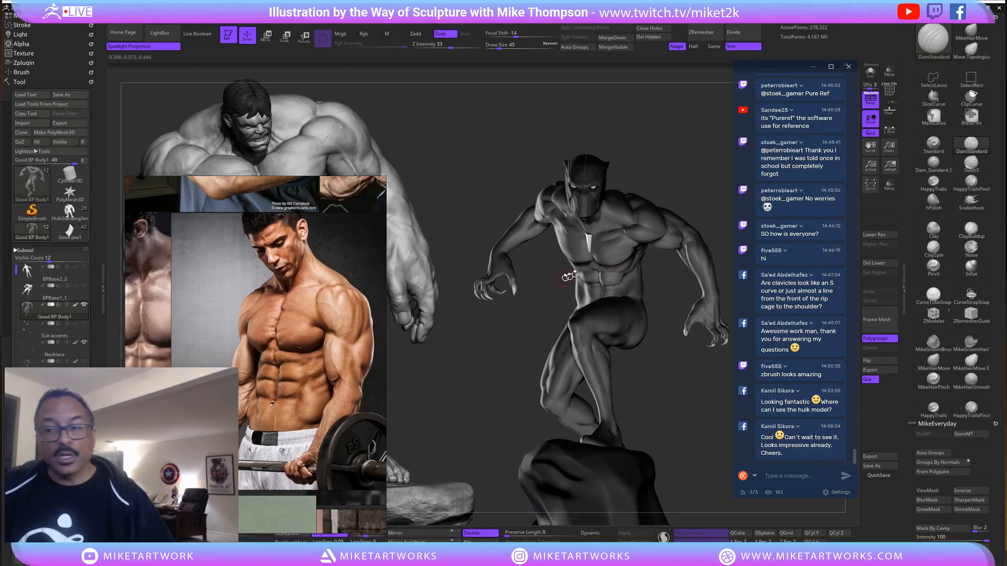
# Enable the Rgb channel and fill the body with the current dark colour, moving the reference images clear of the colour settings.
pyautogui.press('space')
pyautogui.click(487, 219)
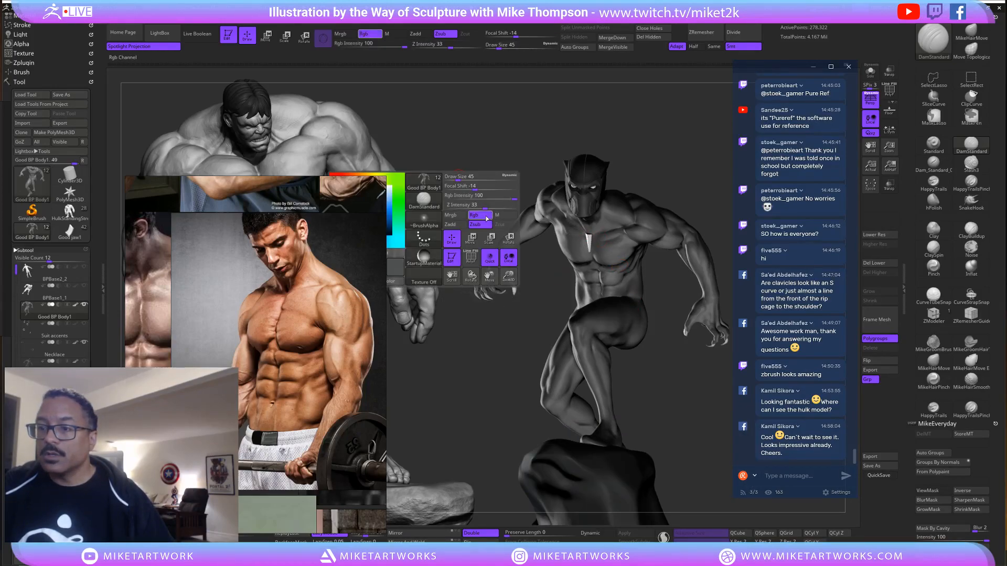
pyautogui.moveTo(157, 22)
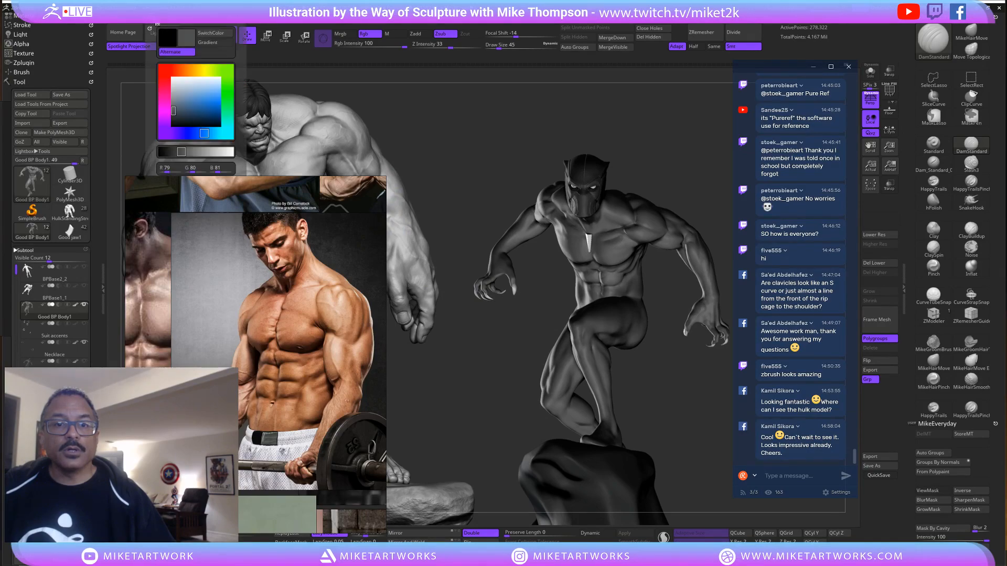
pyautogui.moveTo(211, 177); pyautogui.dragTo(225, 302, button='right')
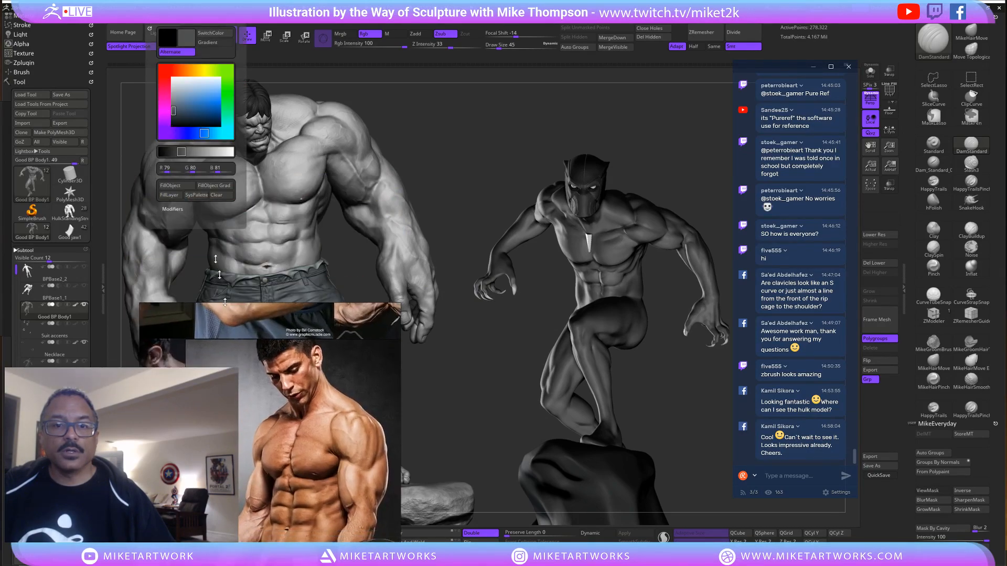
pyautogui.click(184, 186)
pyautogui.moveTo(710, 435)
pyautogui.mouseDown()
pyautogui.moveTo(700, 435)
pyautogui.moveTo(710, 438)
pyautogui.mouseUp()
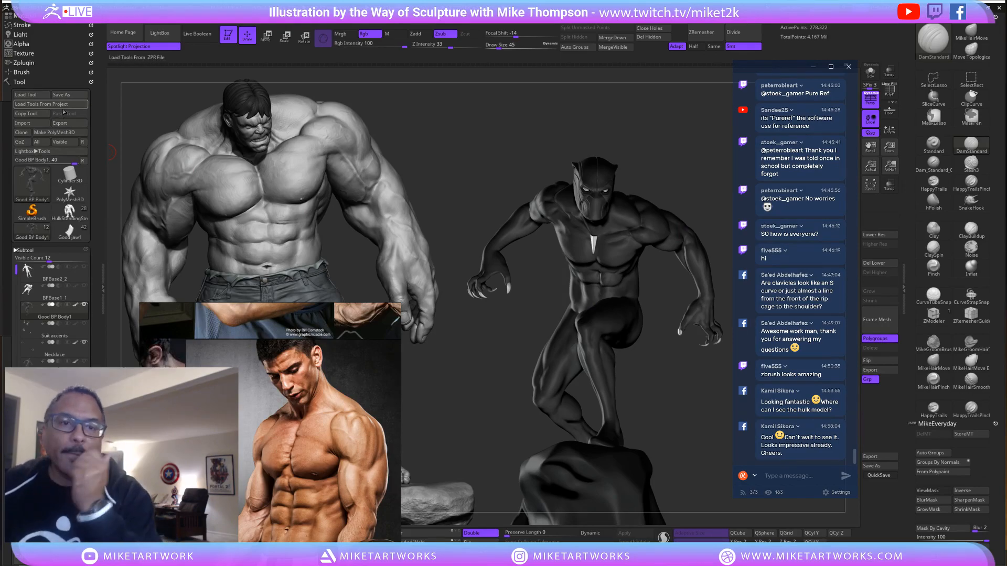
# Save the tool as BPBase2_2.ZTL, replacing the existing file.
pyautogui.click(66, 95)
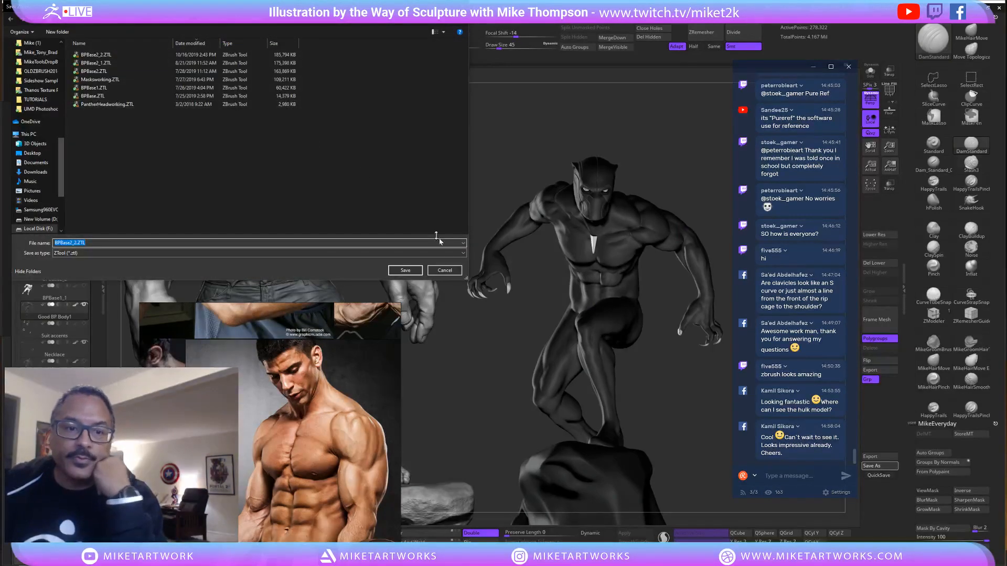
pyautogui.click(407, 270)
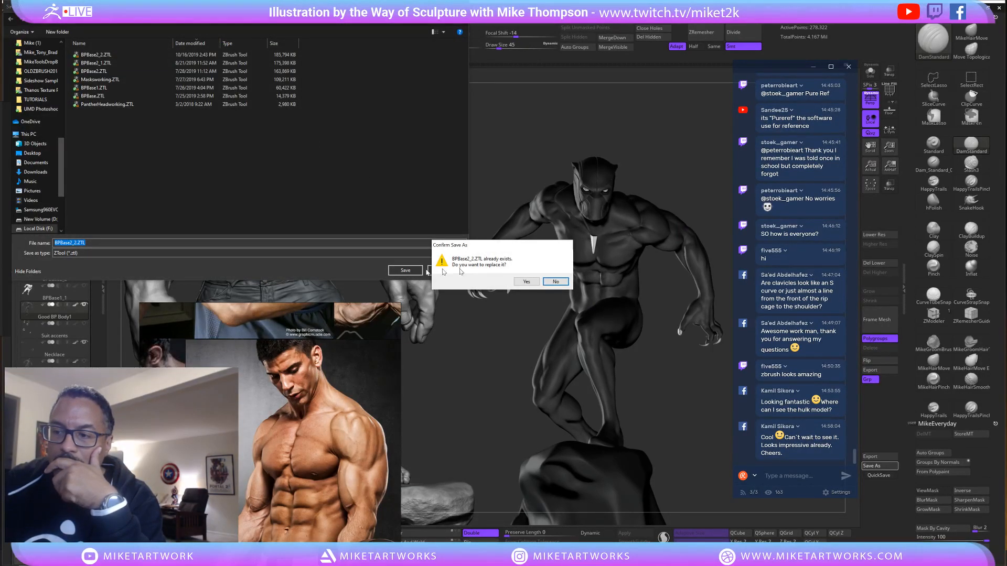
pyautogui.click(526, 282)
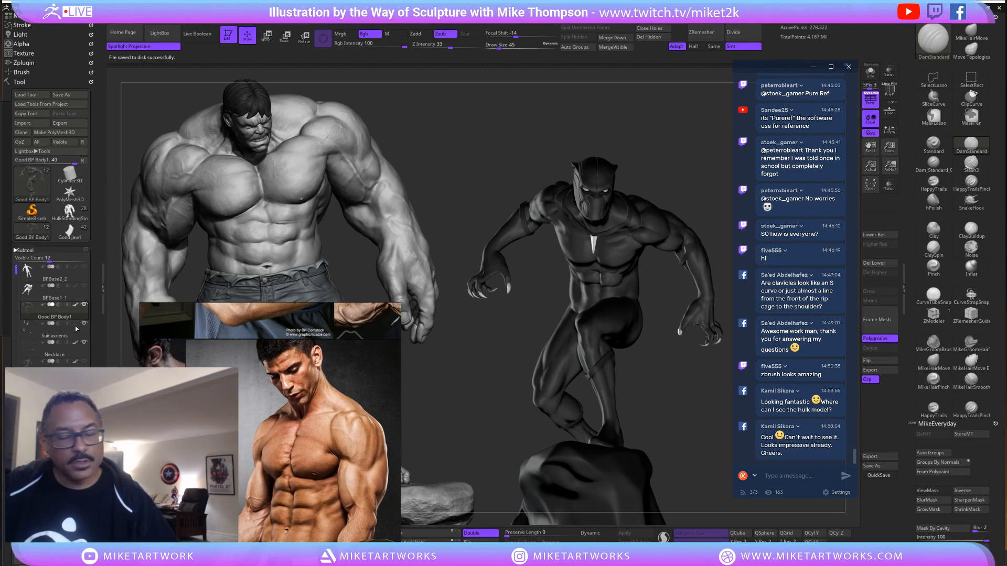
# Preview the suit accents on the figure from a three-quarter view and hide them again.
pyautogui.click(77, 329)
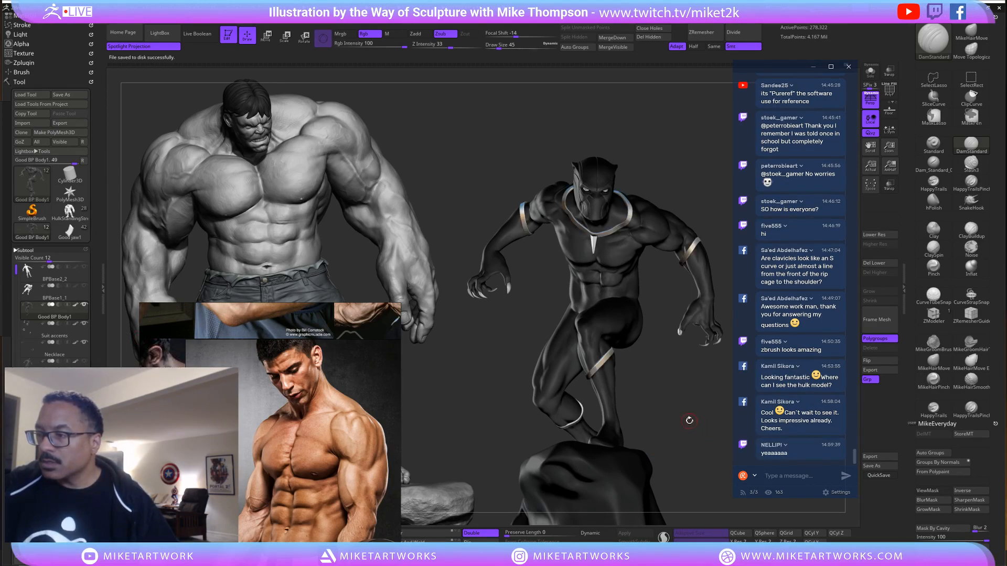
pyautogui.moveTo(689, 420); pyautogui.dragTo(666, 423)
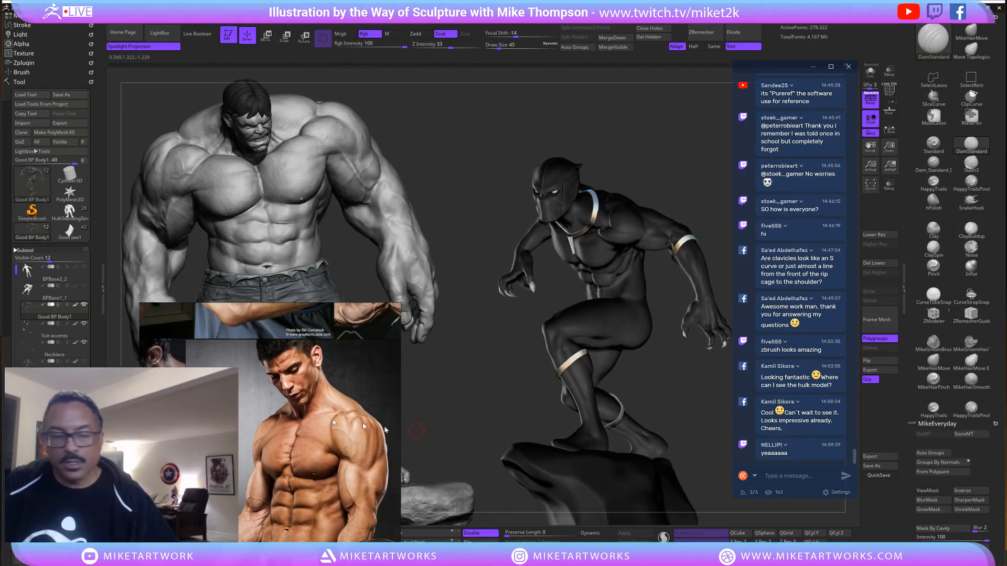
pyautogui.click(76, 307)
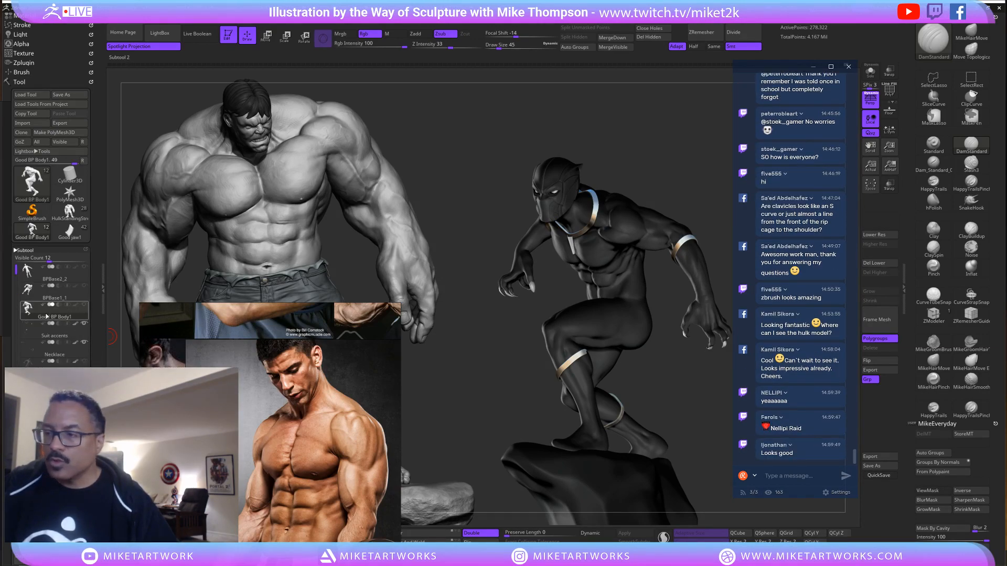
pyautogui.click(79, 315)
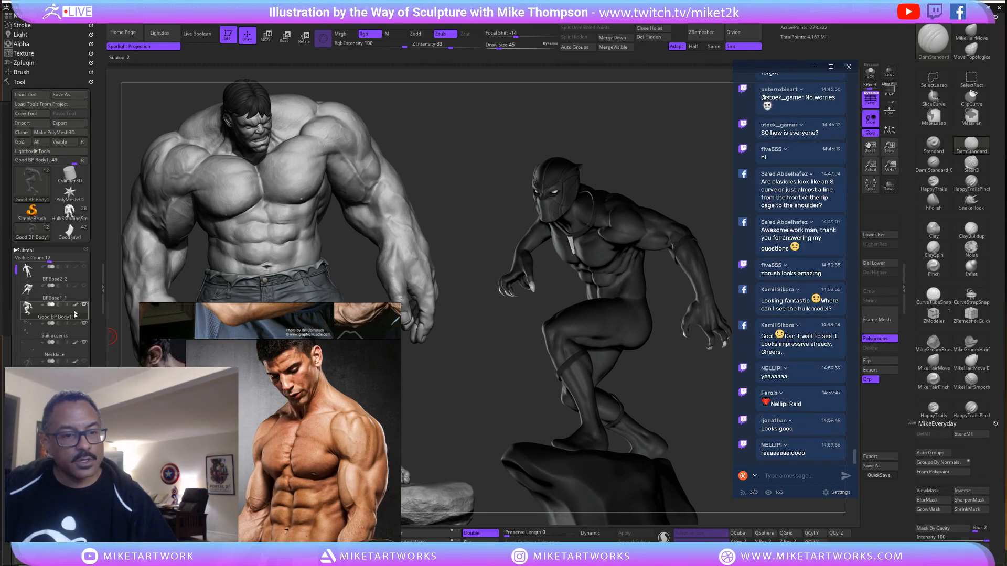
pyautogui.click(81, 328)
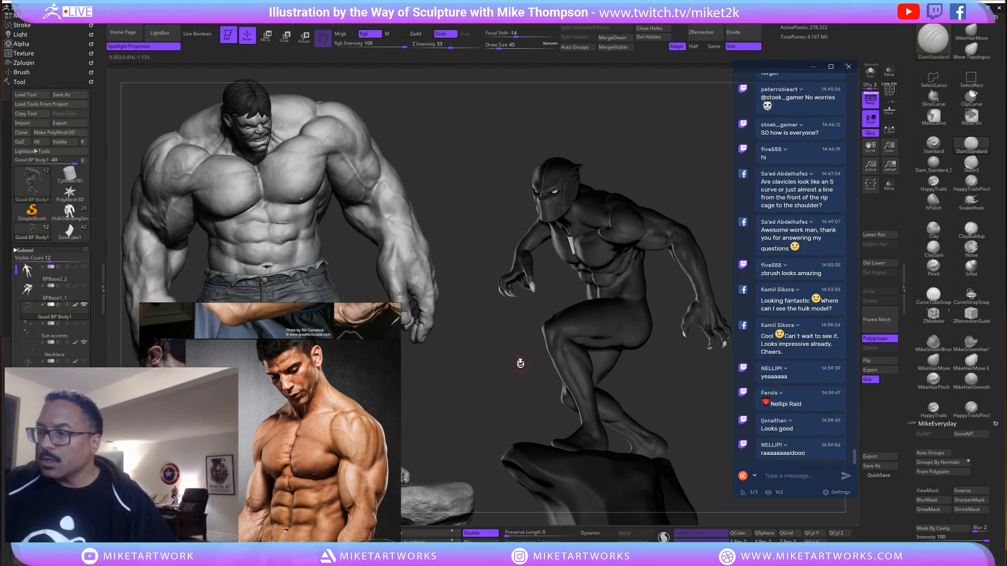
# Isolate the hand of the body mesh in Solo mode and frame it up close.
pyautogui.moveTo(518, 363); pyautogui.dragTo(659, 391)
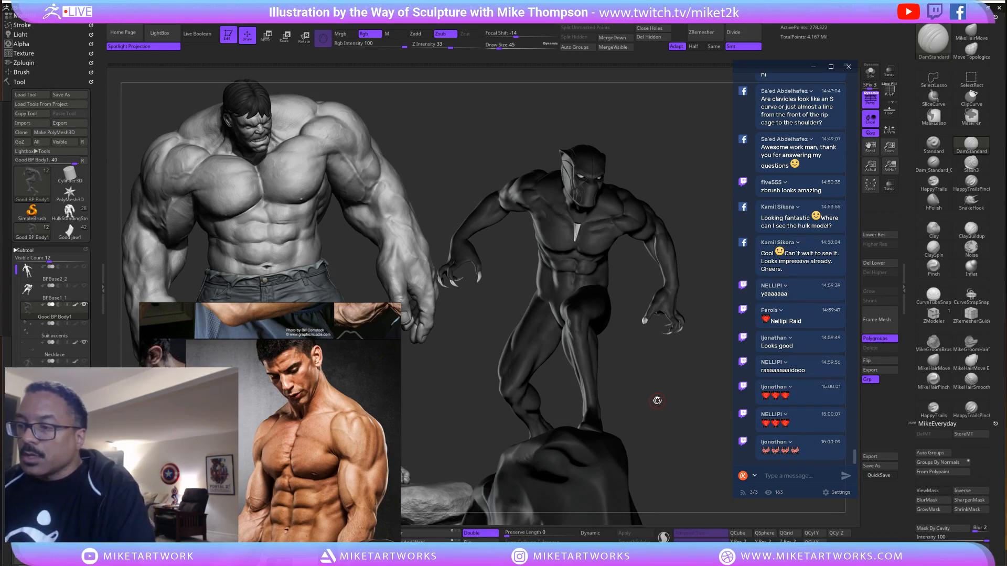
pyautogui.moveTo(657, 400)
pyautogui.mouseDown()
pyautogui.moveTo(644, 396)
pyautogui.moveTo(680, 378)
pyautogui.moveTo(701, 347)
pyautogui.moveTo(696, 367)
pyautogui.mouseUp()
pyautogui.moveTo(696, 367)
pyautogui.keyDown('ctrl'); pyautogui.keyDown('shift'); pyautogui.mouseDown()
pyautogui.moveTo(703, 335)
pyautogui.moveTo(676, 242)
pyautogui.moveTo(639, 353)
pyautogui.moveTo(632, 346)
pyautogui.mouseUp(); pyautogui.keyUp('shift'); pyautogui.keyUp('ctrl')
pyautogui.click(869, 73)
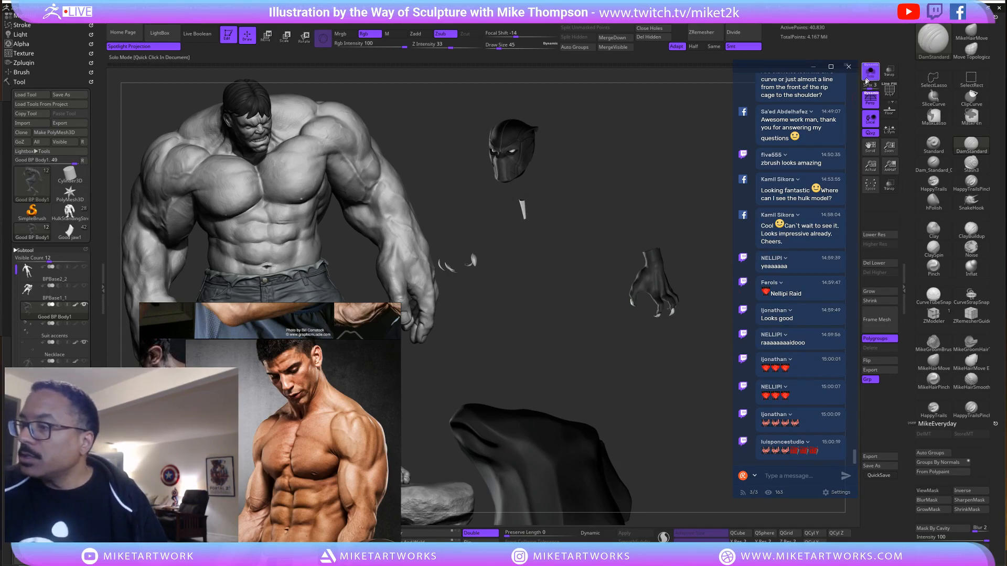
pyautogui.moveTo(704, 381)
pyautogui.keyDown('alt'); pyautogui.mouseDown()
pyautogui.moveTo(641, 389)
pyautogui.moveTo(668, 404)
pyautogui.moveTo(629, 419)
pyautogui.moveTo(490, 399)
pyautogui.mouseUp(); pyautogui.keyUp('alt')
pyautogui.moveTo(665, 360)
pyautogui.mouseDown()
pyautogui.moveTo(699, 366)
pyautogui.moveTo(685, 371)
pyautogui.moveTo(679, 357)
pyautogui.mouseUp()
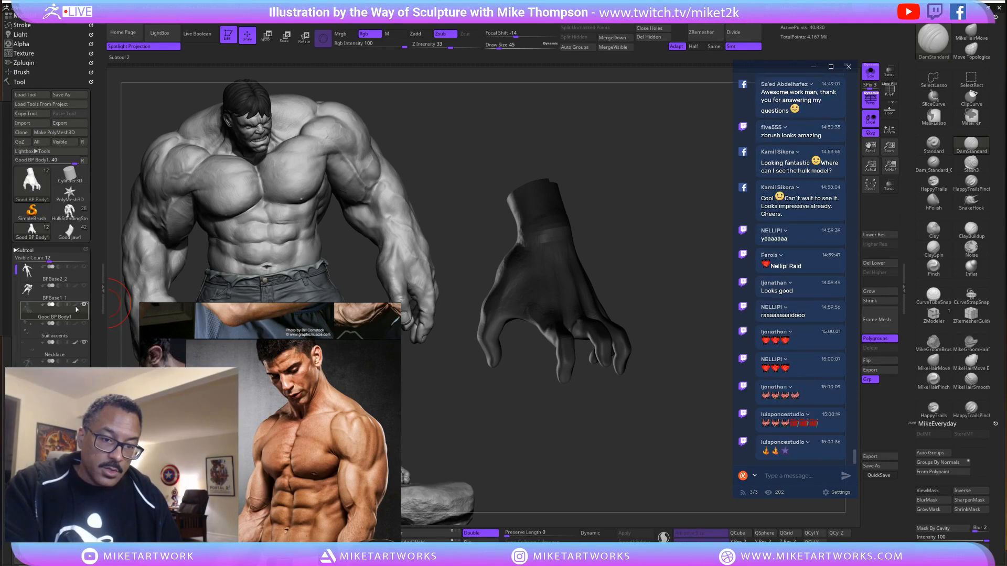
# Turn off the second light and raise the main light so it shines on the back of the hand from the upper front.
pyautogui.press('space')
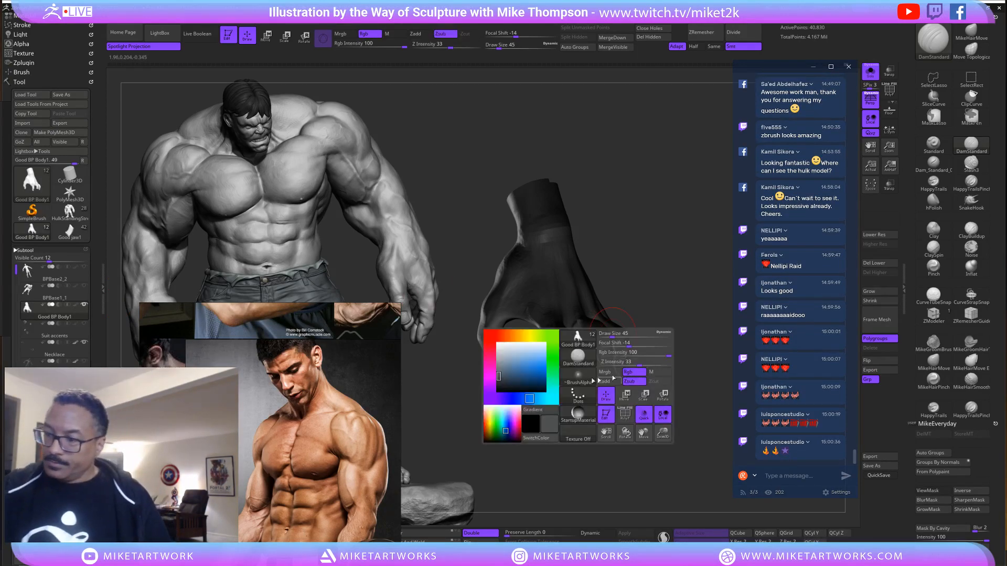
pyautogui.moveTo(655, 362); pyautogui.dragTo(676, 343)
pyautogui.click(32, 80)
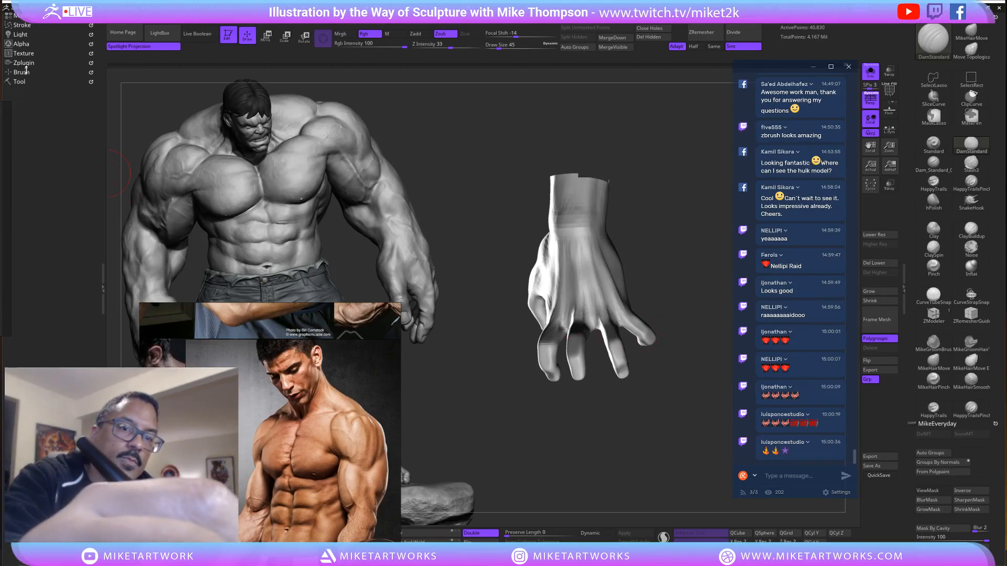
pyautogui.click(32, 44)
pyautogui.click(32, 36)
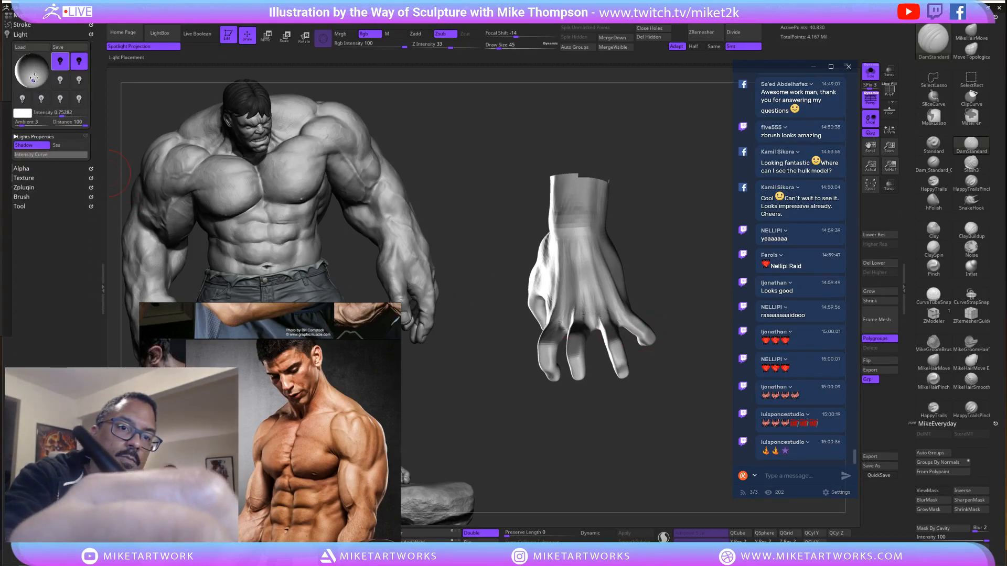
pyautogui.click(34, 62)
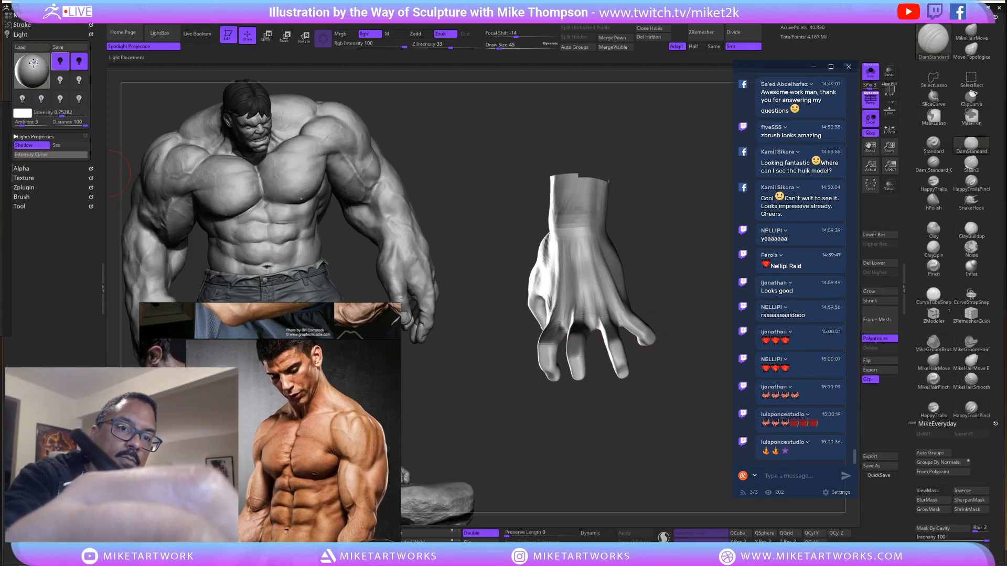
pyautogui.click(80, 62)
pyautogui.click(81, 62)
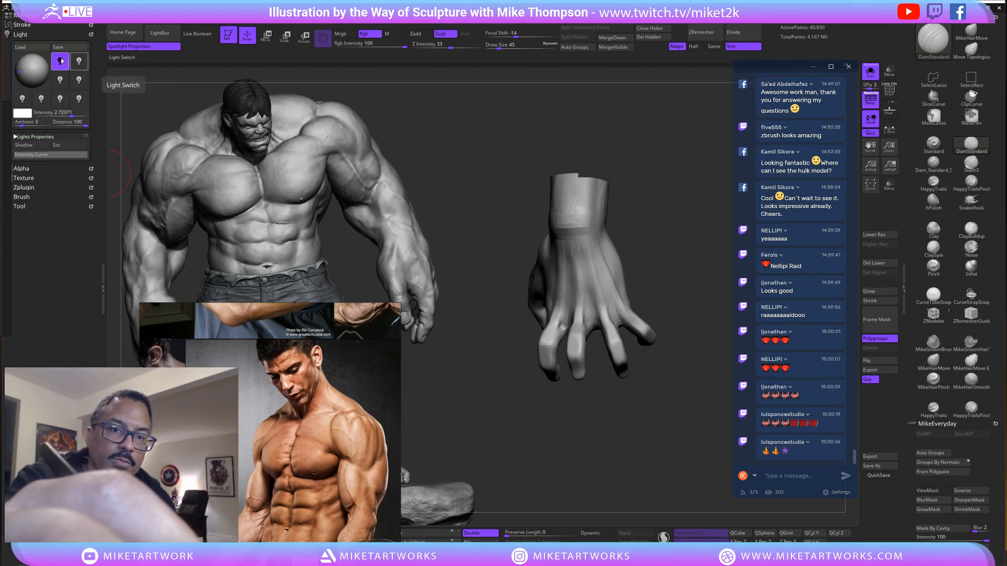
pyautogui.click(61, 61)
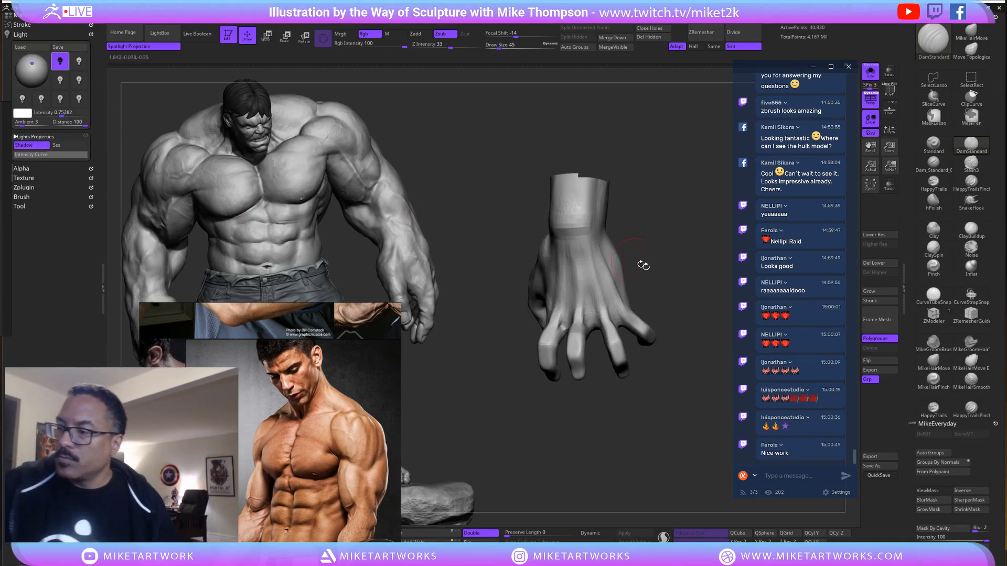
pyautogui.moveTo(689, 310)
pyautogui.mouseDown()
pyautogui.moveTo(676, 353)
pyautogui.moveTo(693, 322)
pyautogui.mouseUp()
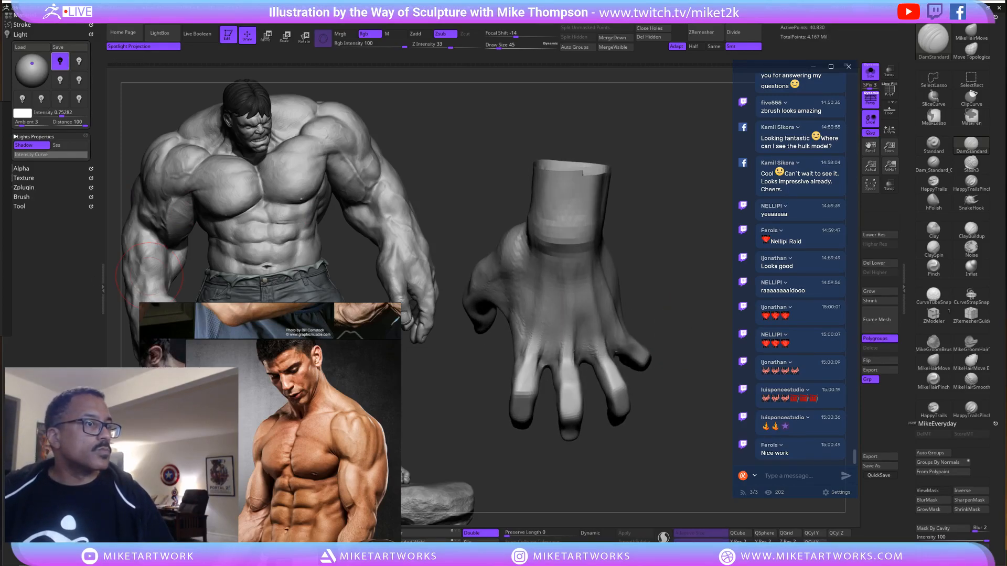
# Examine the clawed hands and fingers in the Black Panther artwork and statue images on the reference board.
pyautogui.moveTo(0, 186); pyautogui.dragTo(225, 286, button='right')
pyautogui.scroll(-8, 220, 347)
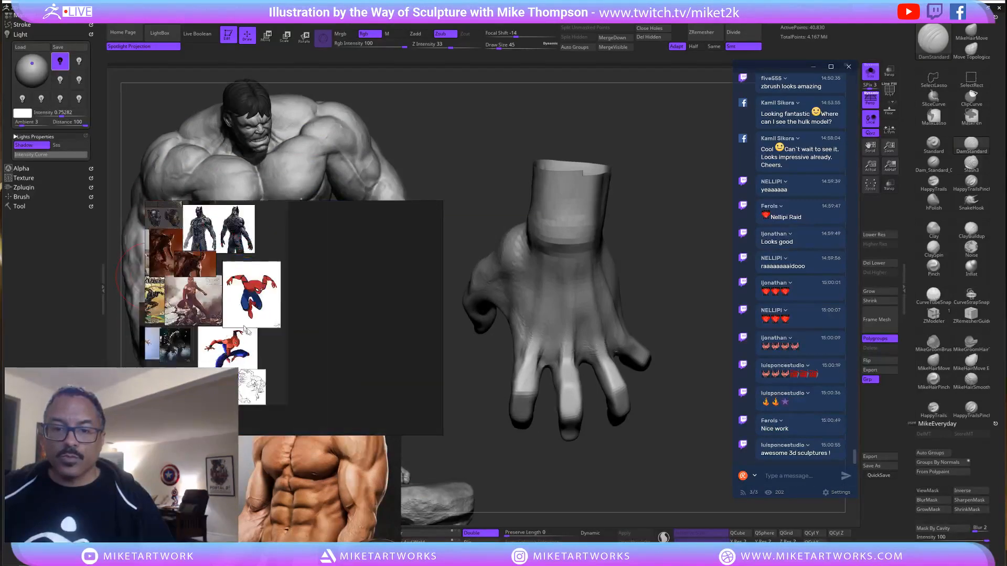
pyautogui.moveTo(220, 347); pyautogui.dragTo(459, 348, button='middle')
pyautogui.scroll(7, 303, 296)
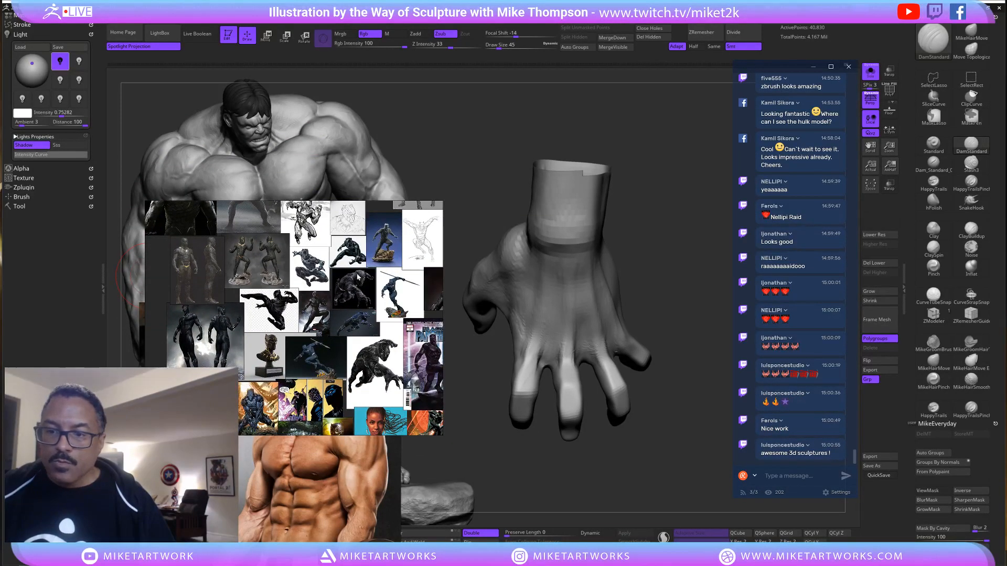
pyautogui.scroll(10, 357, 278)
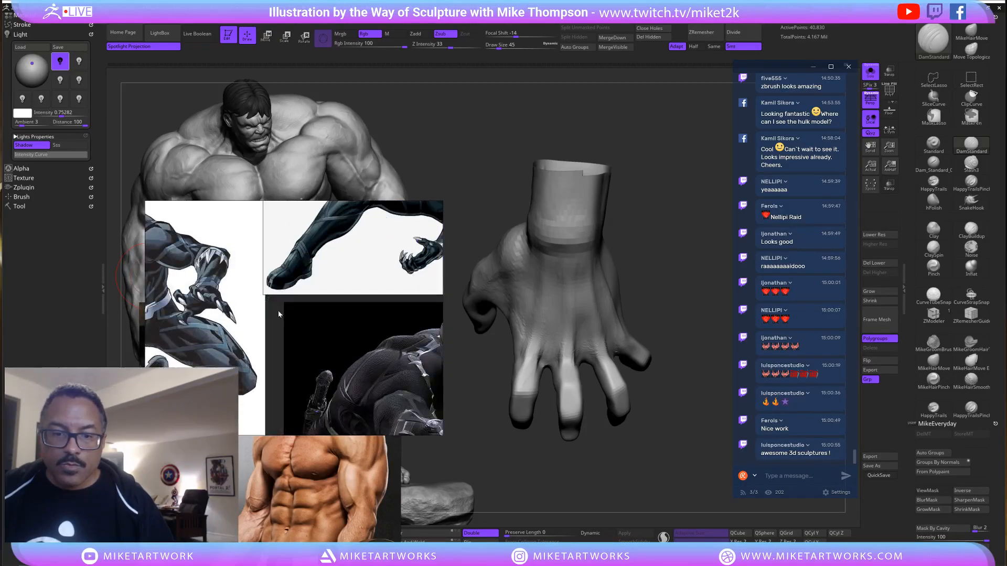
pyautogui.scroll(6, 278, 313)
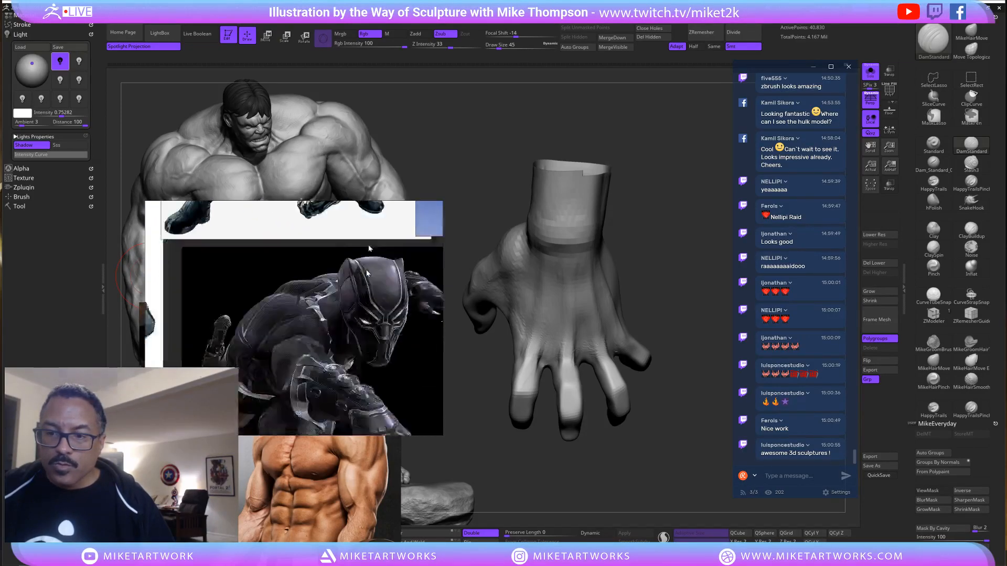
pyautogui.scroll(-6, 367, 272)
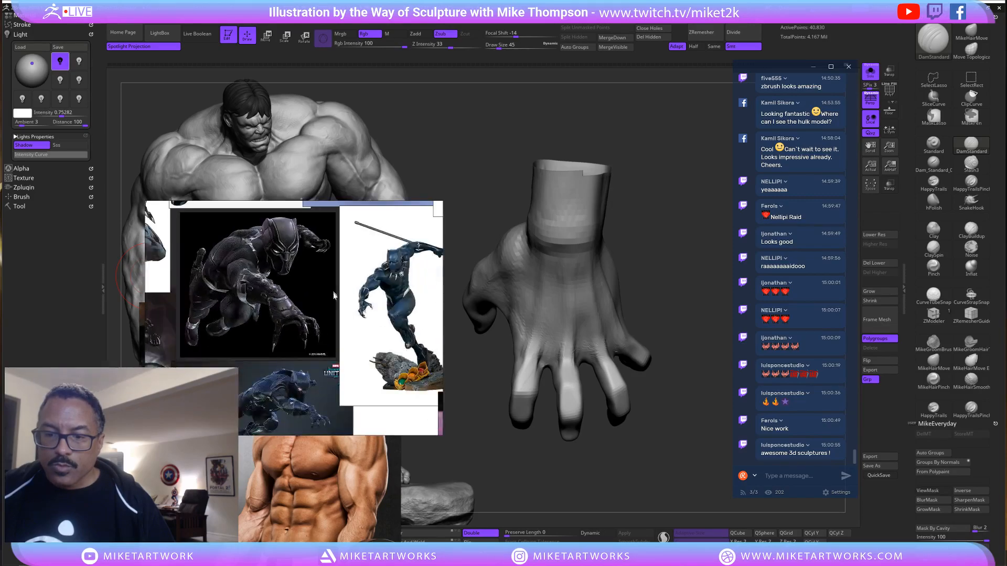
pyautogui.moveTo(333, 295); pyautogui.dragTo(359, 461, button='right')
pyautogui.scroll(6, 299, 338)
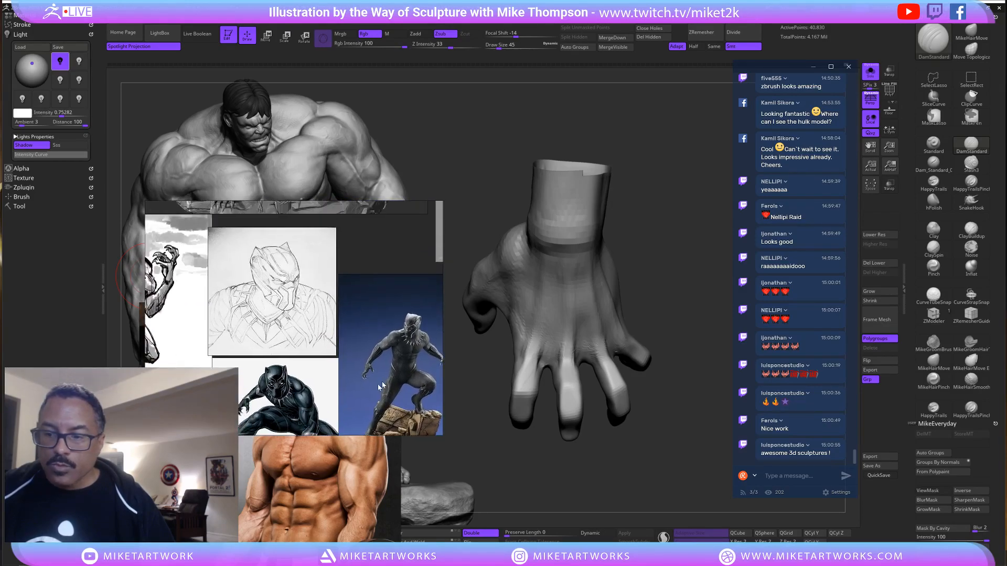
pyautogui.scroll(-5, 273, 373)
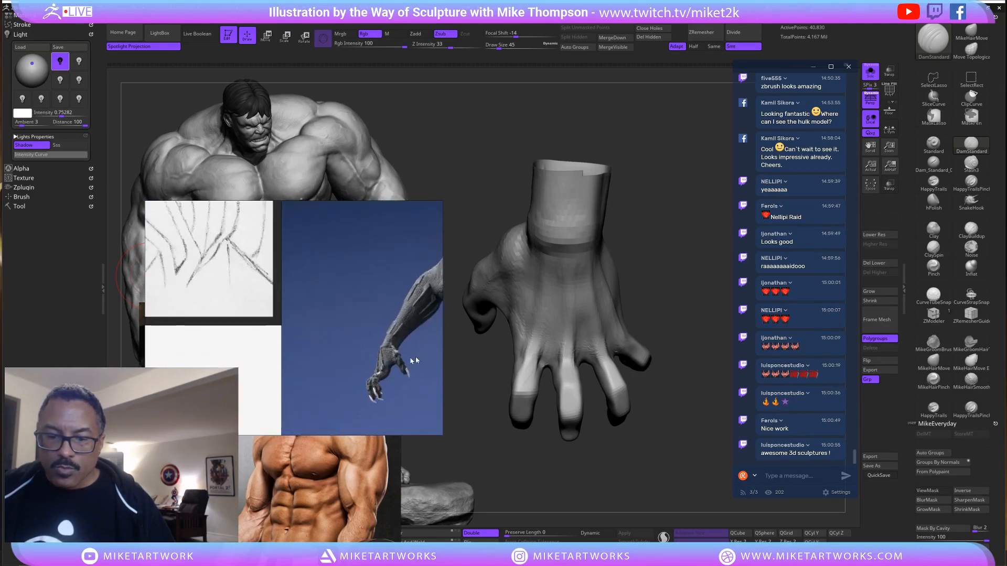
pyautogui.moveTo(261, 356); pyautogui.dragTo(385, 317, button='middle')
pyautogui.scroll(8, 351, 292)
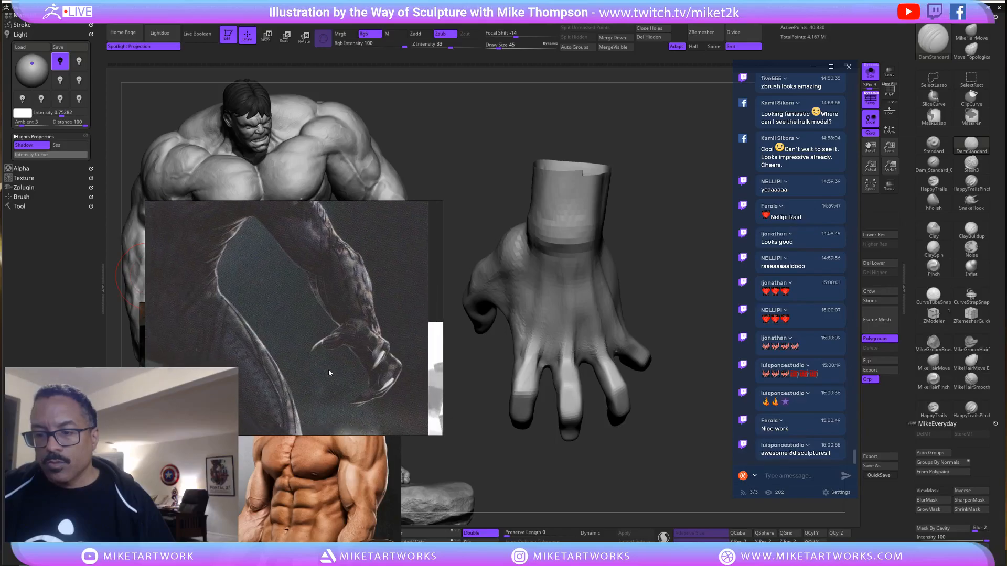
pyautogui.scroll(-4, 329, 369)
pyautogui.scroll(4, 319, 340)
pyautogui.scroll(-3, 319, 346)
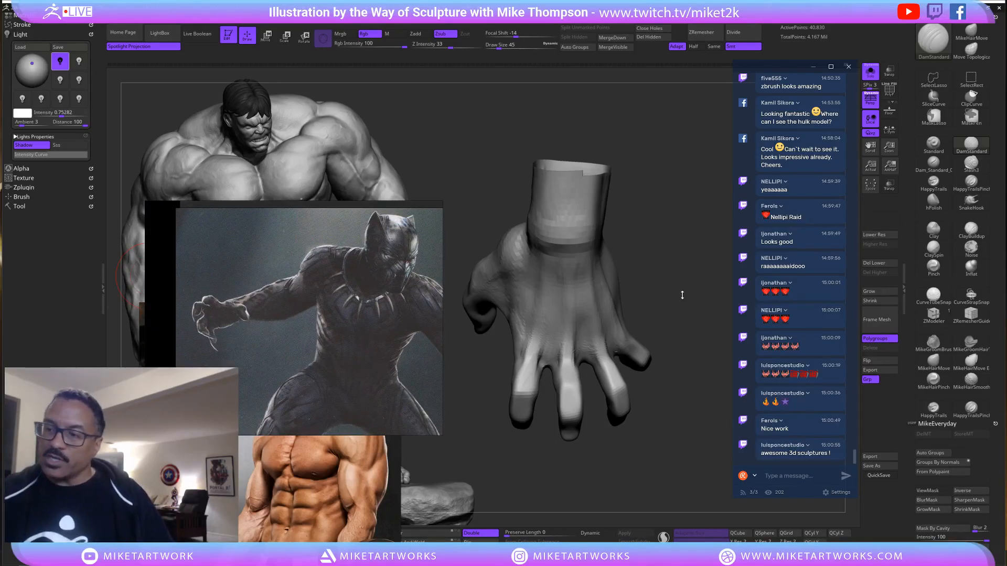
# Check the isolated hand from several angles and unhide the rest of the body mesh.
pyautogui.moveTo(682, 296)
pyautogui.mouseDown()
pyautogui.moveTo(673, 315)
pyautogui.moveTo(685, 299)
pyautogui.mouseUp()
pyautogui.press('shift')
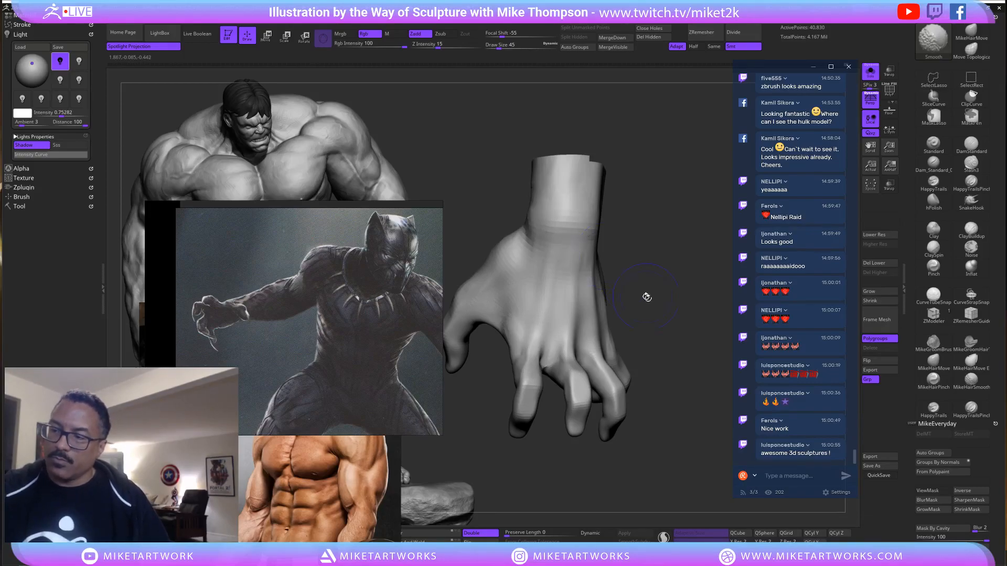
pyautogui.press('space')
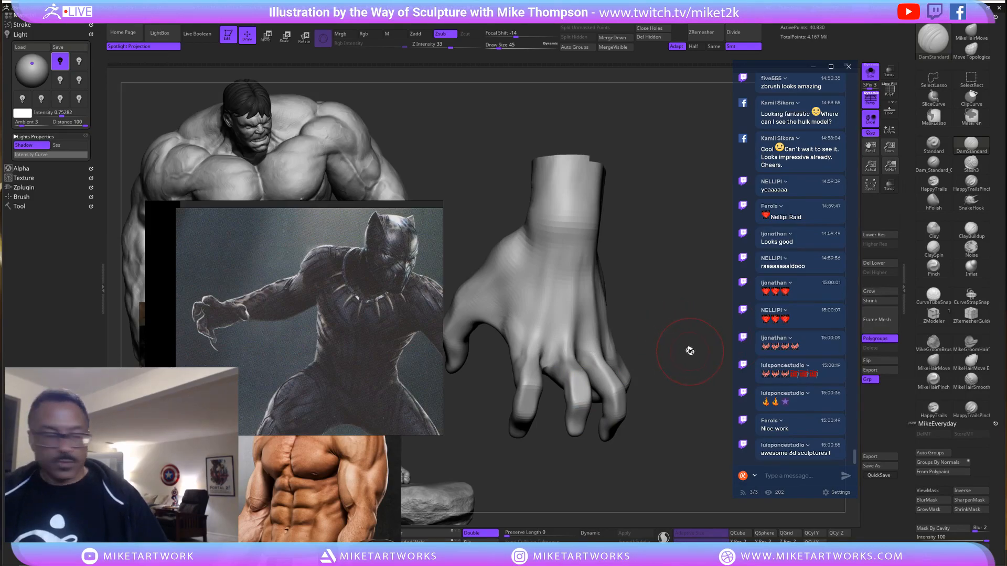
pyautogui.moveTo(690, 348)
pyautogui.keyDown('alt'); pyautogui.mouseDown()
pyautogui.moveTo(708, 353)
pyautogui.moveTo(692, 367)
pyautogui.moveTo(681, 353)
pyautogui.mouseUp(); pyautogui.keyUp('alt')
pyautogui.click(971, 233)
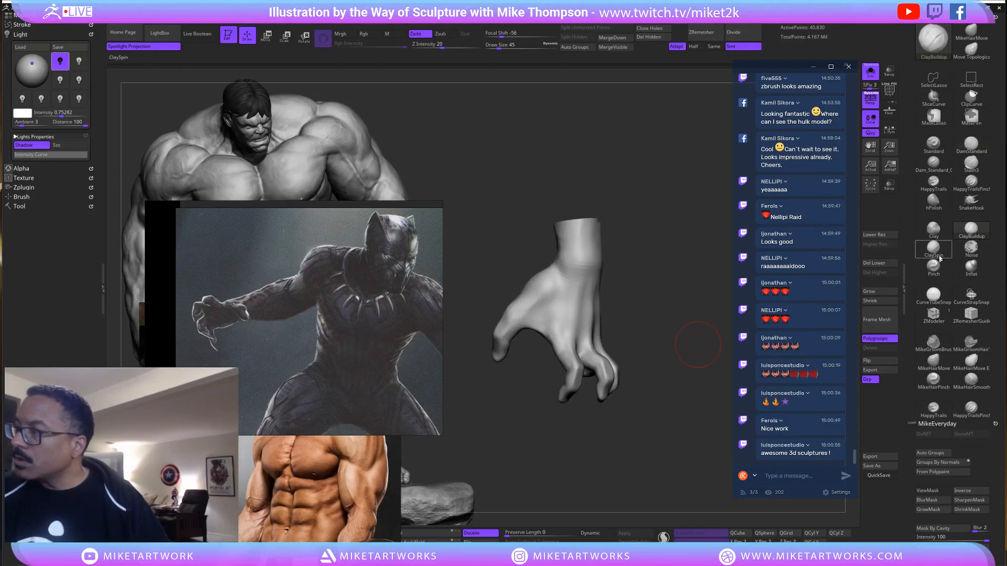
pyautogui.moveTo(649, 305); pyautogui.dragTo(664, 310)
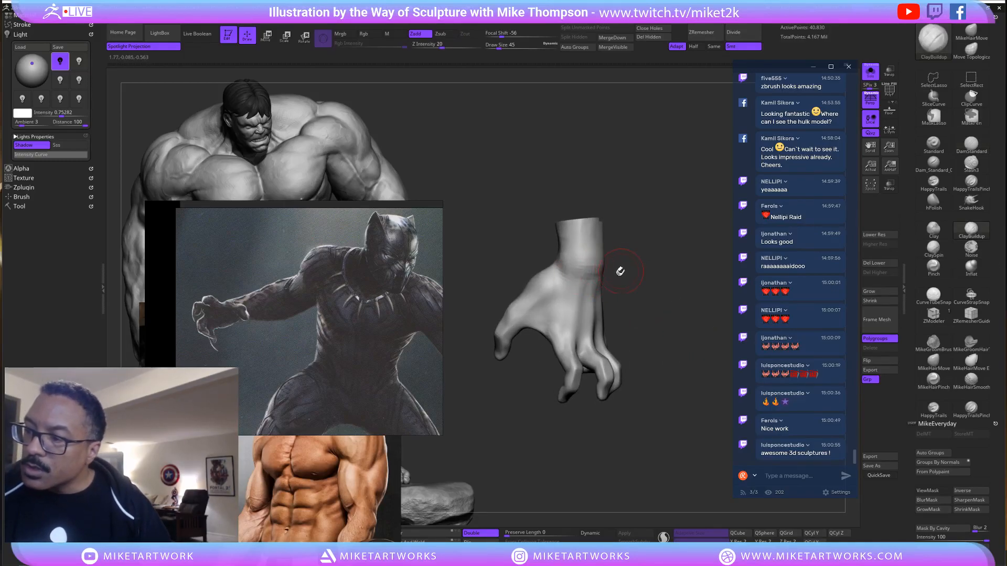
pyautogui.moveTo(618, 271); pyautogui.dragTo(695, 225)
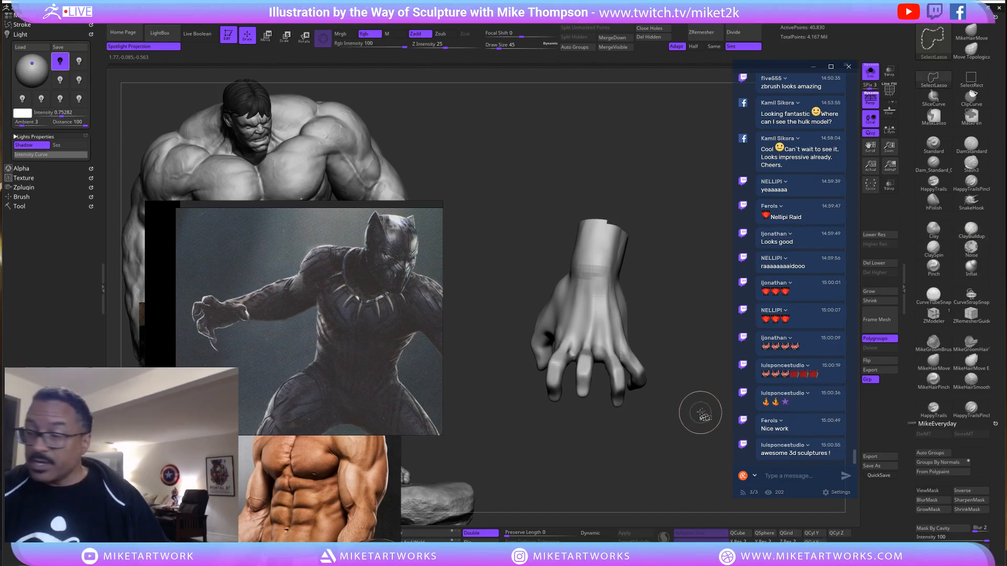
pyautogui.keyDown('ctrl'); pyautogui.keyDown('shift'); pyautogui.click(698, 412); pyautogui.keyUp('shift'); pyautogui.keyUp('ctrl')
pyautogui.moveTo(693, 411)
pyautogui.mouseDown()
pyautogui.moveTo(675, 400)
pyautogui.moveTo(691, 397)
pyautogui.moveTo(658, 393)
pyautogui.moveTo(679, 443)
pyautogui.moveTo(678, 393)
pyautogui.mouseUp()
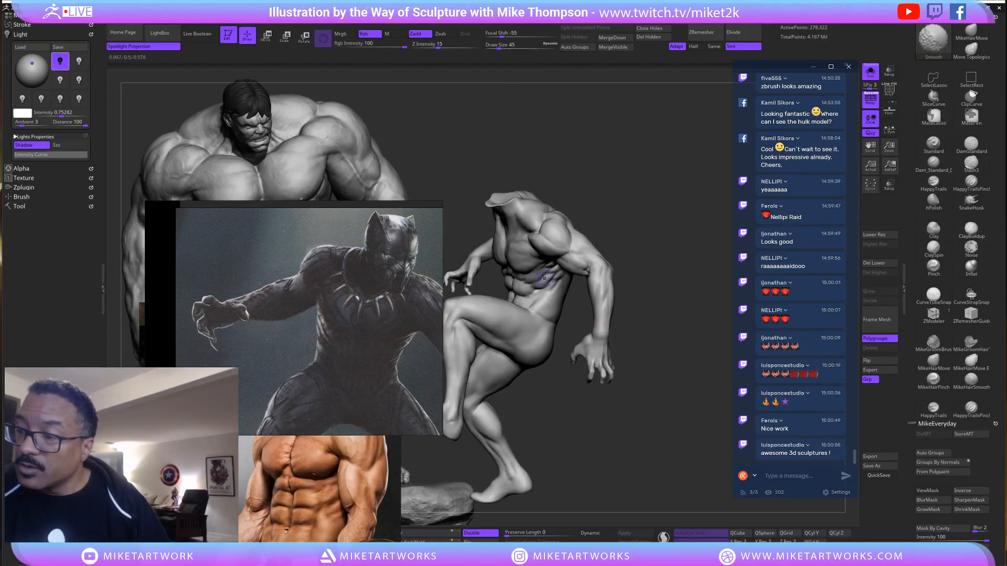
# Step through the body mesh's existing subdivision levels and subdivide it once more at the highest level.
pyautogui.moveTo(631, 224)
pyautogui.mouseDown()
pyautogui.moveTo(662, 204)
pyautogui.moveTo(668, 240)
pyautogui.moveTo(635, 219)
pyautogui.moveTo(650, 220)
pyautogui.mouseUp()
pyautogui.moveTo(643, 268); pyautogui.dragTo(692, 372)
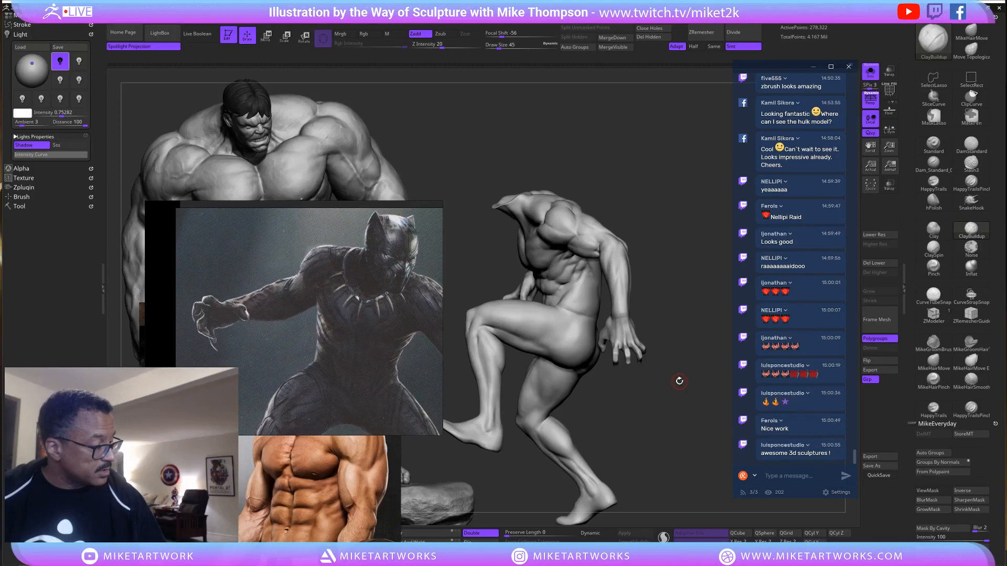
pyautogui.press('shift')
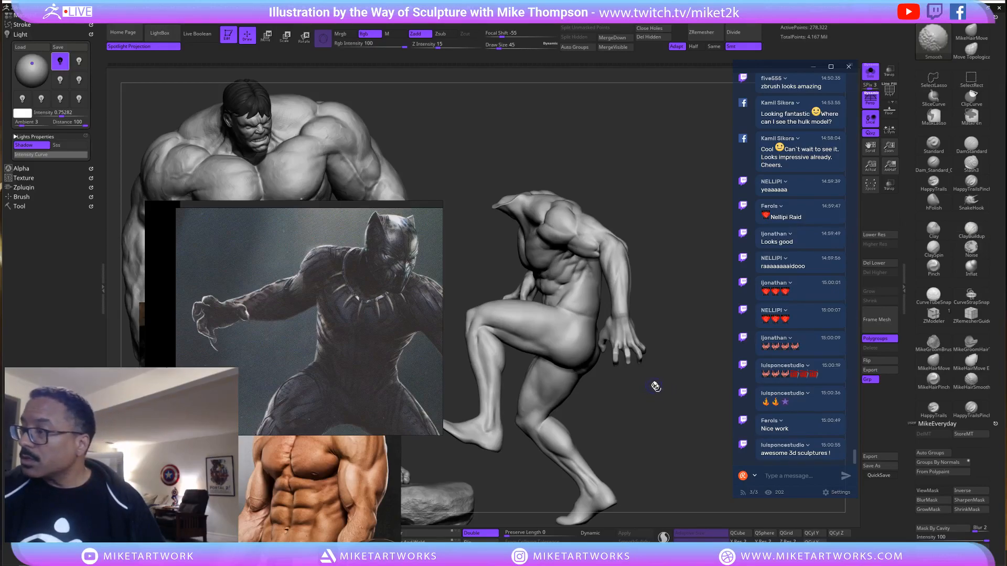
pyautogui.hotkey('shift', 'd')
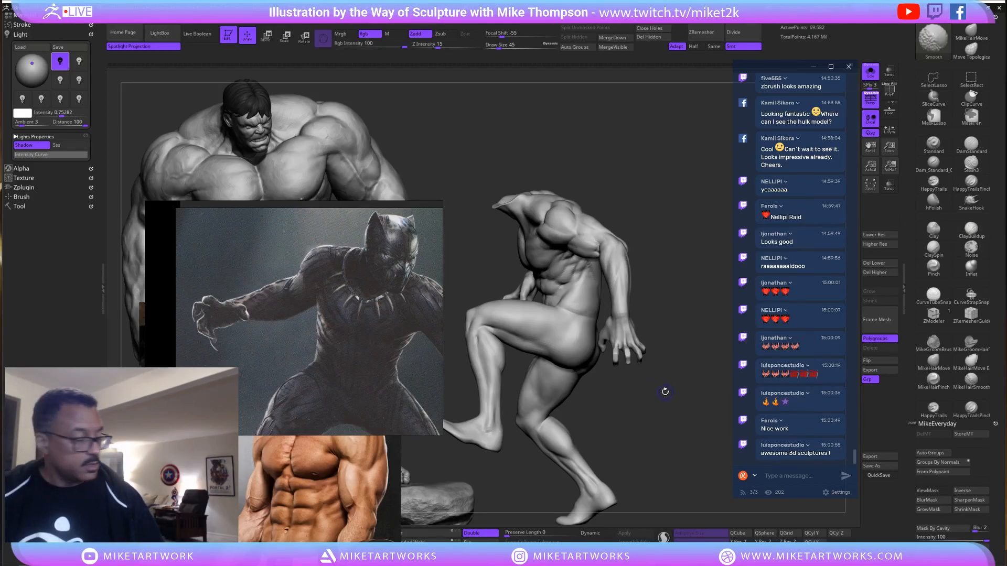
pyautogui.press('d')
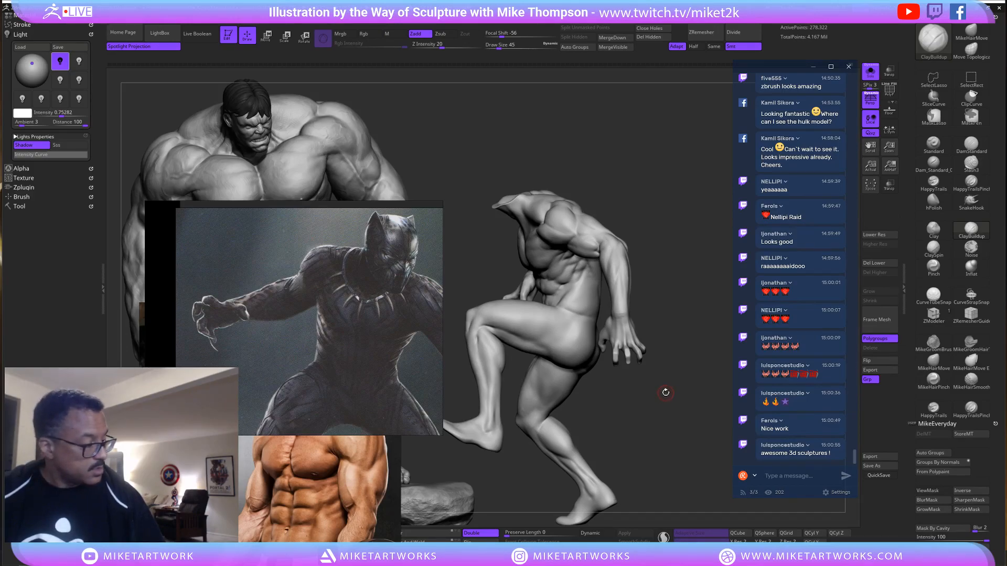
pyautogui.press('ctrl')
pyautogui.hotkey('ctrl', 'd')
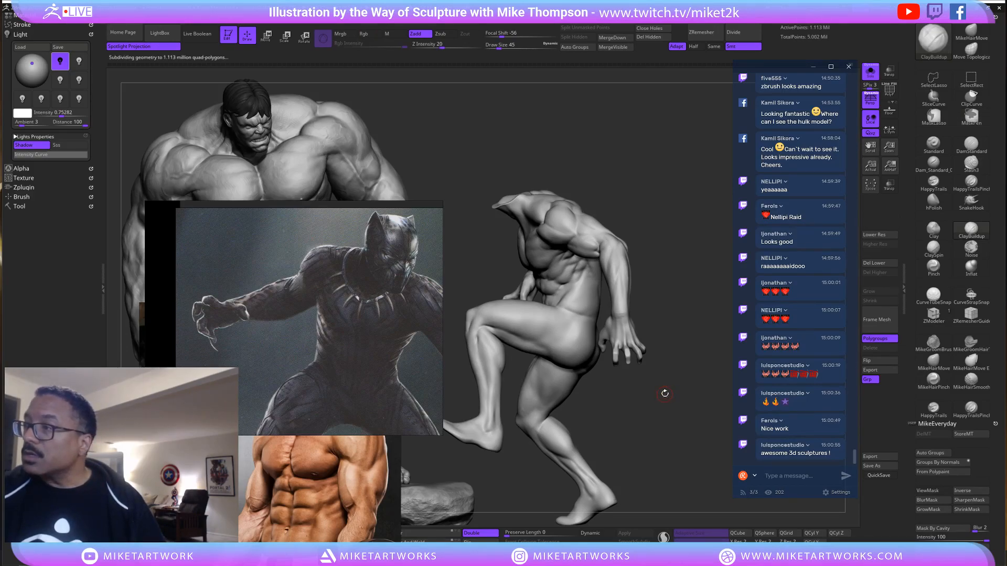
# Isolate the hand of the subdivided body mesh again and frame the back of the hand up close.
pyautogui.moveTo(683, 393); pyautogui.dragTo(717, 351)
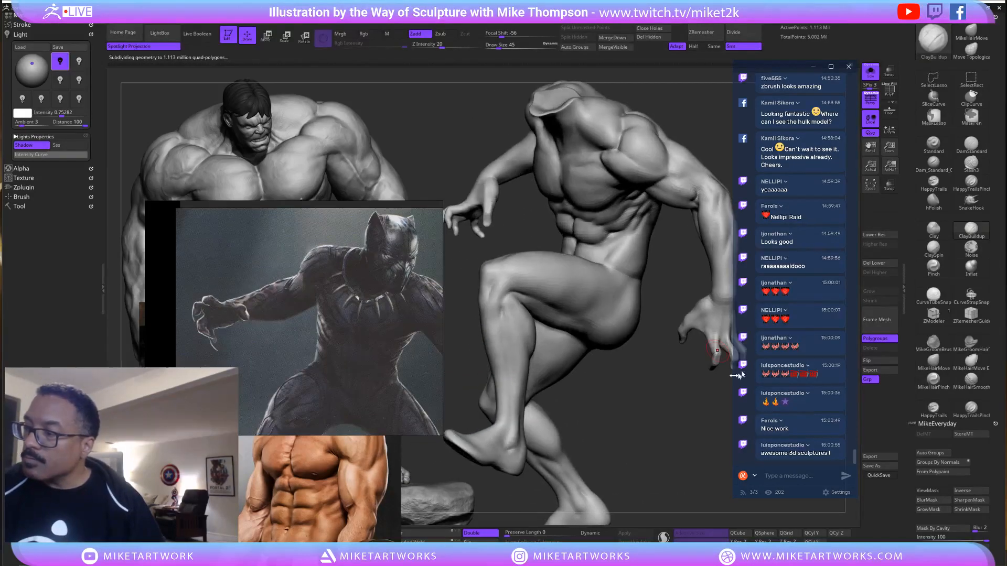
pyautogui.keyDown('alt'); pyautogui.moveTo(671, 384); pyautogui.dragTo(625, 377); pyautogui.keyUp('alt')
pyautogui.moveTo(689, 398)
pyautogui.keyDown('ctrl'); pyautogui.keyDown('shift'); pyautogui.mouseDown()
pyautogui.moveTo(723, 304)
pyautogui.moveTo(686, 262)
pyautogui.moveTo(619, 370)
pyautogui.moveTo(679, 399)
pyautogui.moveTo(612, 387)
pyautogui.moveTo(656, 418)
pyautogui.mouseUp(); pyautogui.keyUp('shift'); pyautogui.keyUp('ctrl')
pyautogui.moveTo(665, 366)
pyautogui.keyDown('alt'); pyautogui.mouseDown()
pyautogui.moveTo(699, 355)
pyautogui.moveTo(673, 356)
pyautogui.mouseUp(); pyautogui.keyUp('alt')
pyautogui.moveTo(673, 355)
pyautogui.keyDown('alt'); pyautogui.mouseDown()
pyautogui.moveTo(718, 350)
pyautogui.moveTo(717, 375)
pyautogui.mouseUp(); pyautogui.keyUp('alt')
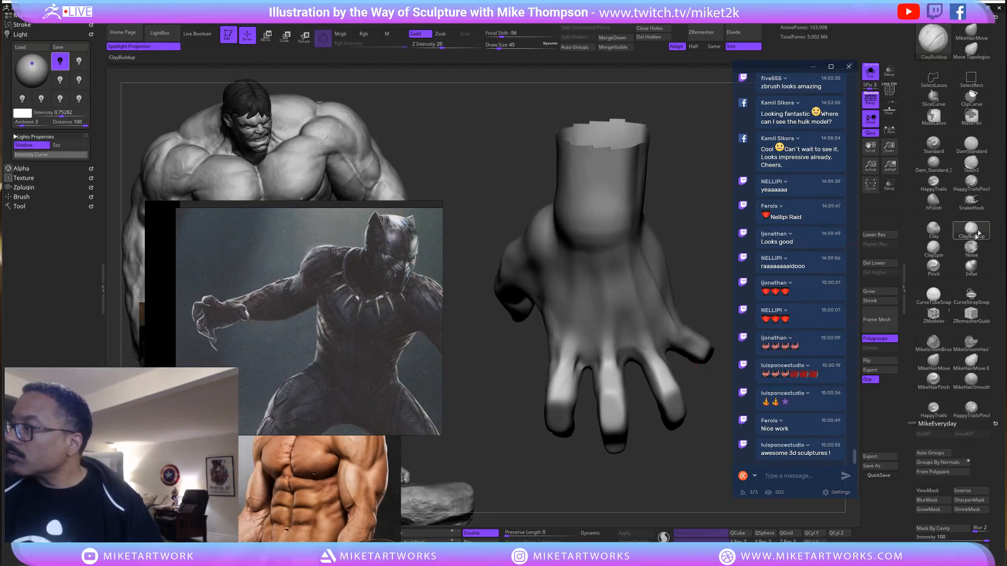
# Build up the tendons along the back of the hand towards the knuckles with the ClaySpin brush at Draw Size 19.
pyautogui.click(933, 248)
pyautogui.press('s')
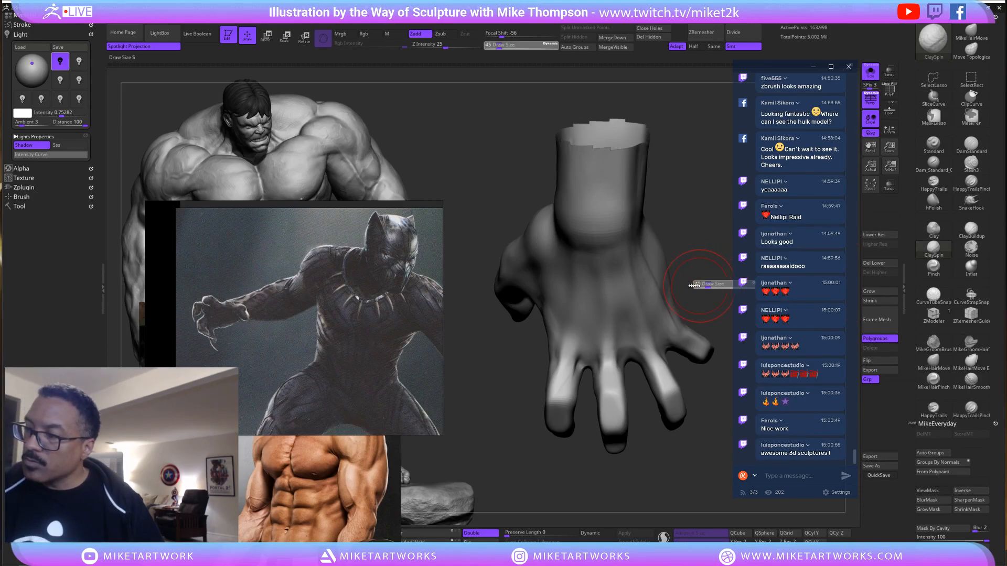
pyautogui.moveTo(694, 285); pyautogui.dragTo(610, 288)
pyautogui.moveTo(679, 270)
pyautogui.mouseDown()
pyautogui.moveTo(698, 265)
pyautogui.moveTo(688, 278)
pyautogui.mouseUp()
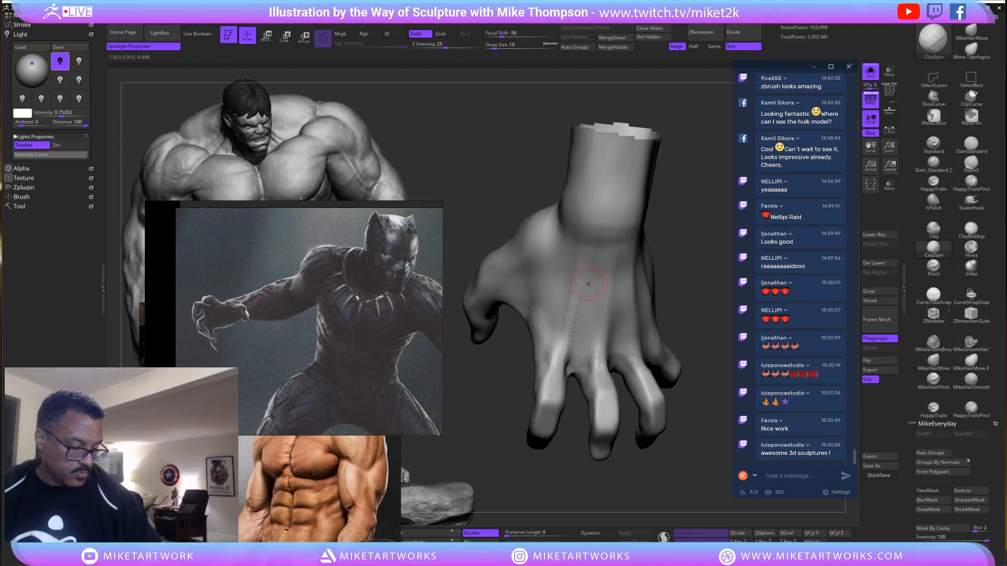
pyautogui.moveTo(646, 282); pyautogui.dragTo(569, 345)
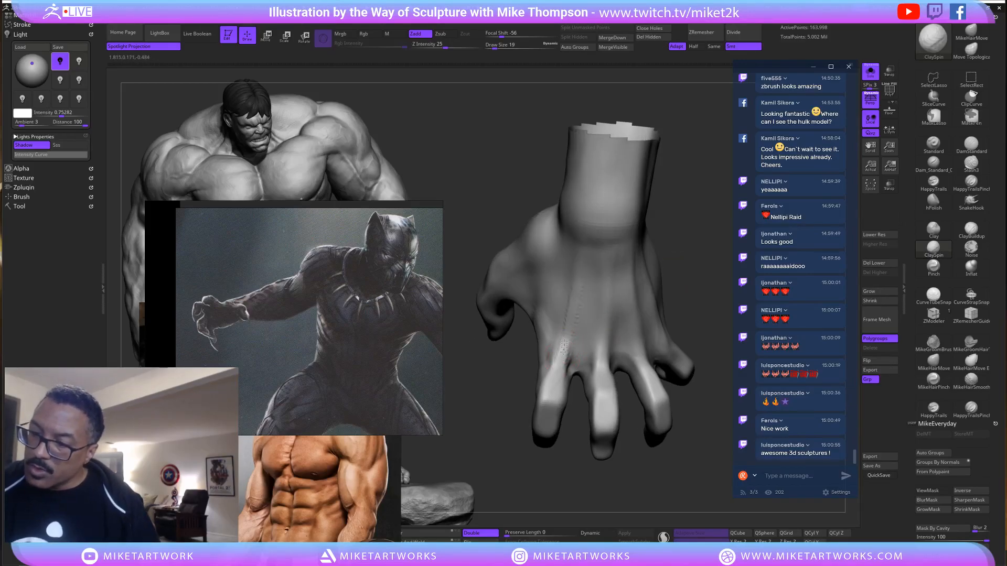
pyautogui.moveTo(676, 272); pyautogui.dragTo(652, 302)
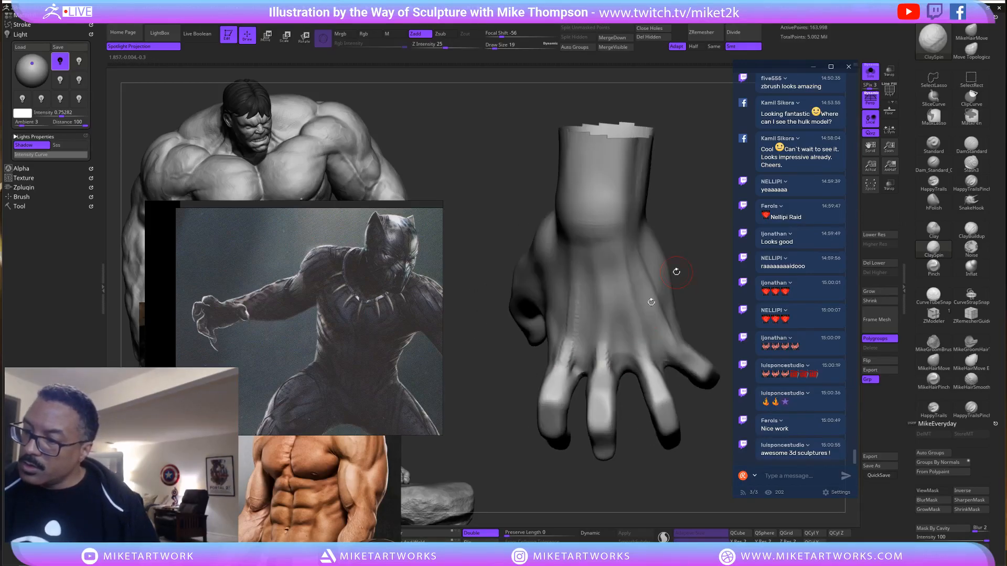
pyautogui.moveTo(701, 278); pyautogui.dragTo(670, 333)
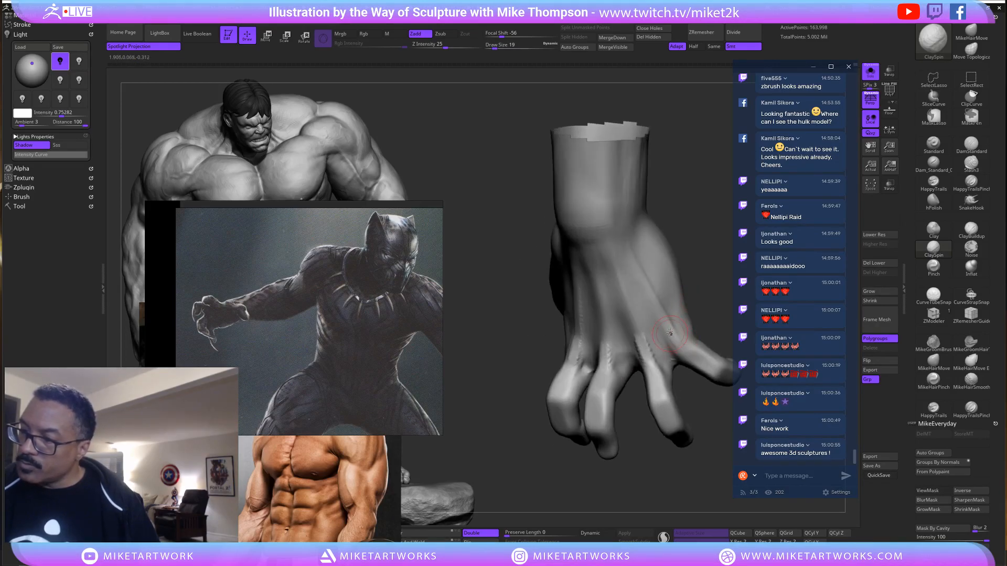
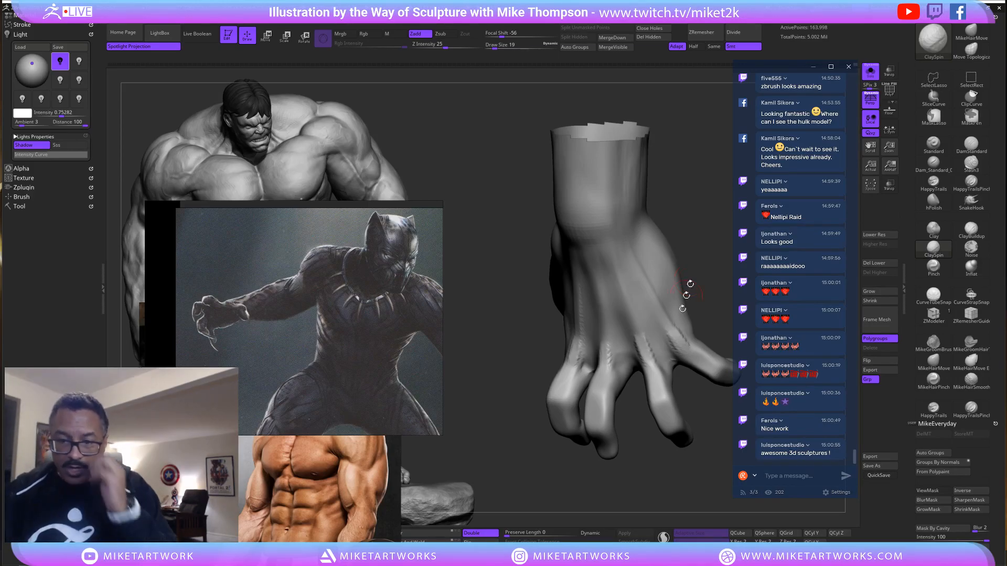
# Search the muscle anatomy photo board for close-up references of hands and forearms.
pyautogui.moveTo(338, 478); pyautogui.dragTo(373, 321, button='right')
pyautogui.scroll(-10, 372, 328)
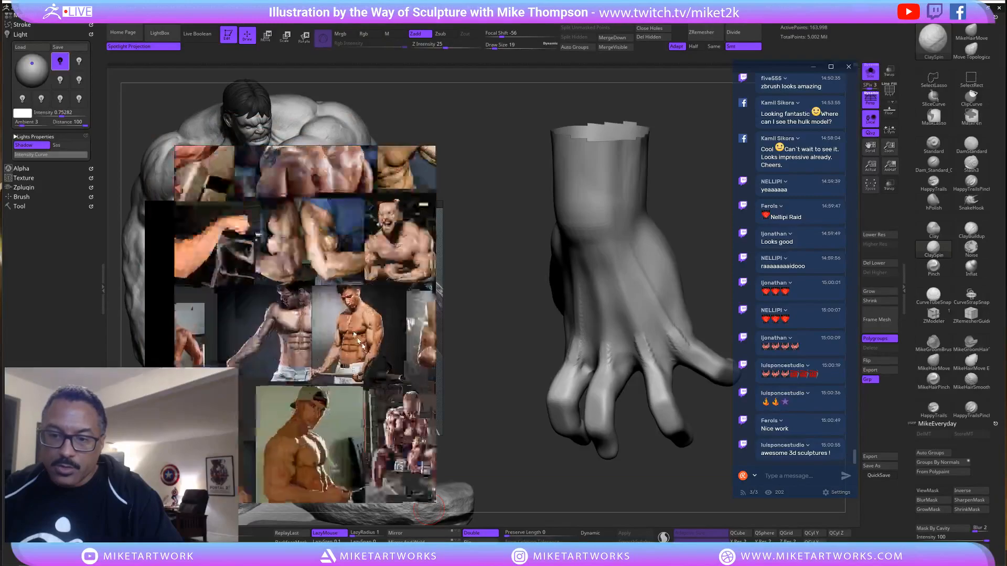
pyautogui.moveTo(377, 361); pyautogui.dragTo(315, 381, button='middle')
pyautogui.scroll(6, 329, 311)
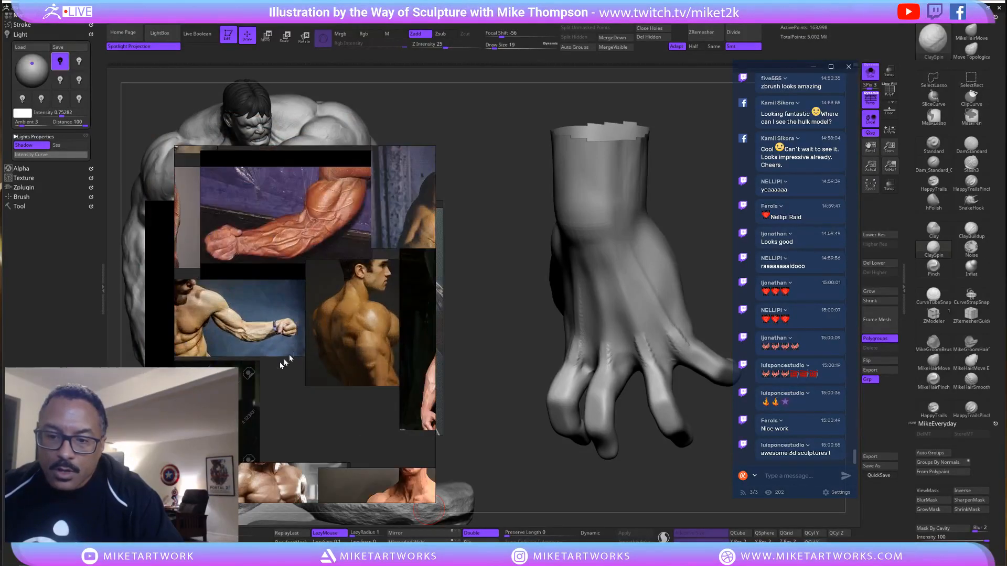
pyautogui.scroll(-8, 283, 367)
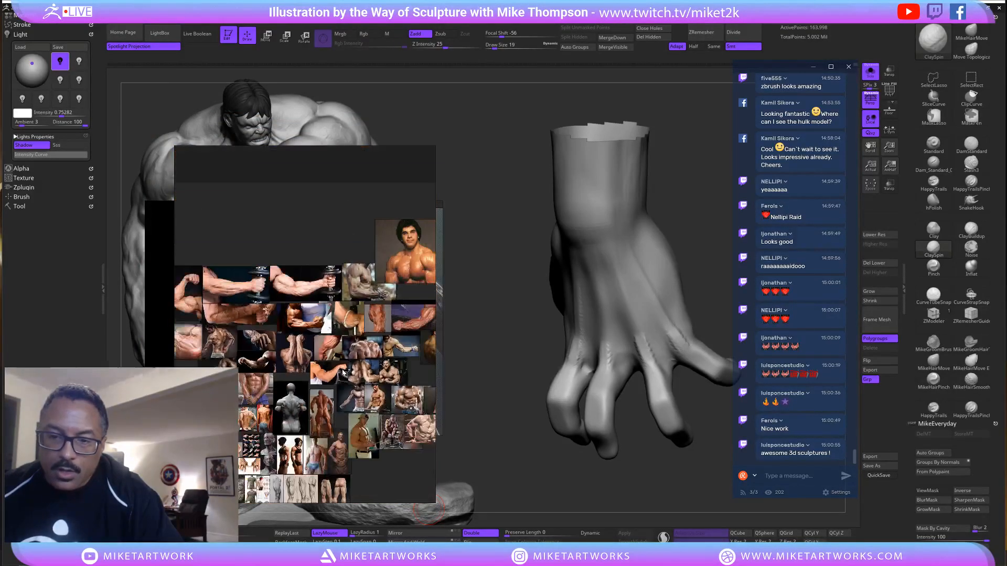
pyautogui.moveTo(328, 362); pyautogui.dragTo(436, 313, button='middle')
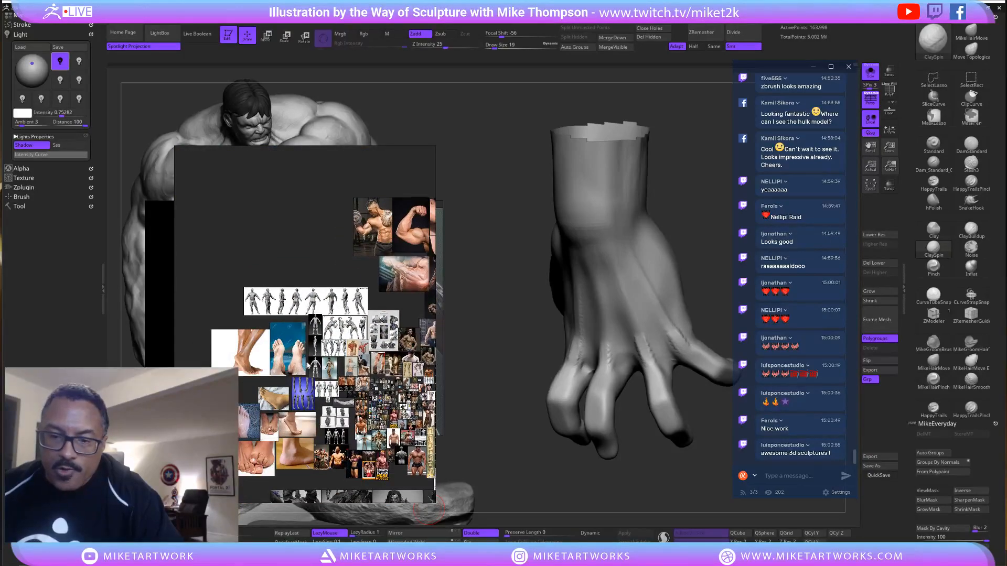
pyautogui.moveTo(308, 366); pyautogui.dragTo(329, 270, button='middle')
pyautogui.moveTo(419, 315); pyautogui.dragTo(223, 265, button='middle')
pyautogui.moveTo(297, 354); pyautogui.dragTo(223, 399, button='middle')
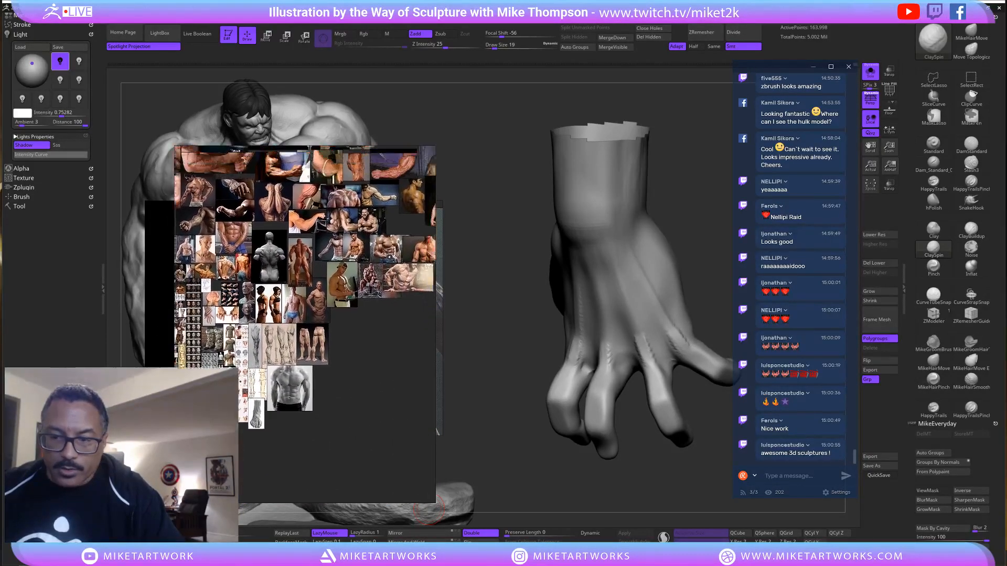
pyautogui.scroll(6, 341, 410)
pyautogui.moveTo(353, 410); pyautogui.dragTo(316, 411, button='middle')
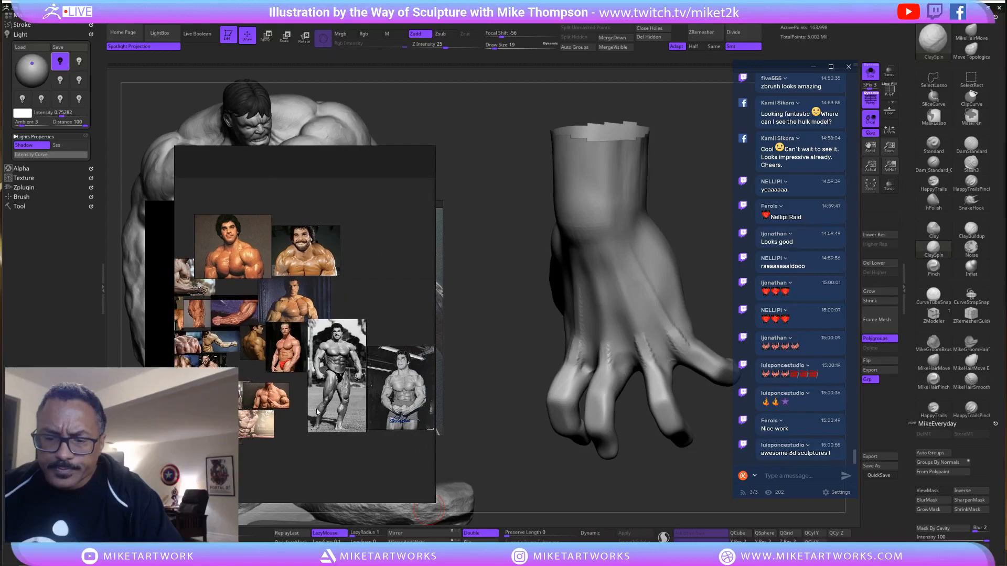
pyautogui.scroll(6, 316, 409)
pyautogui.moveTo(242, 397); pyautogui.dragTo(392, 455, button='middle')
pyautogui.moveTo(258, 452); pyautogui.dragTo(272, 359, button='middle')
pyautogui.scroll(2, 271, 358)
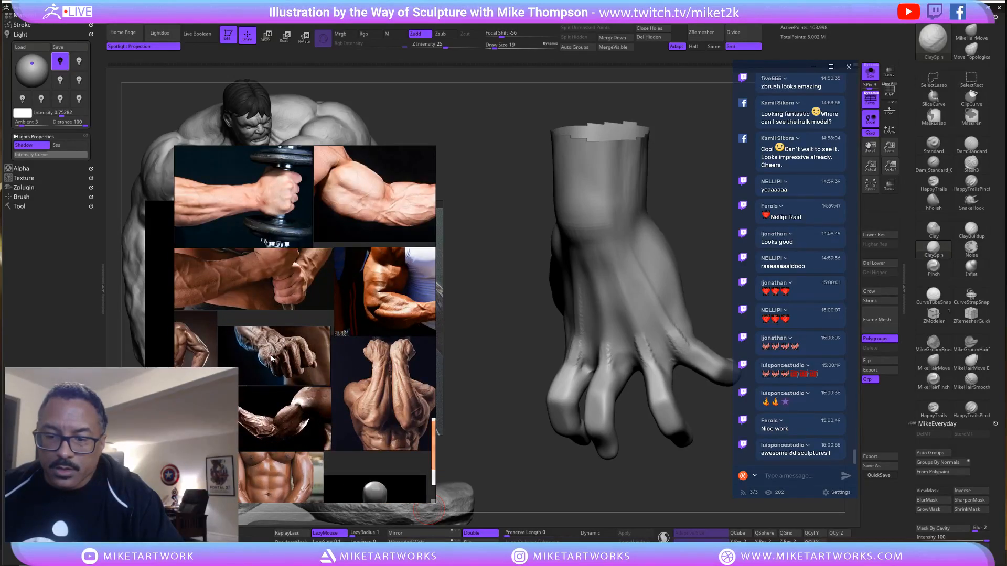
# Open a second, empty PureRef board alongside the muscle anatomy board.
pyautogui.scroll(-2, 272, 359)
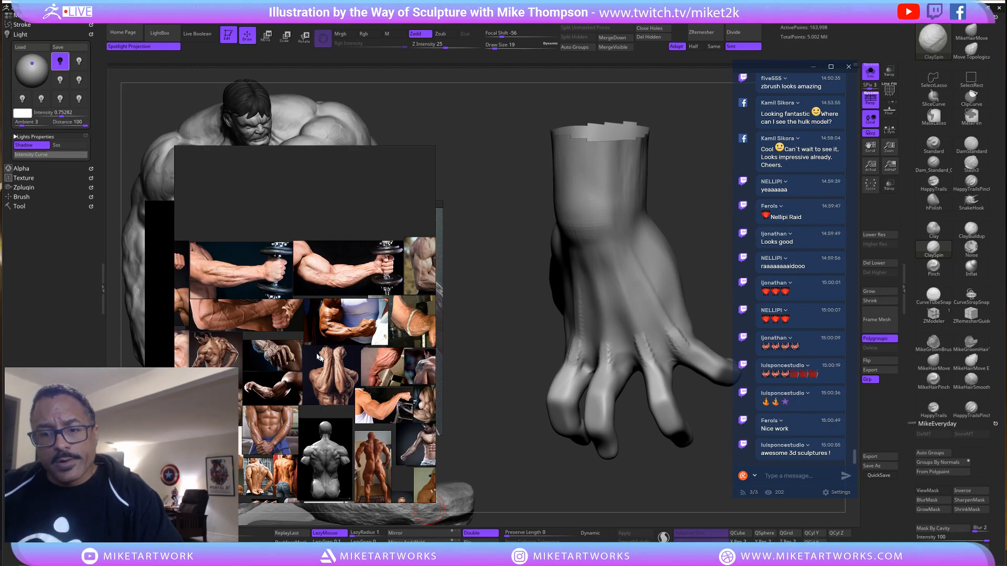
pyautogui.scroll(-4, 319, 357)
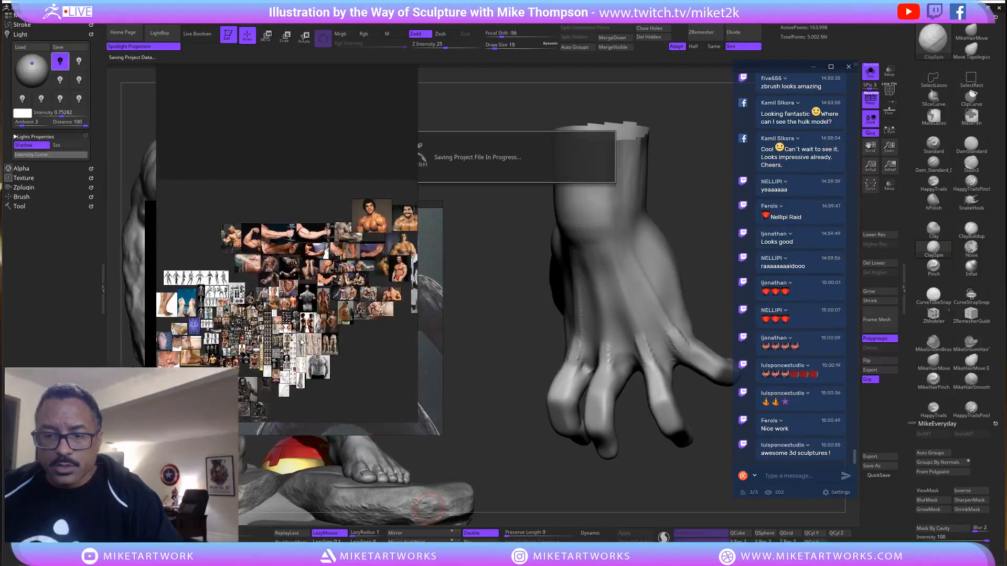
pyautogui.scroll(4, 302, 341)
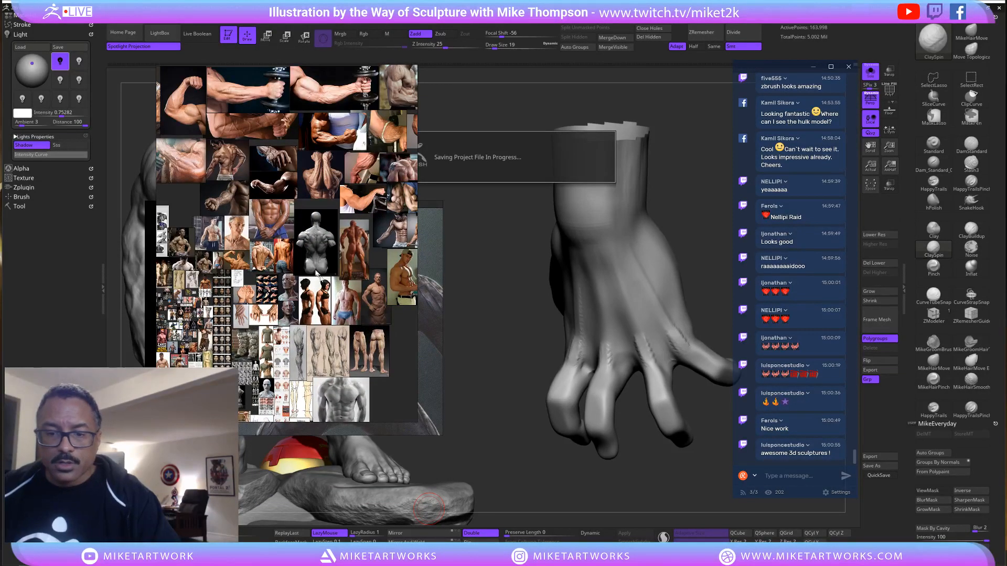
pyautogui.press('super')
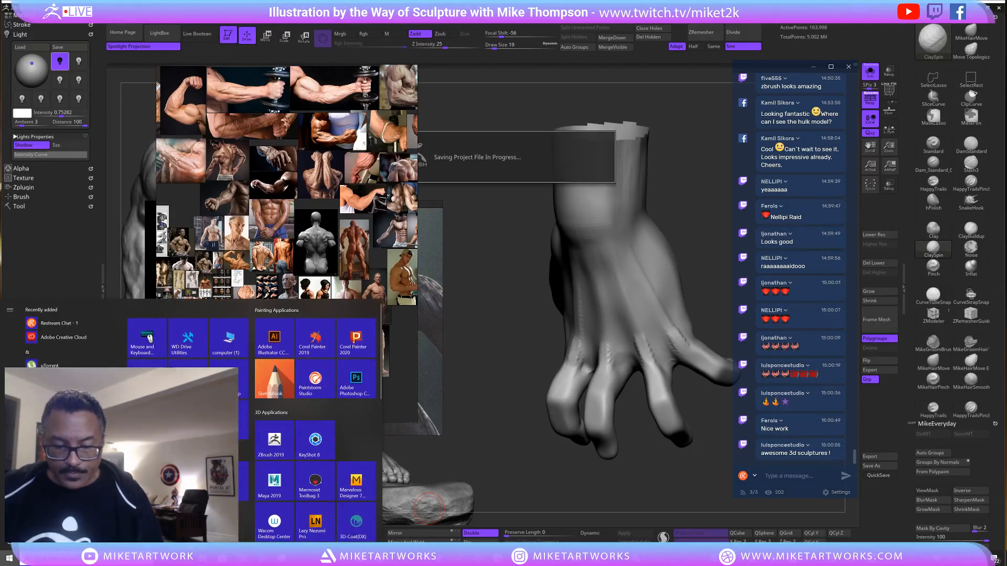
pyautogui.rightClick(242, 558)
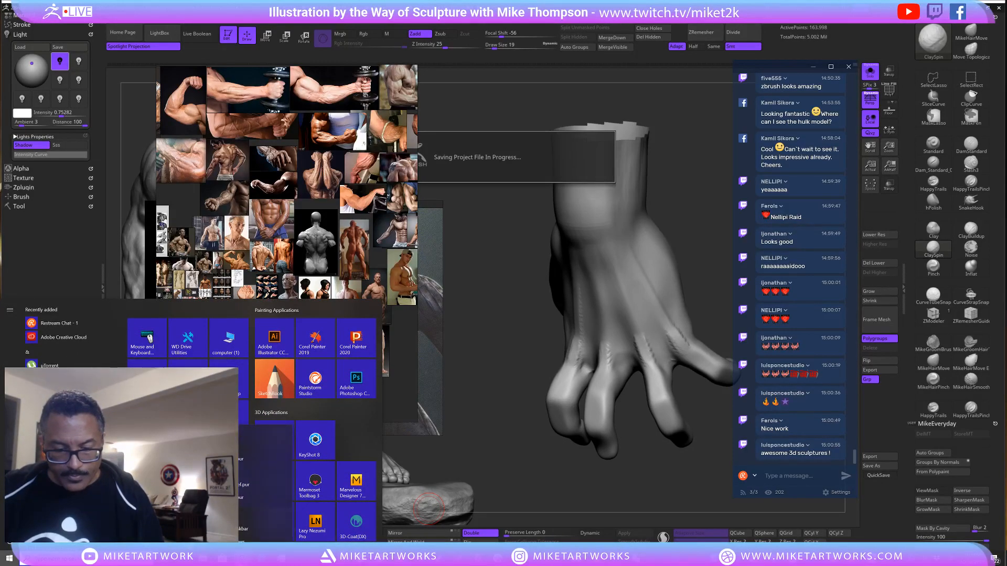
pyautogui.click(239, 515)
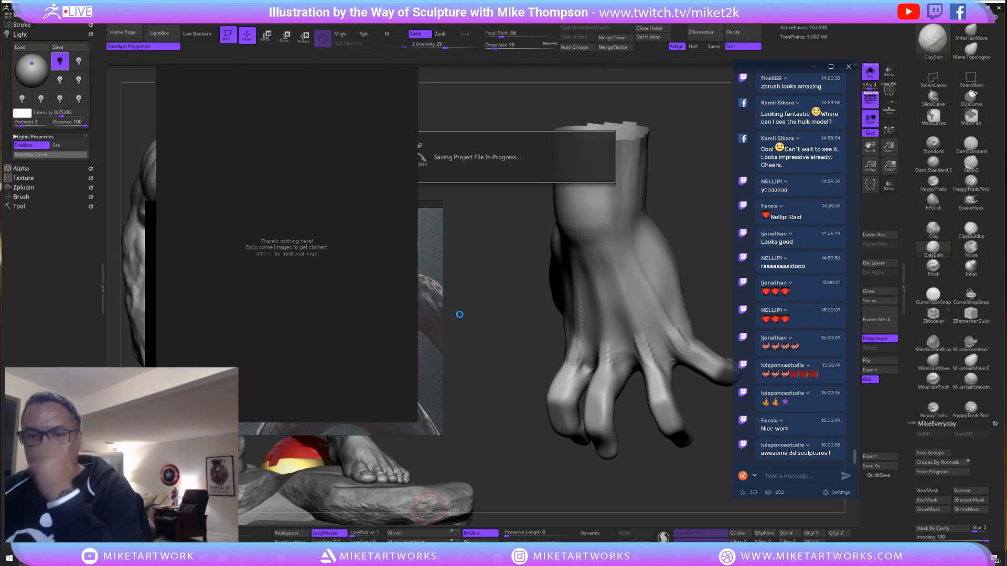
# Start loading a saved scene into the empty board and browse to the Hulk folder inside the quick-access sculpts folder.
pyautogui.rightClick(280, 188)
pyautogui.moveTo(313, 308)
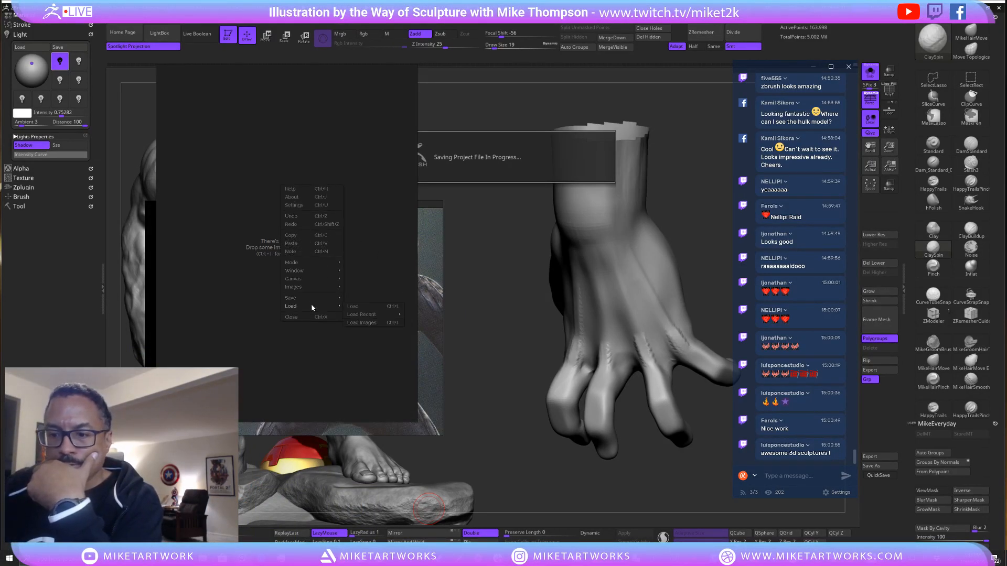
pyautogui.moveTo(366, 316)
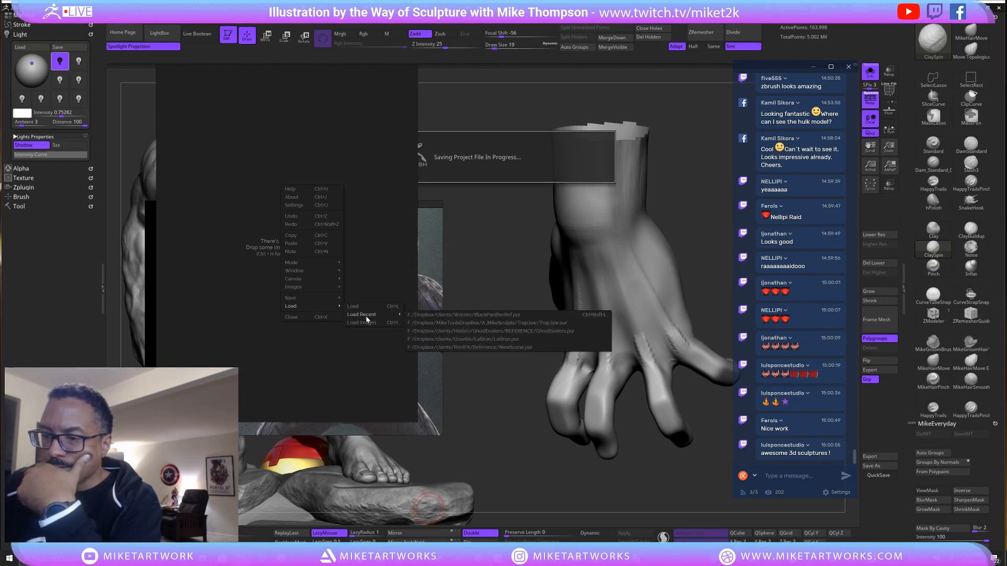
pyautogui.click(352, 306)
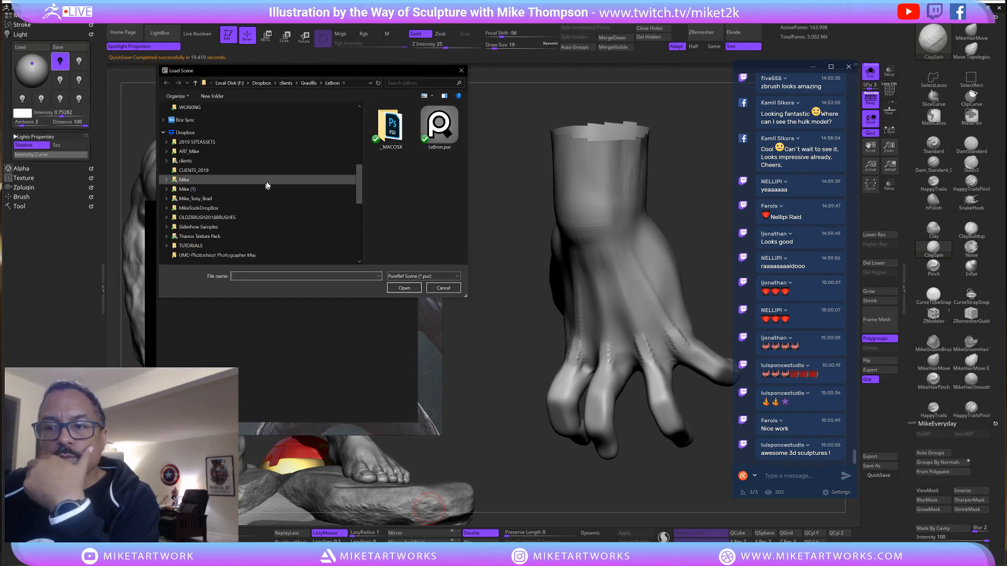
pyautogui.scroll(9, 270, 178)
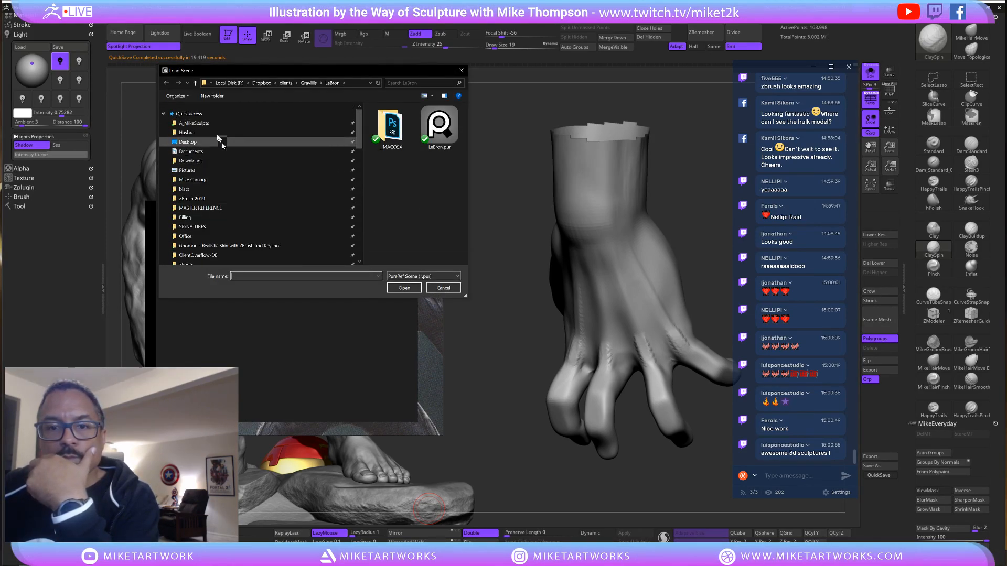
pyautogui.click(199, 122)
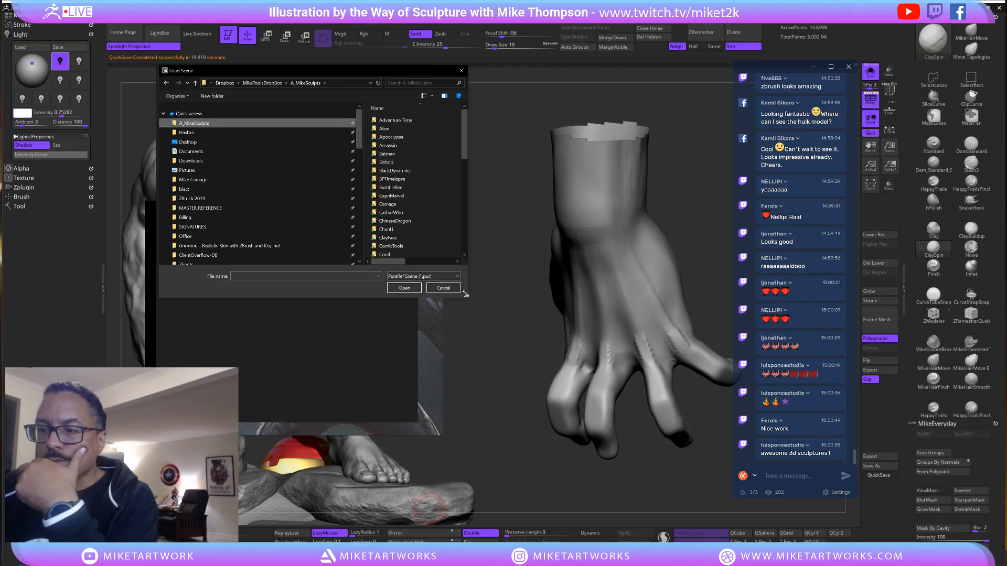
pyautogui.moveTo(466, 295); pyautogui.dragTo(505, 479)
pyautogui.scroll(-1, 385, 271)
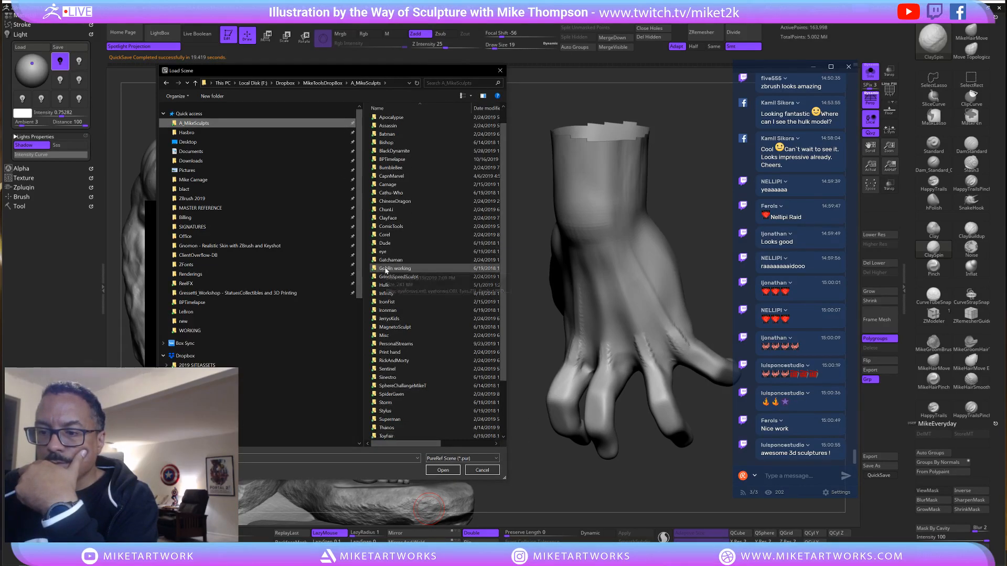
pyautogui.doubleClick(387, 285)
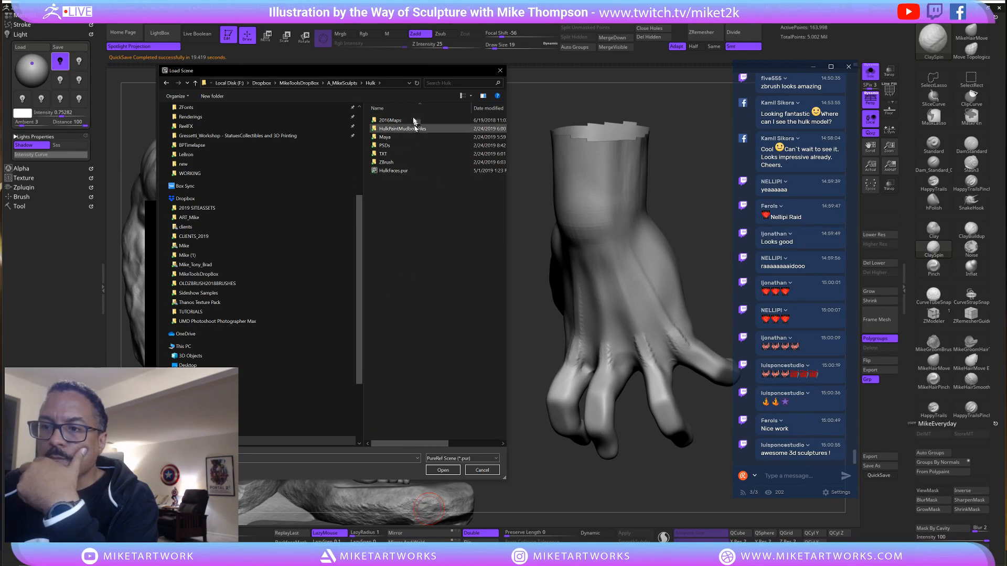
pyautogui.click(401, 170)
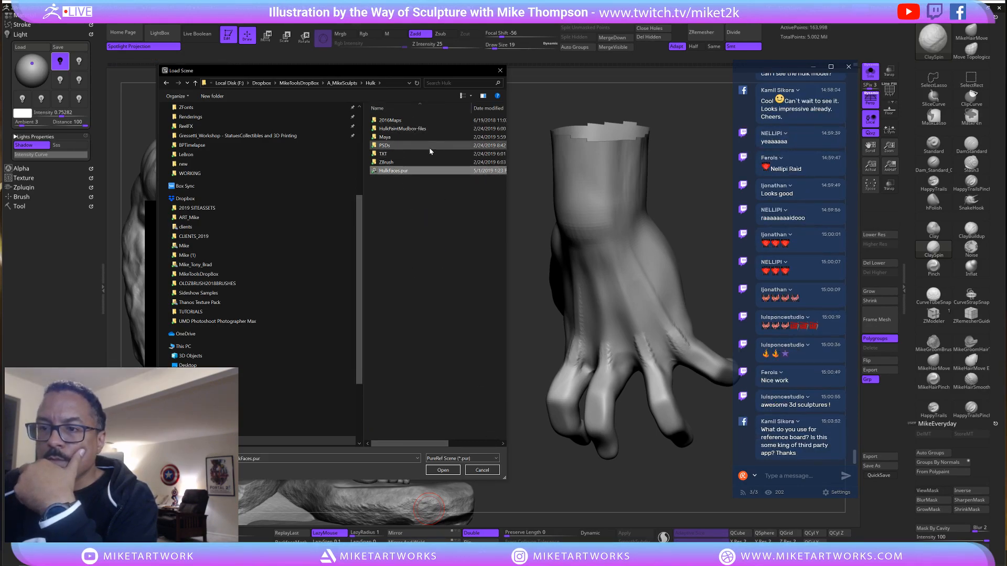
# Check the HulkStanding and HulkRunning subfolders for board files and load HulkFaces.pur from the Hulk folder.
pyautogui.doubleClick(425, 163)
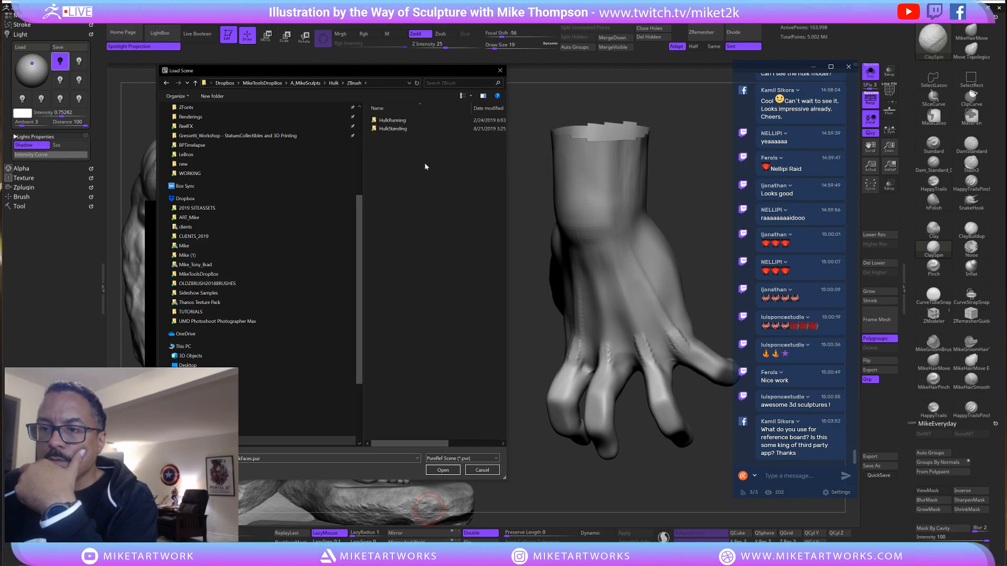
pyautogui.doubleClick(400, 129)
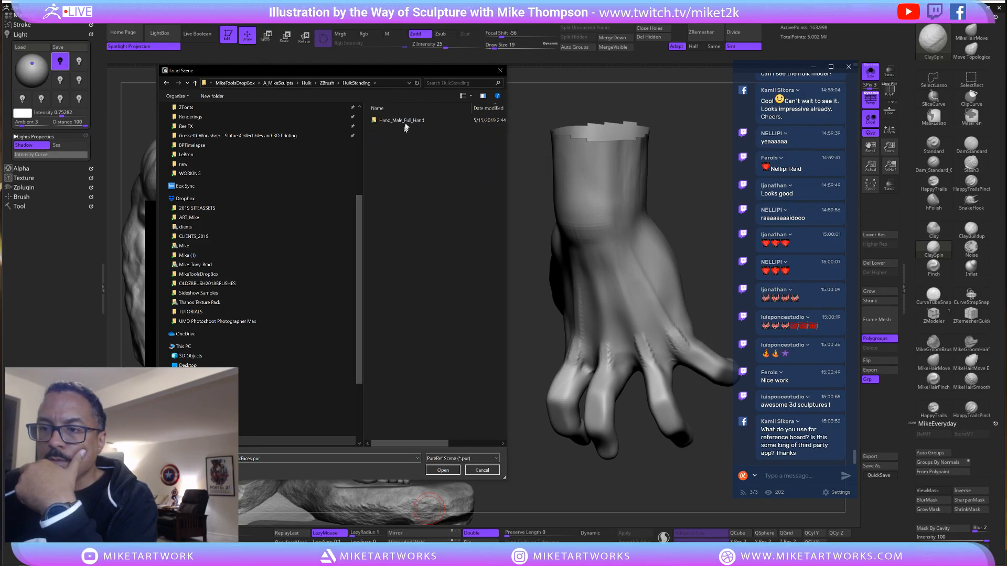
pyautogui.click(327, 83)
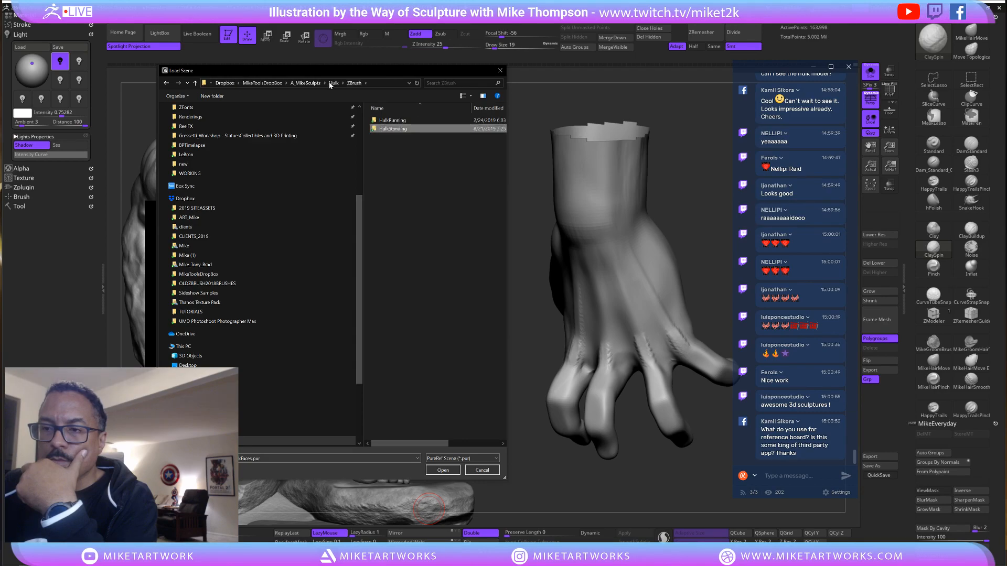
pyautogui.doubleClick(395, 120)
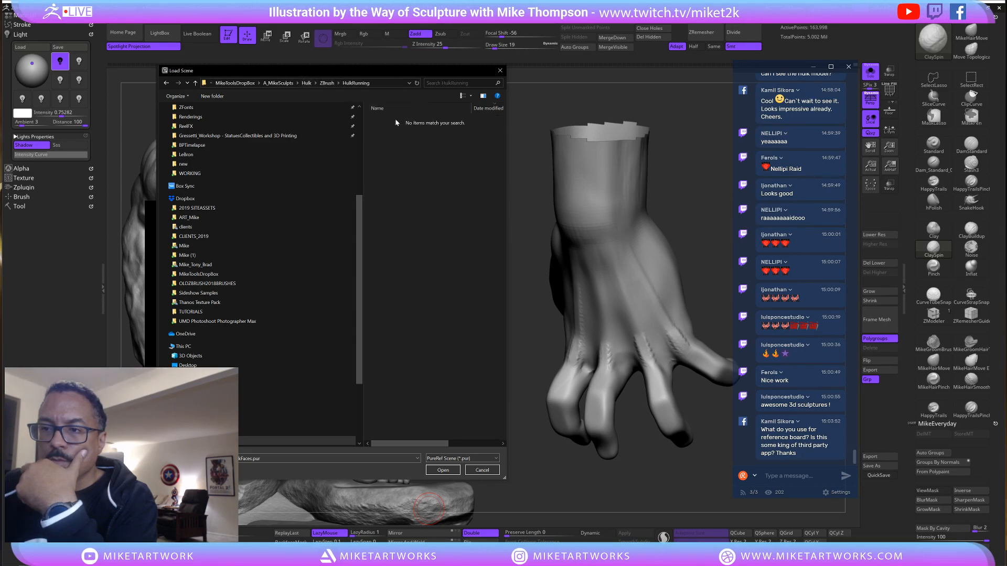
pyautogui.click(309, 84)
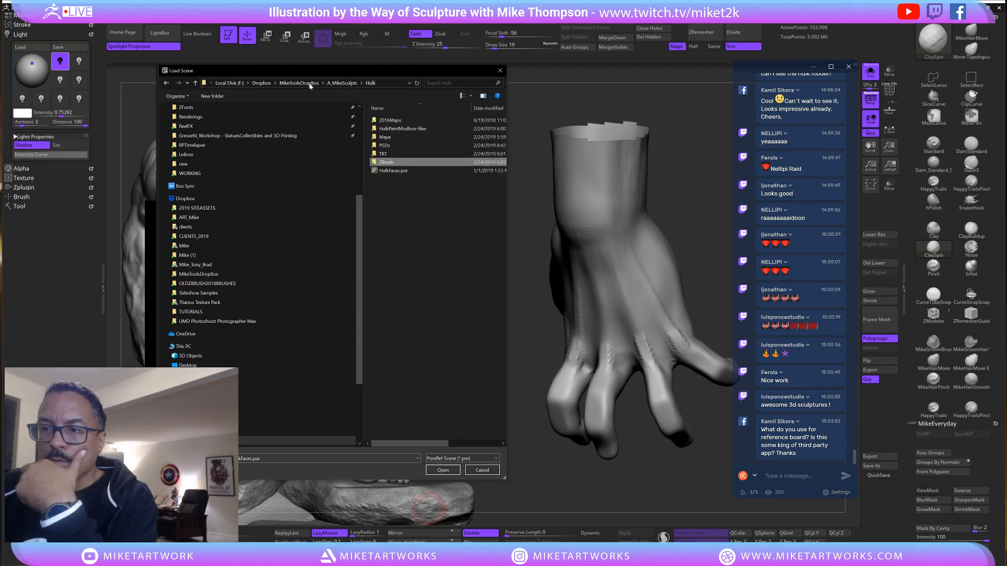
pyautogui.doubleClick(399, 171)
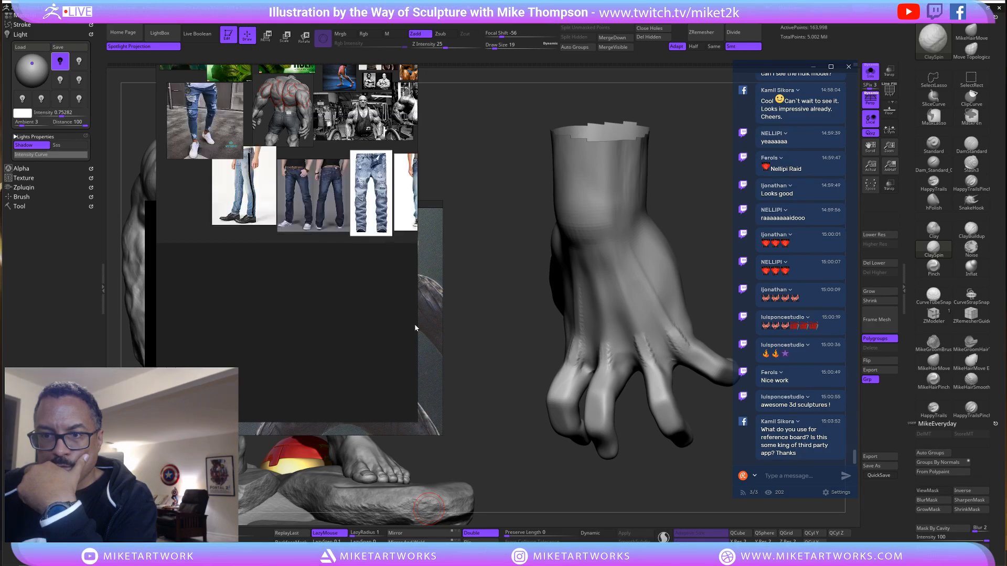
# Find the annotated Hulk sculpt renders on the loaded board and enlarge the board's window.
pyautogui.moveTo(361, 100); pyautogui.dragTo(163, 340, button='middle')
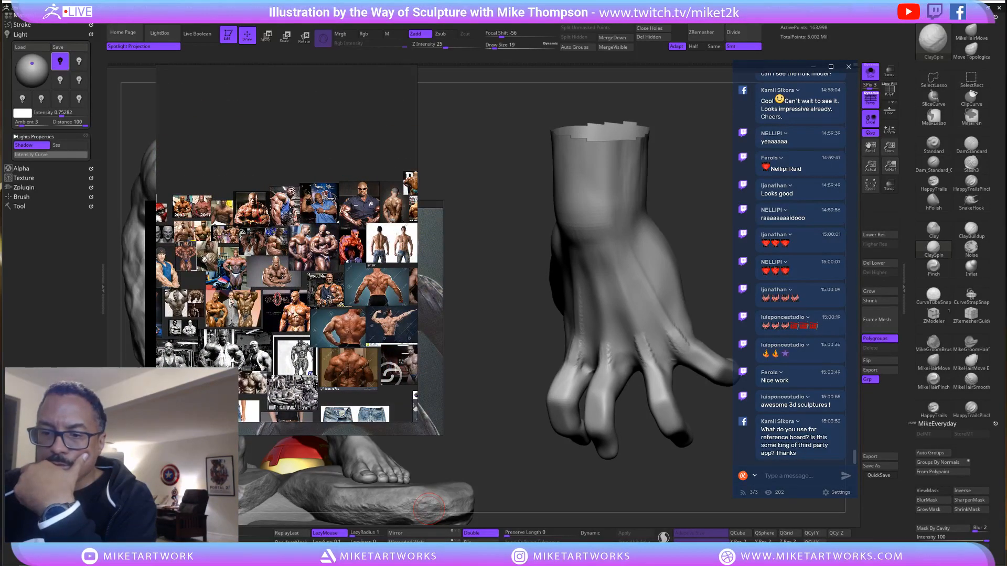
pyautogui.moveTo(294, 313)
pyautogui.mouseDown(button='middle')
pyautogui.moveTo(158, 323)
pyautogui.moveTo(181, 320)
pyautogui.moveTo(178, 231)
pyautogui.moveTo(270, 291)
pyautogui.moveTo(279, 283)
pyautogui.moveTo(350, 343)
pyautogui.moveTo(221, 322)
pyautogui.mouseUp(button='middle')
pyautogui.scroll(5, 283, 280)
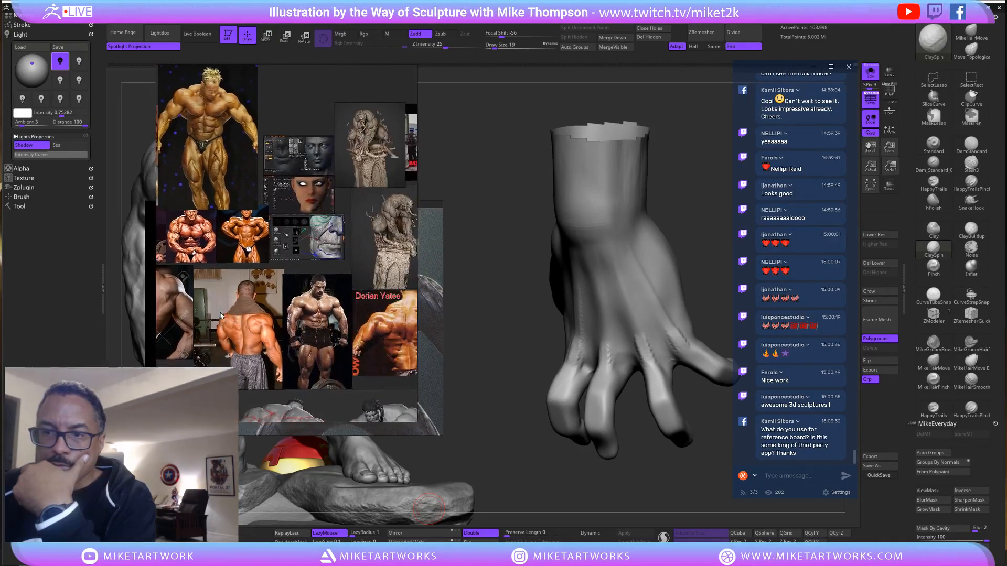
pyautogui.moveTo(419, 430); pyautogui.dragTo(391, 241, button='middle')
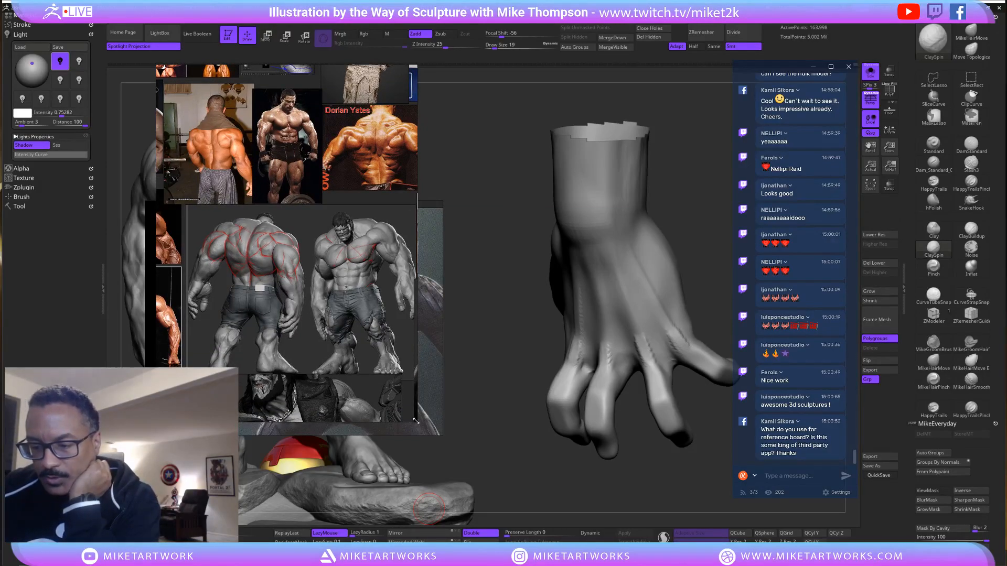
pyautogui.moveTo(416, 421); pyautogui.dragTo(632, 547)
# Examine the bodybuilder photos, Hulk faces and sculpt renders across the enlarged board for hand and muscle references.
pyautogui.moveTo(349, 306); pyautogui.dragTo(484, 393, button='middle')
pyautogui.moveTo(466, 354); pyautogui.dragTo(448, 331, button='middle')
pyautogui.moveTo(306, 296); pyautogui.dragTo(394, 339, button='middle')
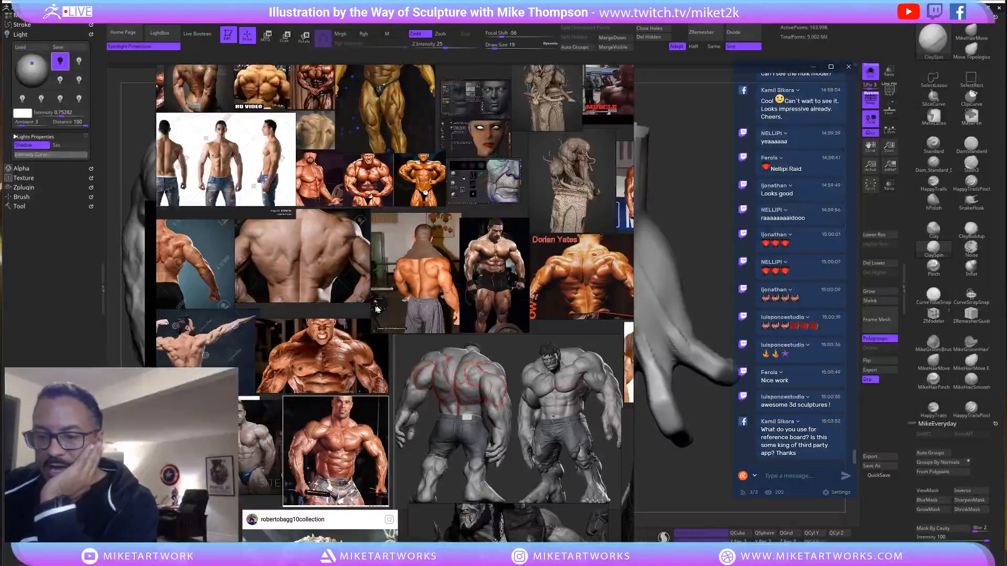
pyautogui.moveTo(367, 306); pyautogui.dragTo(408, 345, button='middle')
pyautogui.moveTo(423, 394); pyautogui.dragTo(520, 388, button='middle')
pyautogui.moveTo(462, 397); pyautogui.dragTo(685, 404, button='middle')
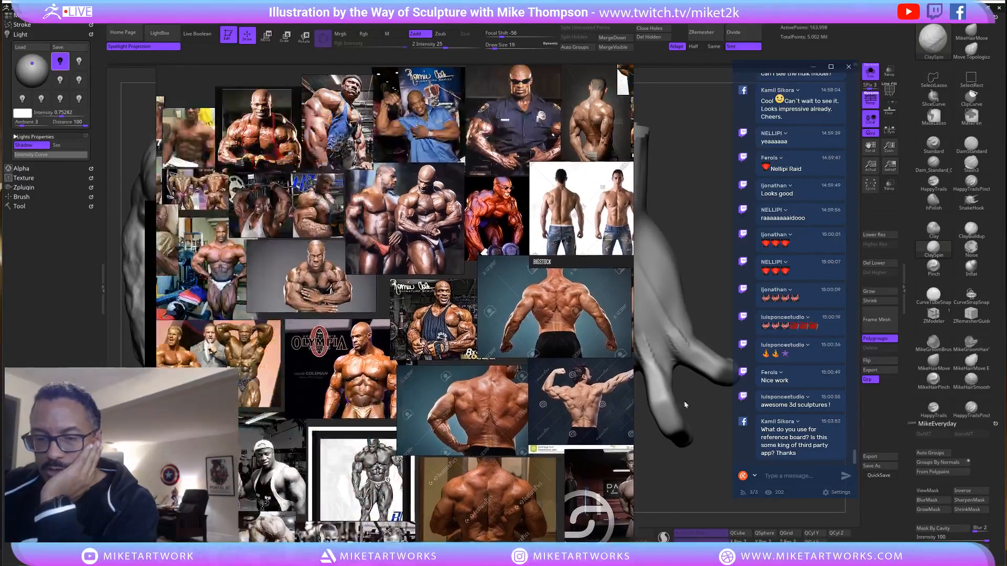
pyautogui.moveTo(476, 411); pyautogui.dragTo(543, 406, button='middle')
pyautogui.moveTo(399, 398); pyautogui.dragTo(564, 412, button='middle')
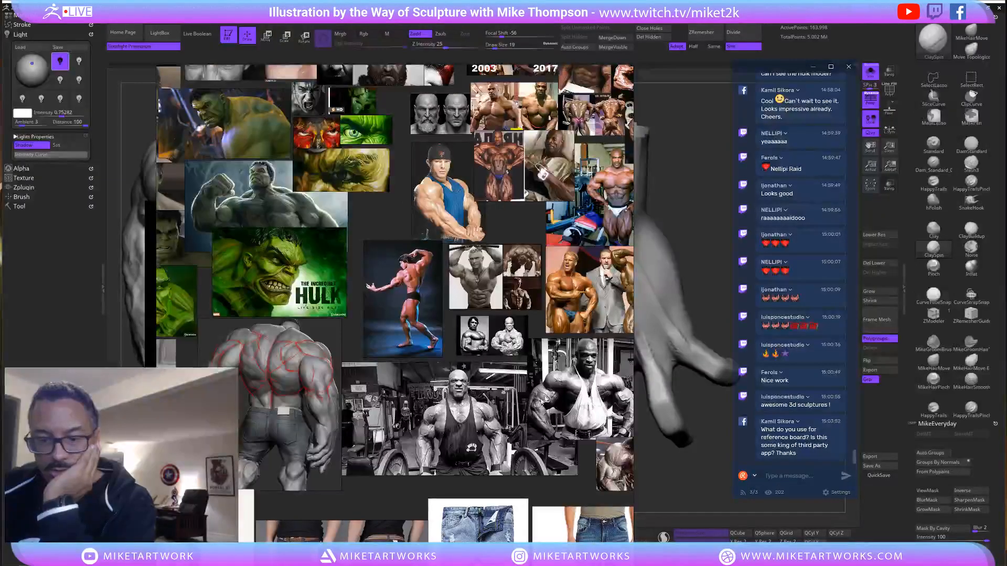
pyautogui.moveTo(509, 393); pyautogui.dragTo(372, 463, button='middle')
pyautogui.moveTo(549, 445); pyautogui.dragTo(336, 460, button='middle')
pyautogui.moveTo(540, 421); pyautogui.dragTo(392, 474, button='middle')
pyautogui.moveTo(532, 456); pyautogui.dragTo(346, 372, button='middle')
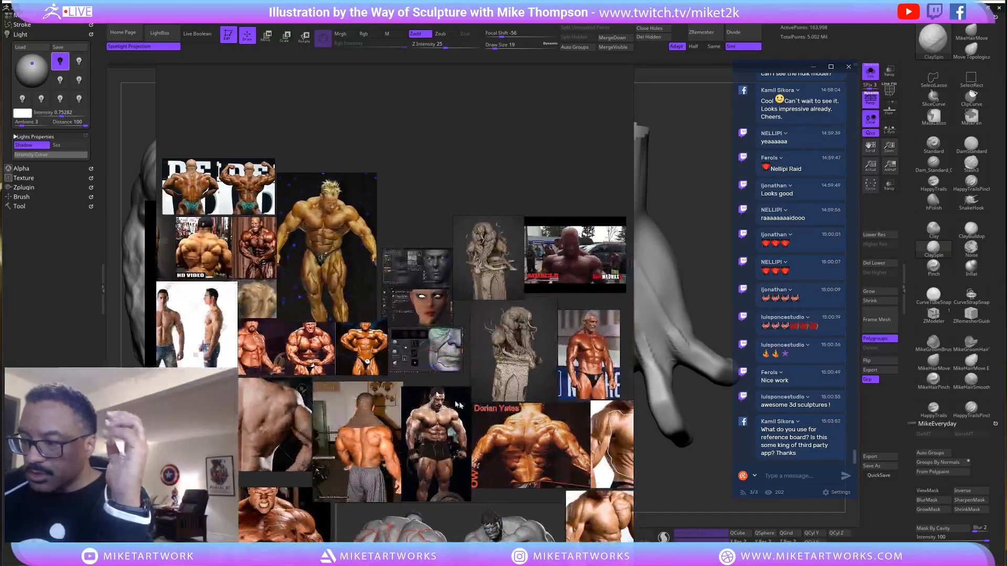
pyautogui.moveTo(512, 421); pyautogui.dragTo(486, 339, button='middle')
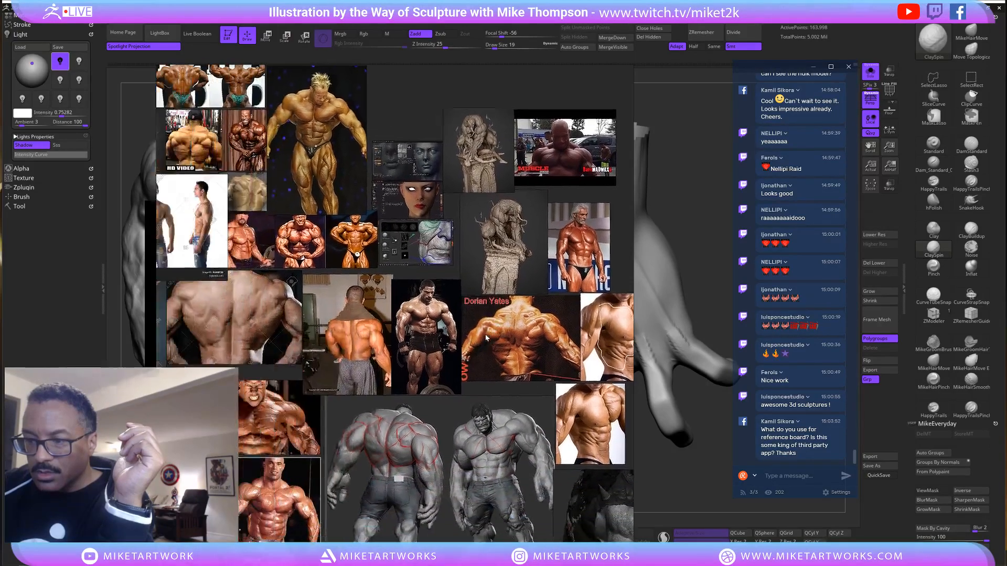
pyautogui.moveTo(360, 368); pyautogui.dragTo(553, 399, button='middle')
pyautogui.moveTo(304, 367); pyautogui.dragTo(514, 387, button='middle')
pyautogui.moveTo(356, 393); pyautogui.dragTo(407, 378, button='middle')
# Examine the photo of the bodybuilder posing with one arm outstretched up close.
pyautogui.scroll(2, 340, 385)
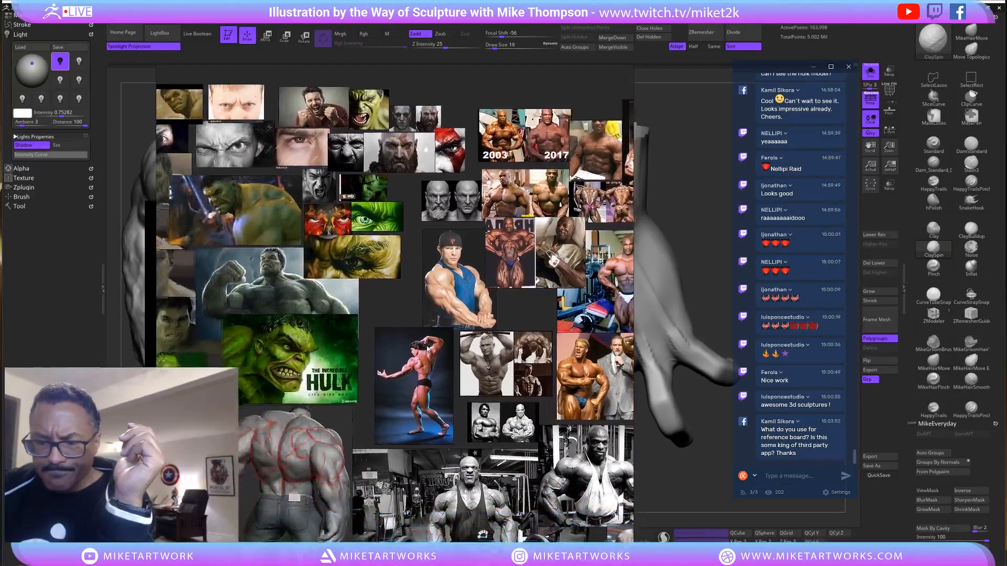
pyautogui.scroll(4, 409, 404)
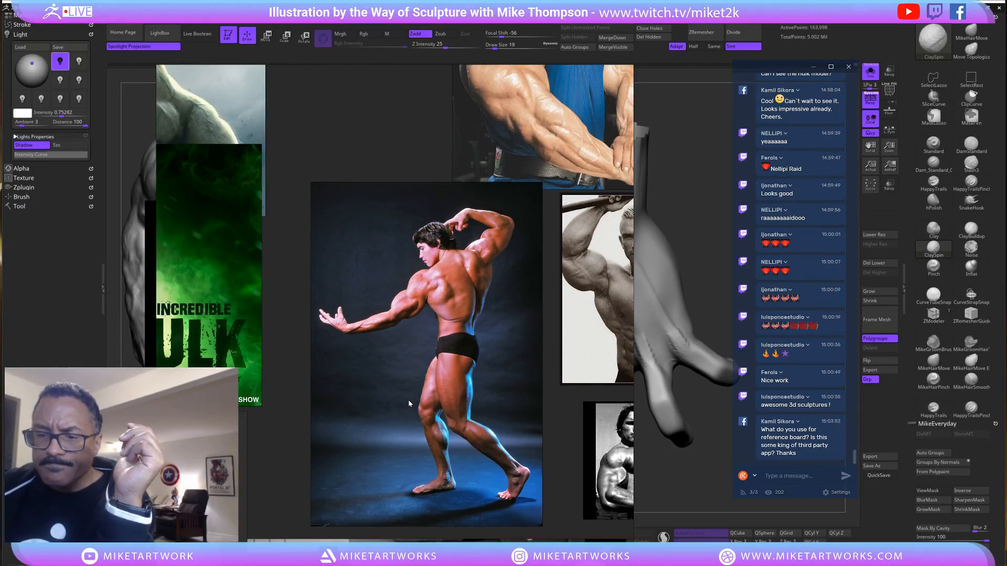
pyautogui.moveTo(357, 405); pyautogui.dragTo(401, 256, button='middle')
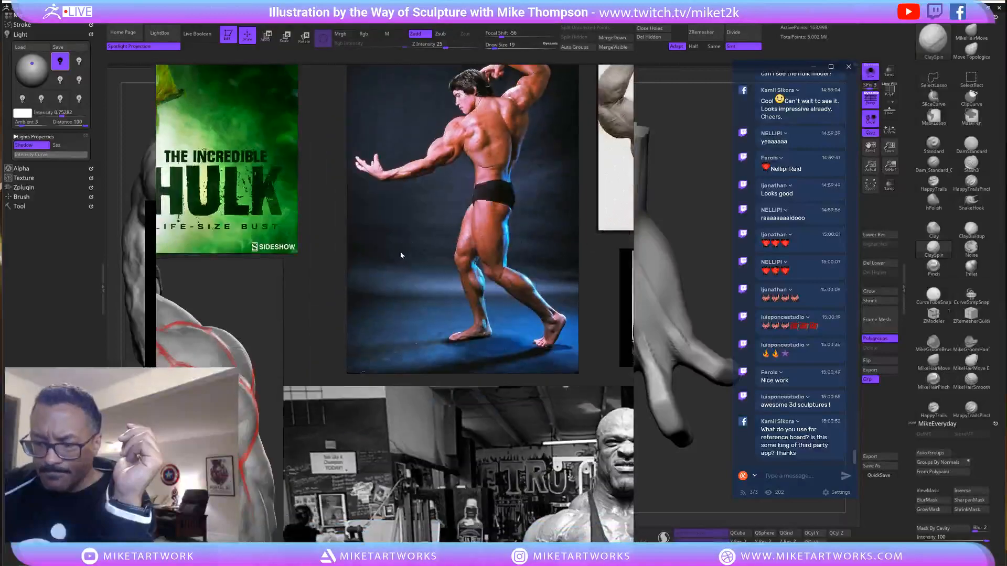
pyautogui.scroll(-4, 401, 256)
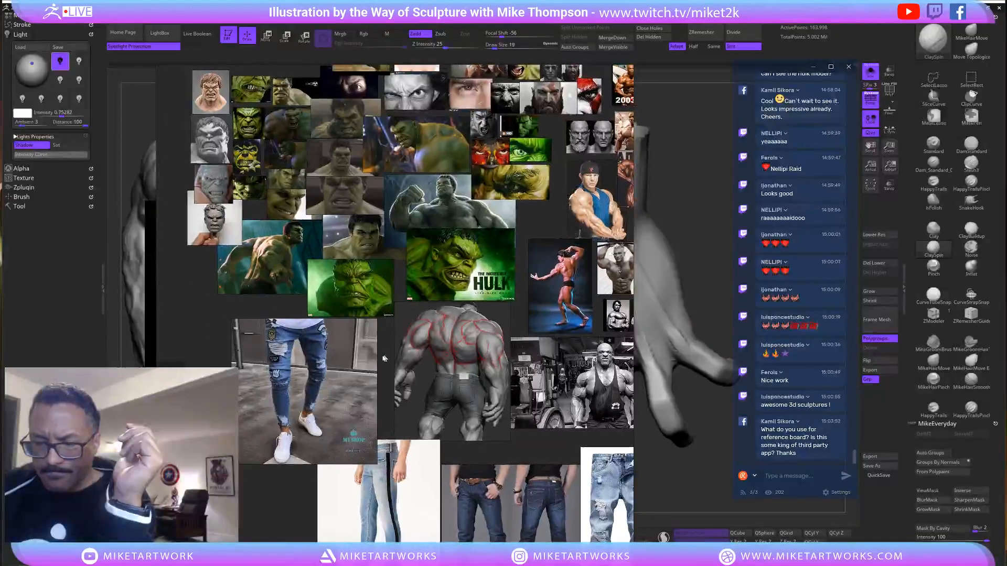
# Look over the bodybuilder photos along the board's upper edge and close the Hulk reference board.
pyautogui.moveTo(455, 286); pyautogui.dragTo(335, 339, button='middle')
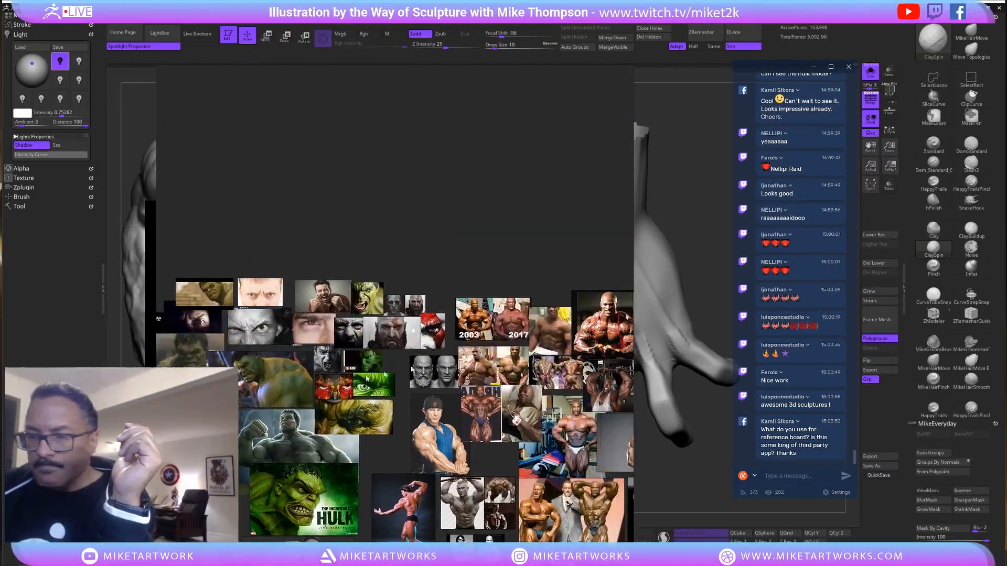
pyautogui.moveTo(485, 360); pyautogui.dragTo(389, 358, button='middle')
pyautogui.moveTo(519, 370); pyautogui.dragTo(400, 370, button='middle')
pyautogui.moveTo(511, 381); pyautogui.dragTo(395, 365, button='middle')
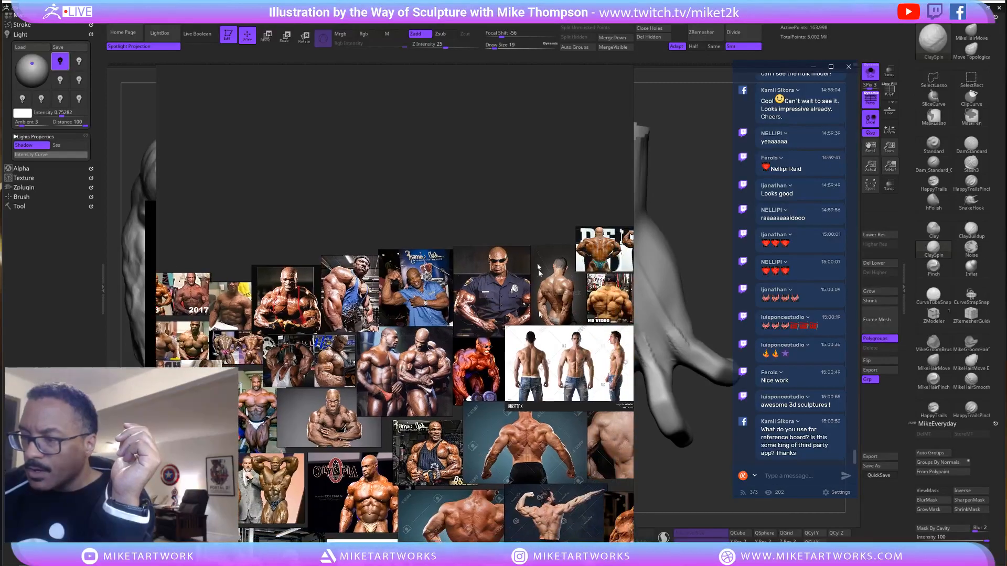
pyautogui.rightClick(486, 198)
pyautogui.click(500, 328)
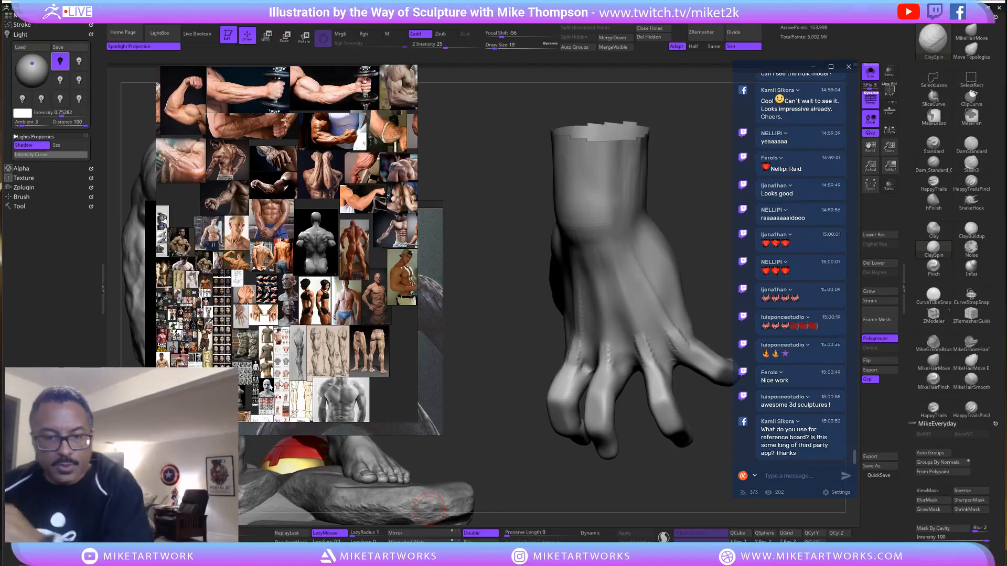
# Examine the hand photos on the anatomy reference board, including the grid of hand poses.
pyautogui.scroll(5, 294, 393)
pyautogui.moveTo(298, 391); pyautogui.dragTo(402, 500, button='middle')
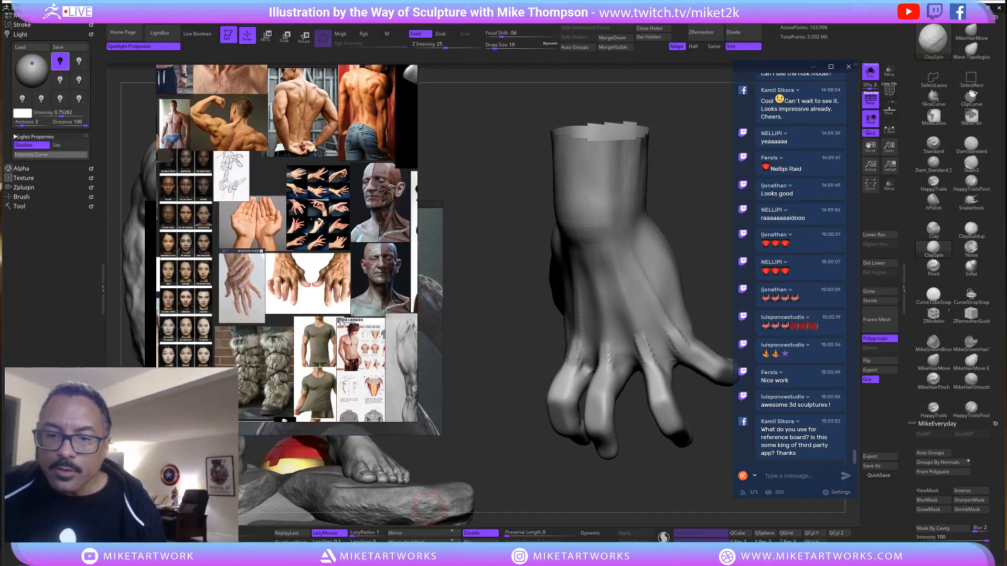
pyautogui.moveTo(340, 322); pyautogui.dragTo(317, 379, button='middle')
pyautogui.scroll(2, 366, 366)
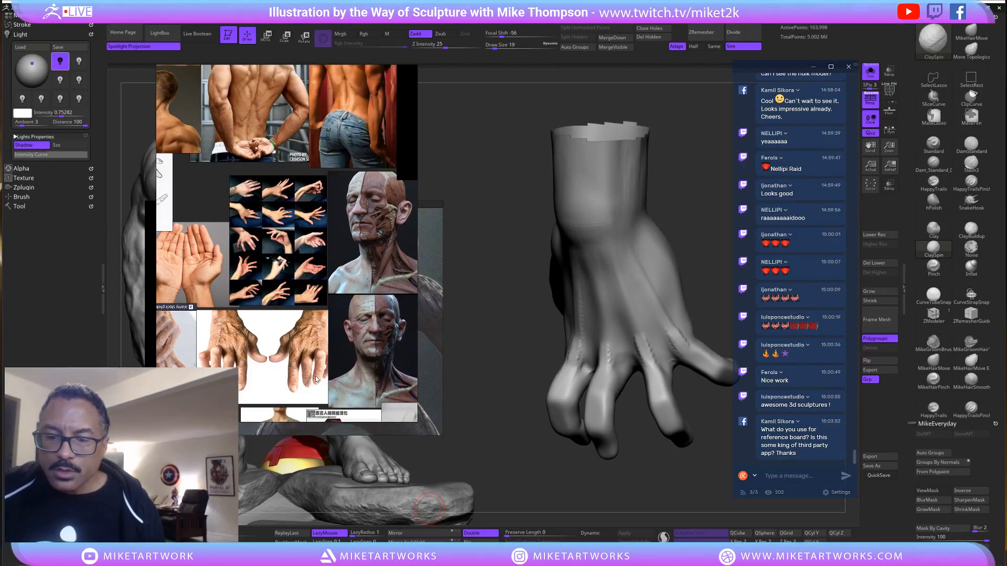
pyautogui.moveTo(311, 315); pyautogui.dragTo(415, 348, button='middle')
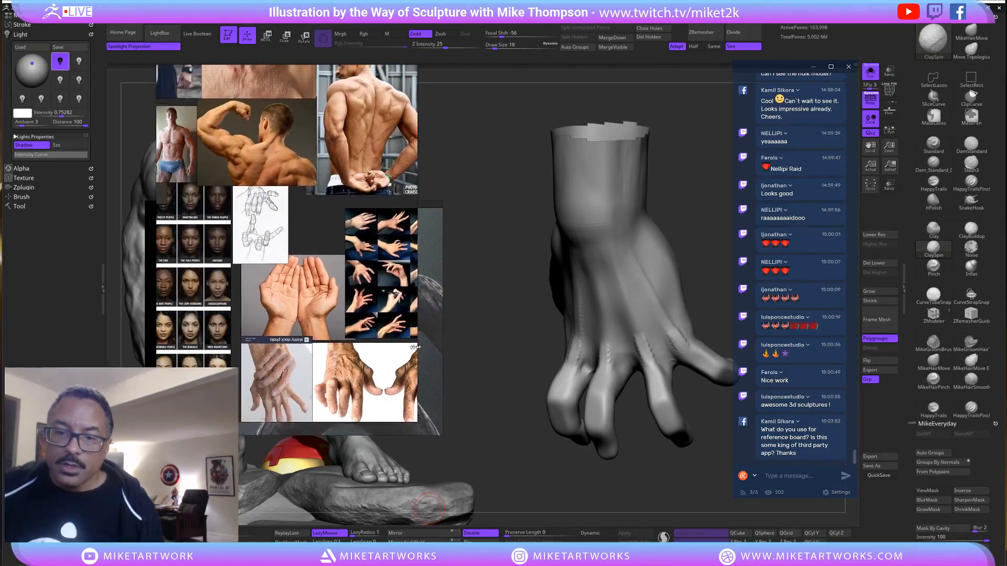
pyautogui.moveTo(352, 382); pyautogui.dragTo(298, 352, button='middle')
pyautogui.moveTo(355, 225); pyautogui.dragTo(319, 322, button='middle')
pyautogui.scroll(1, 320, 339)
pyautogui.moveTo(318, 361); pyautogui.dragTo(339, 284, button='middle')
pyautogui.scroll(1, 333, 319)
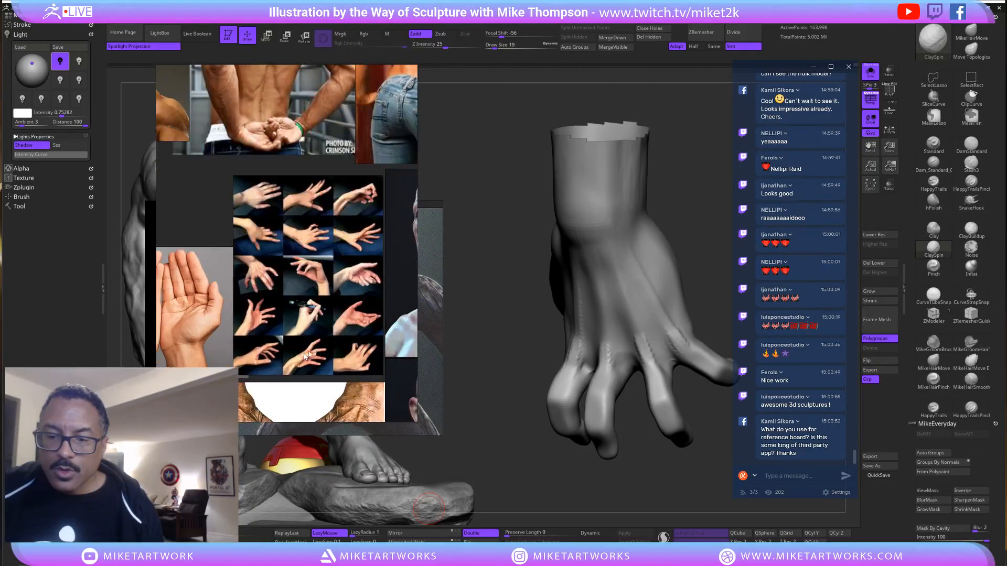
pyautogui.moveTo(304, 355); pyautogui.dragTo(318, 349, button='middle')
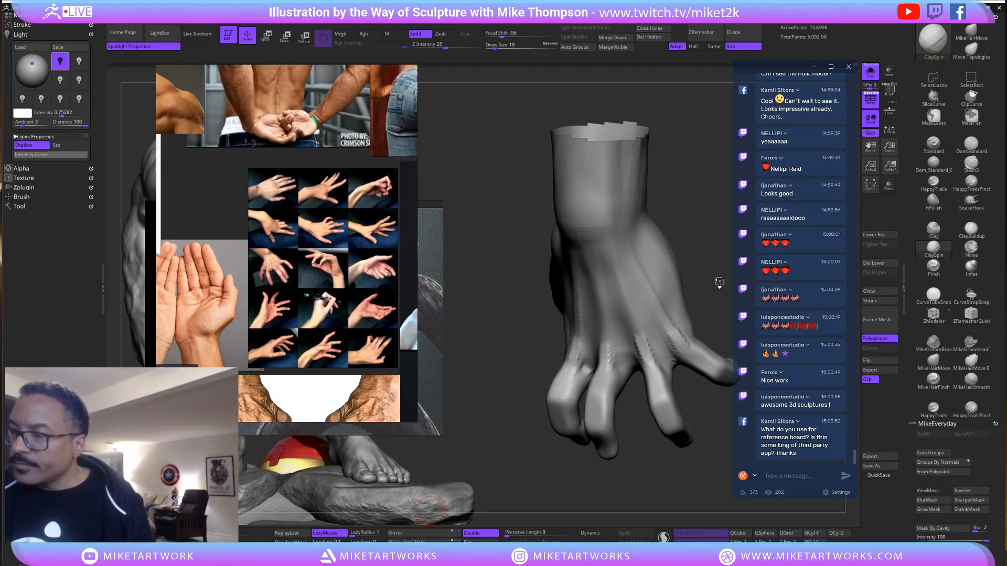
# Build up the index knuckle and the webbing at the base of the fingers with the ClaySpin brush.
pyautogui.moveTo(719, 282)
pyautogui.mouseDown()
pyautogui.moveTo(694, 295)
pyautogui.moveTo(703, 288)
pyautogui.mouseUp()
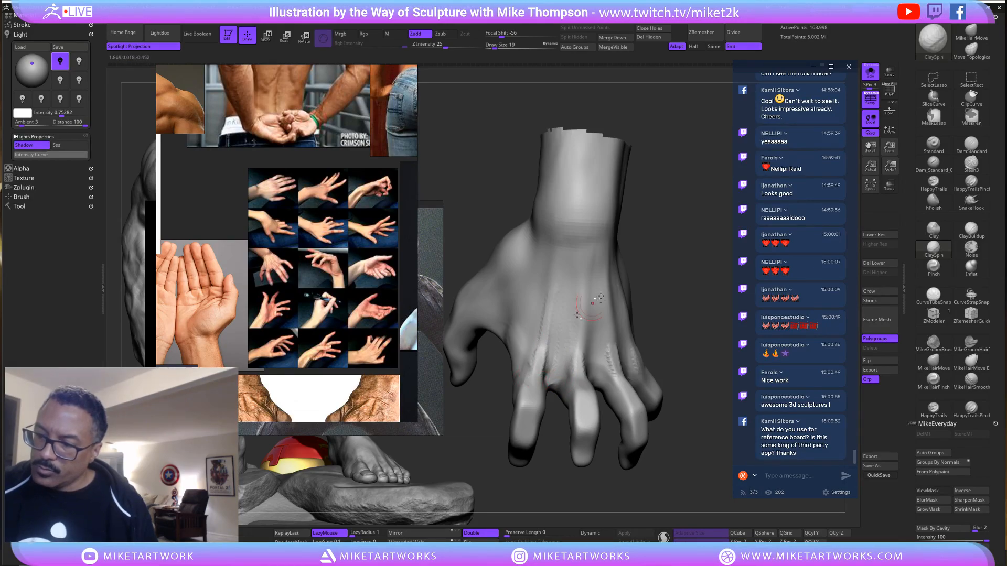
pyautogui.moveTo(641, 294); pyautogui.dragTo(631, 325)
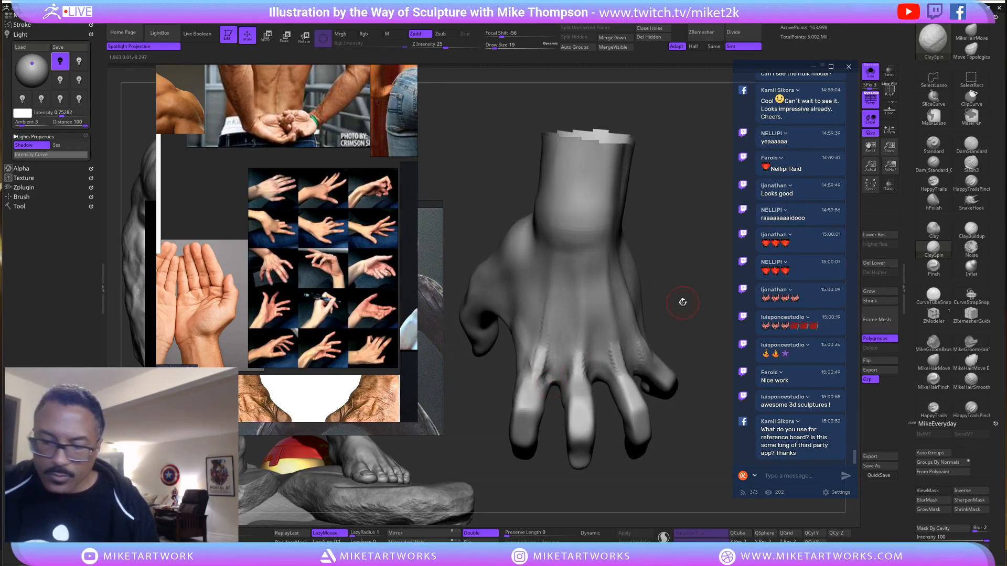
pyautogui.moveTo(683, 302)
pyautogui.mouseDown()
pyautogui.moveTo(680, 288)
pyautogui.moveTo(550, 395)
pyautogui.mouseUp()
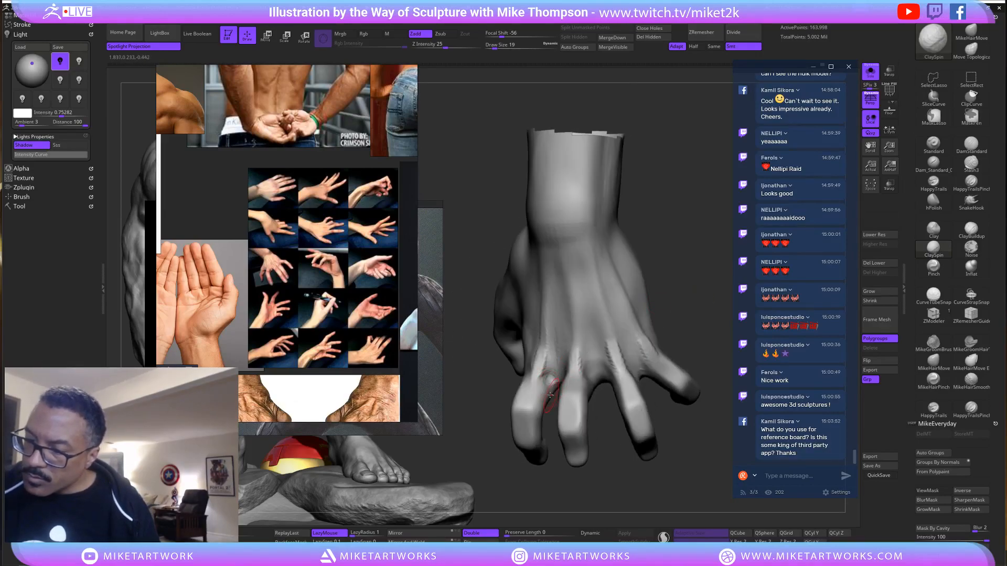
pyautogui.moveTo(691, 291); pyautogui.dragTo(723, 300)
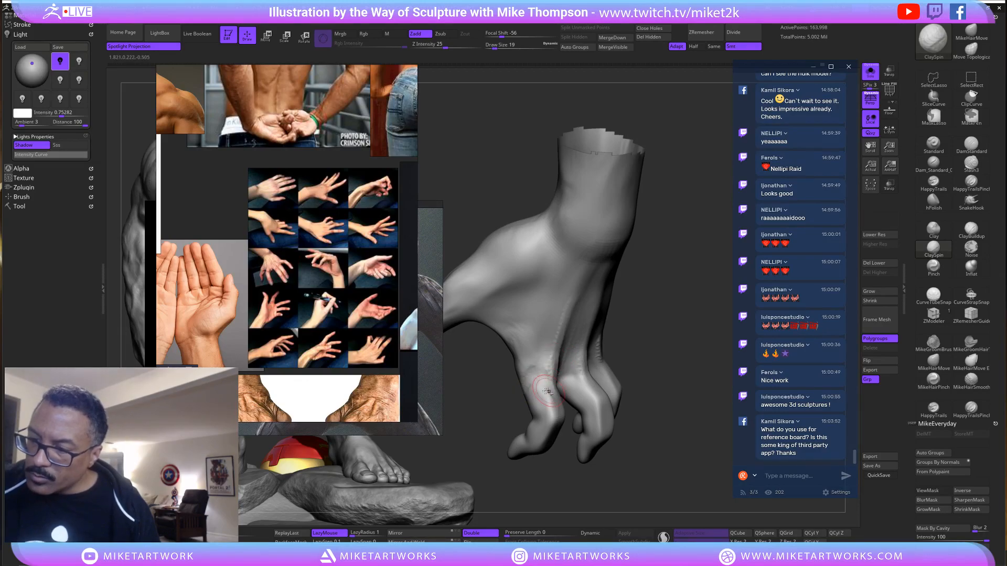
pyautogui.moveTo(628, 328)
pyautogui.mouseDown()
pyautogui.moveTo(557, 386)
pyautogui.moveTo(550, 410)
pyautogui.moveTo(534, 413)
pyautogui.mouseUp()
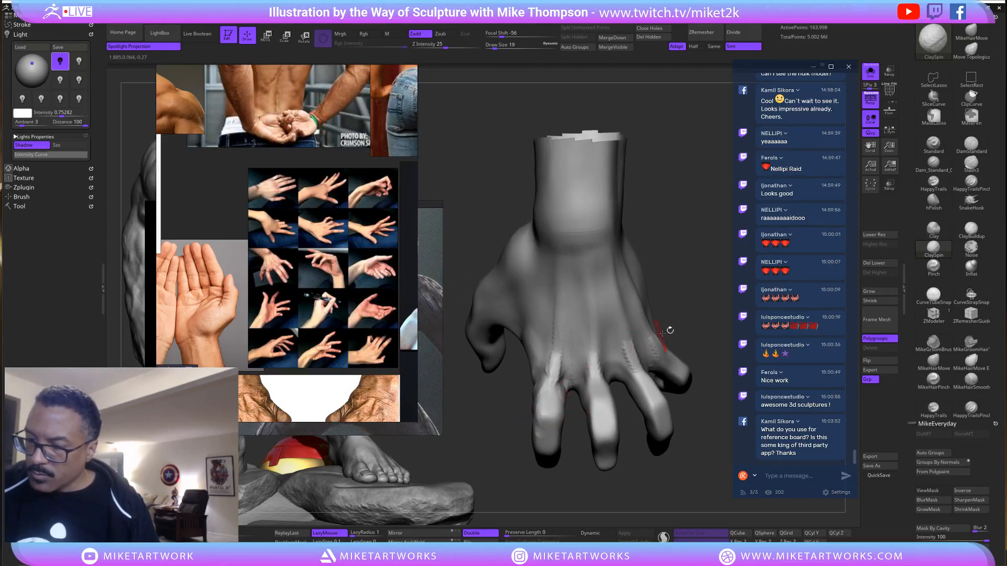
# Shape the sides and middle joint of the index finger with ClaySpin strokes from several angles.
pyautogui.moveTo(665, 331); pyautogui.dragTo(562, 416)
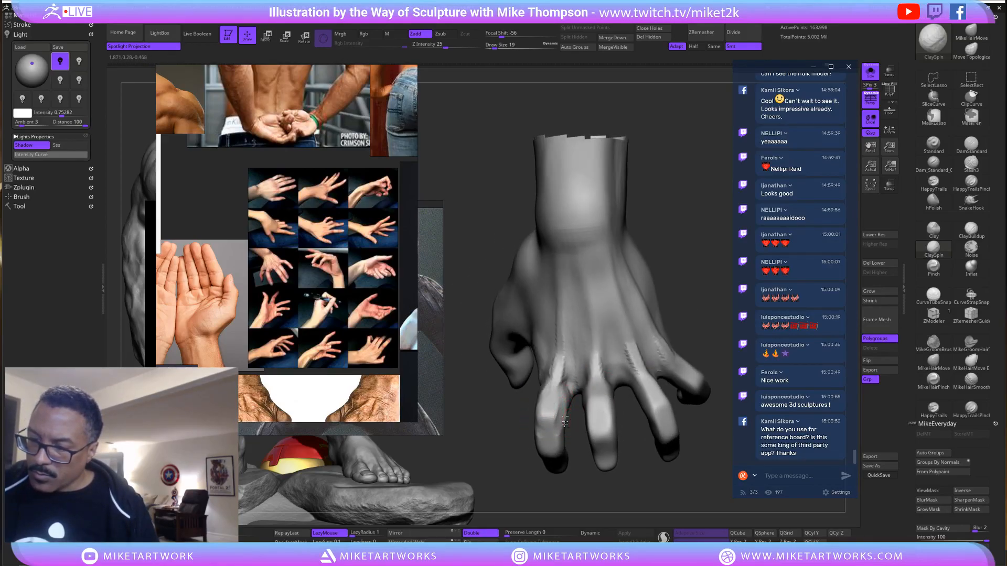
pyautogui.moveTo(688, 294)
pyautogui.mouseDown()
pyautogui.moveTo(692, 308)
pyautogui.moveTo(706, 299)
pyautogui.moveTo(568, 399)
pyautogui.mouseUp()
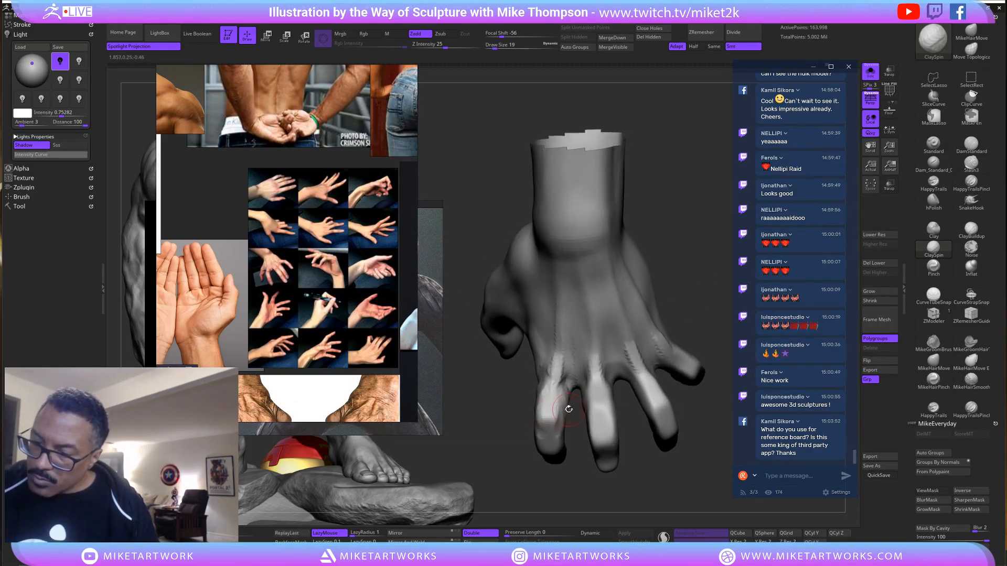
pyautogui.moveTo(678, 294); pyautogui.dragTo(560, 415)
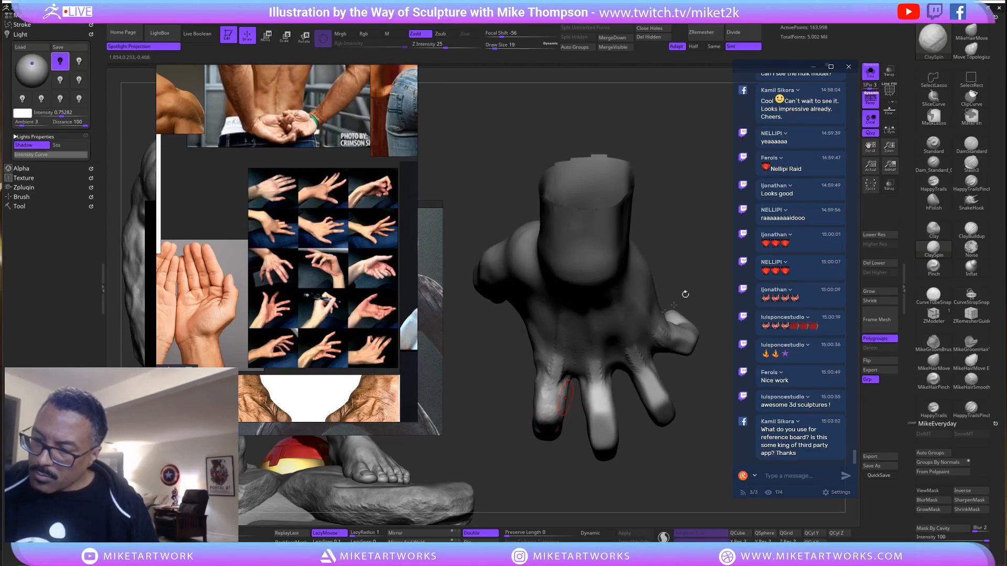
pyautogui.moveTo(686, 293)
pyautogui.mouseDown()
pyautogui.moveTo(697, 240)
pyautogui.moveTo(540, 431)
pyautogui.mouseUp()
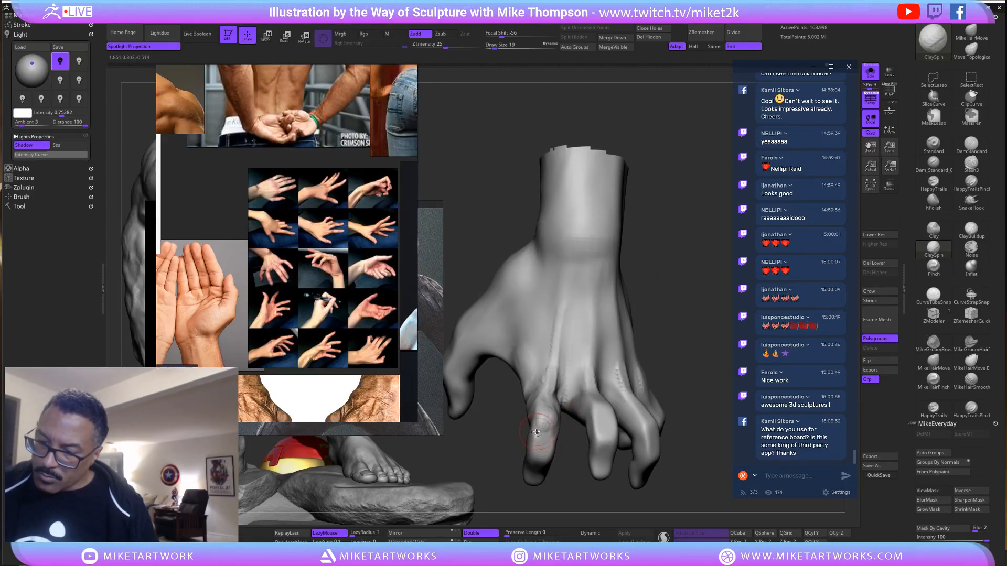
pyautogui.moveTo(670, 320)
pyautogui.mouseDown()
pyautogui.moveTo(708, 317)
pyautogui.moveTo(548, 447)
pyautogui.mouseUp()
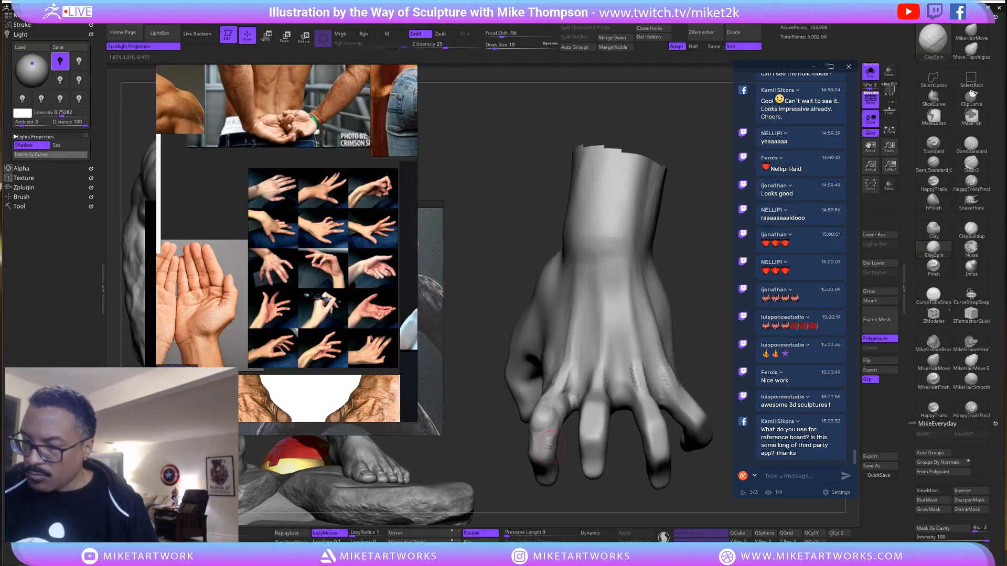
pyautogui.moveTo(715, 299)
pyautogui.mouseDown()
pyautogui.moveTo(629, 336)
pyautogui.moveTo(555, 433)
pyautogui.mouseUp()
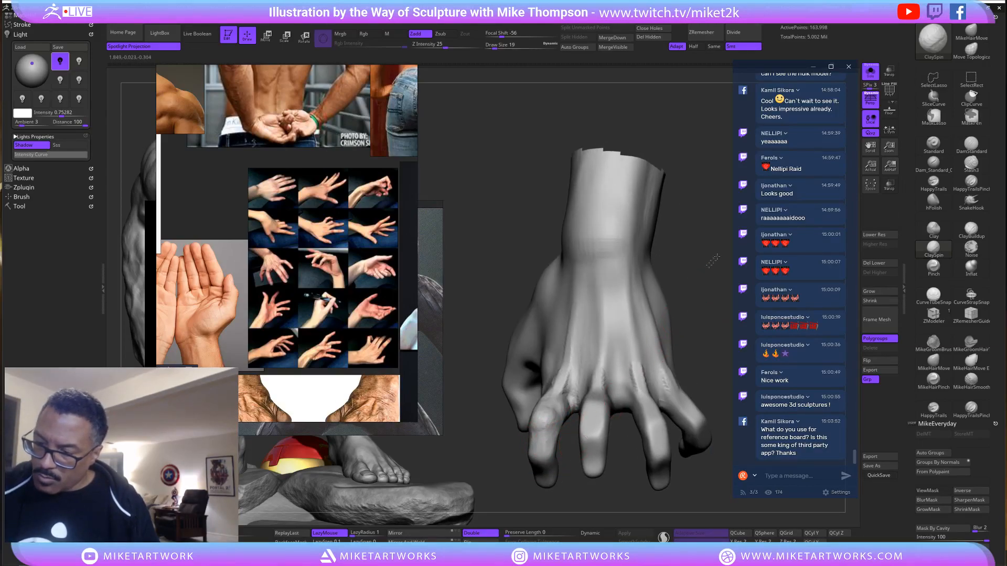
pyautogui.moveTo(698, 291)
pyautogui.mouseDown()
pyautogui.moveTo(645, 299)
pyautogui.moveTo(533, 376)
pyautogui.mouseUp()
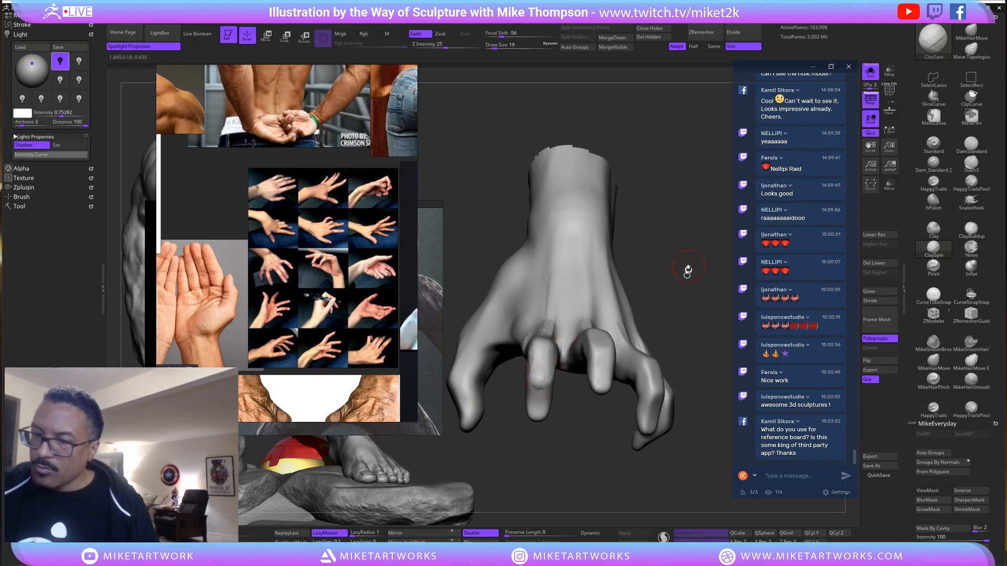
# Turn off Solo mode to bring back the claws and refine the index finger's form where it meets its claw.
pyautogui.moveTo(685, 270); pyautogui.dragTo(556, 247)
pyautogui.click(871, 72)
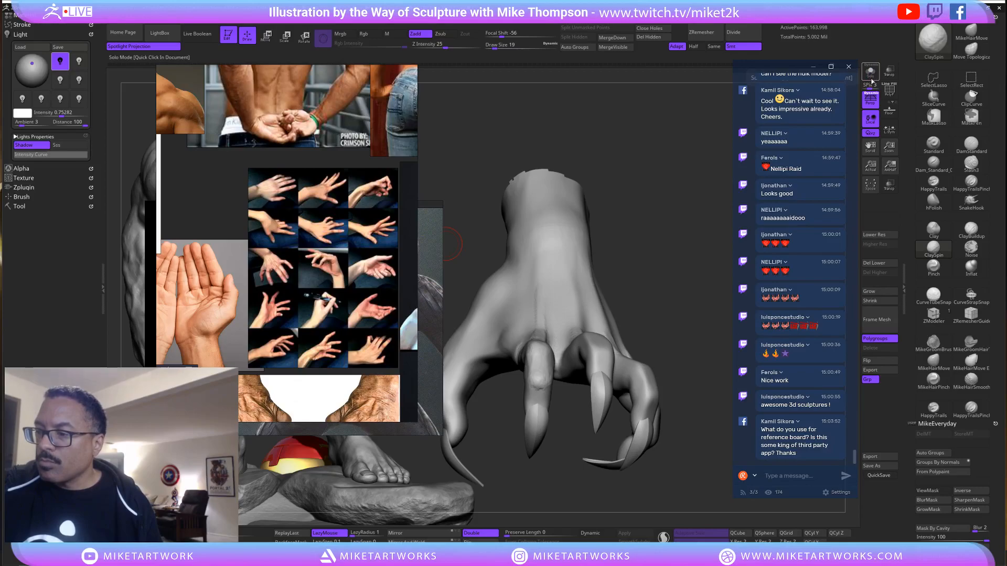
pyautogui.moveTo(683, 243); pyautogui.dragTo(546, 404)
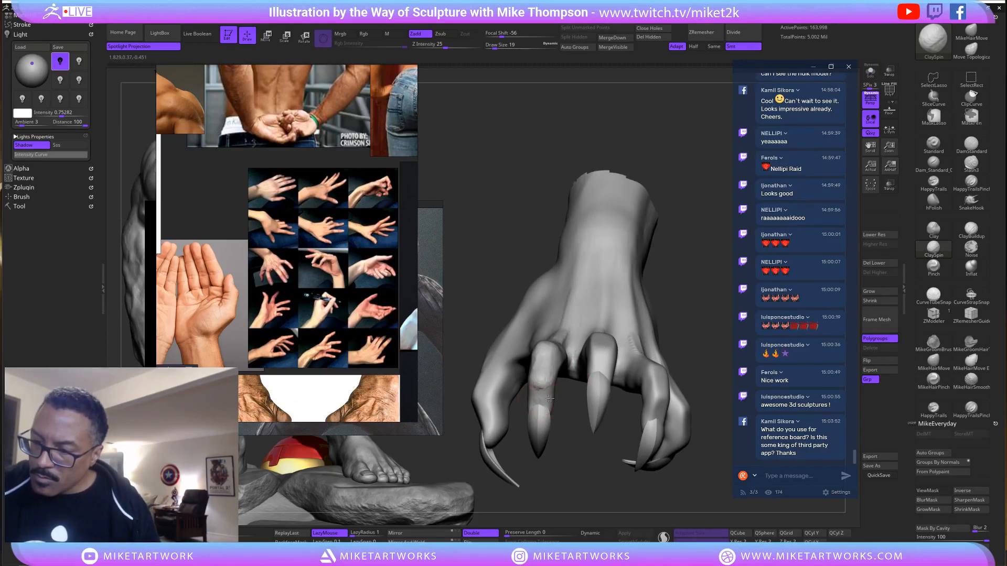
pyautogui.moveTo(702, 276); pyautogui.dragTo(624, 288)
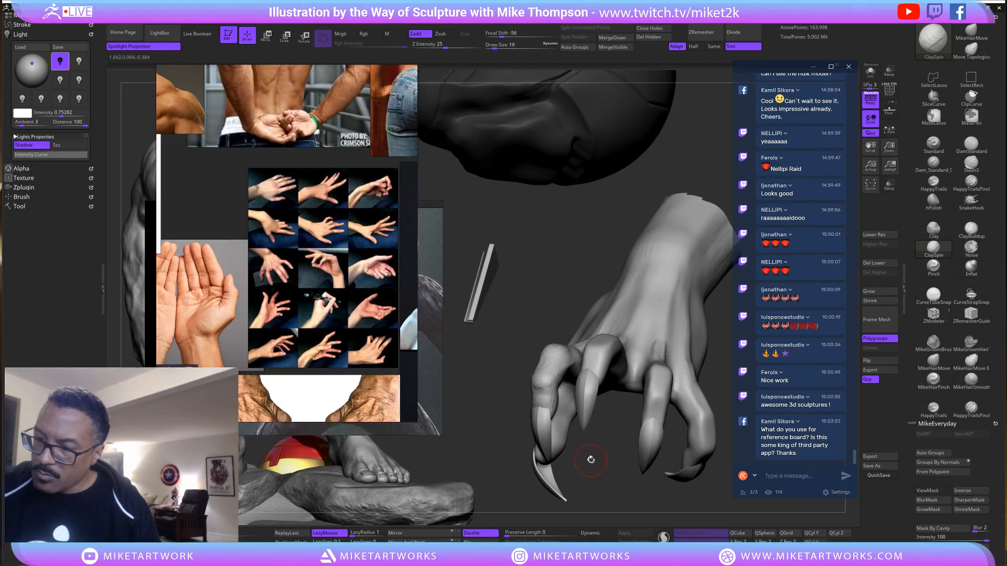
pyautogui.moveTo(591, 460); pyautogui.dragTo(534, 408)
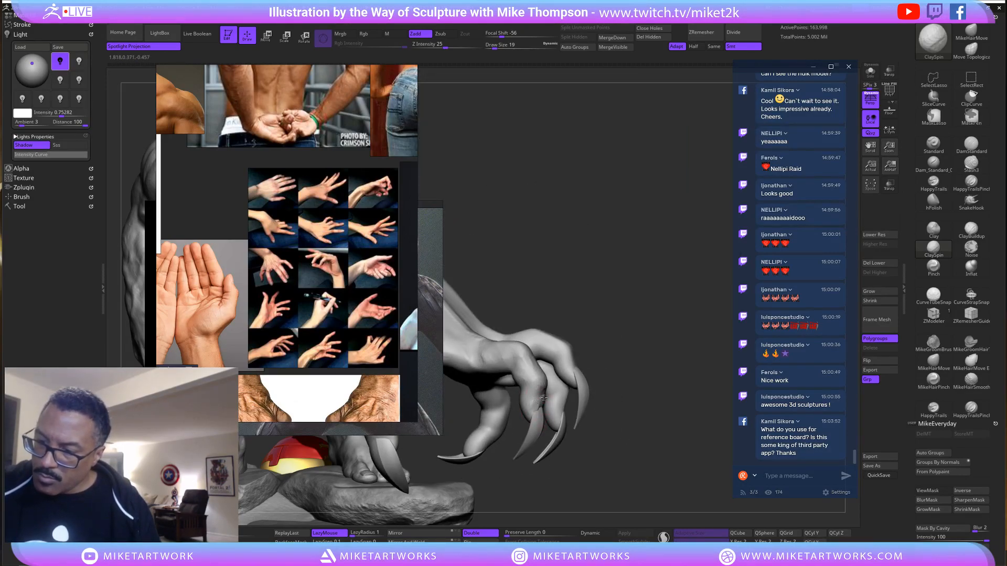
pyautogui.moveTo(648, 342); pyautogui.dragTo(565, 376)
# Carve creases around the index finger's last joint and claw base with the DamStandard brush.
pyautogui.click(971, 144)
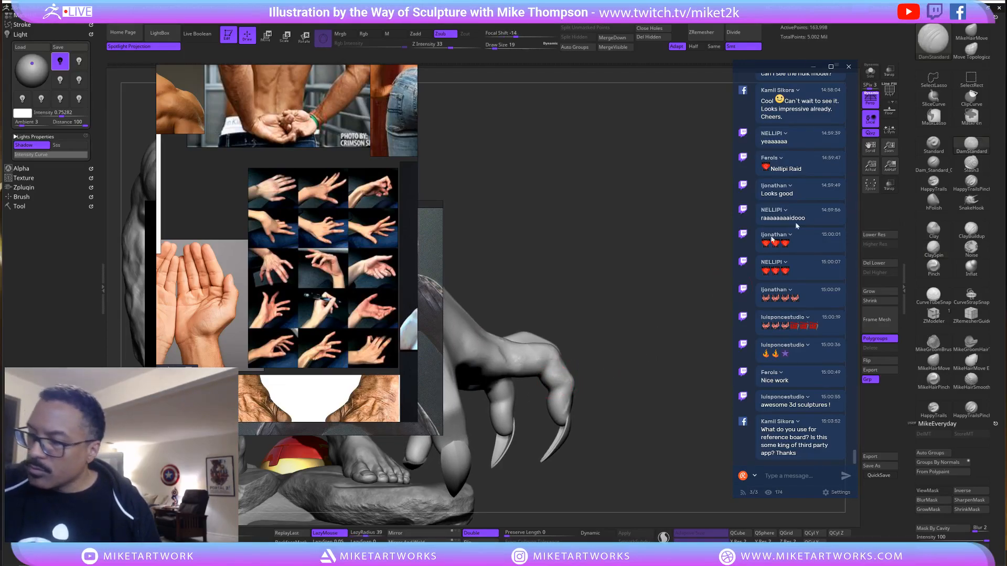
pyautogui.moveTo(620, 333)
pyautogui.mouseDown()
pyautogui.moveTo(546, 393)
pyautogui.moveTo(588, 382)
pyautogui.moveTo(537, 394)
pyautogui.moveTo(626, 364)
pyautogui.moveTo(598, 374)
pyautogui.mouseUp()
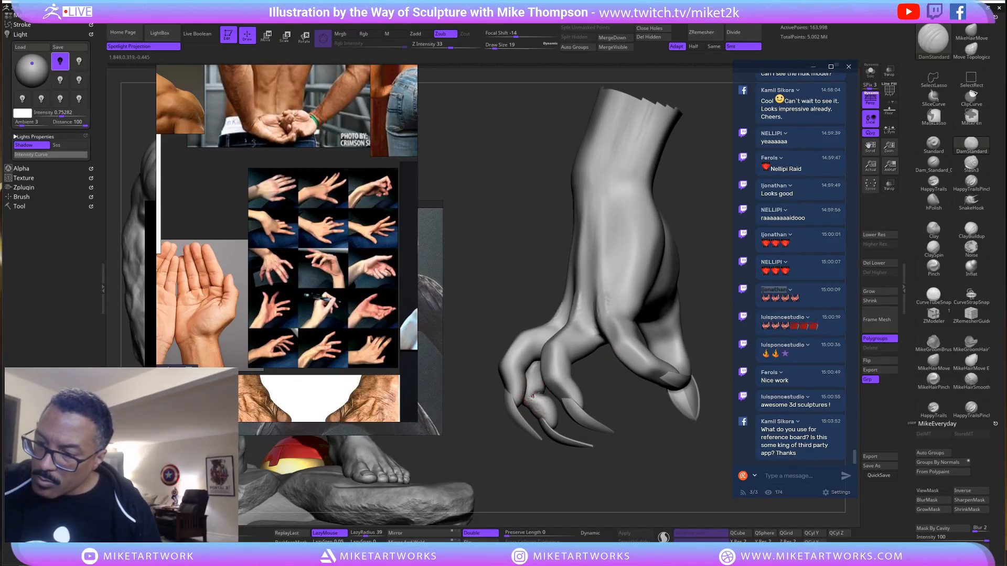
pyautogui.moveTo(721, 326); pyautogui.dragTo(546, 418)
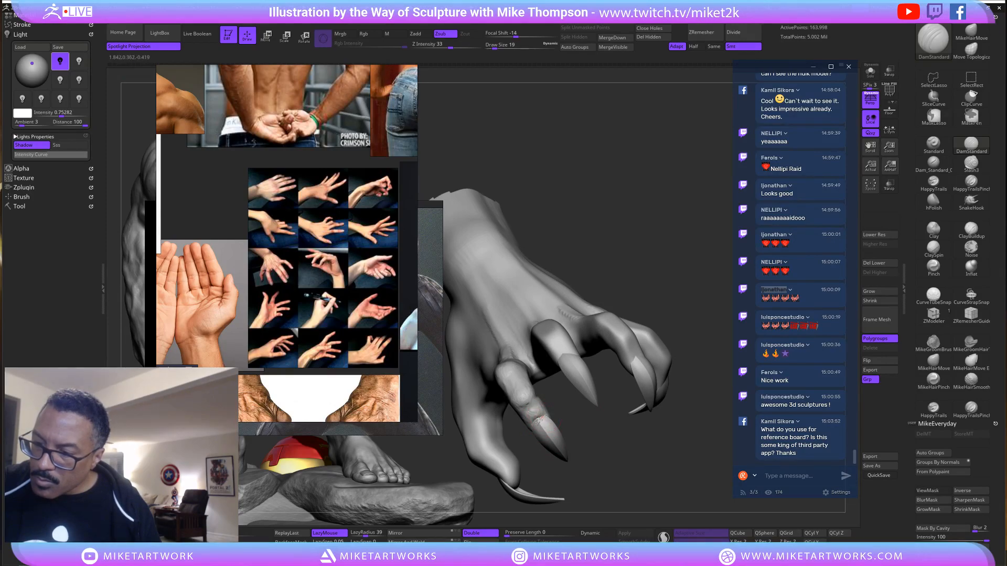
pyautogui.moveTo(674, 268); pyautogui.dragTo(533, 424)
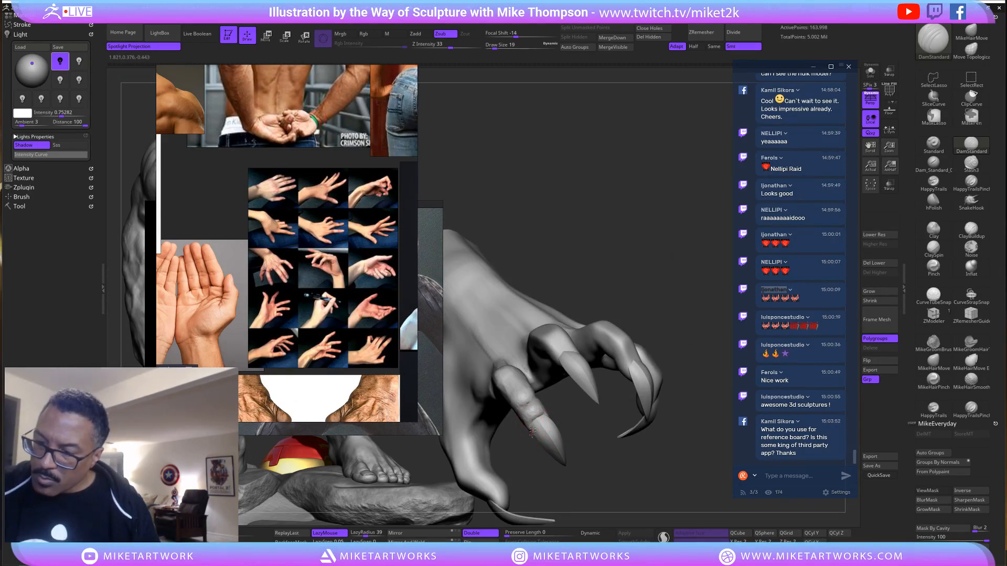
pyautogui.moveTo(555, 474); pyautogui.dragTo(545, 418)
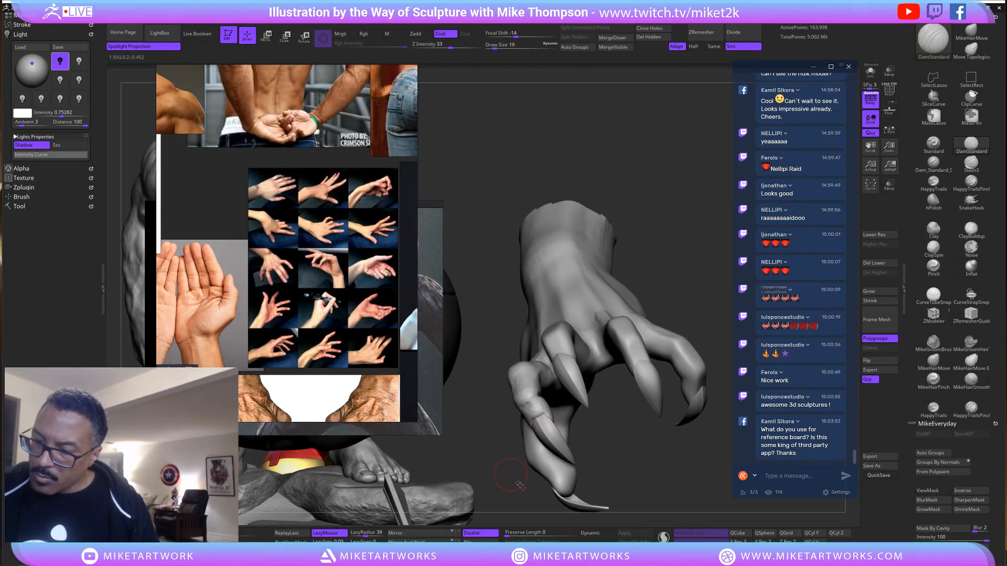
# Isolate the finger by hiding the rest of the hand mesh and turning Solo mode on.
pyautogui.moveTo(520, 485)
pyautogui.mouseDown()
pyautogui.moveTo(543, 390)
pyautogui.moveTo(657, 278)
pyautogui.moveTo(618, 287)
pyautogui.moveTo(665, 301)
pyautogui.moveTo(673, 396)
pyautogui.moveTo(671, 368)
pyautogui.mouseUp()
pyautogui.moveTo(655, 434)
pyautogui.keyDown('ctrl'); pyautogui.keyDown('shift'); pyautogui.mouseDown()
pyautogui.moveTo(639, 392)
pyautogui.moveTo(486, 251)
pyautogui.moveTo(634, 474)
pyautogui.mouseUp(); pyautogui.keyUp('shift'); pyautogui.keyUp('ctrl')
pyautogui.moveTo(695, 413)
pyautogui.mouseDown()
pyautogui.moveTo(665, 421)
pyautogui.moveTo(678, 387)
pyautogui.moveTo(670, 418)
pyautogui.moveTo(703, 390)
pyautogui.mouseUp()
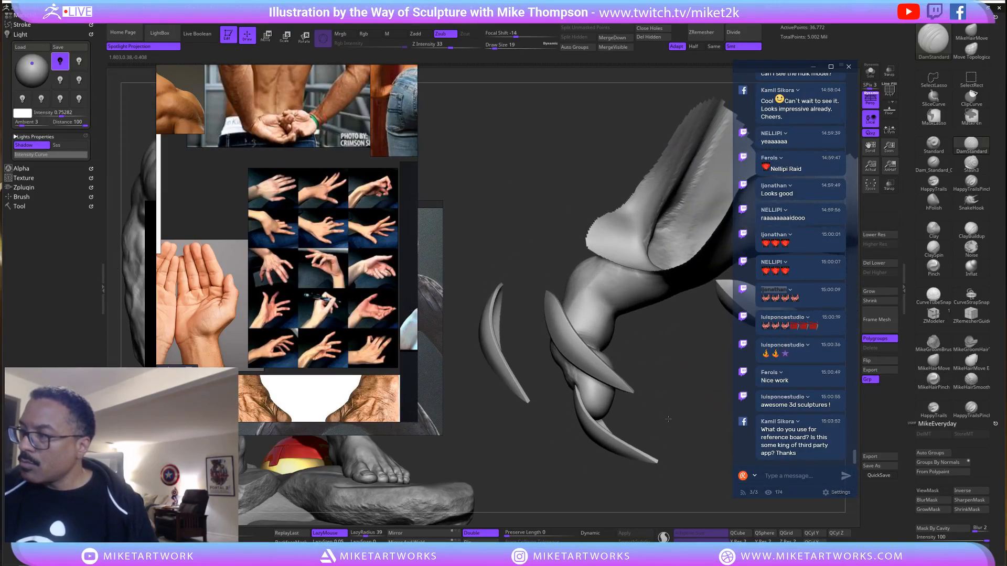
pyautogui.click(872, 77)
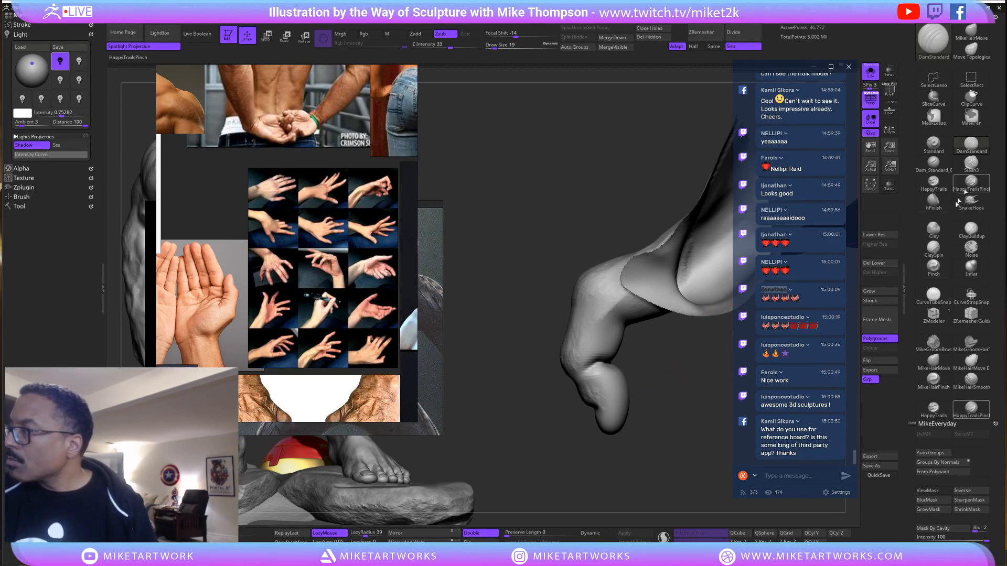
# Build up the isolated finger's tip, underside pad and joint with the ClaySpin brush.
pyautogui.click(934, 253)
pyautogui.moveTo(664, 384)
pyautogui.mouseDown()
pyautogui.moveTo(695, 419)
pyautogui.moveTo(689, 409)
pyautogui.mouseUp()
pyautogui.moveTo(629, 374); pyautogui.dragTo(621, 381)
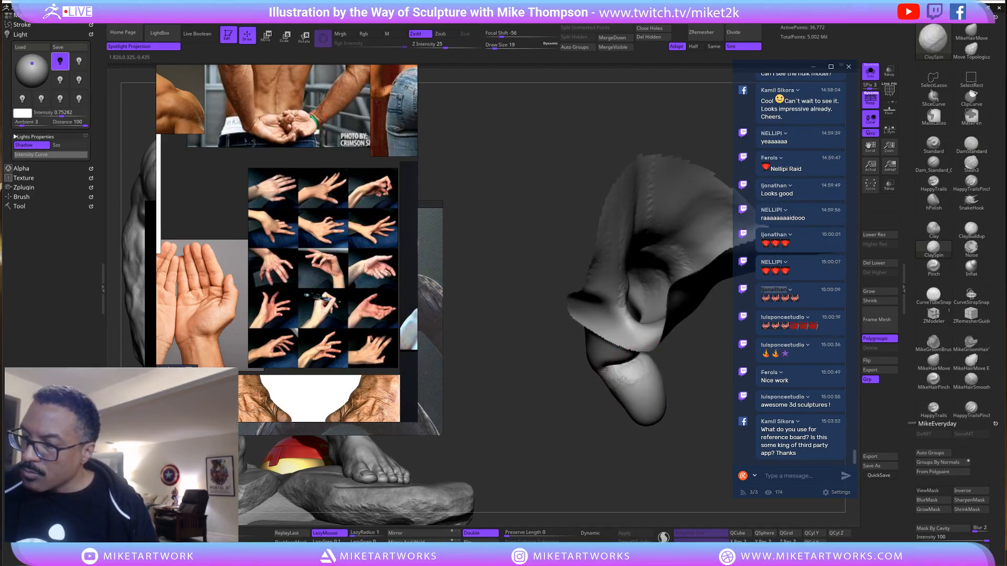
pyautogui.moveTo(698, 367)
pyautogui.mouseDown()
pyautogui.moveTo(682, 346)
pyautogui.moveTo(654, 366)
pyautogui.moveTo(694, 370)
pyautogui.moveTo(682, 378)
pyautogui.mouseUp()
pyautogui.moveTo(685, 430); pyautogui.dragTo(650, 392)
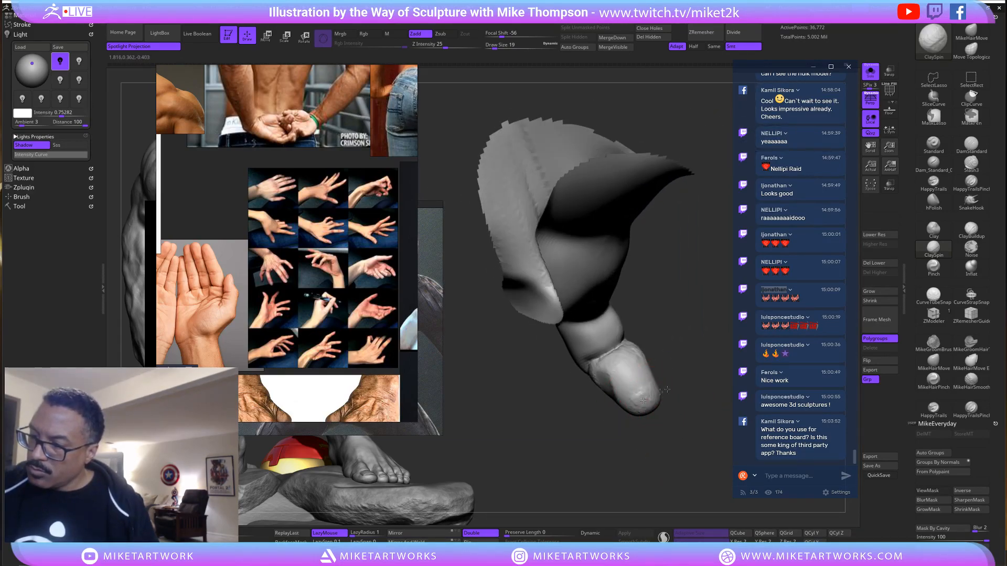
pyautogui.moveTo(656, 448)
pyautogui.mouseDown()
pyautogui.moveTo(634, 414)
pyautogui.moveTo(672, 419)
pyautogui.moveTo(662, 421)
pyautogui.moveTo(693, 353)
pyautogui.moveTo(664, 331)
pyautogui.moveTo(602, 336)
pyautogui.moveTo(668, 411)
pyautogui.mouseUp()
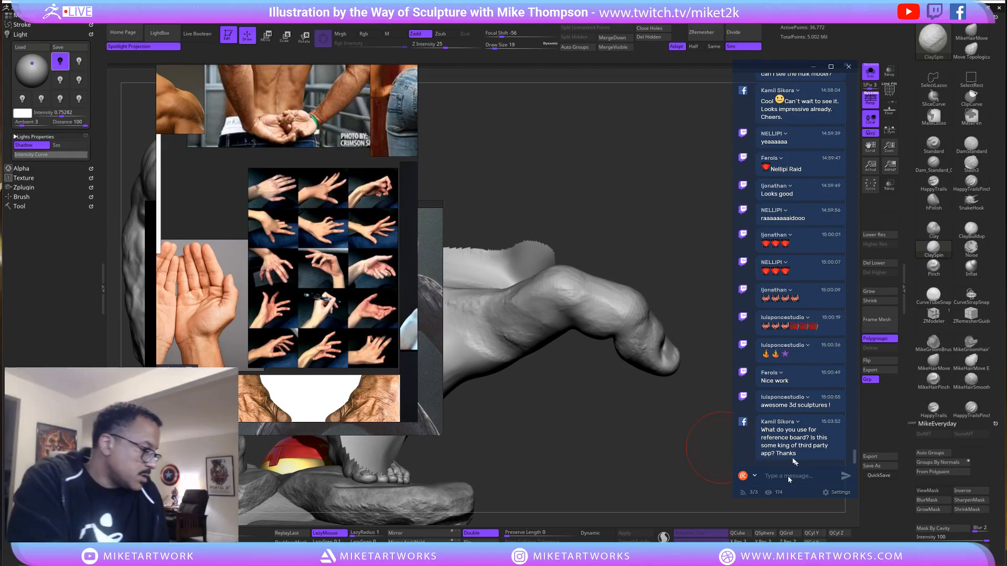
# Answer the viewer's reference board question in the stream chat with "PUR Ref".
pyautogui.write('PUR')
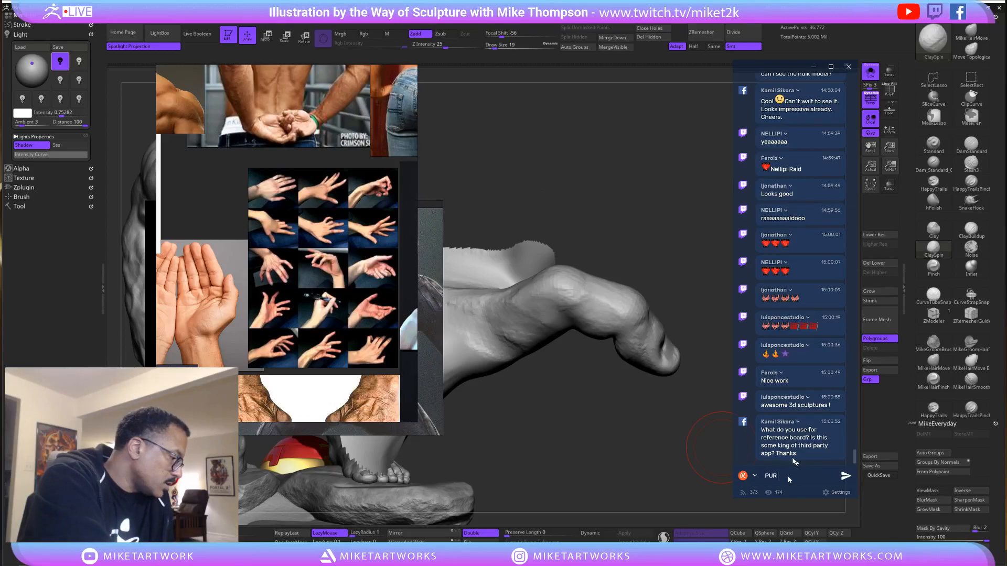
pyautogui.write('ef')
pyautogui.press('Return')
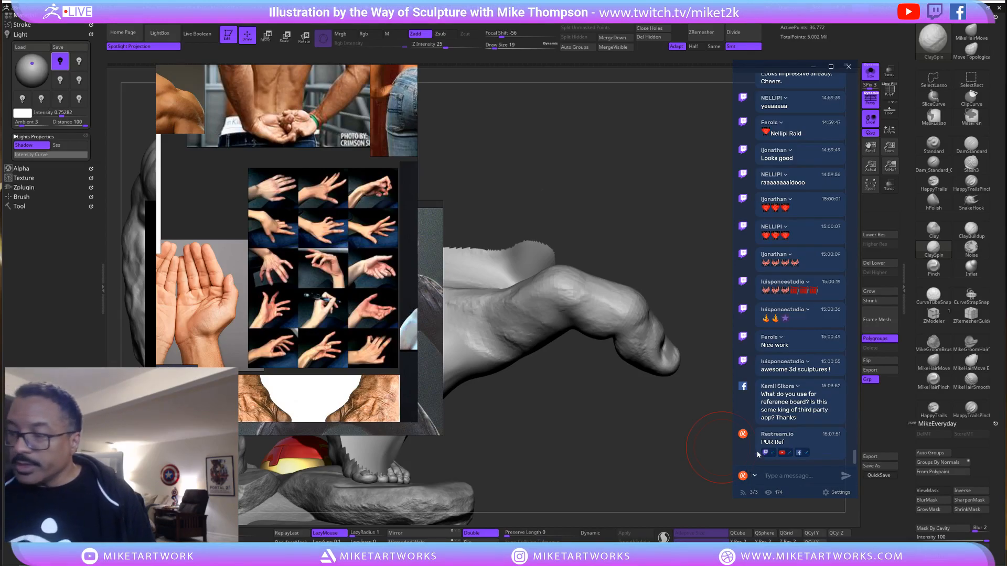
# Adjust the isolated finger's profile around its middle joint with the MikeHairMove brush at draw size 25.
pyautogui.moveTo(650, 426); pyautogui.dragTo(666, 401)
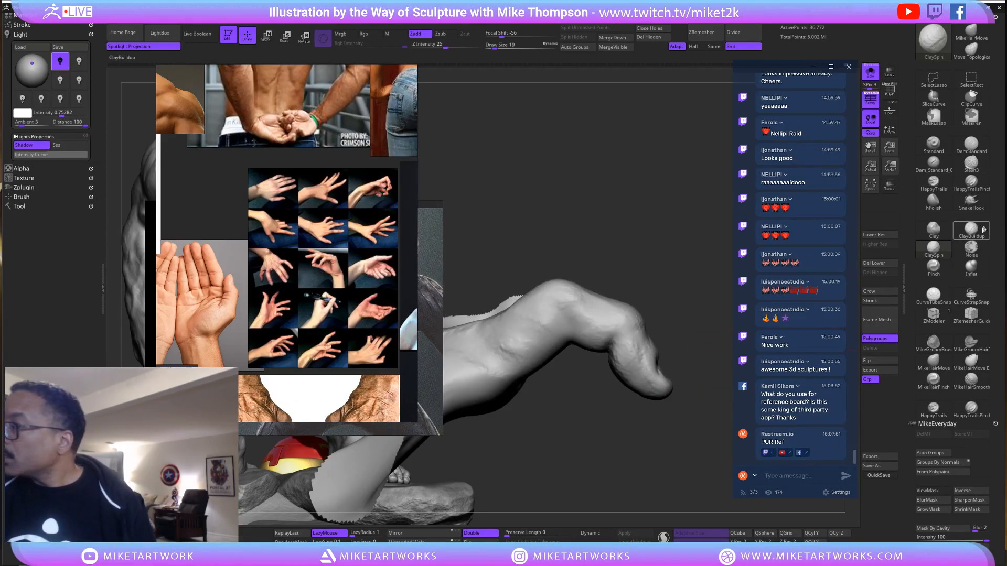
pyautogui.click(971, 144)
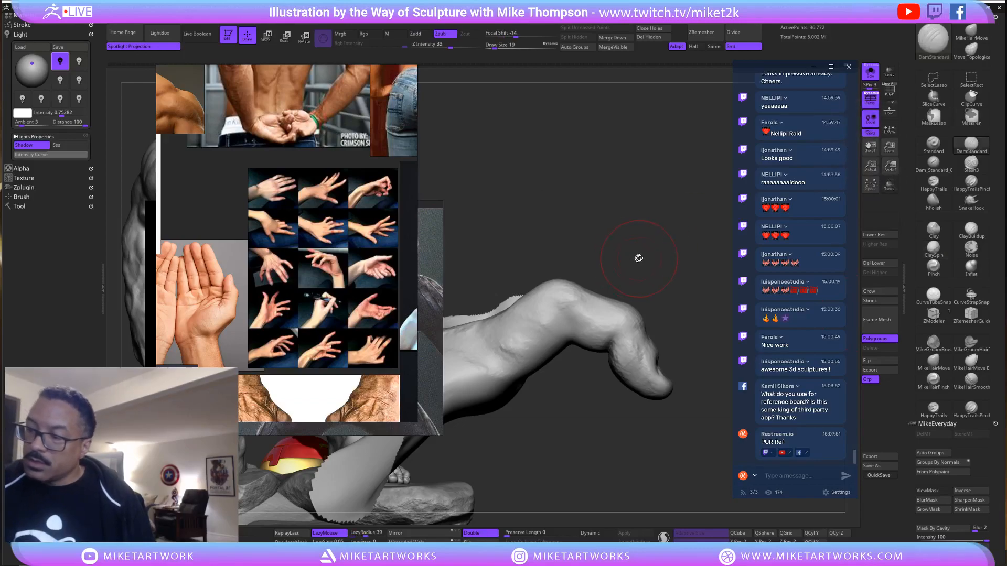
pyautogui.press('s')
pyautogui.moveTo(628, 257); pyautogui.dragTo(623, 257)
pyautogui.moveTo(623, 256)
pyautogui.mouseDown()
pyautogui.moveTo(572, 319)
pyautogui.moveTo(649, 209)
pyautogui.moveTo(670, 216)
pyautogui.moveTo(658, 276)
pyautogui.moveTo(684, 254)
pyautogui.moveTo(653, 266)
pyautogui.moveTo(679, 294)
pyautogui.mouseUp()
pyautogui.click(971, 32)
pyautogui.press('s')
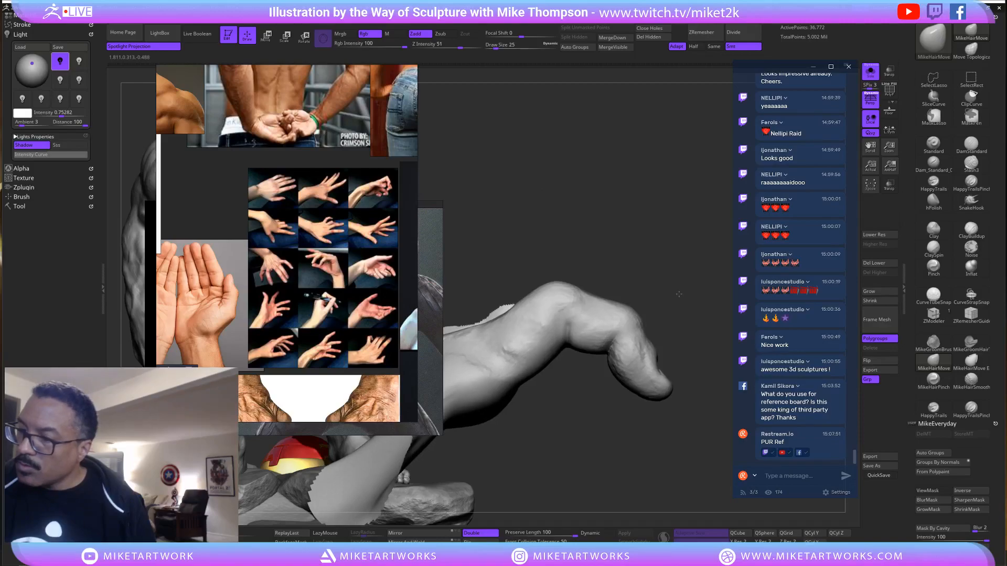
# Carve and soften the crease across the underside of the finger's middle joint using DamStandard at draw size 7.
pyautogui.click(971, 142)
pyautogui.write('s')
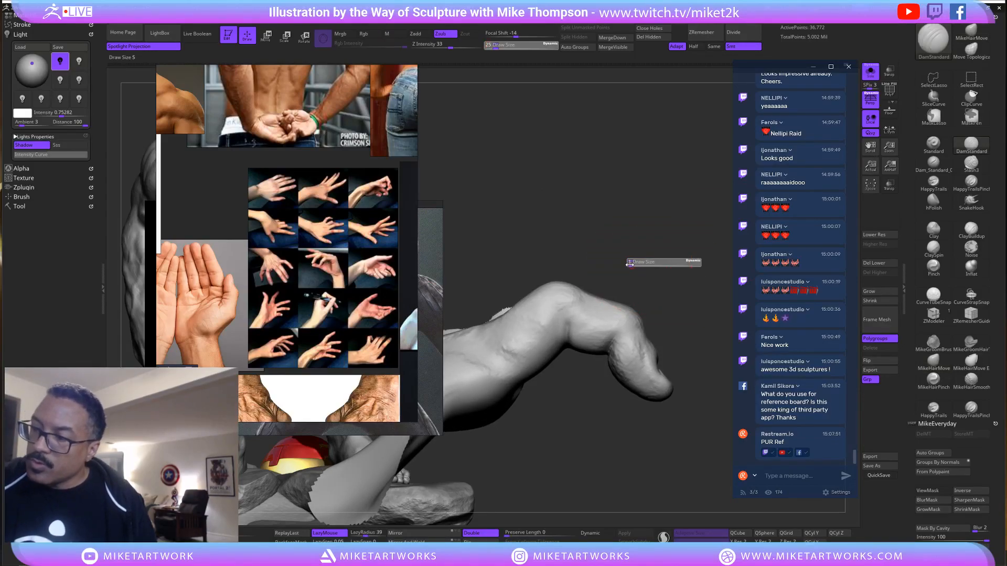
pyautogui.write('7')
pyautogui.press('Return')
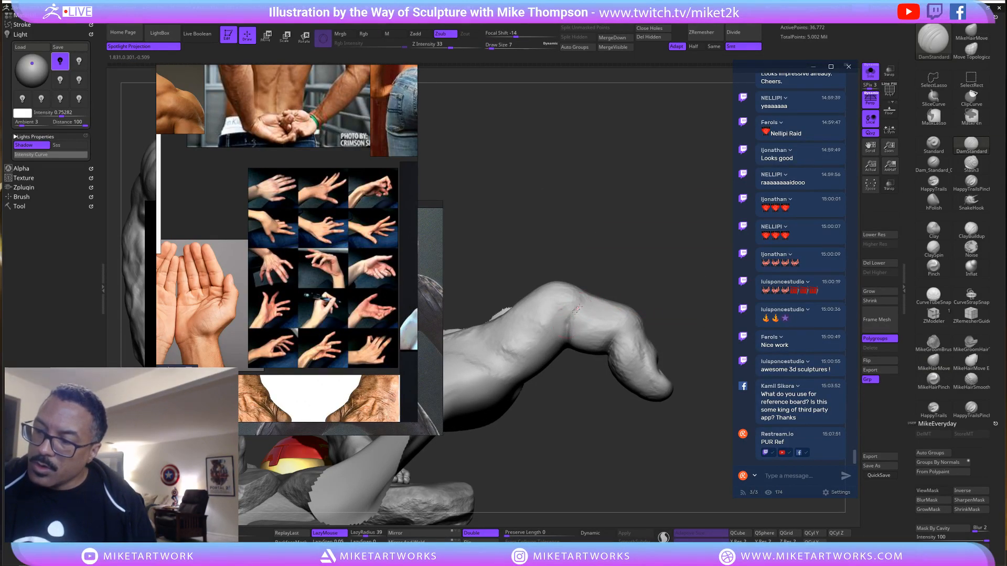
pyautogui.moveTo(563, 331); pyautogui.dragTo(563, 344)
pyautogui.moveTo(658, 243); pyautogui.dragTo(645, 244)
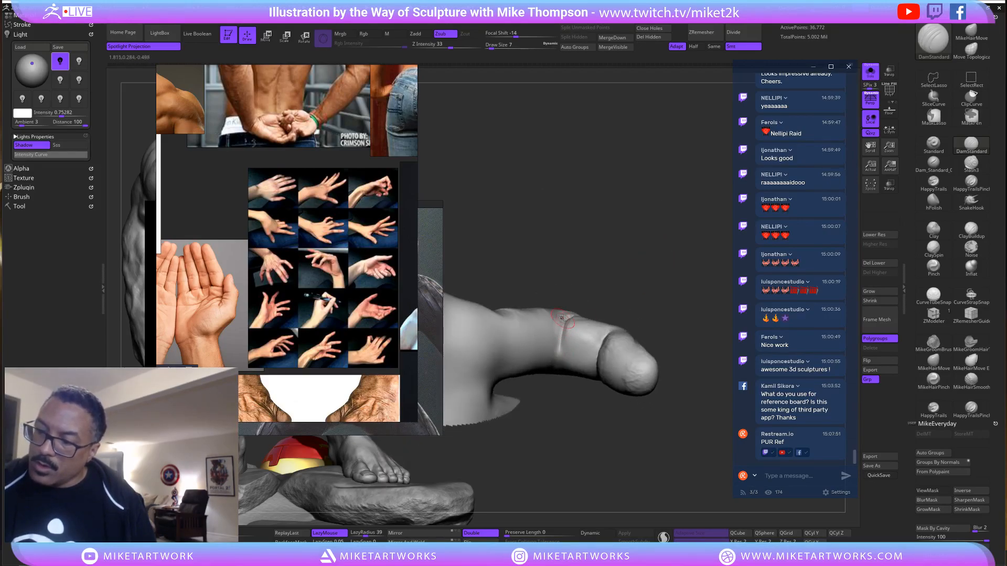
pyautogui.moveTo(646, 287); pyautogui.dragTo(573, 352)
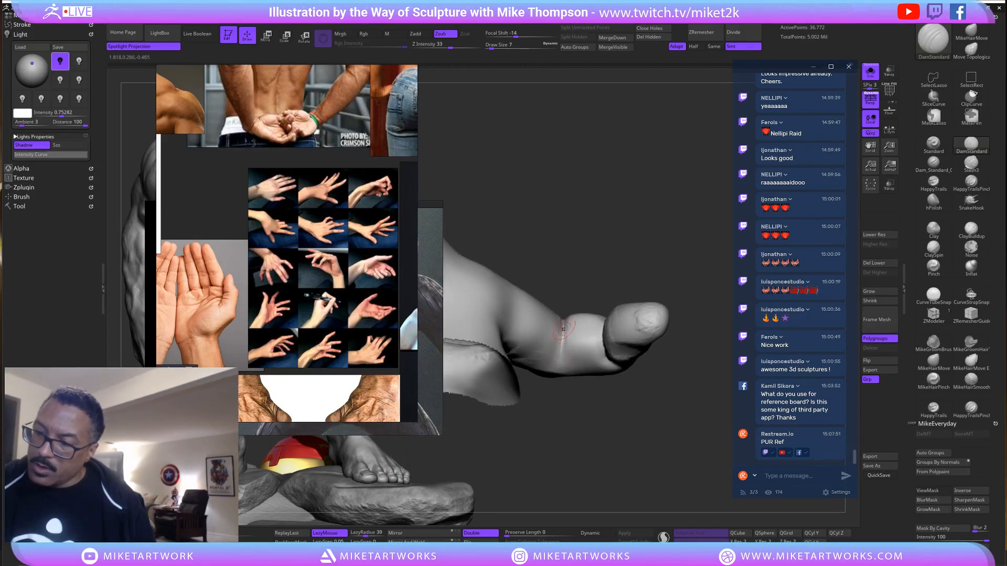
pyautogui.moveTo(650, 272)
pyautogui.mouseDown()
pyautogui.moveTo(650, 204)
pyautogui.moveTo(652, 280)
pyautogui.mouseUp()
pyautogui.moveTo(564, 329); pyautogui.dragTo(560, 363)
pyautogui.moveTo(657, 284); pyautogui.dragTo(664, 212)
pyautogui.moveTo(565, 332); pyautogui.dragTo(560, 363)
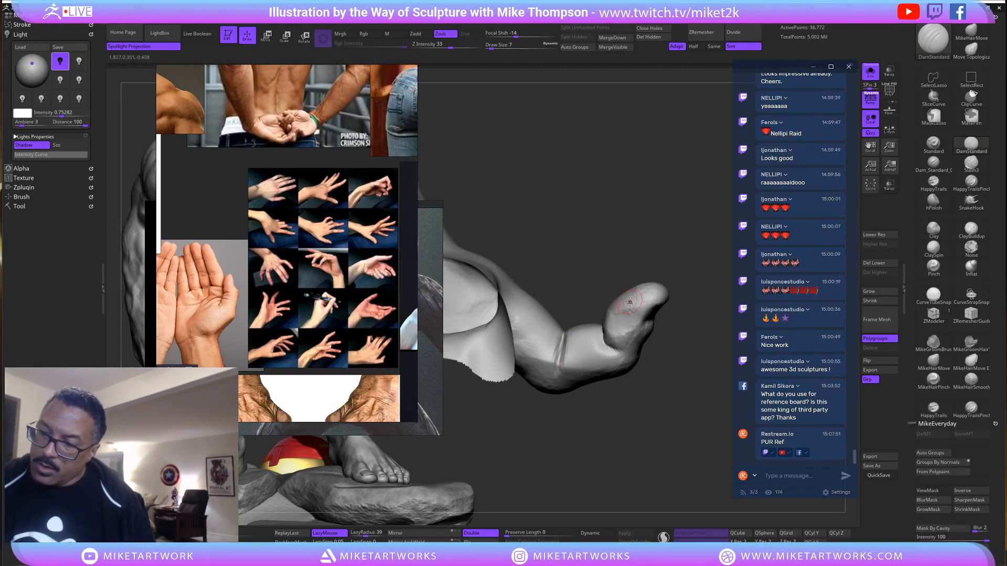
pyautogui.press('shift')
pyautogui.moveTo(659, 360); pyautogui.dragTo(650, 398)
# Build up the flesh on both sides of the middle joint's crease with the ClaySpin brush.
pyautogui.click(932, 249)
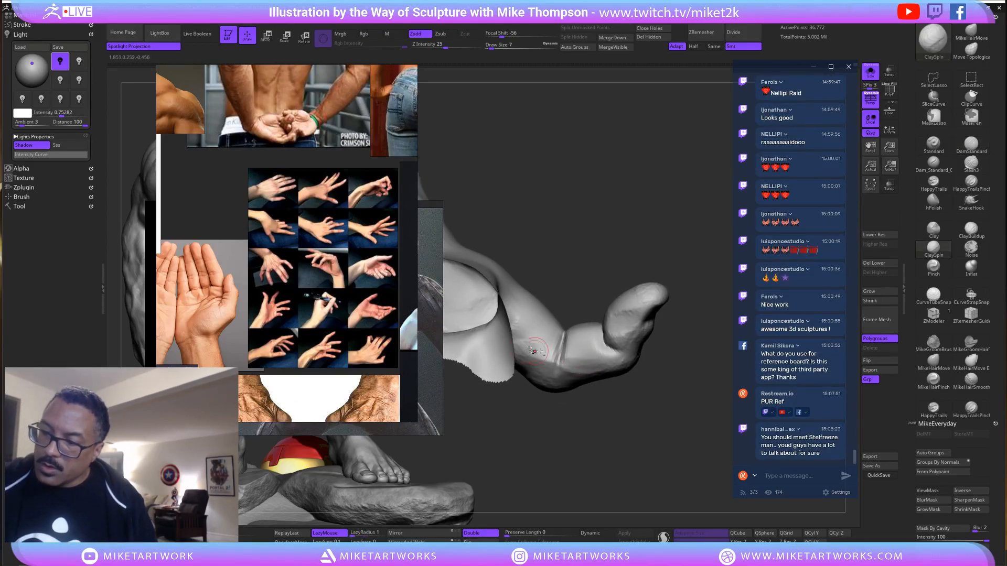
pyautogui.moveTo(664, 266)
pyautogui.mouseDown()
pyautogui.moveTo(692, 261)
pyautogui.moveTo(559, 369)
pyautogui.mouseUp()
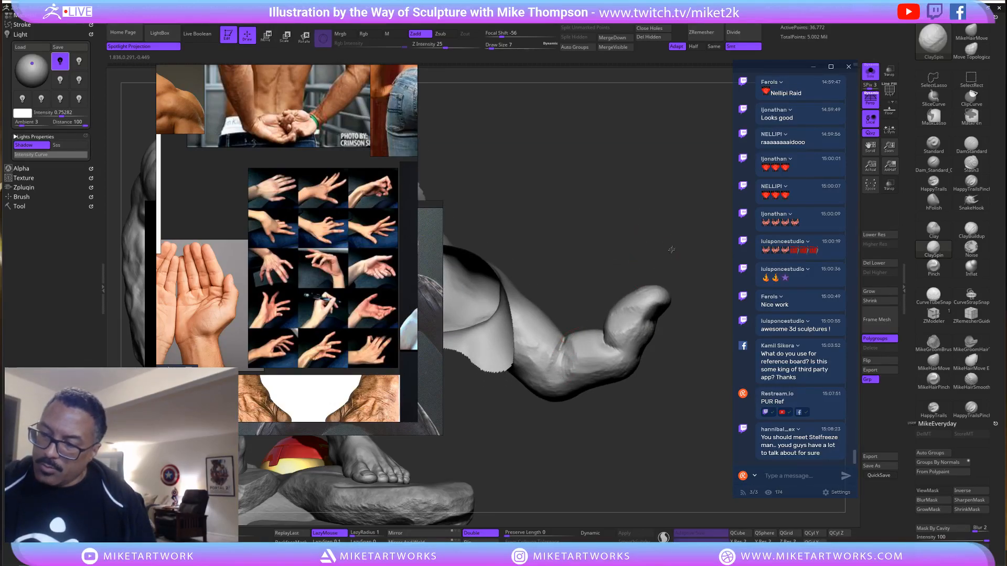
pyautogui.moveTo(671, 249)
pyautogui.mouseDown()
pyautogui.moveTo(675, 299)
pyautogui.moveTo(701, 258)
pyautogui.moveTo(652, 285)
pyautogui.moveTo(698, 254)
pyautogui.mouseUp()
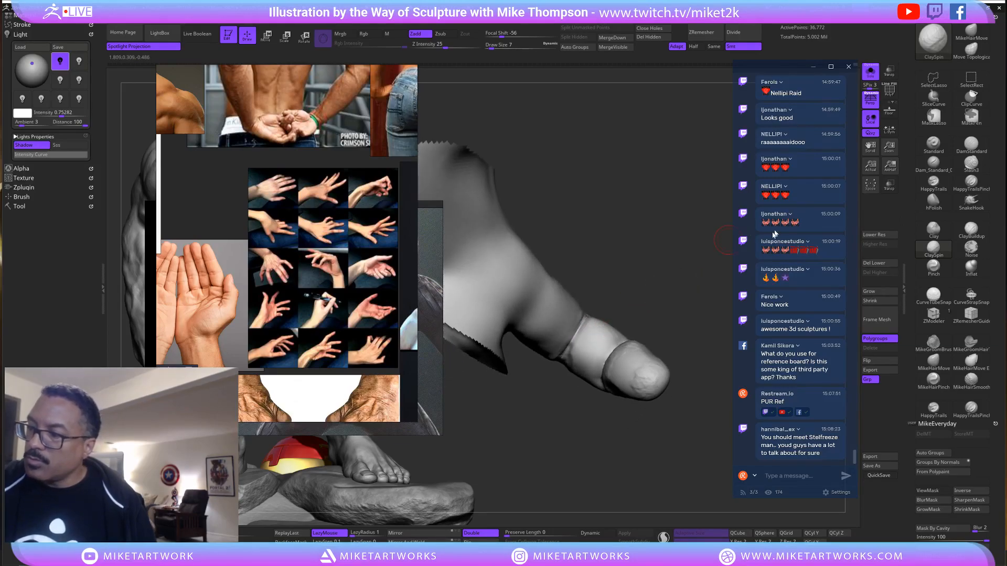
pyautogui.moveTo(583, 344)
pyautogui.mouseDown()
pyautogui.moveTo(669, 261)
pyautogui.moveTo(667, 281)
pyautogui.moveTo(679, 262)
pyautogui.moveTo(687, 286)
pyautogui.moveTo(675, 285)
pyautogui.moveTo(706, 247)
pyautogui.moveTo(698, 225)
pyautogui.mouseUp()
# Reshape the finger's bend and middle segment with the MikeHairMove brush at draw sizes 19 and 16.
pyautogui.click(970, 38)
pyautogui.press('s')
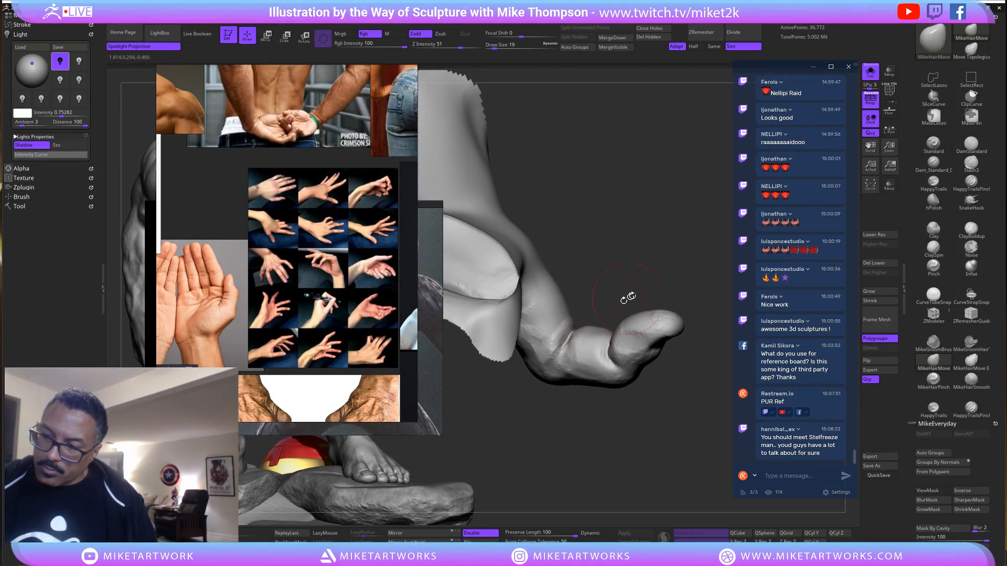
pyautogui.moveTo(627, 294)
pyautogui.mouseDown()
pyautogui.moveTo(700, 304)
pyautogui.moveTo(594, 332)
pyautogui.mouseUp()
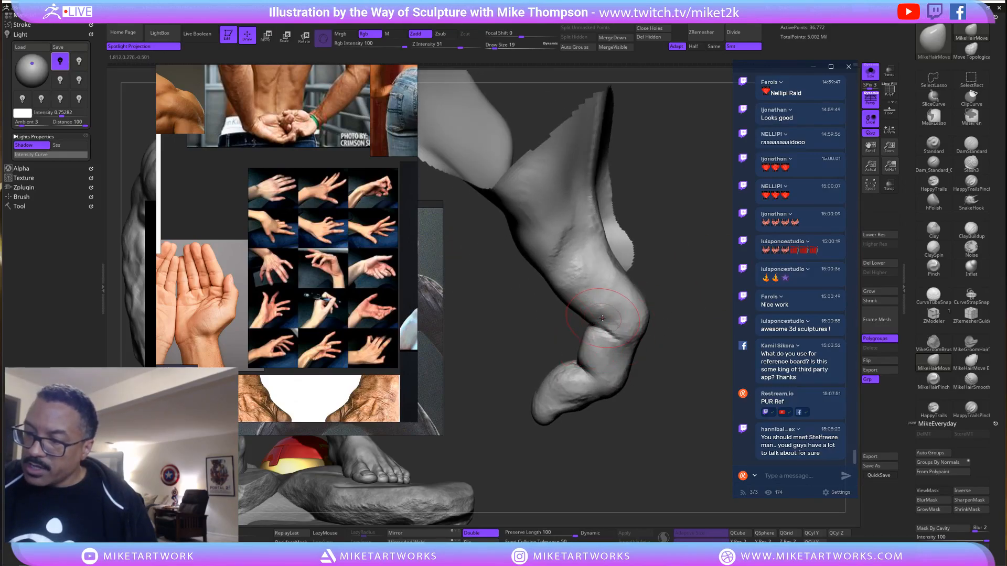
pyautogui.moveTo(713, 277); pyautogui.dragTo(581, 352)
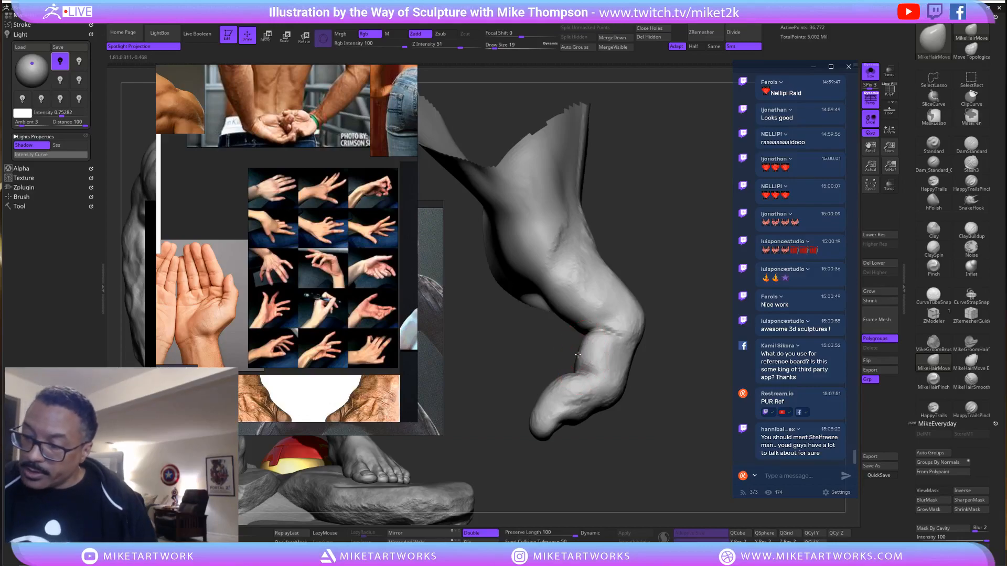
pyautogui.moveTo(699, 272); pyautogui.dragTo(587, 317)
pyautogui.press('s')
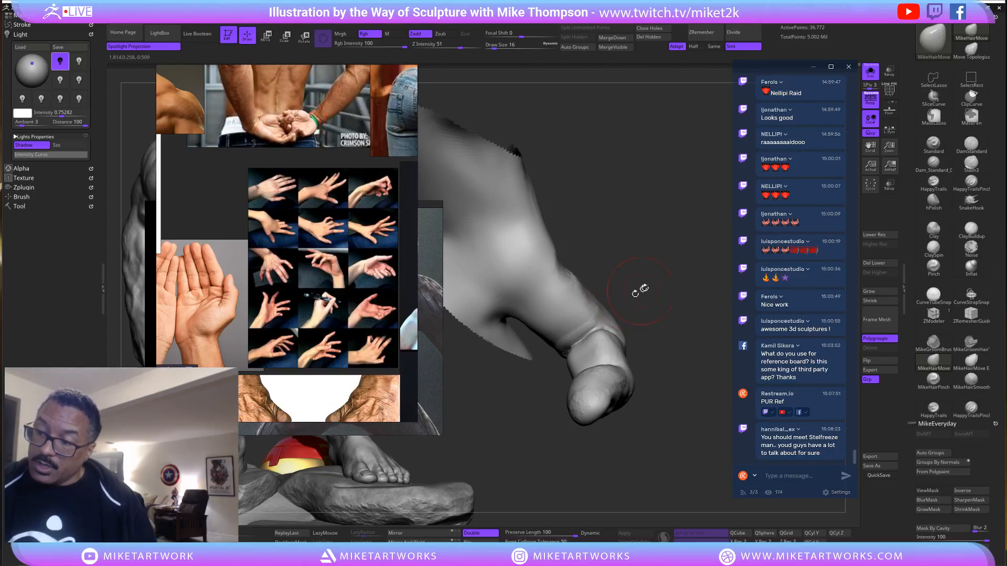
pyautogui.moveTo(640, 288)
pyautogui.mouseDown()
pyautogui.moveTo(632, 297)
pyautogui.moveTo(600, 288)
pyautogui.mouseUp()
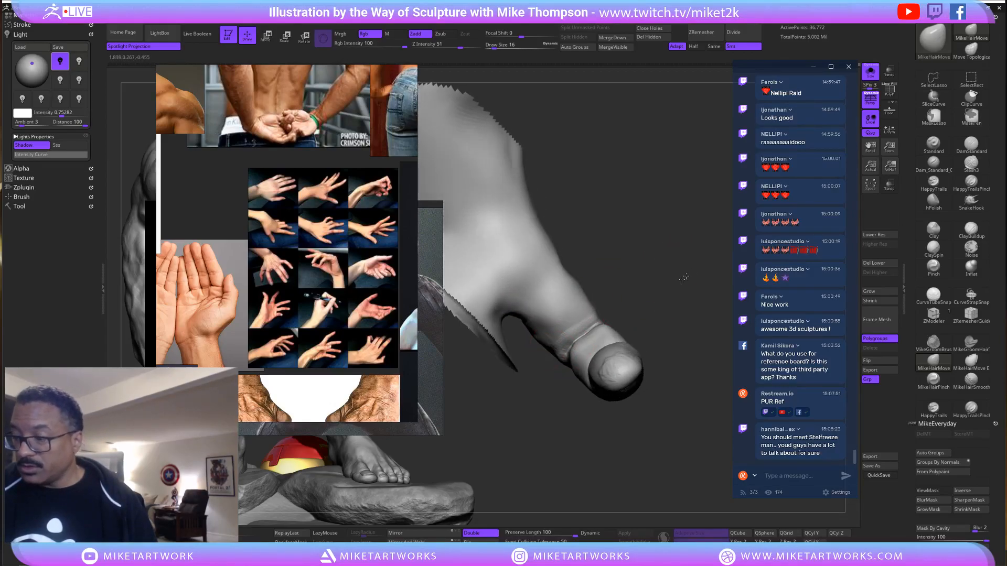
pyautogui.moveTo(684, 279); pyautogui.dragTo(675, 280)
# Refine the contours of the finger's base segment and knuckle with MikeHairMove at draw size 14.
pyautogui.press('s')
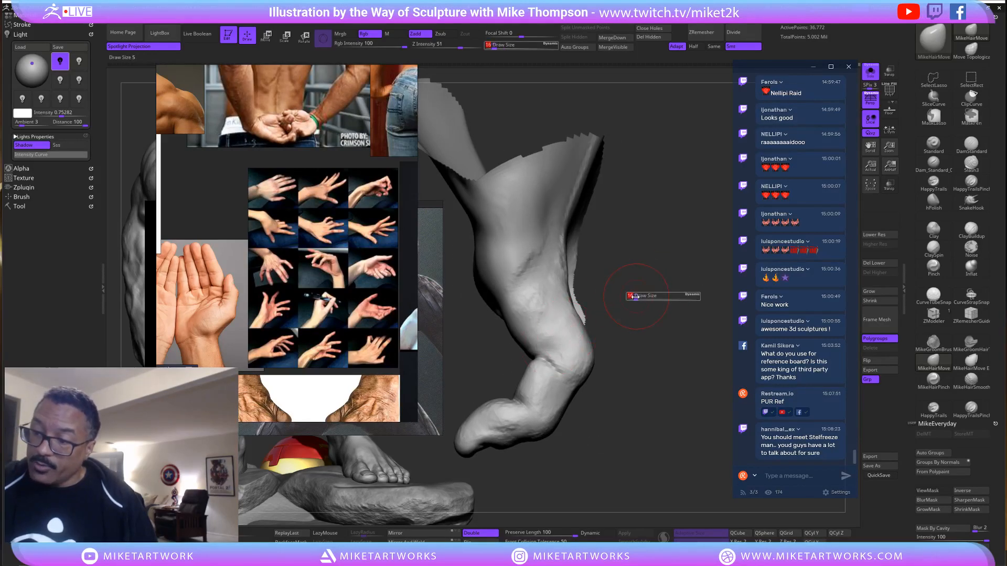
pyautogui.click(633, 297)
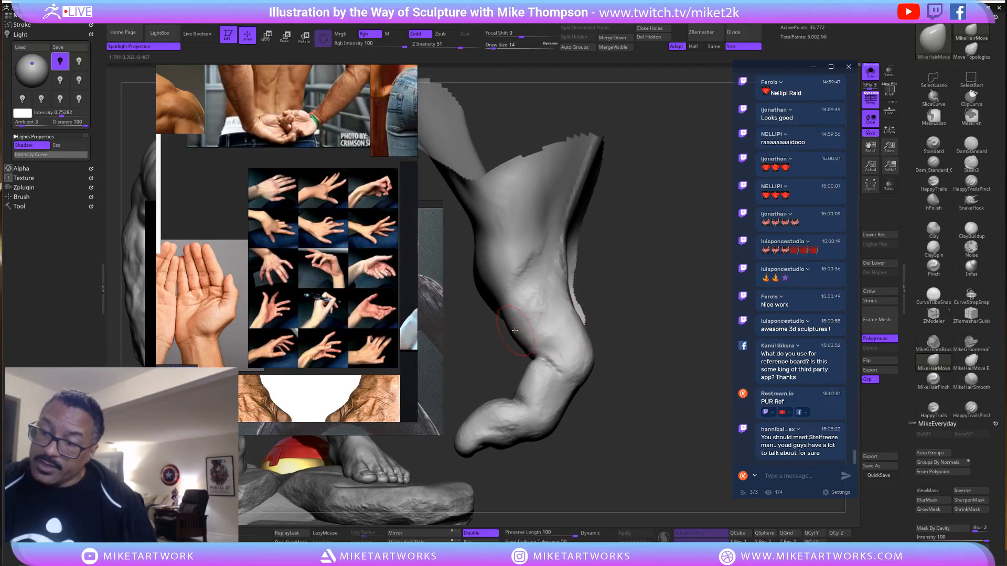
pyautogui.moveTo(661, 277)
pyautogui.mouseDown()
pyautogui.moveTo(670, 281)
pyautogui.moveTo(655, 270)
pyautogui.moveTo(678, 274)
pyautogui.mouseUp()
pyautogui.moveTo(603, 313); pyautogui.dragTo(593, 309)
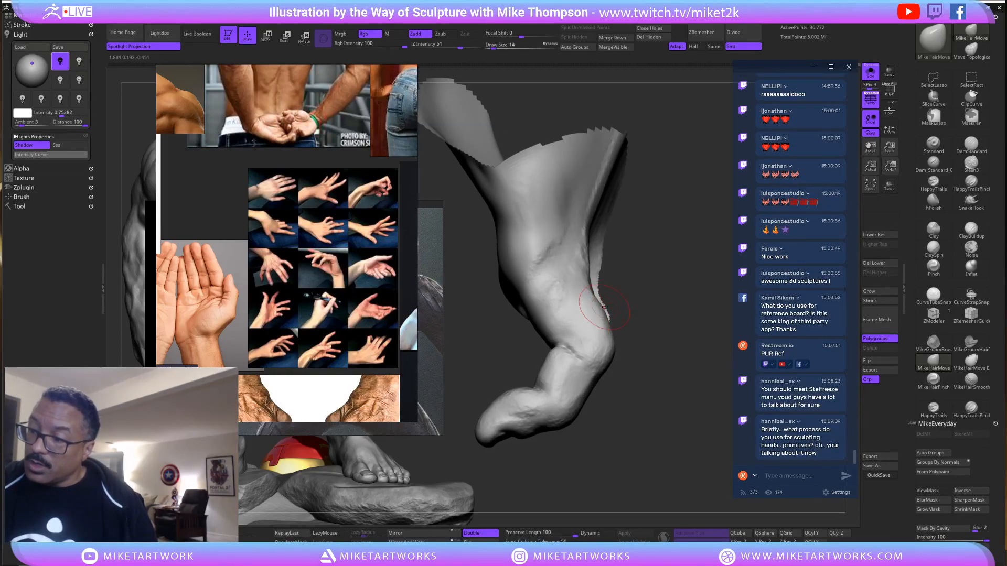
pyautogui.moveTo(668, 284); pyautogui.dragTo(624, 287)
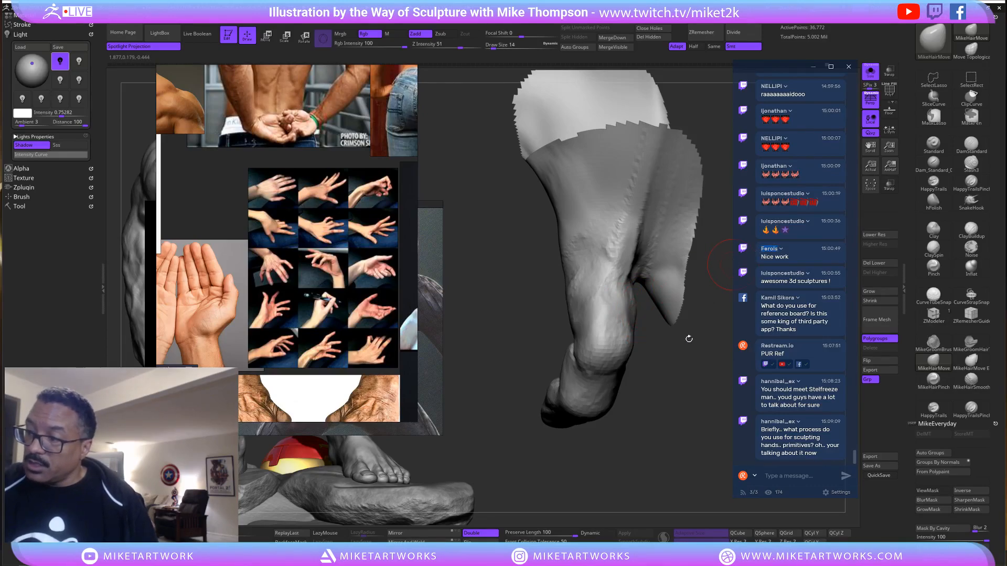
pyautogui.moveTo(688, 340)
pyautogui.mouseDown()
pyautogui.moveTo(705, 316)
pyautogui.moveTo(555, 303)
pyautogui.moveTo(550, 295)
pyautogui.moveTo(559, 324)
pyautogui.mouseUp()
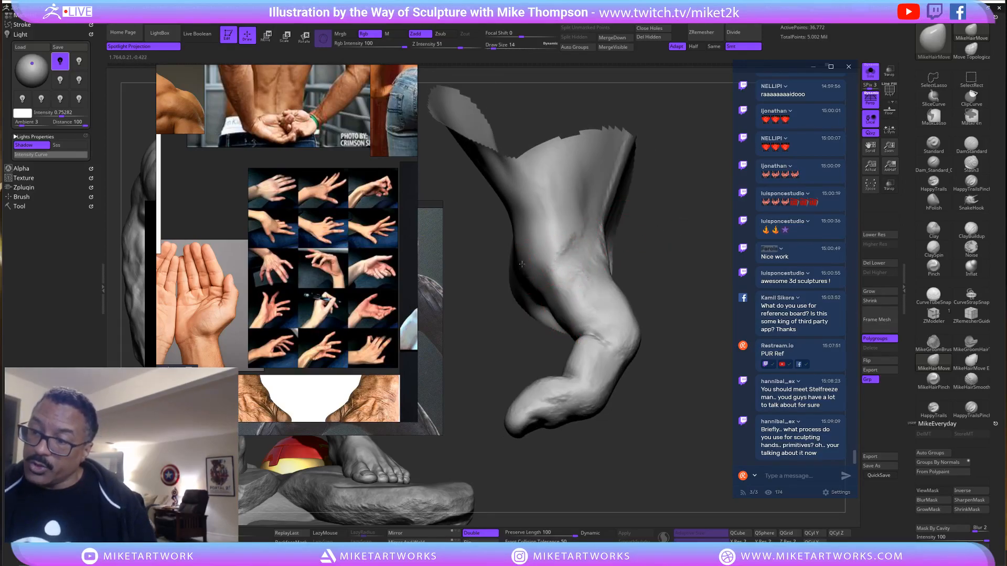
pyautogui.moveTo(683, 263)
pyautogui.mouseDown()
pyautogui.moveTo(655, 283)
pyautogui.moveTo(609, 283)
pyautogui.mouseUp()
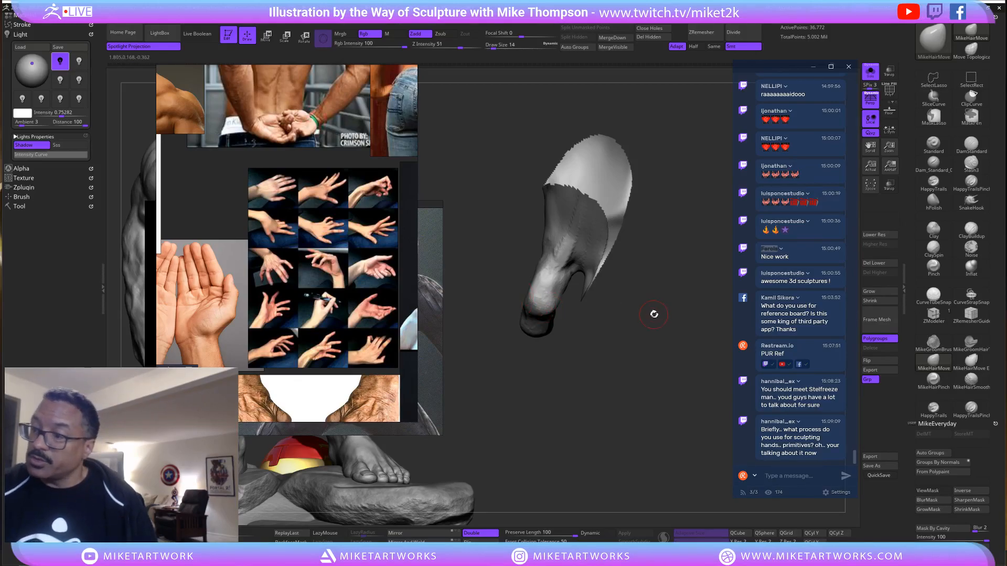
pyautogui.moveTo(654, 315)
pyautogui.mouseDown()
pyautogui.moveTo(658, 286)
pyautogui.moveTo(567, 256)
pyautogui.mouseUp()
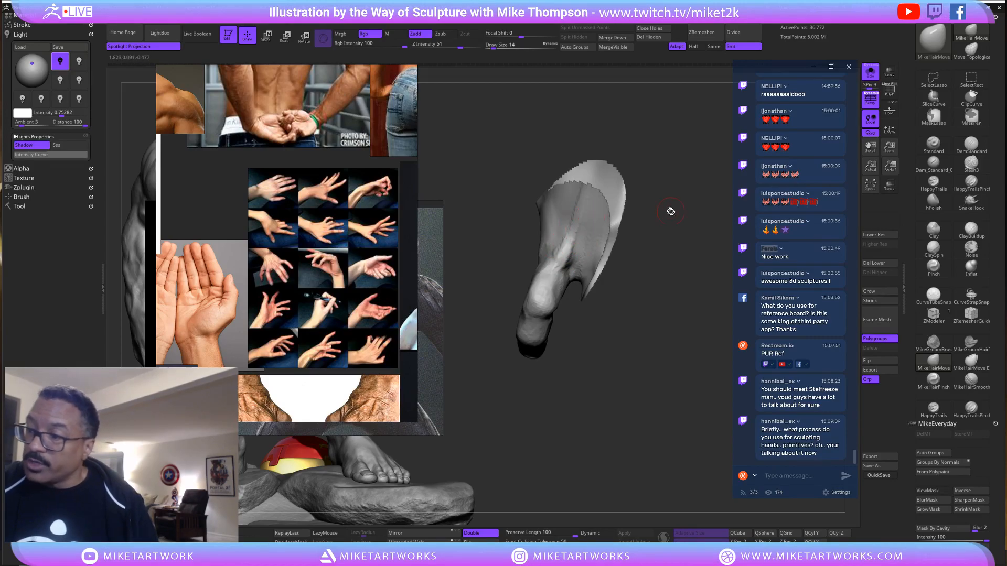
pyautogui.moveTo(671, 211)
pyautogui.mouseDown()
pyautogui.moveTo(678, 191)
pyautogui.moveTo(627, 232)
pyautogui.moveTo(695, 206)
pyautogui.moveTo(594, 269)
pyautogui.mouseUp()
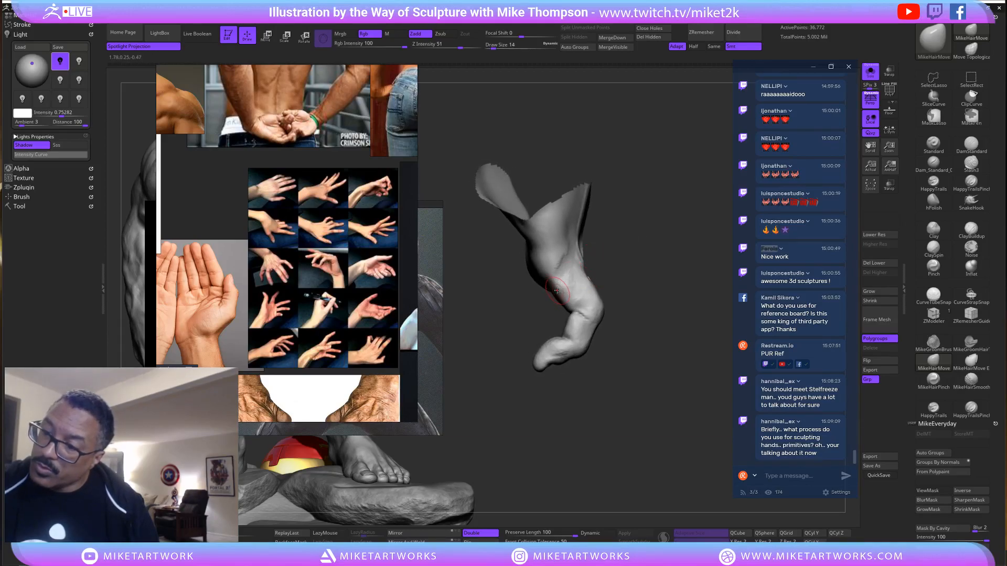
pyautogui.moveTo(637, 237); pyautogui.dragTo(666, 278)
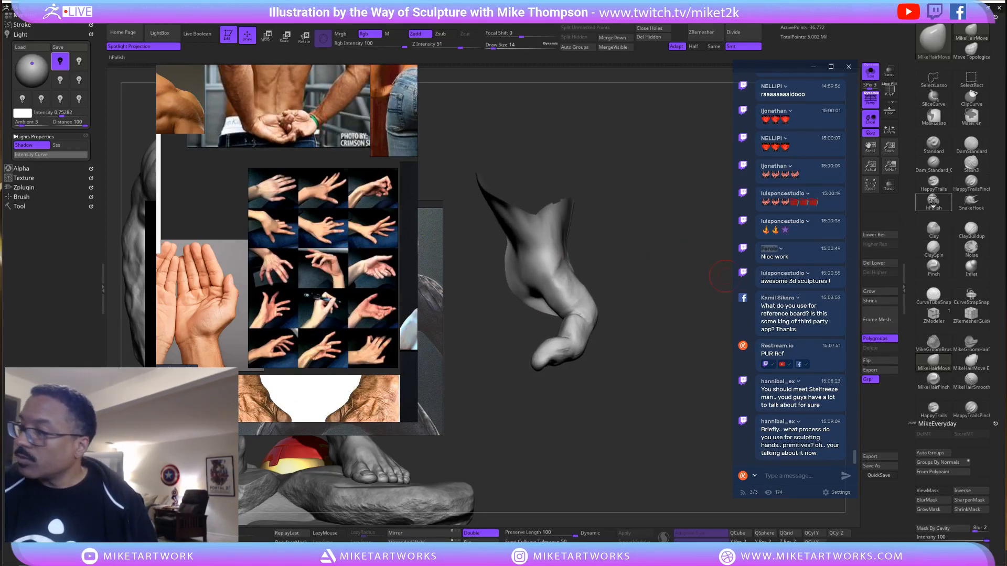
# Flatten the planes along the finger's base segment with the hPolish brush.
pyautogui.click(932, 202)
pyautogui.moveTo(608, 247); pyautogui.dragTo(588, 269)
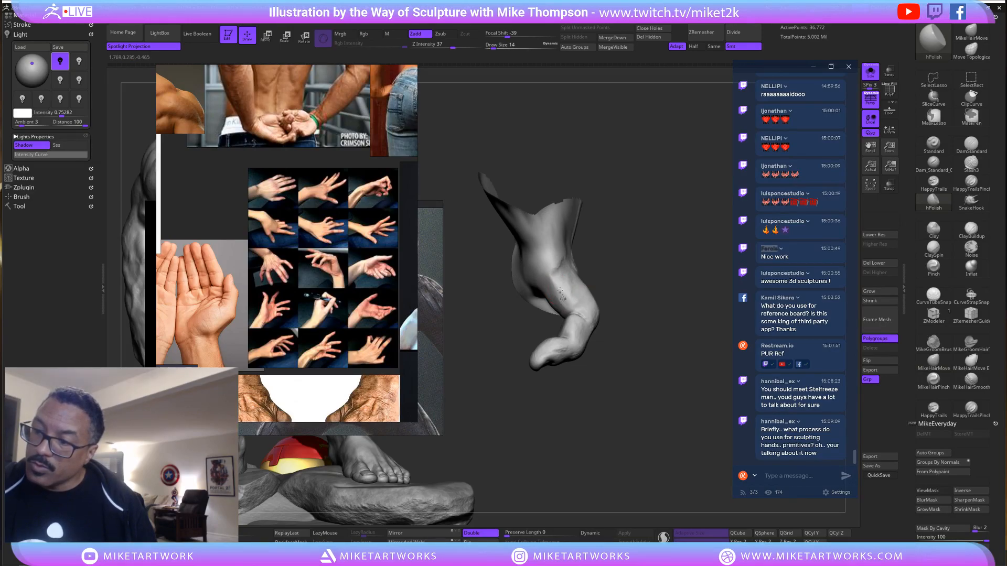
pyautogui.moveTo(673, 260)
pyautogui.mouseDown()
pyautogui.moveTo(690, 256)
pyautogui.moveTo(574, 292)
pyautogui.mouseUp()
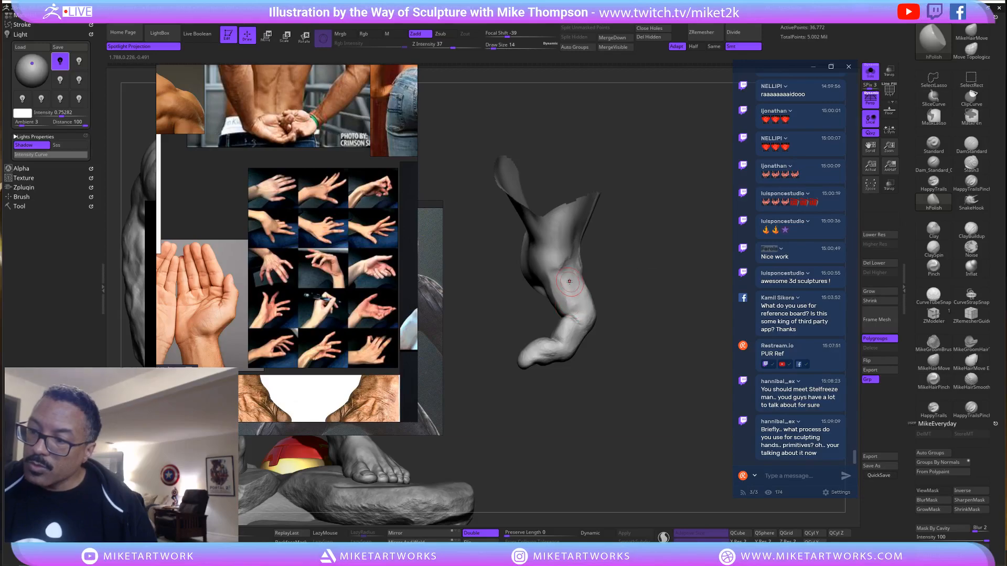
pyautogui.moveTo(627, 265); pyautogui.dragTo(706, 253)
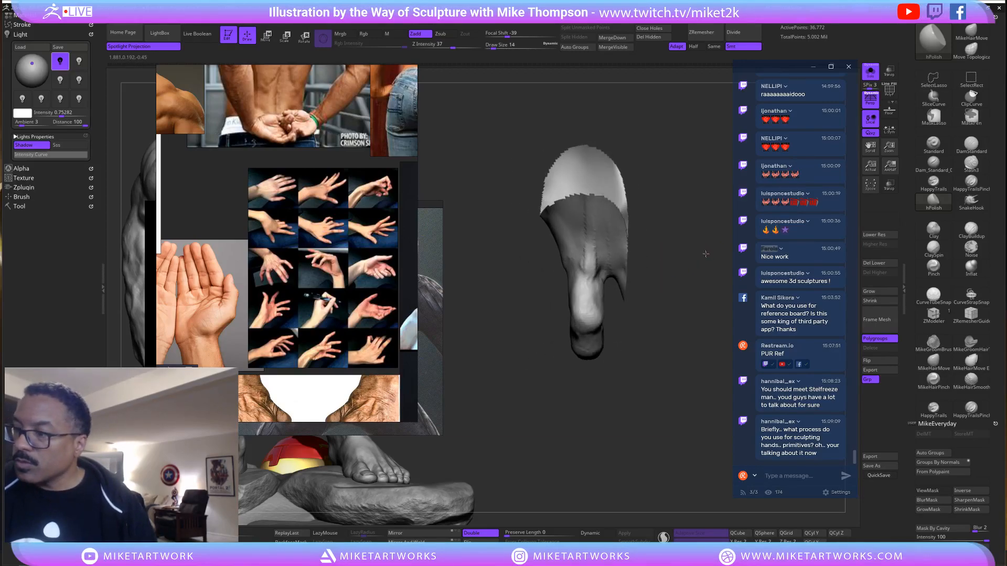
# Adjust the sides of the finger's base segment with MikeHairMove and smooth the surface behind the knuckle.
pyautogui.click(970, 33)
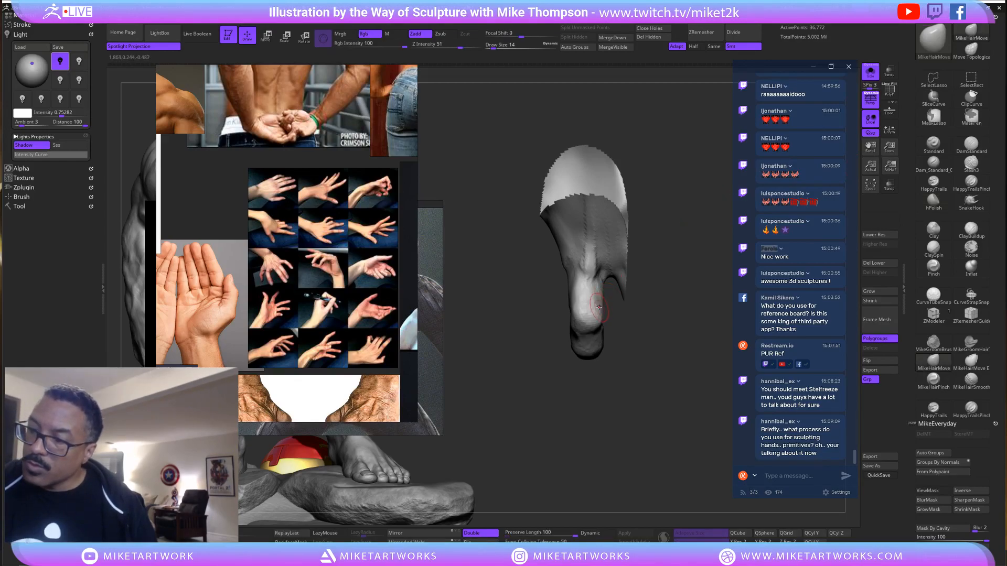
pyautogui.moveTo(640, 277)
pyautogui.mouseDown()
pyautogui.moveTo(665, 288)
pyautogui.moveTo(629, 285)
pyautogui.mouseUp()
pyautogui.press('shift')
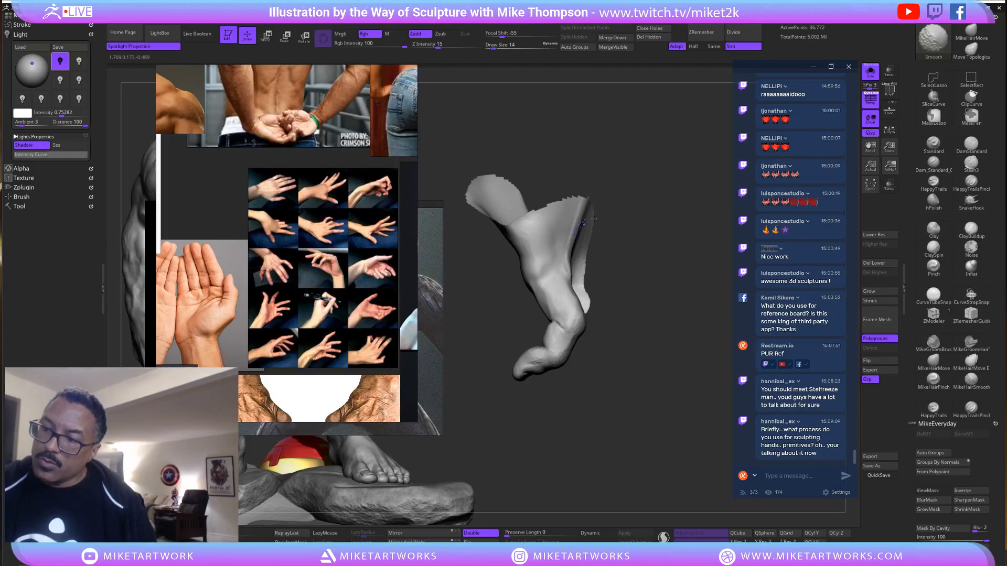
pyautogui.moveTo(592, 219)
pyautogui.mouseDown()
pyautogui.moveTo(626, 299)
pyautogui.moveTo(545, 334)
pyautogui.mouseUp()
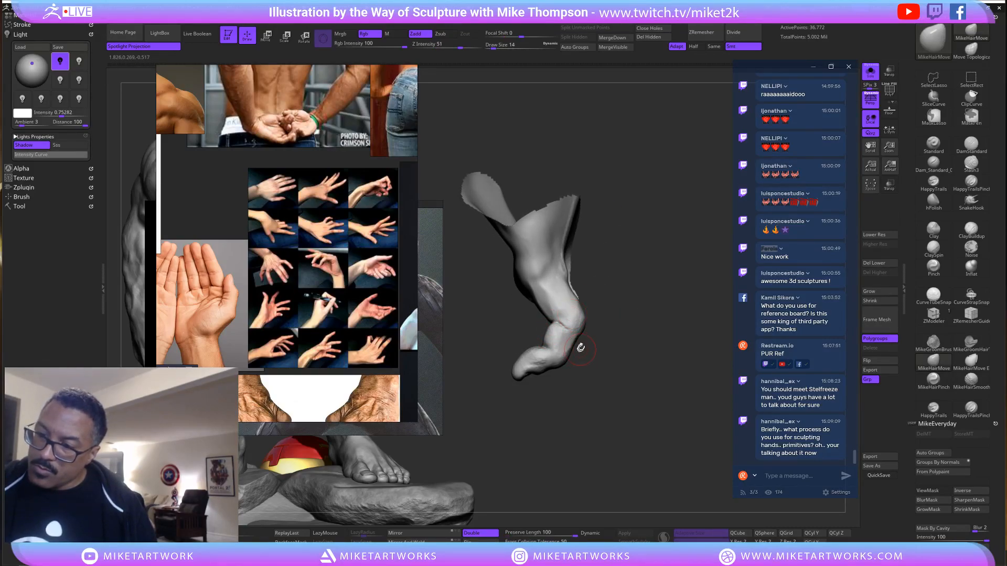
pyautogui.moveTo(619, 328)
pyautogui.mouseDown()
pyautogui.moveTo(628, 347)
pyautogui.moveTo(627, 330)
pyautogui.mouseUp()
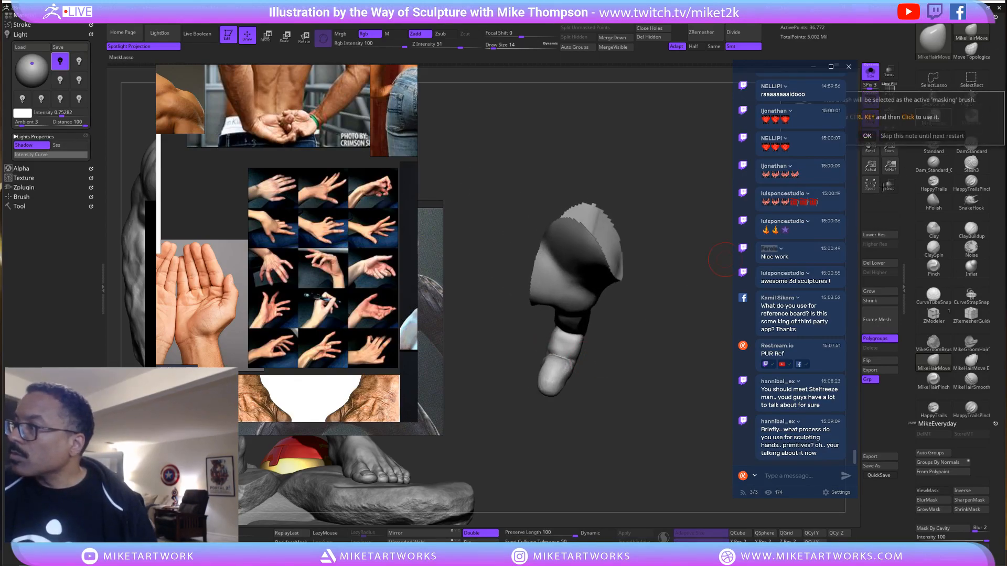
# Mask the fingertip with MaskLasso and reshape the middle segment's contours with MikeHairMove at draw size 14.
pyautogui.click(934, 116)
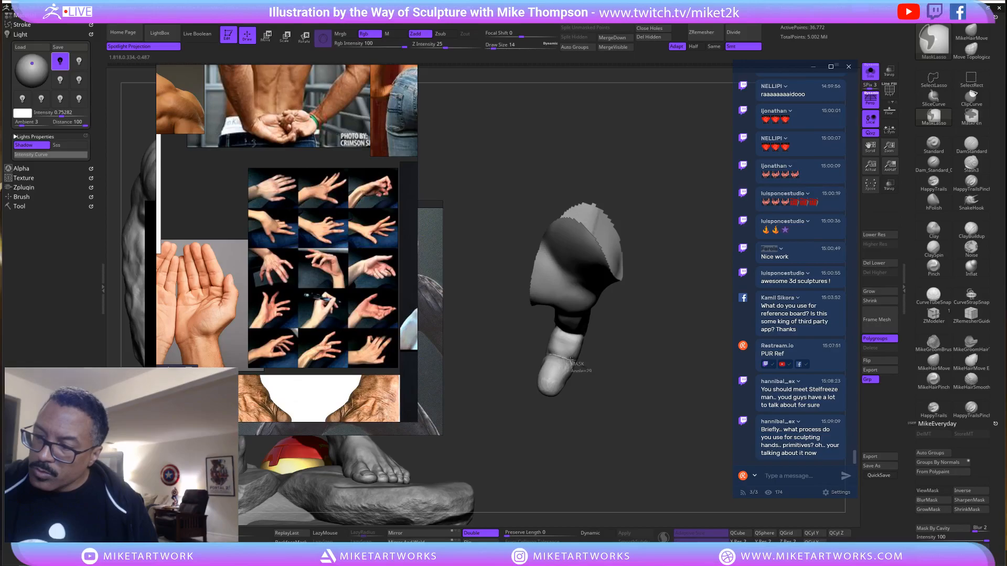
pyautogui.moveTo(577, 364)
pyautogui.keyDown('ctrl'); pyautogui.mouseDown()
pyautogui.moveTo(524, 399)
pyautogui.moveTo(582, 367)
pyautogui.mouseUp(); pyautogui.keyUp('ctrl')
pyautogui.moveTo(669, 375)
pyautogui.mouseDown()
pyautogui.moveTo(636, 350)
pyautogui.moveTo(579, 355)
pyautogui.mouseUp()
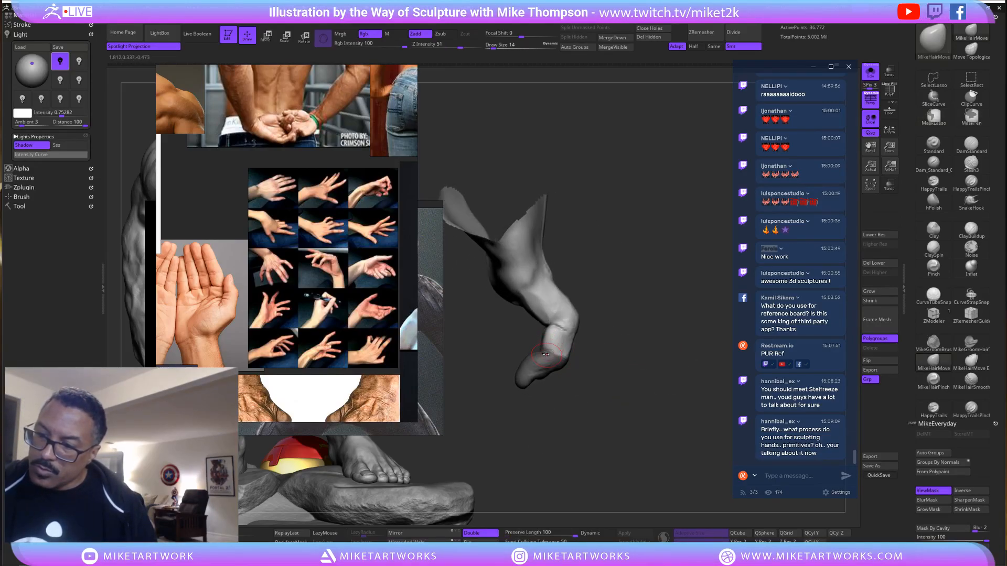
pyautogui.moveTo(587, 313)
pyautogui.mouseDown()
pyautogui.moveTo(597, 330)
pyautogui.moveTo(549, 340)
pyautogui.mouseUp()
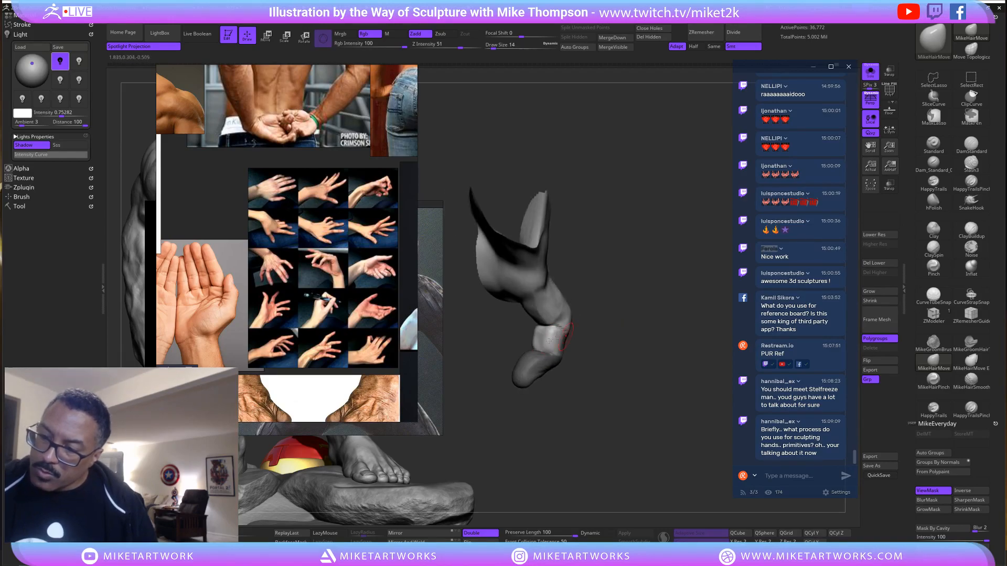
pyautogui.moveTo(605, 327); pyautogui.dragTo(578, 343)
pyautogui.press('ctrl')
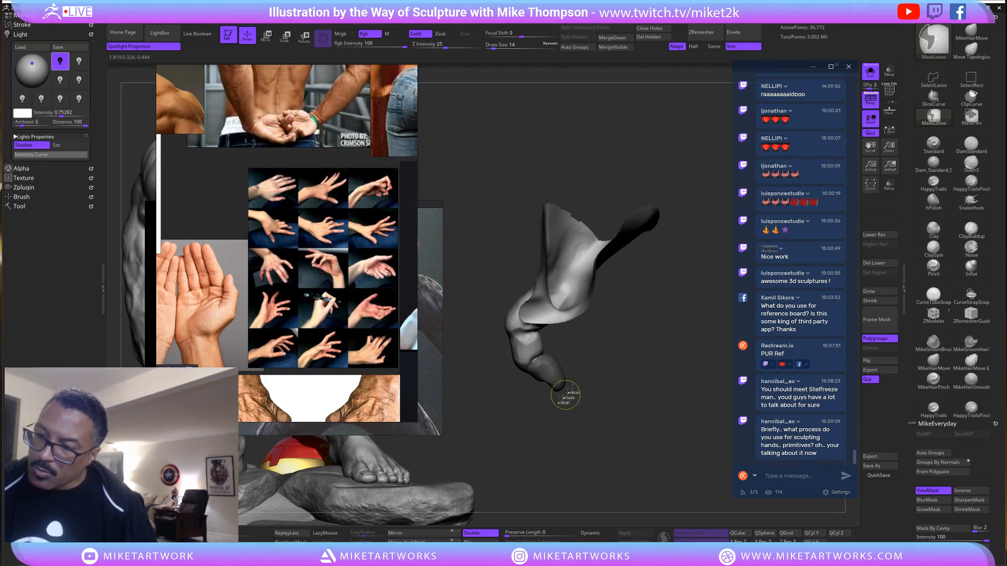
# Invert the mask to free the fingertip, reshape the tip with MikeHairMove and smooth its transition into the middle segment.
pyautogui.keyDown('ctrl'); pyautogui.click(622, 344); pyautogui.keyUp('ctrl')
pyautogui.moveTo(624, 343); pyautogui.dragTo(575, 348)
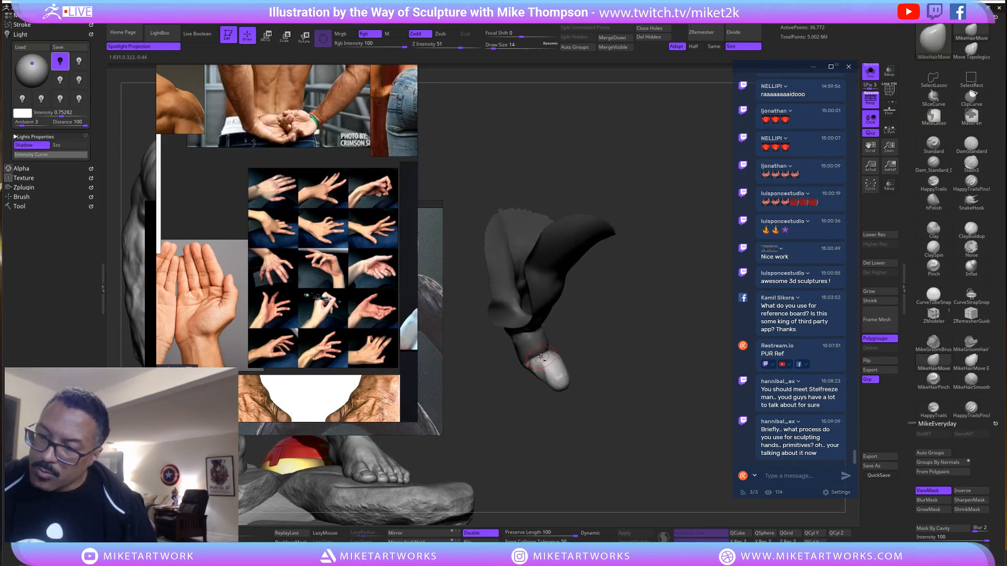
pyautogui.moveTo(625, 328)
pyautogui.mouseDown()
pyautogui.moveTo(558, 354)
pyautogui.moveTo(620, 315)
pyautogui.moveTo(595, 342)
pyautogui.moveTo(579, 333)
pyautogui.moveTo(537, 360)
pyautogui.mouseUp()
pyautogui.moveTo(618, 355)
pyautogui.mouseDown()
pyautogui.moveTo(624, 326)
pyautogui.moveTo(538, 359)
pyautogui.moveTo(598, 332)
pyautogui.moveTo(591, 344)
pyautogui.moveTo(612, 313)
pyautogui.moveTo(603, 334)
pyautogui.mouseUp()
pyautogui.moveTo(533, 365)
pyautogui.keyDown('shift'); pyautogui.mouseDown()
pyautogui.moveTo(525, 353)
pyautogui.moveTo(509, 379)
pyautogui.moveTo(559, 354)
pyautogui.mouseUp(); pyautogui.keyUp('shift')
pyautogui.keyDown('shift'); pyautogui.moveTo(497, 387); pyautogui.dragTo(501, 406); pyautogui.keyUp('shift')
pyautogui.moveTo(559, 376); pyautogui.dragTo(556, 400)
pyautogui.moveTo(536, 351)
pyautogui.mouseDown()
pyautogui.moveTo(551, 333)
pyautogui.moveTo(663, 297)
pyautogui.moveTo(630, 303)
pyautogui.moveTo(605, 294)
pyautogui.moveTo(576, 314)
pyautogui.moveTo(531, 307)
pyautogui.mouseUp()
# Switch to the ClayBuildup brush and hide part of the hand surface around the finger's base.
pyautogui.click(971, 231)
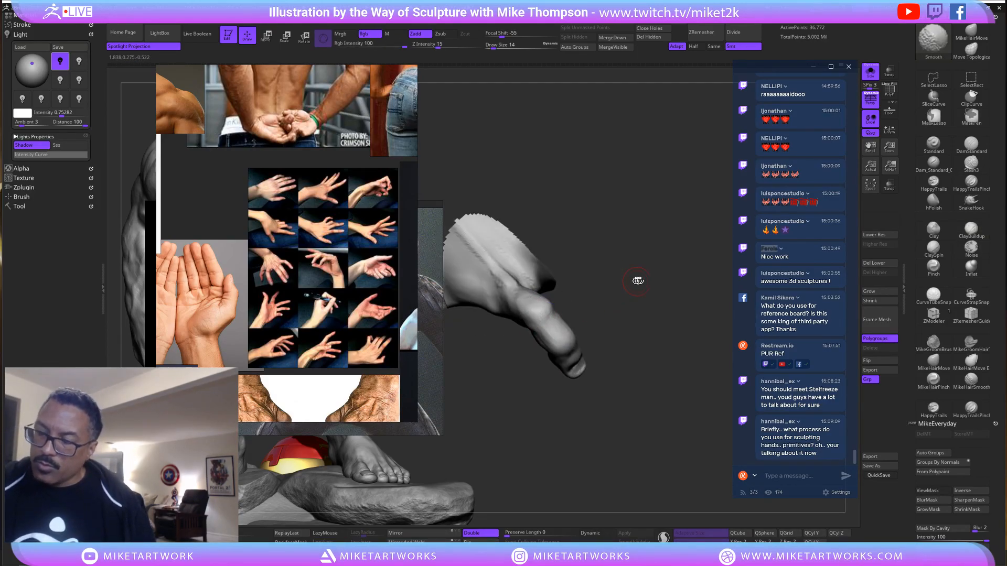
pyautogui.moveTo(638, 281)
pyautogui.mouseDown()
pyautogui.moveTo(575, 293)
pyautogui.moveTo(563, 309)
pyautogui.moveTo(584, 304)
pyautogui.moveTo(553, 312)
pyautogui.moveTo(549, 302)
pyautogui.mouseUp()
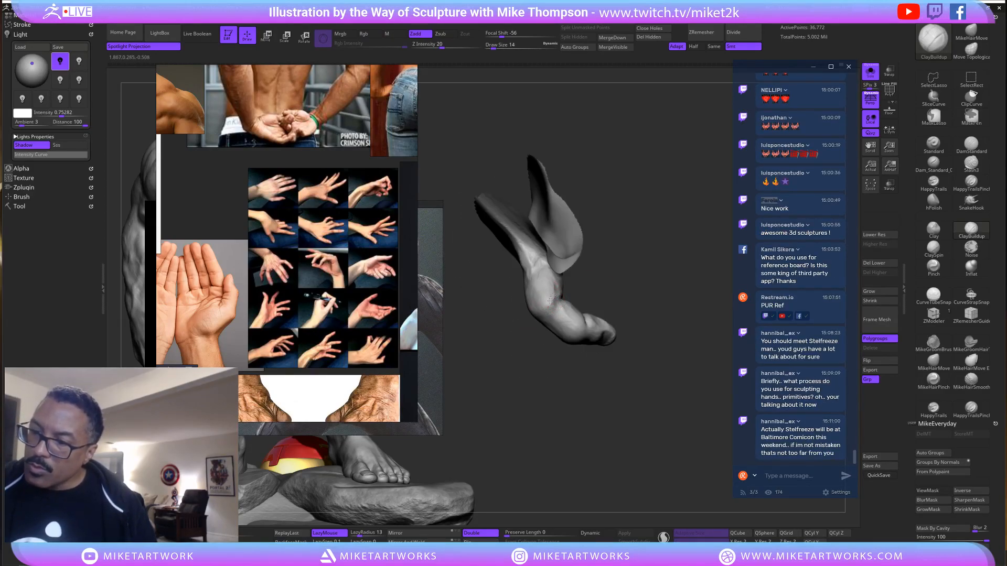
pyautogui.moveTo(618, 283)
pyautogui.mouseDown()
pyautogui.moveTo(578, 286)
pyautogui.moveTo(598, 266)
pyautogui.moveTo(576, 286)
pyautogui.mouseUp()
pyautogui.keyDown('ctrl'); pyautogui.keyDown('shift'); pyautogui.moveTo(580, 199); pyautogui.dragTo(651, 298); pyautogui.keyUp('shift'); pyautogui.keyUp('ctrl')
# Build up volume on the side of the finger's base segment with ClayBuildup at draw size 14 and smooth it.
pyautogui.moveTo(630, 312); pyautogui.dragTo(553, 293)
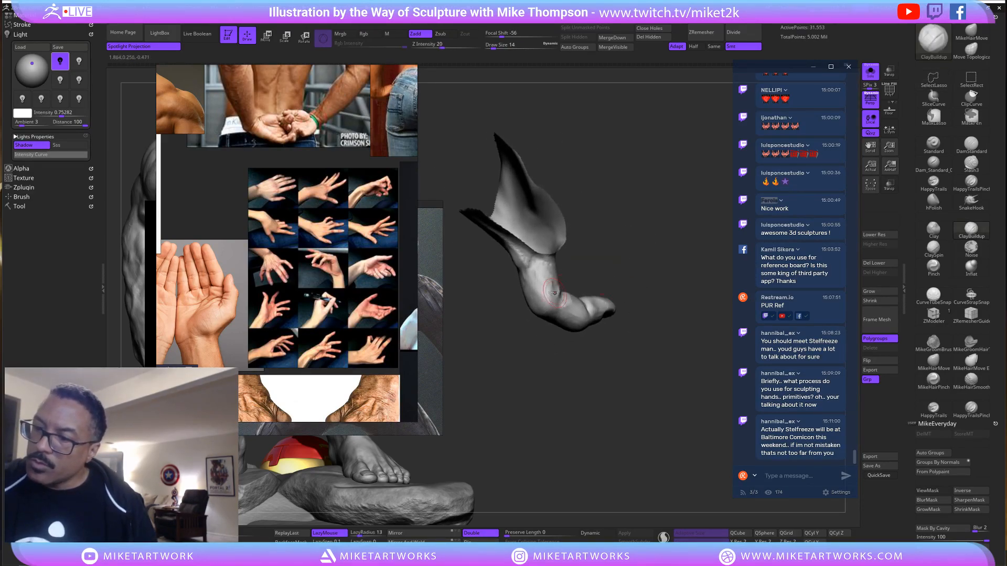
pyautogui.moveTo(582, 259); pyautogui.dragTo(563, 293)
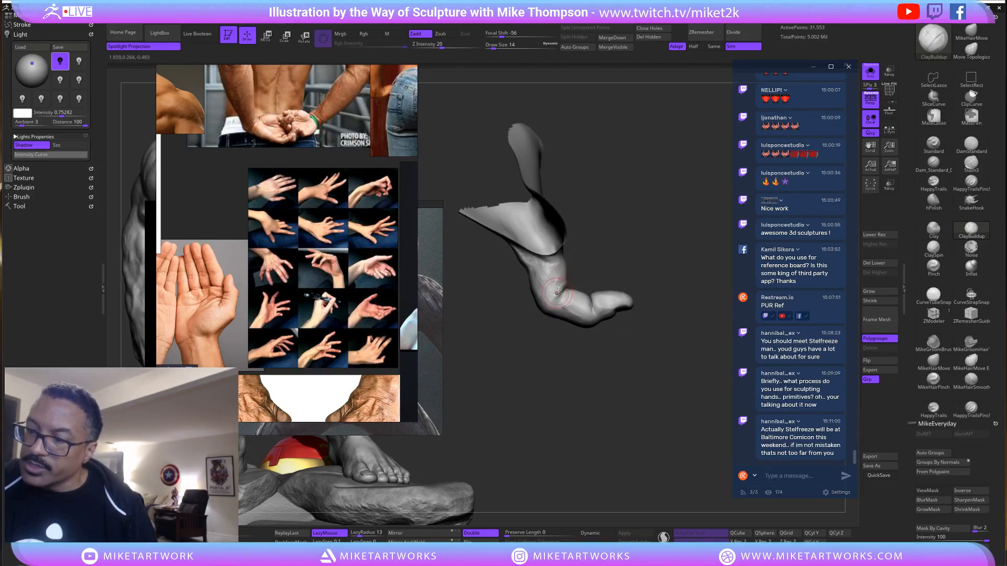
pyautogui.moveTo(615, 249); pyautogui.dragTo(565, 277)
pyautogui.press('shift')
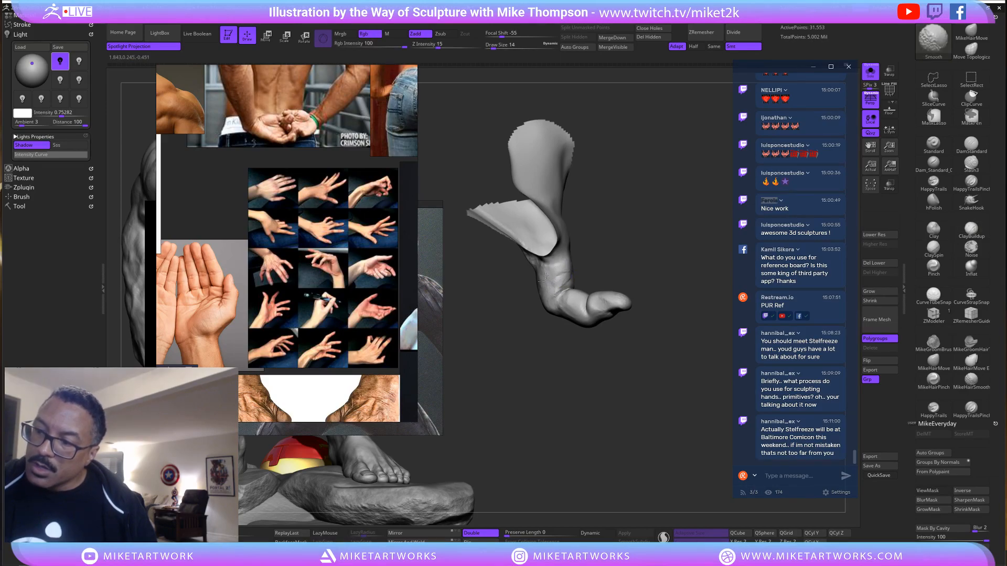
# Fill out the area behind the knuckle with ClayBuildup and smooth it into the back of the hand.
pyautogui.moveTo(545, 276)
pyautogui.mouseDown(button='right')
pyautogui.moveTo(558, 287)
pyautogui.moveTo(550, 257)
pyautogui.moveTo(590, 227)
pyautogui.mouseUp(button='right')
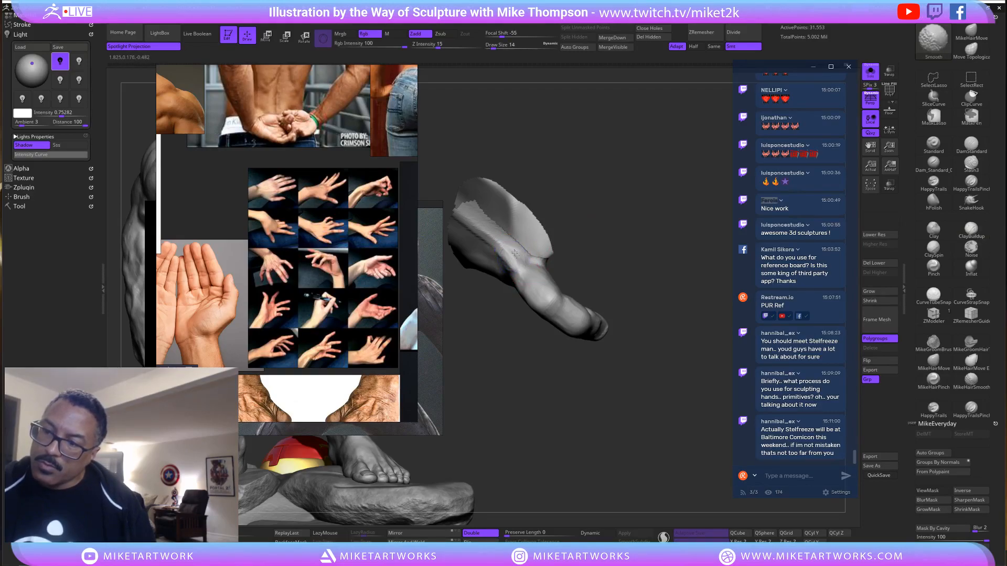
pyautogui.moveTo(516, 254); pyautogui.dragTo(507, 268, button='right')
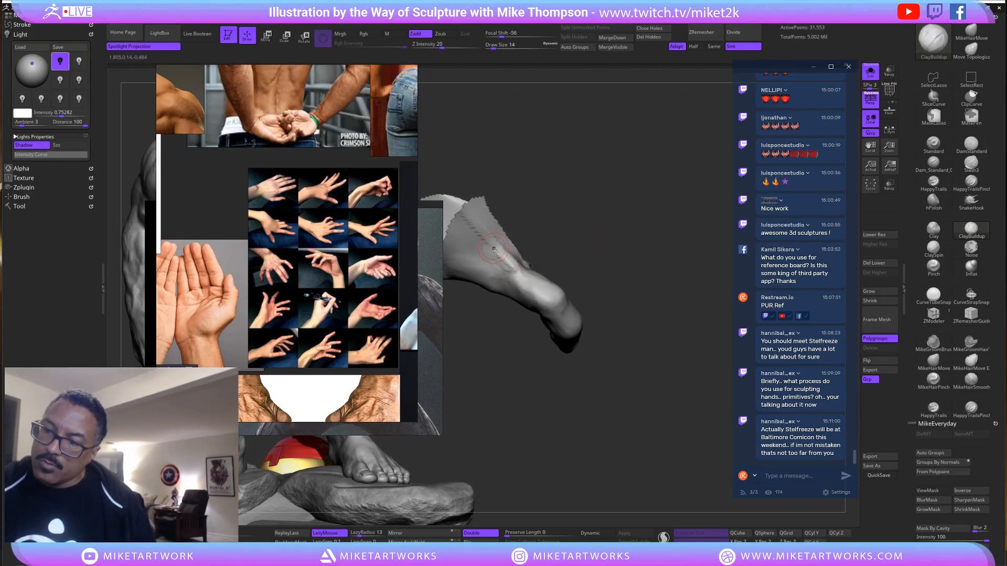
pyautogui.press('shift')
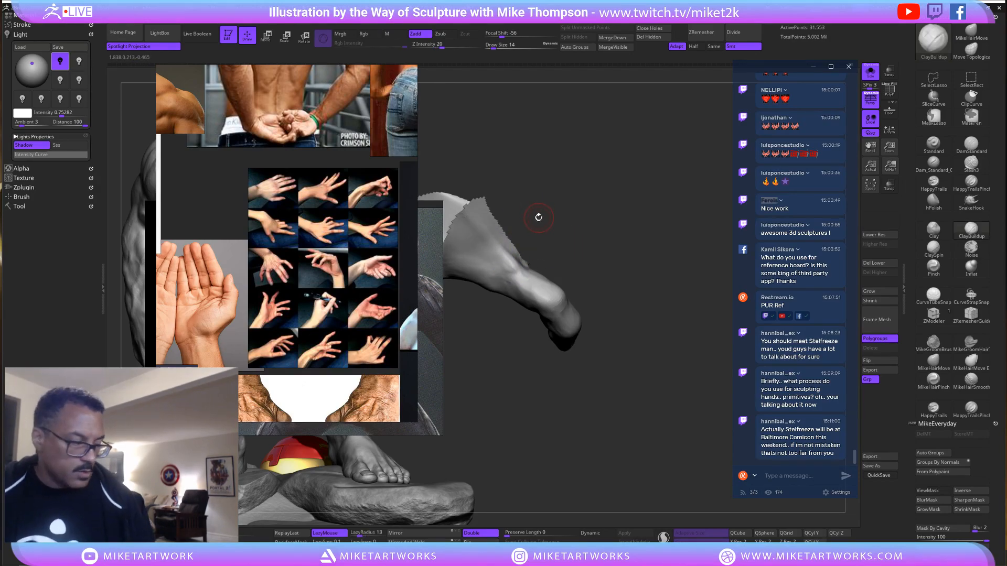
pyautogui.moveTo(571, 249)
pyautogui.mouseDown()
pyautogui.moveTo(615, 222)
pyautogui.moveTo(628, 231)
pyautogui.moveTo(525, 246)
pyautogui.mouseUp()
# Carve the crease between the knuckle and the finger webbing with the DamStandard brush and soften it by smoothing.
pyautogui.click(971, 145)
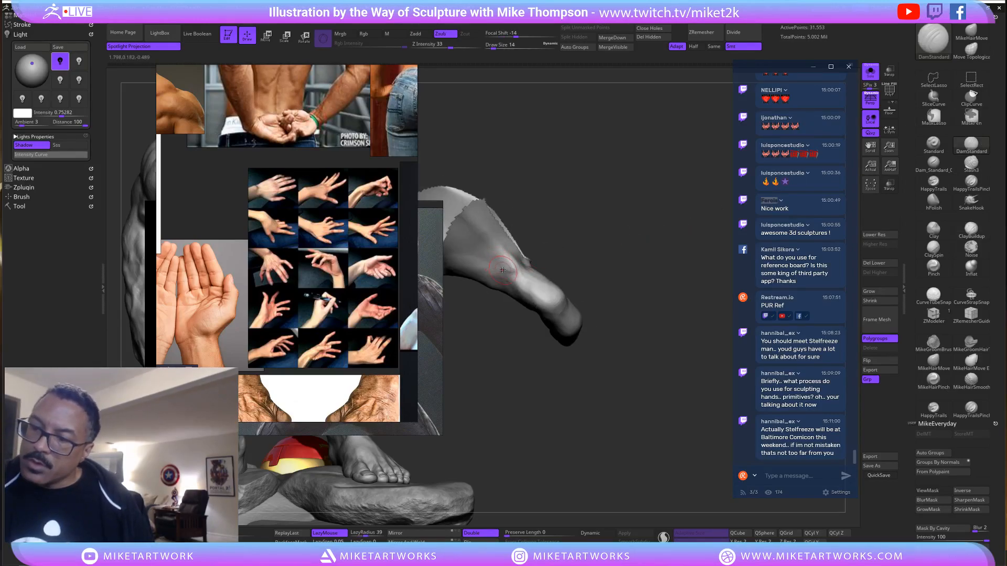
pyautogui.moveTo(582, 209); pyautogui.dragTo(514, 256)
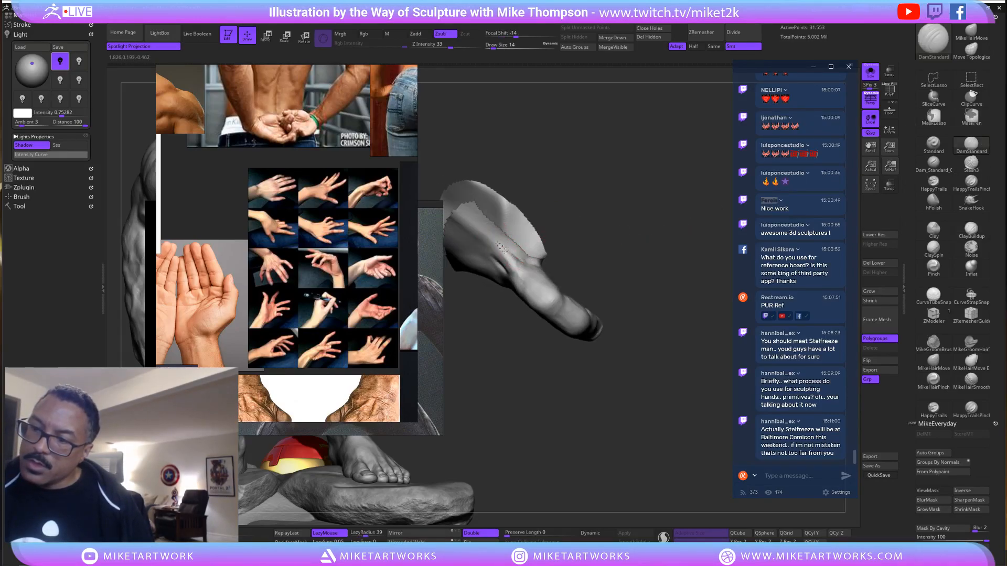
pyautogui.moveTo(567, 202); pyautogui.dragTo(506, 259)
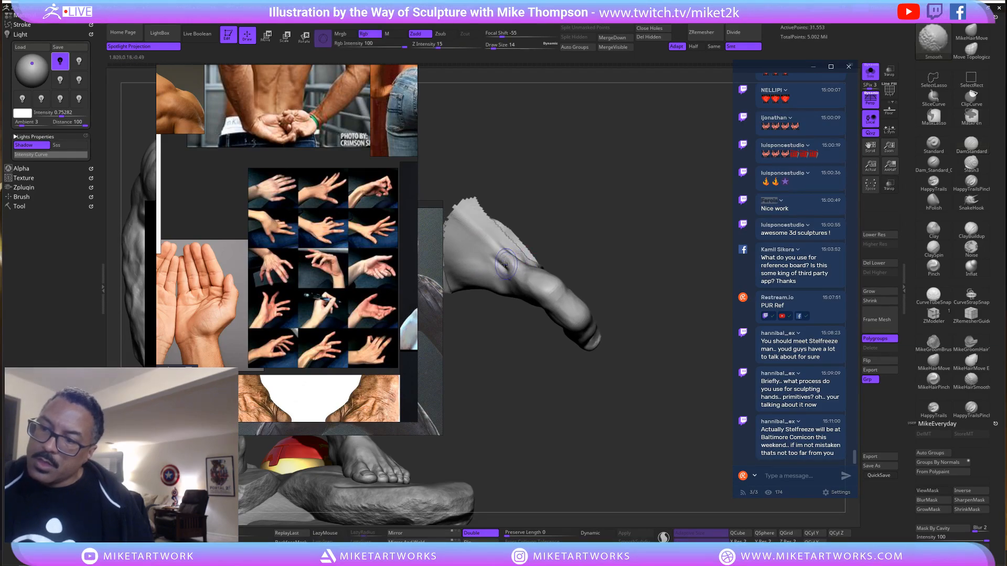
pyautogui.moveTo(607, 242); pyautogui.dragTo(556, 257)
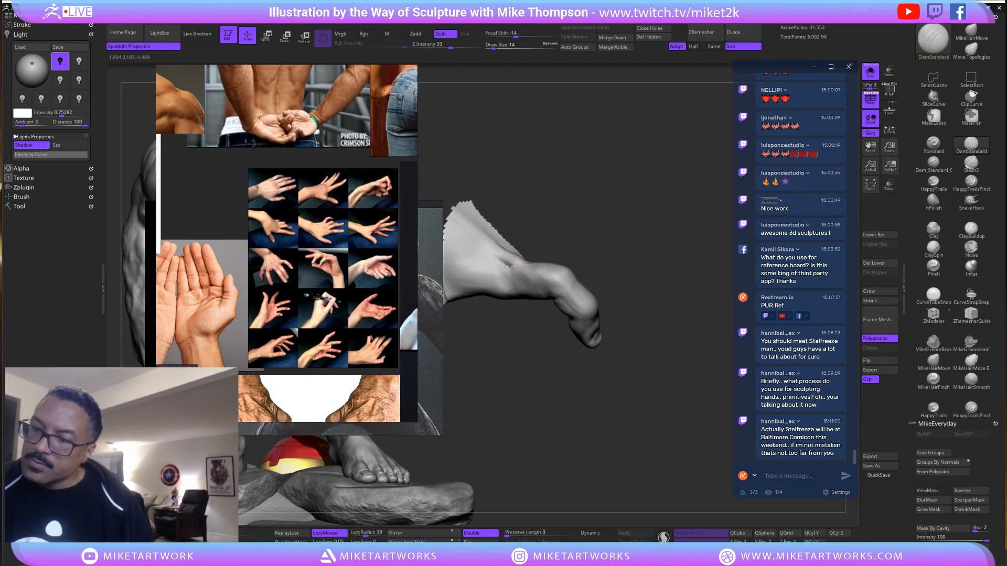
pyautogui.press('shift')
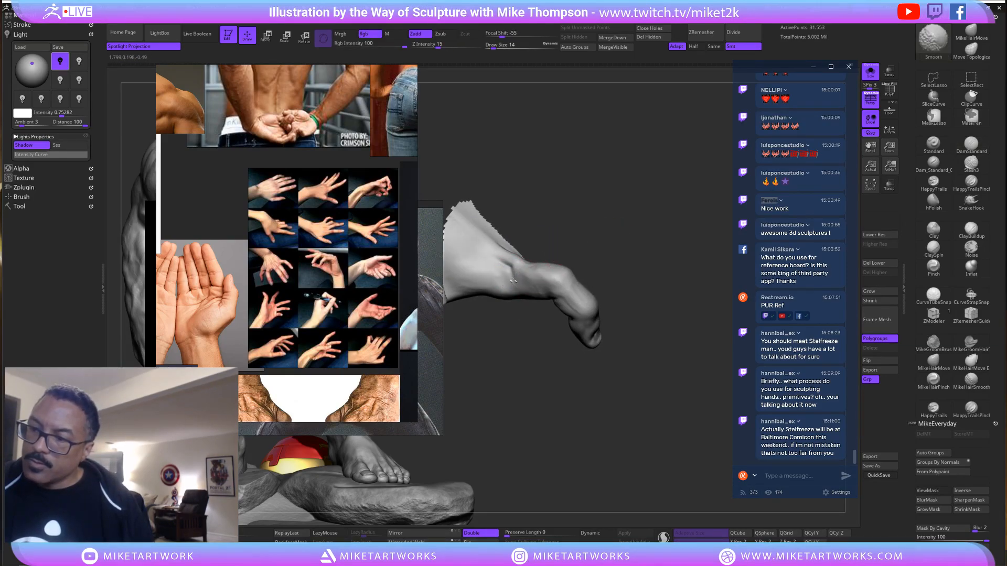
pyautogui.moveTo(627, 237); pyautogui.dragTo(650, 220)
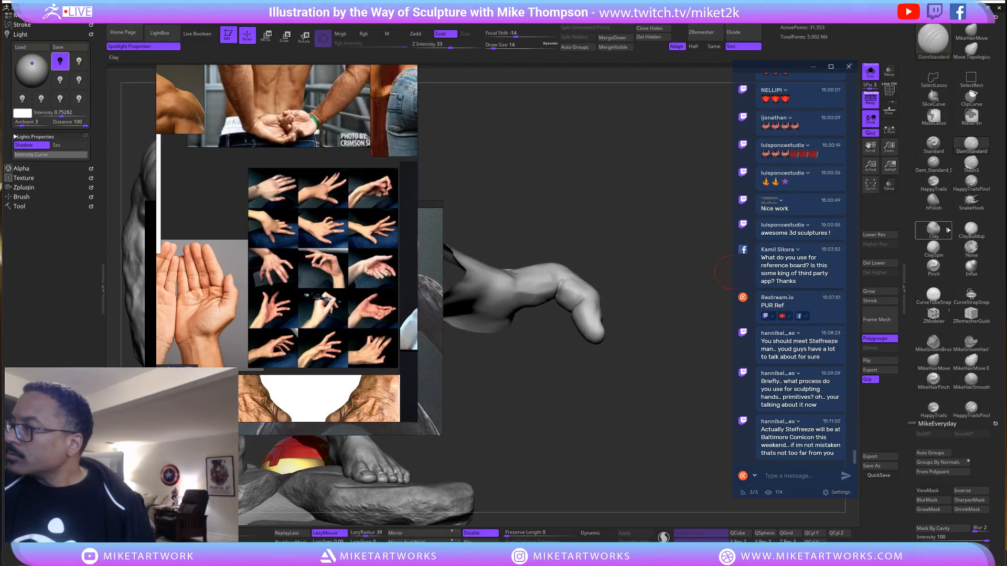
# Add volume along the side of the finger's base segment with ClayBuildup at Z intensity 20.
pyautogui.click(971, 229)
pyautogui.moveTo(656, 264); pyautogui.dragTo(546, 290)
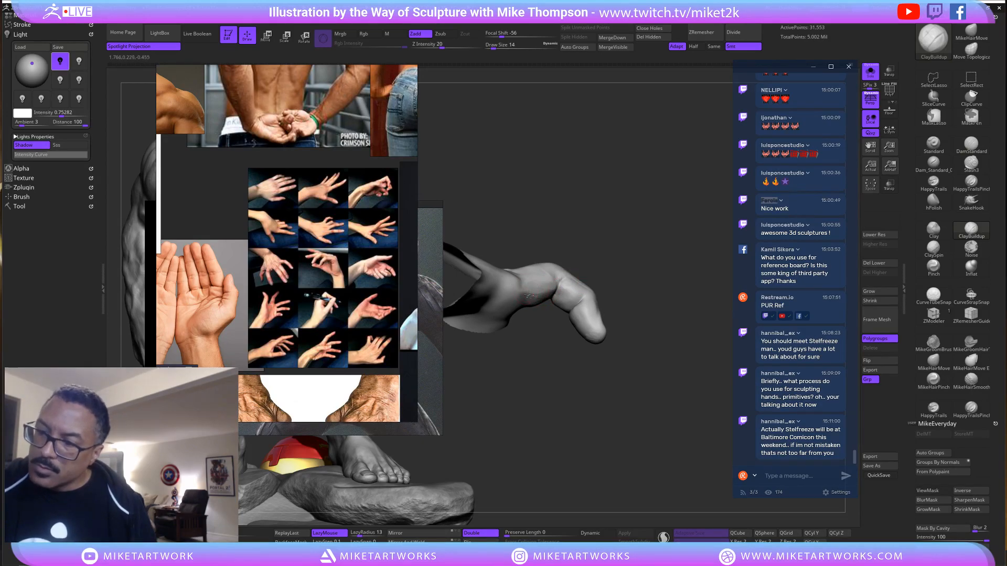
pyautogui.moveTo(660, 255); pyautogui.dragTo(550, 280)
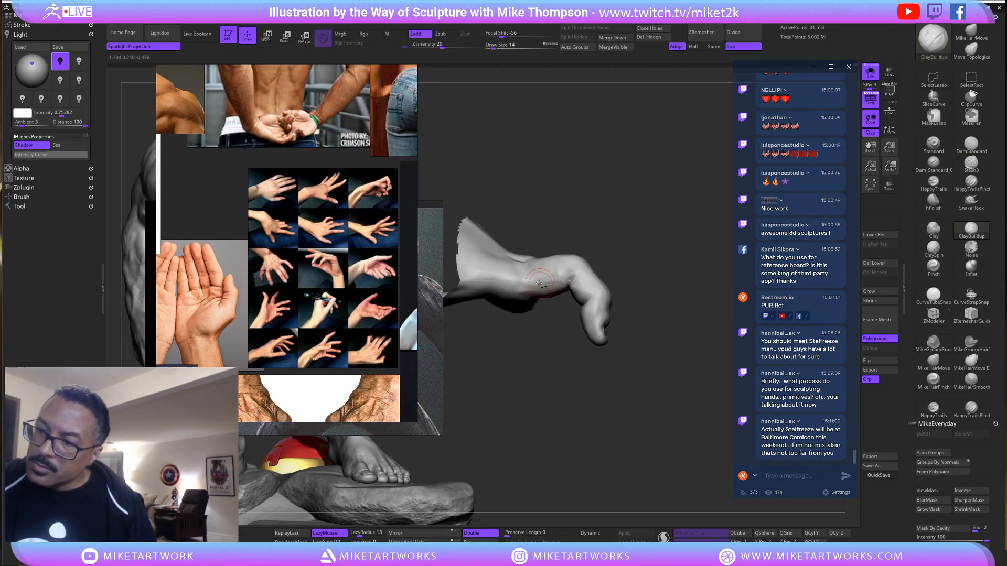
pyautogui.moveTo(648, 263); pyautogui.dragTo(539, 285)
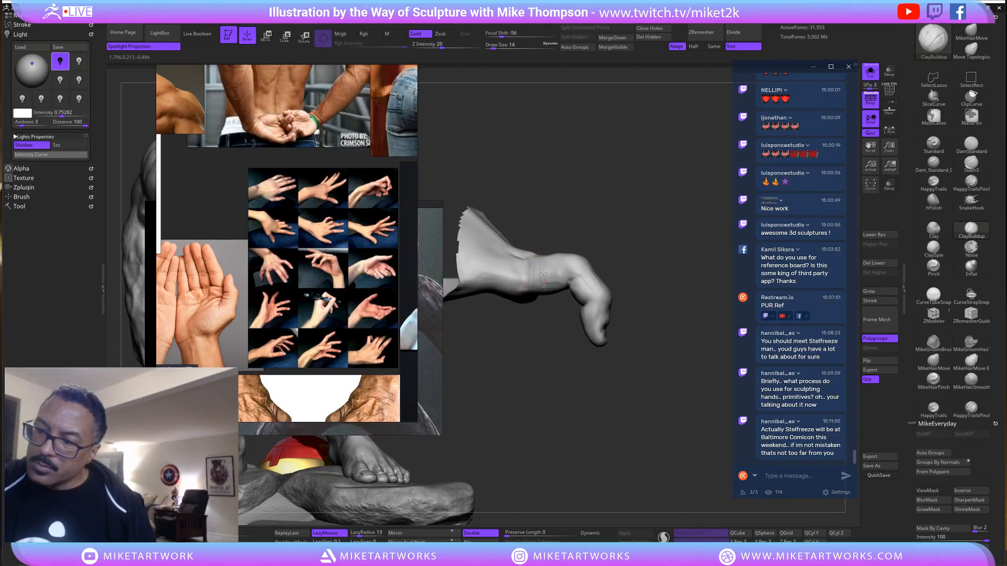
pyautogui.moveTo(669, 240)
pyautogui.mouseDown()
pyautogui.moveTo(655, 266)
pyautogui.moveTo(627, 235)
pyautogui.mouseUp()
pyautogui.moveTo(554, 239); pyautogui.dragTo(581, 195)
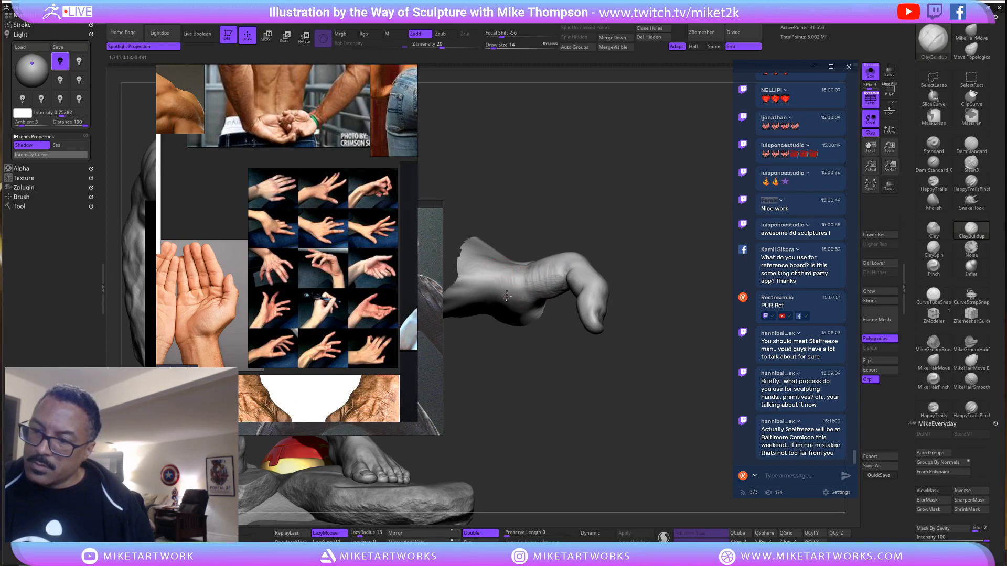
# Build up the transition from the palm into the finger's base with ClayBuildup and smooth the strokes.
pyautogui.moveTo(646, 243)
pyautogui.mouseDown()
pyautogui.moveTo(653, 253)
pyautogui.moveTo(633, 286)
pyautogui.moveTo(649, 241)
pyautogui.moveTo(619, 186)
pyautogui.moveTo(542, 260)
pyautogui.mouseUp()
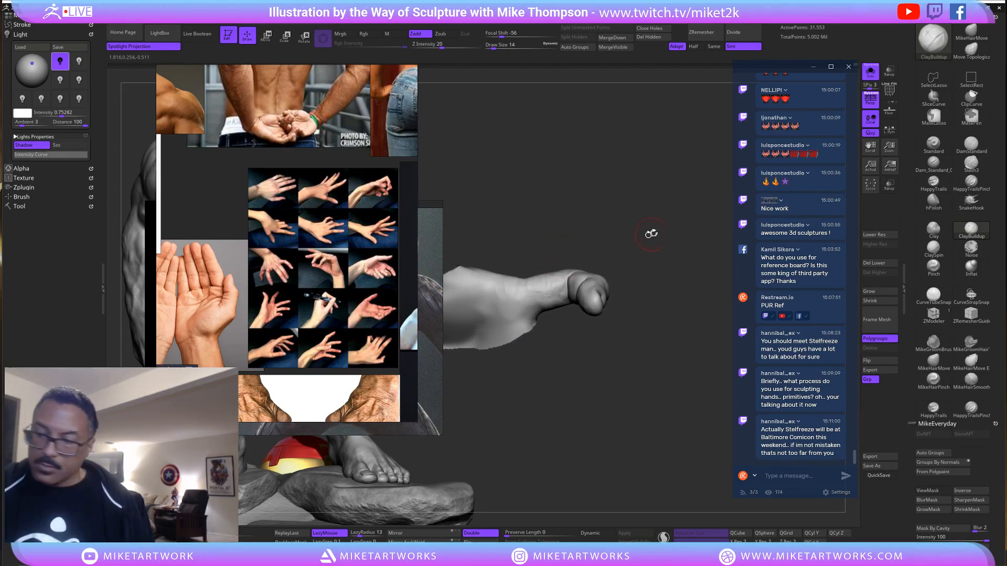
pyautogui.moveTo(651, 233); pyautogui.dragTo(524, 289)
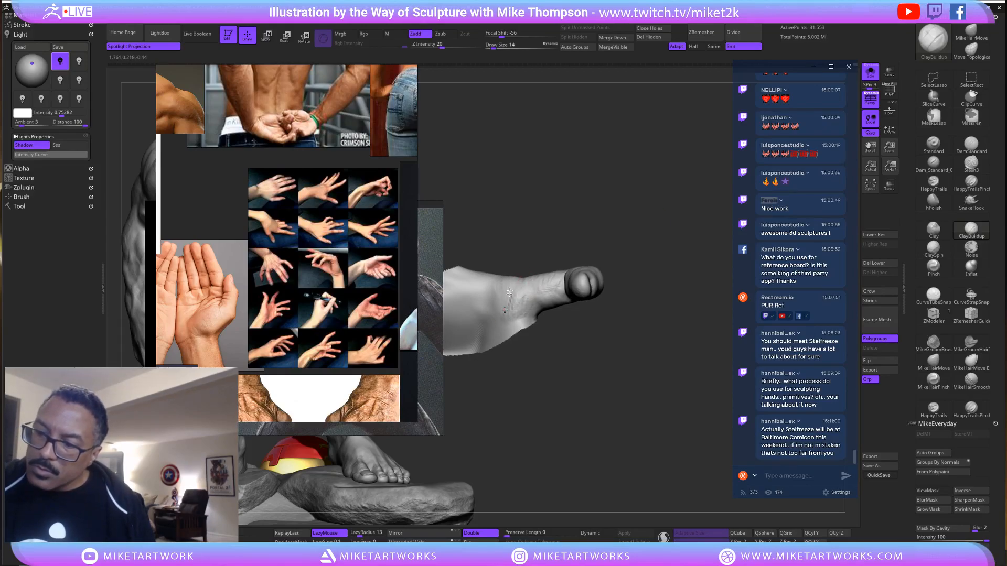
pyautogui.press('shift')
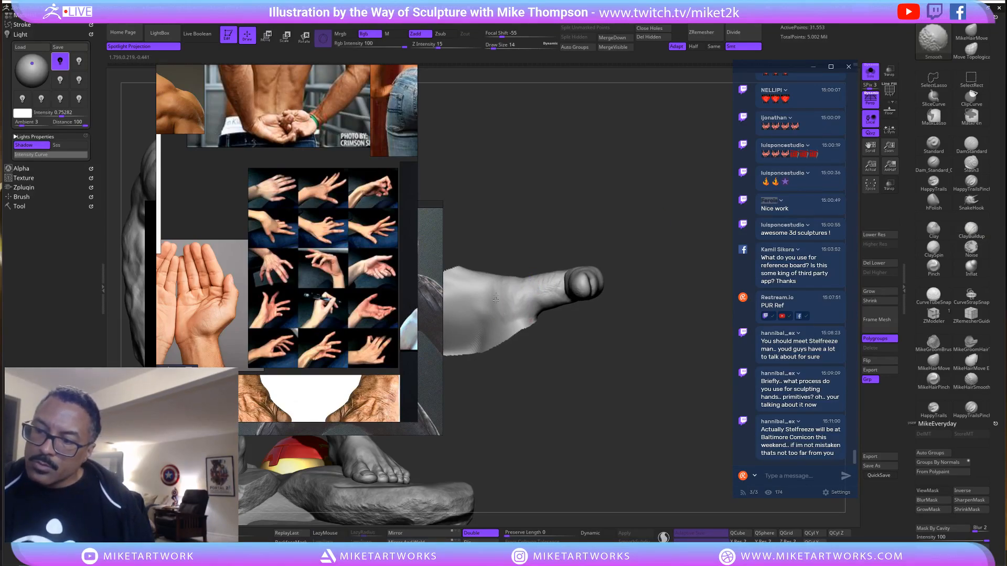
pyautogui.moveTo(497, 258); pyautogui.dragTo(577, 235)
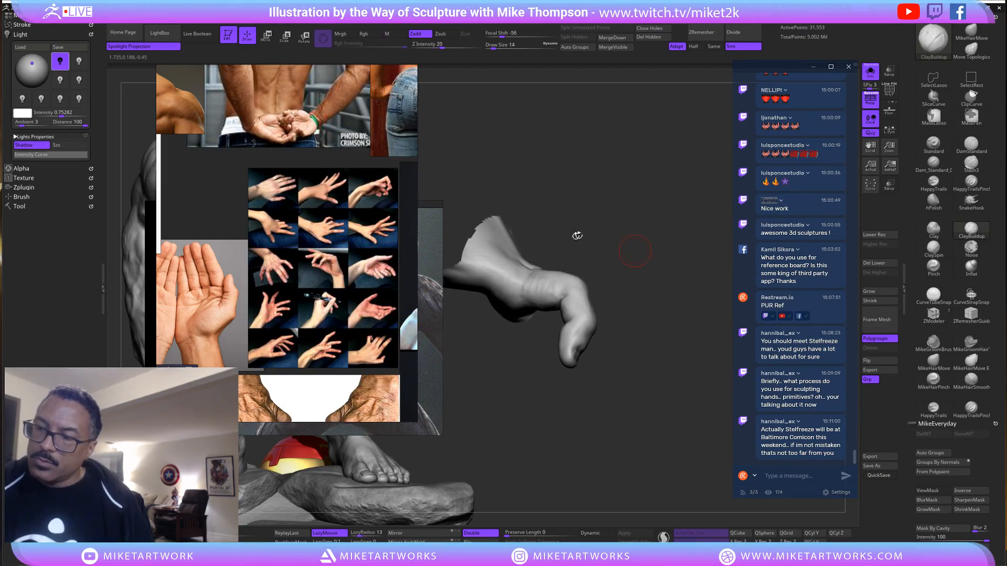
# Strengthen the form behind the finger's knuckle with ClayBuildup and smooth the surface around it.
pyautogui.moveTo(502, 267); pyautogui.dragTo(503, 270, button='right')
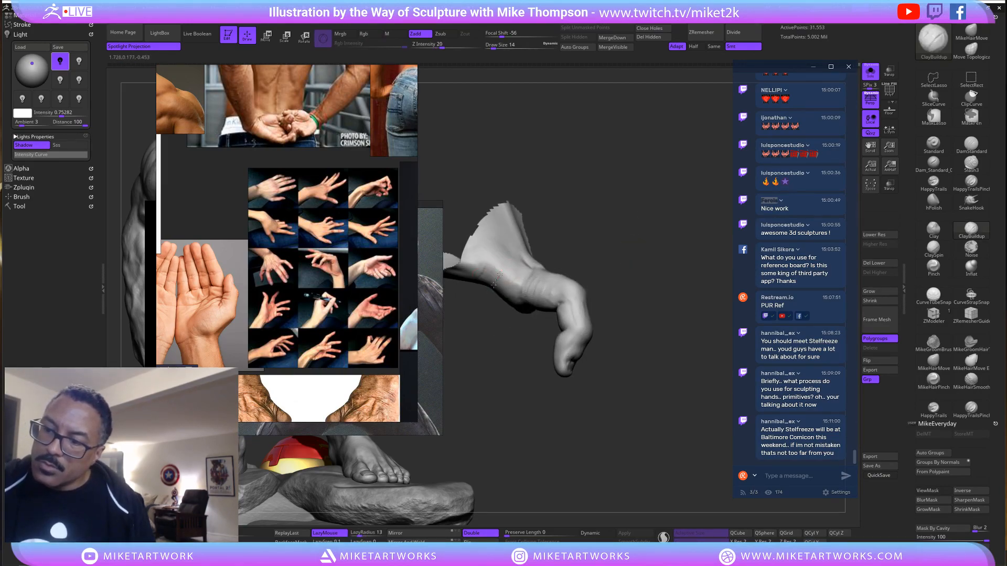
pyautogui.press('shift')
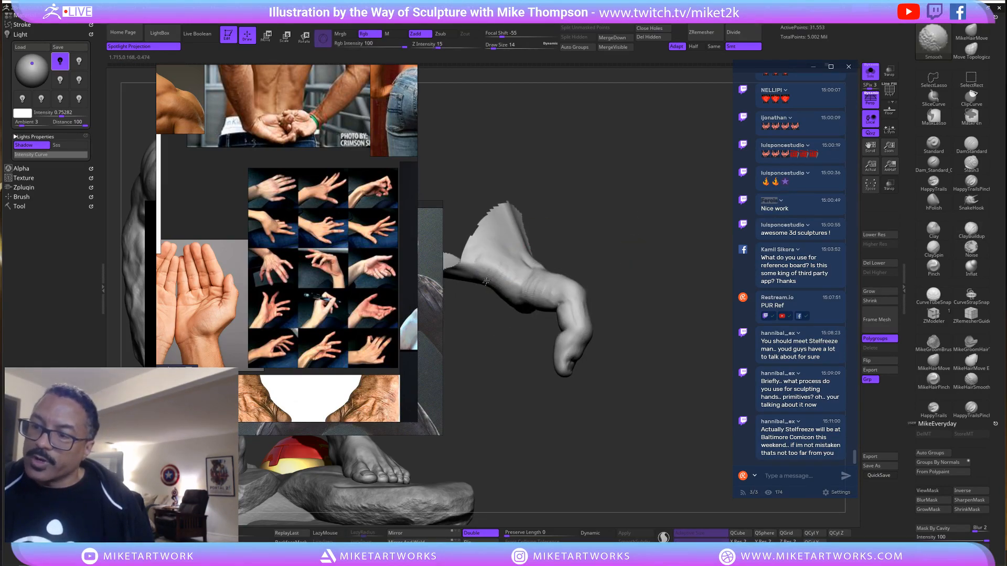
pyautogui.moveTo(604, 215)
pyautogui.mouseDown()
pyautogui.moveTo(614, 191)
pyautogui.moveTo(555, 223)
pyautogui.moveTo(560, 234)
pyautogui.moveTo(539, 231)
pyautogui.moveTo(625, 191)
pyautogui.moveTo(621, 181)
pyautogui.mouseUp()
pyautogui.moveTo(459, 298)
pyautogui.mouseDown()
pyautogui.moveTo(476, 286)
pyautogui.moveTo(487, 305)
pyautogui.mouseUp()
# Build up the finger's base segment and bent middle joint from the opposite side with ClayBuildup and smooth them.
pyautogui.moveTo(582, 220)
pyautogui.mouseDown()
pyautogui.moveTo(570, 256)
pyautogui.moveTo(587, 236)
pyautogui.moveTo(603, 256)
pyautogui.moveTo(666, 260)
pyautogui.moveTo(658, 268)
pyautogui.moveTo(669, 234)
pyautogui.moveTo(651, 335)
pyautogui.moveTo(630, 383)
pyautogui.moveTo(631, 366)
pyautogui.moveTo(619, 377)
pyautogui.moveTo(656, 365)
pyautogui.mouseUp()
pyautogui.moveTo(655, 365)
pyautogui.mouseDown()
pyautogui.moveTo(635, 361)
pyautogui.moveTo(666, 357)
pyautogui.moveTo(605, 399)
pyautogui.mouseUp()
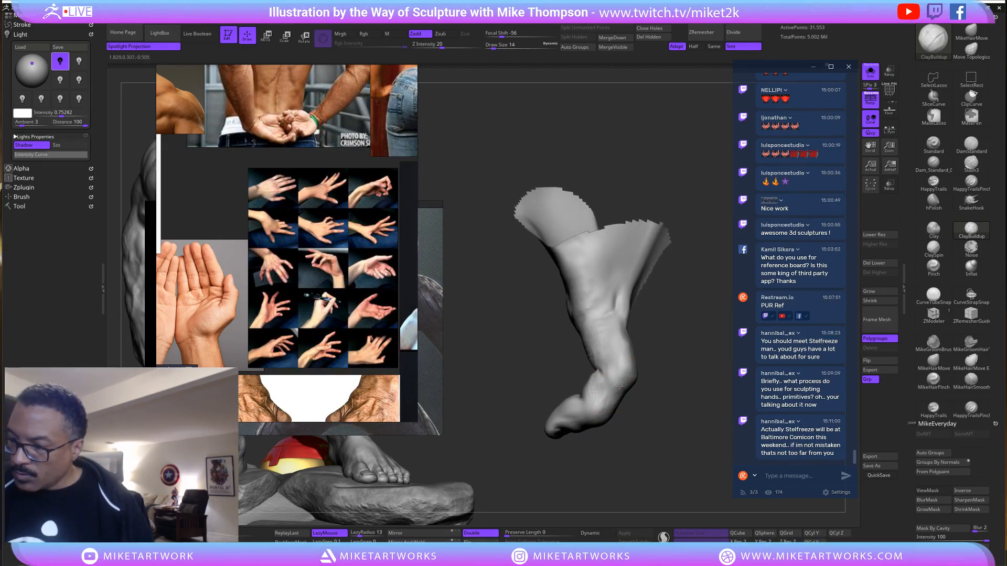
pyautogui.moveTo(700, 369)
pyautogui.mouseDown()
pyautogui.moveTo(618, 409)
pyautogui.moveTo(665, 404)
pyautogui.moveTo(616, 411)
pyautogui.moveTo(659, 413)
pyautogui.moveTo(655, 440)
pyautogui.moveTo(627, 397)
pyautogui.mouseUp()
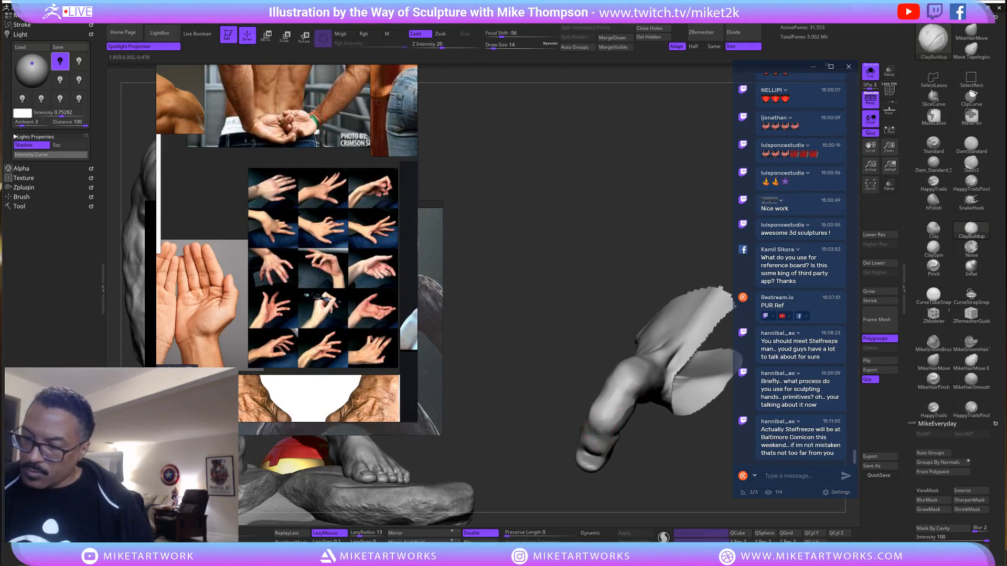
pyautogui.moveTo(637, 461)
pyautogui.mouseDown()
pyautogui.moveTo(611, 420)
pyautogui.moveTo(598, 436)
pyautogui.moveTo(652, 458)
pyautogui.moveTo(654, 398)
pyautogui.moveTo(644, 400)
pyautogui.moveTo(625, 291)
pyautogui.moveTo(662, 297)
pyautogui.moveTo(646, 300)
pyautogui.moveTo(665, 348)
pyautogui.moveTo(631, 300)
pyautogui.moveTo(666, 293)
pyautogui.mouseUp()
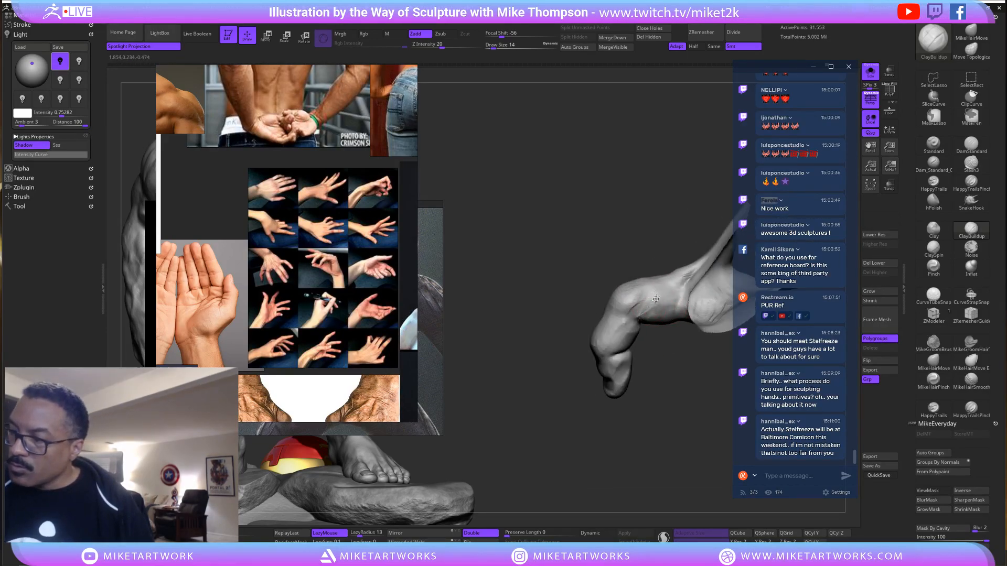
pyautogui.press('shift')
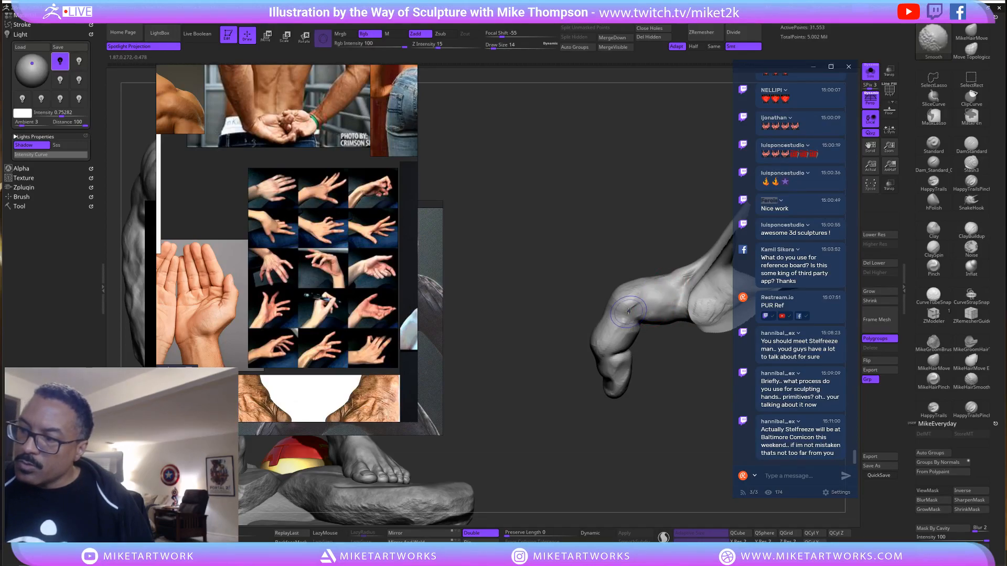
pyautogui.moveTo(681, 362); pyautogui.dragTo(634, 312)
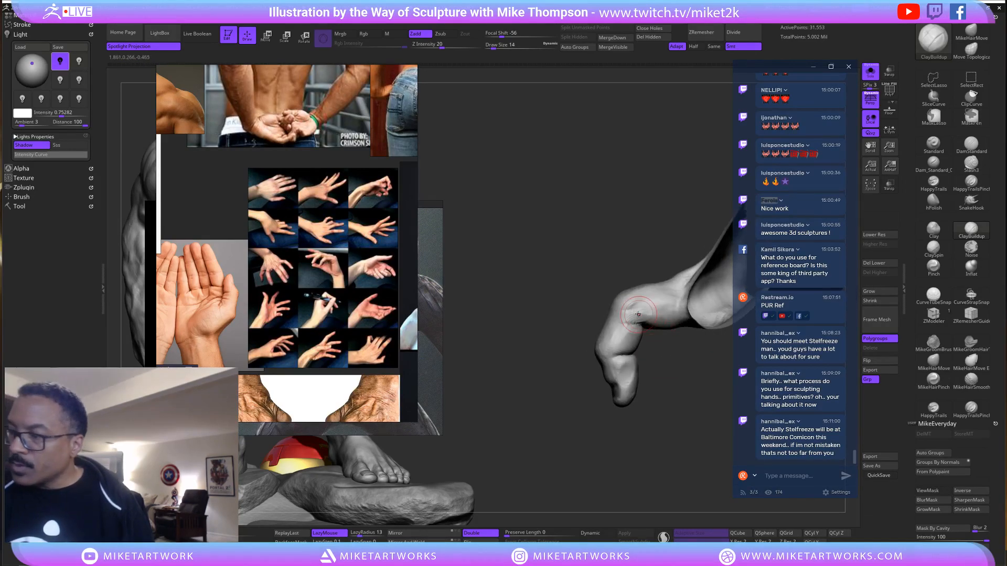
pyautogui.press('shift')
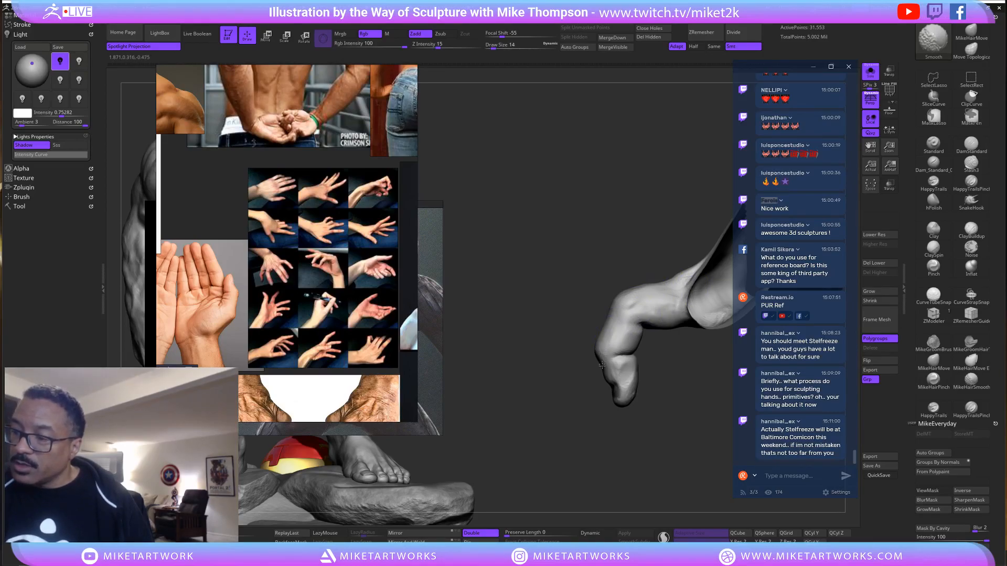
# Build up the side of the finger's base segment with ClayBuildup at Z intensity 20 and smooth the strokes.
pyautogui.moveTo(602, 365)
pyautogui.mouseDown()
pyautogui.moveTo(609, 345)
pyautogui.moveTo(582, 366)
pyautogui.mouseUp()
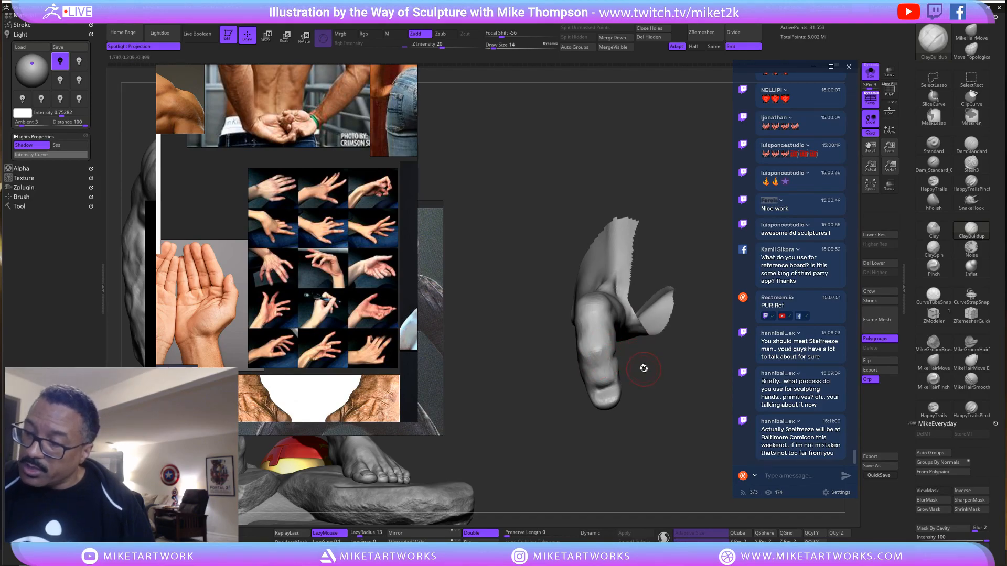
pyautogui.moveTo(644, 369)
pyautogui.mouseDown()
pyautogui.moveTo(687, 227)
pyautogui.moveTo(654, 330)
pyautogui.moveTo(661, 370)
pyautogui.moveTo(623, 321)
pyautogui.moveTo(572, 318)
pyautogui.moveTo(564, 342)
pyautogui.mouseUp()
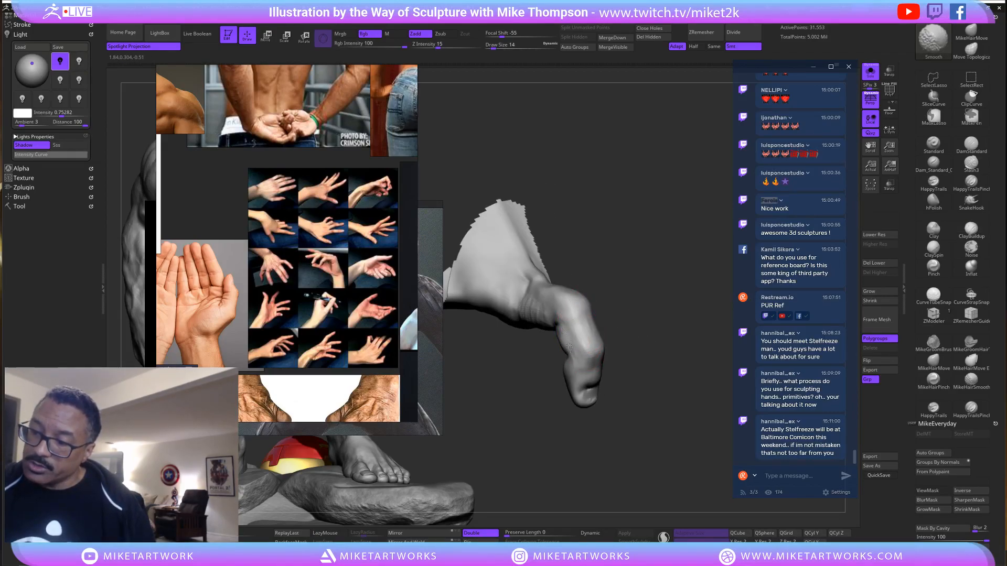
pyautogui.moveTo(665, 319)
pyautogui.mouseDown()
pyautogui.moveTo(623, 300)
pyautogui.moveTo(644, 325)
pyautogui.moveTo(645, 275)
pyautogui.mouseUp()
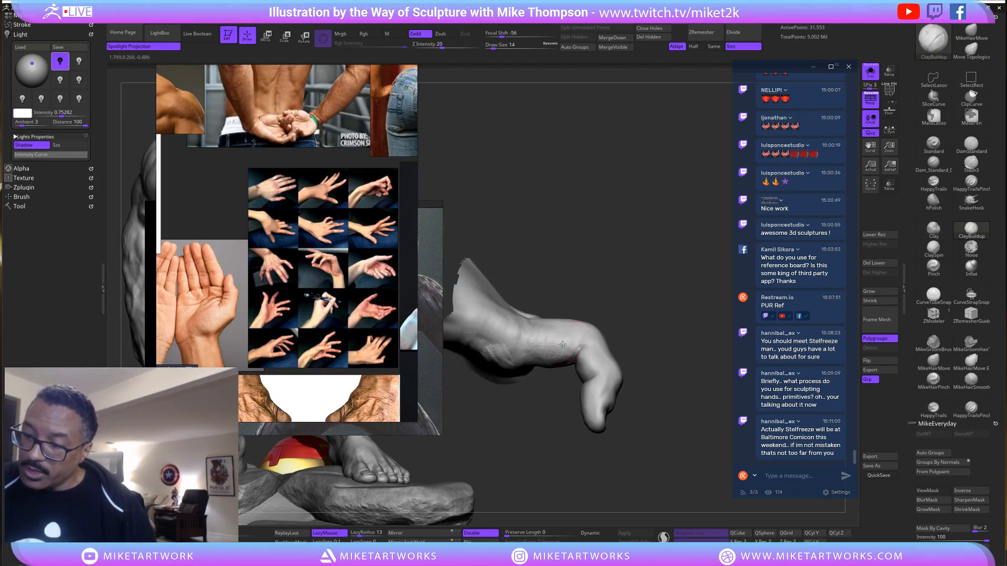
pyautogui.moveTo(565, 344)
pyautogui.mouseDown()
pyautogui.moveTo(580, 321)
pyautogui.moveTo(550, 331)
pyautogui.mouseUp()
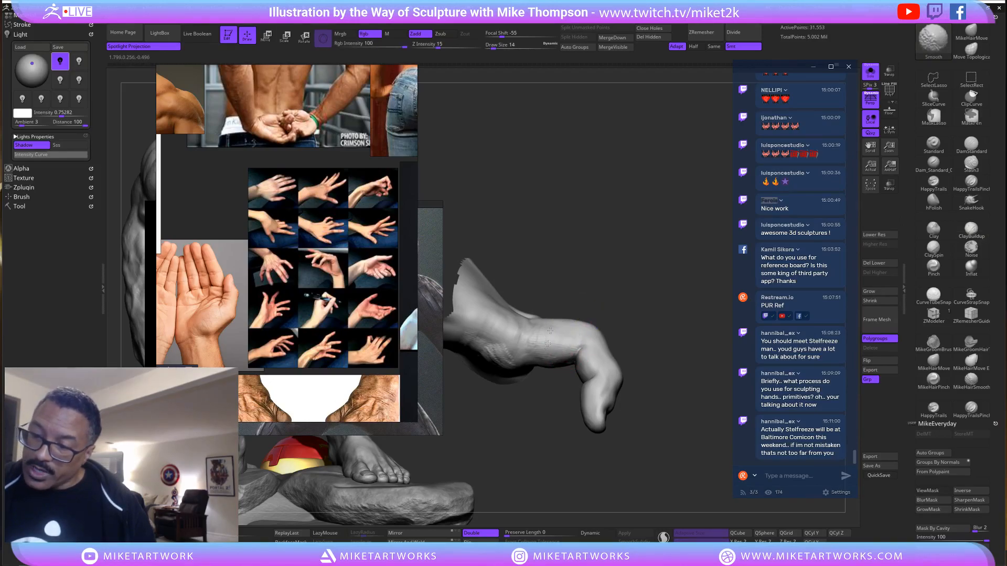
pyautogui.moveTo(667, 272)
pyautogui.mouseDown()
pyautogui.moveTo(684, 252)
pyautogui.moveTo(656, 287)
pyautogui.moveTo(667, 263)
pyautogui.moveTo(628, 293)
pyautogui.mouseUp()
pyautogui.keyDown('shift'); pyautogui.moveTo(562, 346); pyautogui.dragTo(558, 363); pyautogui.keyUp('shift')
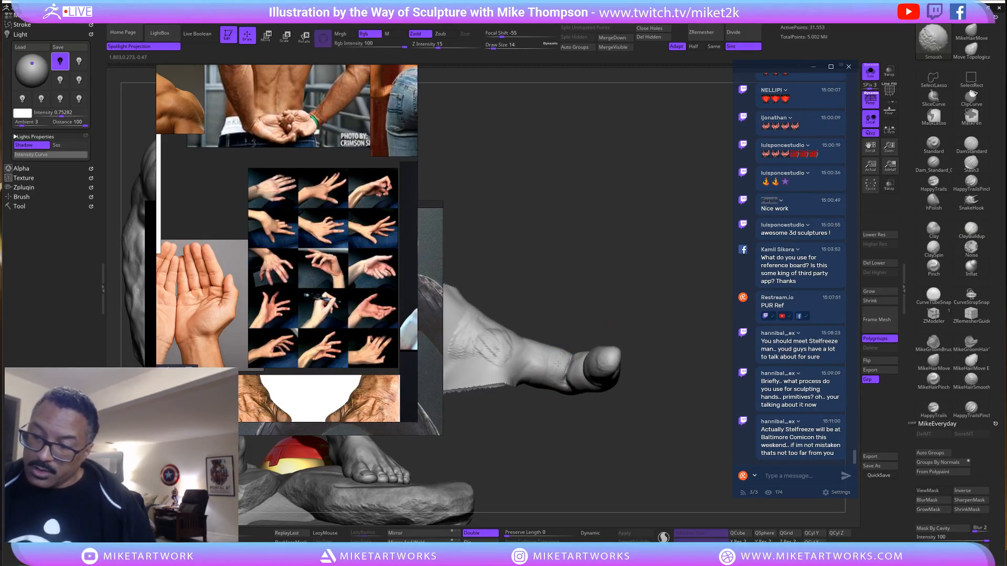
# Smooth the inner bend of the finger's base segment and refine its palm-side root with ClayBuildup.
pyautogui.moveTo(638, 302)
pyautogui.mouseDown()
pyautogui.moveTo(621, 282)
pyautogui.moveTo(636, 285)
pyautogui.mouseUp()
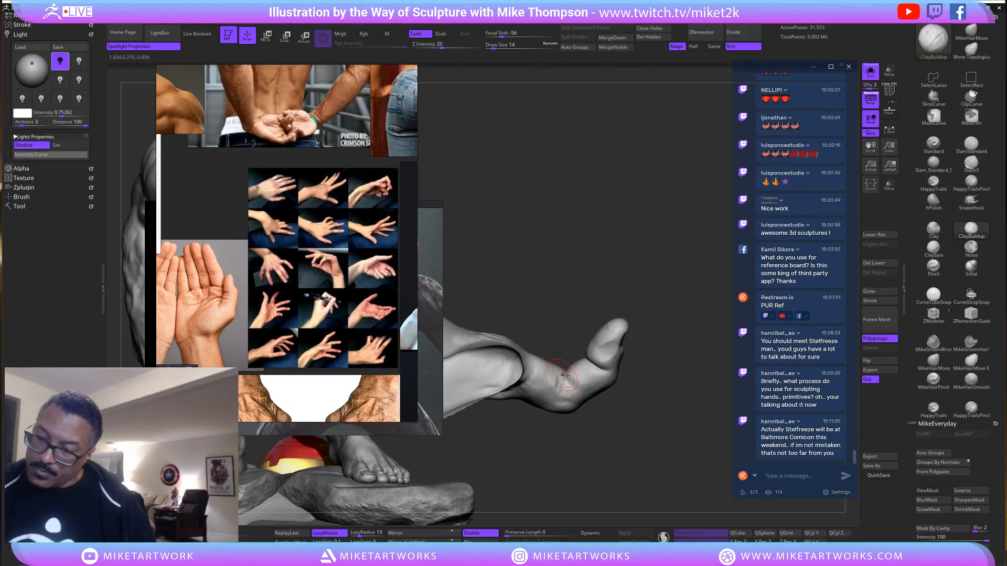
pyautogui.press('shift')
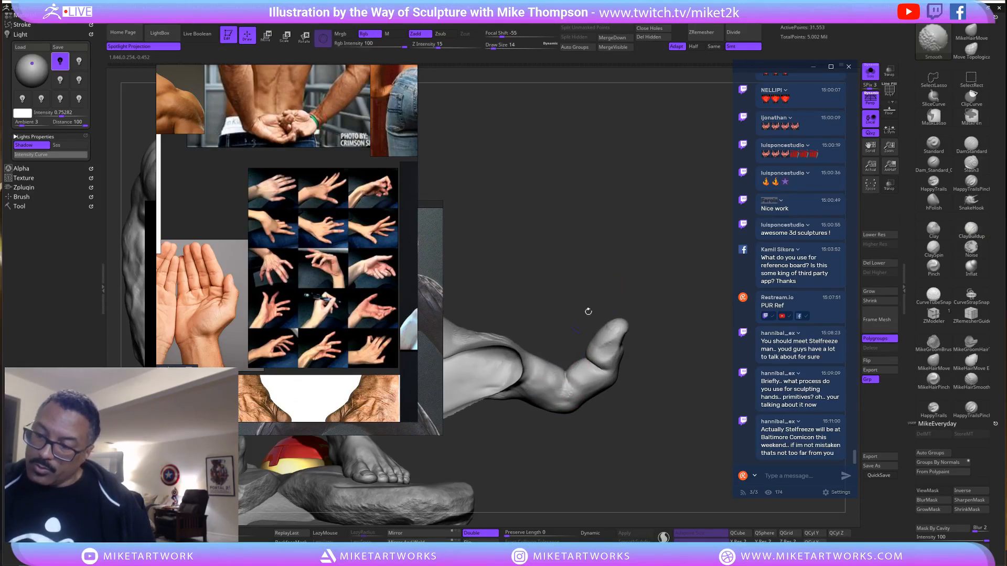
pyautogui.moveTo(588, 312); pyautogui.dragTo(645, 262)
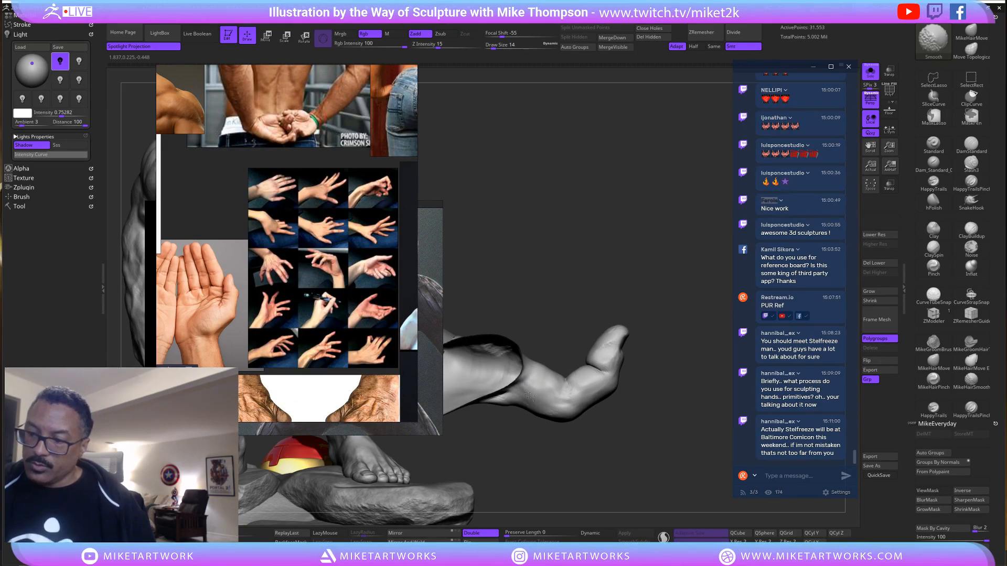
pyautogui.moveTo(650, 304)
pyautogui.mouseDown()
pyautogui.moveTo(663, 285)
pyautogui.moveTo(657, 254)
pyautogui.moveTo(533, 366)
pyautogui.moveTo(603, 321)
pyautogui.moveTo(598, 306)
pyautogui.moveTo(602, 322)
pyautogui.moveTo(558, 342)
pyautogui.moveTo(593, 297)
pyautogui.moveTo(529, 333)
pyautogui.mouseUp()
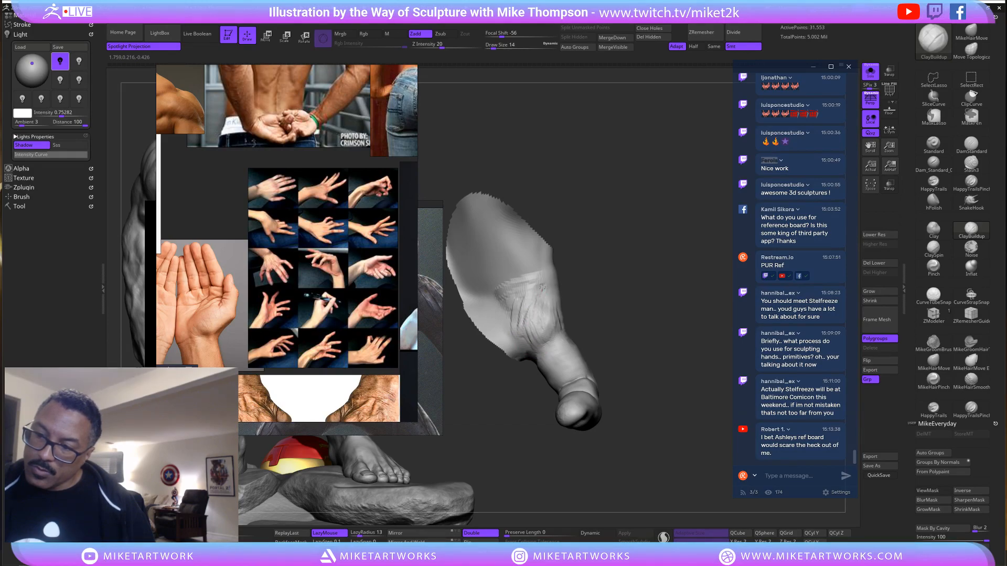
# Build up the fingertip and middle segment from the underside with ClayBuildup and smooth the inner joint between them.
pyautogui.moveTo(602, 269)
pyautogui.mouseDown()
pyautogui.moveTo(622, 290)
pyautogui.moveTo(627, 332)
pyautogui.moveTo(566, 379)
pyautogui.moveTo(623, 339)
pyautogui.mouseUp()
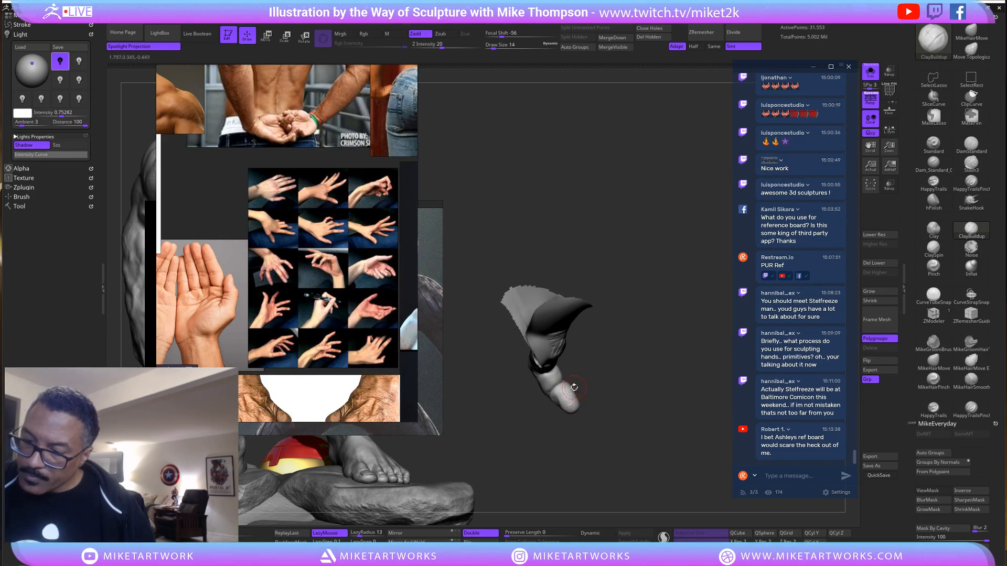
pyautogui.press('shift')
pyautogui.moveTo(611, 391); pyautogui.dragTo(613, 362)
pyautogui.moveTo(560, 395); pyautogui.dragTo(566, 411)
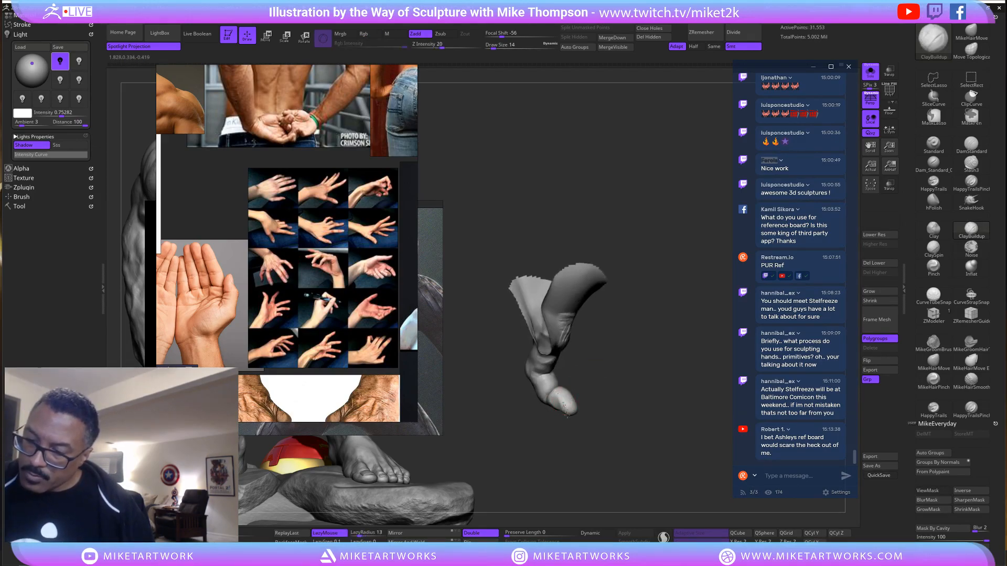
pyautogui.moveTo(589, 380)
pyautogui.mouseDown()
pyautogui.moveTo(563, 393)
pyautogui.moveTo(562, 407)
pyautogui.moveTo(605, 391)
pyautogui.moveTo(600, 409)
pyautogui.moveTo(646, 374)
pyautogui.moveTo(670, 320)
pyautogui.moveTo(672, 270)
pyautogui.mouseUp()
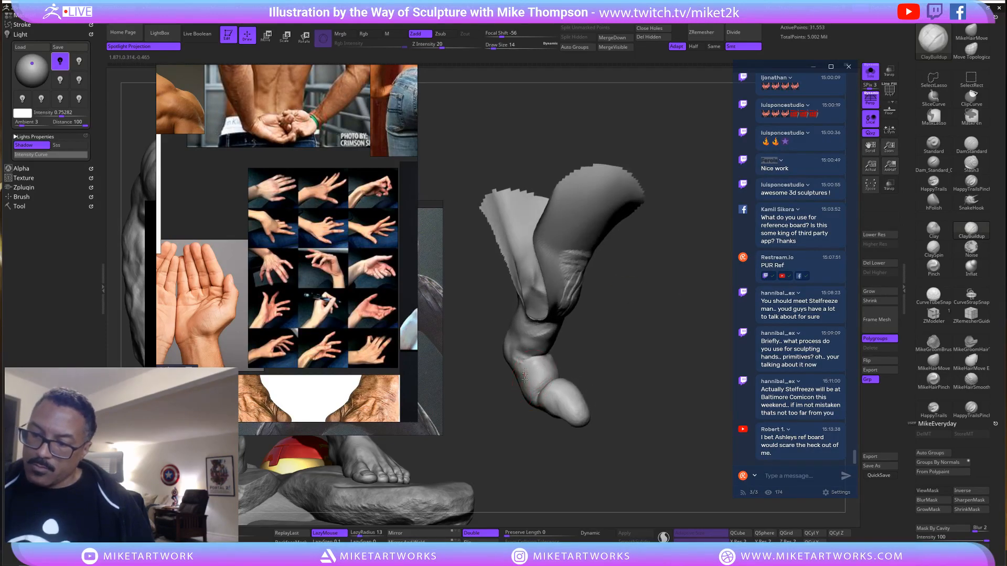
pyautogui.press('shift')
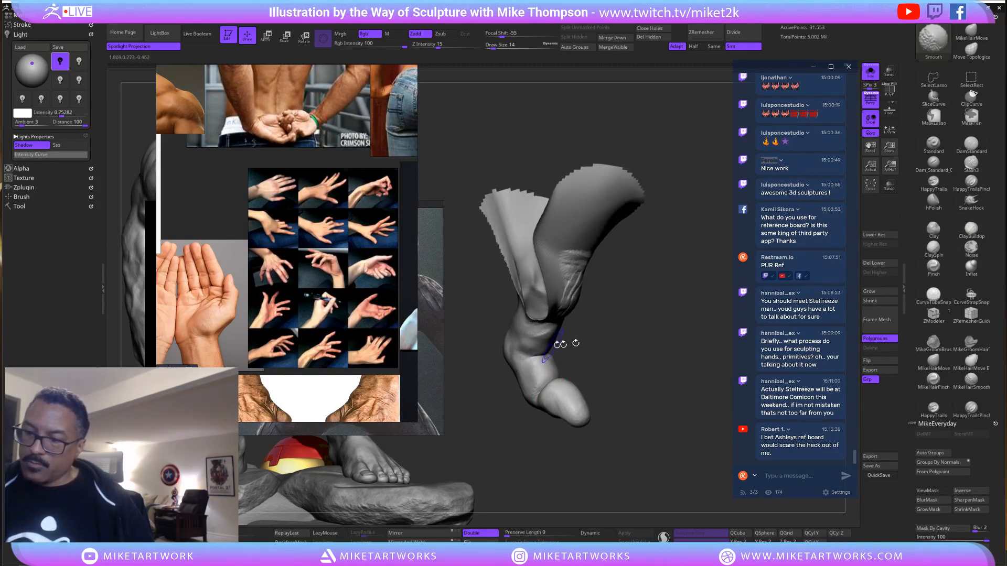
pyautogui.moveTo(626, 329)
pyautogui.mouseDown()
pyautogui.moveTo(656, 326)
pyautogui.moveTo(619, 327)
pyautogui.mouseUp()
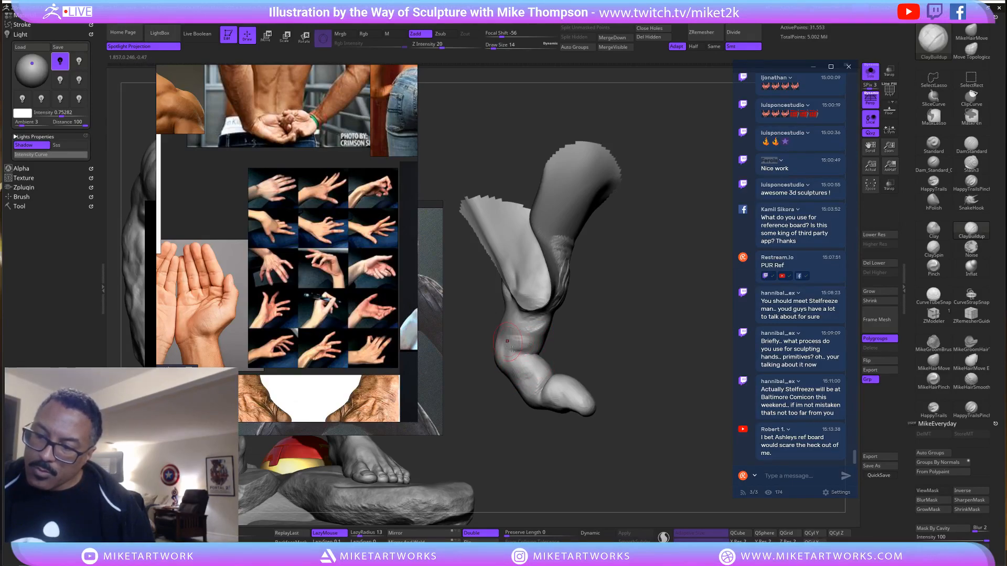
# Turn off Solo mode to show the claws together with the isolated finger.
pyautogui.moveTo(651, 321); pyautogui.dragTo(726, 269)
pyautogui.click(870, 72)
pyautogui.moveTo(672, 379)
pyautogui.mouseDown()
pyautogui.moveTo(686, 316)
pyautogui.moveTo(655, 326)
pyautogui.moveTo(683, 267)
pyautogui.moveTo(686, 233)
pyautogui.moveTo(677, 241)
pyautogui.mouseUp()
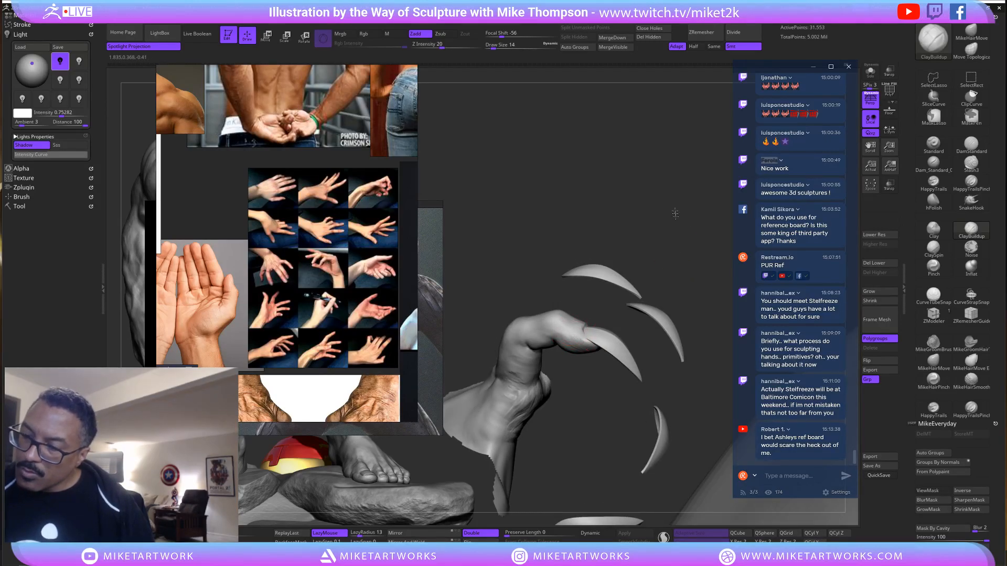
# Build up the fingertip around the base of its claw with ClayBuildup, working from several sides.
pyautogui.moveTo(624, 300); pyautogui.dragTo(611, 292)
pyautogui.moveTo(607, 400); pyautogui.dragTo(603, 366)
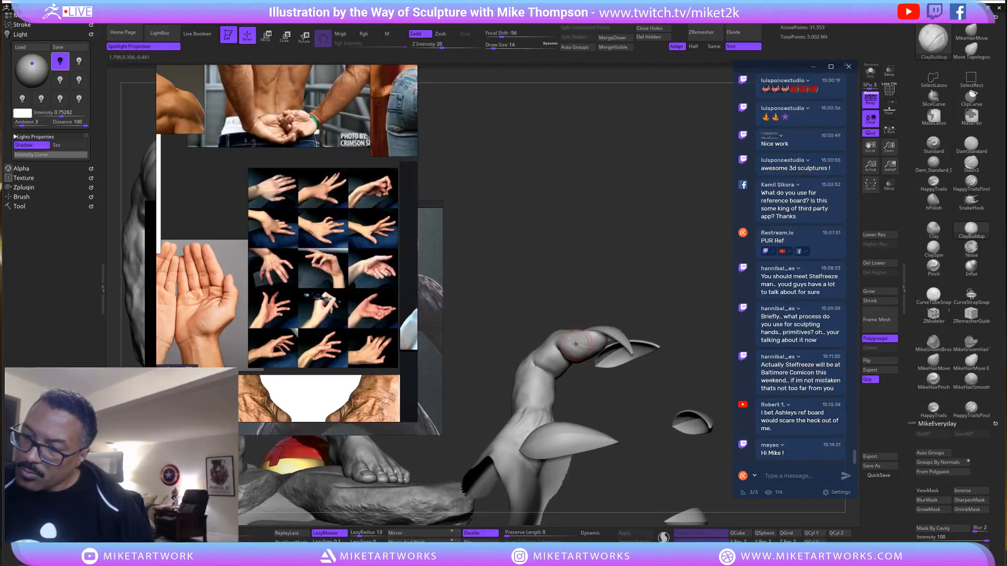
pyautogui.moveTo(615, 270)
pyautogui.mouseDown()
pyautogui.moveTo(593, 286)
pyautogui.moveTo(613, 296)
pyautogui.moveTo(590, 304)
pyautogui.mouseUp()
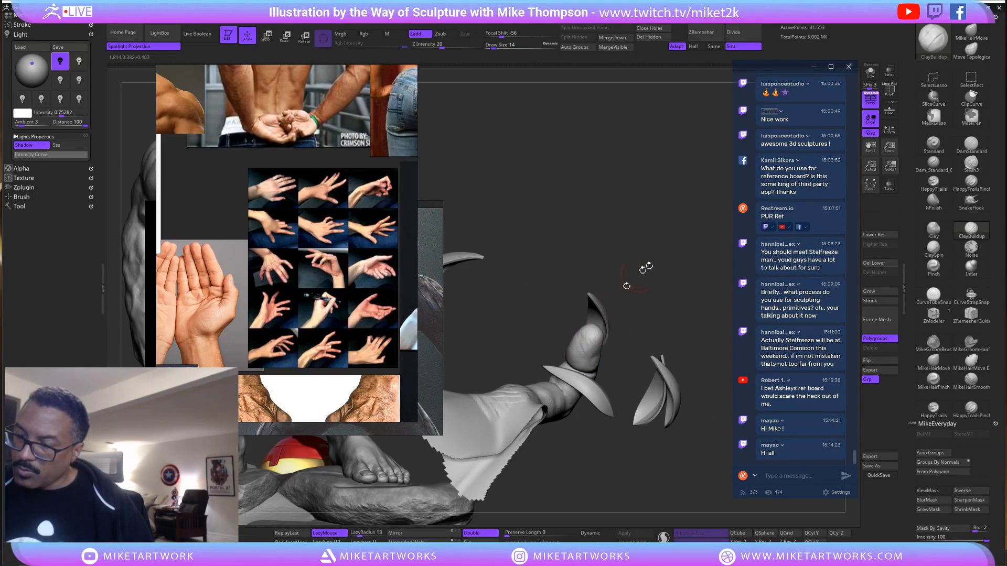
pyautogui.moveTo(636, 269)
pyautogui.mouseDown()
pyautogui.moveTo(640, 232)
pyautogui.moveTo(596, 354)
pyautogui.mouseUp()
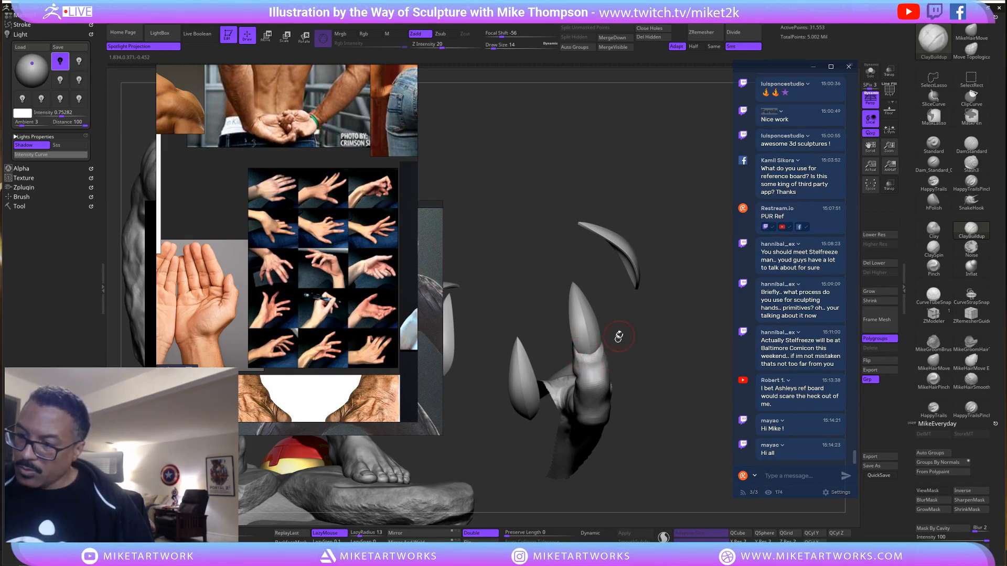
pyautogui.moveTo(642, 331); pyautogui.dragTo(595, 372)
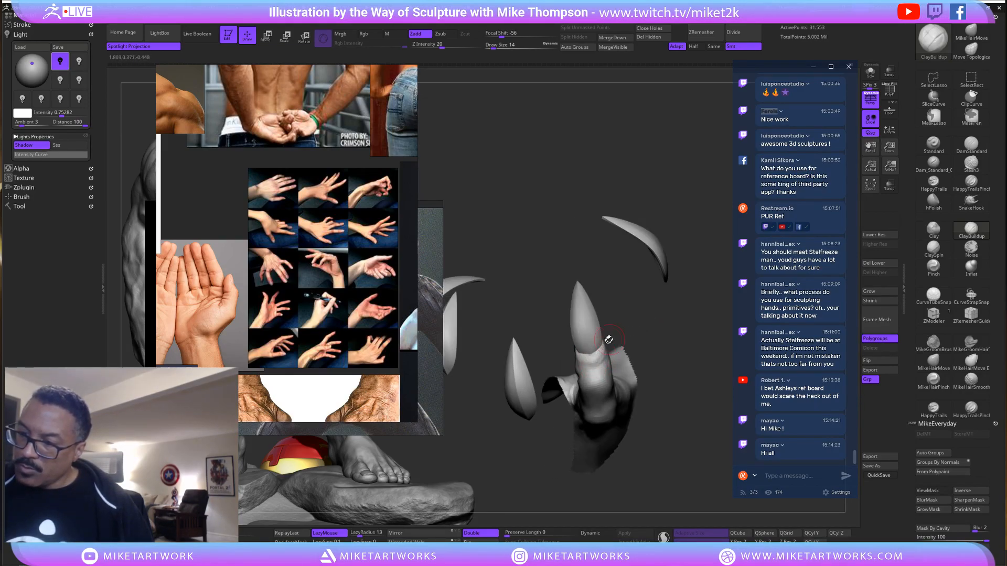
pyautogui.moveTo(636, 313); pyautogui.dragTo(583, 359)
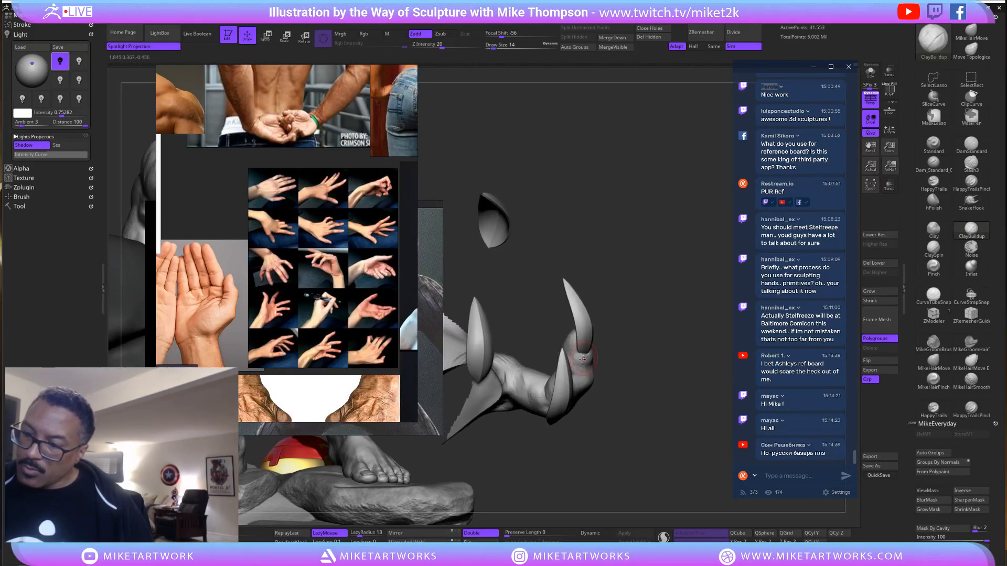
# Add volume with ClayBuildup along the side of the finger's end segment just behind the claw.
pyautogui.moveTo(621, 320); pyautogui.dragTo(602, 362)
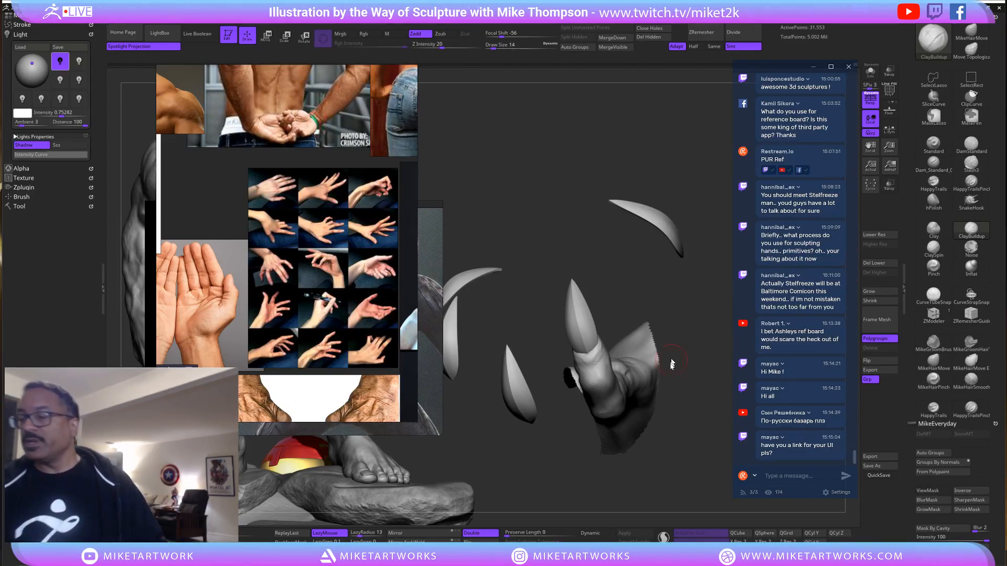
pyautogui.moveTo(693, 394); pyautogui.dragTo(688, 402)
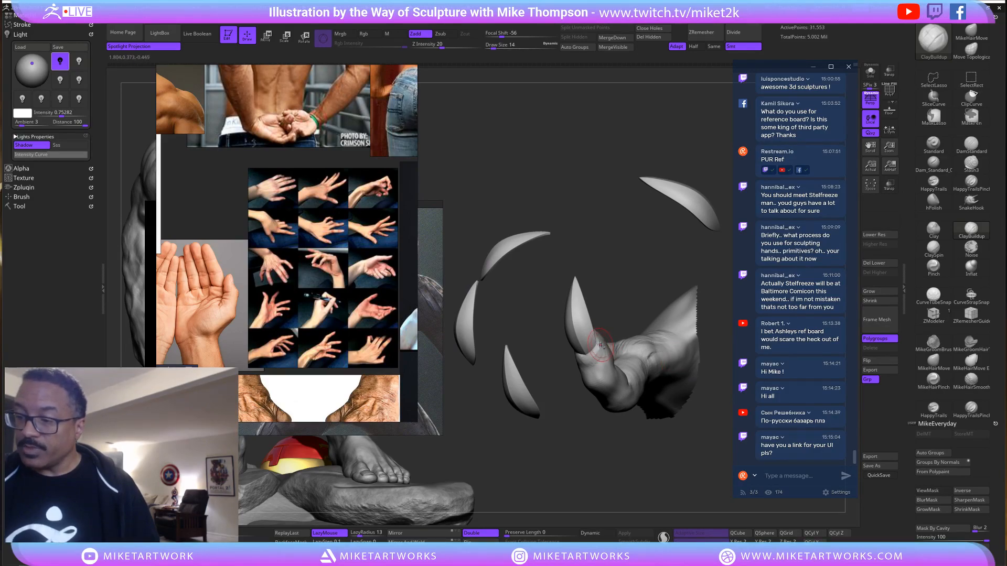
pyautogui.moveTo(631, 292)
pyautogui.mouseDown()
pyautogui.moveTo(641, 324)
pyautogui.moveTo(598, 374)
pyautogui.mouseUp()
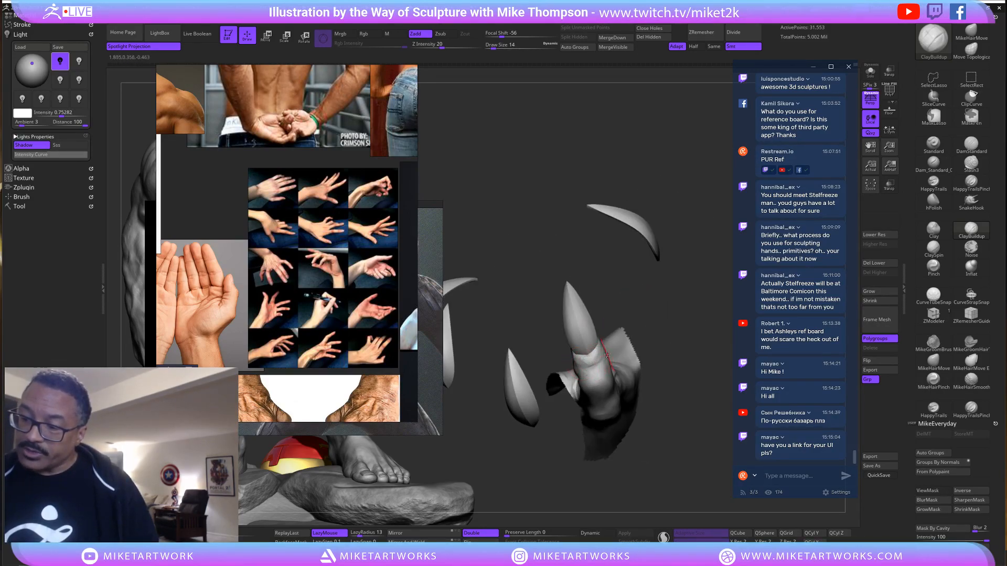
pyautogui.moveTo(663, 292); pyautogui.dragTo(608, 361)
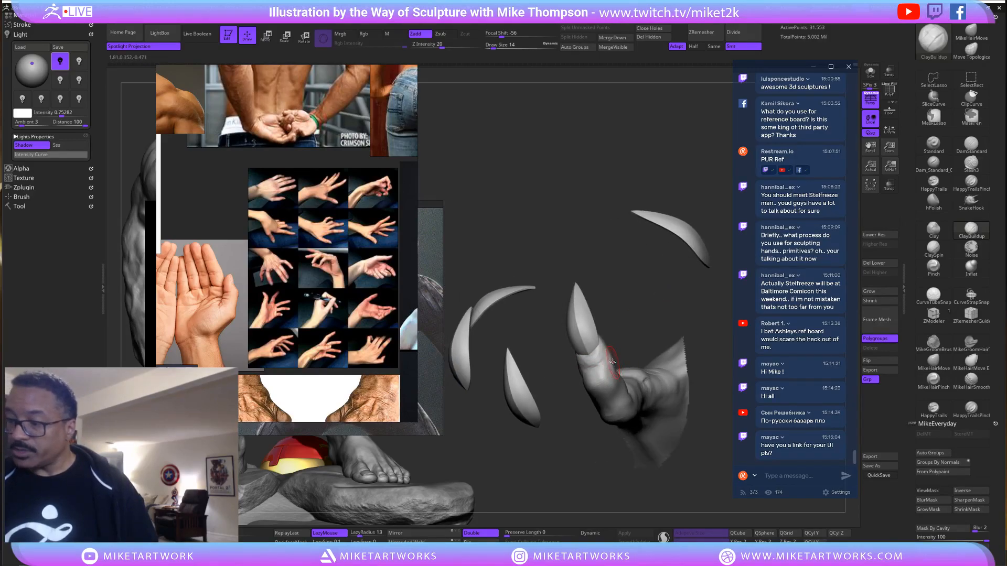
# Shape the back and sides of the finger's middle joint with ClayBuildup.
pyautogui.moveTo(653, 323); pyautogui.dragTo(568, 396)
pyautogui.moveTo(633, 367); pyautogui.dragTo(625, 380)
pyautogui.moveTo(648, 425); pyautogui.dragTo(582, 393)
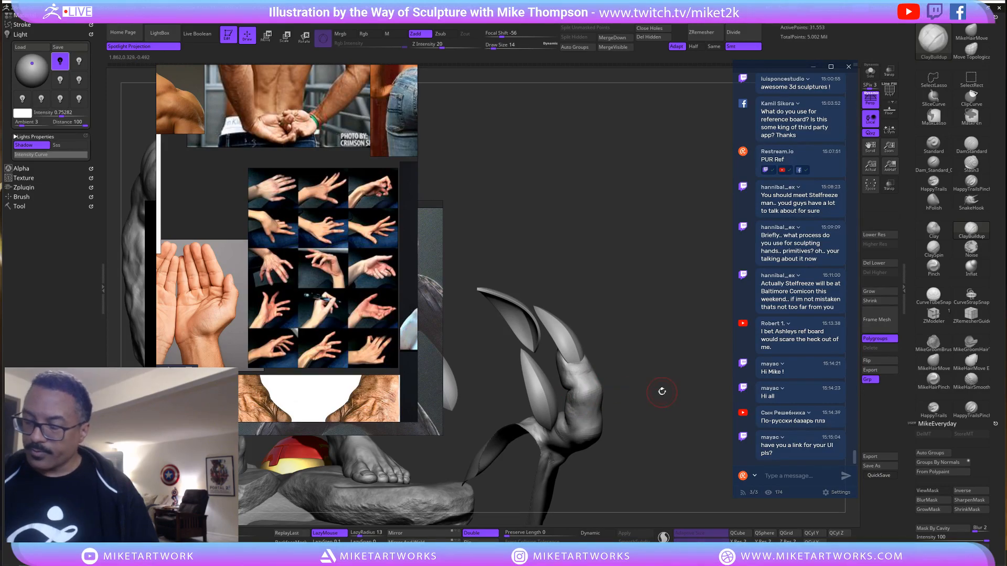
pyautogui.moveTo(662, 392); pyautogui.dragTo(594, 401)
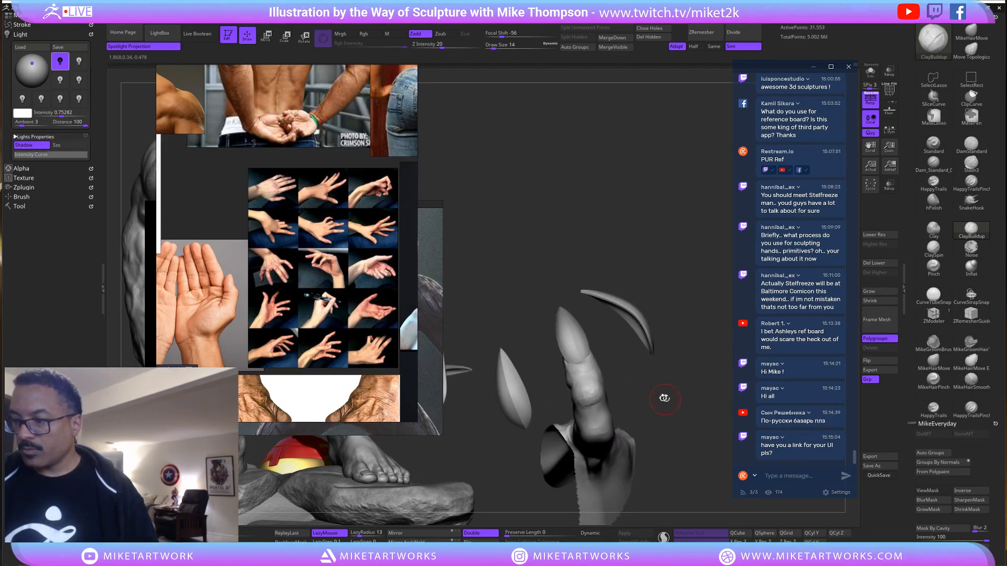
pyautogui.moveTo(663, 398); pyautogui.dragTo(587, 409)
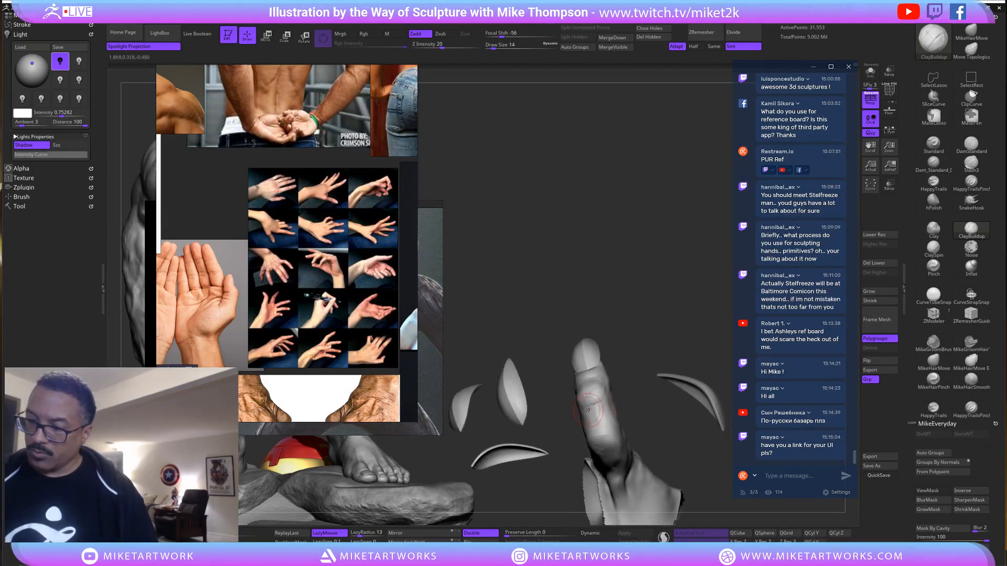
# Fill out the fingertip pad and the inner side of the middle segment with ClayBuildup.
pyautogui.moveTo(654, 311); pyautogui.dragTo(544, 379)
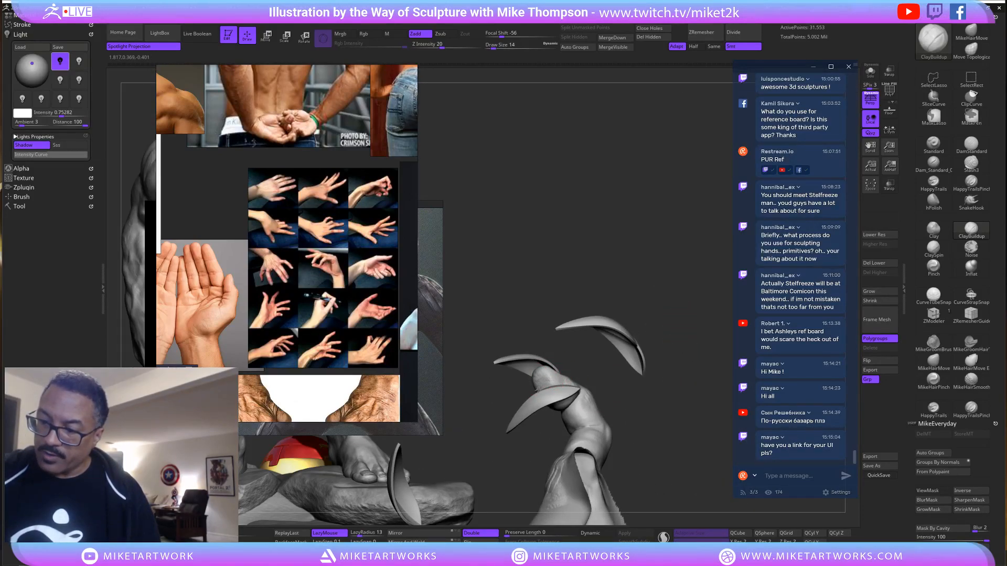
pyautogui.moveTo(690, 366); pyautogui.dragTo(548, 392)
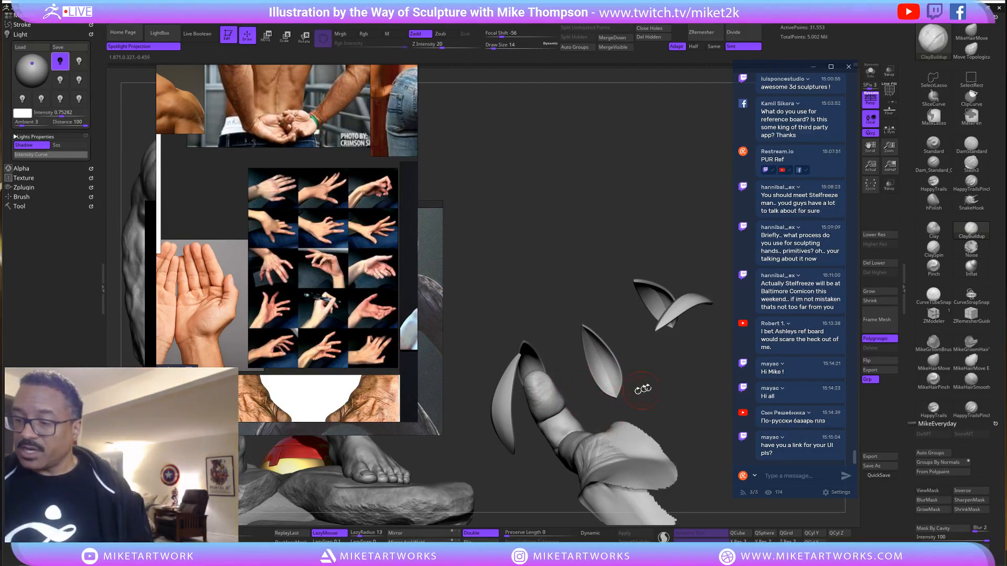
pyautogui.moveTo(603, 409); pyautogui.dragTo(576, 391)
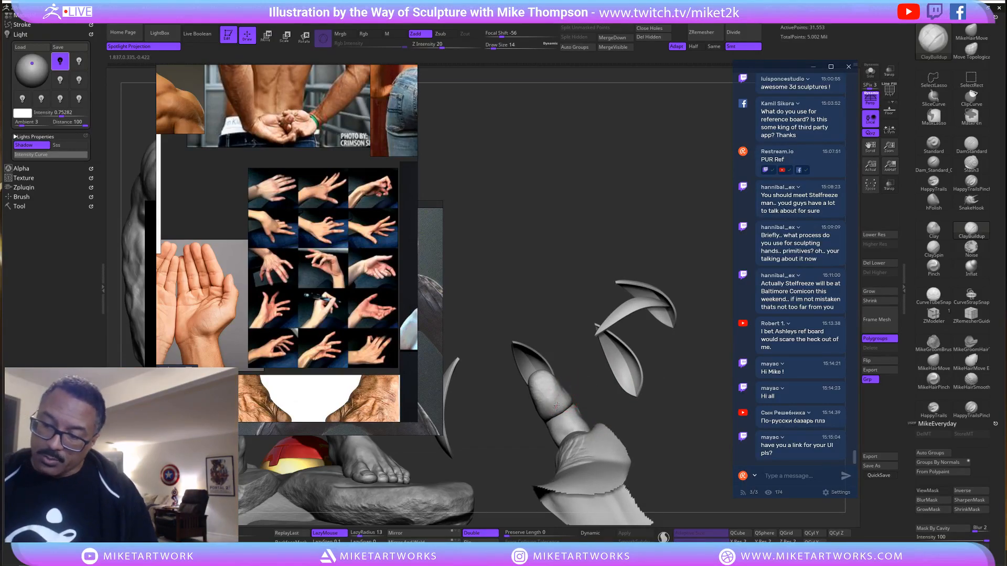
pyautogui.moveTo(682, 380)
pyautogui.mouseDown()
pyautogui.moveTo(694, 378)
pyautogui.moveTo(679, 383)
pyautogui.mouseUp()
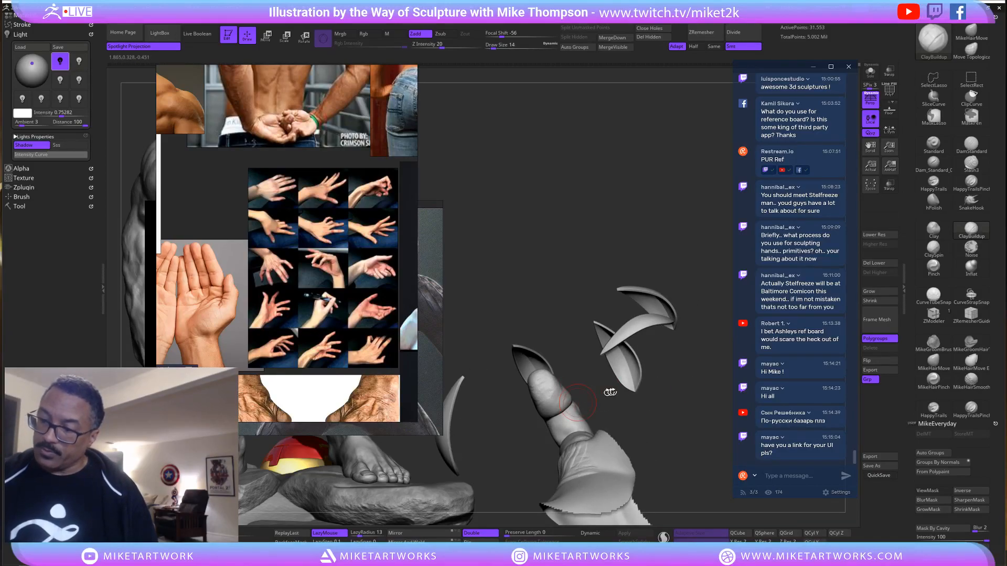
pyautogui.moveTo(610, 392); pyautogui.dragTo(577, 423)
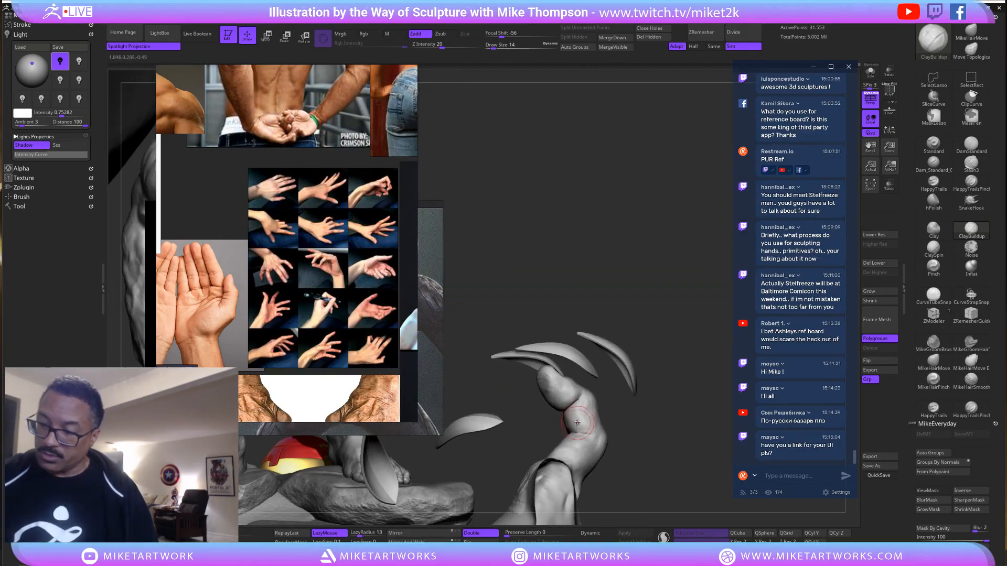
pyautogui.moveTo(648, 434); pyautogui.dragTo(552, 431)
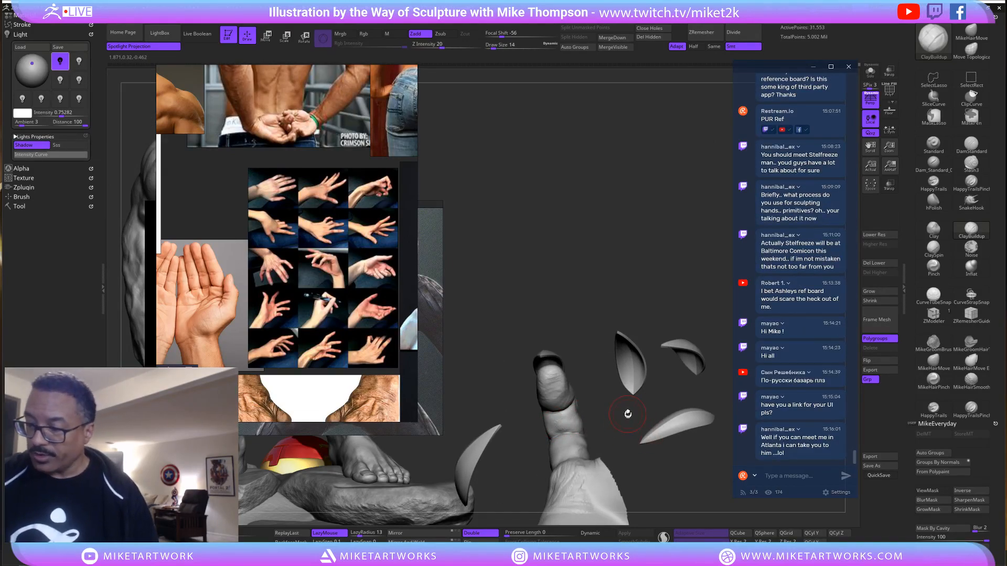
# Lower the hand mesh by three subdivision levels and grow the visible area six times outward from the finger.
pyautogui.moveTo(627, 414); pyautogui.dragTo(702, 378)
pyautogui.hotkey('shift', 'd')
pyautogui.hotkey('shift', 'd')
pyautogui.hotkey('shift', 'd')
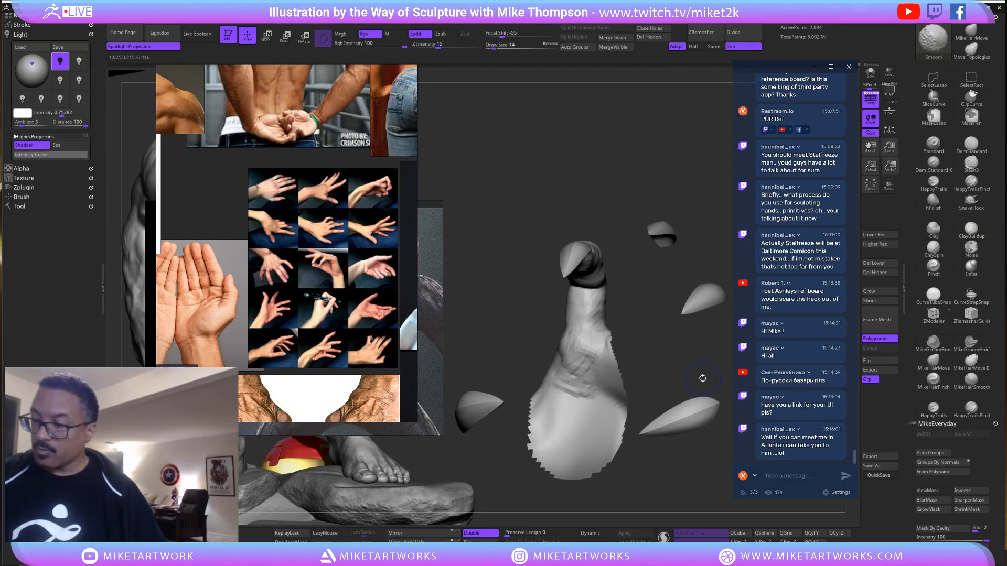
pyautogui.click(884, 292)
pyautogui.click(884, 292)
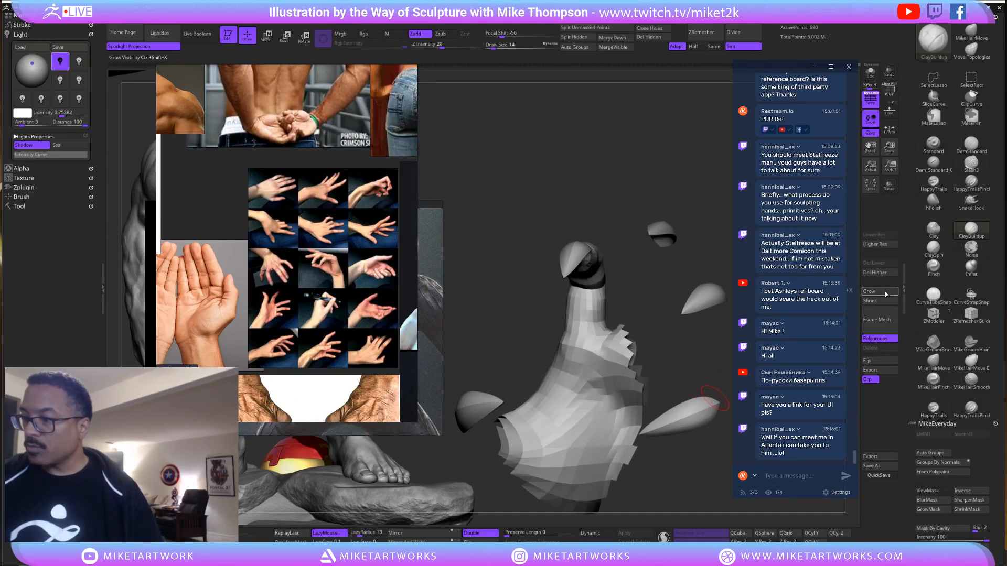
pyautogui.click(885, 292)
pyautogui.click(884, 292)
pyautogui.click(884, 292)
pyautogui.click(884, 292)
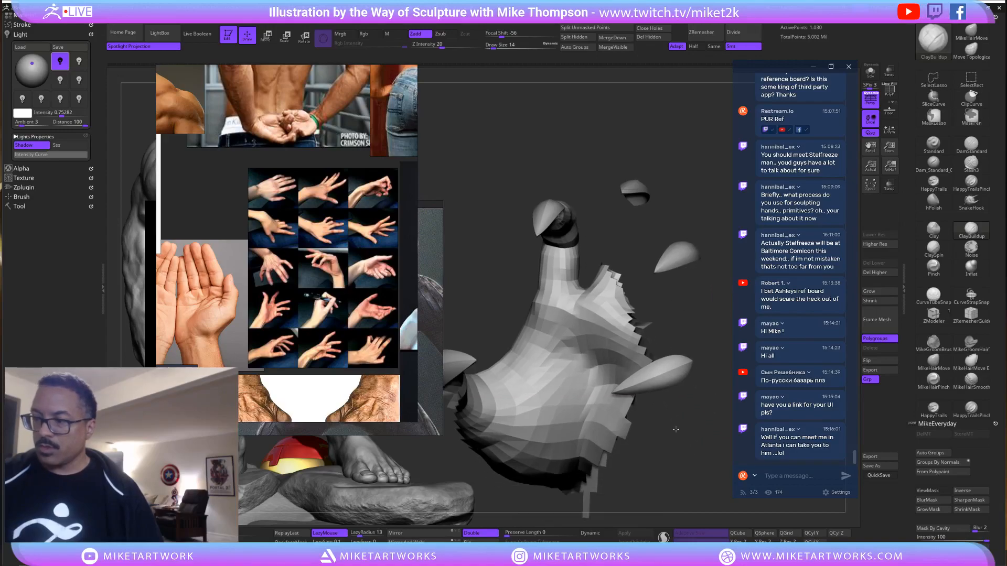
# Raise the isolated thumb, palm and index finger mesh to its highest subdivision level.
pyautogui.moveTo(687, 443); pyautogui.dragTo(678, 429)
pyautogui.press('d')
pyautogui.press('d')
pyautogui.press('d')
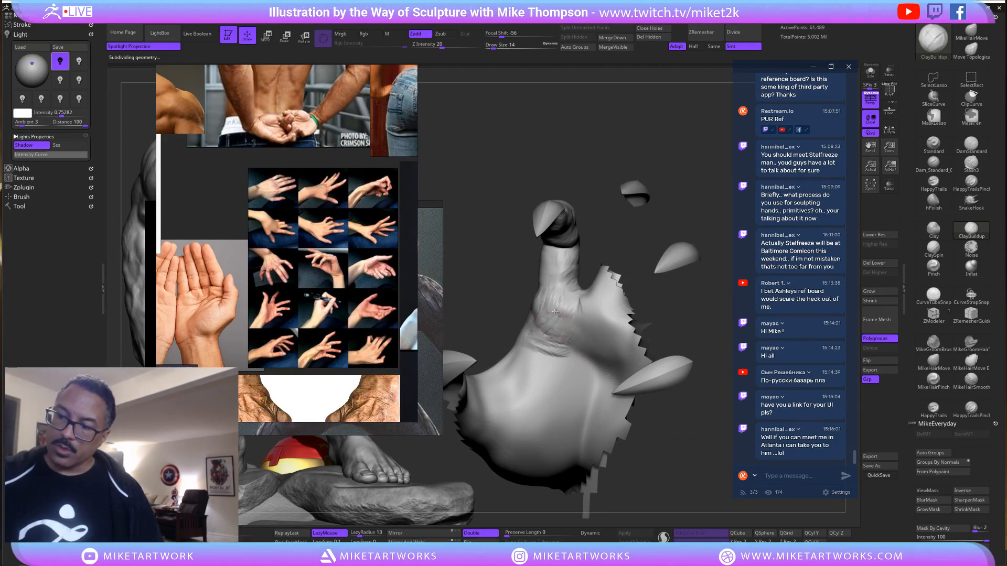
pyautogui.moveTo(625, 250); pyautogui.dragTo(669, 254)
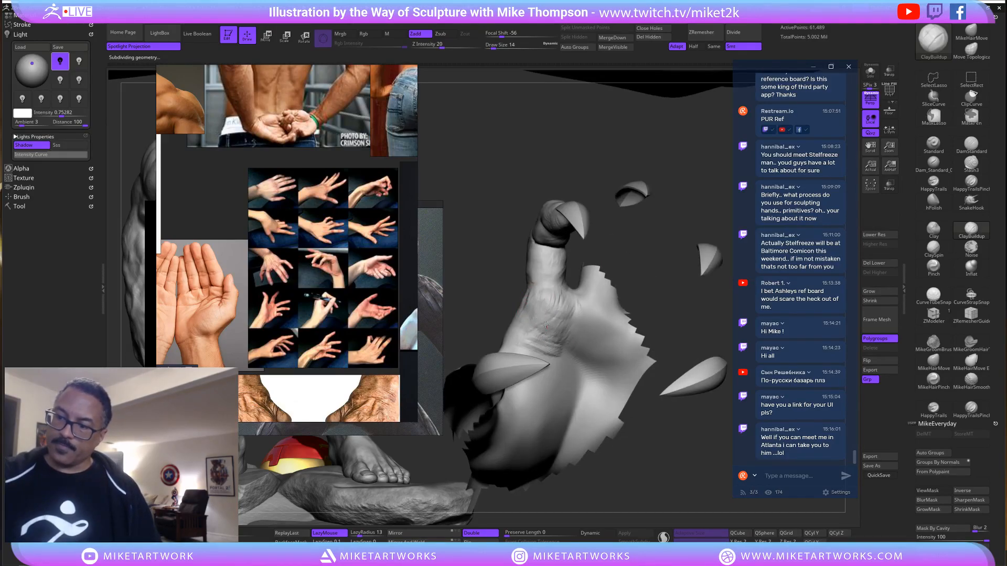
pyautogui.moveTo(626, 250); pyautogui.dragTo(641, 299)
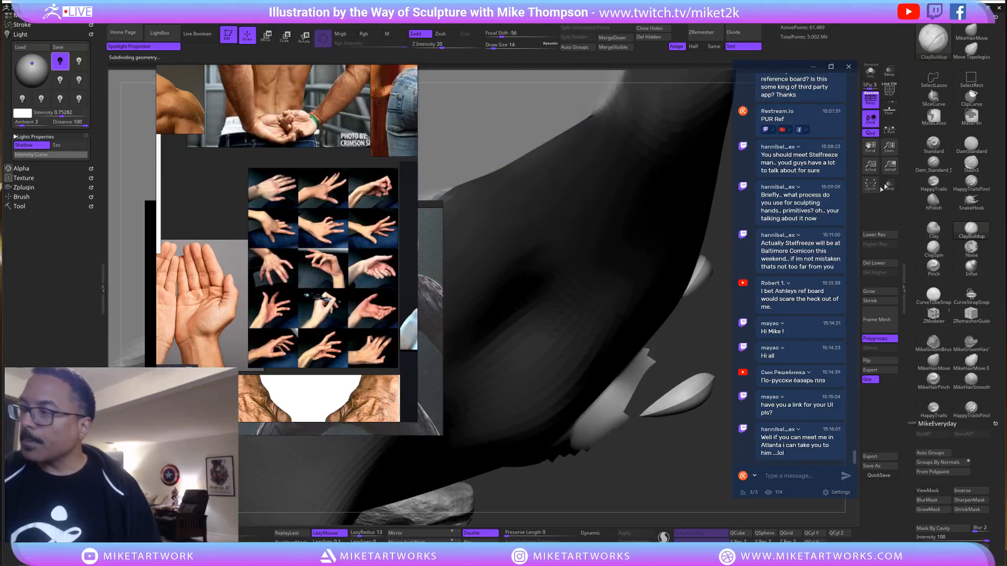
# Carve skin creases around the index finger base and palm with DamStandard, softening them with Smooth, and expand the Tool palette.
pyautogui.click(963, 145)
pyautogui.moveTo(715, 338); pyautogui.dragTo(702, 286)
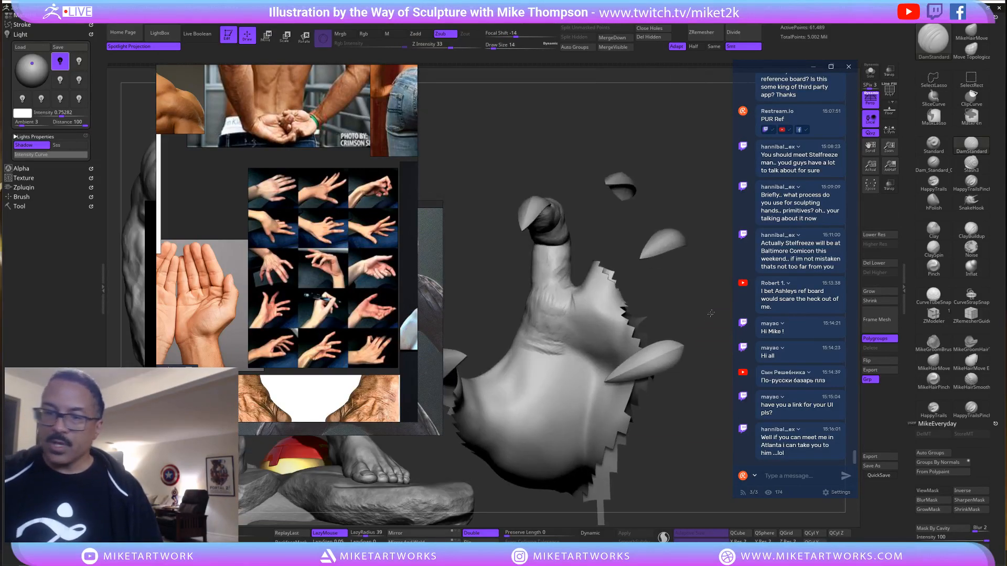
pyautogui.scroll(-1, 22, 205)
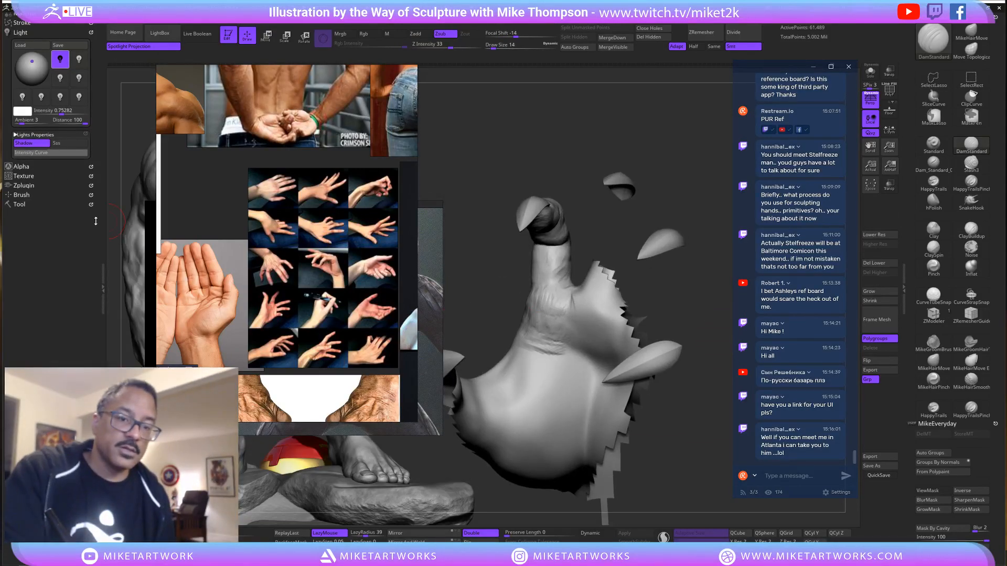
pyautogui.click(19, 203)
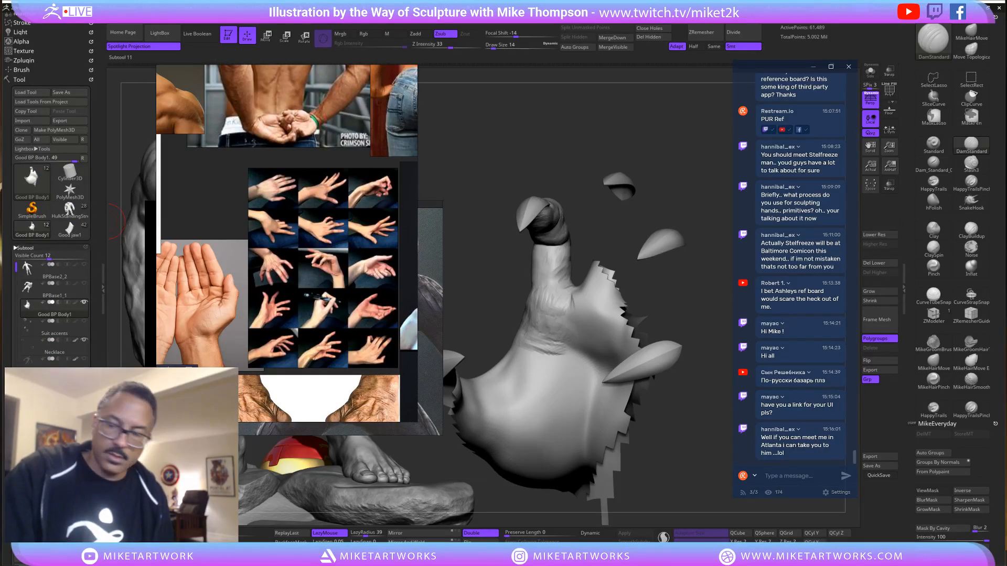
pyautogui.moveTo(490, 403)
pyautogui.mouseDown()
pyautogui.moveTo(698, 434)
pyautogui.moveTo(627, 229)
pyautogui.moveTo(621, 246)
pyautogui.mouseUp()
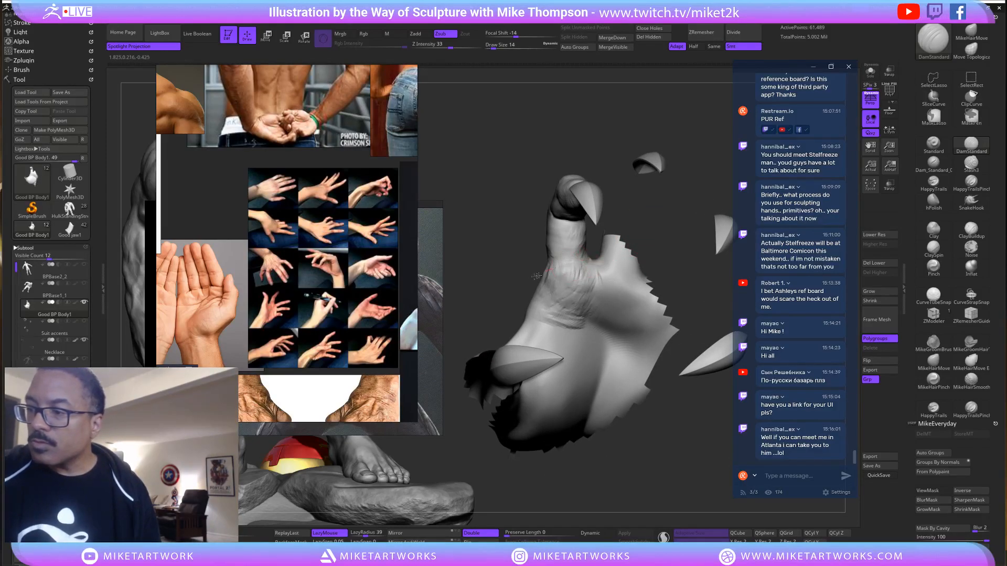
pyautogui.press('shift')
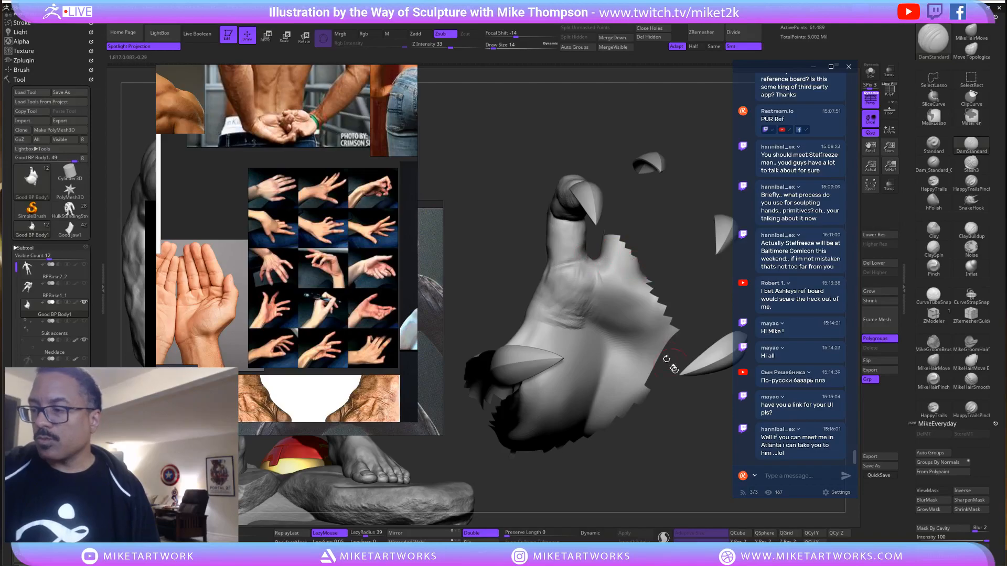
pyautogui.moveTo(674, 369); pyautogui.dragTo(603, 272)
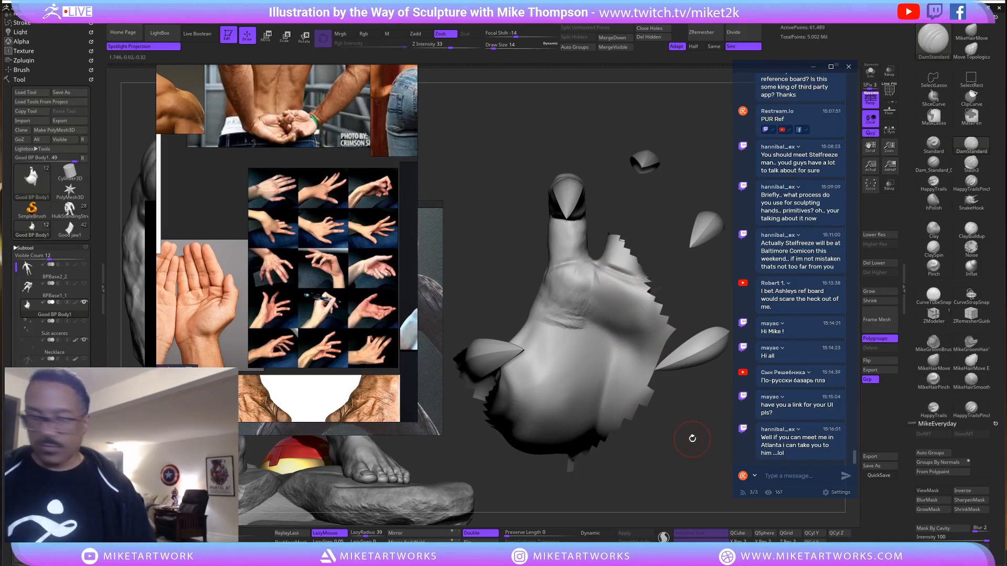
# Drop the hand mesh two subdivision levels to smooth the palm forms, then return to the highest level.
pyautogui.hotkey('shift', 'd')
pyautogui.hotkey('shift', 'd')
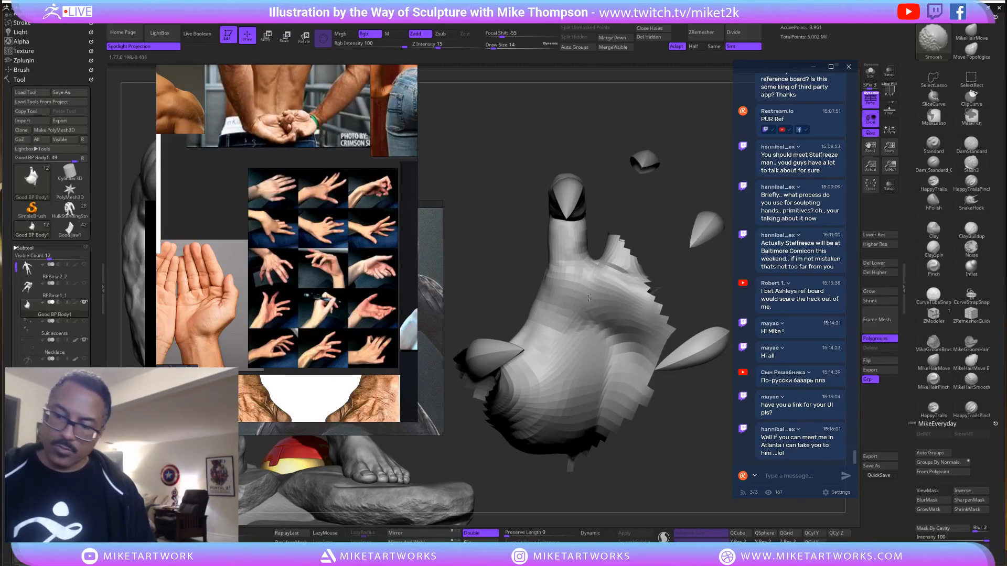
pyautogui.press('d')
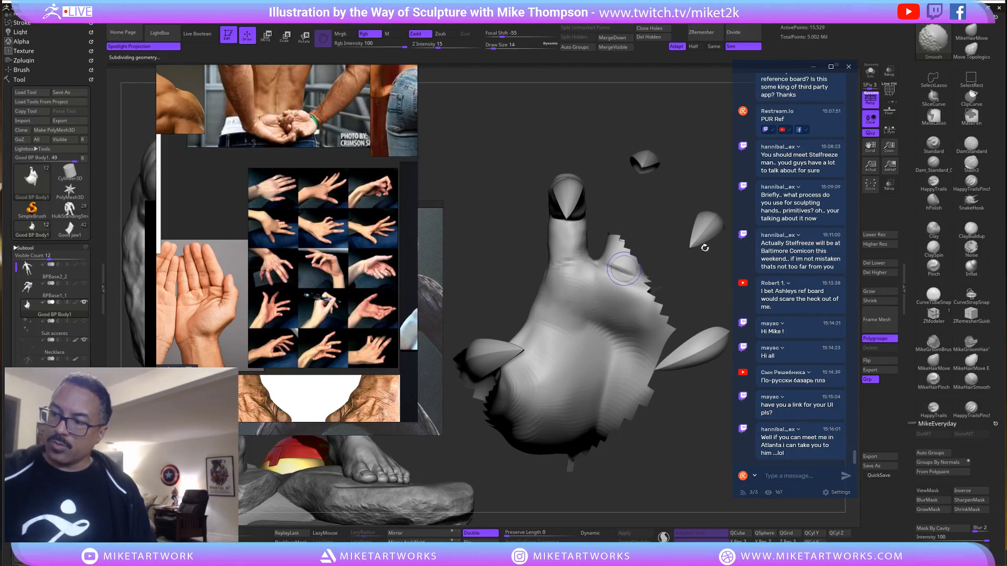
pyautogui.press('d')
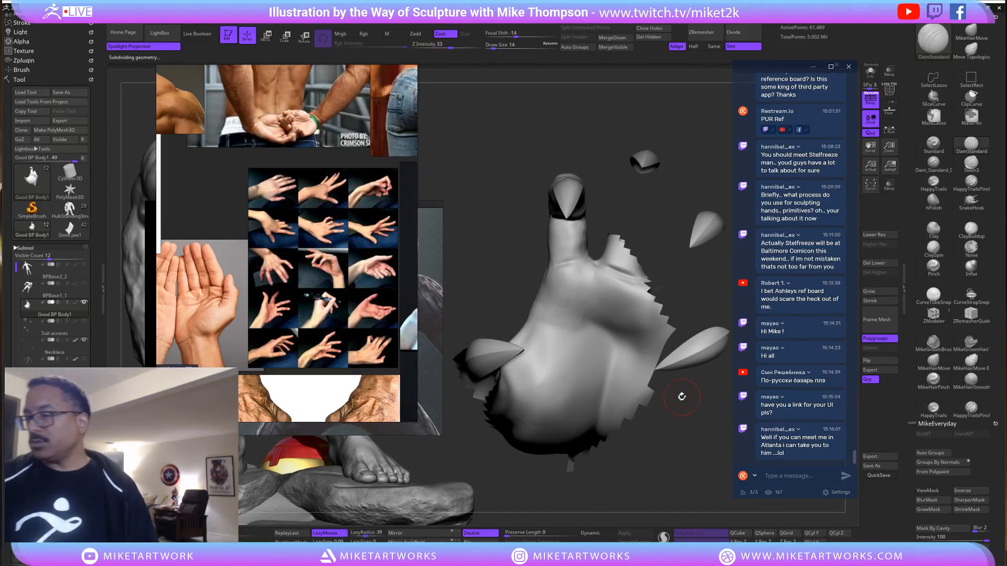
# Refine and smooth the index finger and its base, continuing the smoothing one subdivision level lower.
pyautogui.moveTo(700, 417); pyautogui.dragTo(677, 388)
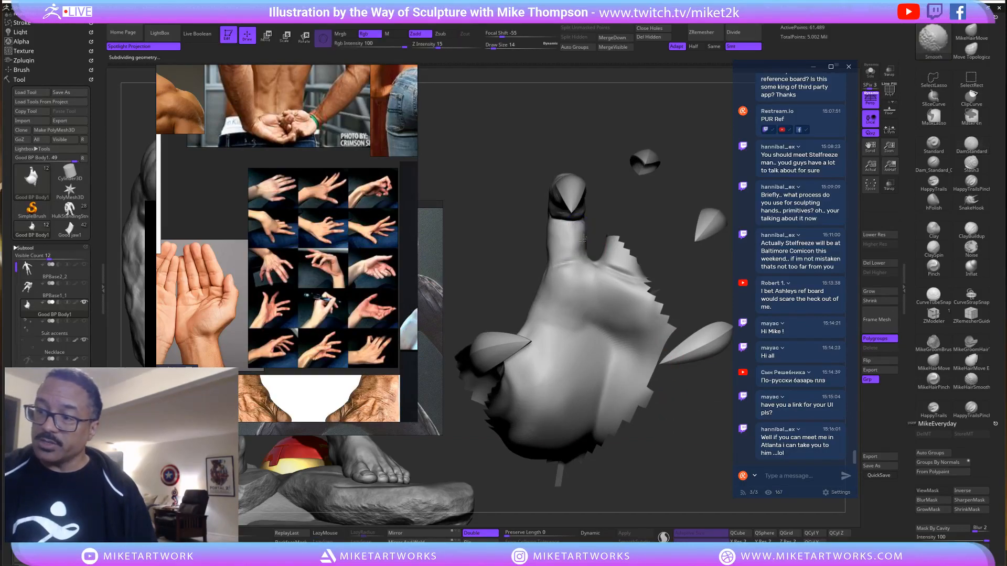
pyautogui.moveTo(675, 375)
pyautogui.mouseDown()
pyautogui.moveTo(703, 433)
pyautogui.moveTo(586, 317)
pyautogui.mouseUp()
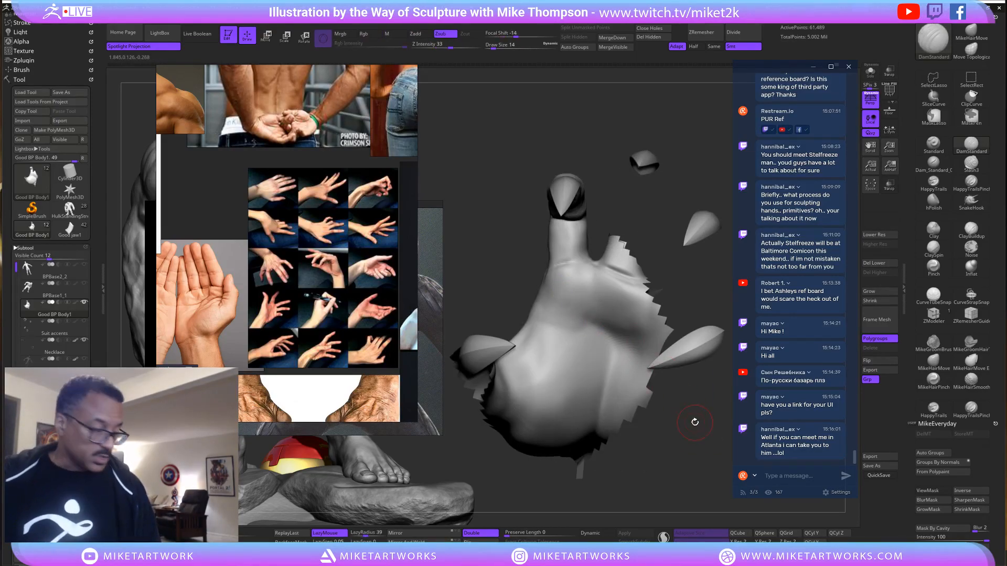
pyautogui.moveTo(705, 445)
pyautogui.mouseDown()
pyautogui.moveTo(629, 335)
pyautogui.moveTo(582, 226)
pyautogui.mouseUp()
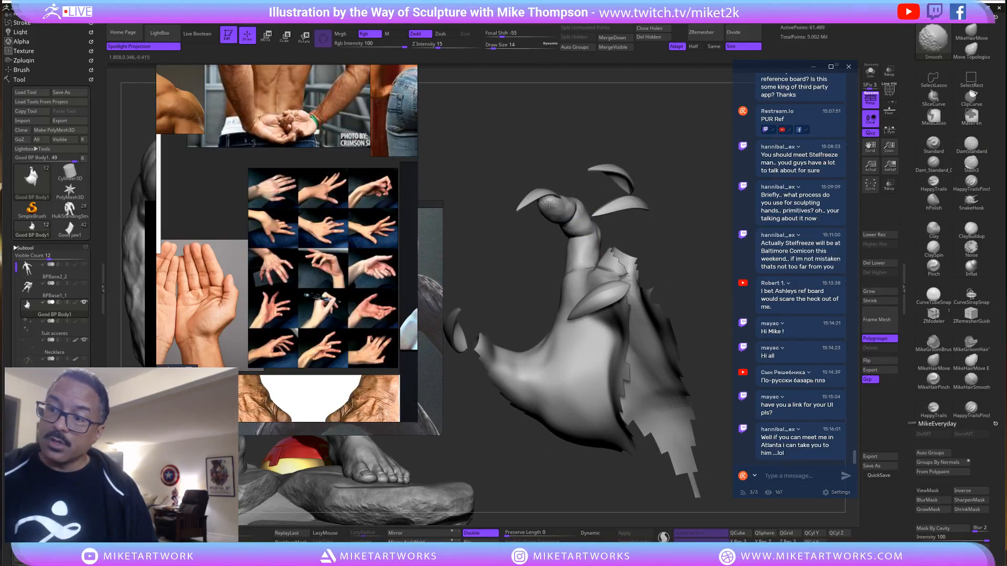
pyautogui.hotkey('shift', 'd')
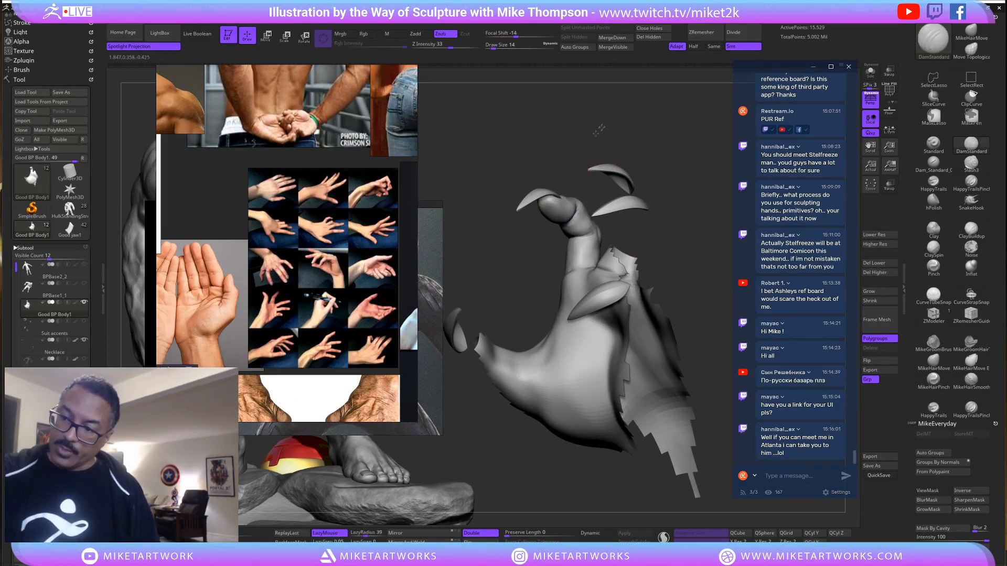
pyautogui.moveTo(584, 157); pyautogui.dragTo(568, 177)
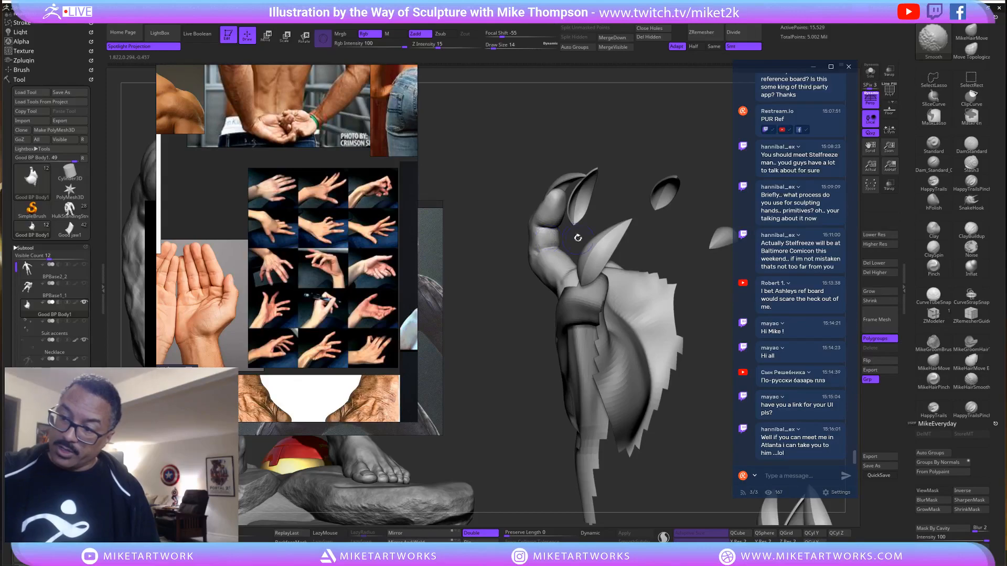
# Switch the mesh to its lowest subdivision level and grow the visible area until the whole hand is shown.
pyautogui.moveTo(683, 344)
pyautogui.mouseDown()
pyautogui.moveTo(697, 422)
pyautogui.moveTo(715, 409)
pyautogui.moveTo(695, 425)
pyautogui.moveTo(704, 413)
pyautogui.mouseUp()
pyautogui.hotkey('shift', 'd')
pyautogui.hotkey('shift', 'd')
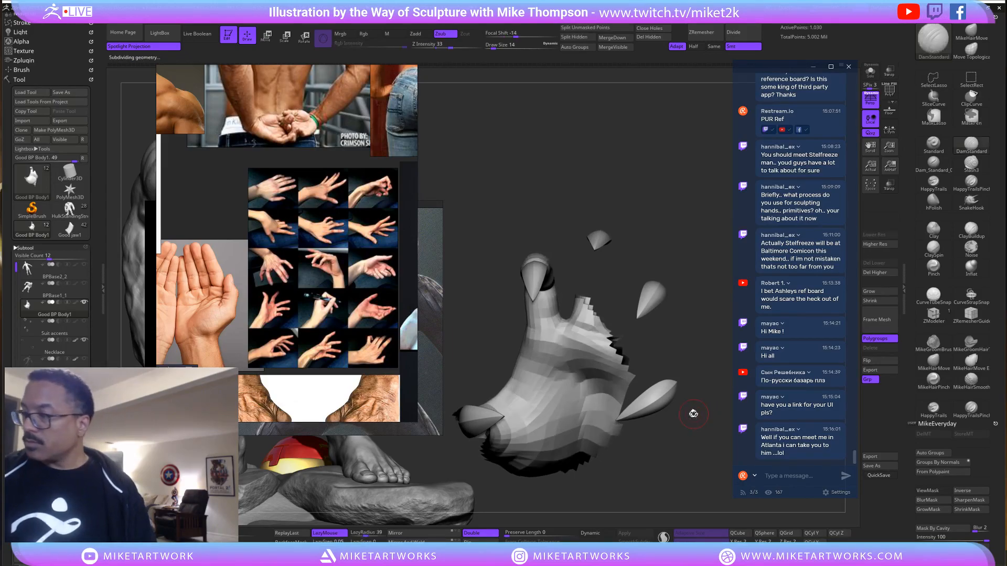
pyautogui.click(878, 292)
pyautogui.click(879, 291)
pyautogui.click(881, 292)
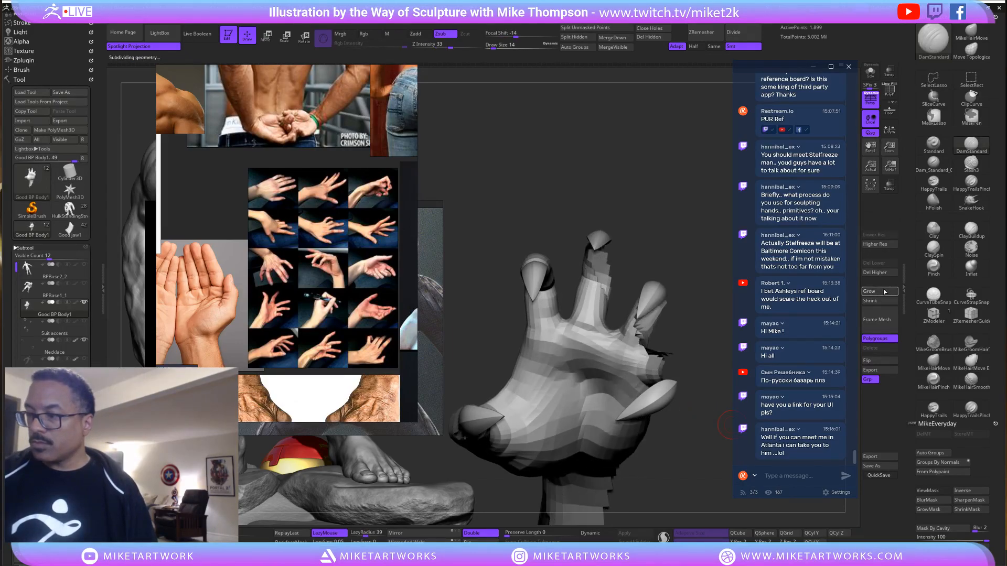
pyautogui.click(884, 292)
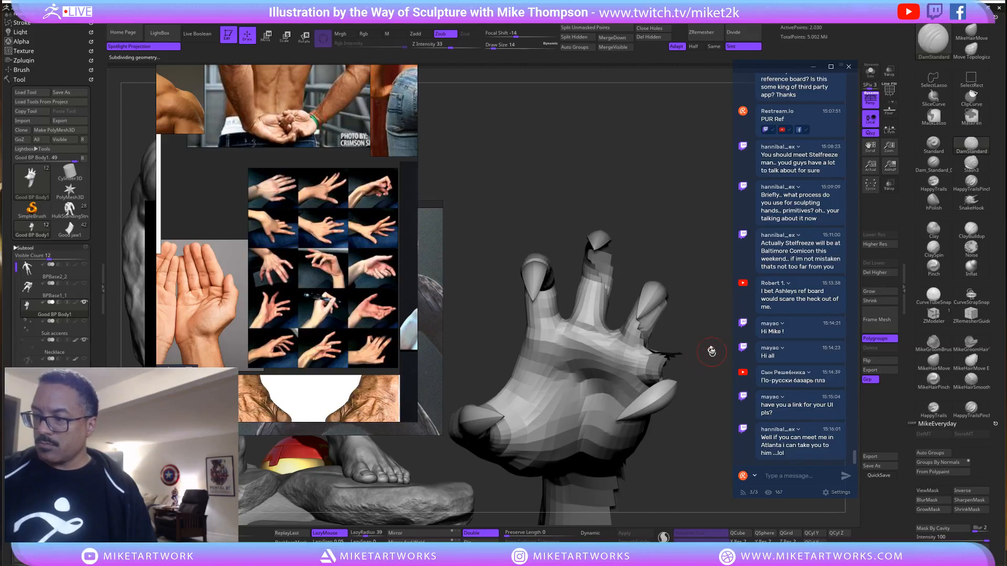
pyautogui.click(880, 292)
pyautogui.click(880, 292)
pyautogui.click(880, 292)
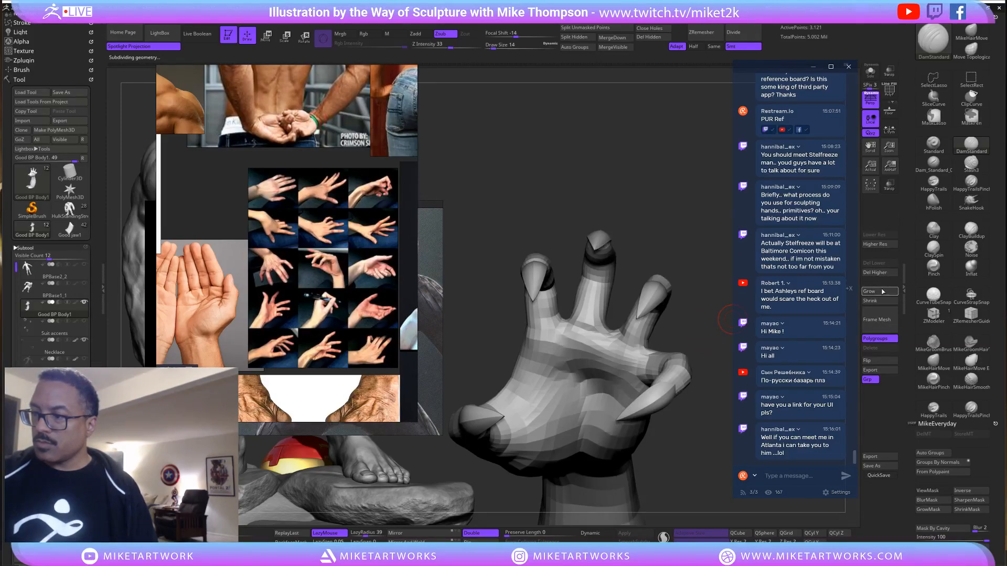
# Isolate the index and middle fingers with their adjoining palm area and raise the mesh to its highest subdivision level.
pyautogui.moveTo(612, 196)
pyautogui.keyDown('ctrl'); pyautogui.keyDown('shift'); pyautogui.mouseDown()
pyautogui.moveTo(635, 227)
pyautogui.moveTo(615, 345)
pyautogui.moveTo(556, 362)
pyautogui.moveTo(501, 362)
pyautogui.moveTo(603, 197)
pyautogui.mouseUp(); pyautogui.keyUp('shift'); pyautogui.keyUp('ctrl')
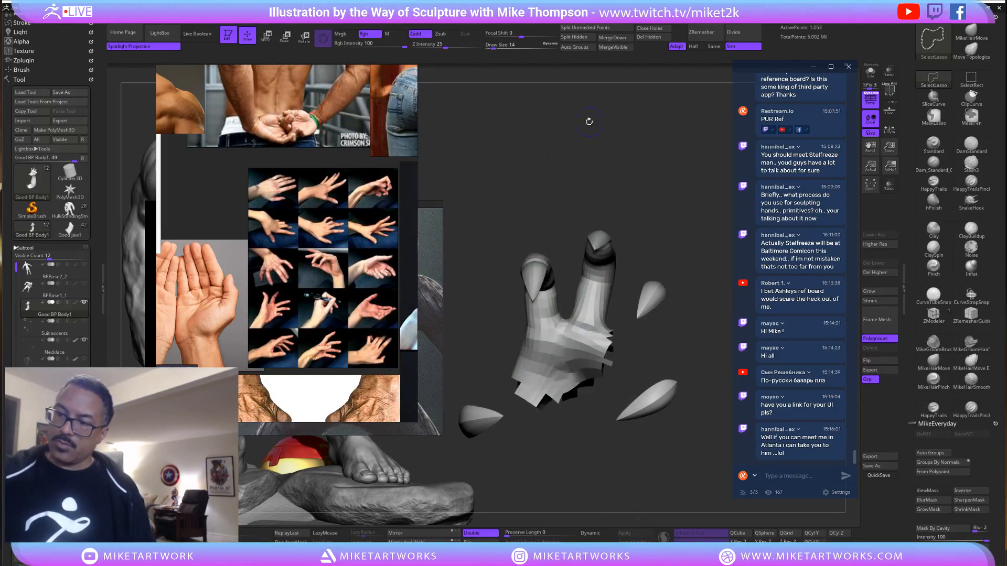
pyautogui.press('d')
pyautogui.press('d')
pyautogui.press('d')
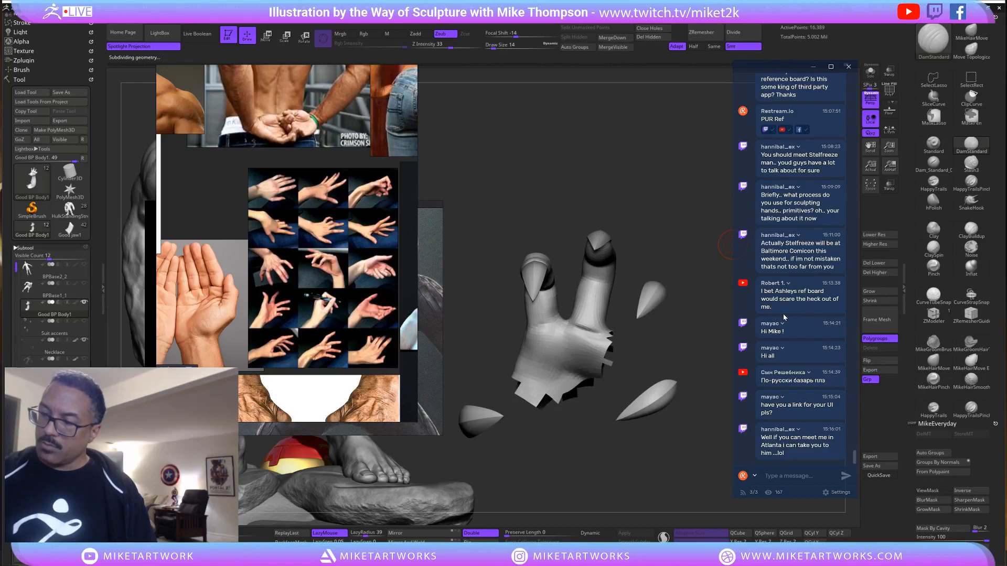
pyautogui.moveTo(679, 349); pyautogui.dragTo(637, 304)
pyautogui.moveTo(649, 311)
pyautogui.mouseDown()
pyautogui.moveTo(650, 337)
pyautogui.moveTo(645, 288)
pyautogui.mouseUp()
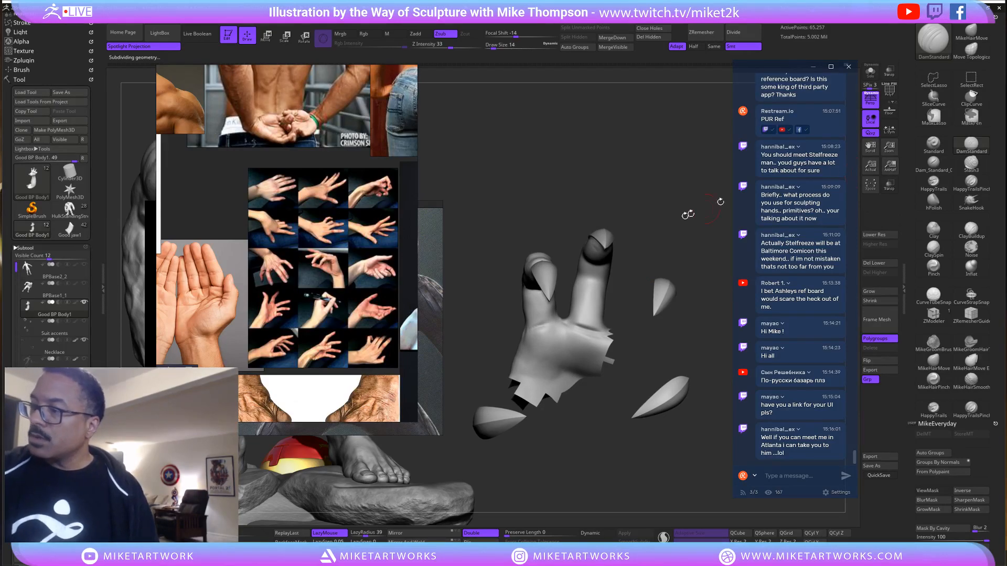
# Carve joint creases on the middle finger with DamStandard at draw size 16.
pyautogui.press('s')
pyautogui.click(650, 228)
pyautogui.moveTo(656, 227); pyautogui.dragTo(634, 277)
pyautogui.moveTo(577, 279); pyautogui.dragTo(600, 280, button='right')
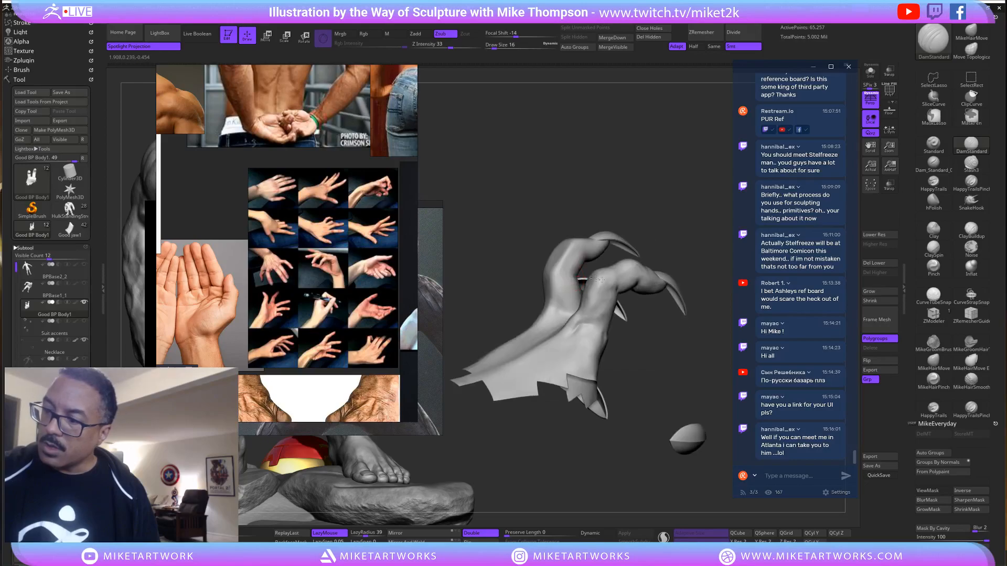
pyautogui.moveTo(709, 228); pyautogui.dragTo(638, 274)
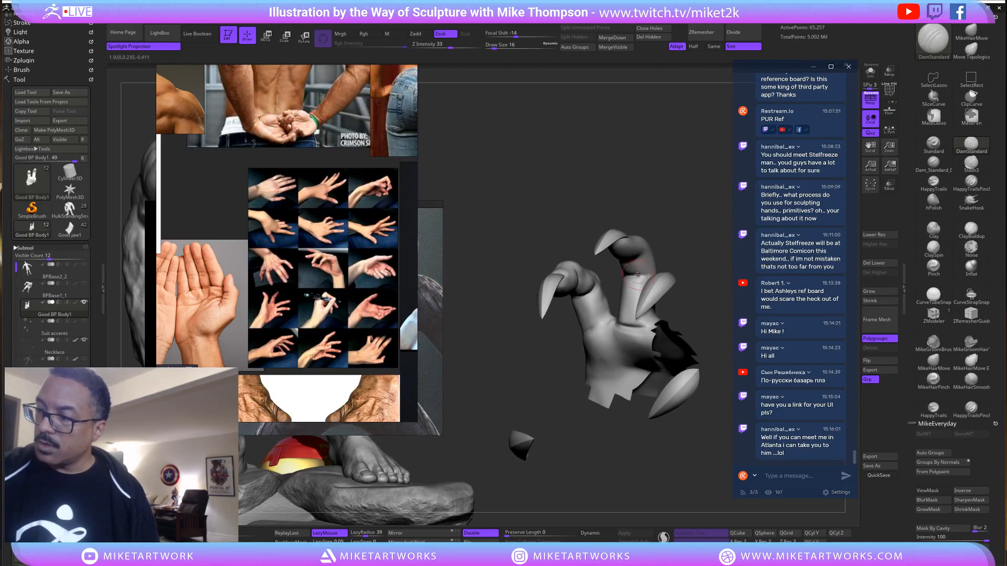
# Adjust the middle finger's shape with the MikeHairMove brush at draw size 40.
pyautogui.click(971, 32)
pyautogui.moveTo(646, 221); pyautogui.dragTo(699, 227)
pyautogui.press('s')
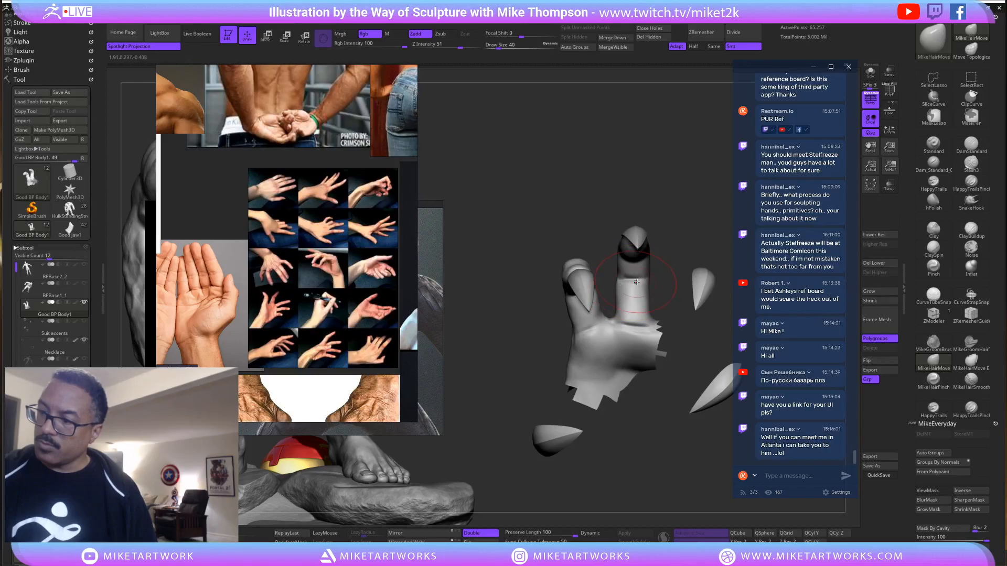
pyautogui.moveTo(681, 213); pyautogui.dragTo(717, 227)
pyautogui.moveTo(704, 174)
pyautogui.mouseDown()
pyautogui.moveTo(688, 175)
pyautogui.moveTo(710, 174)
pyautogui.moveTo(718, 256)
pyautogui.mouseUp()
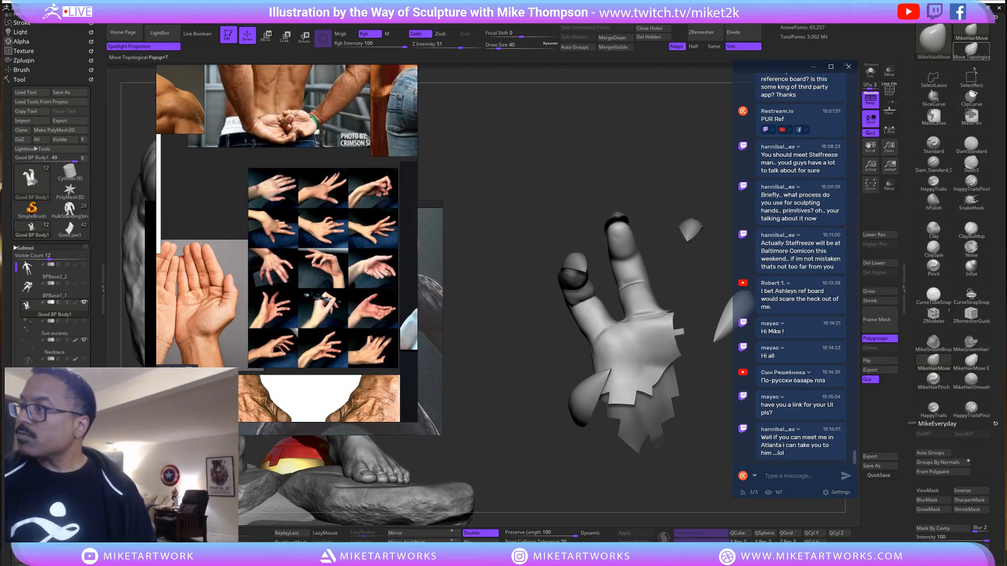
# Deepen the creases on the underside and sides of the middle finger's joints with DamStandard at draw size 21.
pyautogui.click(969, 147)
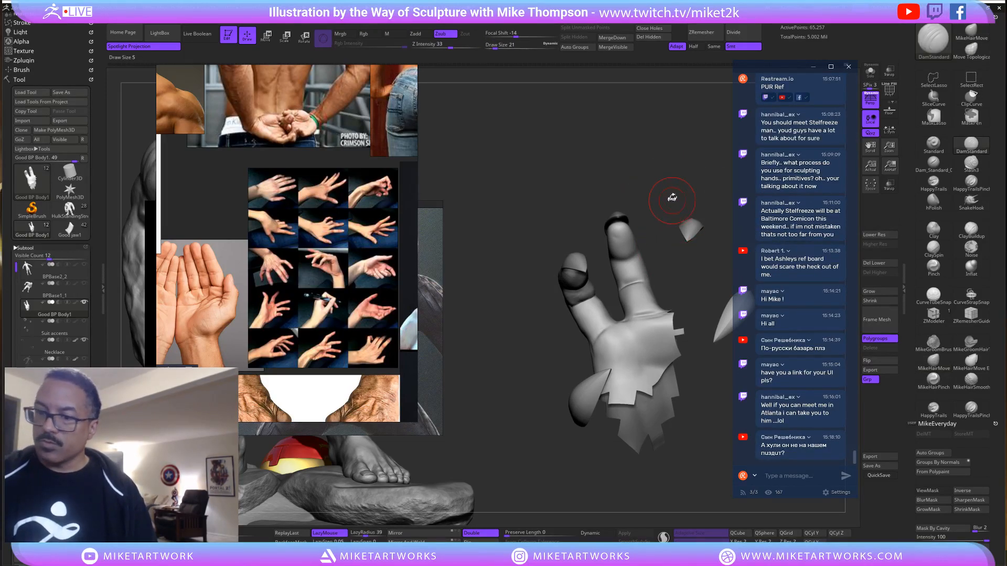
pyautogui.moveTo(670, 198)
pyautogui.mouseDown()
pyautogui.moveTo(679, 177)
pyautogui.moveTo(640, 218)
pyautogui.mouseUp()
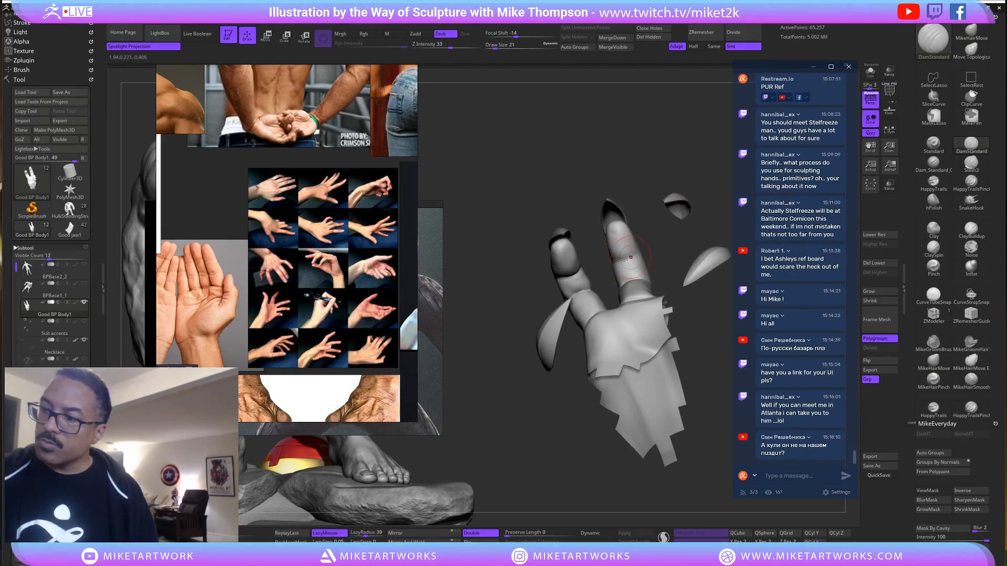
pyautogui.moveTo(617, 261)
pyautogui.mouseDown()
pyautogui.moveTo(646, 253)
pyautogui.moveTo(653, 265)
pyautogui.moveTo(609, 262)
pyautogui.mouseUp()
pyautogui.moveTo(686, 265); pyautogui.dragTo(615, 279)
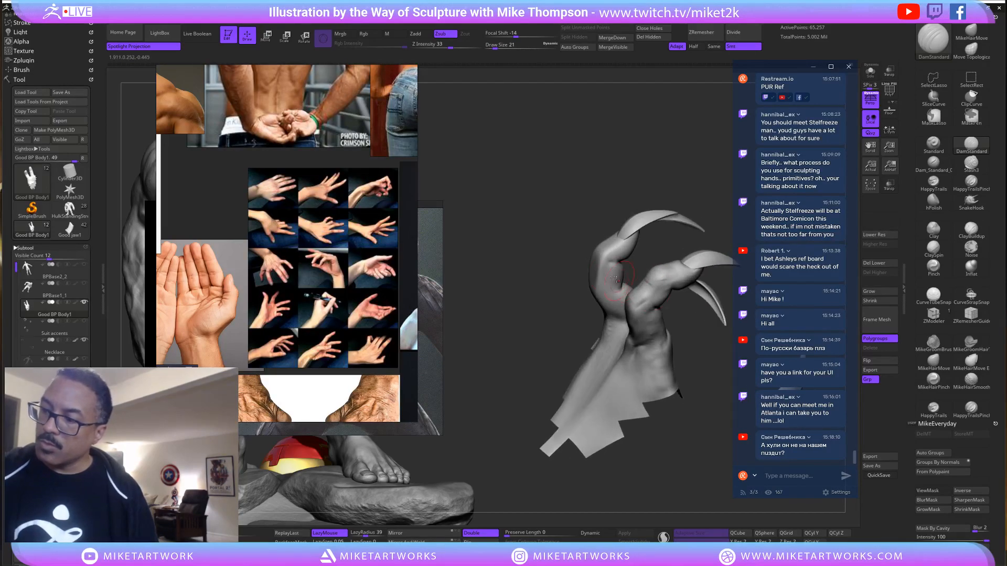
pyautogui.moveTo(689, 202); pyautogui.dragTo(642, 252)
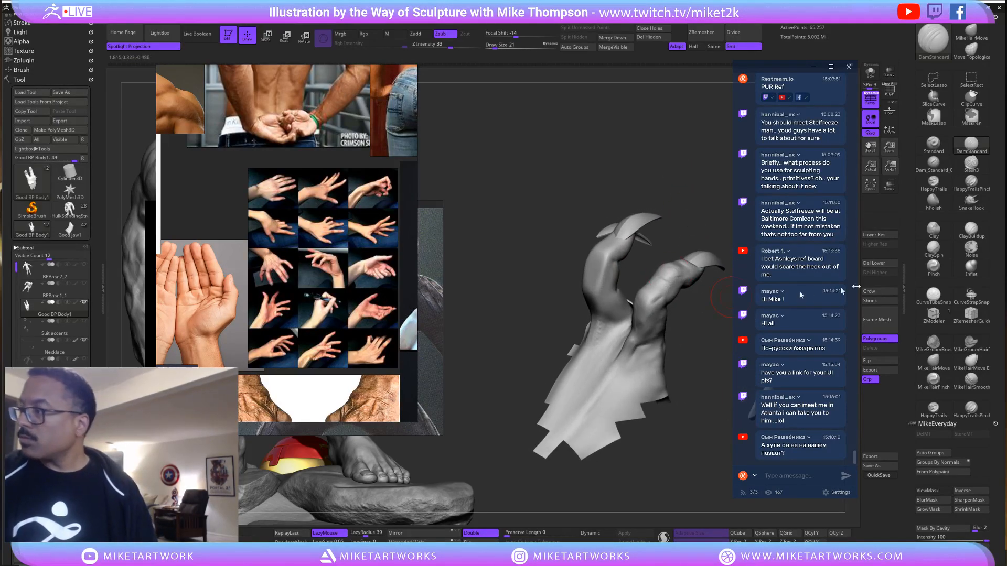
# Build up the middle finger's end segment and joint forms near the claw base with ClayBuildup at draw size 21.
pyautogui.click(971, 234)
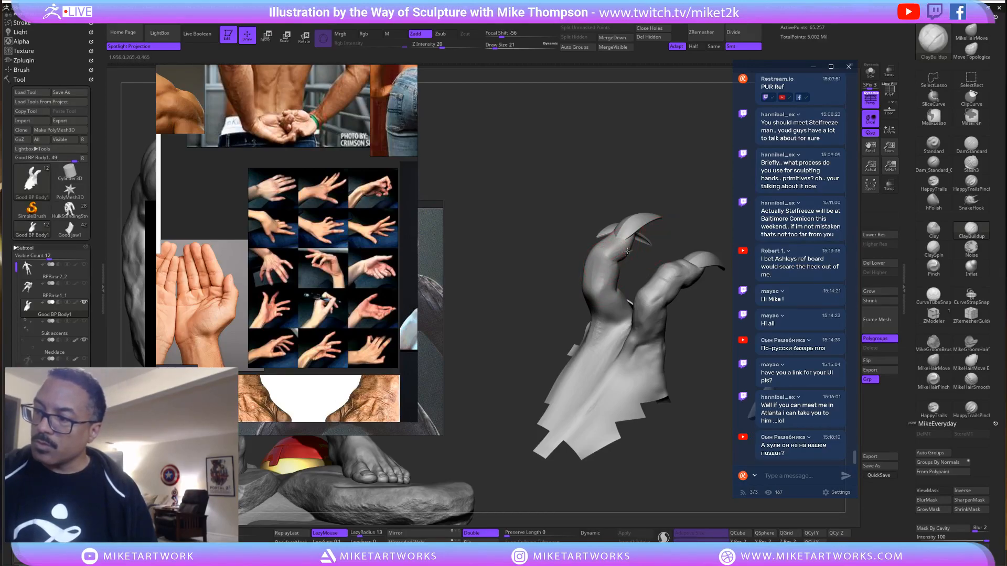
pyautogui.moveTo(699, 201); pyautogui.dragTo(625, 260)
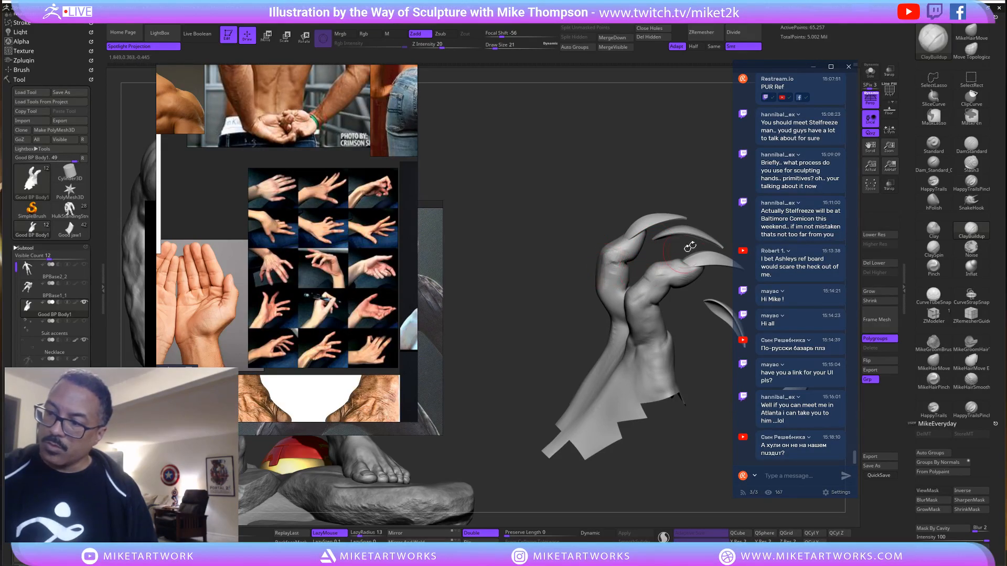
pyautogui.moveTo(690, 247); pyautogui.dragTo(636, 226)
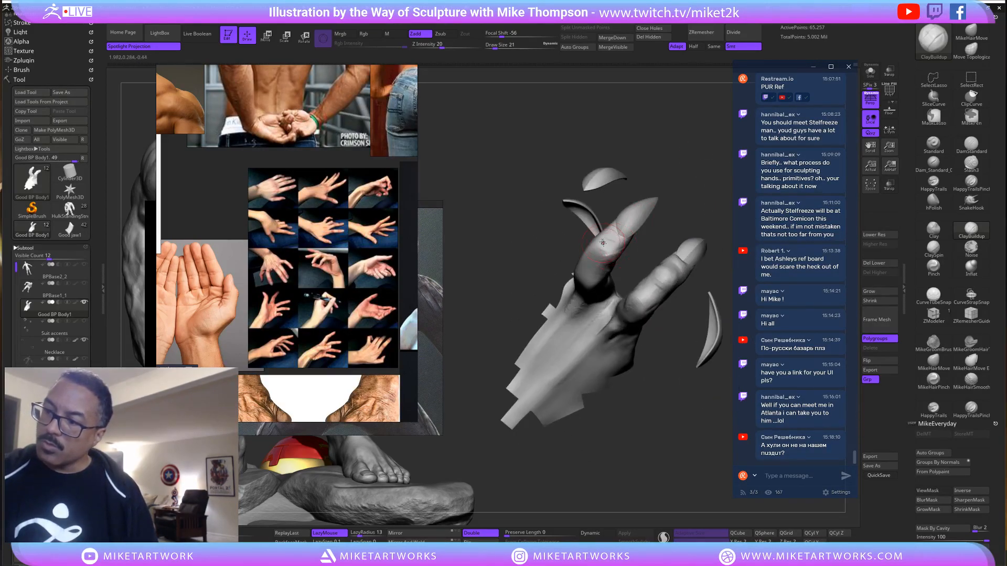
pyautogui.moveTo(690, 183); pyautogui.dragTo(604, 261)
pyautogui.moveTo(662, 238); pyautogui.dragTo(620, 247)
pyautogui.moveTo(692, 176); pyautogui.dragTo(615, 236)
pyautogui.moveTo(690, 177); pyautogui.dragTo(613, 229)
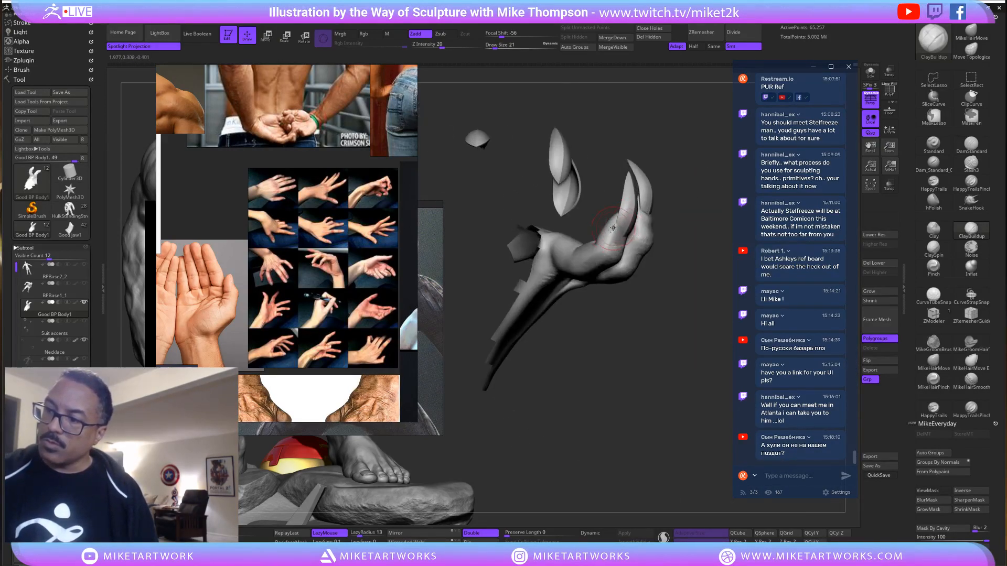
pyautogui.moveTo(729, 223); pyautogui.dragTo(645, 233)
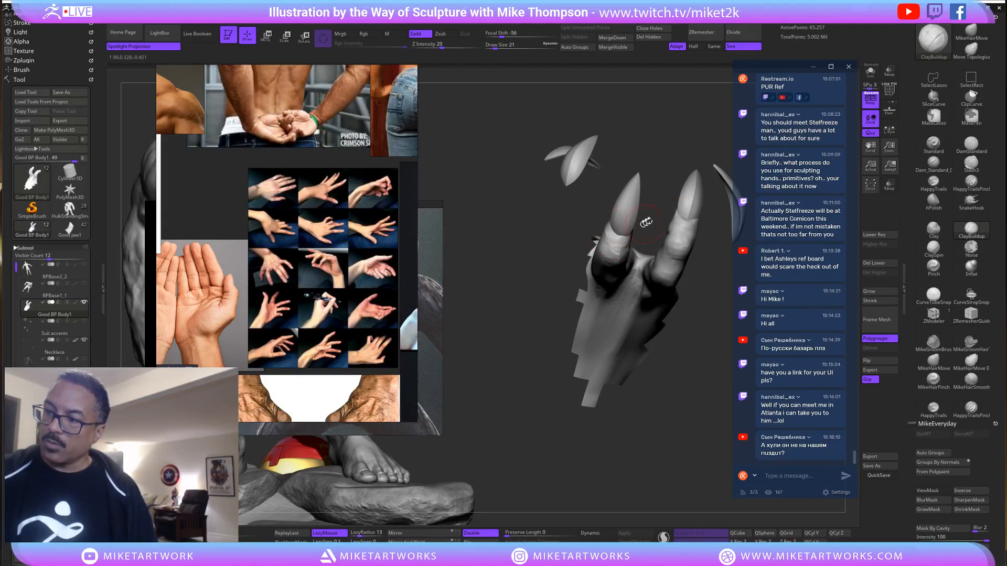
# Build up and smooth the pad and sides of the middle finger's tip with ClayBuildup at draw size 21.
pyautogui.moveTo(674, 147); pyautogui.dragTo(633, 227)
pyautogui.moveTo(585, 393); pyautogui.dragTo(600, 333)
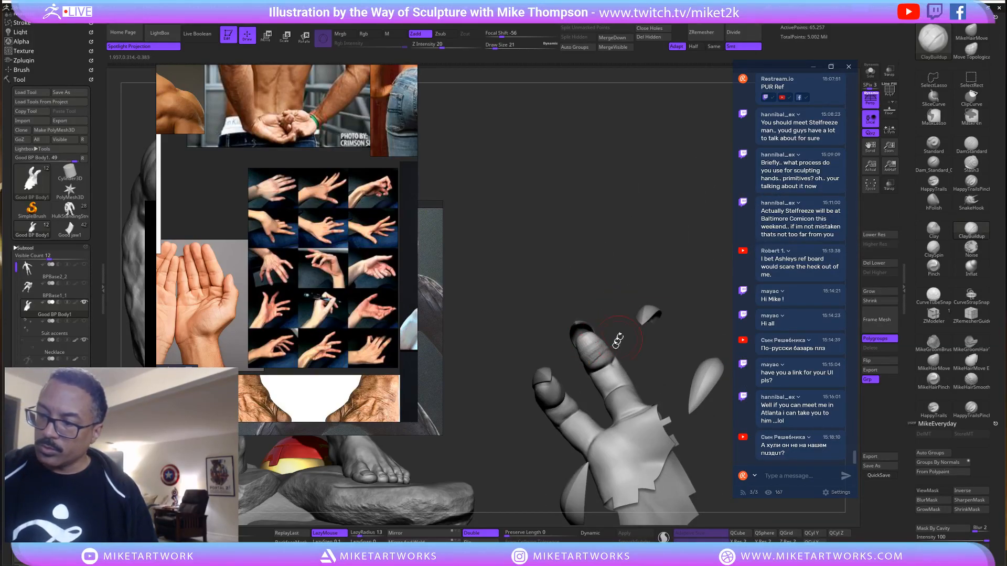
pyautogui.moveTo(622, 301); pyautogui.dragTo(598, 376)
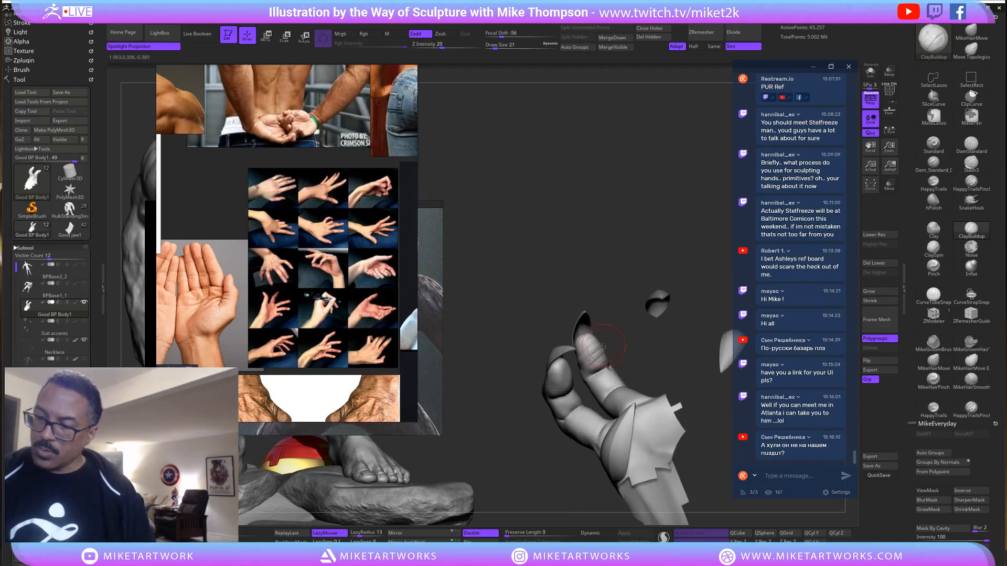
pyautogui.press('shift')
pyautogui.moveTo(677, 279)
pyautogui.mouseDown()
pyautogui.moveTo(647, 335)
pyautogui.moveTo(626, 284)
pyautogui.moveTo(670, 304)
pyautogui.moveTo(655, 335)
pyautogui.moveTo(676, 358)
pyautogui.moveTo(678, 346)
pyautogui.moveTo(641, 304)
pyautogui.moveTo(570, 349)
pyautogui.mouseUp()
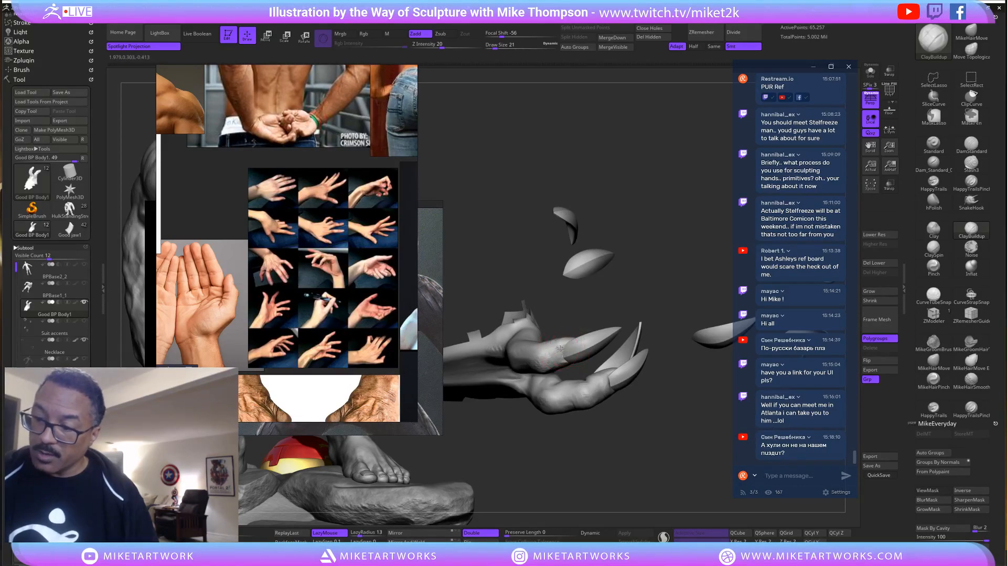
pyautogui.moveTo(693, 306); pyautogui.dragTo(650, 294)
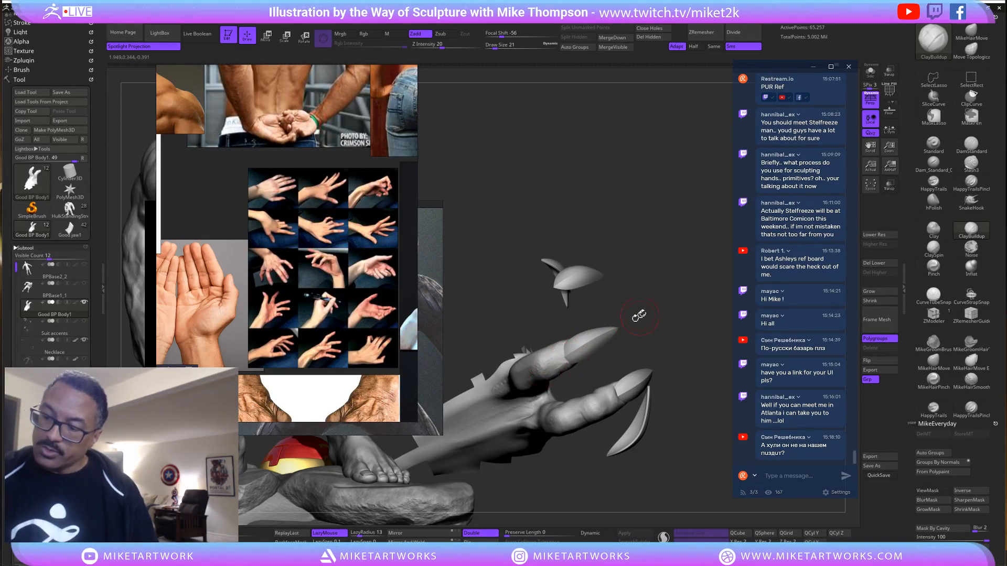
pyautogui.moveTo(663, 298)
pyautogui.mouseDown()
pyautogui.moveTo(674, 292)
pyautogui.moveTo(668, 310)
pyautogui.moveTo(681, 285)
pyautogui.mouseUp()
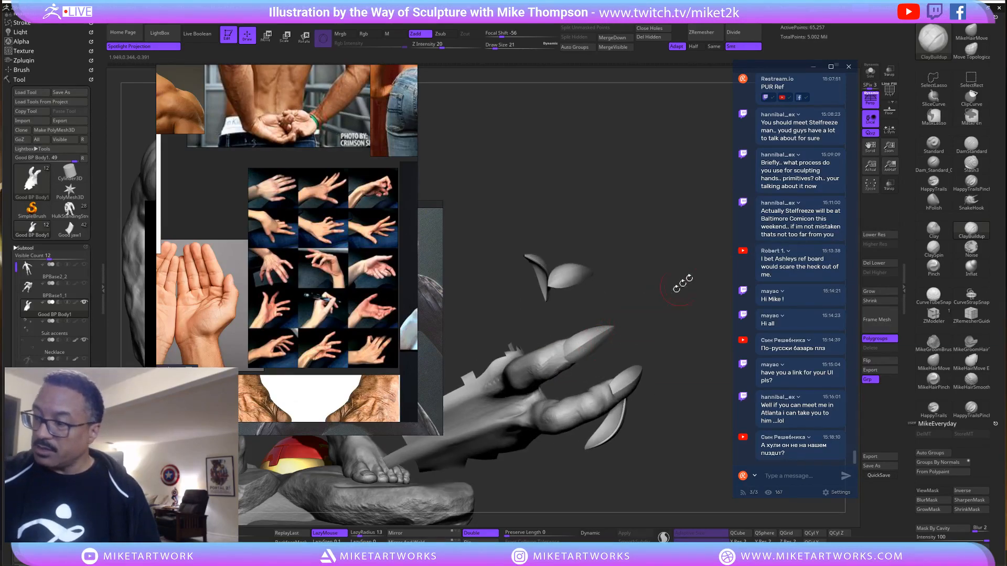
# Carve the edge around the middle finger's claw base and its inner joint folds with DamStandard at draw size 21.
pyautogui.click(971, 144)
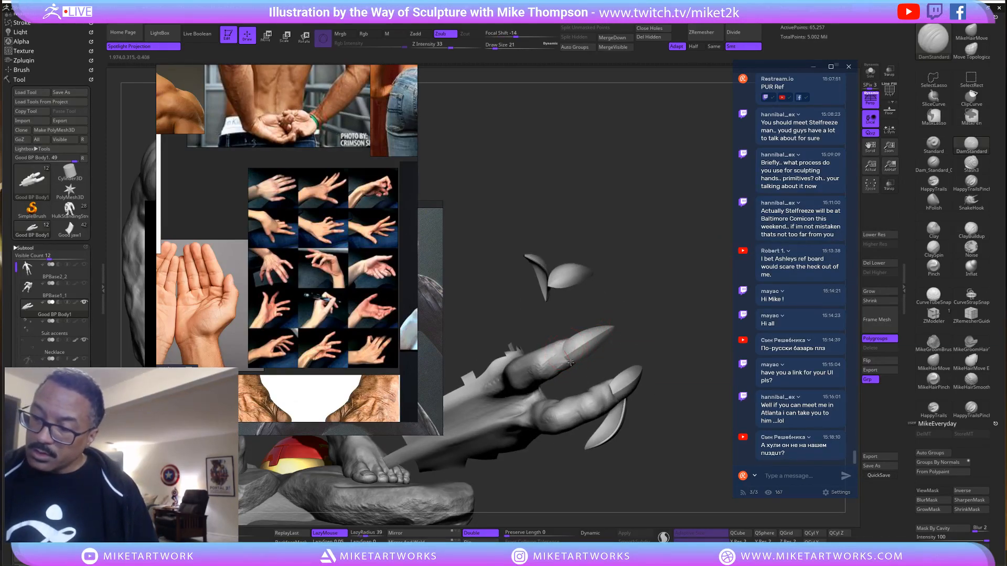
pyautogui.moveTo(672, 304); pyautogui.dragTo(650, 278)
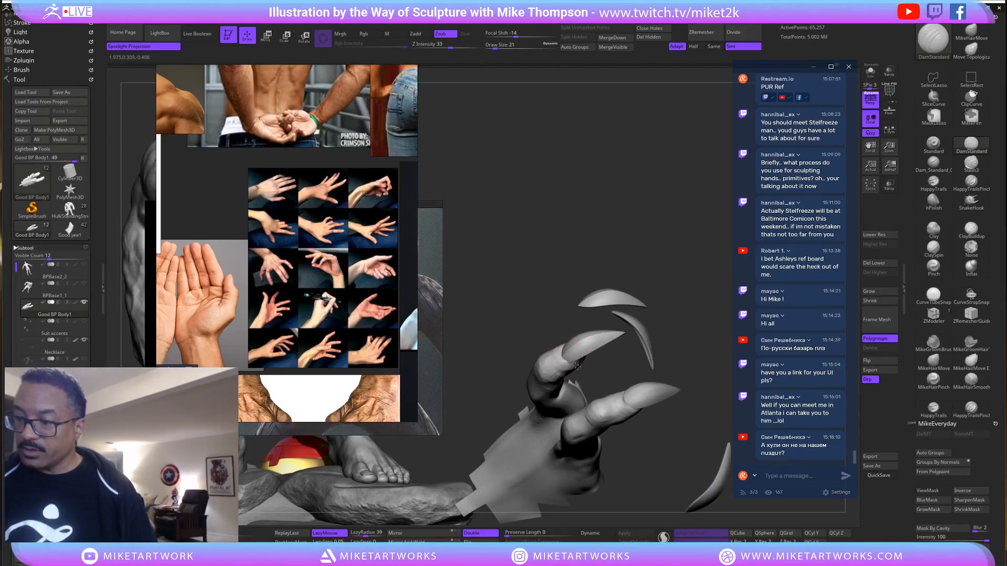
pyautogui.moveTo(682, 315); pyautogui.dragTo(673, 288)
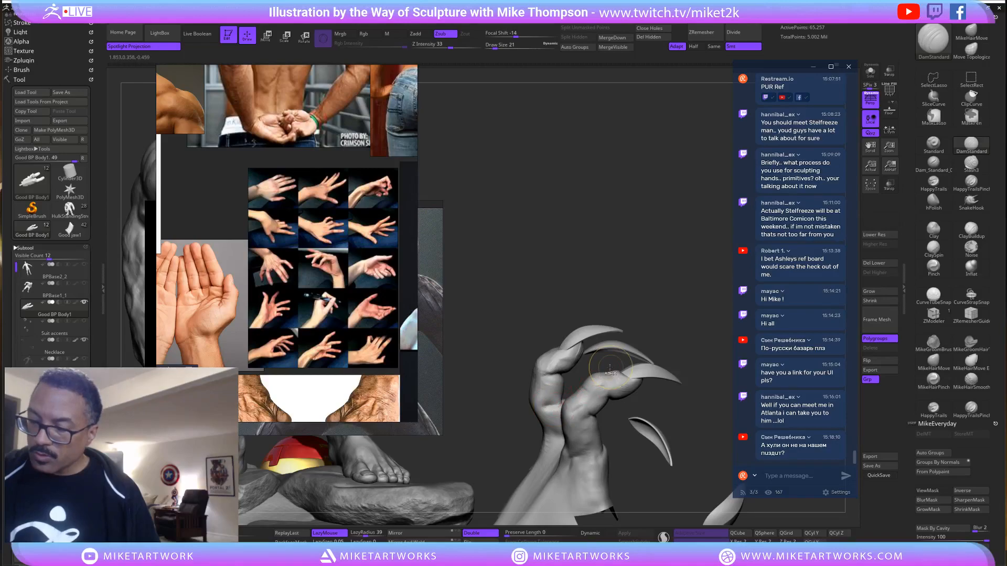
pyautogui.moveTo(674, 332); pyautogui.dragTo(562, 400)
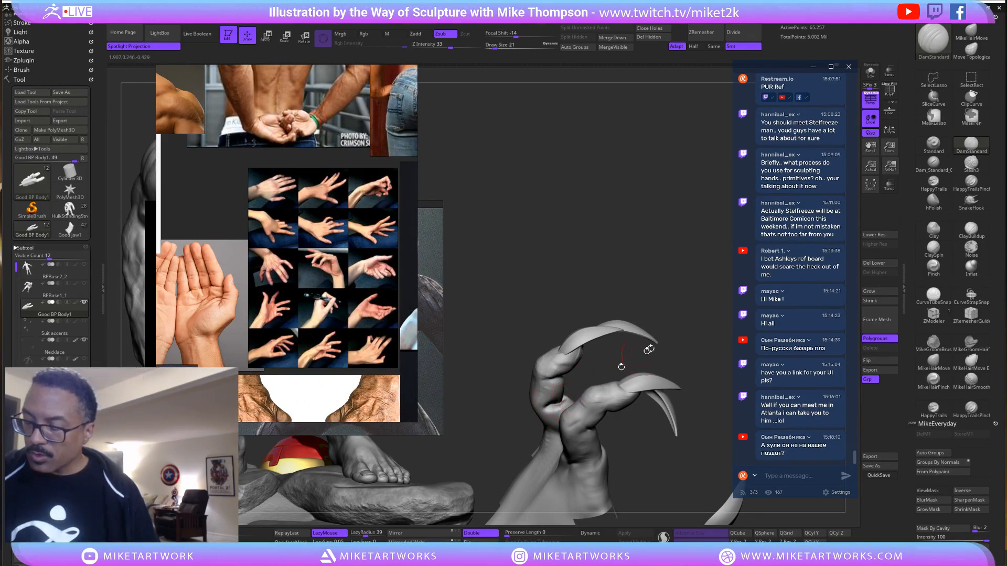
pyautogui.moveTo(648, 349)
pyautogui.mouseDown()
pyautogui.moveTo(616, 367)
pyautogui.moveTo(679, 308)
pyautogui.moveTo(577, 418)
pyautogui.mouseUp()
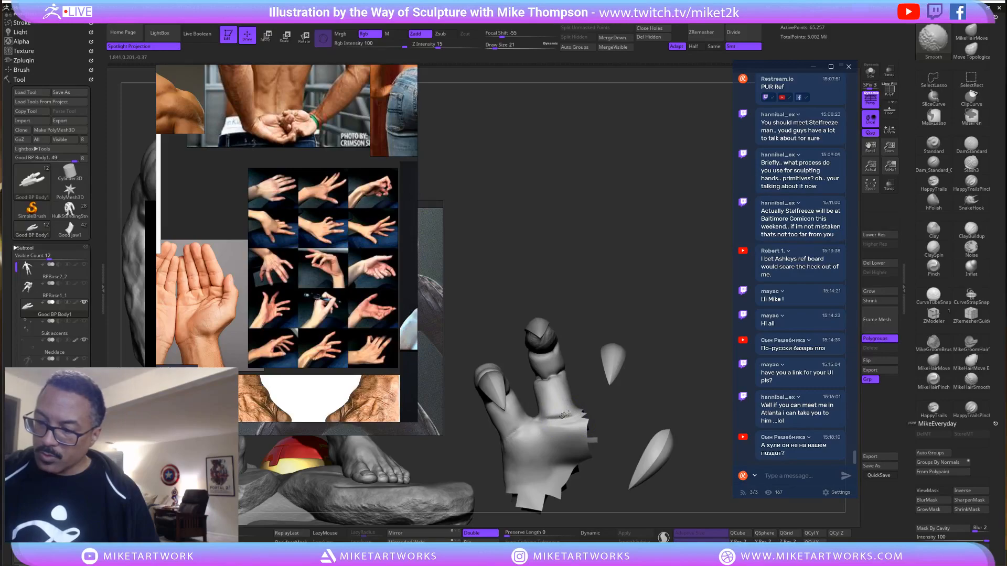
# Lower the mesh by two subdivision levels and smooth the crease on the underside of the middle finger's joint.
pyautogui.click(970, 230)
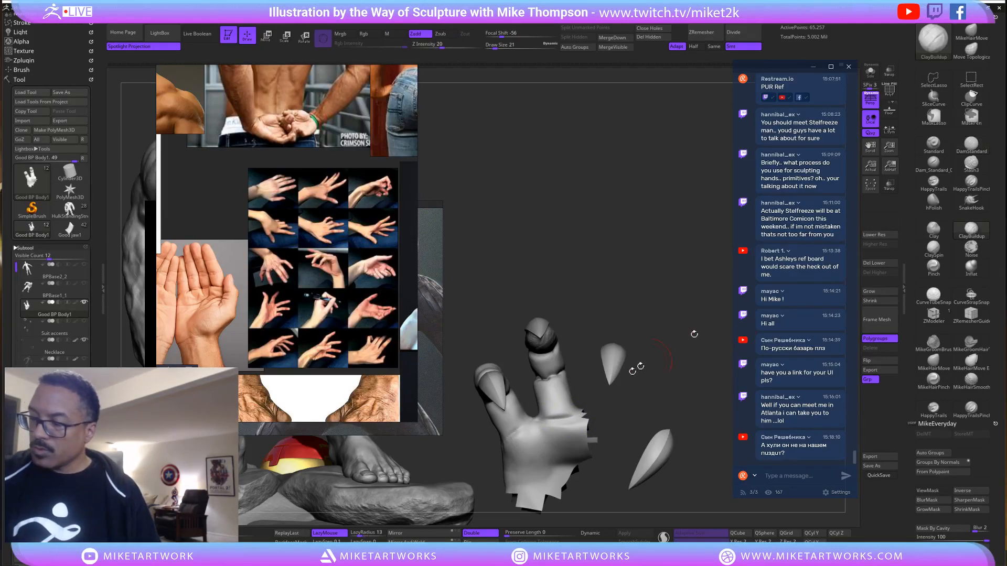
pyautogui.moveTo(628, 383); pyautogui.dragTo(566, 369)
pyautogui.moveTo(595, 338); pyautogui.dragTo(579, 341)
pyautogui.press('shift')
pyautogui.hotkey('shift', 'd')
pyautogui.hotkey('shift', 'd')
pyautogui.keyDown('shift'); pyautogui.moveTo(554, 376); pyautogui.dragTo(542, 382); pyautogui.keyUp('shift')
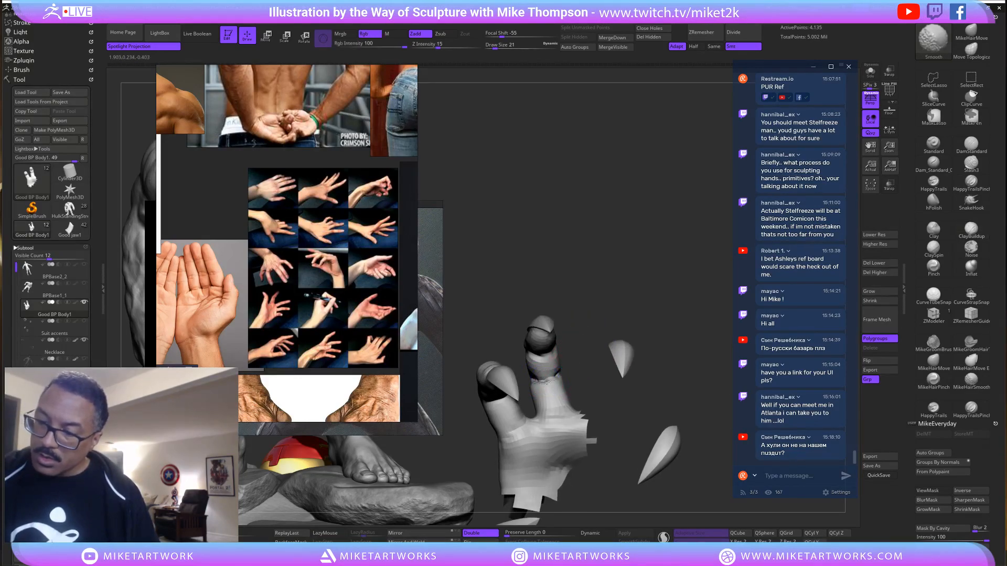
# Build up the side of the middle finger's central segment with ClayBuildup at the lower subdivision level.
pyautogui.moveTo(589, 325)
pyautogui.mouseDown()
pyautogui.moveTo(545, 383)
pyautogui.moveTo(597, 346)
pyautogui.mouseUp()
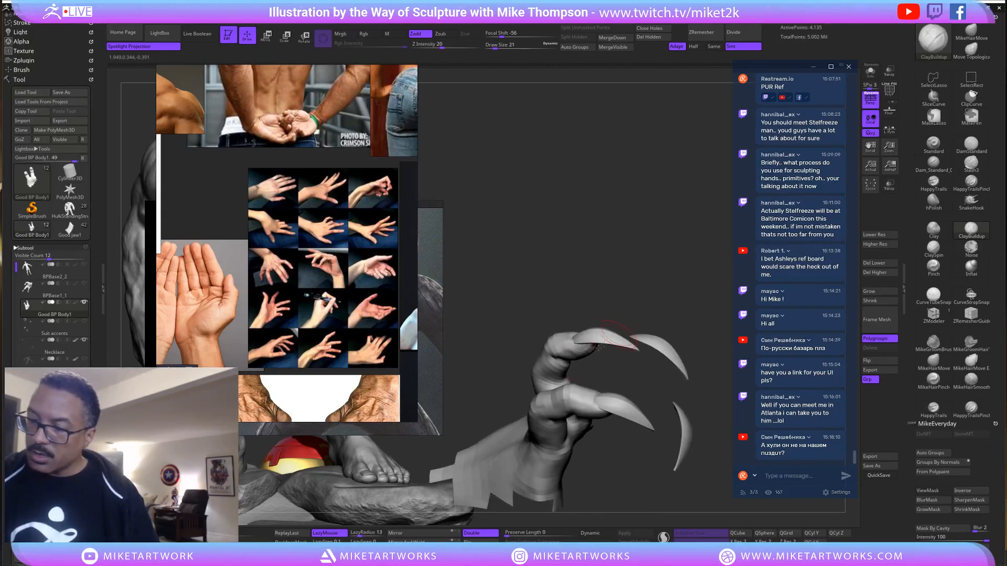
pyautogui.moveTo(653, 291); pyautogui.dragTo(563, 352)
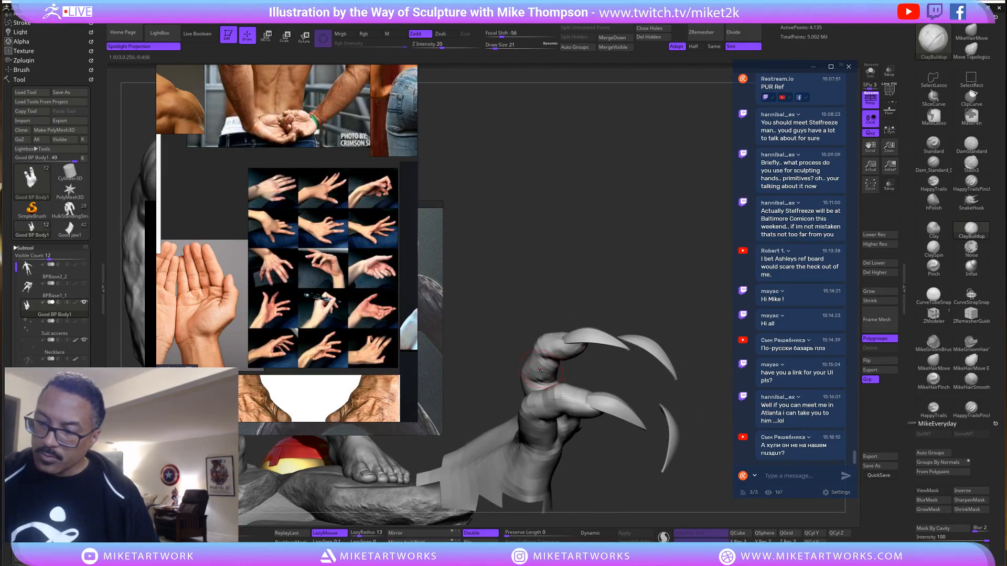
pyautogui.moveTo(631, 319); pyautogui.dragTo(553, 368)
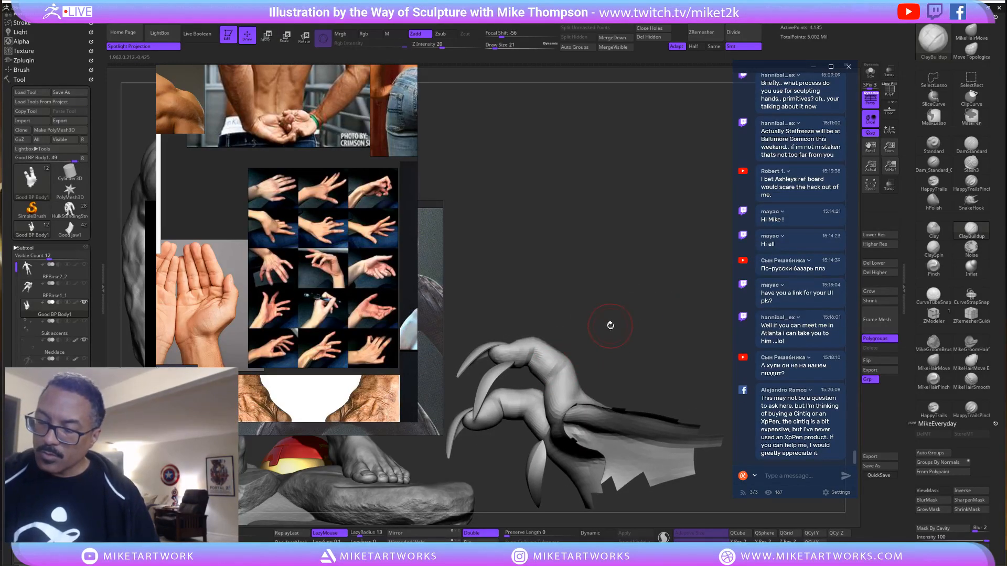
pyautogui.moveTo(611, 325); pyautogui.dragTo(620, 328)
# Raise the mesh one subdivision level and carve fine creases on the sides of the middle finger's joints with DamStandard at draw size 9.
pyautogui.hotkey('ctrl', 'd')
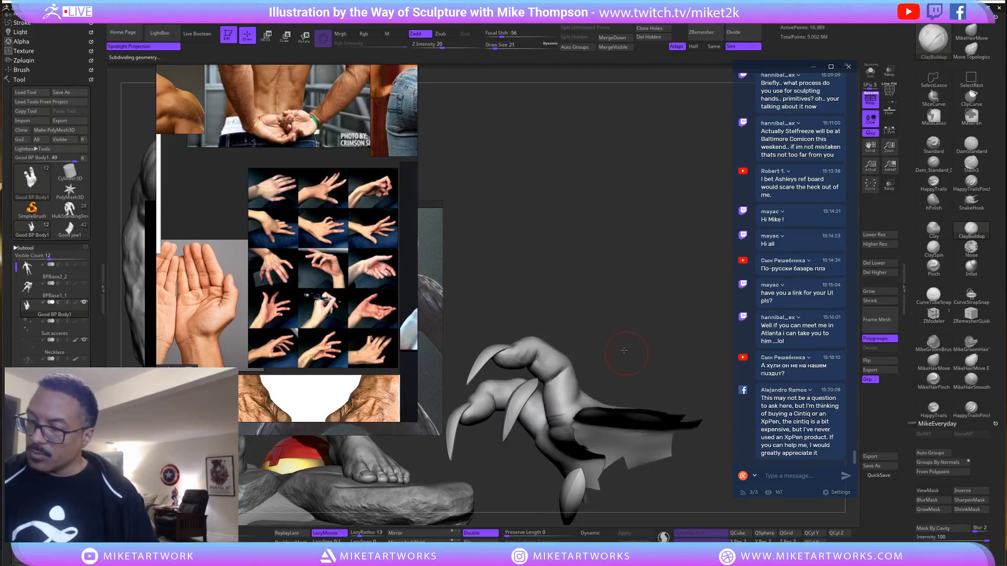
pyautogui.press('b')
pyautogui.press('d')
pyautogui.press('s')
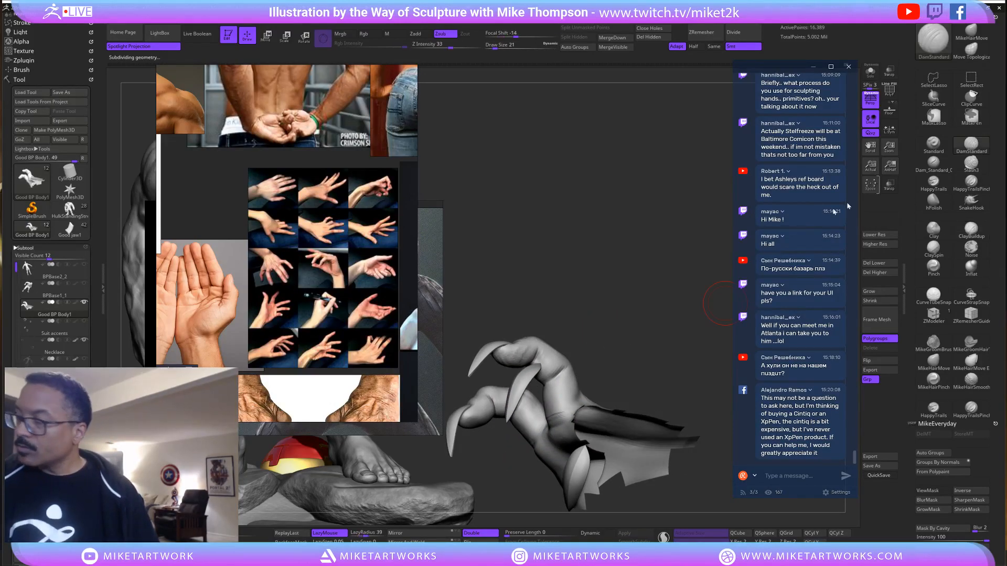
pyautogui.press('s')
pyautogui.moveTo(619, 326); pyautogui.dragTo(543, 382)
pyautogui.moveTo(598, 315); pyautogui.dragTo(524, 384)
pyautogui.moveTo(656, 262); pyautogui.dragTo(513, 388)
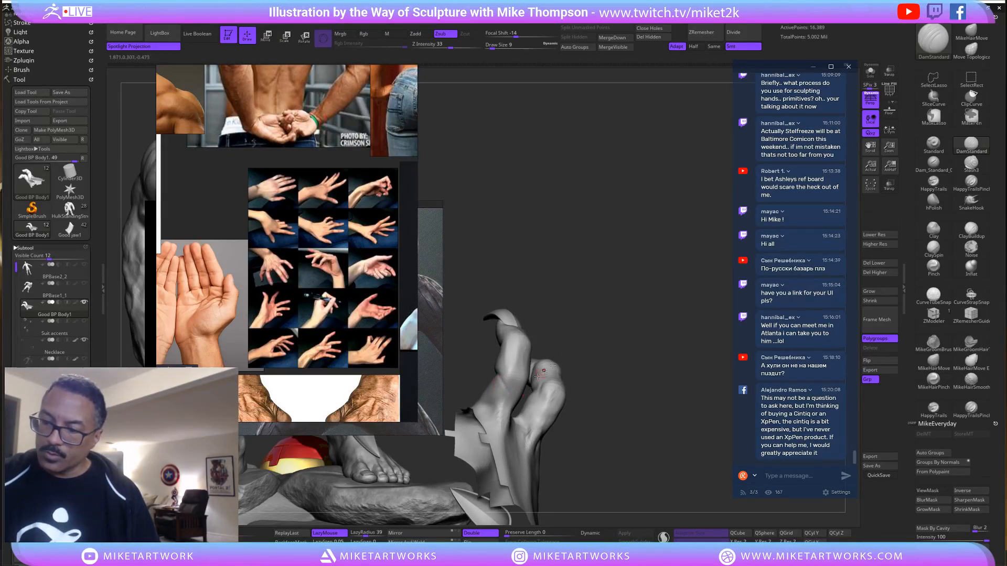
# Refine the creases across the middle finger's knuckle and along its inner side with DamStandard at draw size 9.
pyautogui.moveTo(599, 321); pyautogui.dragTo(557, 376)
pyautogui.moveTo(645, 301); pyautogui.dragTo(518, 390)
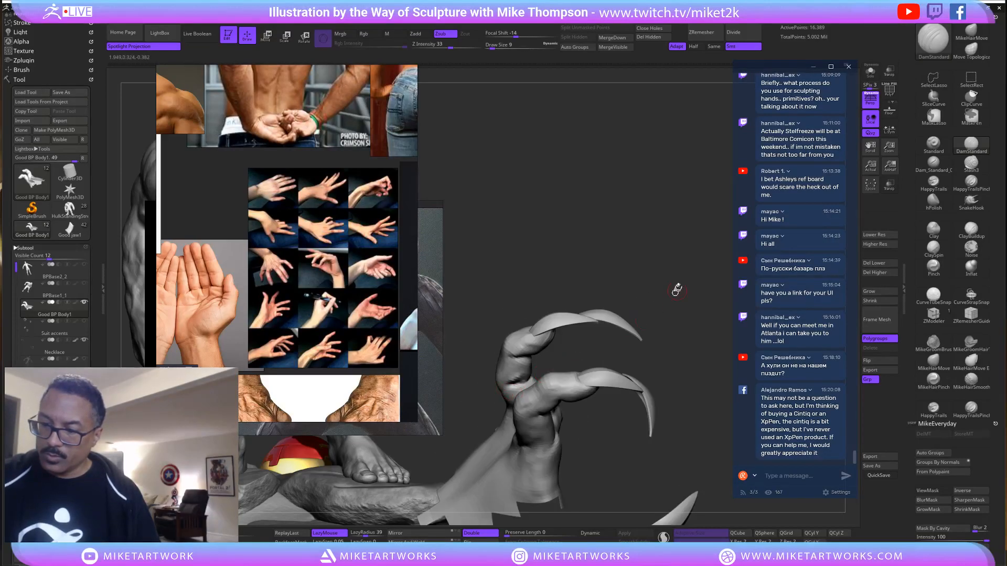
pyautogui.moveTo(677, 290); pyautogui.dragTo(515, 341)
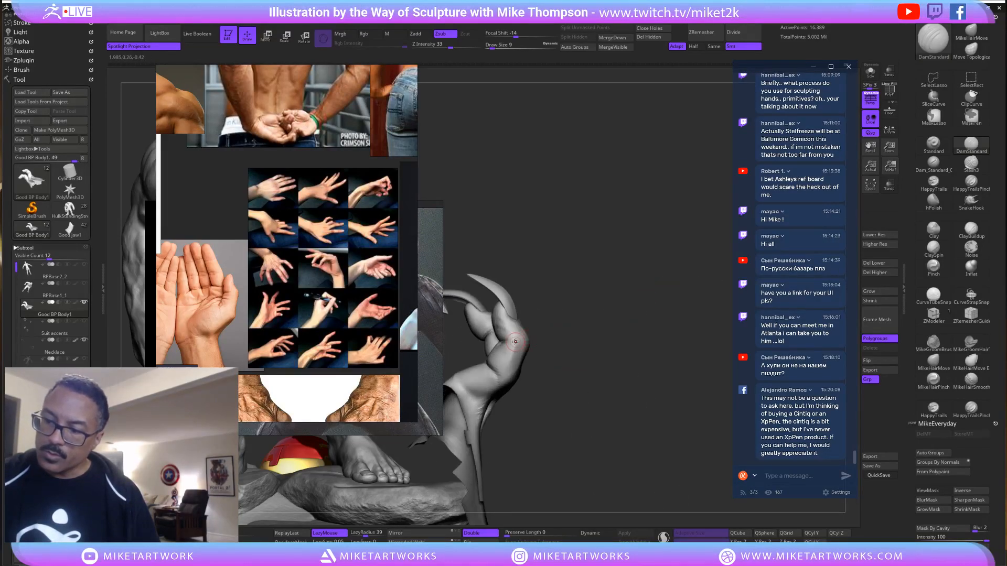
pyautogui.moveTo(571, 314); pyautogui.dragTo(501, 349)
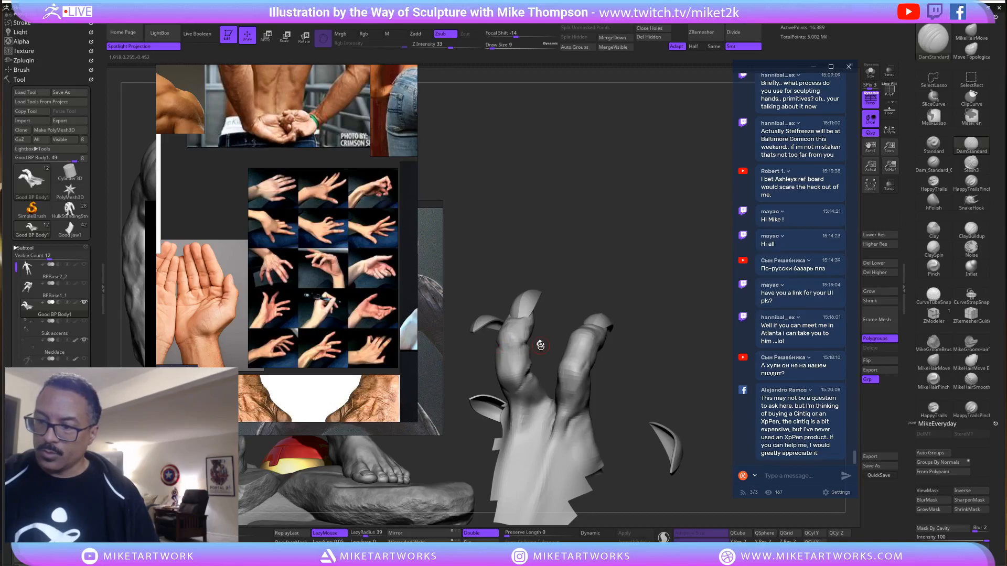
pyautogui.moveTo(644, 284); pyautogui.dragTo(497, 336)
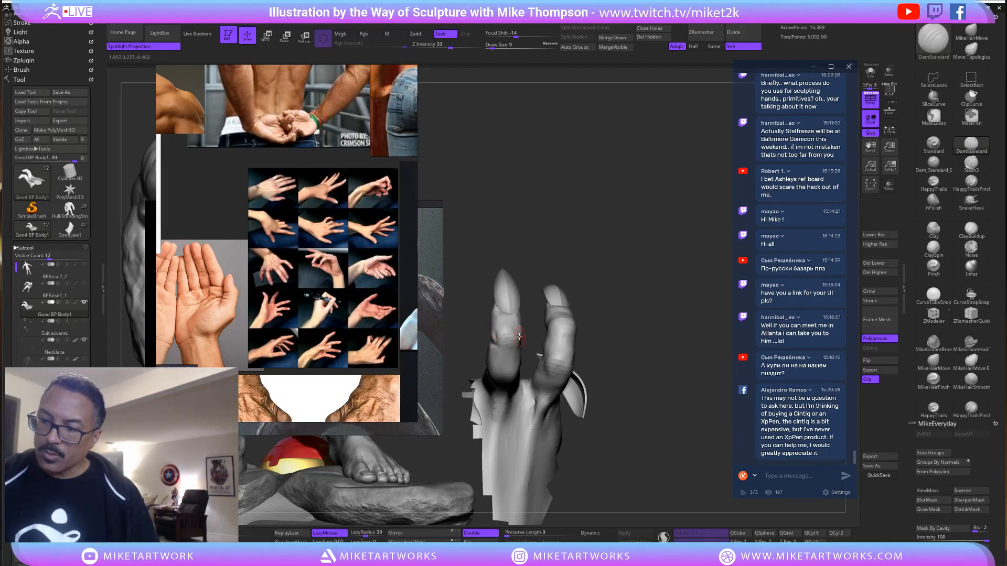
pyautogui.moveTo(631, 288)
pyautogui.mouseDown()
pyautogui.moveTo(627, 279)
pyautogui.moveTo(603, 302)
pyautogui.mouseUp()
pyautogui.moveTo(520, 343); pyautogui.dragTo(519, 332)
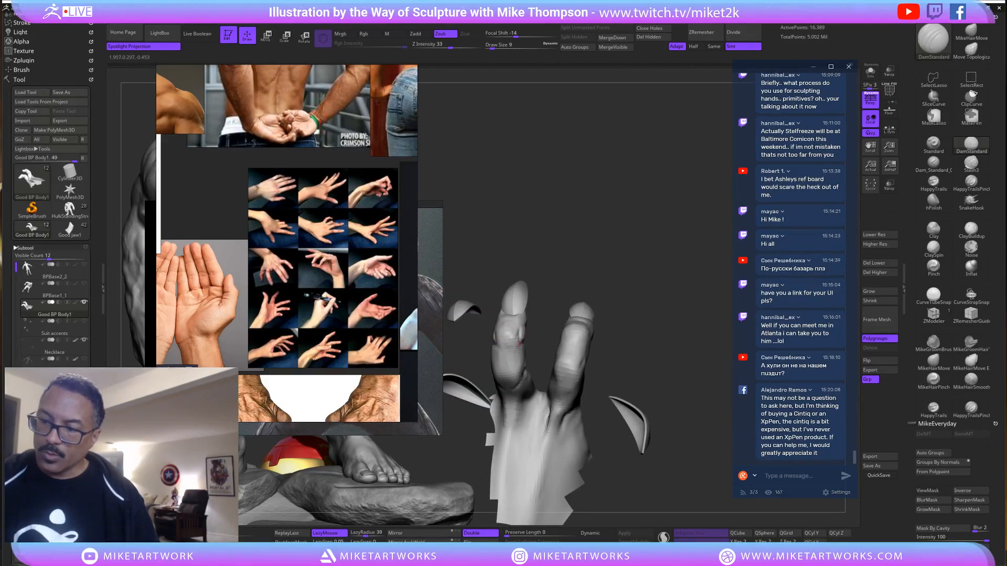
pyautogui.moveTo(636, 280); pyautogui.dragTo(524, 359)
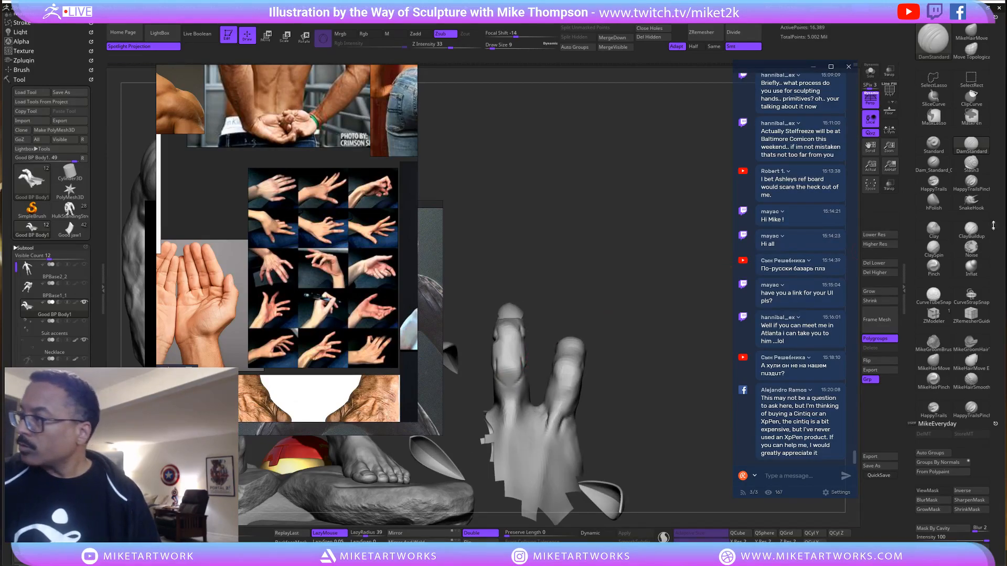
# Raise the mesh to its highest subdivision level and build up the middle finger's knuckle and end joint with ClayBuildup at draw size 9.
pyautogui.click(971, 231)
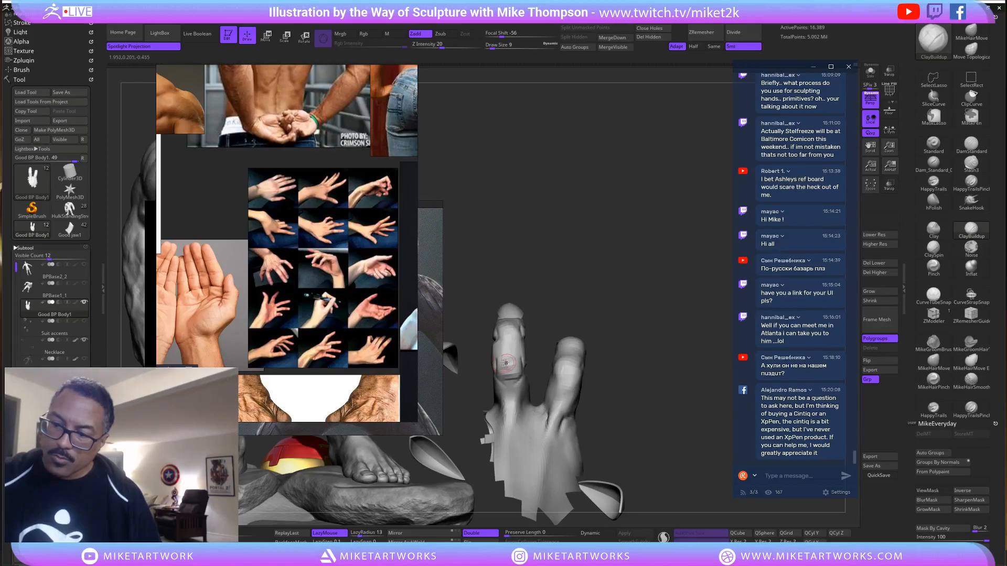
pyautogui.moveTo(555, 345); pyautogui.dragTo(518, 357)
pyautogui.moveTo(567, 322)
pyautogui.mouseDown()
pyautogui.moveTo(674, 213)
pyautogui.moveTo(667, 236)
pyautogui.moveTo(584, 299)
pyautogui.mouseUp()
pyautogui.press('d')
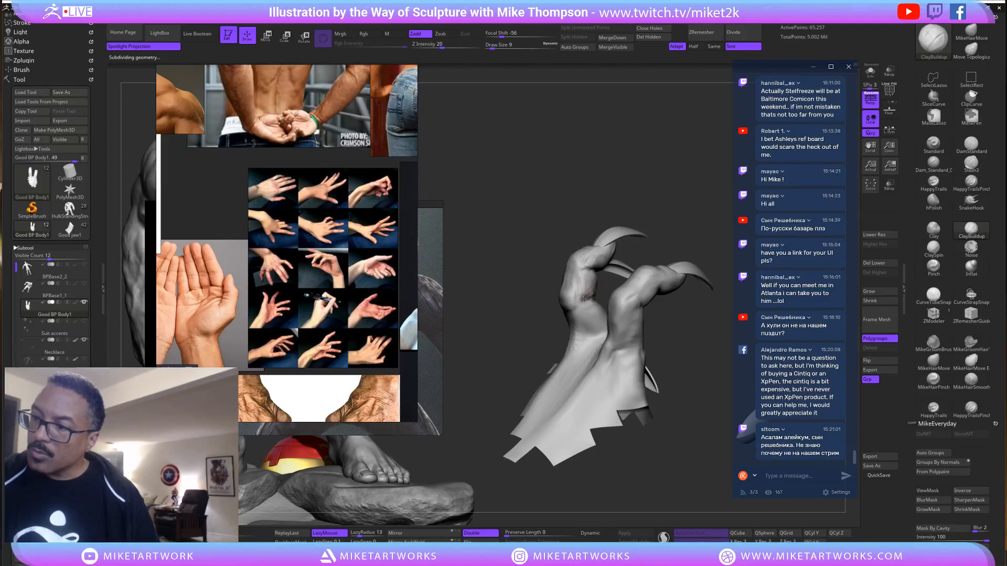
pyautogui.moveTo(701, 212); pyautogui.dragTo(692, 229)
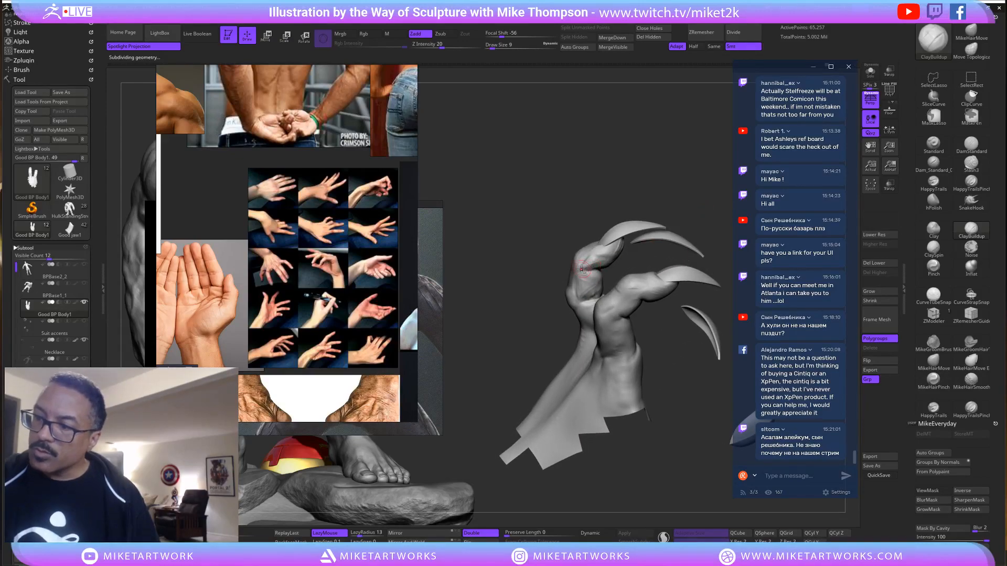
pyautogui.moveTo(650, 240); pyautogui.dragTo(596, 259)
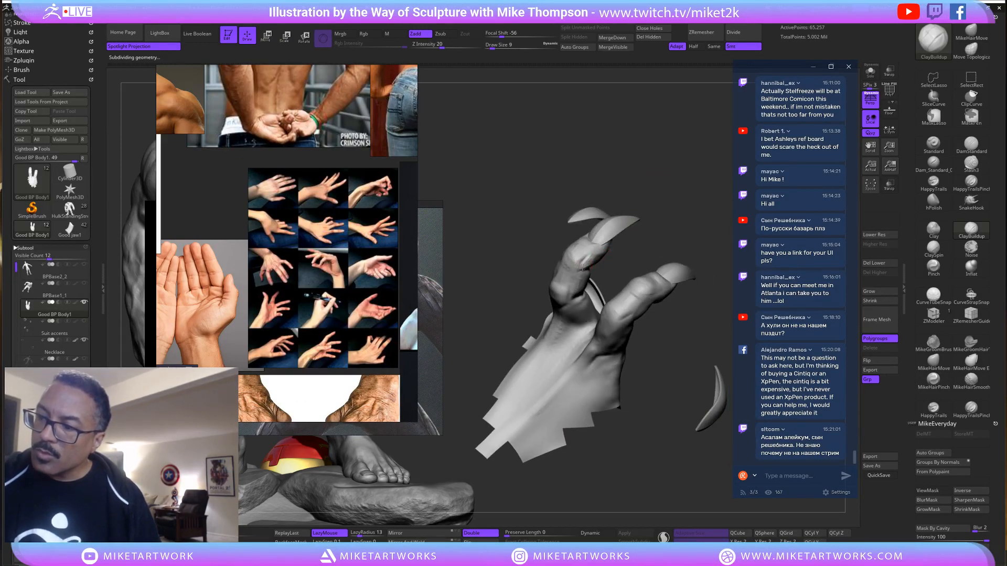
pyautogui.moveTo(665, 210); pyautogui.dragTo(644, 242)
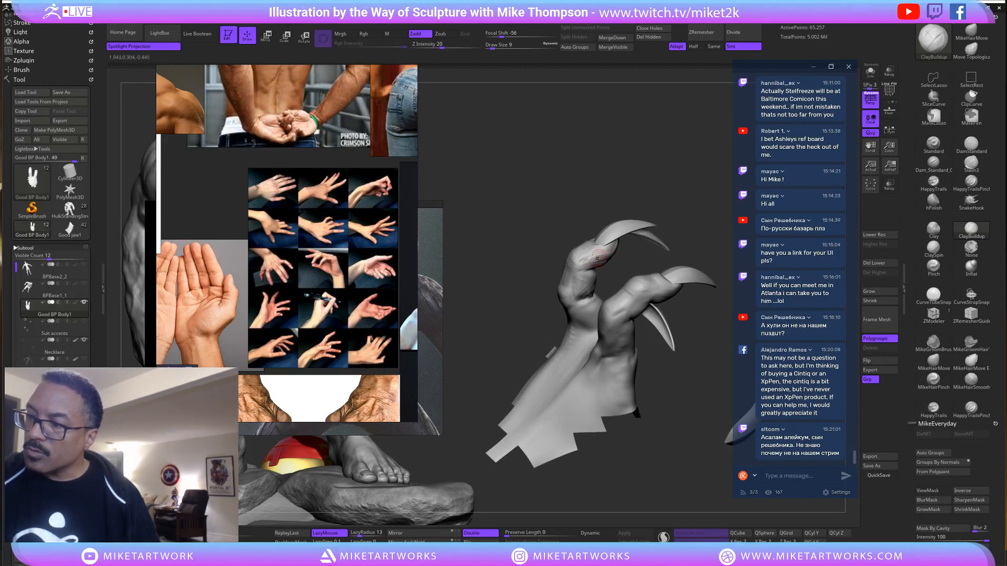
pyautogui.moveTo(672, 178); pyautogui.dragTo(616, 252)
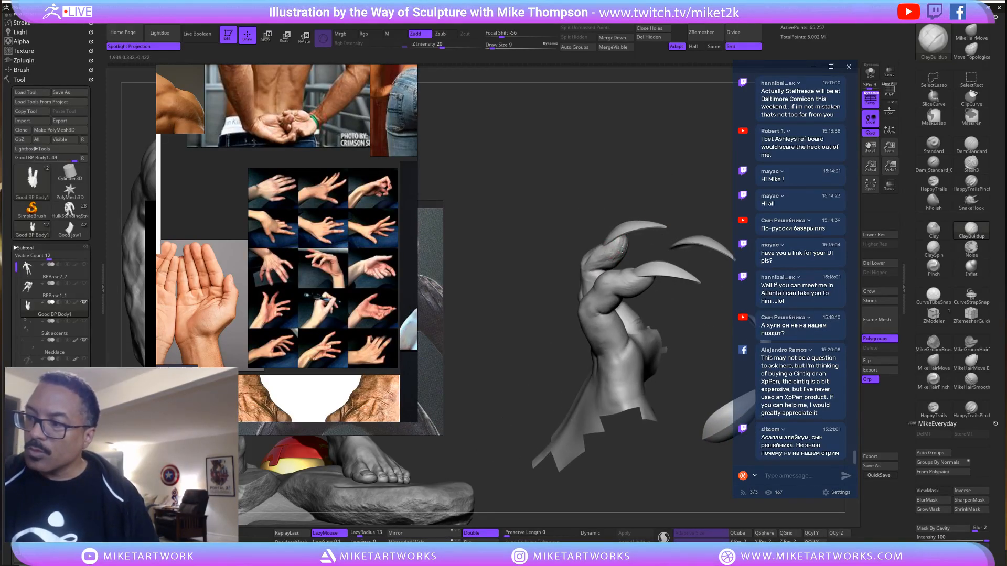
# Build up the base segments and joint folds of the isolated fingers with ClayBuildup at draw size 9.
pyautogui.moveTo(685, 206); pyautogui.dragTo(603, 288)
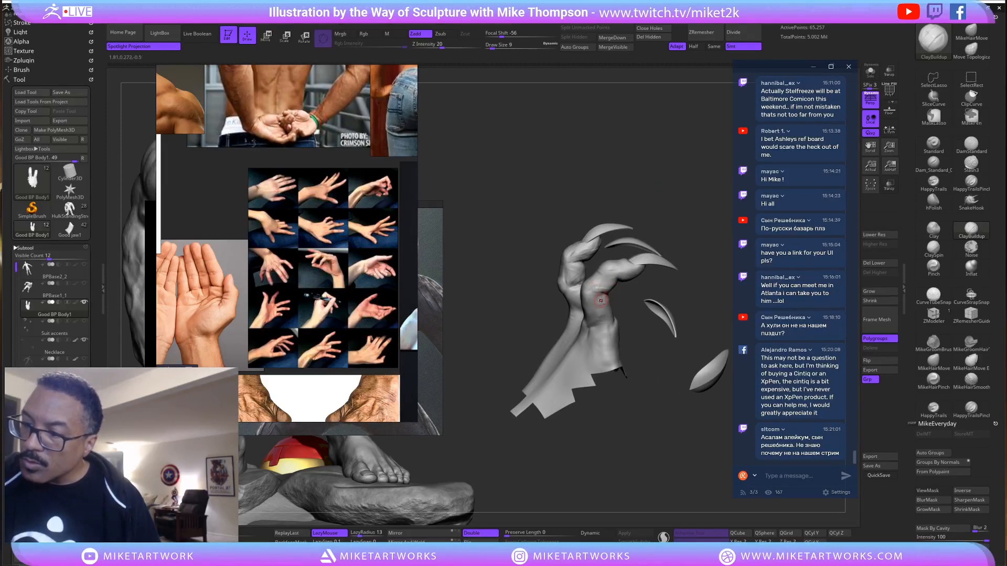
pyautogui.moveTo(673, 283); pyautogui.dragTo(615, 276)
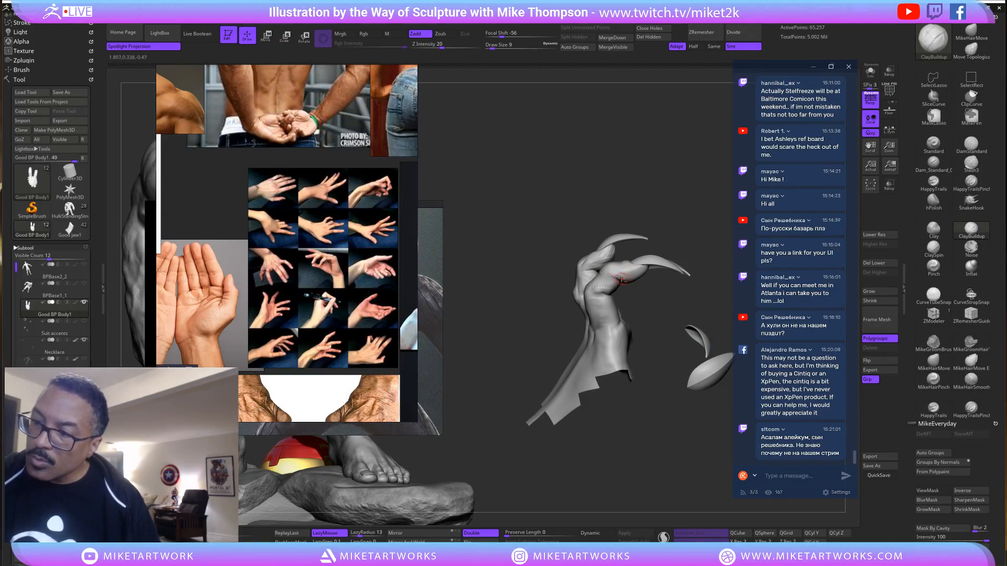
pyautogui.moveTo(644, 276); pyautogui.dragTo(615, 291)
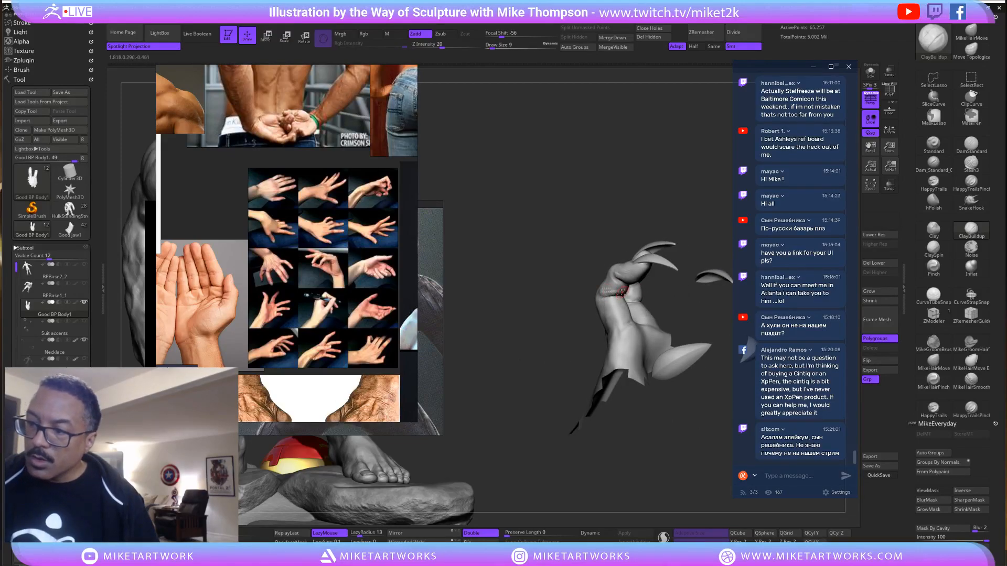
pyautogui.moveTo(709, 216); pyautogui.dragTo(629, 289)
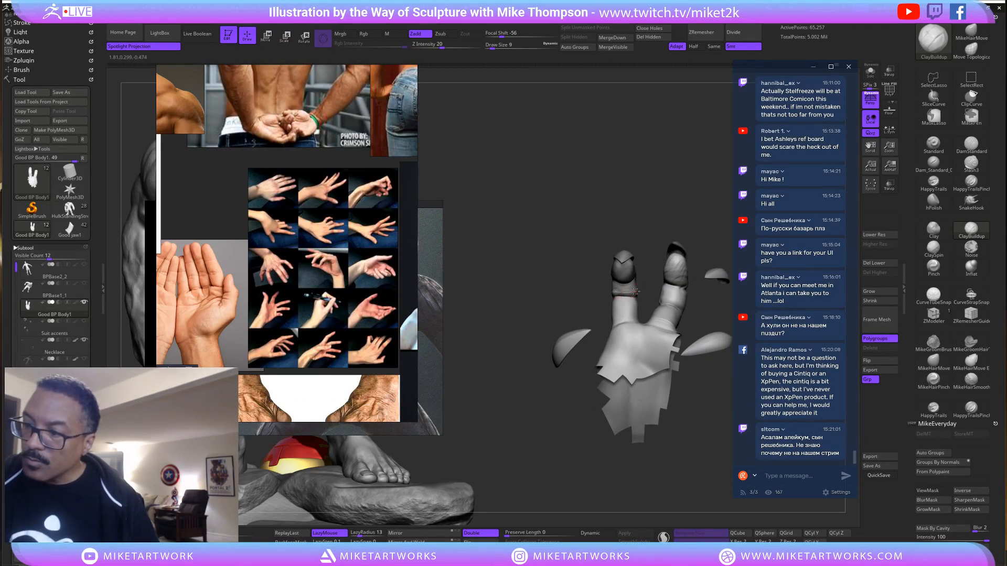
pyautogui.moveTo(690, 198); pyautogui.dragTo(634, 297)
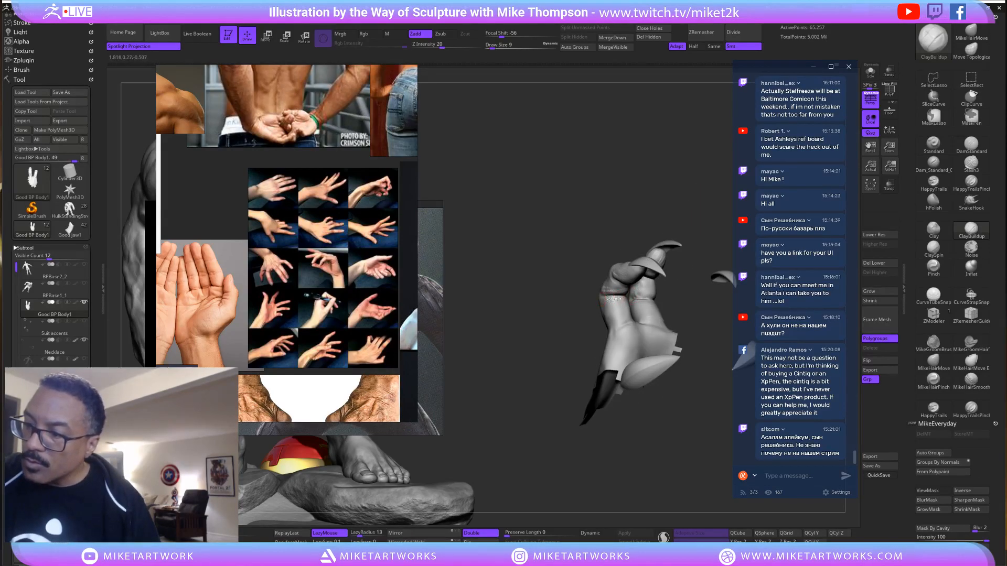
# Unhide the full body and check the clawed hand against the whole figure.
pyautogui.moveTo(661, 233); pyautogui.dragTo(645, 432)
pyautogui.keyDown('alt'); pyautogui.moveTo(716, 436); pyautogui.dragTo(630, 461); pyautogui.keyUp('alt')
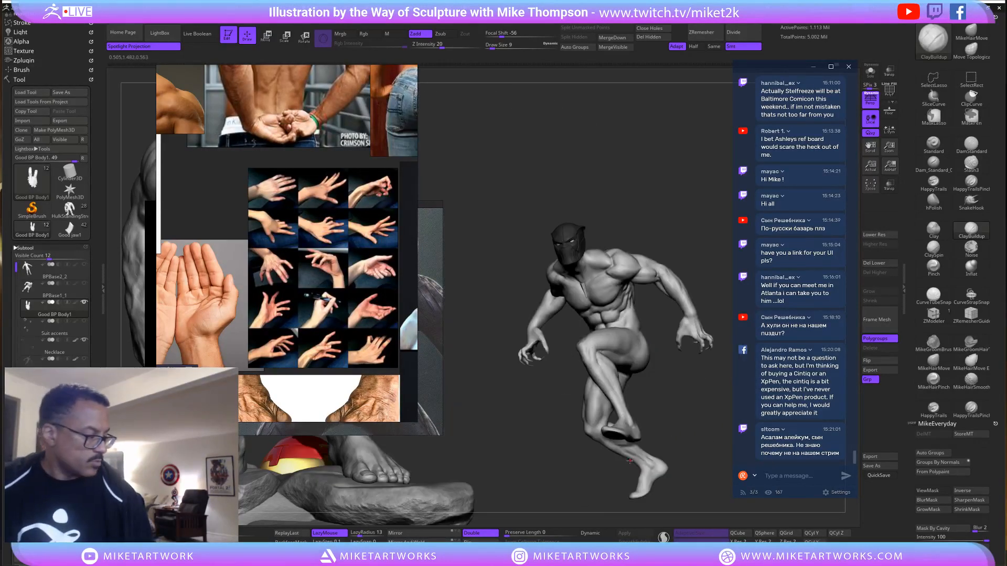
pyautogui.moveTo(684, 441); pyautogui.dragTo(627, 385)
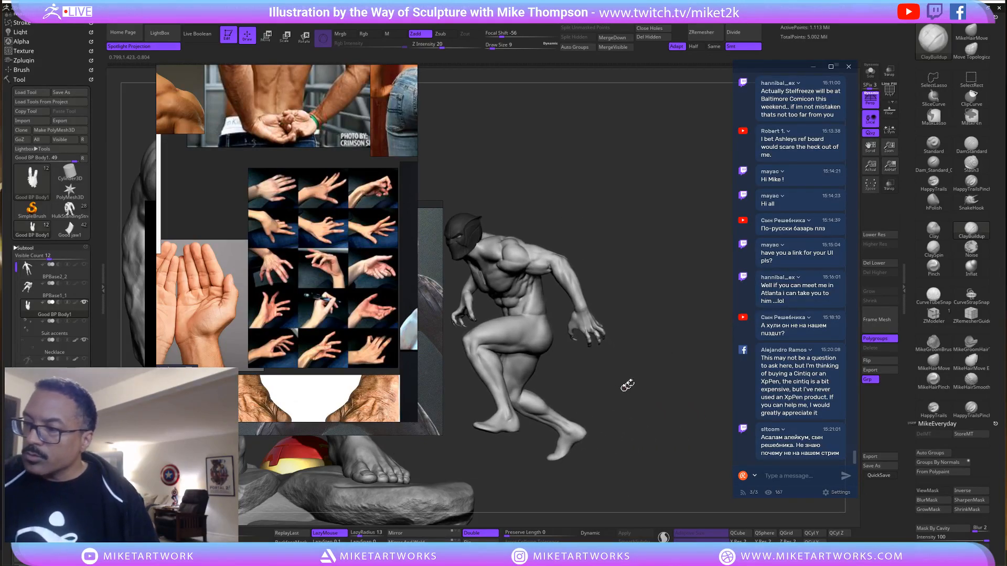
pyautogui.moveTo(645, 420); pyautogui.dragTo(664, 412)
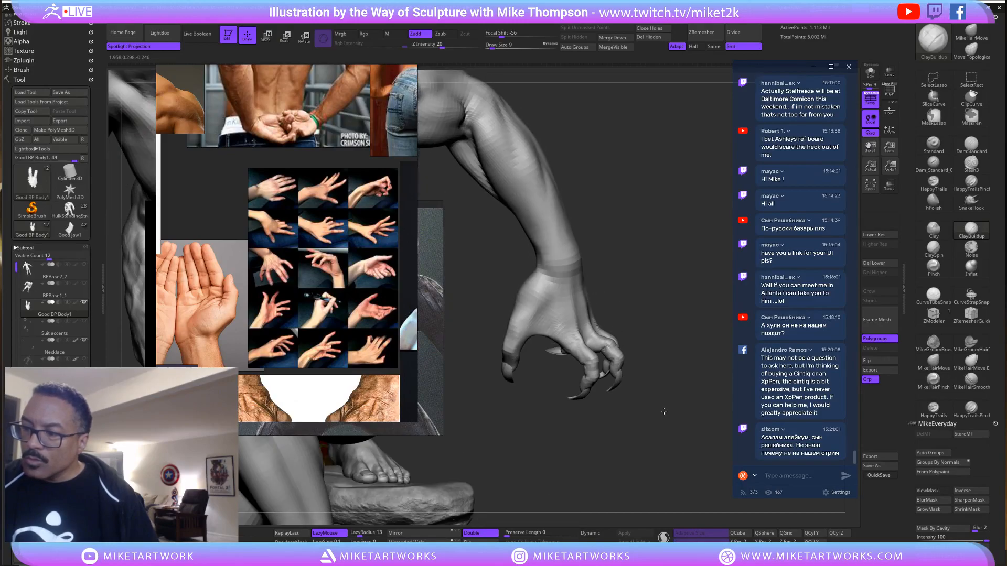
# Reshape the knuckles, back of the hand and thumb-side contour with the MikeHairMove brush at draw size 42.
pyautogui.click(971, 32)
pyautogui.press('s')
pyautogui.moveTo(640, 304); pyautogui.dragTo(649, 303)
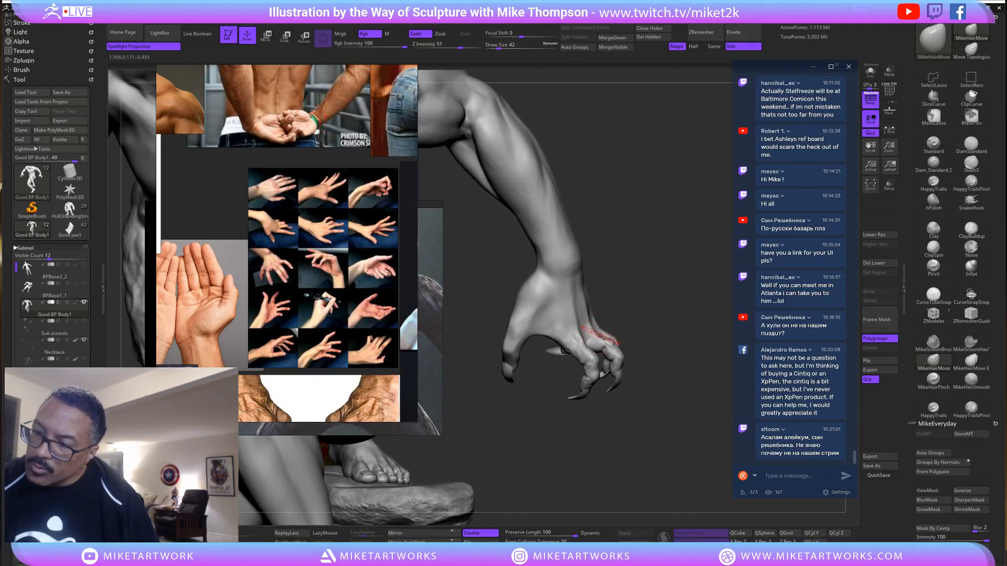
pyautogui.moveTo(698, 290)
pyautogui.mouseDown()
pyautogui.moveTo(680, 286)
pyautogui.moveTo(710, 285)
pyautogui.moveTo(699, 280)
pyautogui.mouseUp()
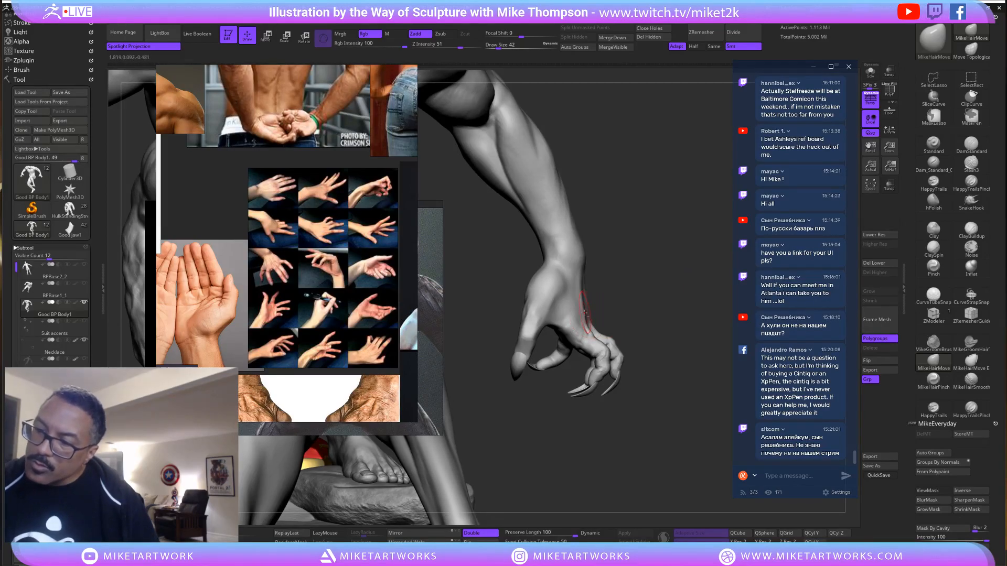
pyautogui.moveTo(585, 313); pyautogui.dragTo(586, 315)
pyautogui.moveTo(713, 269); pyautogui.dragTo(608, 297)
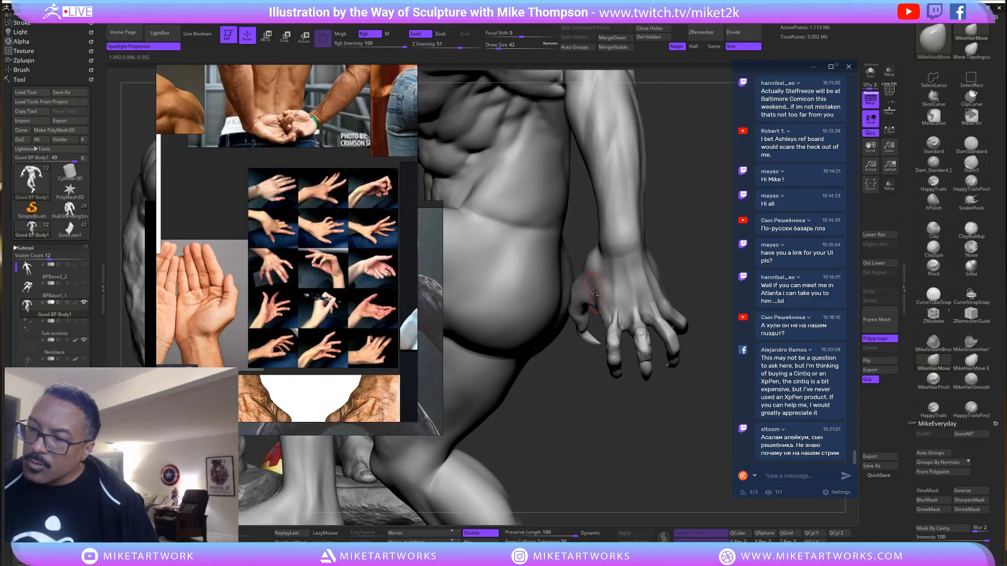
pyautogui.moveTo(697, 249)
pyautogui.mouseDown()
pyautogui.moveTo(703, 260)
pyautogui.moveTo(715, 234)
pyautogui.moveTo(636, 276)
pyautogui.moveTo(670, 288)
pyautogui.moveTo(638, 343)
pyautogui.moveTo(684, 350)
pyautogui.mouseUp()
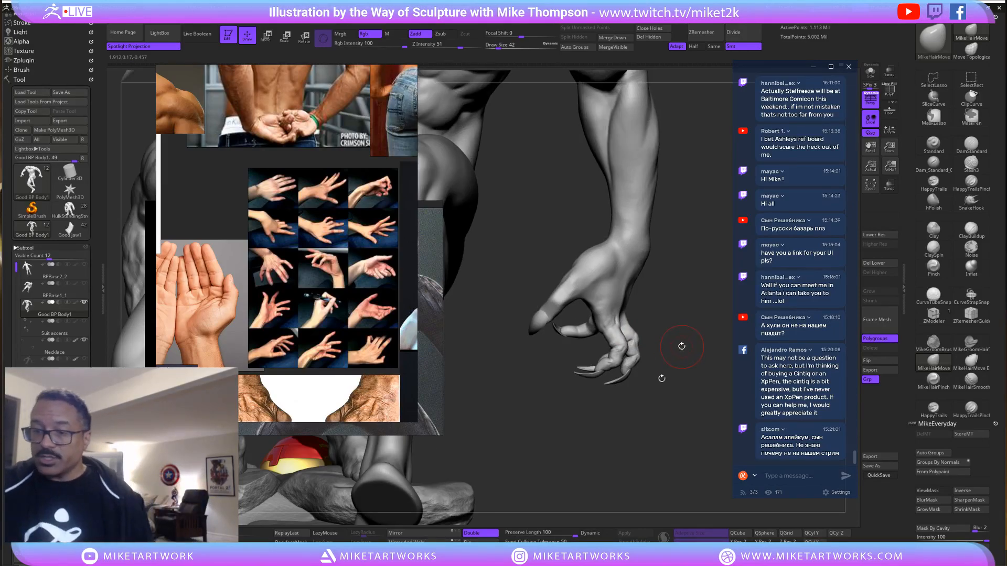
pyautogui.moveTo(656, 396); pyautogui.dragTo(596, 217)
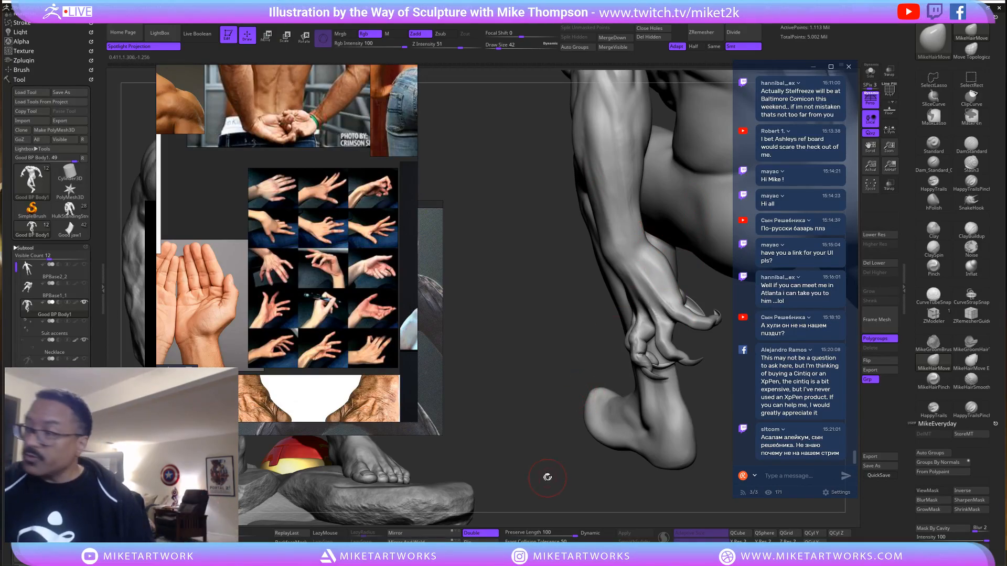
# Carve the crease where the inner wrist meets the palm with DamStandard at draw size 42.
pyautogui.moveTo(547, 478); pyautogui.dragTo(527, 472)
pyautogui.click(972, 144)
pyautogui.moveTo(566, 396)
pyautogui.mouseDown()
pyautogui.moveTo(557, 422)
pyautogui.moveTo(593, 336)
pyautogui.mouseUp()
pyautogui.moveTo(638, 241); pyautogui.dragTo(651, 231)
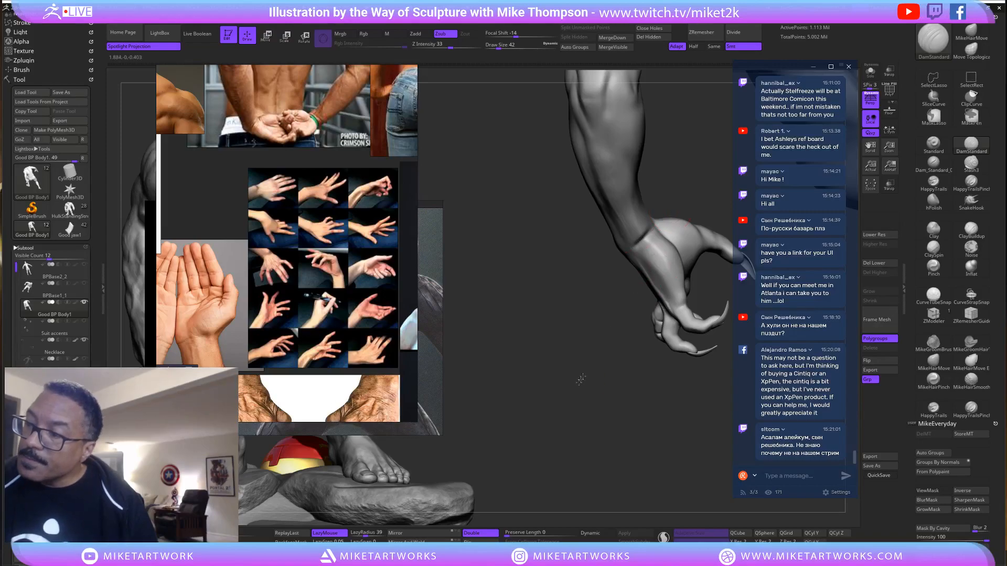
pyautogui.moveTo(603, 338)
pyautogui.mouseDown()
pyautogui.moveTo(556, 369)
pyautogui.moveTo(582, 358)
pyautogui.moveTo(619, 305)
pyautogui.mouseUp()
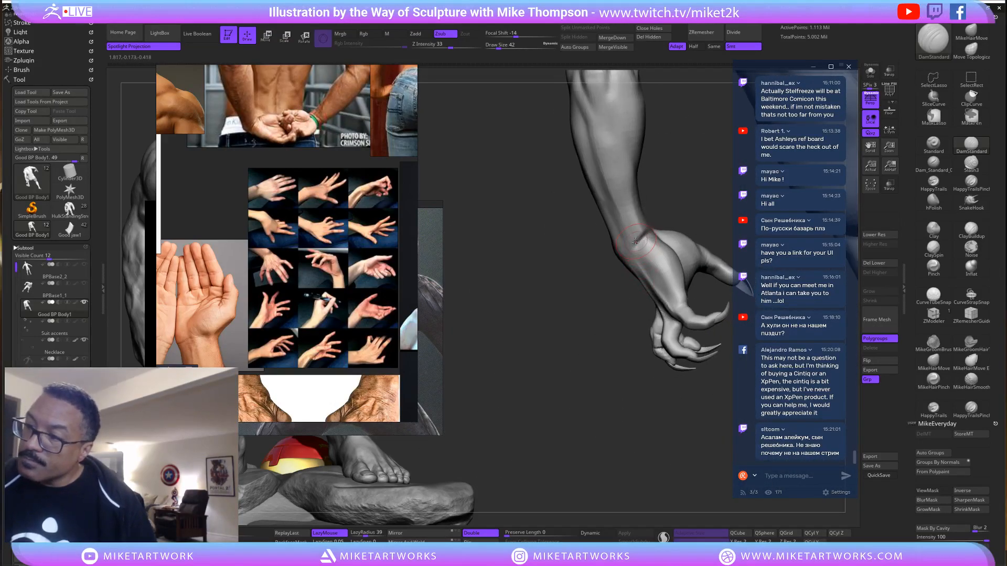
pyautogui.moveTo(599, 376); pyautogui.dragTo(645, 262)
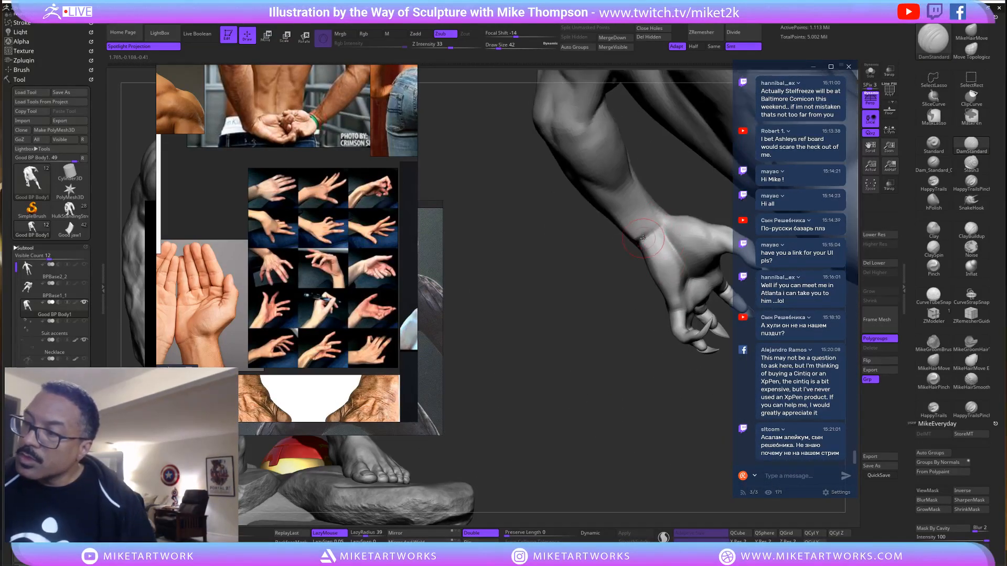
pyautogui.moveTo(601, 385)
pyautogui.mouseDown()
pyautogui.moveTo(674, 265)
pyautogui.moveTo(658, 218)
pyautogui.mouseUp()
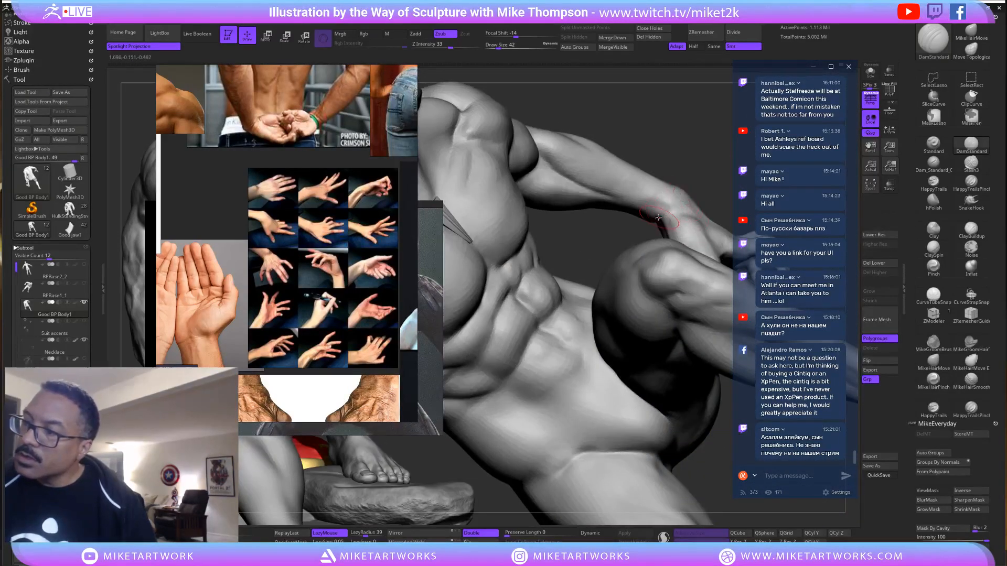
# Isolate the arm and build up the inner wrist above the palm with ClayBuildup at draw size 42.
pyautogui.moveTo(708, 179)
pyautogui.mouseDown()
pyautogui.moveTo(589, 460)
pyautogui.moveTo(656, 441)
pyautogui.moveTo(650, 425)
pyautogui.moveTo(621, 442)
pyautogui.moveTo(640, 277)
pyautogui.moveTo(611, 181)
pyautogui.moveTo(588, 451)
pyautogui.moveTo(674, 430)
pyautogui.moveTo(687, 445)
pyautogui.moveTo(713, 413)
pyautogui.mouseUp()
pyautogui.click(970, 231)
pyautogui.moveTo(671, 288); pyautogui.dragTo(644, 300)
pyautogui.moveTo(558, 331); pyautogui.dragTo(585, 310)
pyautogui.moveTo(647, 296); pyautogui.dragTo(560, 300)
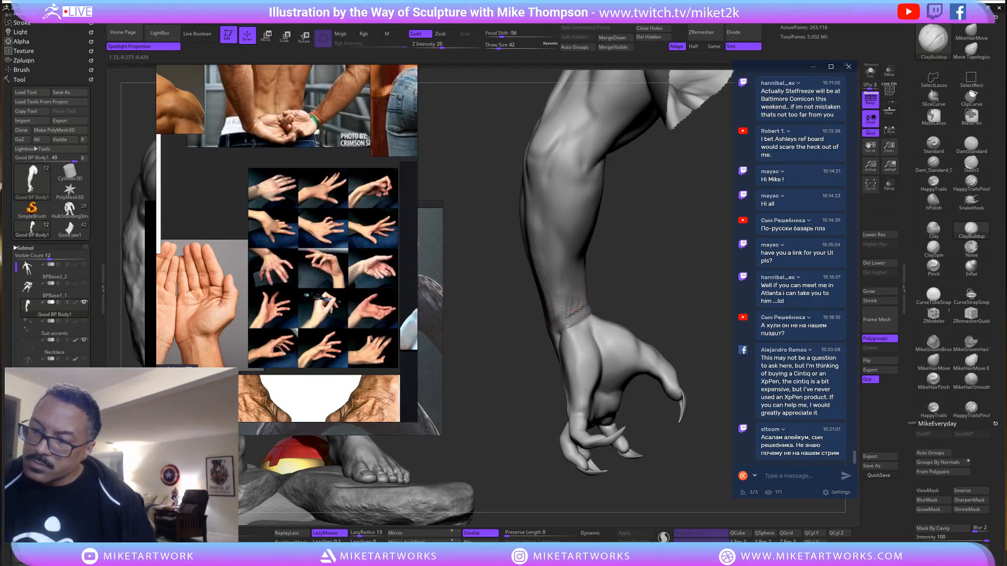
# Build up the outer heel of the palm and its transition into the wrist with ClayBuildup at draw size 42.
pyautogui.moveTo(594, 301); pyautogui.dragTo(560, 310)
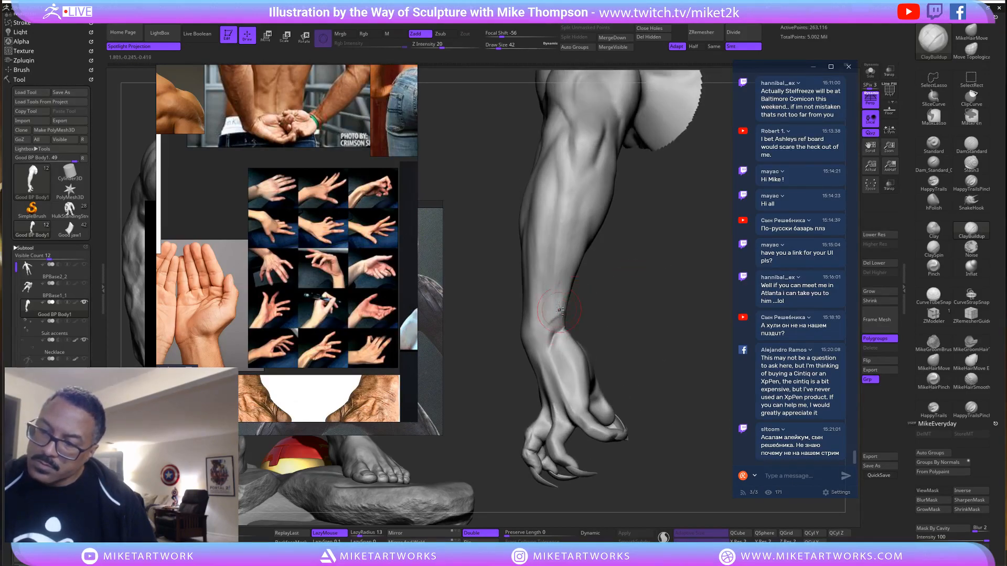
pyautogui.moveTo(624, 321)
pyautogui.mouseDown()
pyautogui.moveTo(581, 340)
pyautogui.moveTo(582, 377)
pyautogui.mouseUp()
pyautogui.moveTo(699, 288); pyautogui.dragTo(724, 276)
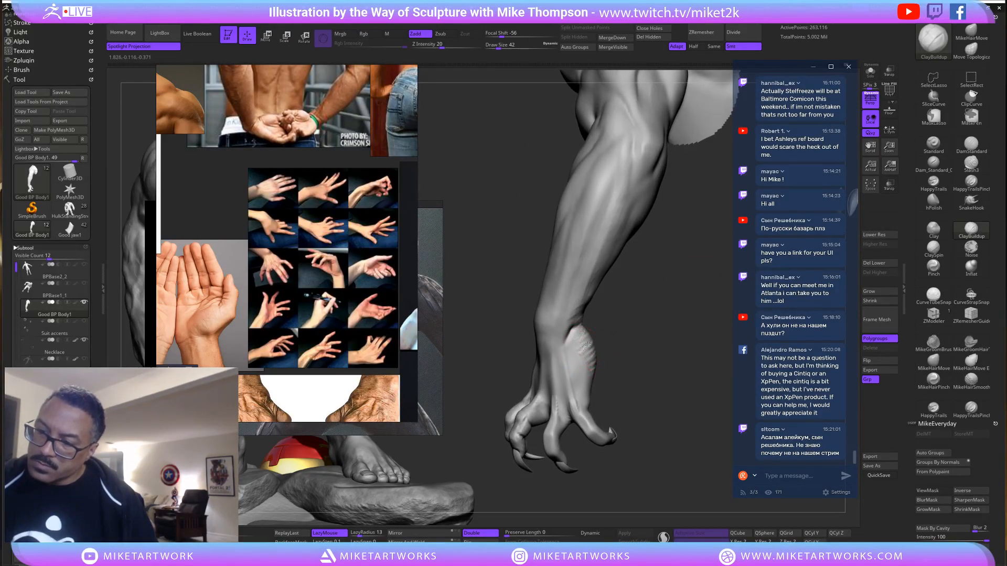
pyautogui.moveTo(661, 321)
pyautogui.mouseDown()
pyautogui.moveTo(662, 288)
pyautogui.moveTo(622, 284)
pyautogui.moveTo(618, 312)
pyautogui.mouseUp()
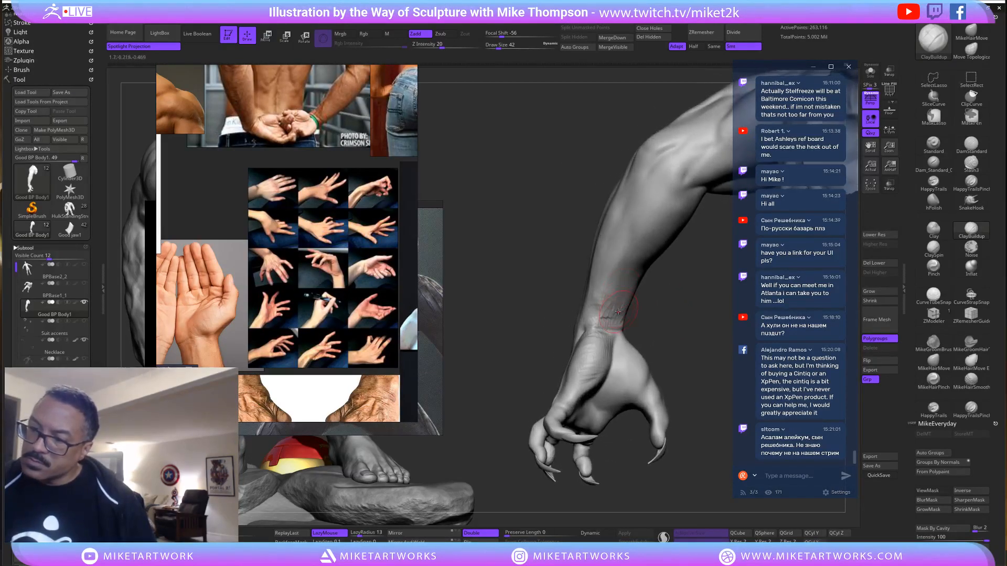
# Build up the inner forearm muscles with ClayBuildup strokes at draw size 42.
pyautogui.moveTo(665, 285)
pyautogui.mouseDown()
pyautogui.moveTo(639, 342)
pyautogui.moveTo(624, 315)
pyautogui.moveTo(676, 262)
pyautogui.moveTo(662, 306)
pyautogui.moveTo(667, 292)
pyautogui.moveTo(616, 275)
pyautogui.moveTo(633, 253)
pyautogui.moveTo(632, 218)
pyautogui.moveTo(624, 244)
pyautogui.moveTo(636, 209)
pyautogui.mouseUp()
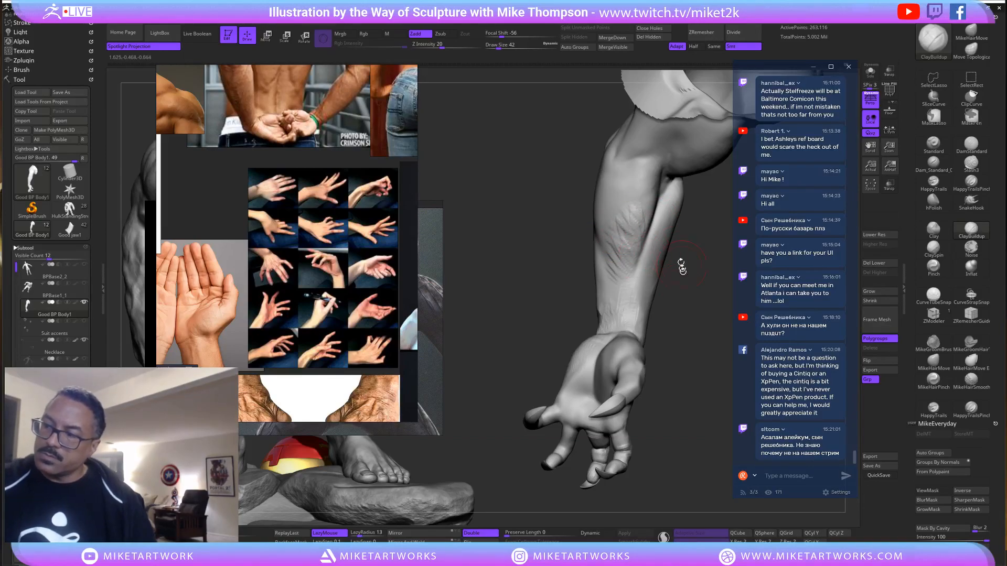
pyautogui.moveTo(681, 268)
pyautogui.mouseDown()
pyautogui.moveTo(697, 351)
pyautogui.moveTo(631, 289)
pyautogui.moveTo(667, 293)
pyautogui.moveTo(666, 273)
pyautogui.mouseUp()
pyautogui.moveTo(679, 240); pyautogui.dragTo(652, 271)
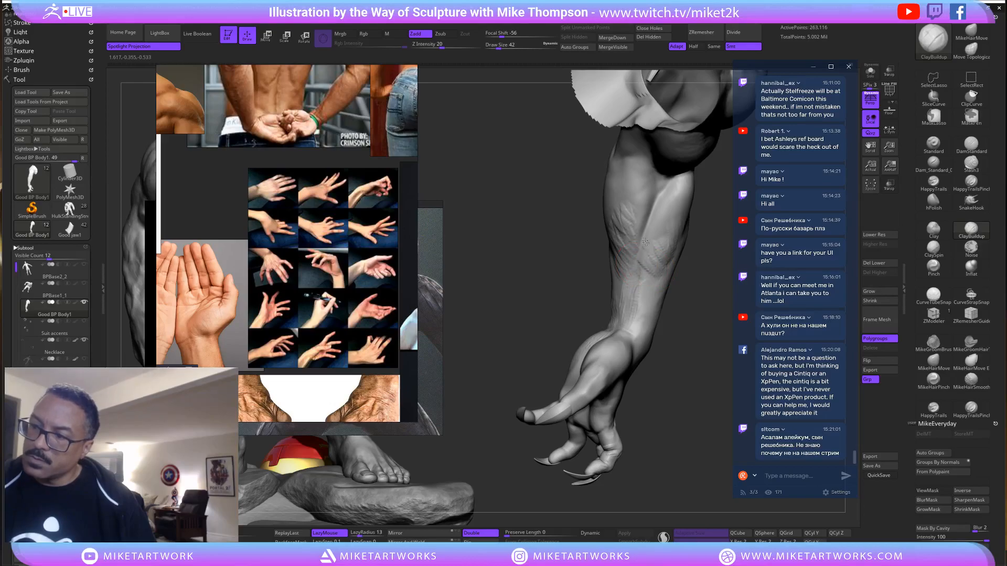
# Refine the thumb side of the wrist with ClayBuildup at draw size 18, then raise the draw size to 32.
pyautogui.moveTo(685, 305)
pyautogui.mouseDown()
pyautogui.moveTo(676, 323)
pyautogui.moveTo(632, 323)
pyautogui.mouseUp()
pyautogui.press('s')
pyautogui.click(676, 323)
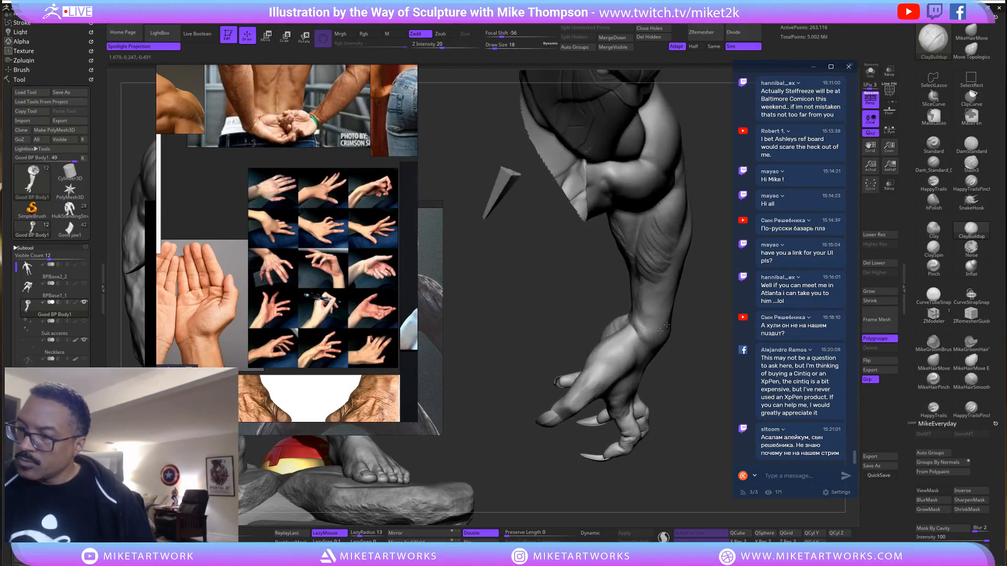
pyautogui.press('s')
pyautogui.moveTo(694, 364); pyautogui.dragTo(697, 363)
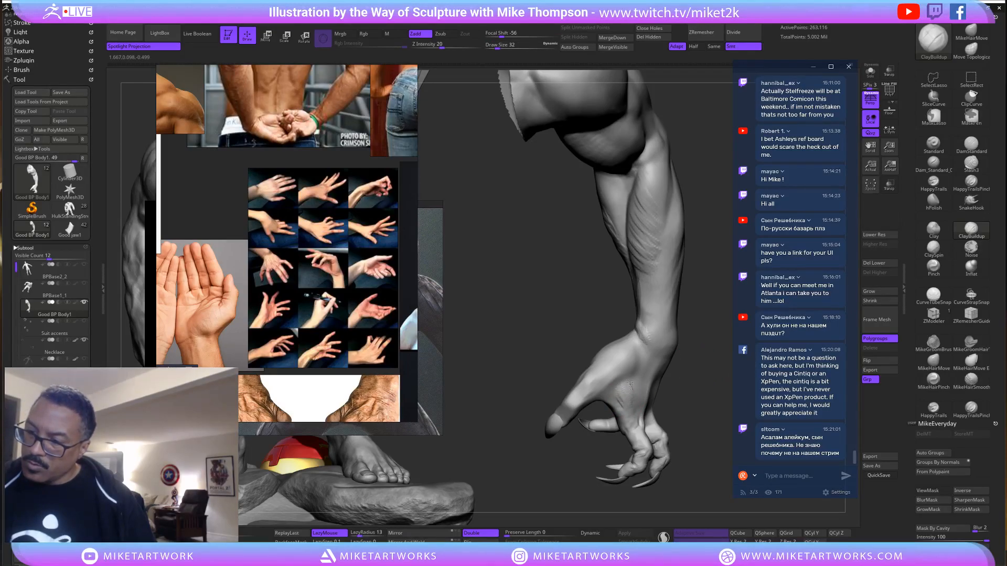
# Build up the thumb web and the tendons across the back of the hand and wrist with ClayBuildup at draw size 32.
pyautogui.moveTo(640, 380)
pyautogui.mouseDown(button='right')
pyautogui.moveTo(629, 390)
pyautogui.moveTo(639, 406)
pyautogui.mouseUp(button='right')
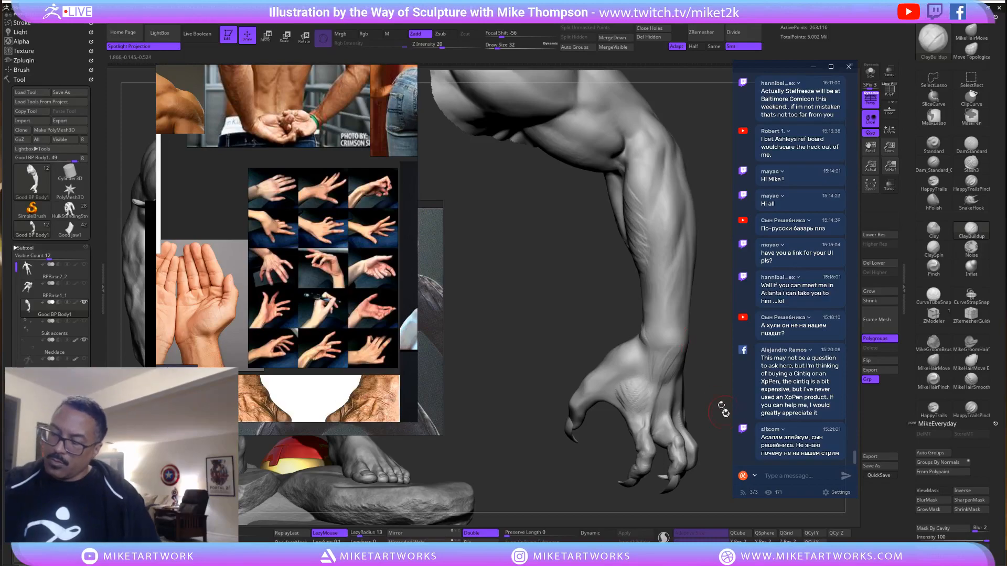
pyautogui.moveTo(722, 409); pyautogui.dragTo(676, 365, button='right')
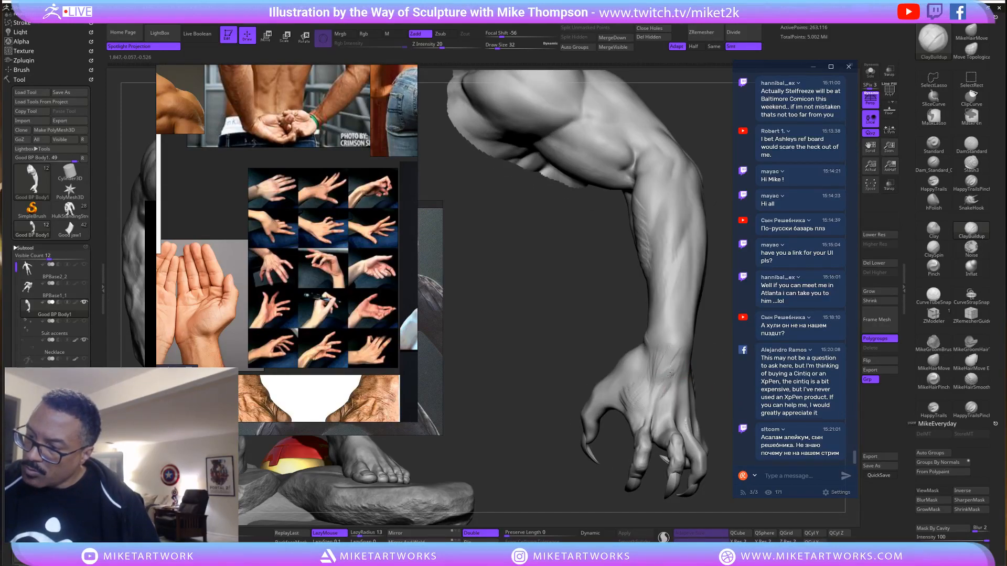
pyautogui.moveTo(700, 378); pyautogui.dragTo(676, 376, button='right')
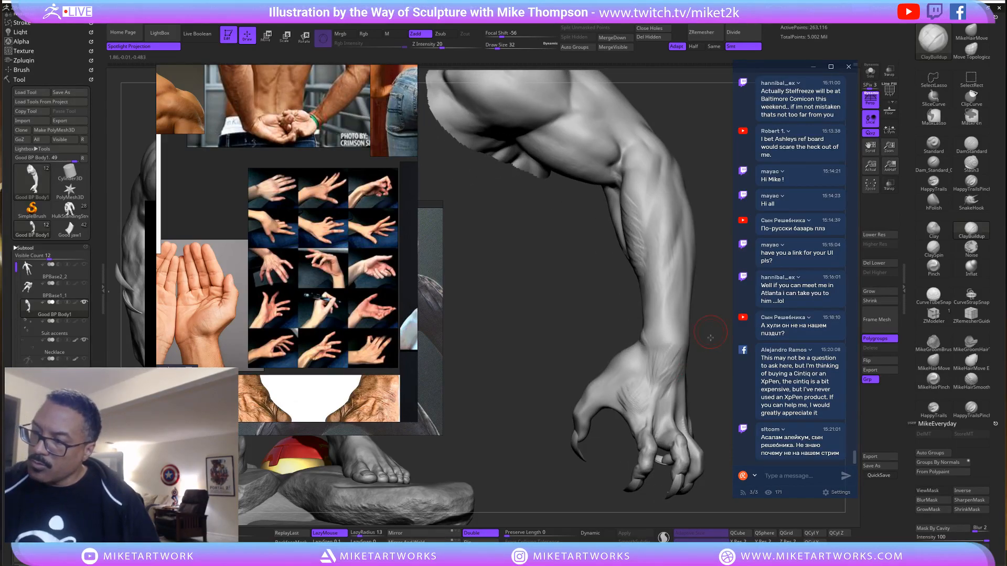
pyautogui.moveTo(710, 338); pyautogui.dragTo(645, 367, button='right')
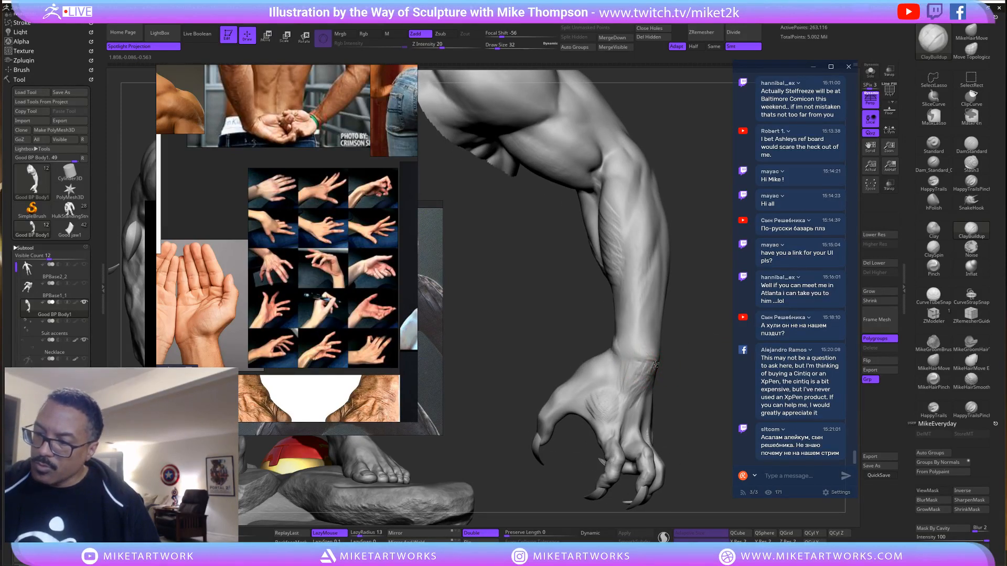
pyautogui.moveTo(702, 372); pyautogui.dragTo(650, 360, button='right')
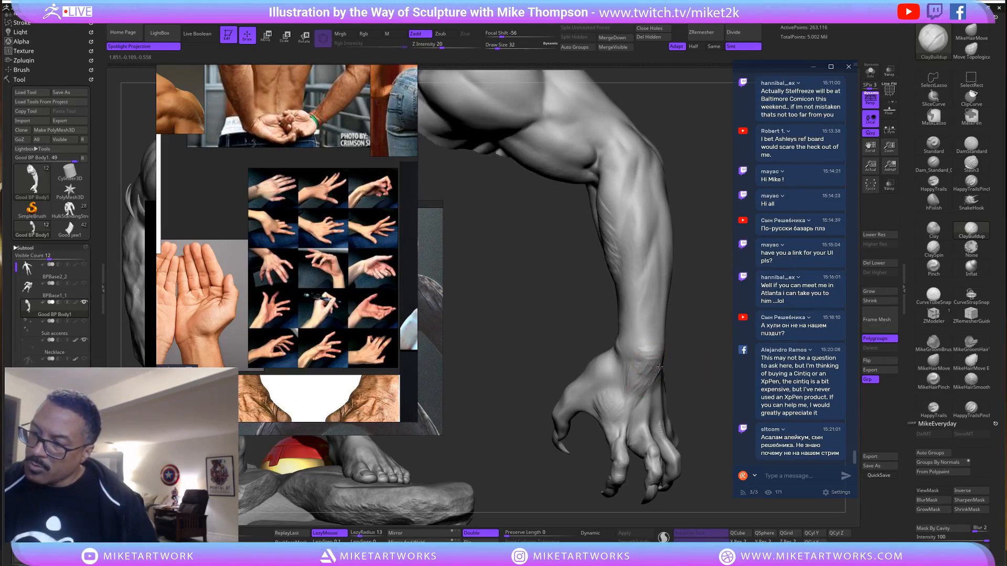
pyautogui.moveTo(703, 302); pyautogui.dragTo(664, 344, button='right')
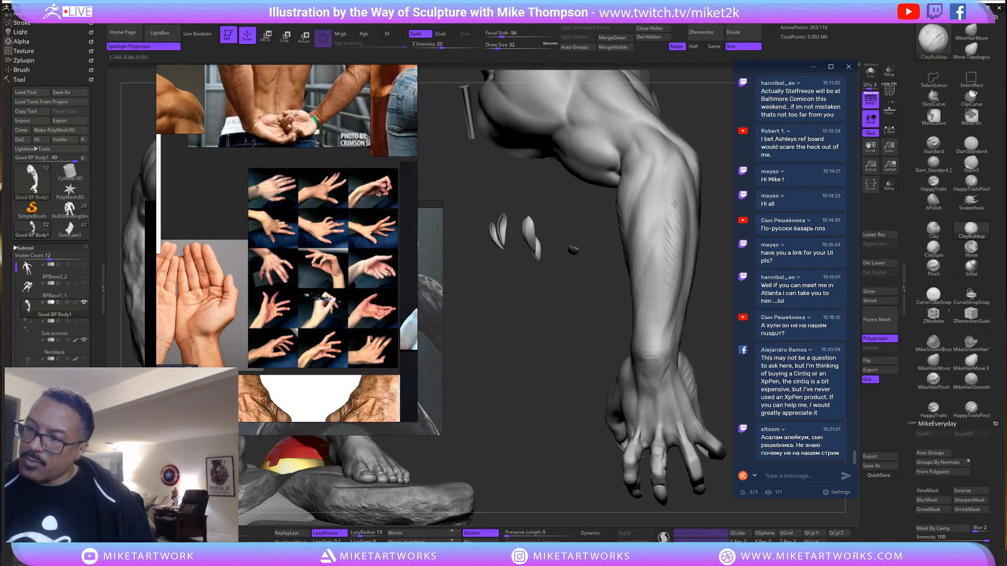
# Define the outer forearm muscles between the elbow and wrist with ClayBuildup at draw size 32.
pyautogui.moveTo(705, 325)
pyautogui.mouseDown()
pyautogui.moveTo(727, 315)
pyautogui.moveTo(713, 335)
pyautogui.mouseUp()
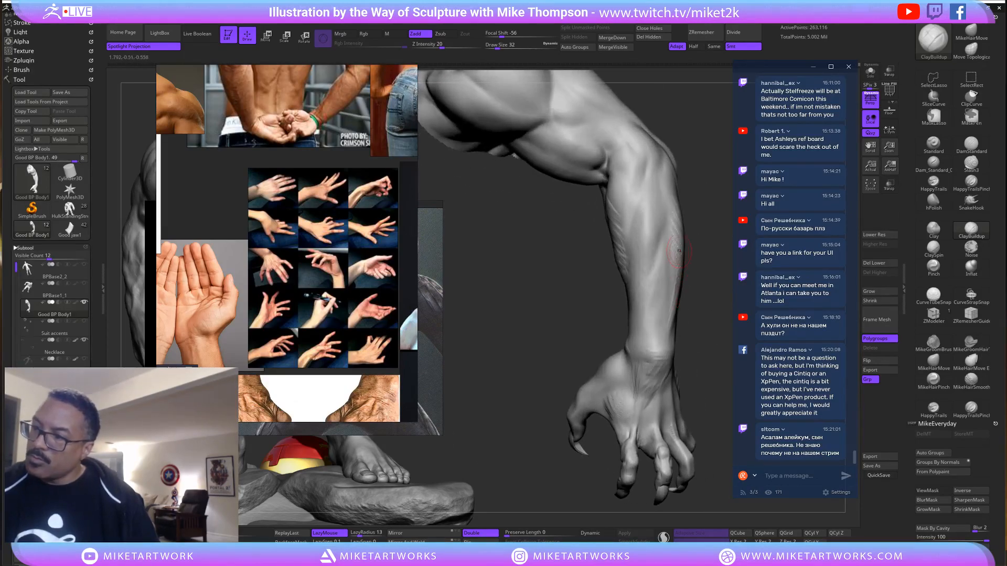
pyautogui.moveTo(677, 291)
pyautogui.mouseDown()
pyautogui.moveTo(686, 247)
pyautogui.moveTo(665, 237)
pyautogui.mouseUp()
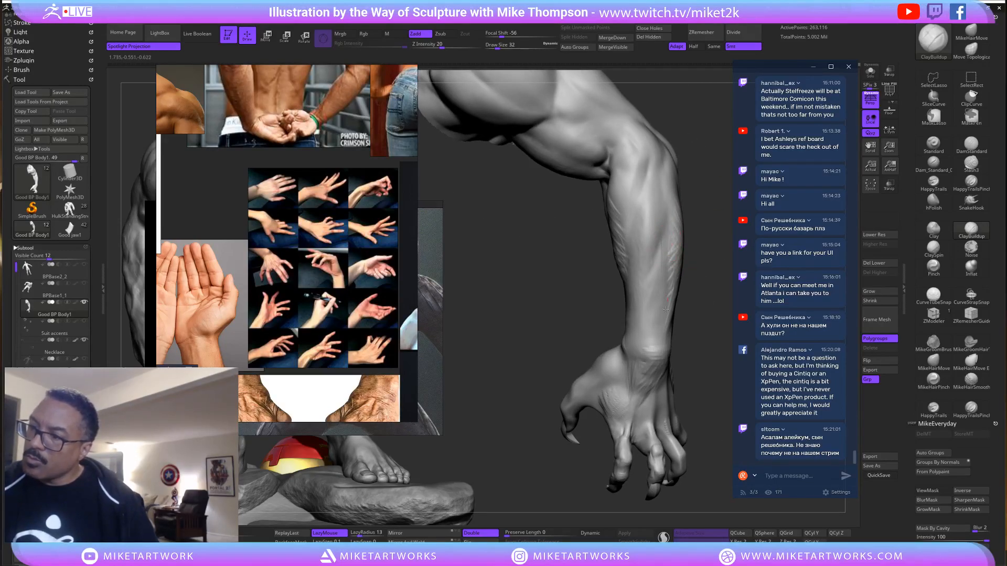
pyautogui.moveTo(712, 375)
pyautogui.mouseDown()
pyautogui.moveTo(622, 270)
pyautogui.moveTo(619, 308)
pyautogui.mouseUp()
pyautogui.moveTo(614, 267); pyautogui.dragTo(619, 320)
pyautogui.moveTo(686, 319)
pyautogui.mouseDown()
pyautogui.moveTo(750, 305)
pyautogui.moveTo(520, 324)
pyautogui.moveTo(626, 320)
pyautogui.moveTo(622, 312)
pyautogui.mouseUp()
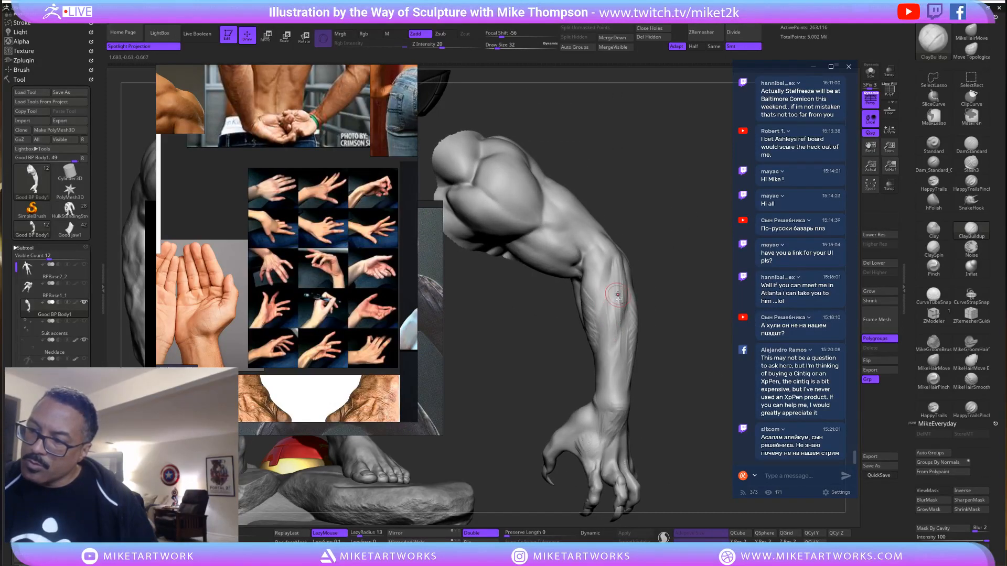
pyautogui.moveTo(682, 298)
pyautogui.mouseDown()
pyautogui.moveTo(725, 304)
pyautogui.moveTo(575, 276)
pyautogui.mouseUp()
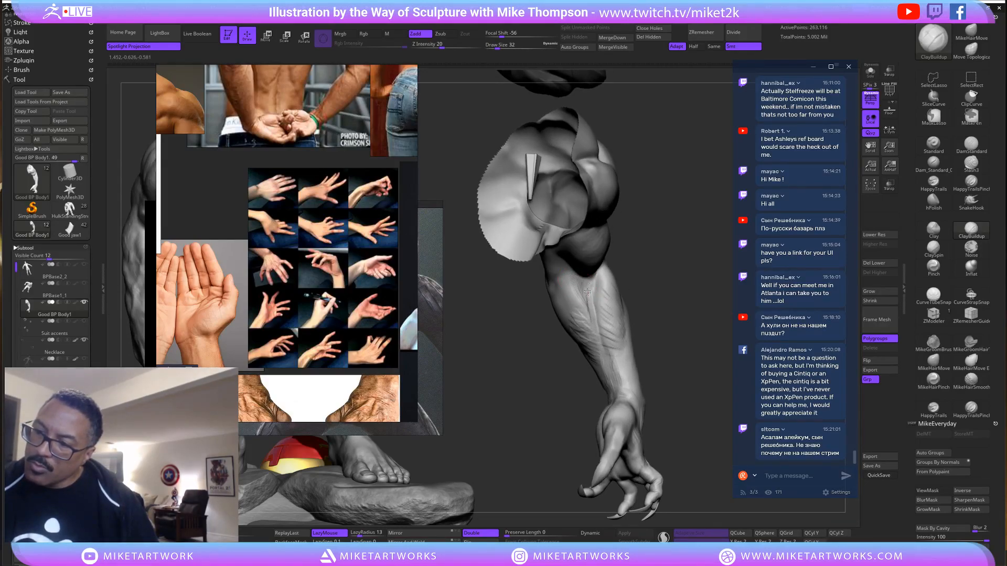
# Refine the inner forearm muscles and the elbow crease with ClayBuildup strokes at draw size 32.
pyautogui.moveTo(667, 285)
pyautogui.mouseDown()
pyautogui.moveTo(679, 302)
pyautogui.moveTo(557, 298)
pyautogui.mouseUp()
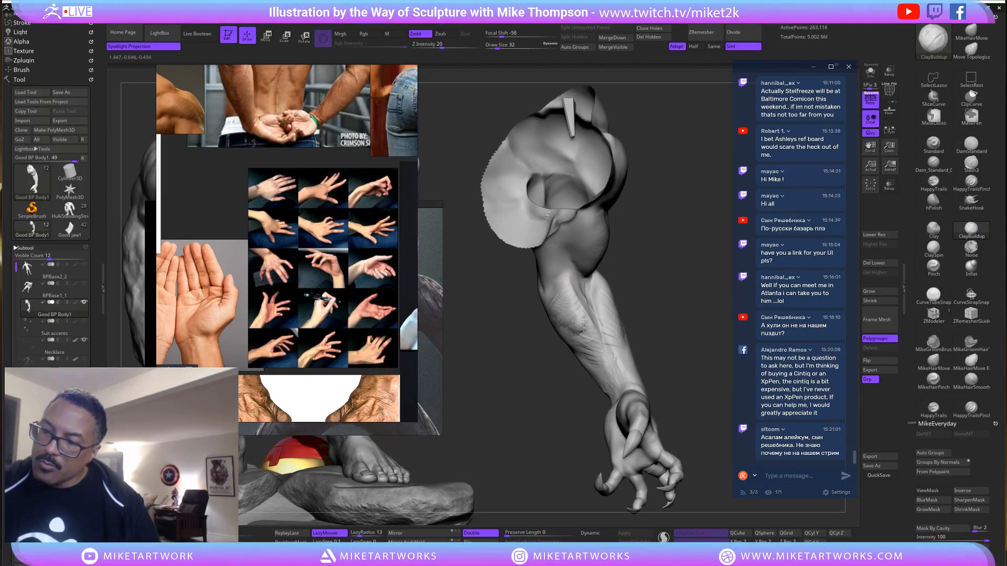
pyautogui.moveTo(689, 320); pyautogui.dragTo(582, 280)
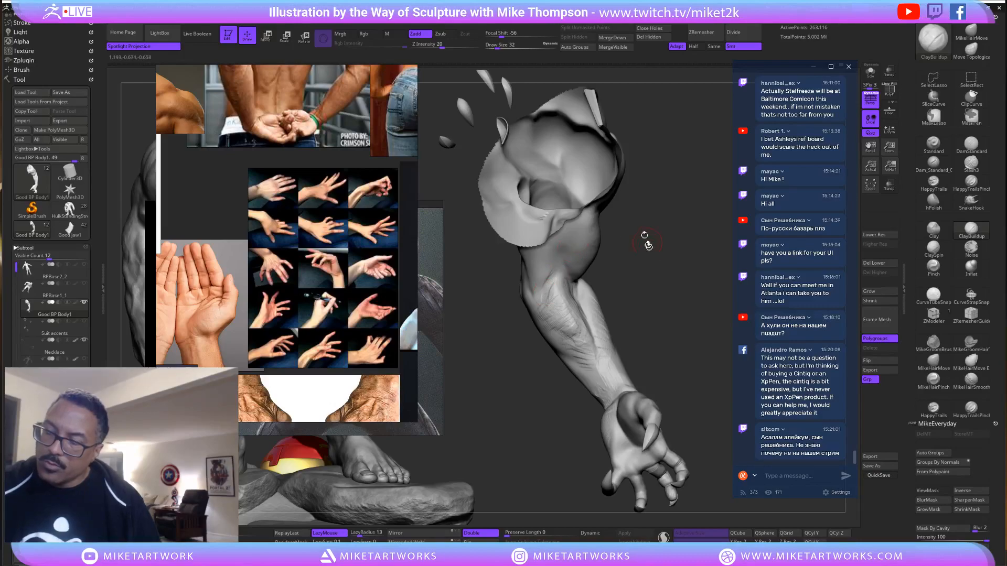
pyautogui.moveTo(648, 244); pyautogui.dragTo(556, 260)
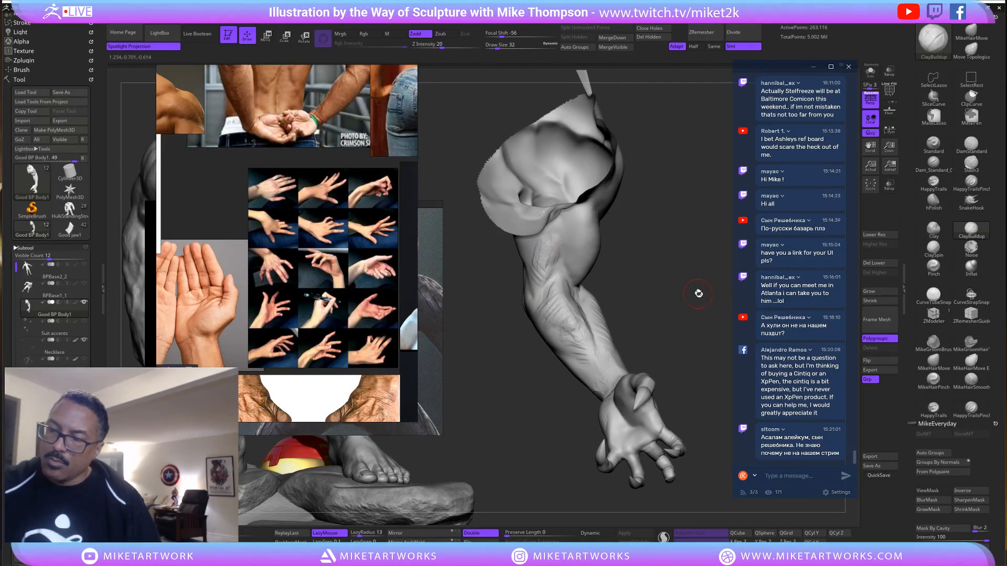
pyautogui.moveTo(698, 294); pyautogui.dragTo(685, 282)
pyautogui.moveTo(685, 327)
pyautogui.mouseDown()
pyautogui.moveTo(670, 327)
pyautogui.moveTo(689, 307)
pyautogui.moveTo(691, 339)
pyautogui.moveTo(711, 347)
pyautogui.mouseUp()
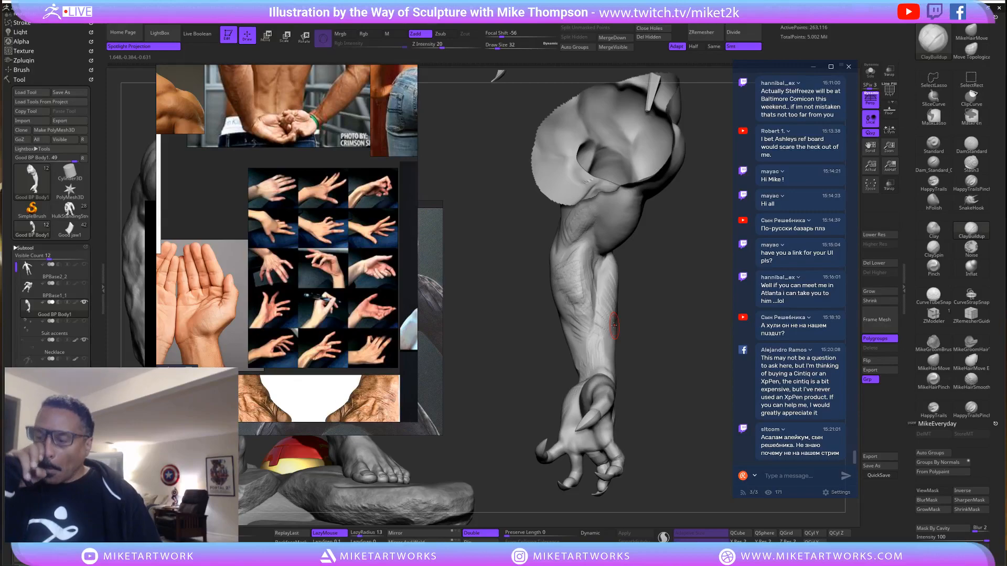
pyautogui.moveTo(663, 364); pyautogui.dragTo(577, 236)
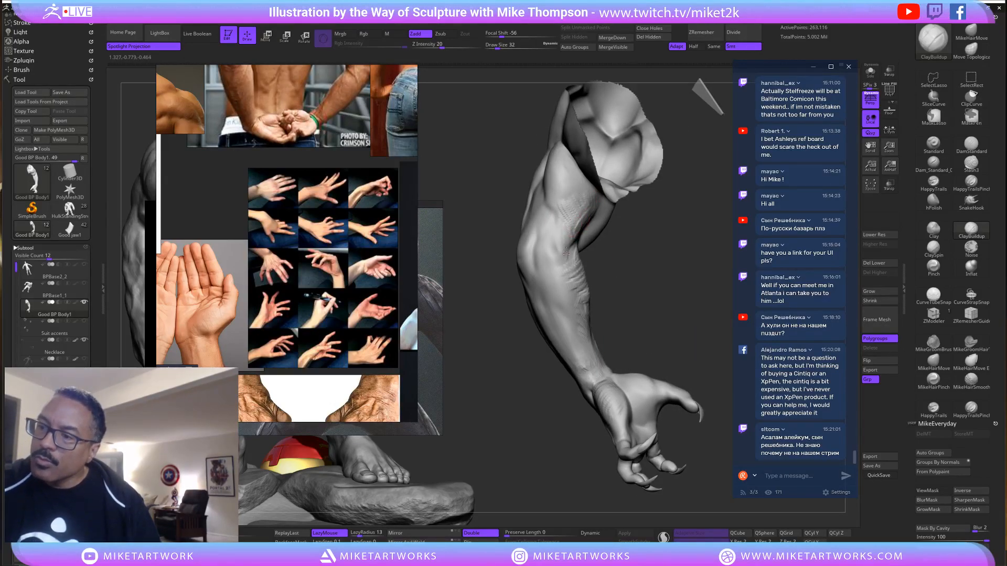
pyautogui.moveTo(609, 323)
pyautogui.mouseDown()
pyautogui.moveTo(643, 319)
pyautogui.moveTo(548, 304)
pyautogui.mouseUp()
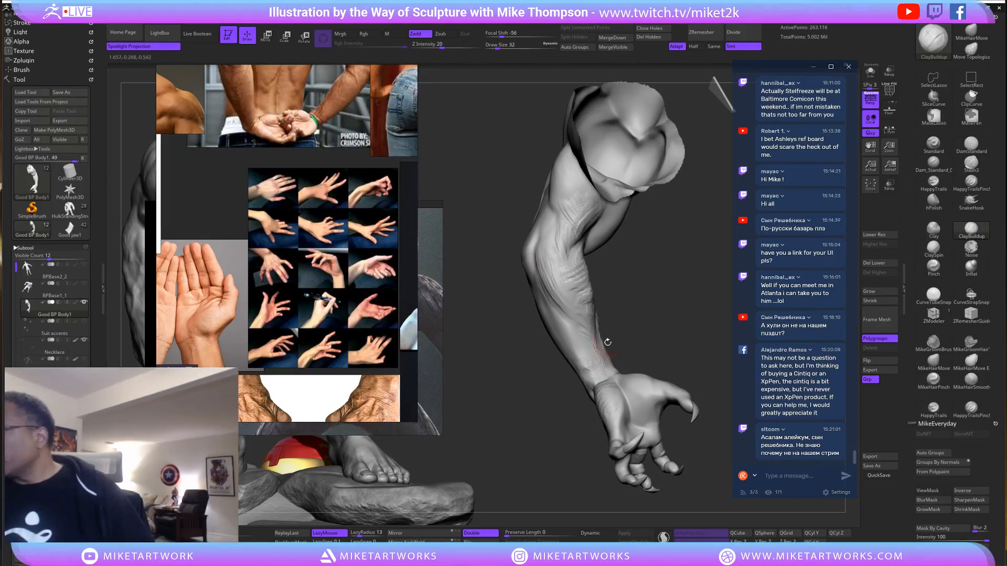
# Save the project and look back through the stream chat.
pyautogui.moveTo(689, 267)
pyautogui.mouseDown()
pyautogui.moveTo(676, 273)
pyautogui.moveTo(651, 391)
pyautogui.moveTo(633, 357)
pyautogui.mouseUp()
pyautogui.hotkey('ctrl', 's')
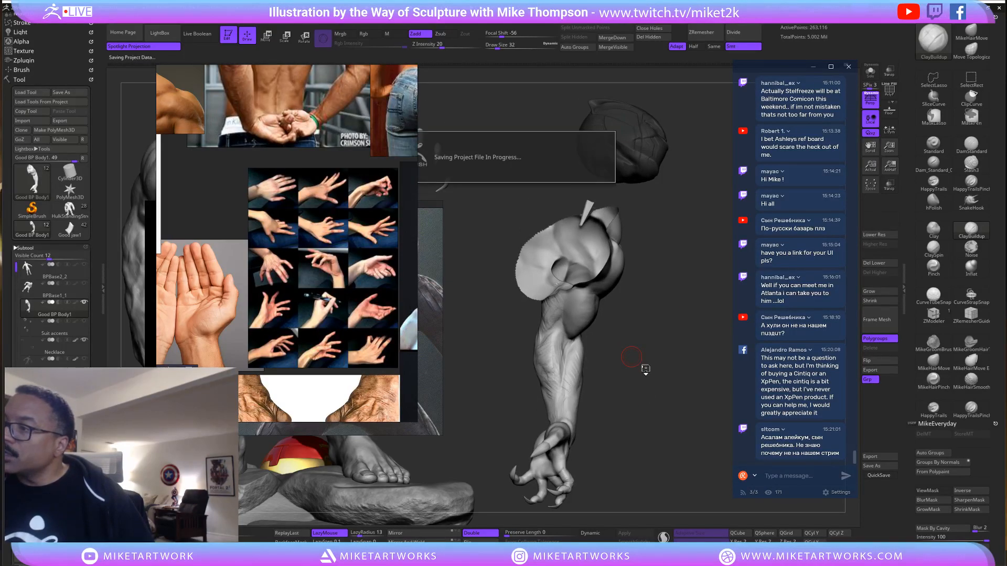
pyautogui.scroll(3, 812, 207)
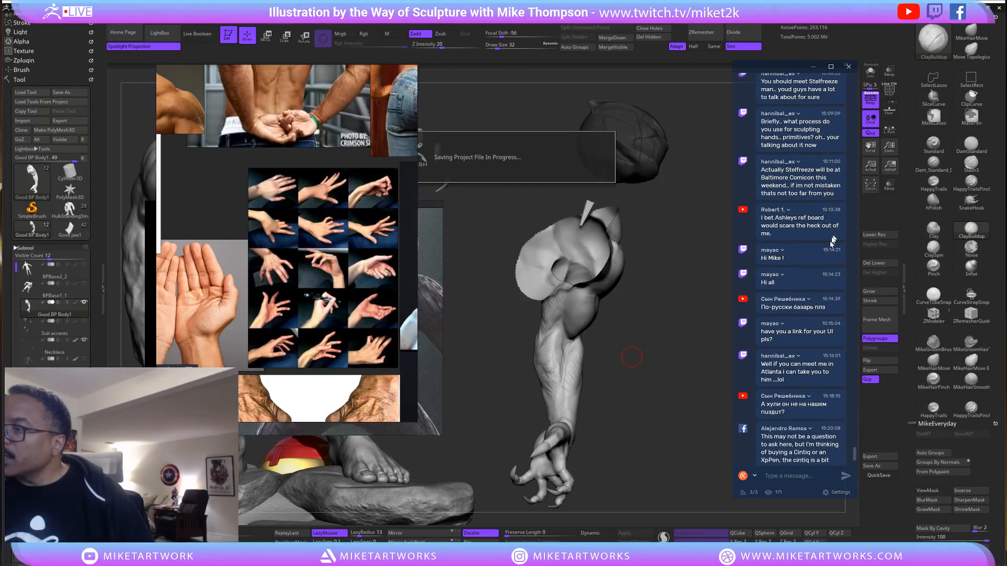
pyautogui.scroll(1, 825, 265)
pyautogui.scroll(3, 825, 265)
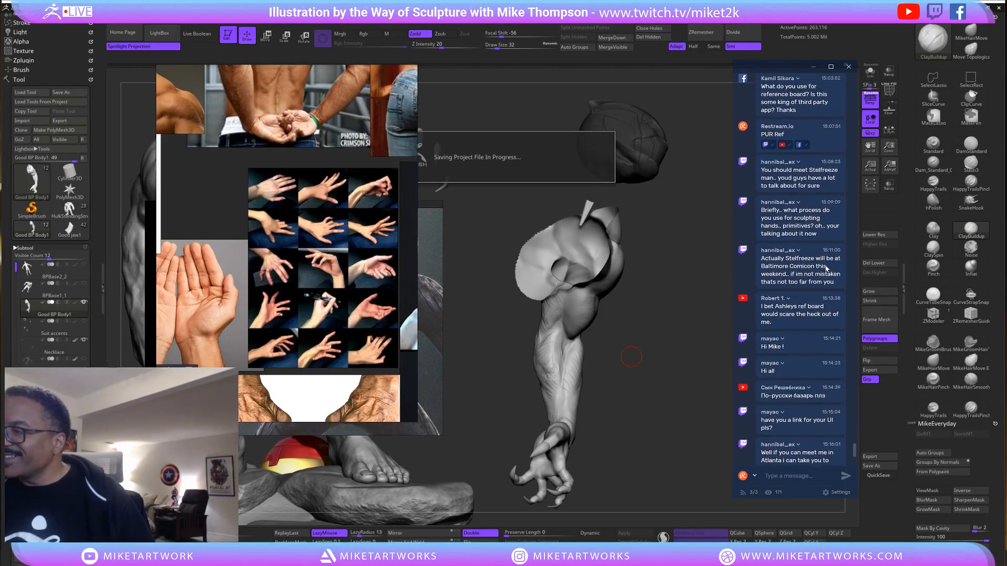
pyautogui.scroll(-7, 826, 268)
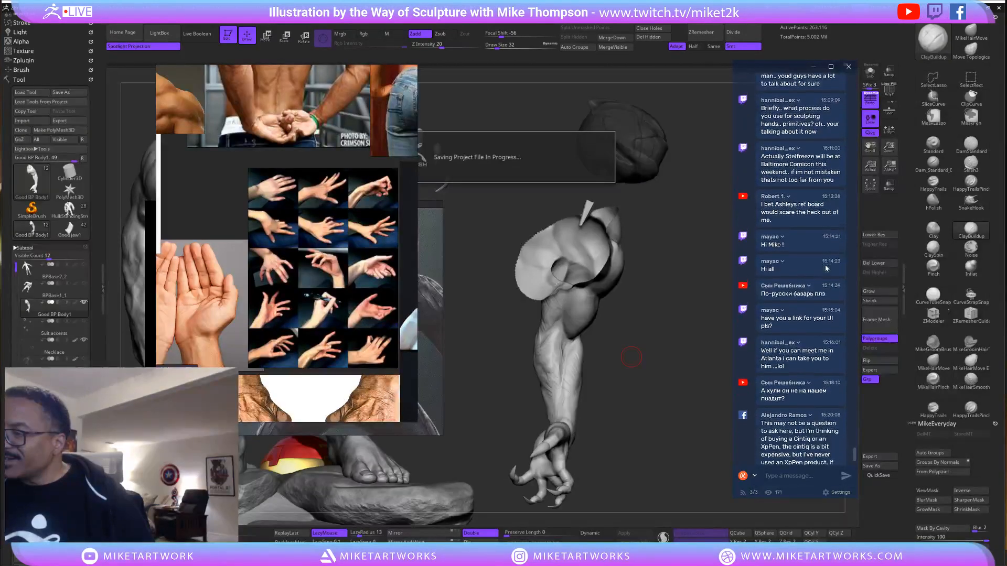
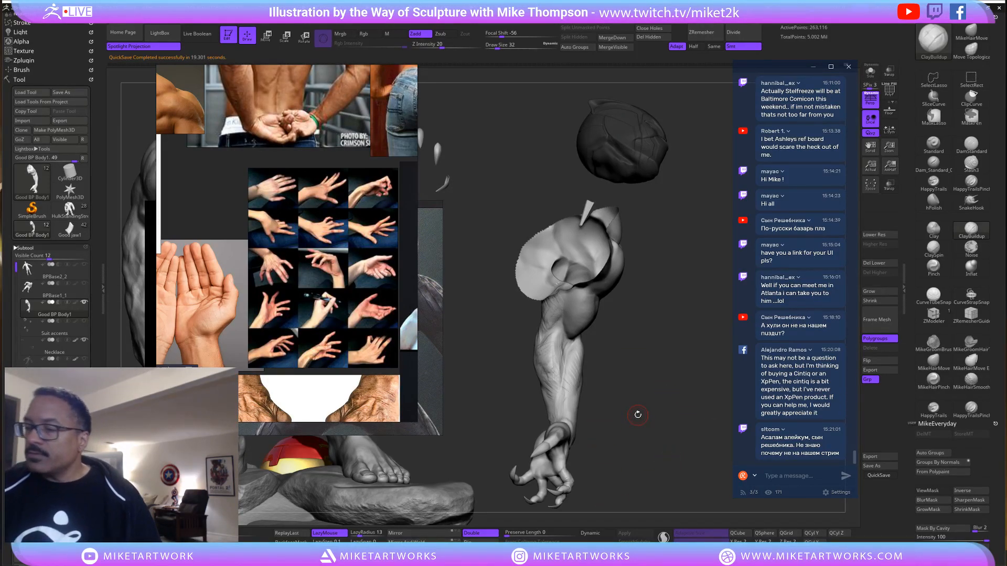
# Build up the outer upper arm between the deltoid and elbow with ClayBuildup at draw size 32.
pyautogui.moveTo(647, 353)
pyautogui.mouseDown()
pyautogui.moveTo(645, 314)
pyautogui.moveTo(567, 317)
pyautogui.mouseUp()
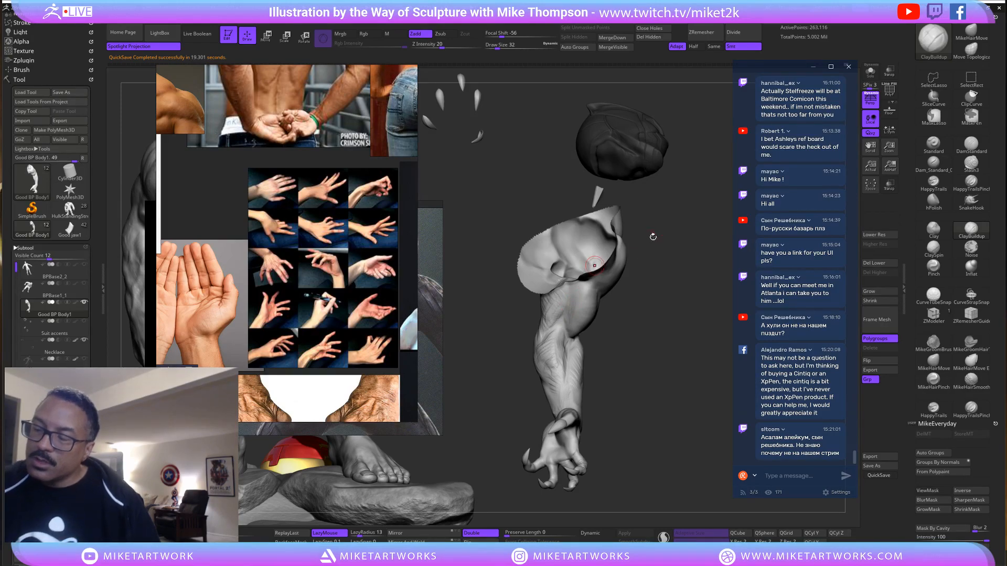
pyautogui.moveTo(687, 361)
pyautogui.mouseDown()
pyautogui.moveTo(658, 352)
pyautogui.moveTo(674, 346)
pyautogui.mouseUp()
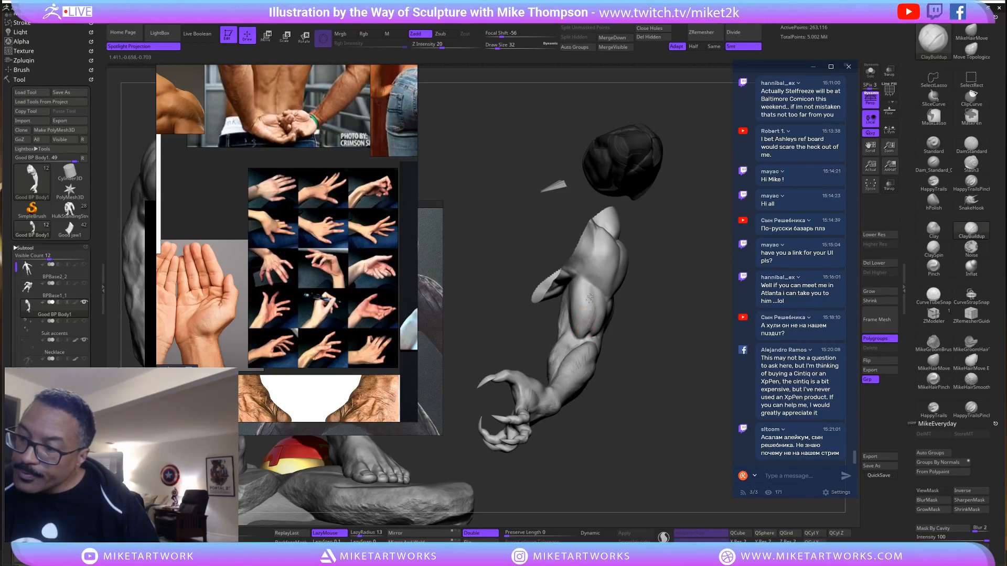
pyautogui.moveTo(709, 399)
pyautogui.mouseDown()
pyautogui.moveTo(671, 409)
pyautogui.moveTo(682, 404)
pyautogui.moveTo(661, 388)
pyautogui.mouseUp()
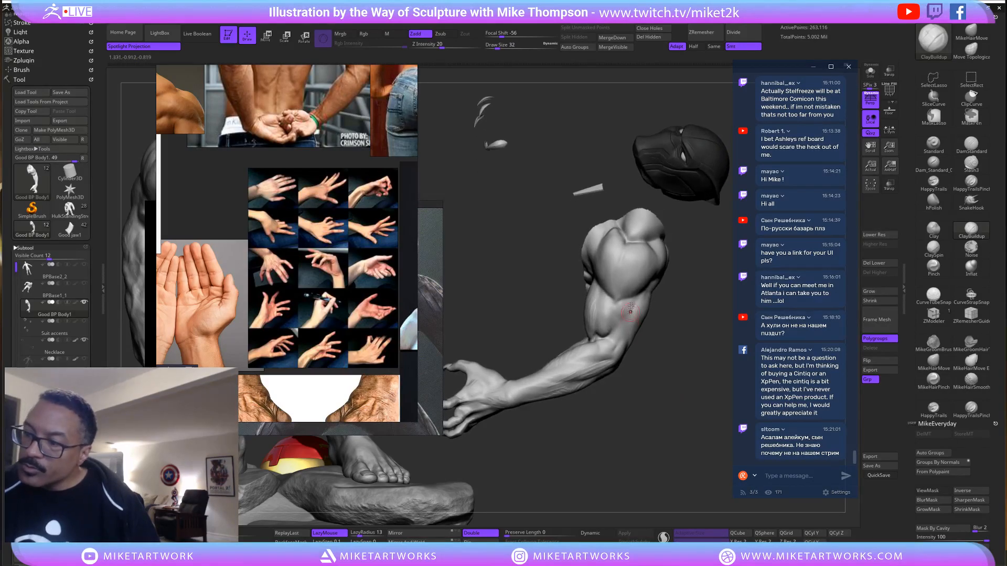
pyautogui.moveTo(663, 315); pyautogui.dragTo(671, 309)
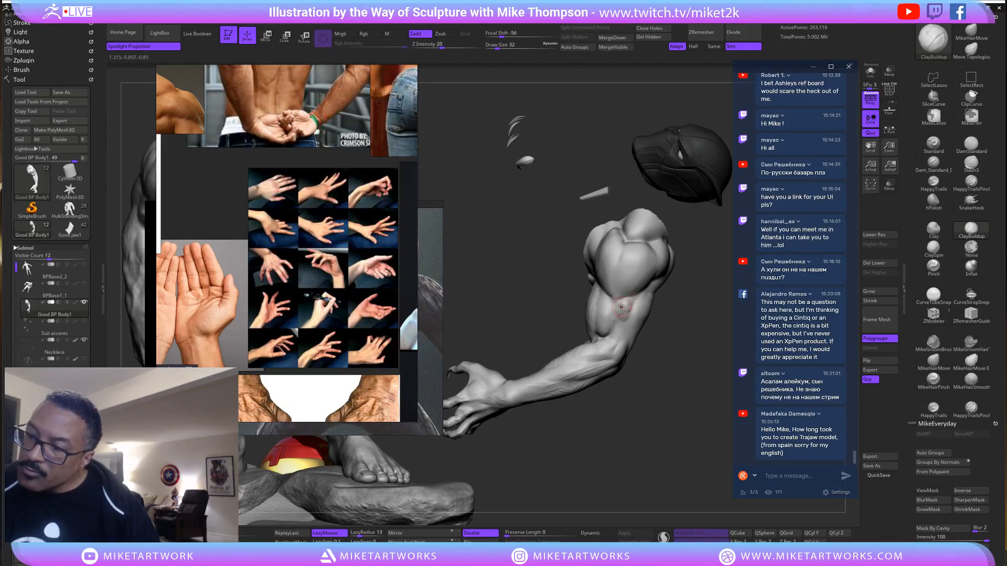
pyautogui.moveTo(677, 307)
pyautogui.mouseDown()
pyautogui.moveTo(674, 344)
pyautogui.moveTo(627, 319)
pyautogui.mouseUp()
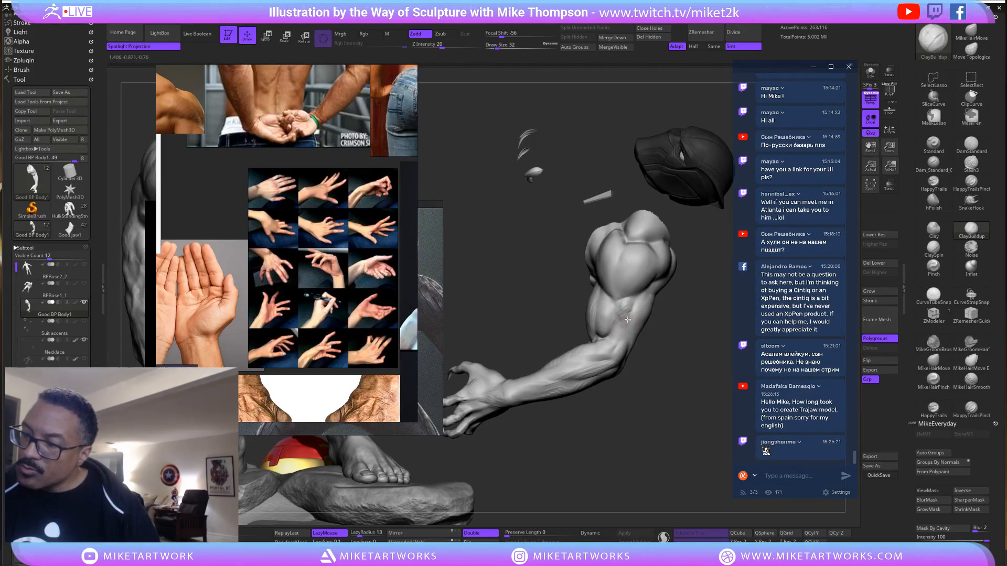
pyautogui.moveTo(653, 351)
pyautogui.mouseDown()
pyautogui.moveTo(657, 279)
pyautogui.moveTo(609, 278)
pyautogui.mouseUp()
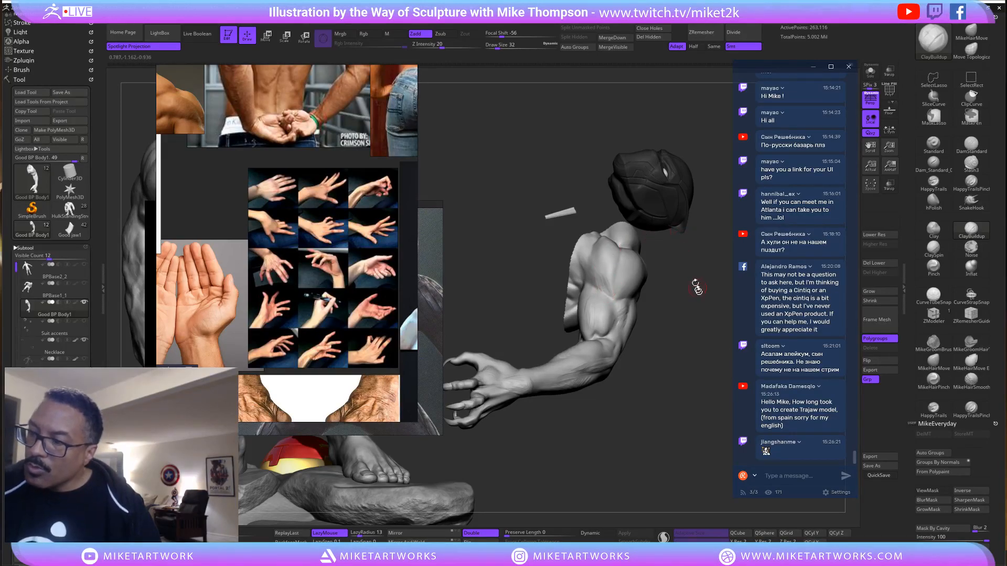
# Add muscle striations to the deltoid and triceps with ClayBuildup at draw size 32.
pyautogui.moveTo(697, 285)
pyautogui.mouseDown()
pyautogui.moveTo(686, 304)
pyautogui.moveTo(697, 304)
pyautogui.moveTo(679, 303)
pyautogui.mouseUp()
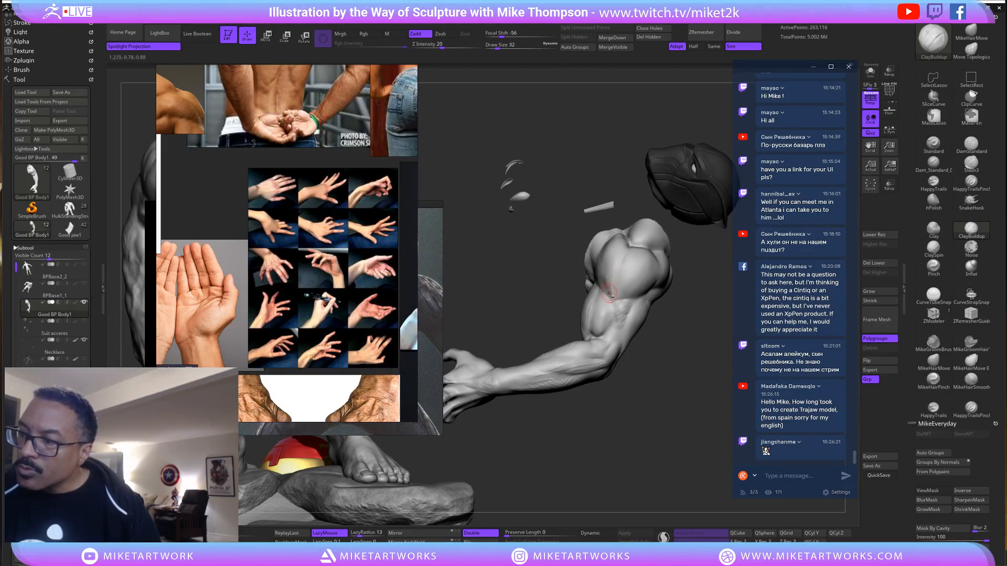
pyautogui.moveTo(686, 255); pyautogui.dragTo(669, 263)
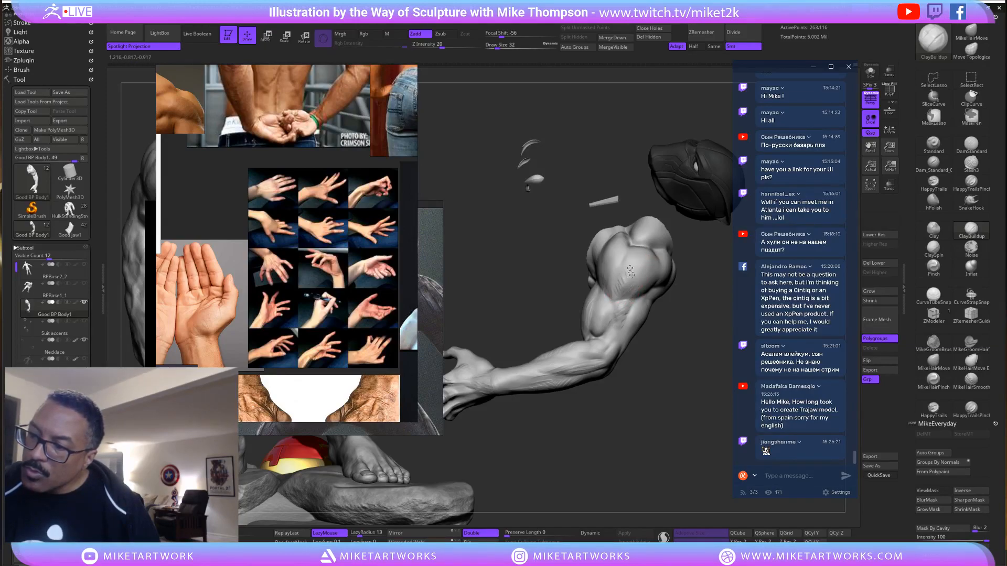
pyautogui.moveTo(669, 360)
pyautogui.mouseDown()
pyautogui.moveTo(667, 376)
pyautogui.moveTo(643, 328)
pyautogui.mouseUp()
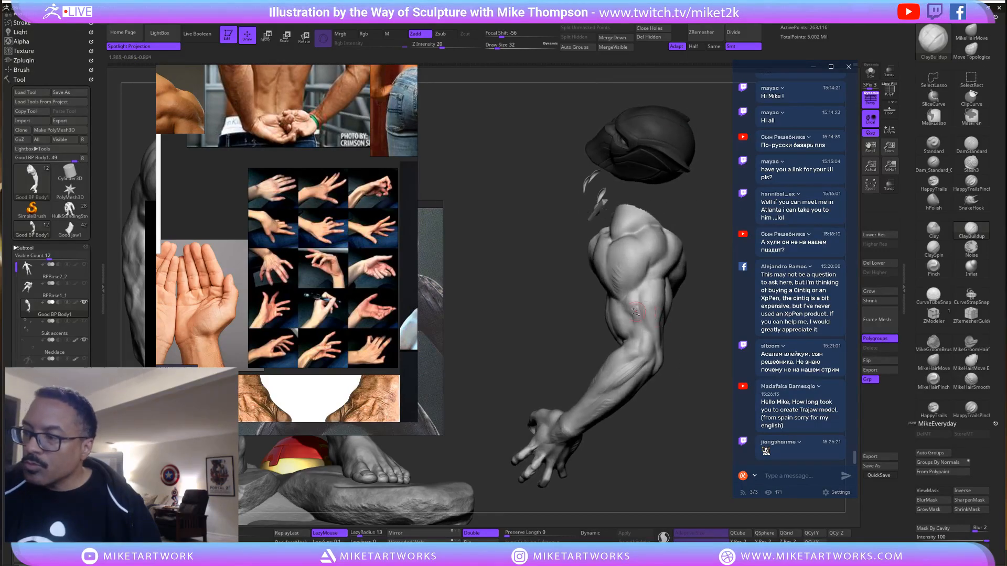
pyautogui.moveTo(691, 371); pyautogui.dragTo(700, 369)
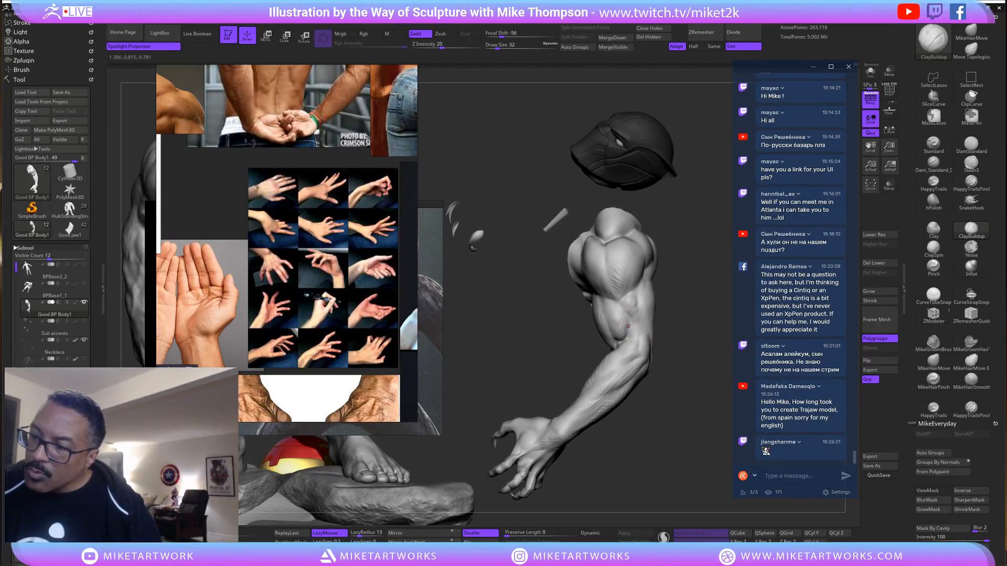
# Raise the ClayBuildup draw size to 51 and bulk up the upper arm and the forearm muscles near the elbow.
pyautogui.moveTo(659, 413)
pyautogui.mouseDown()
pyautogui.moveTo(694, 360)
pyautogui.moveTo(669, 378)
pyautogui.moveTo(703, 362)
pyautogui.moveTo(674, 384)
pyautogui.mouseUp()
pyautogui.press('s')
pyautogui.click(677, 386)
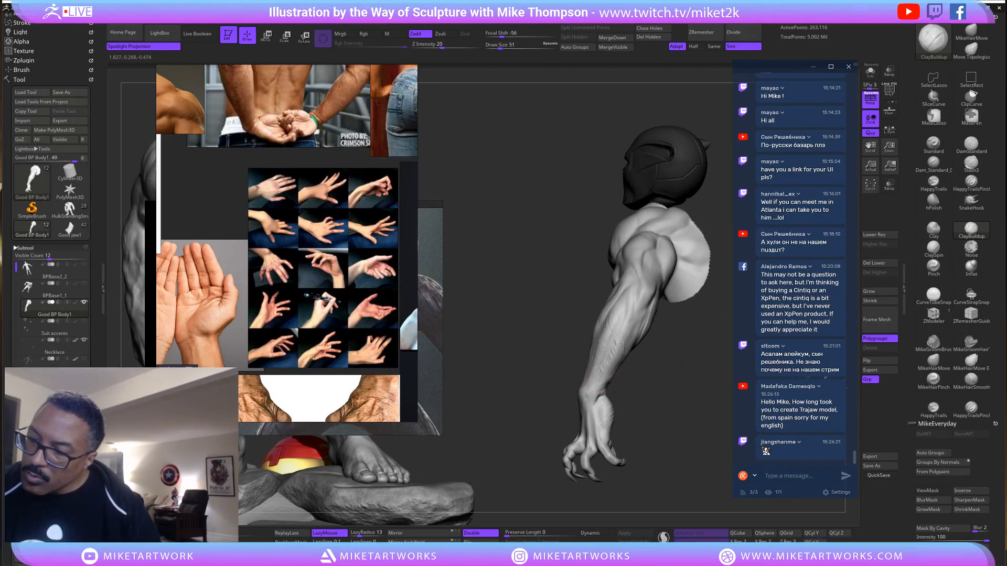
pyautogui.moveTo(659, 378)
pyautogui.mouseDown()
pyautogui.moveTo(668, 384)
pyautogui.moveTo(639, 402)
pyautogui.moveTo(674, 367)
pyautogui.moveTo(631, 318)
pyautogui.mouseUp()
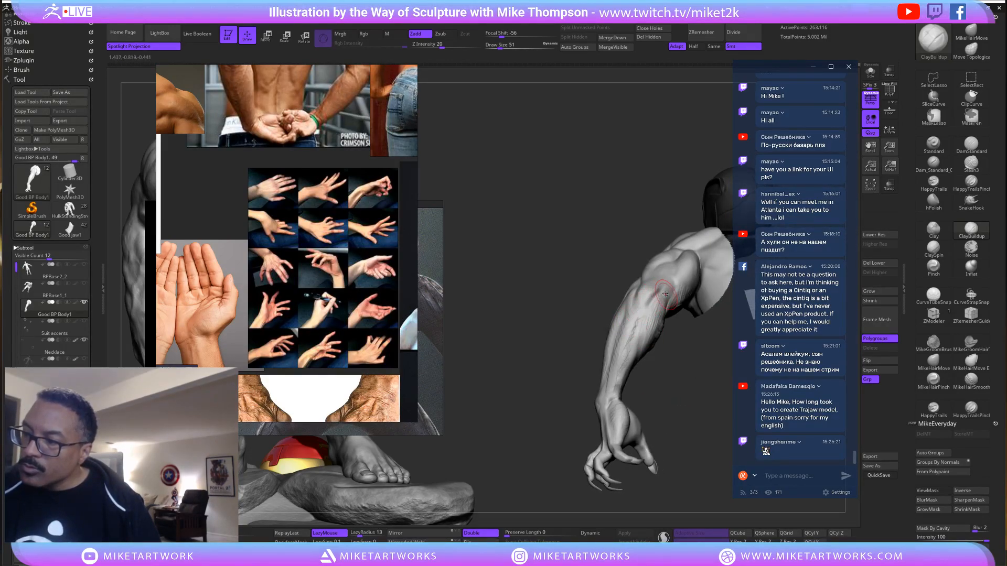
pyautogui.moveTo(677, 339)
pyautogui.mouseDown()
pyautogui.moveTo(692, 353)
pyautogui.moveTo(663, 386)
pyautogui.moveTo(629, 375)
pyautogui.moveTo(603, 406)
pyautogui.moveTo(609, 366)
pyautogui.mouseUp()
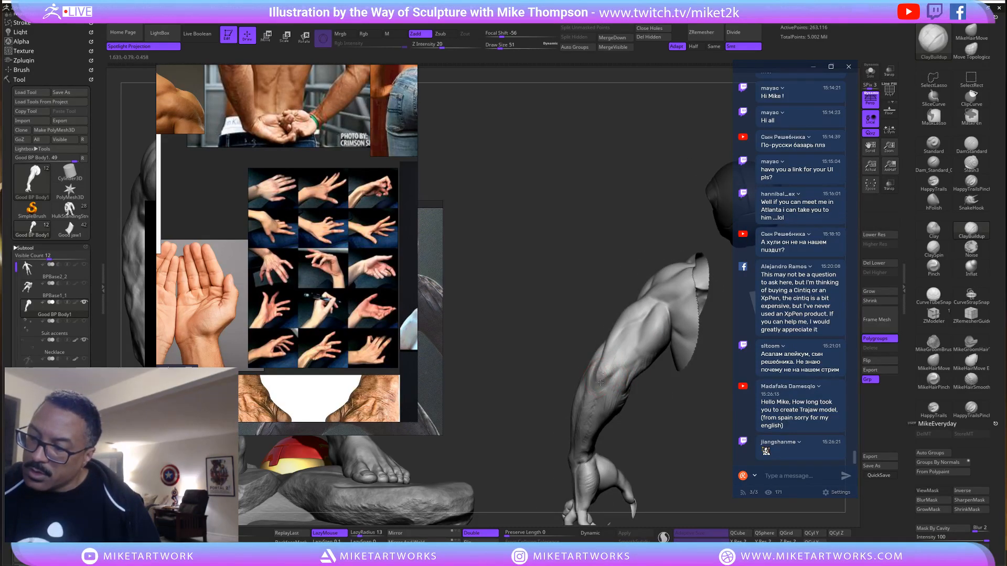
# Shape the muscle transition from the upper arm across the elbow into the forearm with ClayBuildup at draw size 51.
pyautogui.moveTo(664, 414)
pyautogui.mouseDown()
pyautogui.moveTo(675, 427)
pyautogui.moveTo(683, 407)
pyautogui.moveTo(662, 393)
pyautogui.mouseUp()
pyautogui.moveTo(623, 353); pyautogui.dragTo(615, 353)
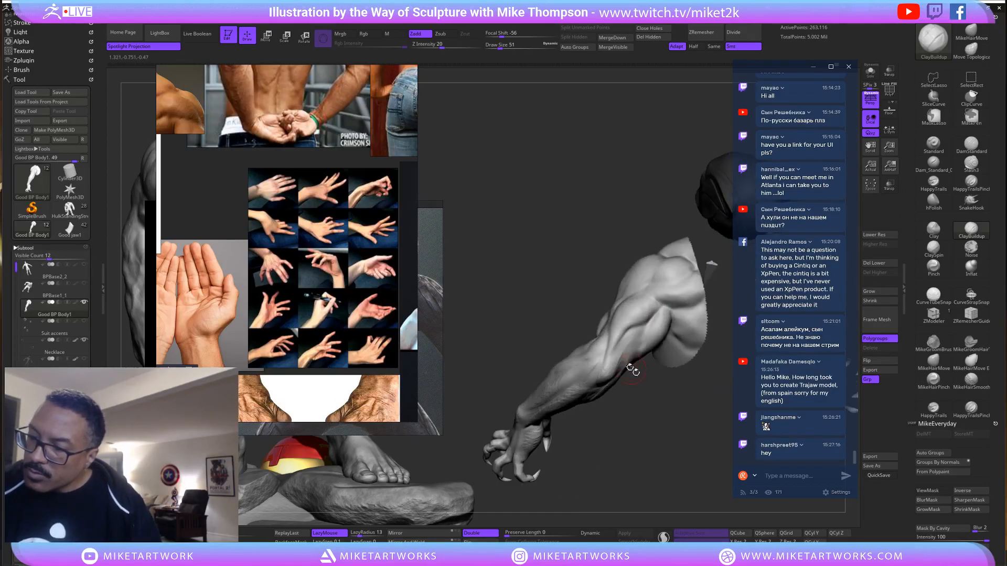
pyautogui.moveTo(657, 402); pyautogui.dragTo(625, 358)
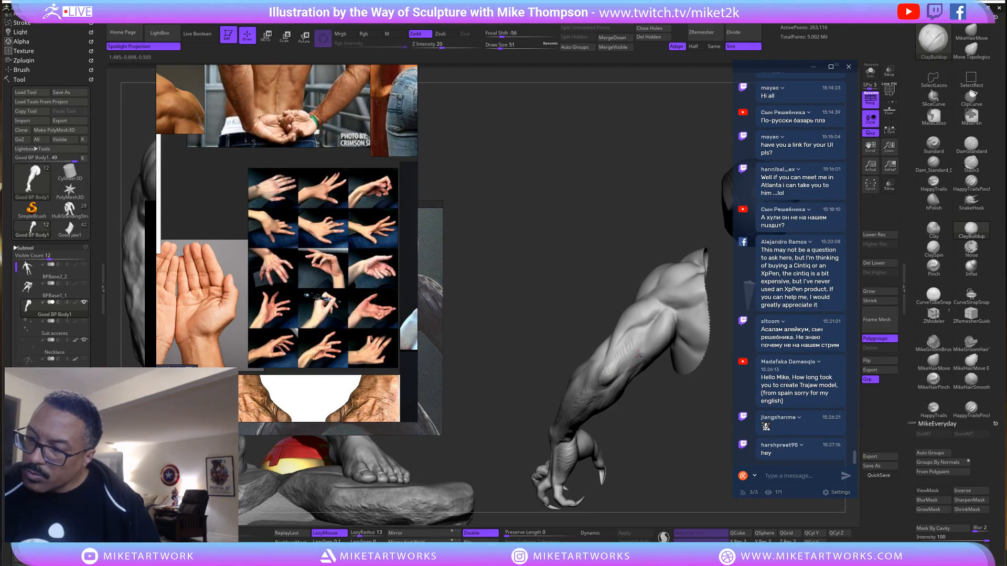
pyautogui.moveTo(682, 415); pyautogui.dragTo(633, 364)
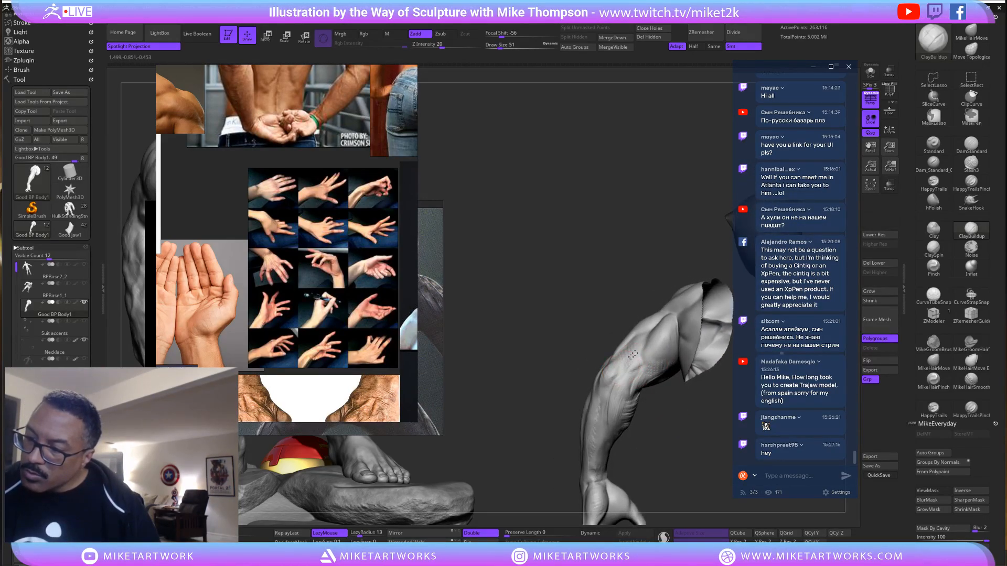
pyautogui.moveTo(663, 418)
pyautogui.mouseDown()
pyautogui.moveTo(677, 414)
pyautogui.moveTo(662, 416)
pyautogui.mouseUp()
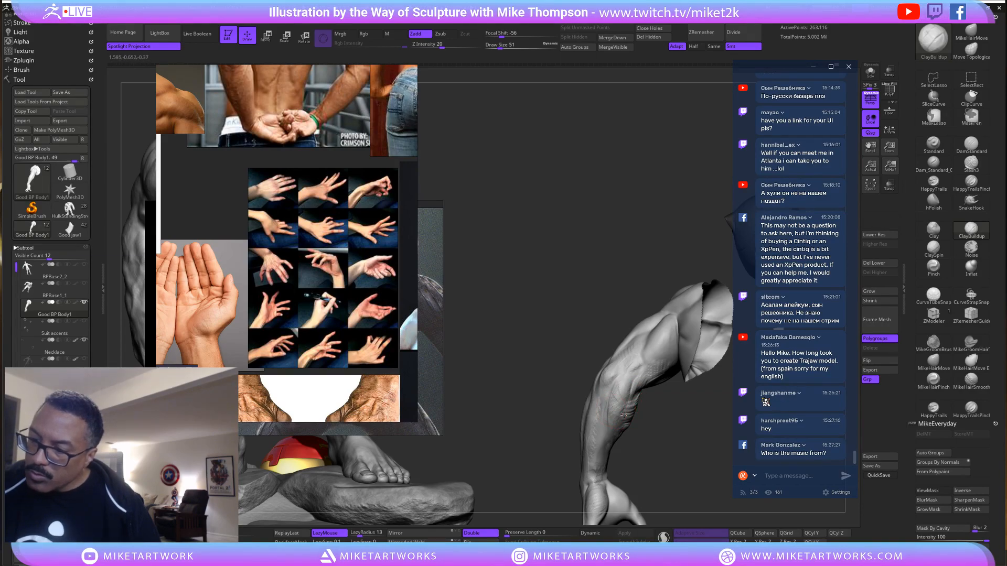
# Build up the inner forearm from the elbow down to the wrist with ClayBuildup at draw size 51.
pyautogui.moveTo(667, 443); pyautogui.dragTo(617, 423)
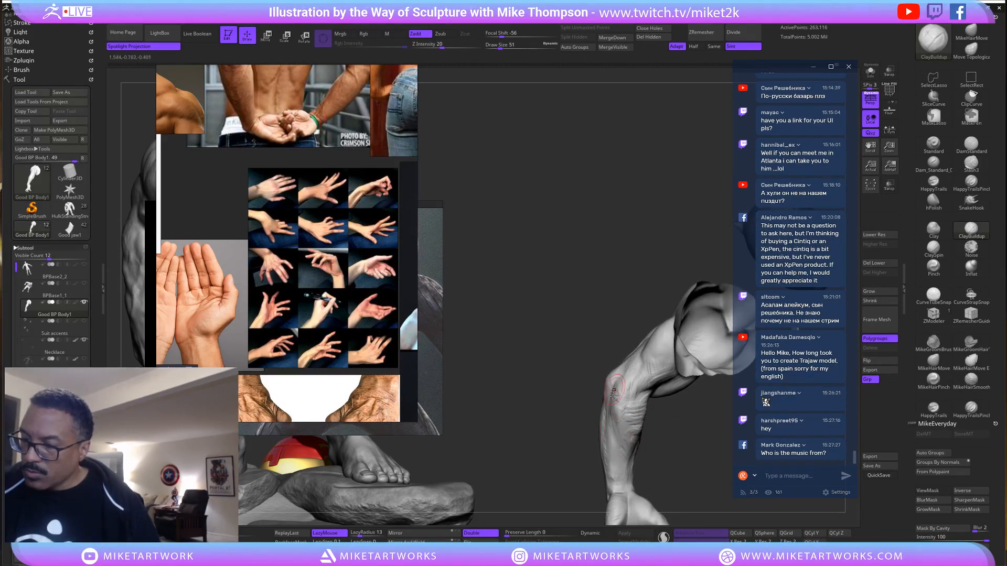
pyautogui.moveTo(680, 449)
pyautogui.mouseDown()
pyautogui.moveTo(693, 456)
pyautogui.moveTo(639, 427)
pyautogui.moveTo(639, 440)
pyautogui.moveTo(638, 425)
pyautogui.moveTo(655, 430)
pyautogui.moveTo(640, 417)
pyautogui.mouseUp()
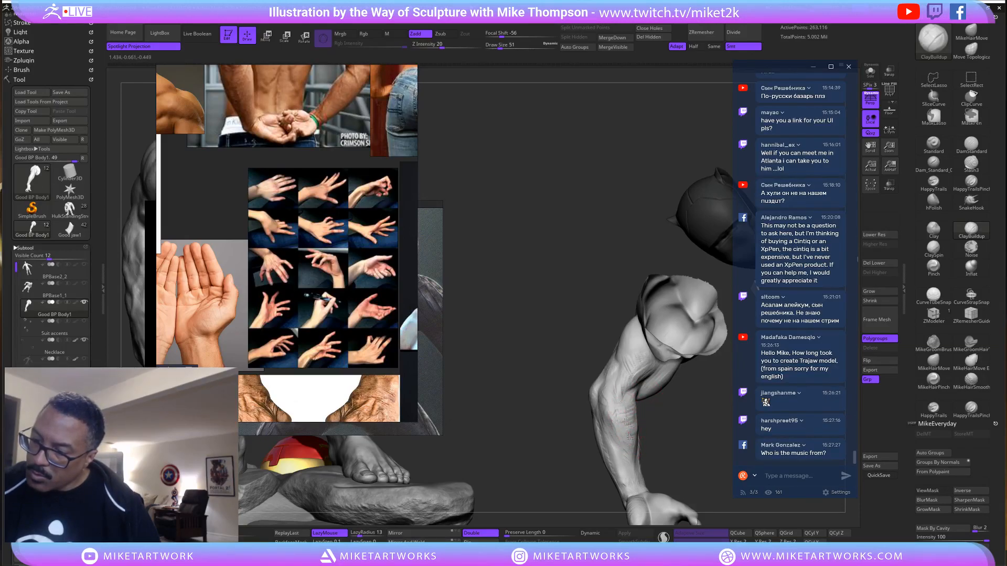
pyautogui.moveTo(671, 421)
pyautogui.mouseDown()
pyautogui.moveTo(703, 448)
pyautogui.moveTo(692, 419)
pyautogui.moveTo(715, 363)
pyautogui.moveTo(608, 391)
pyautogui.moveTo(682, 389)
pyautogui.moveTo(639, 411)
pyautogui.moveTo(610, 396)
pyautogui.mouseUp()
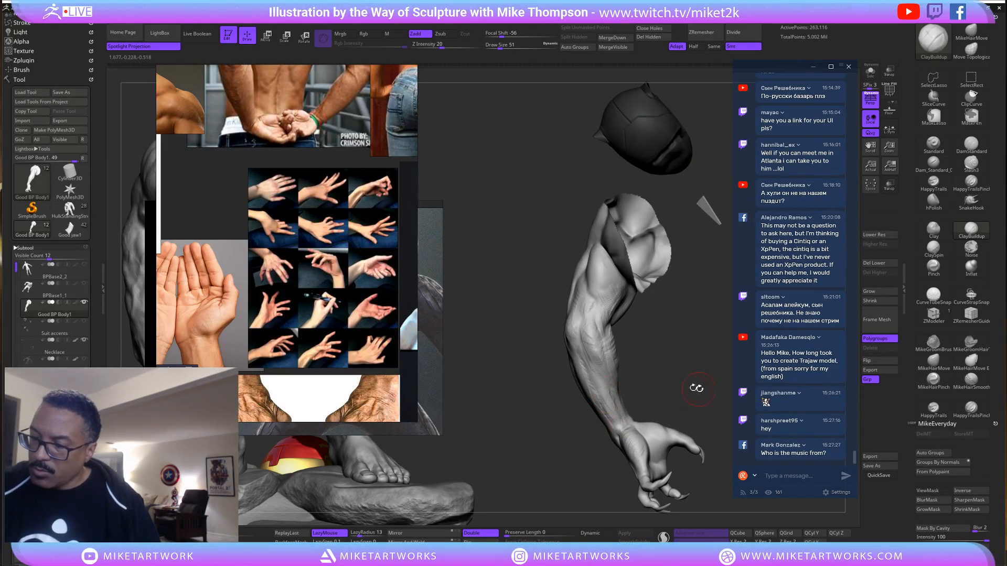
pyautogui.moveTo(697, 388); pyautogui.dragTo(628, 413)
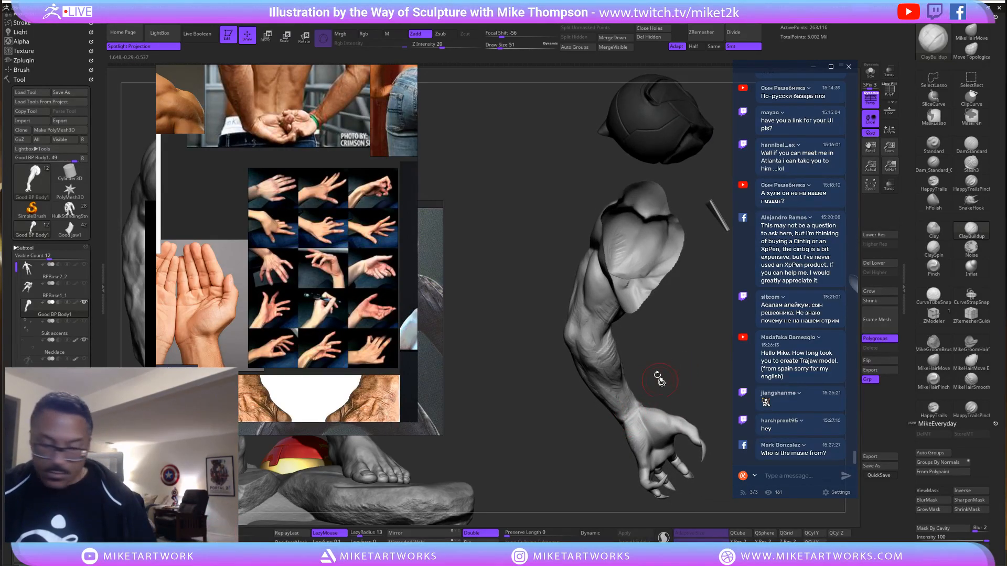
pyautogui.moveTo(659, 376)
pyautogui.mouseDown()
pyautogui.moveTo(682, 383)
pyautogui.moveTo(617, 398)
pyautogui.mouseUp()
# Switch to the DamStandard brush and carve the tendon lines and creases on the palm side of the wrist.
pyautogui.press('b')
pyautogui.press('d')
pyautogui.press('s')
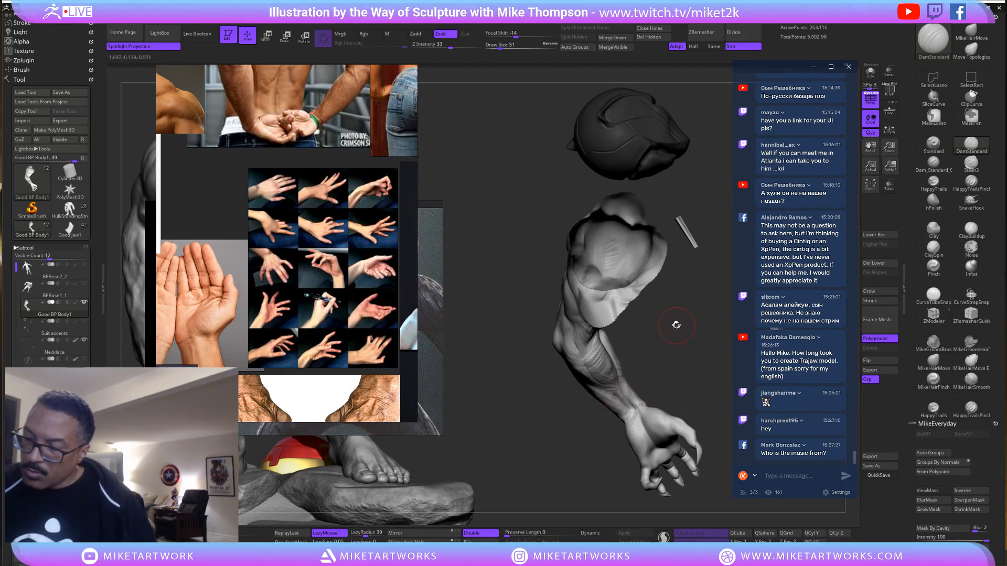
pyautogui.moveTo(677, 325)
pyautogui.mouseDown()
pyautogui.moveTo(632, 422)
pyautogui.moveTo(671, 420)
pyautogui.mouseUp()
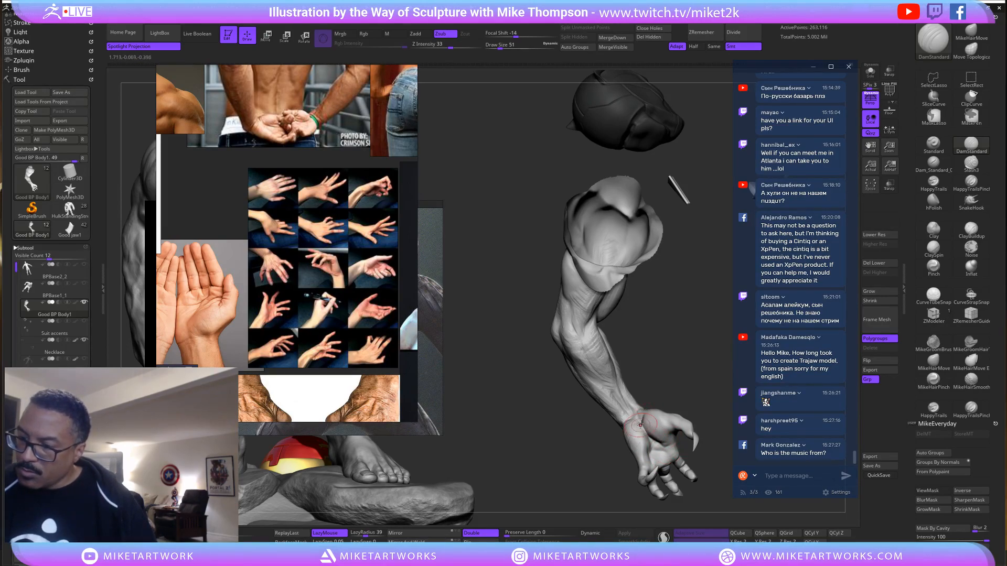
pyautogui.moveTo(694, 343); pyautogui.dragTo(674, 422)
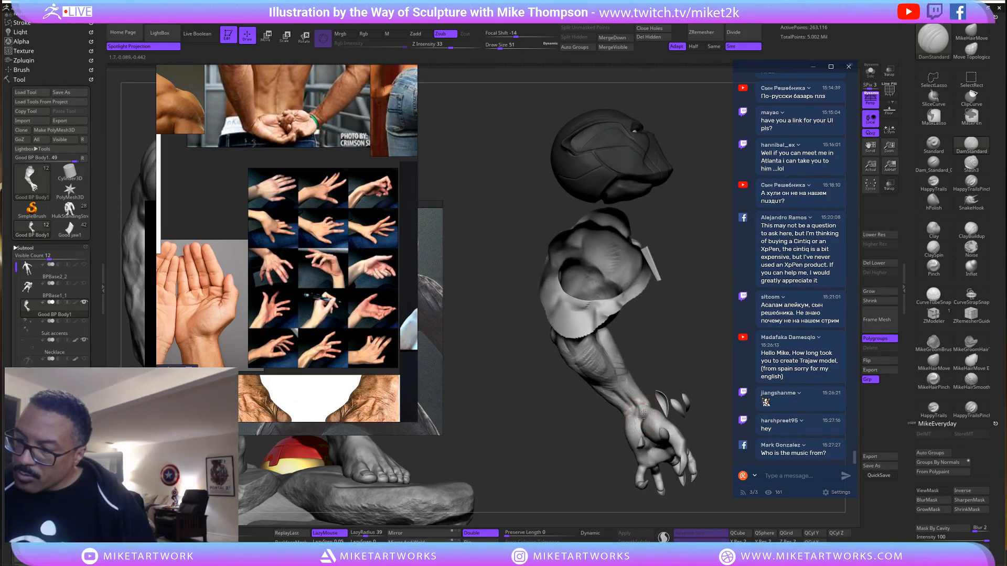
# Switch to the MikeHairMove brush, reduce its draw size to 38 and reshape the thumb and its base.
pyautogui.moveTo(697, 362)
pyautogui.mouseDown()
pyautogui.moveTo(655, 400)
pyautogui.moveTo(703, 370)
pyautogui.moveTo(684, 373)
pyautogui.moveTo(692, 367)
pyautogui.moveTo(642, 413)
pyautogui.mouseUp()
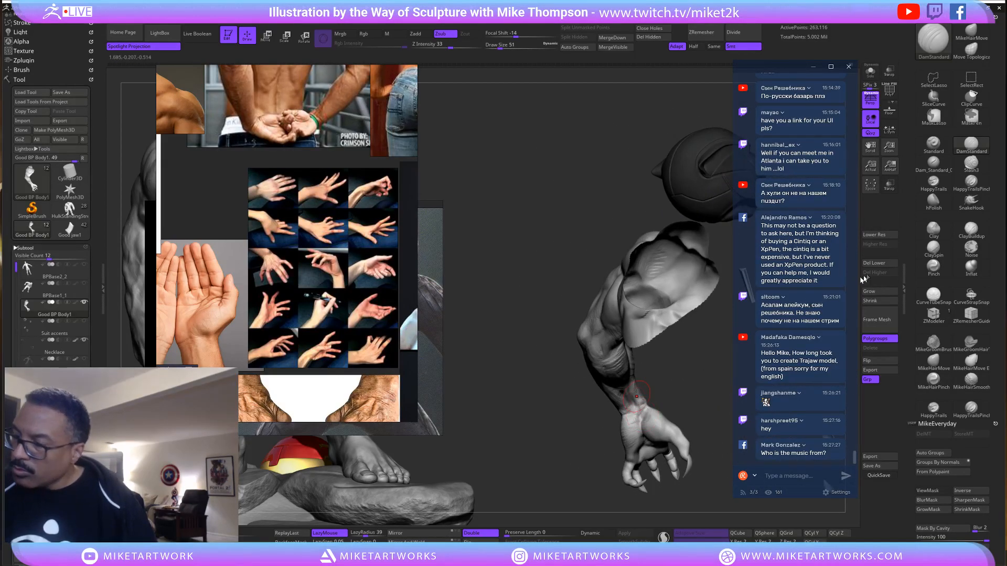
pyautogui.moveTo(697, 377)
pyautogui.mouseDown()
pyautogui.moveTo(713, 392)
pyautogui.moveTo(726, 382)
pyautogui.moveTo(677, 438)
pyautogui.moveTo(678, 414)
pyautogui.moveTo(705, 403)
pyautogui.moveTo(695, 442)
pyautogui.moveTo(719, 420)
pyautogui.moveTo(708, 438)
pyautogui.mouseUp()
pyautogui.moveTo(718, 397)
pyautogui.mouseDown()
pyautogui.moveTo(706, 427)
pyautogui.moveTo(705, 341)
pyautogui.mouseUp()
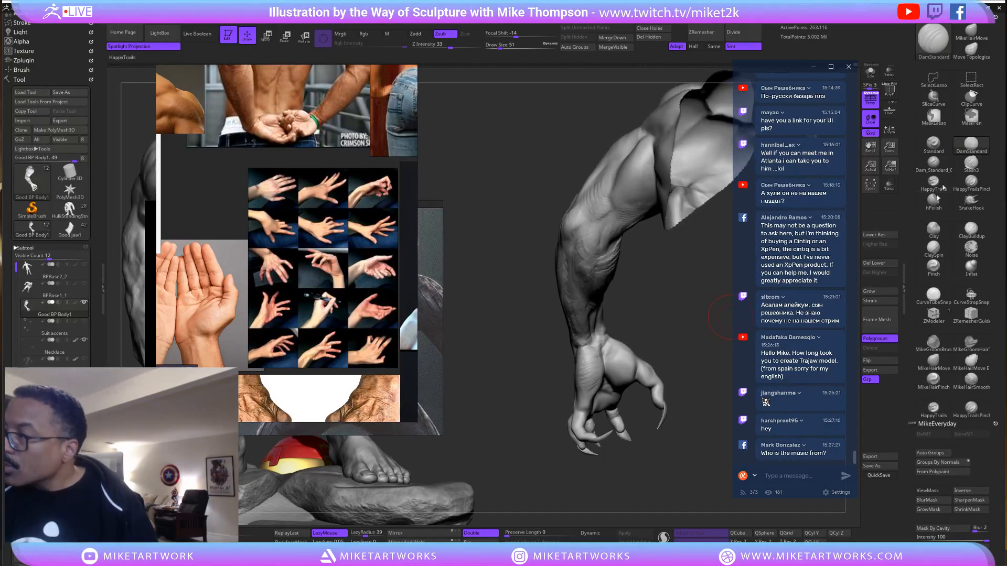
pyautogui.click(933, 360)
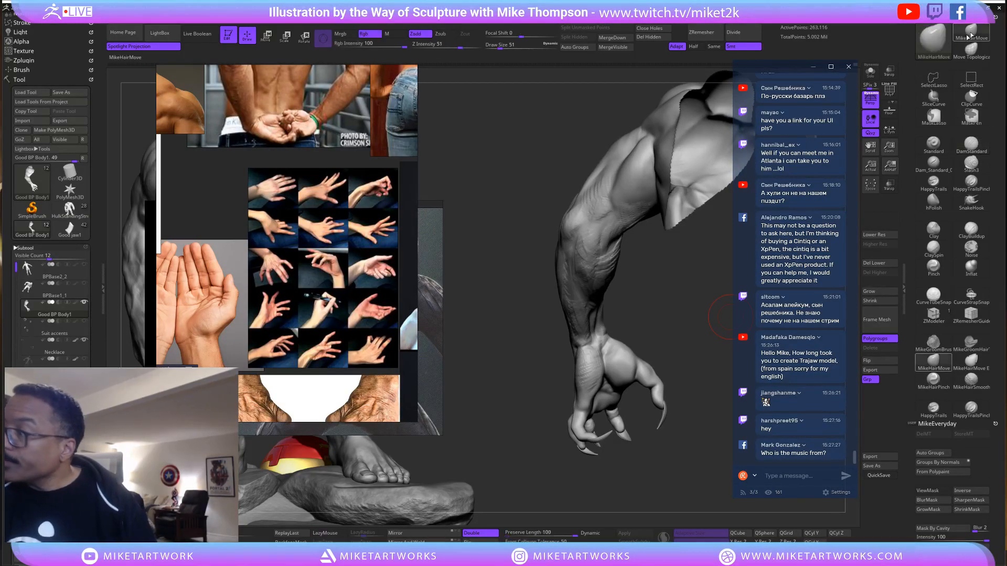
pyautogui.moveTo(690, 357); pyautogui.dragTo(651, 396)
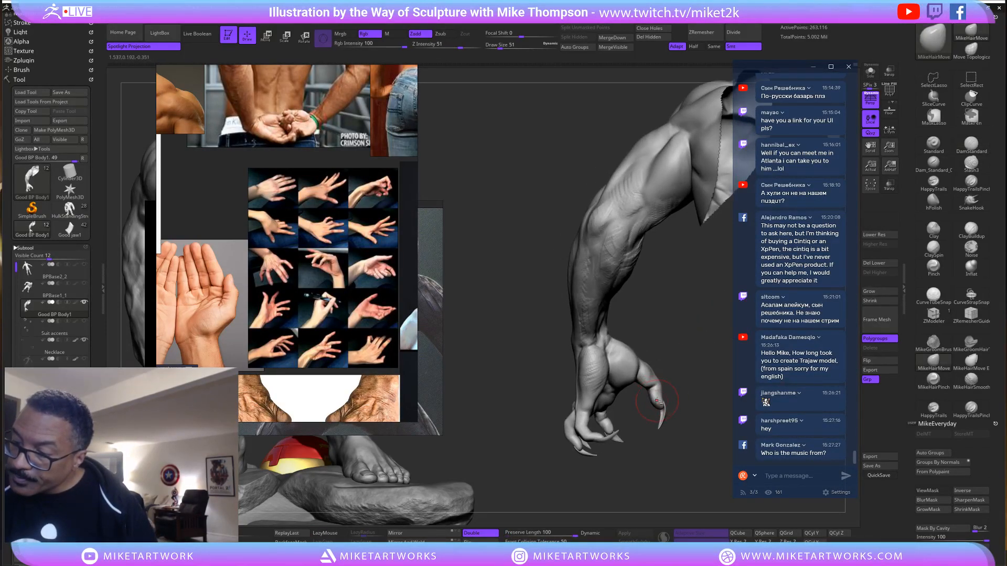
pyautogui.moveTo(668, 366)
pyautogui.mouseDown()
pyautogui.moveTo(619, 351)
pyautogui.moveTo(684, 369)
pyautogui.moveTo(652, 385)
pyautogui.mouseUp()
pyautogui.press('s')
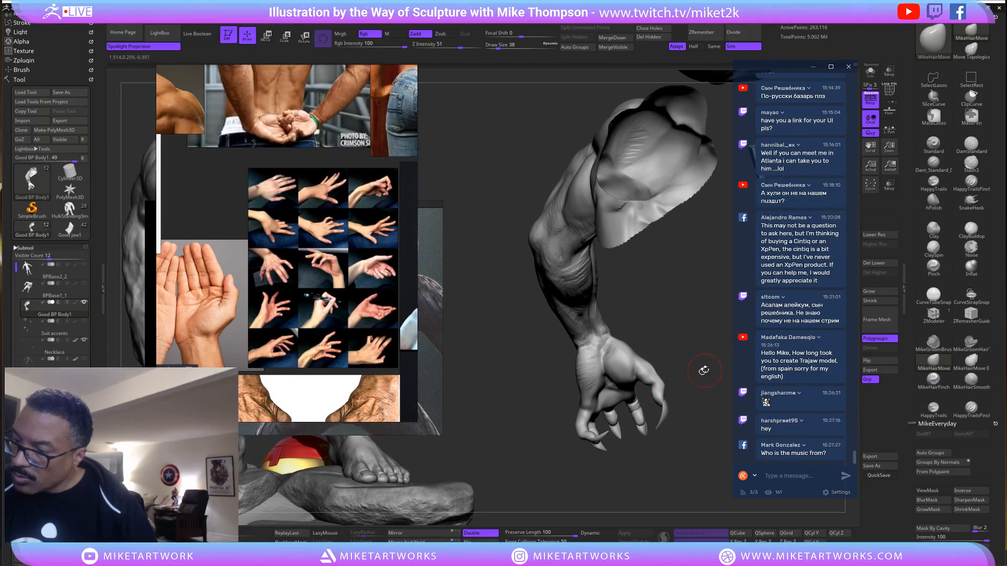
pyautogui.moveTo(704, 370)
pyautogui.mouseDown()
pyautogui.moveTo(684, 347)
pyautogui.moveTo(679, 400)
pyautogui.mouseUp()
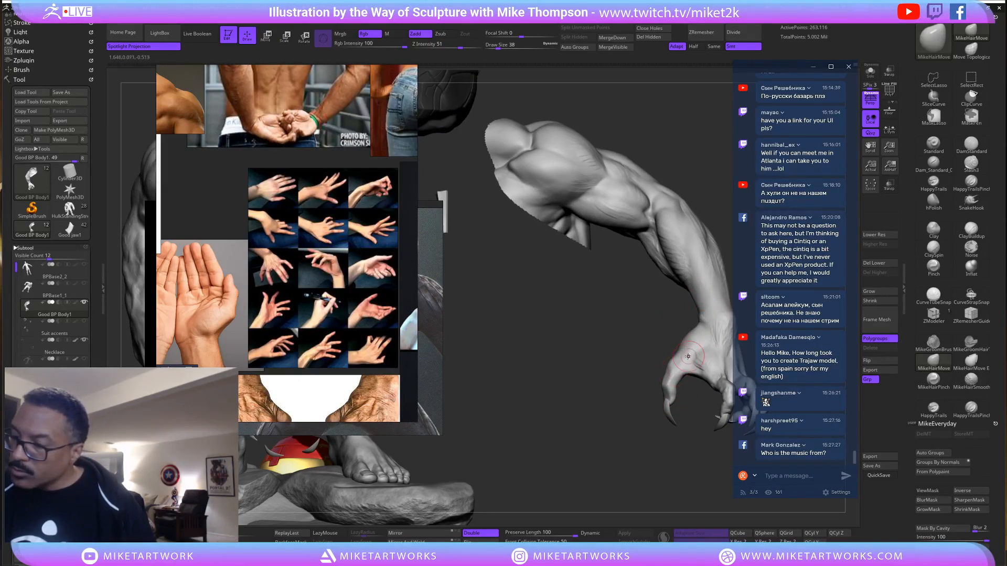
# Build up the base of the thumb with ClayBuildup at draw size 38.
pyautogui.click(971, 231)
pyautogui.moveTo(697, 353); pyautogui.dragTo(679, 356)
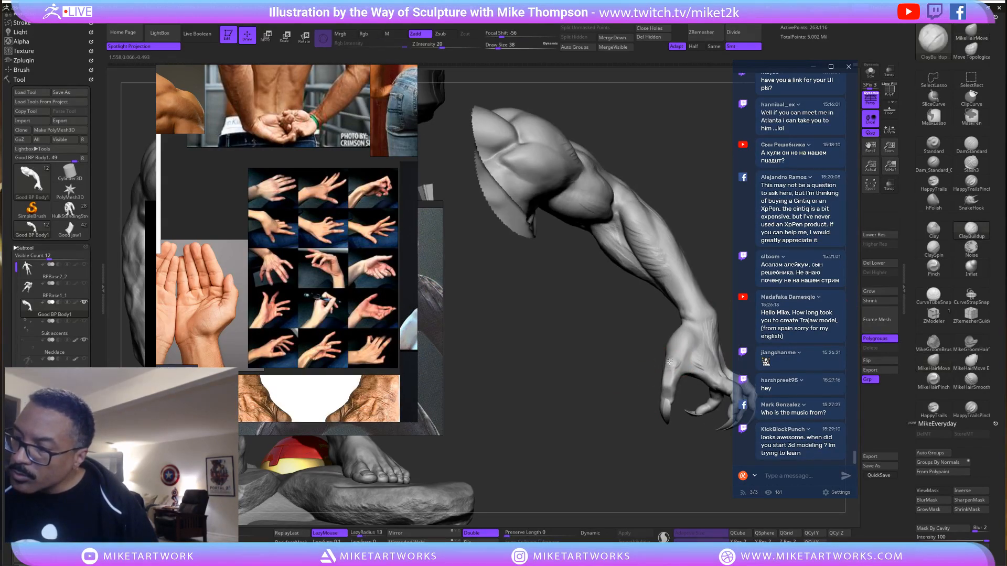
pyautogui.moveTo(687, 467)
pyautogui.mouseDown()
pyautogui.moveTo(717, 471)
pyautogui.moveTo(678, 459)
pyautogui.moveTo(728, 395)
pyautogui.mouseUp()
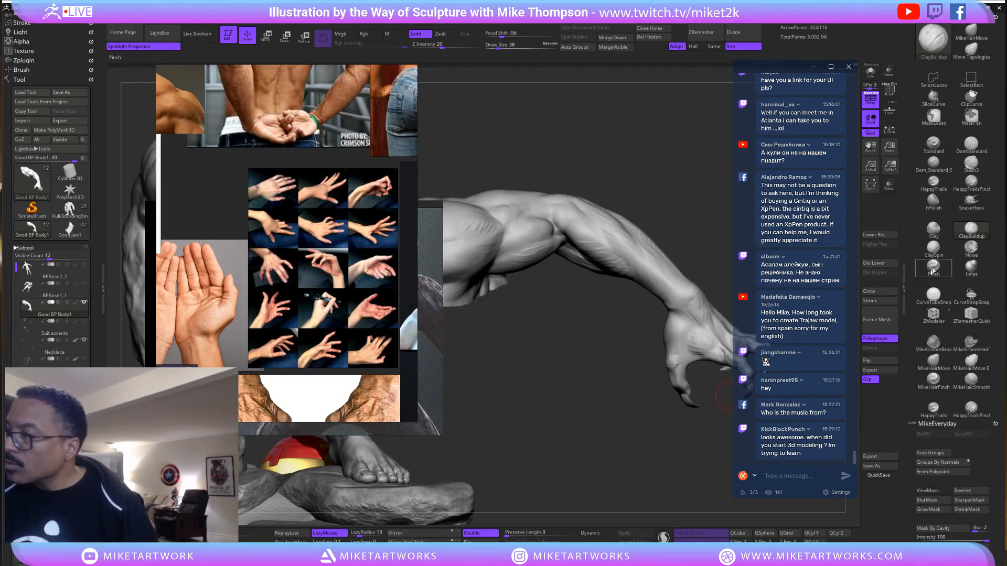
# Carve creases and tendon lines between the thumb and the wrist with DamStandard at draw size 38.
pyautogui.click(971, 145)
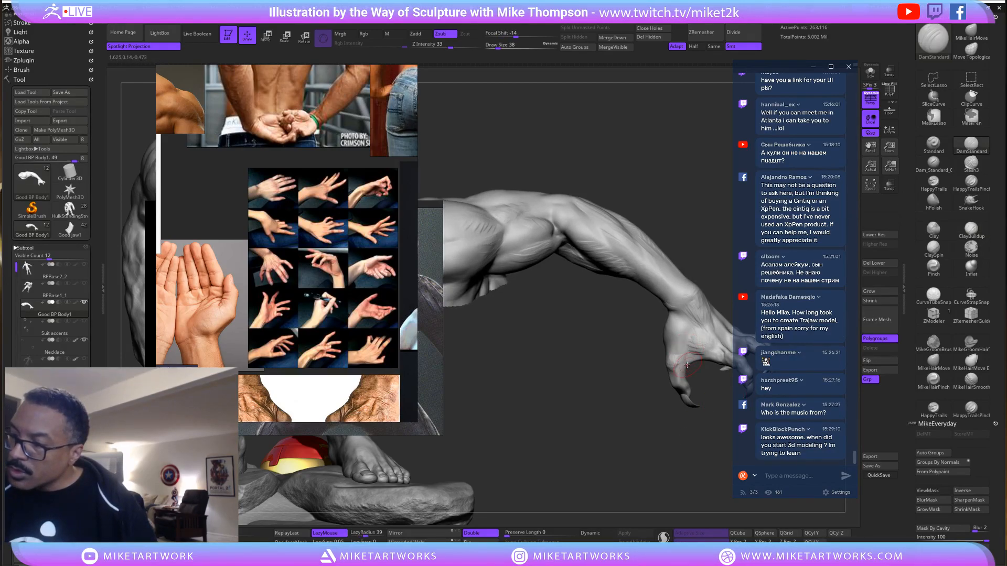
pyautogui.moveTo(719, 311); pyautogui.dragTo(695, 325)
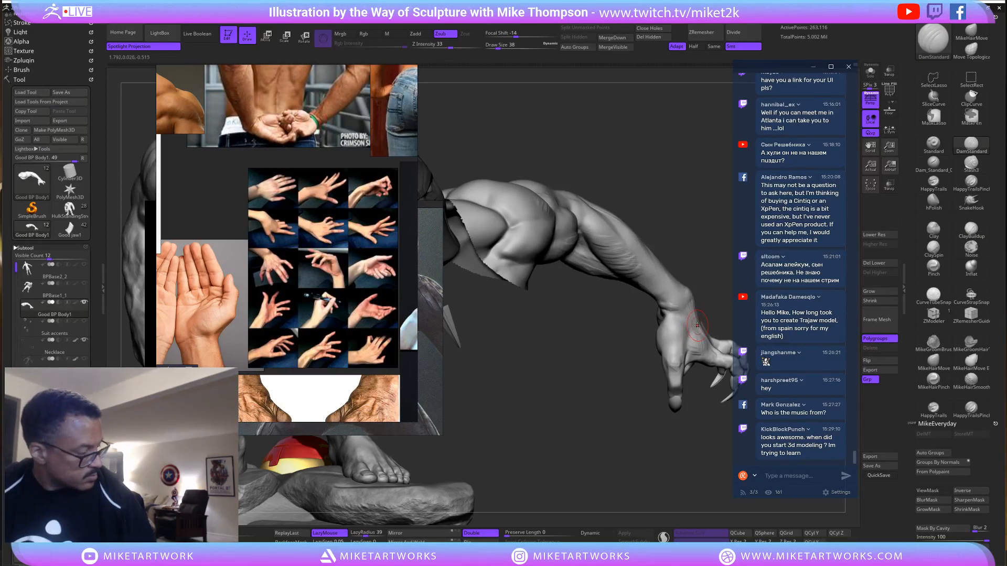
pyautogui.moveTo(713, 286); pyautogui.dragTo(680, 345)
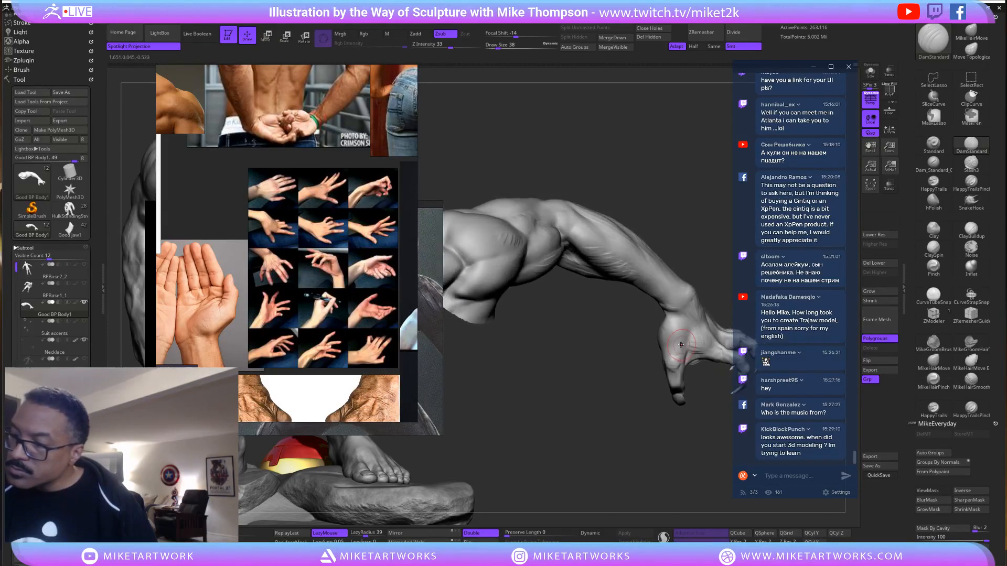
pyautogui.moveTo(720, 285); pyautogui.dragTo(685, 334)
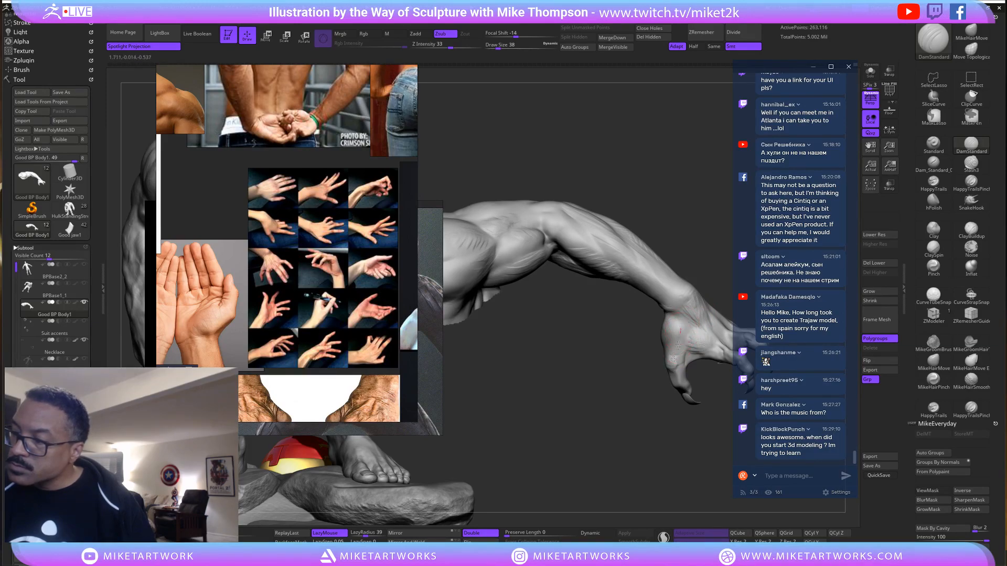
# Add volume along the thumb and the thumb side of the wrist with ClayBuildup.
pyautogui.click(971, 229)
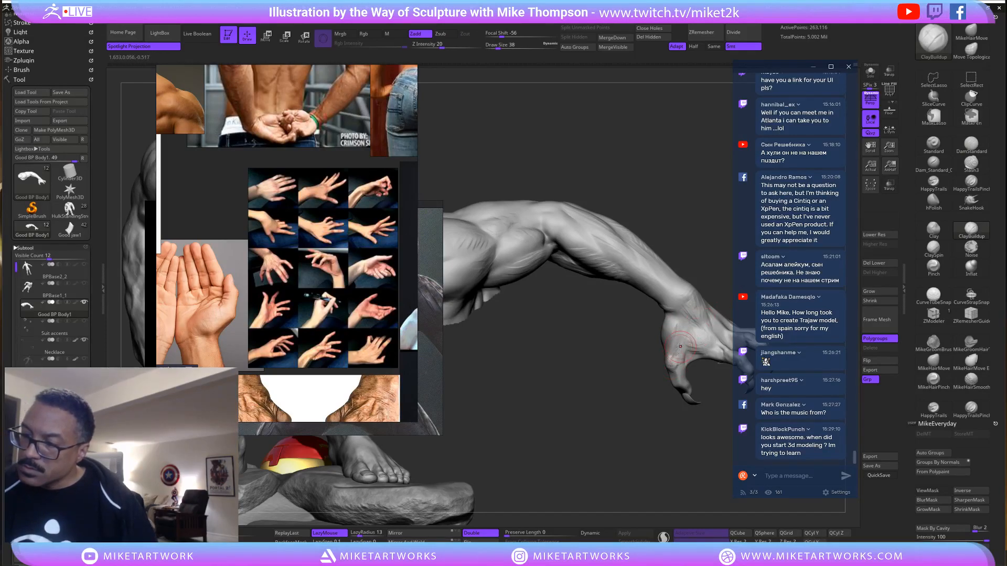
pyautogui.moveTo(663, 447)
pyautogui.mouseDown()
pyautogui.moveTo(665, 461)
pyautogui.moveTo(697, 455)
pyautogui.moveTo(689, 441)
pyautogui.mouseUp()
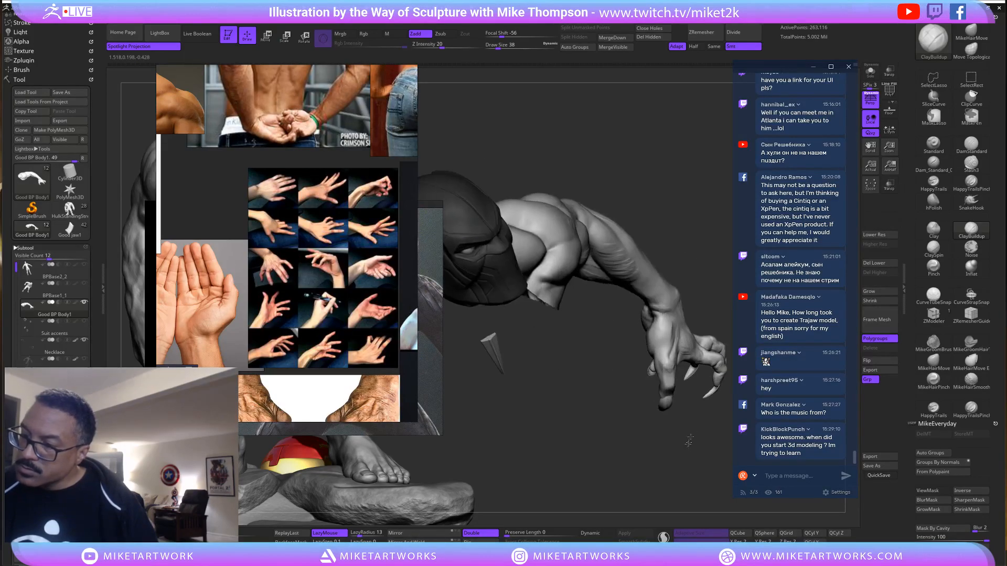
pyautogui.moveTo(715, 283); pyautogui.dragTo(703, 292)
pyautogui.press('ctrl')
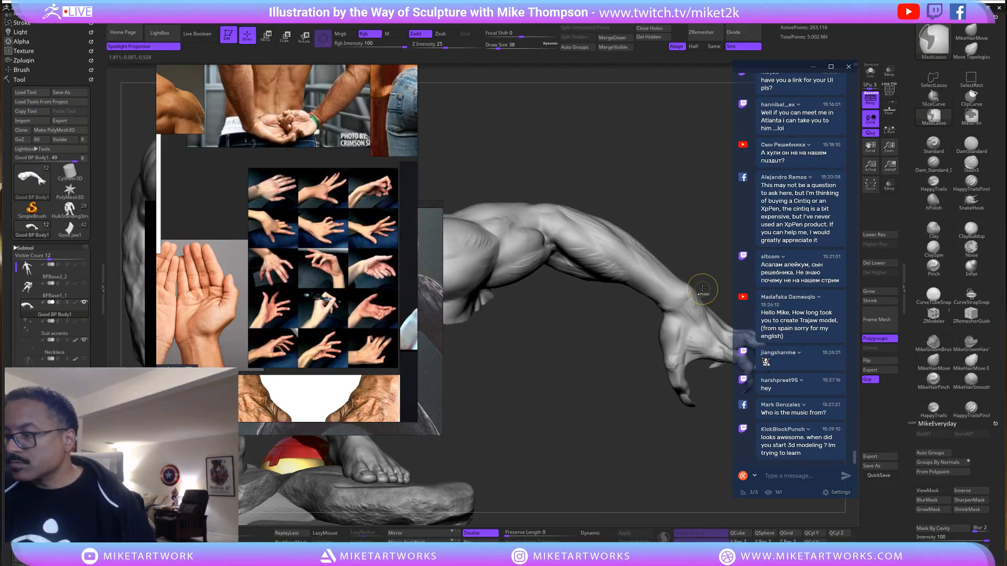
pyautogui.moveTo(683, 452); pyautogui.dragTo(679, 373)
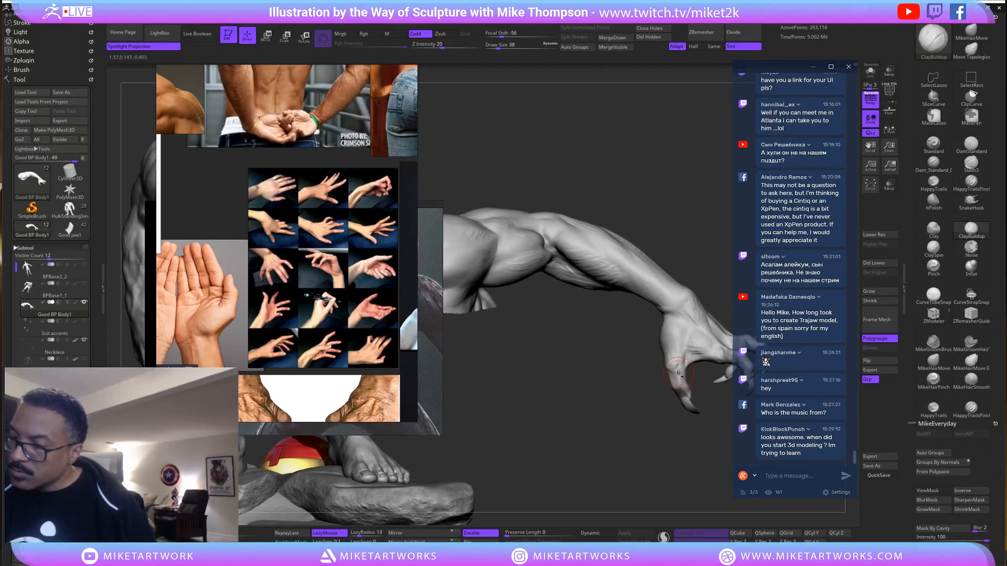
pyautogui.moveTo(658, 454)
pyautogui.mouseDown()
pyautogui.moveTo(683, 386)
pyautogui.moveTo(682, 343)
pyautogui.moveTo(708, 325)
pyautogui.moveTo(655, 377)
pyautogui.mouseUp()
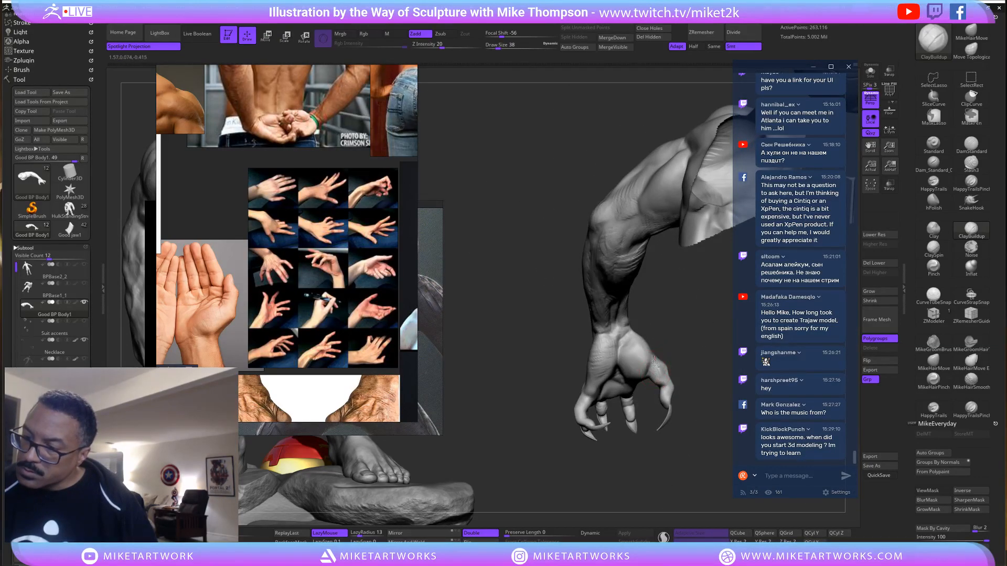
# Build up the fleshy thumb mound and the heel of the palm with ClayBuildup at draw size 38.
pyautogui.moveTo(678, 332)
pyautogui.mouseDown()
pyautogui.moveTo(648, 364)
pyautogui.moveTo(663, 349)
pyautogui.moveTo(670, 358)
pyautogui.moveTo(650, 380)
pyautogui.moveTo(628, 373)
pyautogui.moveTo(652, 364)
pyautogui.moveTo(639, 368)
pyautogui.mouseUp()
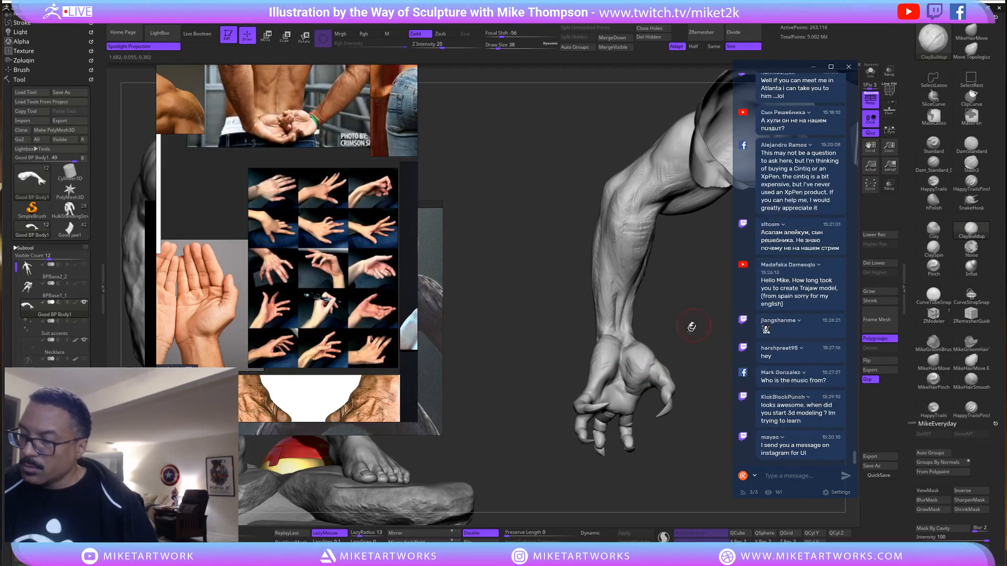
pyautogui.moveTo(690, 329); pyautogui.dragTo(660, 357)
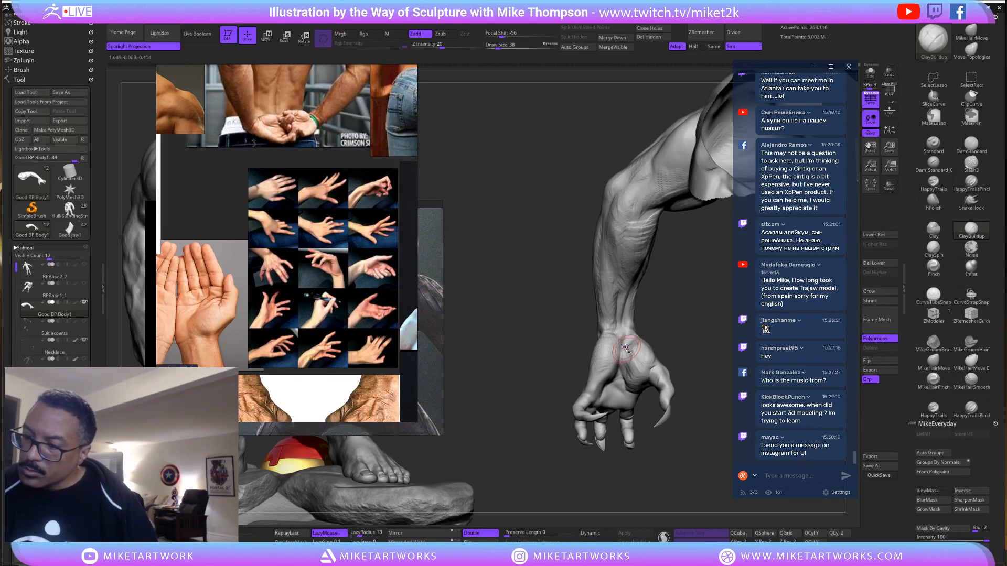
pyautogui.moveTo(674, 328); pyautogui.dragTo(633, 351)
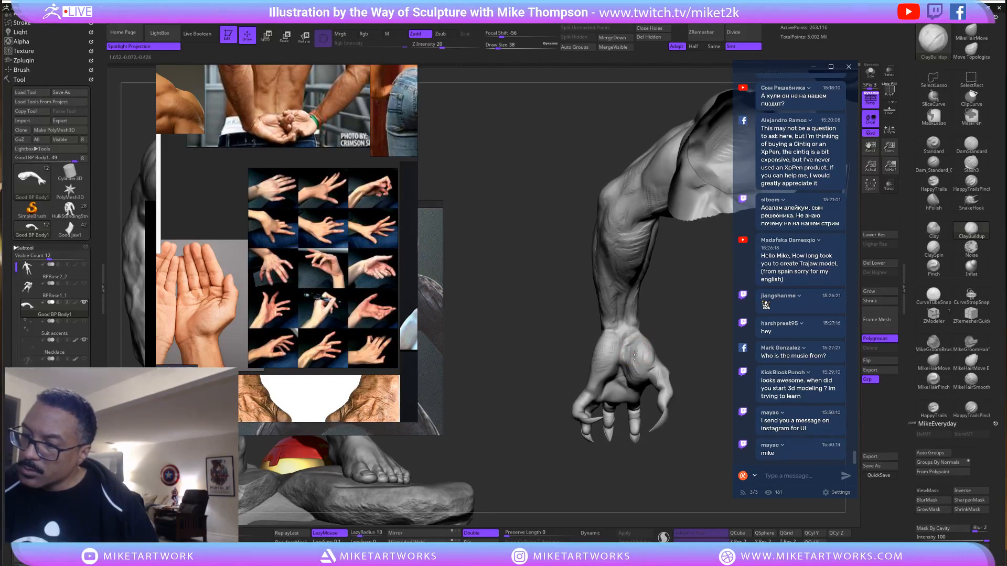
pyautogui.moveTo(690, 330); pyautogui.dragTo(619, 357)
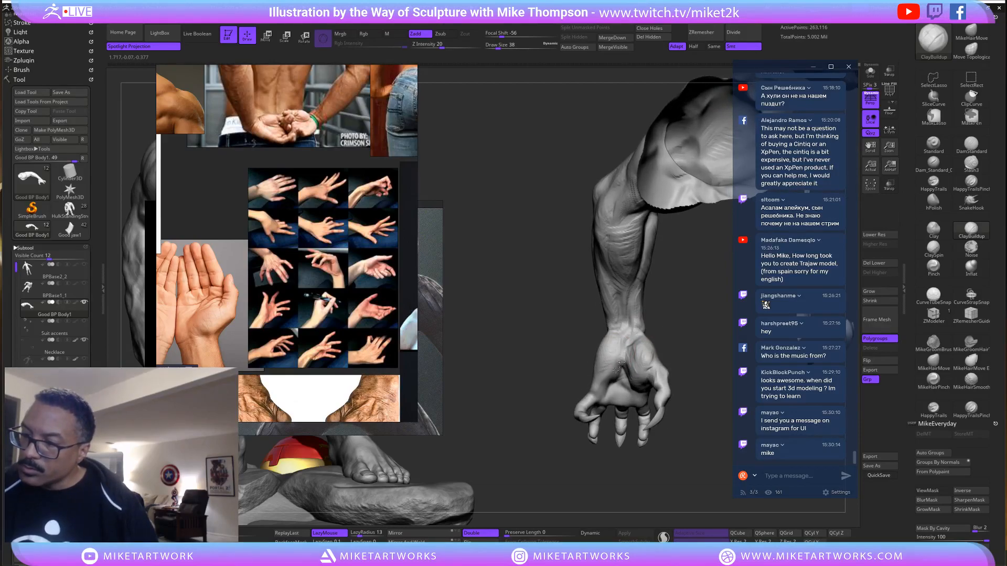
# Shape the palm's hollow and the pads at the base of the fingers with ClayBuildup.
pyautogui.moveTo(681, 319)
pyautogui.mouseDown()
pyautogui.moveTo(691, 329)
pyautogui.moveTo(683, 317)
pyautogui.moveTo(594, 385)
pyautogui.mouseUp()
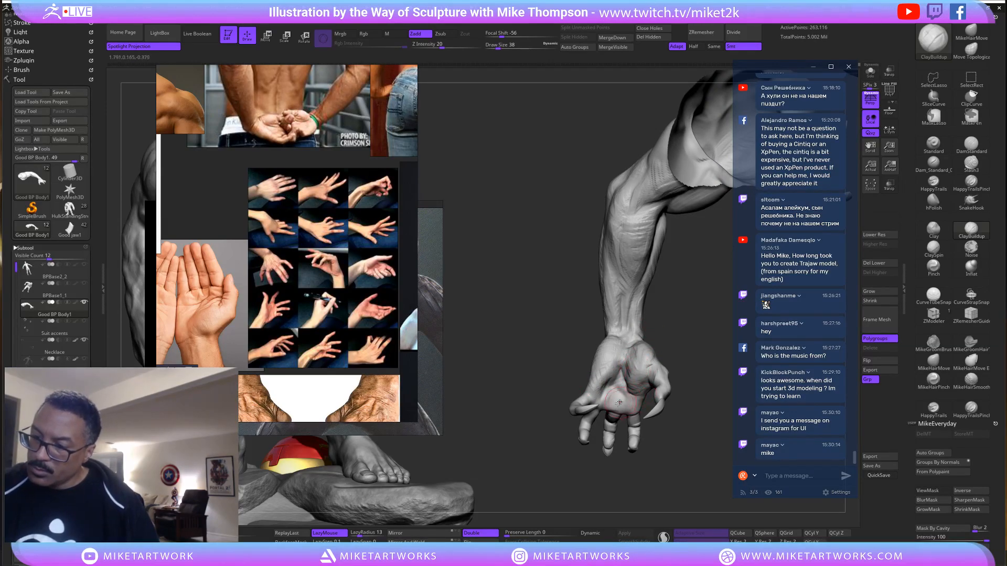
pyautogui.moveTo(689, 337); pyautogui.dragTo(632, 395)
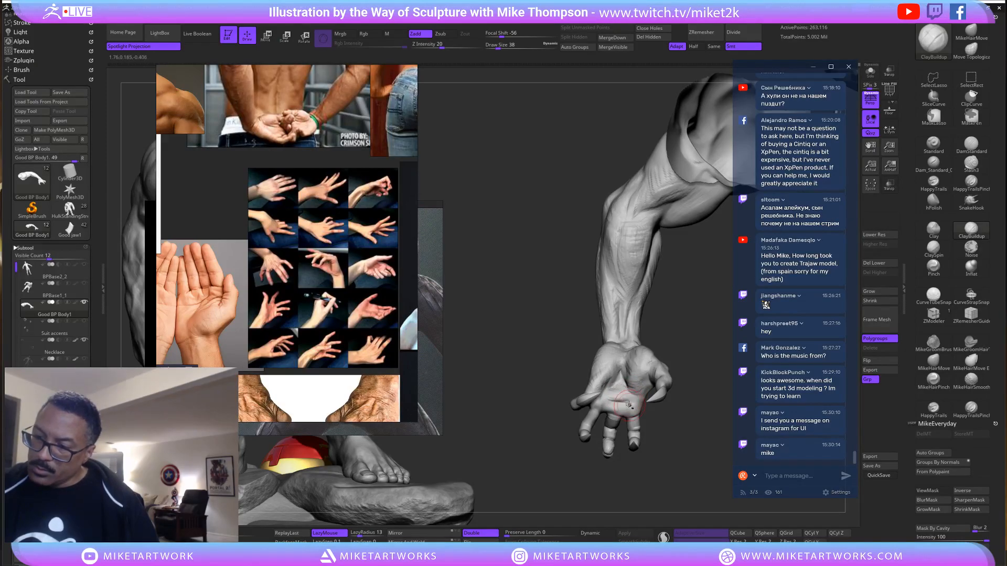
pyautogui.moveTo(678, 354)
pyautogui.mouseDown()
pyautogui.moveTo(718, 338)
pyautogui.moveTo(640, 380)
pyautogui.mouseUp()
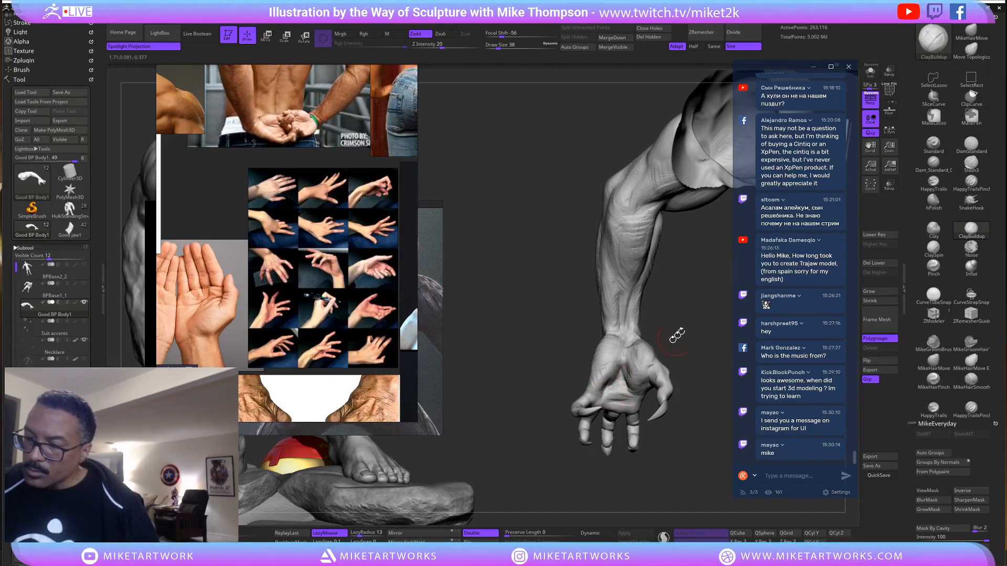
pyautogui.moveTo(677, 336); pyautogui.dragTo(604, 385)
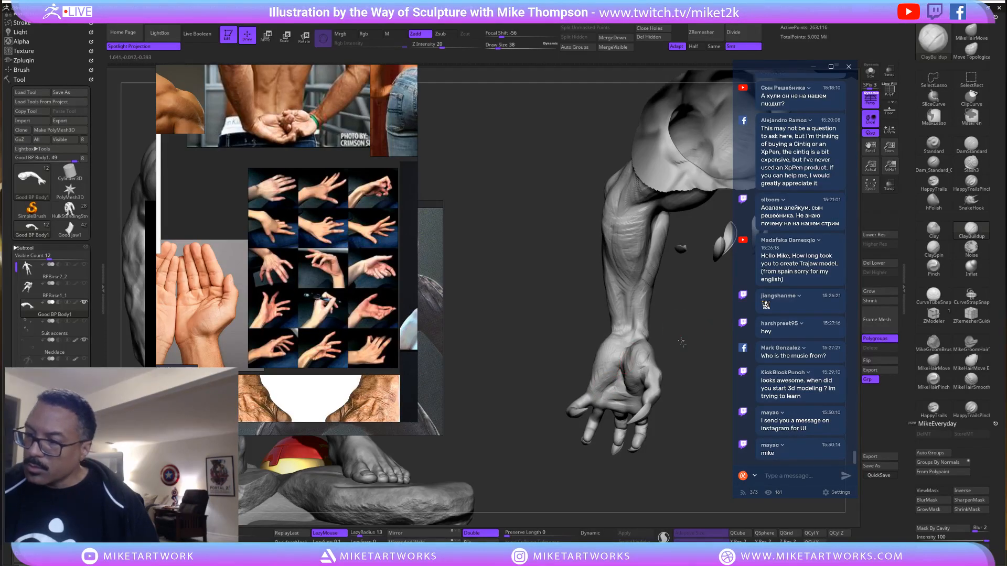
pyautogui.moveTo(691, 317); pyautogui.dragTo(677, 344)
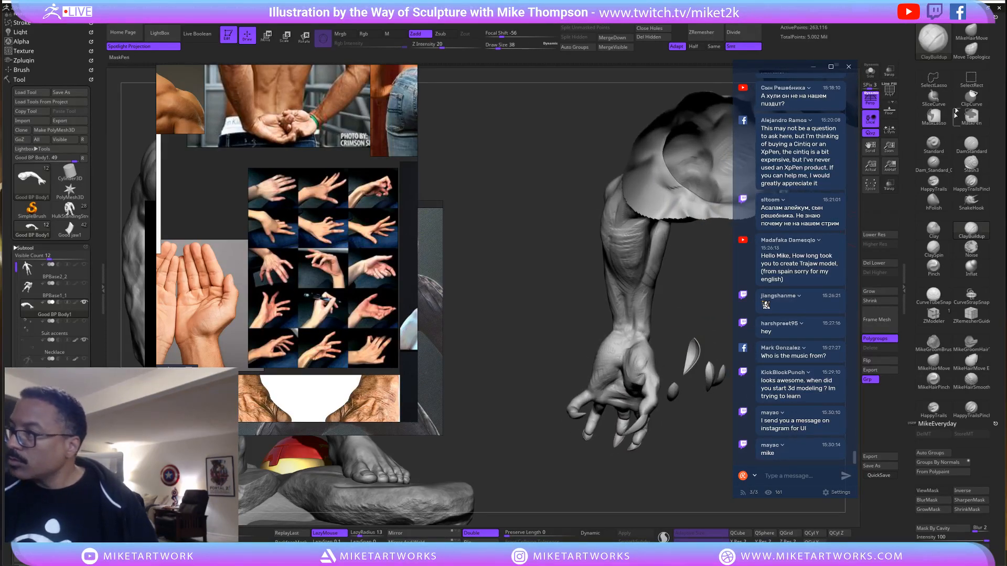
# Adjust the shape of the palm and the thumb side of the hand with the MikeHairMove brush.
pyautogui.click(972, 32)
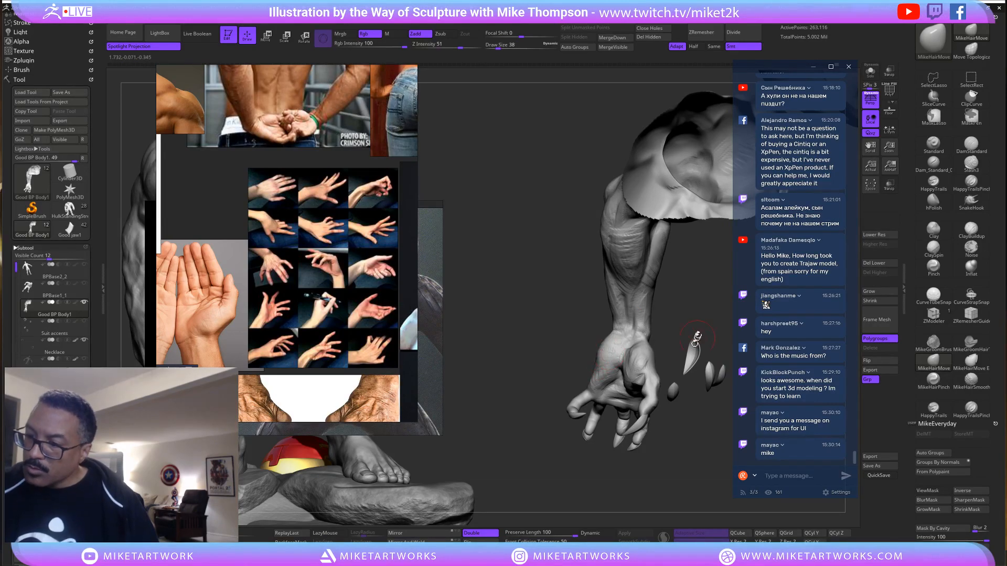
pyautogui.moveTo(697, 336); pyautogui.dragTo(660, 370)
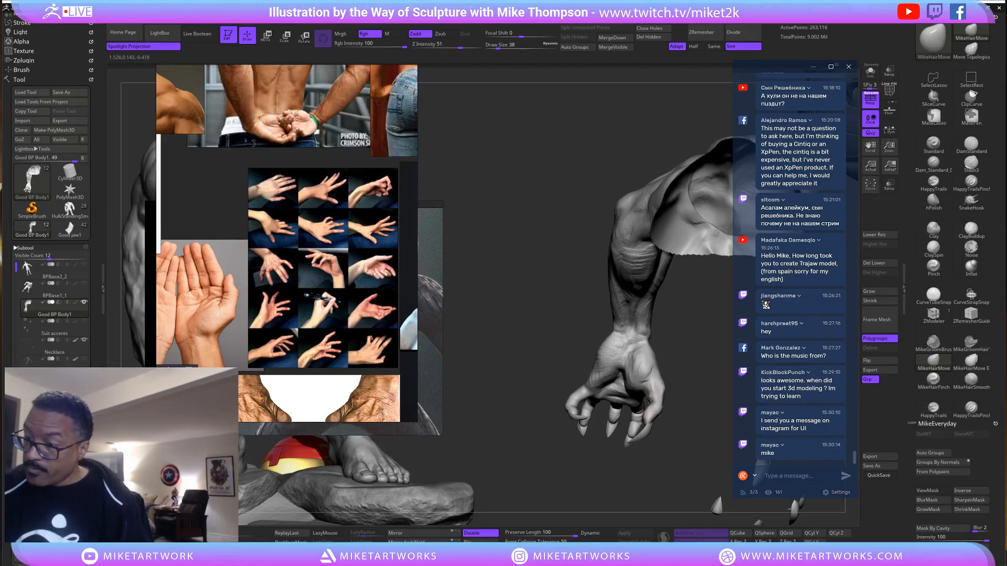
pyautogui.moveTo(691, 401)
pyautogui.mouseDown()
pyautogui.moveTo(653, 429)
pyautogui.moveTo(645, 367)
pyautogui.mouseUp()
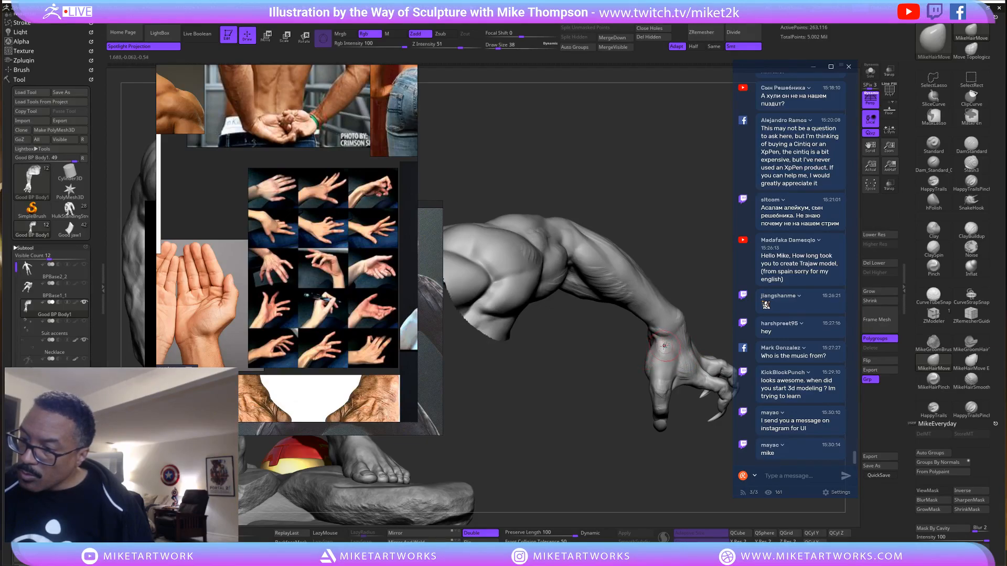
pyautogui.moveTo(664, 346)
pyautogui.mouseDown(button='right')
pyautogui.moveTo(654, 331)
pyautogui.moveTo(703, 283)
pyautogui.moveTo(702, 247)
pyautogui.moveTo(703, 285)
pyautogui.mouseUp(button='right')
# Switch to ClayBuildup at draw size 19 and refine the tendons and forms where the thumb meets the wrist.
pyautogui.click(971, 231)
pyautogui.press('s')
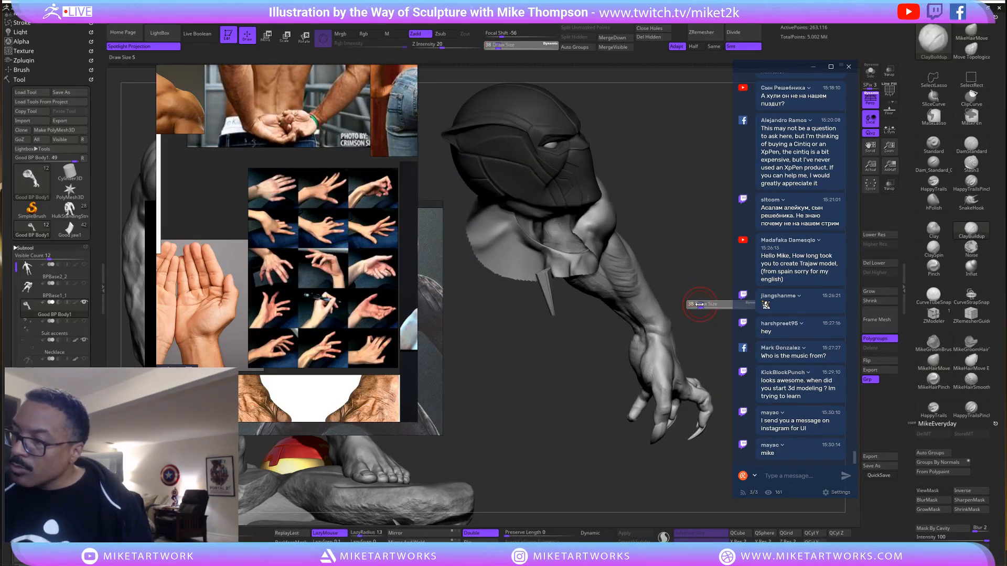
pyautogui.moveTo(690, 304); pyautogui.dragTo(644, 307)
pyautogui.moveTo(644, 307); pyautogui.dragTo(644, 336, button='right')
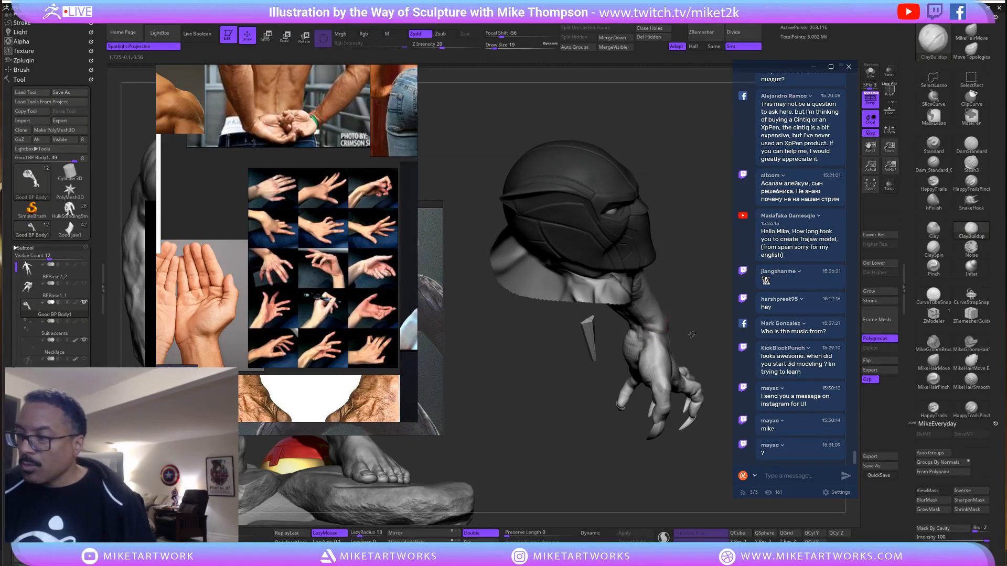
pyautogui.moveTo(692, 334); pyautogui.dragTo(664, 344)
pyautogui.moveTo(688, 299); pyautogui.dragTo(649, 351)
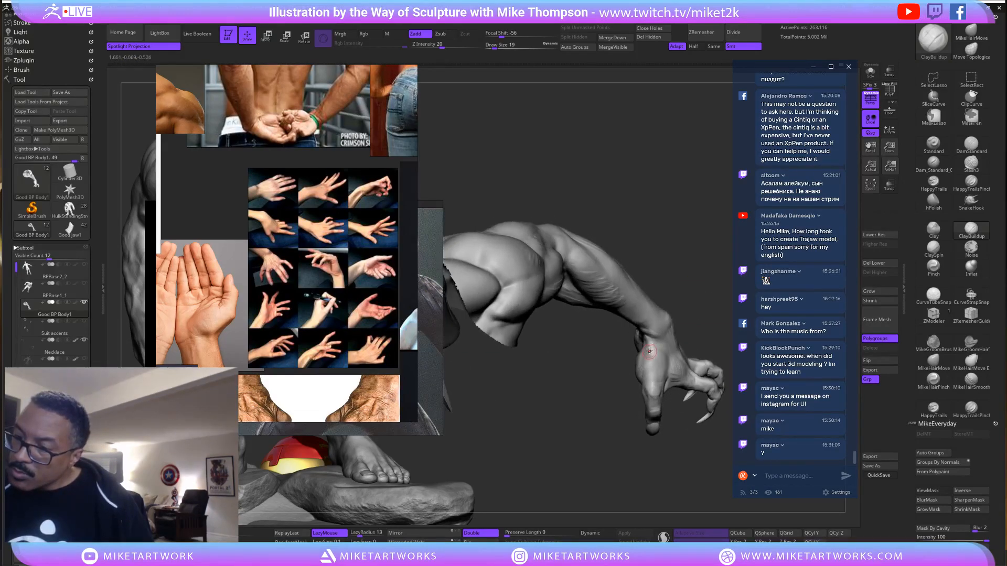
pyautogui.moveTo(693, 295); pyautogui.dragTo(657, 343)
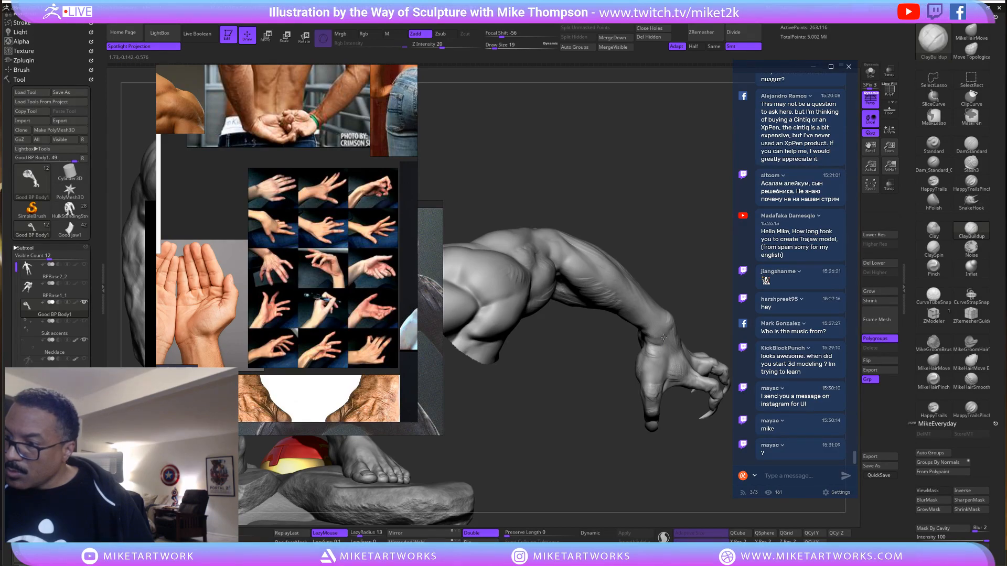
pyautogui.moveTo(663, 337); pyautogui.dragTo(658, 333)
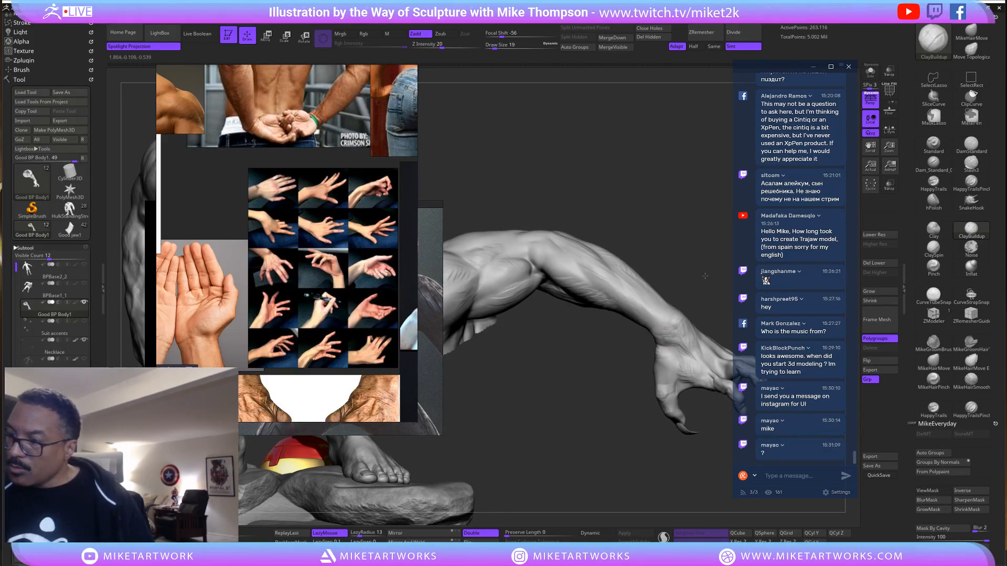
pyautogui.moveTo(705, 275); pyautogui.dragTo(649, 343)
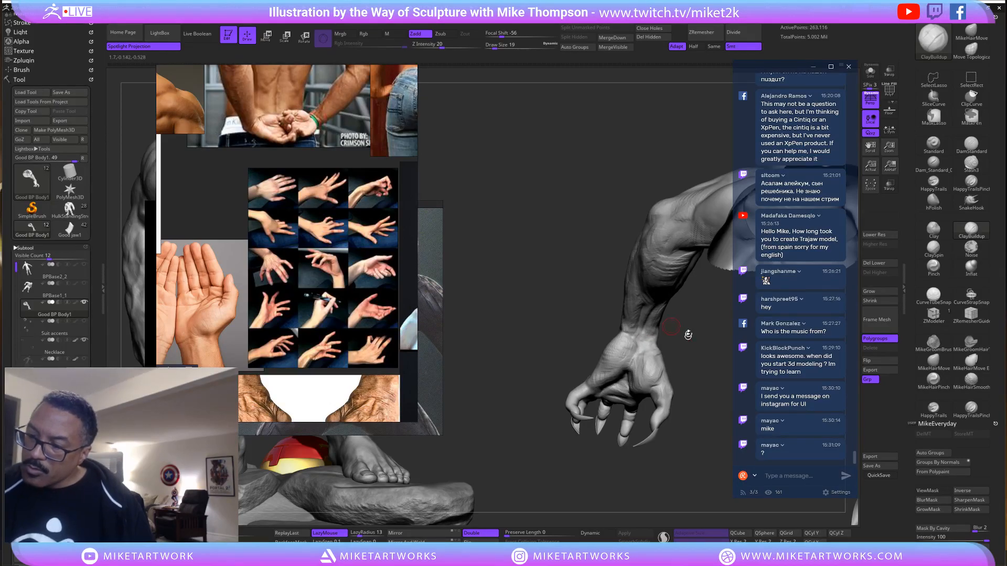
# Examine the isolated arm from several angles, checking the clawed hand, wrist and forearm against the shoulder.
pyautogui.moveTo(688, 335); pyautogui.dragTo(662, 320)
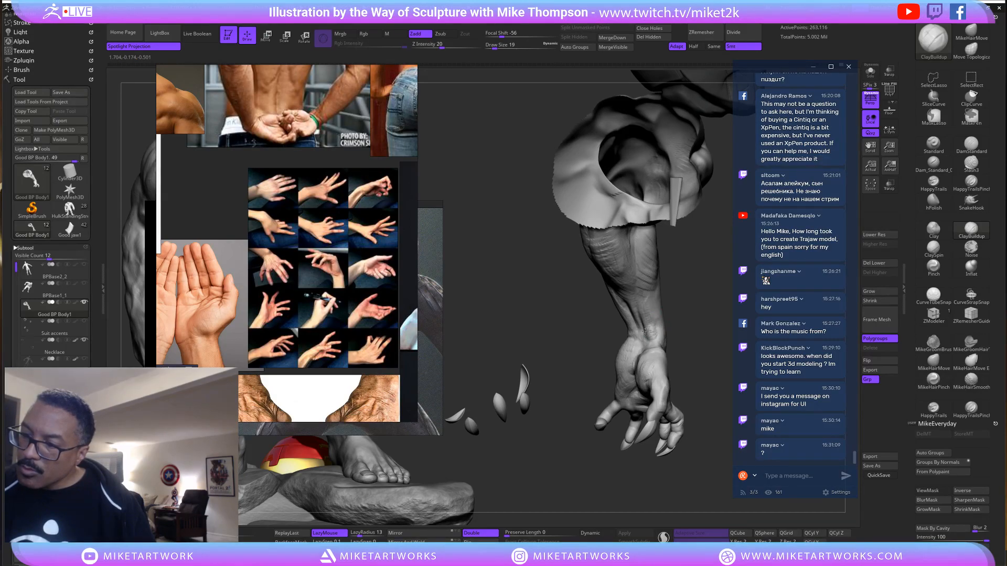
pyautogui.moveTo(690, 349); pyautogui.dragTo(652, 336)
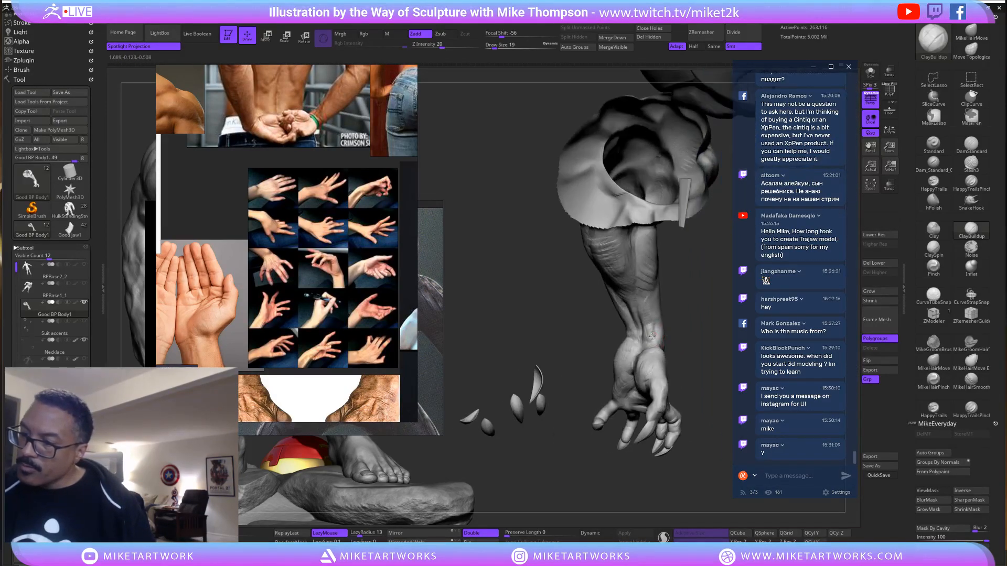
pyautogui.moveTo(705, 370); pyautogui.dragTo(692, 309)
pyautogui.moveTo(692, 267); pyautogui.dragTo(655, 314)
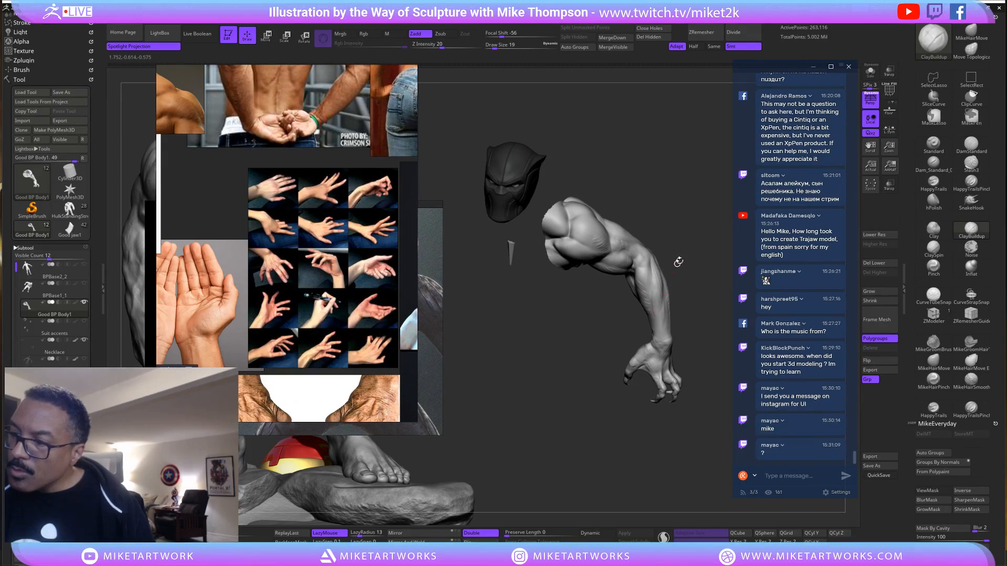
pyautogui.moveTo(678, 262); pyautogui.dragTo(646, 272)
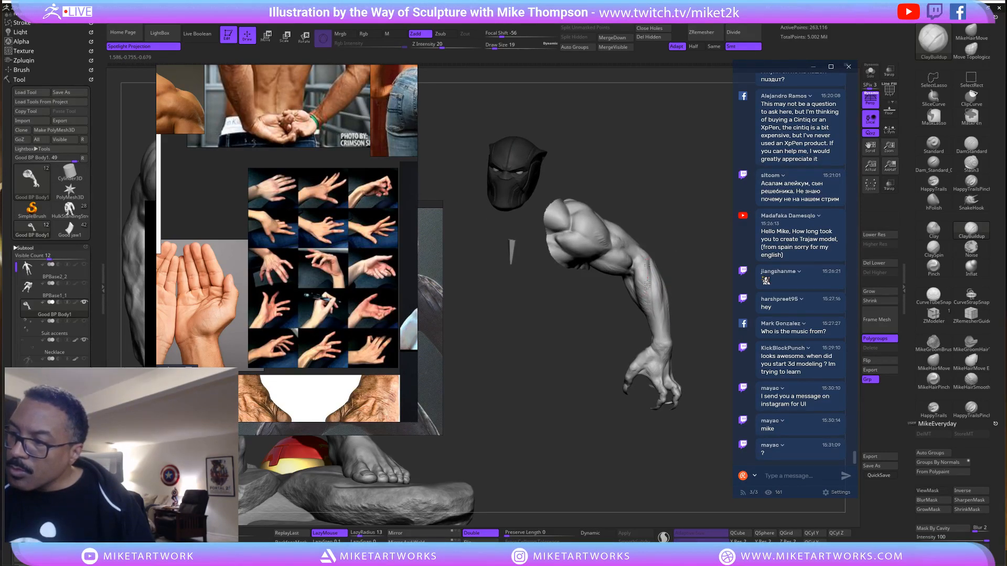
pyautogui.moveTo(695, 265)
pyautogui.mouseDown()
pyautogui.moveTo(706, 294)
pyautogui.moveTo(716, 252)
pyautogui.moveTo(692, 275)
pyautogui.mouseUp()
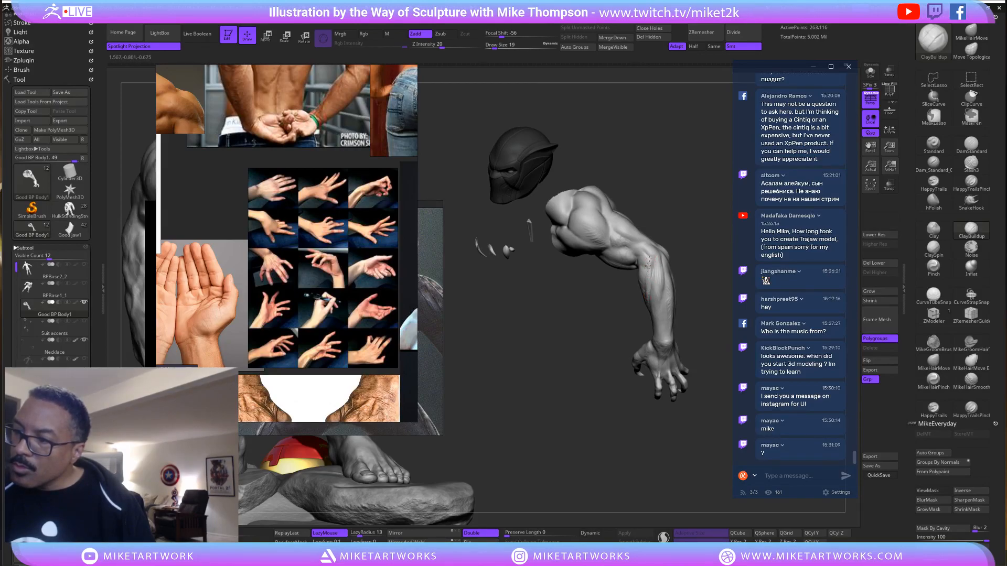
pyautogui.moveTo(705, 442); pyautogui.dragTo(686, 322)
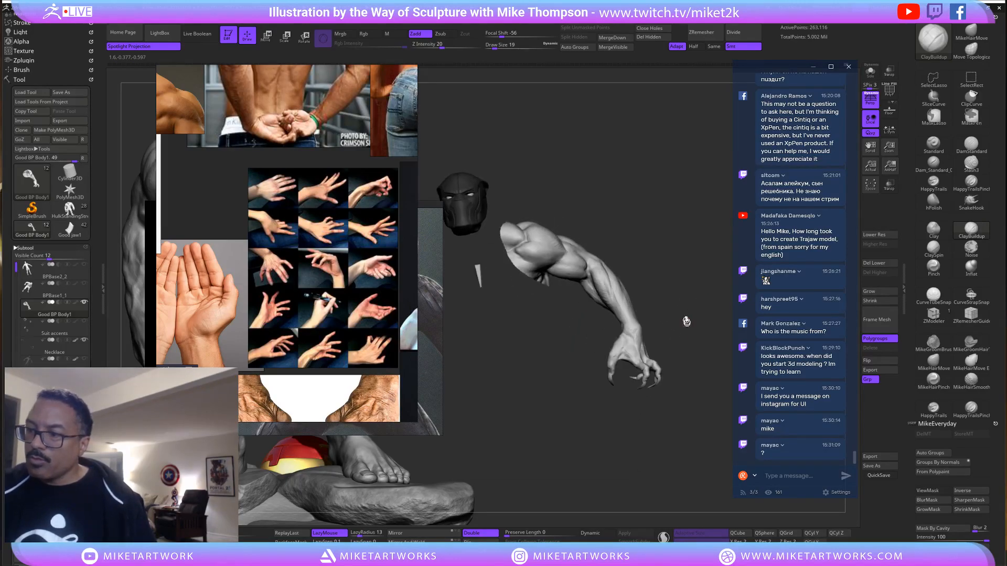
pyautogui.moveTo(672, 415)
pyautogui.mouseDown()
pyautogui.moveTo(659, 440)
pyautogui.moveTo(686, 323)
pyautogui.moveTo(701, 321)
pyautogui.moveTo(710, 339)
pyautogui.moveTo(637, 369)
pyautogui.mouseUp()
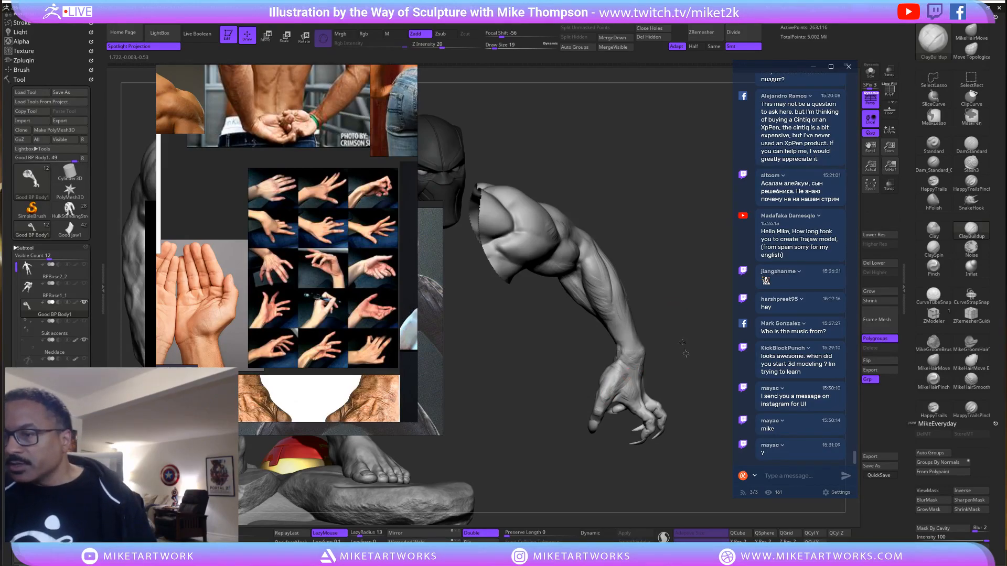
# Set ClayBuildup's draw size to 34 and refine the deltoid and the front of the shoulder.
pyautogui.moveTo(682, 341); pyautogui.dragTo(529, 302)
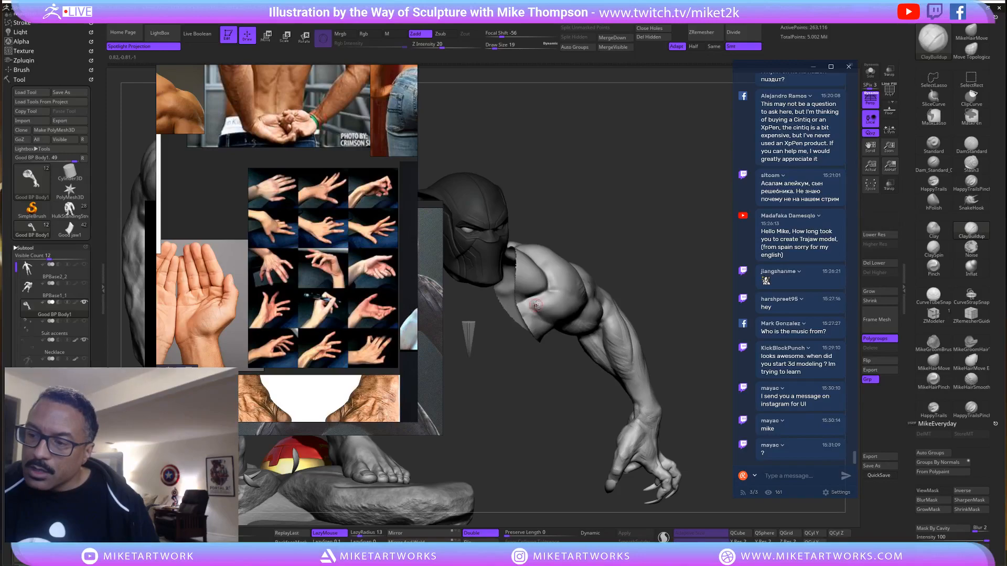
pyautogui.moveTo(638, 180); pyautogui.dragTo(551, 283)
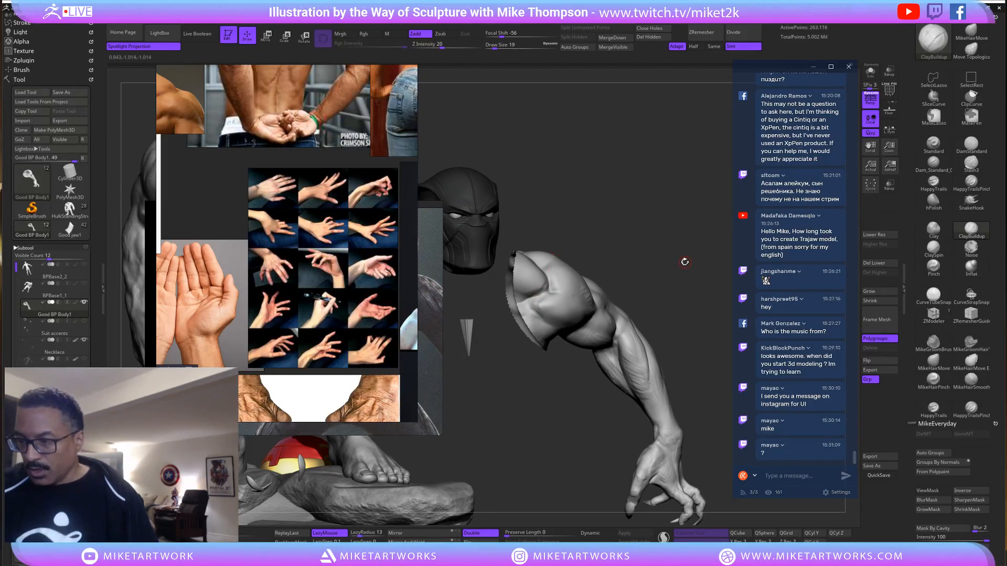
pyautogui.moveTo(684, 262); pyautogui.dragTo(703, 305)
pyautogui.press('s')
pyautogui.moveTo(664, 256); pyautogui.dragTo(540, 305)
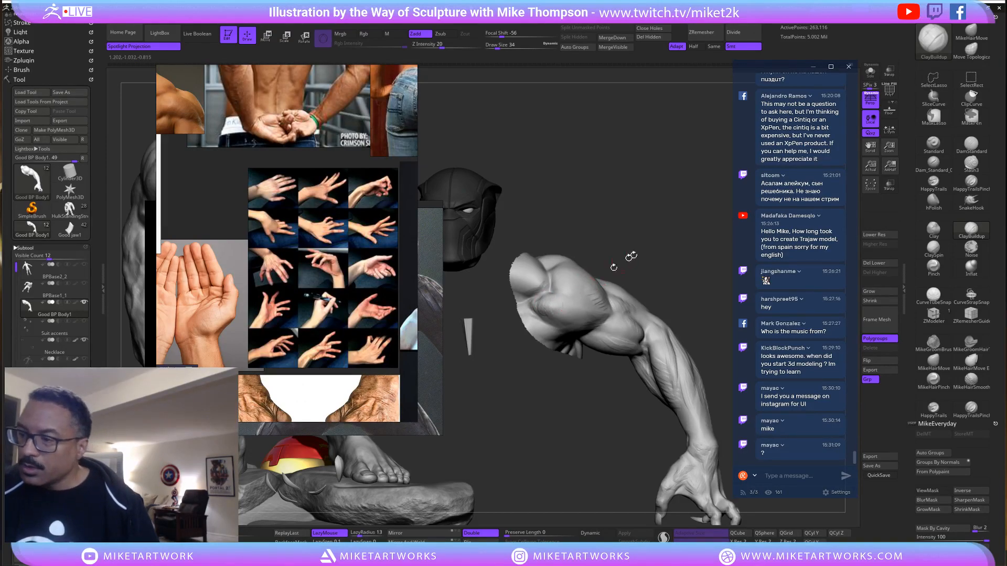
pyautogui.moveTo(631, 256); pyautogui.dragTo(614, 272)
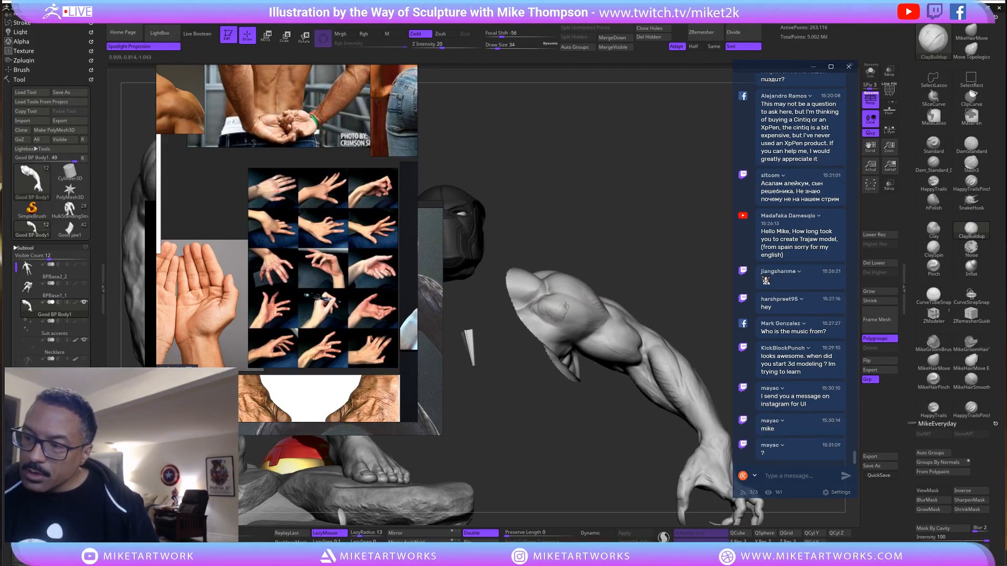
pyautogui.moveTo(670, 239); pyautogui.dragTo(702, 227)
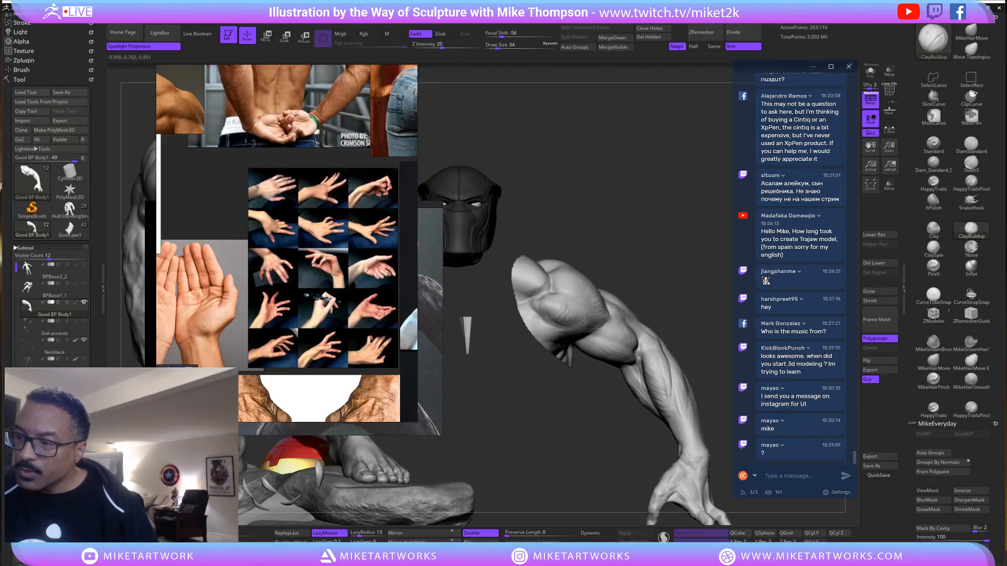
pyautogui.moveTo(661, 252)
pyautogui.mouseDown()
pyautogui.moveTo(685, 228)
pyautogui.moveTo(670, 236)
pyautogui.moveTo(677, 264)
pyautogui.moveTo(666, 252)
pyautogui.moveTo(653, 256)
pyautogui.mouseUp()
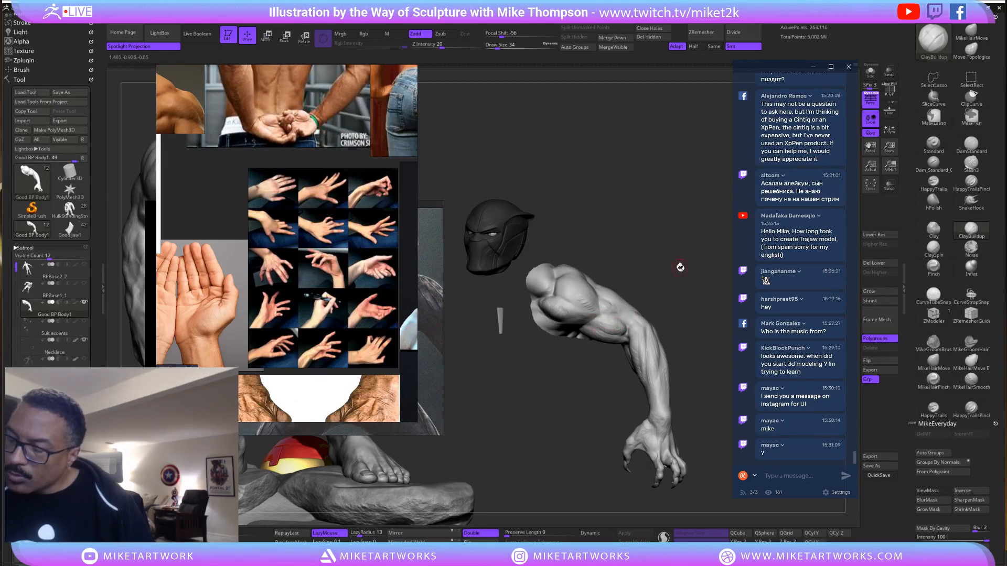
# Define the muscle forms where the deltoid runs into the upper arm with ClayBuildup.
pyautogui.moveTo(680, 267); pyautogui.dragTo(623, 320)
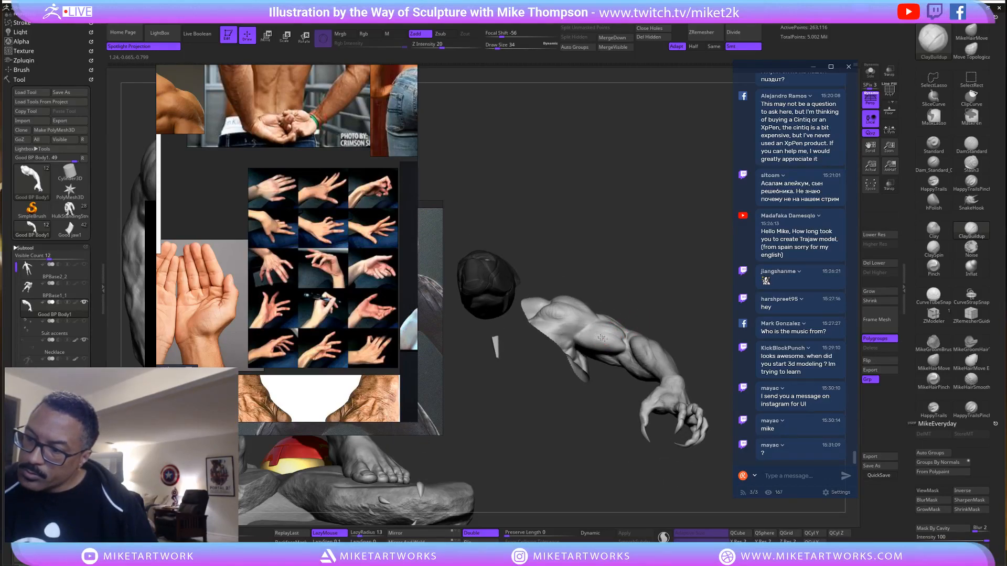
pyautogui.moveTo(671, 300); pyautogui.dragTo(576, 334)
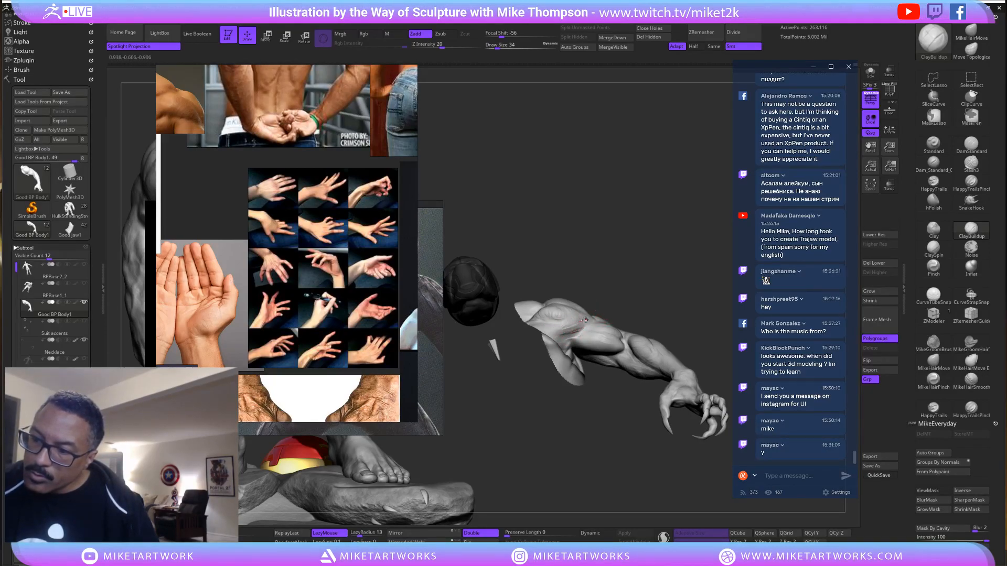
pyautogui.moveTo(659, 275); pyautogui.dragTo(567, 333)
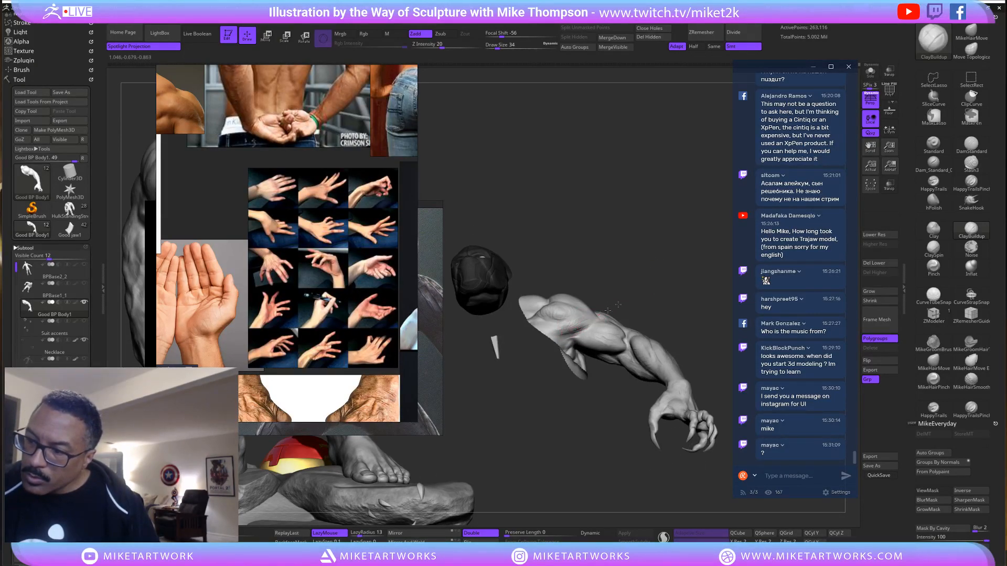
pyautogui.moveTo(618, 305); pyautogui.dragTo(618, 281)
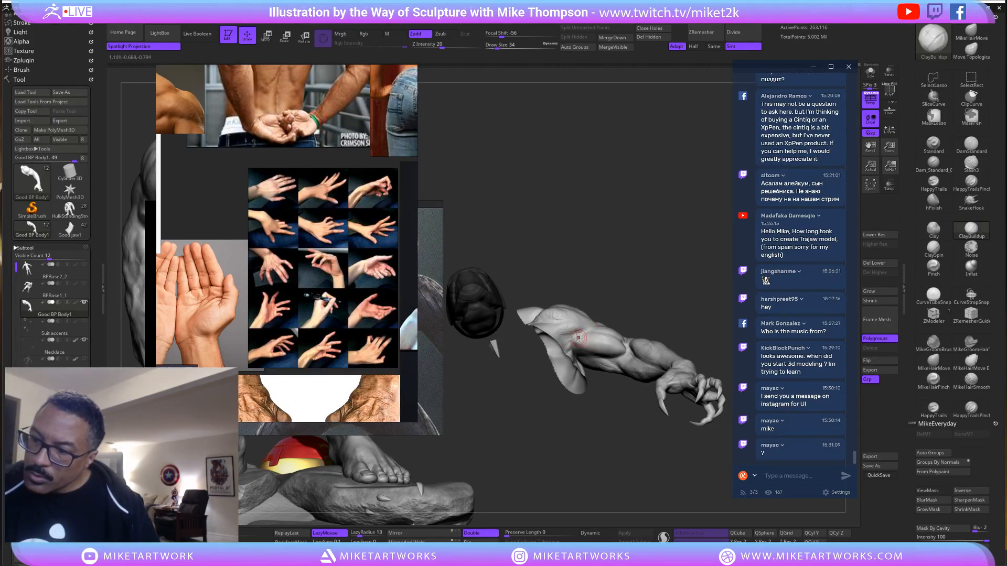
pyautogui.moveTo(624, 317); pyautogui.dragTo(658, 276)
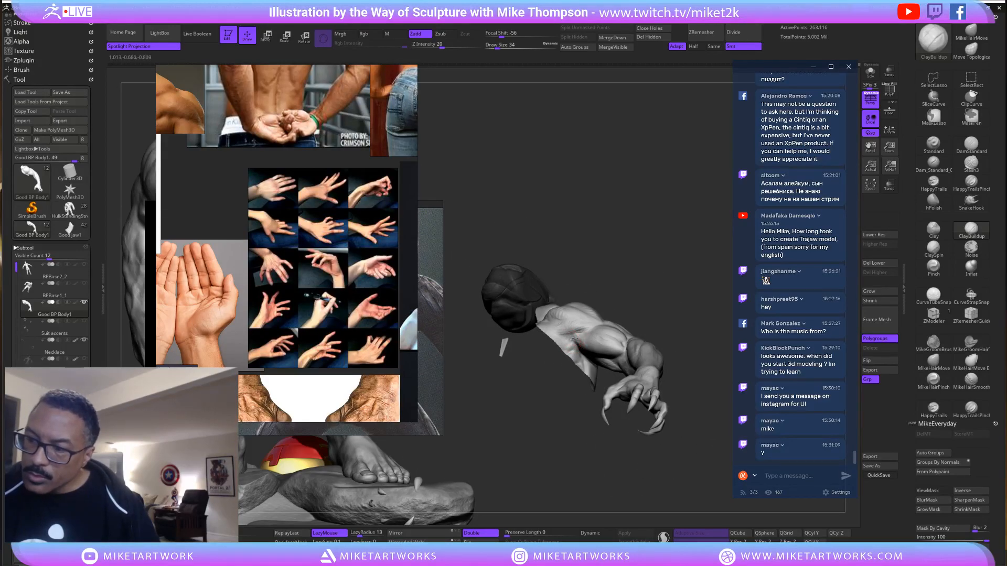
pyautogui.moveTo(571, 340); pyautogui.dragTo(577, 325)
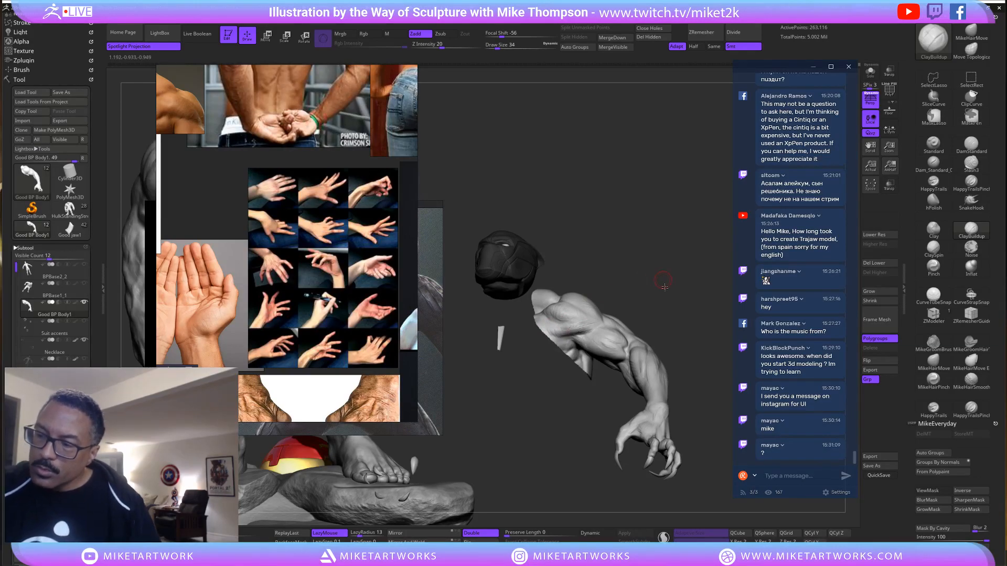
# Refine the outer upper arm towards the elbow with ClayBuildup and unhide the rest of the body.
pyautogui.moveTo(664, 287); pyautogui.dragTo(573, 313)
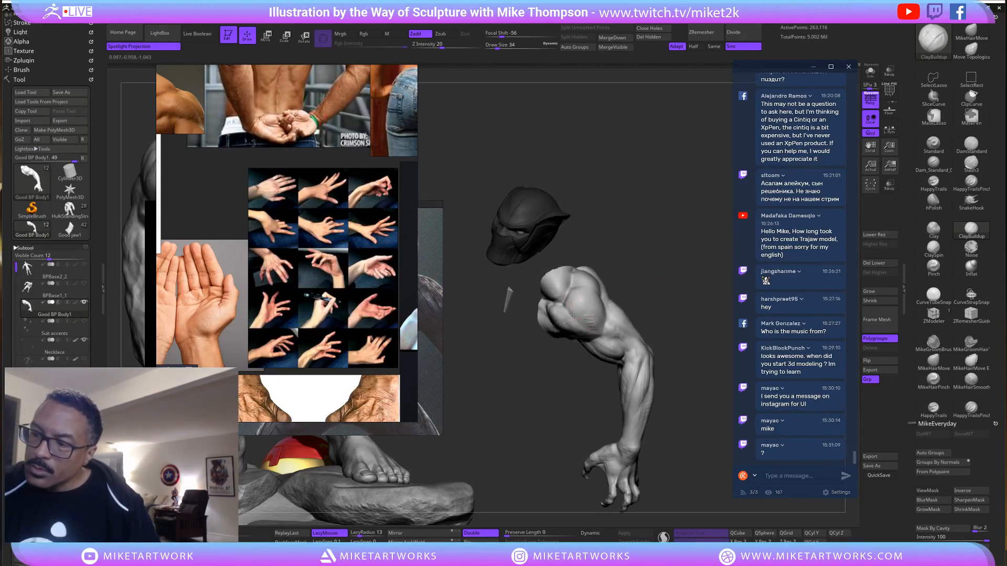
pyautogui.moveTo(700, 336); pyautogui.dragTo(655, 325)
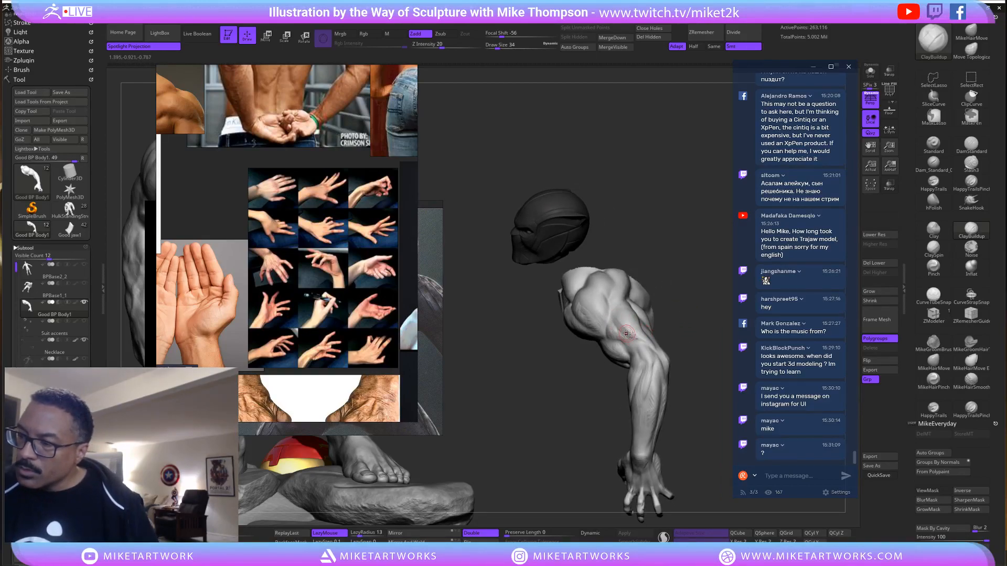
pyautogui.moveTo(697, 416); pyautogui.dragTo(633, 359)
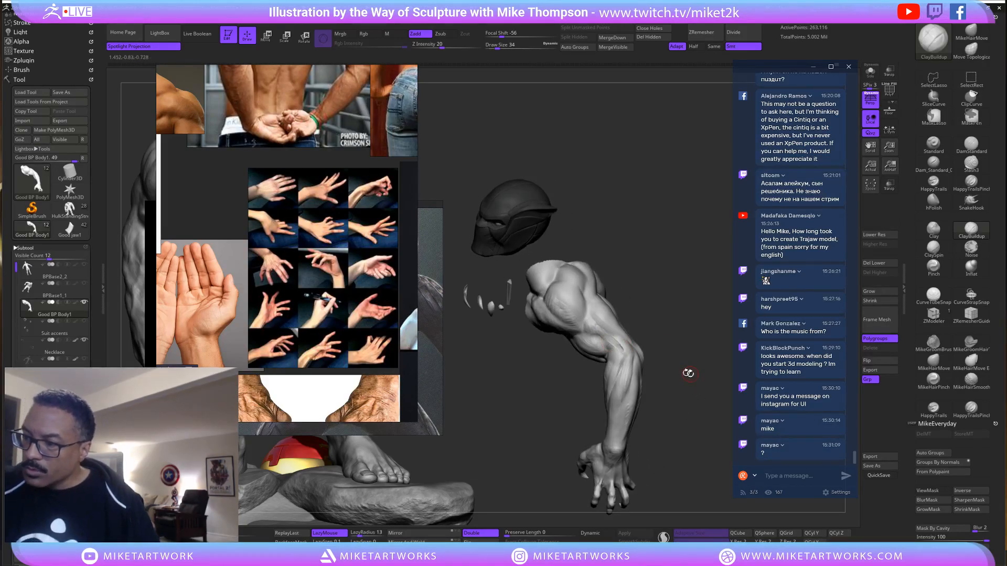
pyautogui.moveTo(688, 374); pyautogui.dragTo(716, 420)
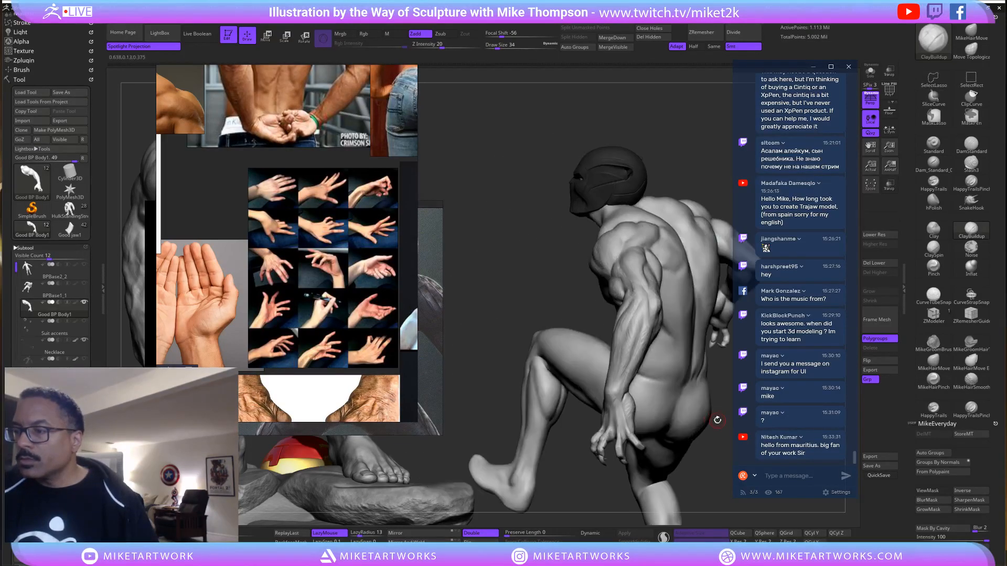
pyautogui.moveTo(617, 507); pyautogui.dragTo(566, 477)
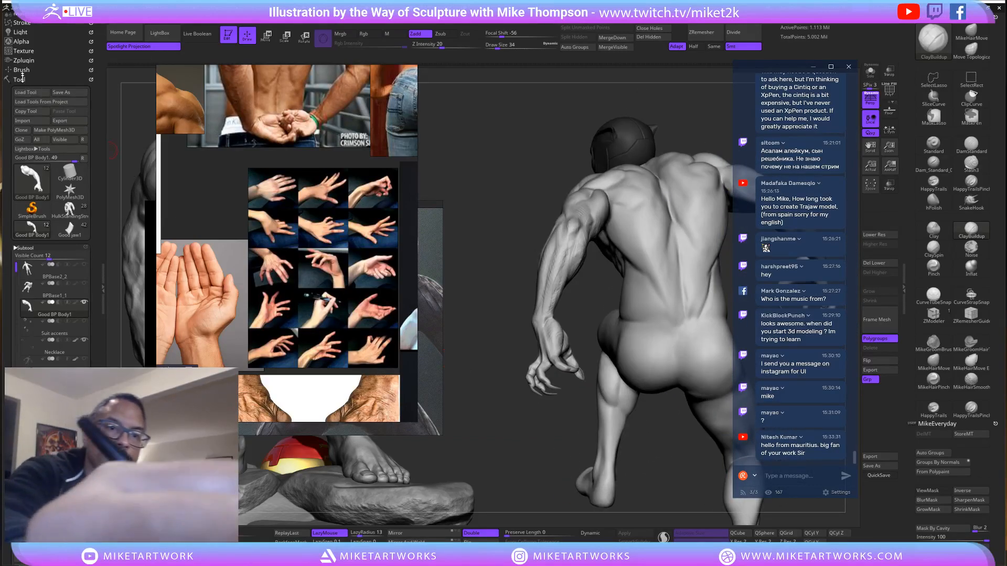
# Flip the light behind the model and inspect the full figure as a dark silhouette.
pyautogui.click(21, 33)
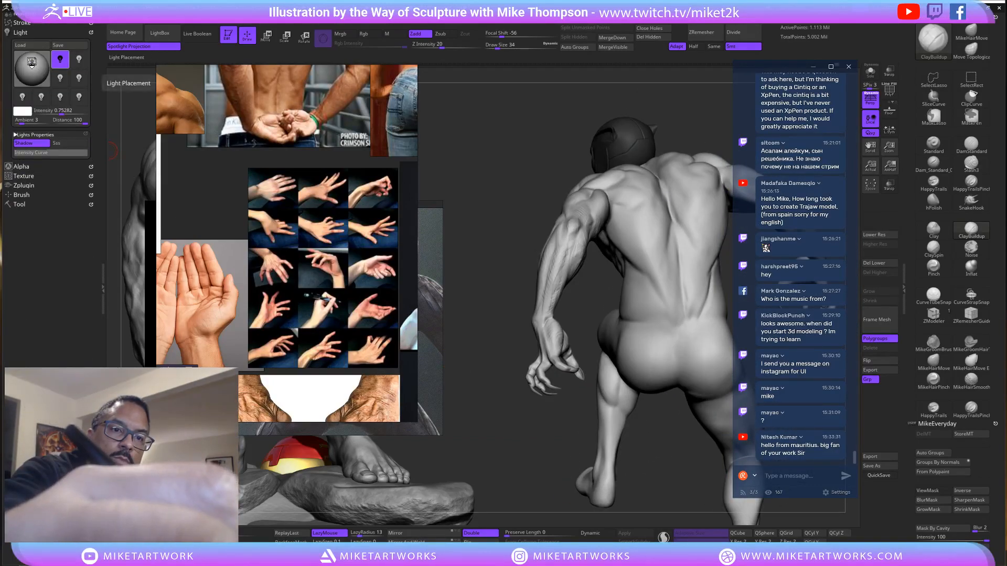
pyautogui.click(36, 64)
pyautogui.moveTo(548, 480); pyautogui.dragTo(789, 396)
pyautogui.moveTo(614, 470); pyautogui.dragTo(723, 298)
pyautogui.moveTo(707, 380); pyautogui.dragTo(713, 368)
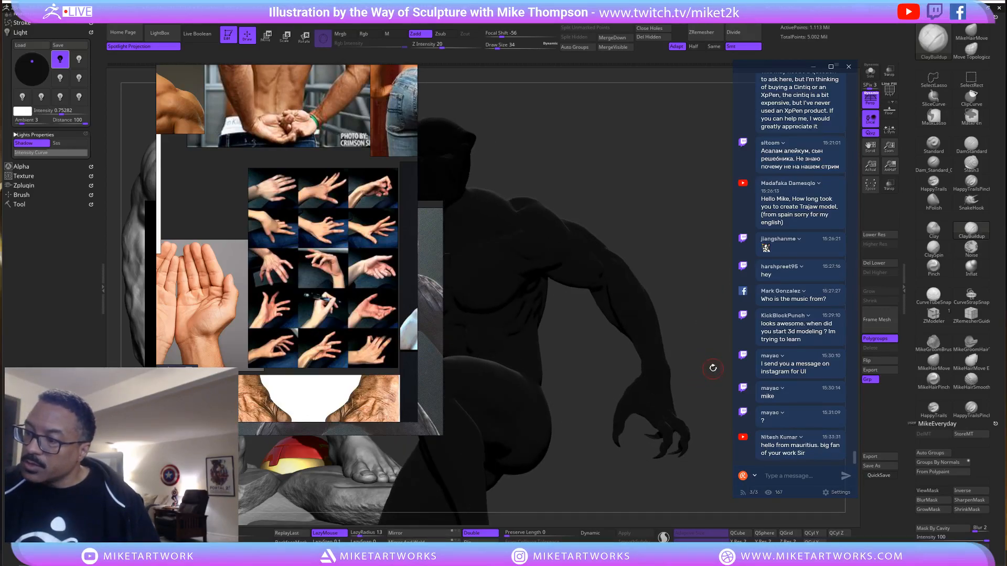
# Switch to MikeHairMove at draw size 86, try adjusting the forearm and wrist silhouette, and undo the attempts.
pyautogui.click(933, 361)
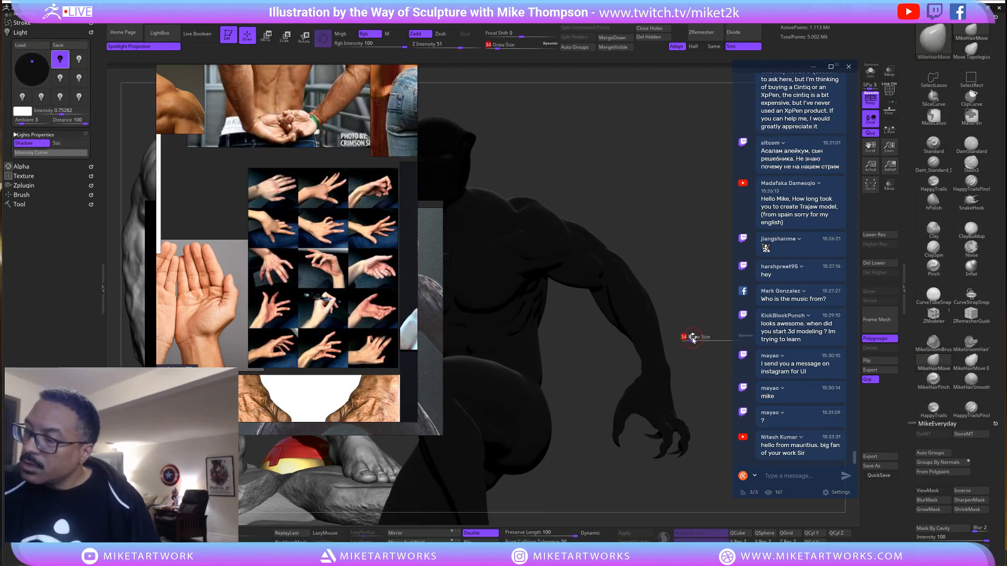
pyautogui.press('s')
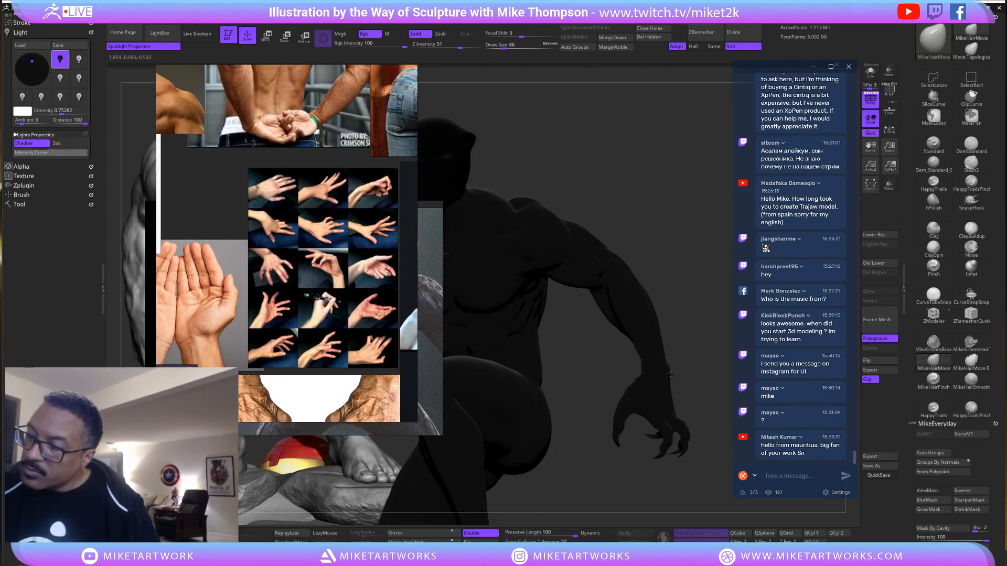
pyautogui.hotkey('ctrl', 'z')
pyautogui.hotkey('ctrl', 'z')
pyautogui.hotkey('ctrl', 'z')
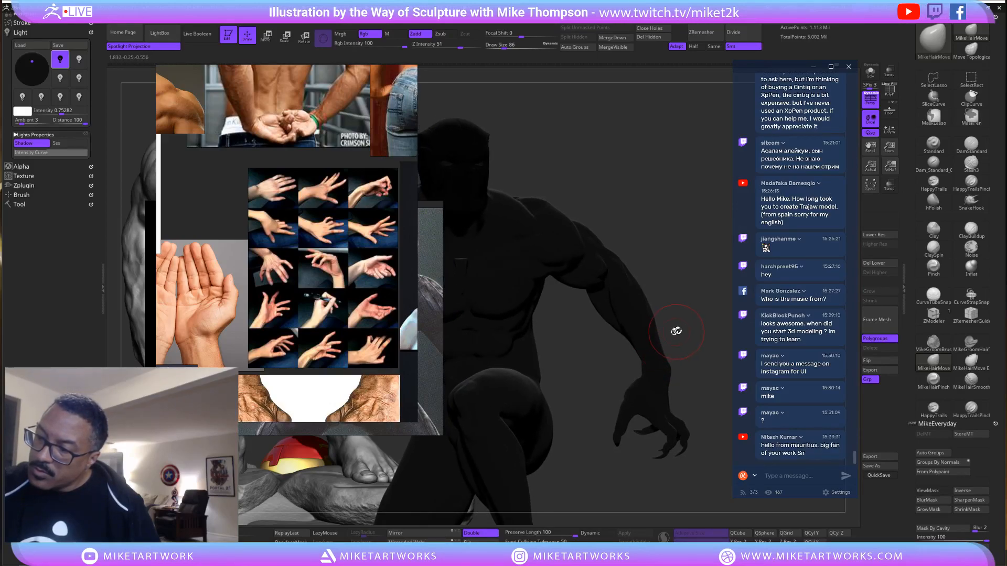
pyautogui.hotkey('ctrl', 'z')
pyautogui.hotkey('ctrl', 'z')
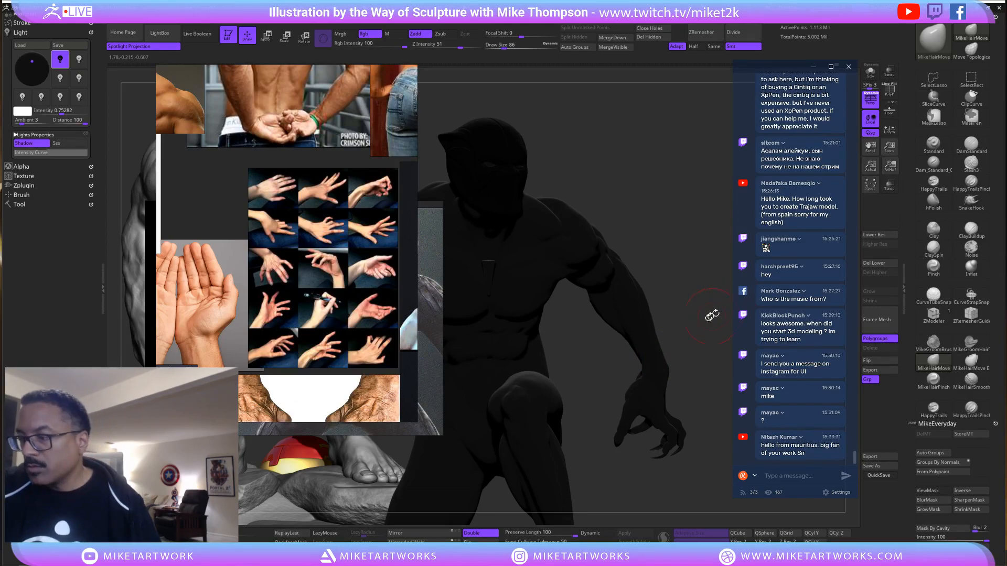
# Check the arm's silhouette from other angles and return the light to the front of the model.
pyautogui.moveTo(713, 315); pyautogui.dragTo(741, 489)
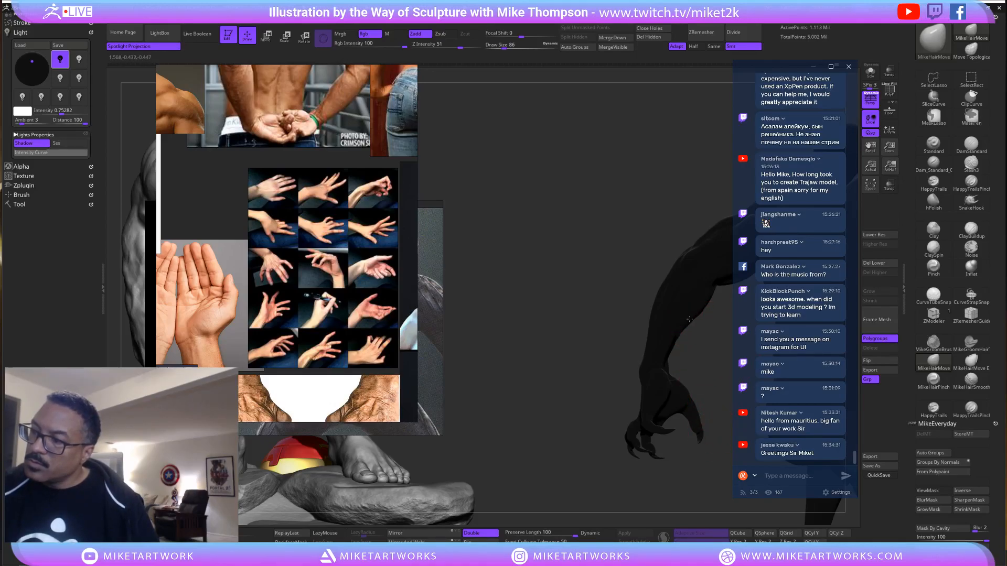
pyautogui.moveTo(697, 483); pyautogui.dragTo(558, 375)
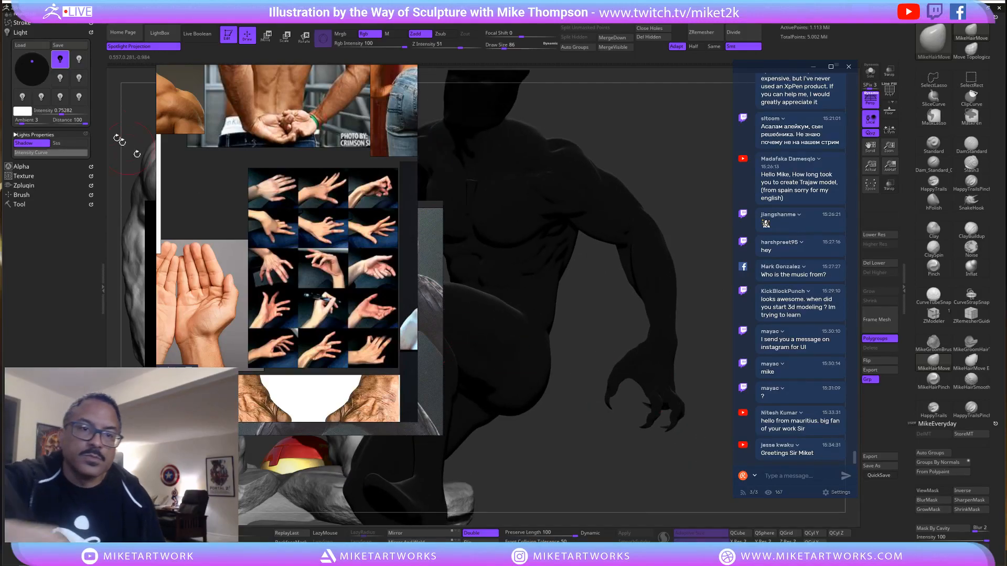
pyautogui.click(32, 62)
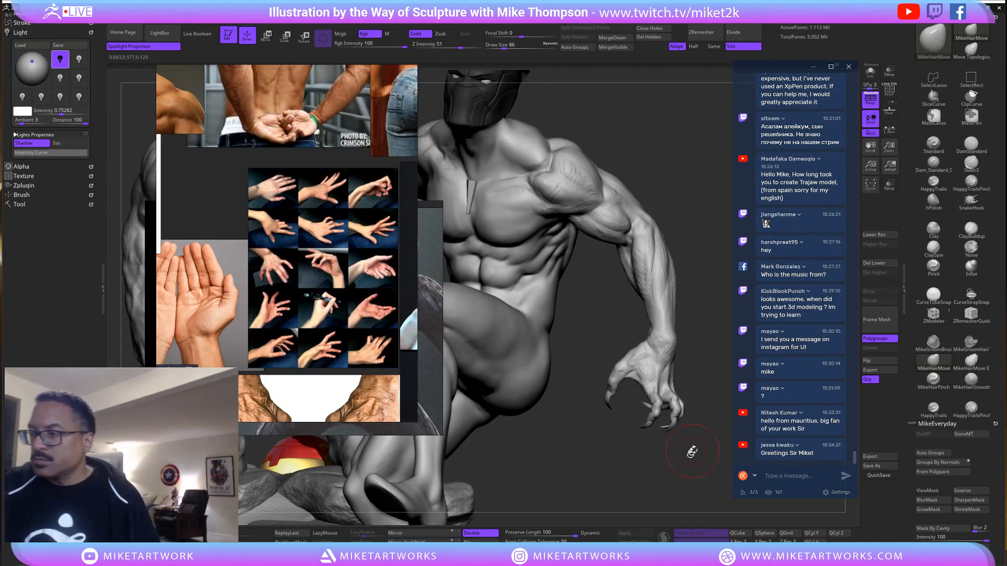
pyautogui.moveTo(691, 472)
pyautogui.mouseDown()
pyautogui.moveTo(718, 475)
pyautogui.moveTo(704, 473)
pyautogui.mouseUp()
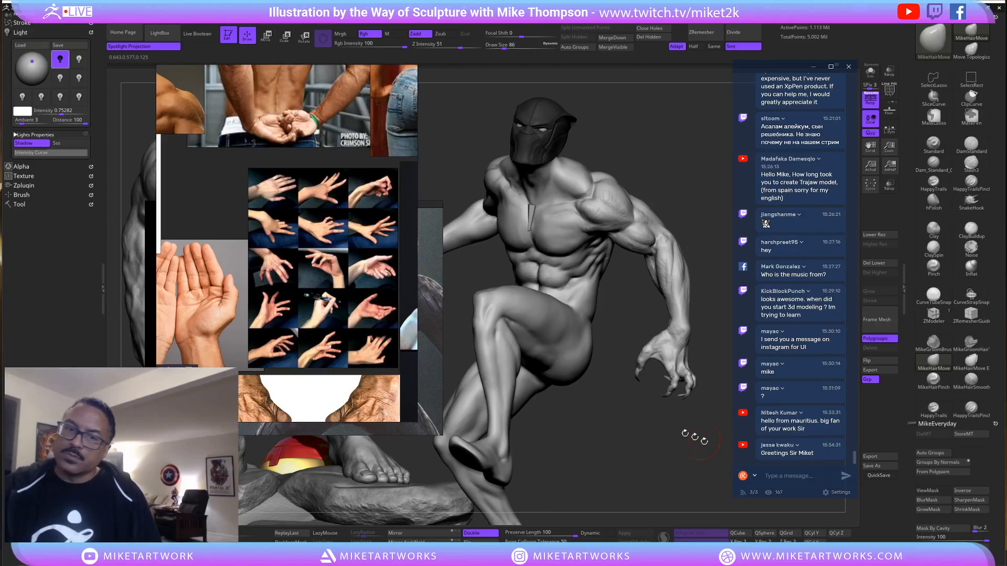
pyautogui.click(19, 204)
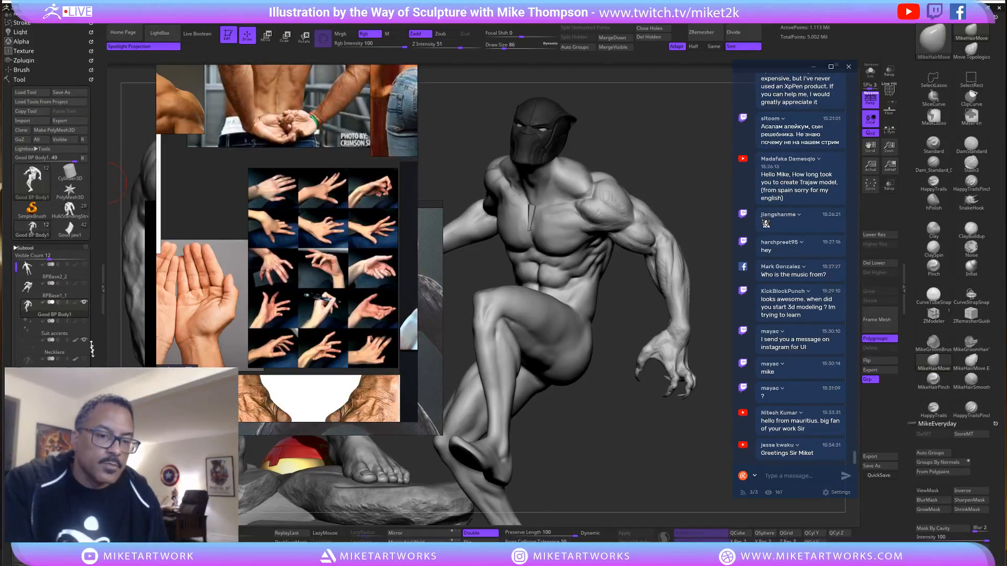
# Turn on polypaint for the Good BP Body1 subtool and view the darkened figure from a new angle.
pyautogui.click(76, 303)
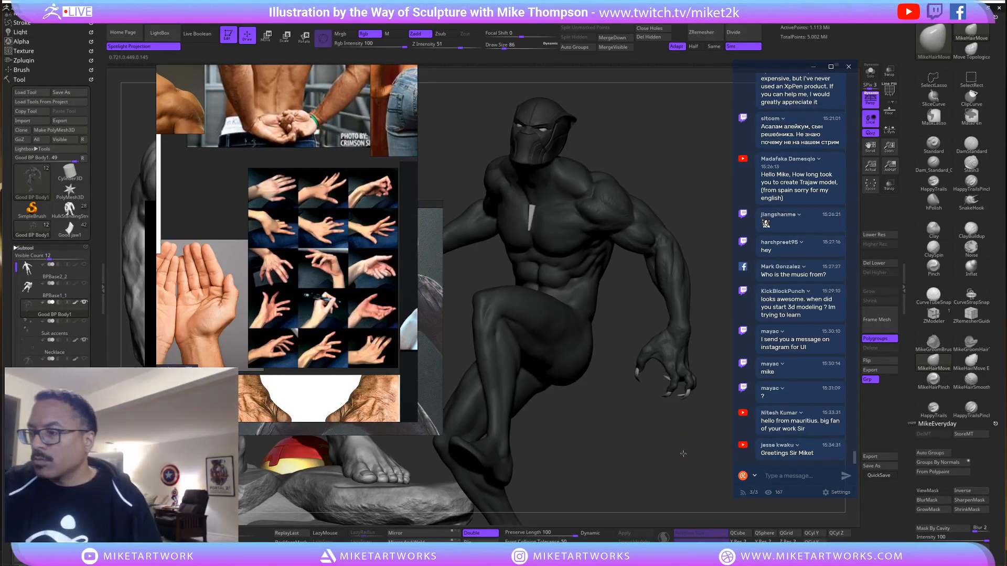
pyautogui.moveTo(683, 452)
pyautogui.mouseDown()
pyautogui.moveTo(702, 459)
pyautogui.moveTo(685, 449)
pyautogui.moveTo(709, 439)
pyautogui.moveTo(580, 442)
pyautogui.moveTo(695, 394)
pyautogui.mouseUp()
pyautogui.moveTo(556, 488); pyautogui.dragTo(702, 414)
pyautogui.keyDown('alt'); pyautogui.moveTo(627, 382); pyautogui.dragTo(646, 408); pyautogui.keyUp('alt')
# Save the tool over the existing BPBase2_2.ZTL file, moving the reference images aside to reach the dialog.
pyautogui.click(78, 93)
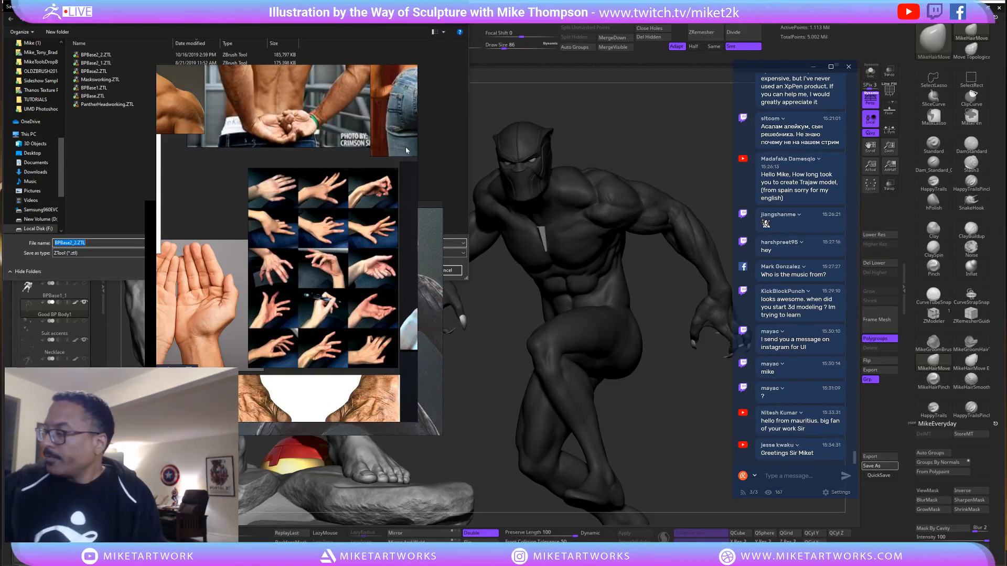
pyautogui.moveTo(358, 199); pyautogui.dragTo(184, 431, button='right')
pyautogui.moveTo(413, 322); pyautogui.dragTo(363, 479, button='right')
pyautogui.click(413, 273)
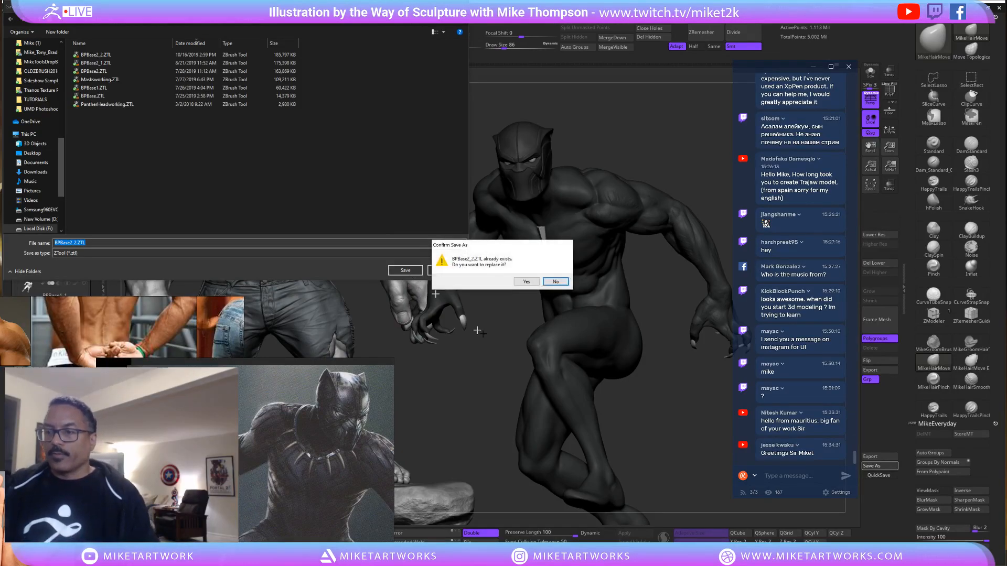
pyautogui.click(526, 282)
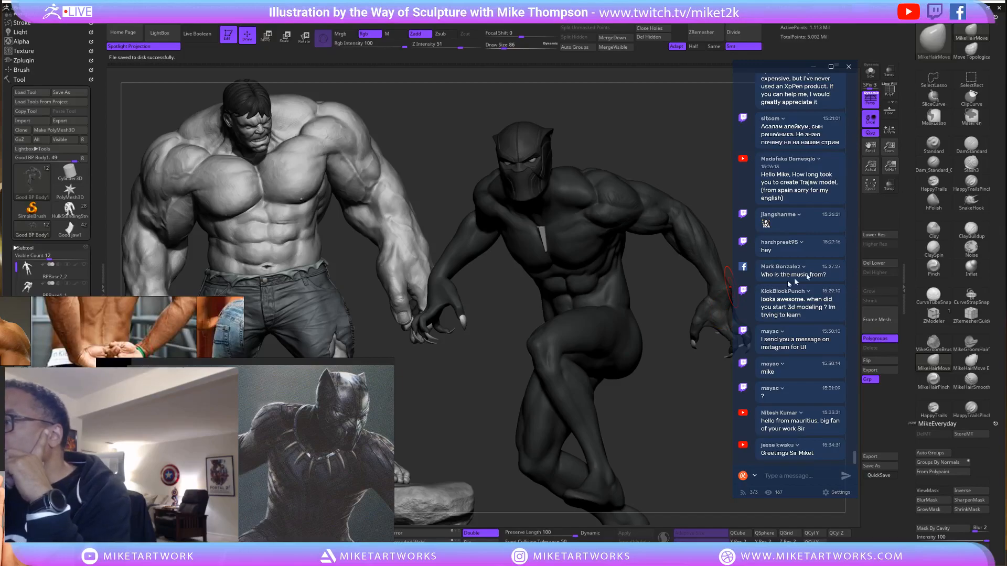
# Read back through the earlier stream chat messages.
pyautogui.scroll(5, 791, 283)
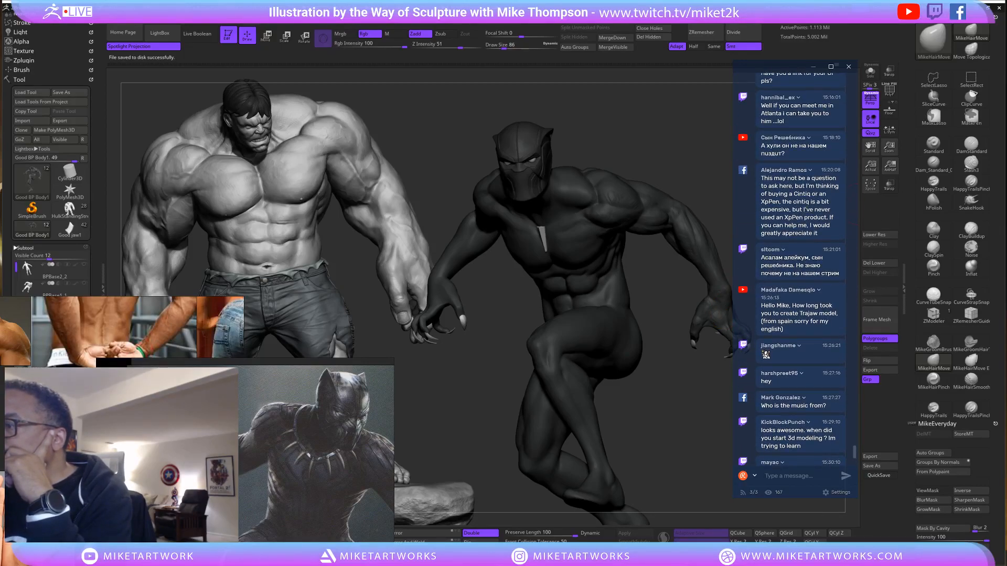
pyautogui.scroll(4, 791, 283)
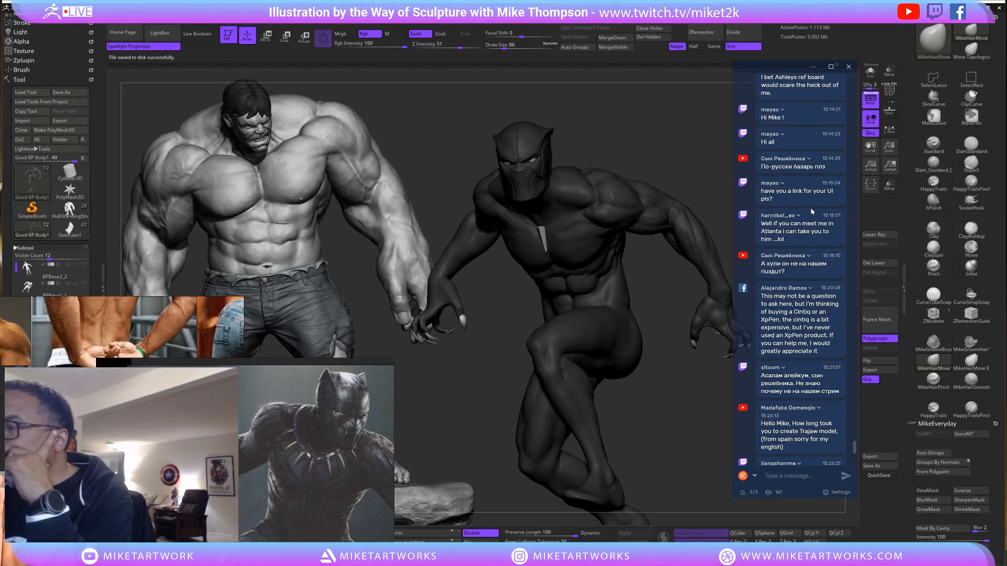
pyautogui.scroll(-2, 812, 211)
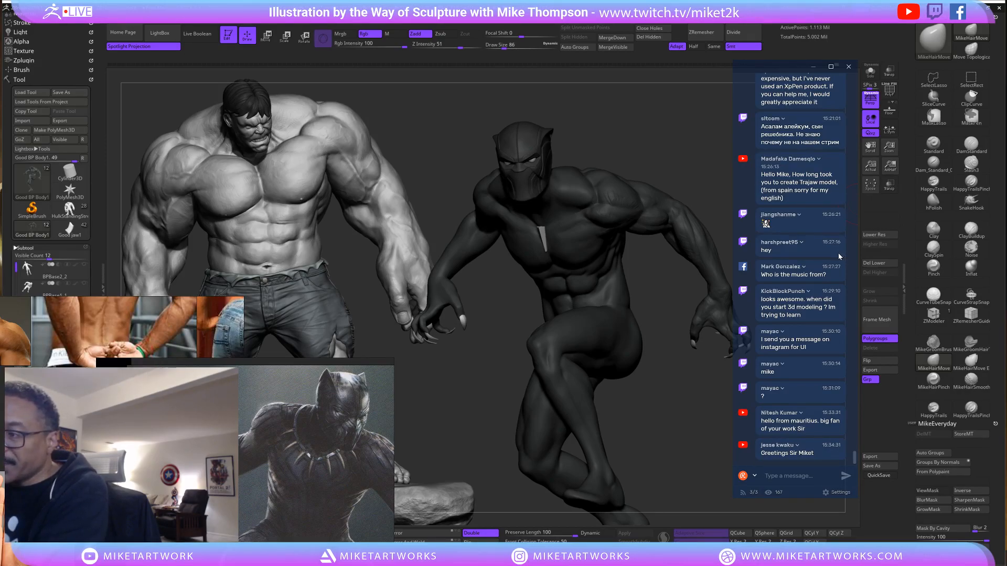
pyautogui.scroll(3, 353, 448)
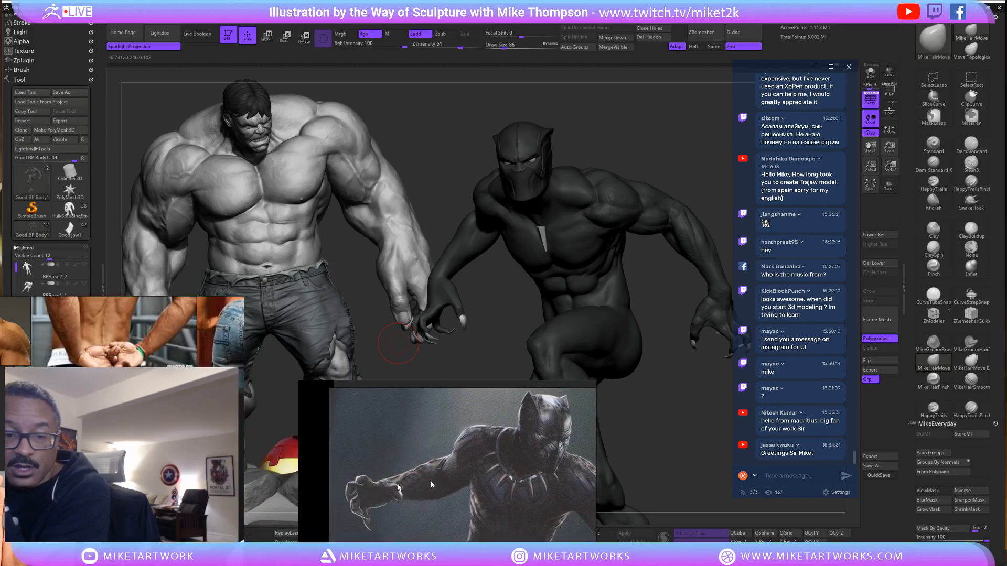
# Bring the Black Panther and hand references beside the model and compare the figure from front and side.
pyautogui.moveTo(353, 476); pyautogui.dragTo(395, 496, button='right')
pyautogui.moveTo(94, 411); pyautogui.dragTo(278, 295, button='right')
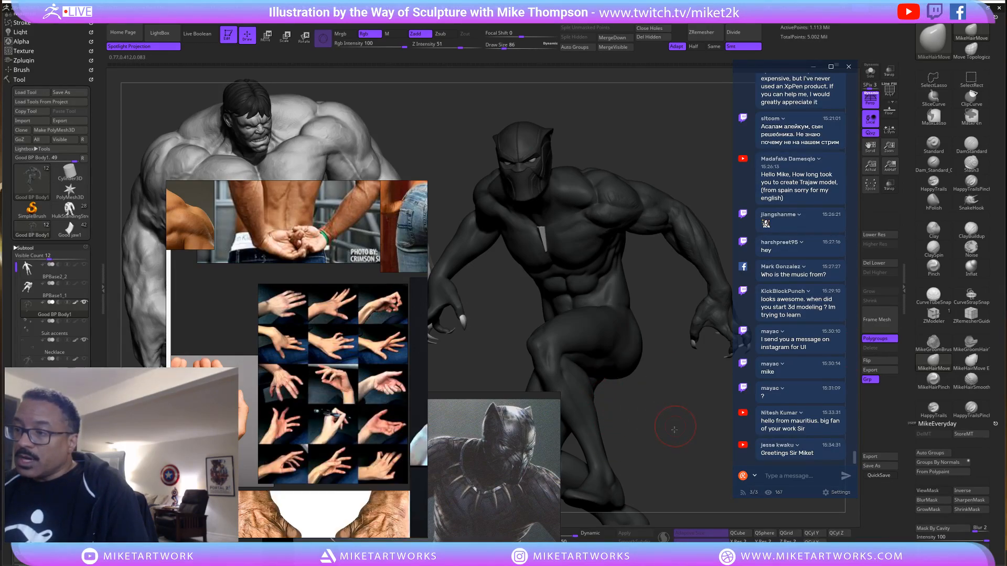
pyautogui.moveTo(674, 426)
pyautogui.mouseDown()
pyautogui.moveTo(666, 431)
pyautogui.moveTo(716, 419)
pyautogui.moveTo(684, 411)
pyautogui.moveTo(696, 415)
pyautogui.moveTo(680, 443)
pyautogui.moveTo(694, 444)
pyautogui.moveTo(686, 453)
pyautogui.moveTo(631, 433)
pyautogui.moveTo(644, 440)
pyautogui.moveTo(676, 414)
pyautogui.moveTo(640, 423)
pyautogui.moveTo(649, 455)
pyautogui.mouseUp()
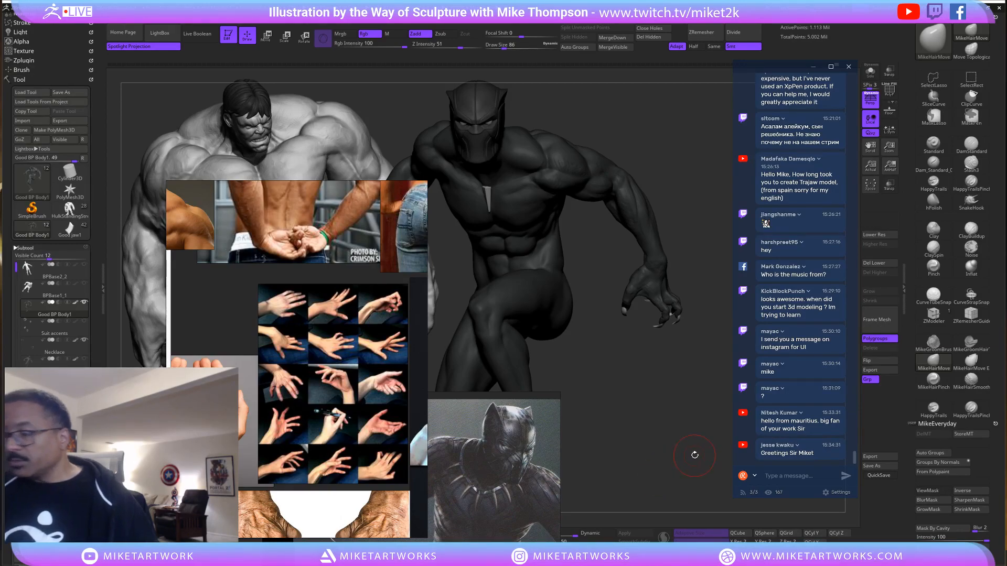
pyautogui.moveTo(633, 421); pyautogui.dragTo(679, 404)
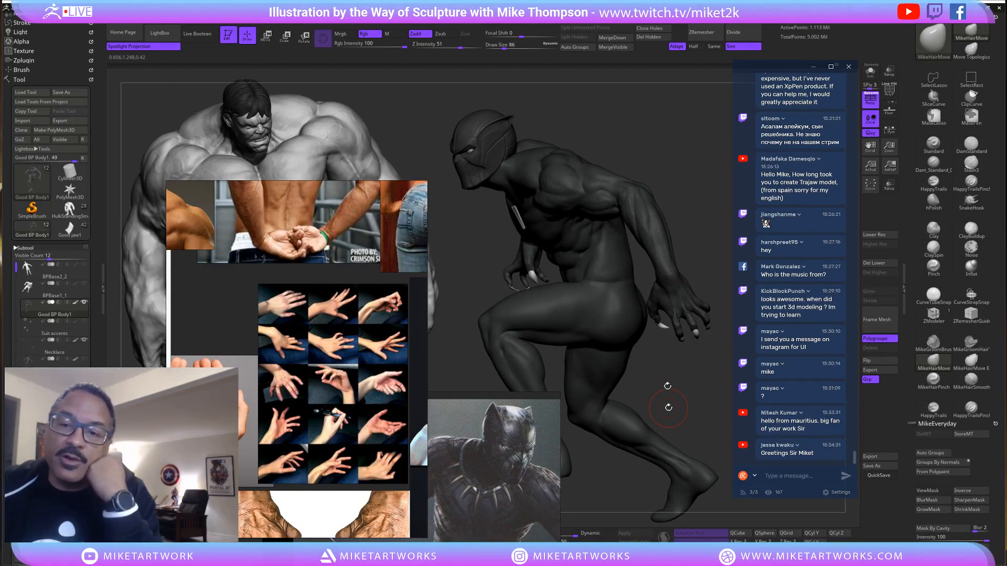
pyautogui.moveTo(706, 403); pyautogui.dragTo(619, 398)
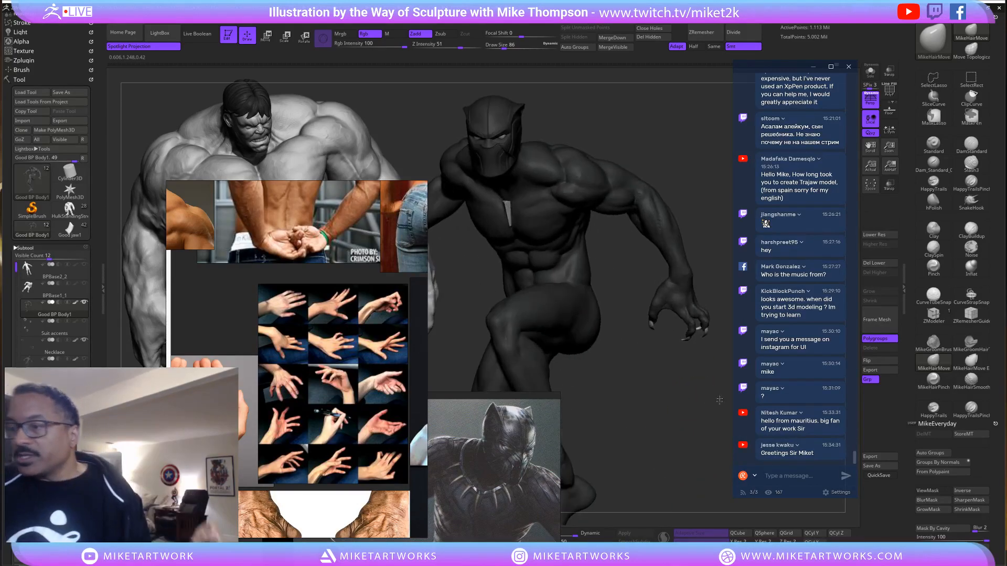
# Save the tool again as BPBase2_2.ZTL, replacing the previous version.
pyautogui.click(69, 92)
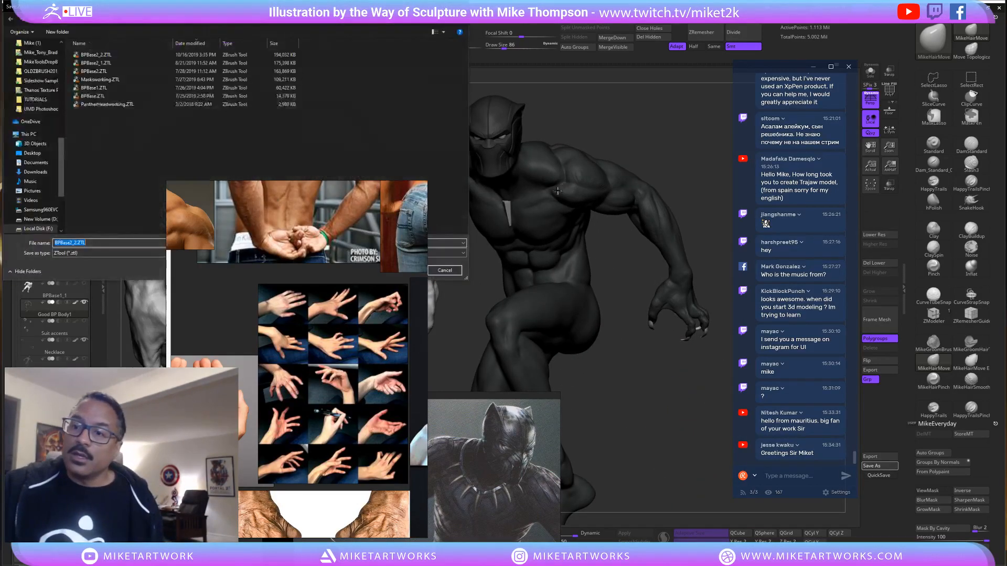
pyautogui.moveTo(406, 182); pyautogui.dragTo(407, 335)
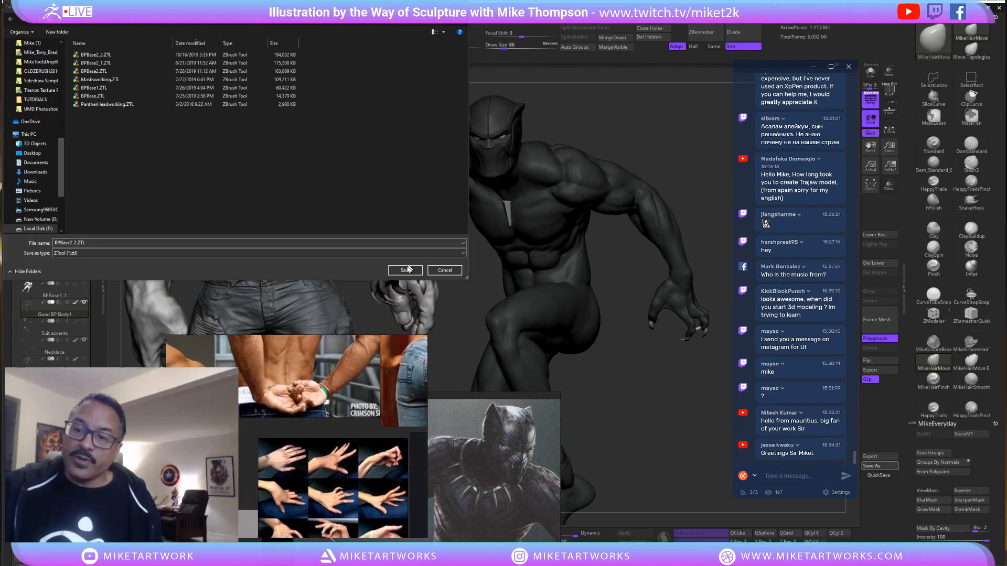
pyautogui.click(406, 270)
pyautogui.click(527, 282)
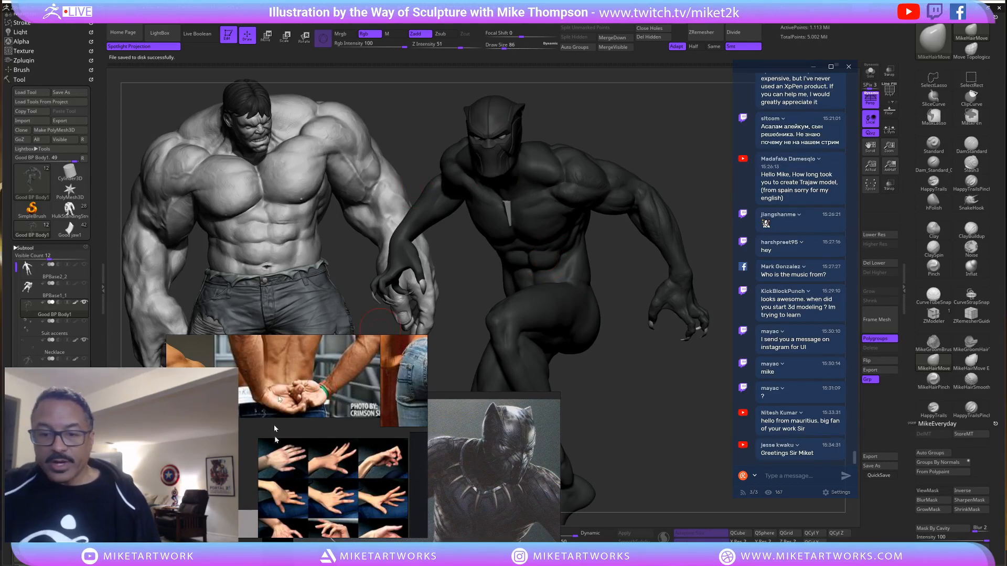
# Clear the reference images off the canvas and frame the full Black Panther figure.
pyautogui.moveTo(275, 437); pyautogui.dragTo(0, 188, button='right')
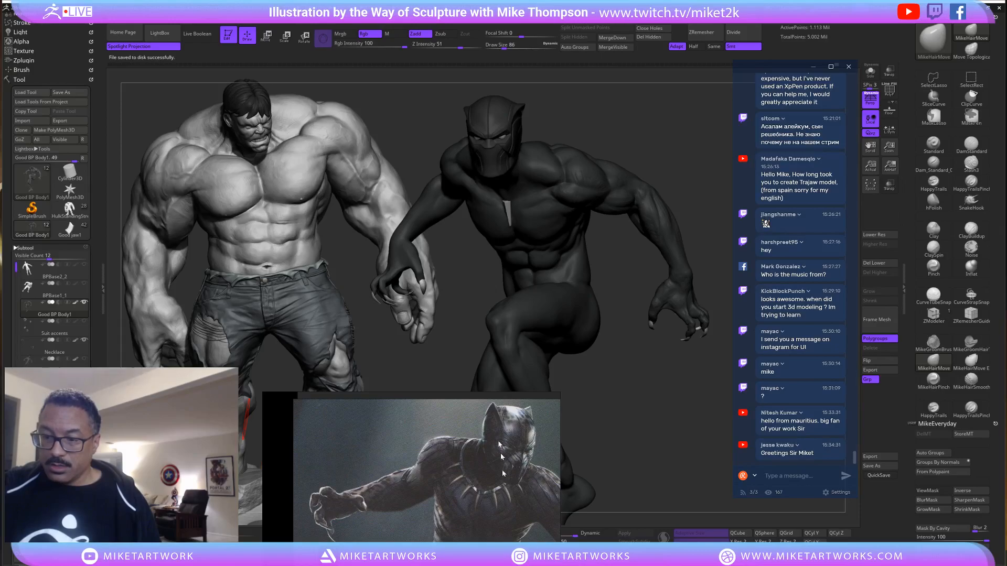
pyautogui.moveTo(499, 444); pyautogui.dragTo(0, 32, button='right')
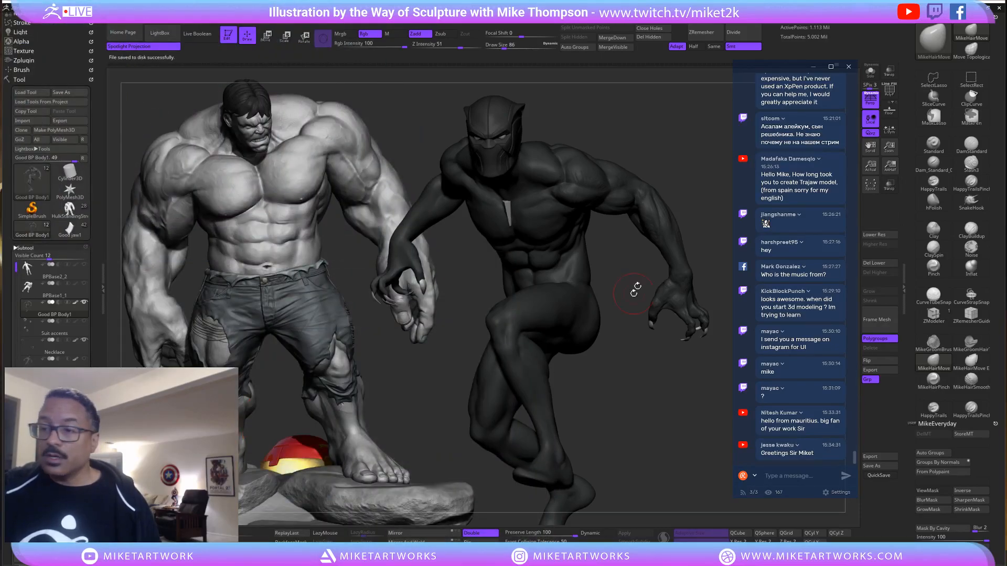
pyautogui.moveTo(685, 422); pyautogui.dragTo(636, 397)
pyautogui.press('f')
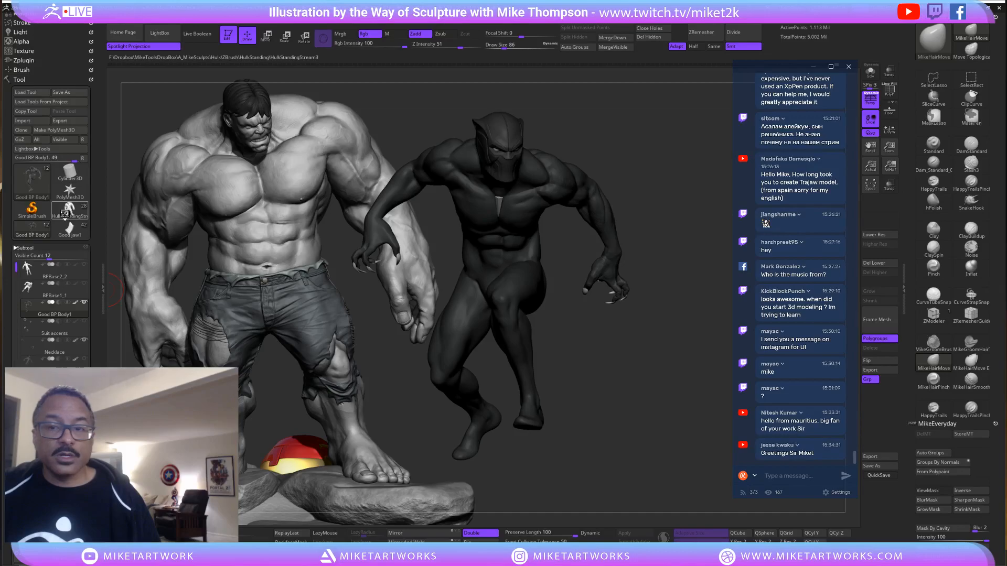
# Switch to the HulkStandingStream3 tool, frame the whole Hulk figure and turn off perspective.
pyautogui.moveTo(66, 213)
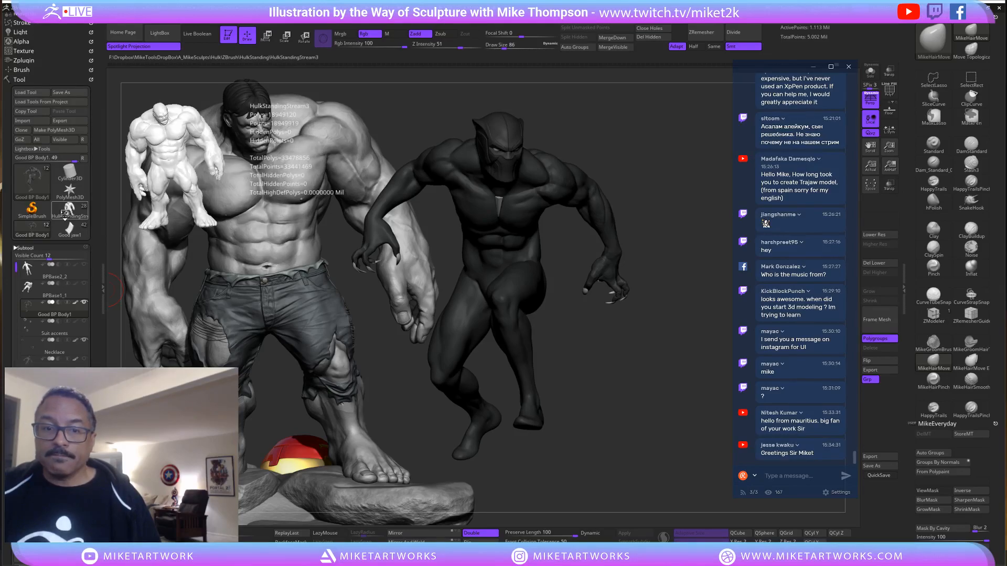
pyautogui.click(65, 213)
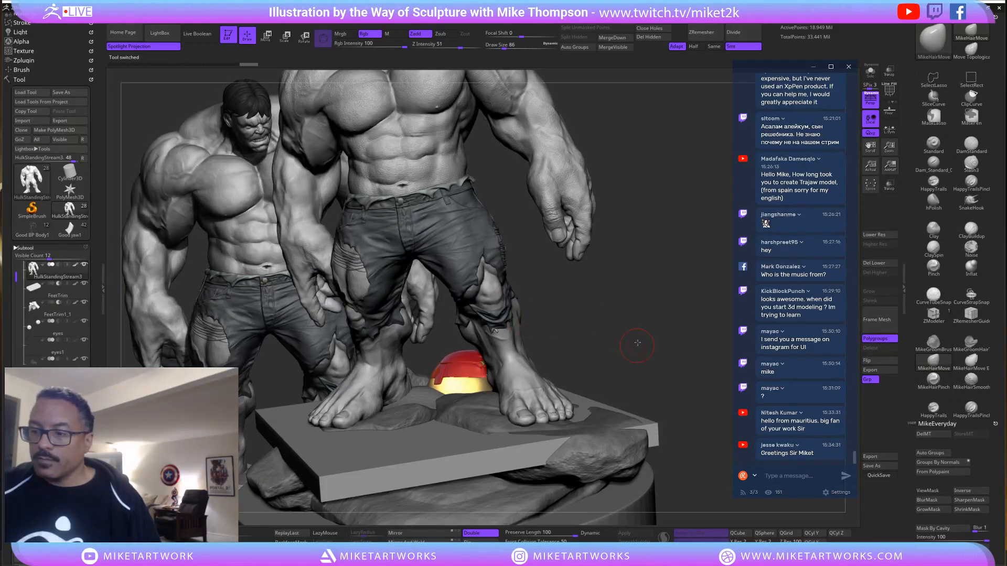
pyautogui.moveTo(635, 335); pyautogui.dragTo(720, 417)
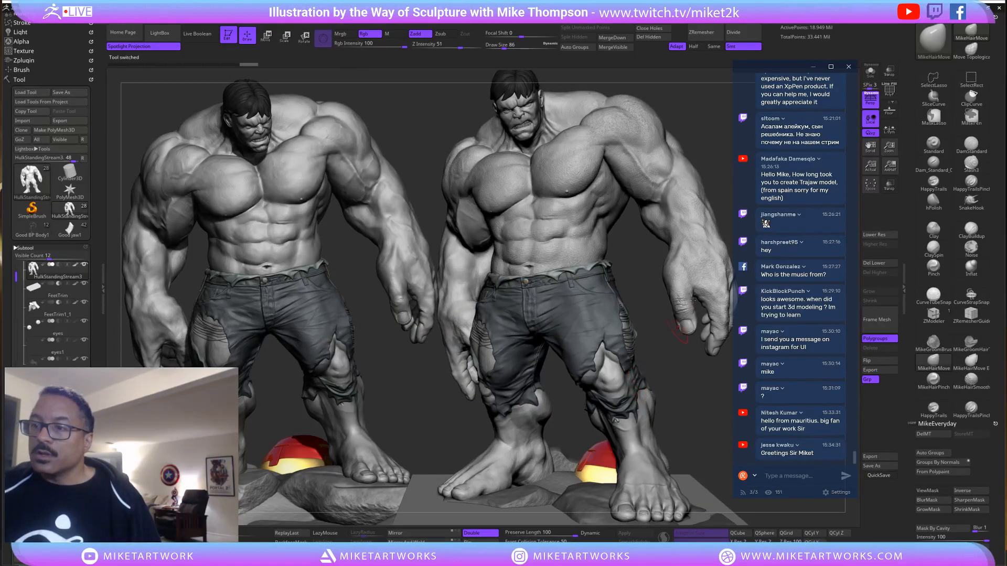
pyautogui.click(870, 98)
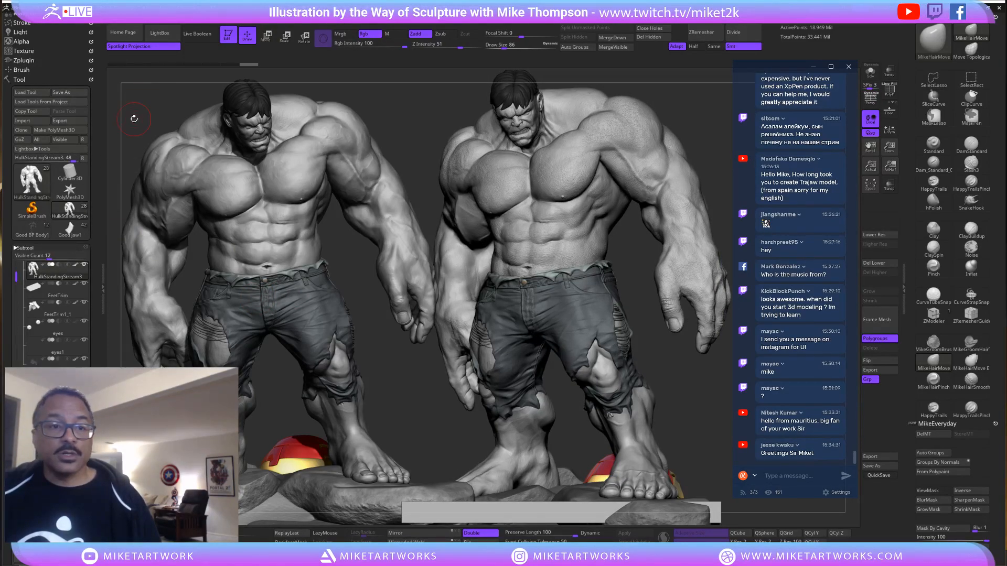
# Hide the skintexture and dupskintexture layers on the Hulk body.
pyautogui.click(24, 248)
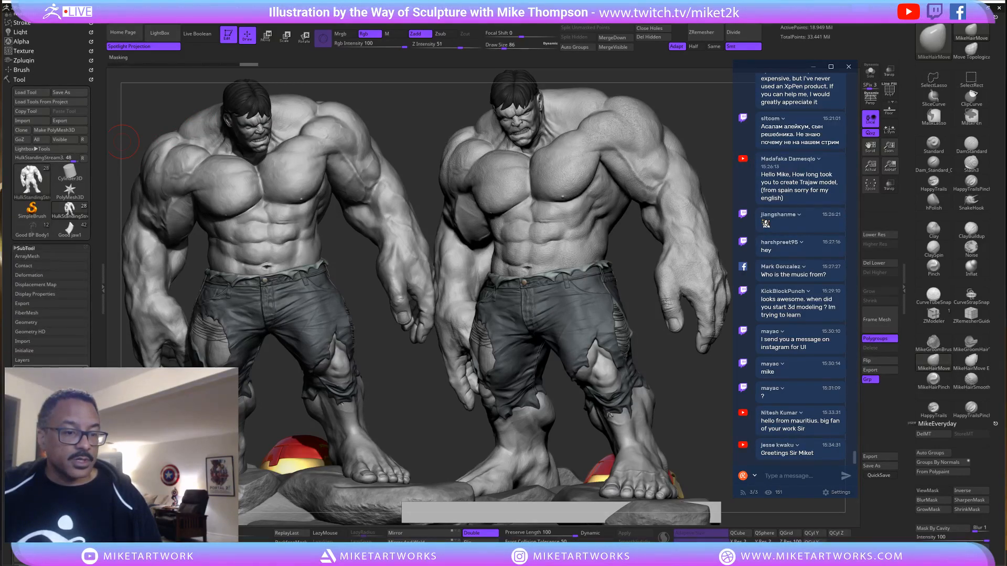
pyautogui.click(31, 361)
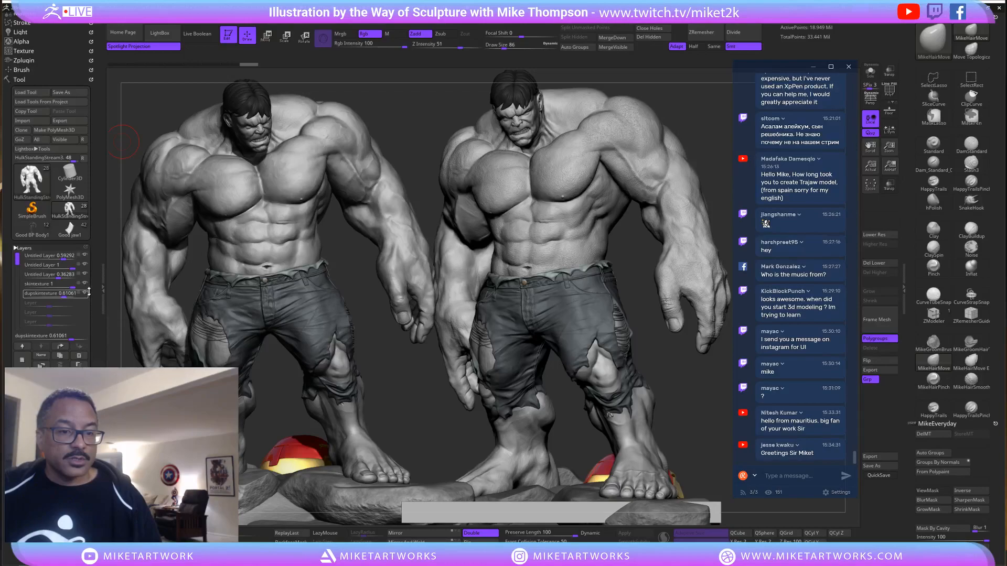
pyautogui.moveTo(88, 295)
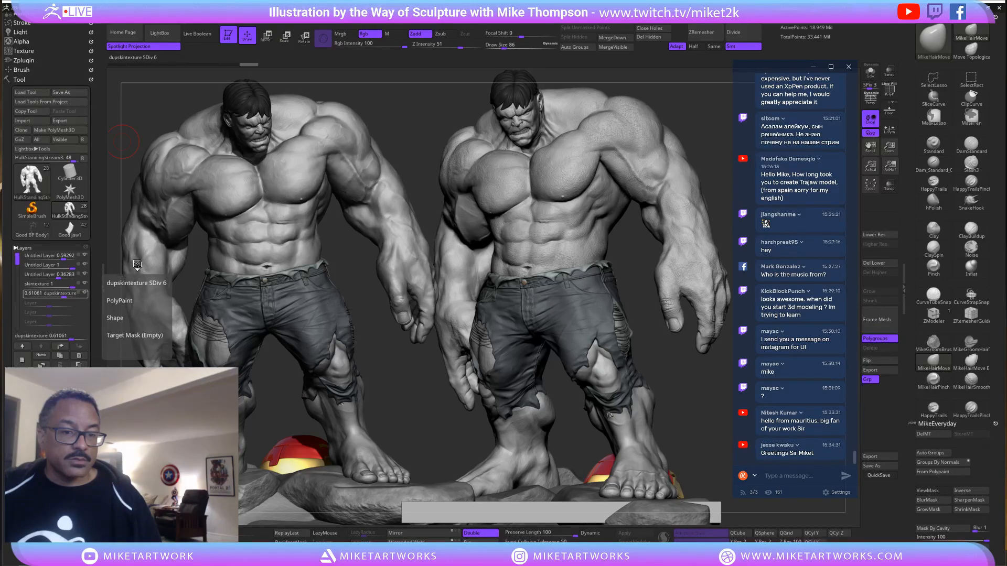
pyautogui.click(85, 285)
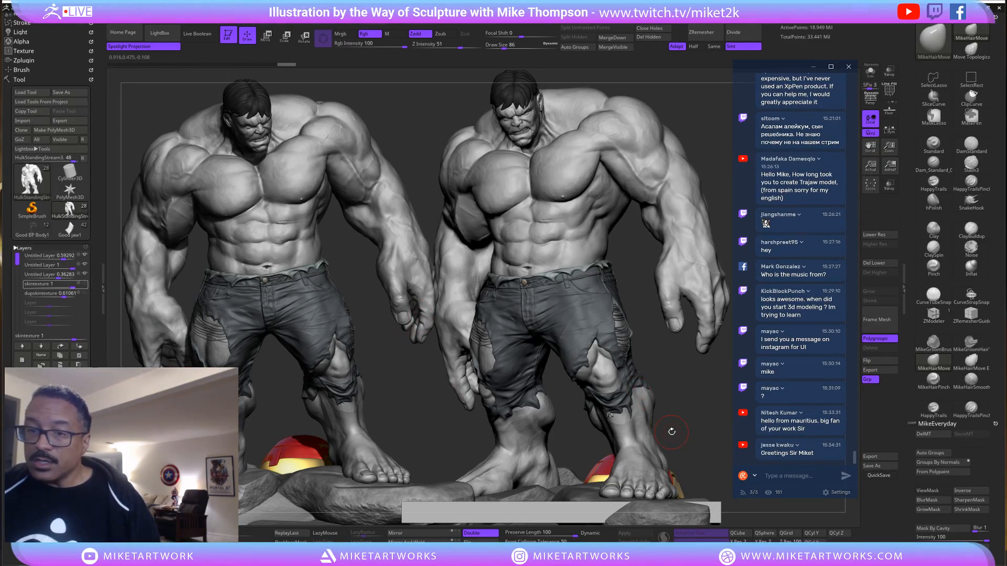
# Delete the document's Layer1, which holds the old Hulk snapshot.
pyautogui.click(173, 24)
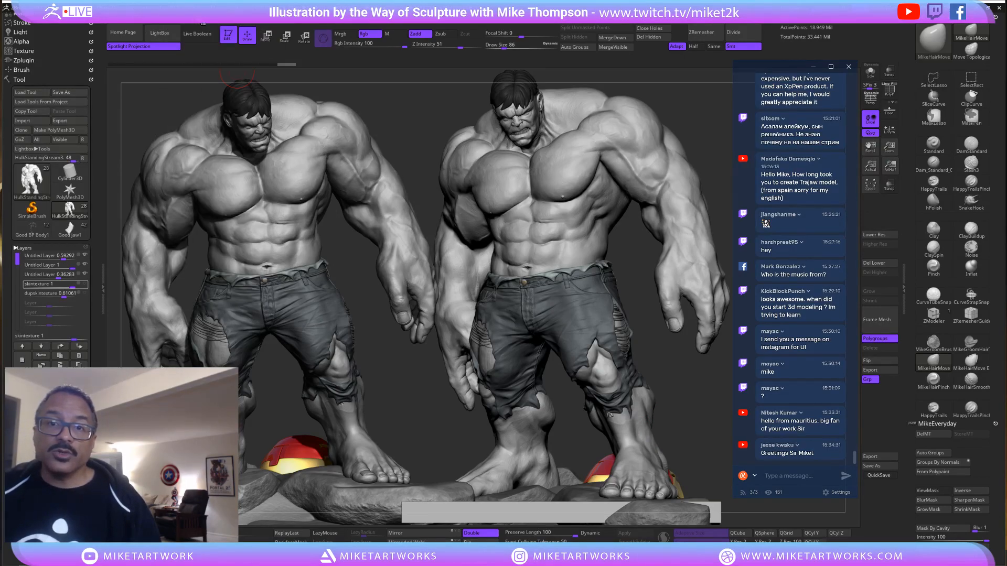
pyautogui.click(203, 24)
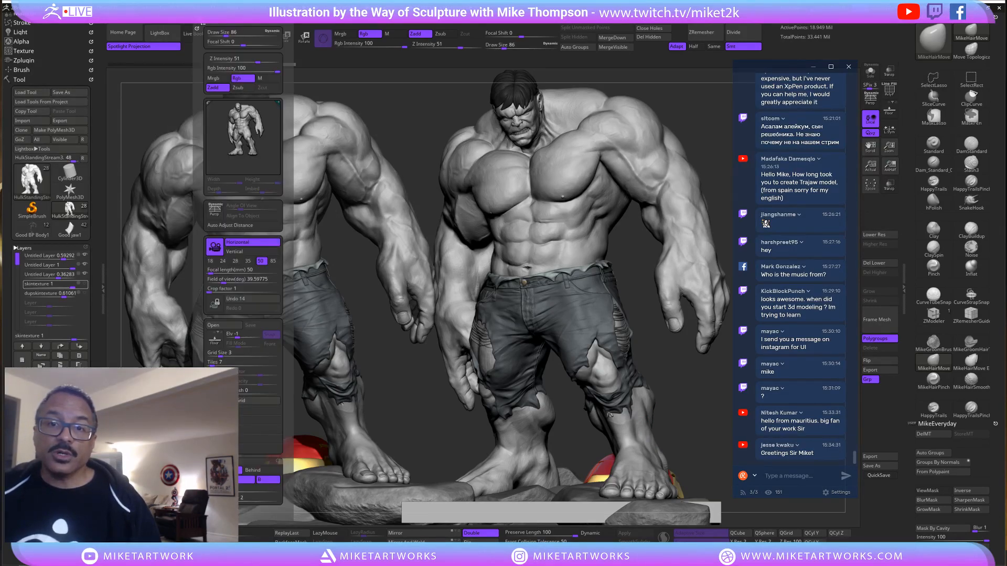
pyautogui.click(251, 23)
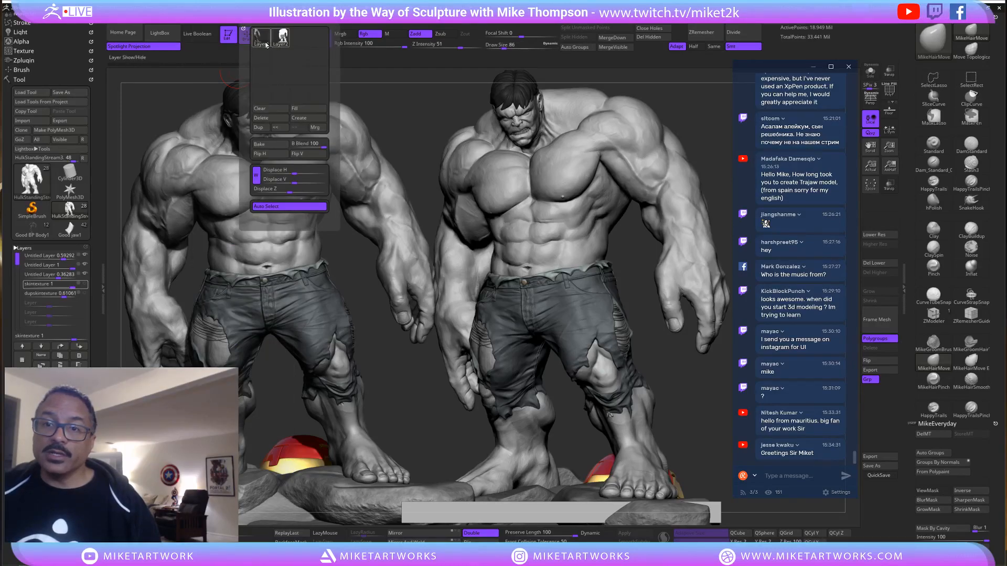
pyautogui.moveTo(262, 44)
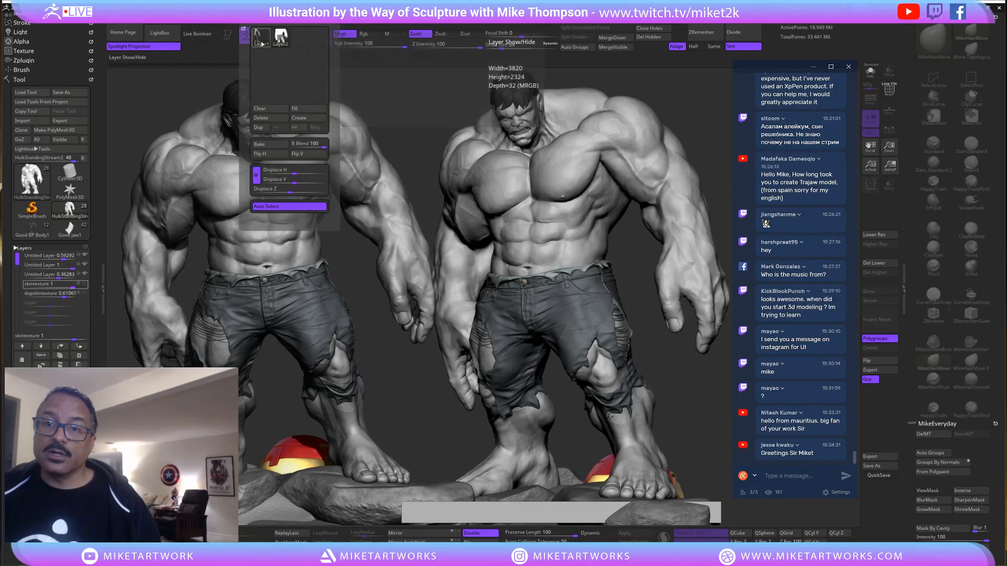
pyautogui.click(266, 119)
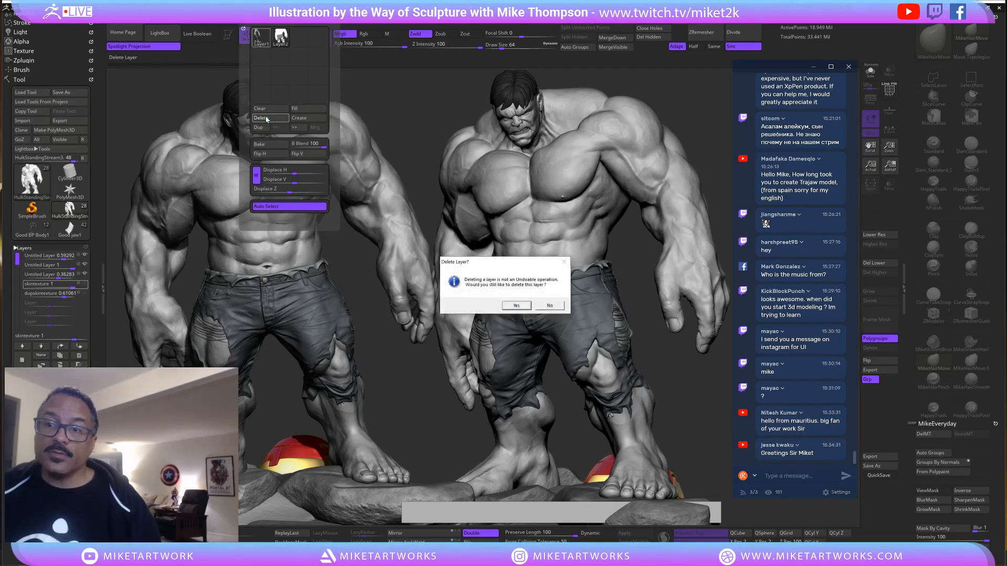
pyautogui.click(516, 305)
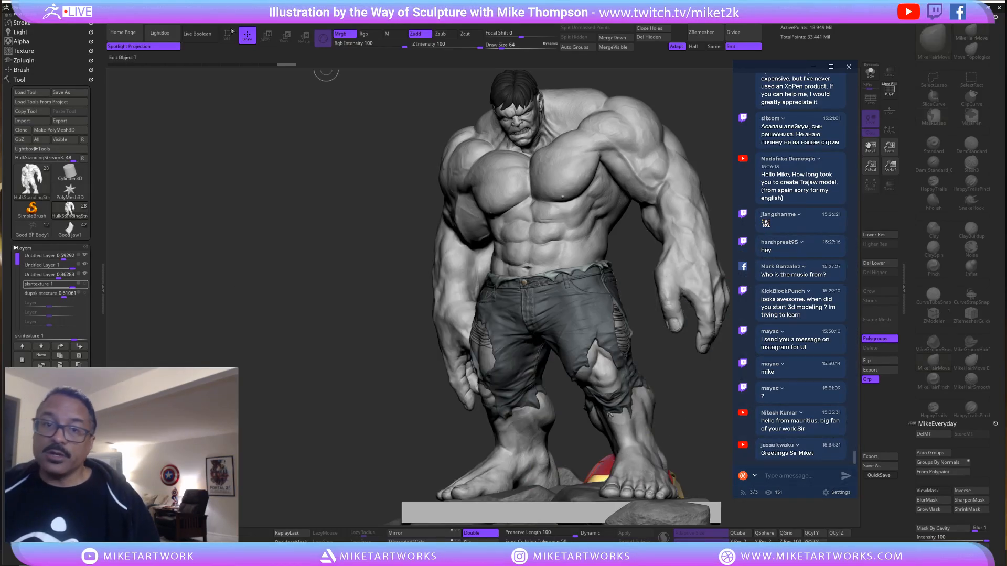
# Draw a smaller Hulk on the canvas and make it editable, without the larger dropped copy.
pyautogui.moveTo(249, 25)
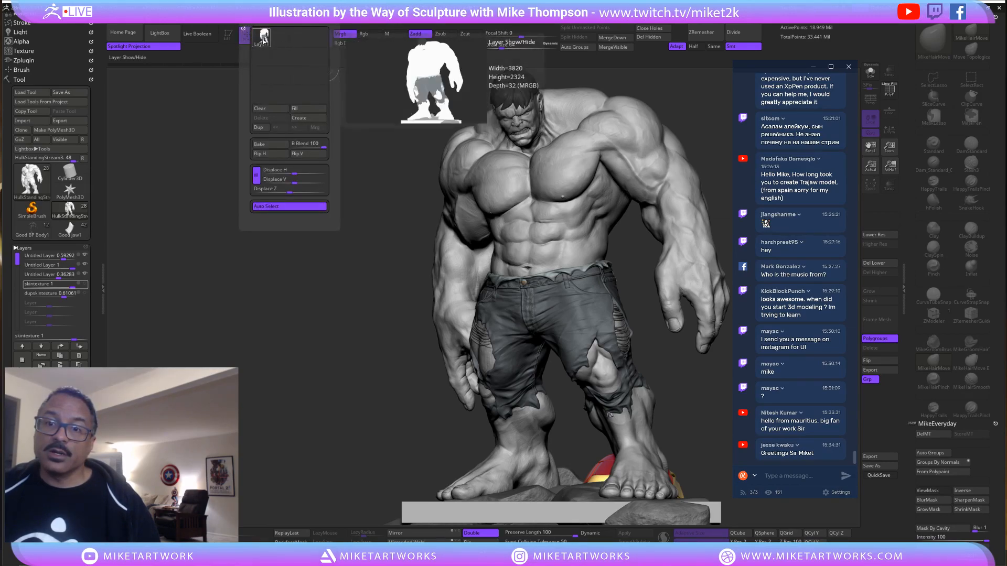
pyautogui.moveTo(389, 368)
pyautogui.mouseDown()
pyautogui.moveTo(340, 371)
pyautogui.moveTo(341, 384)
pyautogui.moveTo(403, 427)
pyautogui.moveTo(388, 467)
pyautogui.moveTo(383, 449)
pyautogui.mouseUp()
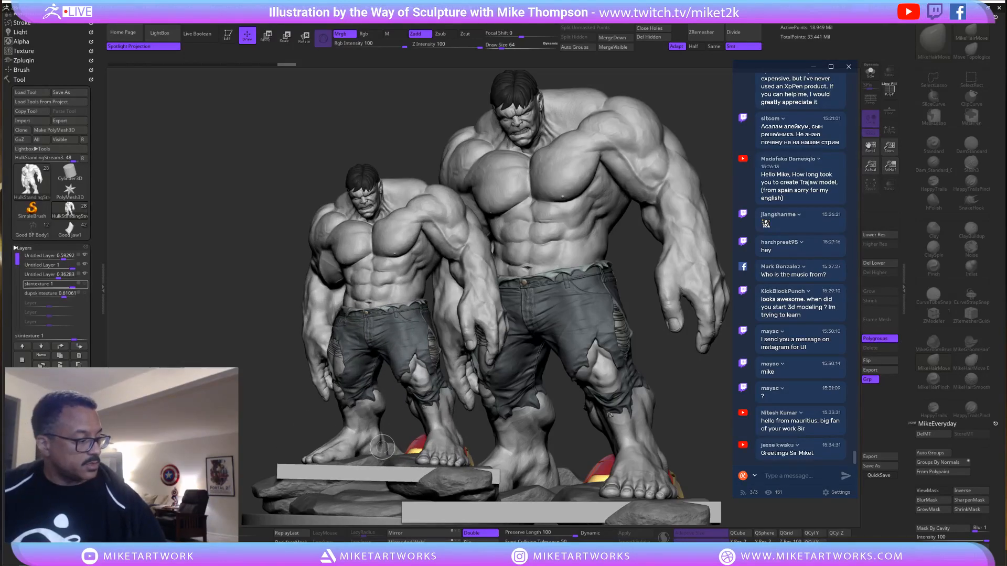
pyautogui.press('t')
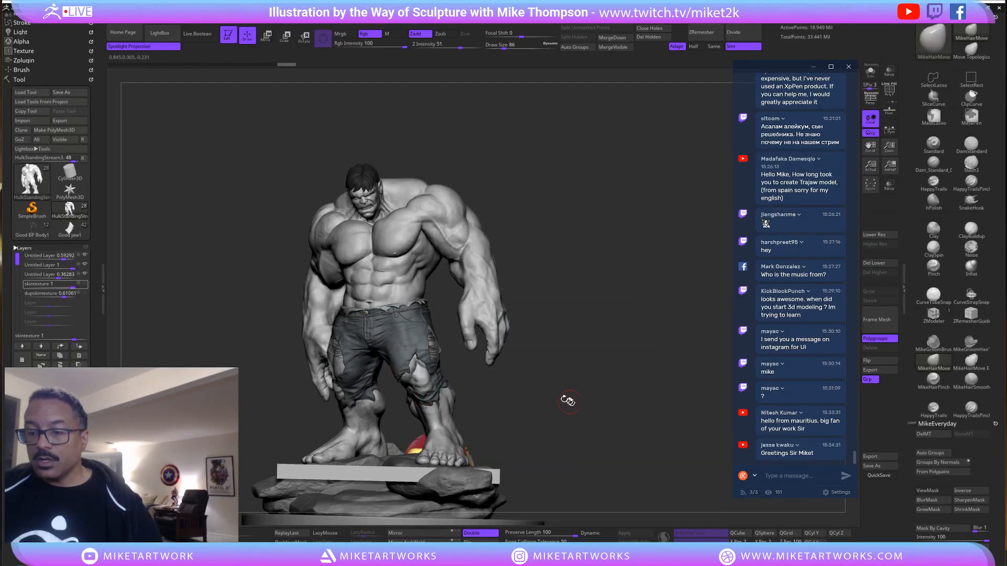
# Turn on Live Boolean for the Hulk statue and check the figure and its rock base from behind.
pyautogui.keyDown('alt'); pyautogui.moveTo(578, 406); pyautogui.dragTo(473, 343); pyautogui.keyUp('alt')
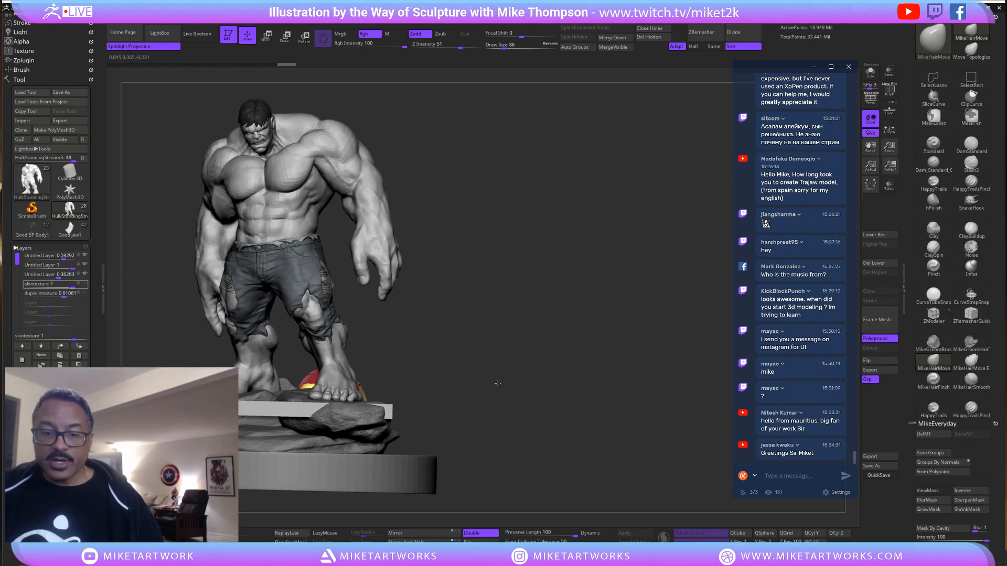
pyautogui.moveTo(498, 380)
pyautogui.keyDown('alt'); pyautogui.mouseDown()
pyautogui.moveTo(489, 372)
pyautogui.moveTo(472, 410)
pyautogui.mouseUp(); pyautogui.keyUp('alt')
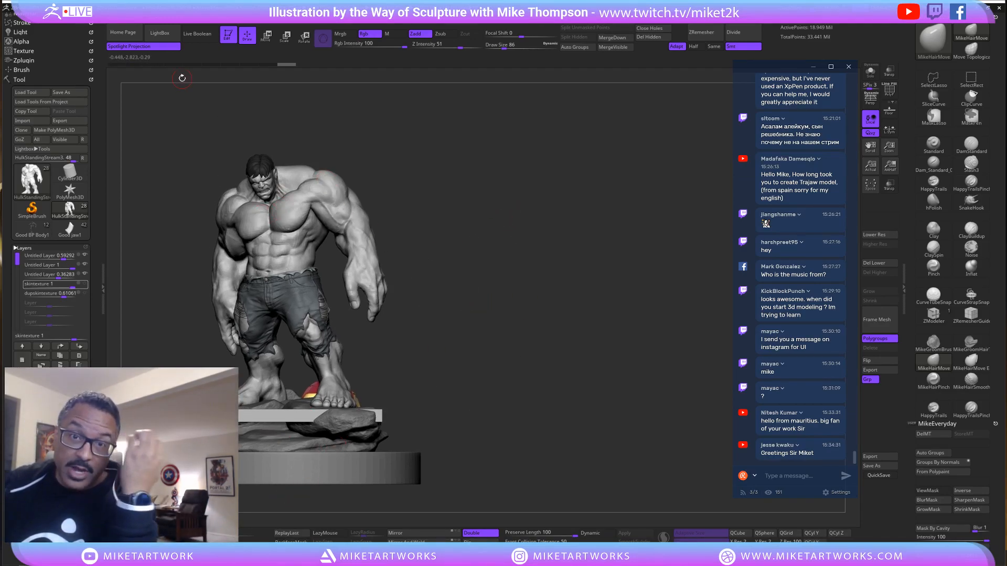
pyautogui.click(197, 34)
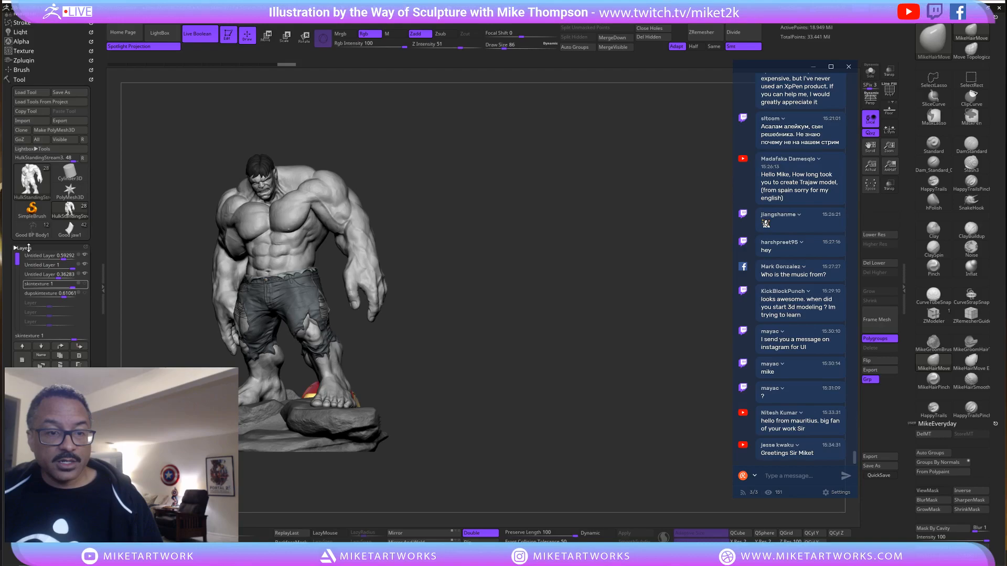
pyautogui.moveTo(542, 369); pyautogui.dragTo(466, 412)
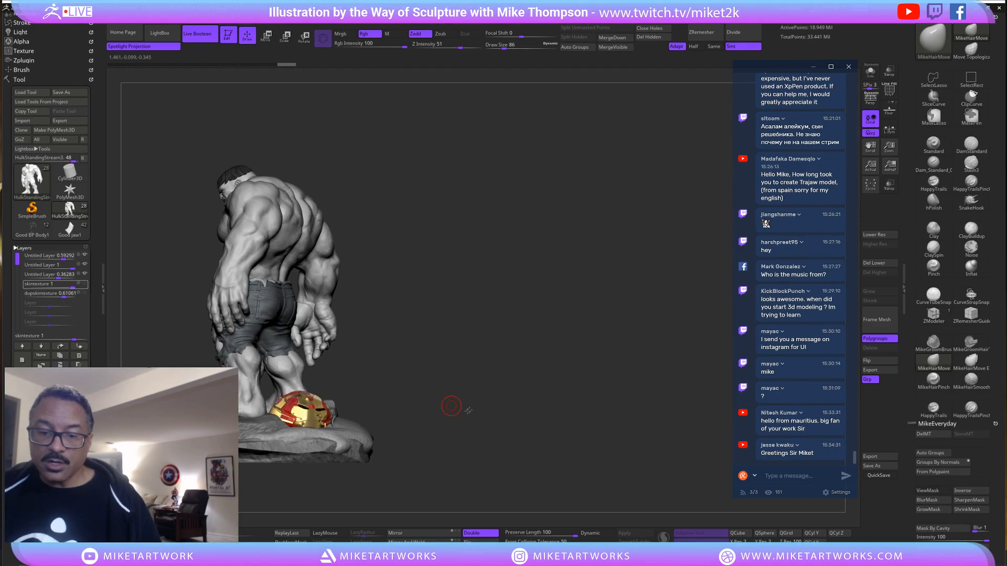
pyautogui.moveTo(541, 397); pyautogui.dragTo(593, 414)
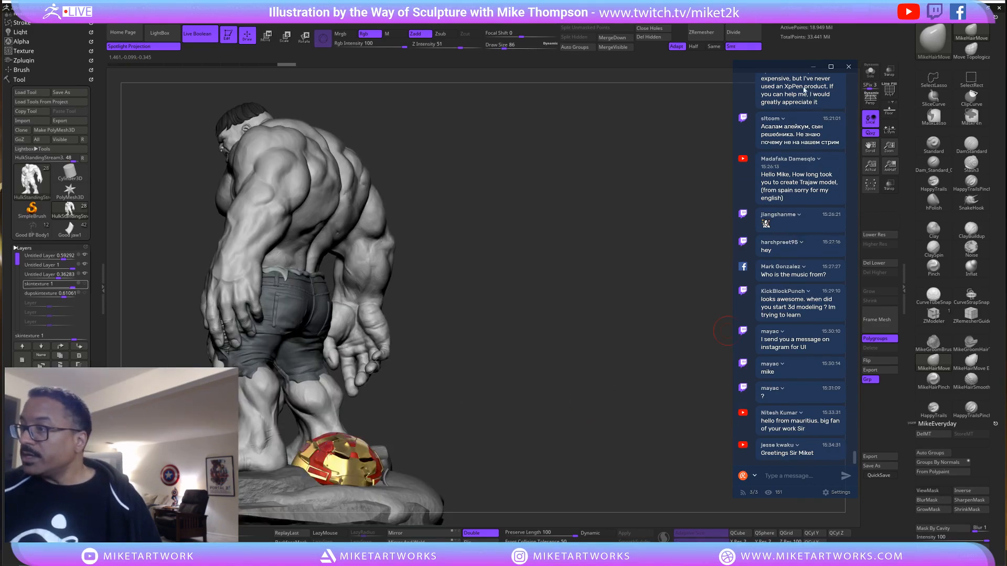
# Move the chat window off the canvas and place the Hulk in three-quarter front view on the canvas's left half, nearly filling its height.
pyautogui.moveTo(801, 70); pyautogui.dragTo(922, 162)
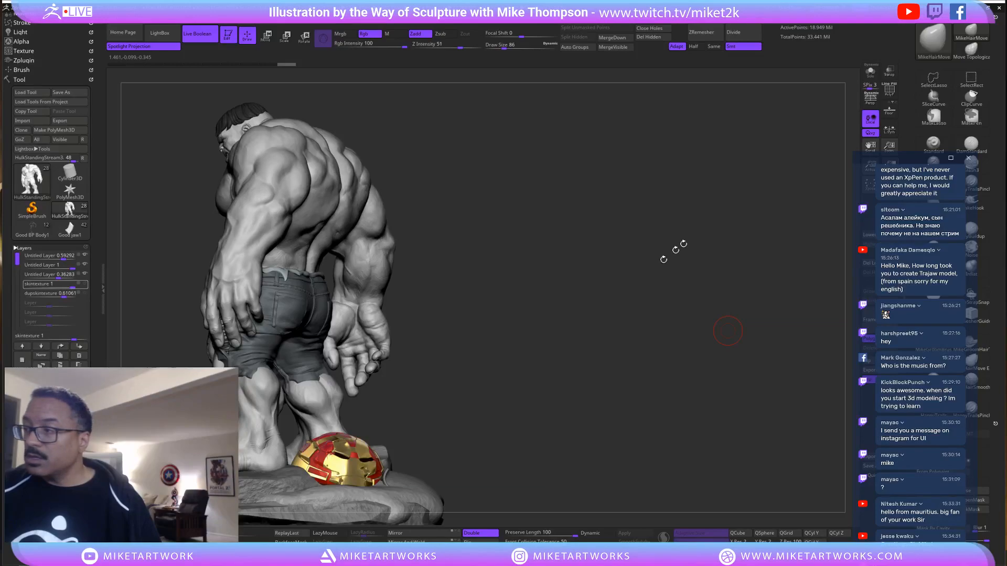
pyautogui.moveTo(613, 320); pyautogui.dragTo(586, 436)
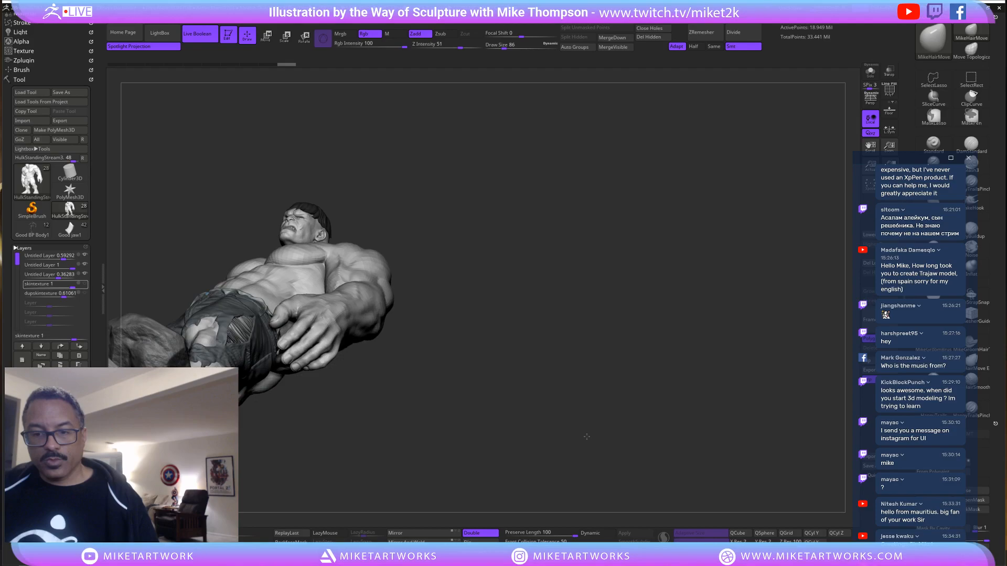
pyautogui.press('shift')
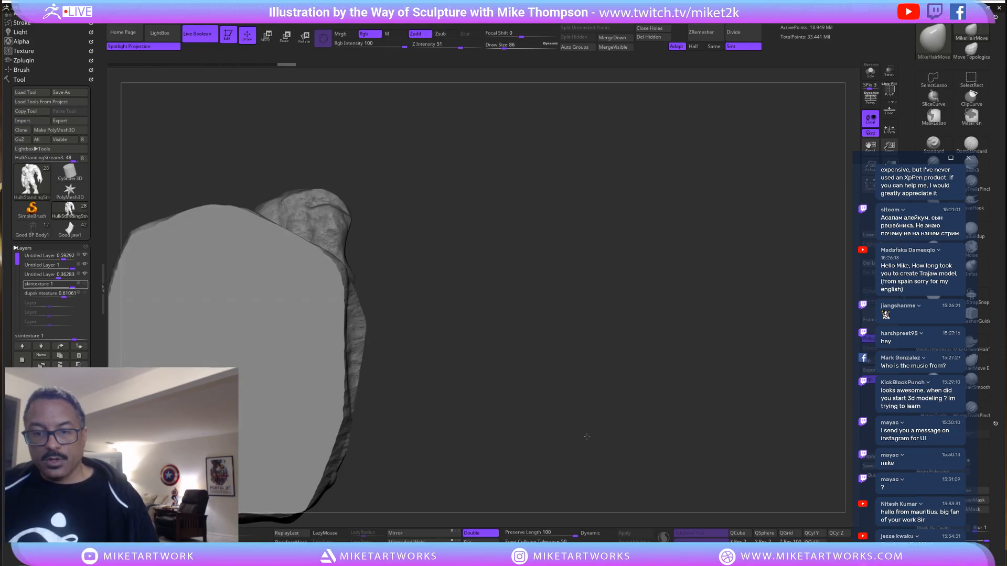
pyautogui.moveTo(449, 256)
pyautogui.mouseDown()
pyautogui.moveTo(449, 388)
pyautogui.moveTo(443, 373)
pyautogui.moveTo(471, 359)
pyautogui.mouseUp()
pyautogui.press('shift')
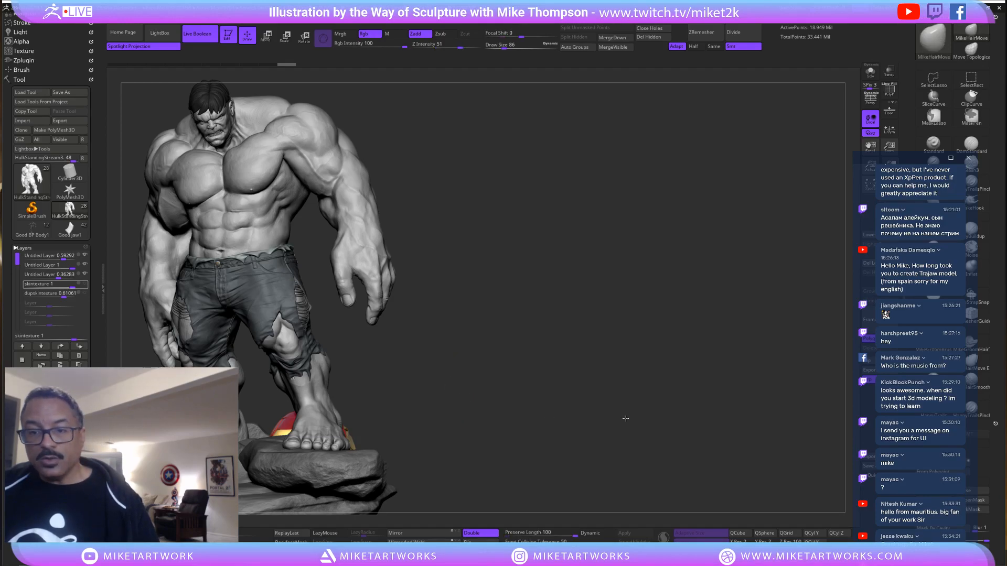
pyautogui.moveTo(626, 418); pyautogui.dragTo(631, 418)
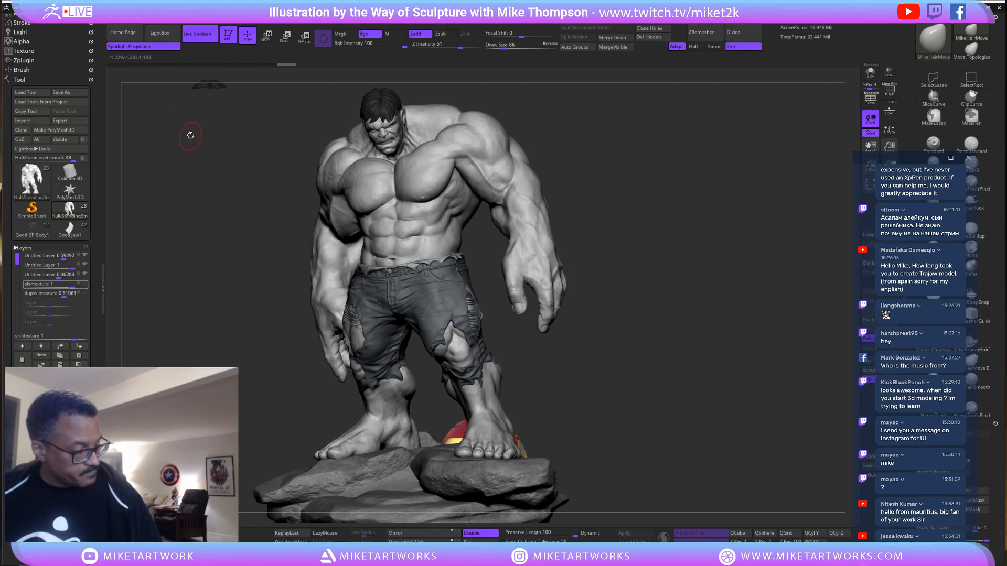
pyautogui.press('ctrl')
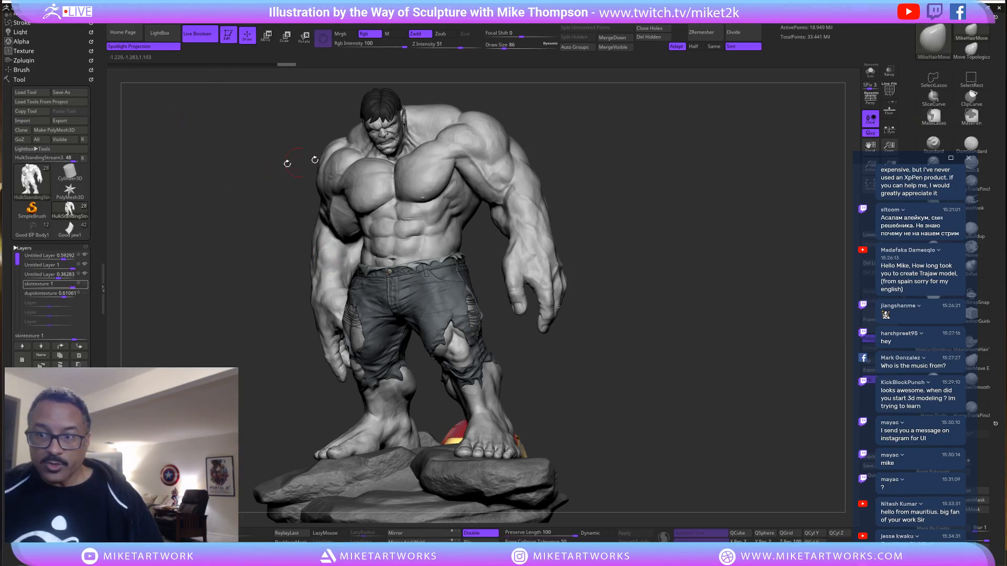
pyautogui.moveTo(577, 317)
pyautogui.mouseDown()
pyautogui.moveTo(529, 325)
pyautogui.moveTo(508, 312)
pyautogui.mouseUp()
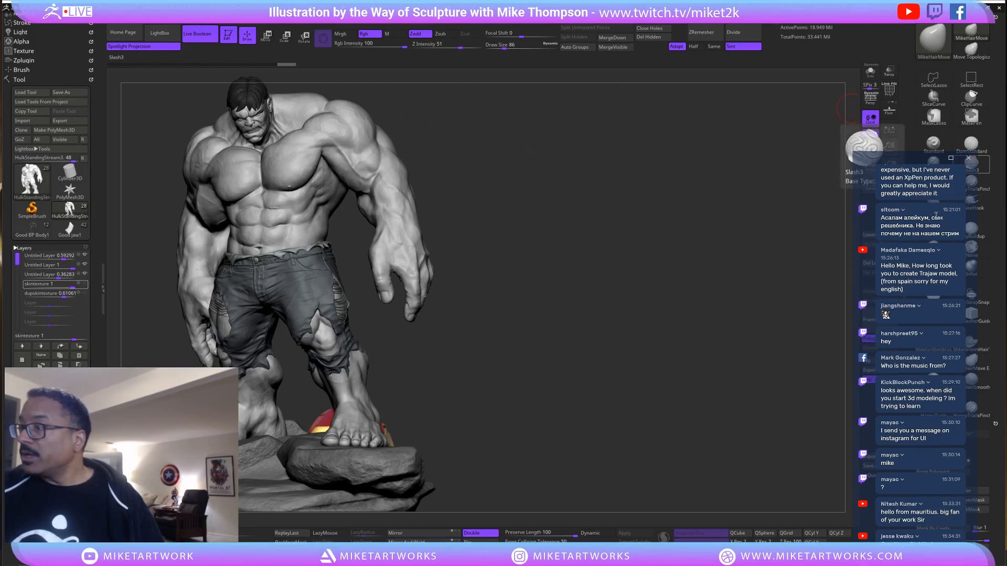
# Switch on a second light as a rim light behind the Hulk and aim the first light from slightly upper left of centre.
pyautogui.moveTo(879, 155); pyautogui.dragTo(930, 268)
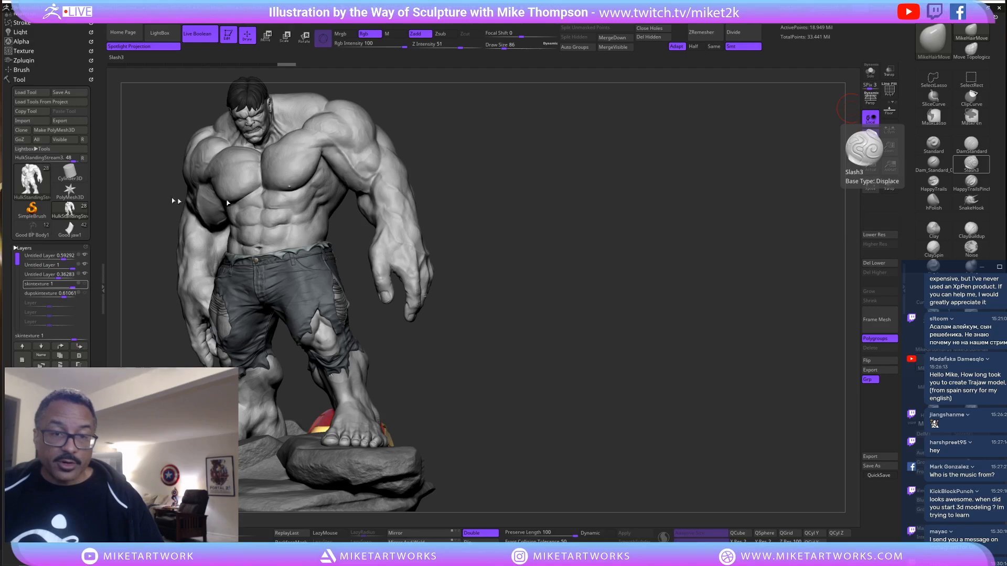
pyautogui.click(20, 80)
pyautogui.click(21, 32)
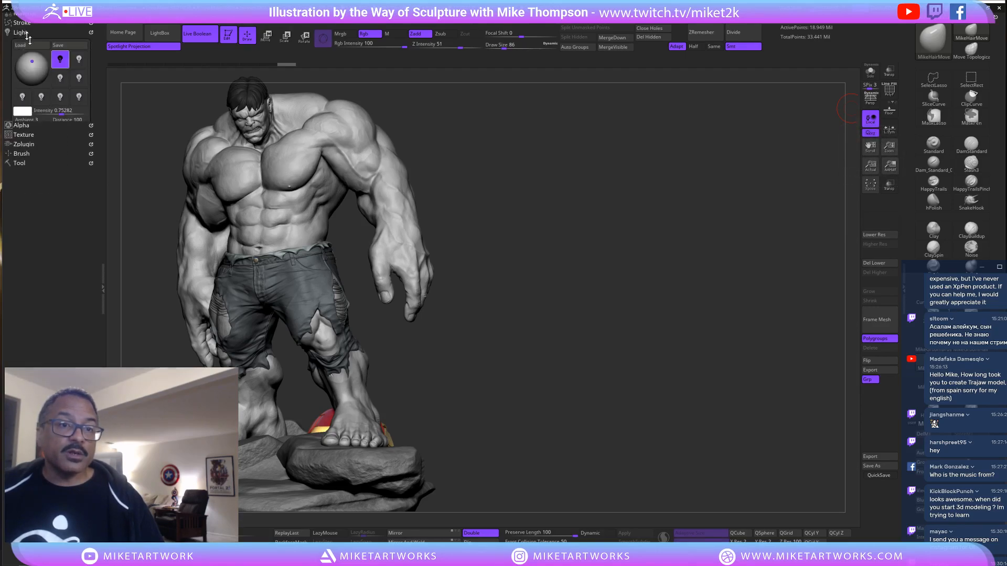
pyautogui.moveTo(35, 63); pyautogui.dragTo(25, 61)
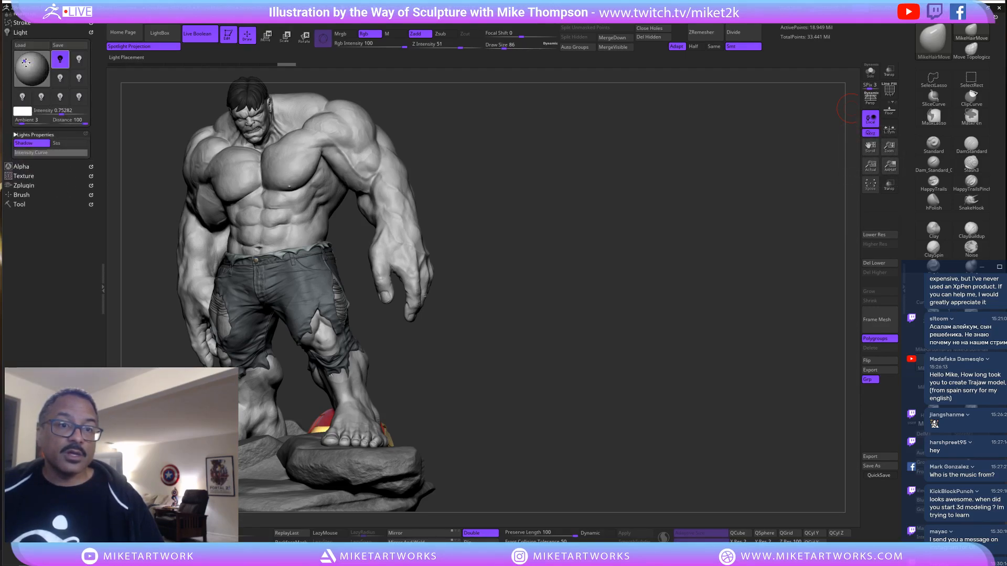
pyautogui.click(79, 60)
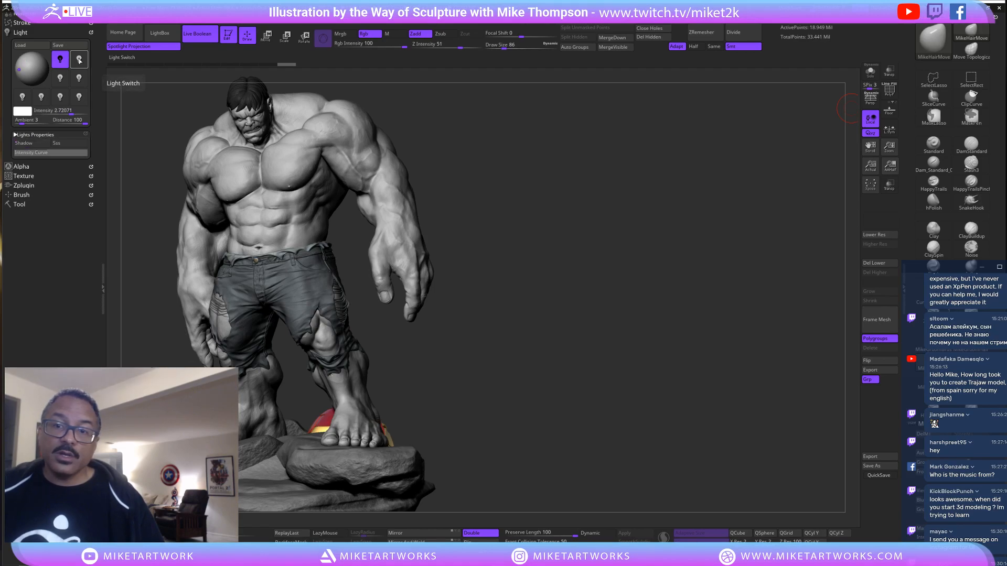
pyautogui.click(21, 73)
pyautogui.moveTo(21, 74); pyautogui.dragTo(40, 64)
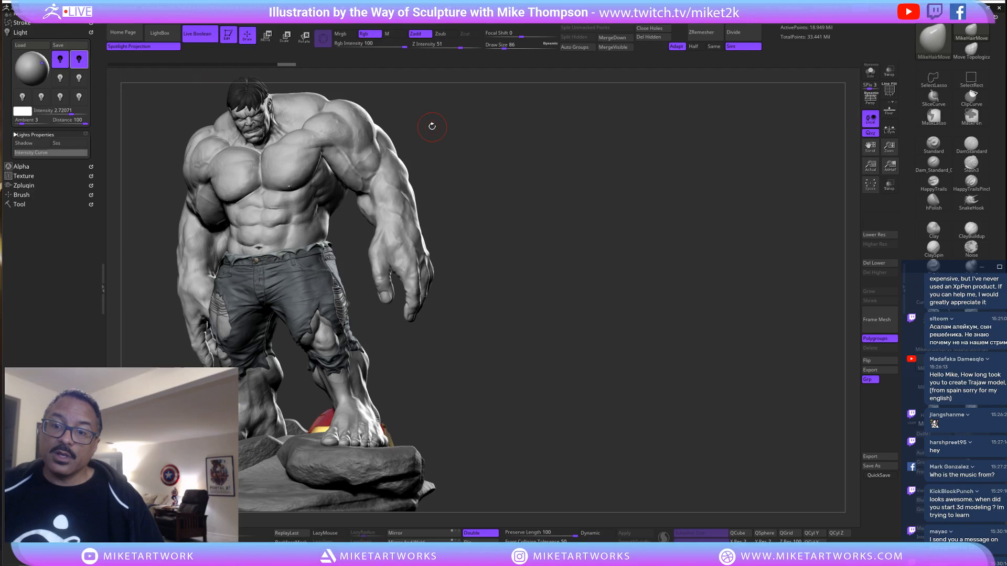
pyautogui.click(60, 62)
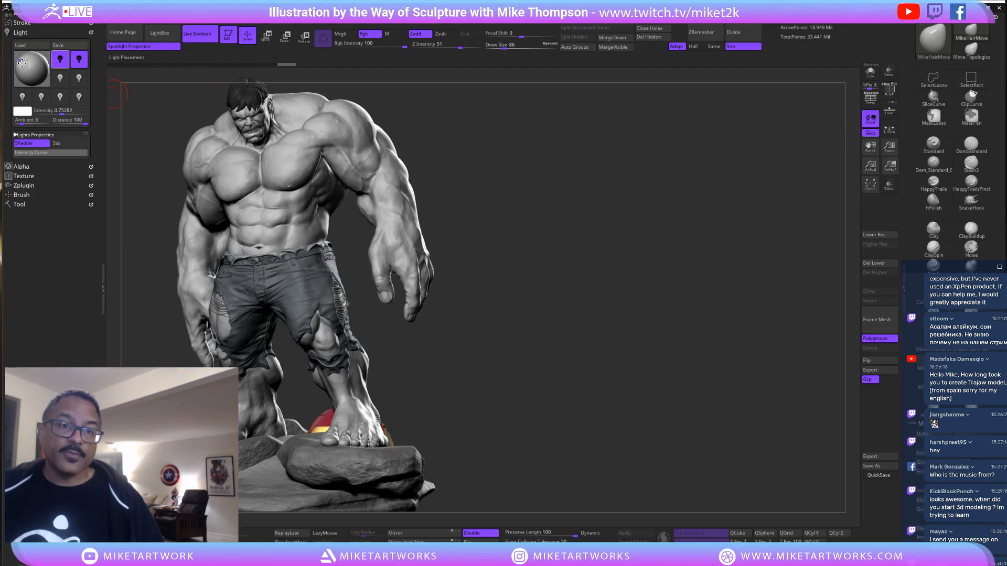
pyautogui.click(28, 66)
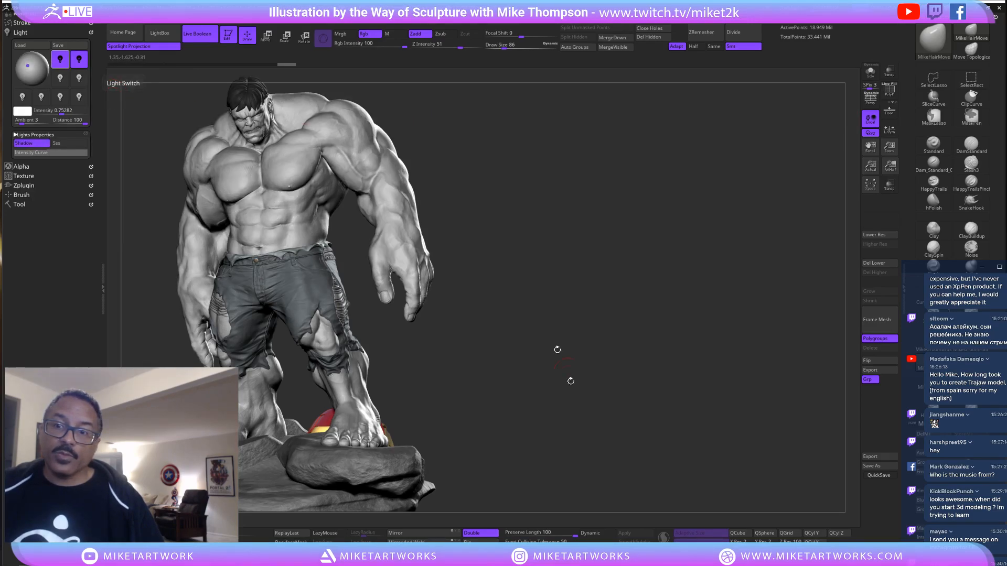
# Render the Hulk, turn the figure to a more frontal pose showing its other side, and render it again with shadows.
pyautogui.press('shift')
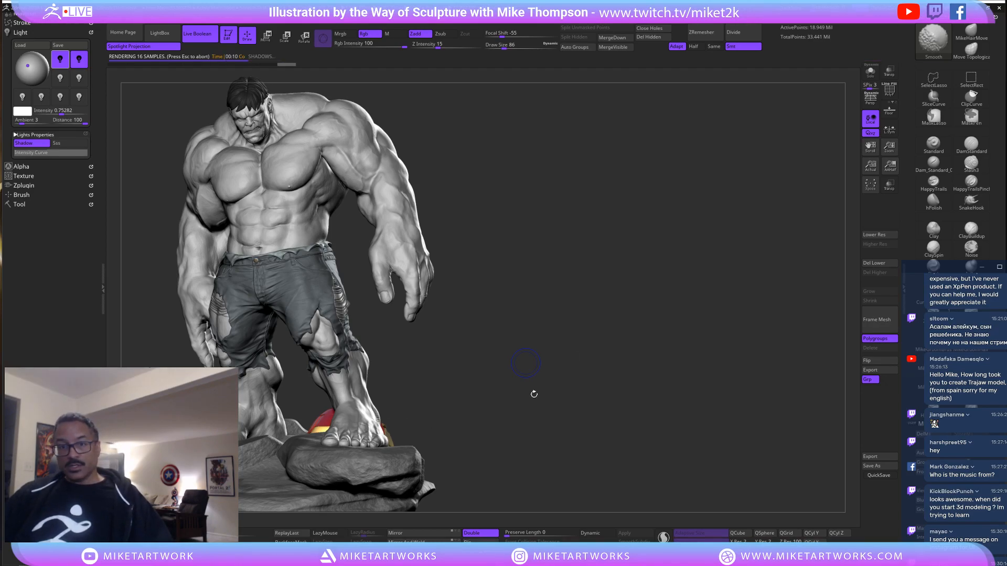
pyautogui.moveTo(519, 419); pyautogui.dragTo(507, 422)
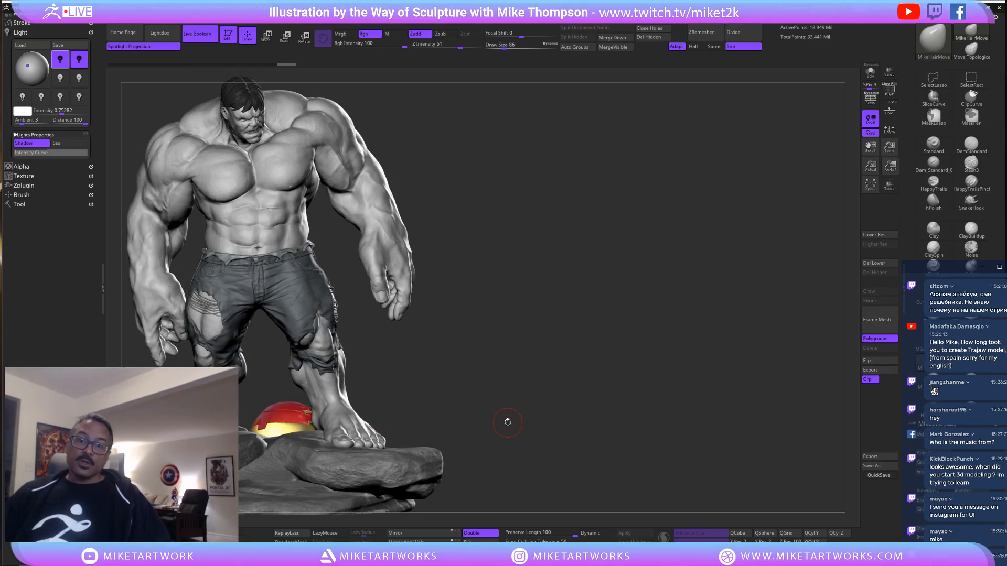
pyautogui.press('shift')
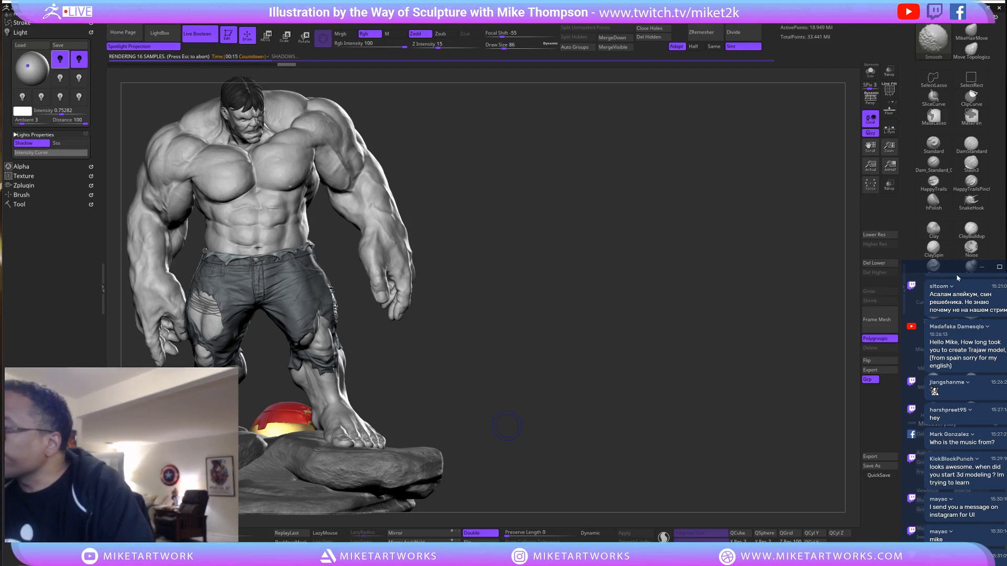
# Bake the rendered front view into the document's Layer1 and create a new document layer.
pyautogui.moveTo(958, 278); pyautogui.dragTo(879, 88)
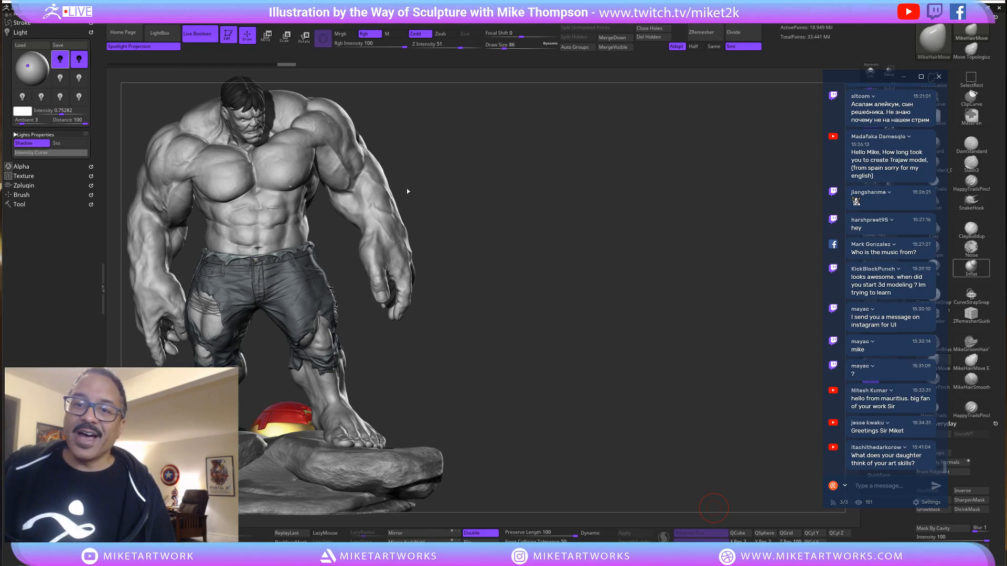
pyautogui.click(251, 15)
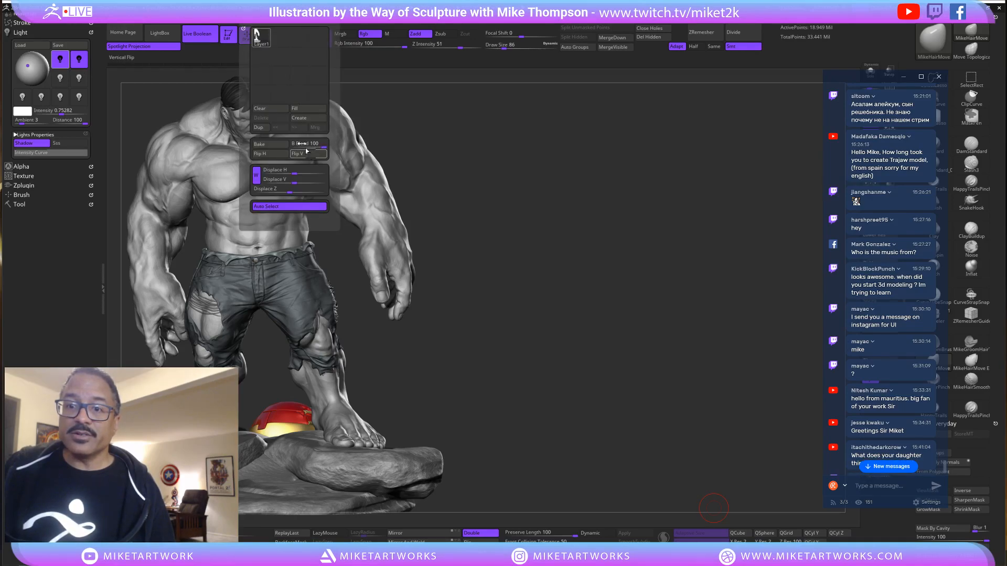
pyautogui.click(271, 144)
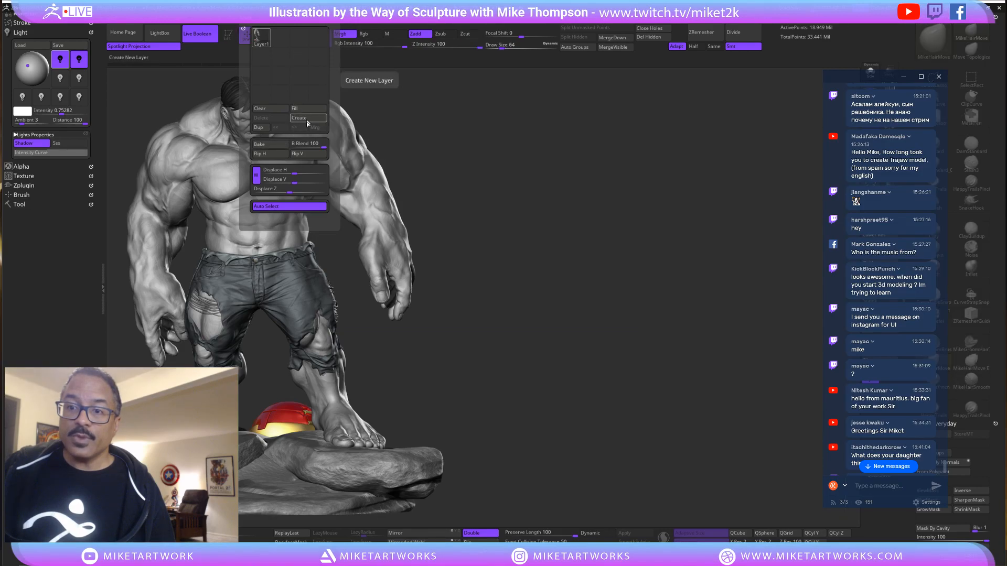
# Draw a second editable Hulk on the canvas's right half and turn it to a full back view beside the front one.
pyautogui.moveTo(613, 288)
pyautogui.mouseDown()
pyautogui.moveTo(616, 452)
pyautogui.moveTo(609, 398)
pyautogui.moveTo(629, 419)
pyautogui.mouseUp()
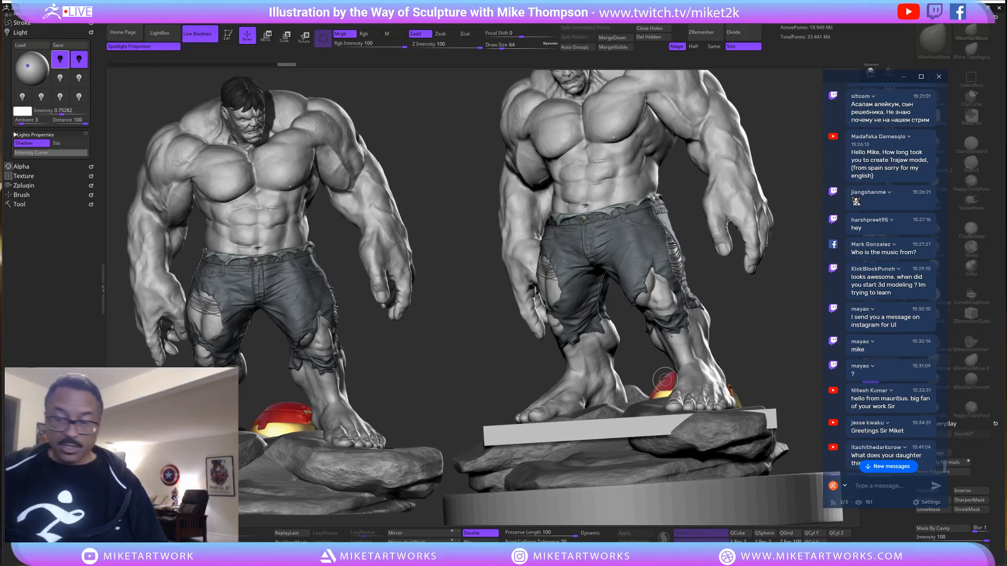
pyautogui.press('t')
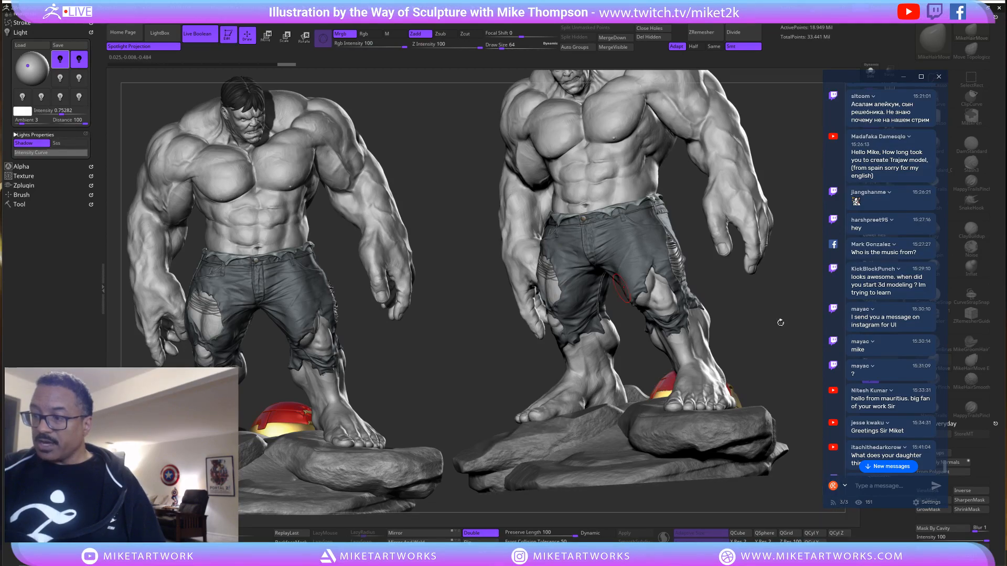
pyautogui.moveTo(789, 342); pyautogui.dragTo(774, 348)
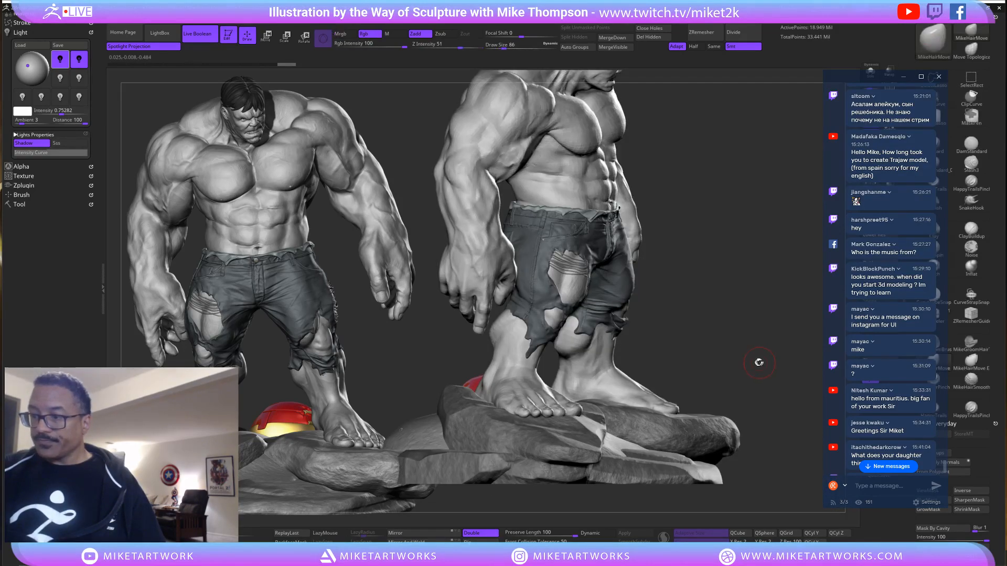
pyautogui.moveTo(704, 358); pyautogui.dragTo(619, 367)
pyautogui.moveTo(758, 381)
pyautogui.keyDown('shift'); pyautogui.mouseDown()
pyautogui.moveTo(752, 409)
pyautogui.moveTo(777, 412)
pyautogui.mouseUp(); pyautogui.keyUp('shift')
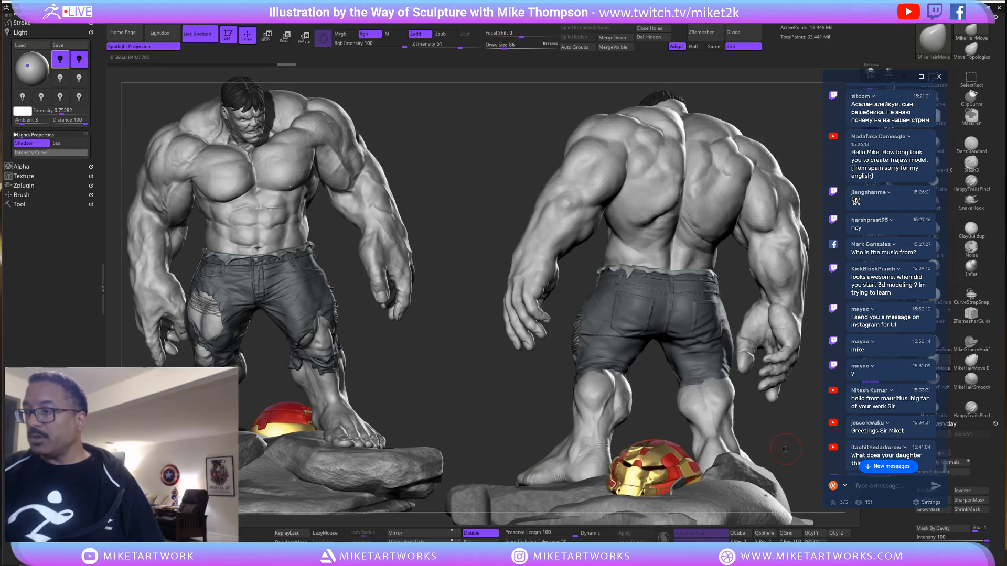
pyautogui.moveTo(782, 449); pyautogui.dragTo(782, 419)
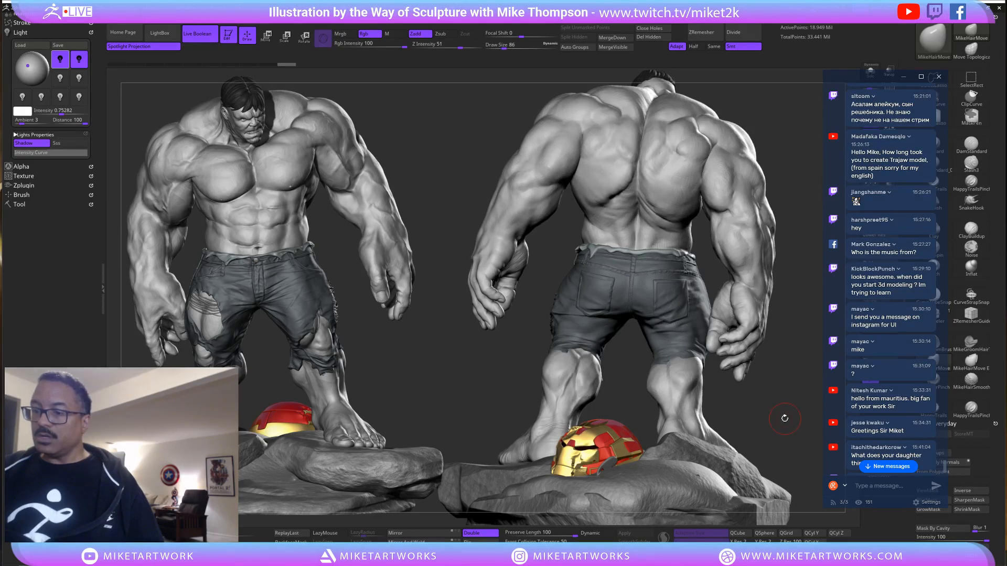
# Render the Hulk's back view and bake it into the document's Layer2.
pyautogui.press('shift')
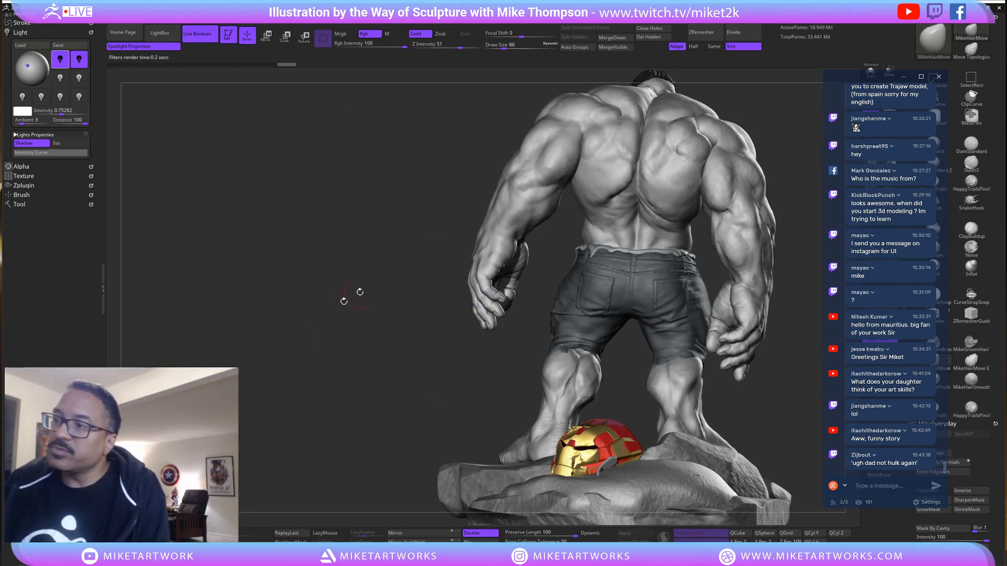
pyautogui.click(254, 24)
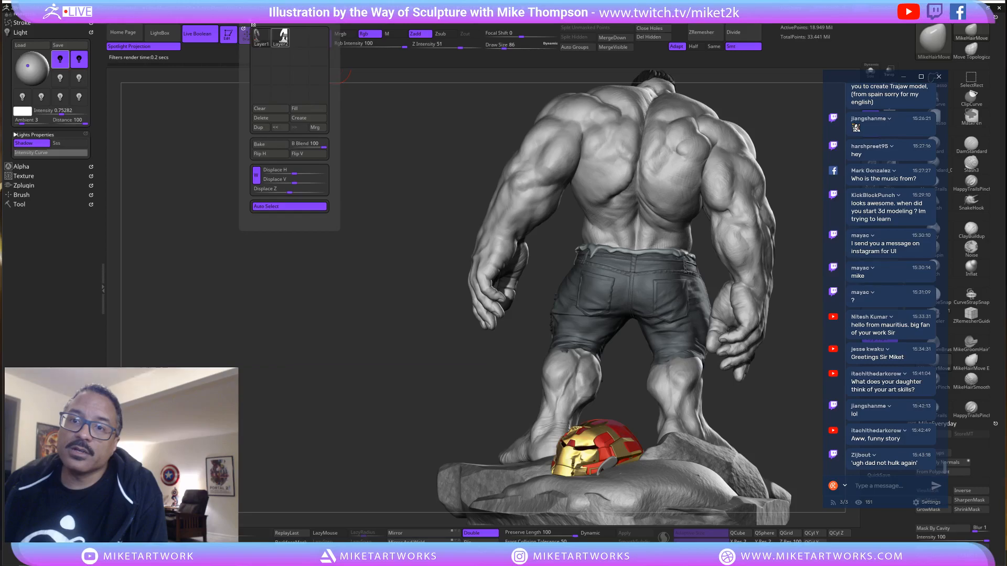
pyautogui.click(269, 144)
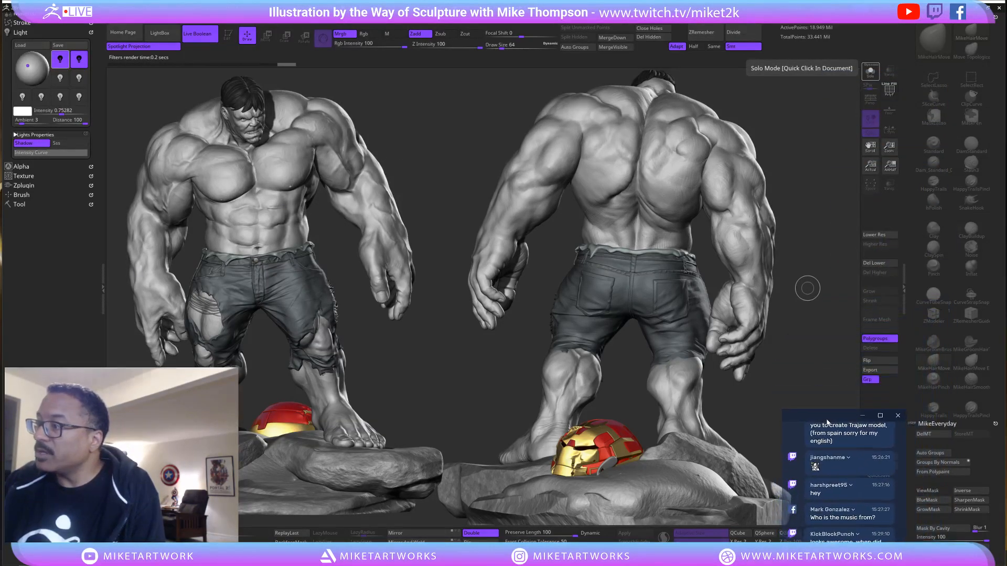
# View the document at actual size and export it as the Photoshop file Render4.PSD in the BPTimelapse folder.
pyautogui.click(871, 168)
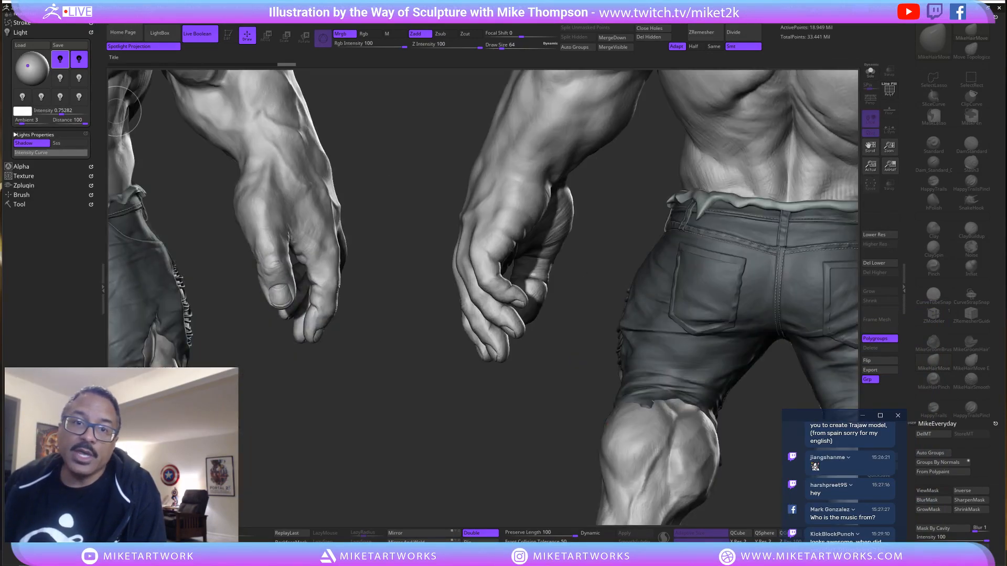
pyautogui.click(181, 25)
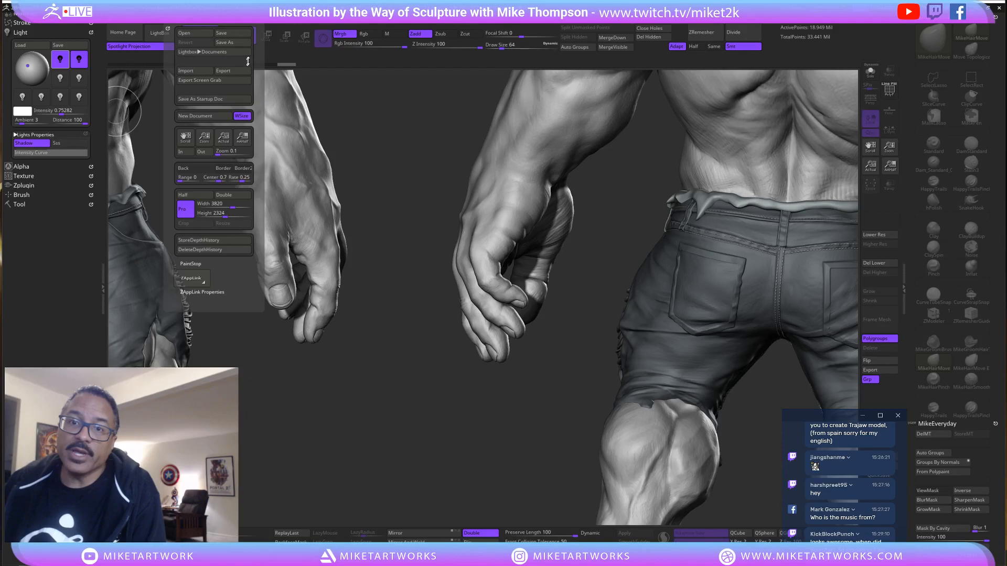
pyautogui.click(223, 70)
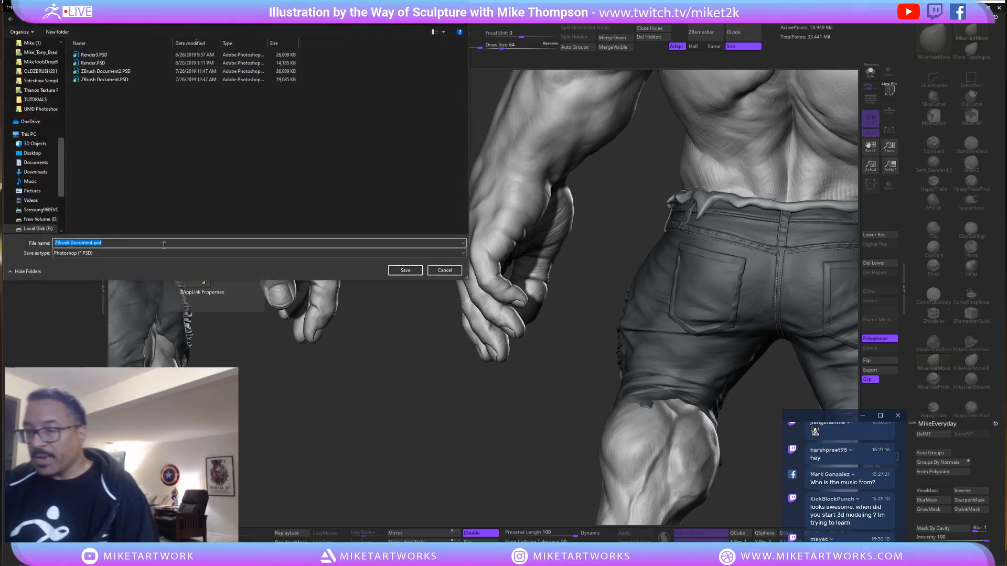
pyautogui.moveTo(349, 5); pyautogui.dragTo(542, 181)
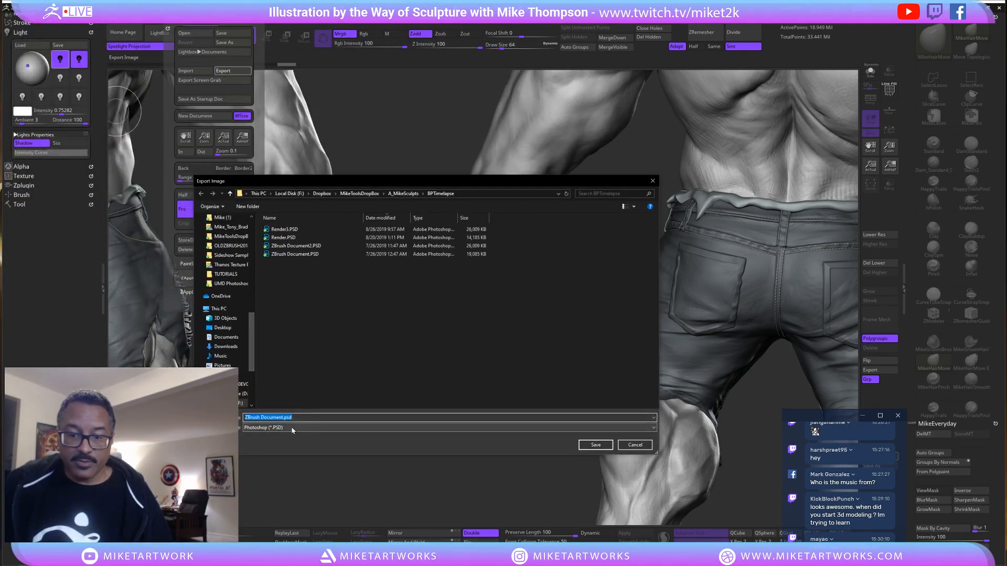
pyautogui.click(293, 230)
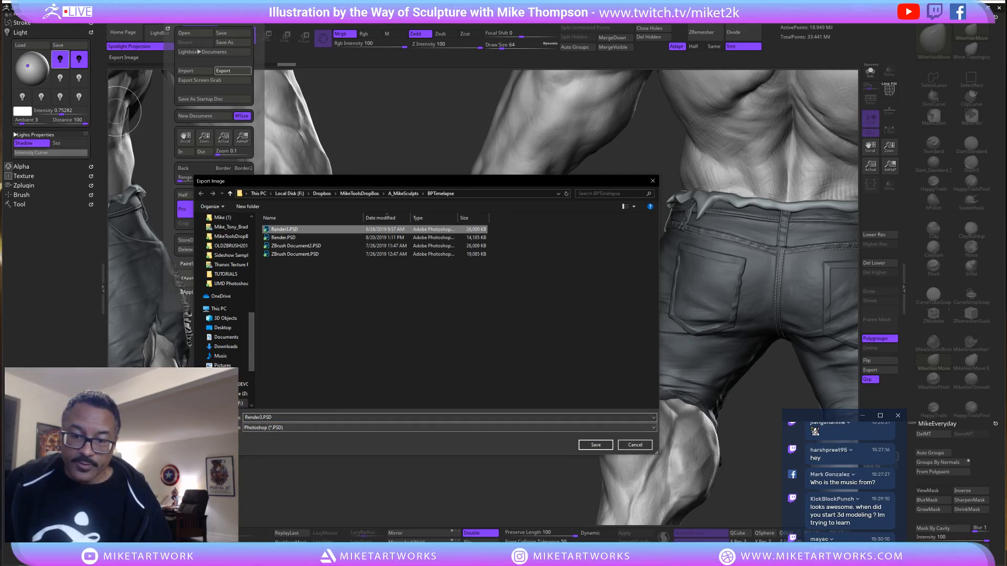
pyautogui.click(284, 418)
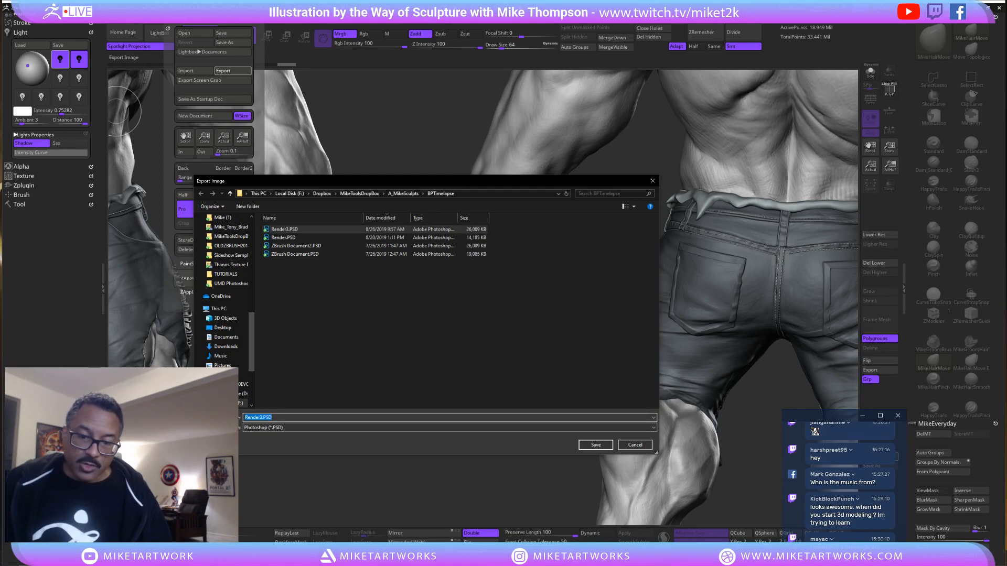
pyautogui.click(261, 418)
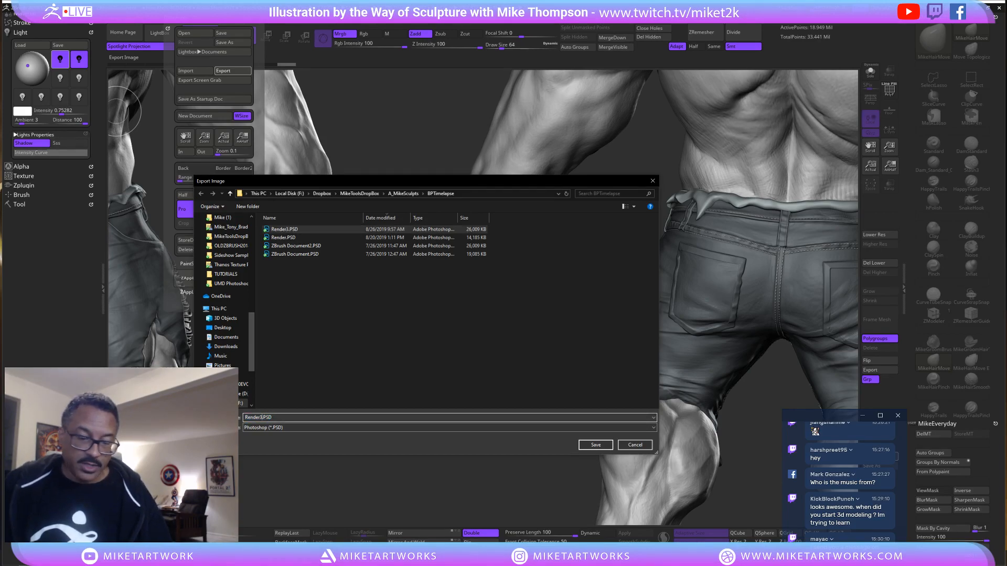
pyautogui.press('BackSpace')
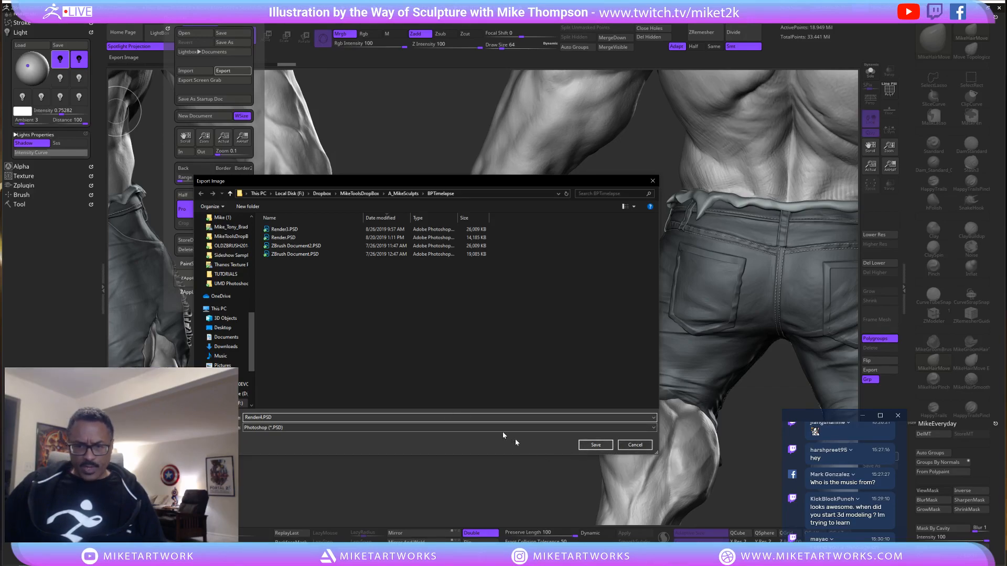
pyautogui.click(596, 445)
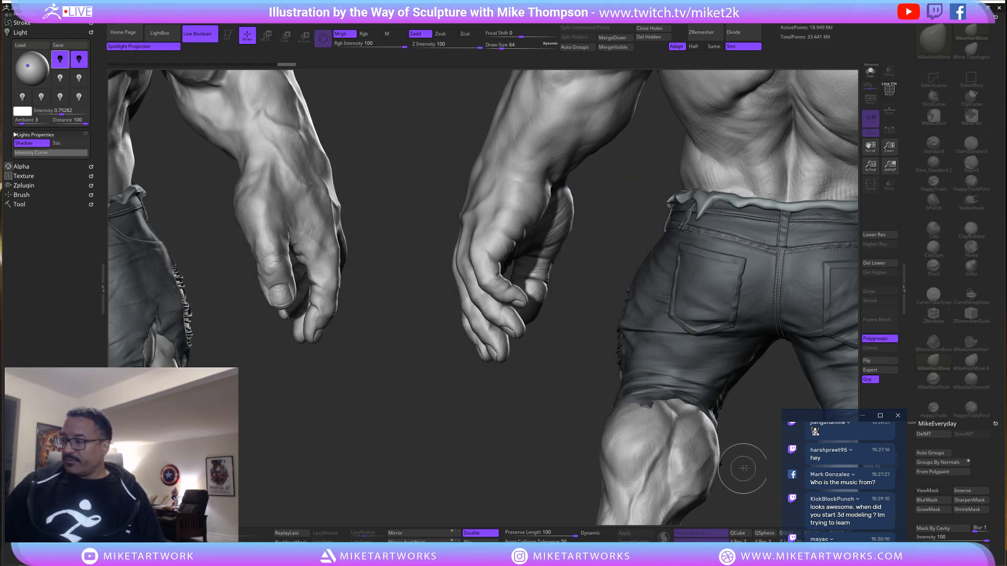
# Switch to Photoshop and bring up the dialog for opening a file, with the files sorted by date modified.
pyautogui.moveTo(824, 412); pyautogui.dragTo(808, 72)
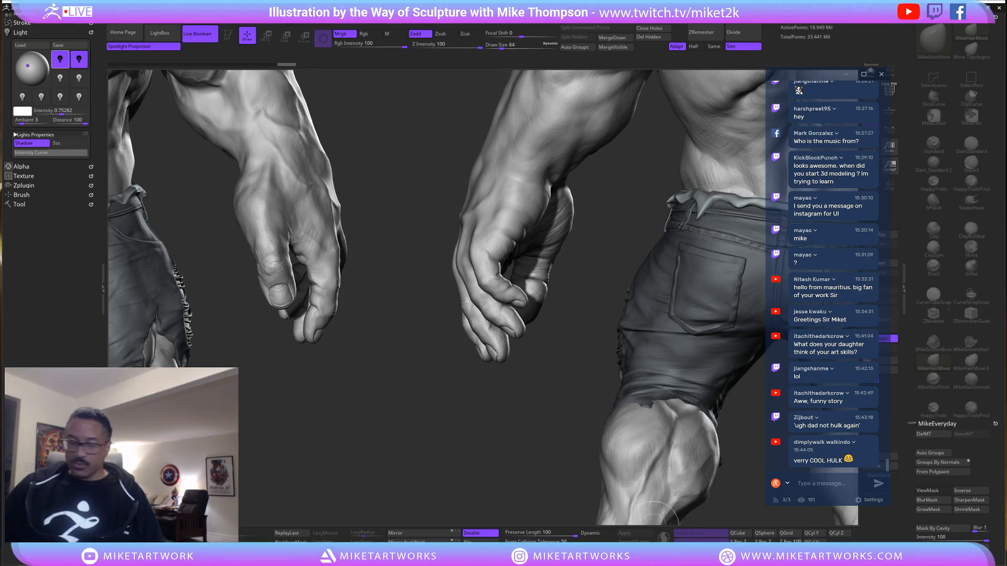
pyautogui.press('super')
pyautogui.moveTo(616, 558)
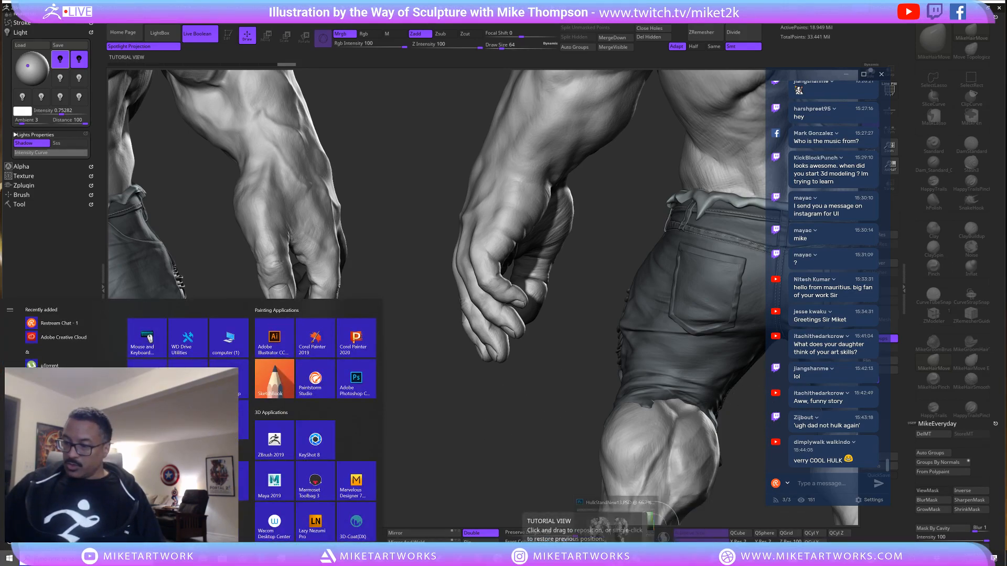
pyautogui.click(611, 522)
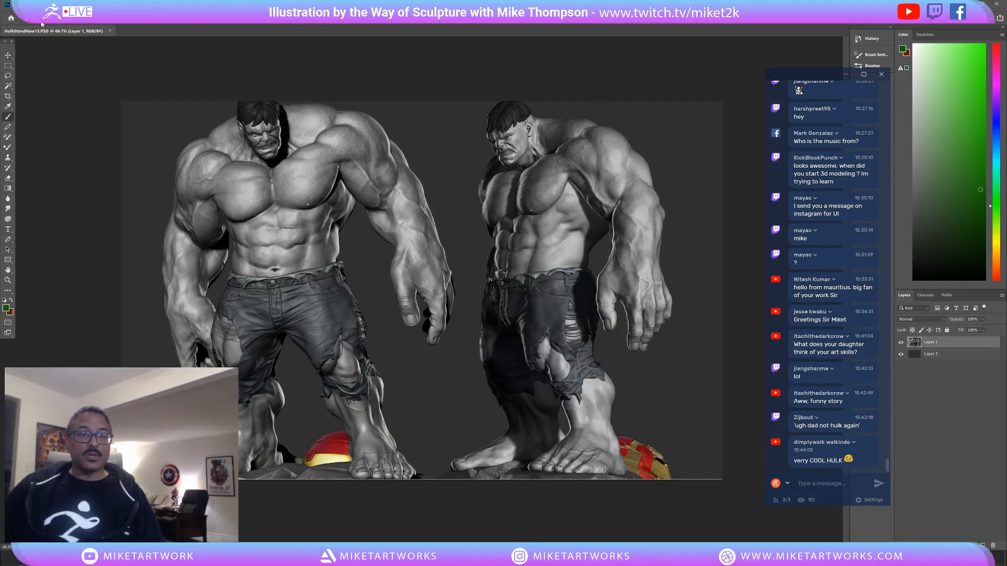
pyautogui.click(19, 5)
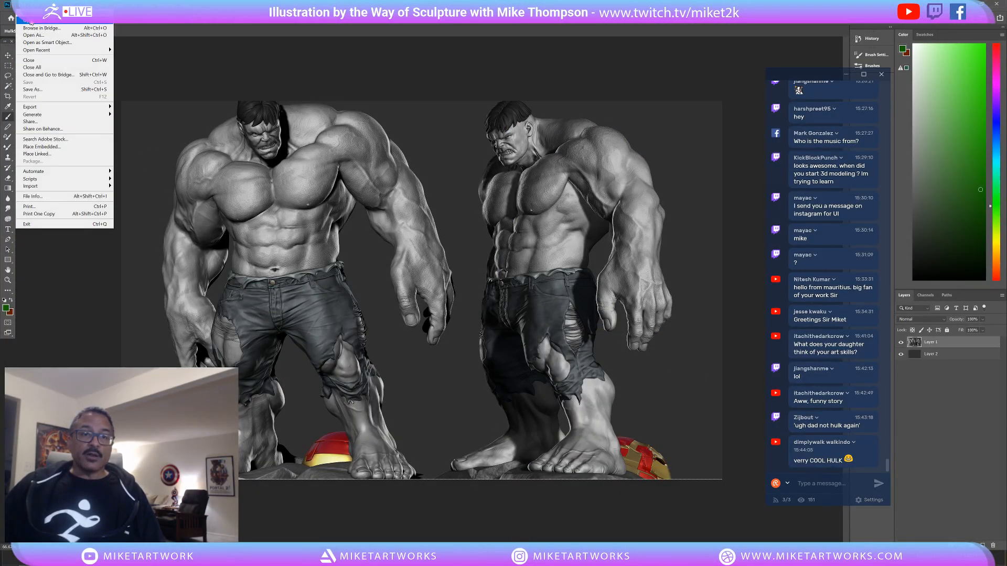
pyautogui.click(363, 58)
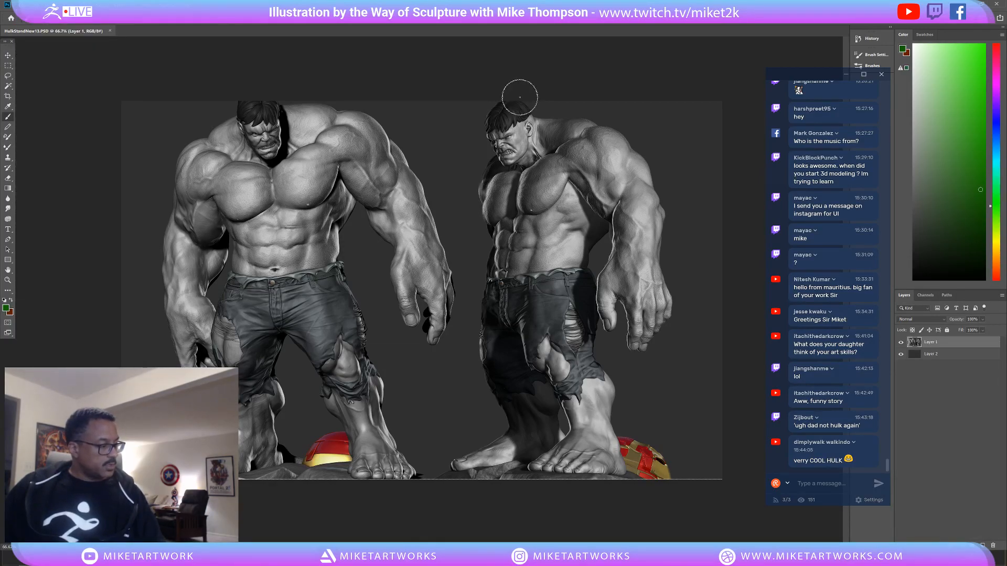
pyautogui.press('f')
pyautogui.press('f')
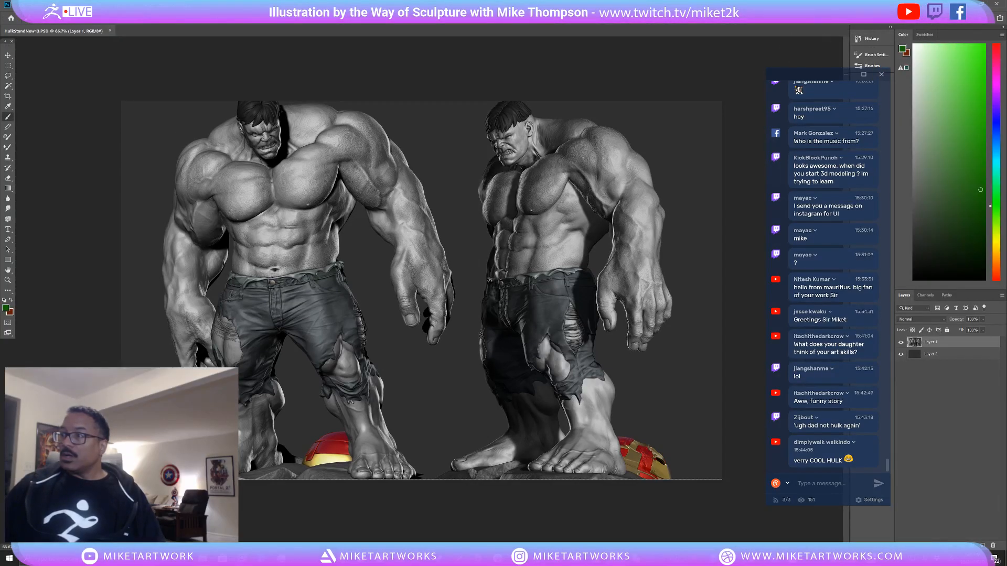
pyautogui.click(20, 5)
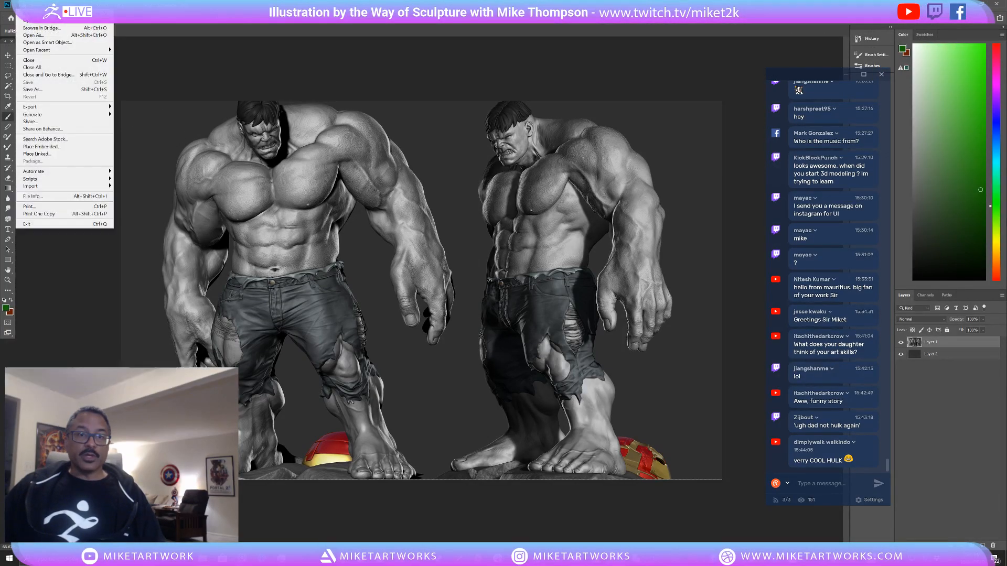
pyautogui.click(35, 24)
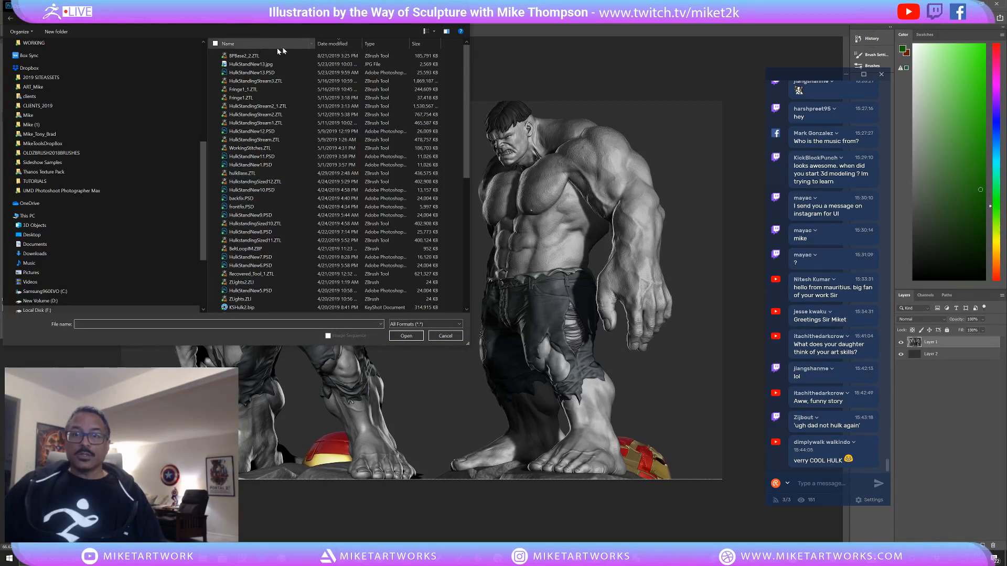
pyautogui.click(338, 45)
pyautogui.click(337, 46)
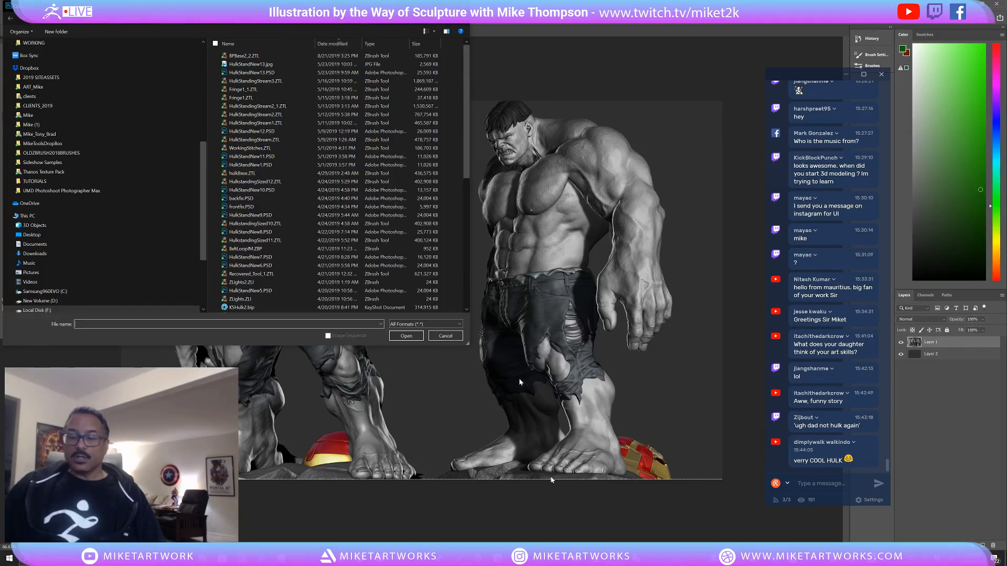
# Switch back to ZBrush and check the export dialog for the folder holding the exported render, without exporting again.
pyautogui.moveTo(615, 559)
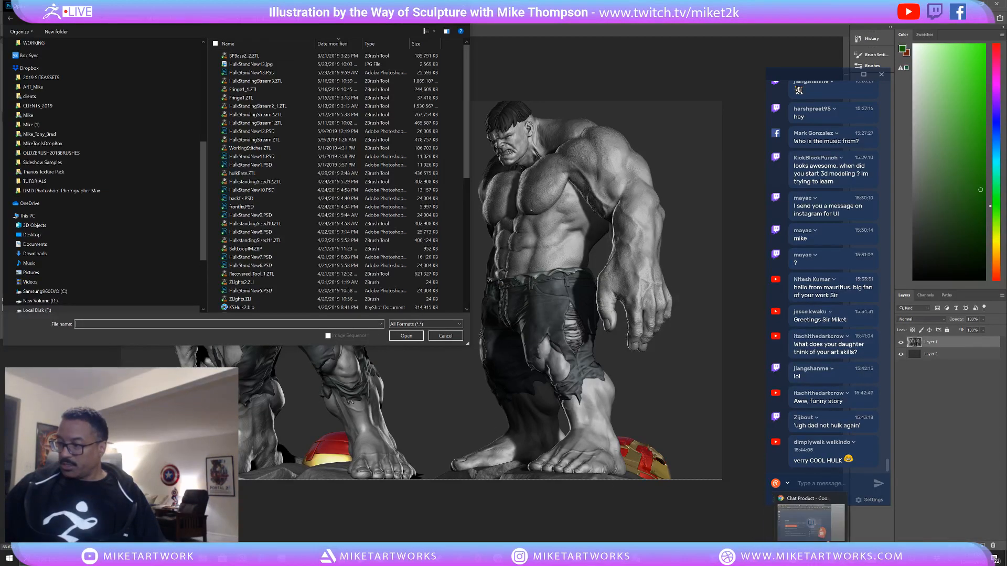
pyautogui.click(815, 559)
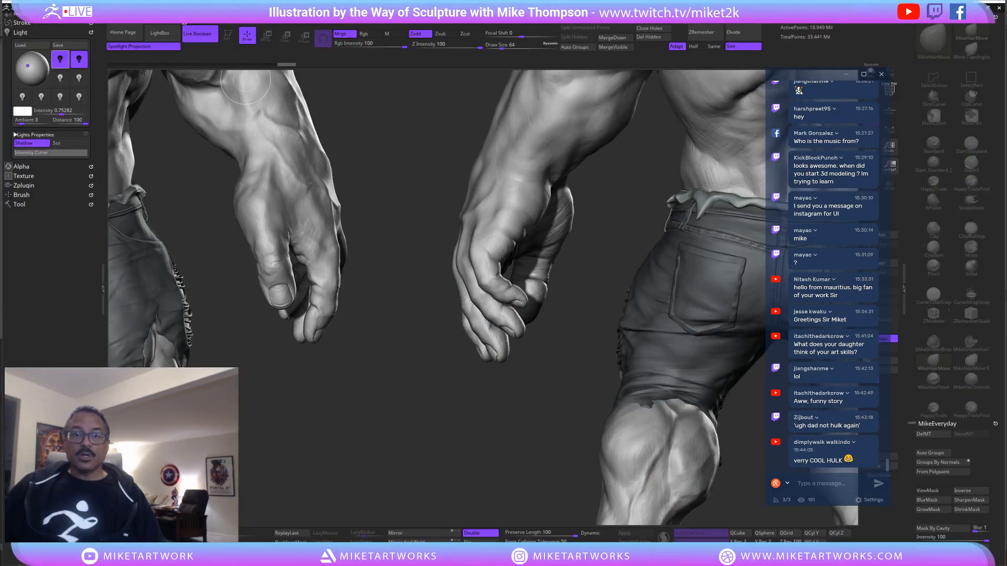
pyautogui.click(183, 19)
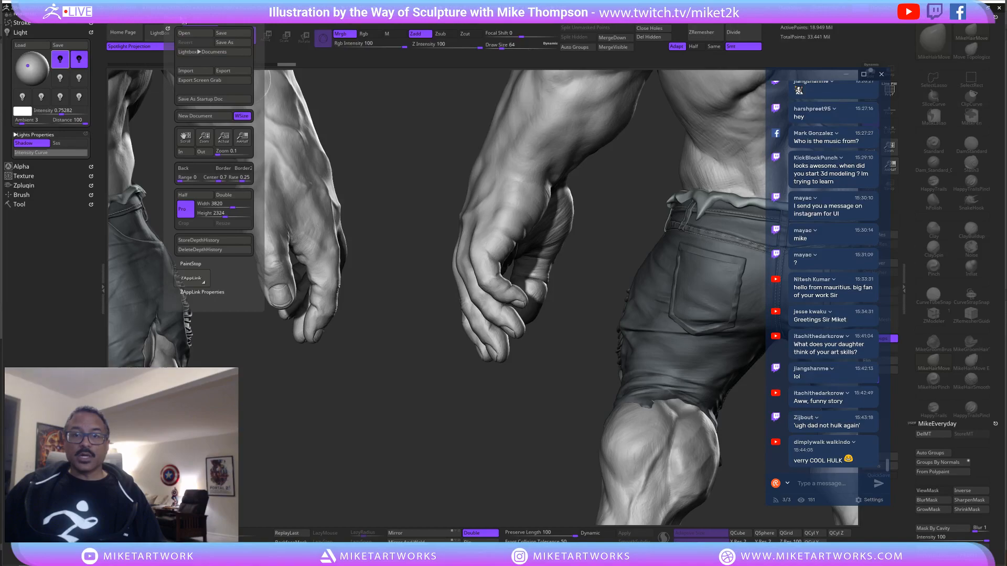
pyautogui.click(230, 72)
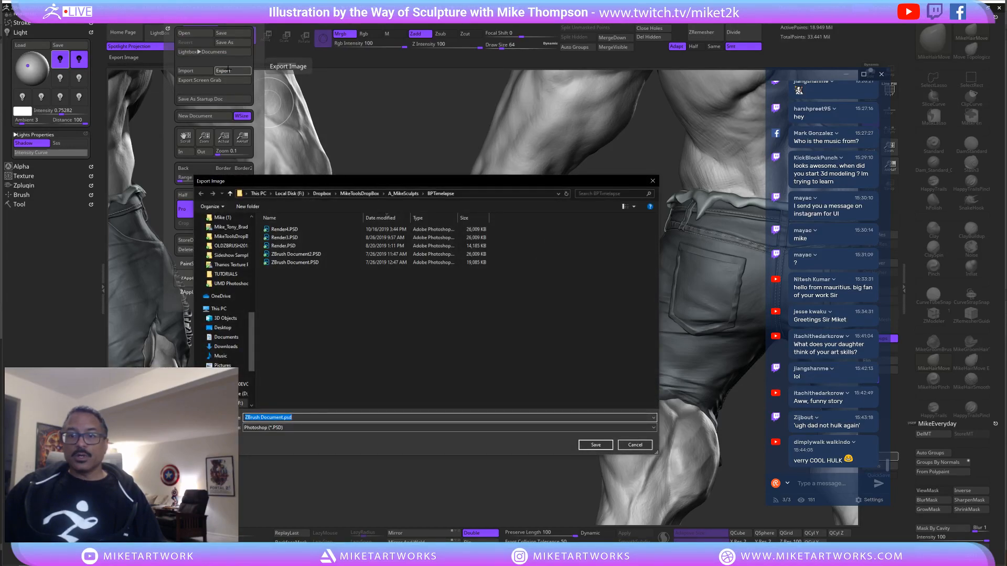
pyautogui.click(635, 446)
pyautogui.press('super')
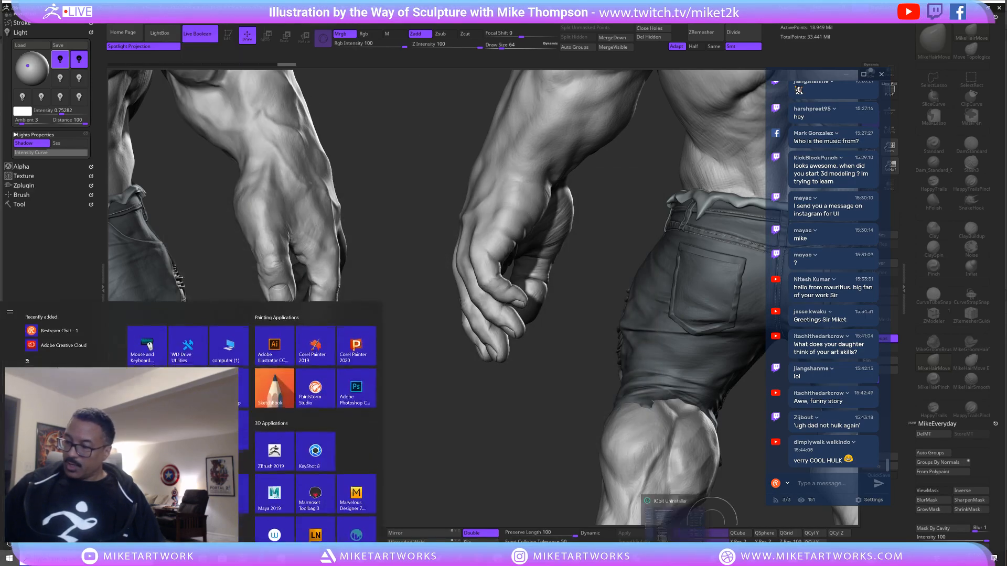
# Return to Photoshop and open Render4.PSD from the BPTimelapse folder.
pyautogui.click(582, 558)
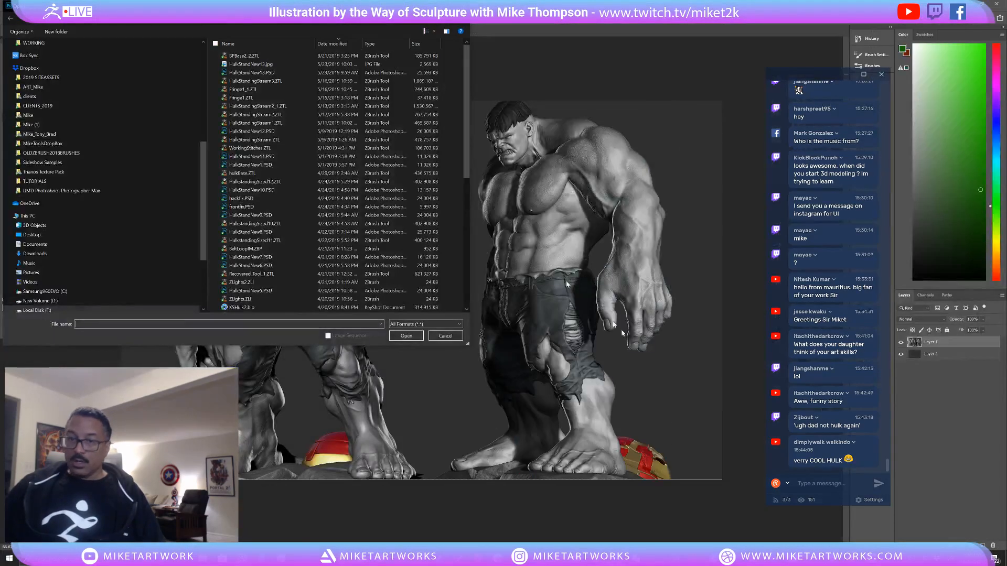
pyautogui.click(238, 18)
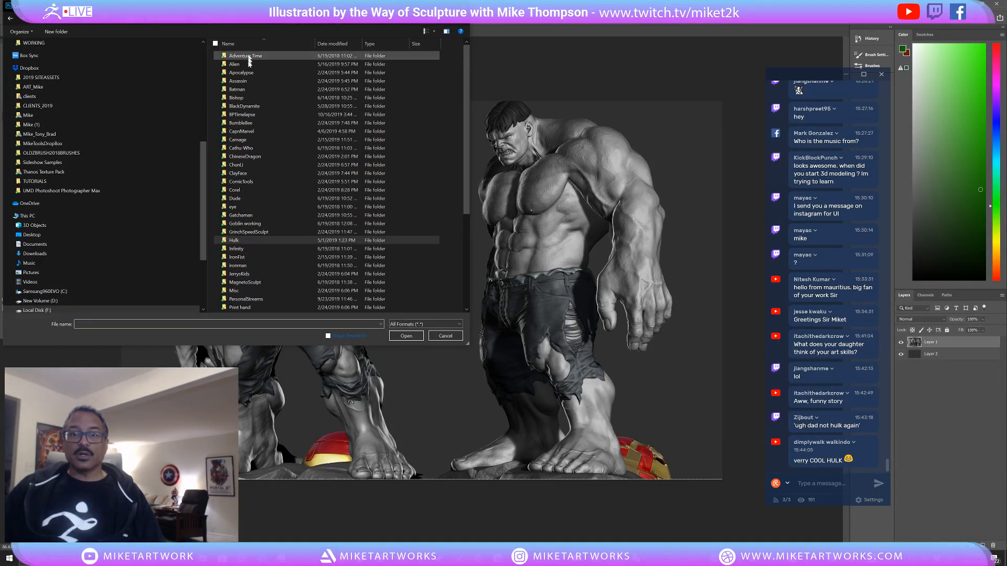
pyautogui.doubleClick(246, 114)
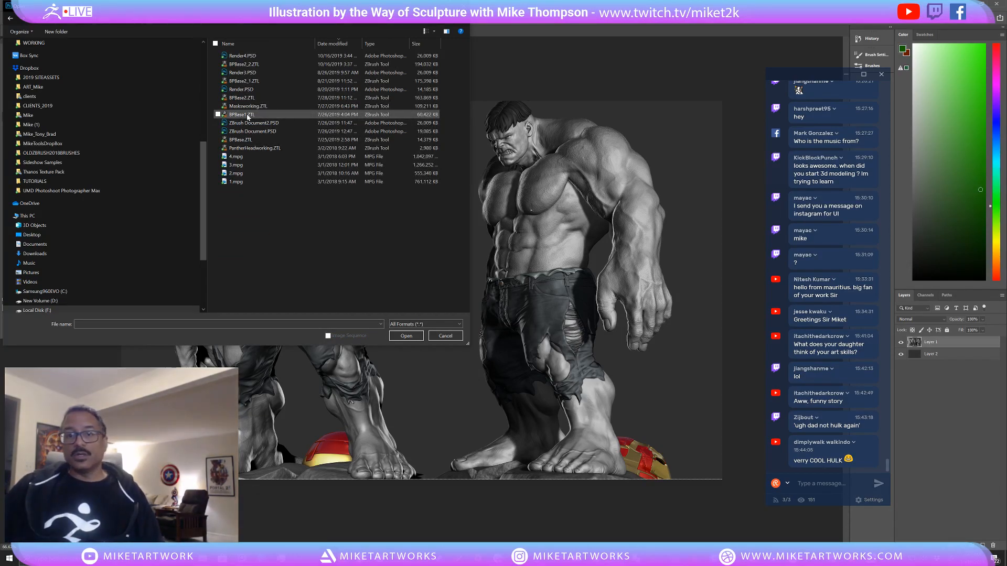
pyautogui.click(241, 56)
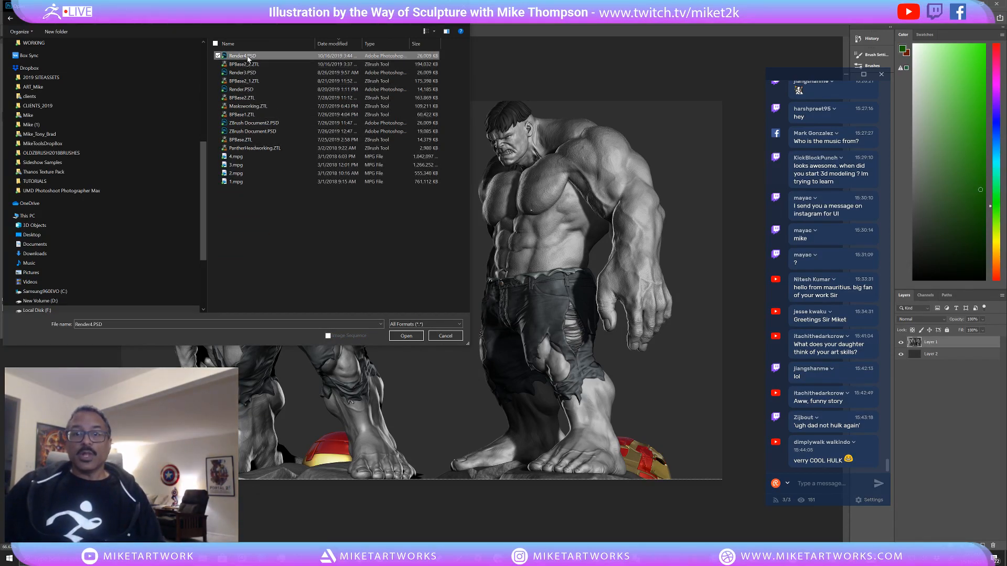
pyautogui.click(406, 336)
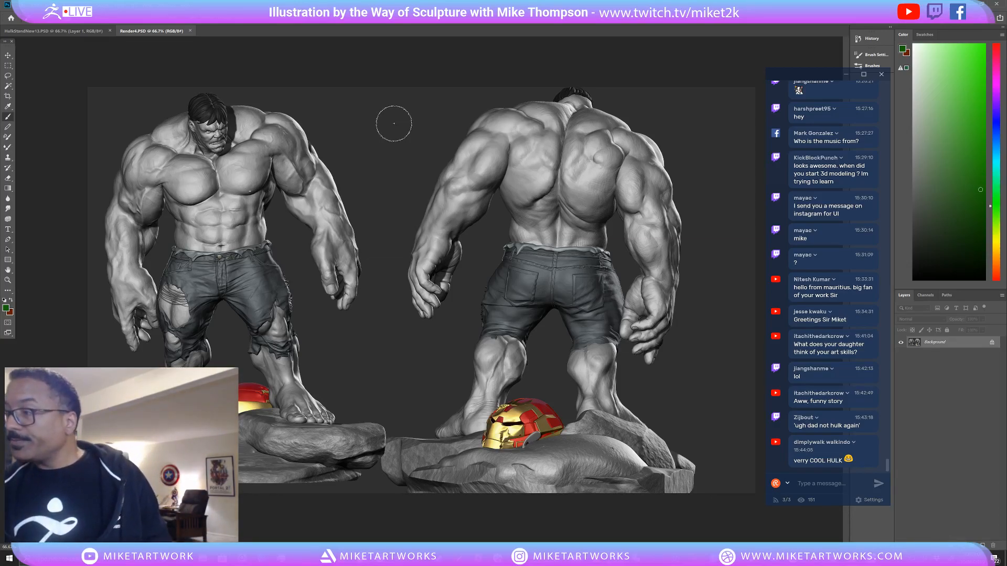
# Move the chat window aside and add a new empty layer above the Background layer.
pyautogui.moveTo(818, 74); pyautogui.dragTo(755, 48)
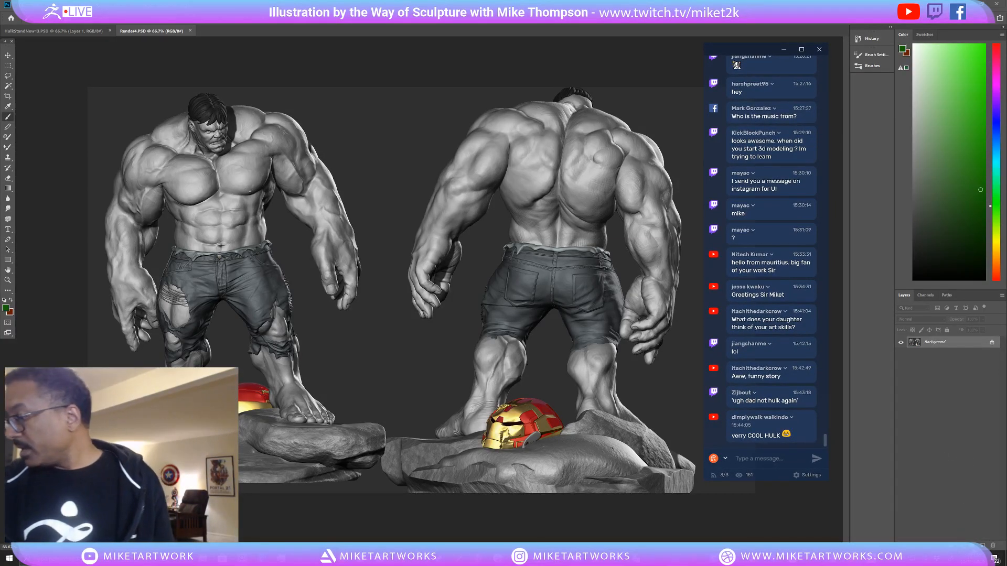
pyautogui.click(983, 546)
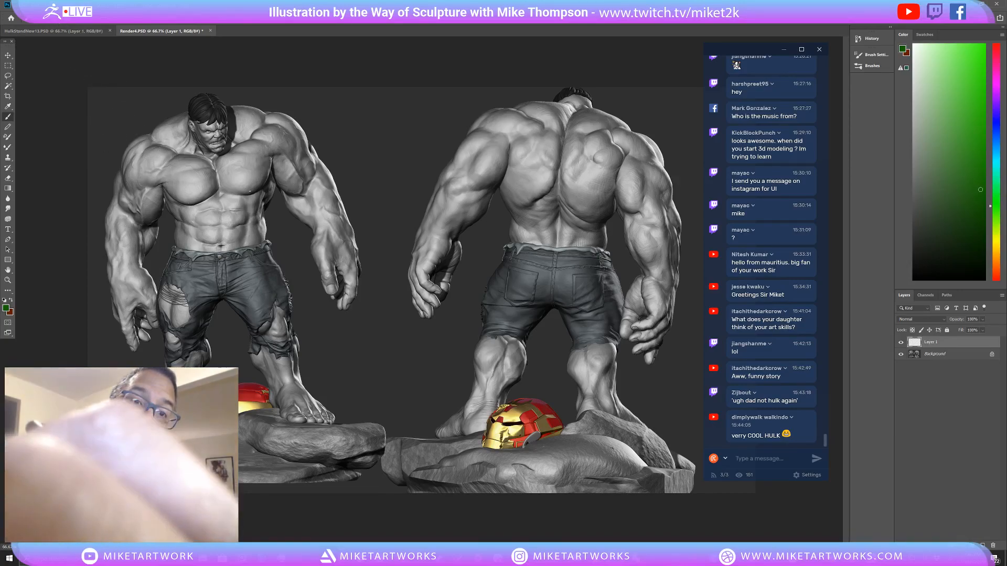
# Open the Brush Settings and move the chat window off them.
pyautogui.click(25, 19)
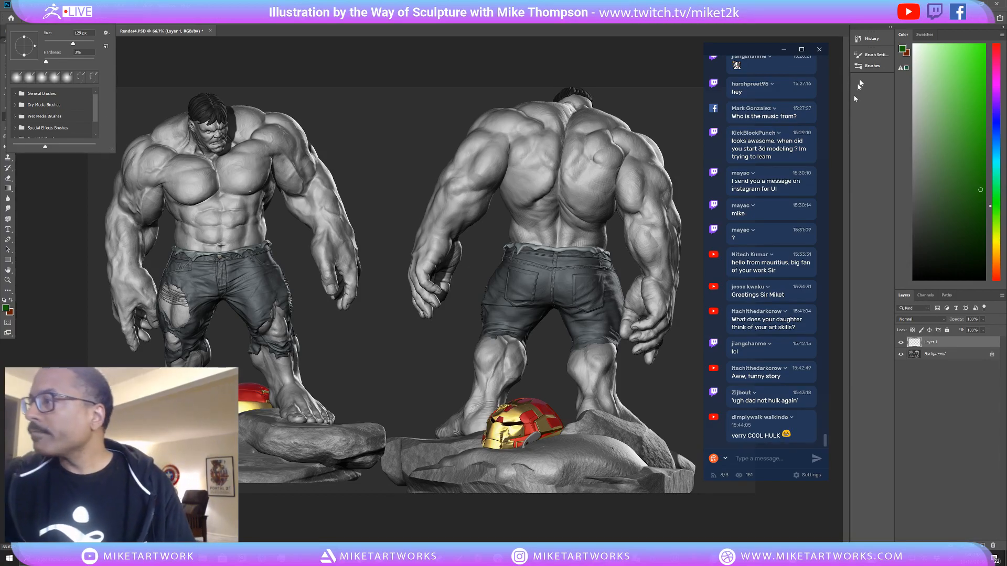
pyautogui.click(871, 55)
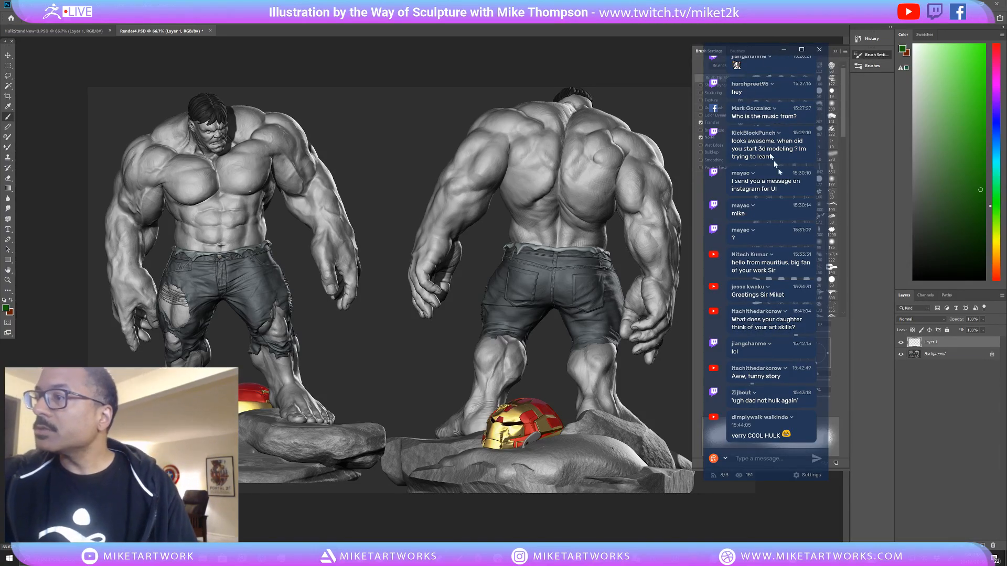
pyautogui.moveTo(774, 51)
pyautogui.mouseDown()
pyautogui.moveTo(629, 94)
pyautogui.moveTo(63, 84)
pyautogui.moveTo(74, 66)
pyautogui.mouseUp()
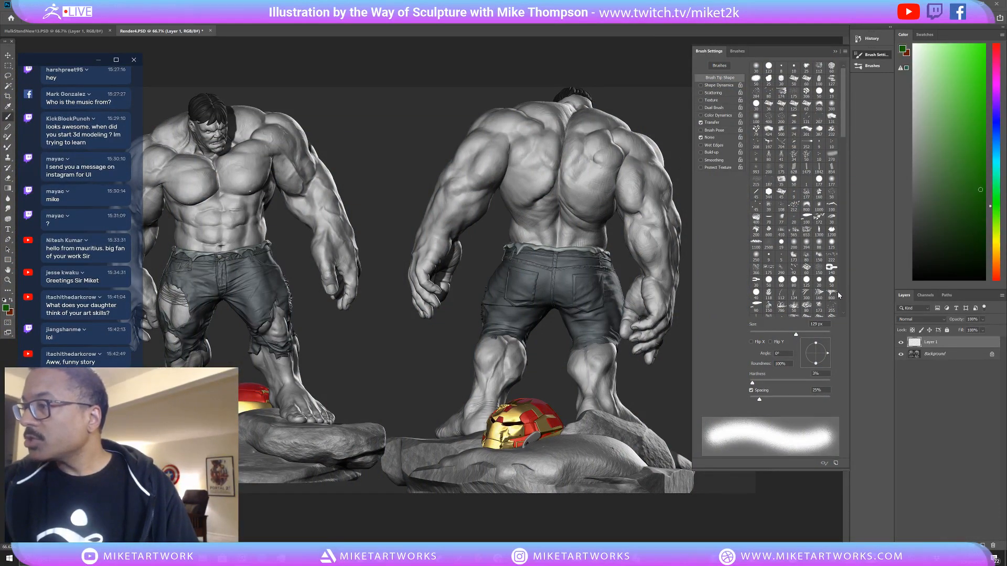
# Choose a small round brush tip with 9% spacing, turn on Shape Dynamics and collapse the brush settings.
pyautogui.scroll(-1, 845, 126)
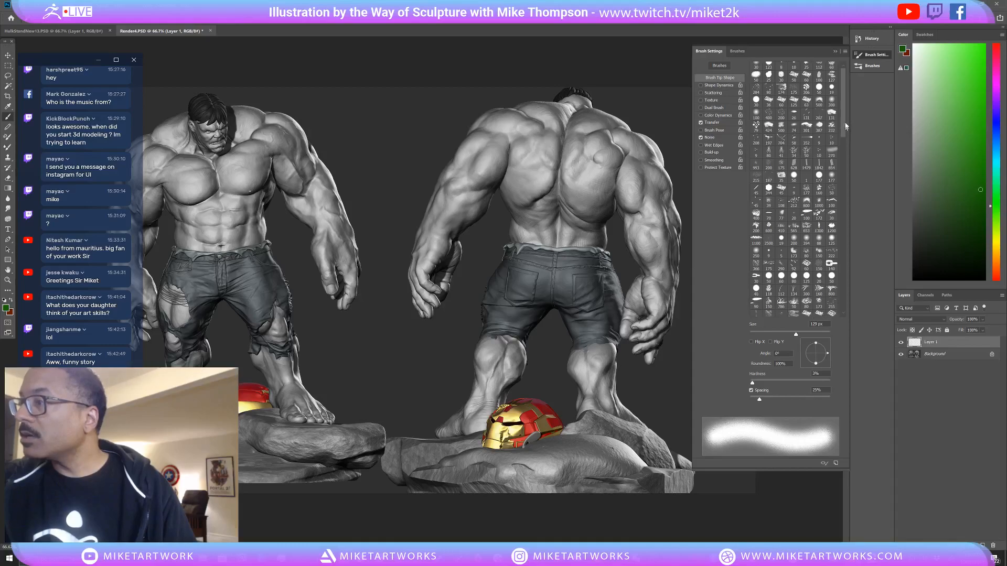
pyautogui.scroll(-4, 845, 125)
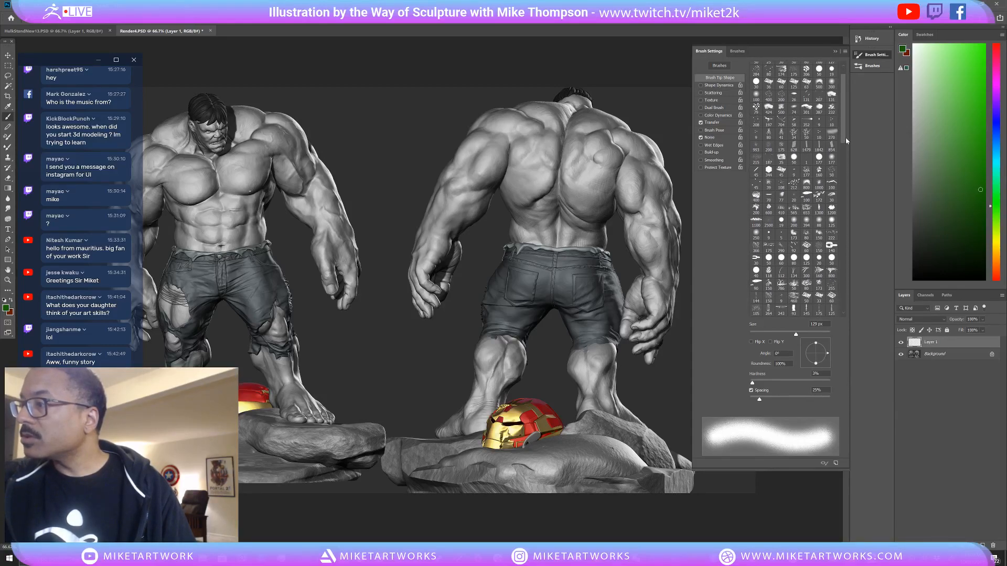
pyautogui.click(768, 196)
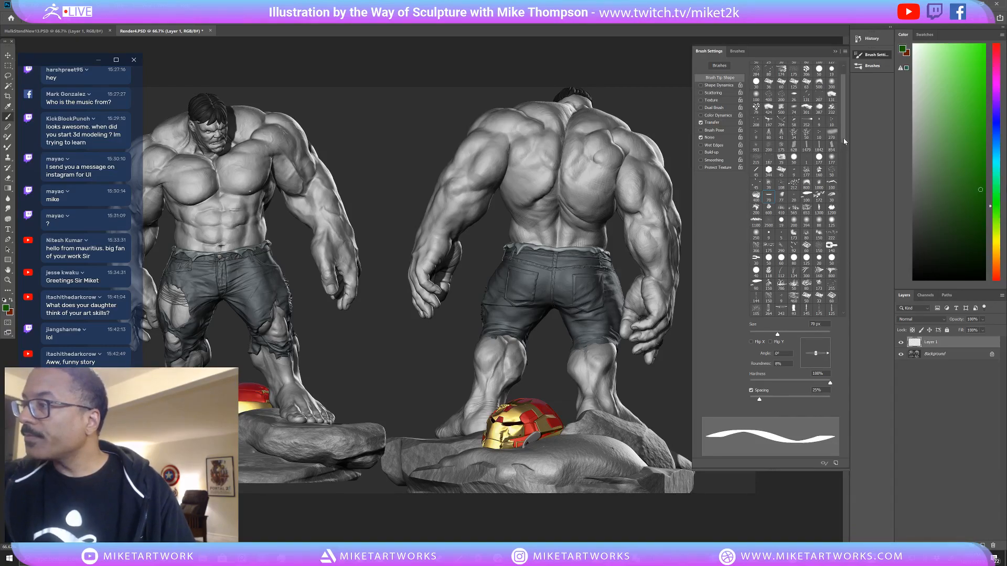
pyautogui.moveTo(843, 141)
pyautogui.mouseDown()
pyautogui.moveTo(841, 220)
pyautogui.moveTo(841, 102)
pyautogui.mouseUp()
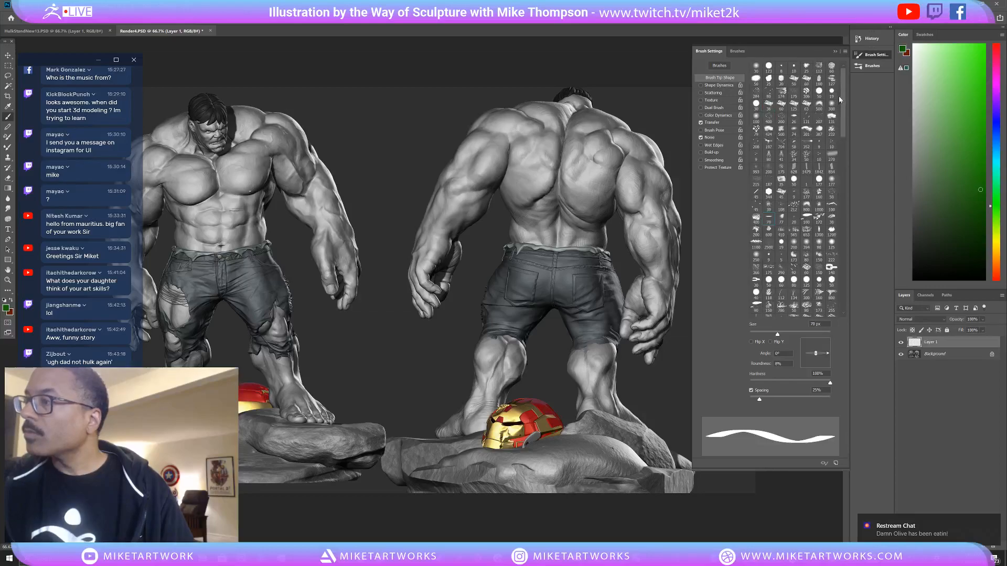
pyautogui.click(782, 69)
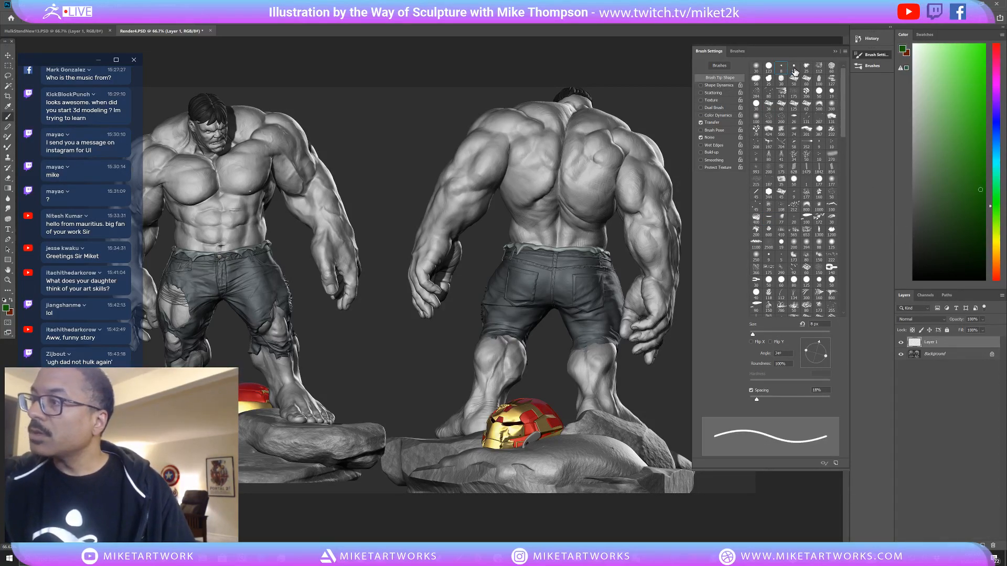
pyautogui.click(794, 68)
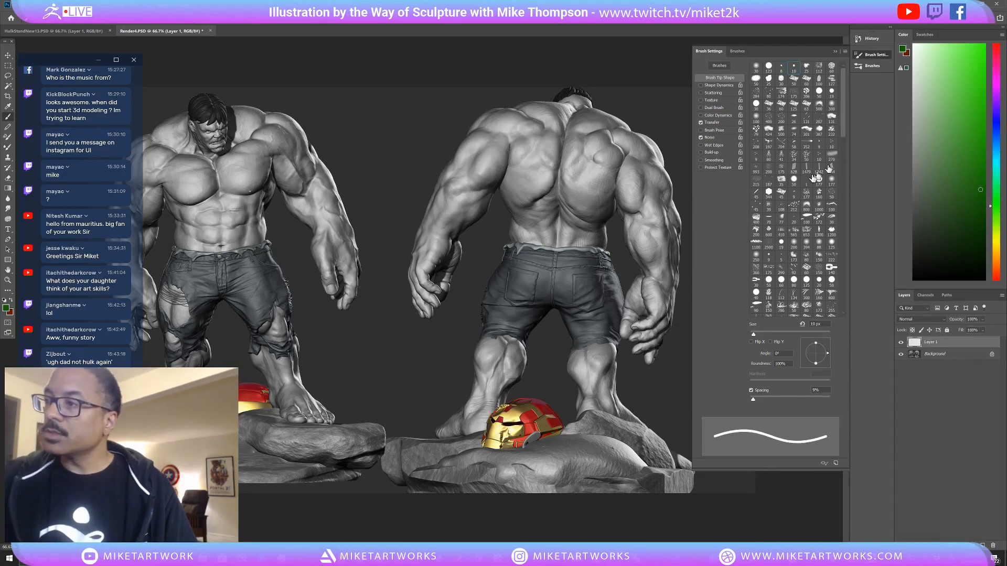
pyautogui.click(701, 85)
pyautogui.click(835, 51)
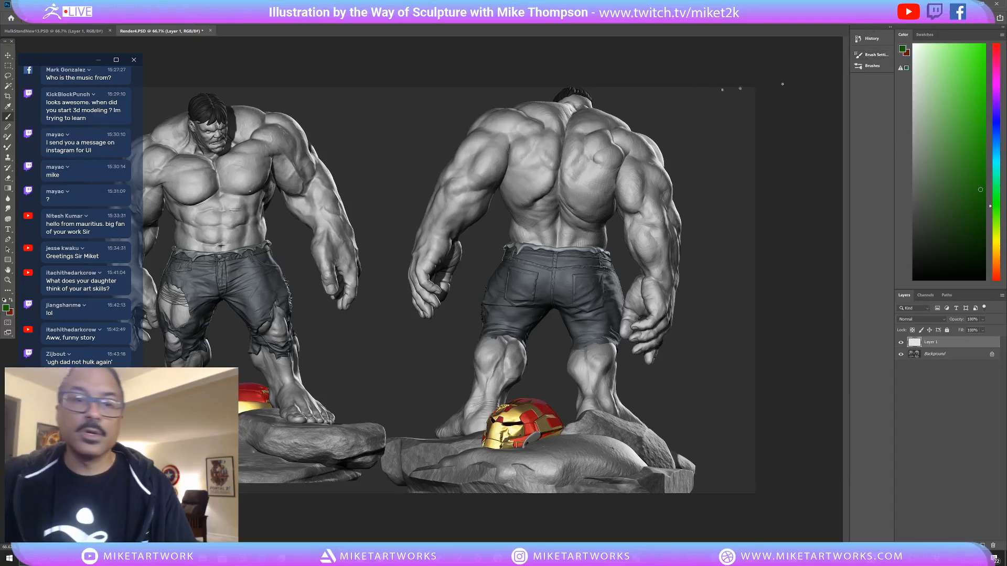
# Move the chat window clear of the front-view Hulk and swap the foreground and background colours to paint in dark orange.
pyautogui.moveTo(93, 60); pyautogui.dragTo(772, 60)
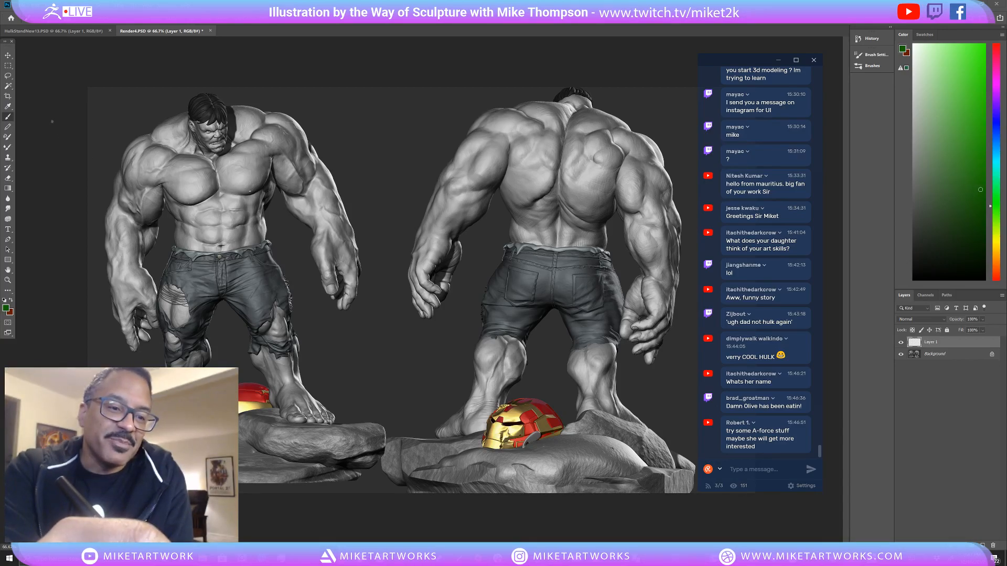
pyautogui.click(12, 300)
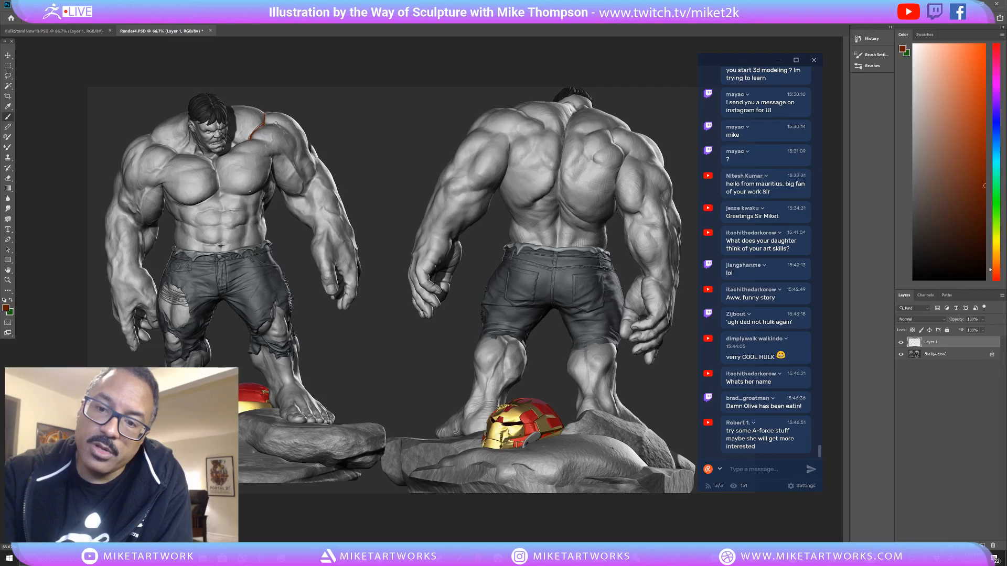
pyautogui.moveTo(264, 146); pyautogui.dragTo(275, 188)
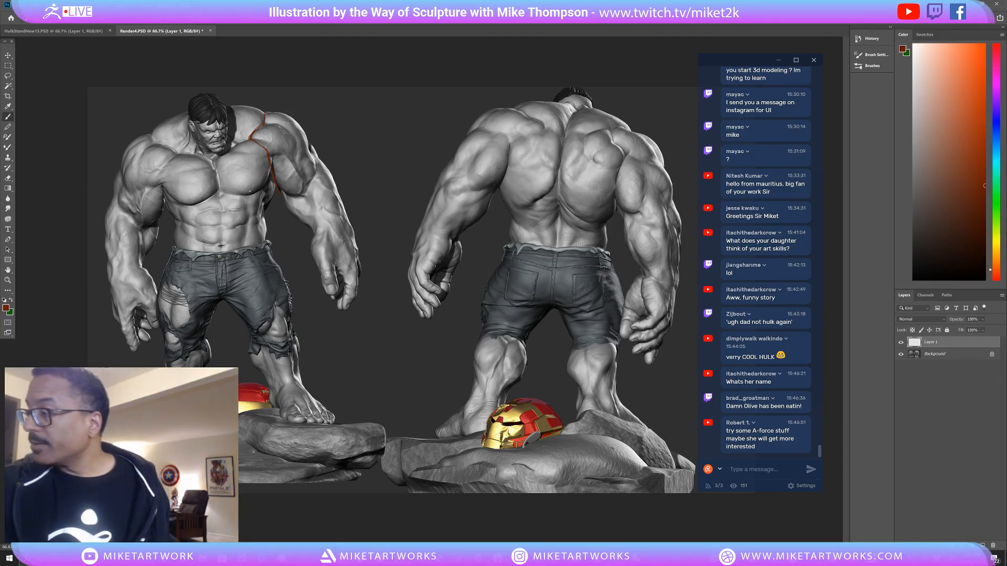
pyautogui.hotkey('ctrl', 'a')
pyautogui.press('Delete')
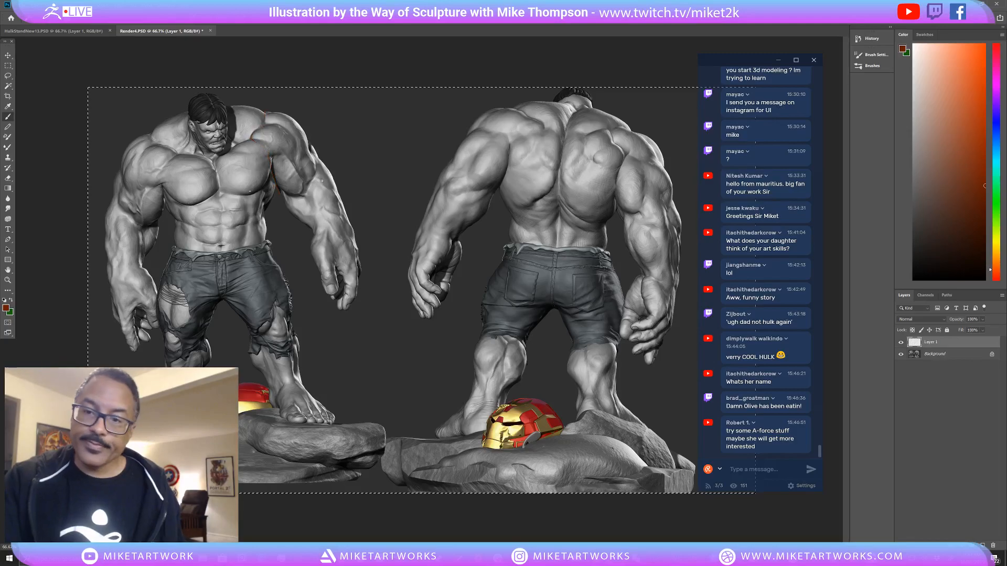
pyautogui.hotkey('ctrl', 'd')
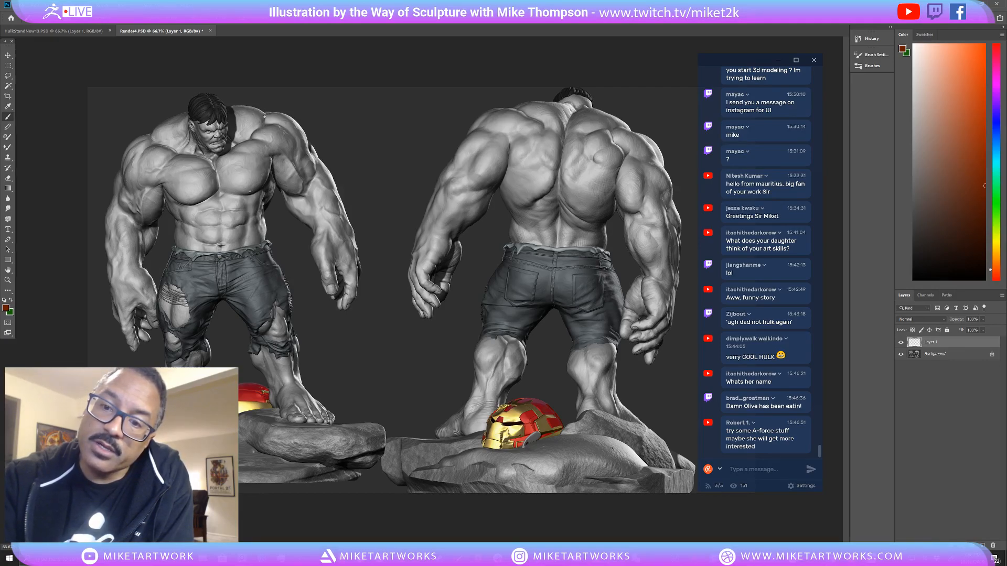
# Paint dark orange cut lines from the top of each shoulder down to the armpit on the front-view Hulk.
pyautogui.moveTo(264, 113); pyautogui.dragTo(272, 181)
pyautogui.moveTo(265, 127); pyautogui.dragTo(278, 188)
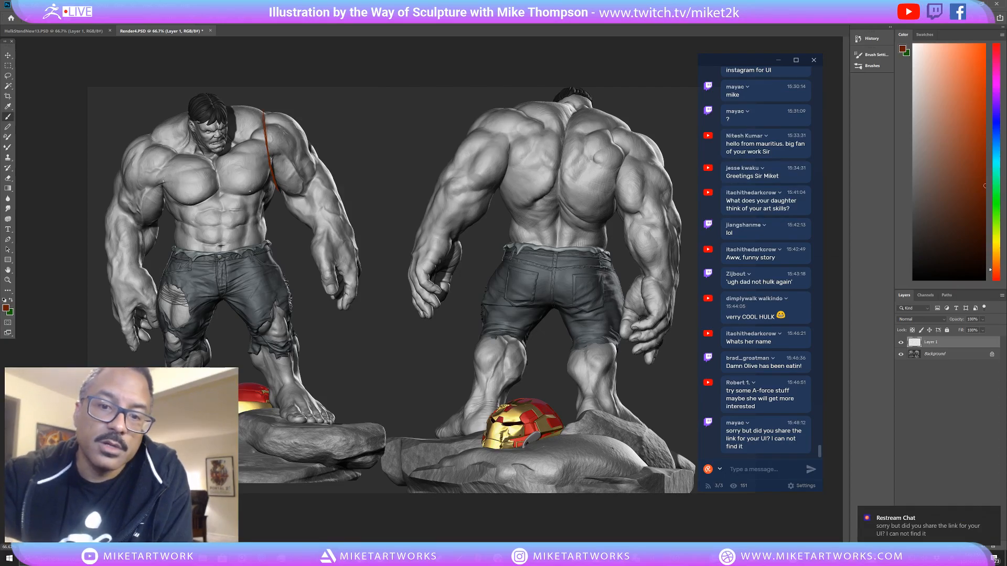
pyautogui.moveTo(162, 187)
pyautogui.mouseDown()
pyautogui.moveTo(155, 133)
pyautogui.moveTo(164, 188)
pyautogui.mouseUp()
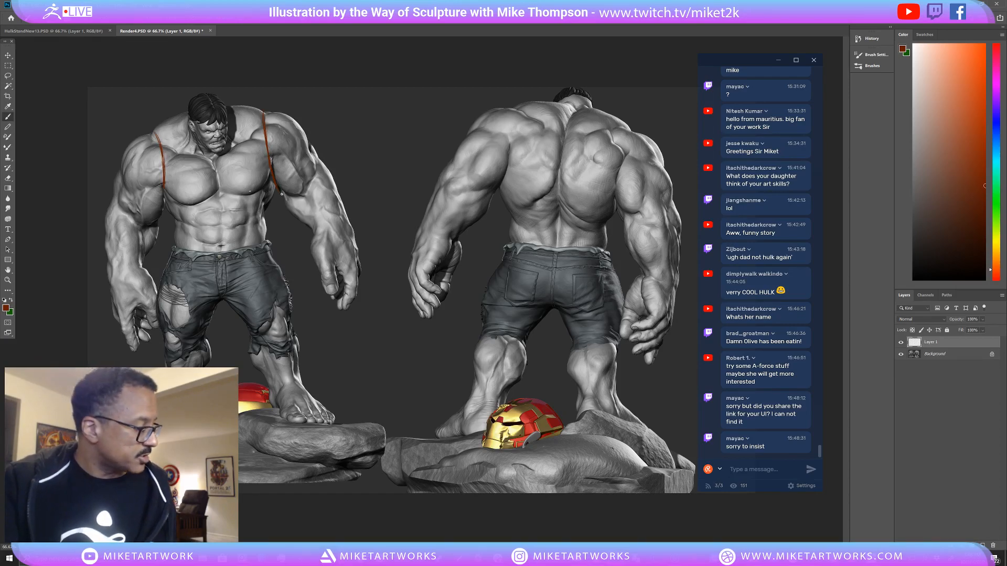
# Erase stray parts of the two shoulder cut lines and repaint the gap in the line beside the chest.
pyautogui.press('e')
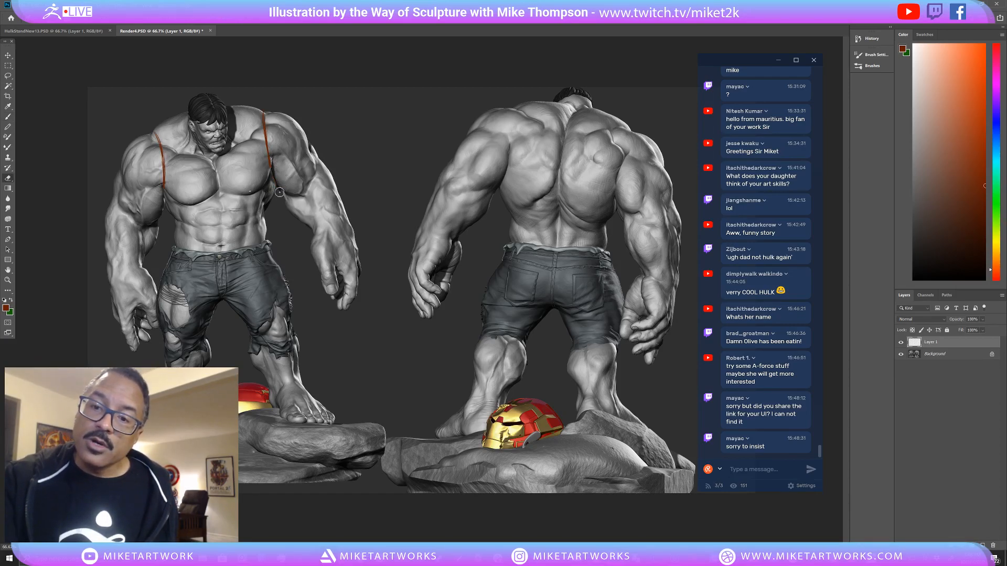
pyautogui.moveTo(160, 146); pyautogui.dragTo(167, 175)
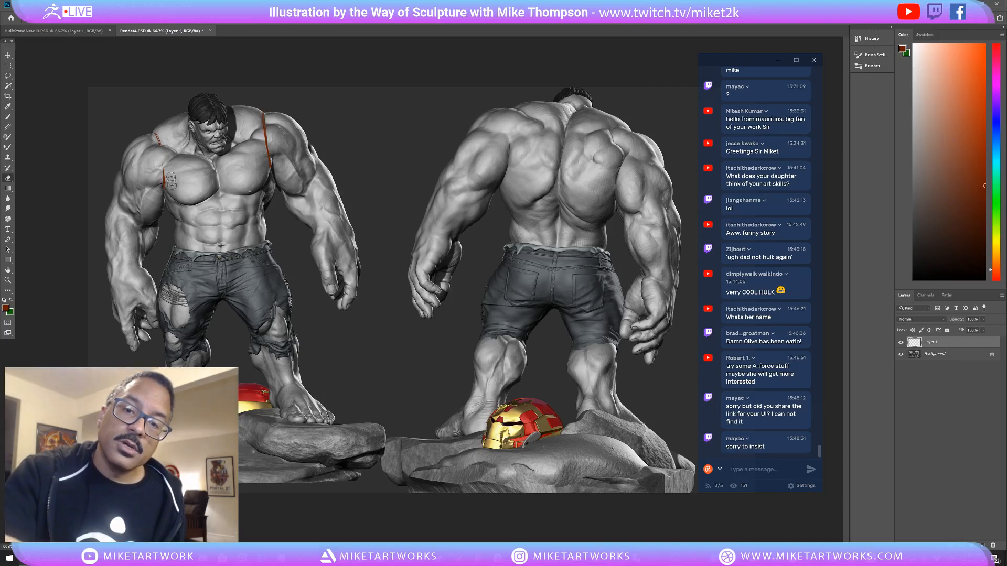
pyautogui.press('b')
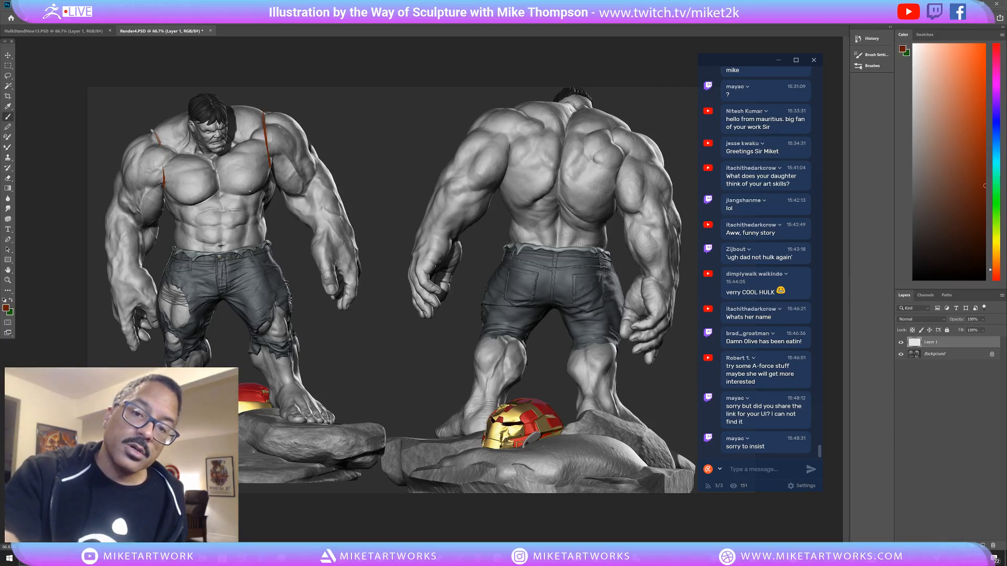
pyautogui.moveTo(152, 131); pyautogui.dragTo(164, 177)
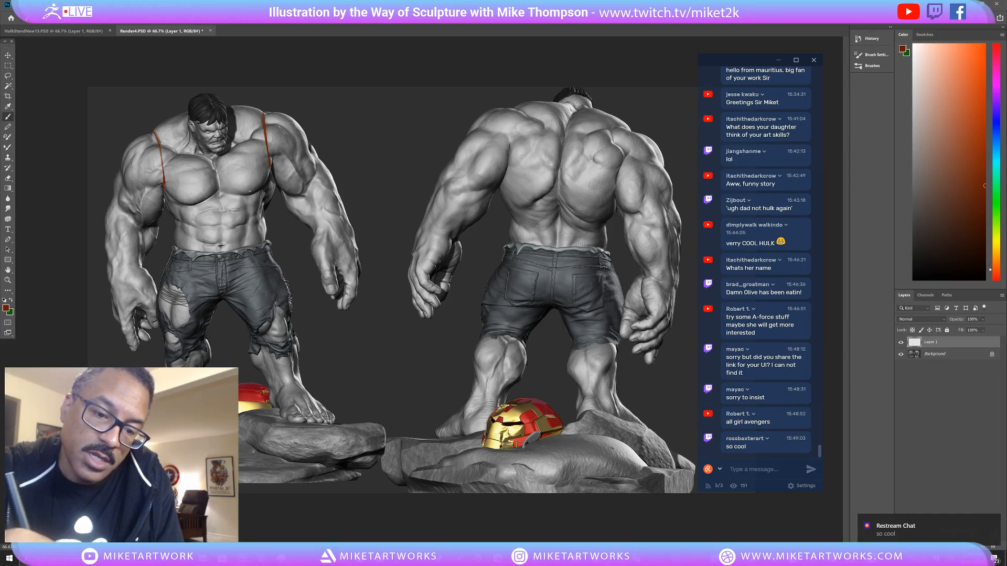
# Paint cut lines along the jeans' waistband and across one trouser leg at the knee on the front view.
pyautogui.moveTo(177, 252); pyautogui.dragTo(227, 256)
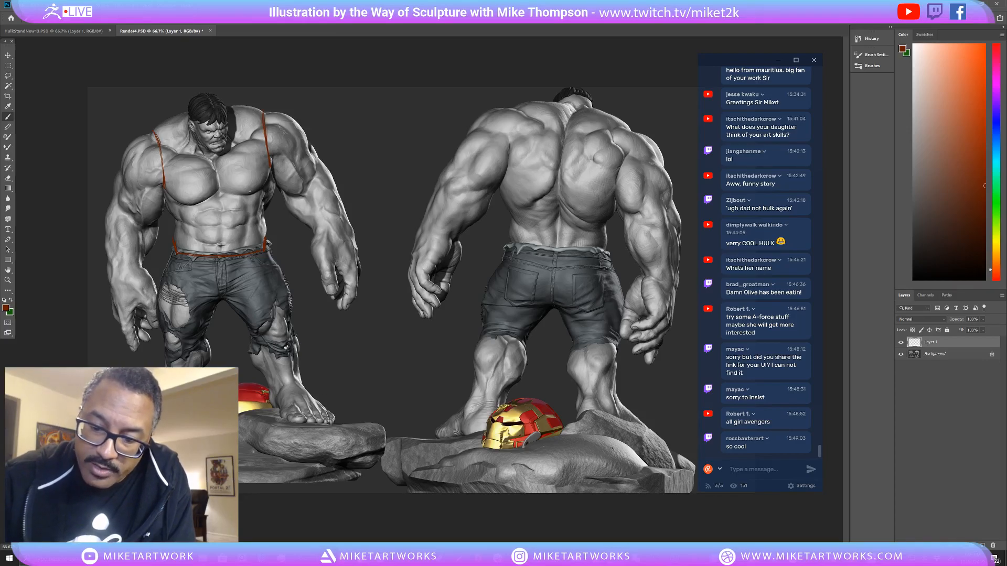
pyautogui.moveTo(257, 344); pyautogui.dragTo(290, 346)
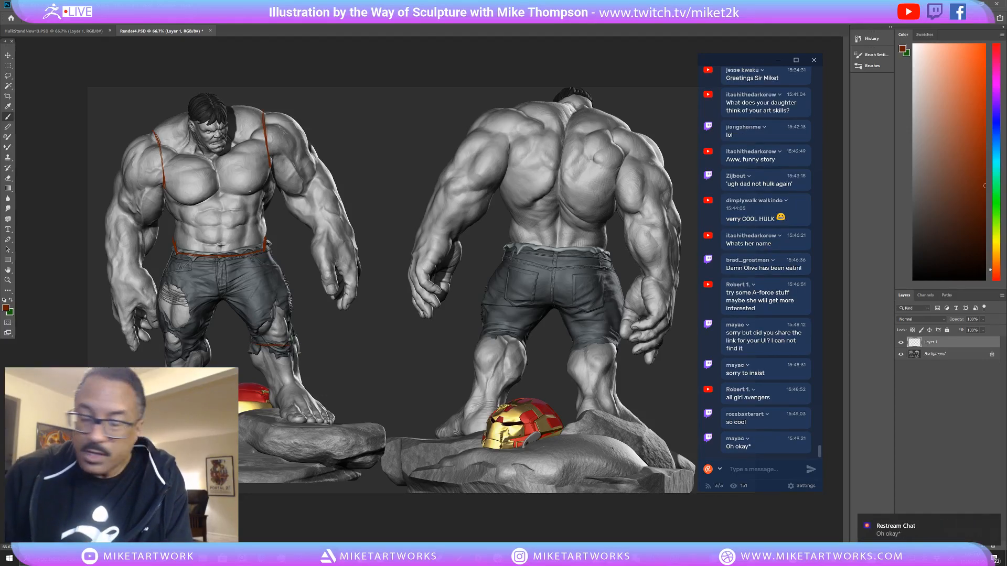
# Recolour the painted lines on Layer 1 to bright orange f94200 with transparent pixels locked, clear the selection and unlock transparency.
pyautogui.click(7, 308)
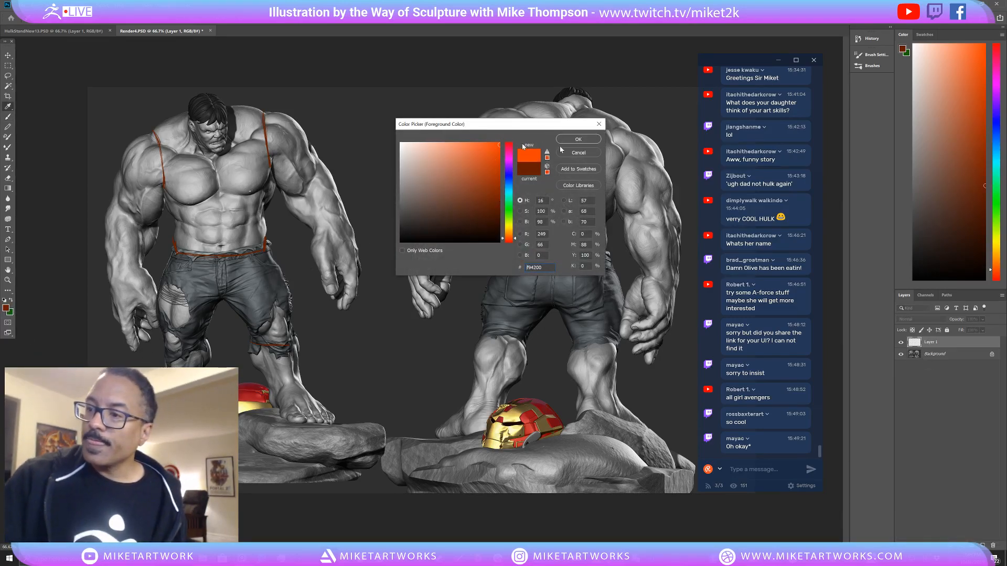
pyautogui.click(578, 139)
pyautogui.click(913, 331)
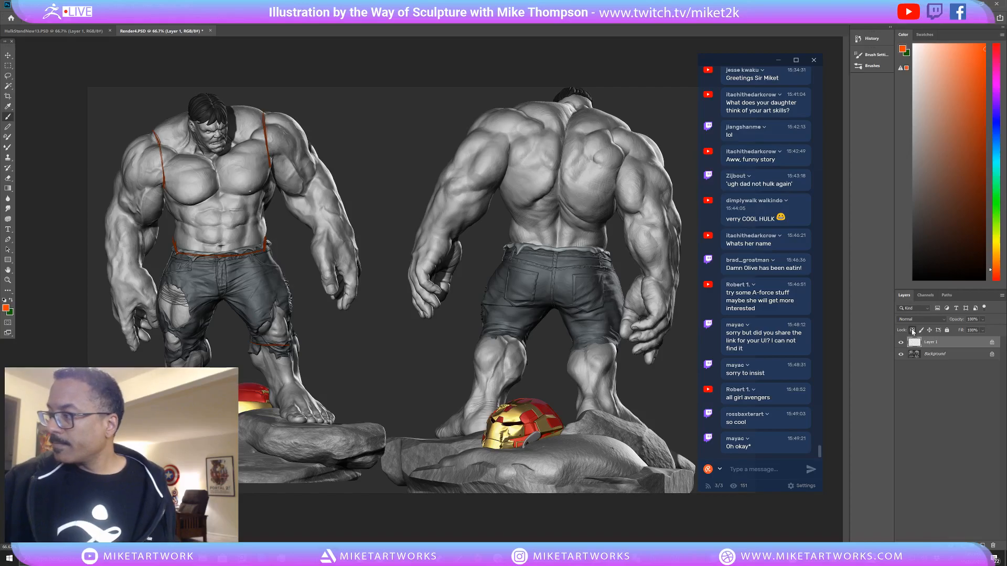
pyautogui.hotkey('alt', 'BackSpace')
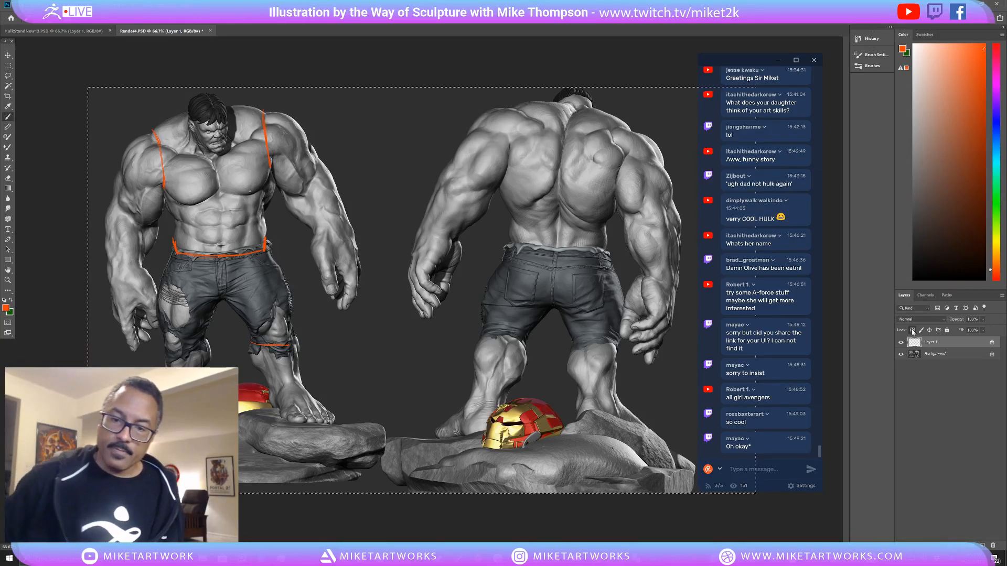
pyautogui.hotkey('ctrl', 'd')
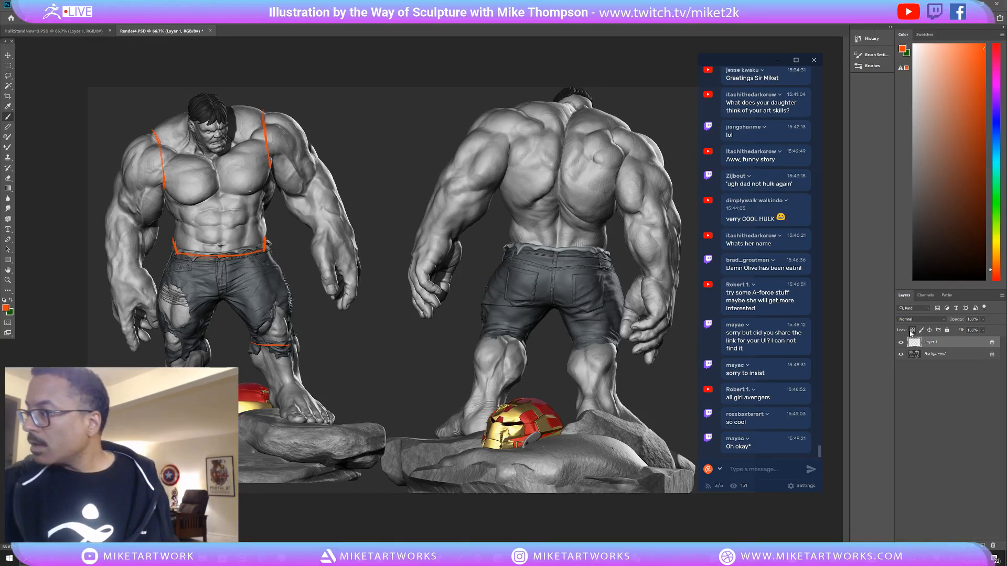
pyautogui.click(912, 330)
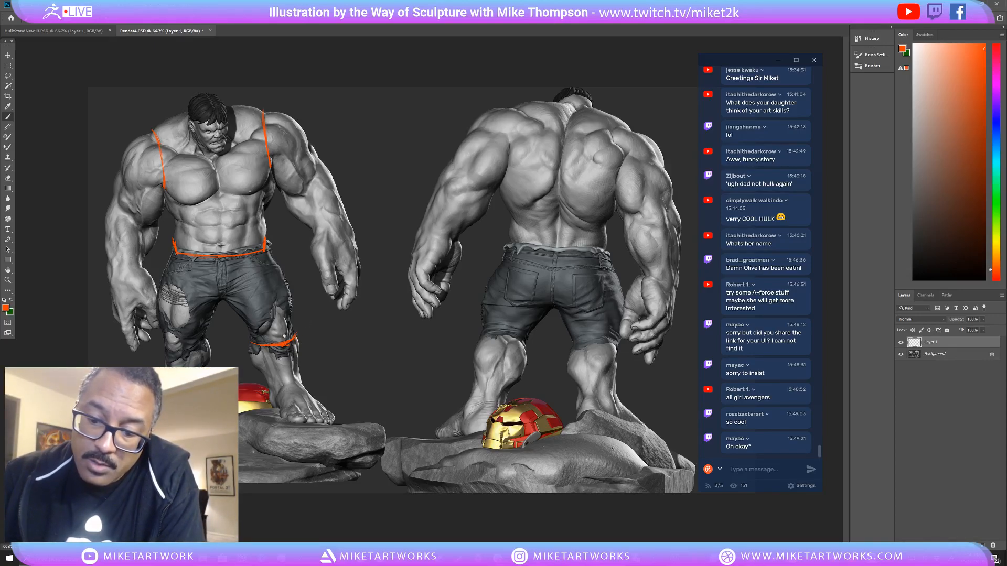
# Undo an extra stroke above the marked knee, and paint orange cut lines across the other knee and both forearms.
pyautogui.moveTo(293, 335); pyautogui.dragTo(251, 343)
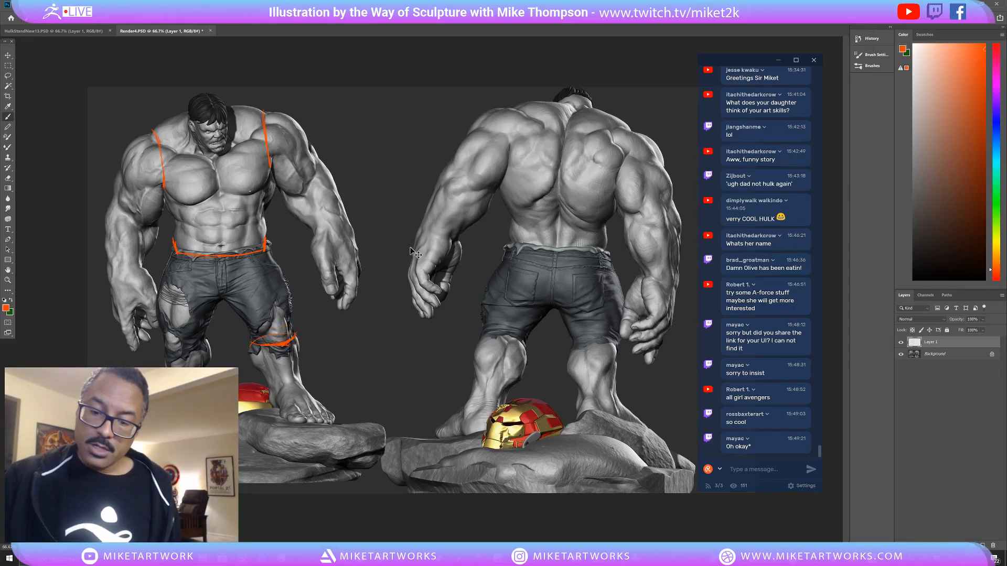
pyautogui.hotkey('ctrl', 'z')
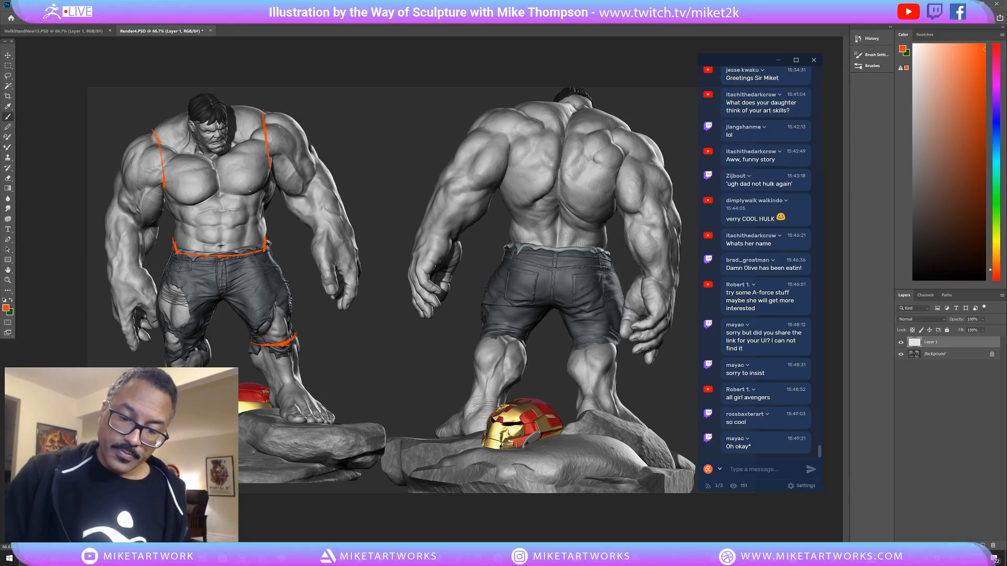
pyautogui.moveTo(162, 350); pyautogui.dragTo(178, 353)
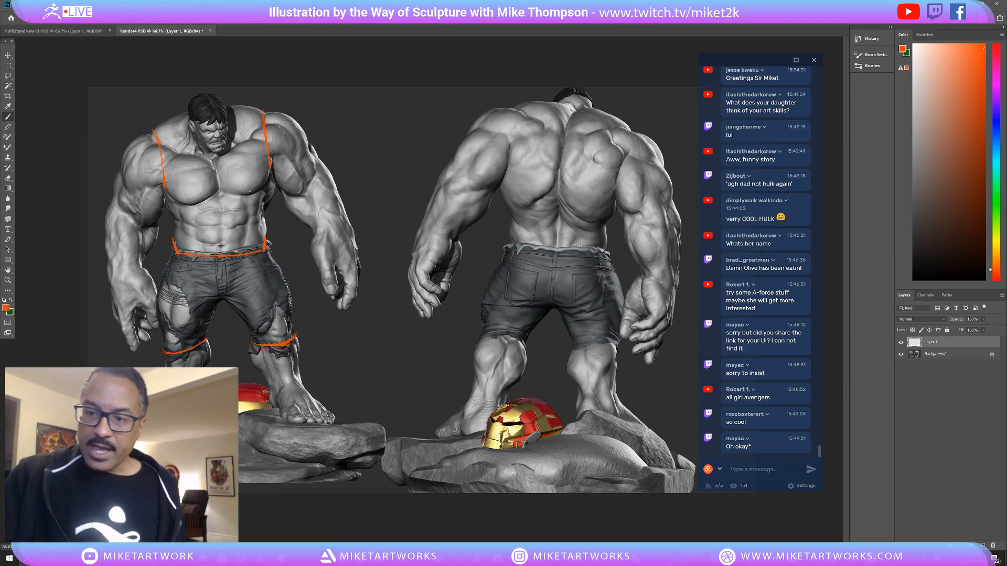
pyautogui.moveTo(316, 226); pyautogui.dragTo(377, 212)
pyautogui.moveTo(103, 274); pyautogui.dragTo(160, 259)
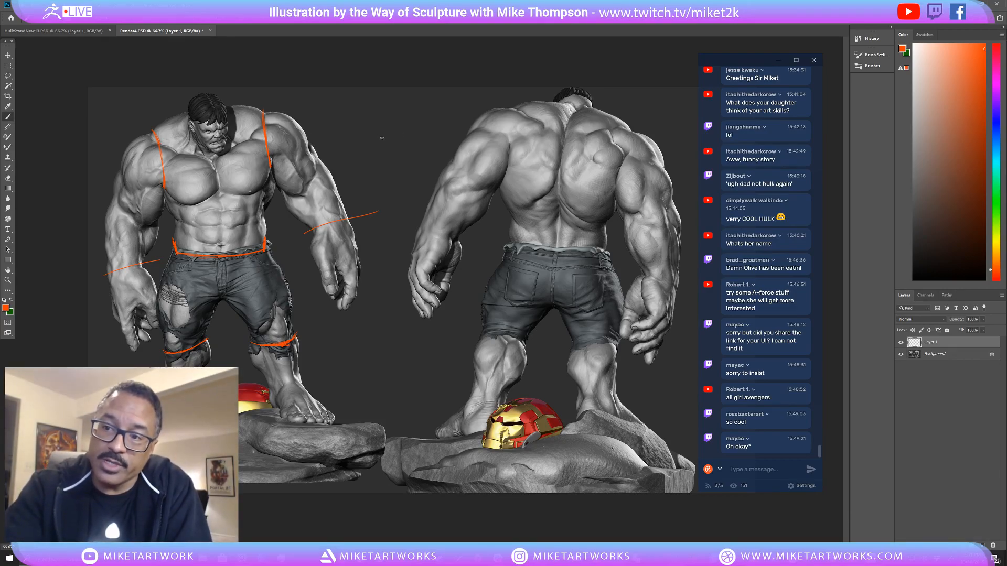
# Paint a stack of short horizontal orange strokes between the two figures, and undo the topmost stroke and the marks on the hand.
pyautogui.moveTo(362, 140); pyautogui.dragTo(408, 134)
pyautogui.moveTo(361, 128)
pyautogui.mouseDown()
pyautogui.moveTo(411, 126)
pyautogui.moveTo(404, 119)
pyautogui.mouseUp()
pyautogui.moveTo(357, 116); pyautogui.dragTo(411, 108)
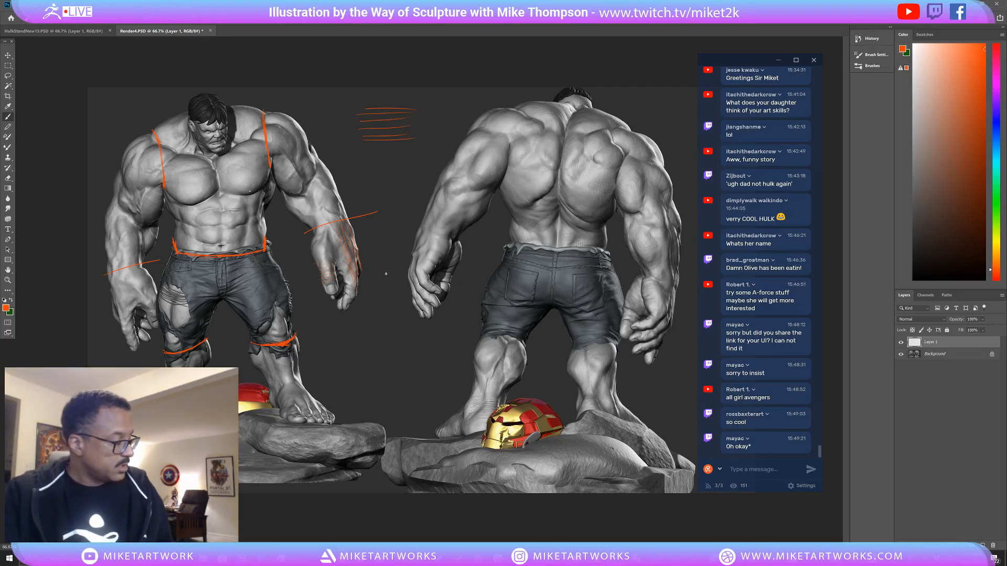
pyautogui.press('ctrl')
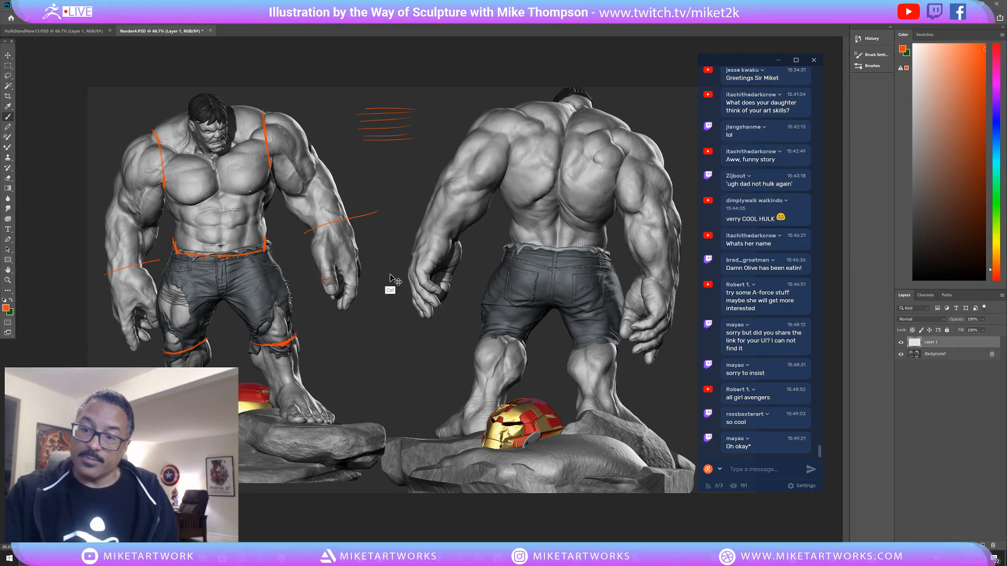
pyautogui.hotkey('ctrl', 'z')
pyautogui.hotkey('ctrl', 'z')
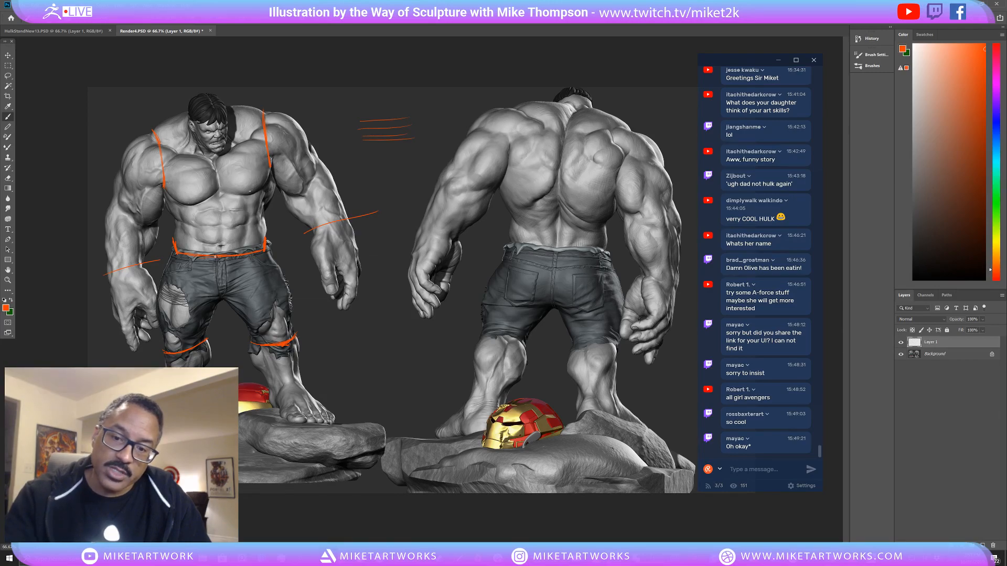
# Paint orange cut lines down the jeans' front and back centre seams, around the back waistband with a stepped notch, and across both back trouser hems.
pyautogui.moveTo(216, 277); pyautogui.dragTo(220, 299)
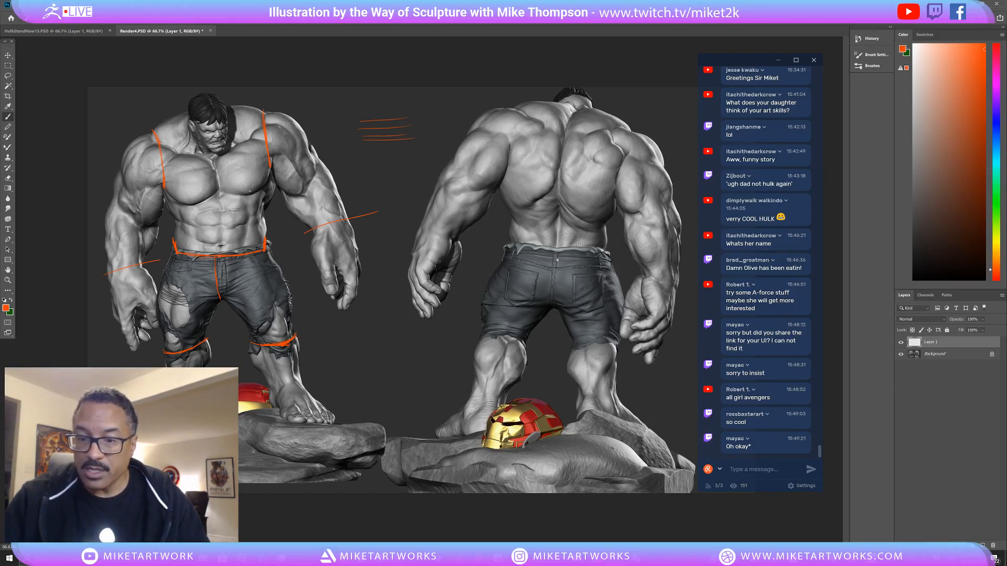
pyautogui.moveTo(551, 289); pyautogui.dragTo(553, 316)
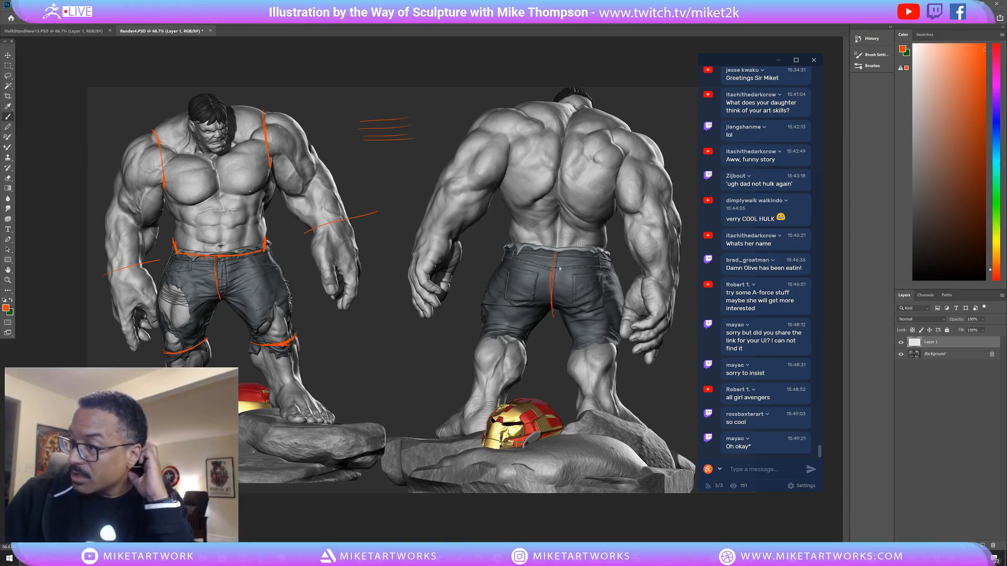
pyautogui.moveTo(562, 266); pyautogui.dragTo(565, 282)
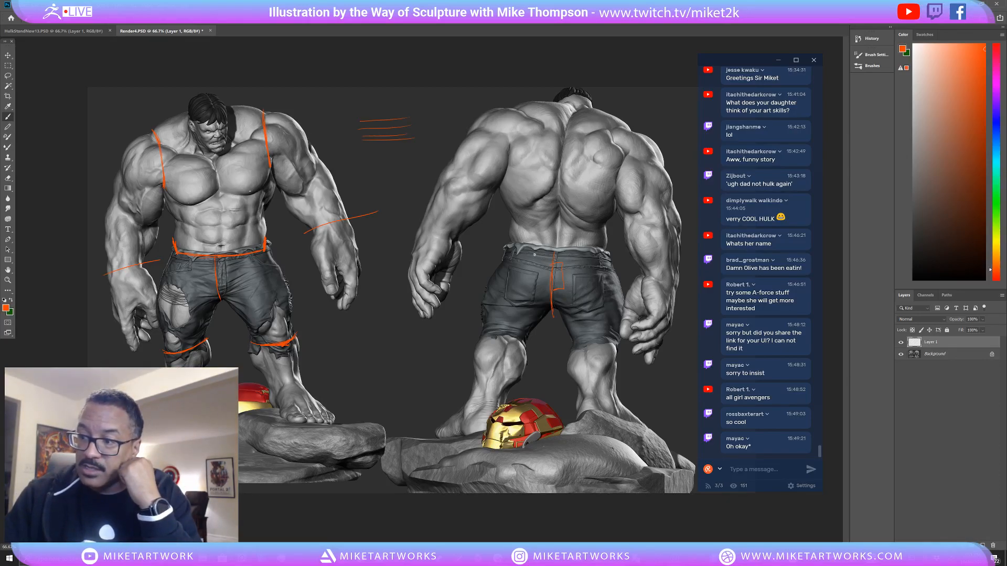
pyautogui.moveTo(581, 263)
pyautogui.mouseDown()
pyautogui.moveTo(580, 251)
pyautogui.moveTo(512, 252)
pyautogui.moveTo(546, 252)
pyautogui.mouseUp()
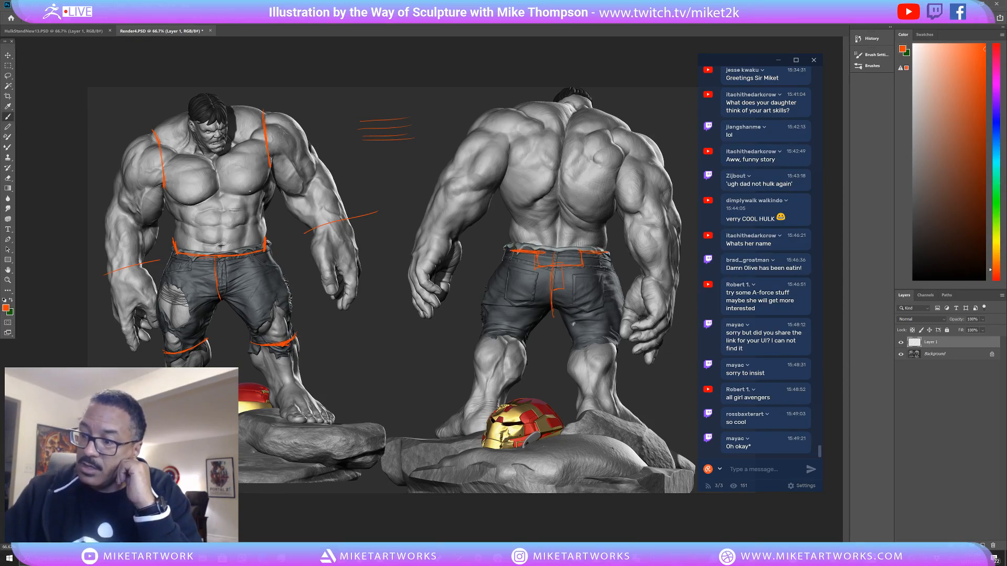
pyautogui.moveTo(585, 344)
pyautogui.mouseDown()
pyautogui.moveTo(571, 345)
pyautogui.moveTo(616, 341)
pyautogui.mouseUp()
pyautogui.moveTo(479, 334); pyautogui.dragTo(532, 343)
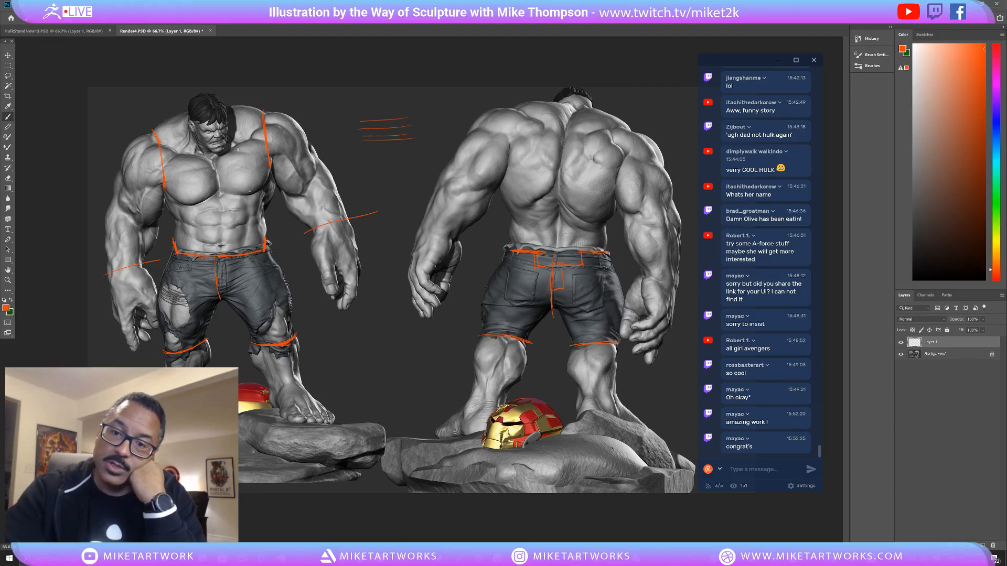
# Paint a curved cut line under the chest muscles on the front view and a matching one across the back.
pyautogui.moveTo(219, 192); pyautogui.dragTo(258, 193)
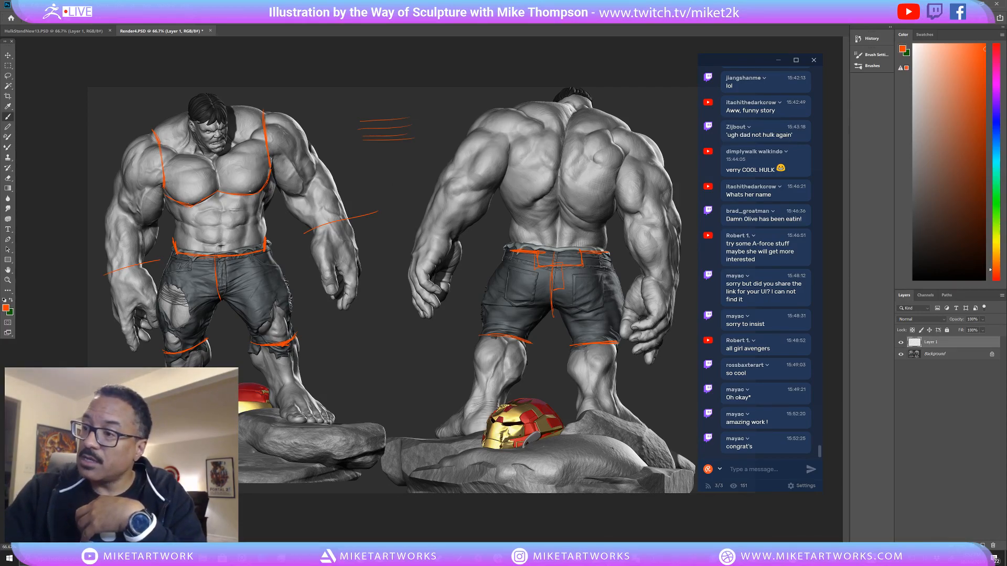
pyautogui.moveTo(501, 187); pyautogui.dragTo(617, 188)
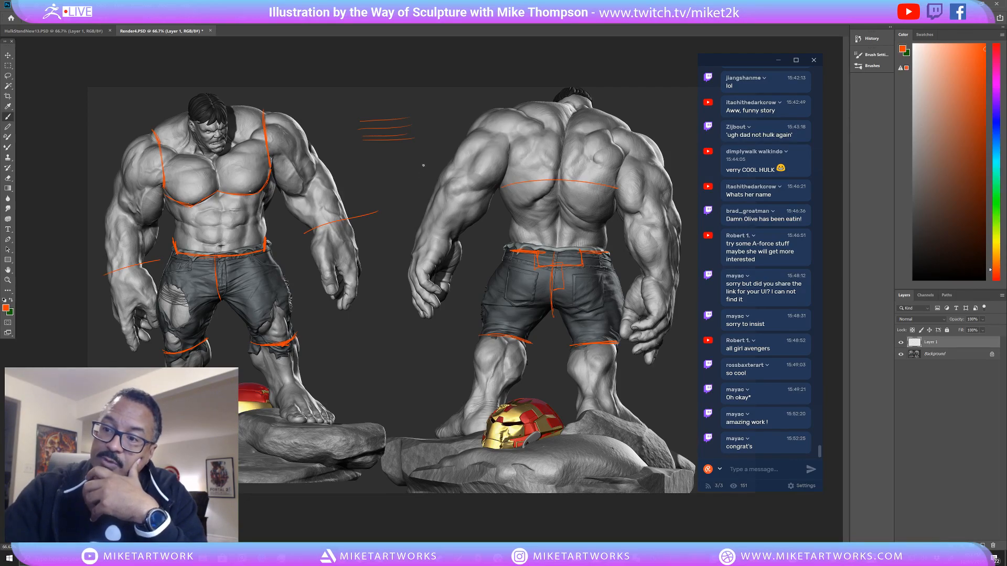
# Sketch an orange four-sided box between the two figures, with a doubled top edge and hooked, wavy marks along one side.
pyautogui.moveTo(410, 212); pyautogui.dragTo(417, 174)
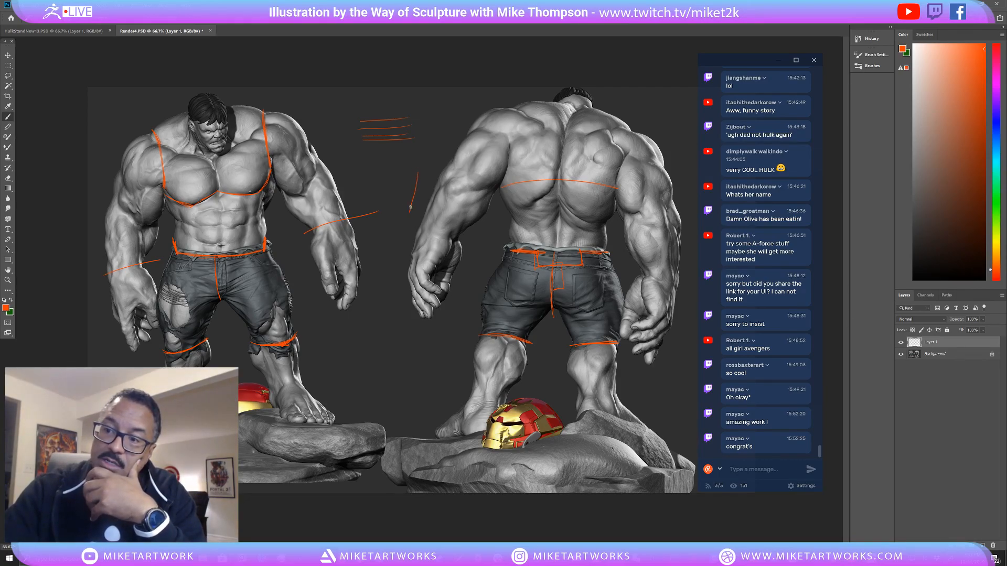
pyautogui.moveTo(410, 210)
pyautogui.mouseDown()
pyautogui.moveTo(360, 214)
pyautogui.moveTo(350, 168)
pyautogui.mouseUp()
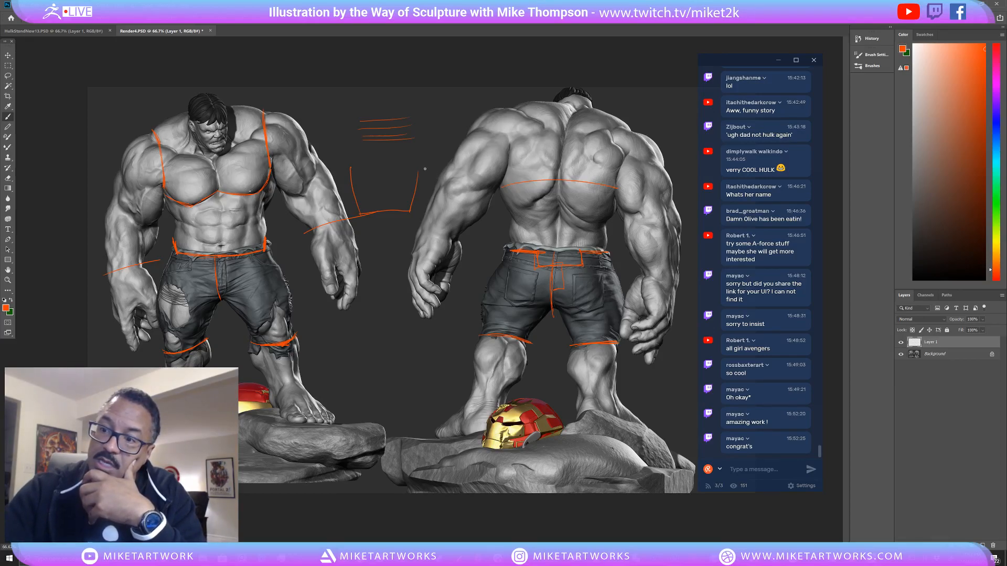
pyautogui.moveTo(350, 169)
pyautogui.mouseDown()
pyautogui.moveTo(418, 170)
pyautogui.moveTo(408, 220)
pyautogui.mouseUp()
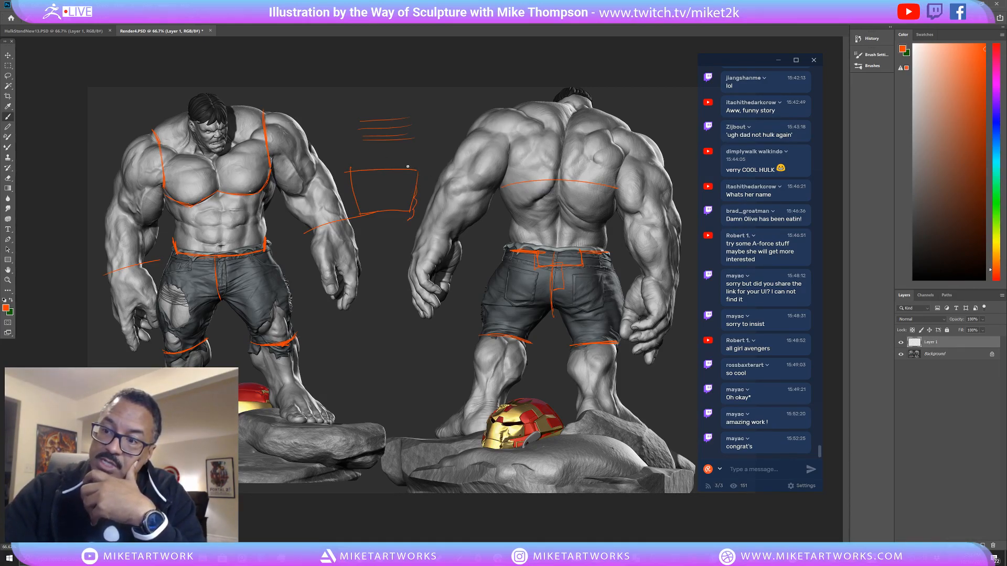
pyautogui.moveTo(351, 167)
pyautogui.mouseDown()
pyautogui.moveTo(424, 164)
pyautogui.moveTo(422, 180)
pyautogui.moveTo(429, 153)
pyautogui.mouseUp()
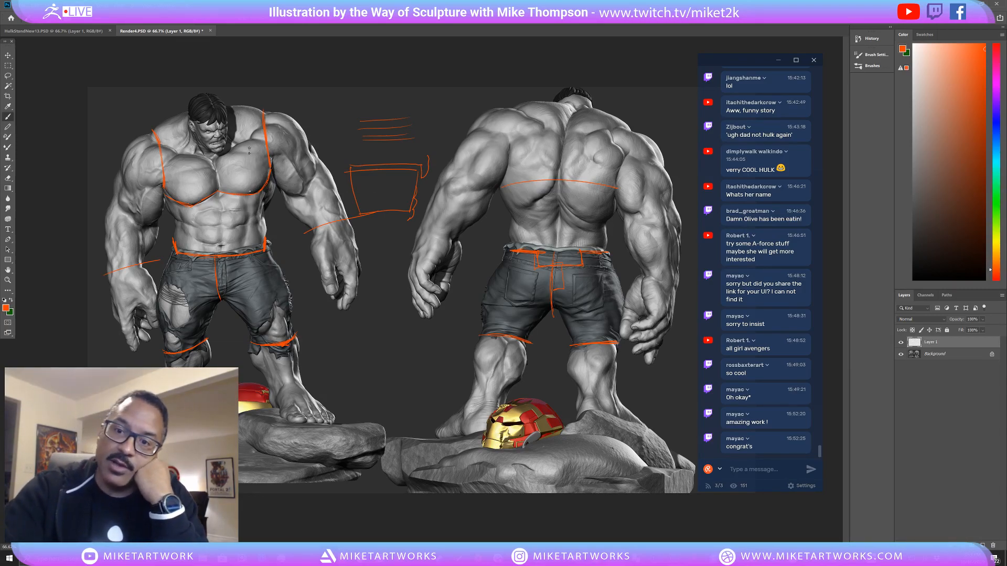
# Paint a vertical line down the front torso and cut lines around the neck and across both arms near the elbows.
pyautogui.moveTo(248, 109); pyautogui.dragTo(245, 248)
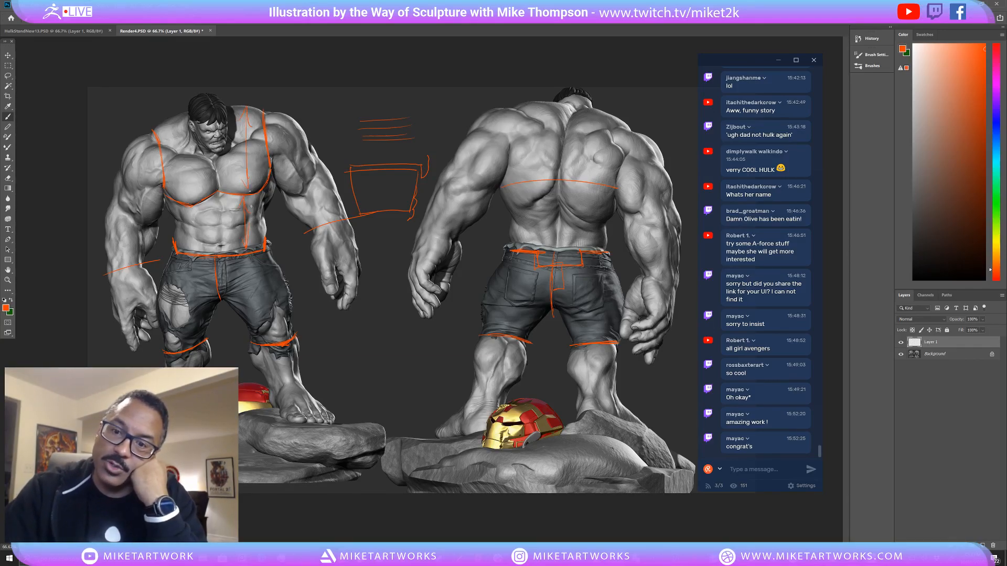
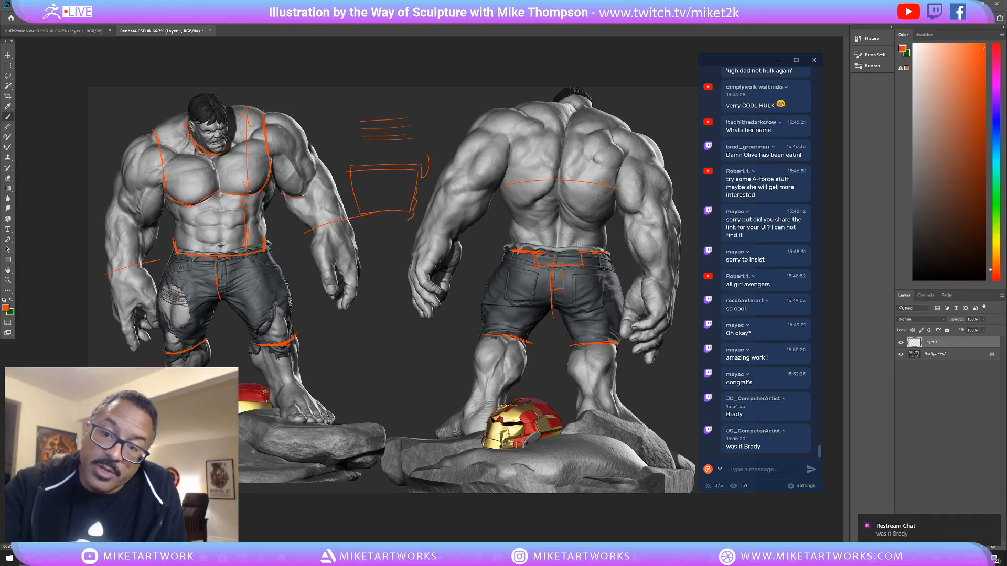
pyautogui.moveTo(303, 196); pyautogui.dragTo(330, 166)
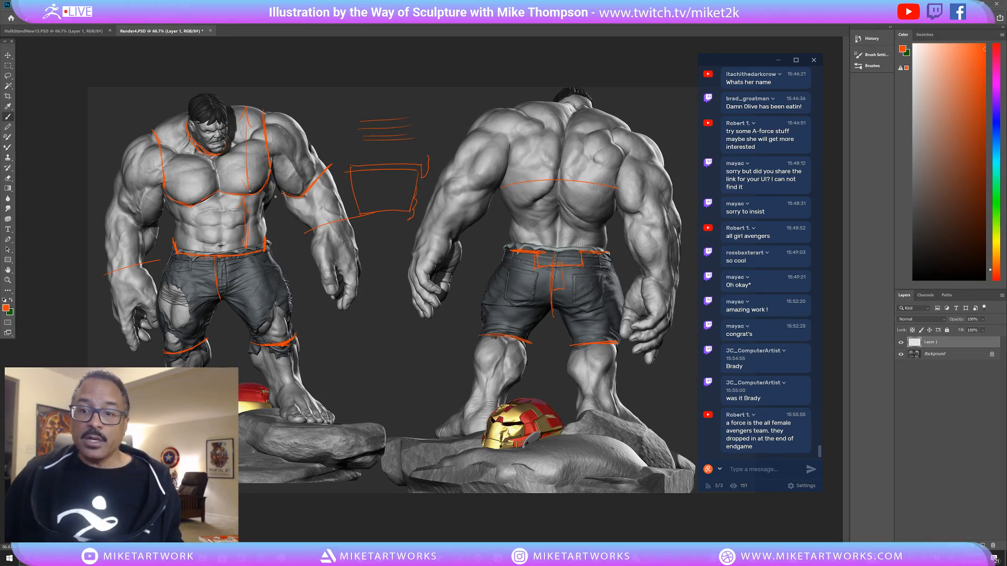
pyautogui.moveTo(107, 205); pyautogui.dragTo(148, 226)
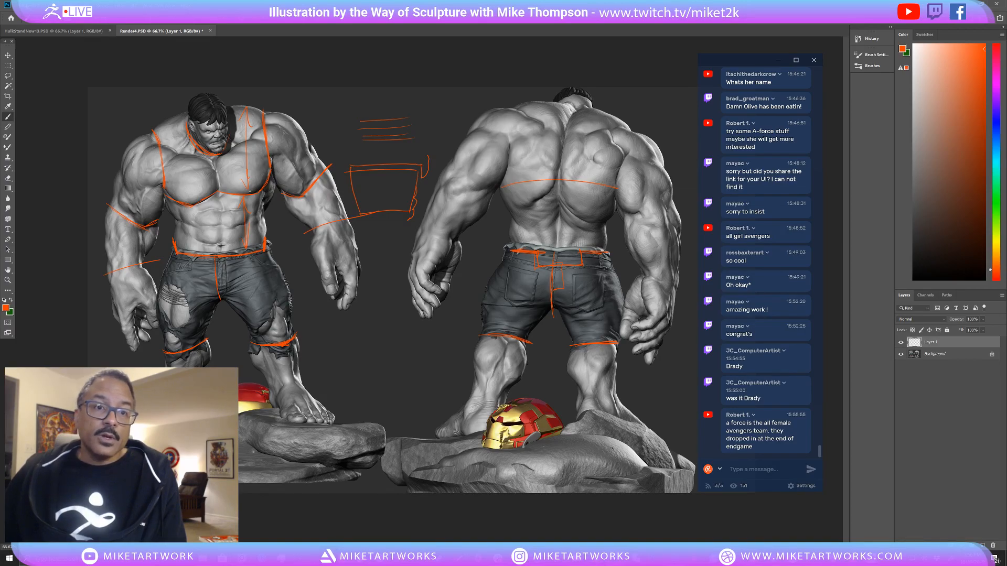
# Start saving the document under a new name and choose the HulkStanding folder inside Hulk's ZBrush folder.
pyautogui.click(20, 4)
pyautogui.click(57, 89)
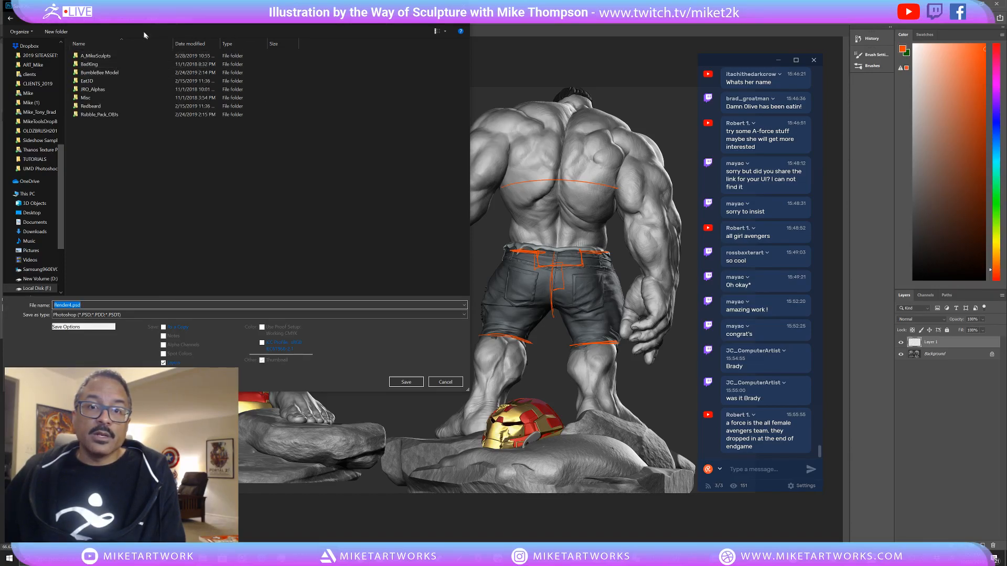
pyautogui.doubleClick(96, 56)
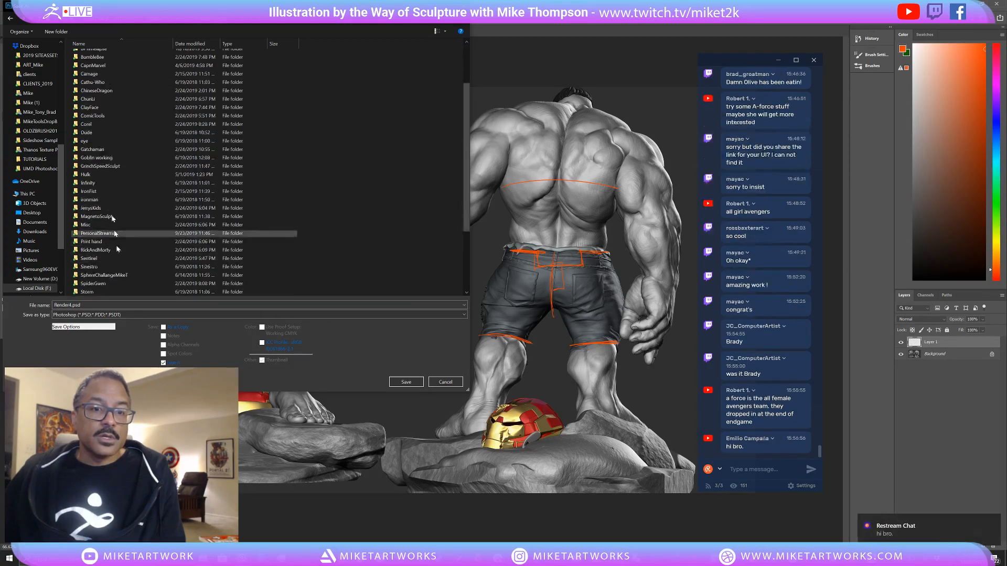
pyautogui.doubleClick(100, 175)
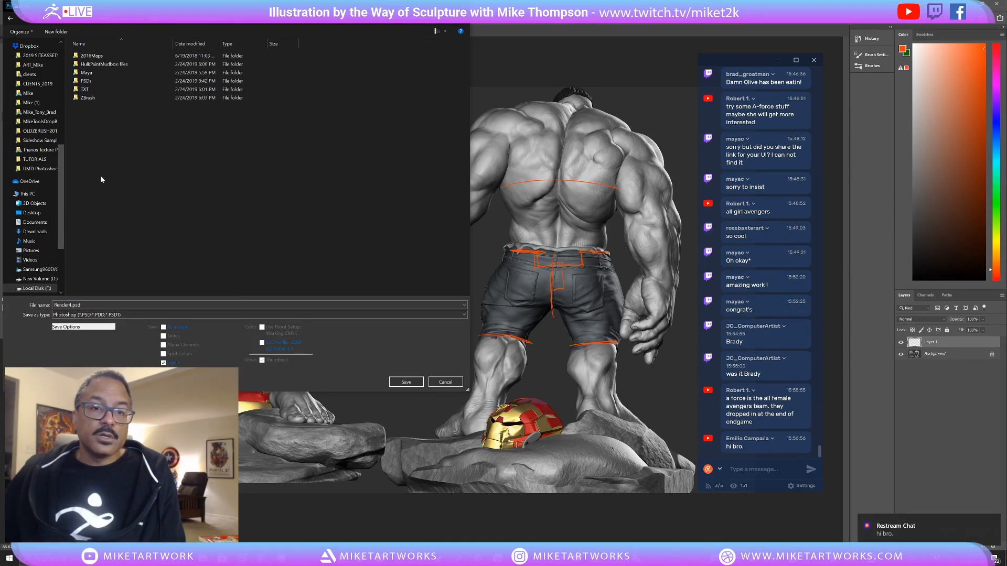
pyautogui.doubleClick(104, 97)
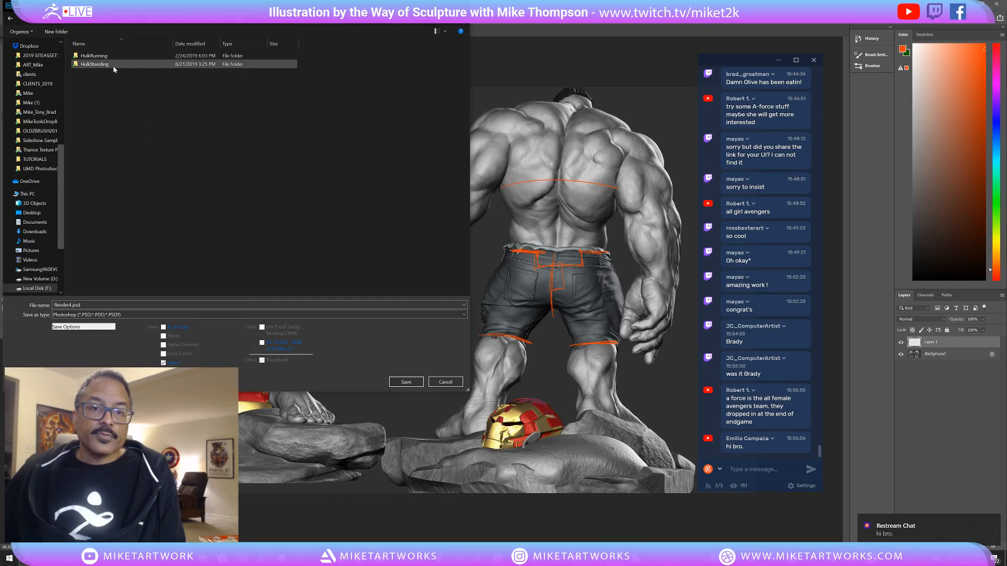
pyautogui.doubleClick(97, 64)
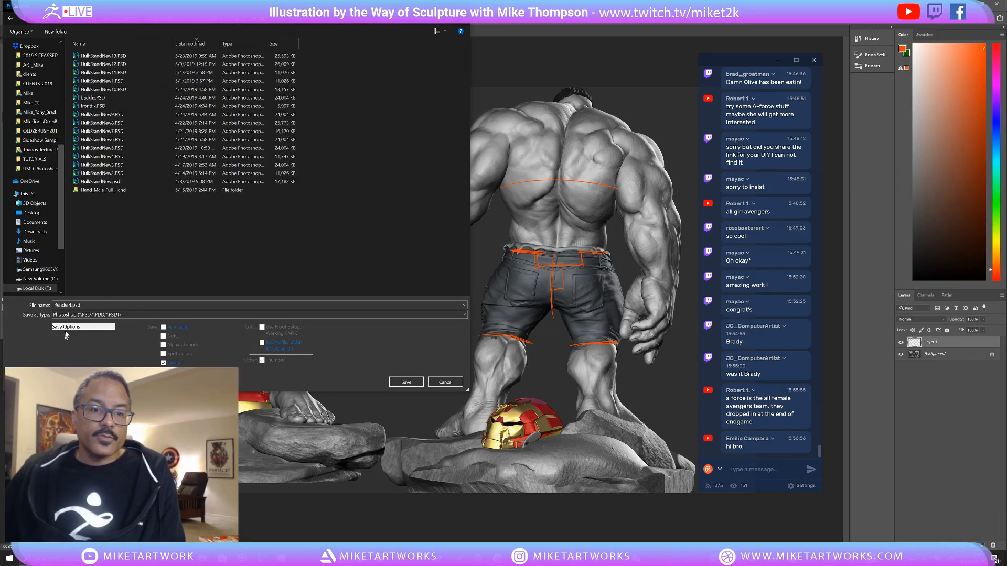
# Name the file CutLines.psd and save it in Photoshop format.
pyautogui.click(72, 305)
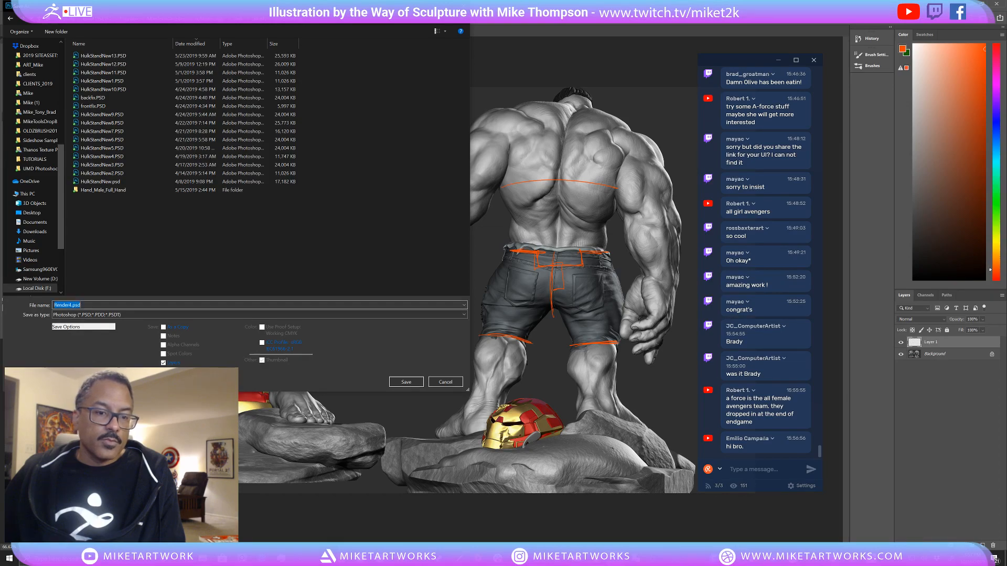
pyautogui.click(72, 305)
pyautogui.press('BackSpace')
pyautogui.press('BackSpace')
pyautogui.press('BackSpace')
pyautogui.press('BackSpace')
pyautogui.press('BackSpace')
pyautogui.press('BackSpace')
pyautogui.press('BackSpace')
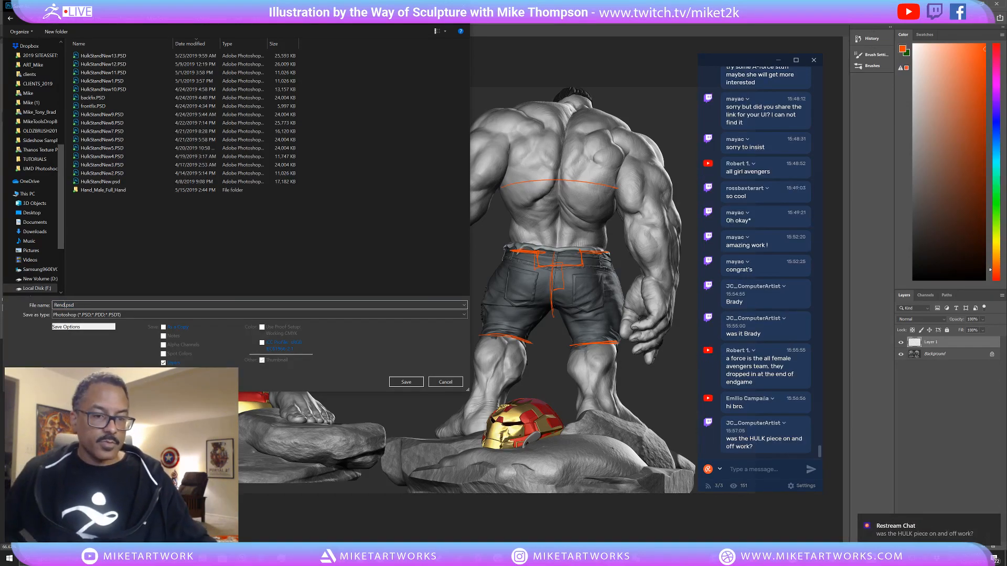
pyautogui.write('Cut Lin')
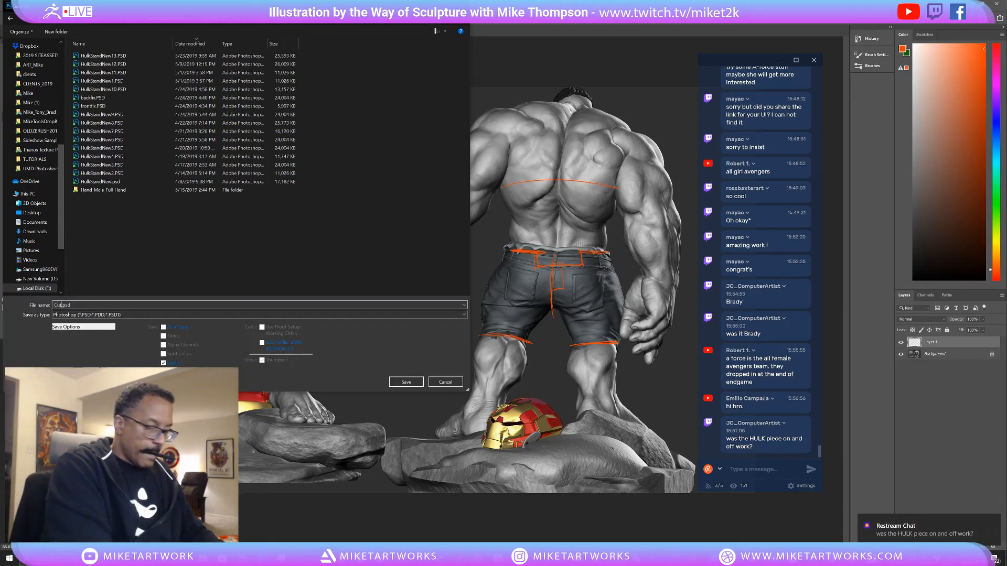
pyautogui.write('es')
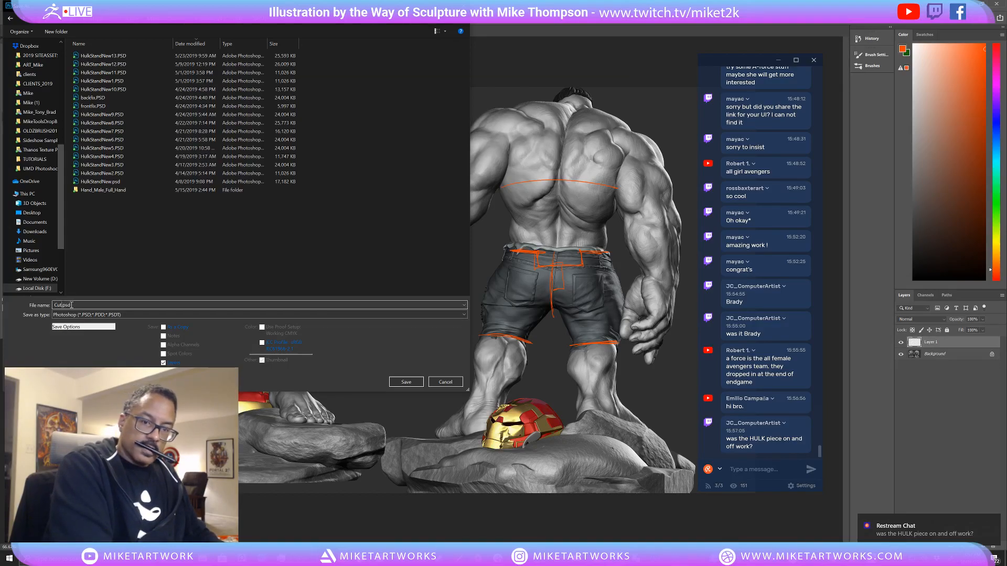
pyautogui.press('Return')
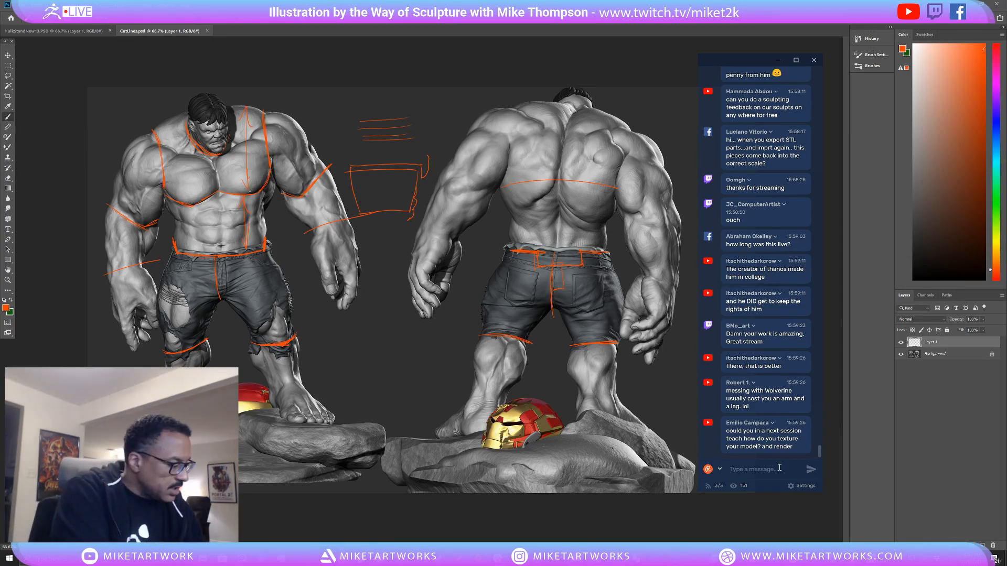
# Send the message "youtube miketartwork Mike Drops" in the stream chat.
pyautogui.write('youtub')
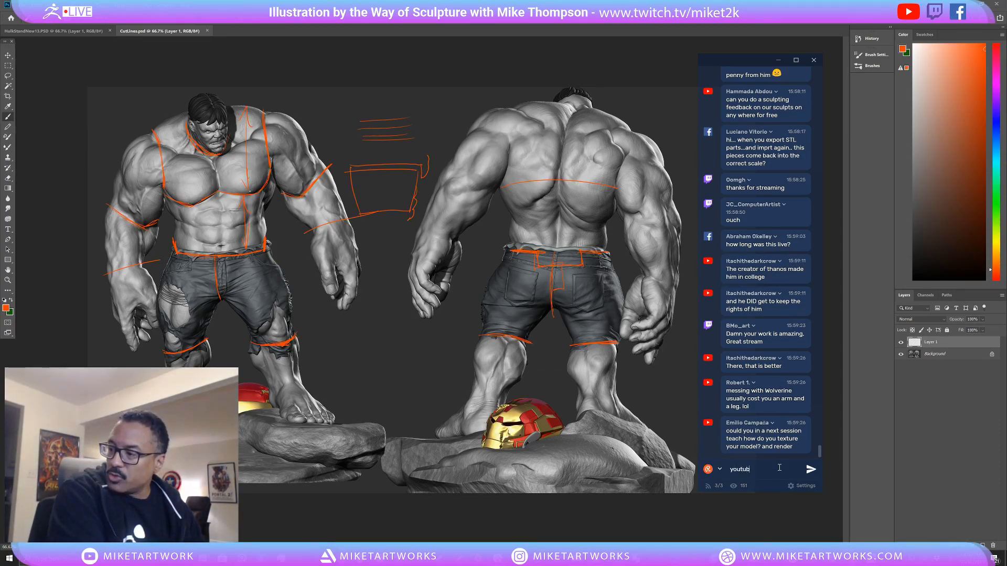
pyautogui.write('e miket')
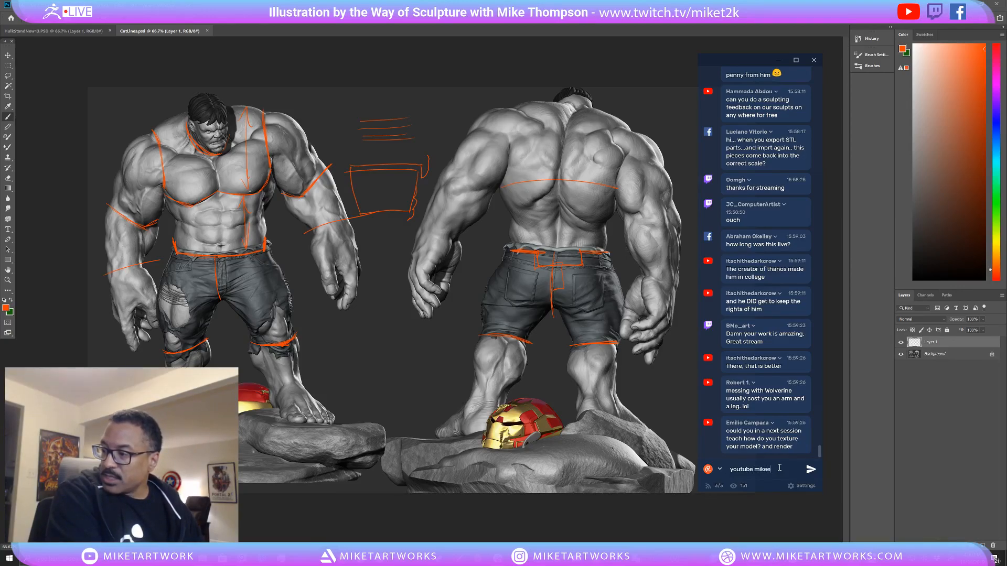
pyautogui.write('artwork')
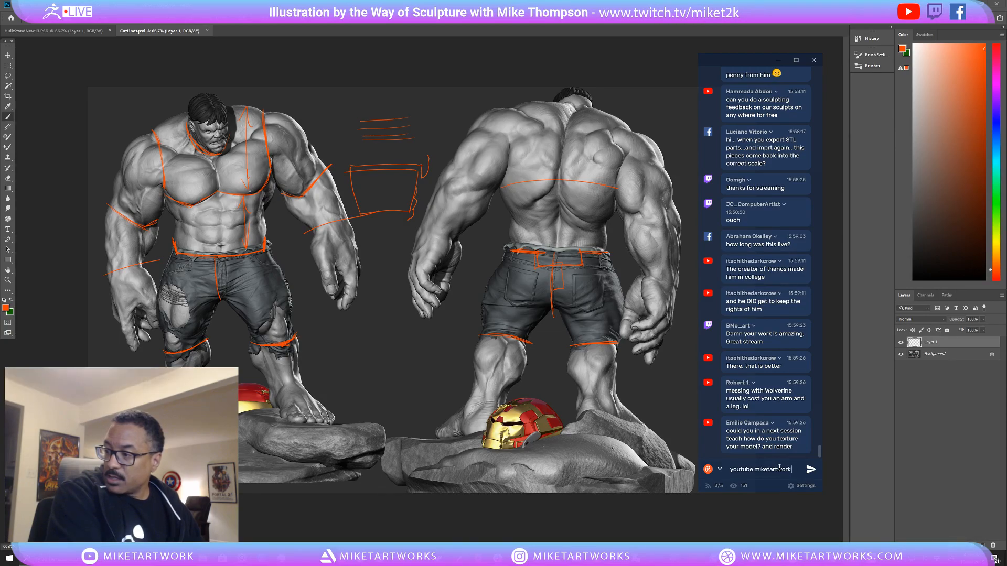
pyautogui.write(' Mike Drops')
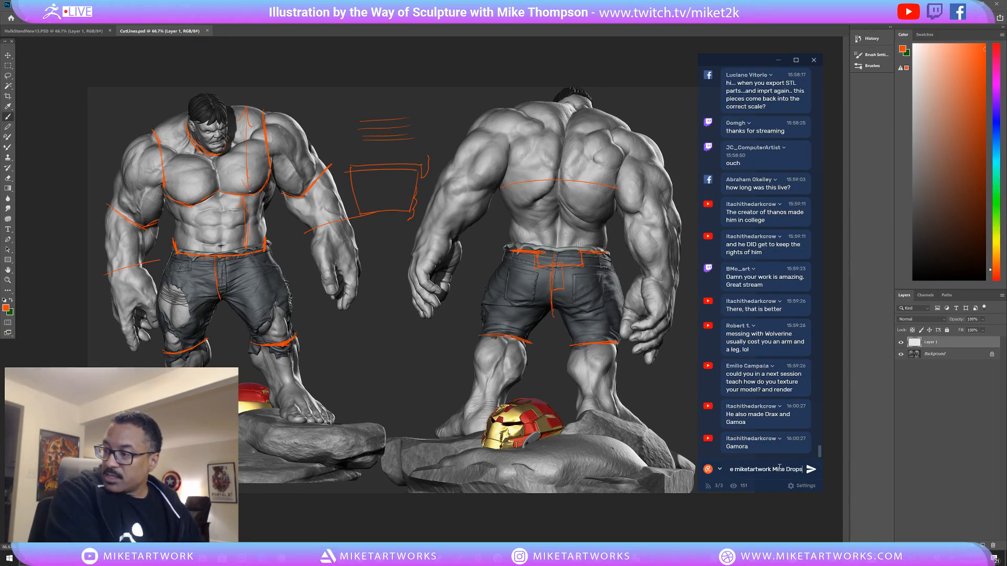
pyautogui.press('Return')
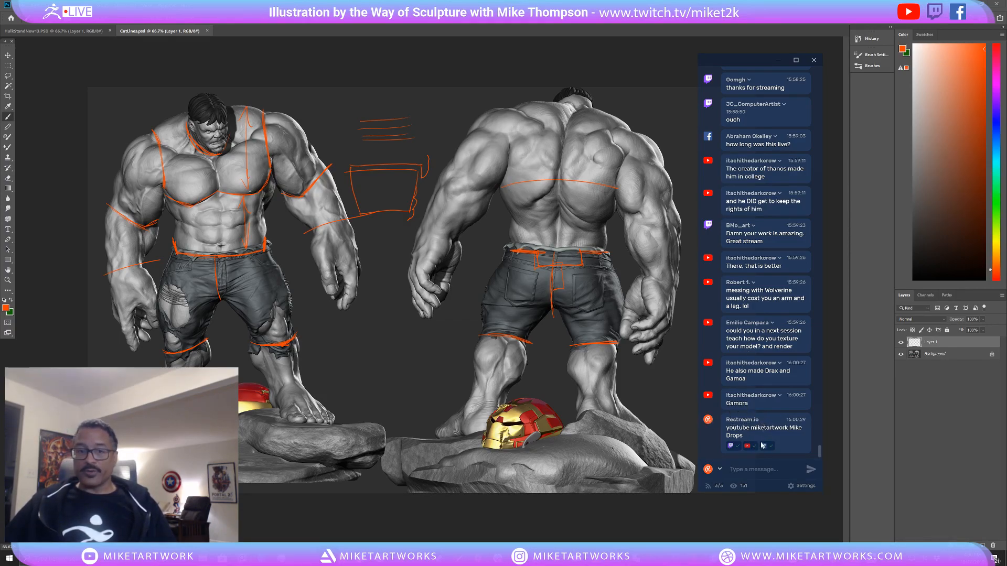
pyautogui.click(770, 470)
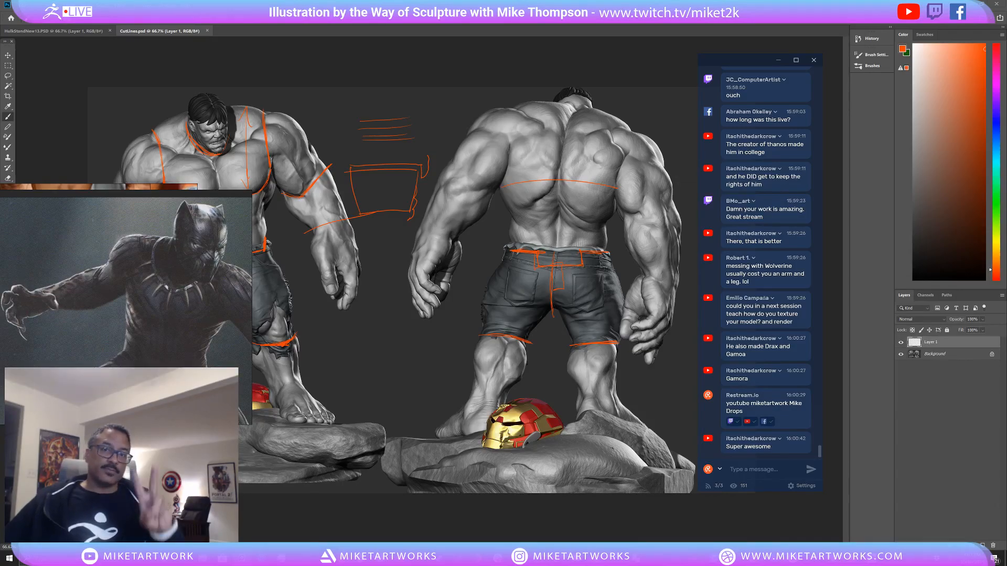
pyautogui.hotkey('alt', 'Tab')
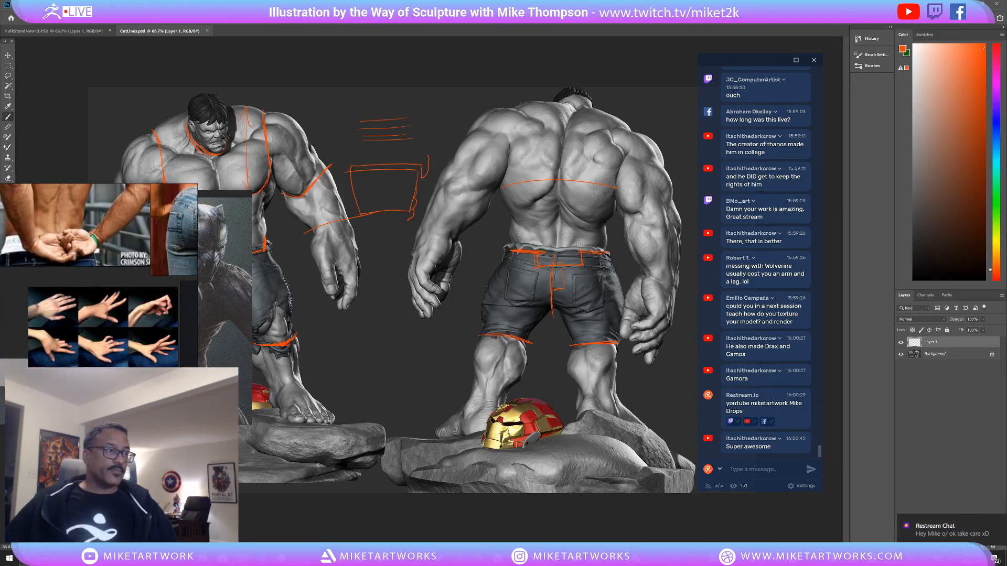